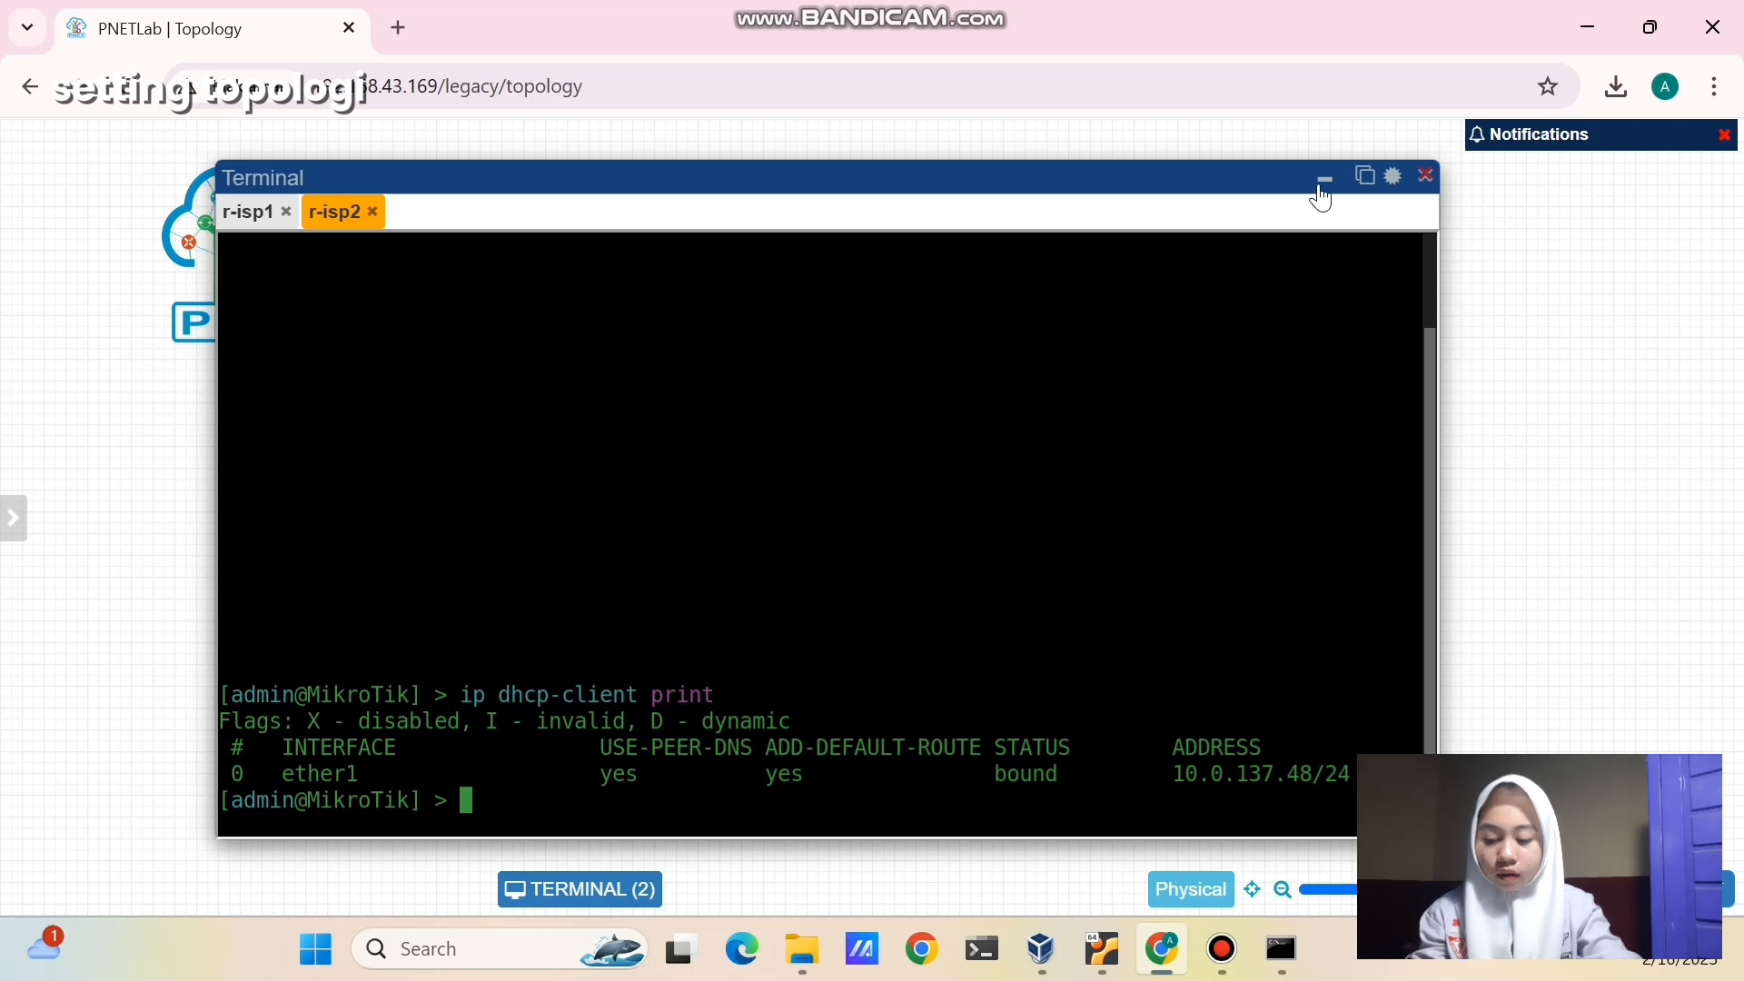
# - Add a text label '10.0.137.52' to the canvas and place it beside r-isp1
pyautogui.click(1324, 179)
pyautogui.rightClick(522, 267)
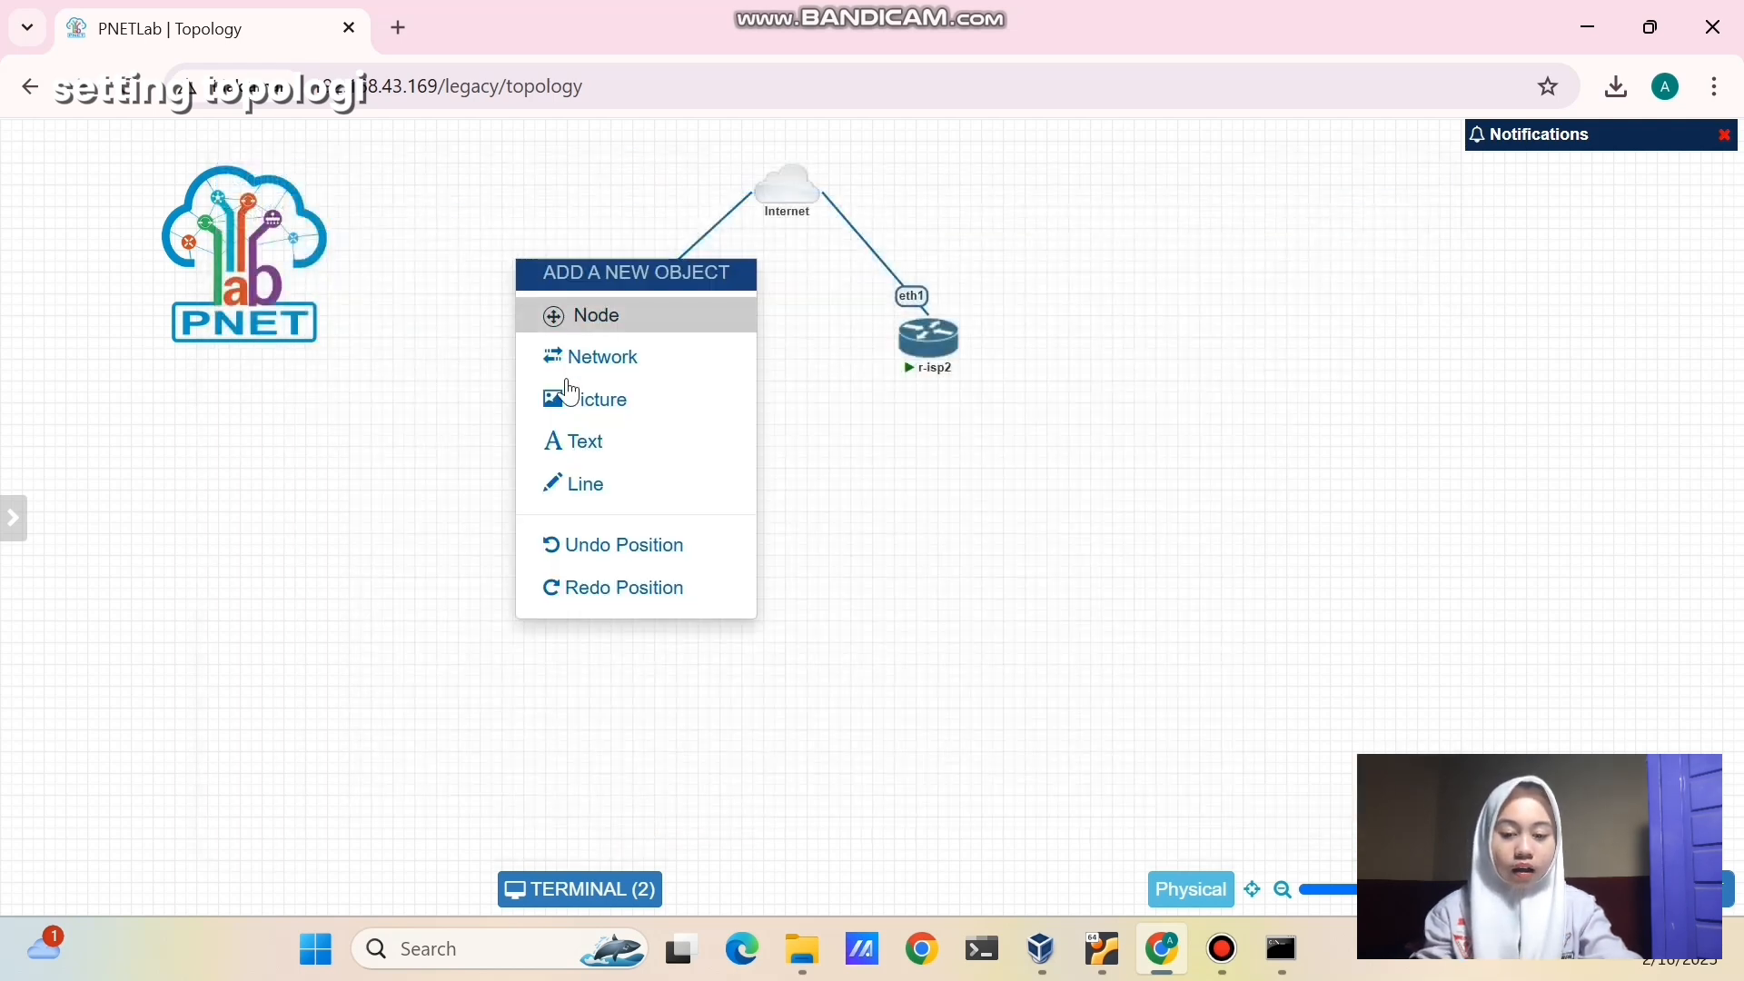
pyautogui.click(581, 442)
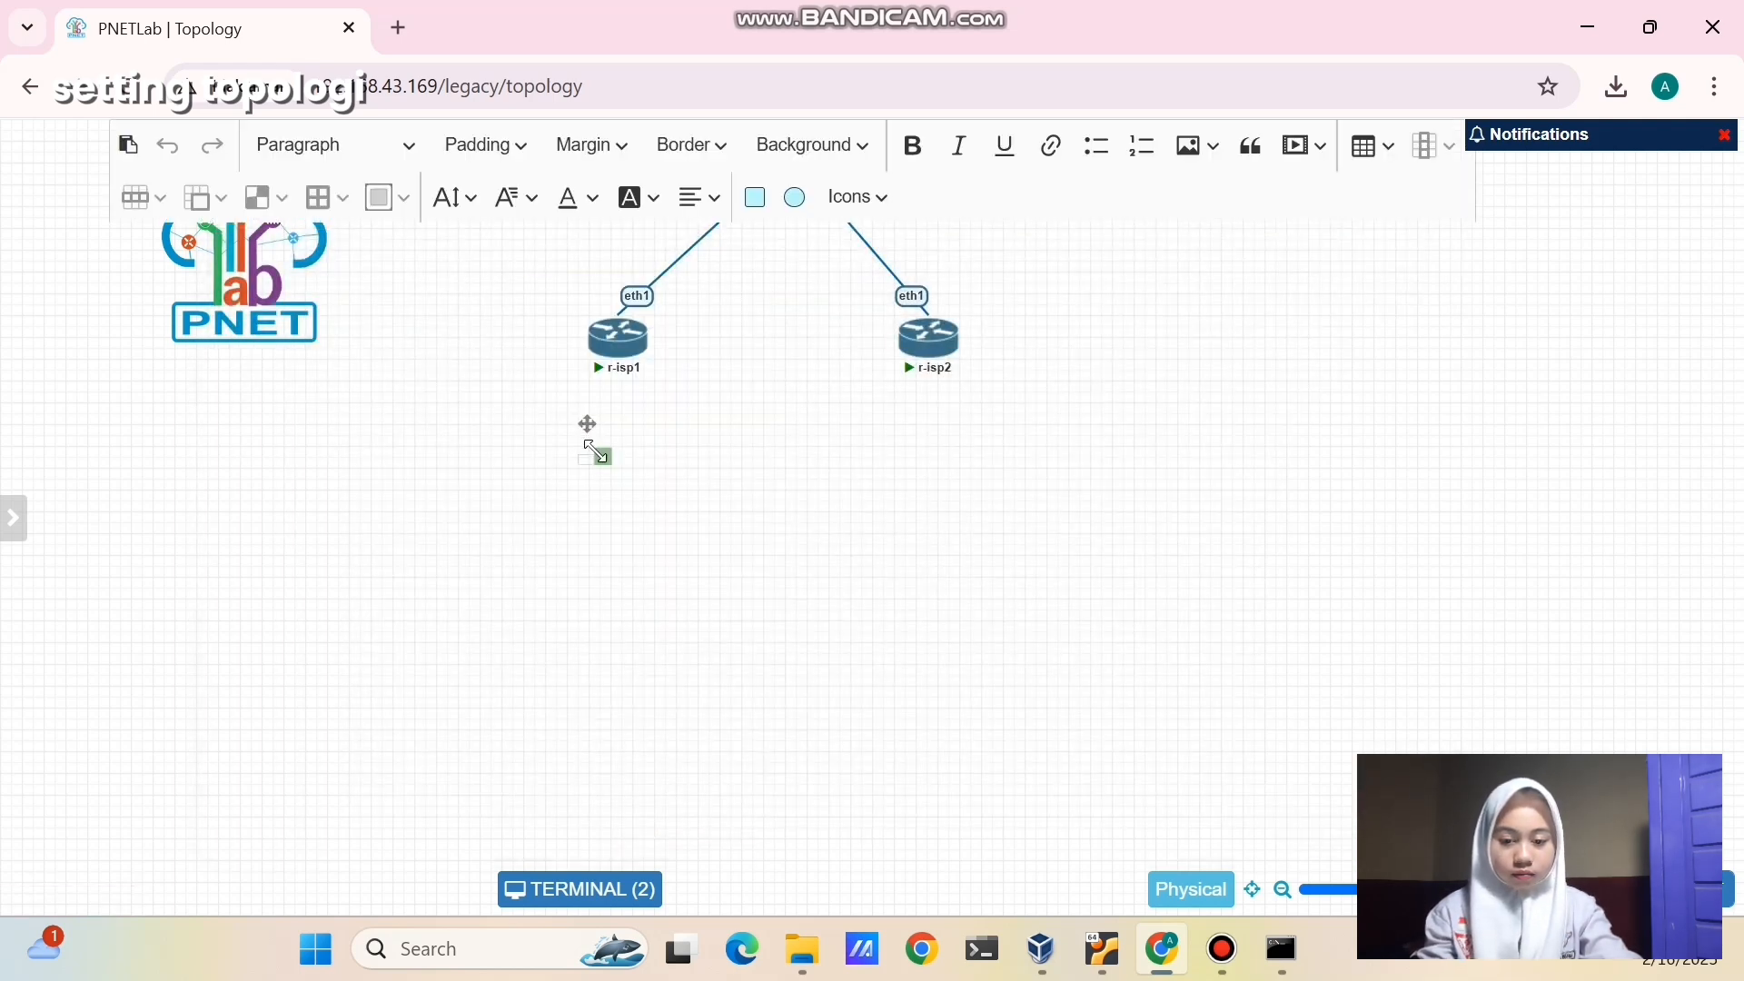
pyautogui.moveTo(596, 451); pyautogui.dragTo(712, 487)
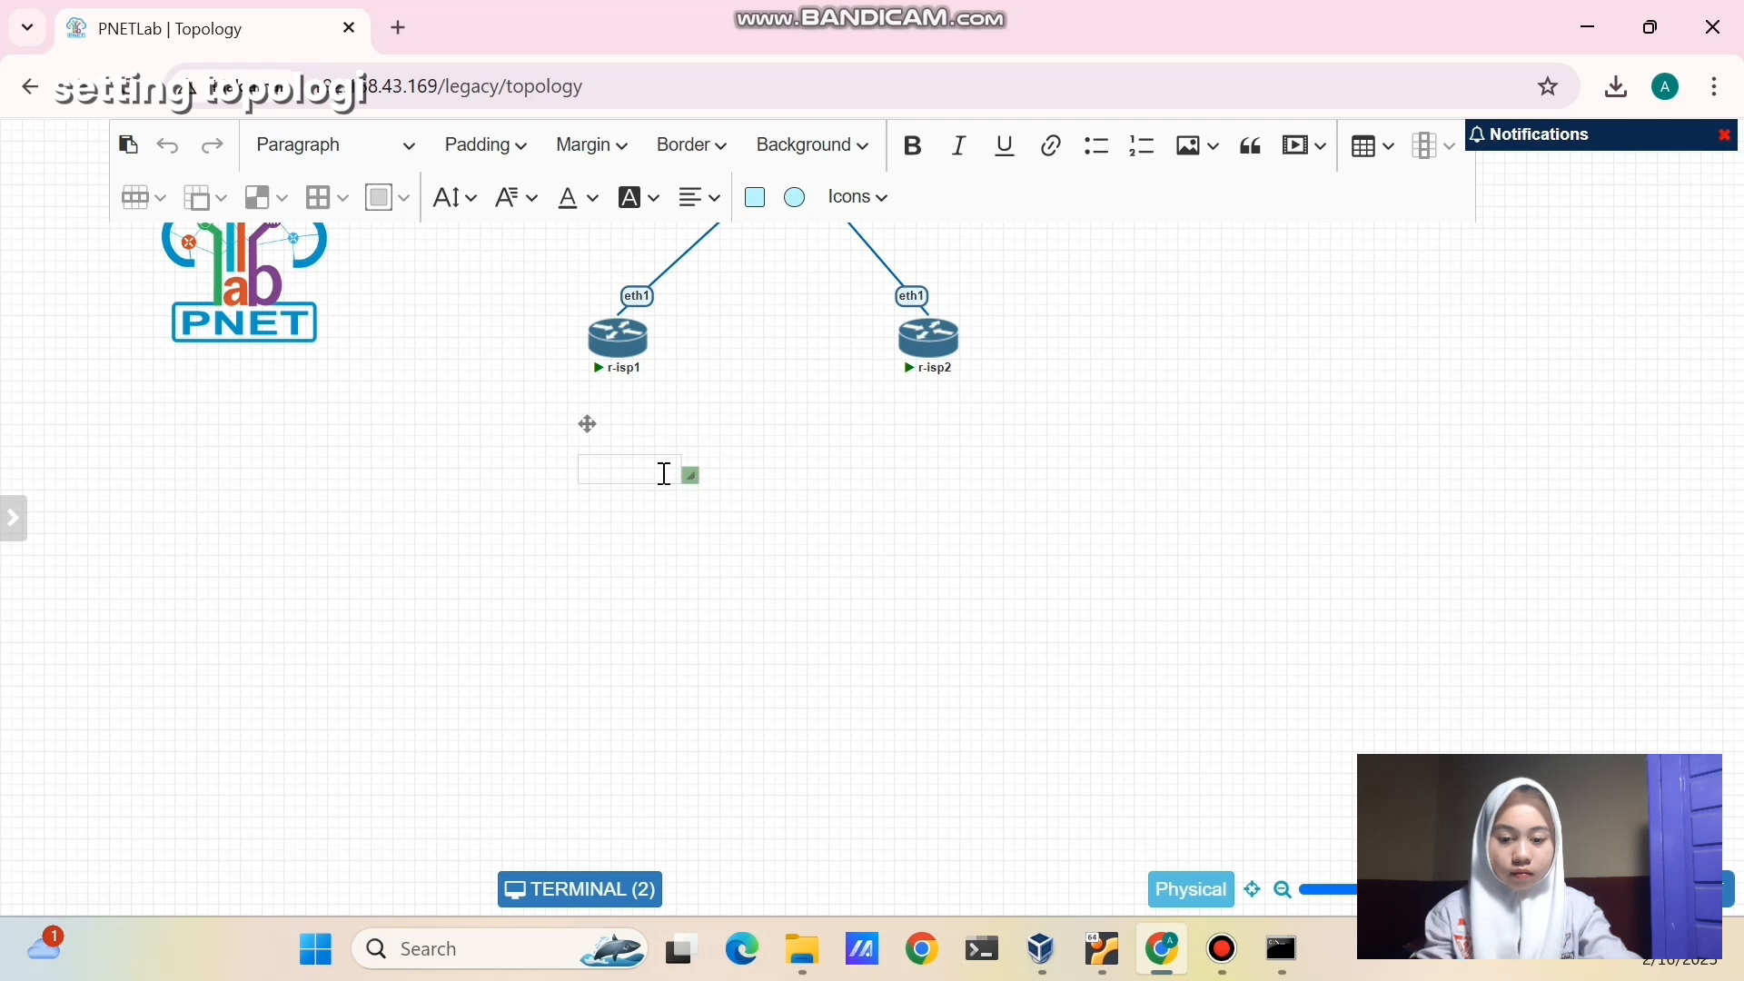
pyautogui.click(664, 472)
pyautogui.write('10.')
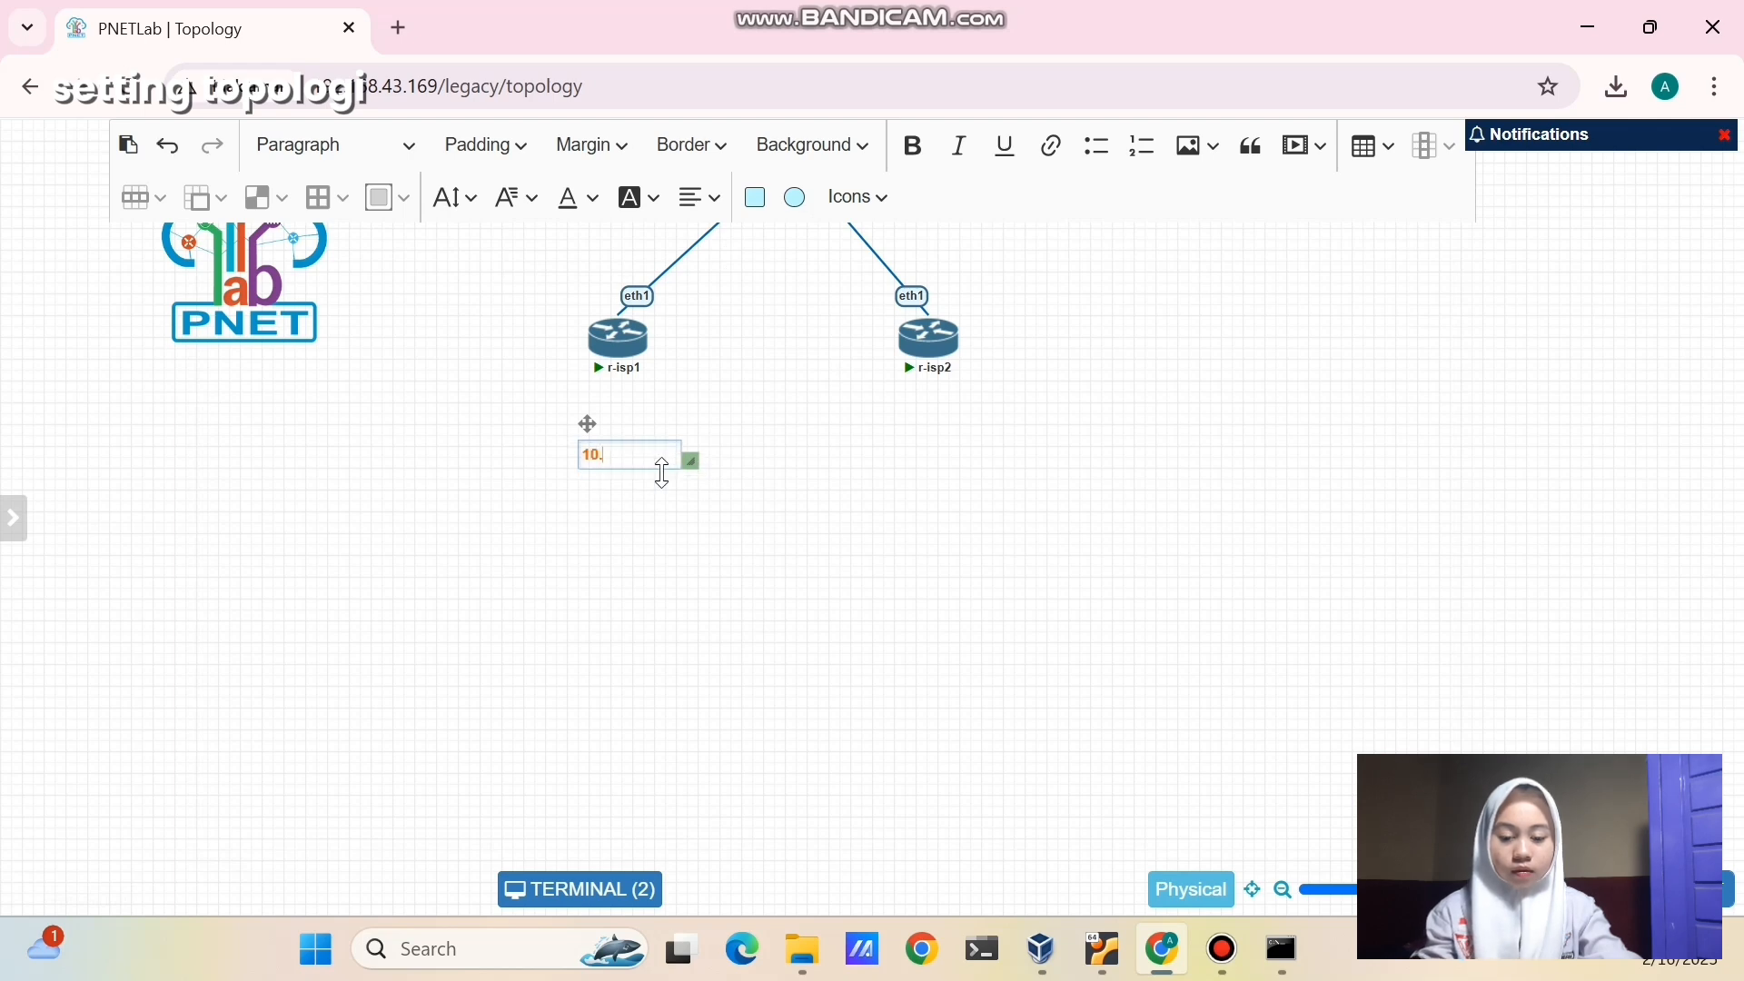
pyautogui.write('0.137.52')
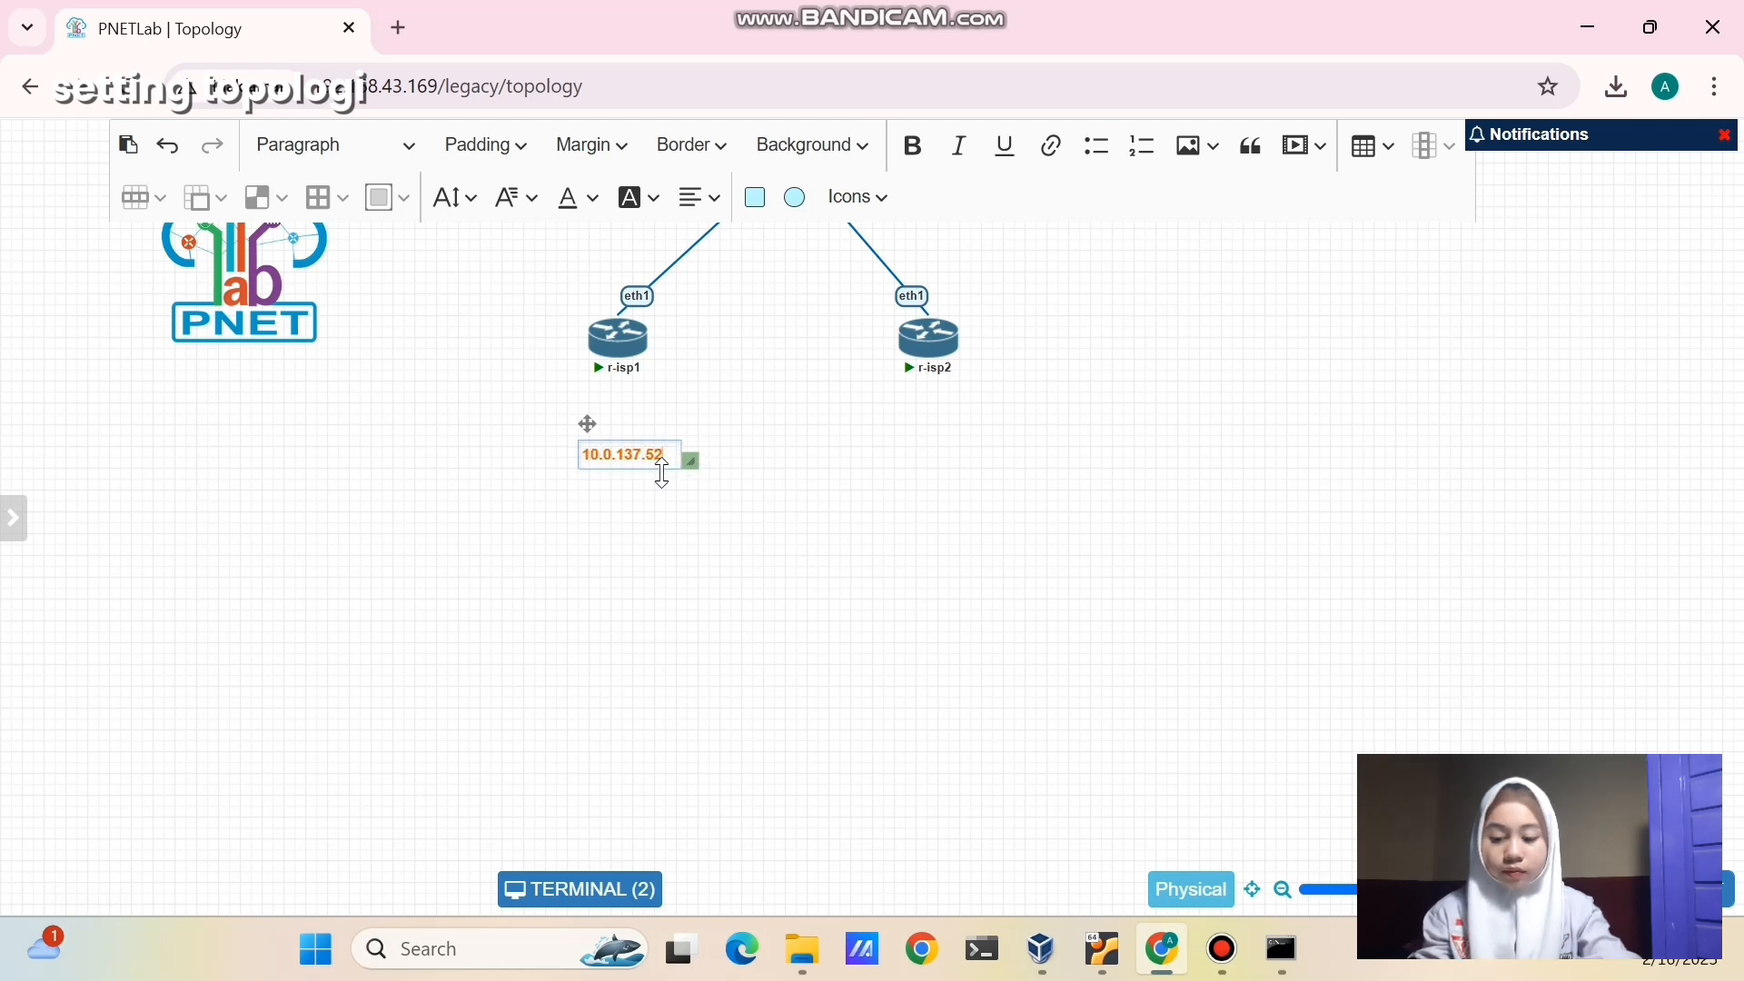
pyautogui.click(701, 554)
pyautogui.moveTo(625, 441); pyautogui.dragTo(544, 272)
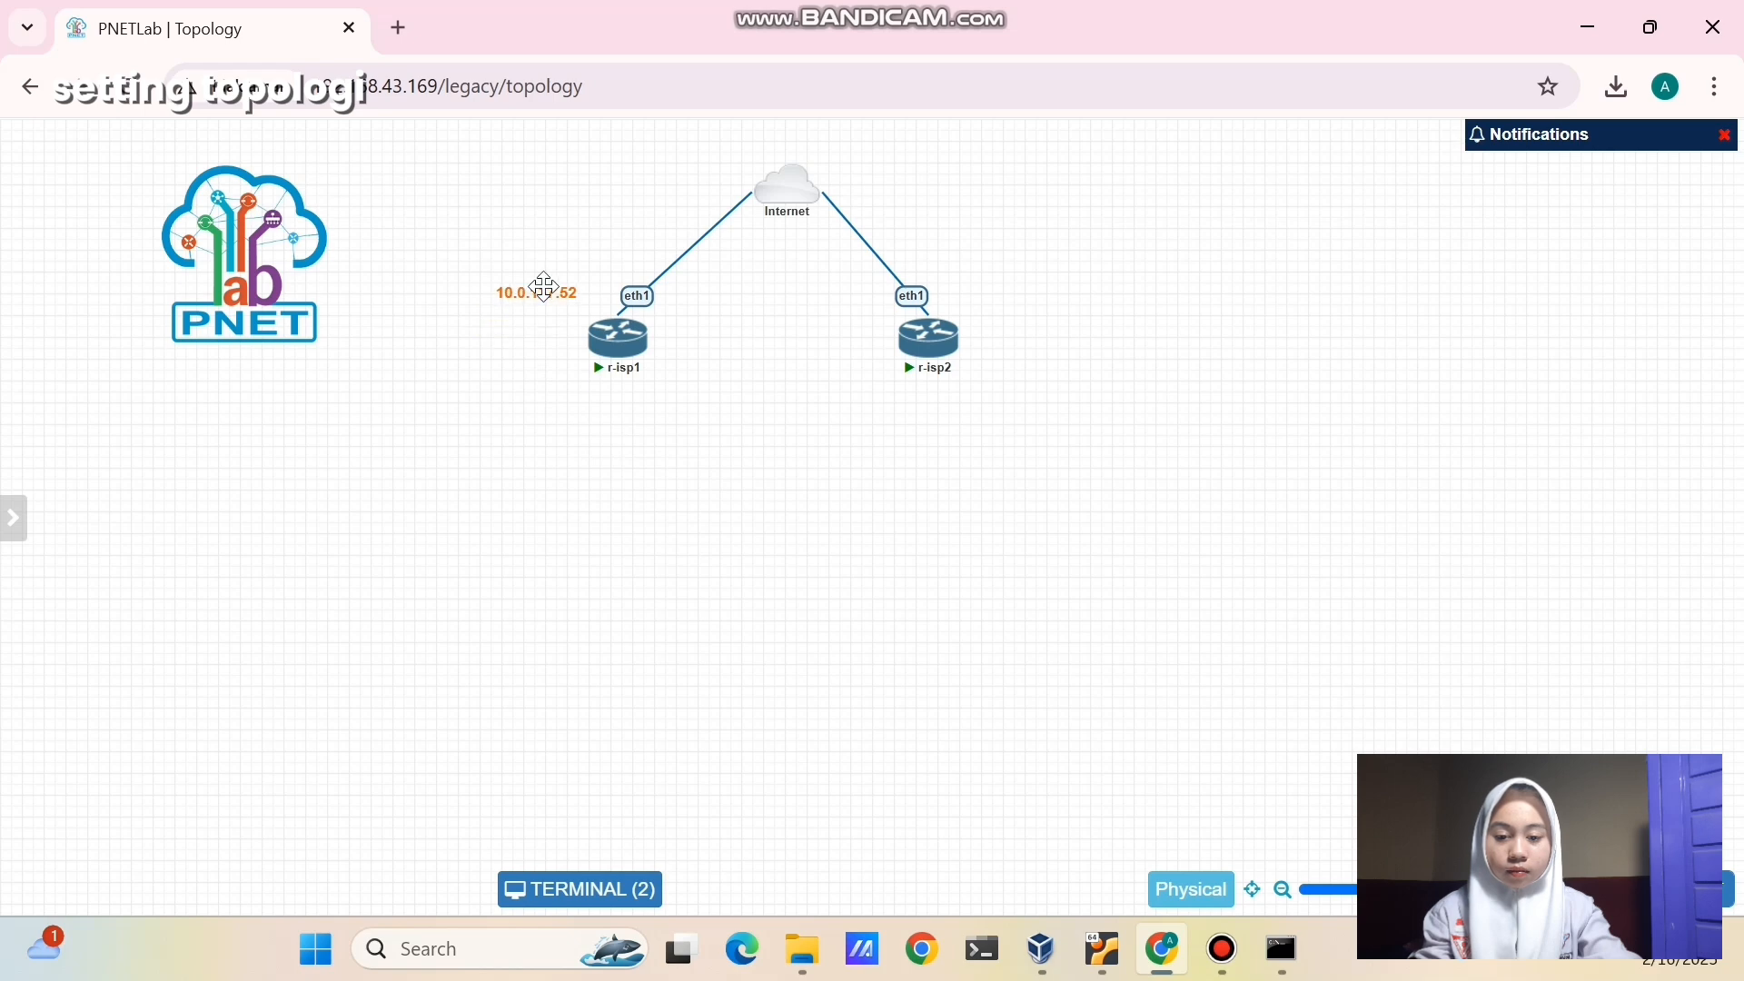
# - Duplicate the label beside r-isp2 and change it to 10.0.137.48
pyautogui.rightClick(545, 280)
pyautogui.click(627, 343)
pyautogui.moveTo(553, 348); pyautogui.dragTo(998, 291)
pyautogui.doubleClick(998, 291)
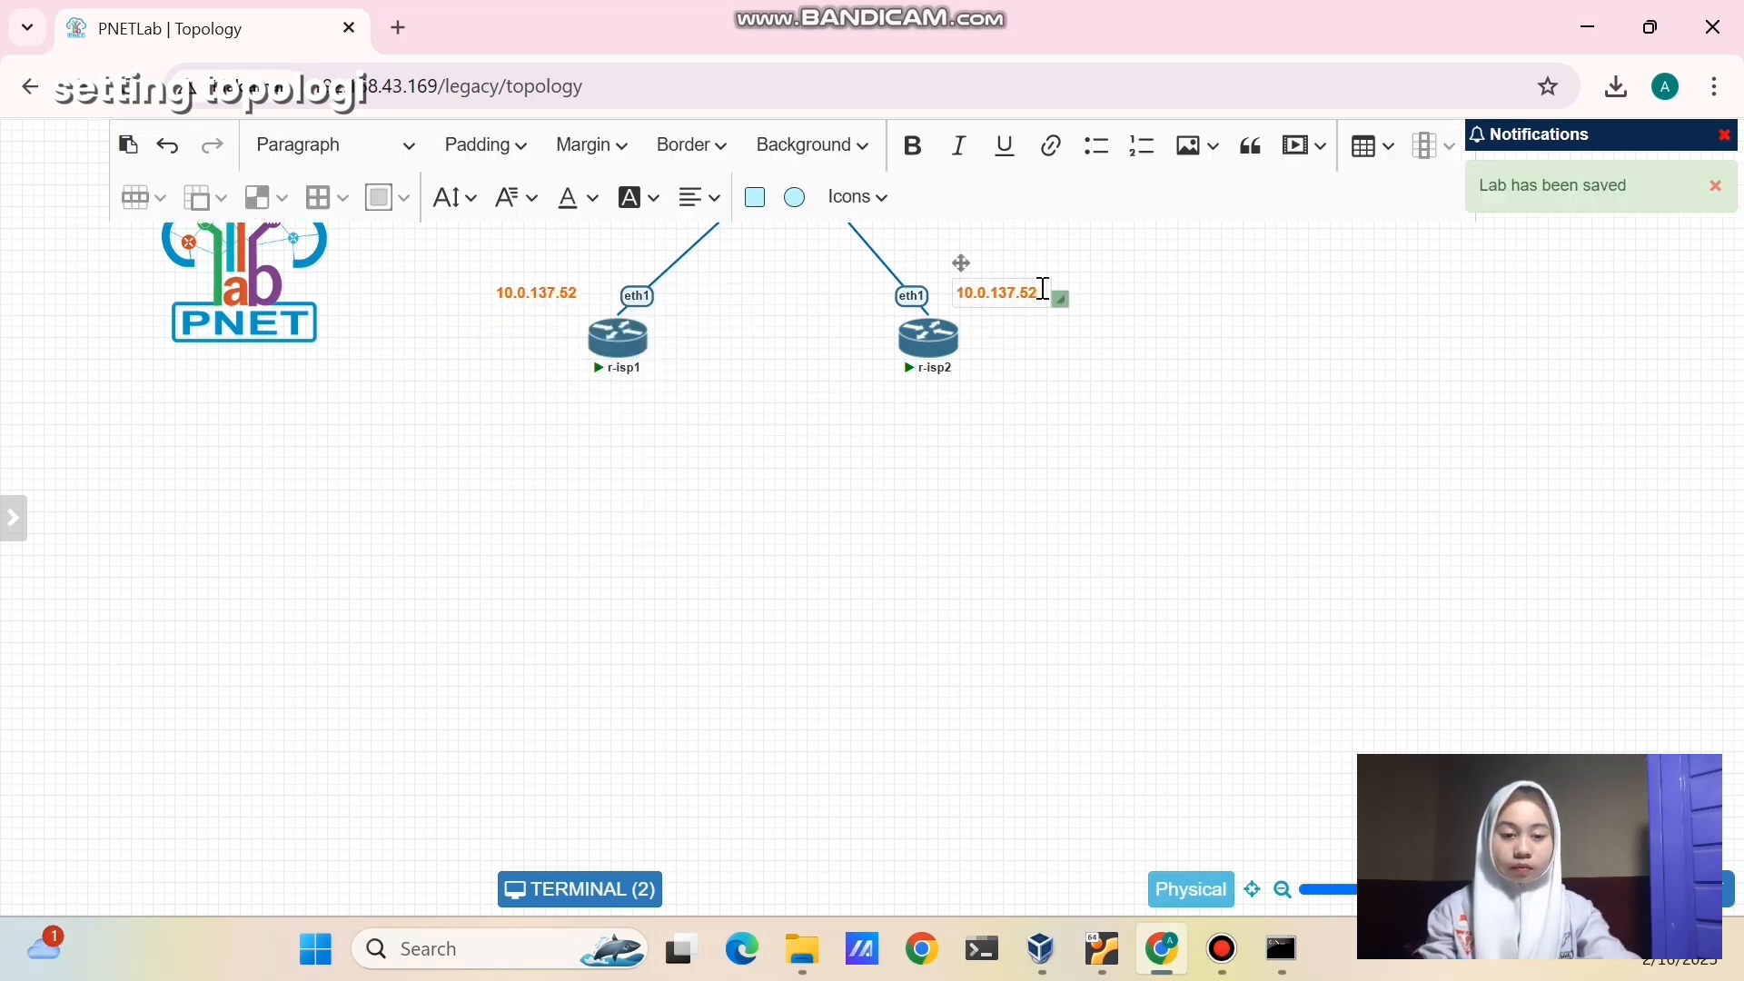
pyautogui.click(1043, 289)
pyautogui.press('BackSpace')
pyautogui.press('BackSpace')
pyautogui.write('48')
pyautogui.click(1102, 479)
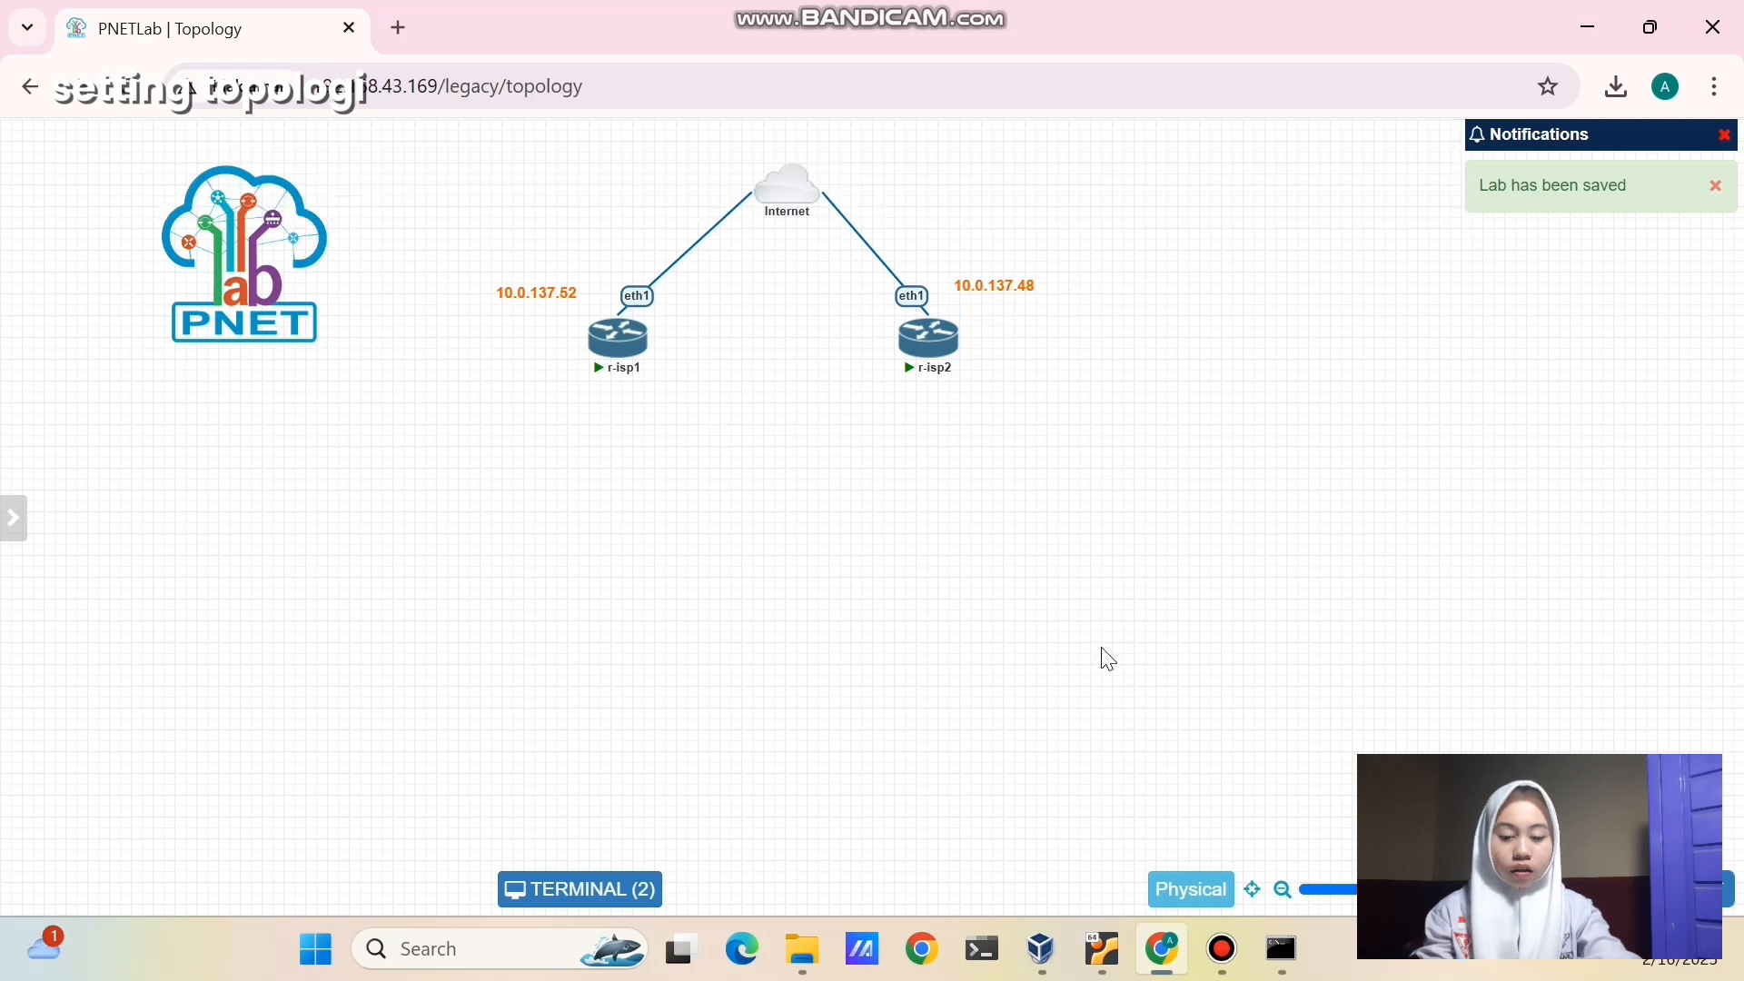
# - Launch WinBox, connect to the router at 10.0.137.52, and dismiss the password prompt
pyautogui.click(450, 966)
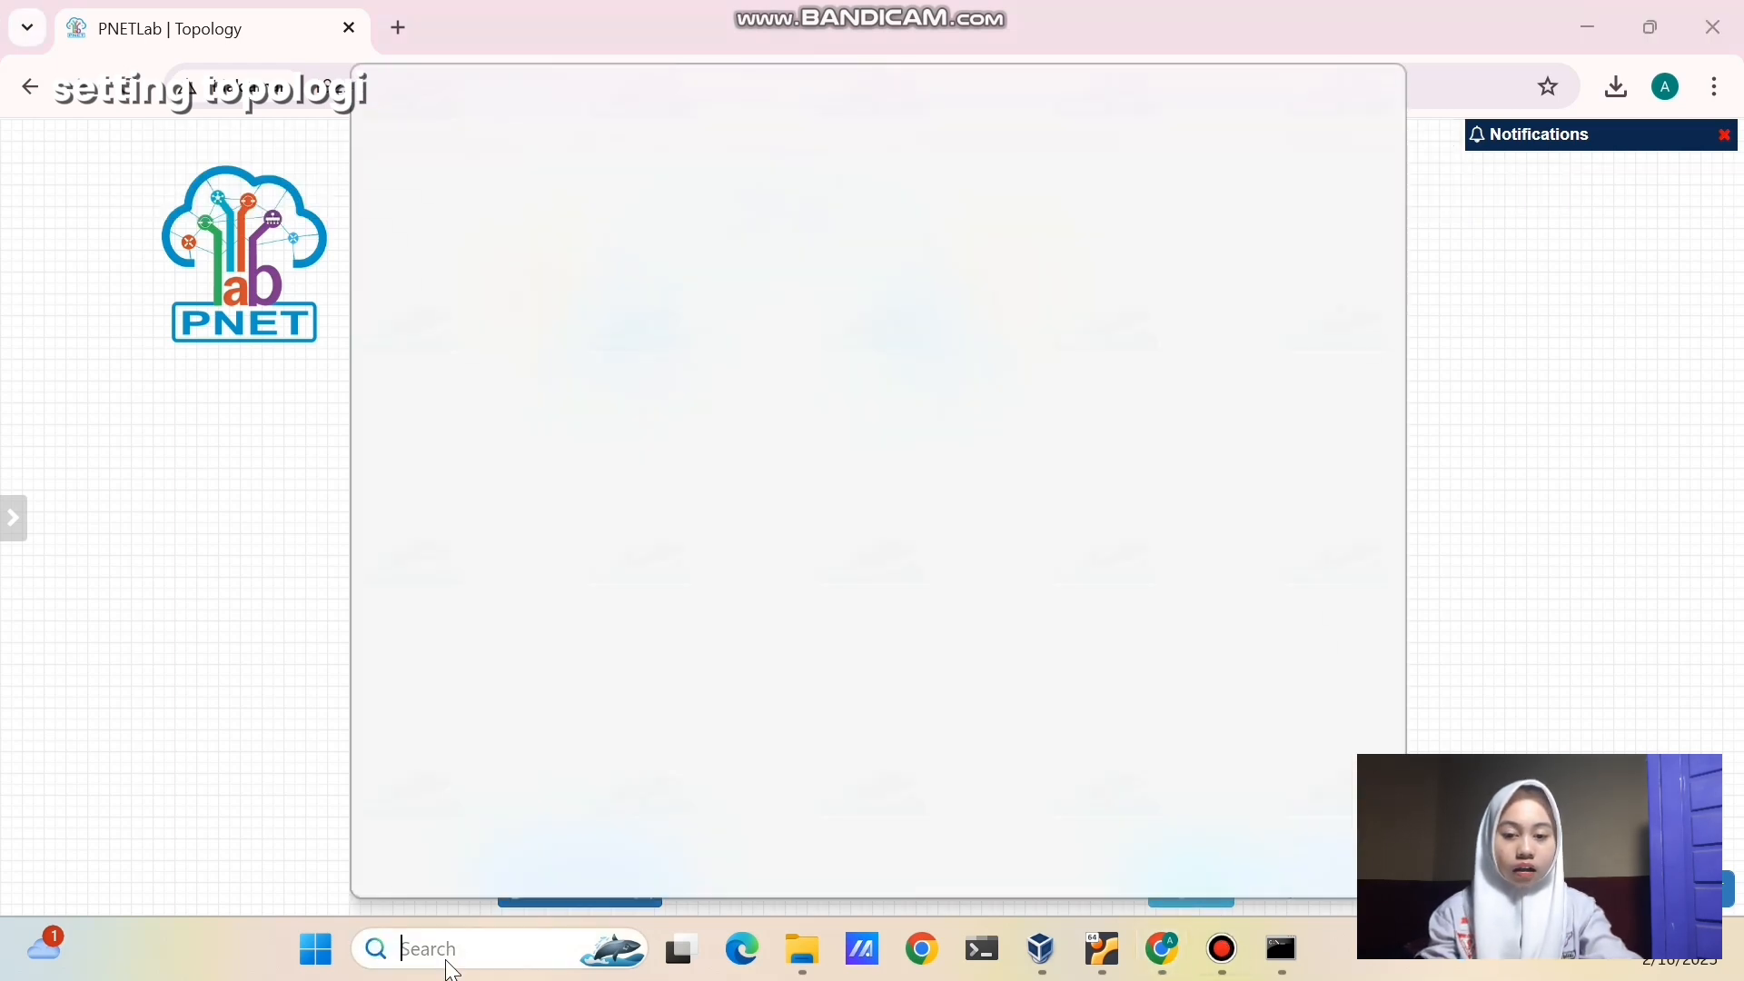
pyautogui.write('winb')
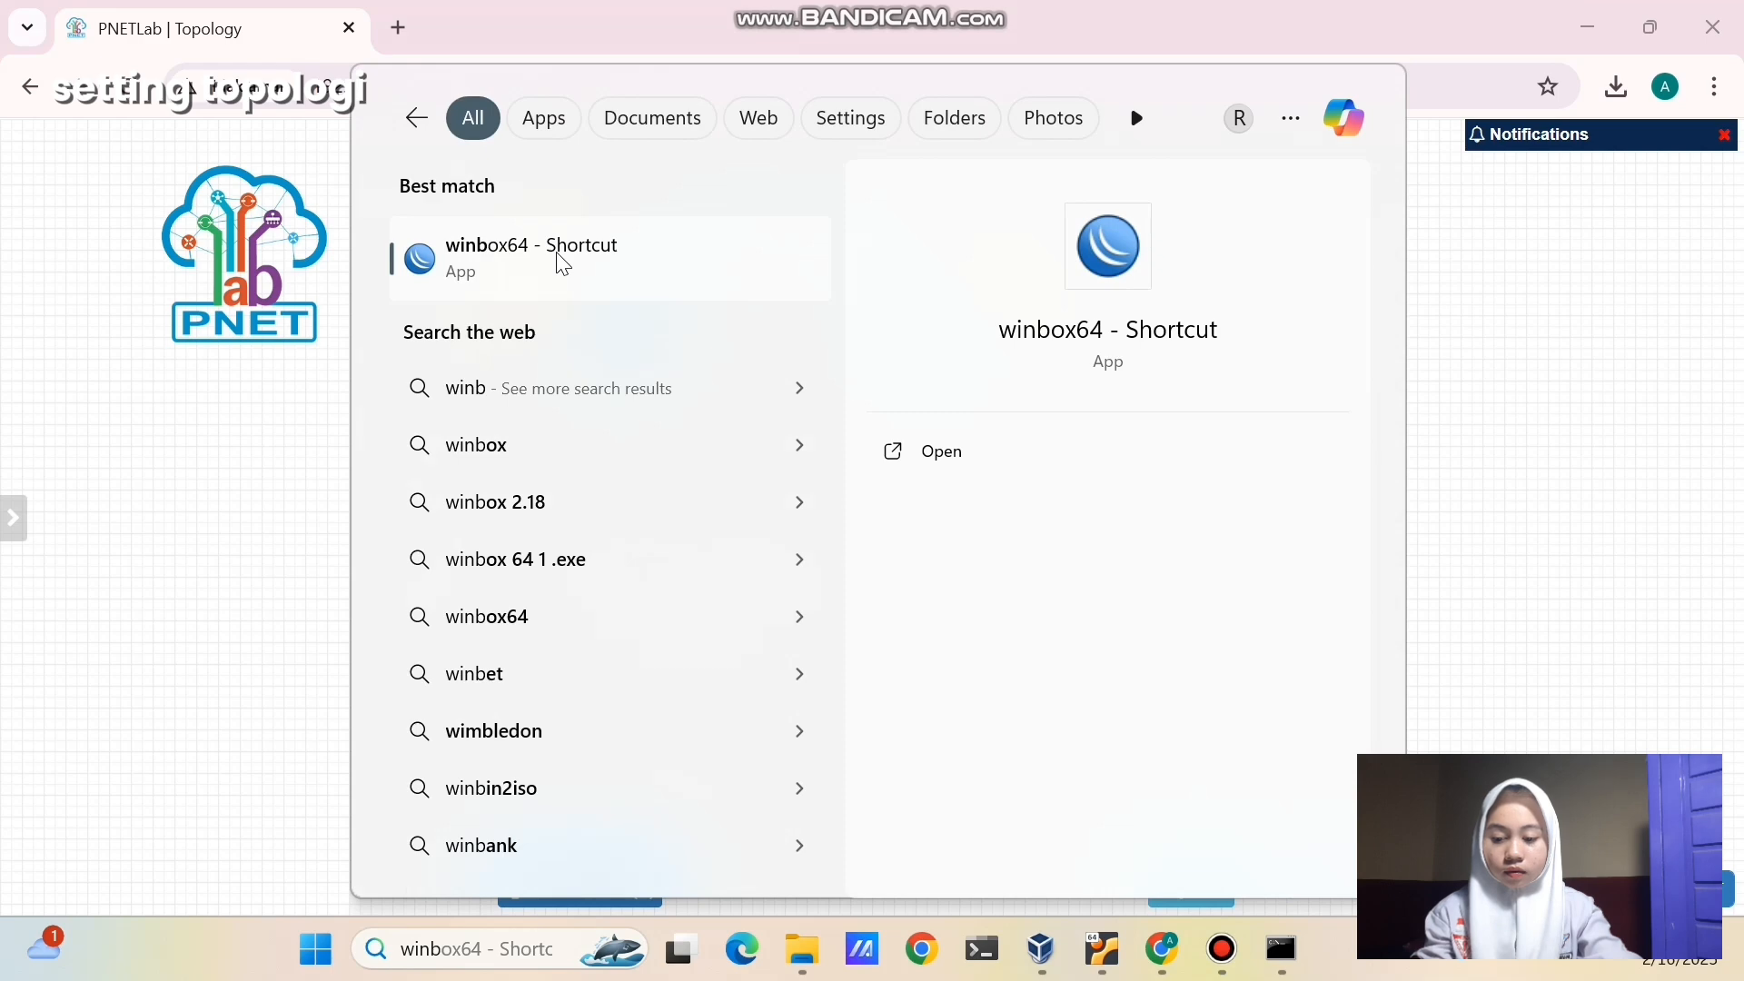
pyautogui.click(563, 264)
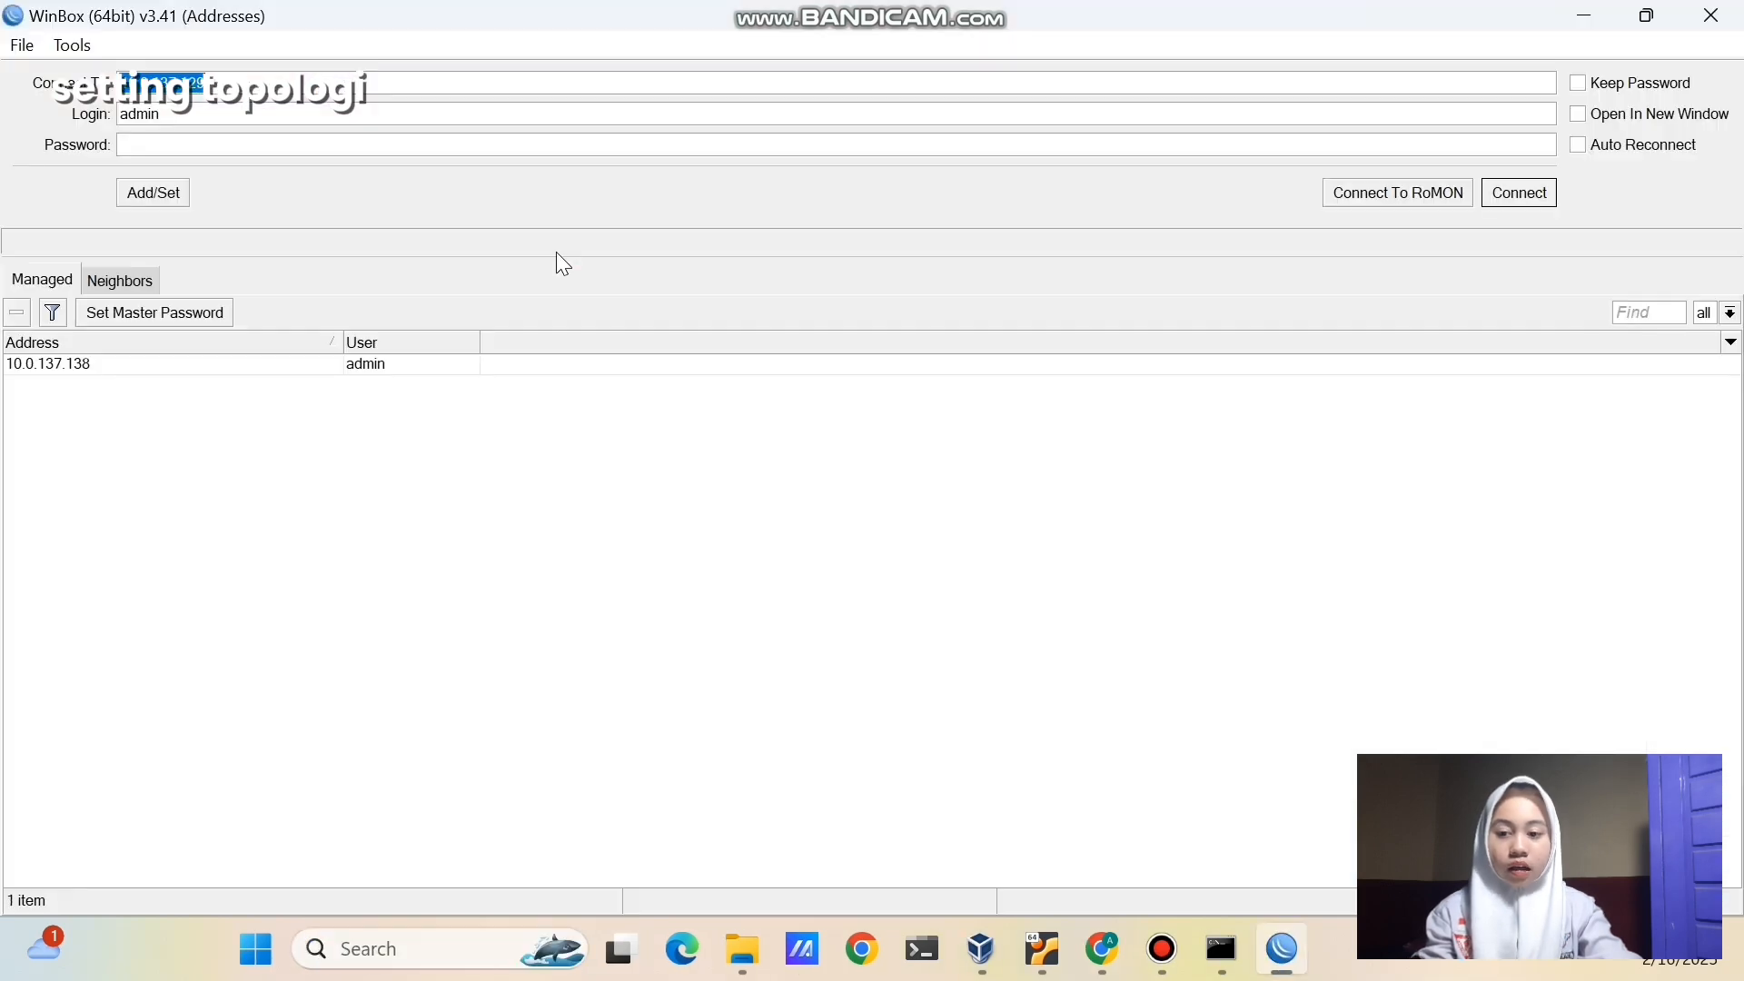
pyautogui.click(382, 78)
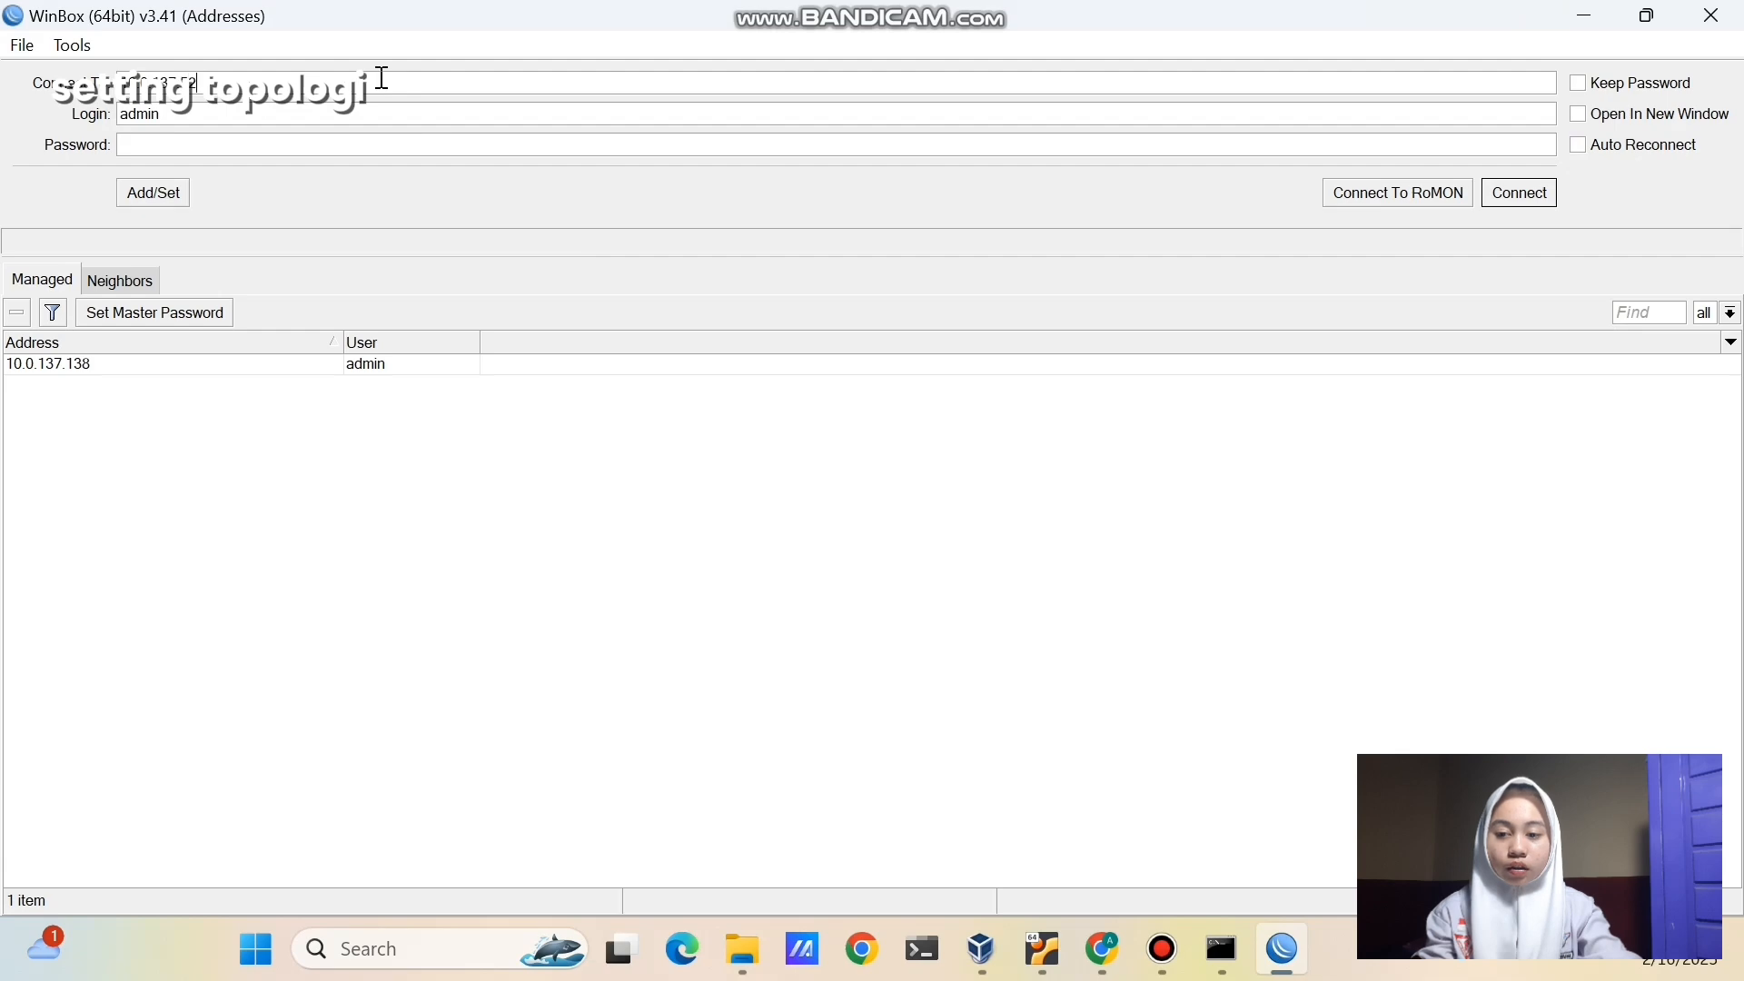
pyautogui.click(1500, 196)
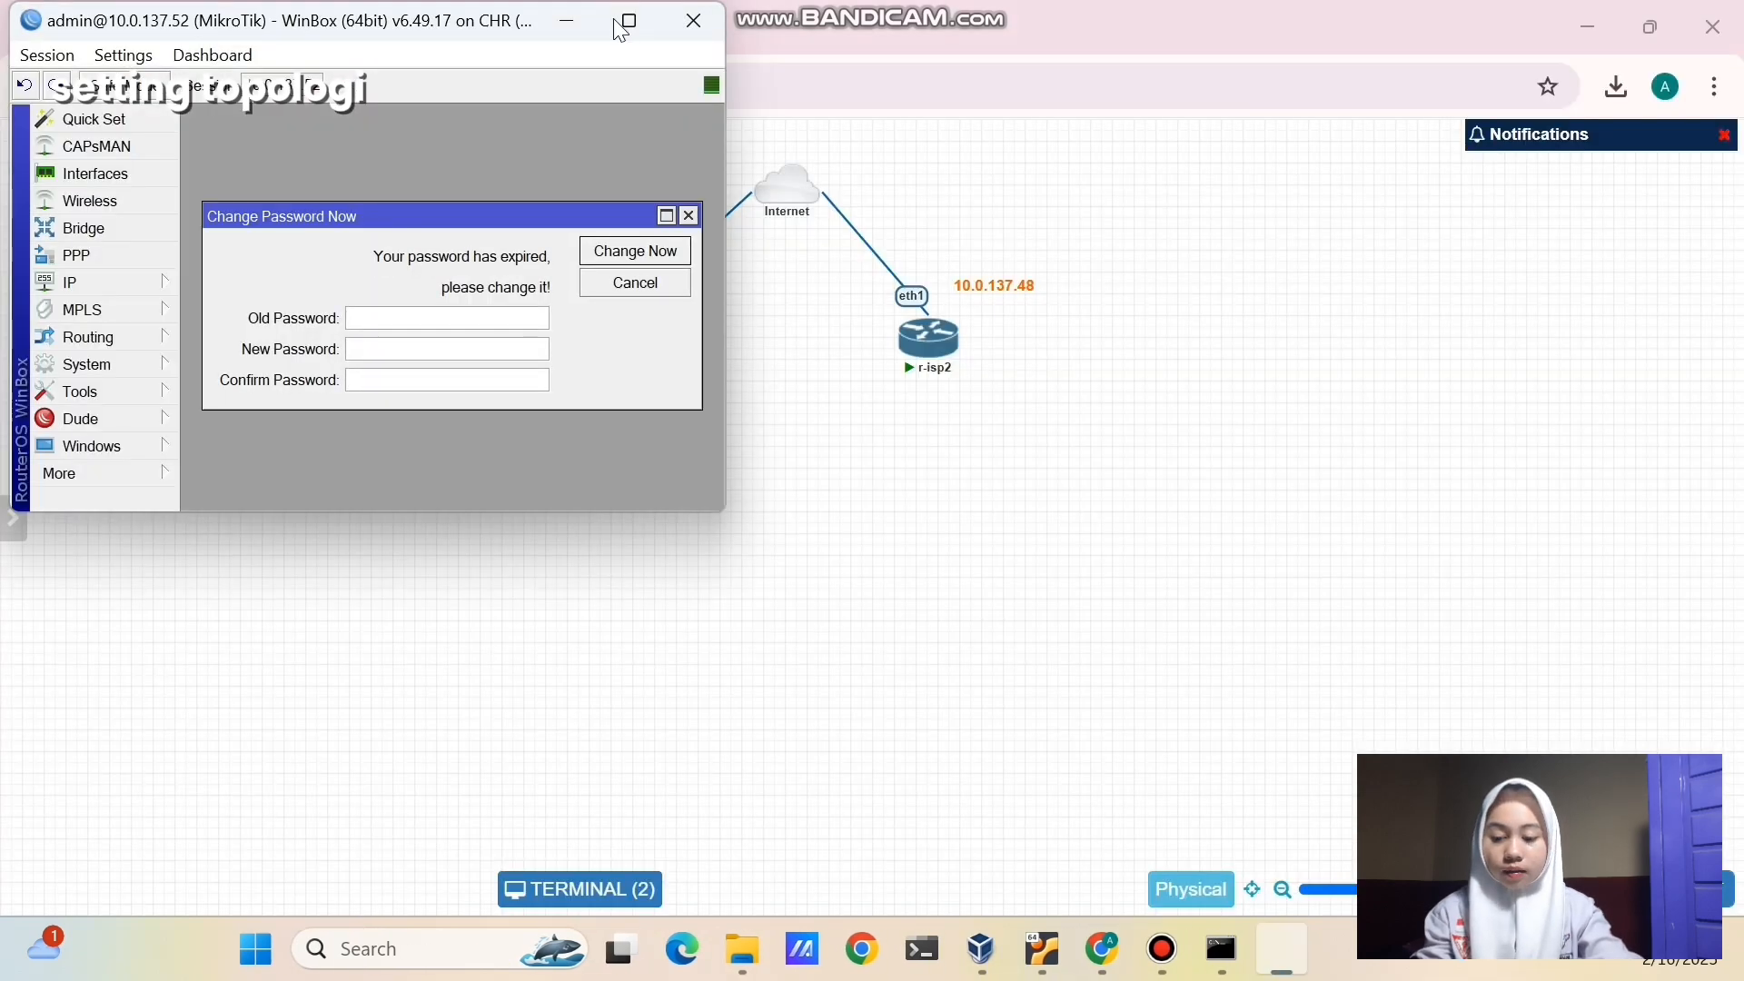
pyautogui.click(627, 22)
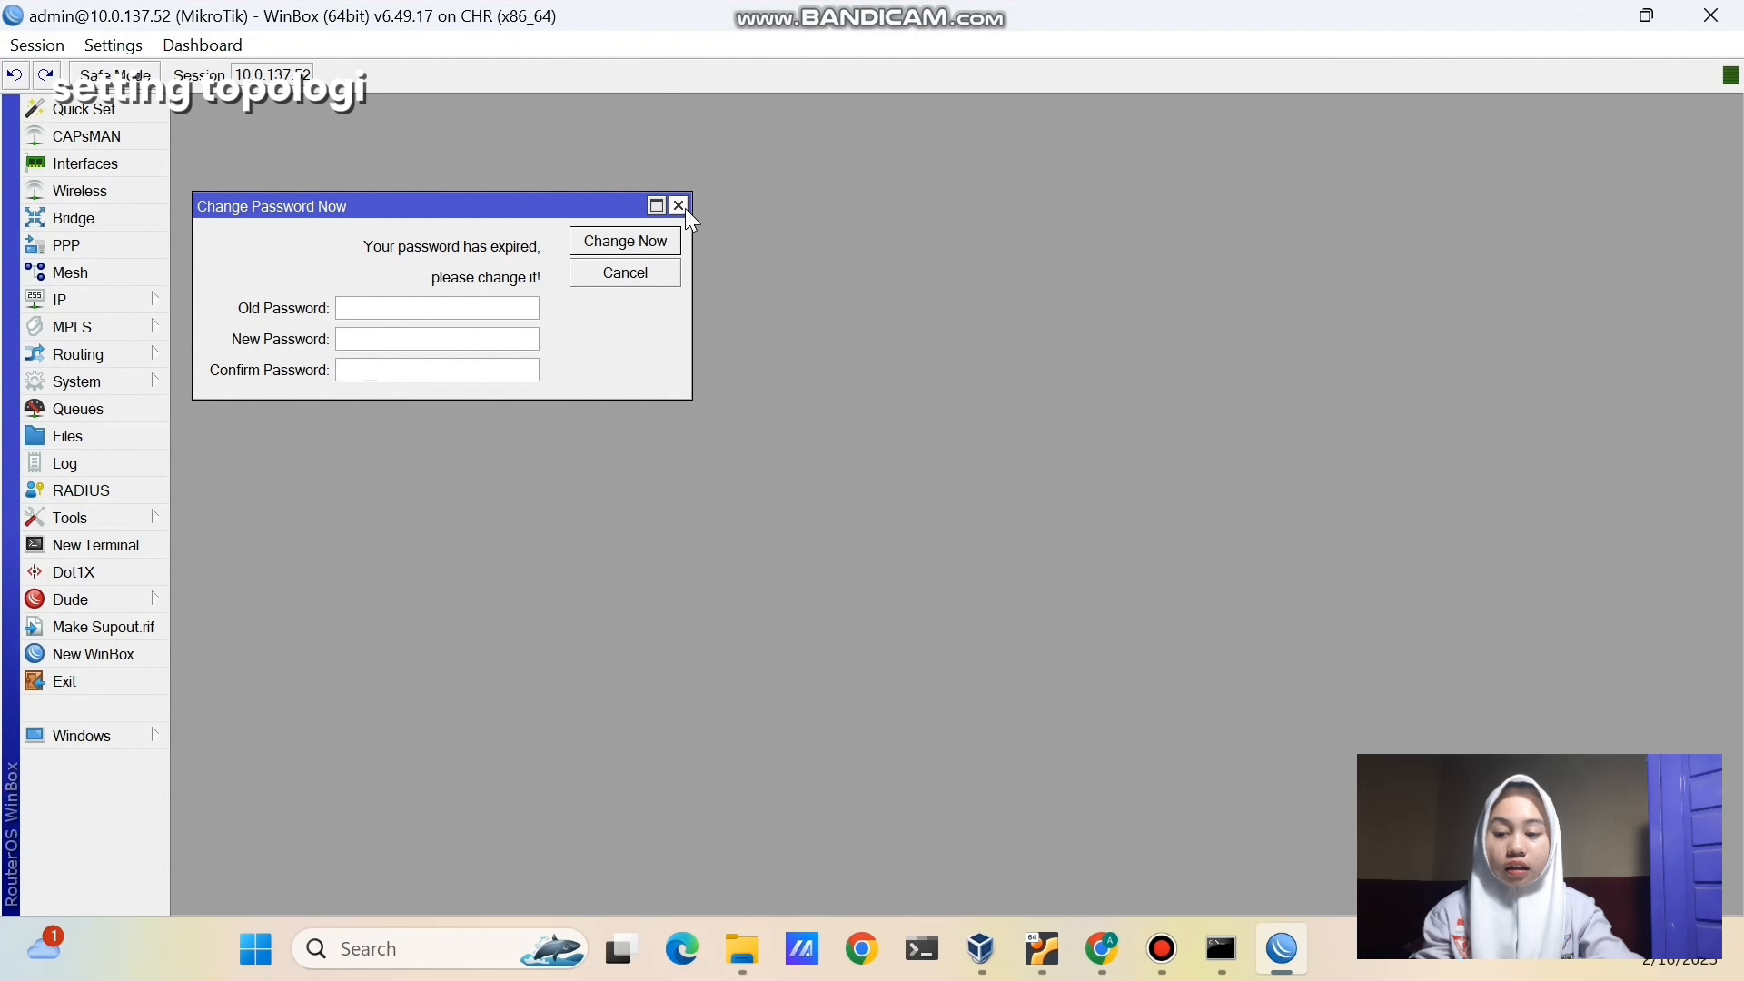
pyautogui.click(680, 207)
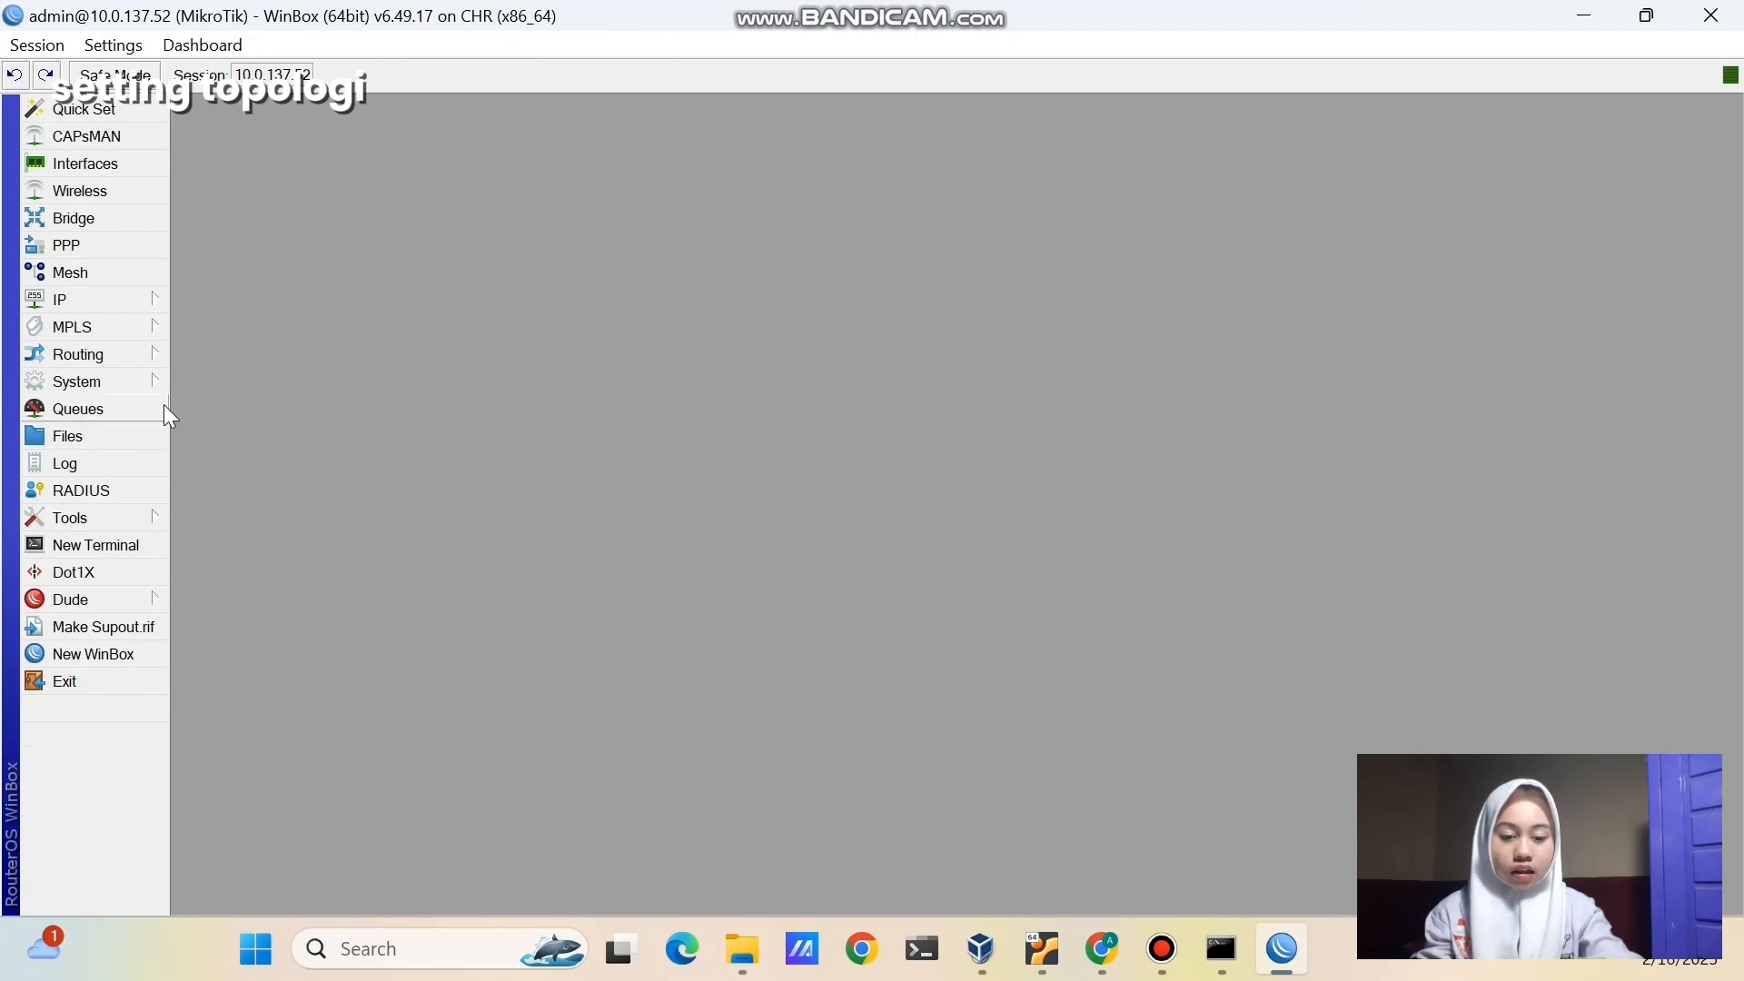
# - Set the router's system identity to 'ISP 1' and open a new WinBox window
pyautogui.click(156, 379)
pyautogui.click(180, 377)
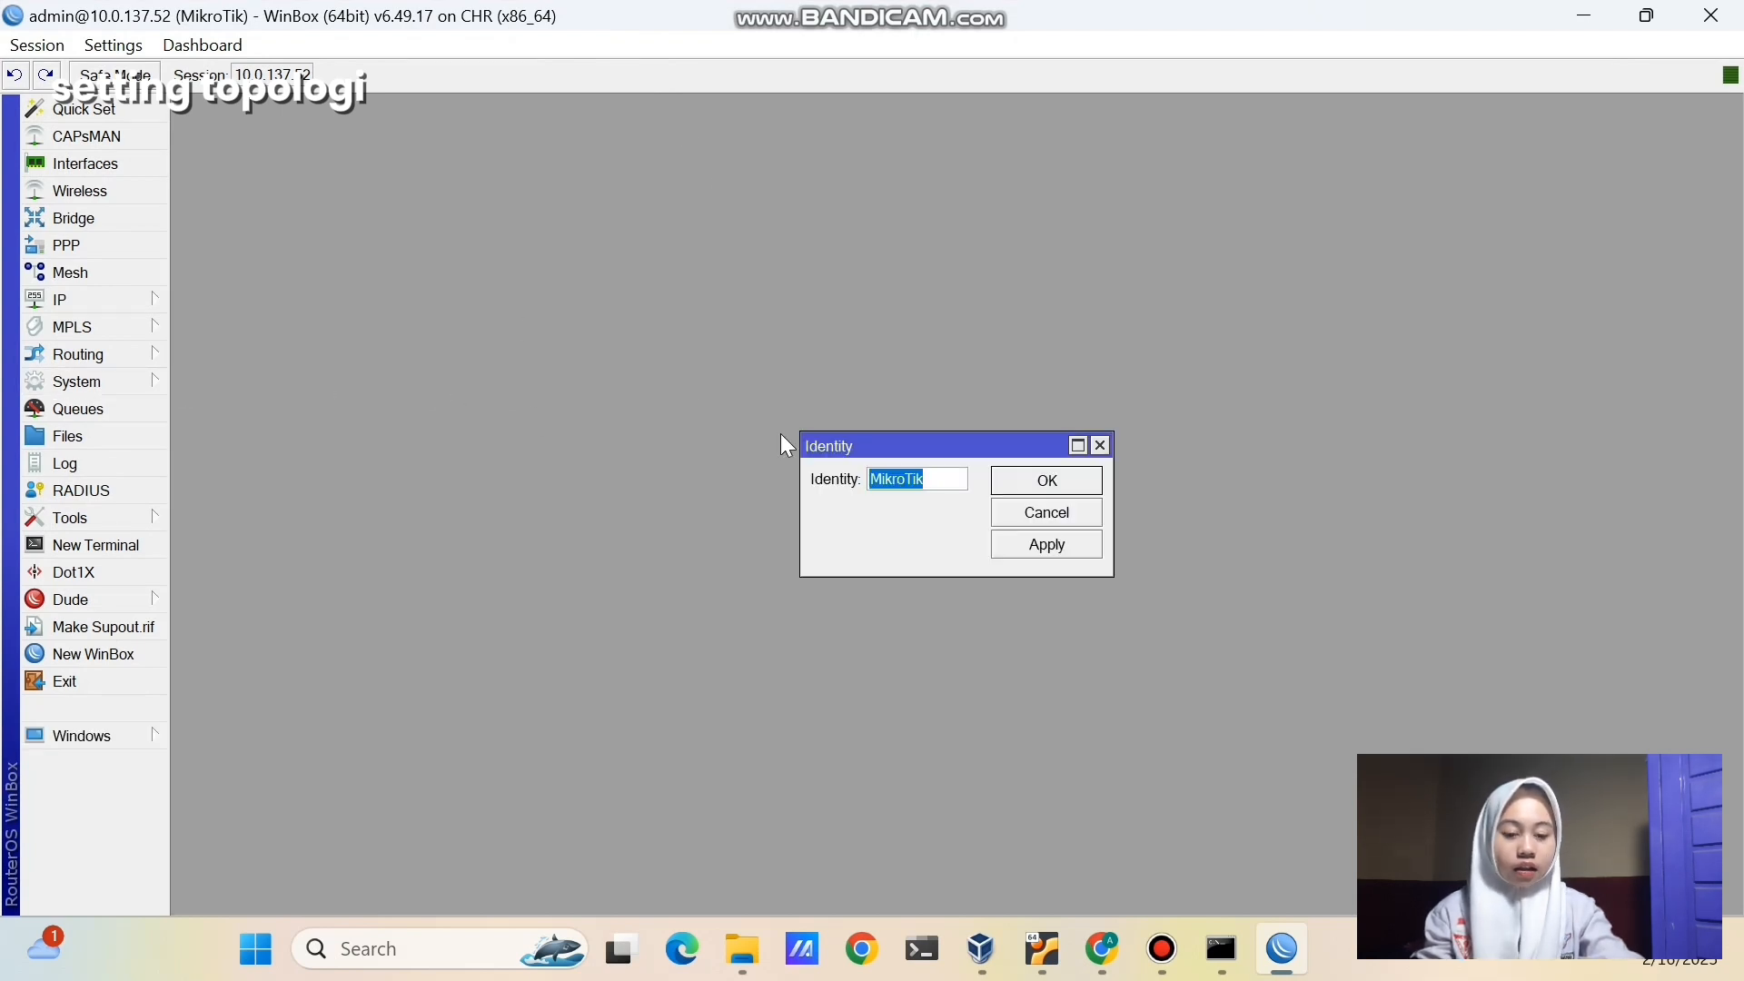
pyautogui.press('BackSpace')
pyautogui.write('ISP 1')
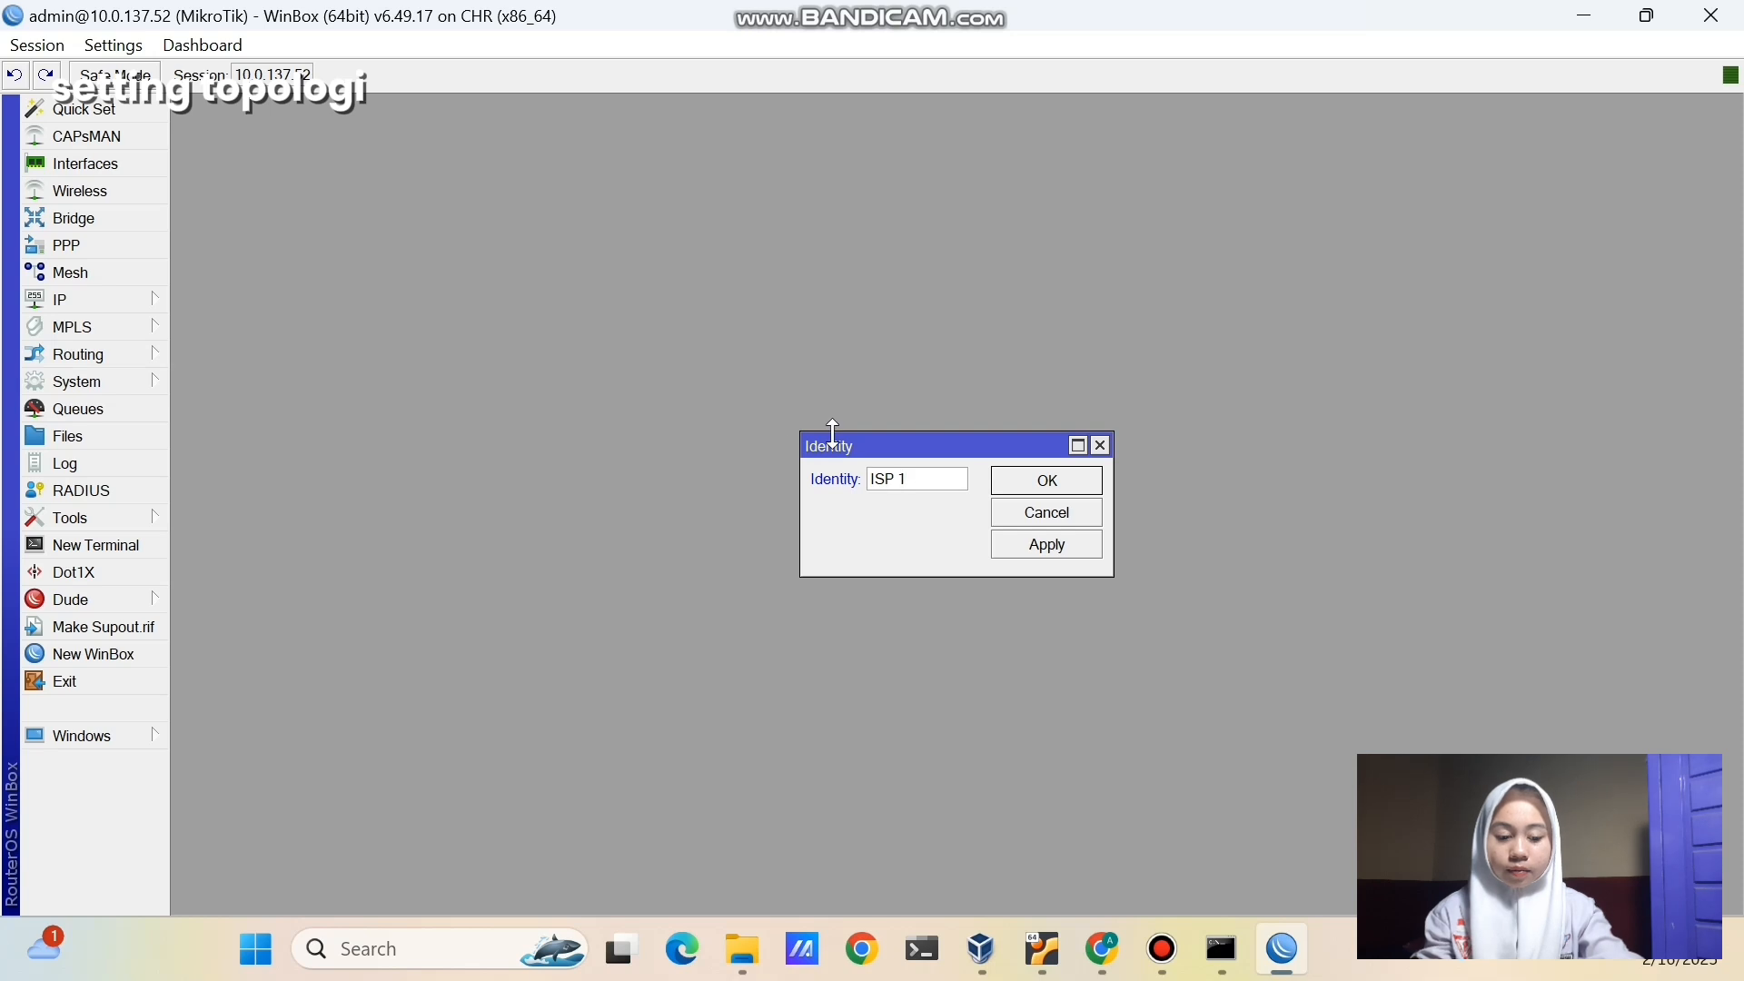
pyautogui.click(1006, 542)
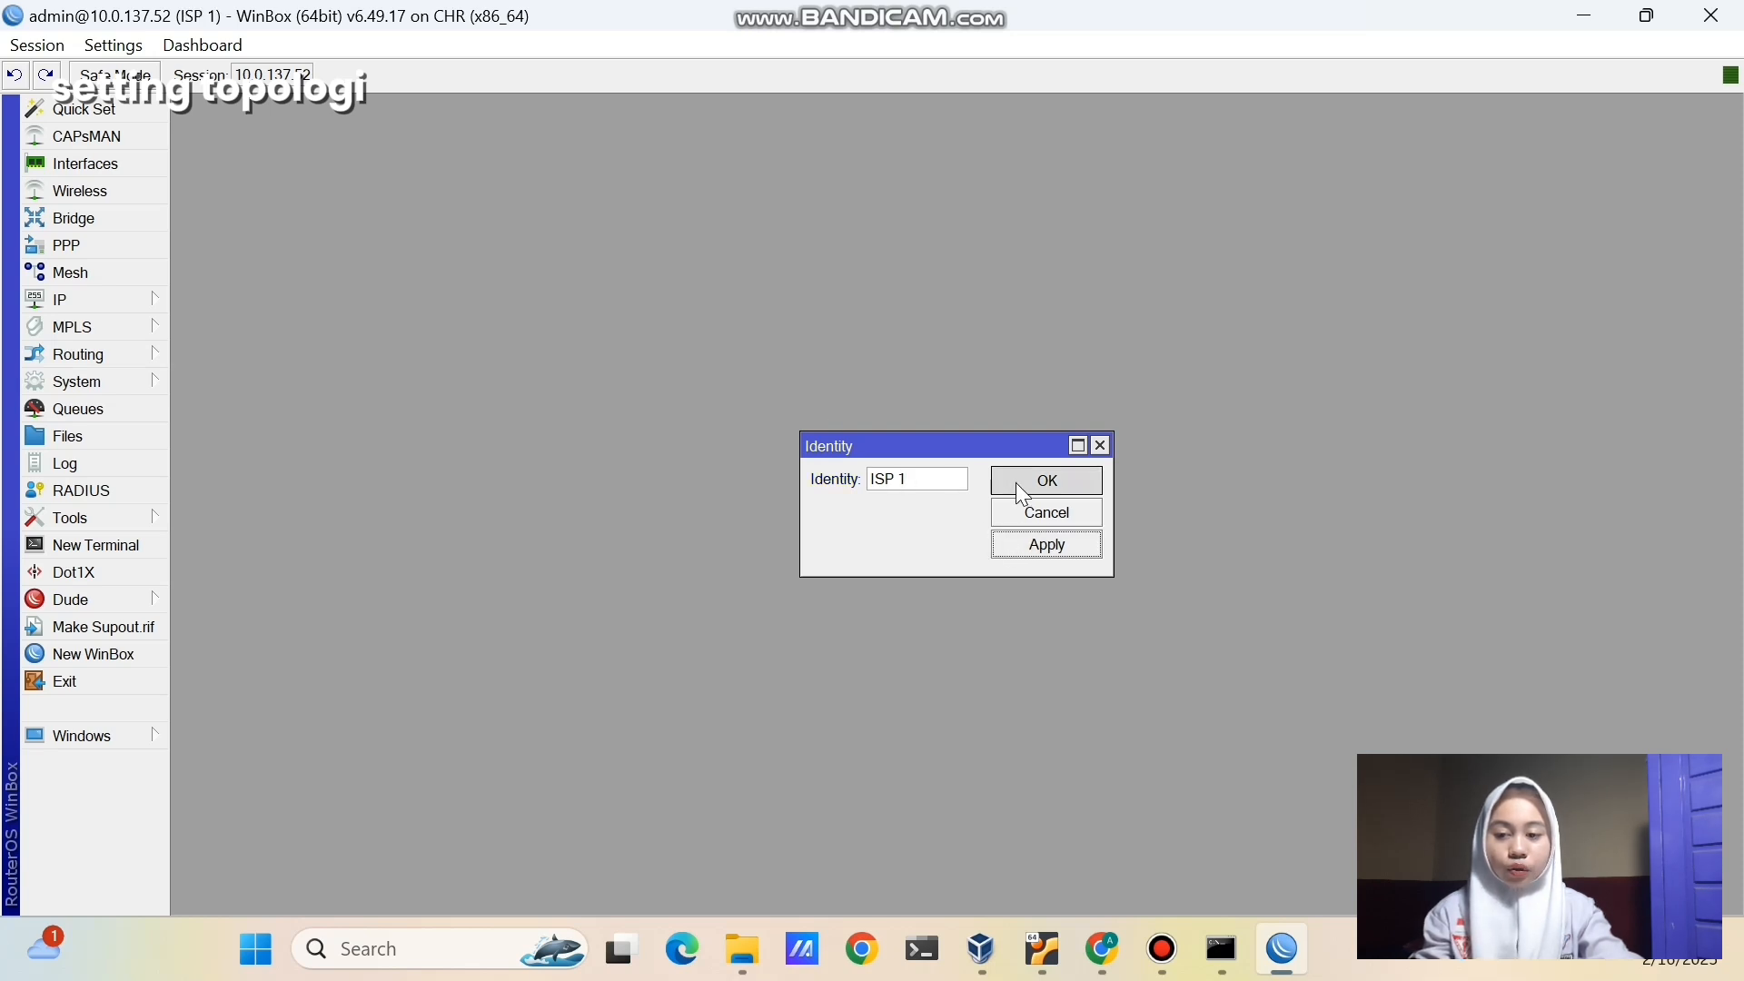
pyautogui.click(1022, 495)
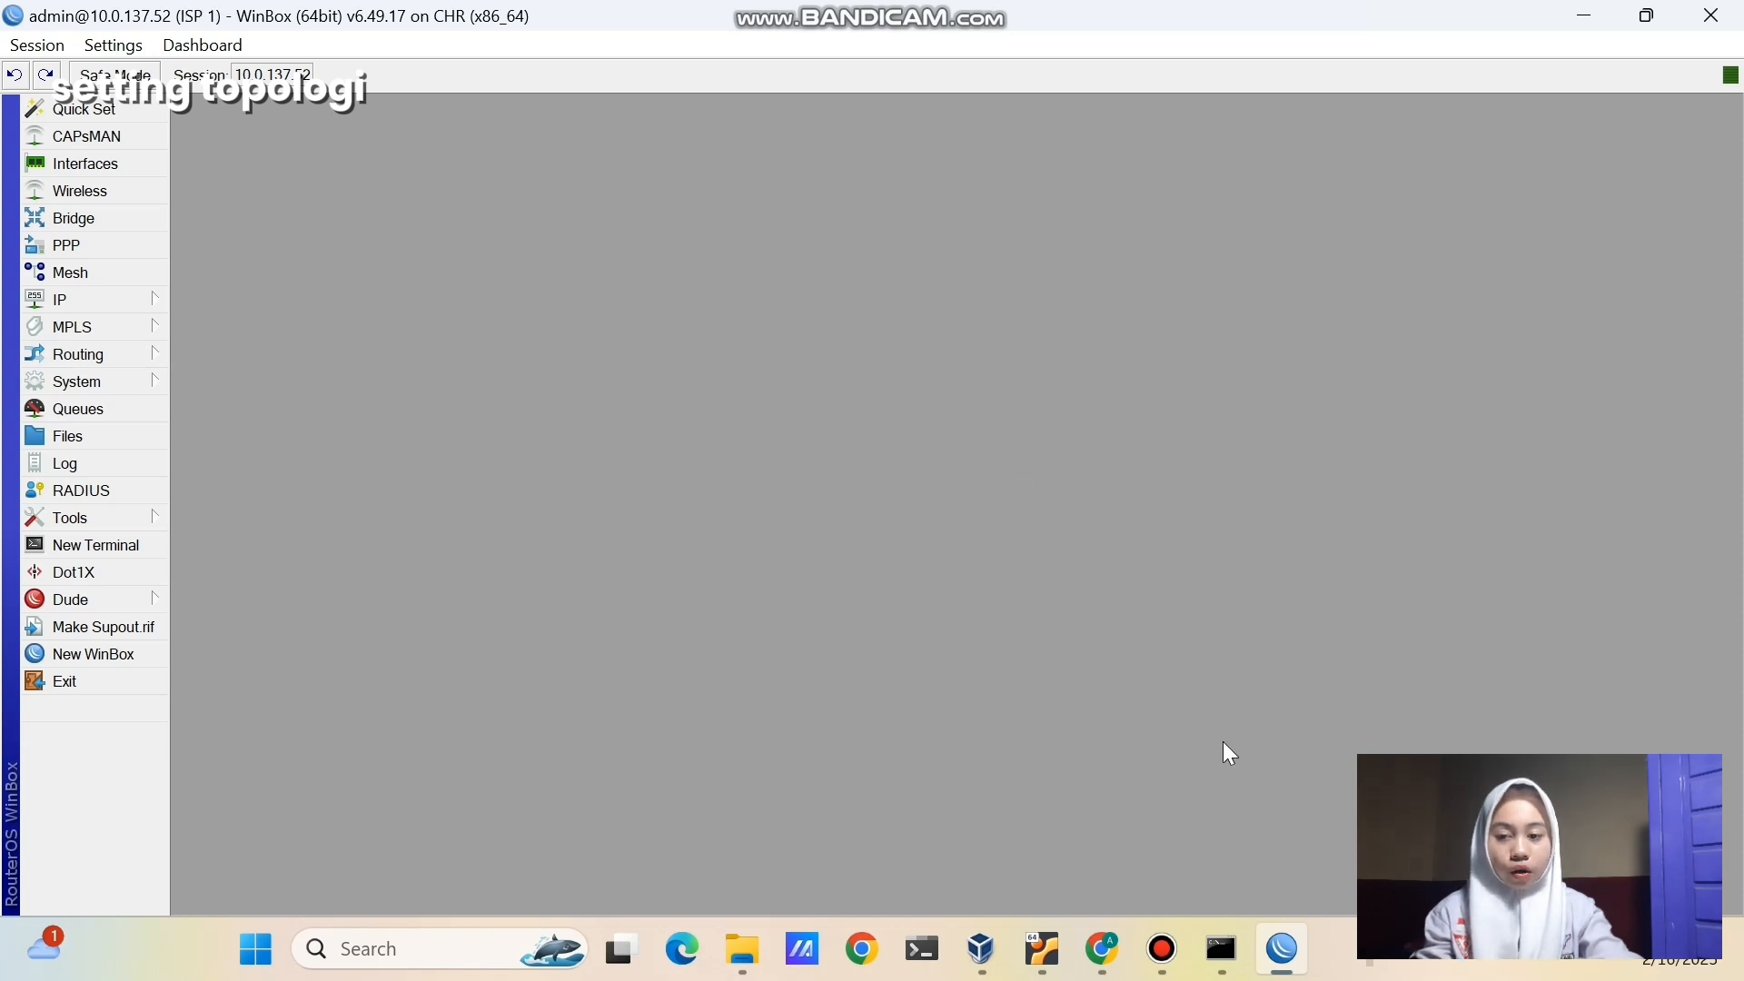
pyautogui.click(160, 653)
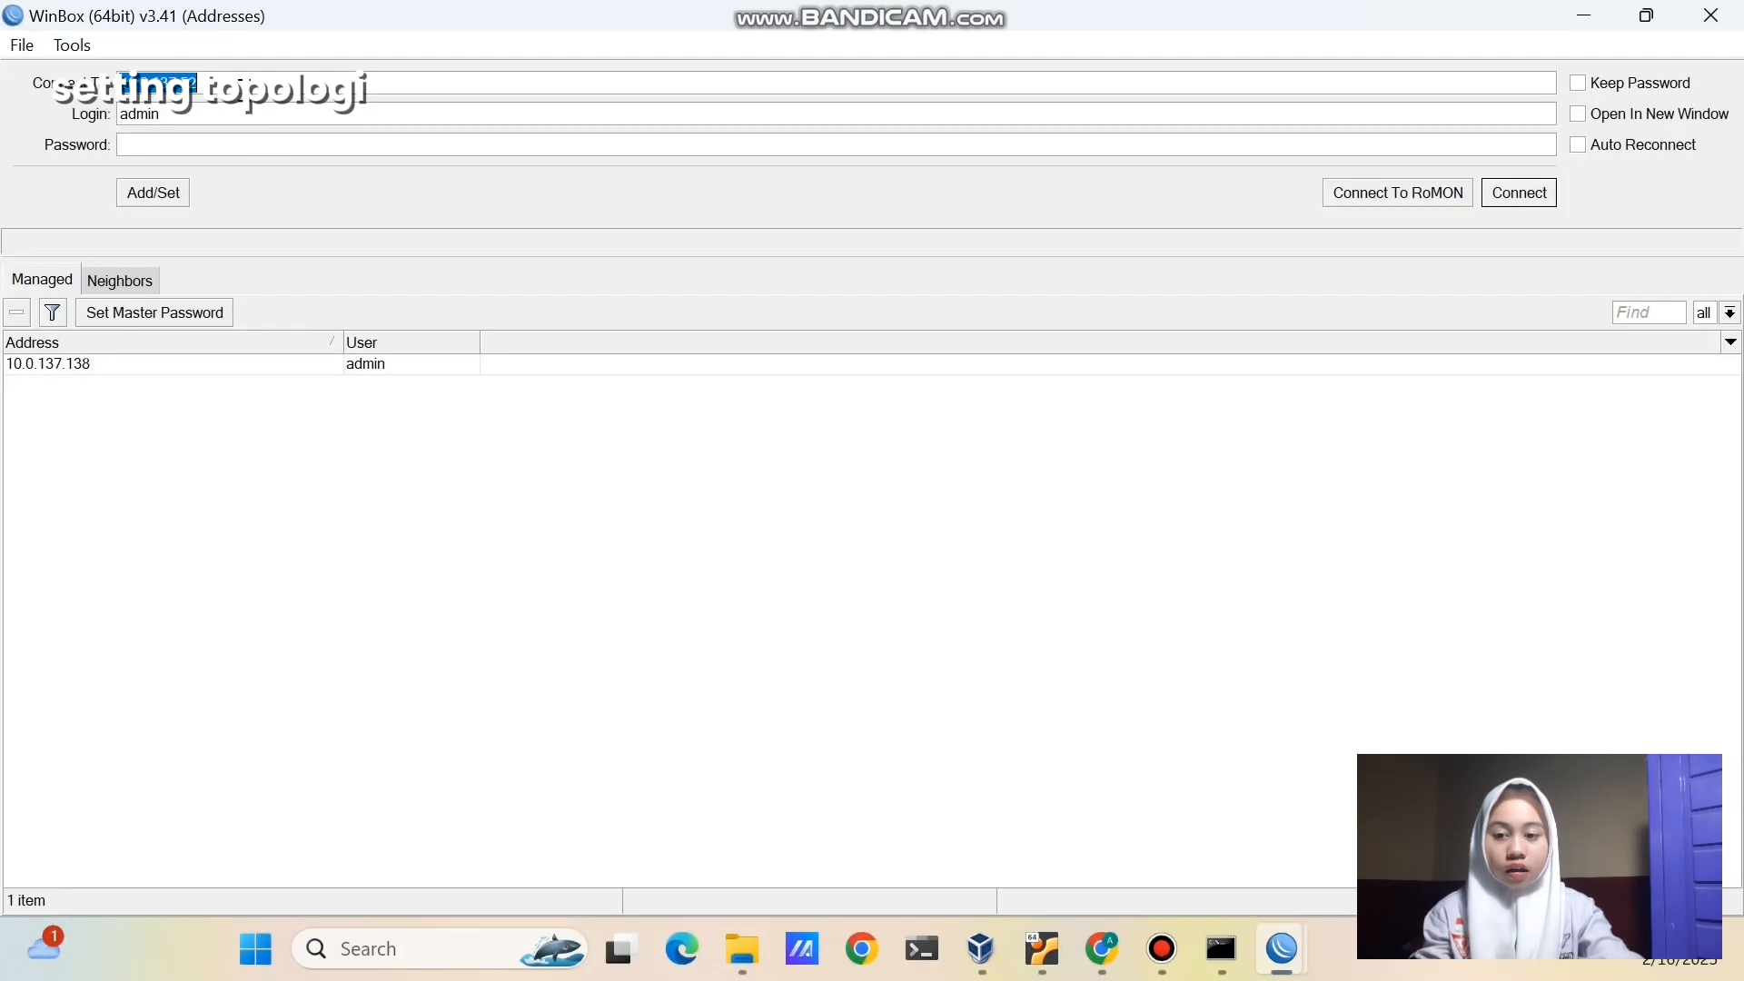
# - Connect WinBox to the router at 10.0.137.48 and dismiss the password prompt
pyautogui.click(243, 90)
pyautogui.write('18')
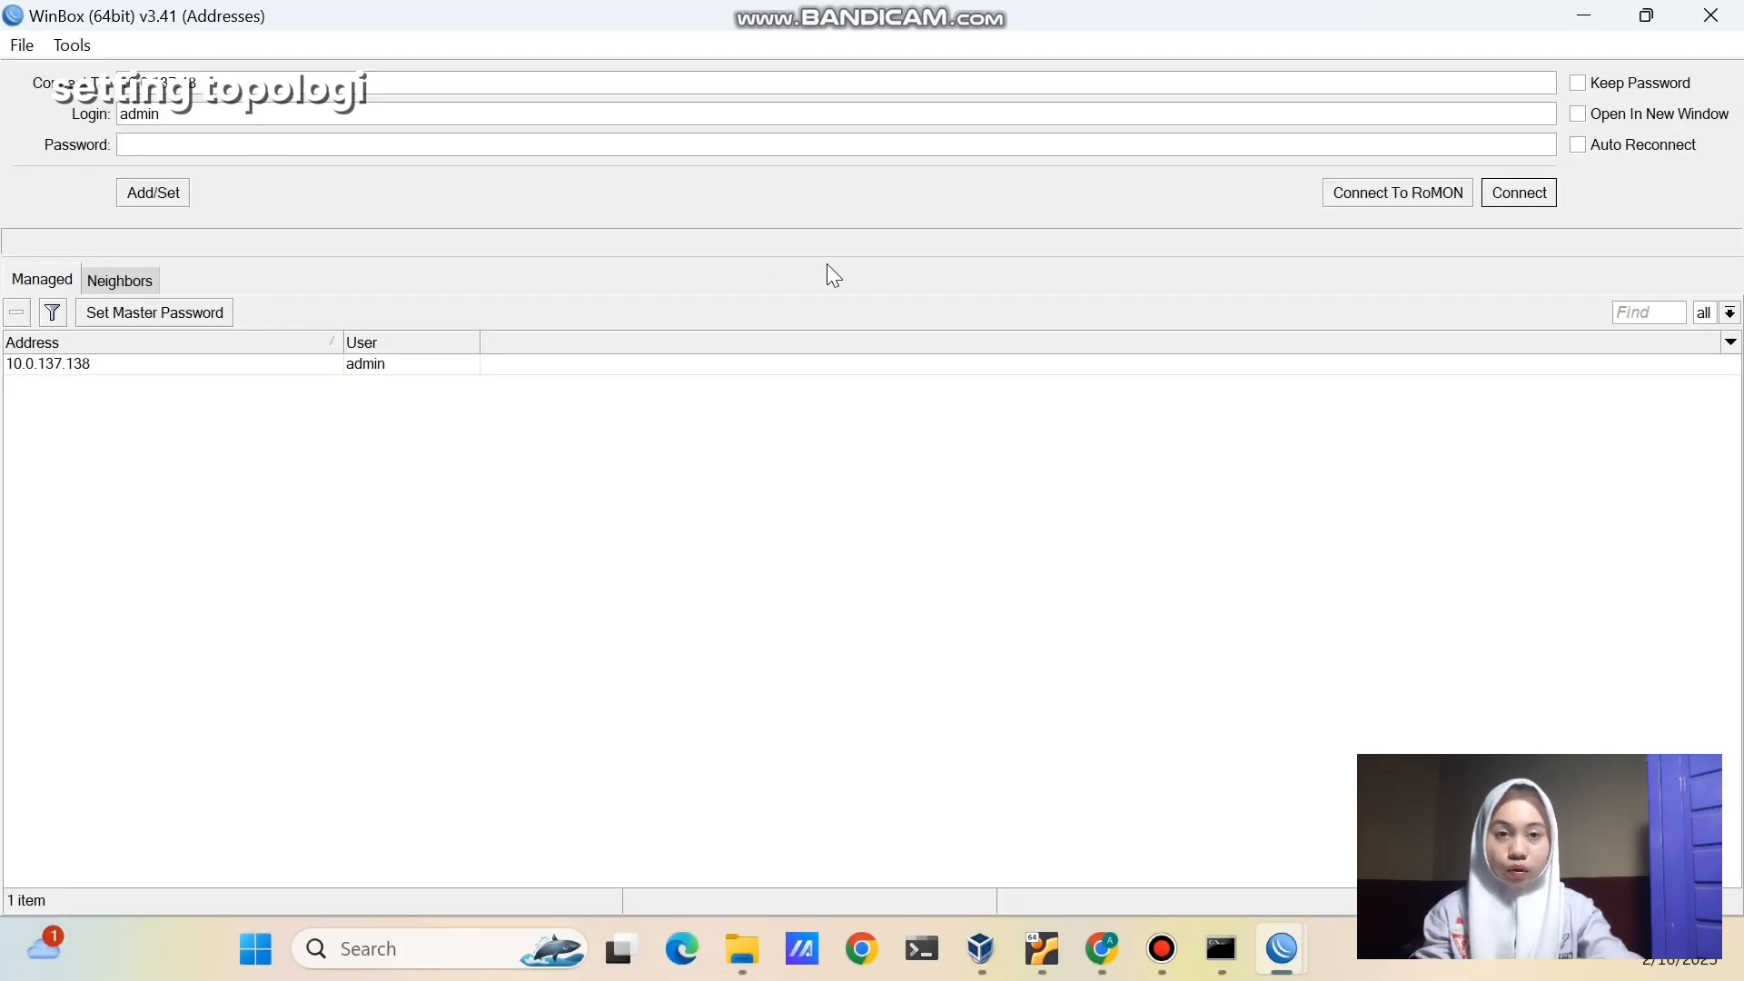
pyautogui.click(1526, 191)
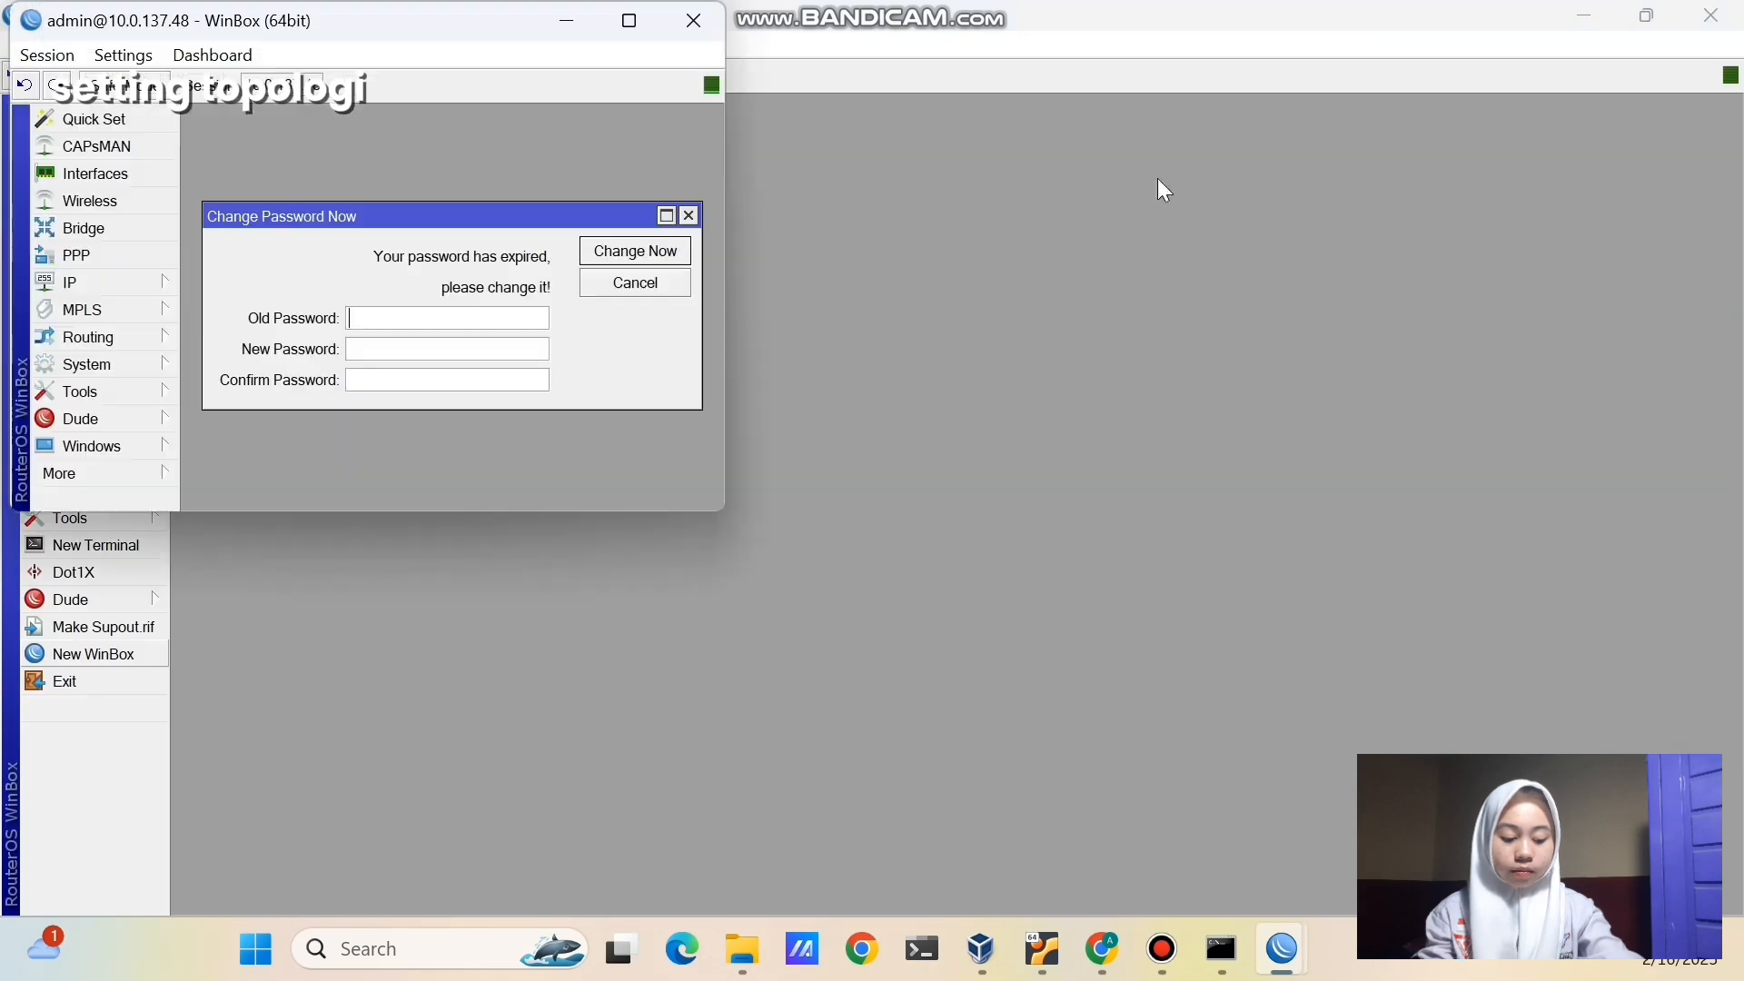
pyautogui.click(625, 20)
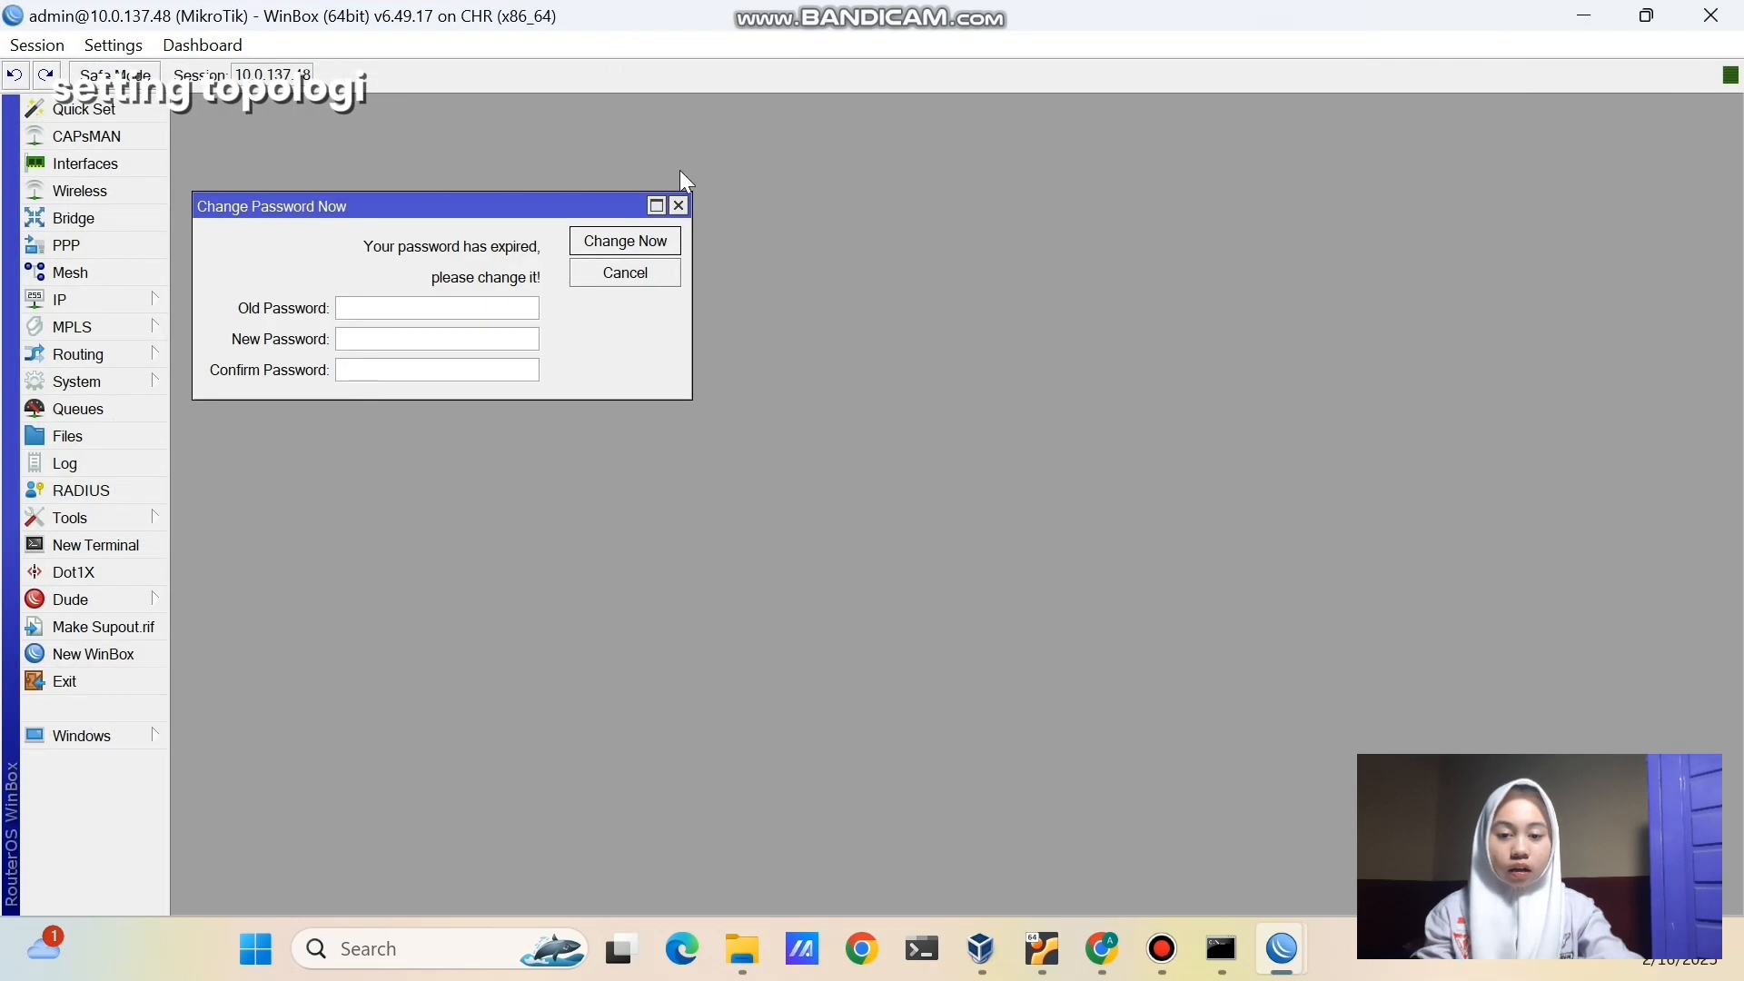
pyautogui.click(679, 207)
# - Set this router's system identity to 'ISP 2' and return to the PNETLab page
pyautogui.click(159, 380)
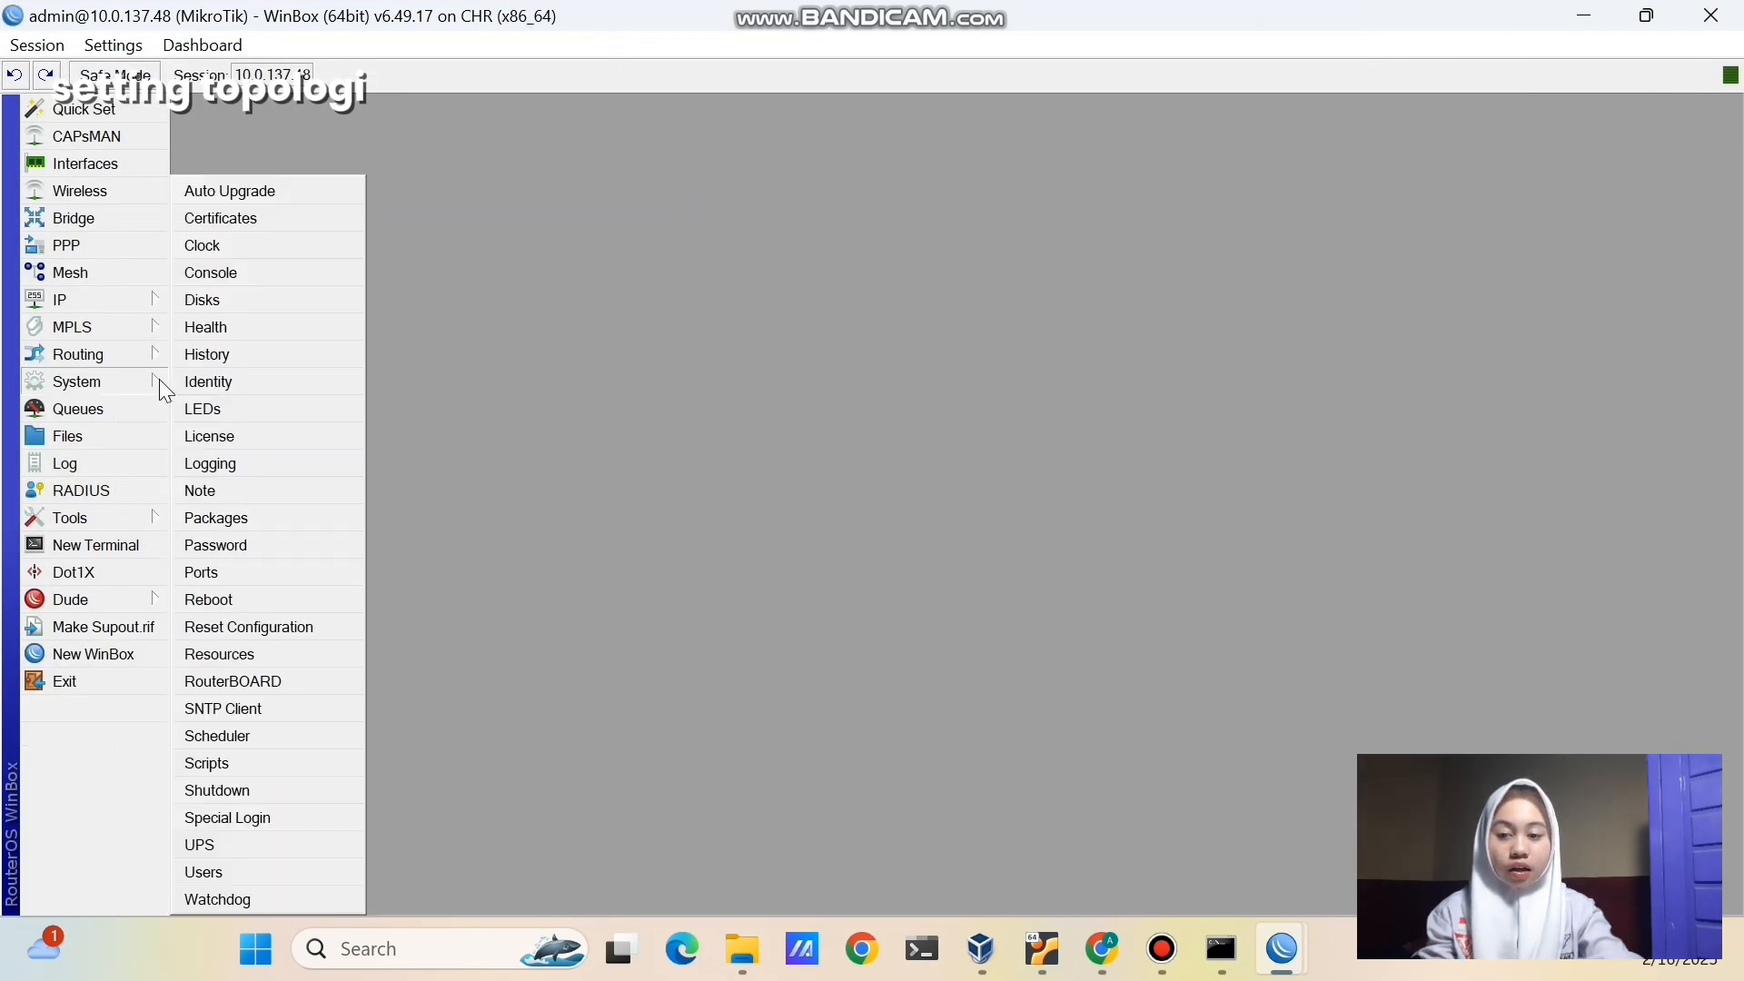
pyautogui.click(202, 378)
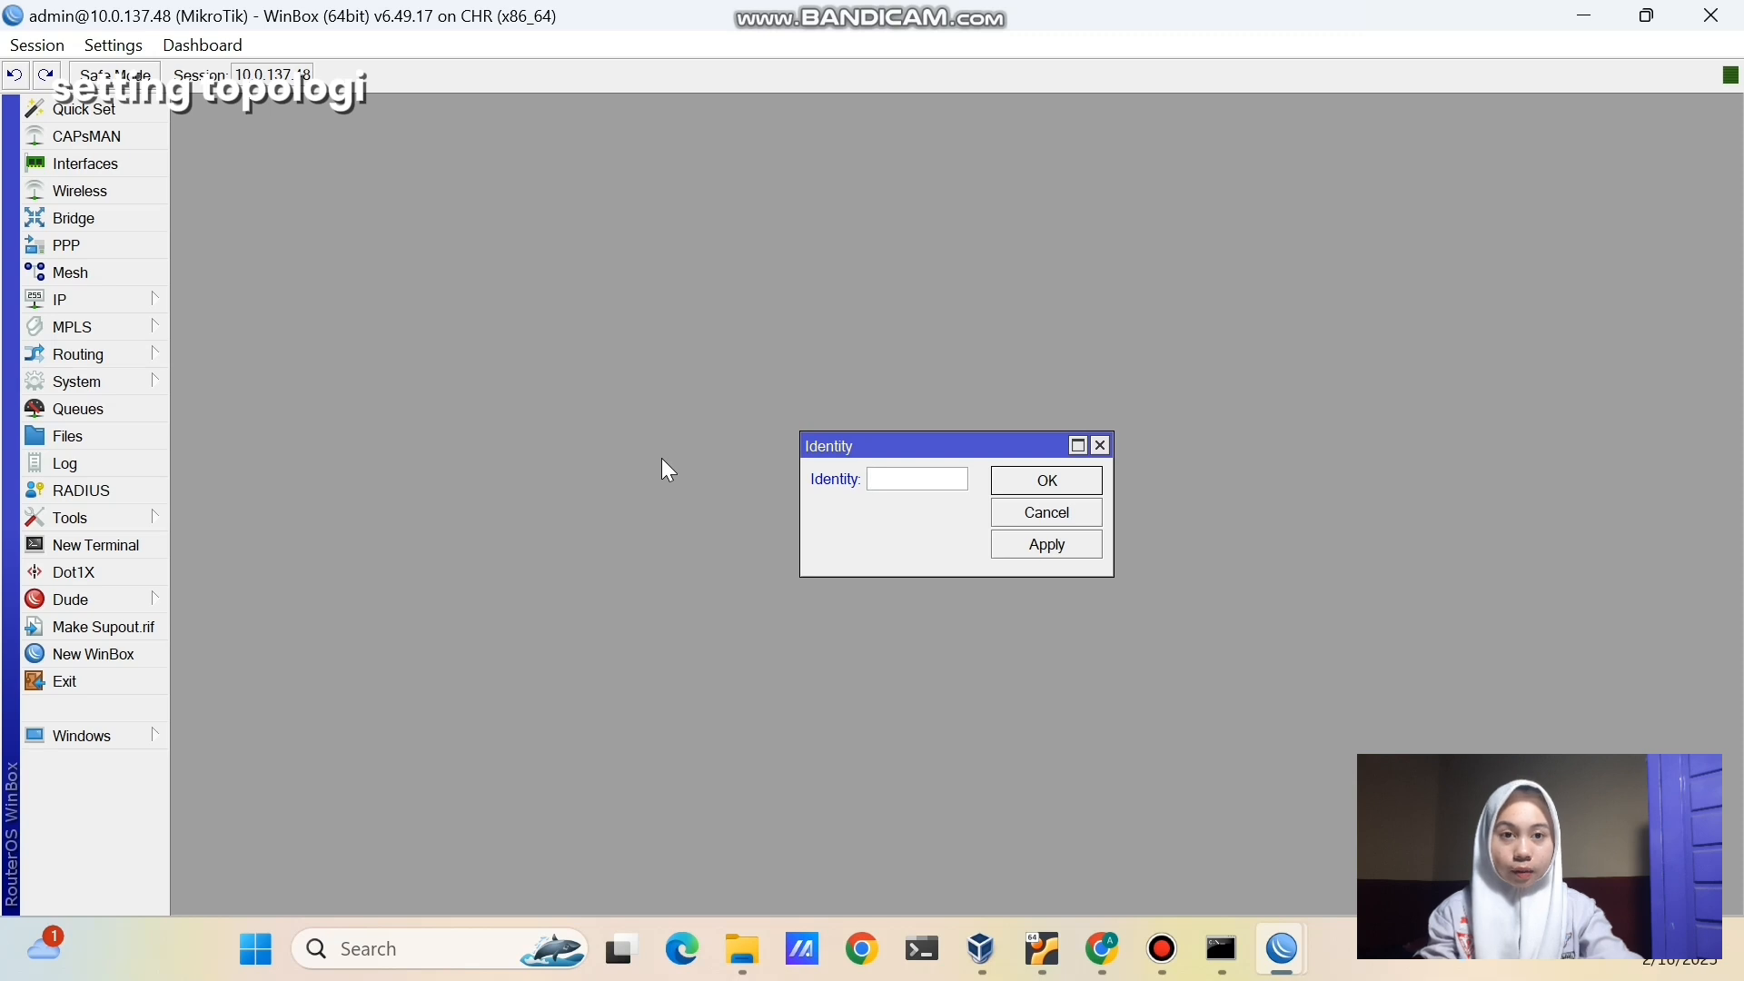
pyautogui.write('ISP 2')
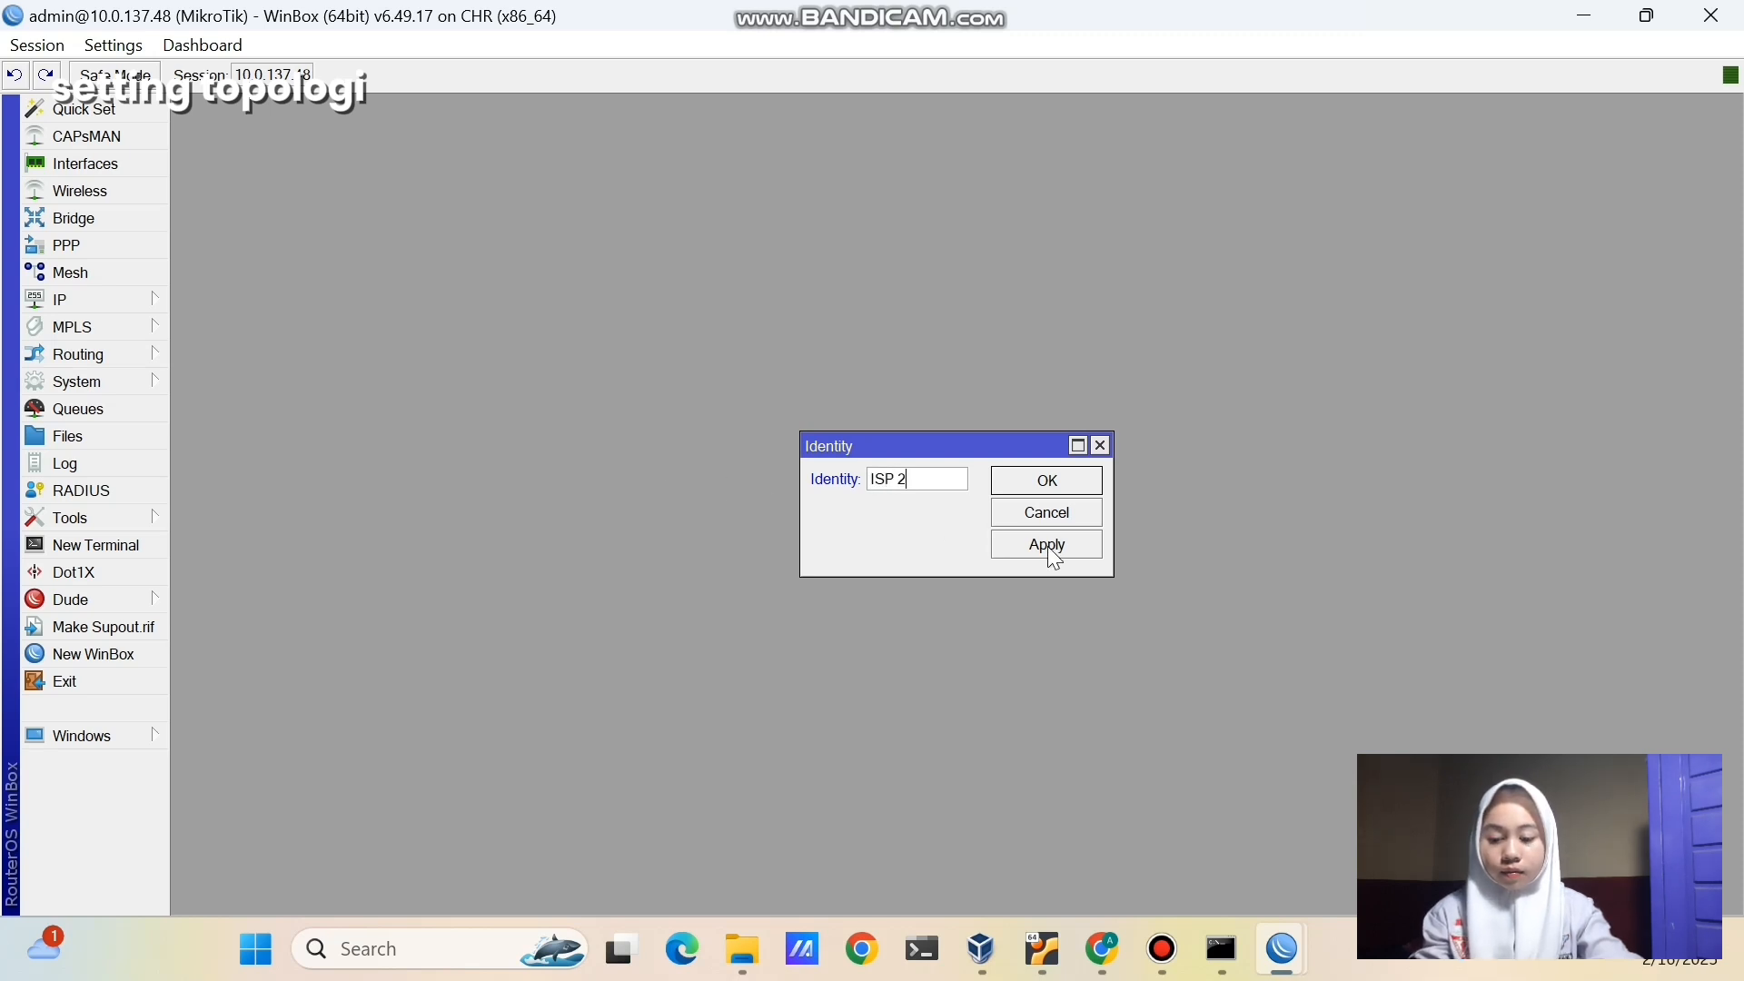
pyautogui.click(1048, 547)
pyautogui.click(1050, 490)
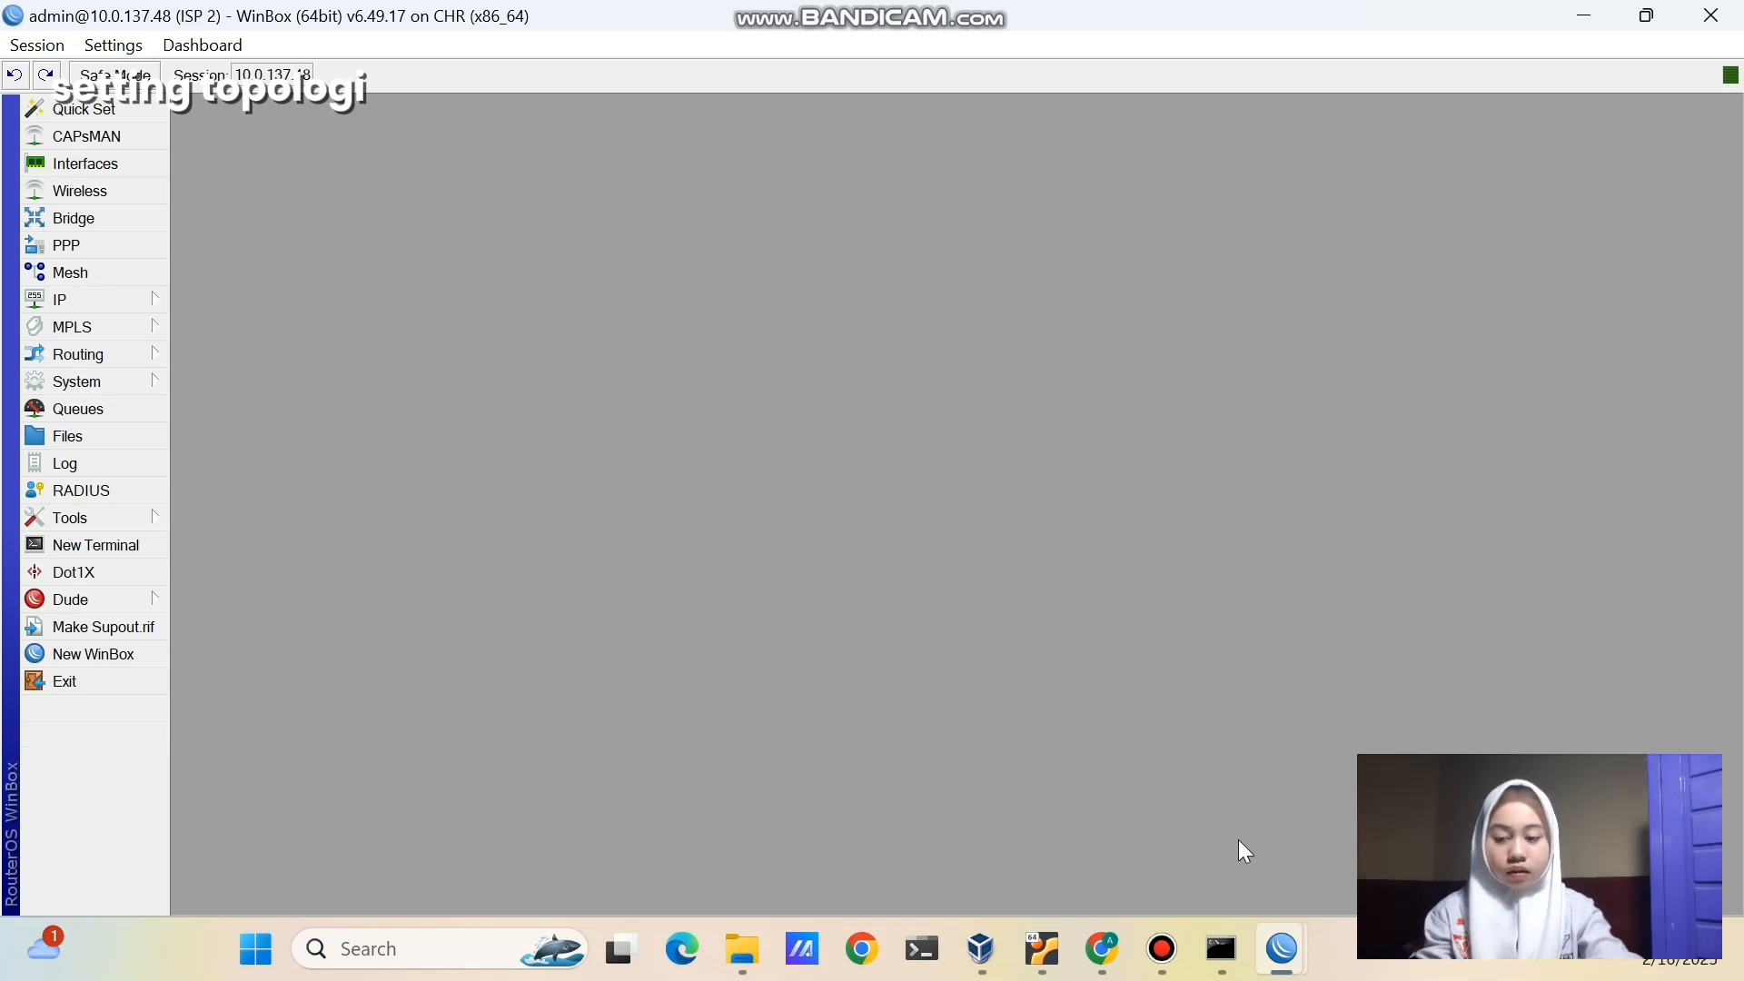
pyautogui.click(1103, 950)
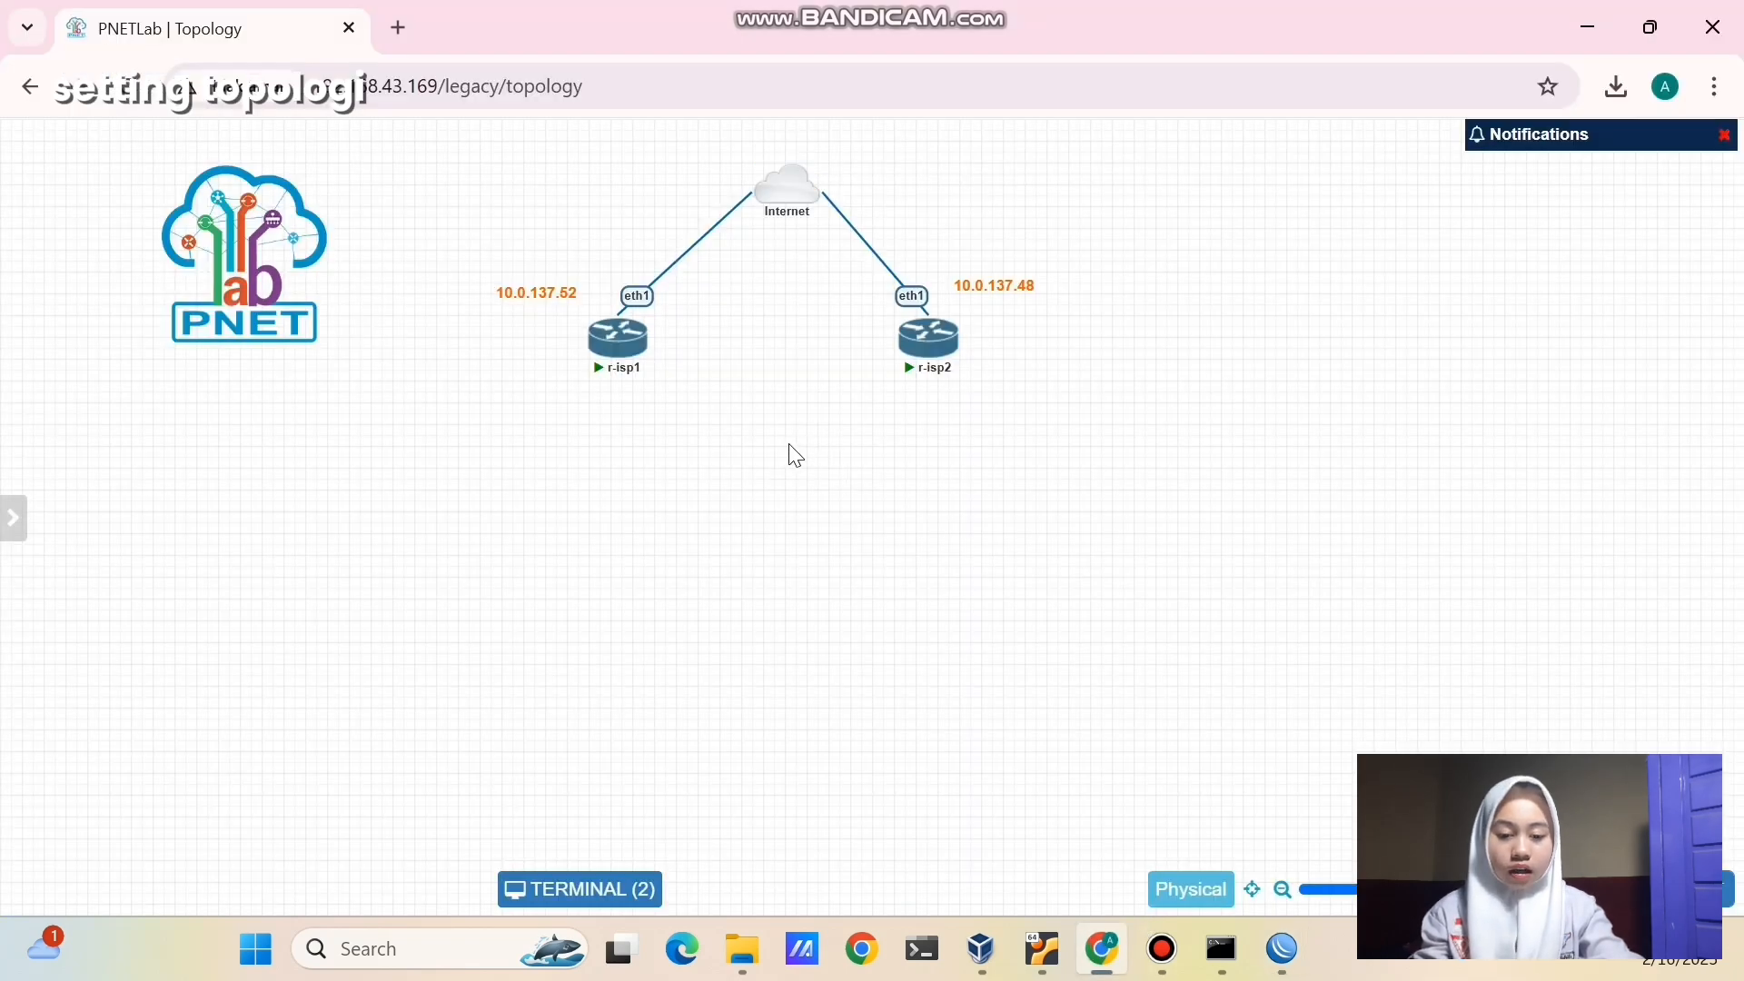
# - Add a MikroTik RouterOS node using the mikrotik-6.49.18 image
pyautogui.rightClick(786, 469)
pyautogui.click(818, 514)
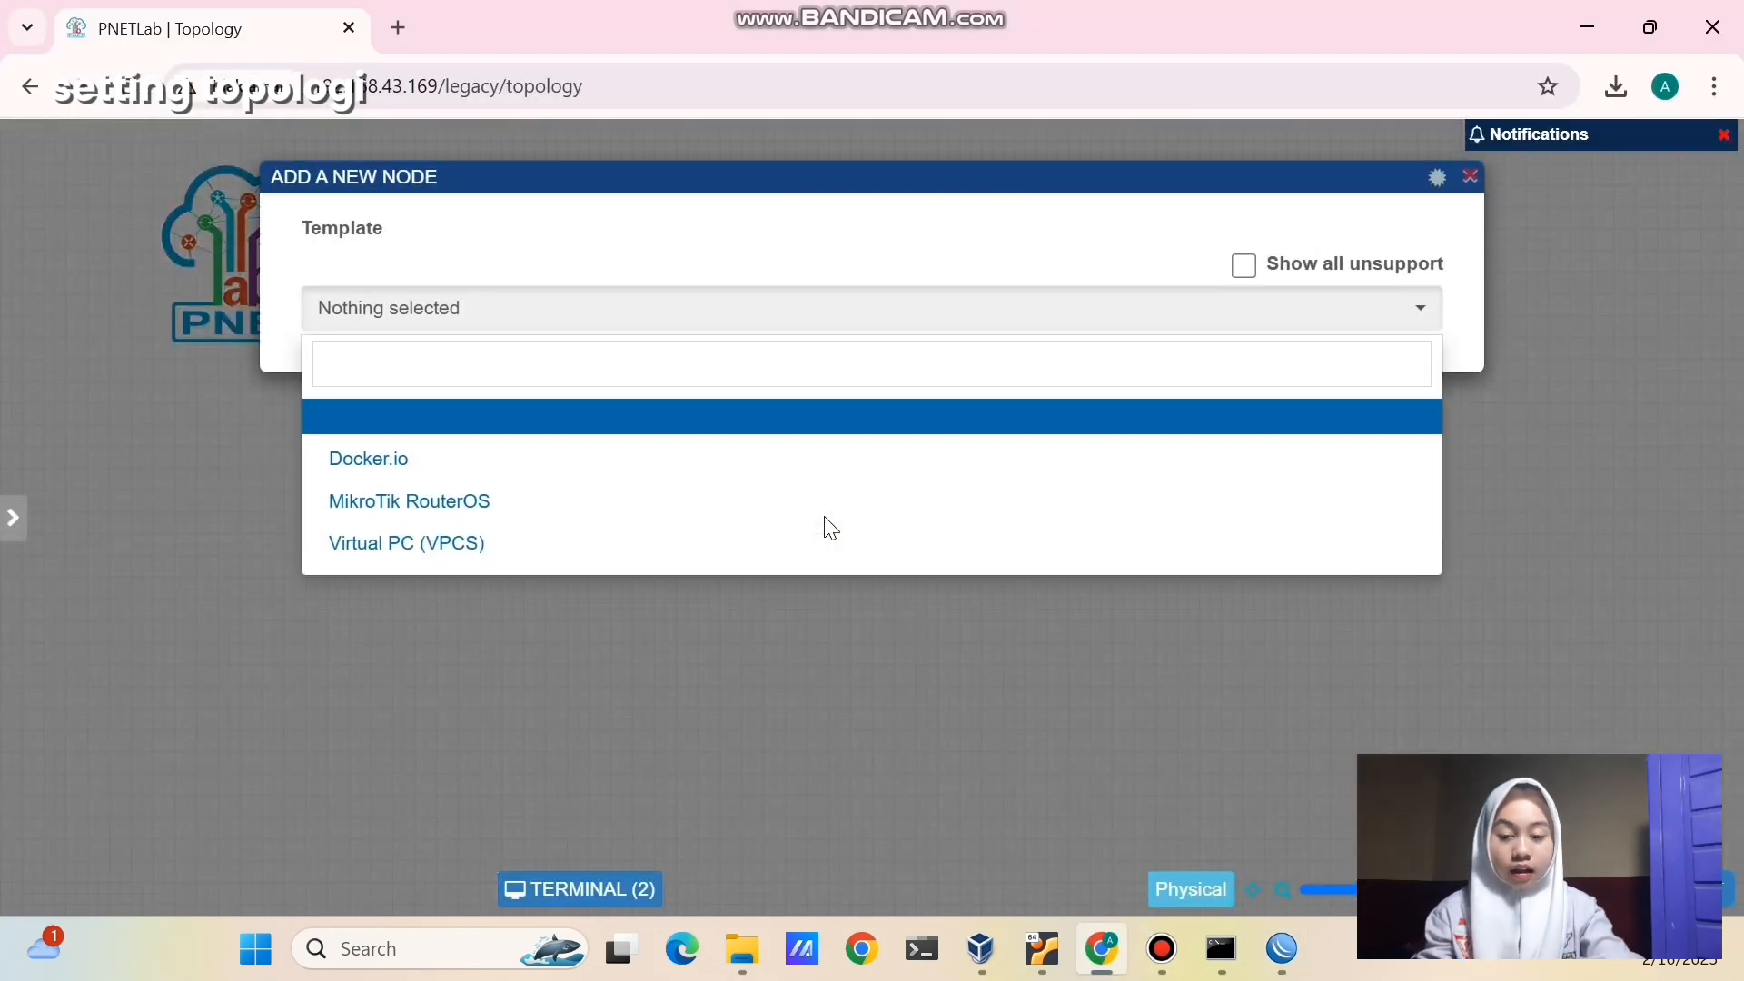
pyautogui.click(827, 518)
pyautogui.click(896, 407)
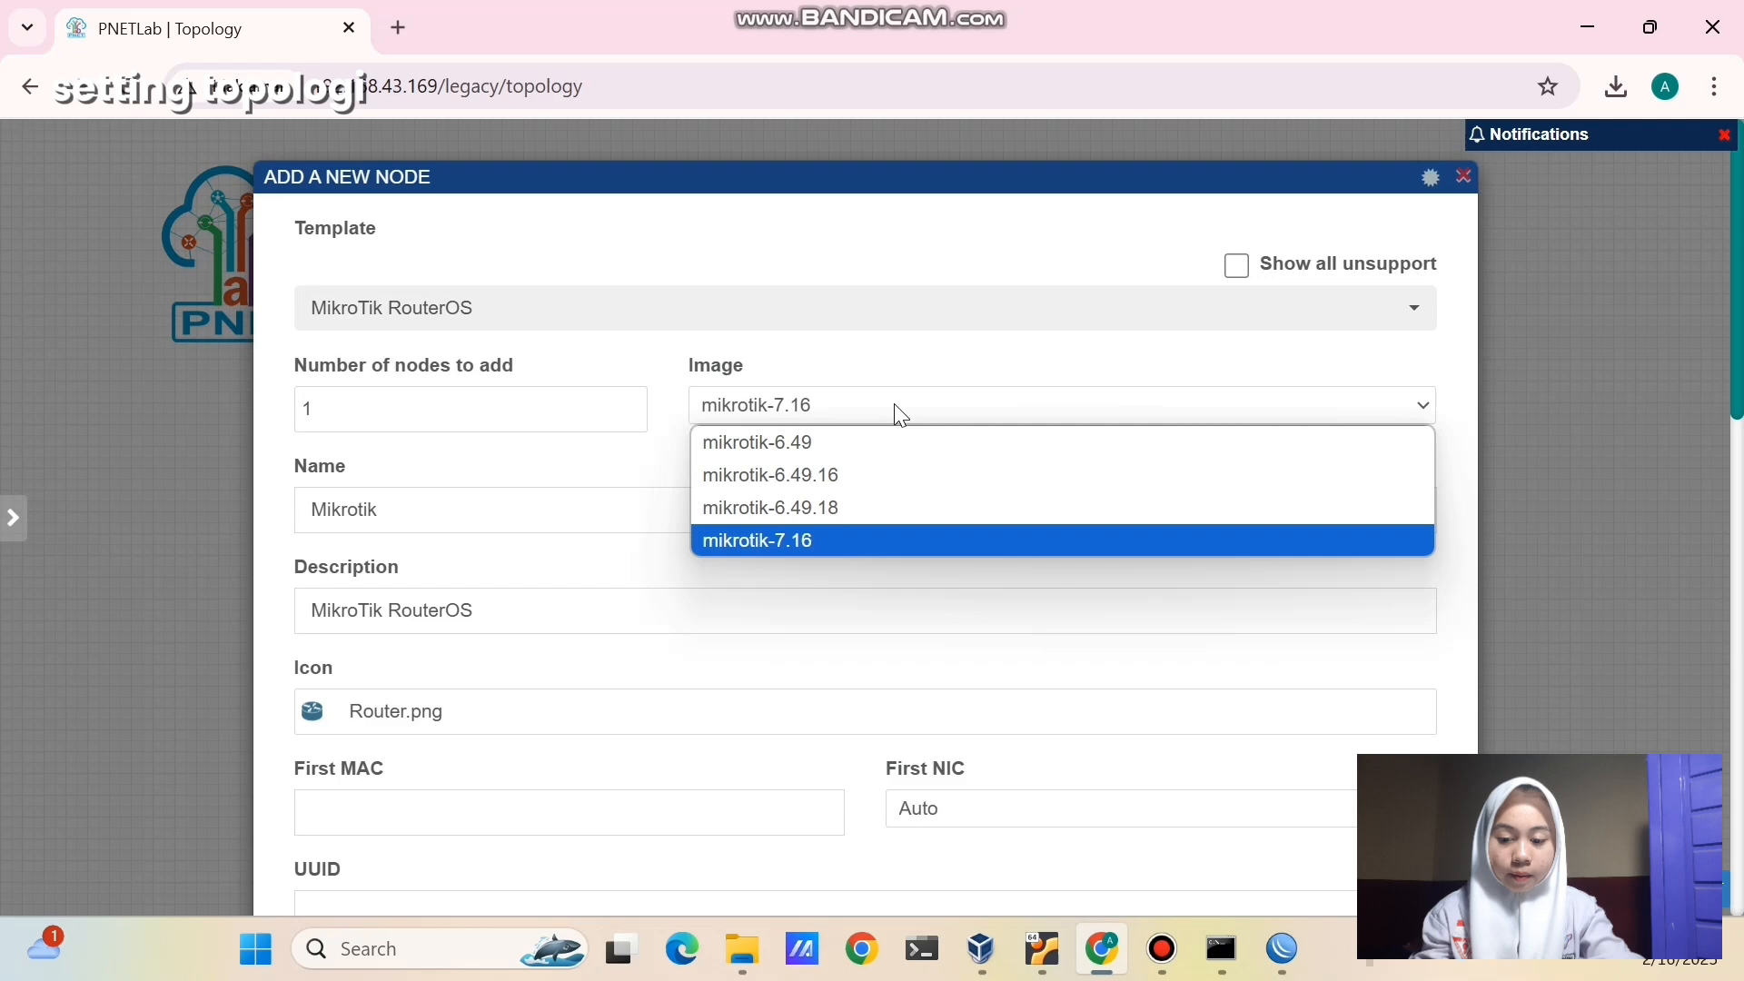
pyautogui.press('Escape')
pyautogui.click(875, 503)
# - Name the node 'r-customer', clear its Qemu options, and save it
pyautogui.press('BackSpace')
pyautogui.press('BackSpace')
pyautogui.press('BackSpace')
pyautogui.press('BackSpace')
pyautogui.press('BackSpace')
pyautogui.press('BackSpace')
pyautogui.press('BackSpace')
pyautogui.press('BackSpace')
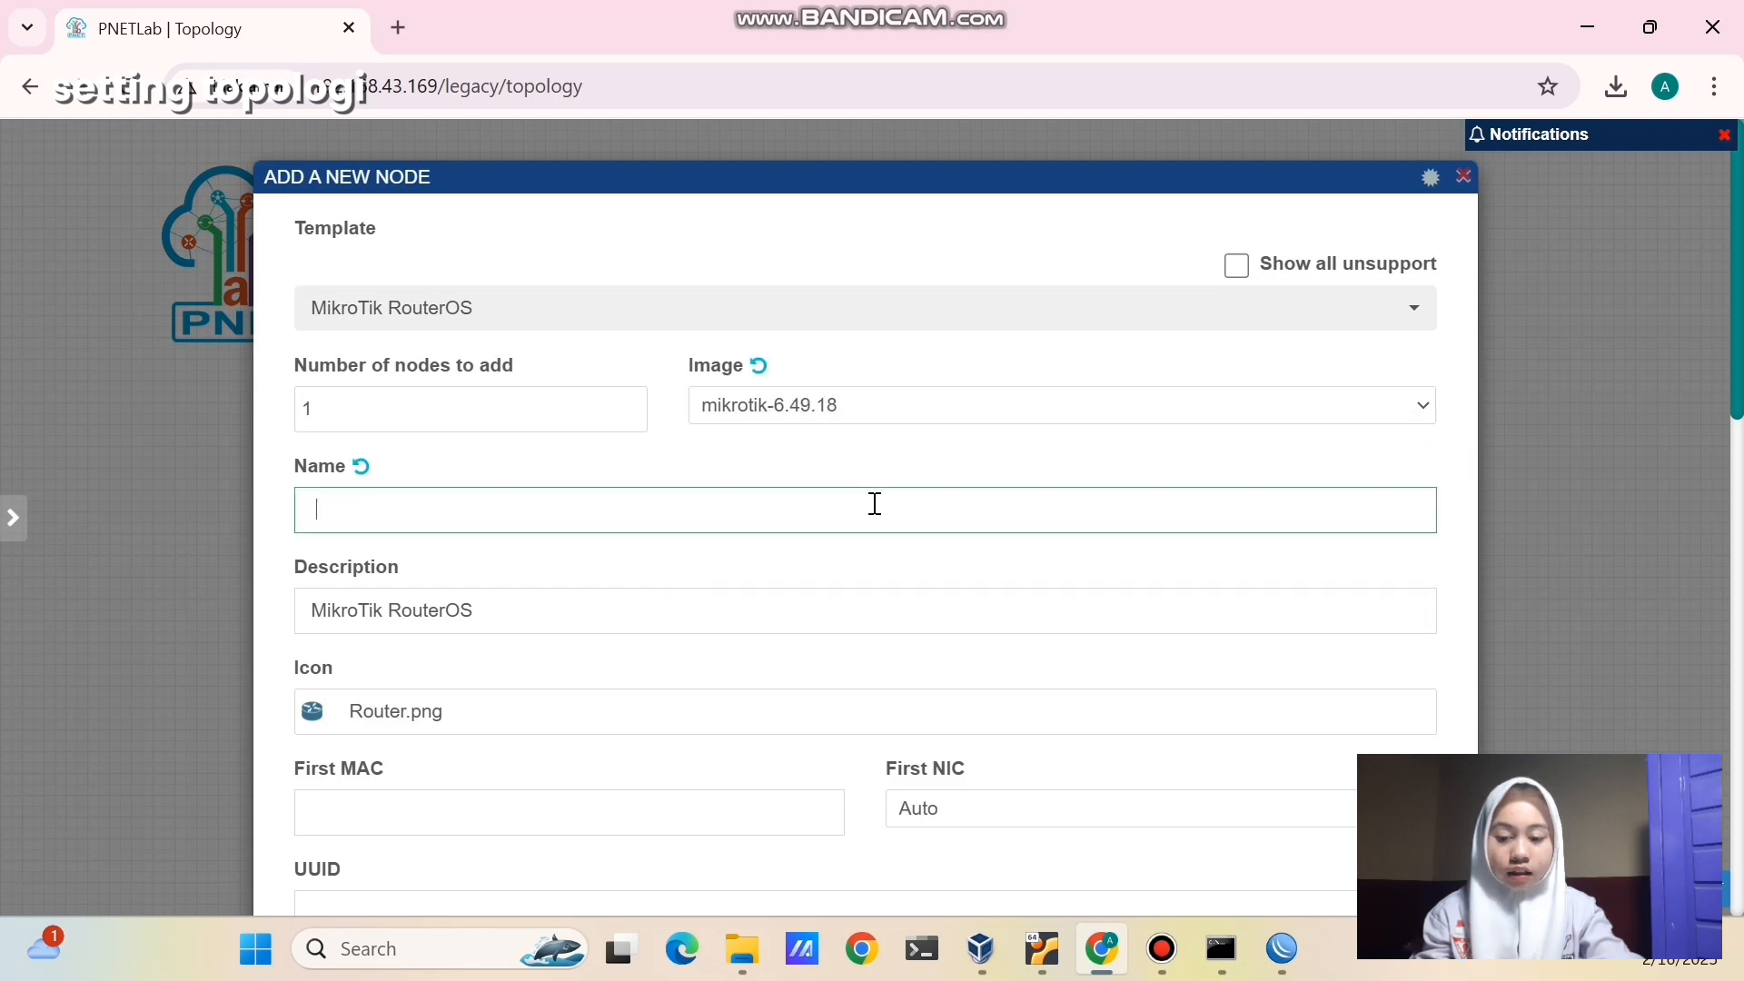
pyautogui.write('r-customer')
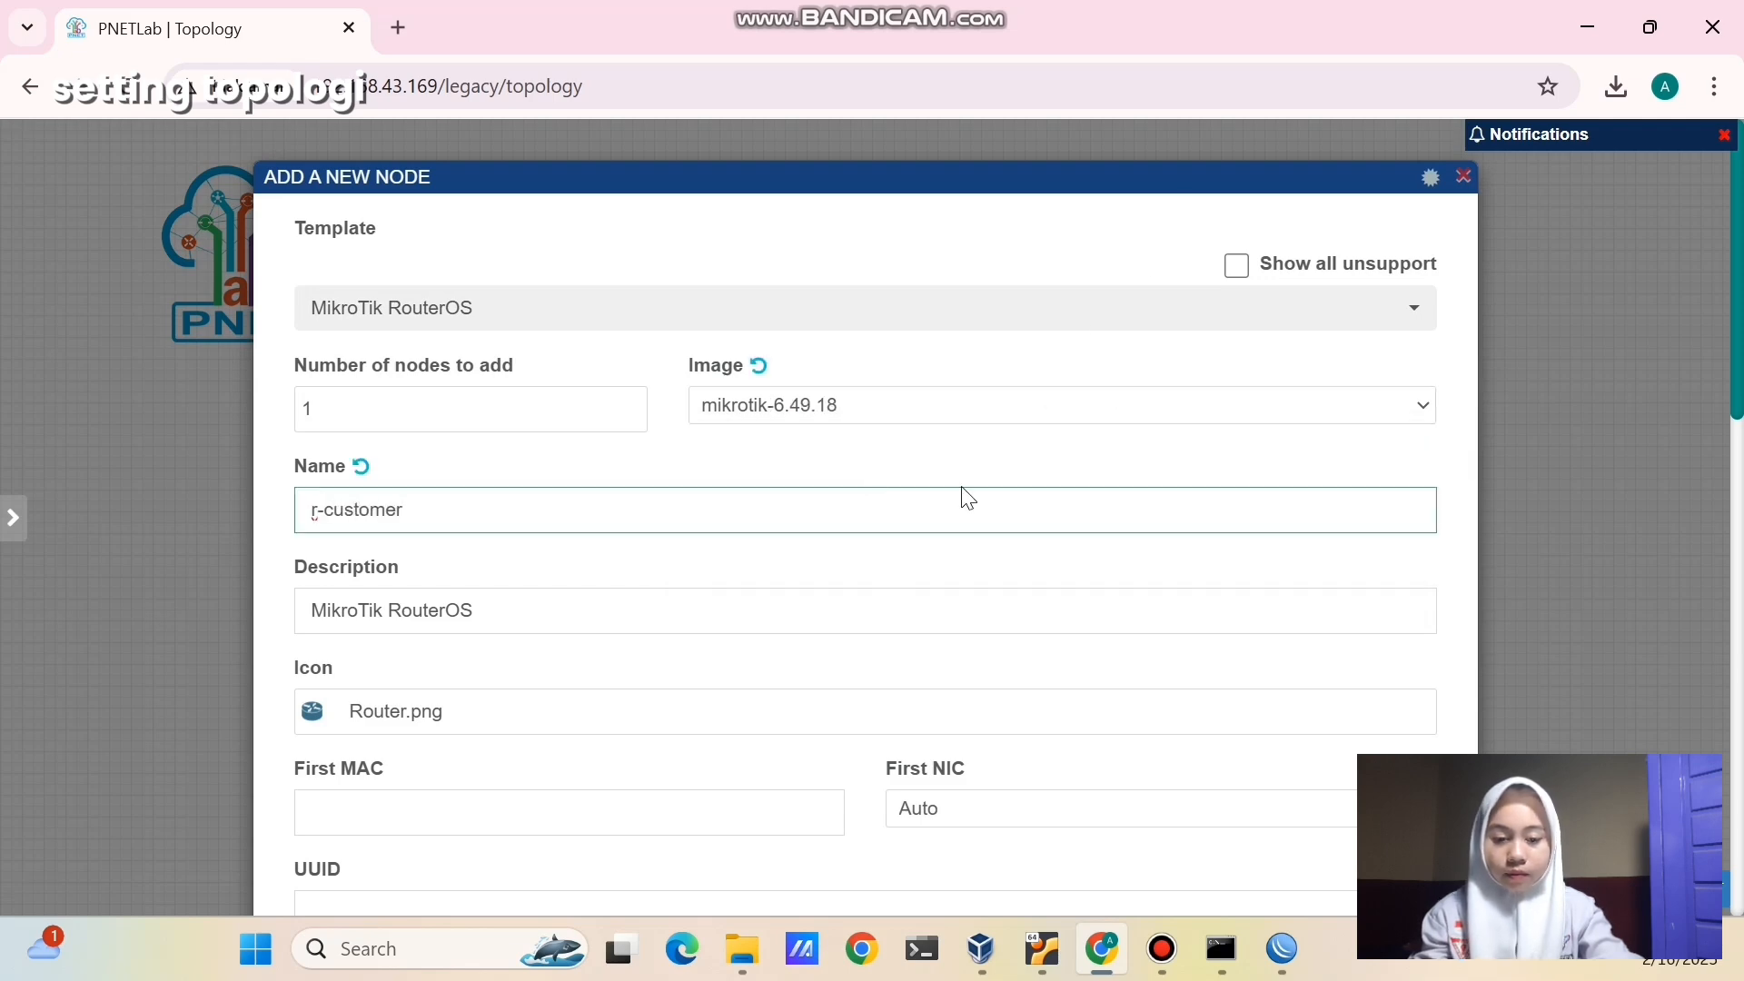
pyautogui.scroll(-14, 884, 591)
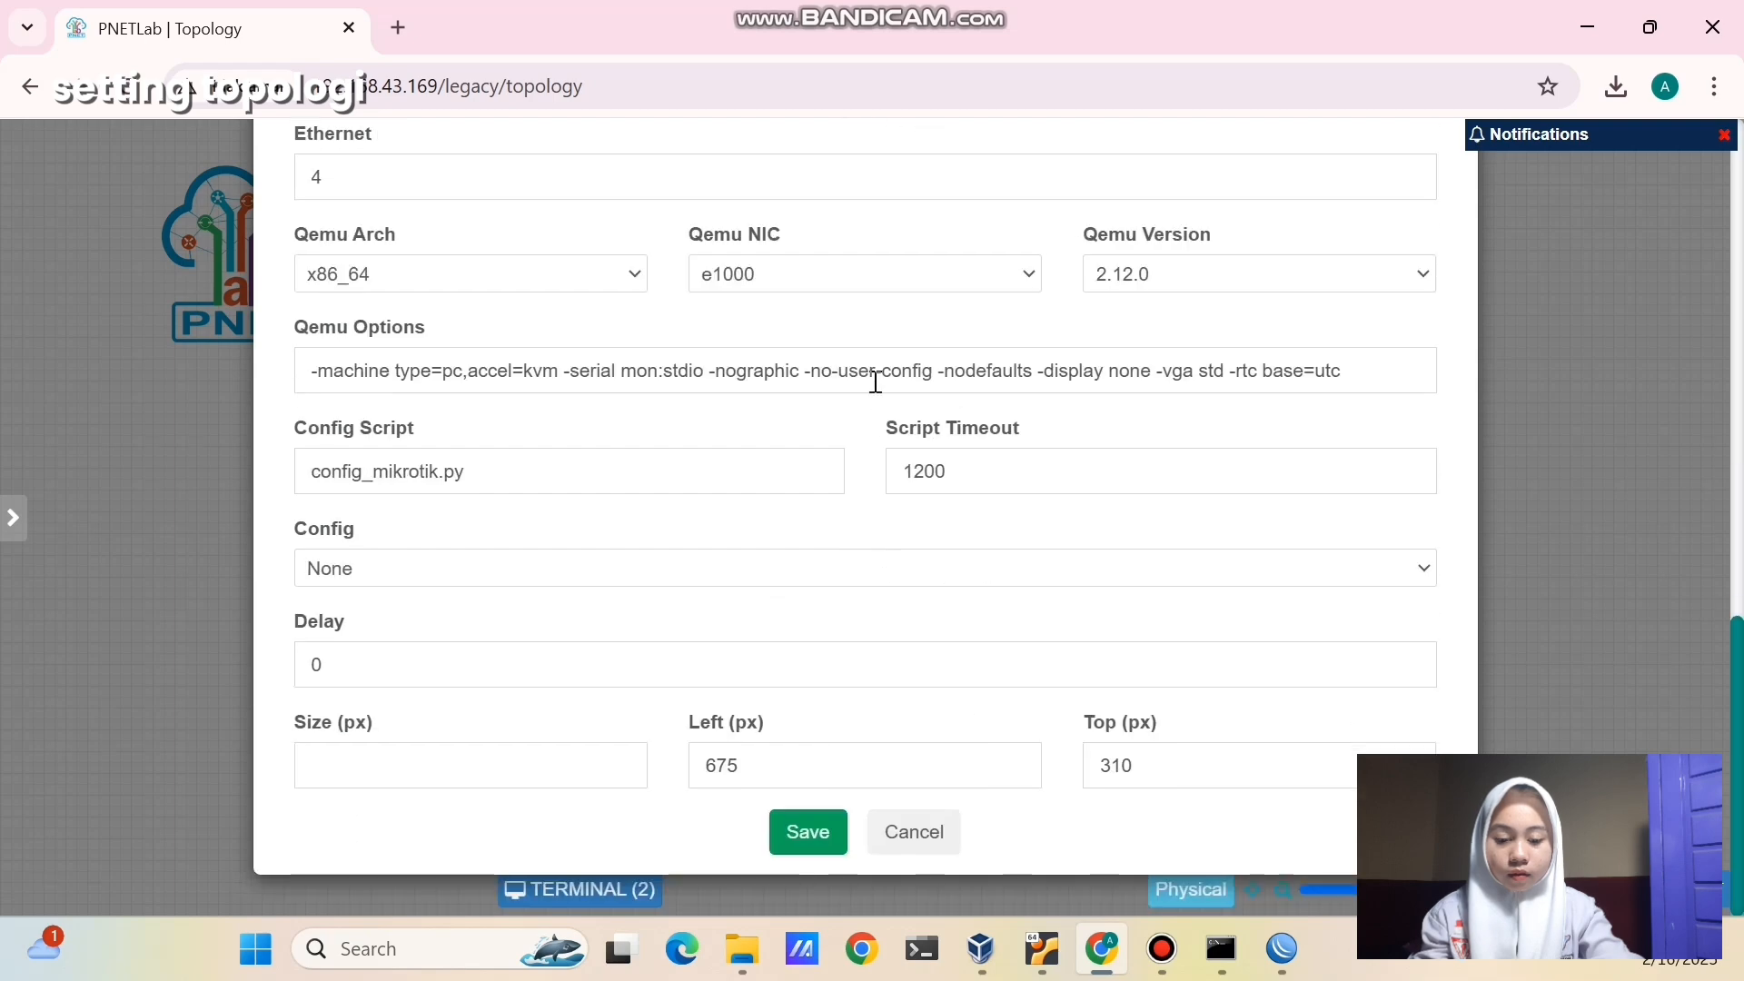
pyautogui.tripleClick(875, 380)
pyautogui.press('BackSpace')
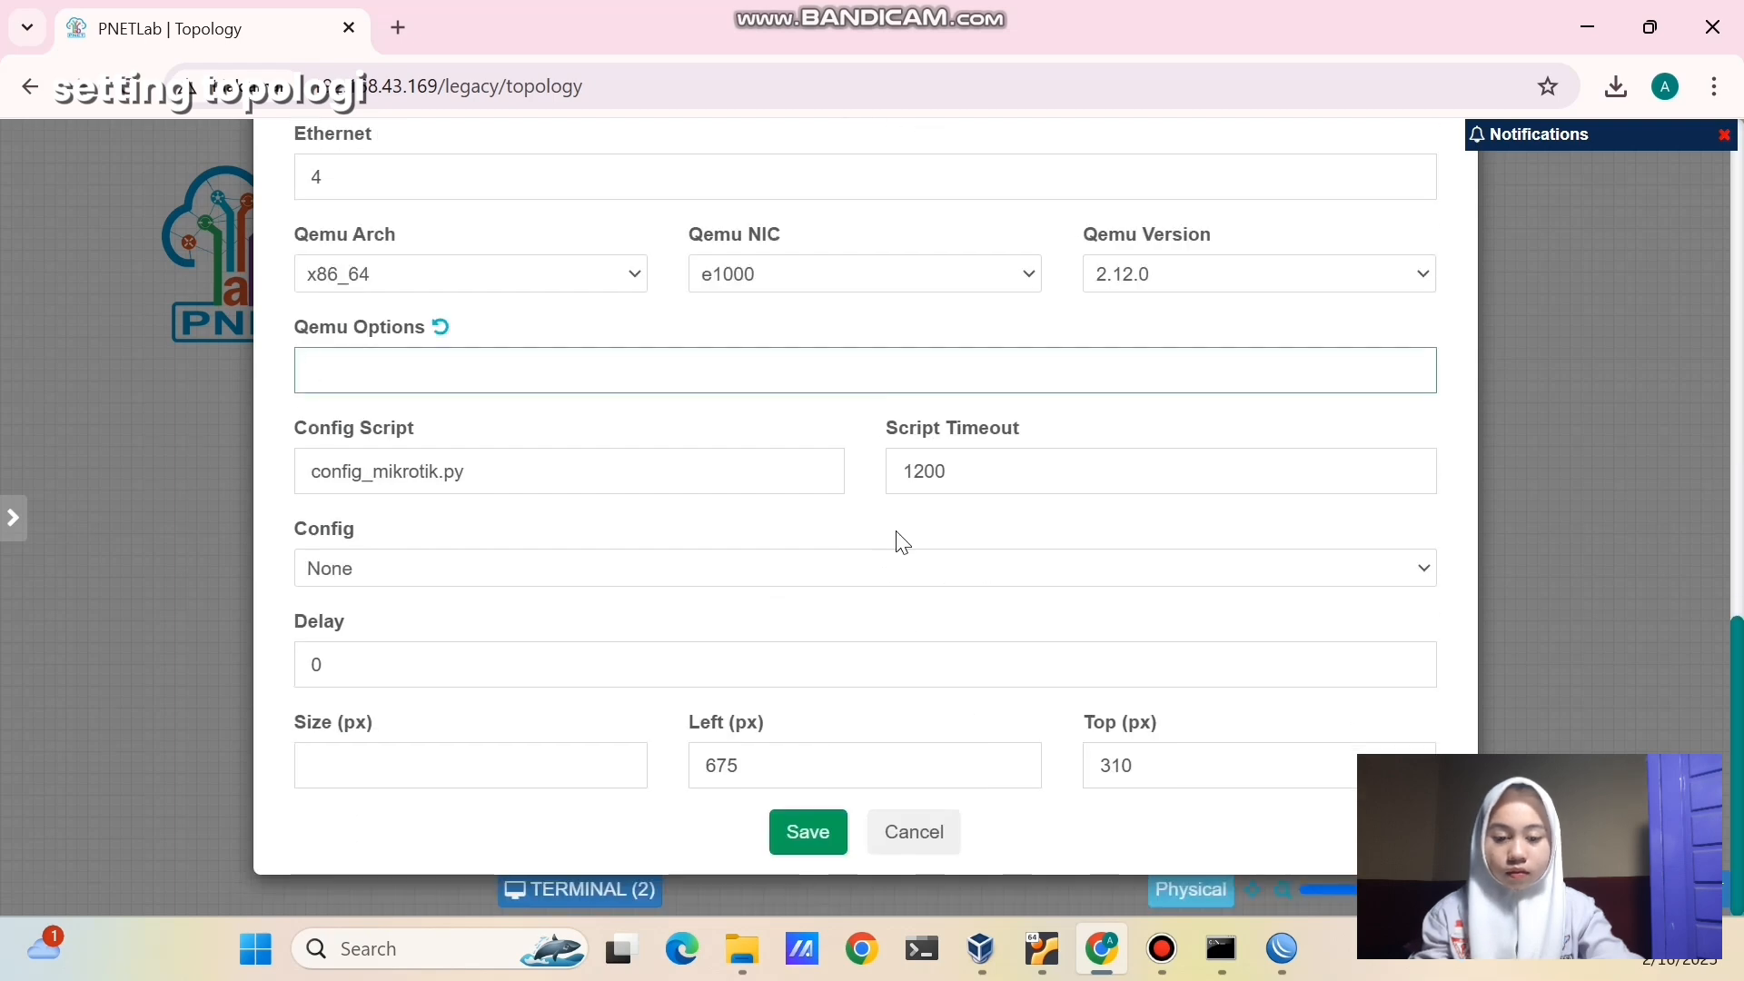
pyautogui.click(831, 829)
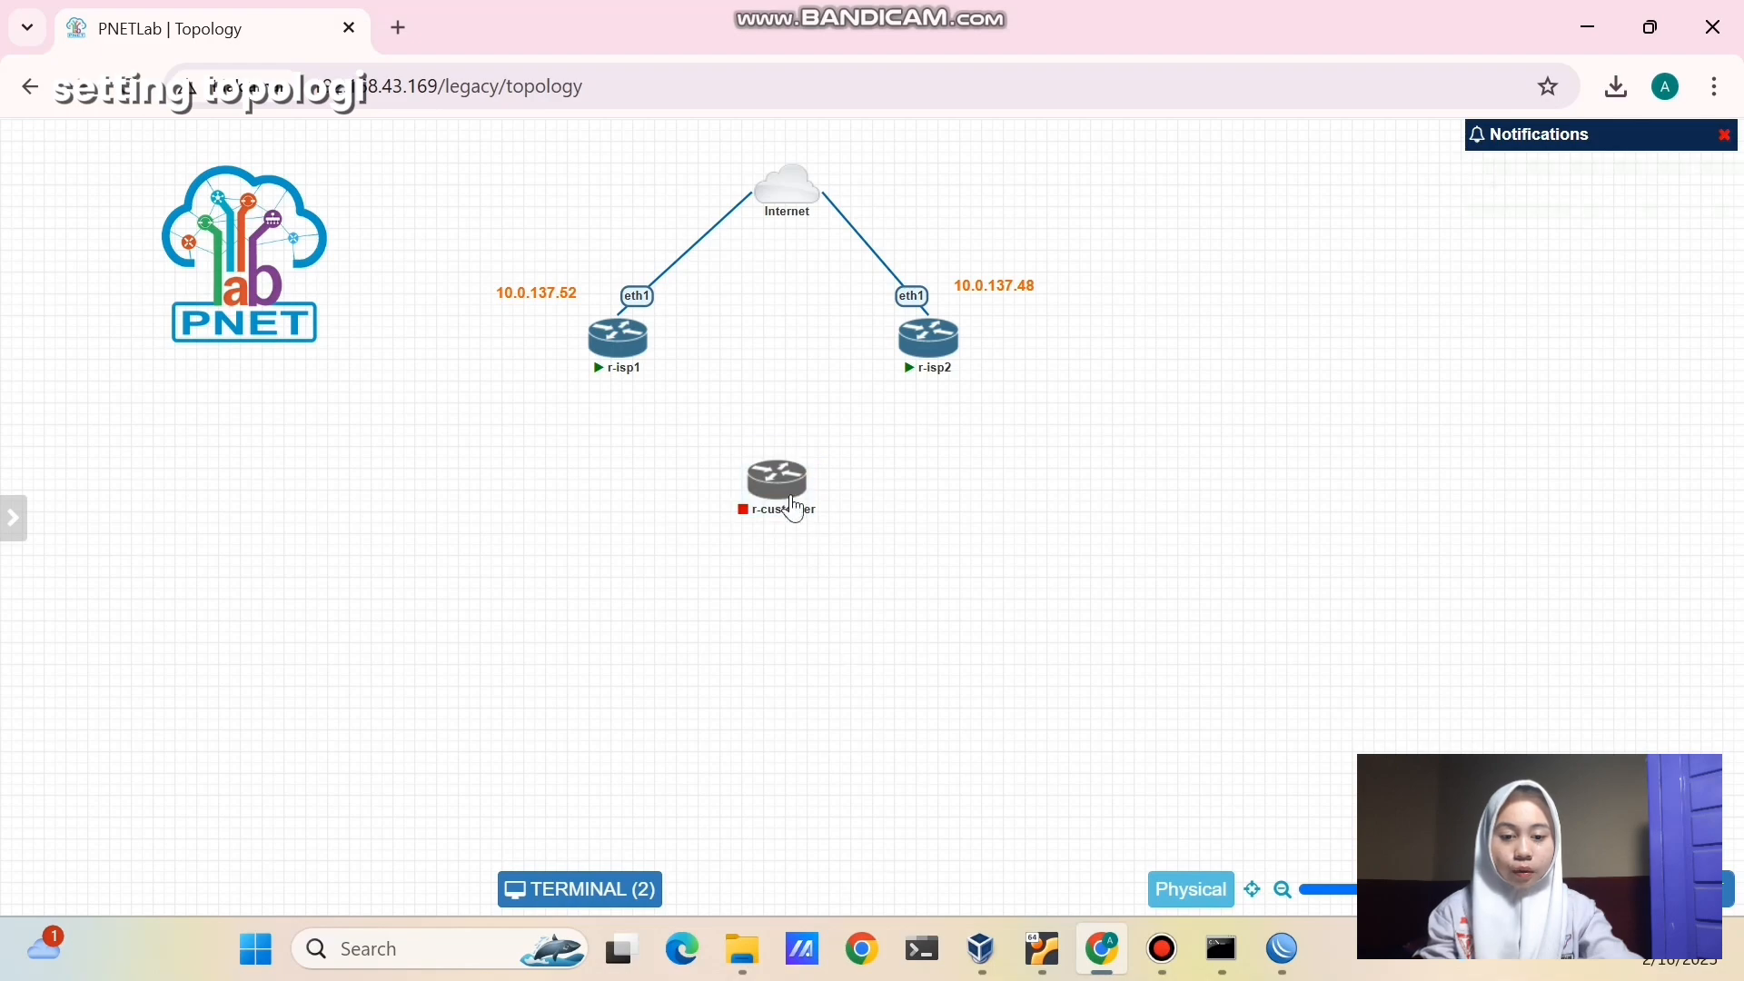
# - Link r-customer to r-isp1 and to r-isp2, then nudge r-customer into place
pyautogui.moveTo(805, 482); pyautogui.dragTo(618, 362)
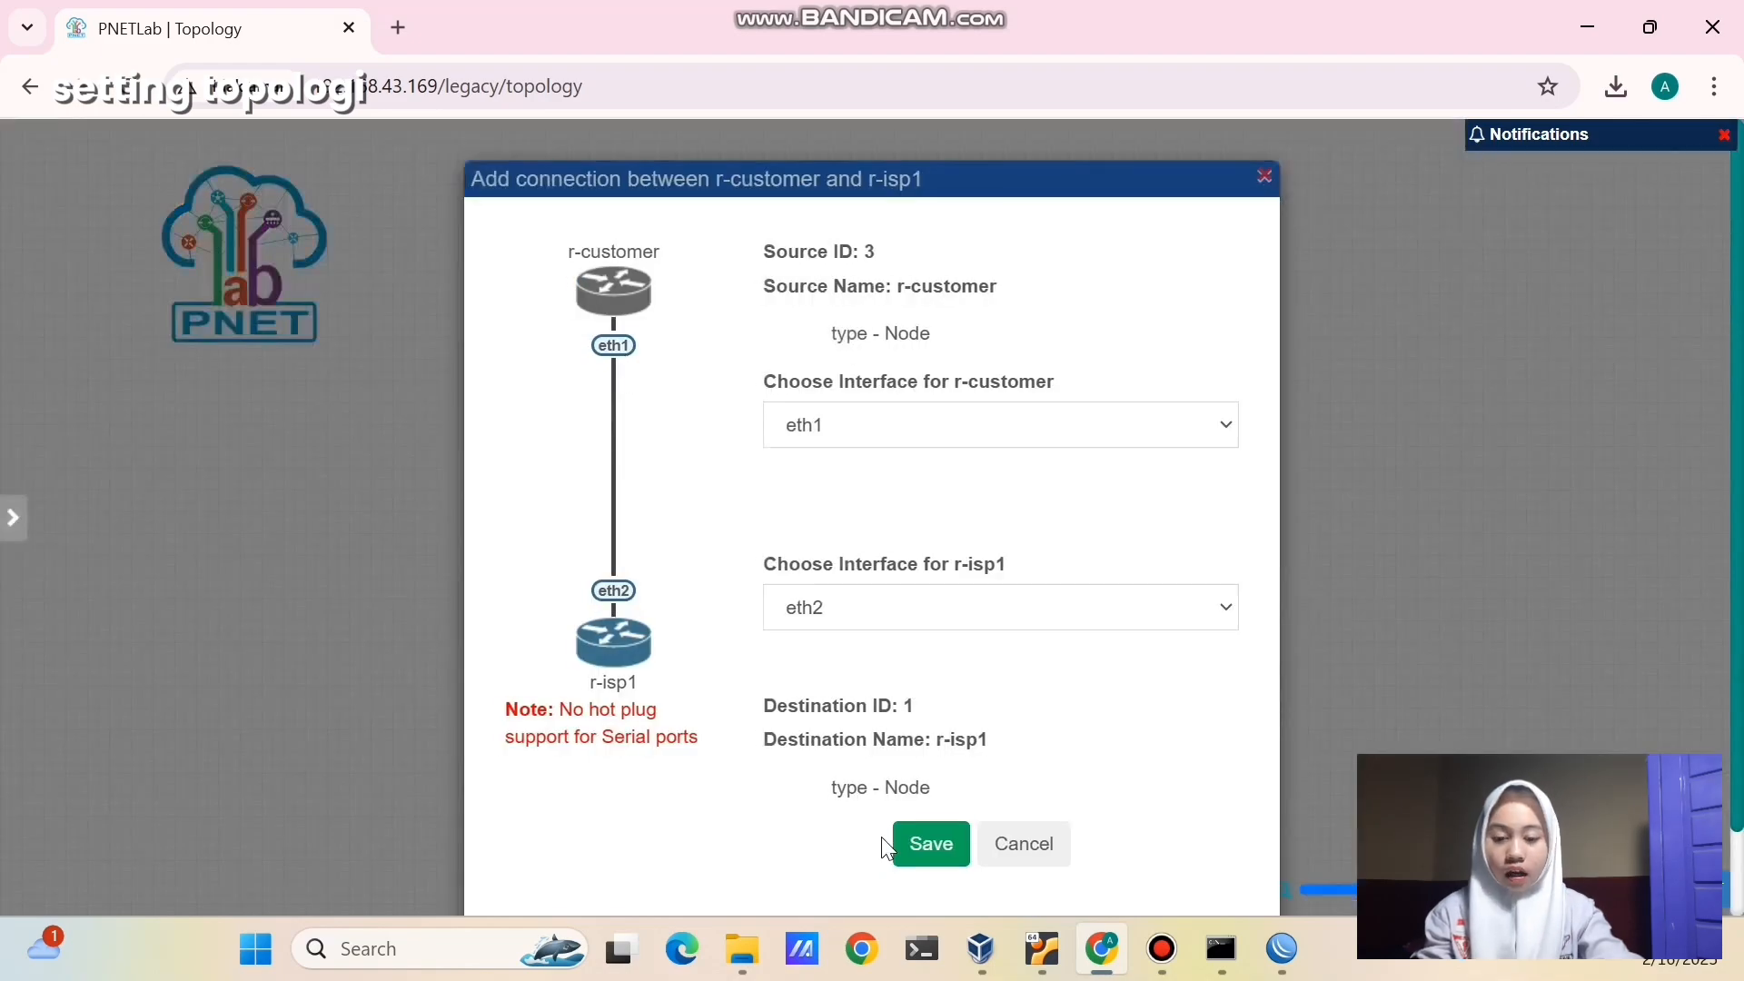
pyautogui.click(918, 852)
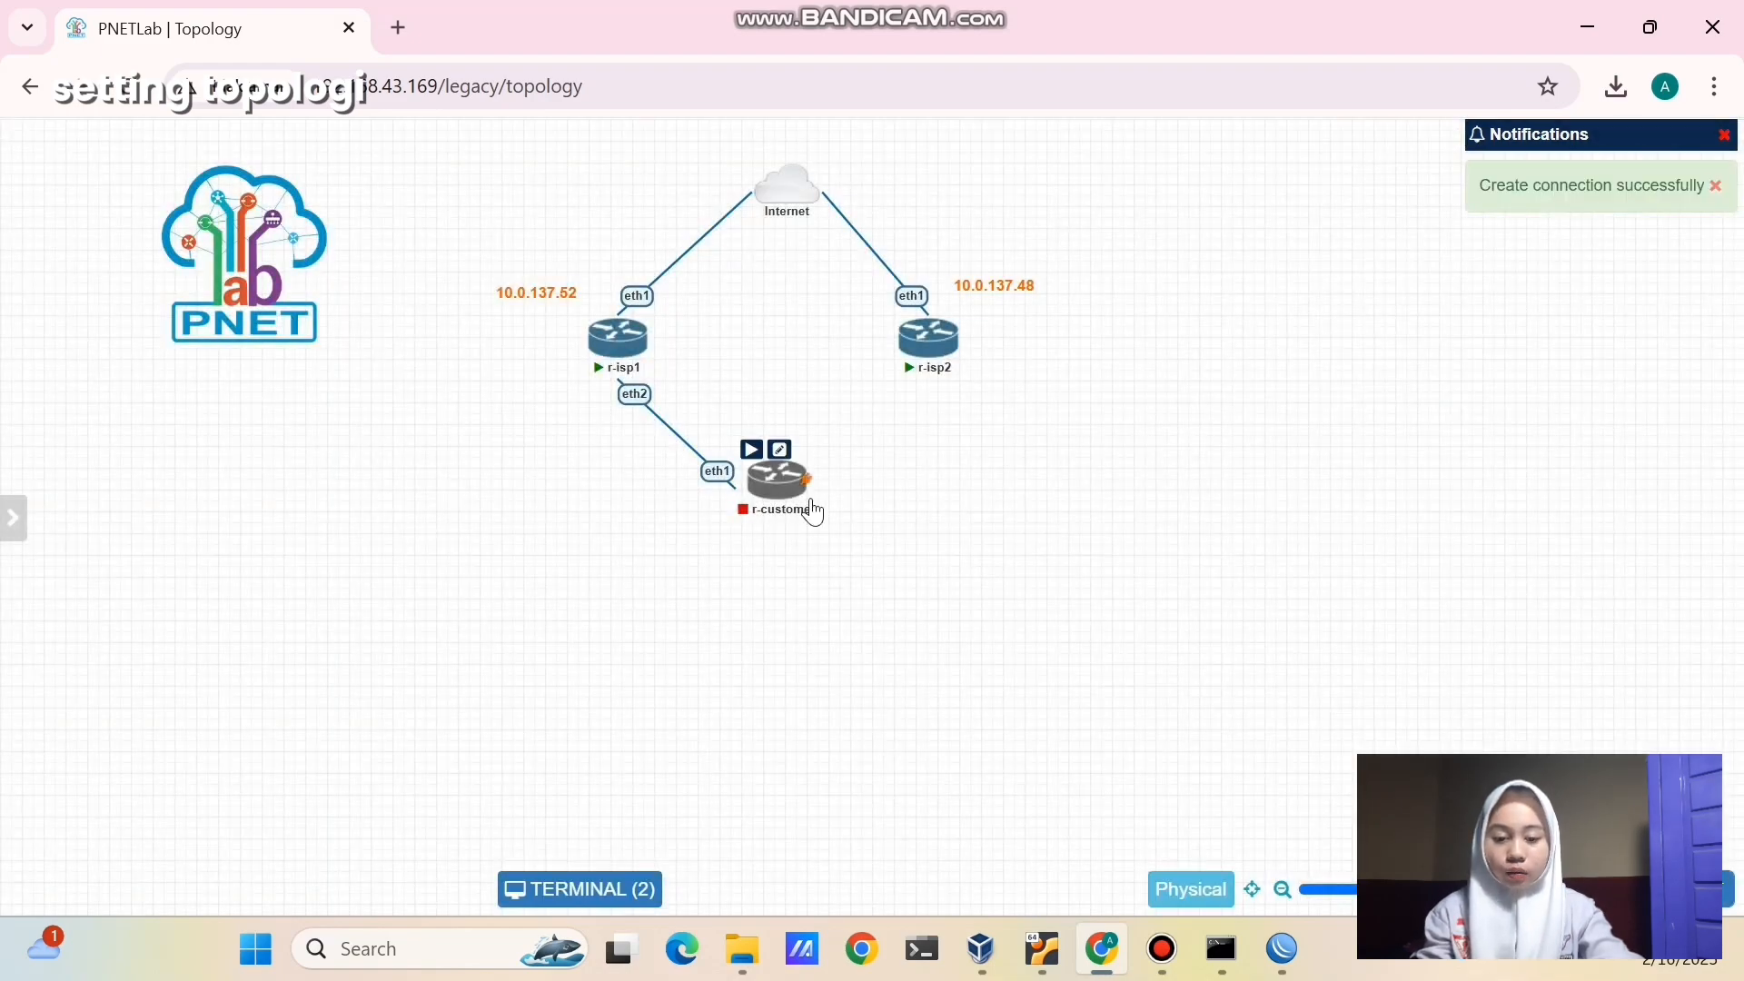
pyautogui.moveTo(806, 479); pyautogui.dragTo(926, 356)
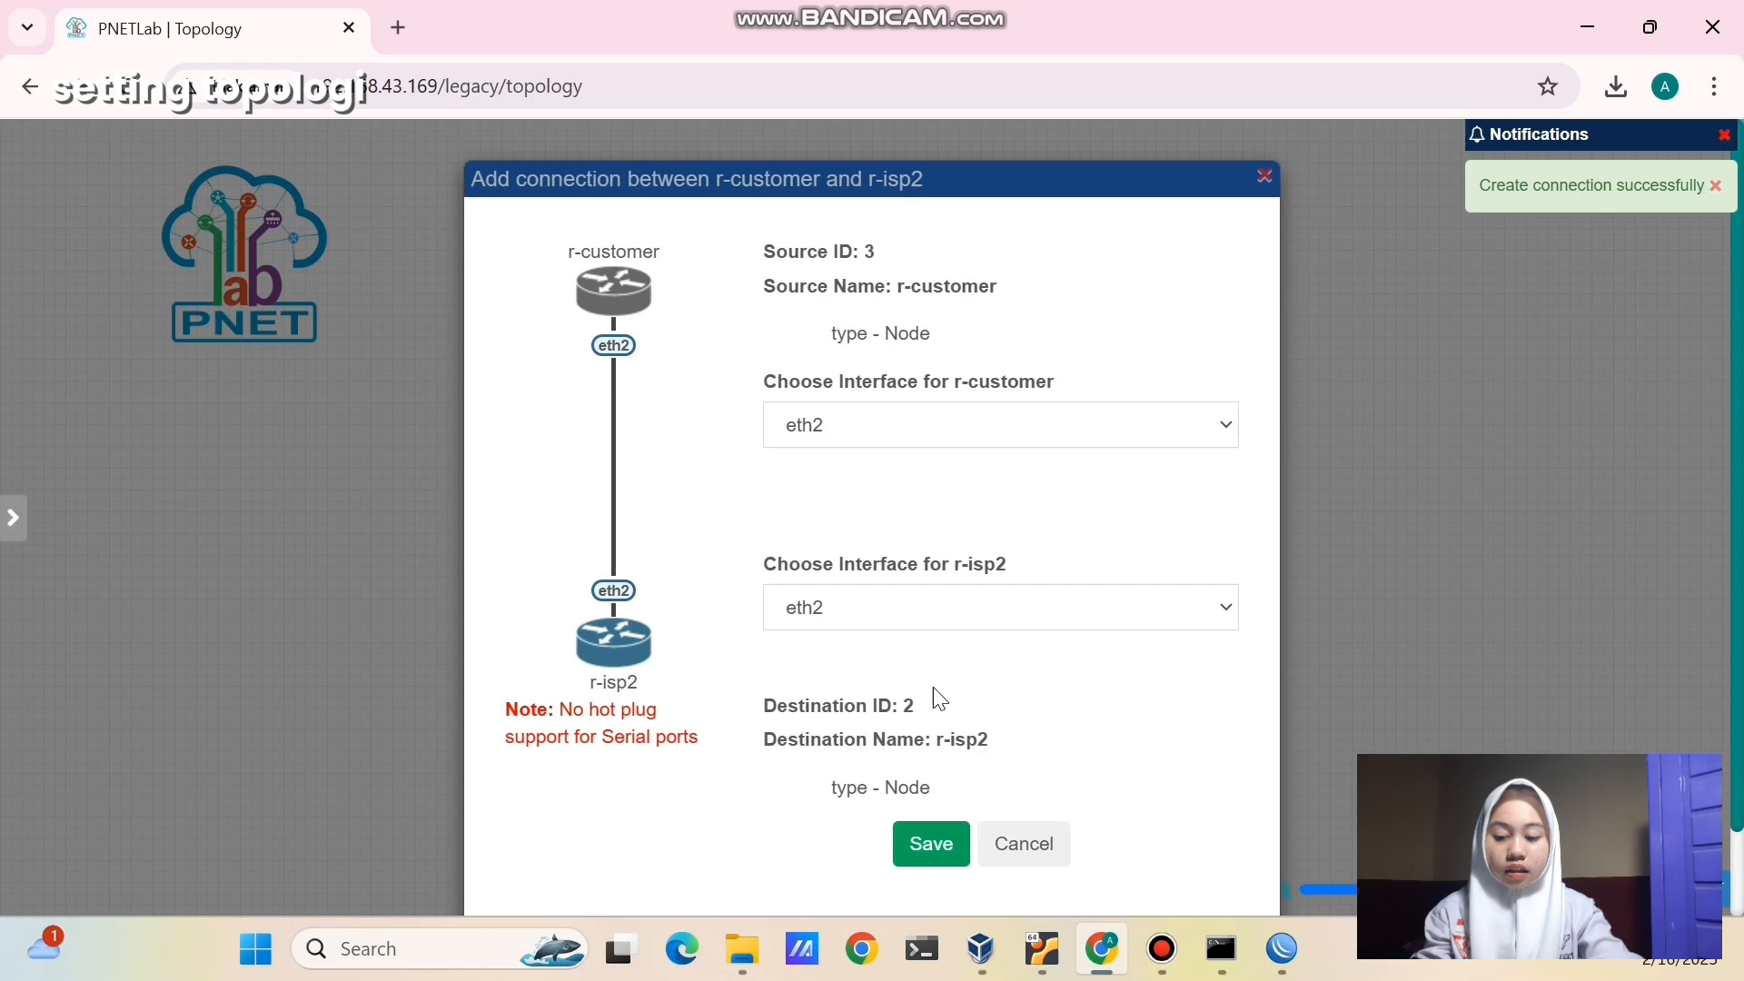
pyautogui.click(933, 831)
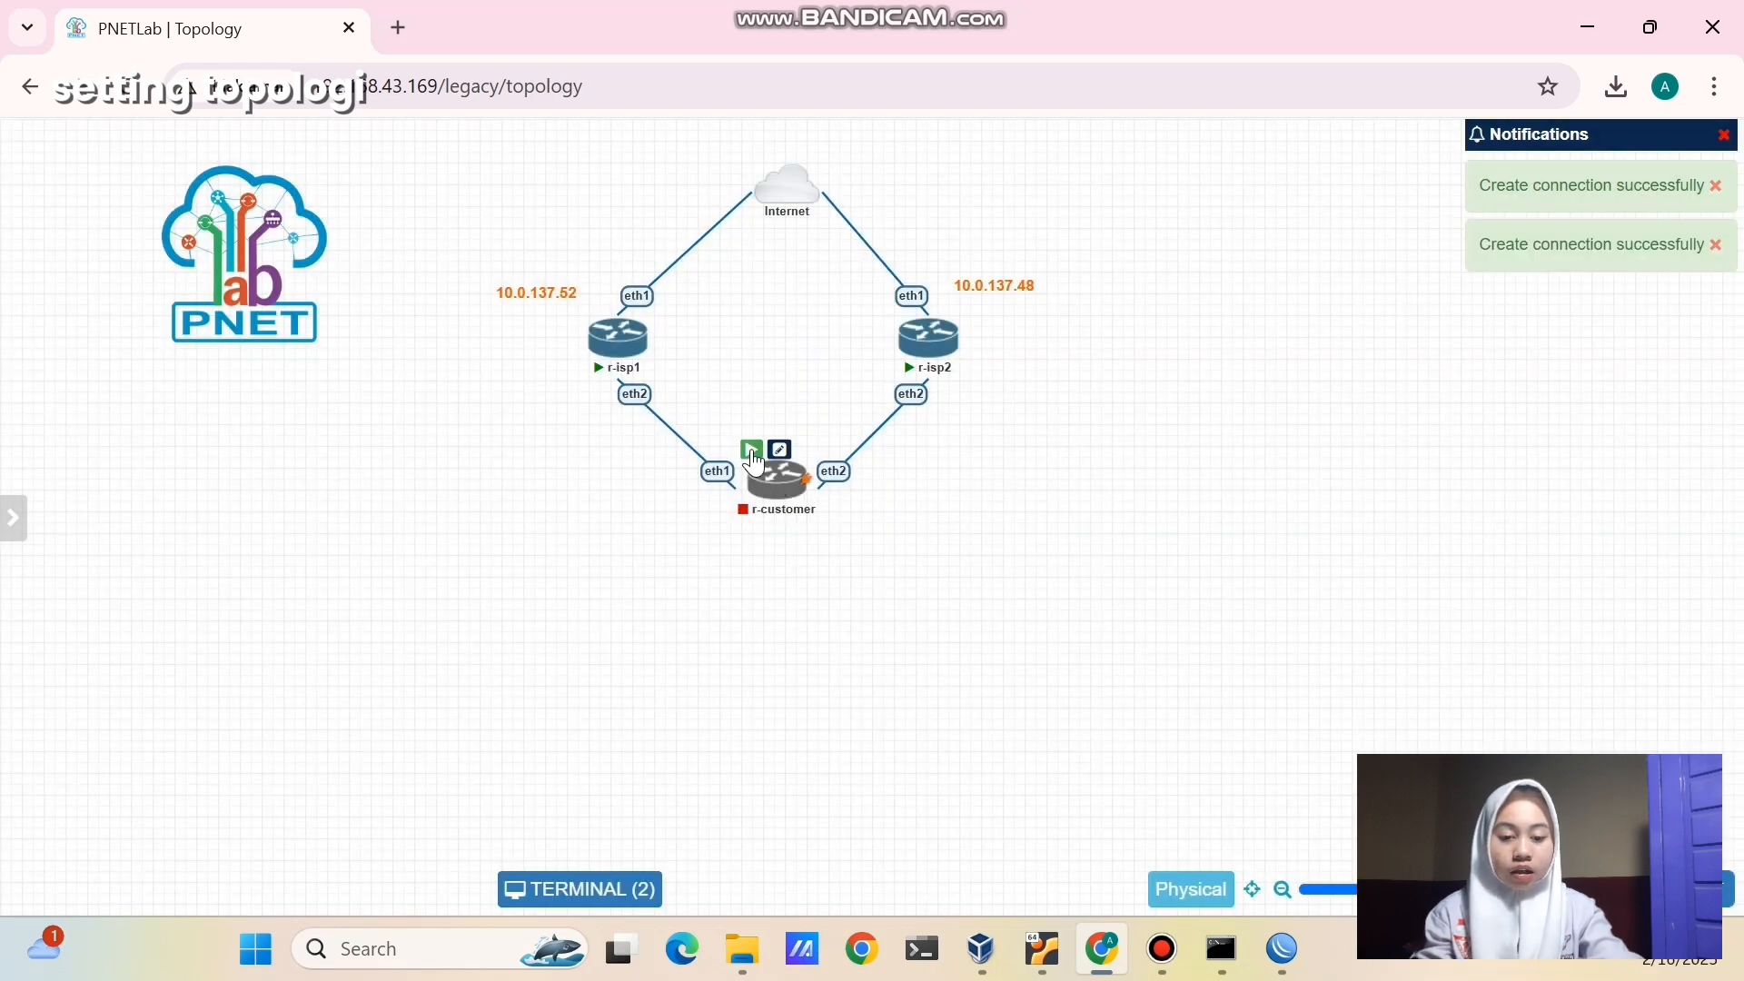
pyautogui.moveTo(771, 491); pyautogui.dragTo(787, 505)
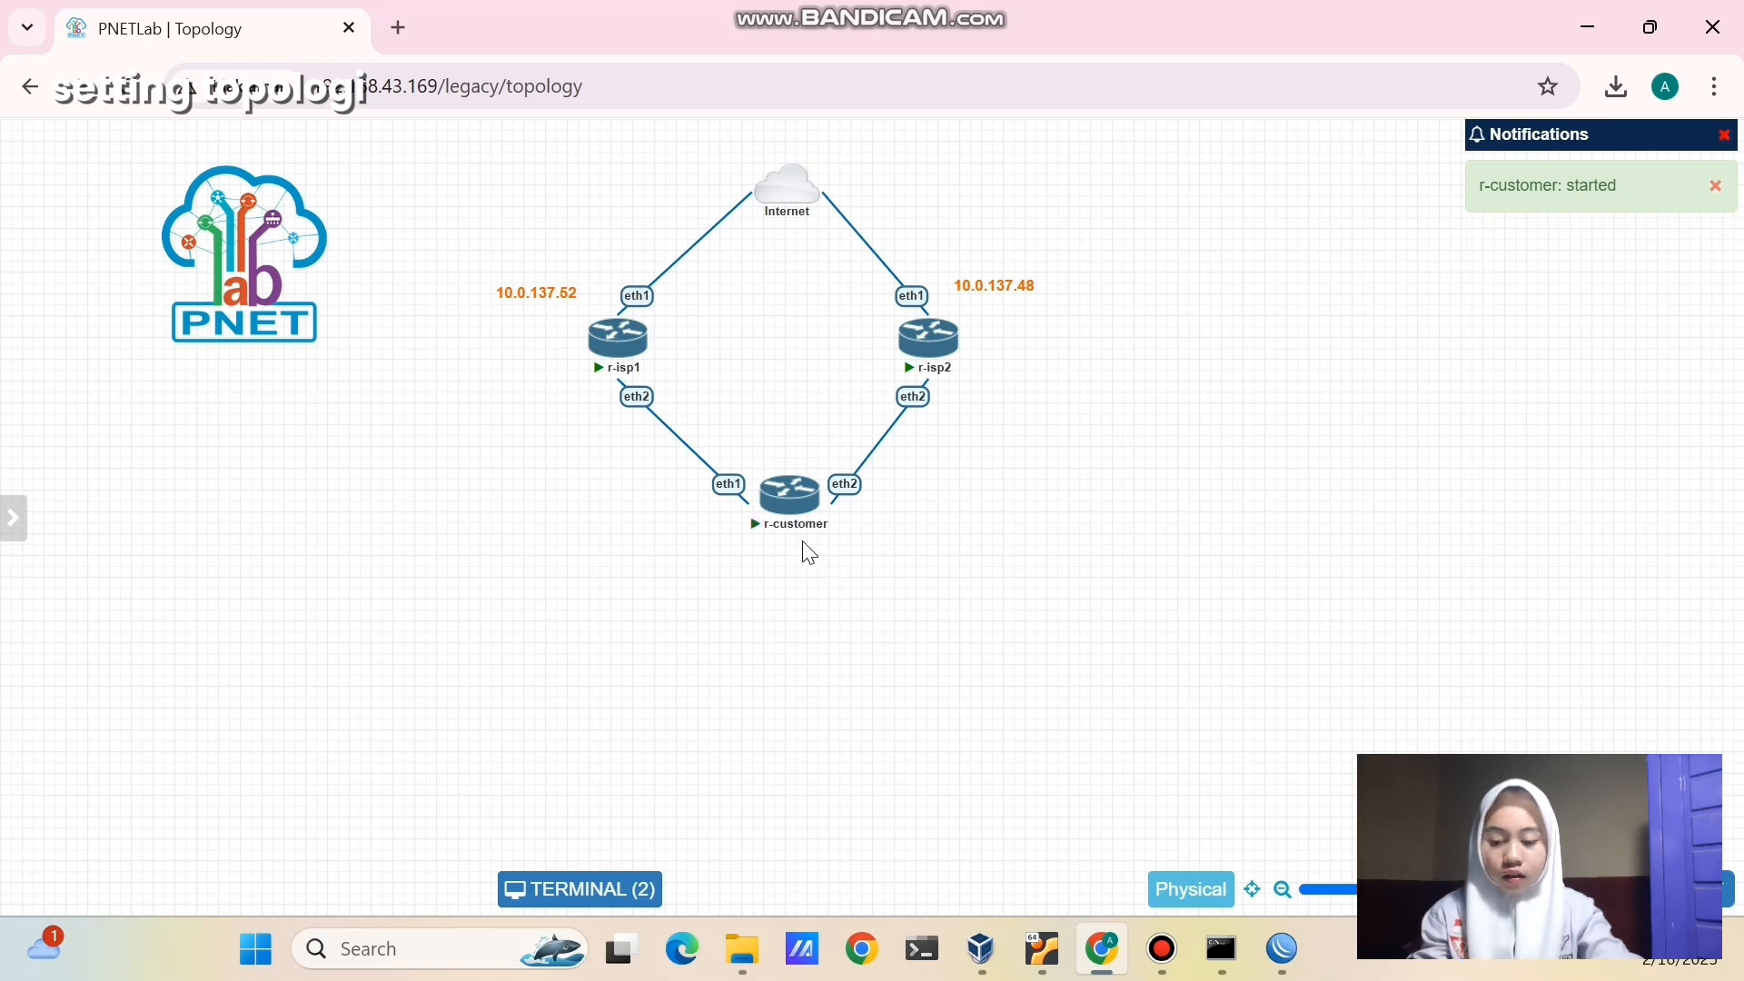
# - In the r-customer console, run 'ip address print' to see no addresses assigned
pyautogui.click(796, 515)
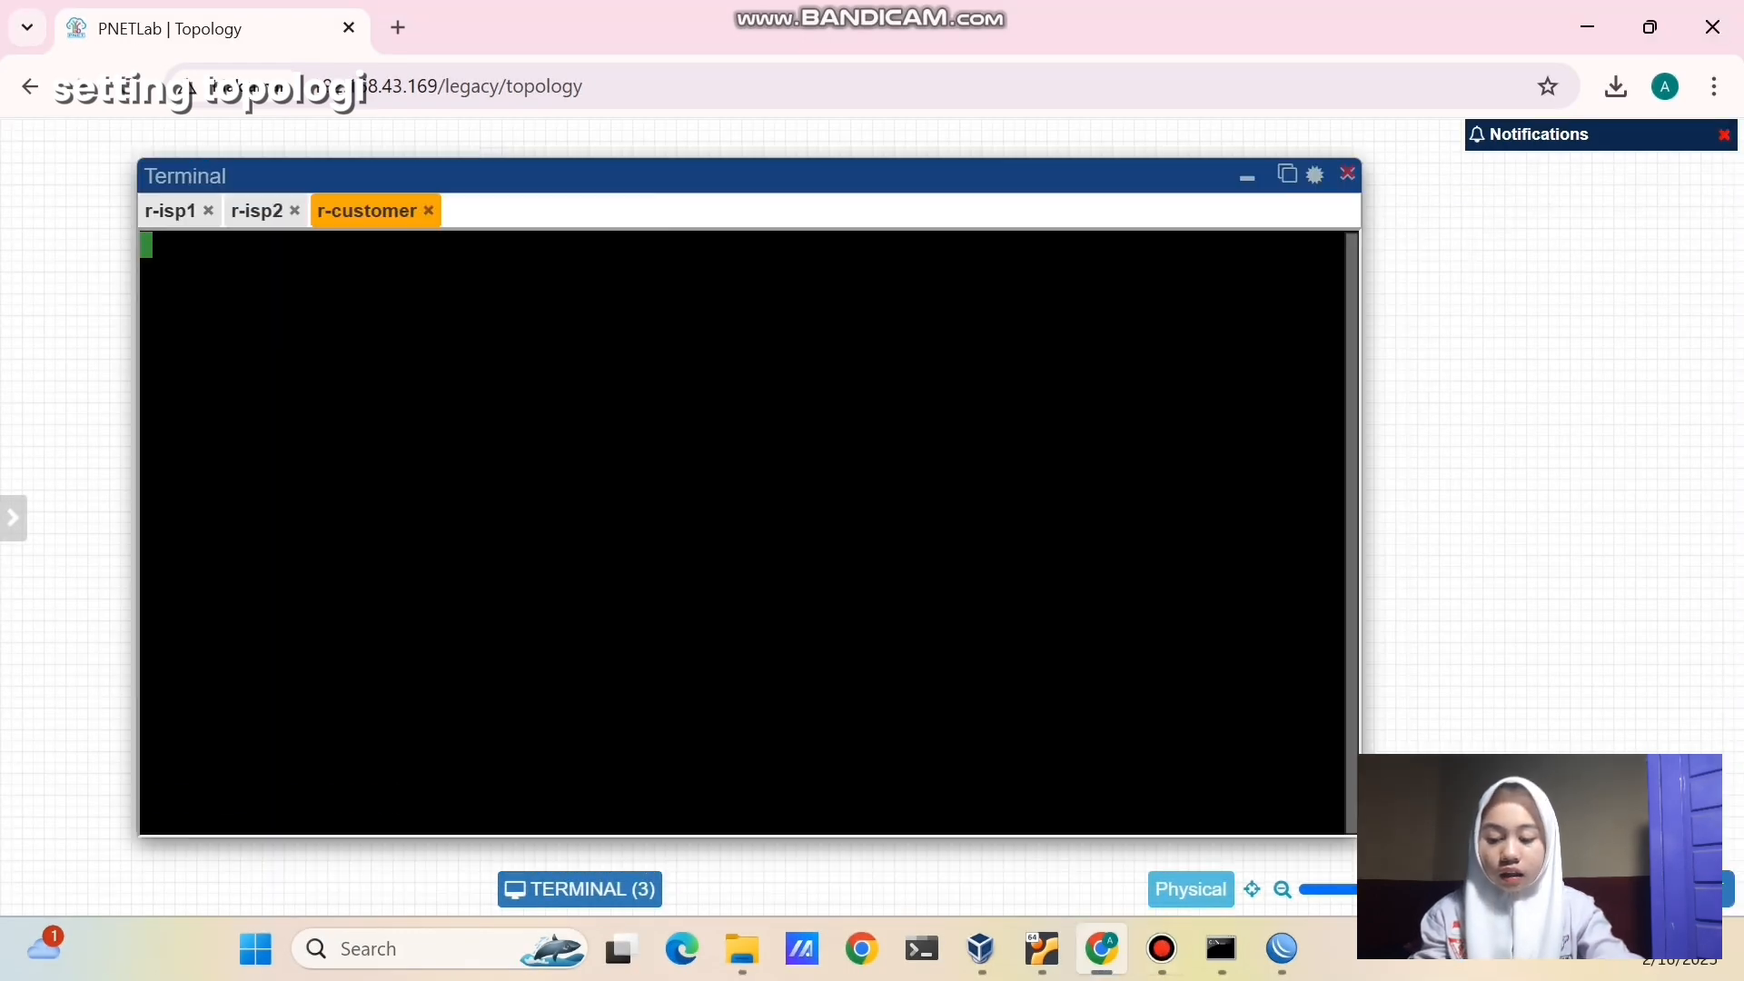
pyautogui.press('Return')
pyautogui.write('ip ')
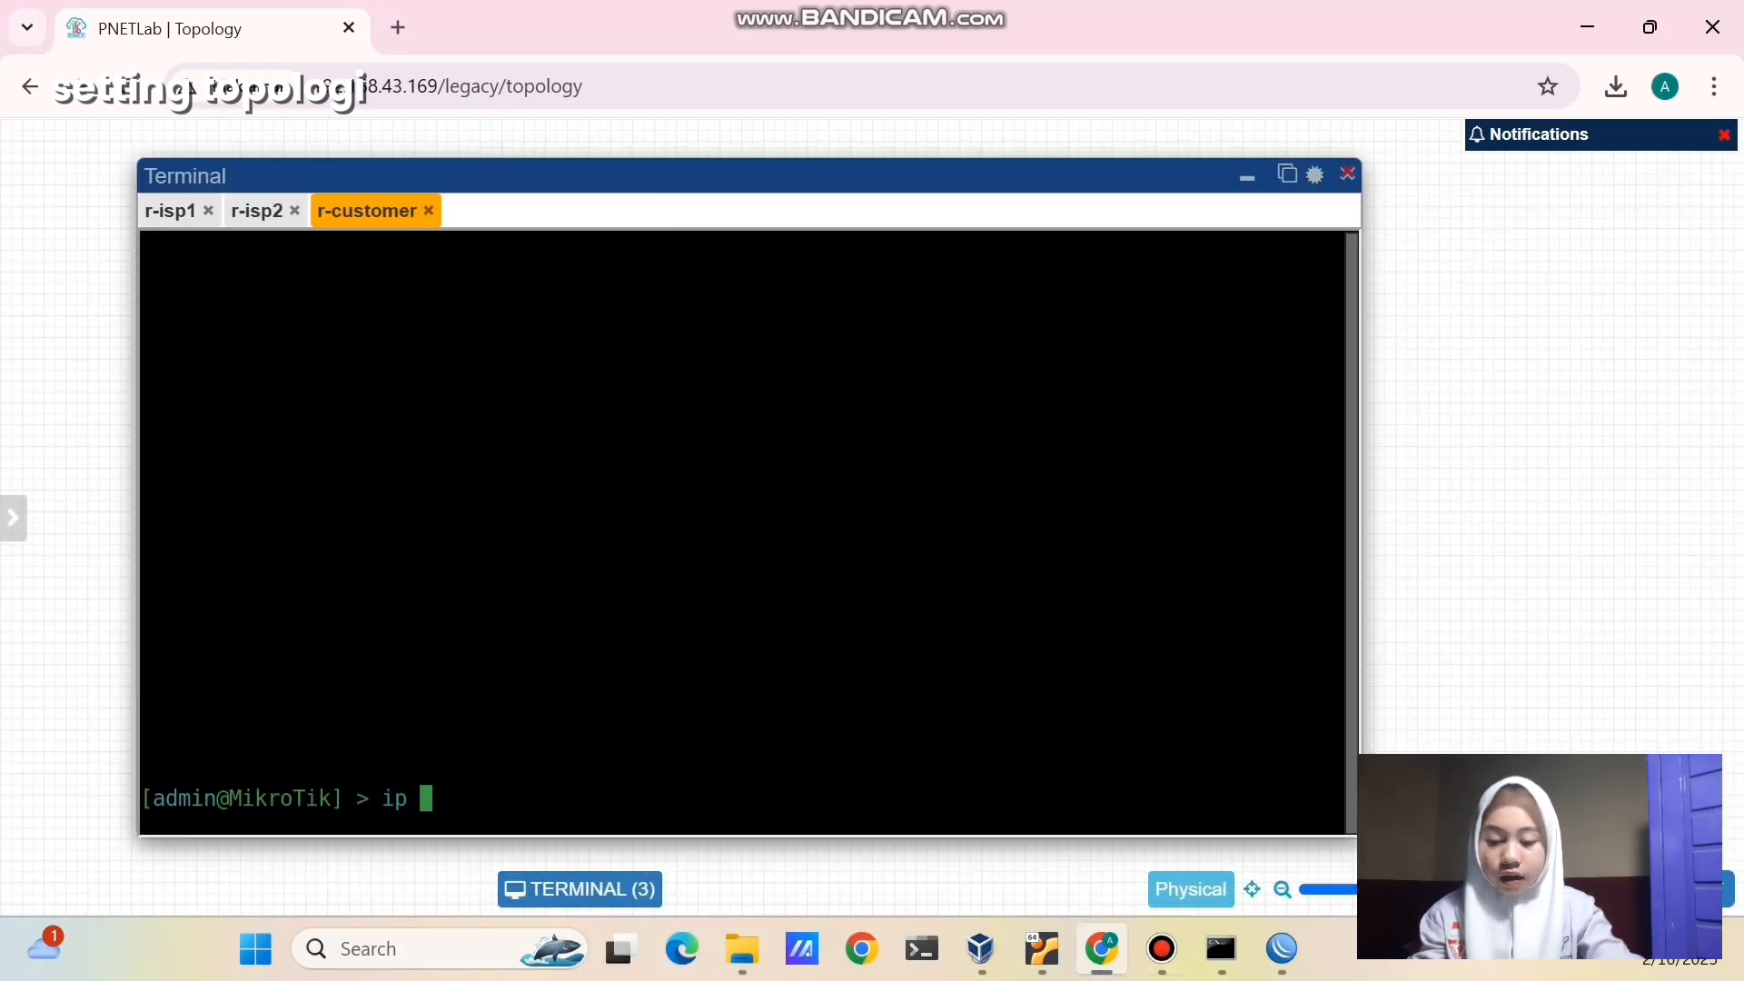
pyautogui.write('address print')
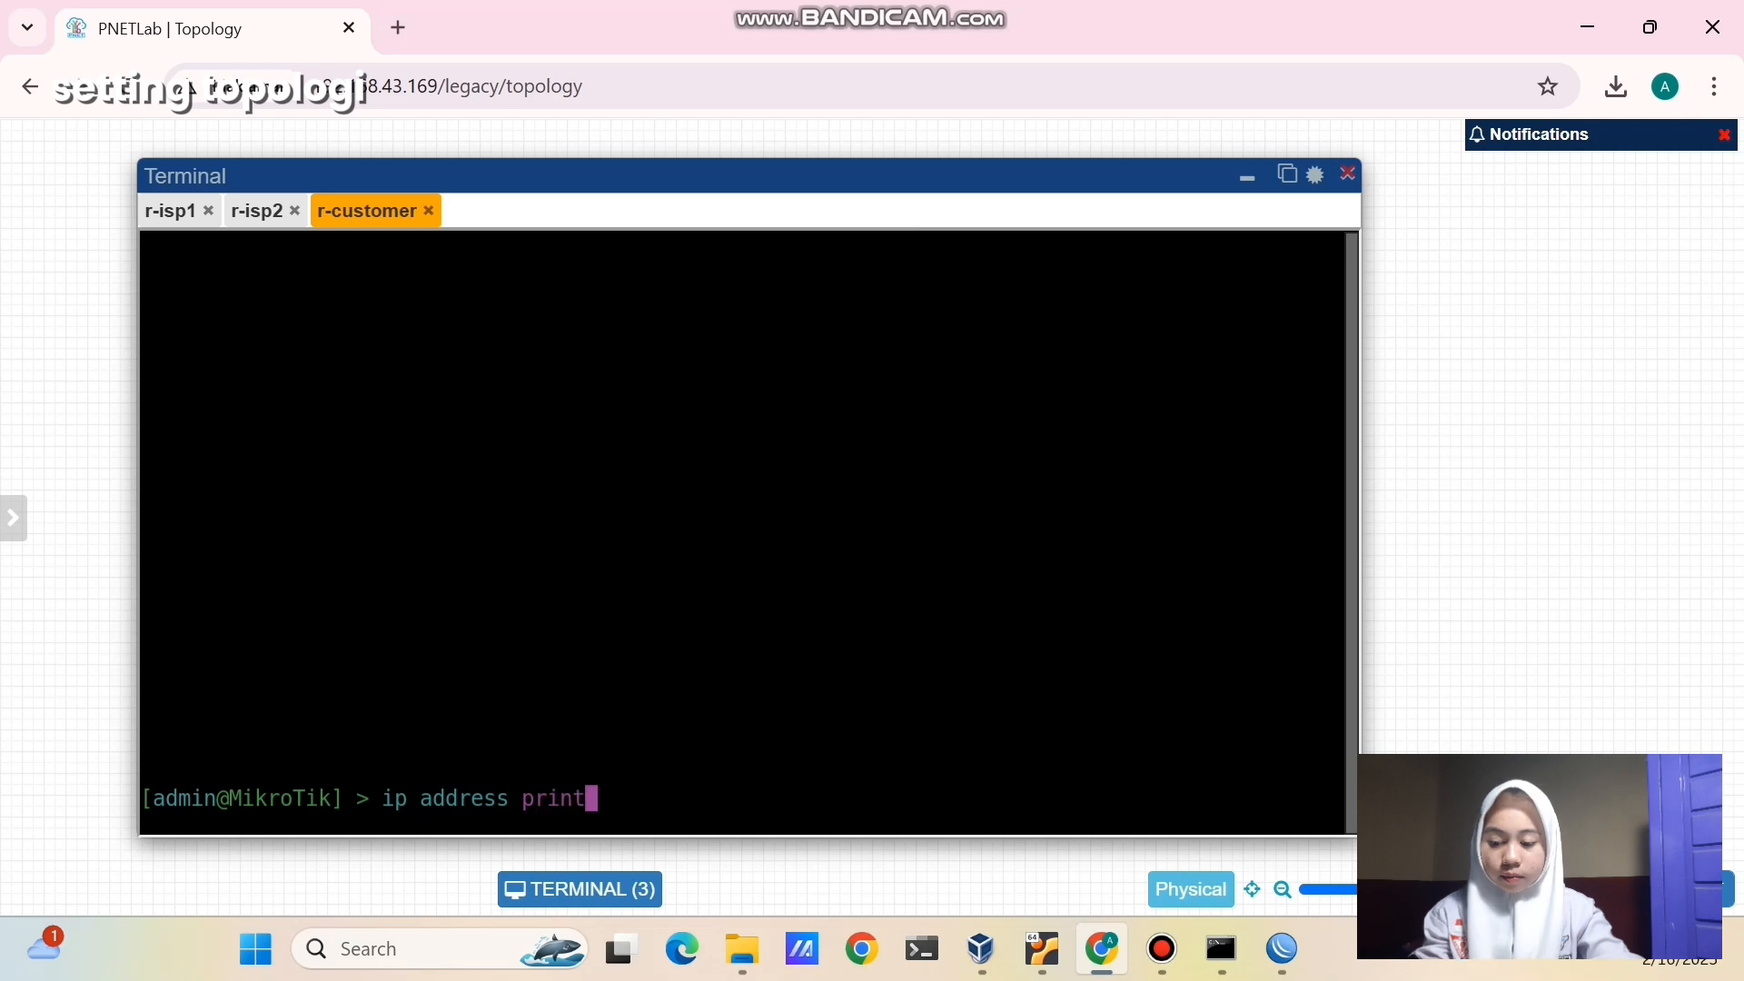
pyautogui.press('Return')
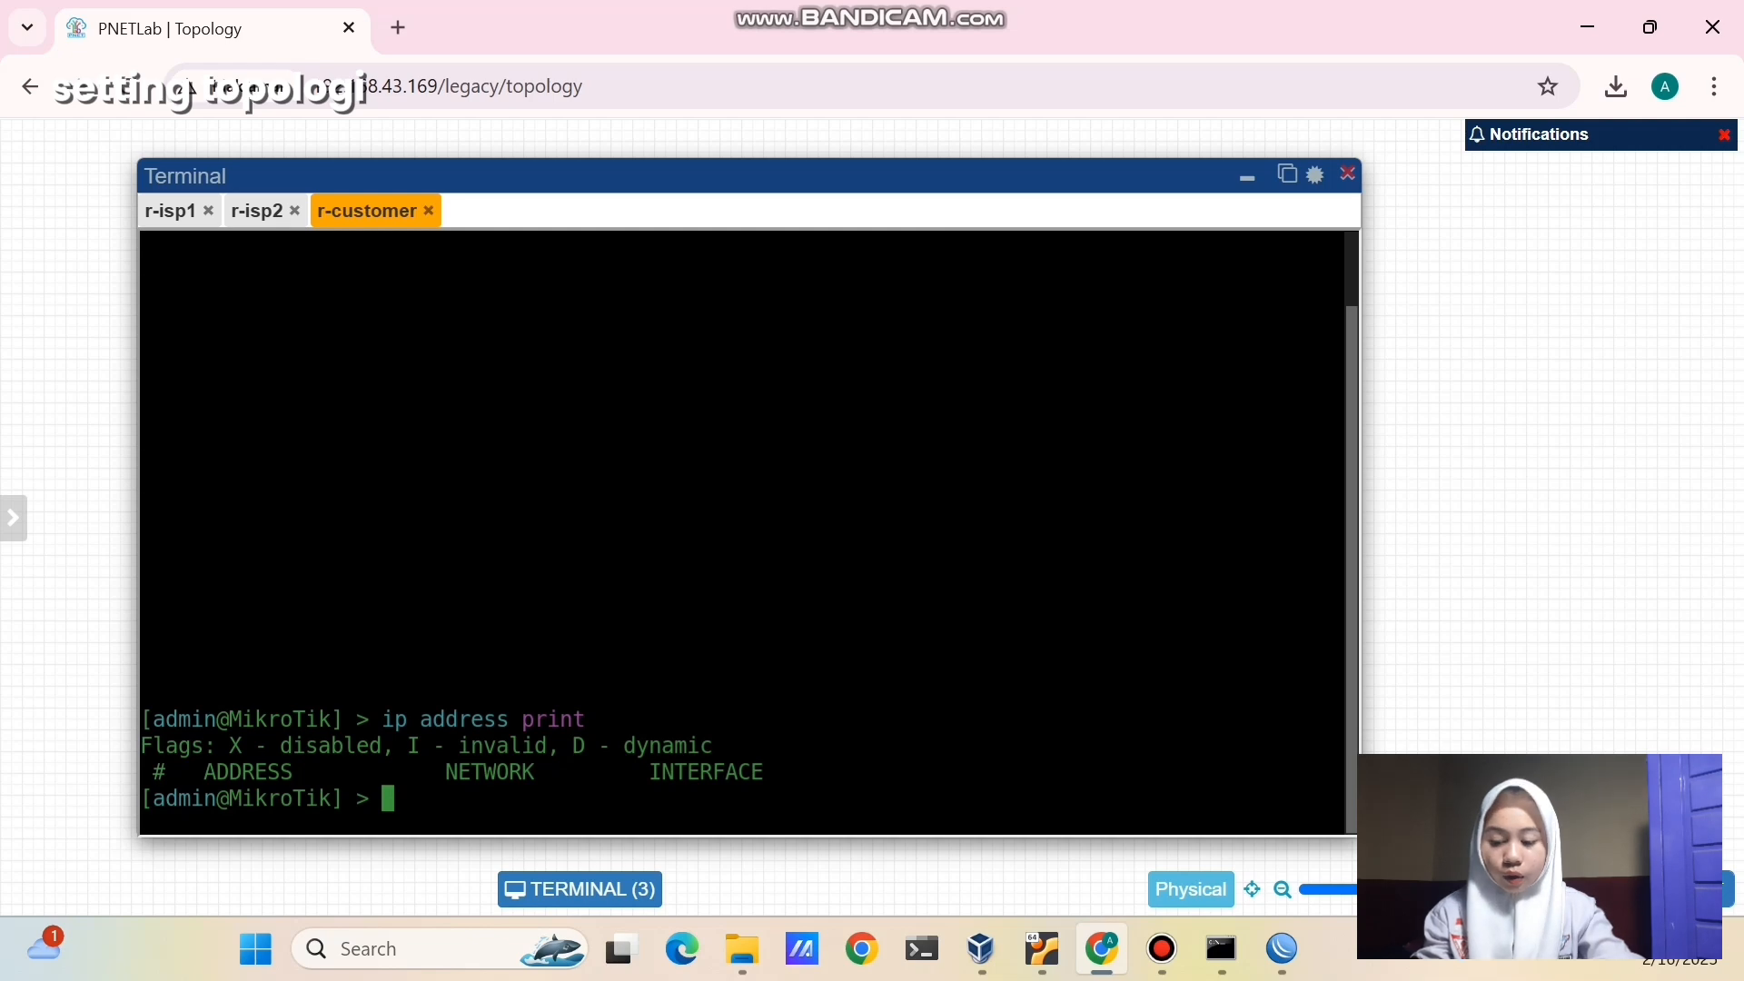
# - Duplicate the 10.0.137.52 label as '192.168.1.1/24' beside r-isp1's eth2 link
pyautogui.click(1247, 177)
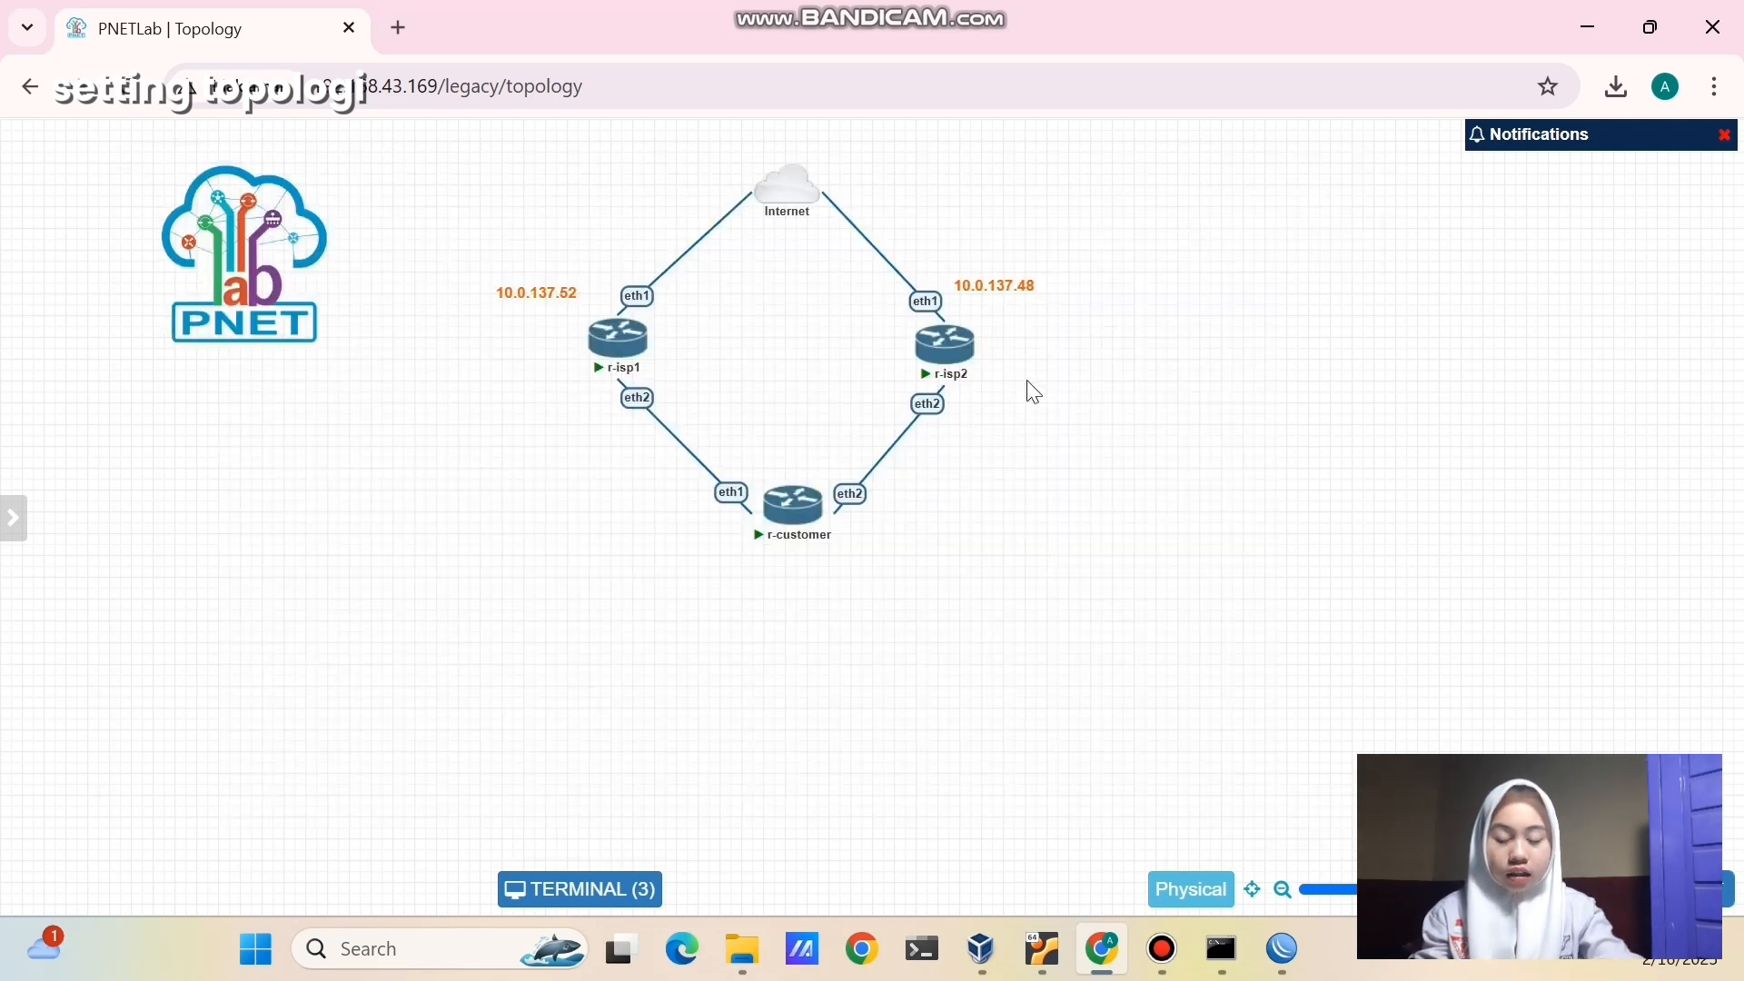
pyautogui.rightClick(528, 295)
pyautogui.click(568, 356)
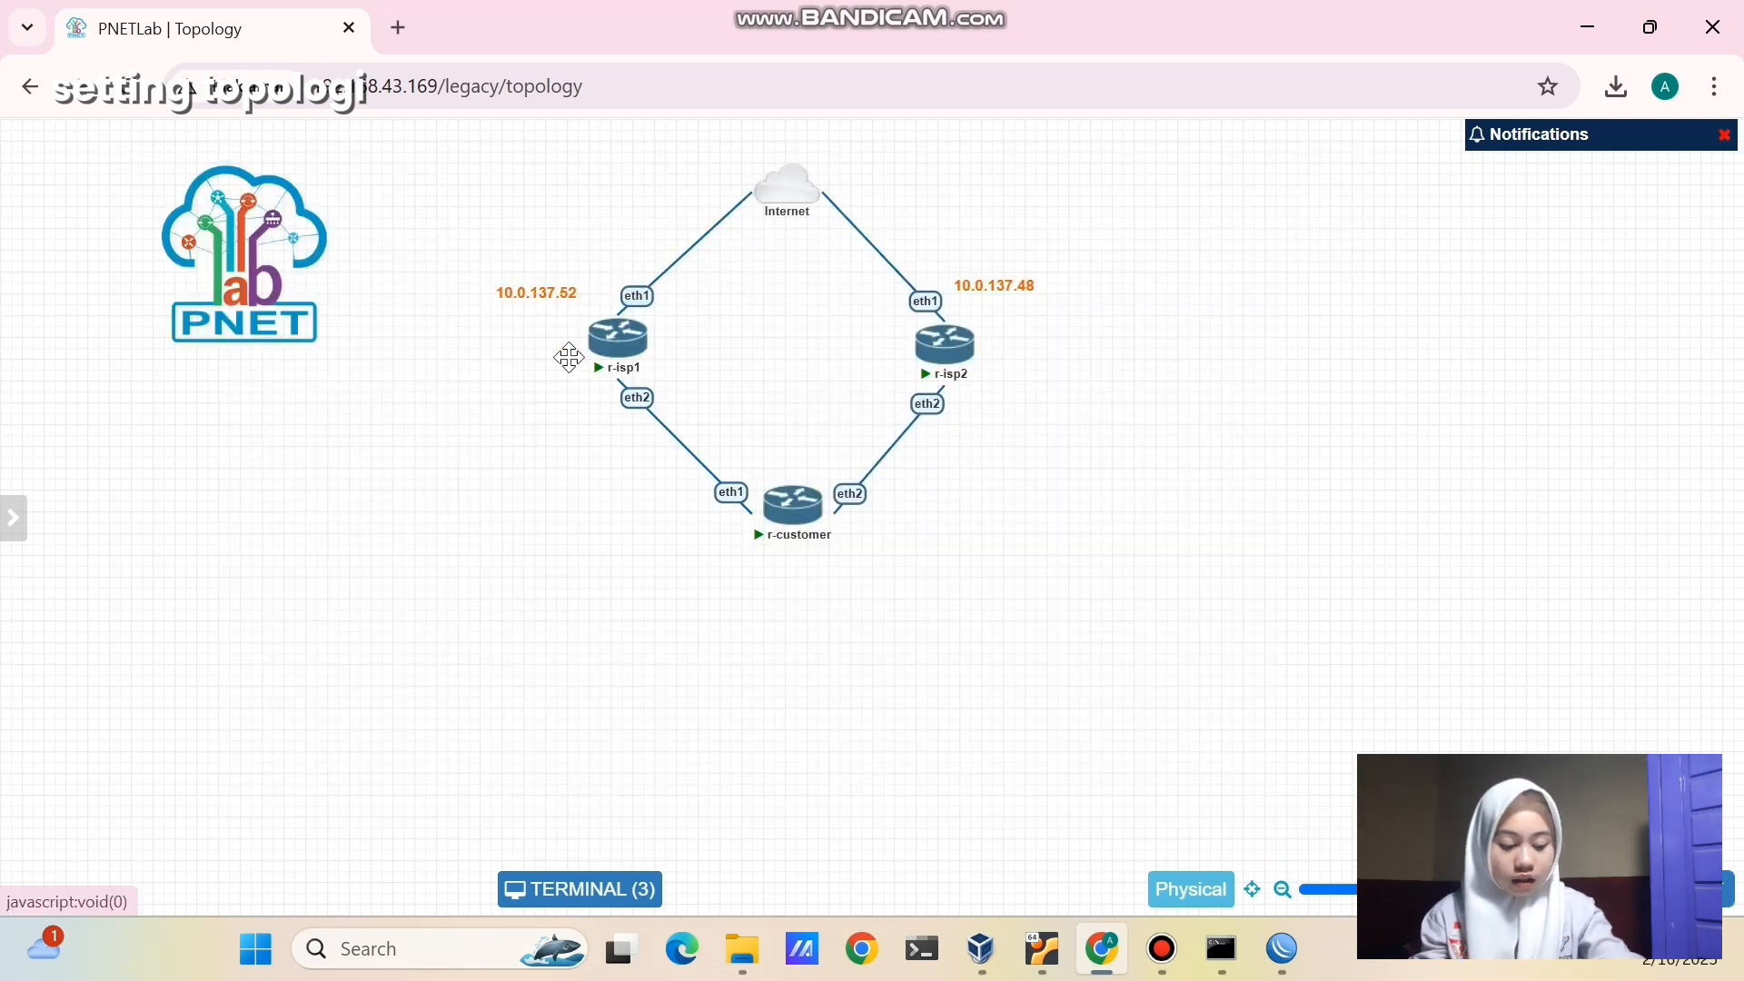
pyautogui.moveTo(550, 343); pyautogui.dragTo(564, 424)
pyautogui.doubleClick(564, 425)
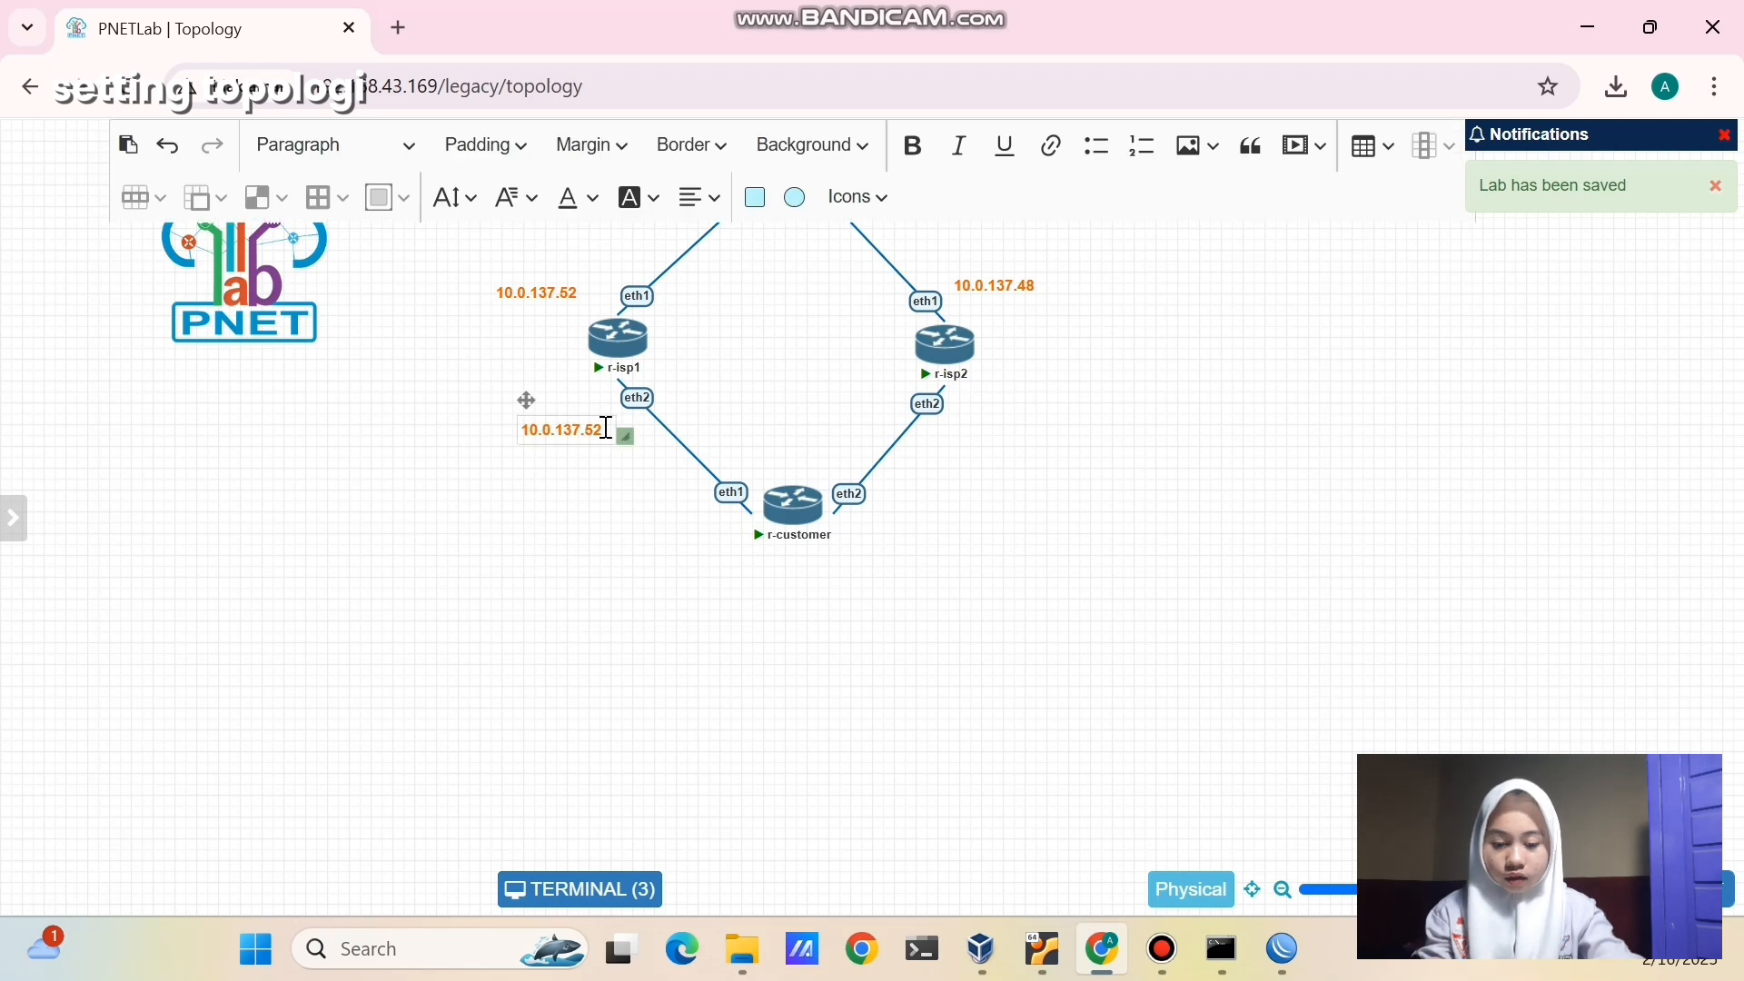
pyautogui.press('BackSpace')
pyautogui.press('BackSpace')
pyautogui.press('BackSpace')
pyautogui.press('BackSpace')
pyautogui.press('BackSpace')
pyautogui.press('BackSpace')
pyautogui.press('BackSpace')
pyautogui.press('BackSpace')
pyautogui.press('BackSpace')
pyautogui.press('BackSpace')
pyautogui.press('BackSpace')
pyautogui.write('192.1')
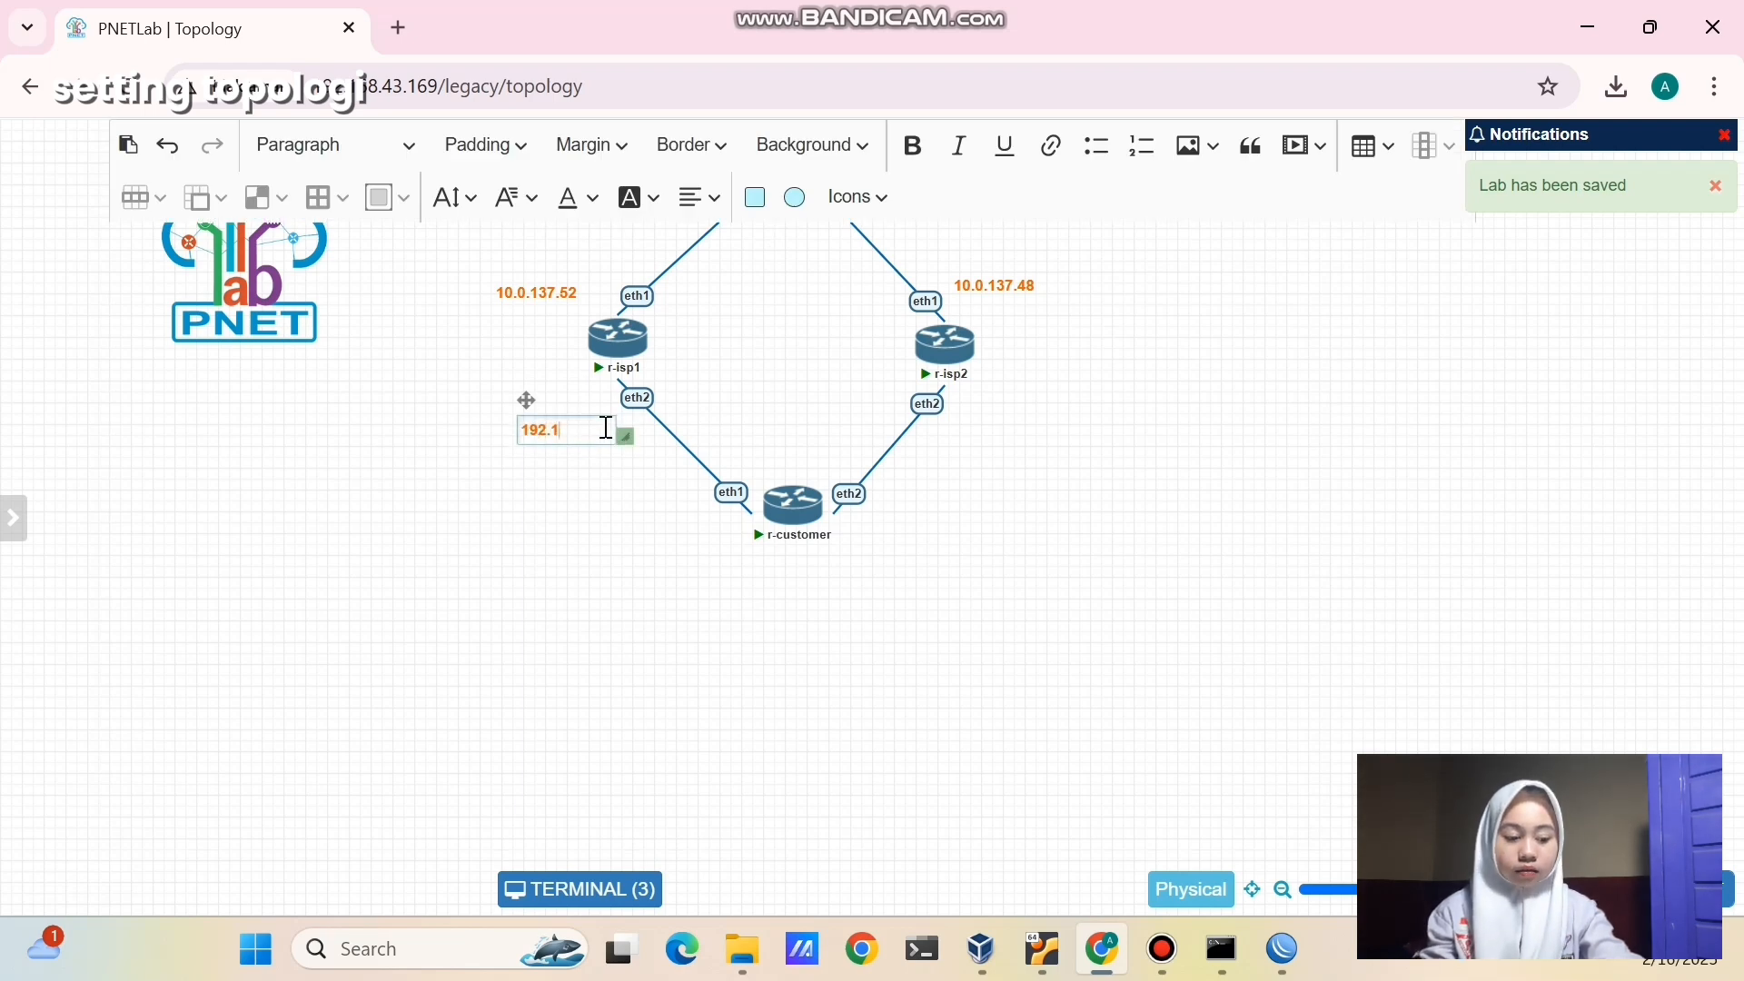
pyautogui.write('68.1.1/24')
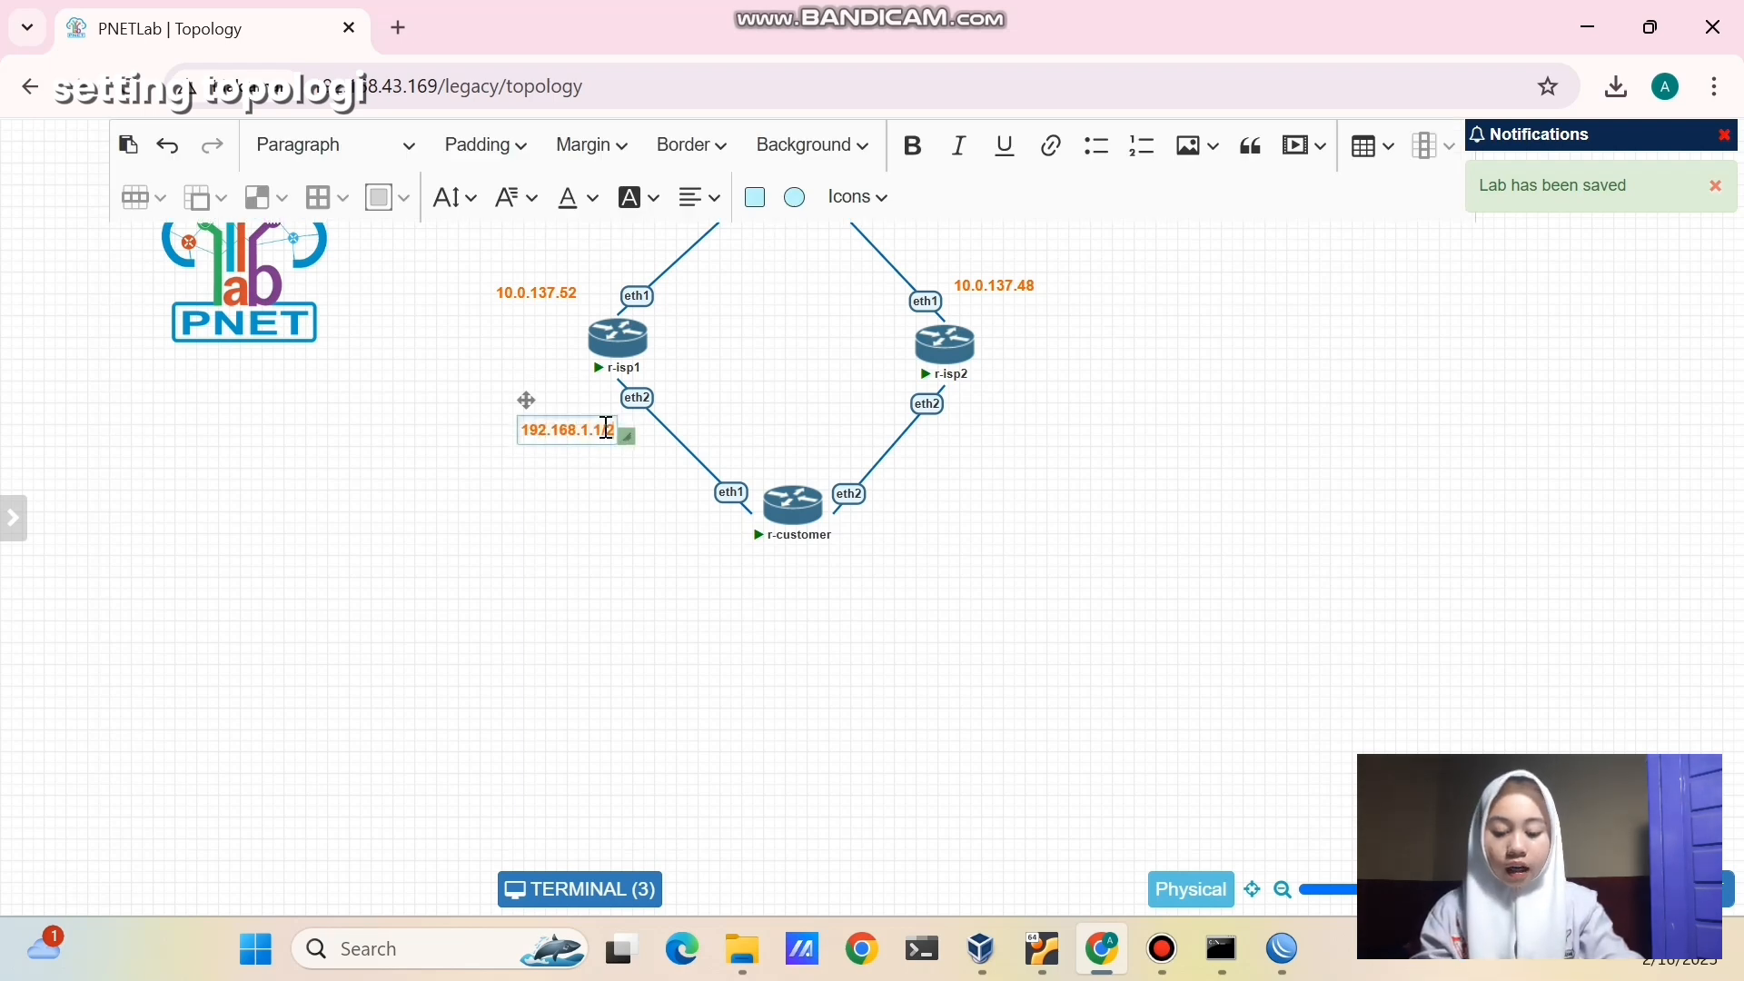
pyautogui.click(608, 491)
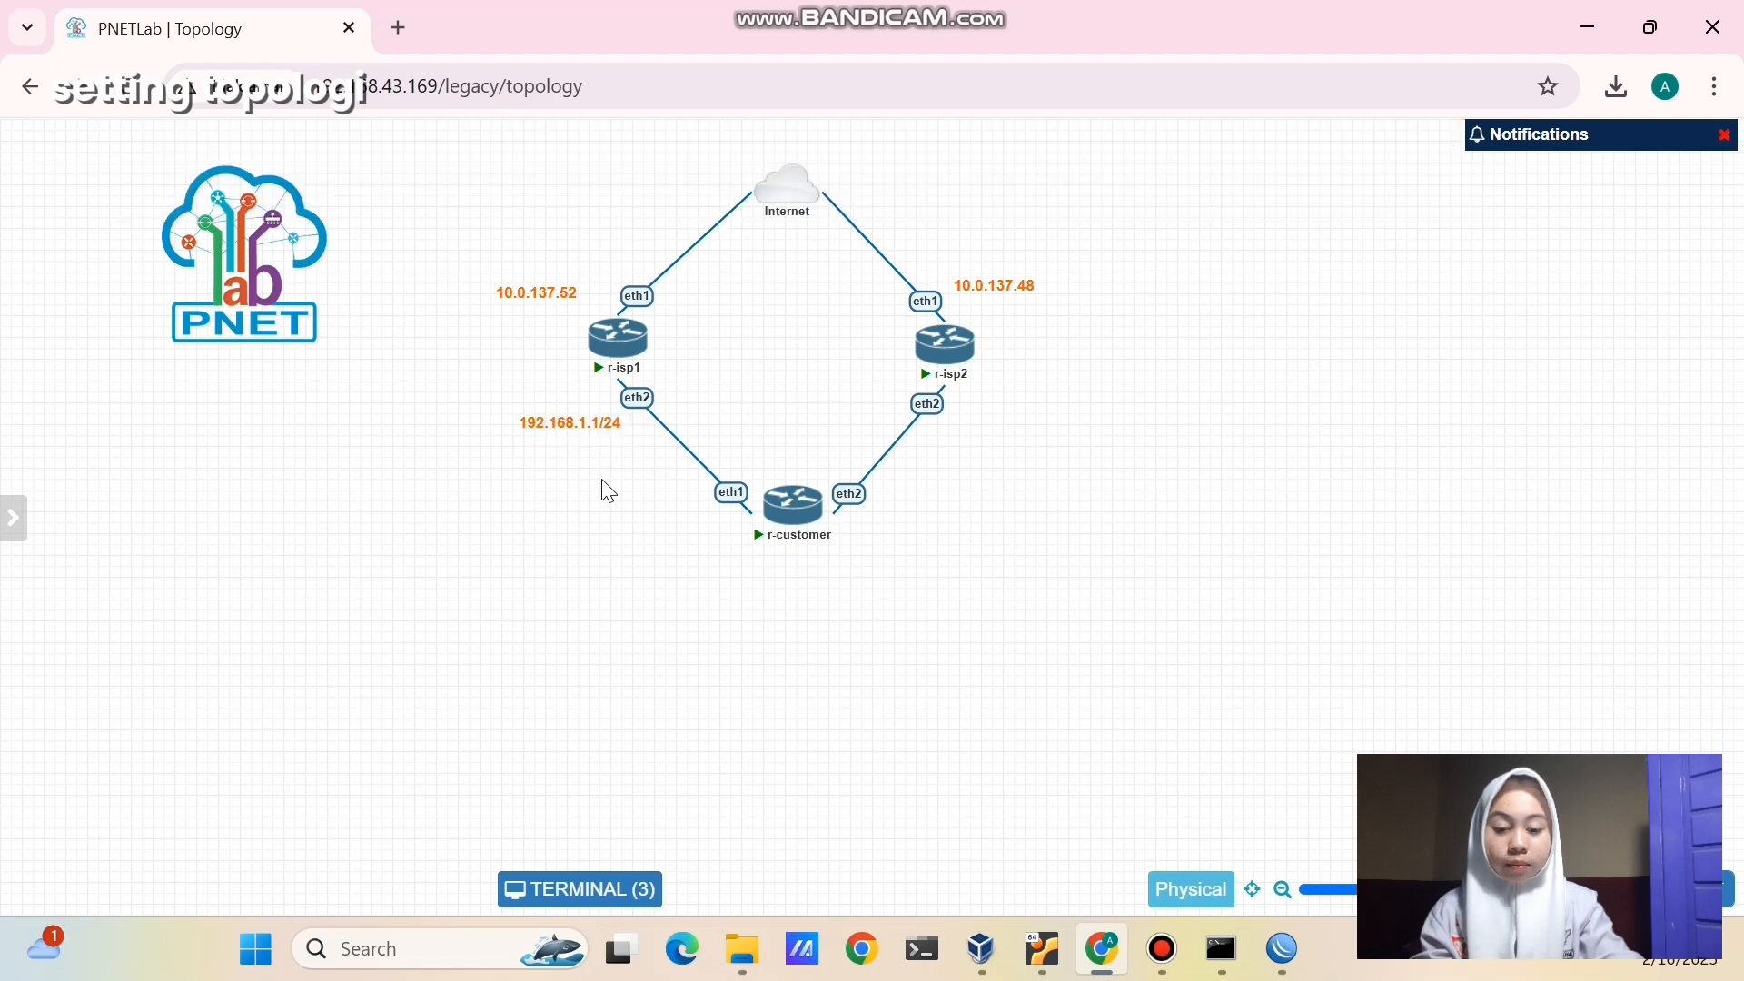
pyautogui.moveTo(574, 427); pyautogui.dragTo(564, 406)
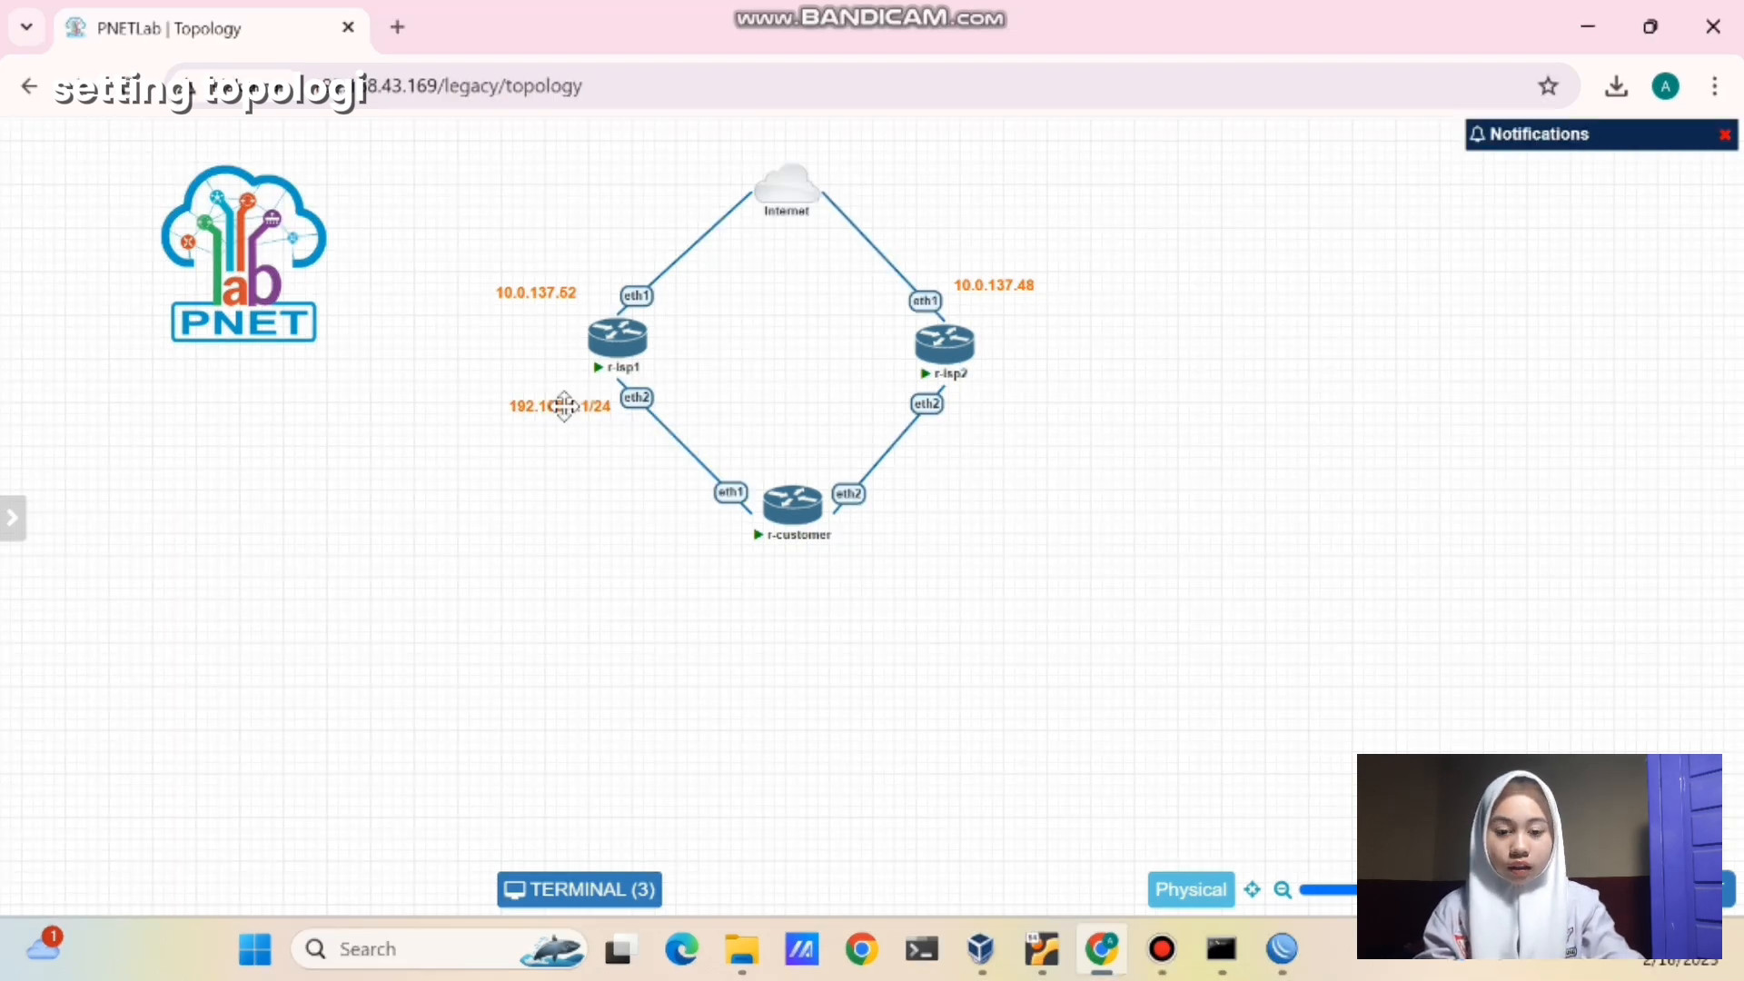
# - Duplicate that label as '172.16.1.1/24' beside r-isp2's eth2 link
pyautogui.rightClick(564, 406)
pyautogui.click(601, 464)
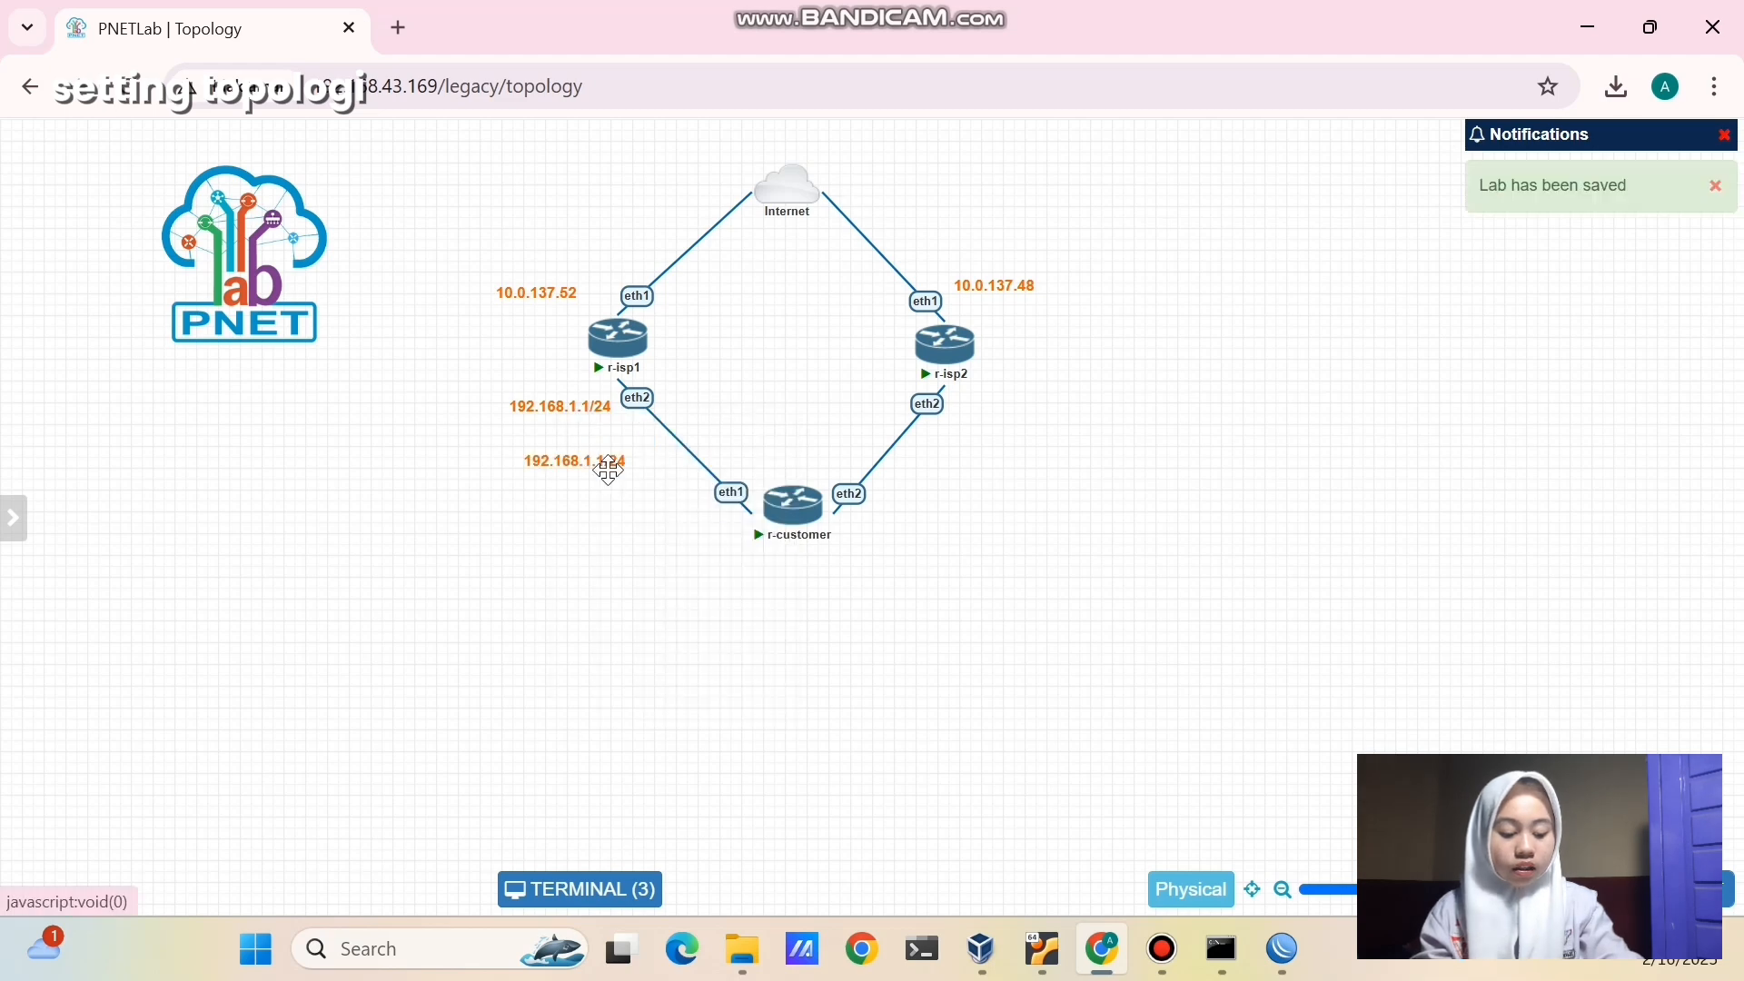
pyautogui.moveTo(599, 469); pyautogui.dragTo(1035, 417)
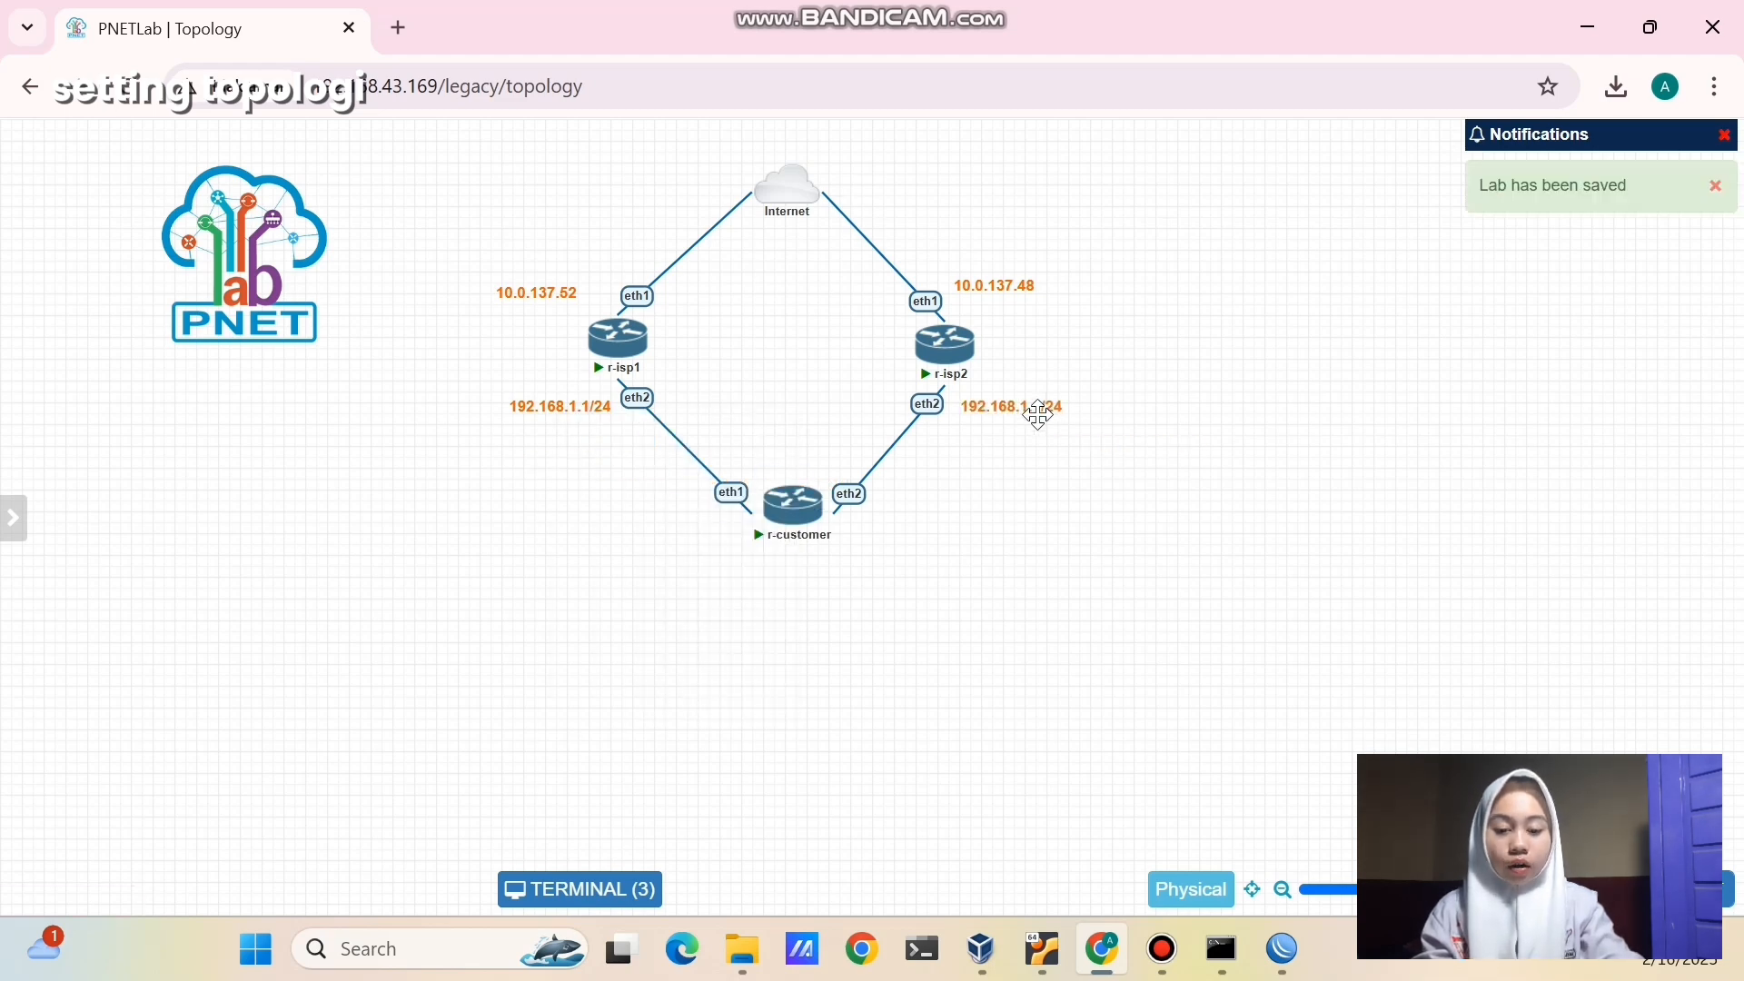
pyautogui.doubleClick(1045, 414)
pyautogui.hotkey('ctrl', 'a')
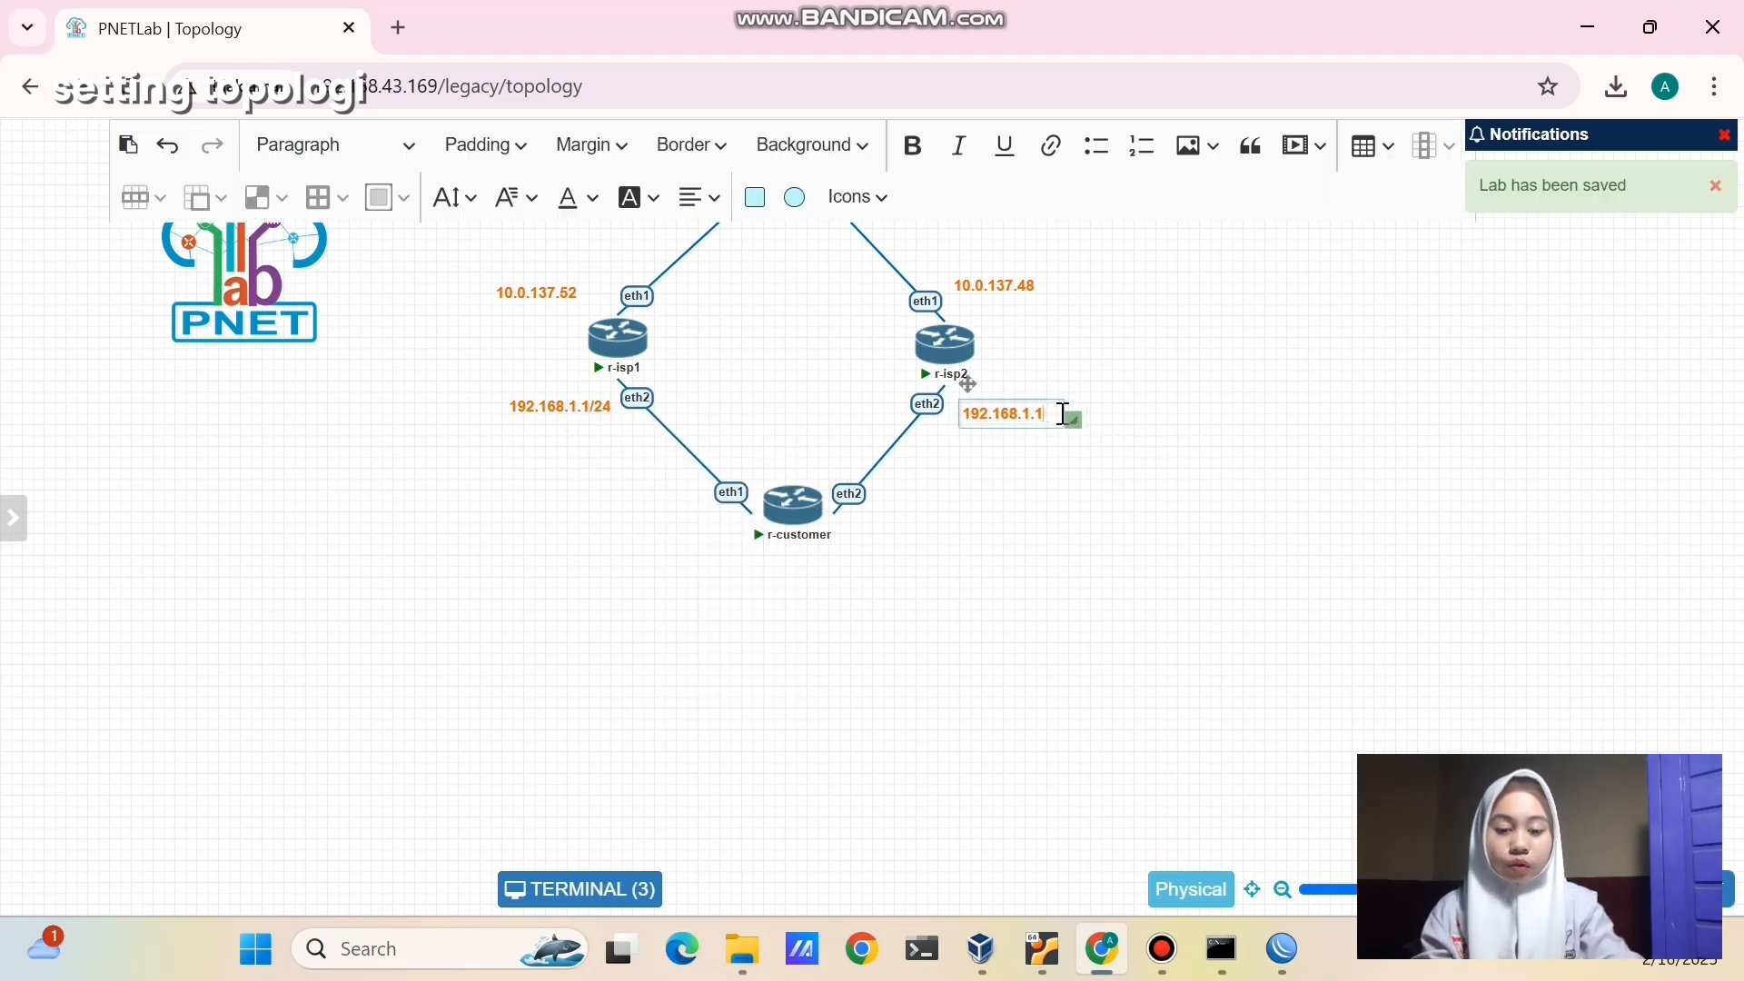
pyautogui.press('BackSpace')
pyautogui.write('172.16')
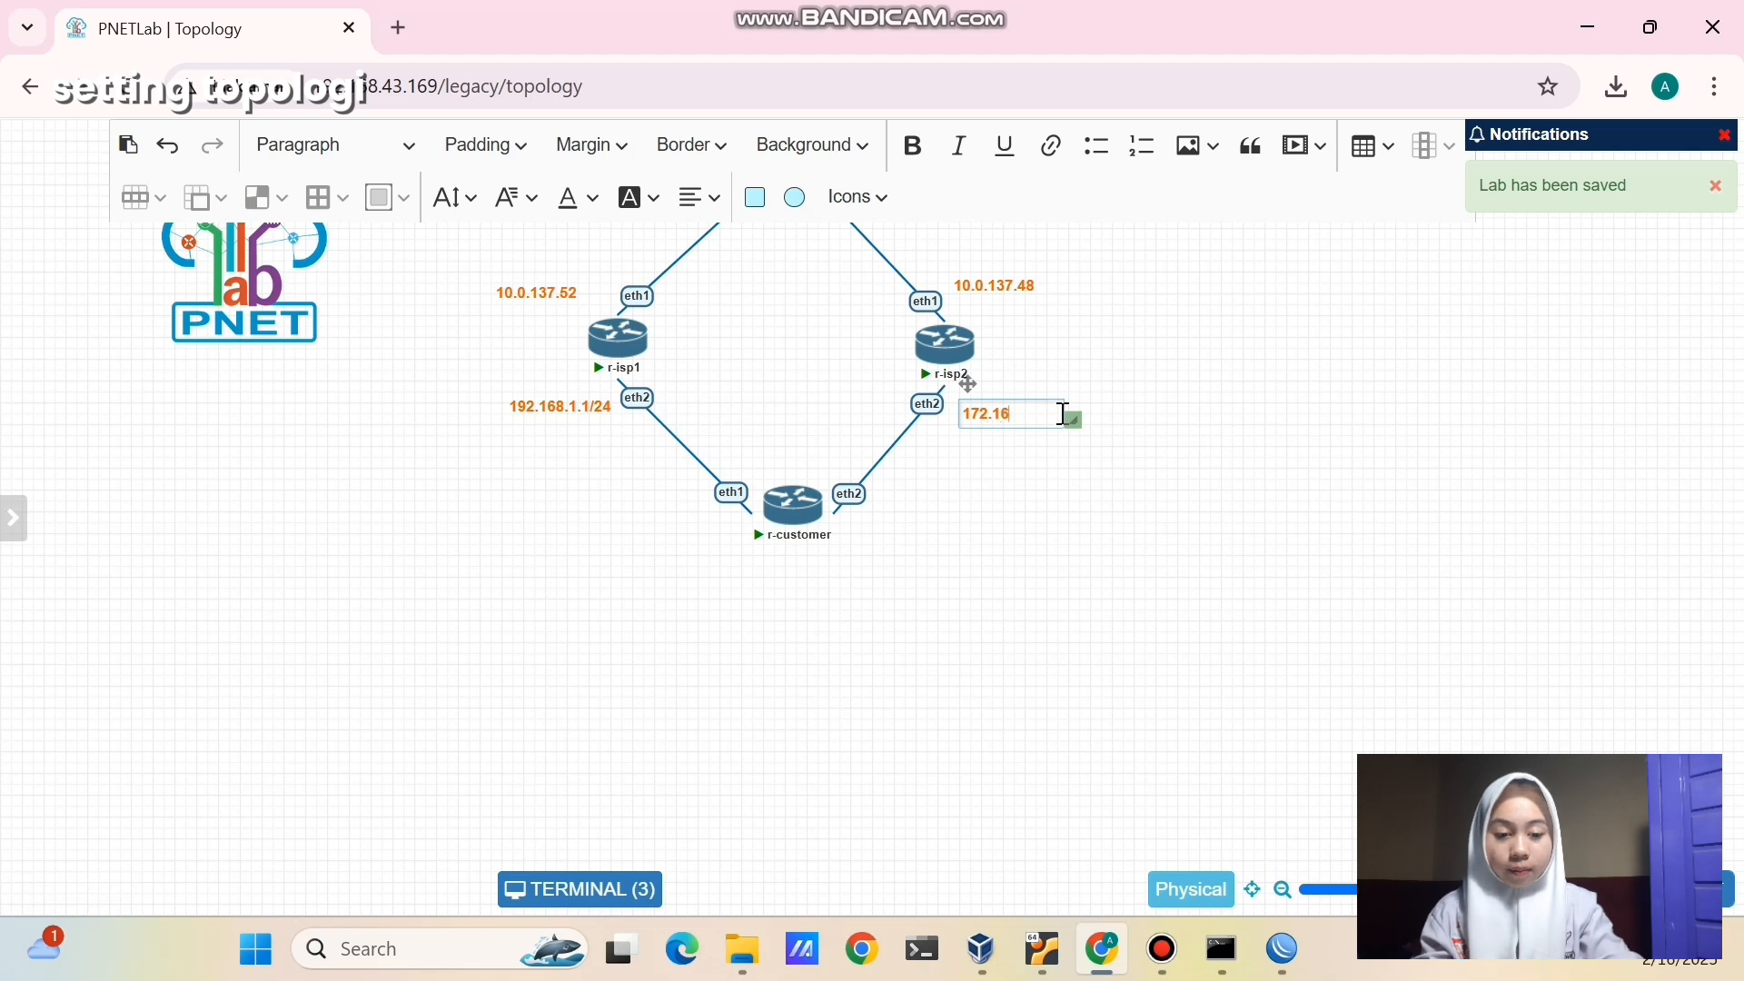
pyautogui.write('.1.1/24')
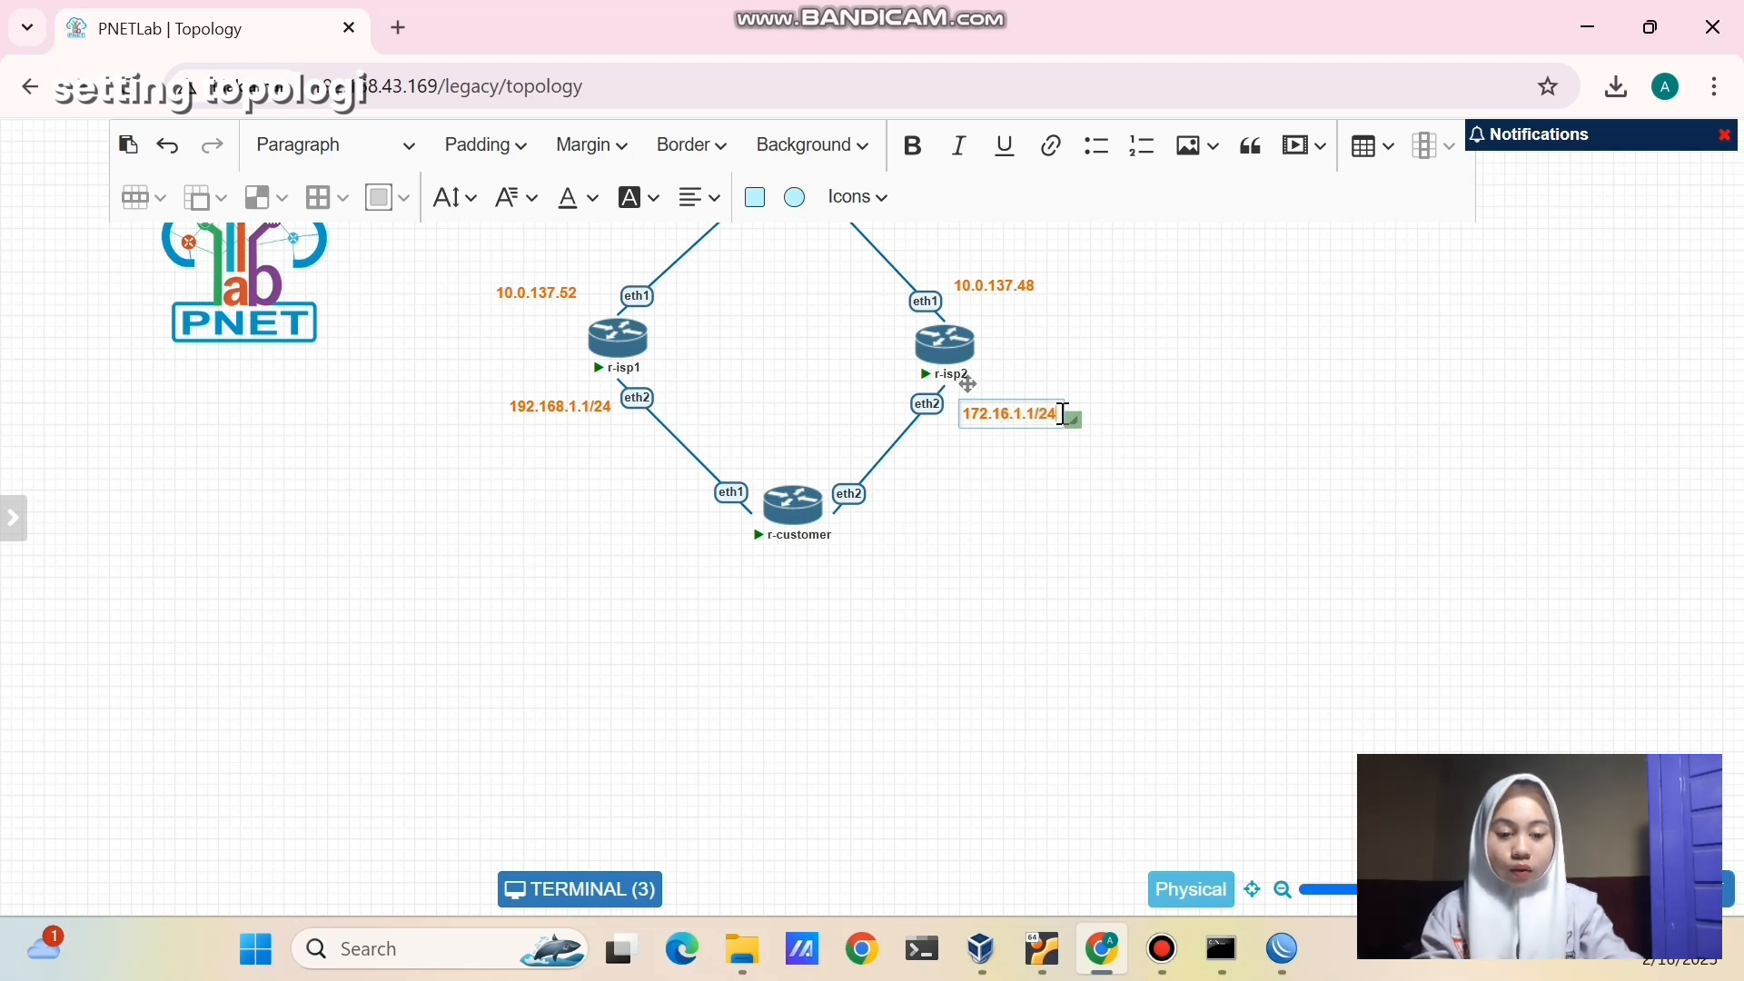
pyautogui.click(1068, 547)
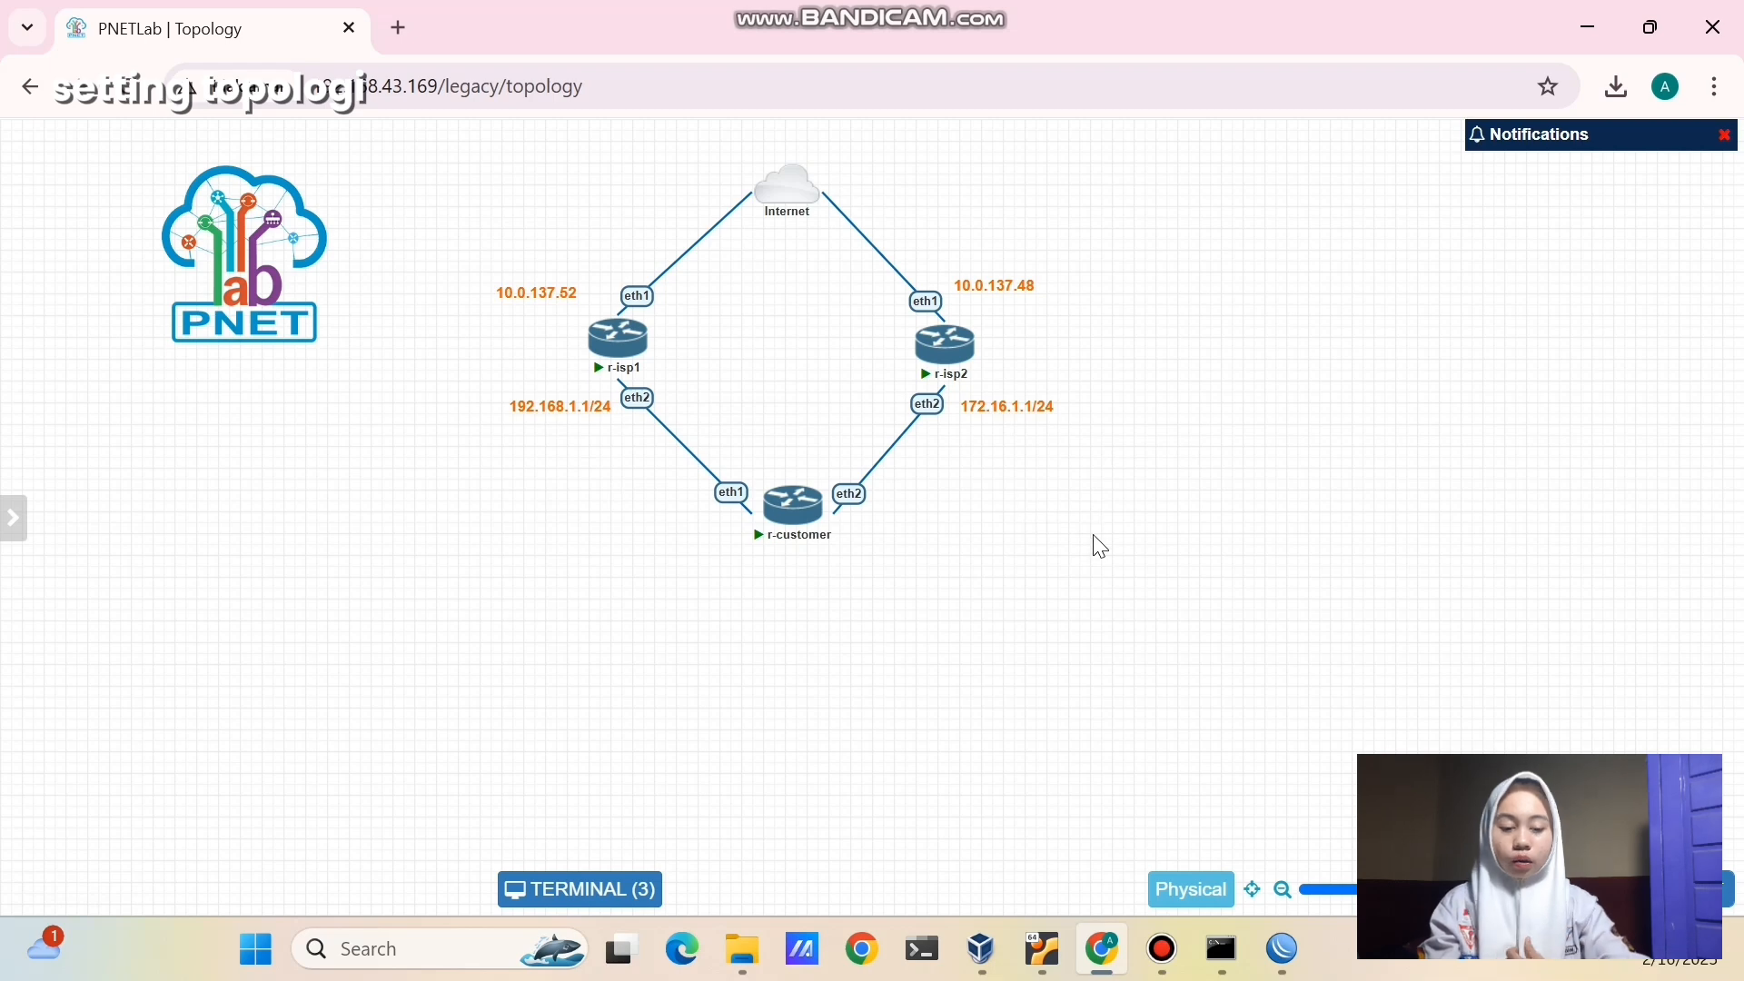
# - On the ISP 1 router, add IP address 192.168.1.1/24 on ether2
pyautogui.moveTo(1283, 950)
pyautogui.click(1179, 823)
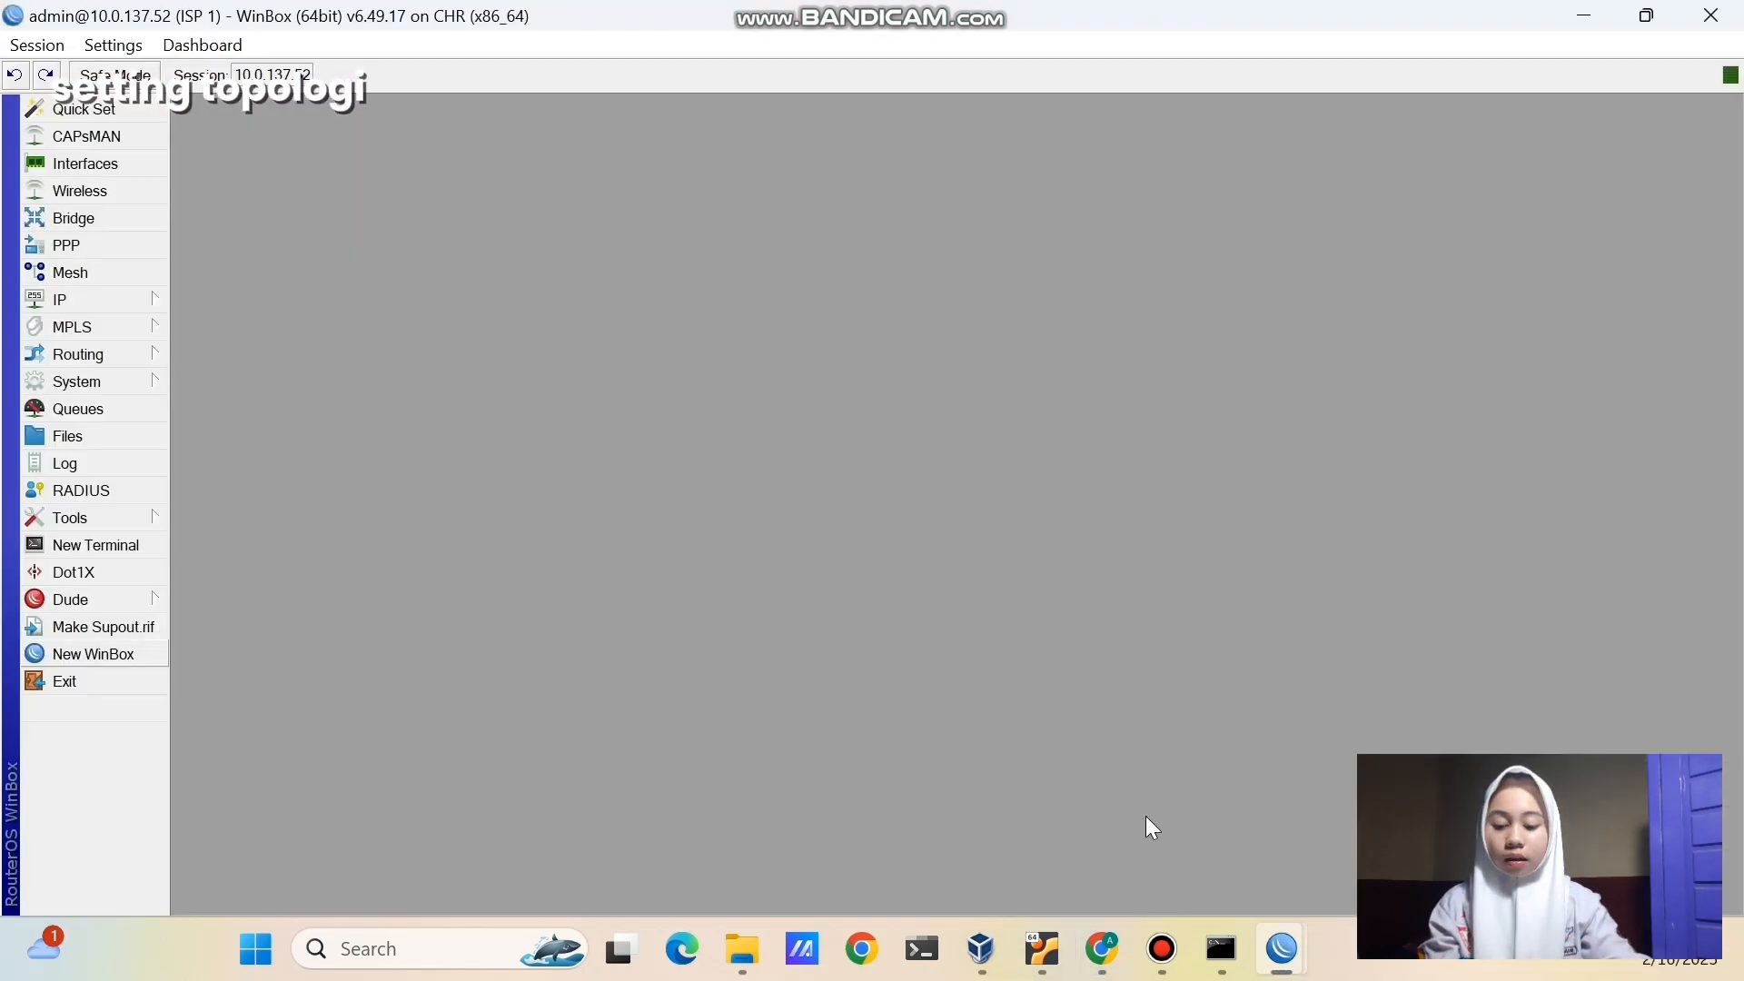
pyautogui.click(118, 300)
pyautogui.click(195, 275)
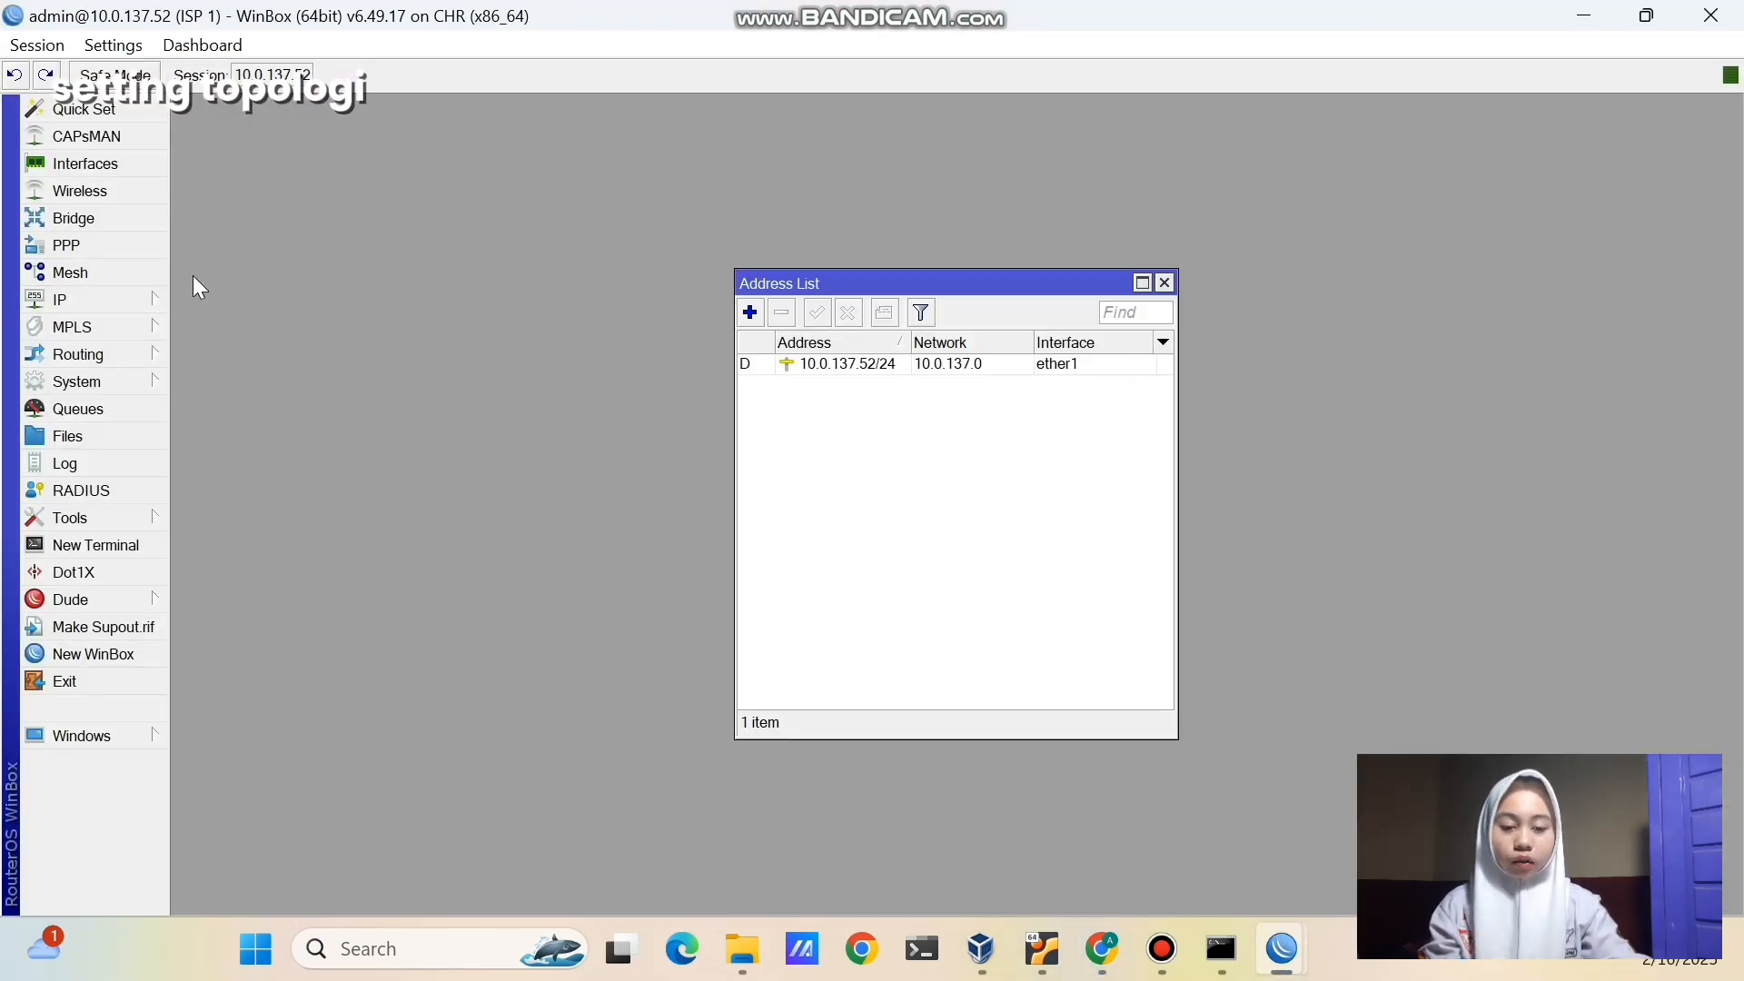
pyautogui.click(750, 312)
pyautogui.write('192.168')
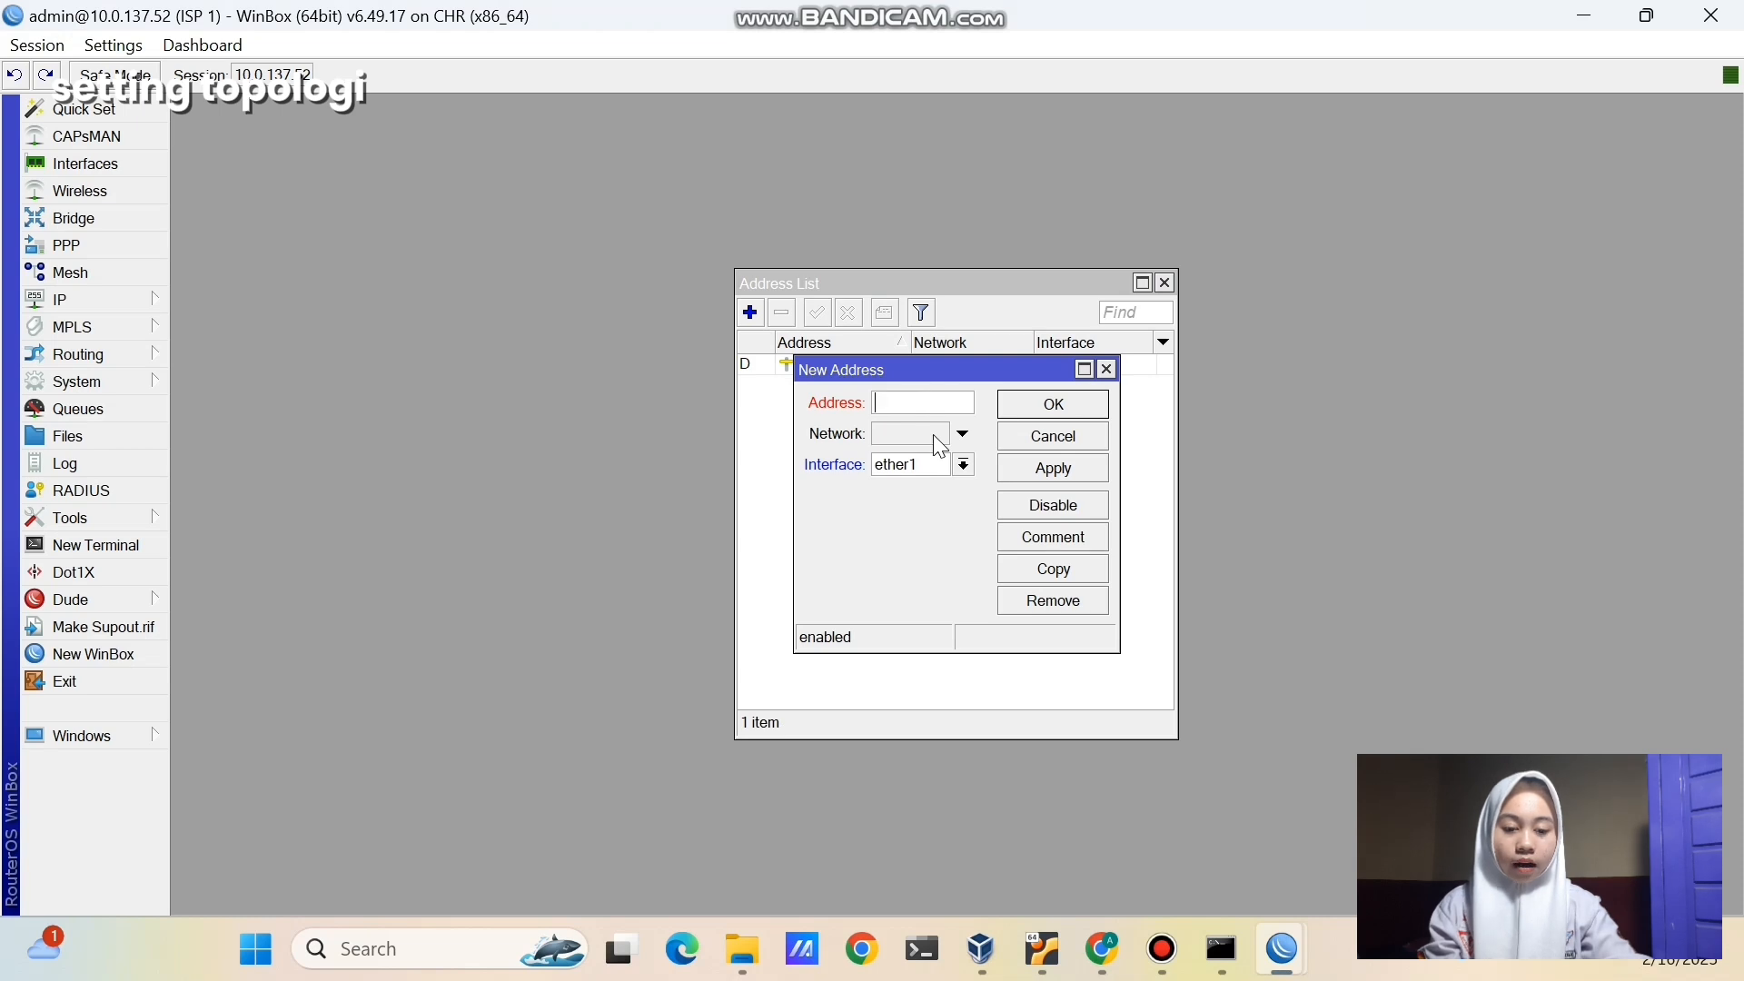
pyautogui.write('.1.1')
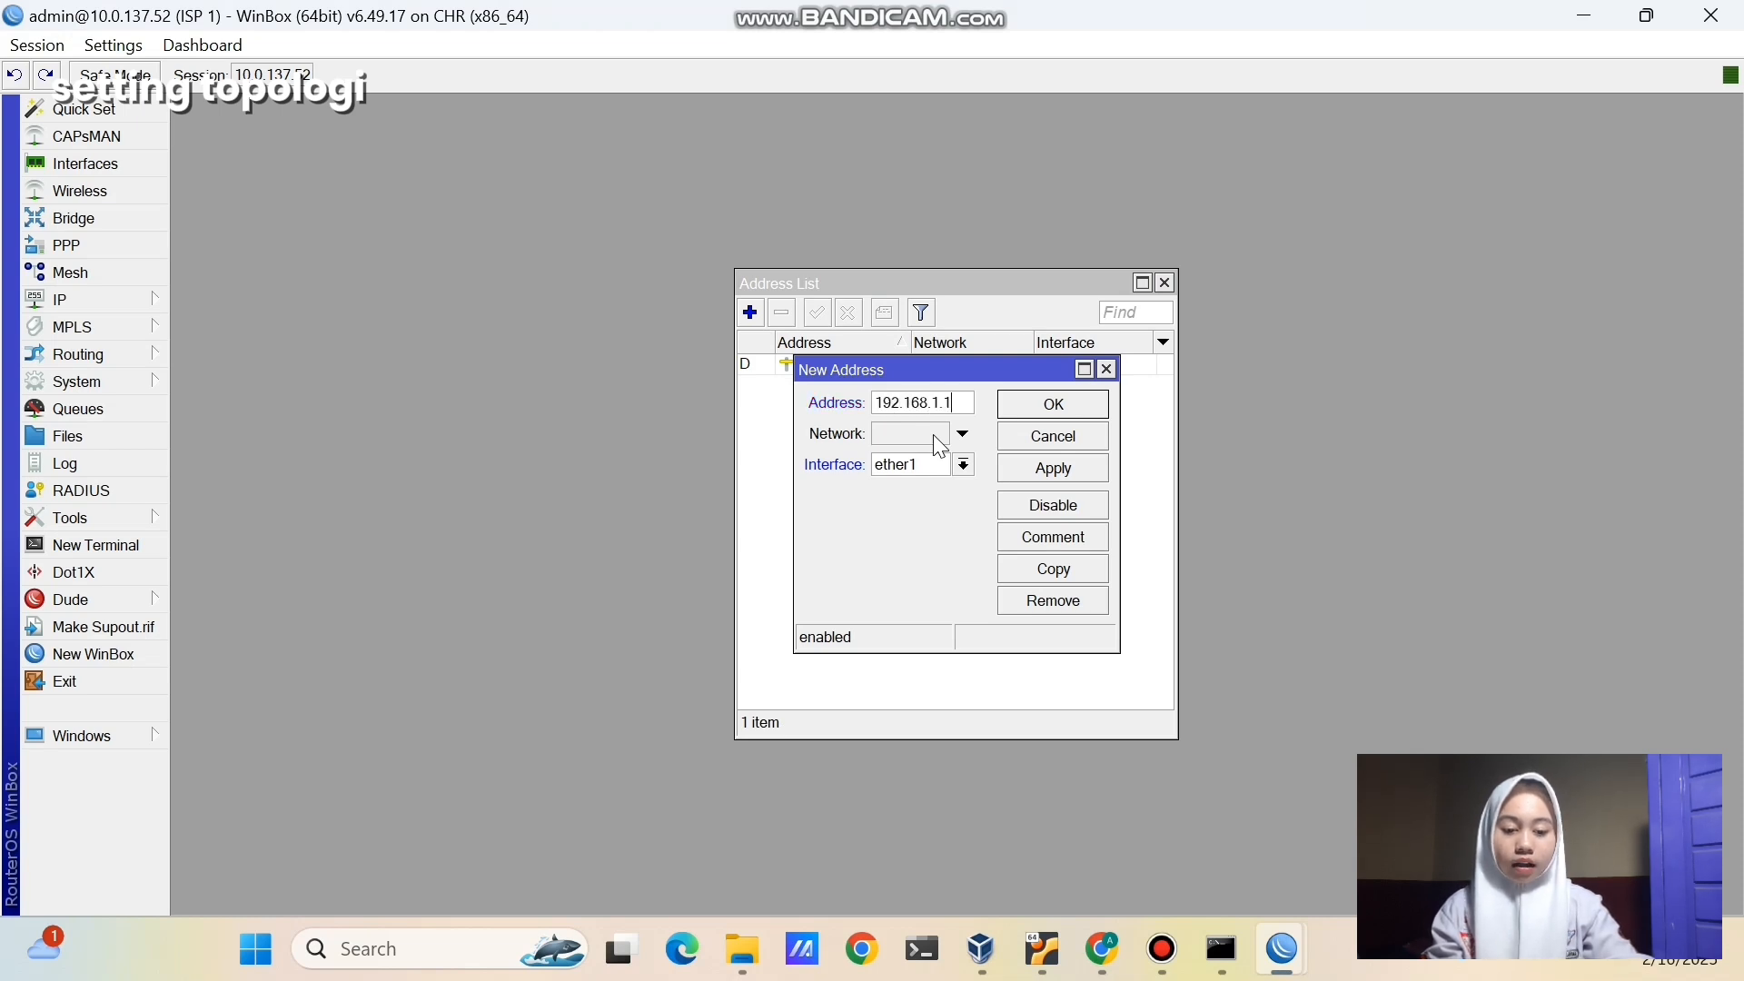
pyautogui.write('/24')
pyautogui.click(934, 462)
pyautogui.click(931, 497)
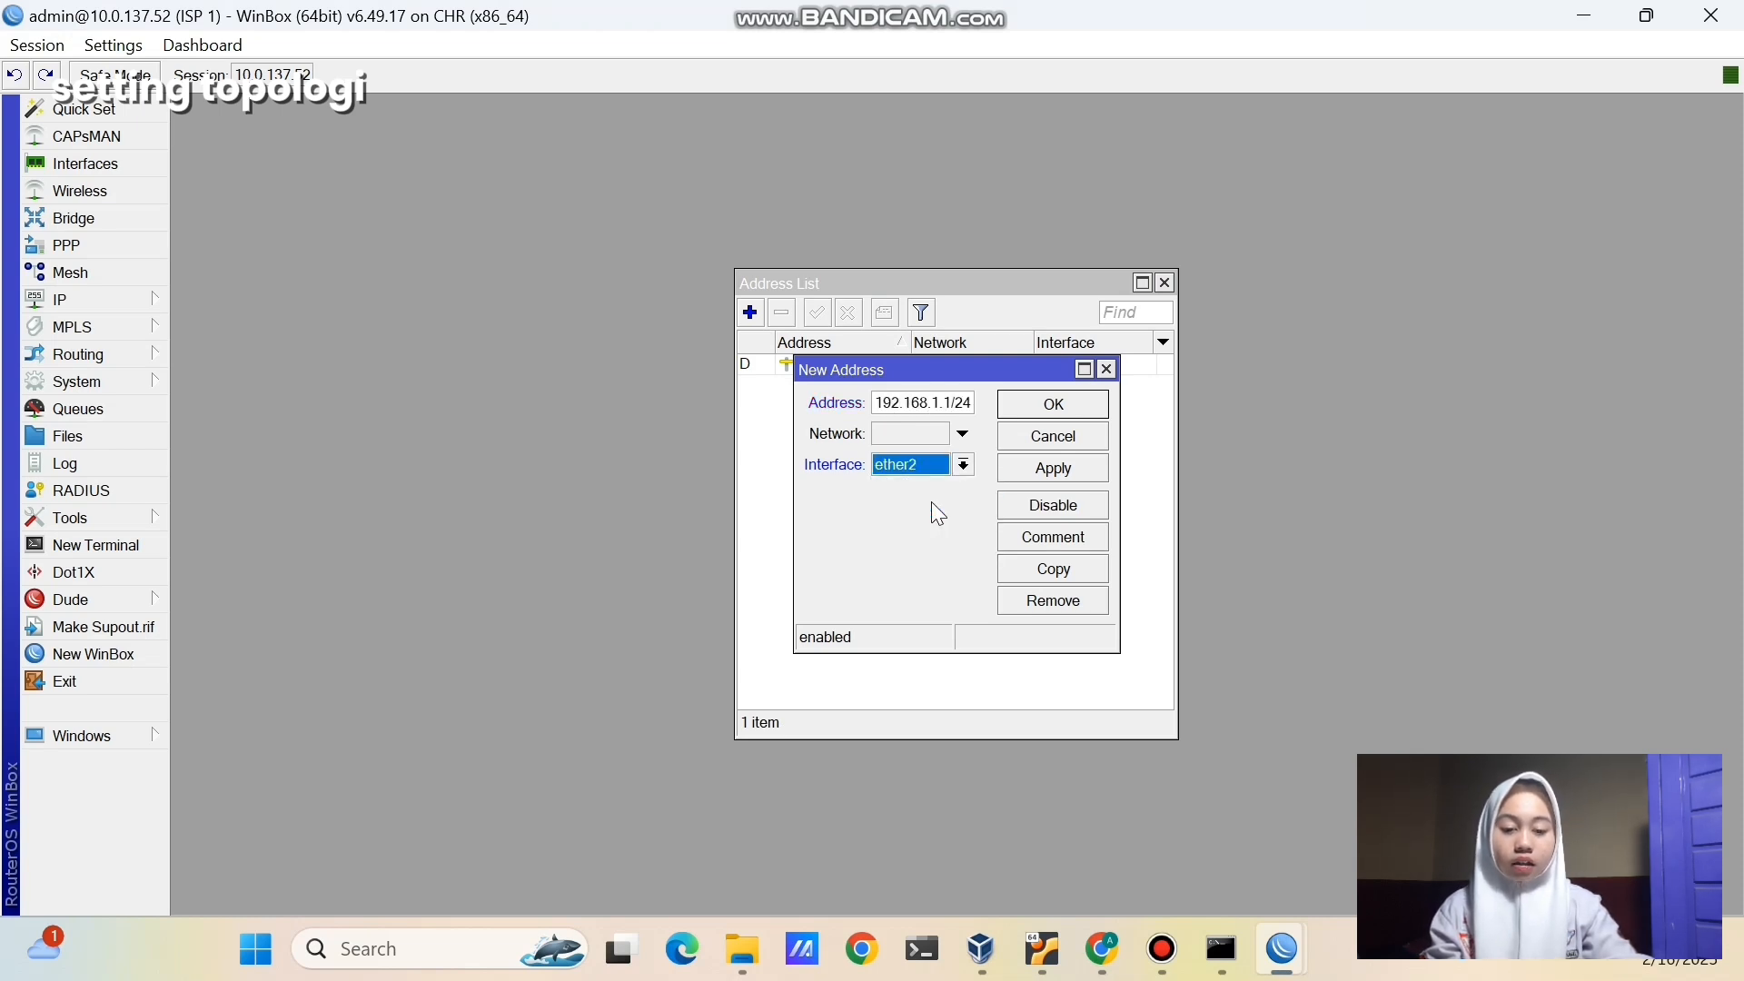
pyautogui.click(1052, 469)
pyautogui.click(1076, 407)
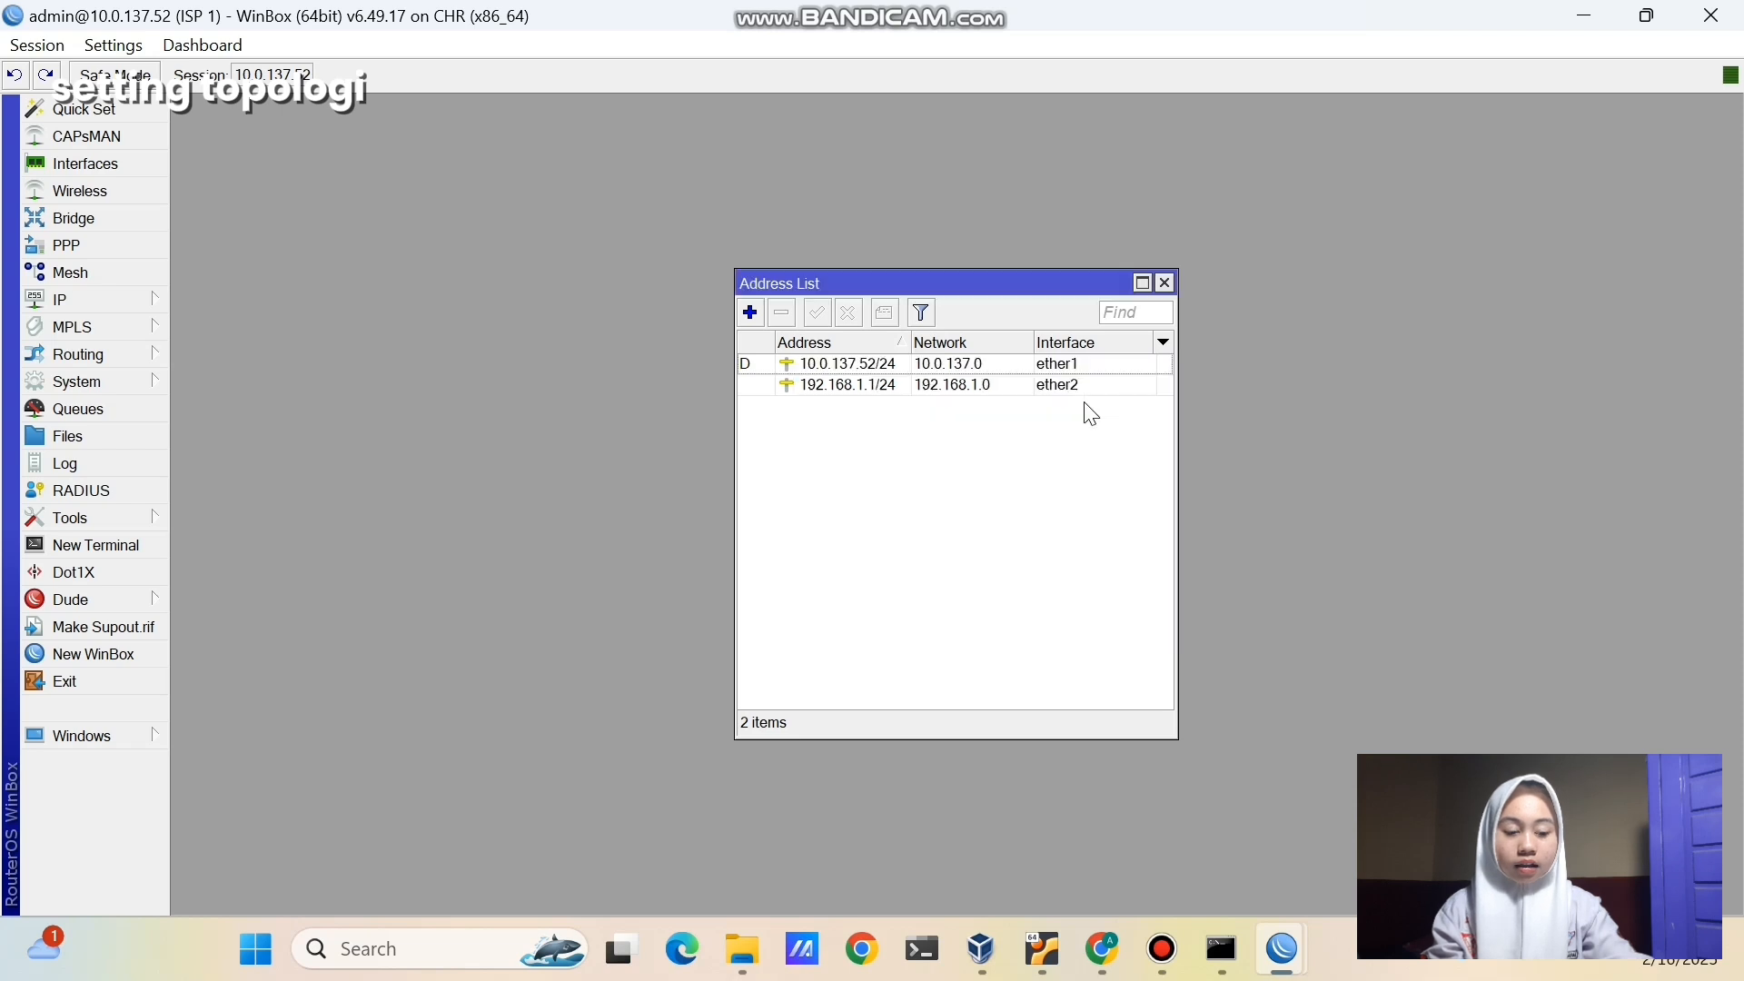
# - On the ISP 2 router, add IP address 172.16.1.1/24 on ether2
pyautogui.moveTo(1284, 960)
pyautogui.click(1431, 720)
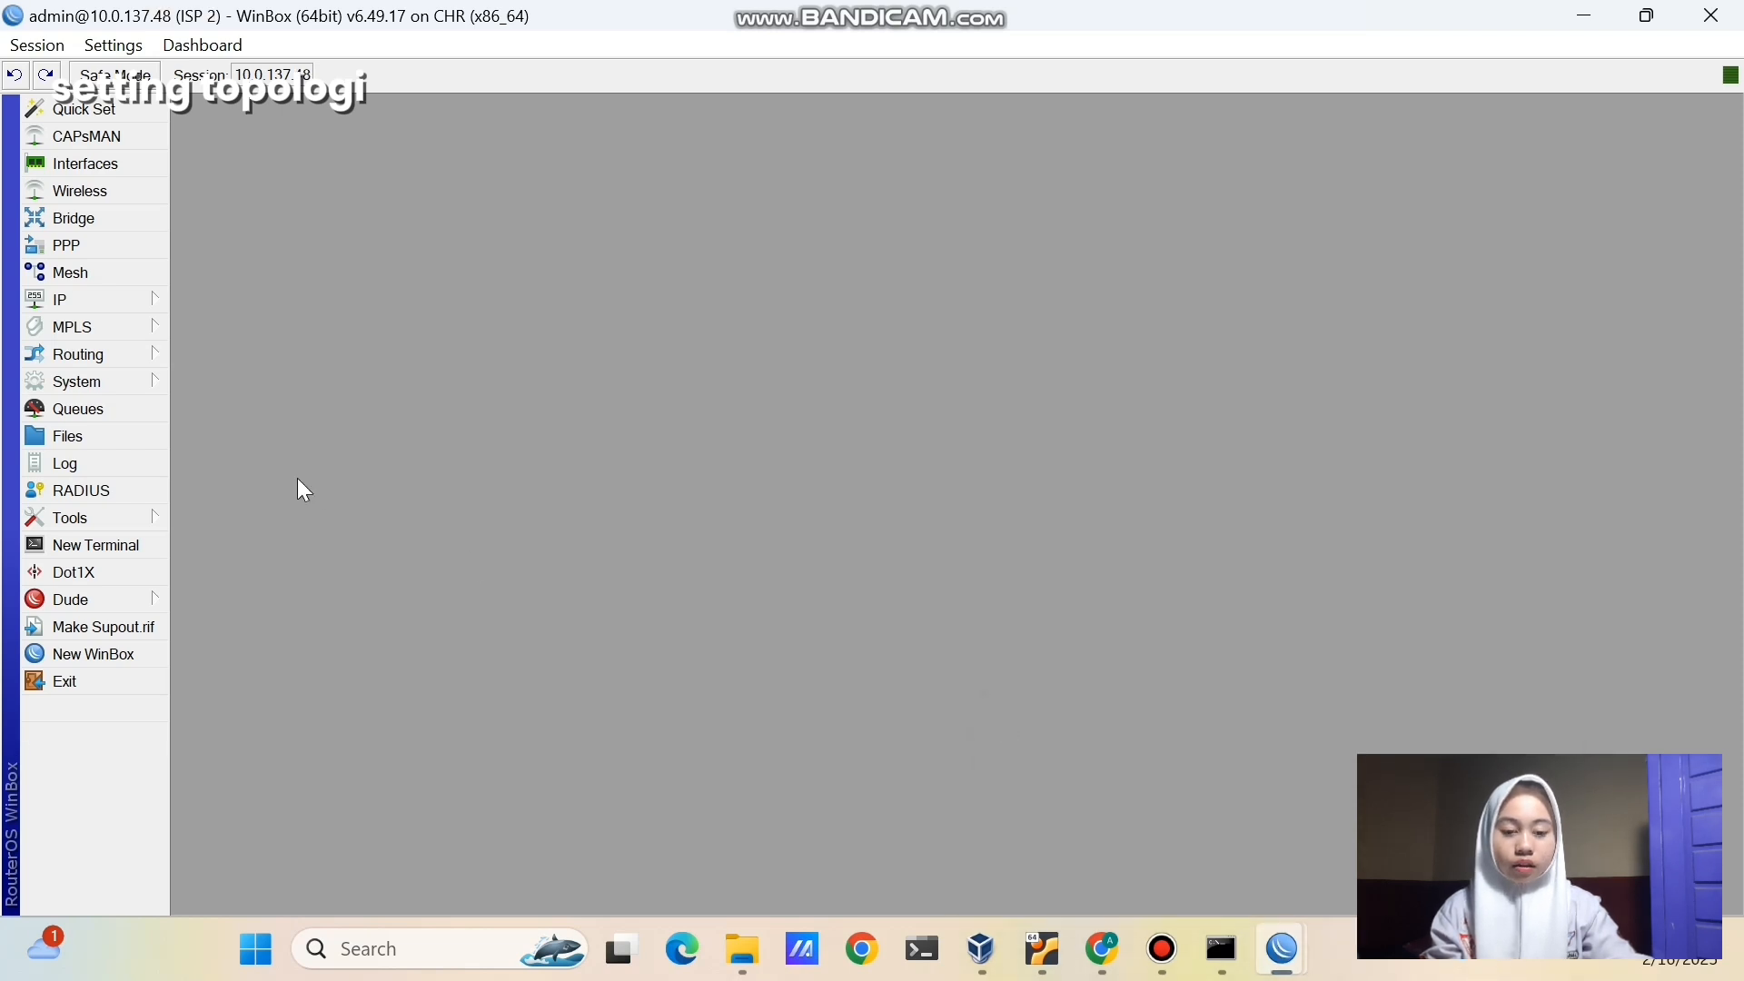
pyautogui.click(127, 303)
pyautogui.click(196, 275)
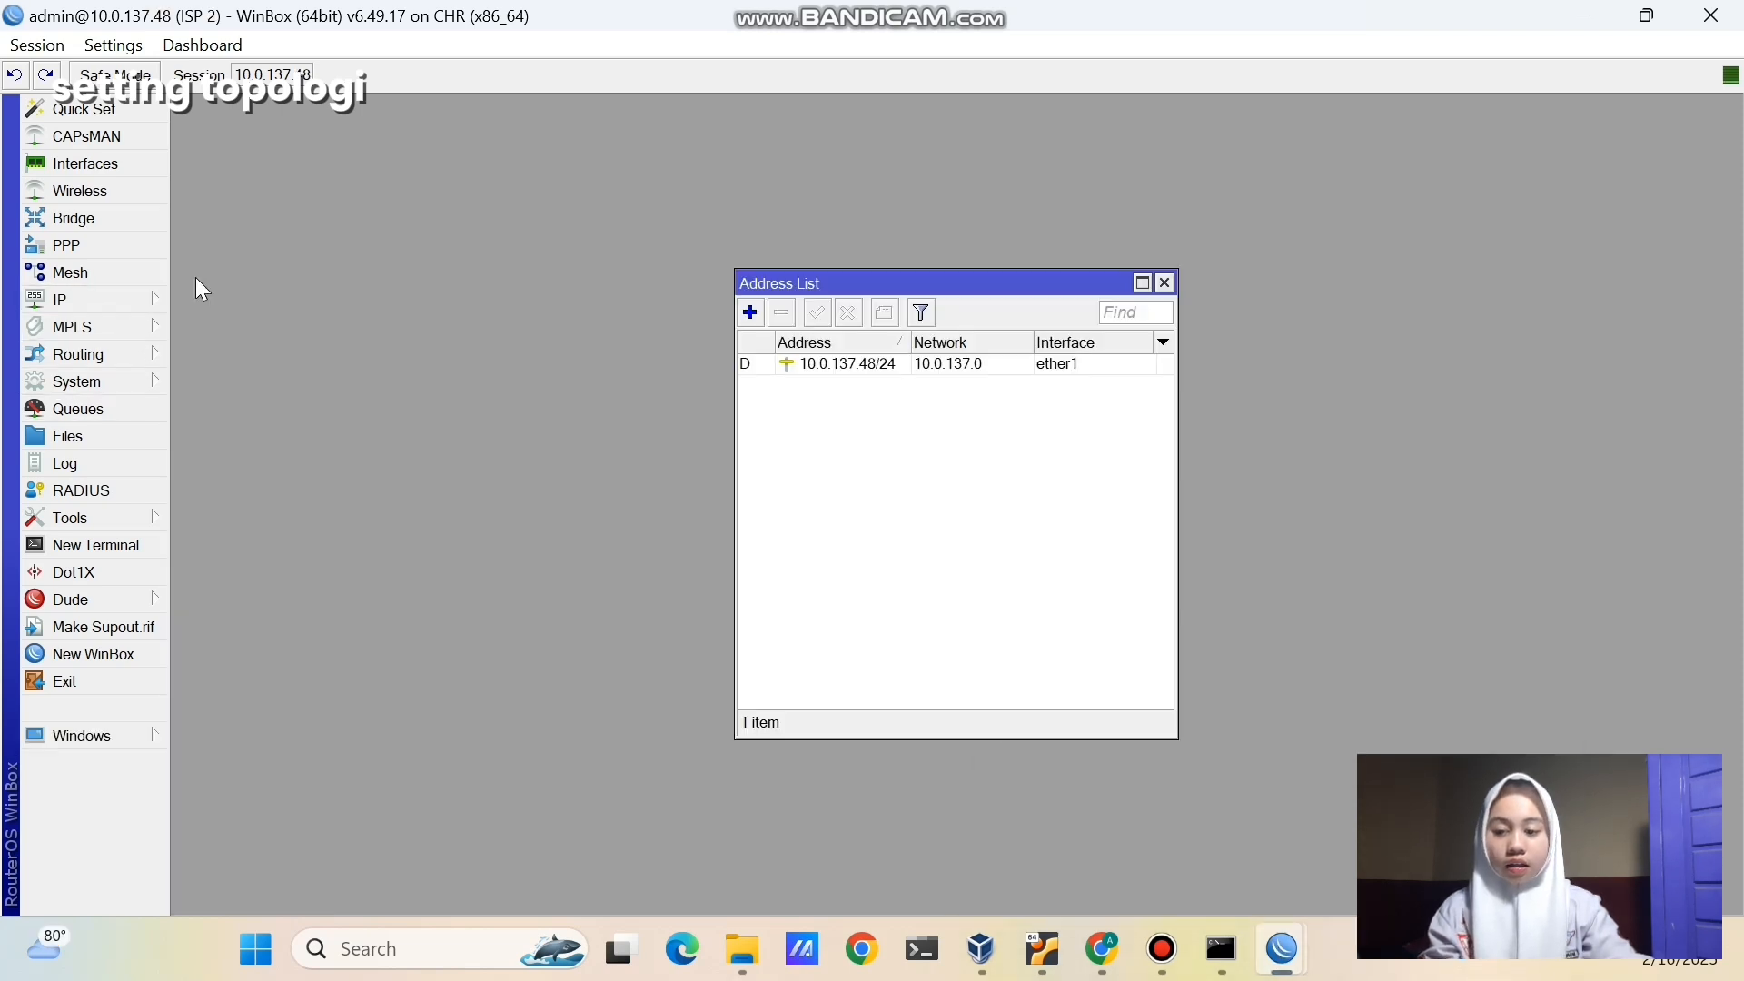
pyautogui.click(751, 312)
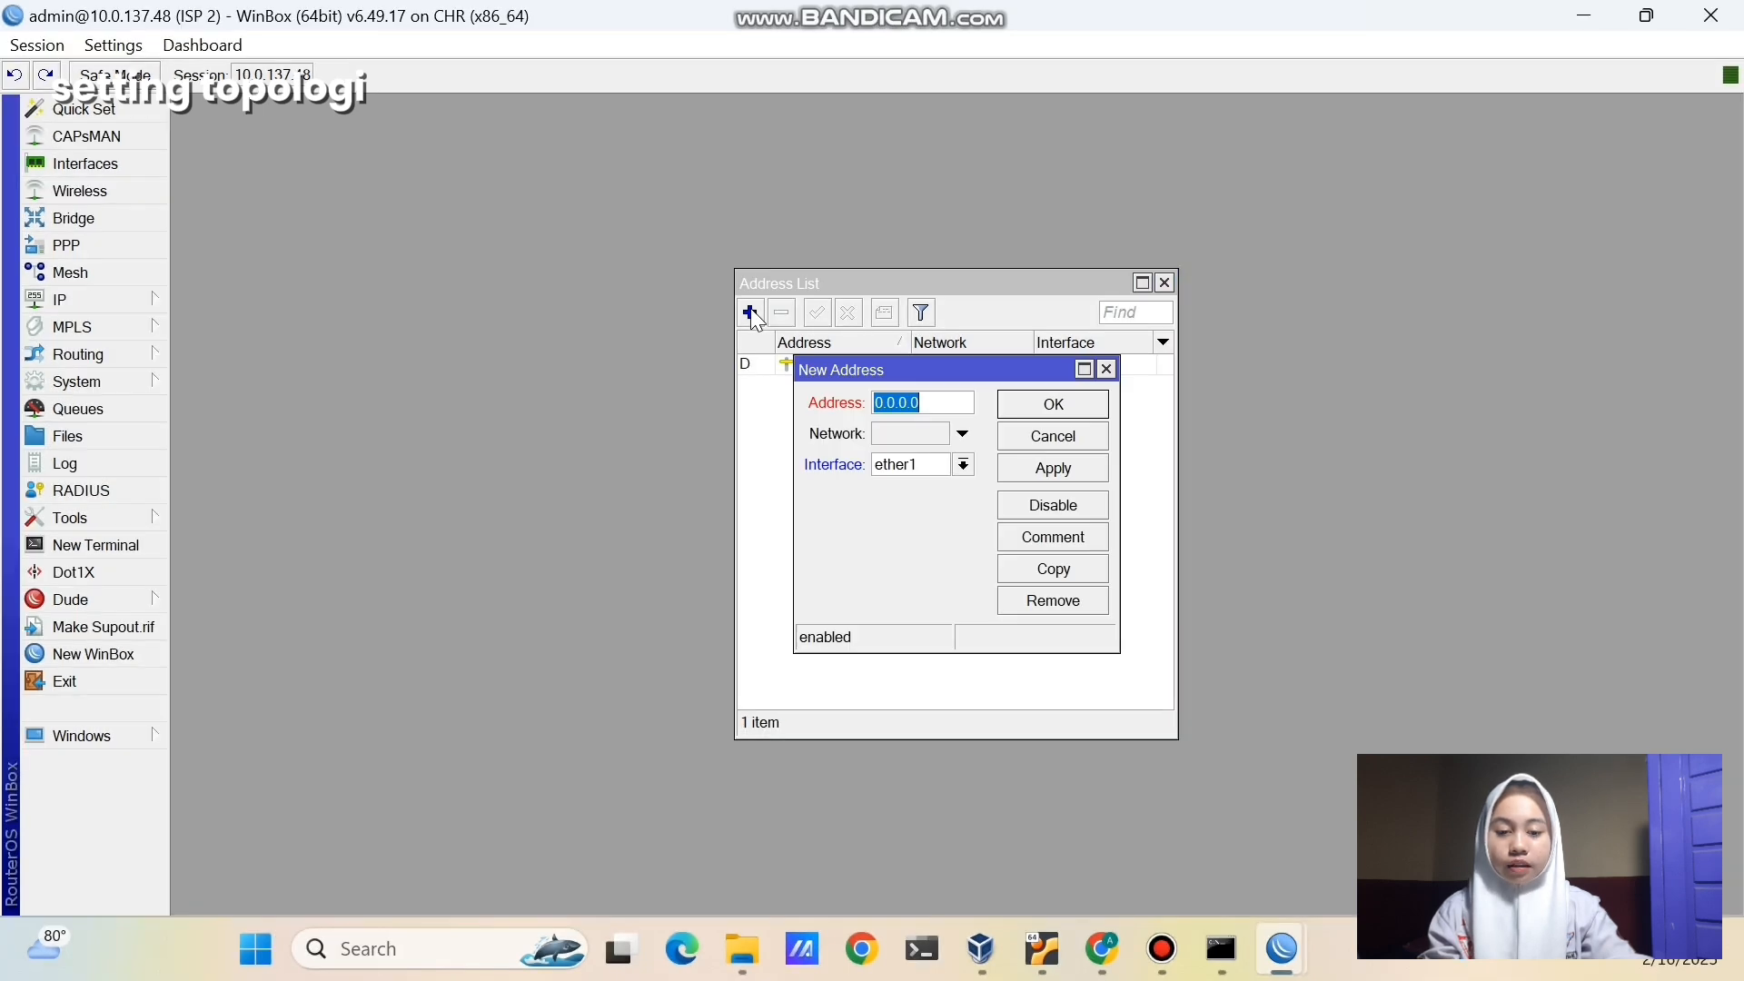
pyautogui.write('172.16.1.1/24')
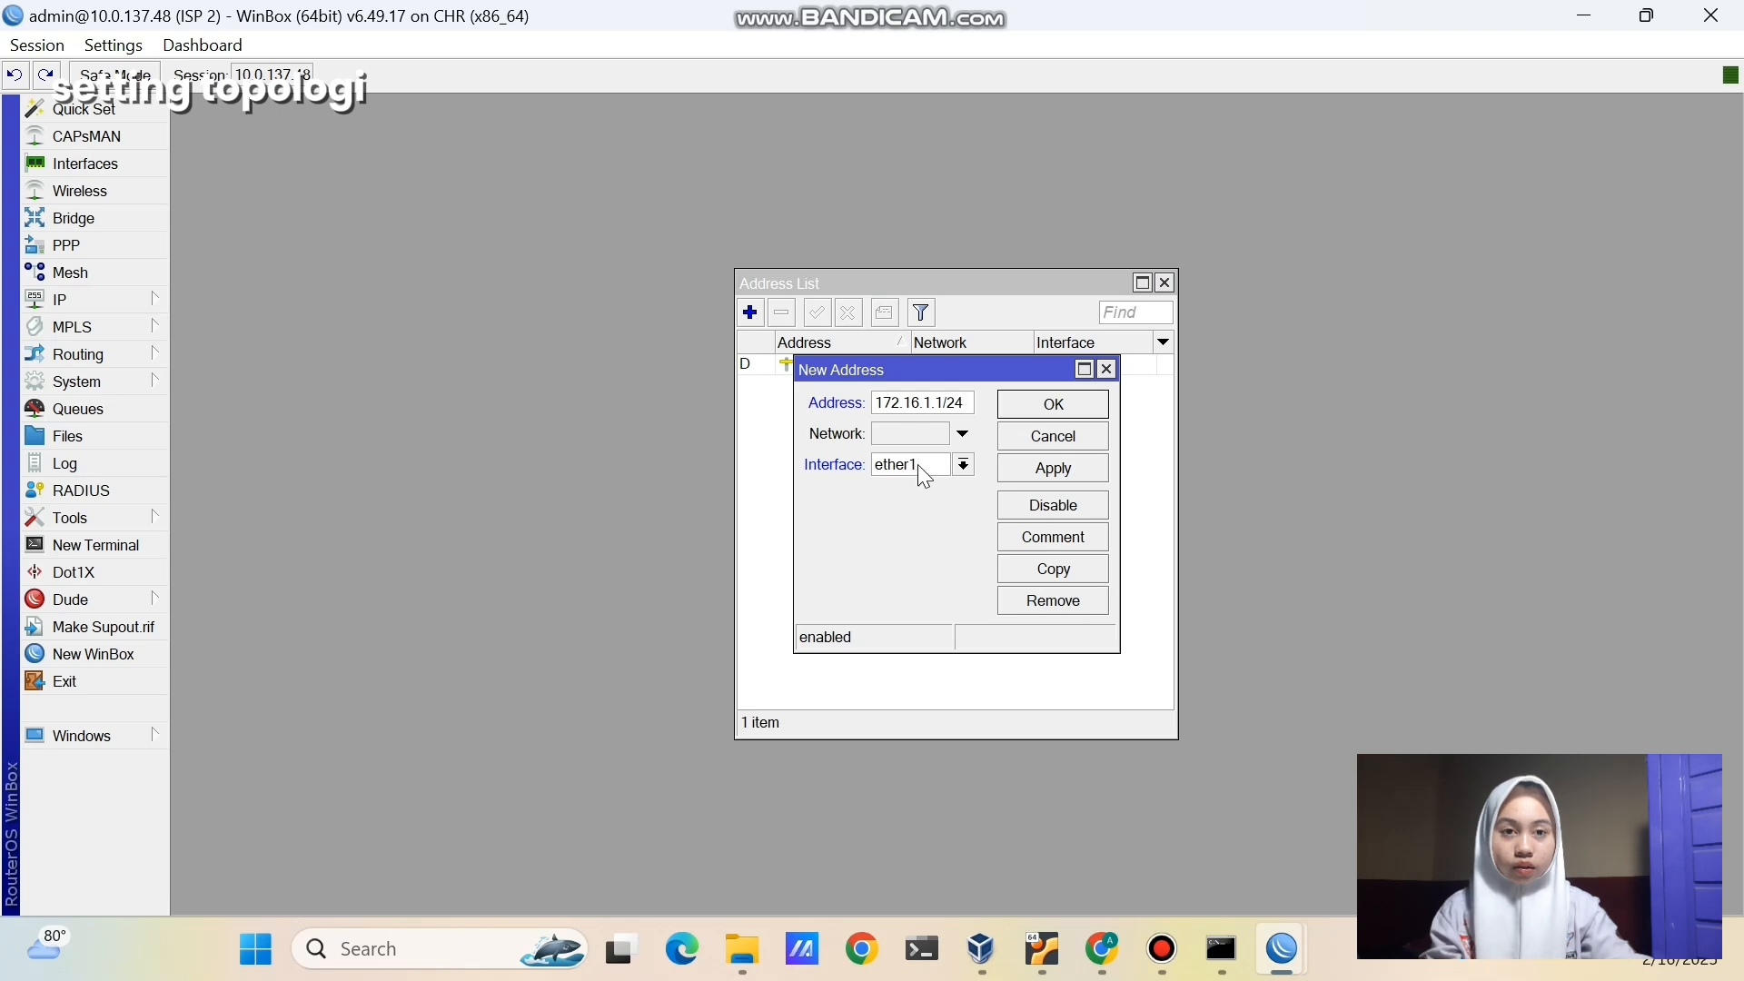
pyautogui.click(919, 466)
pyautogui.click(935, 503)
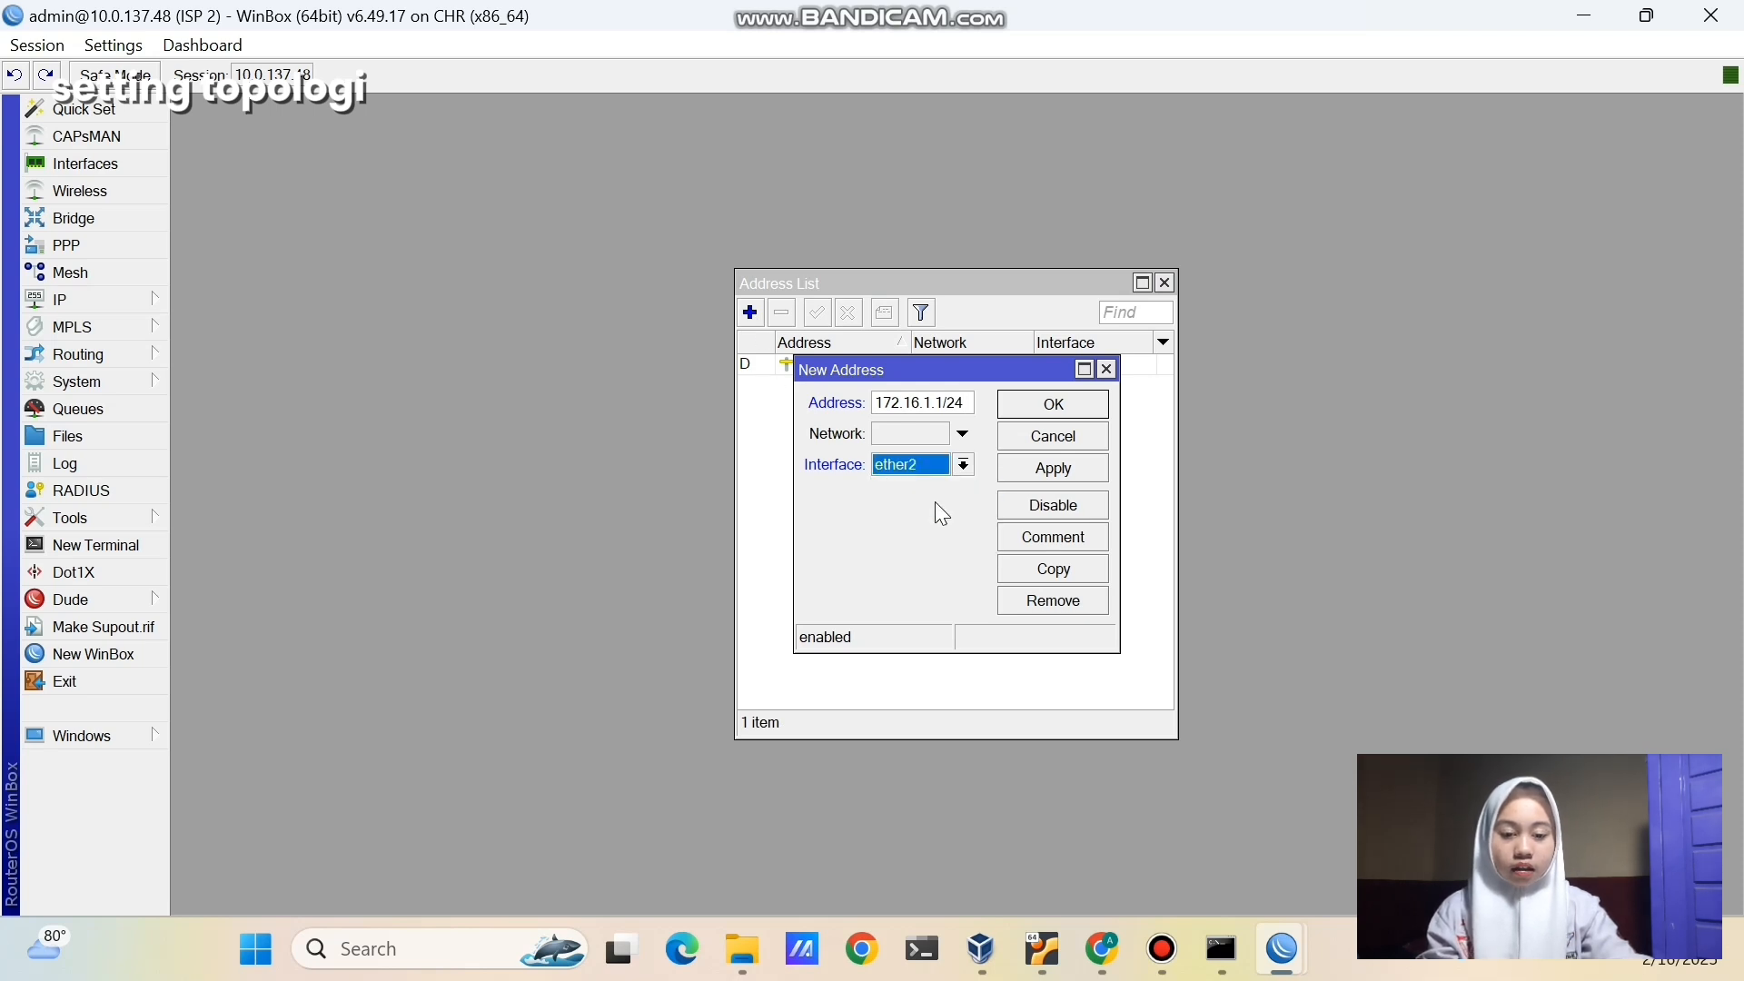
pyautogui.click(1024, 476)
pyautogui.click(1090, 403)
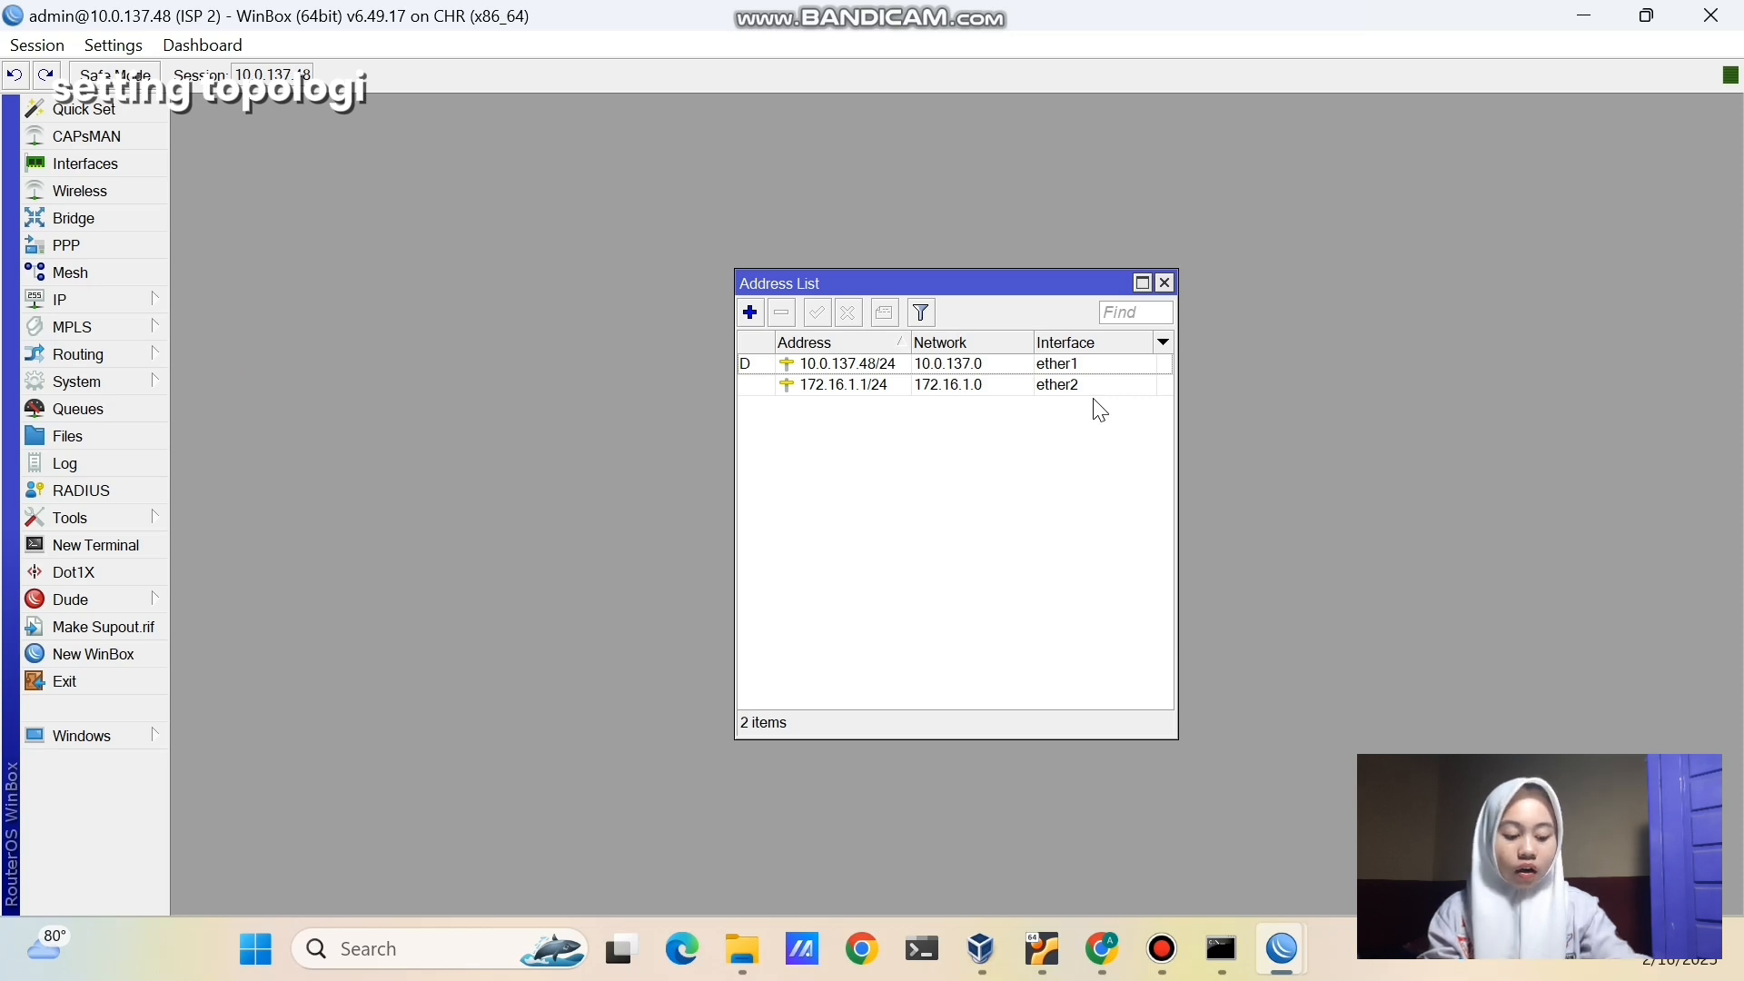
# - Run 'ip neighbor print' on r-customer, showing ISP 1 at 192.168.1.1 and ISP 2 at 172.16.1.1
pyautogui.click(1104, 945)
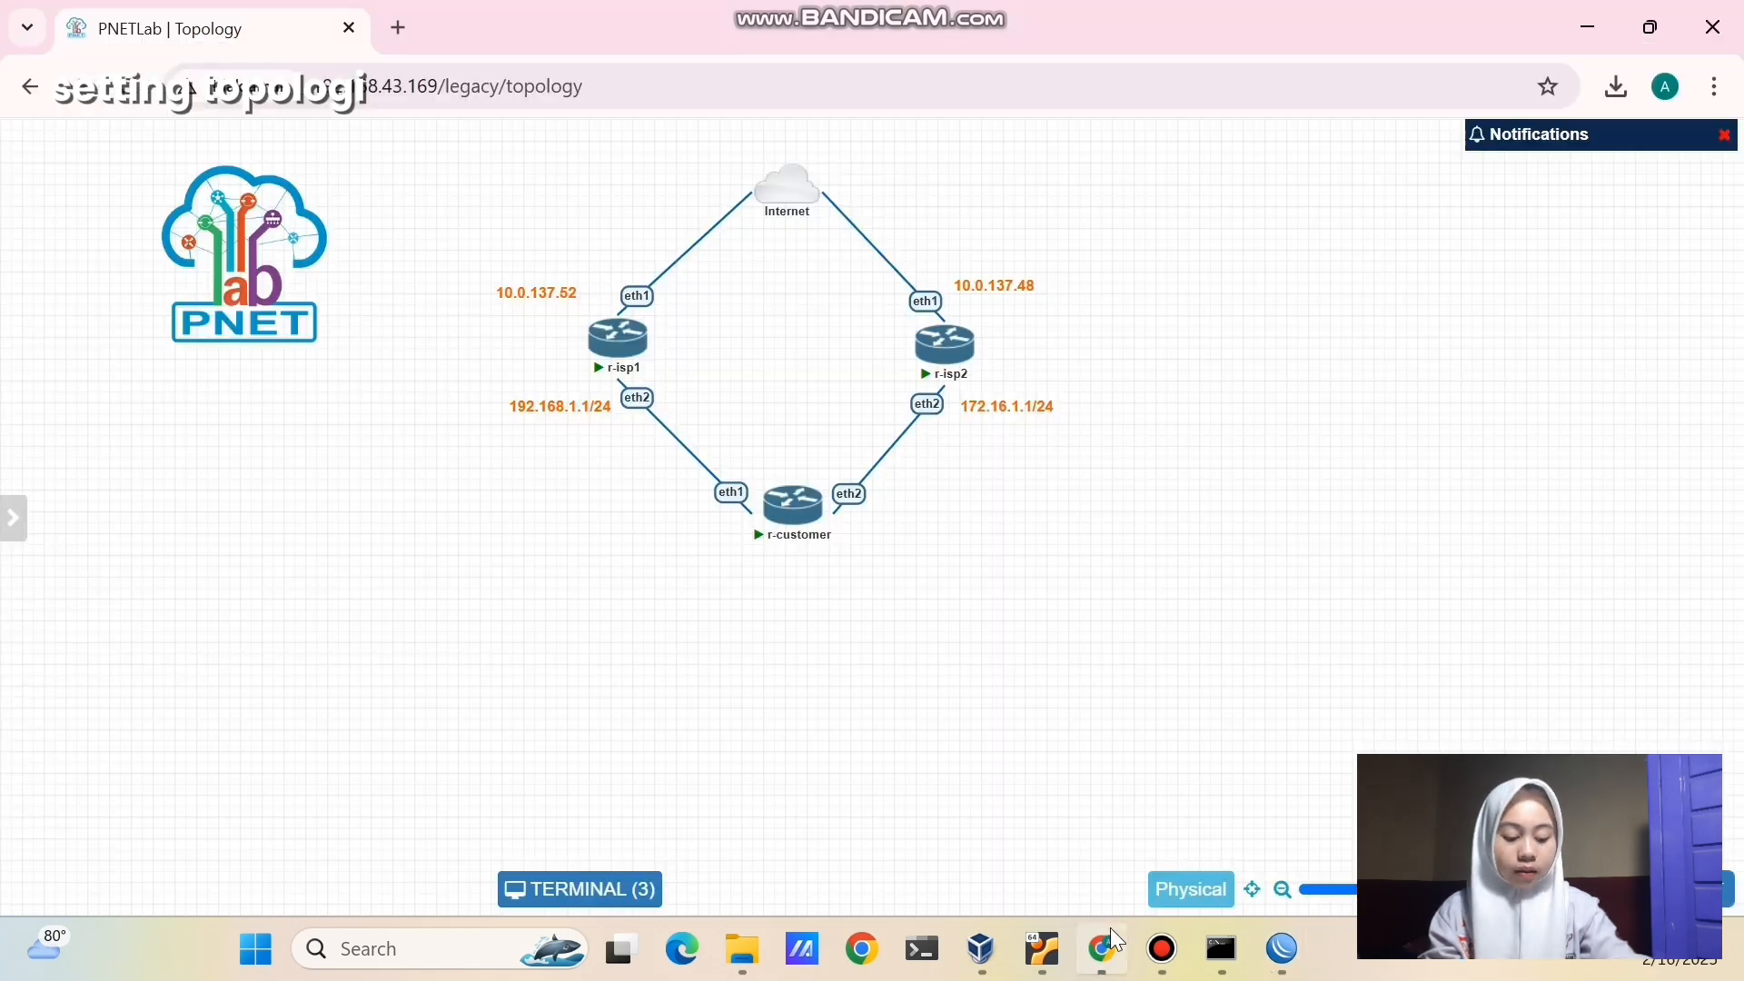
pyautogui.click(649, 881)
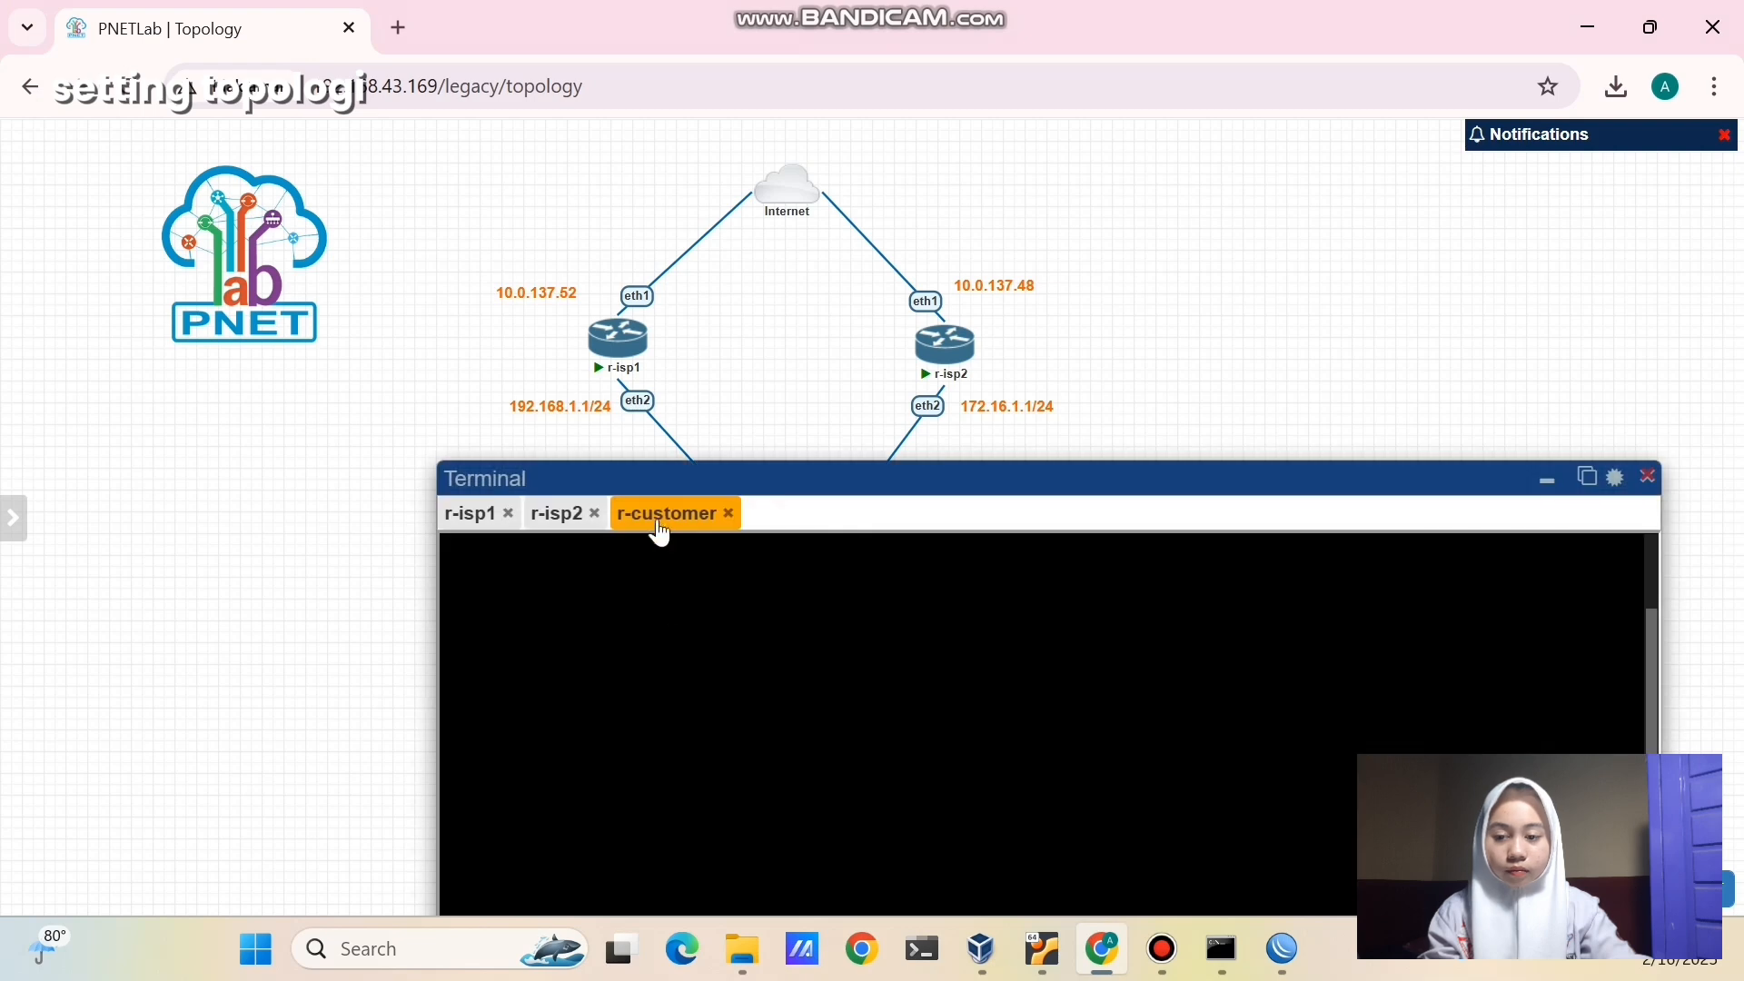
pyautogui.moveTo(618, 475); pyautogui.dragTo(339, 93)
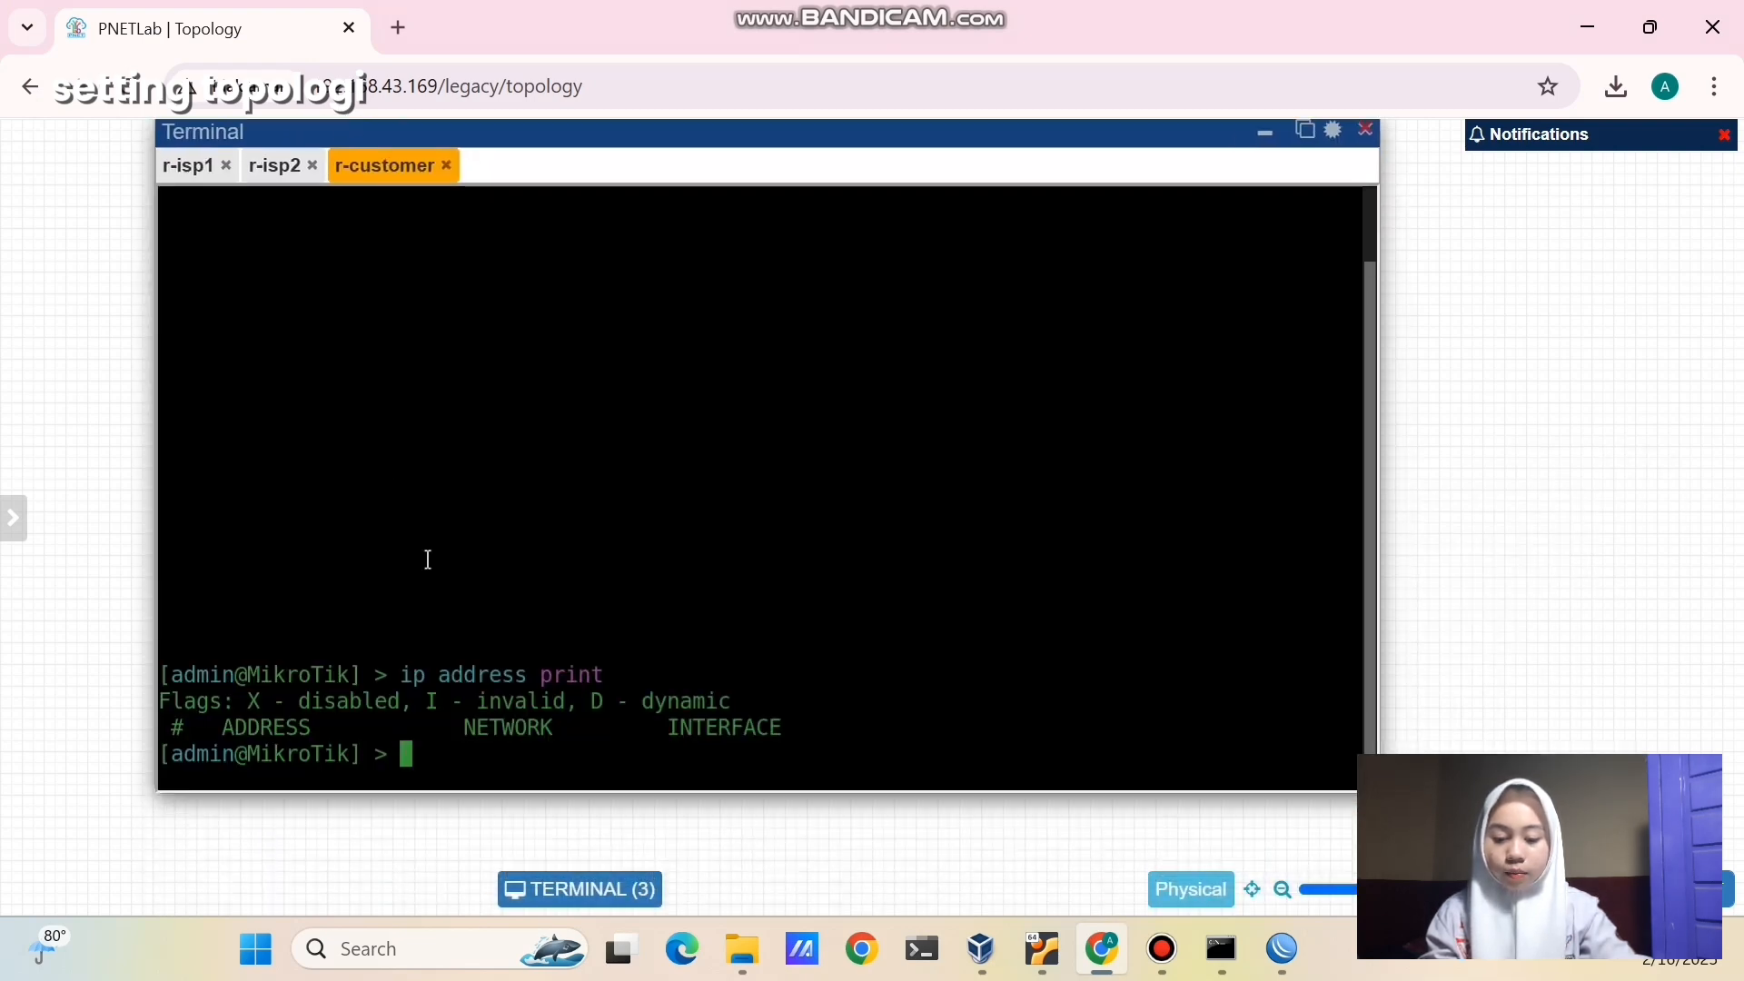
pyautogui.write('ip neigh')
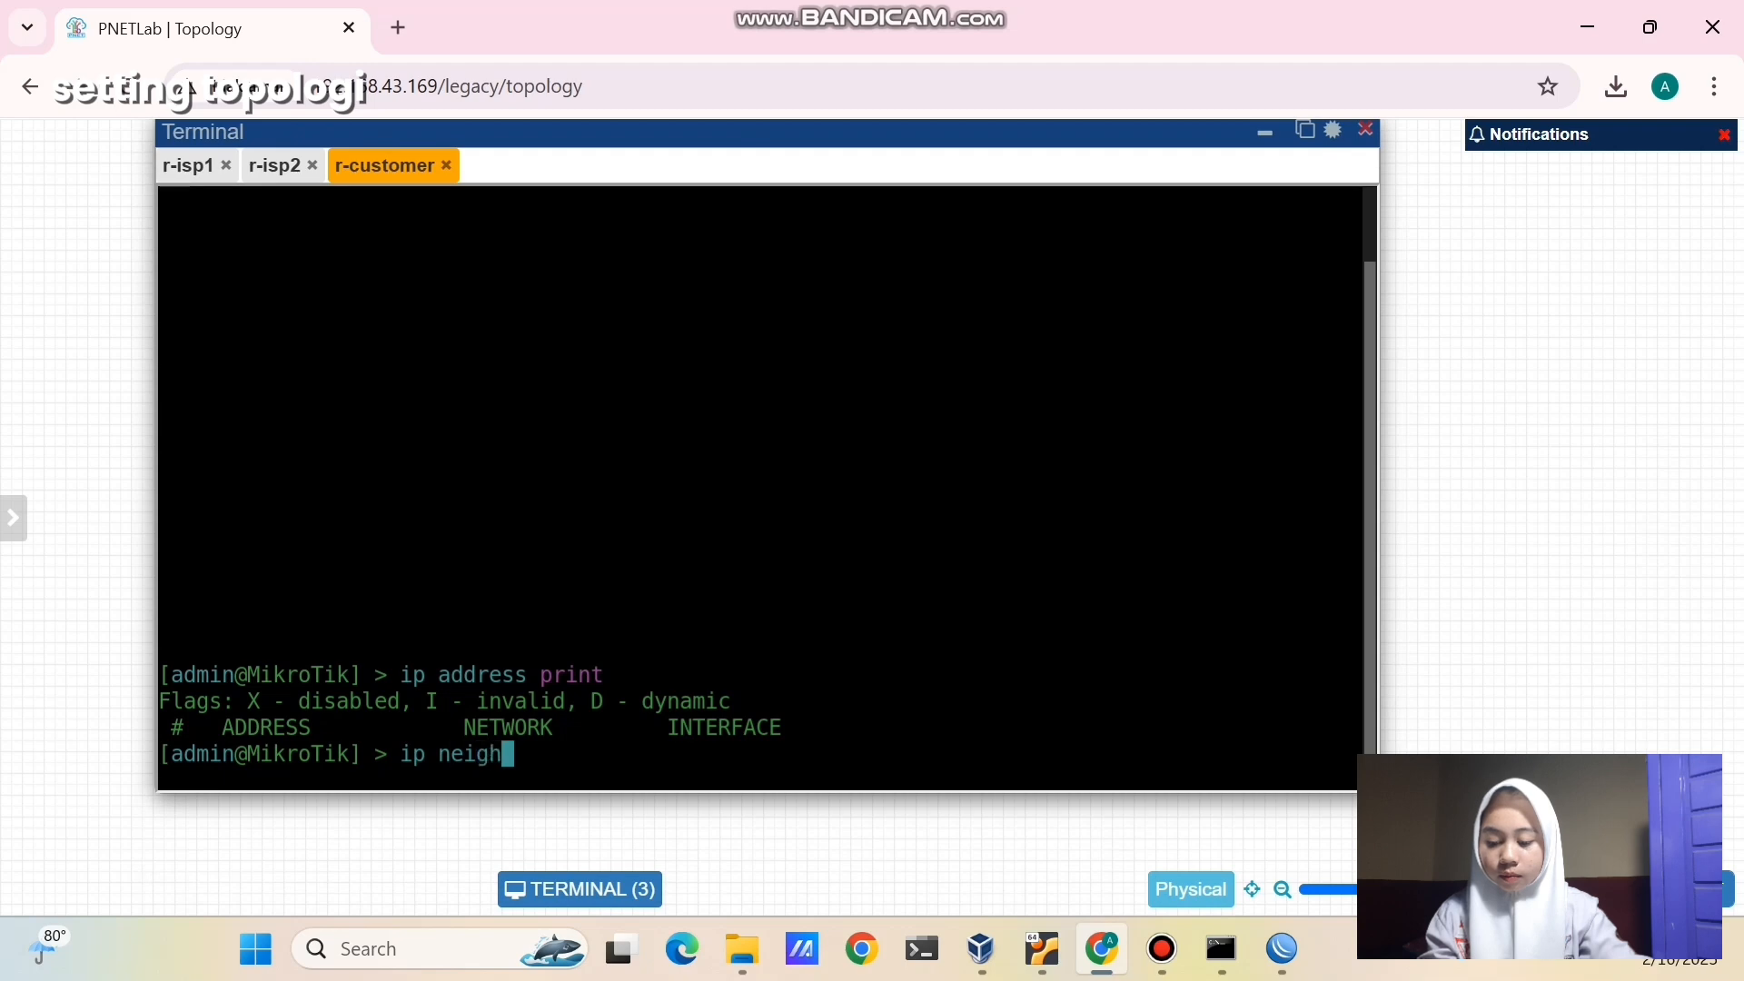
pyautogui.write('bor pri')
pyautogui.write('nt')
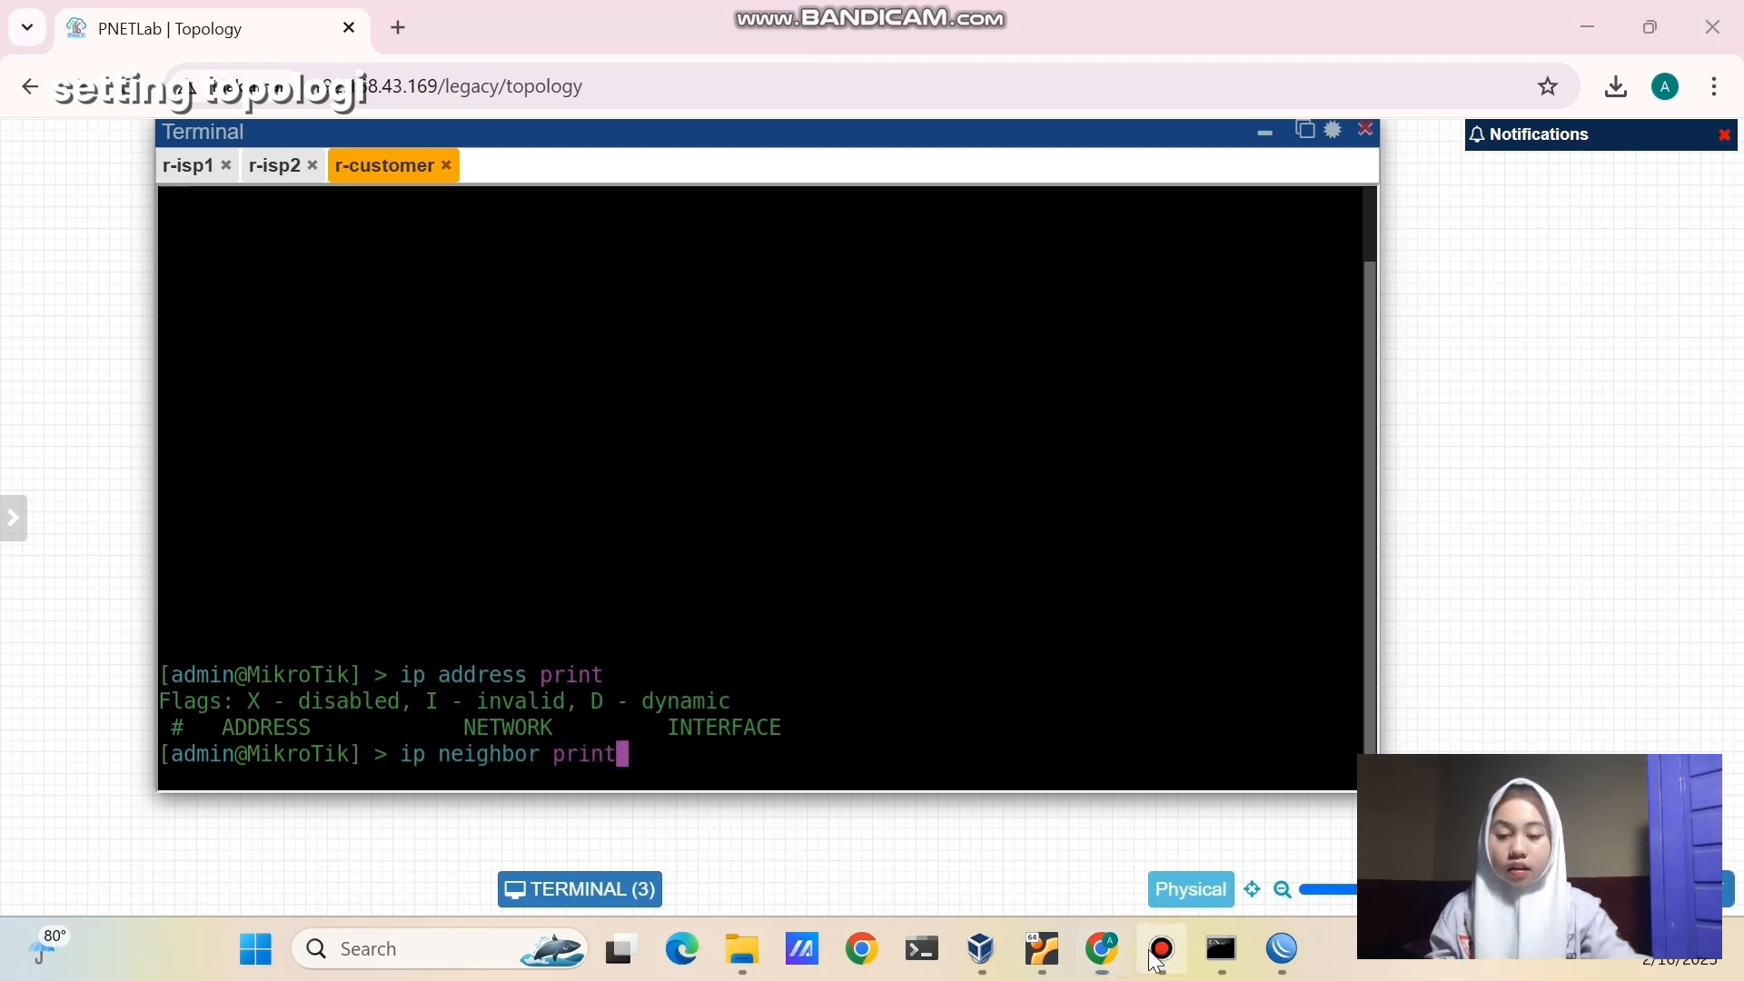
pyautogui.press('Return')
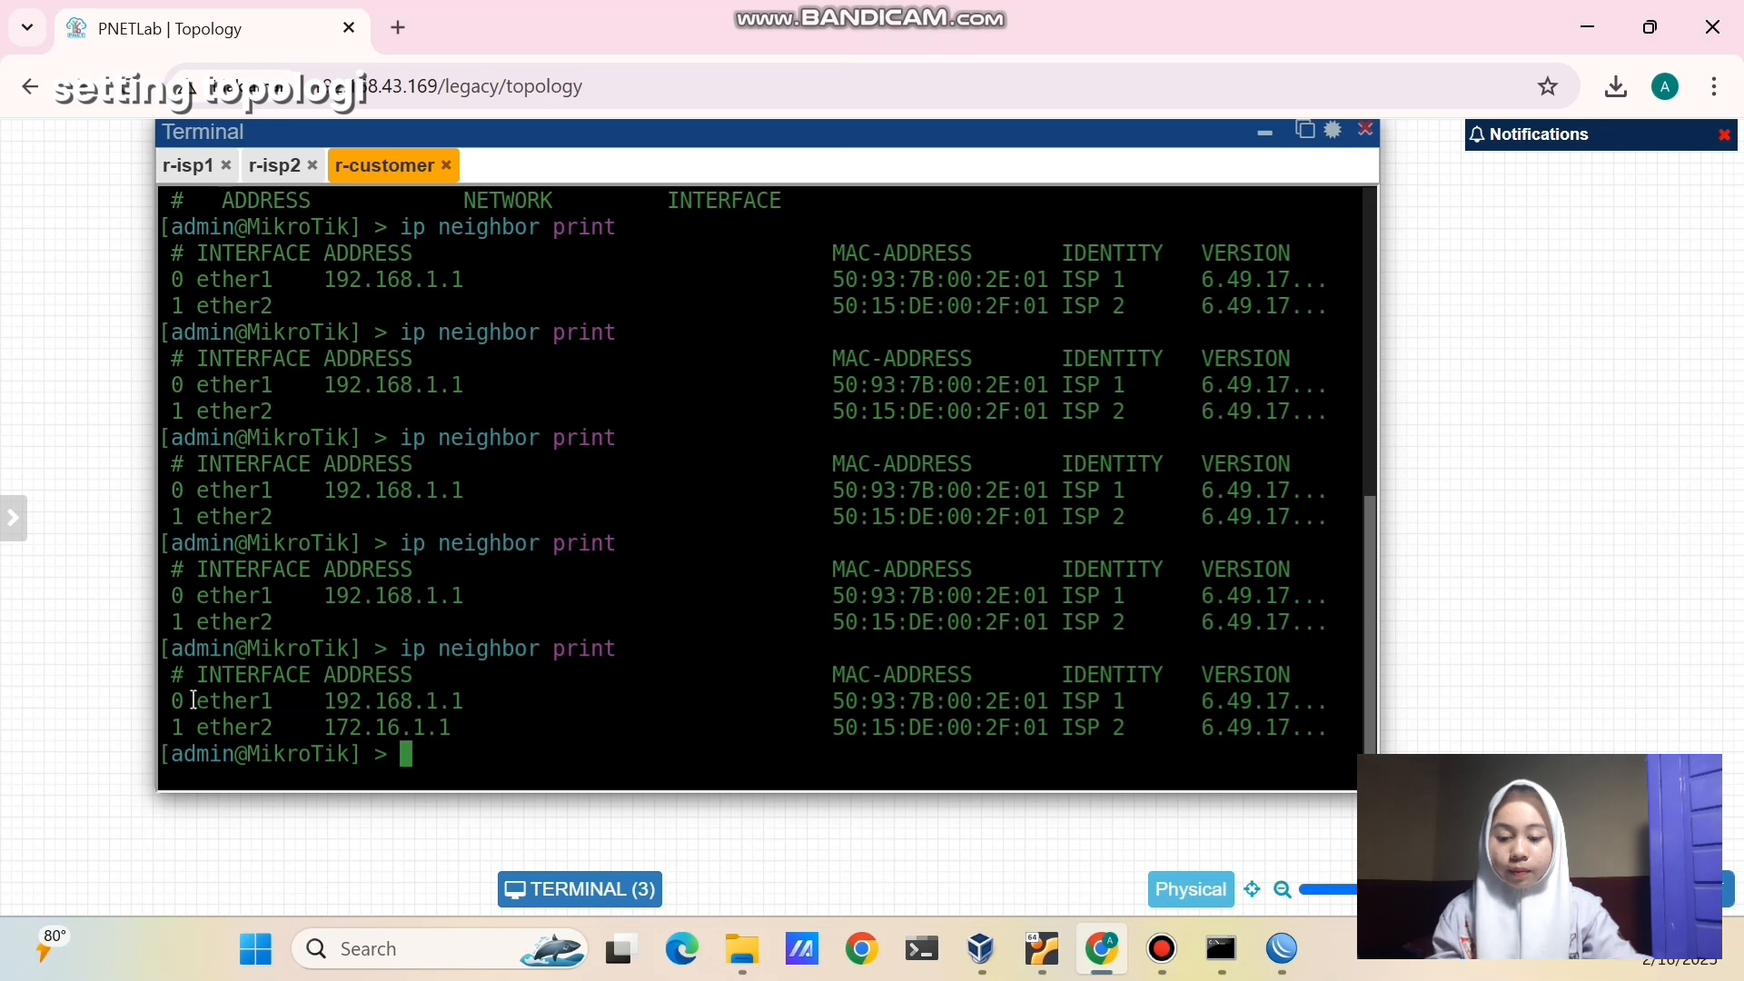
pyautogui.moveTo(186, 702); pyautogui.dragTo(484, 733)
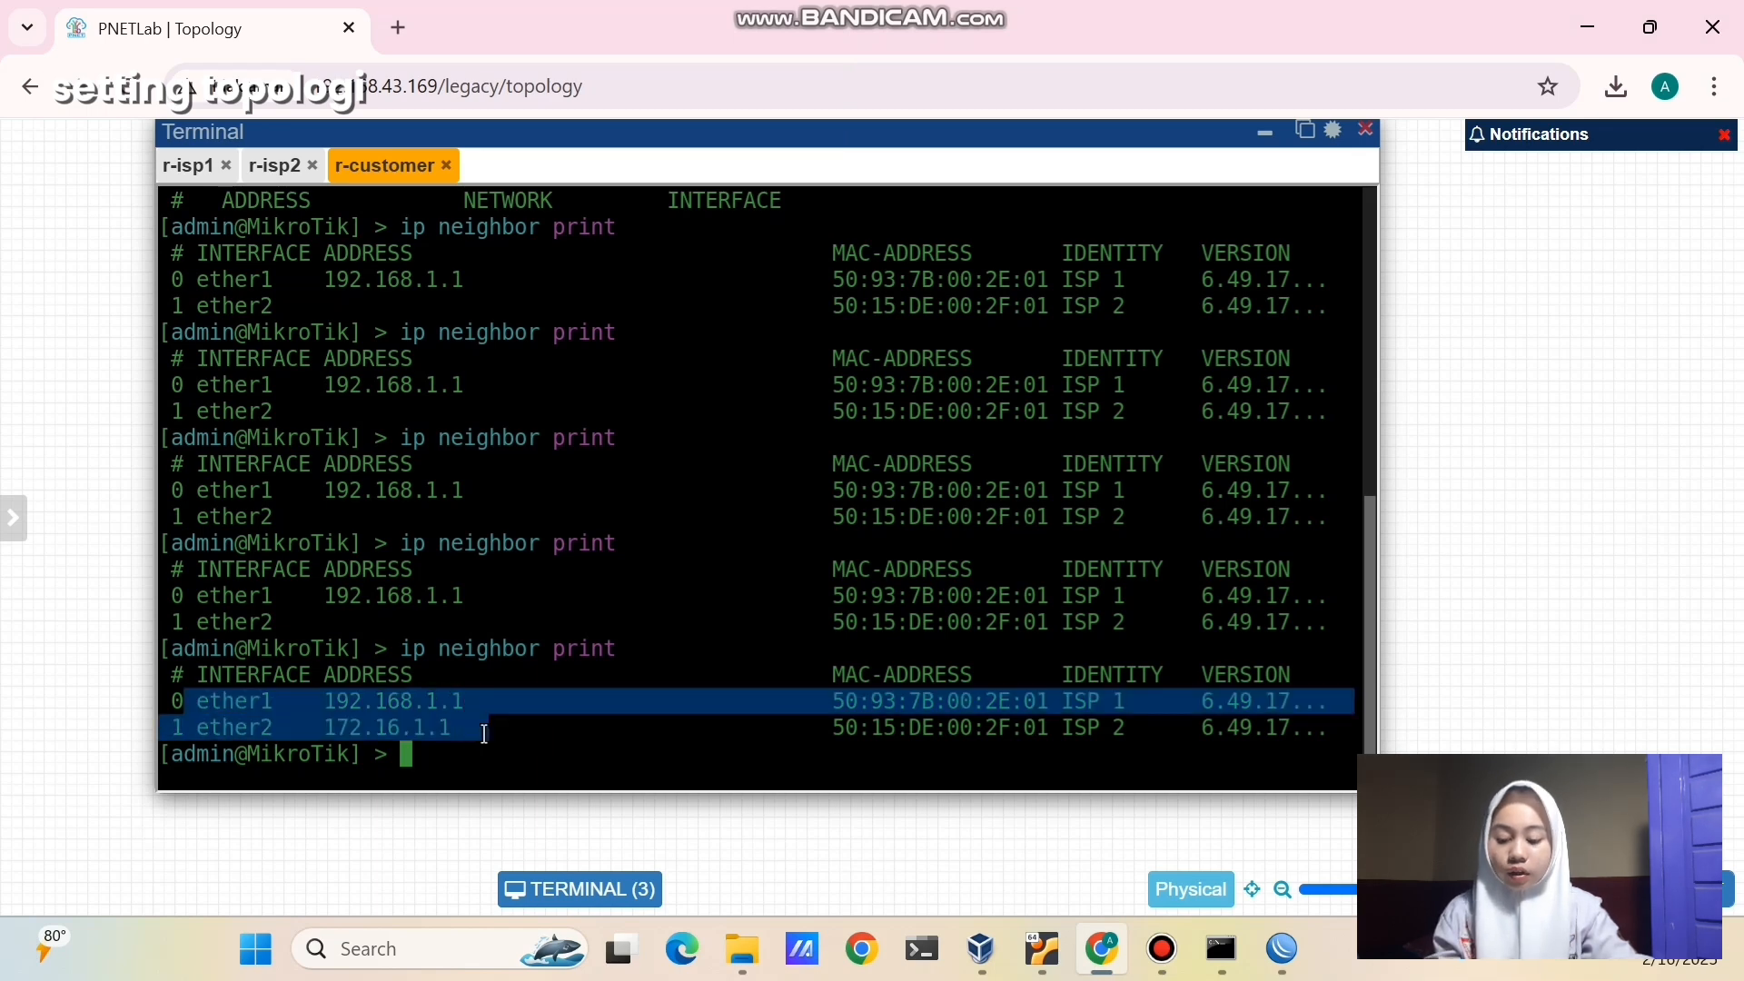
pyautogui.click(484, 733)
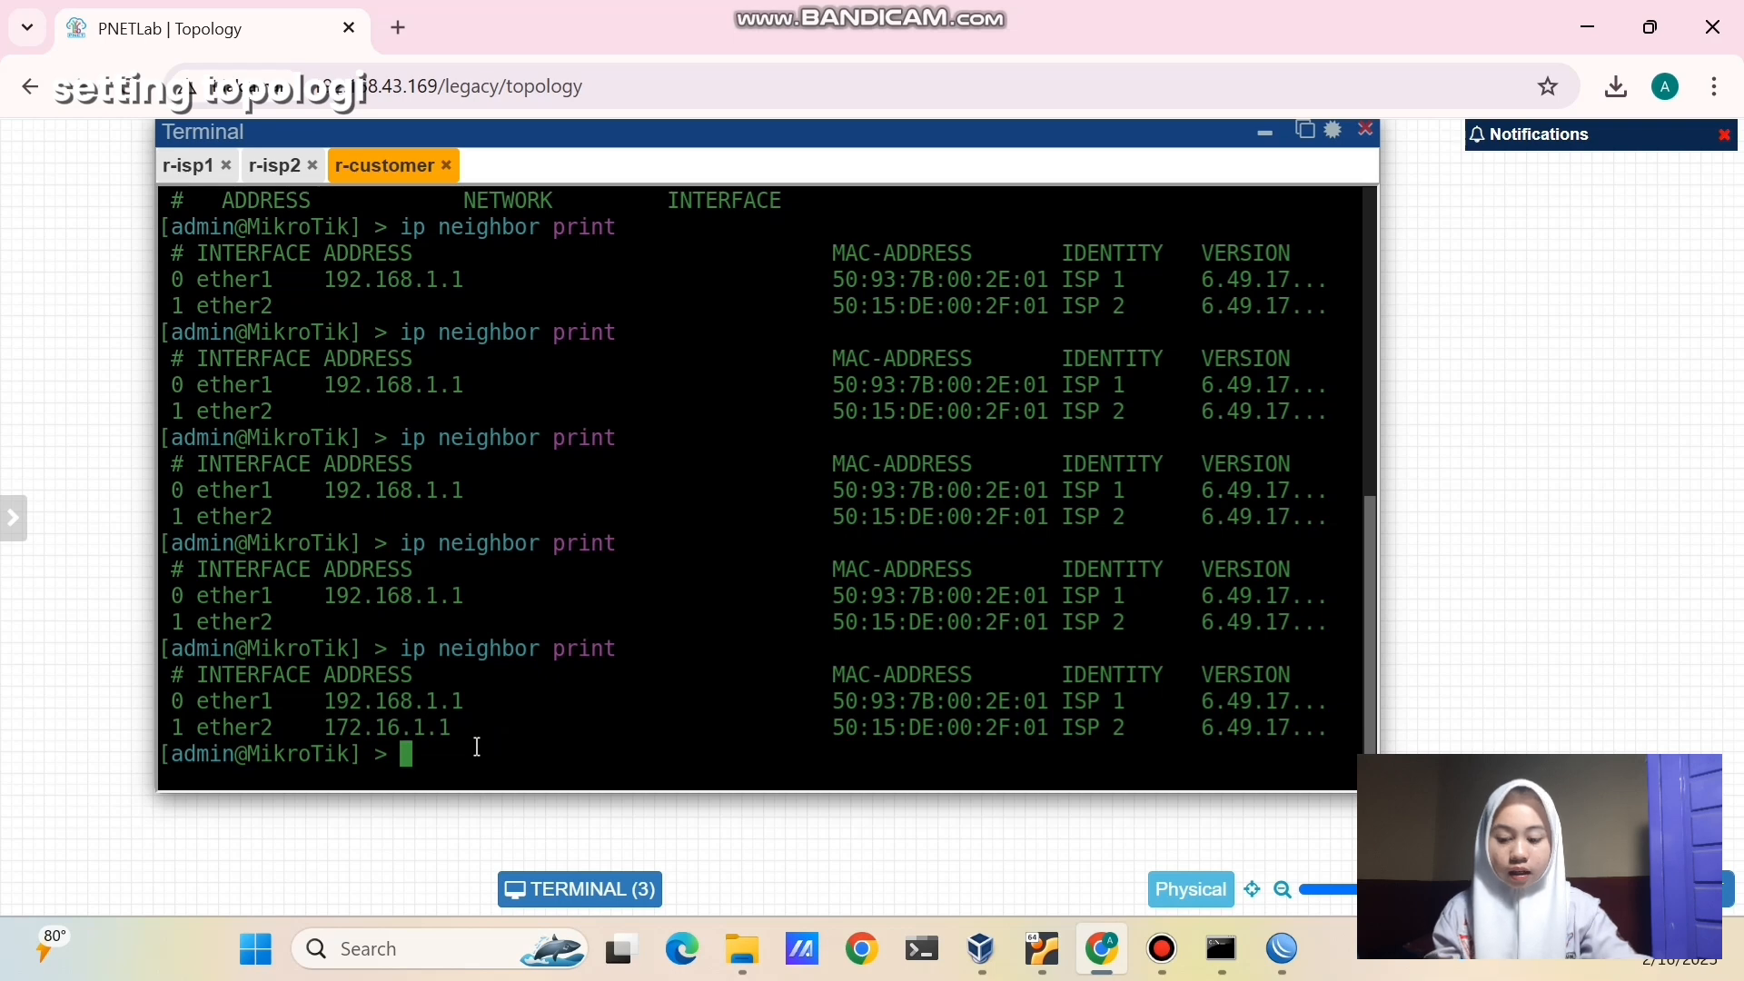
# - List r-customer's addresses, then add 192.168.1.2/24 on ether1
pyautogui.write('ip addre')
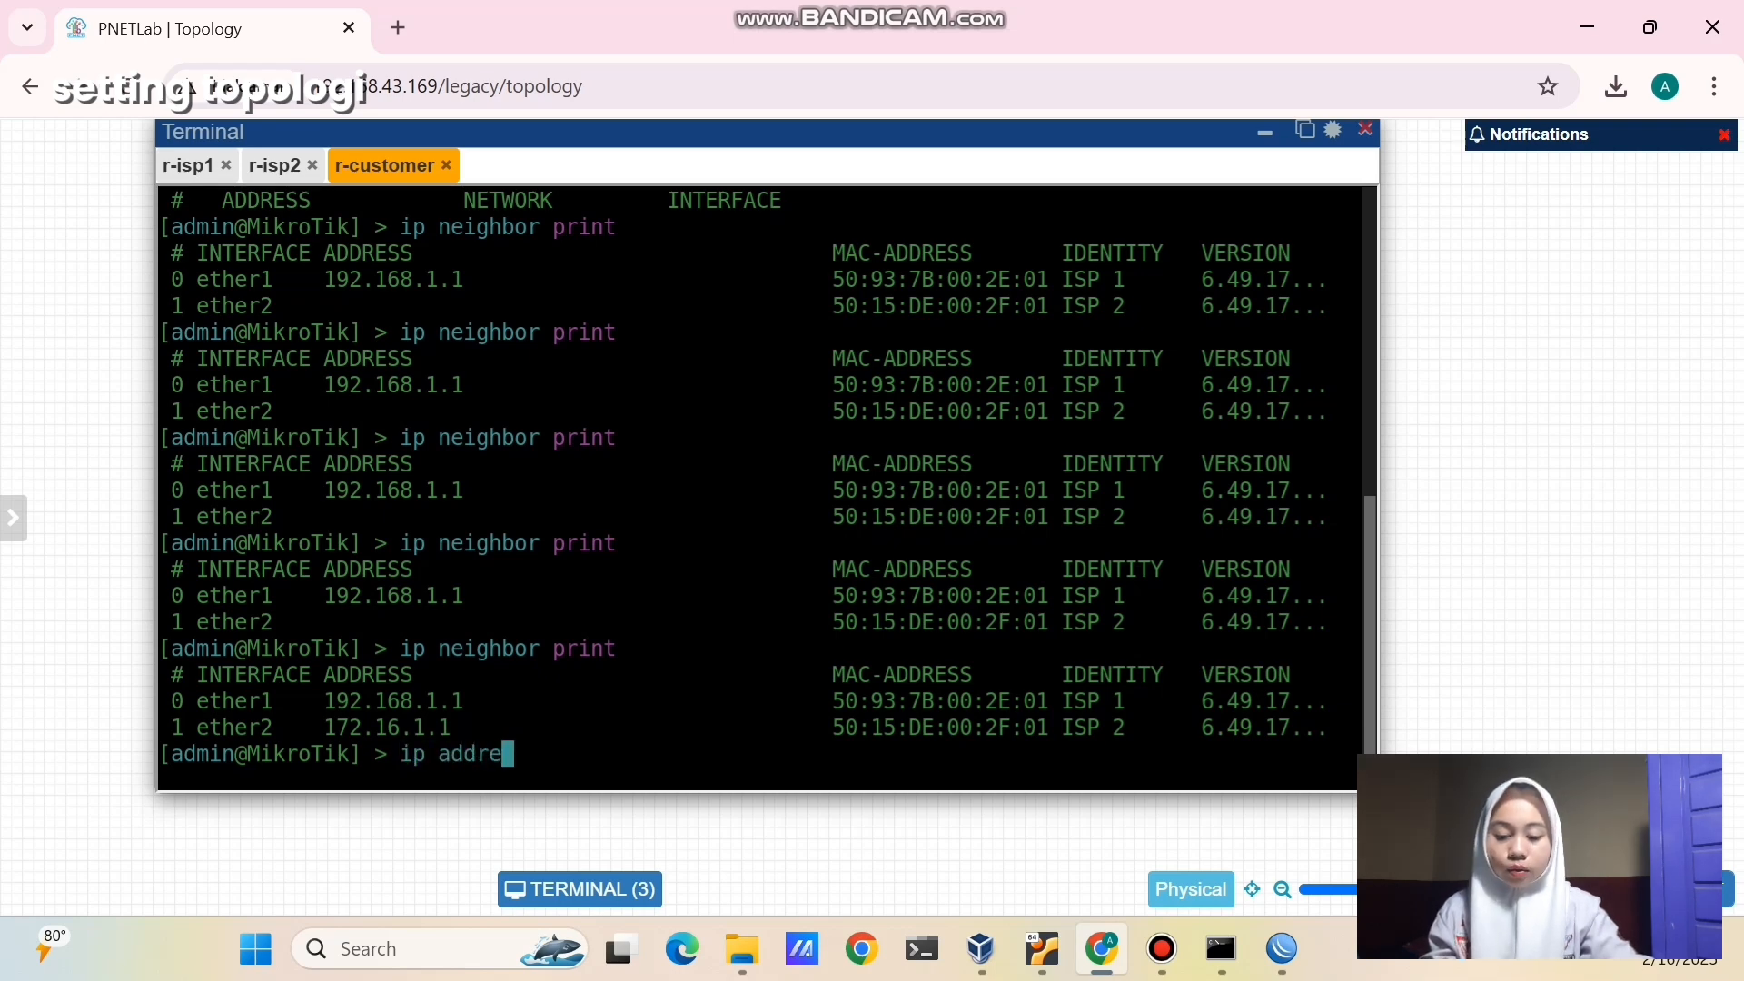
pyautogui.write('ss print')
pyautogui.press('Return')
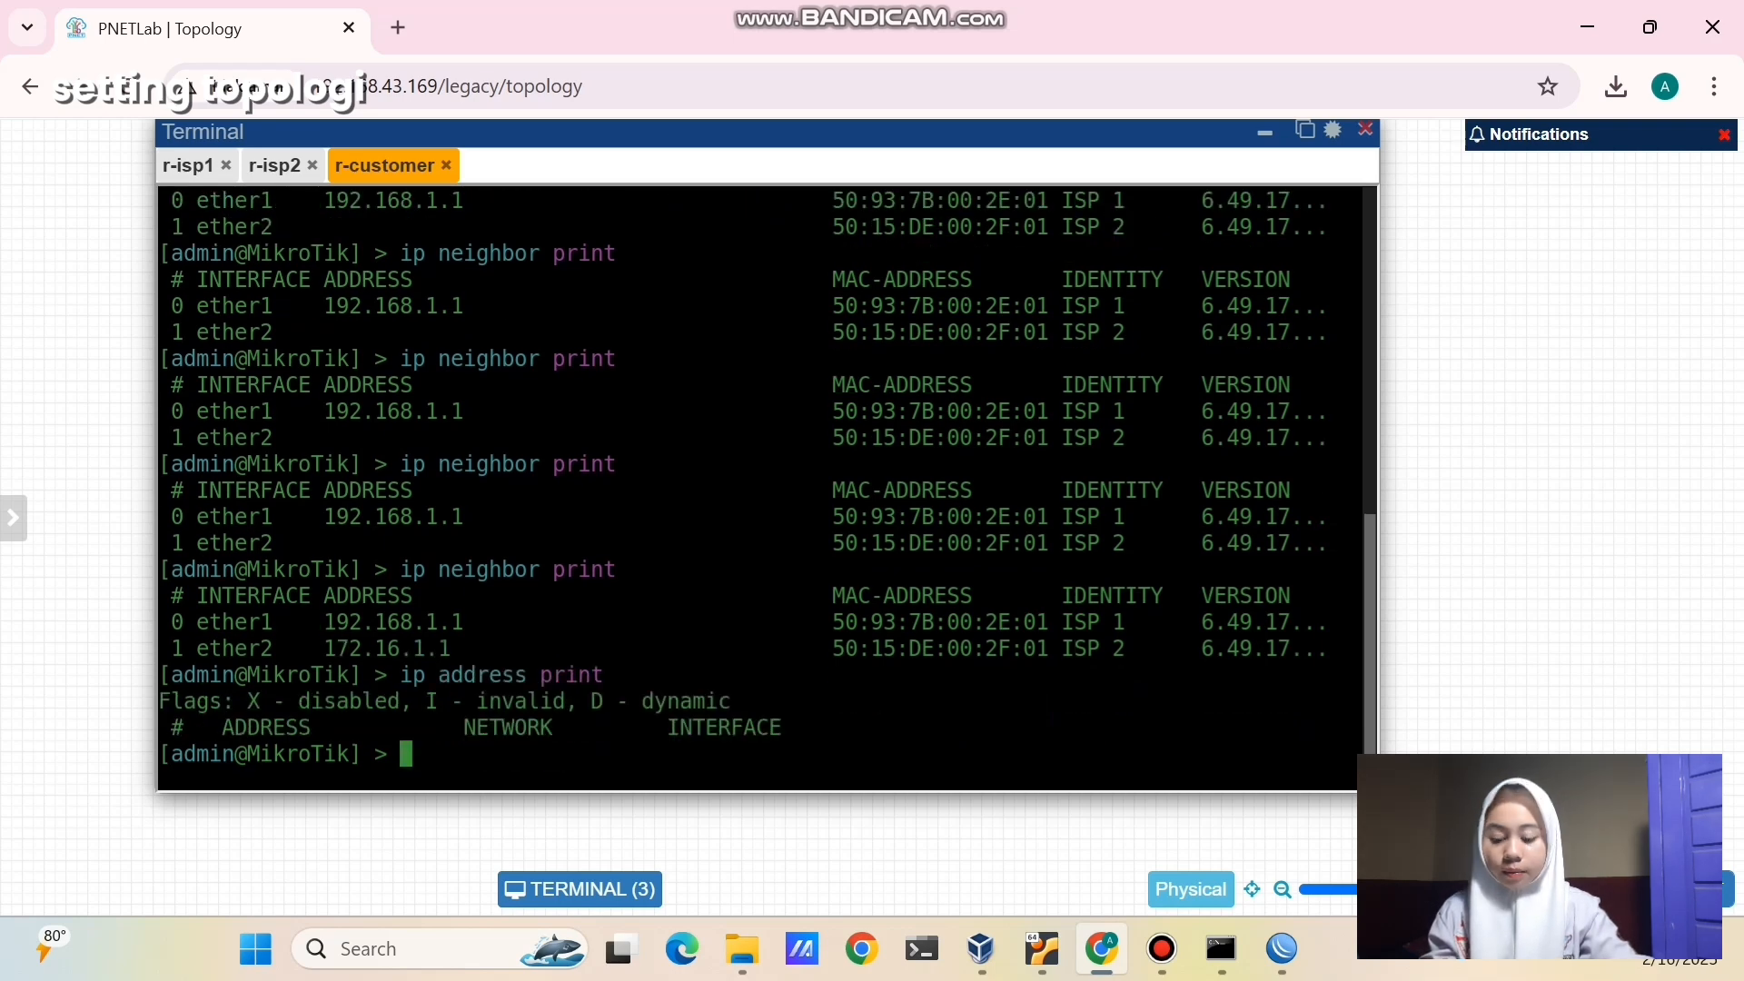
pyautogui.write('ip address')
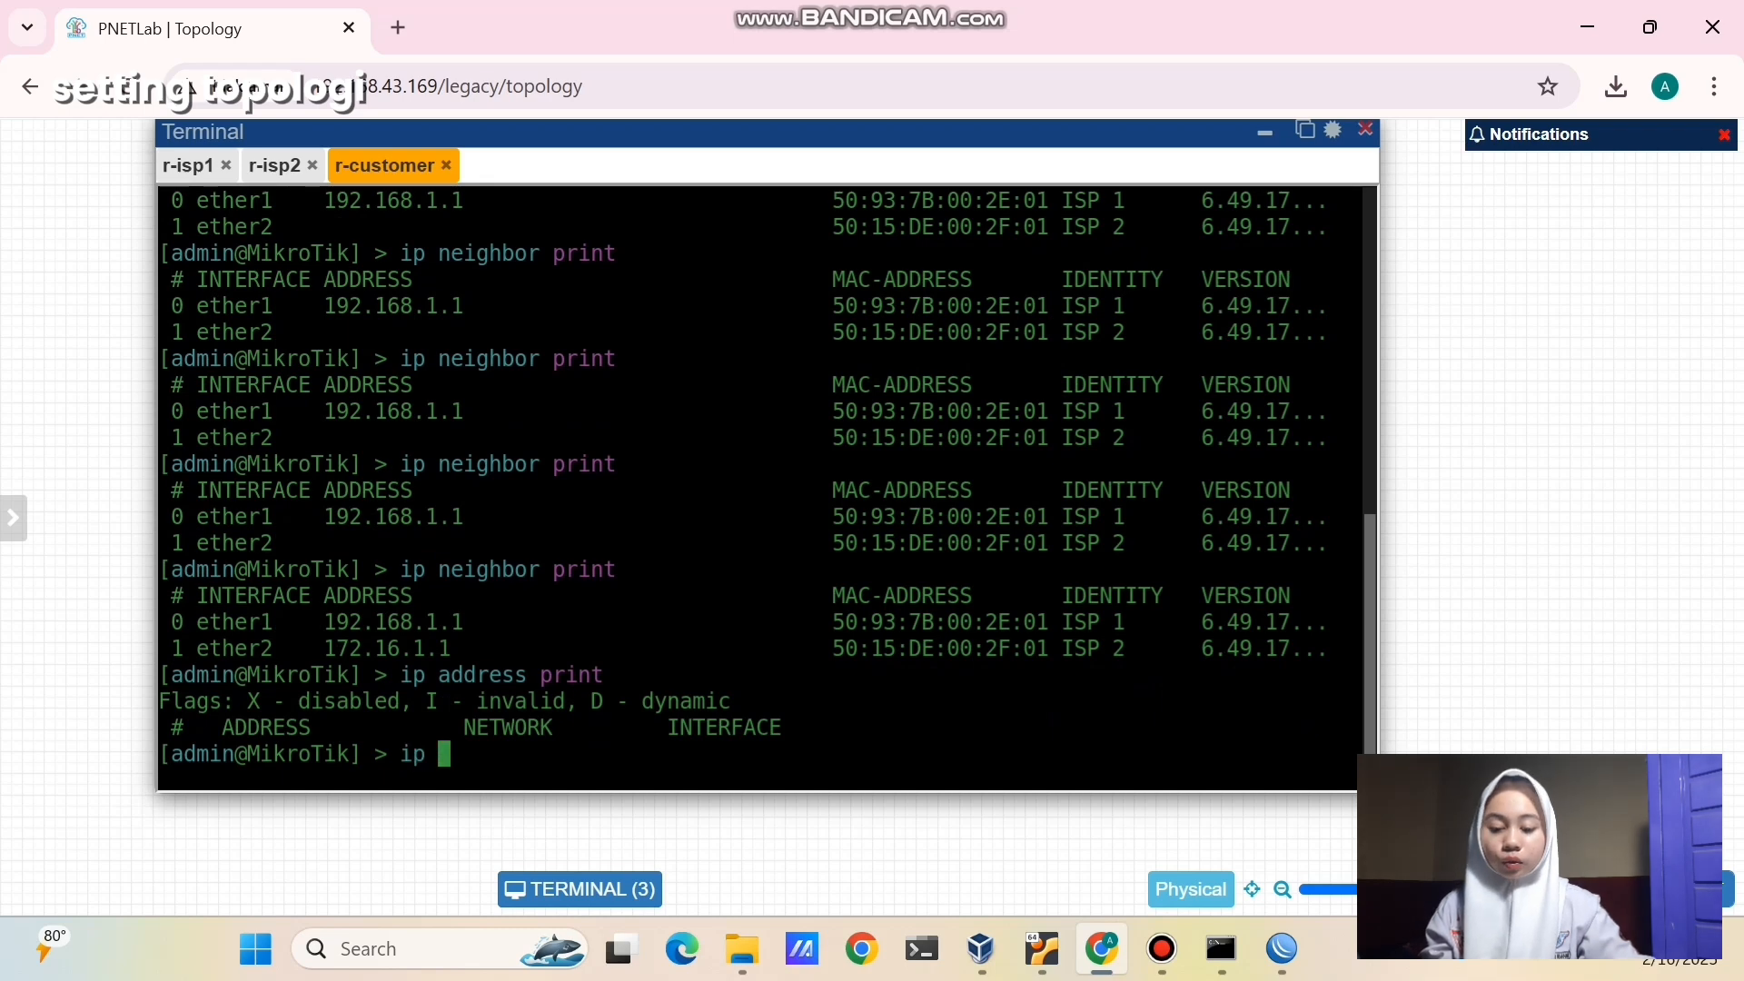
pyautogui.write(' add')
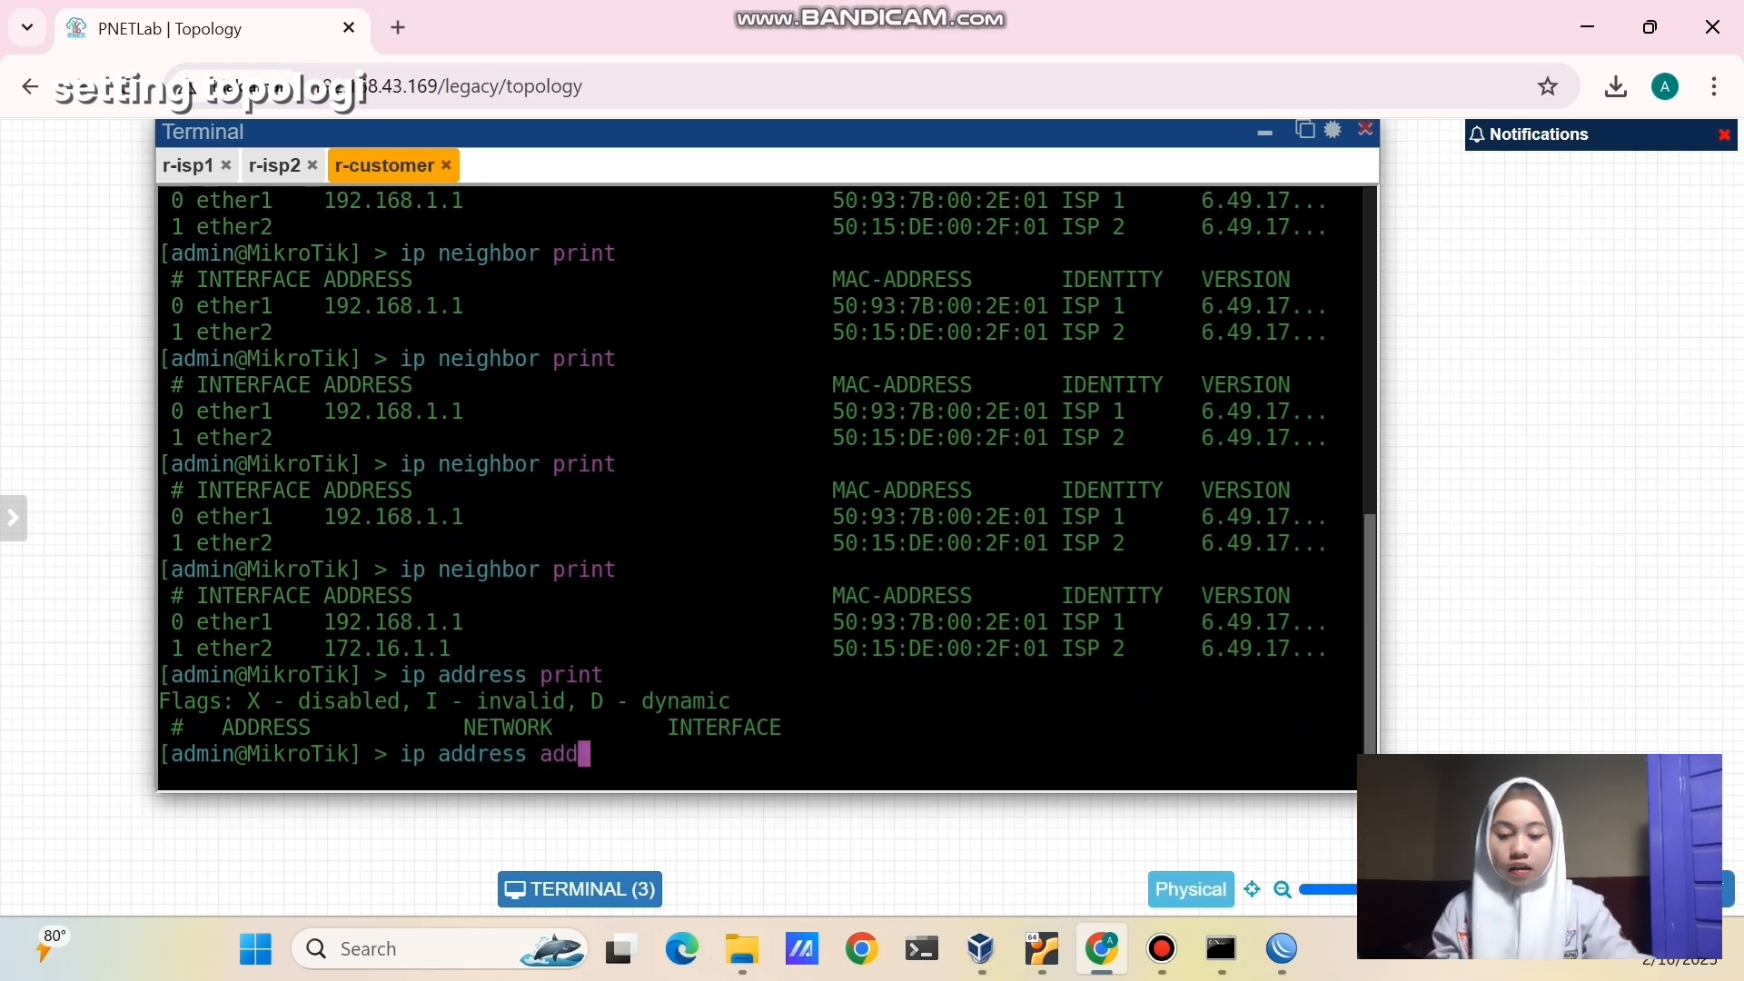
pyautogui.write(' address')
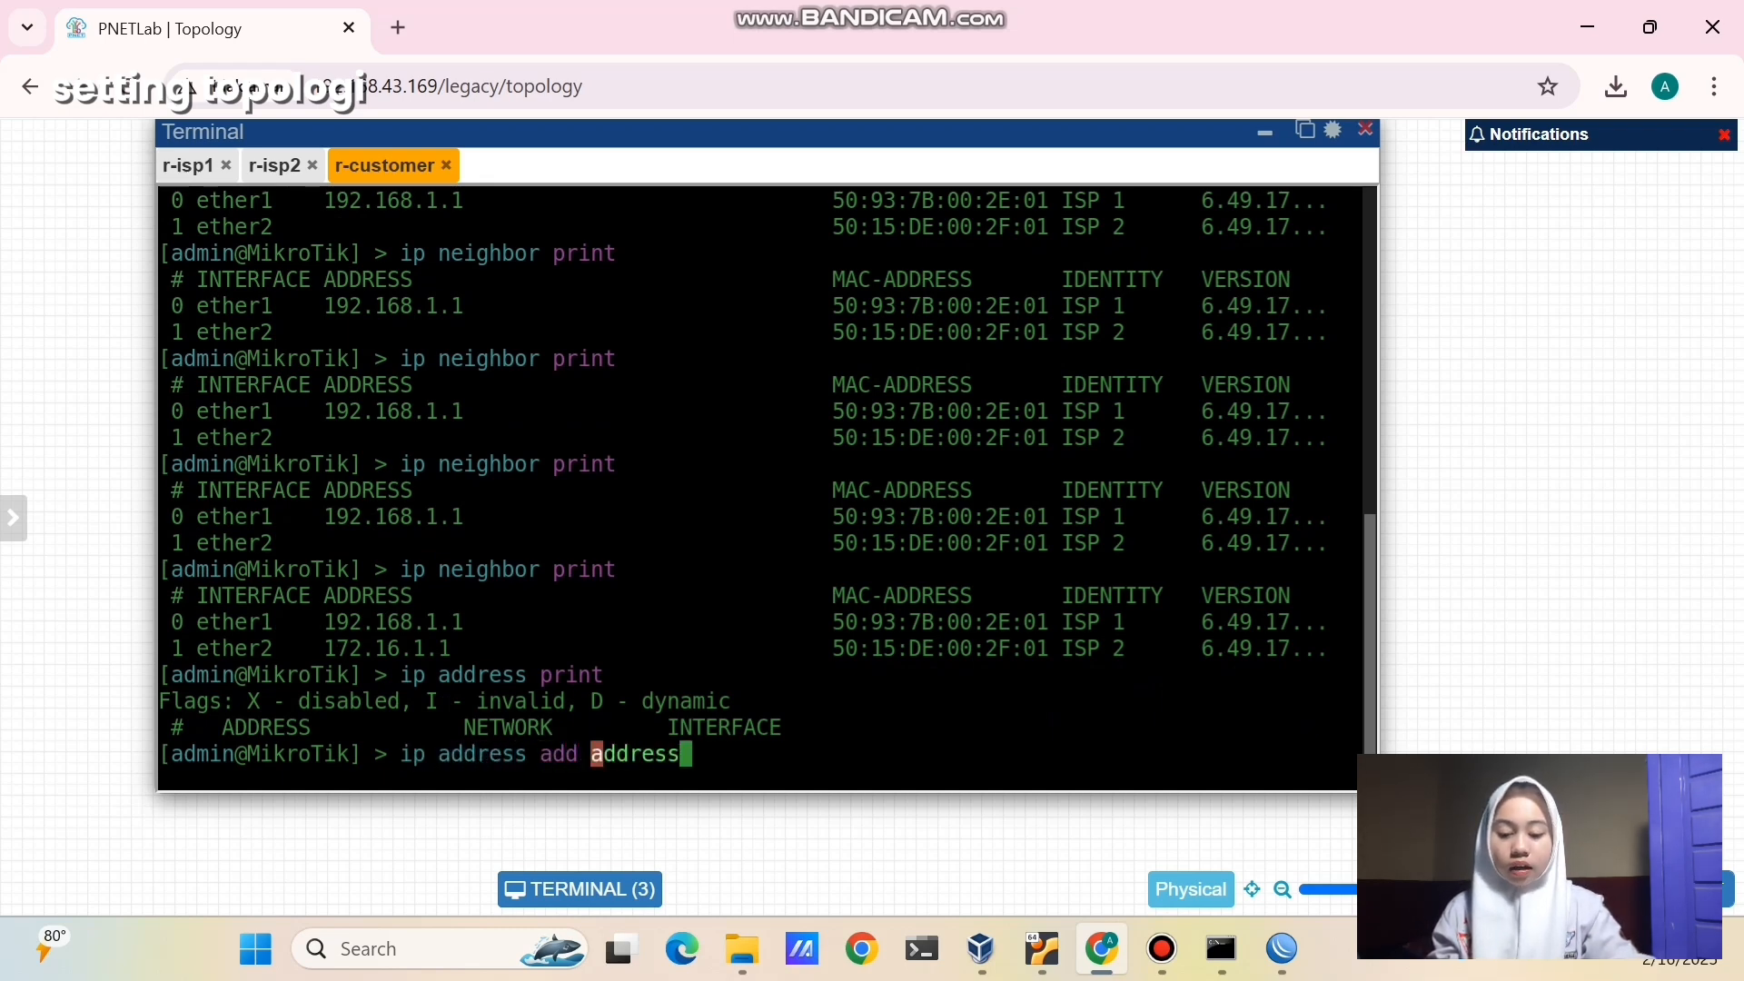
pyautogui.write('=1')
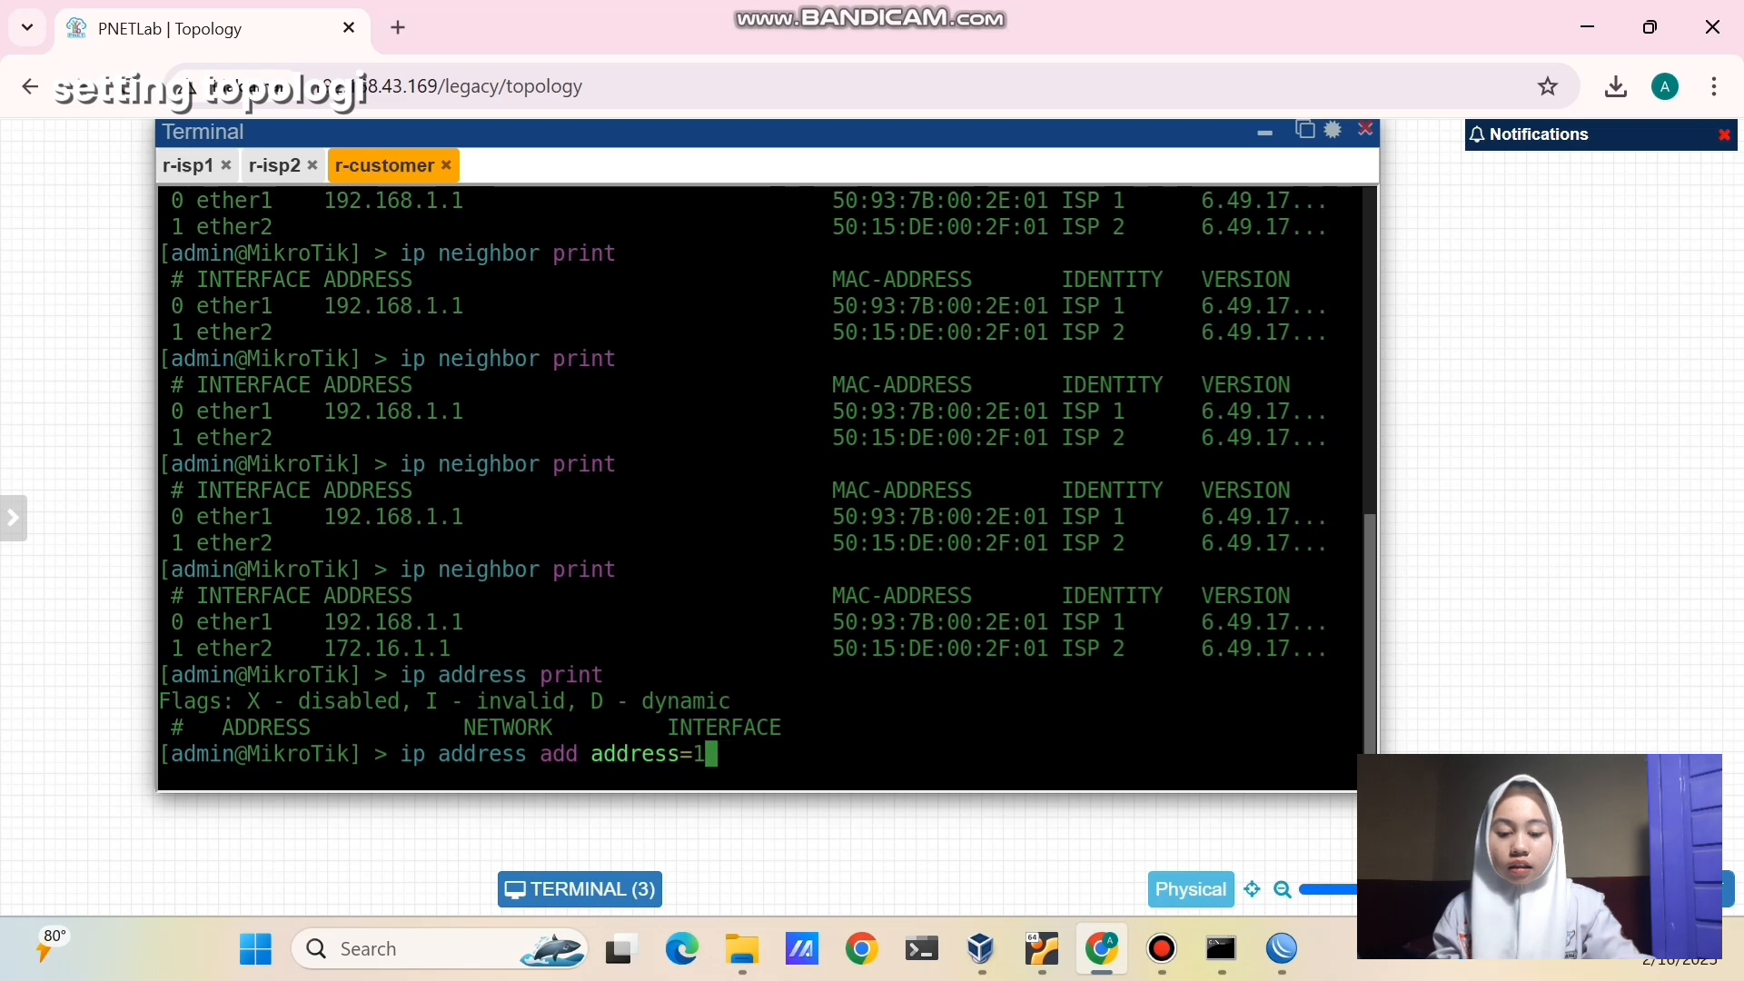
pyautogui.write('92.168.')
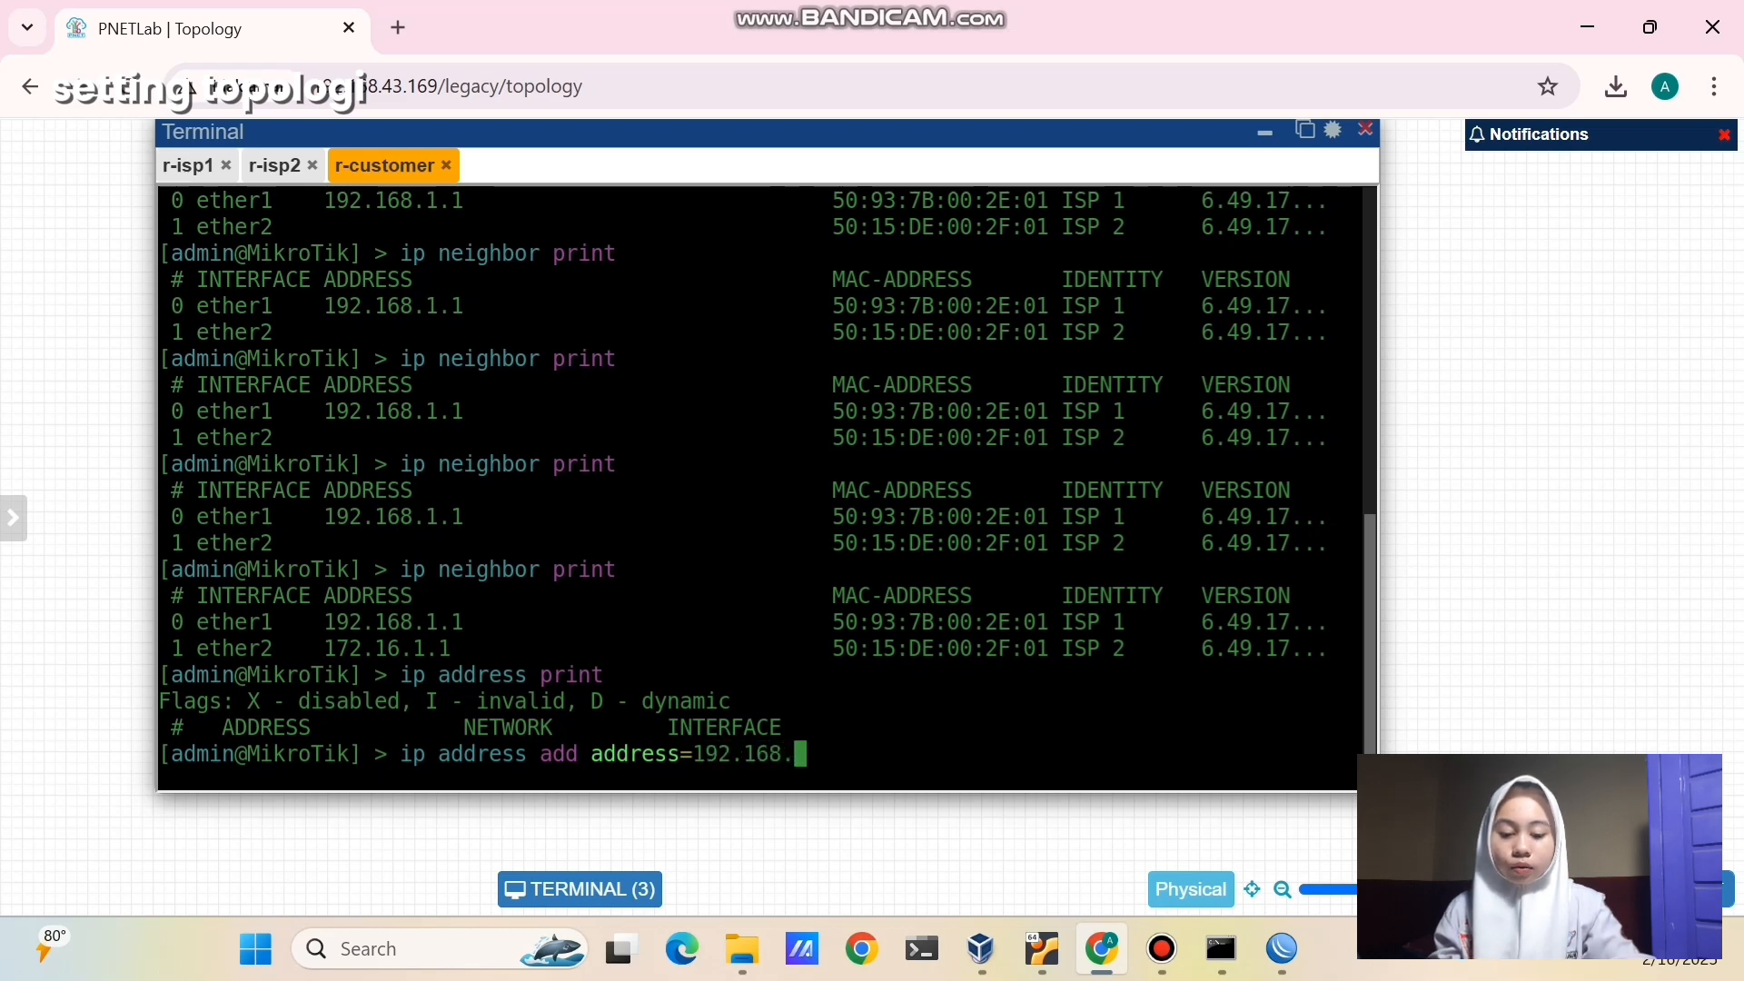
pyautogui.write('1.2/24 interfac')
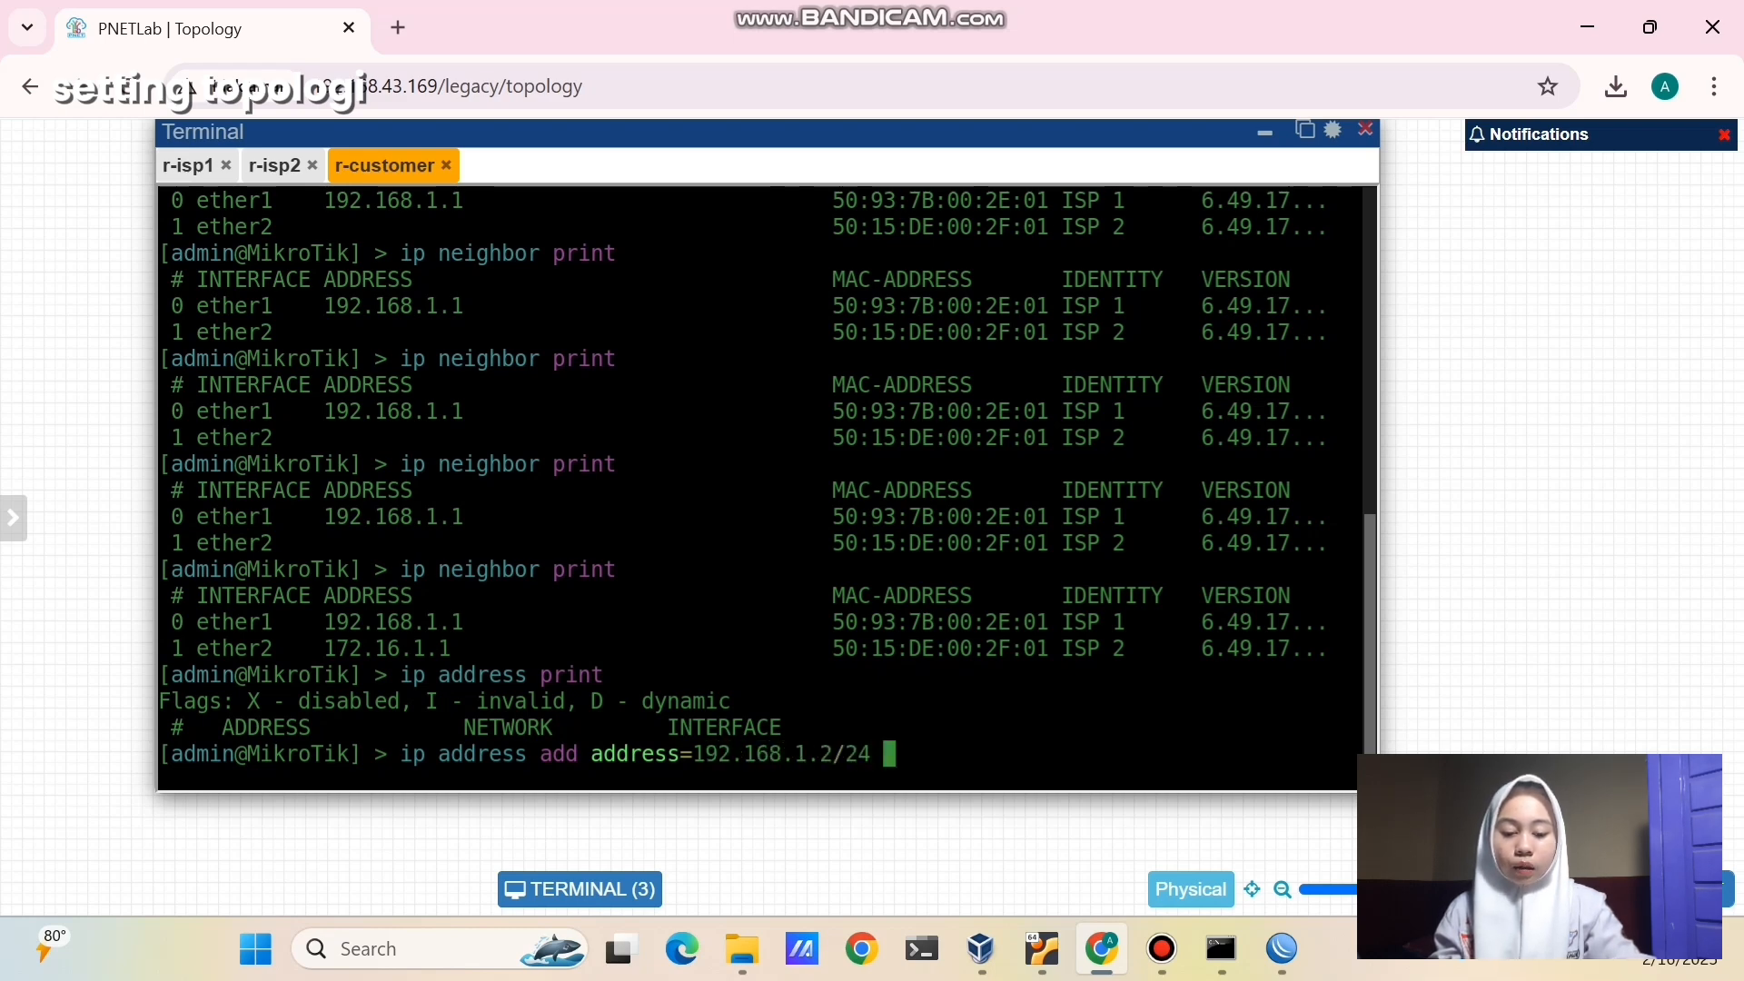
pyautogui.write('e=ether1')
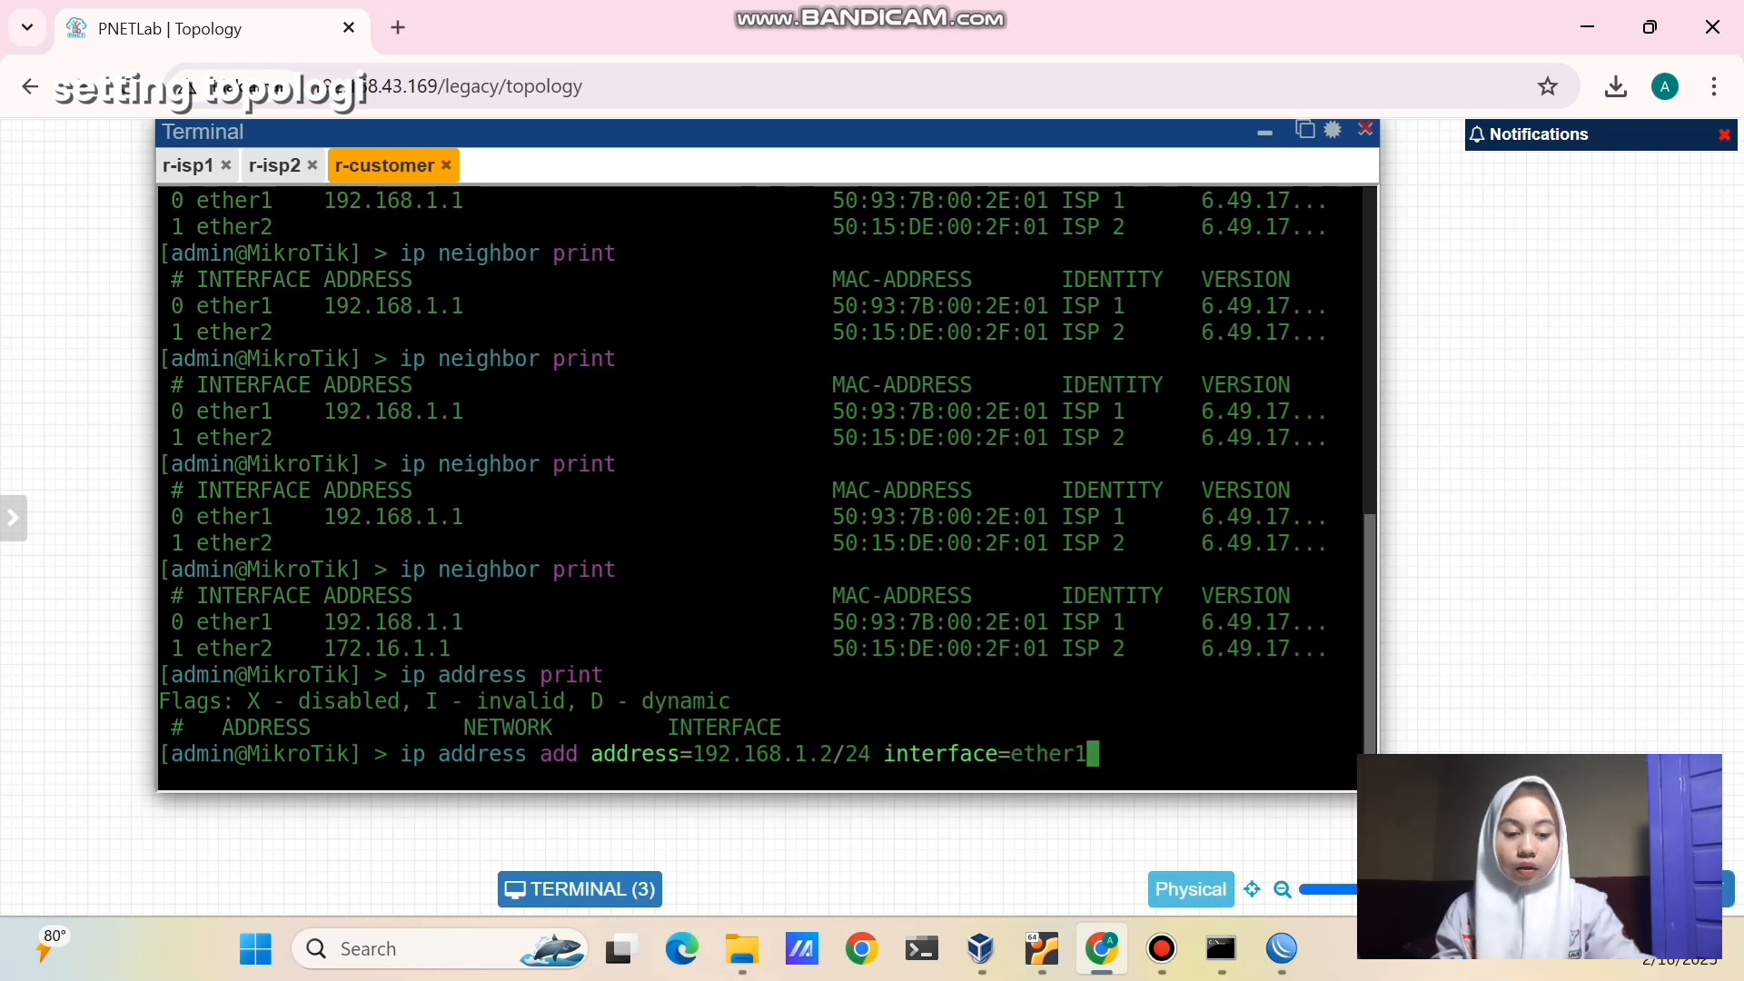
pyautogui.press('Return')
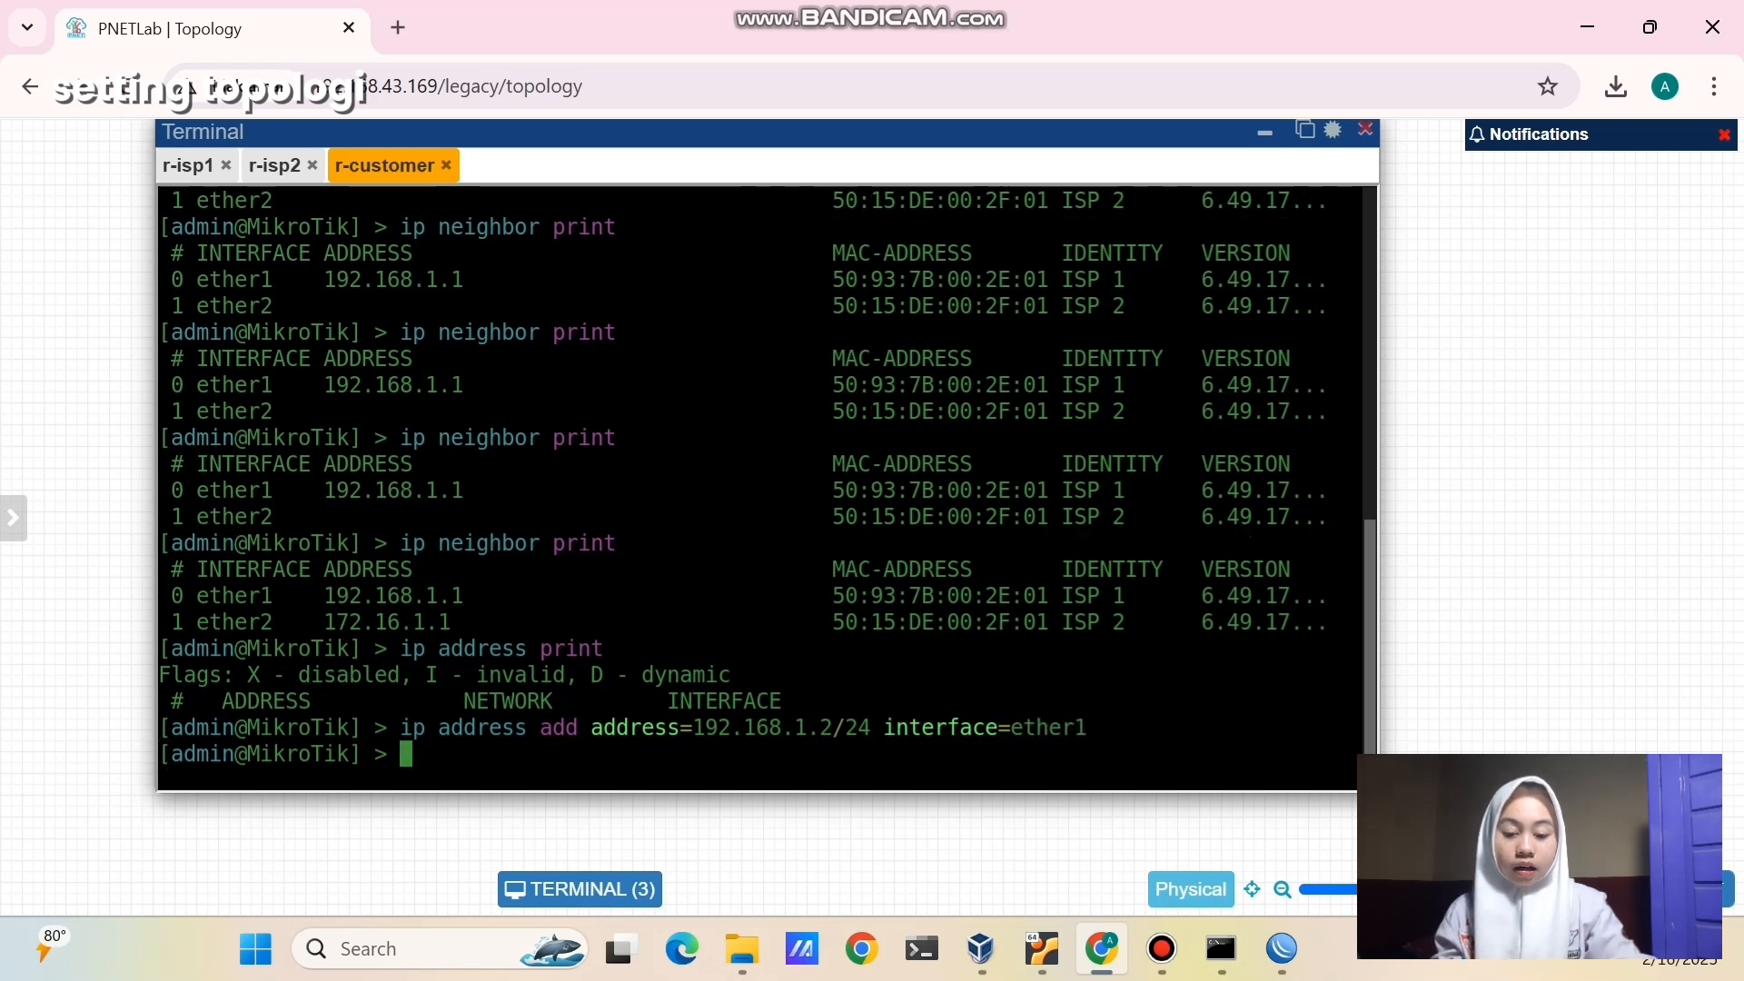
# - Add 172.16.1.2/24 on ether2 by editing the recalled command
pyautogui.press('Up')
pyautogui.press('BackSpace')
pyautogui.press('BackSpace')
pyautogui.press('BackSpace')
pyautogui.press('BackSpace')
pyautogui.press('BackSpace')
pyautogui.press('BackSpace')
pyautogui.press('BackSpace')
pyautogui.press('BackSpace')
pyautogui.press('BackSpace')
pyautogui.press('BackSpace')
pyautogui.press('BackSpace')
pyautogui.press('BackSpace')
pyautogui.press('BackSpace')
pyautogui.press('BackSpace')
pyautogui.press('BackSpace')
pyautogui.press('BackSpace')
pyautogui.press('BackSpace')
pyautogui.press('BackSpace')
pyautogui.press('BackSpace')
pyautogui.press('BackSpace')
pyautogui.press('BackSpace')
pyautogui.press('BackSpace')
pyautogui.press('BackSpace')
pyautogui.press('BackSpace')
pyautogui.press('BackSpace')
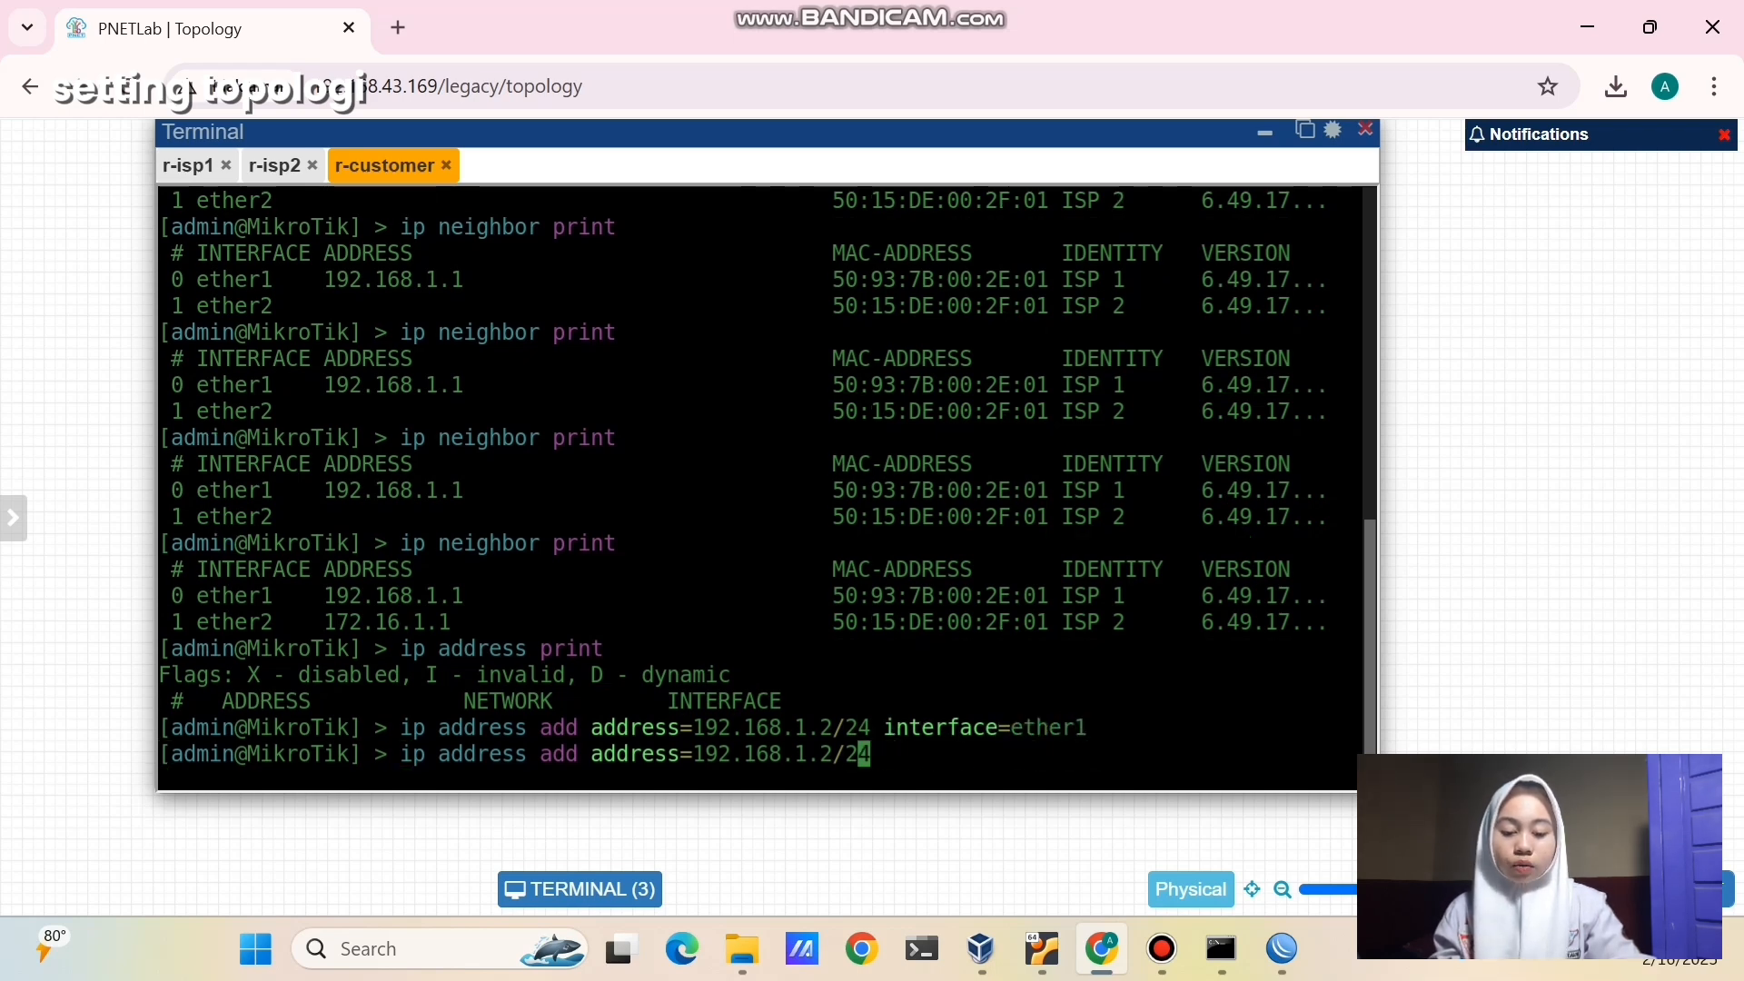
pyautogui.press('BackSpace')
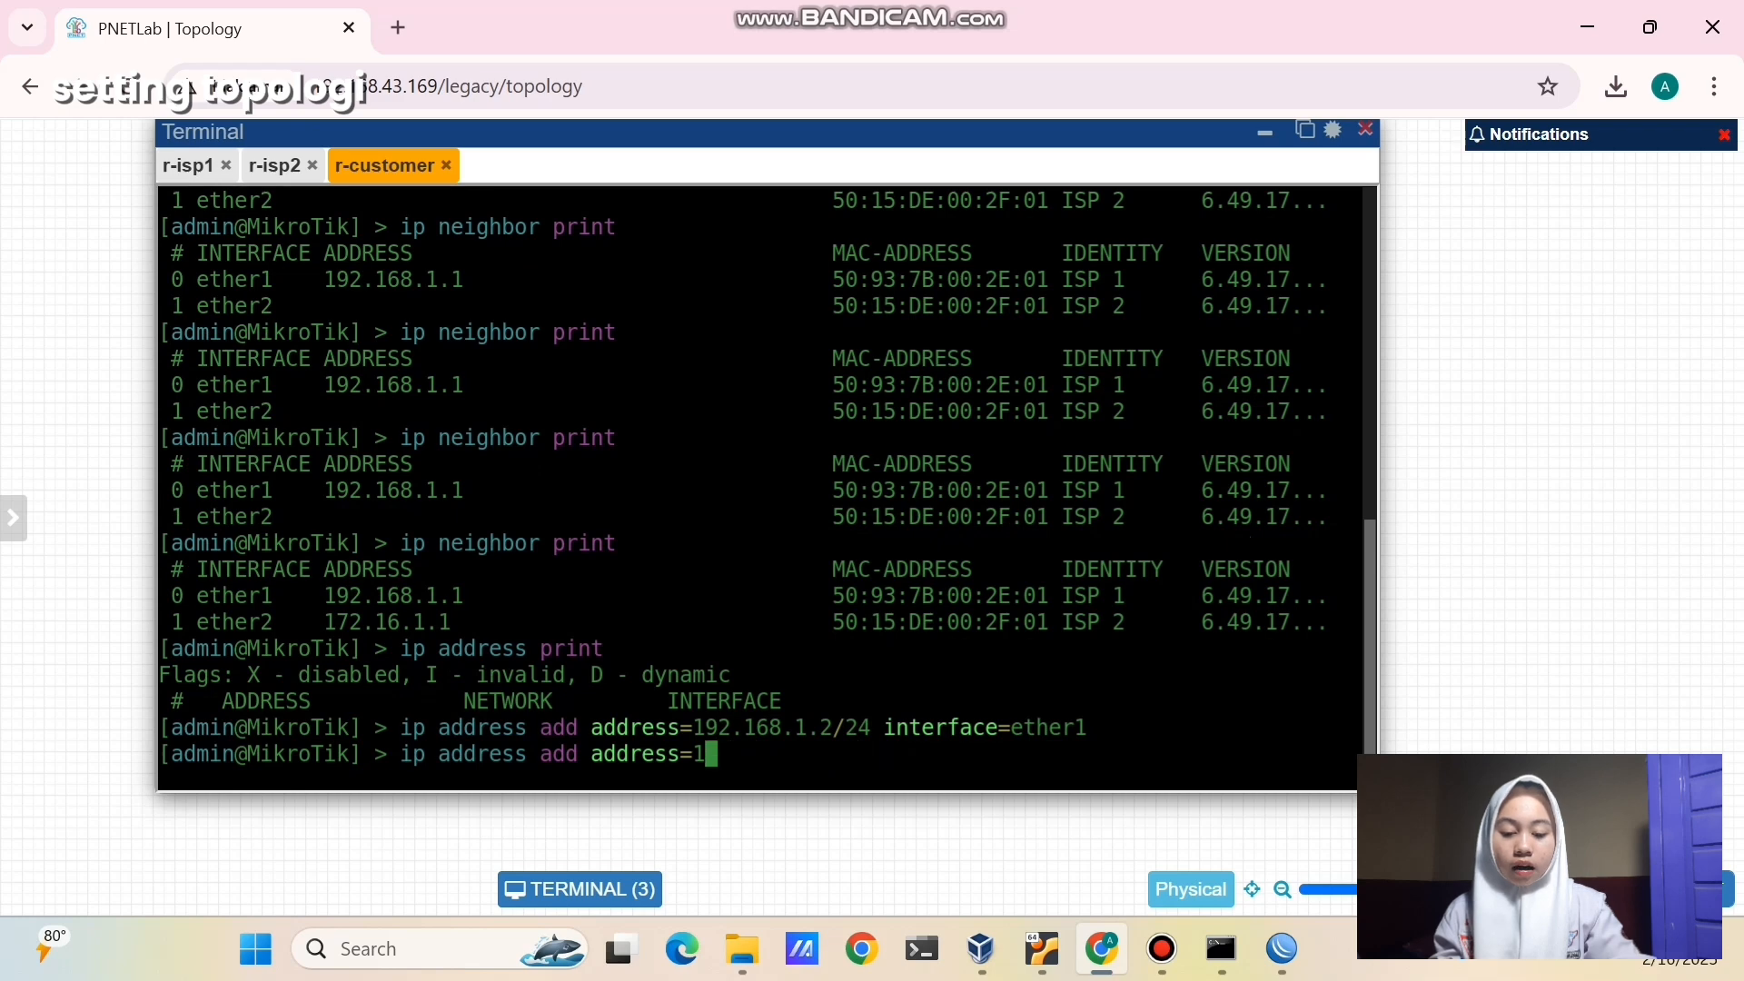
pyautogui.write('72.')
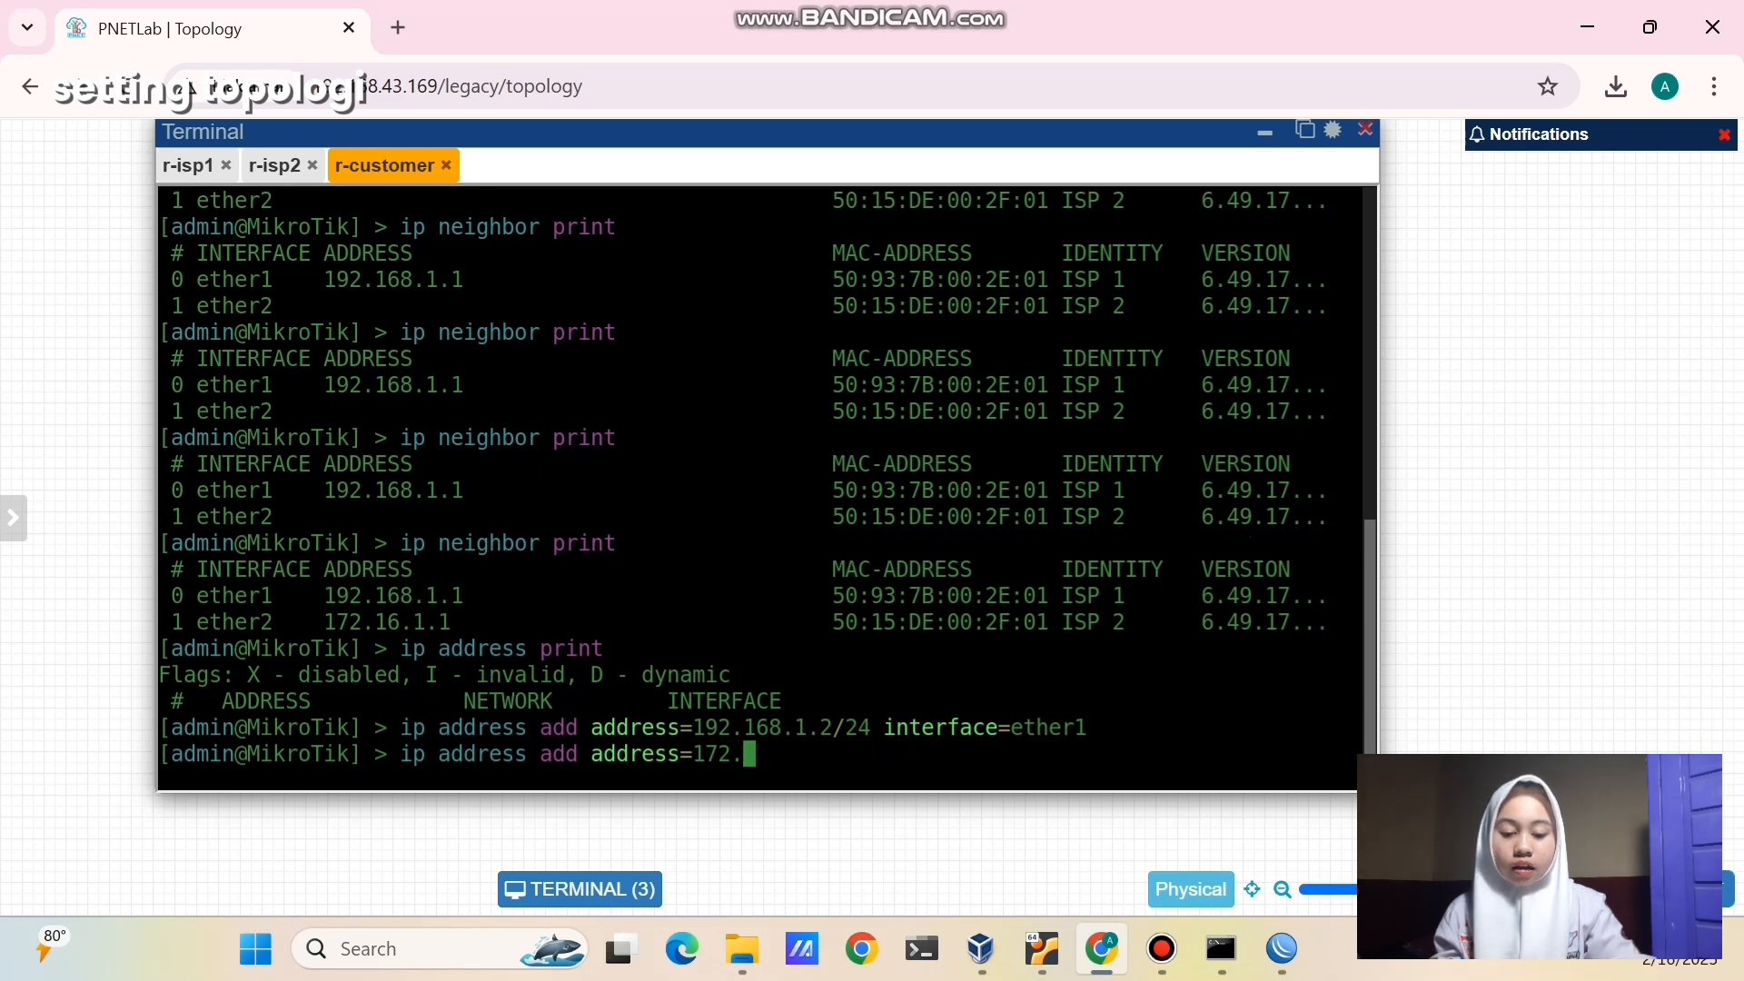
pyautogui.write('16')
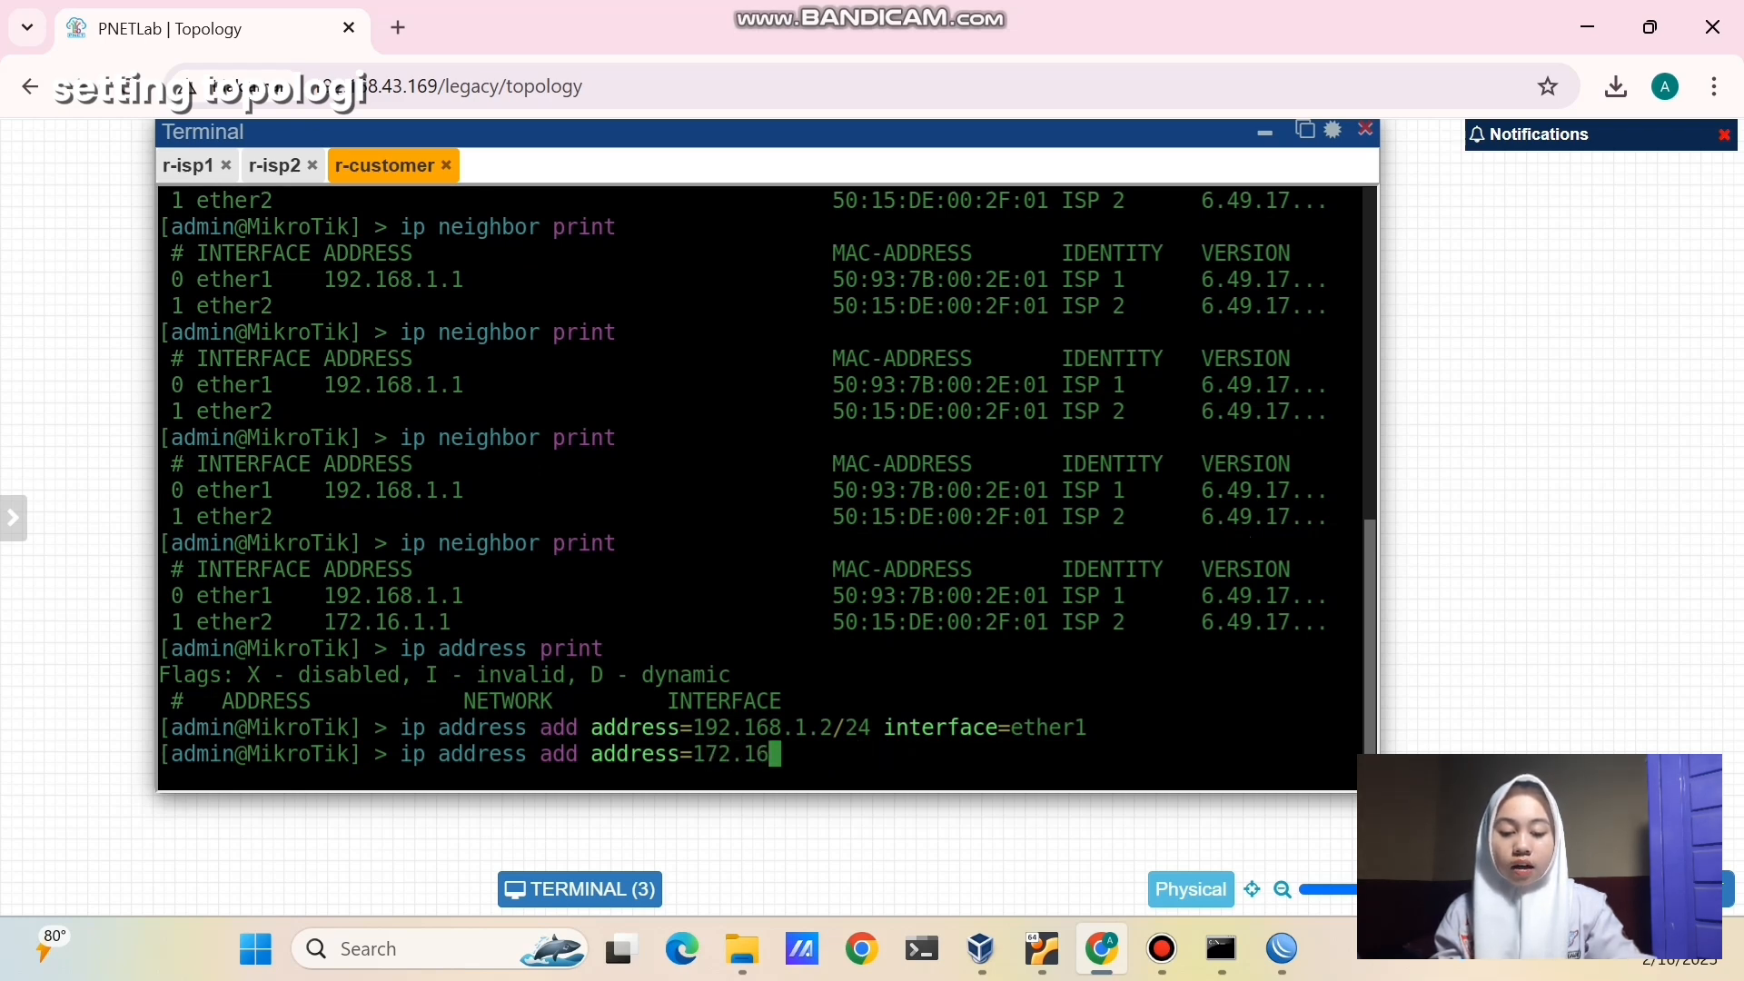
pyautogui.write('.1.2/')
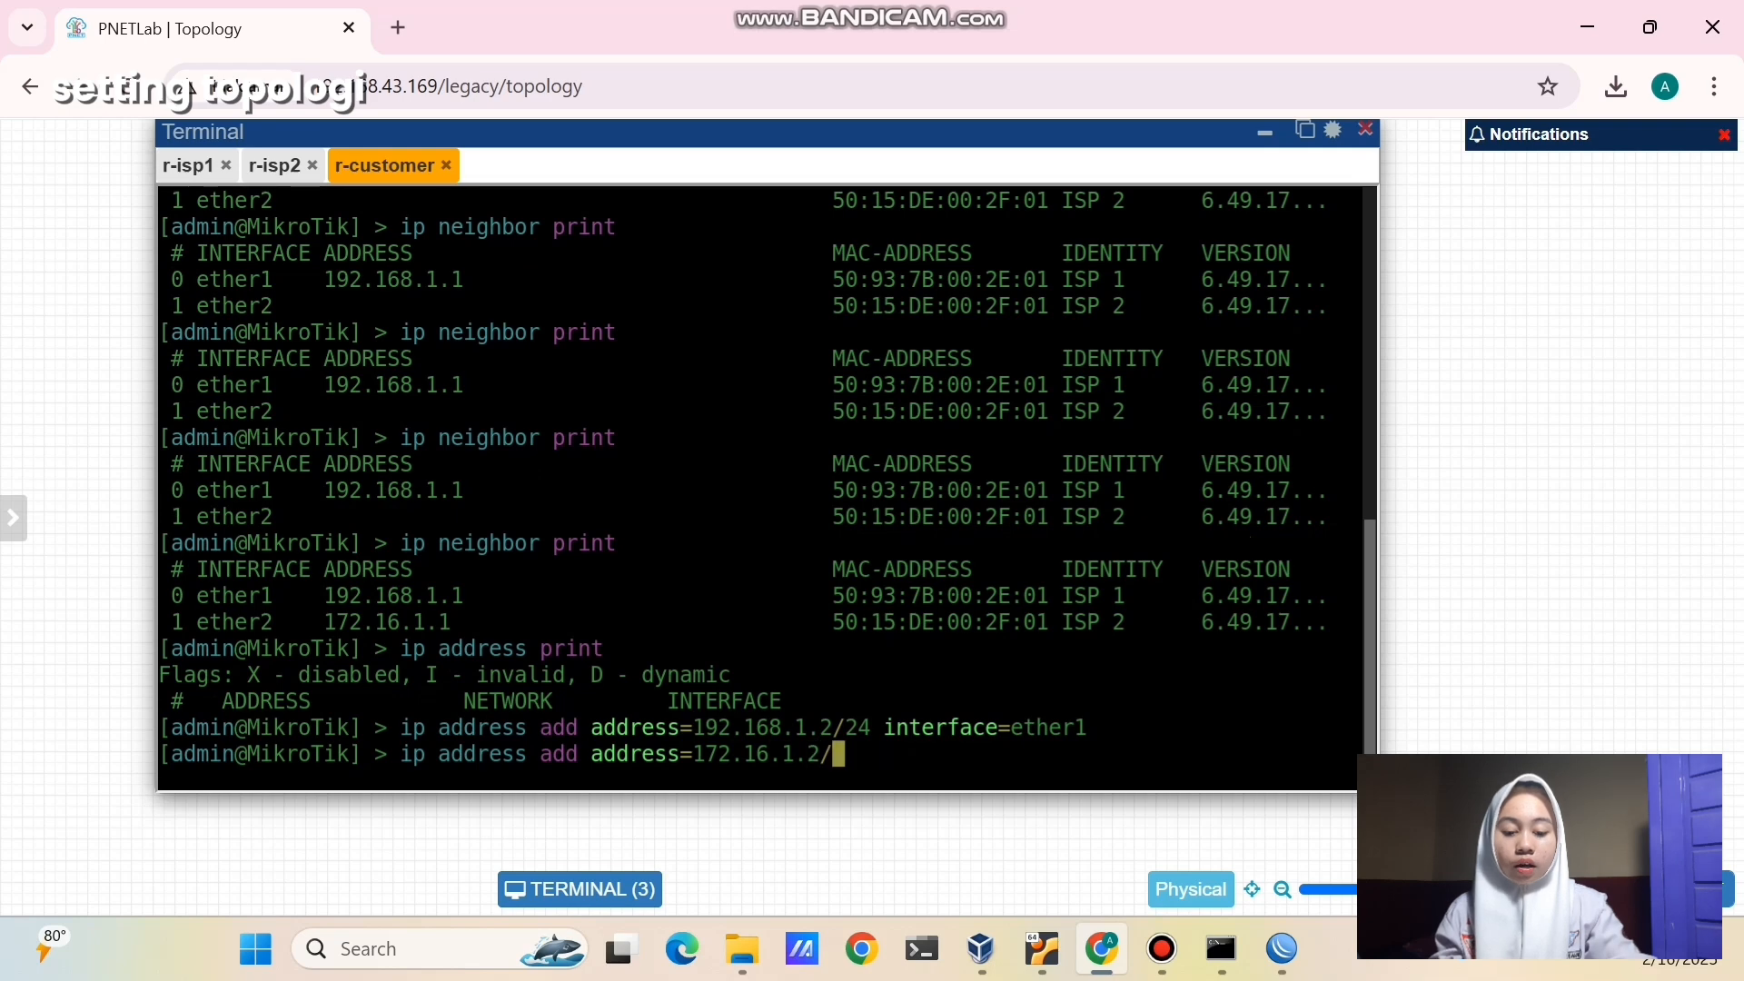
pyautogui.write('24 inter')
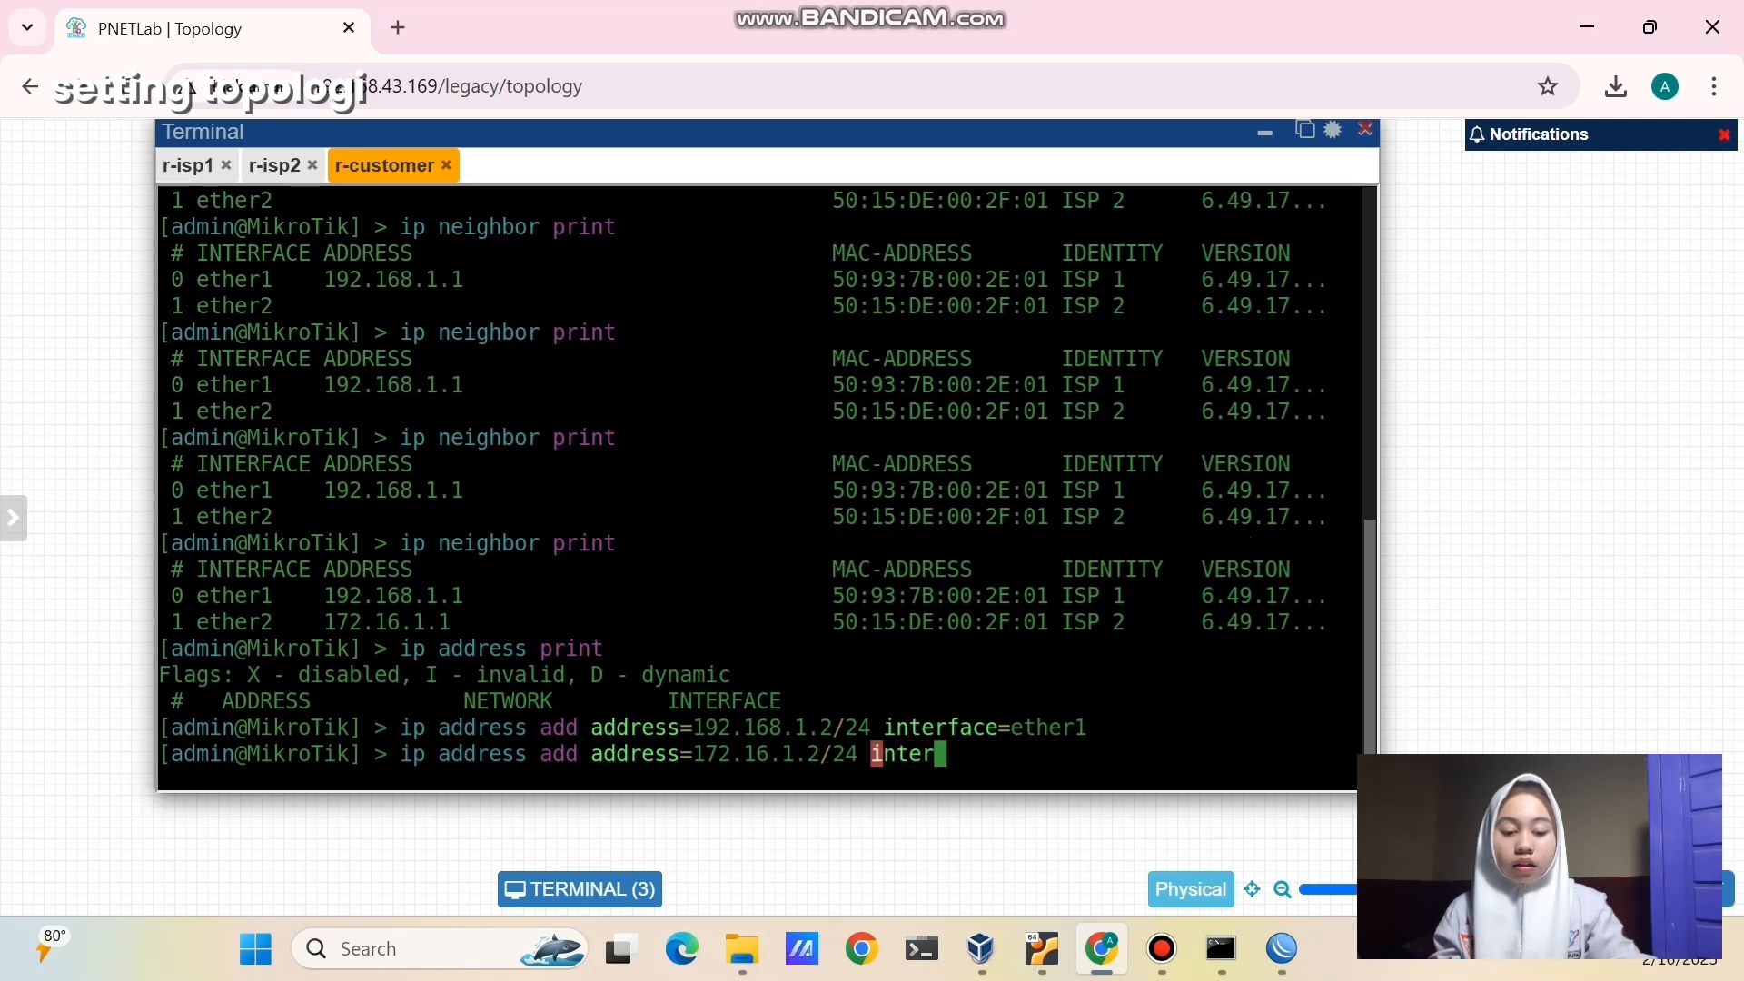
pyautogui.write('face=ether2')
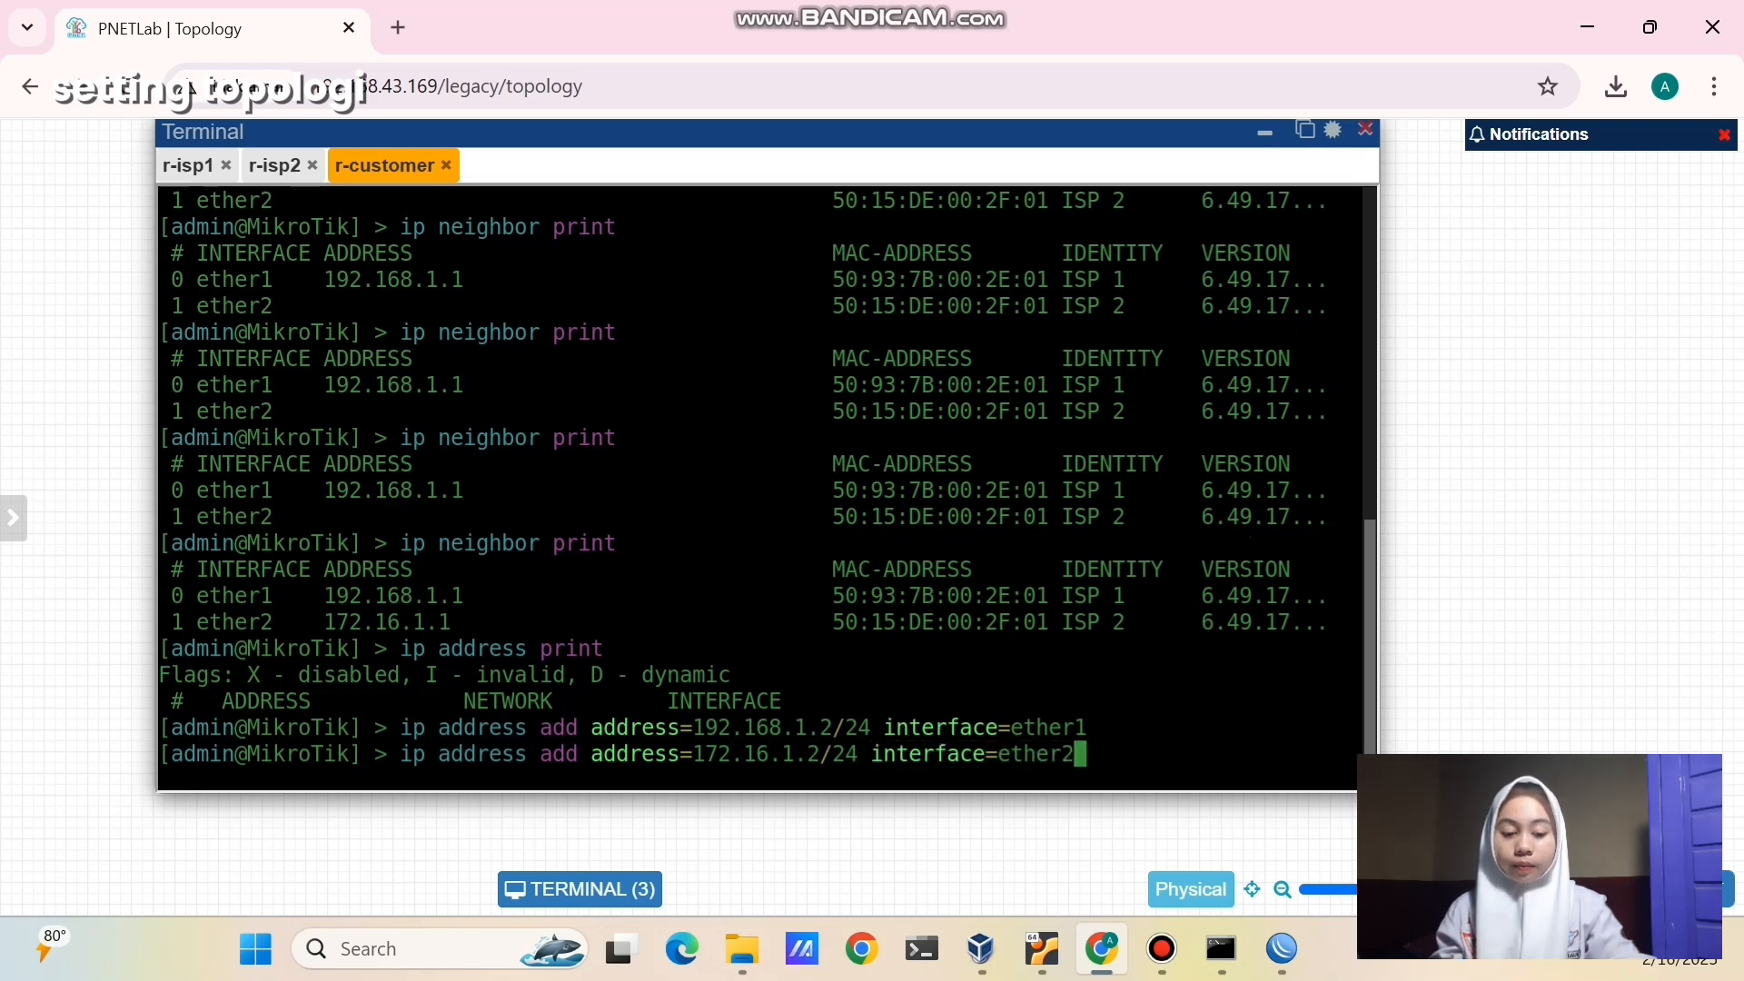
pyautogui.press('Return')
# - Reprint the address list to confirm both addresses and type 'ping 192.168.1.1'
pyautogui.press('Up')
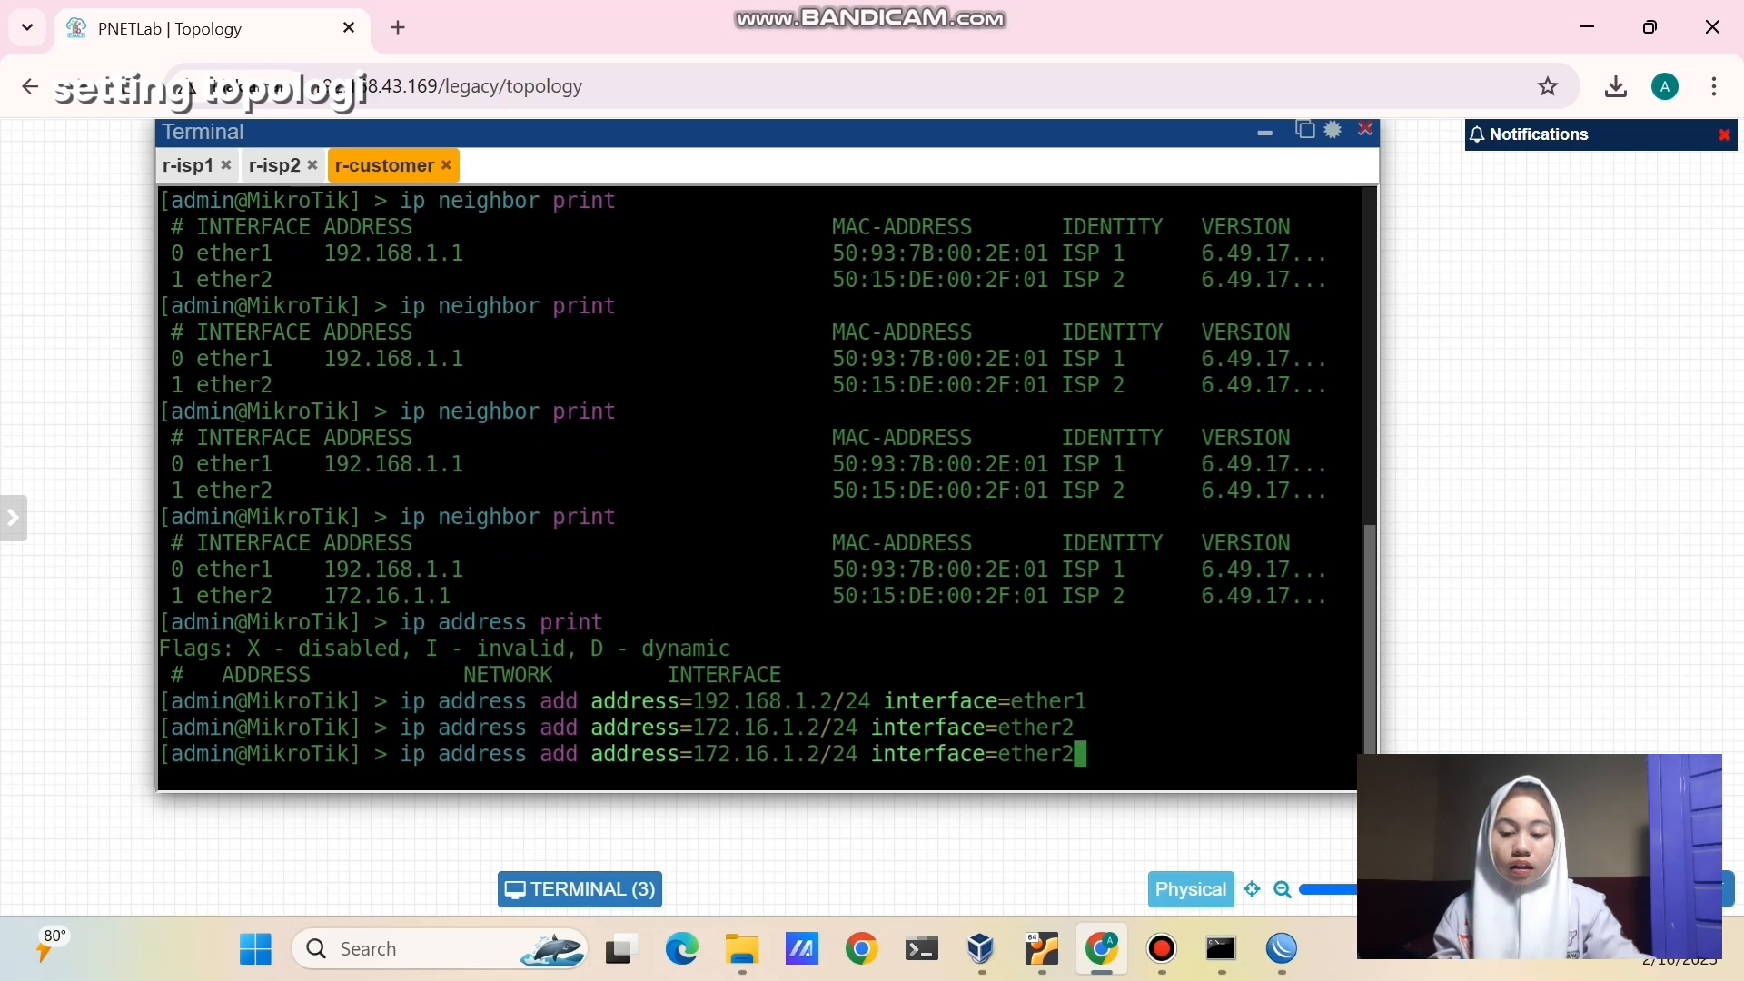
pyautogui.press('Up')
pyautogui.press('Up')
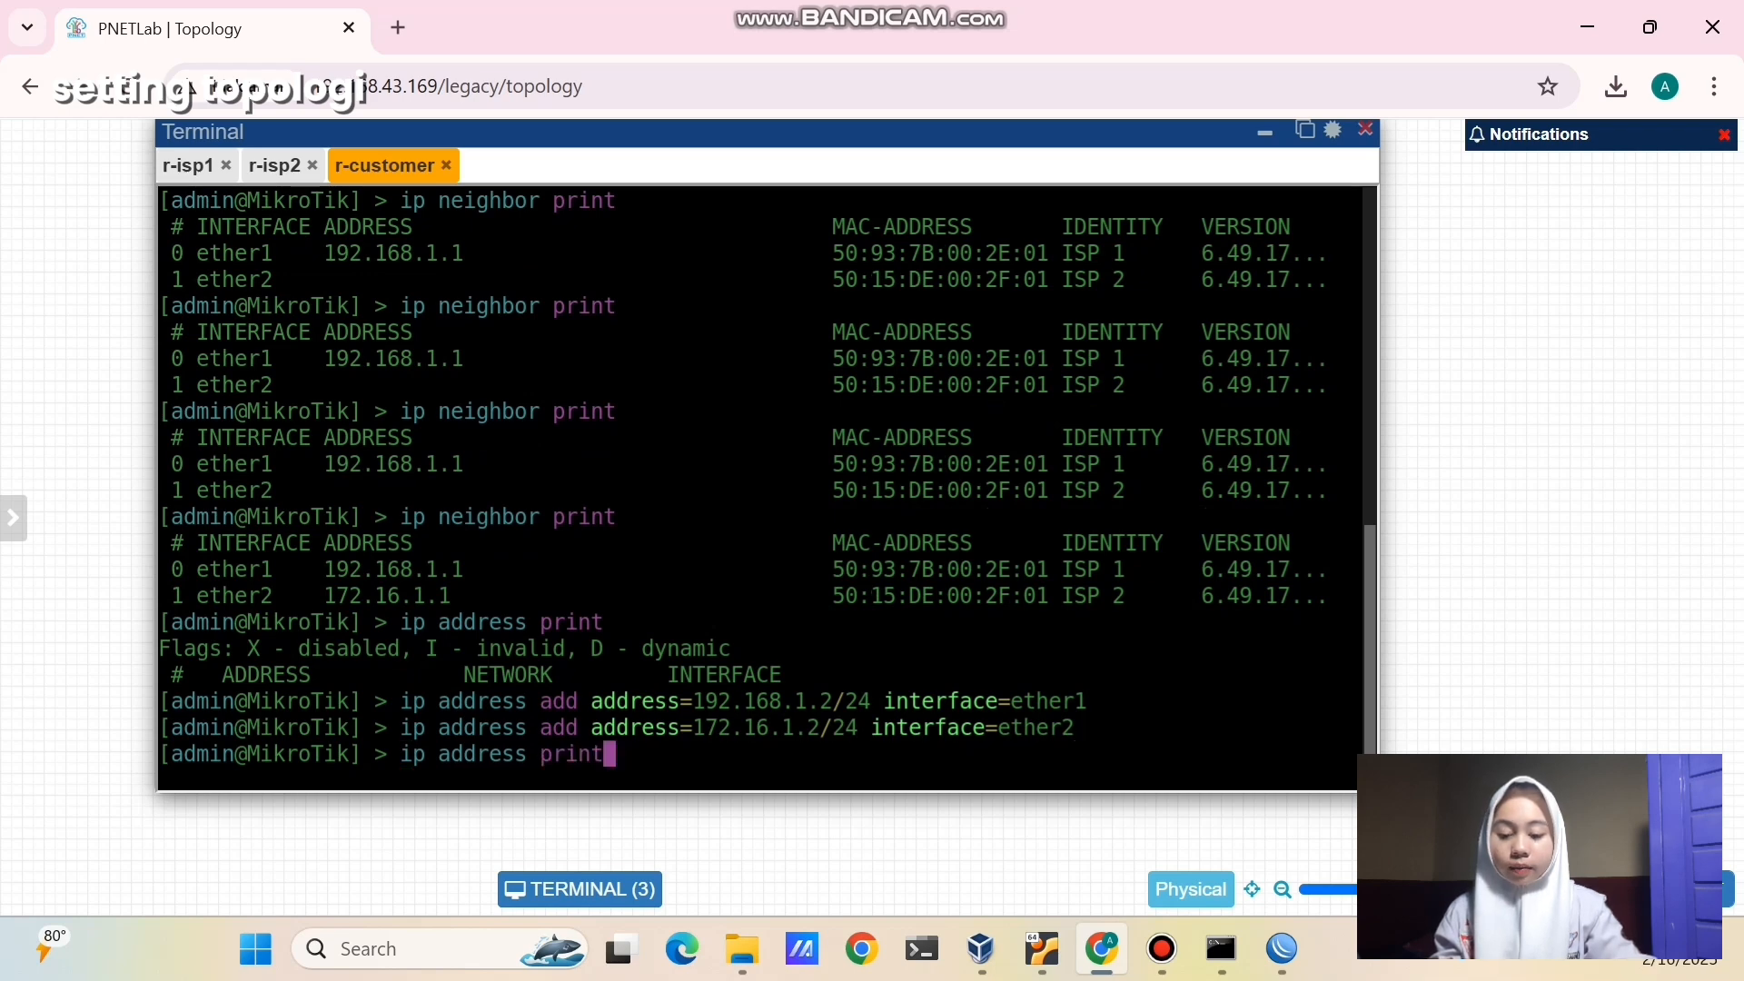
pyautogui.press('Return')
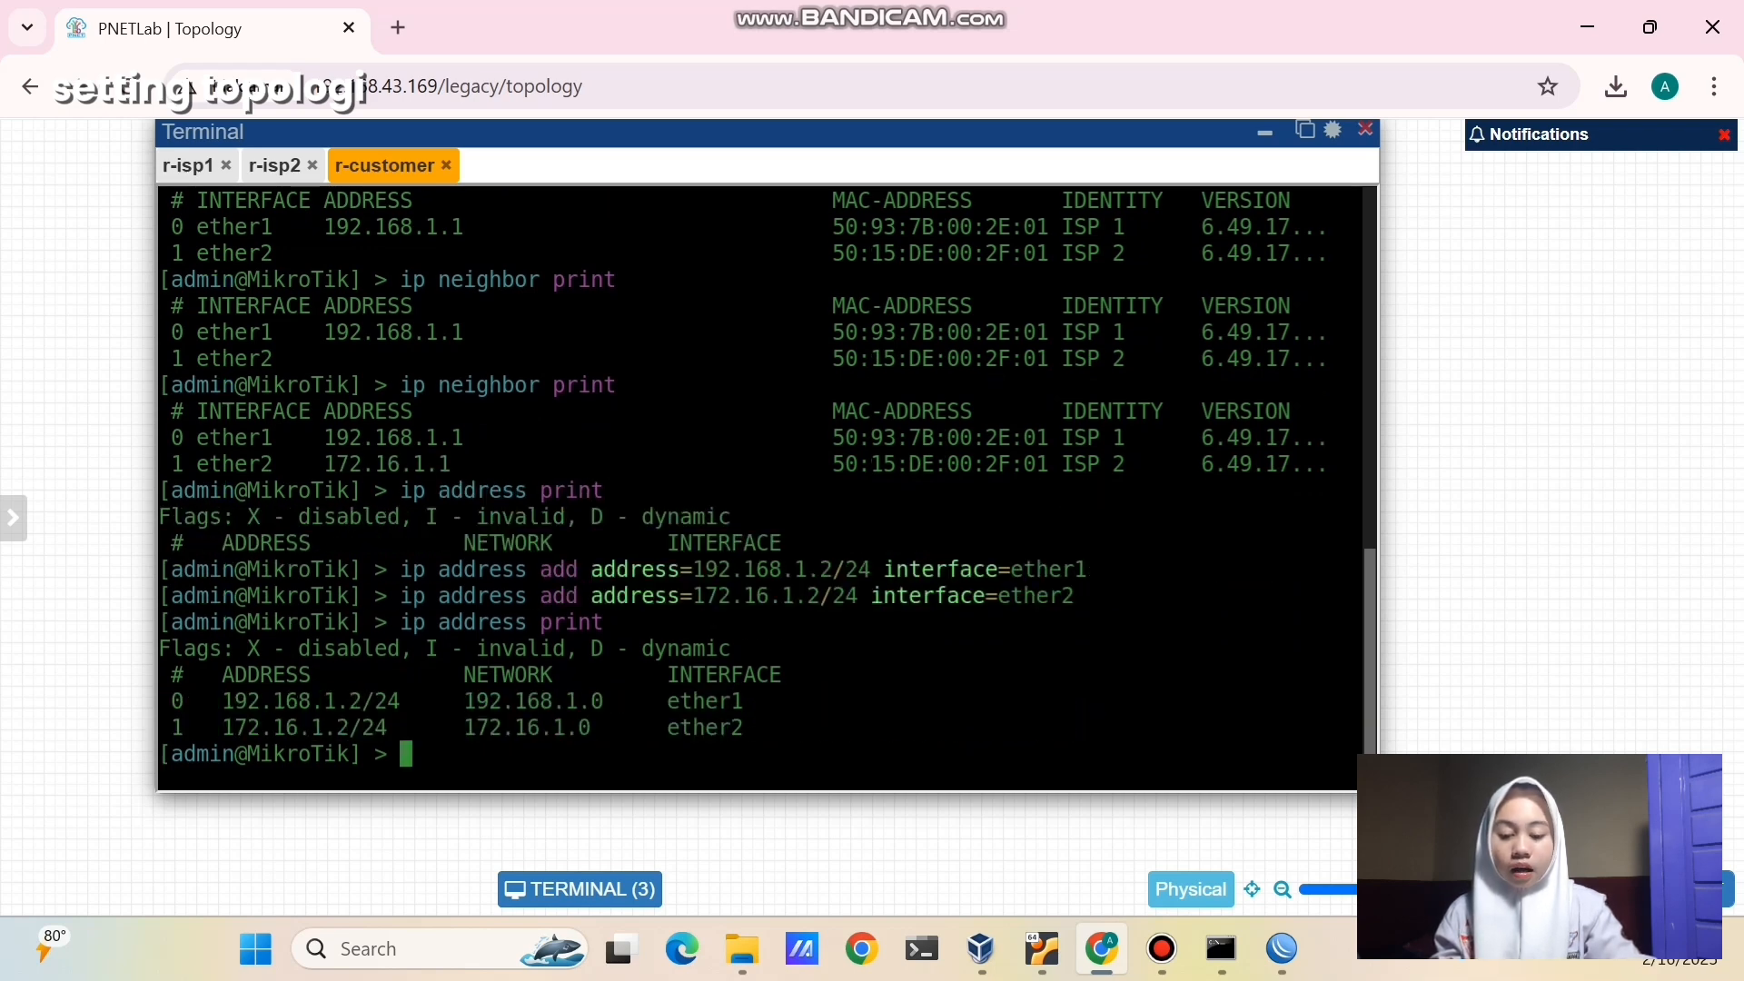
pyautogui.write('ping 19')
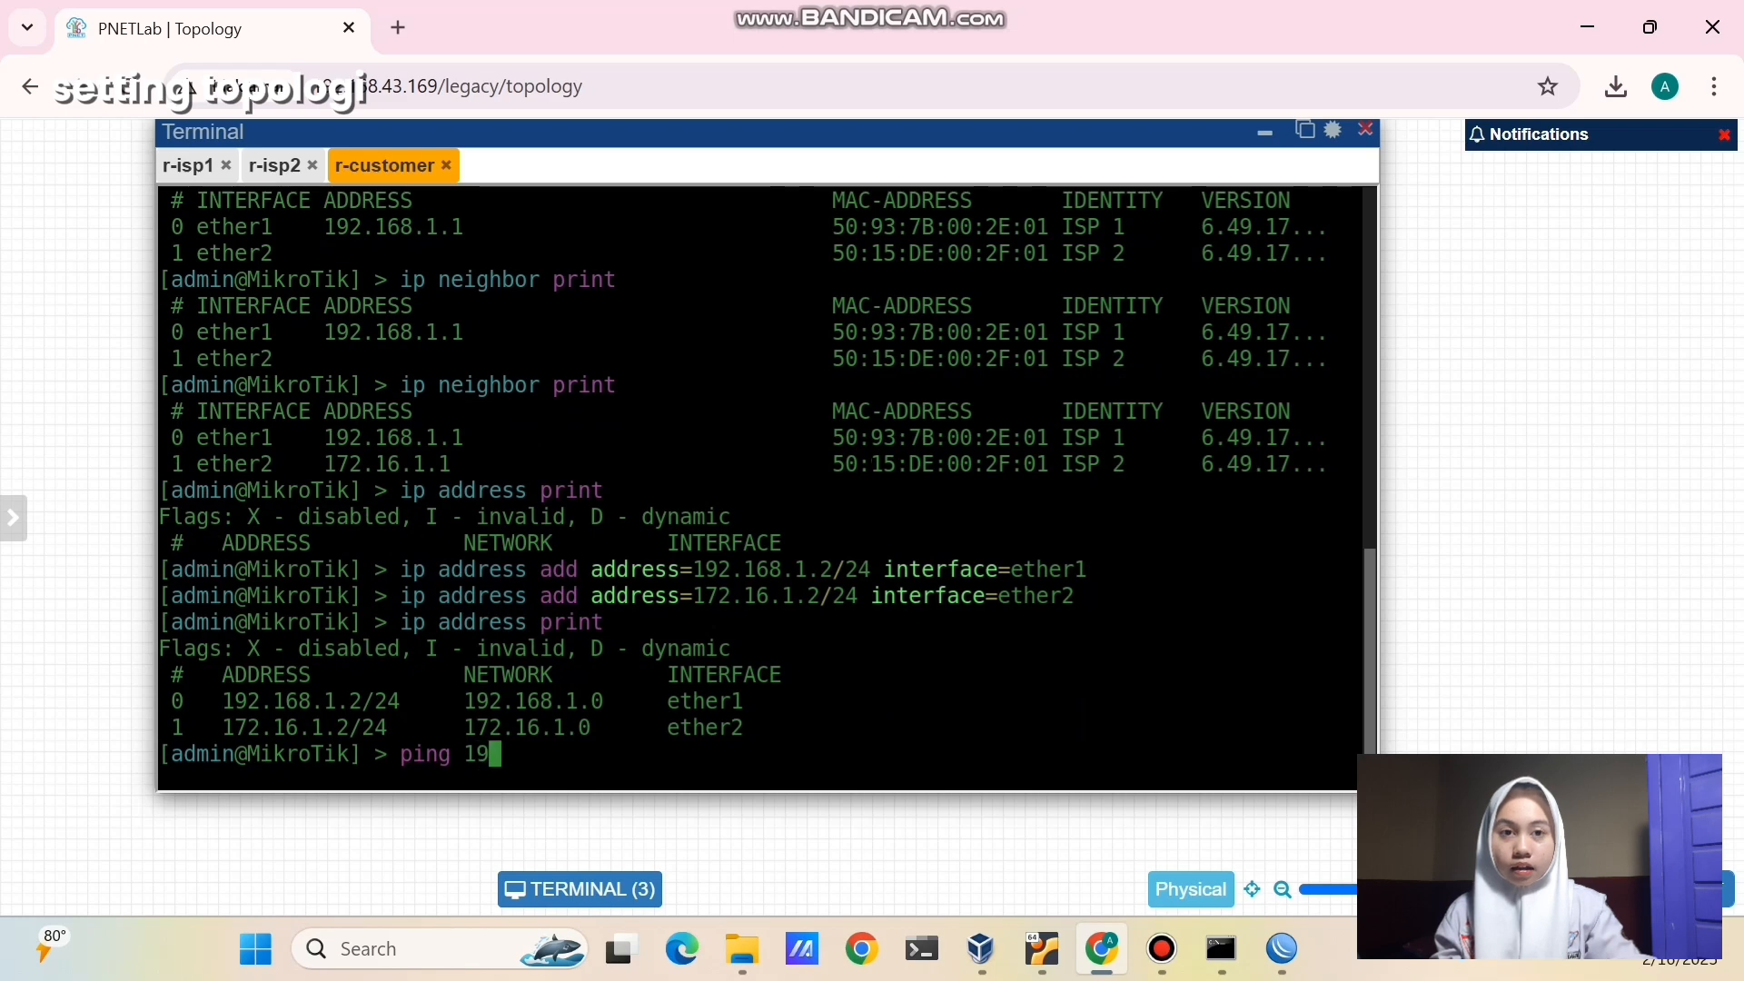
pyautogui.write('2.168')
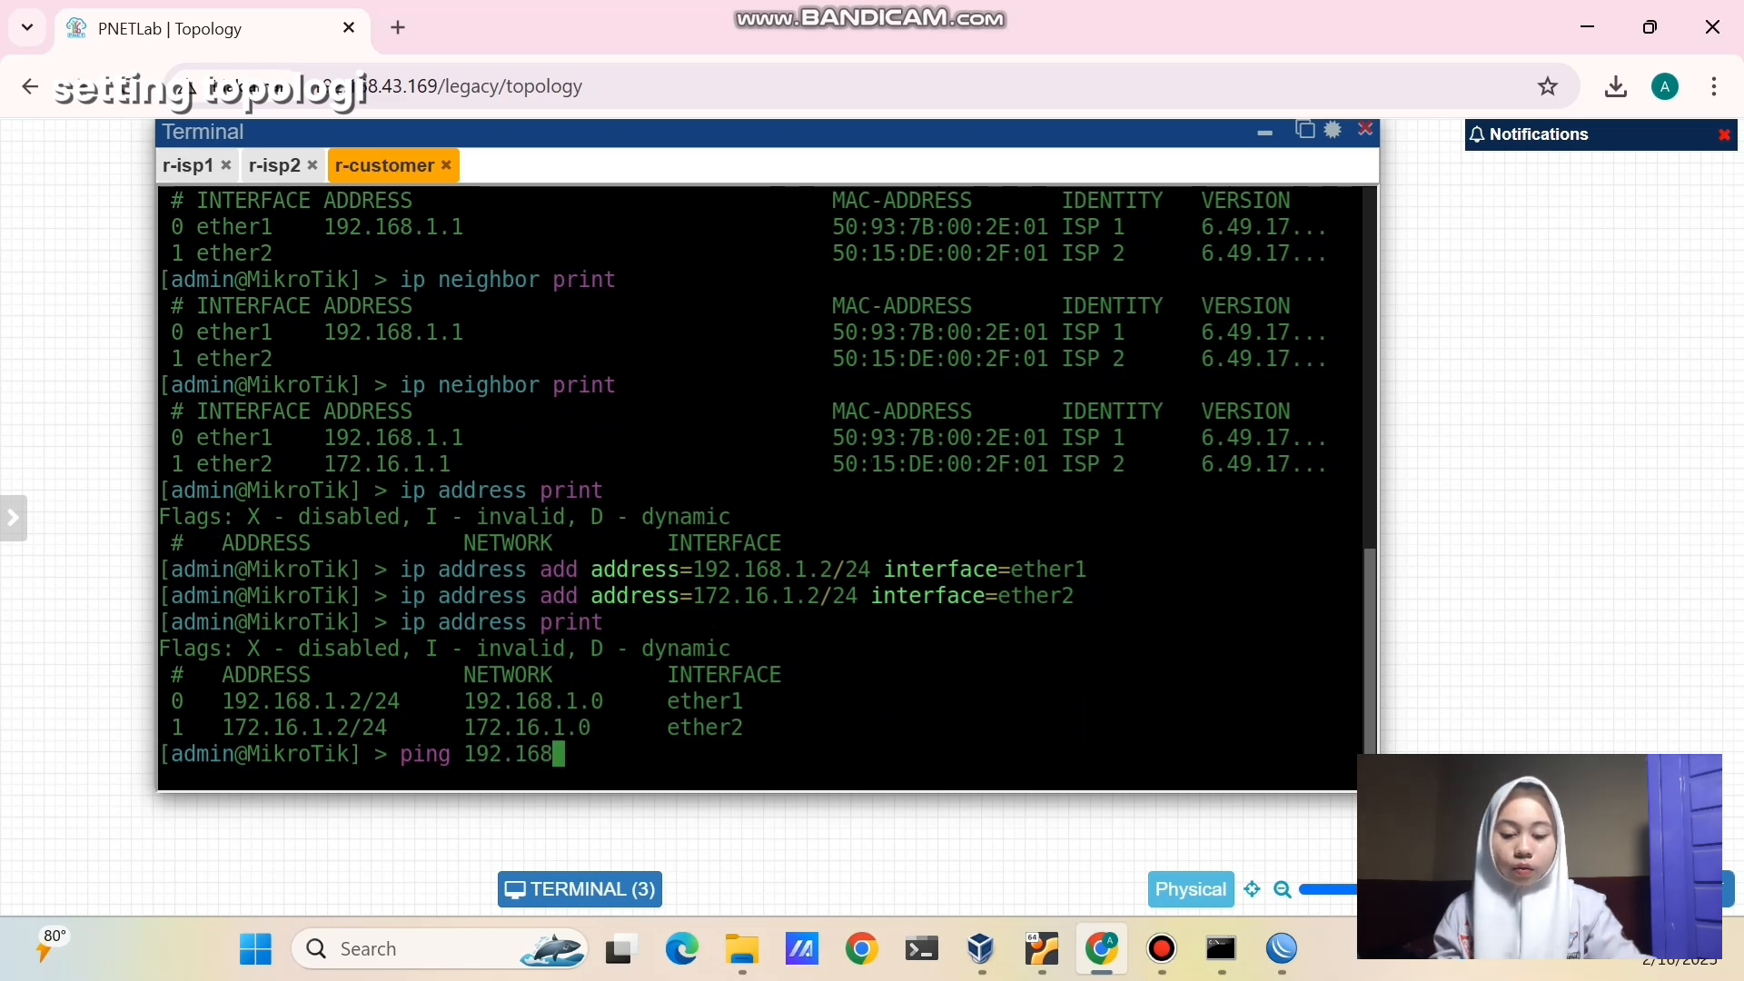
pyautogui.write('.1.1')
# - Ping 192.168.1.1 and then 172.16.1.1 from r-customer, stopping each after successful replies
pyautogui.press('Return')
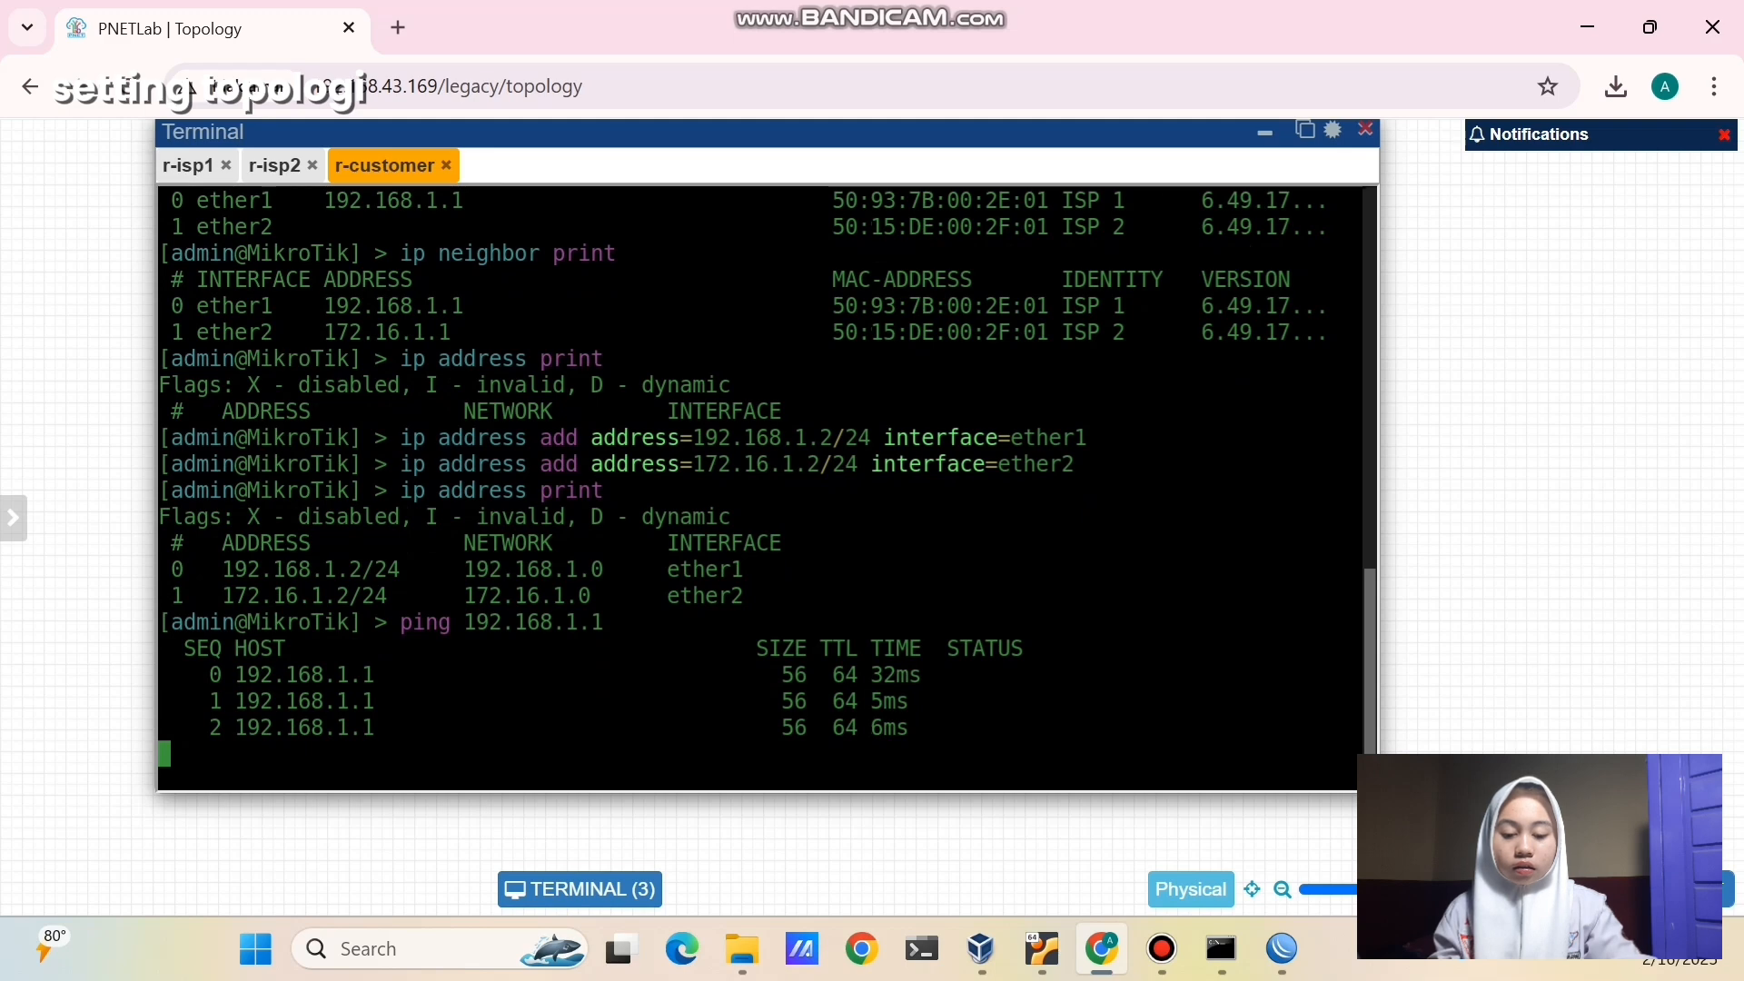
pyautogui.hotkey('ctrl', 'c')
pyautogui.write('ping ')
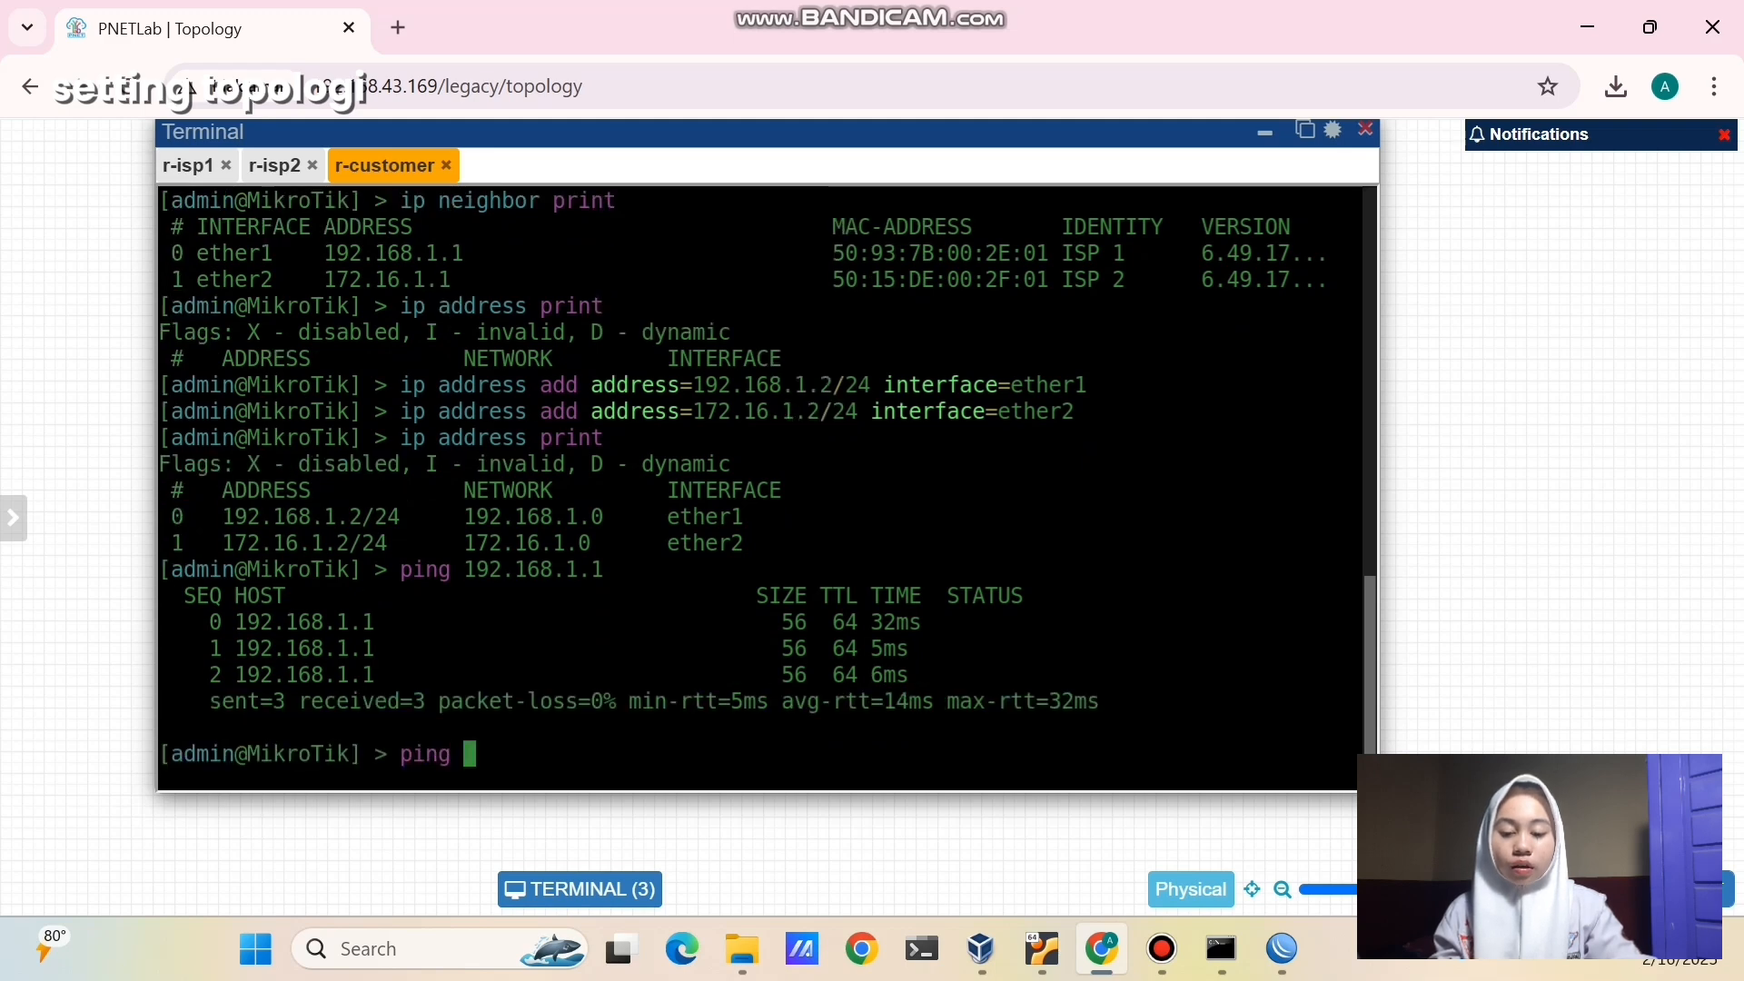
pyautogui.write('172.16.1.1')
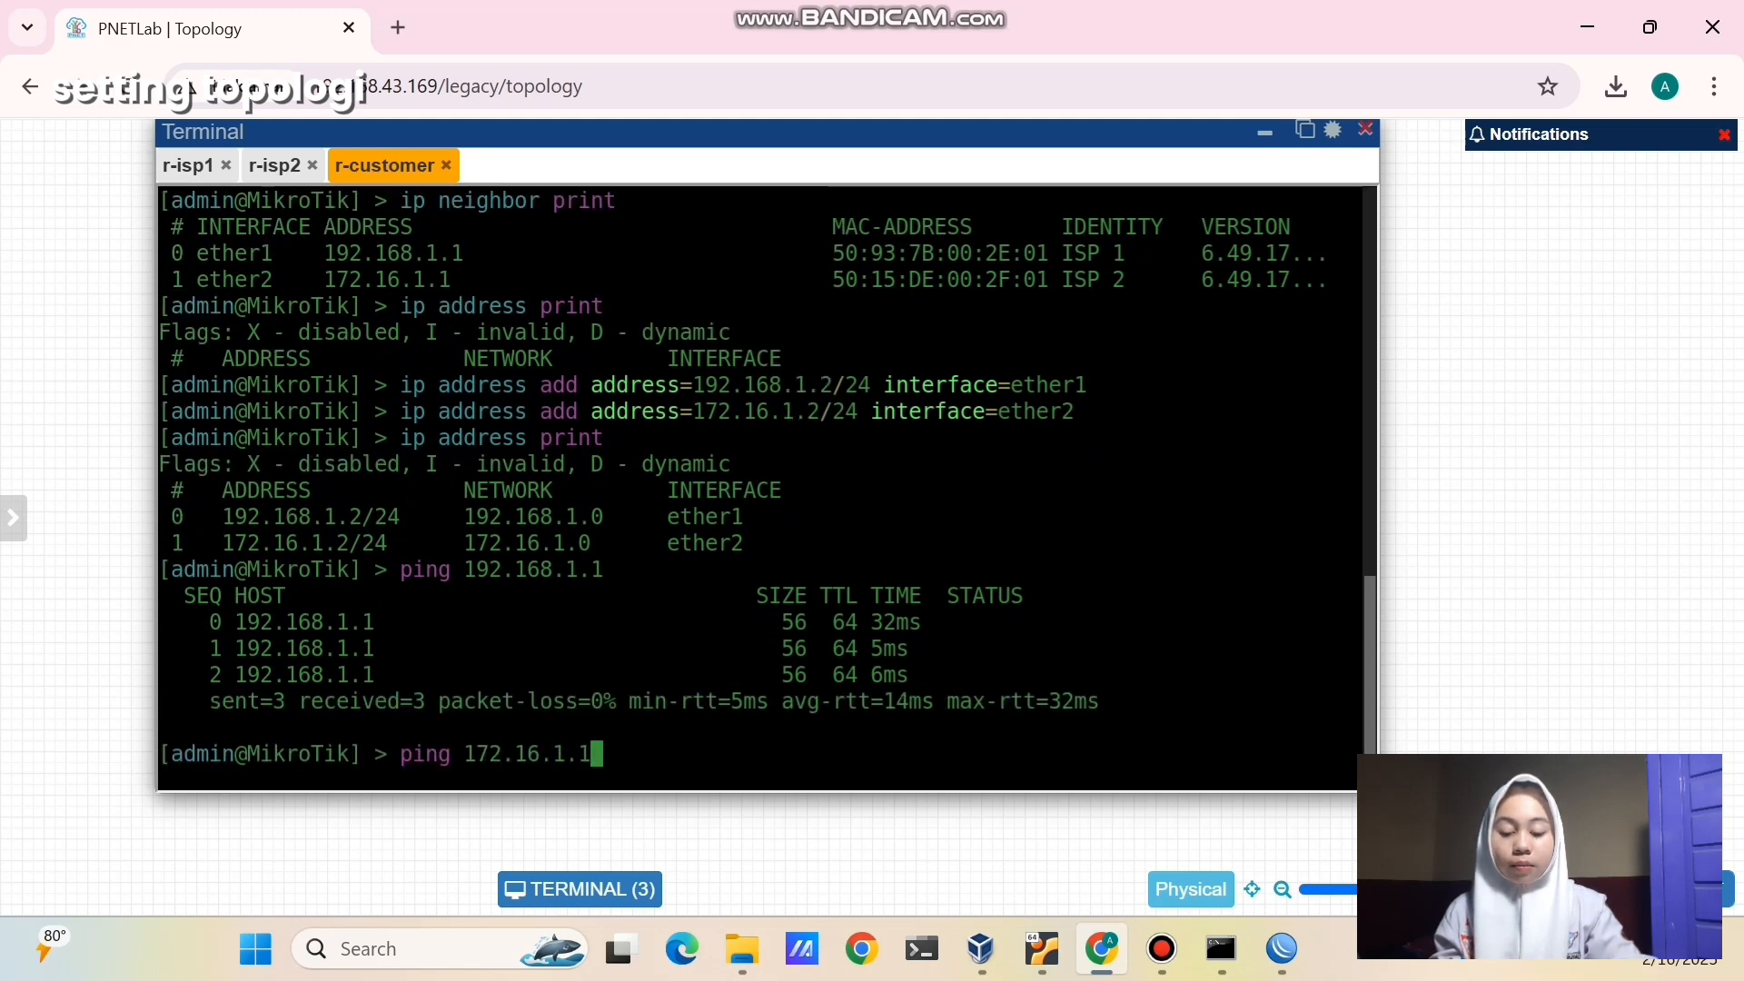
pyautogui.press('Return')
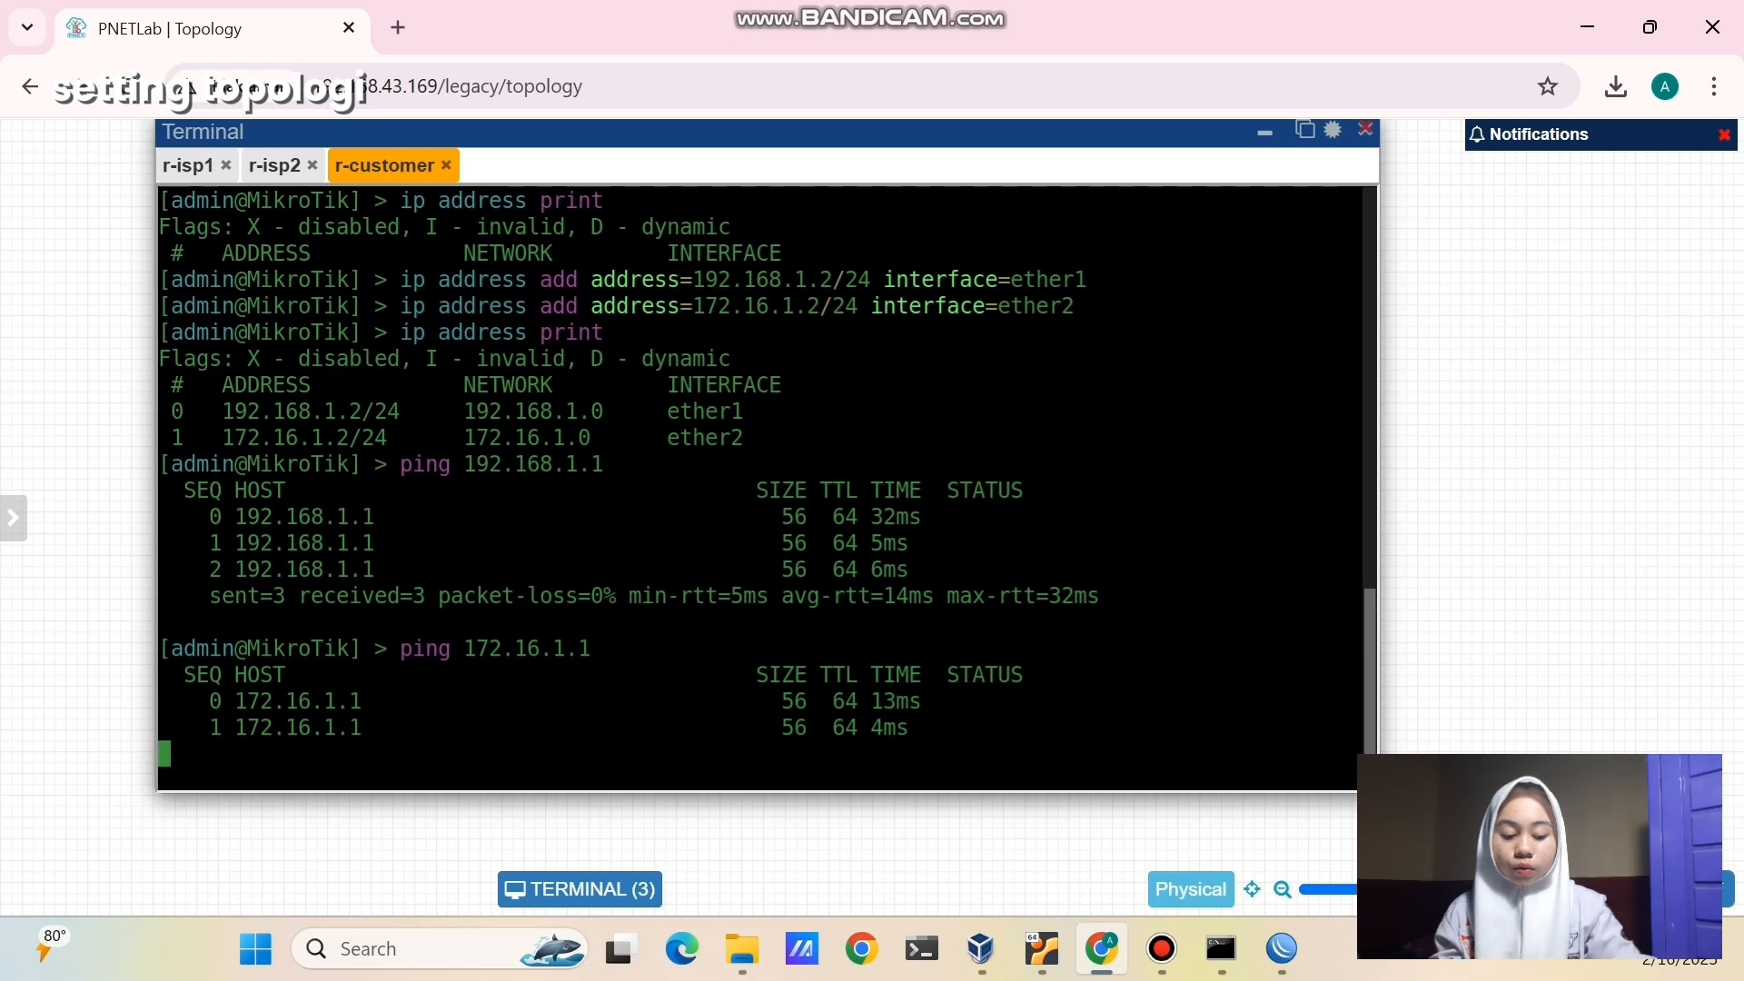
pyautogui.hotkey('ctrl', 'c')
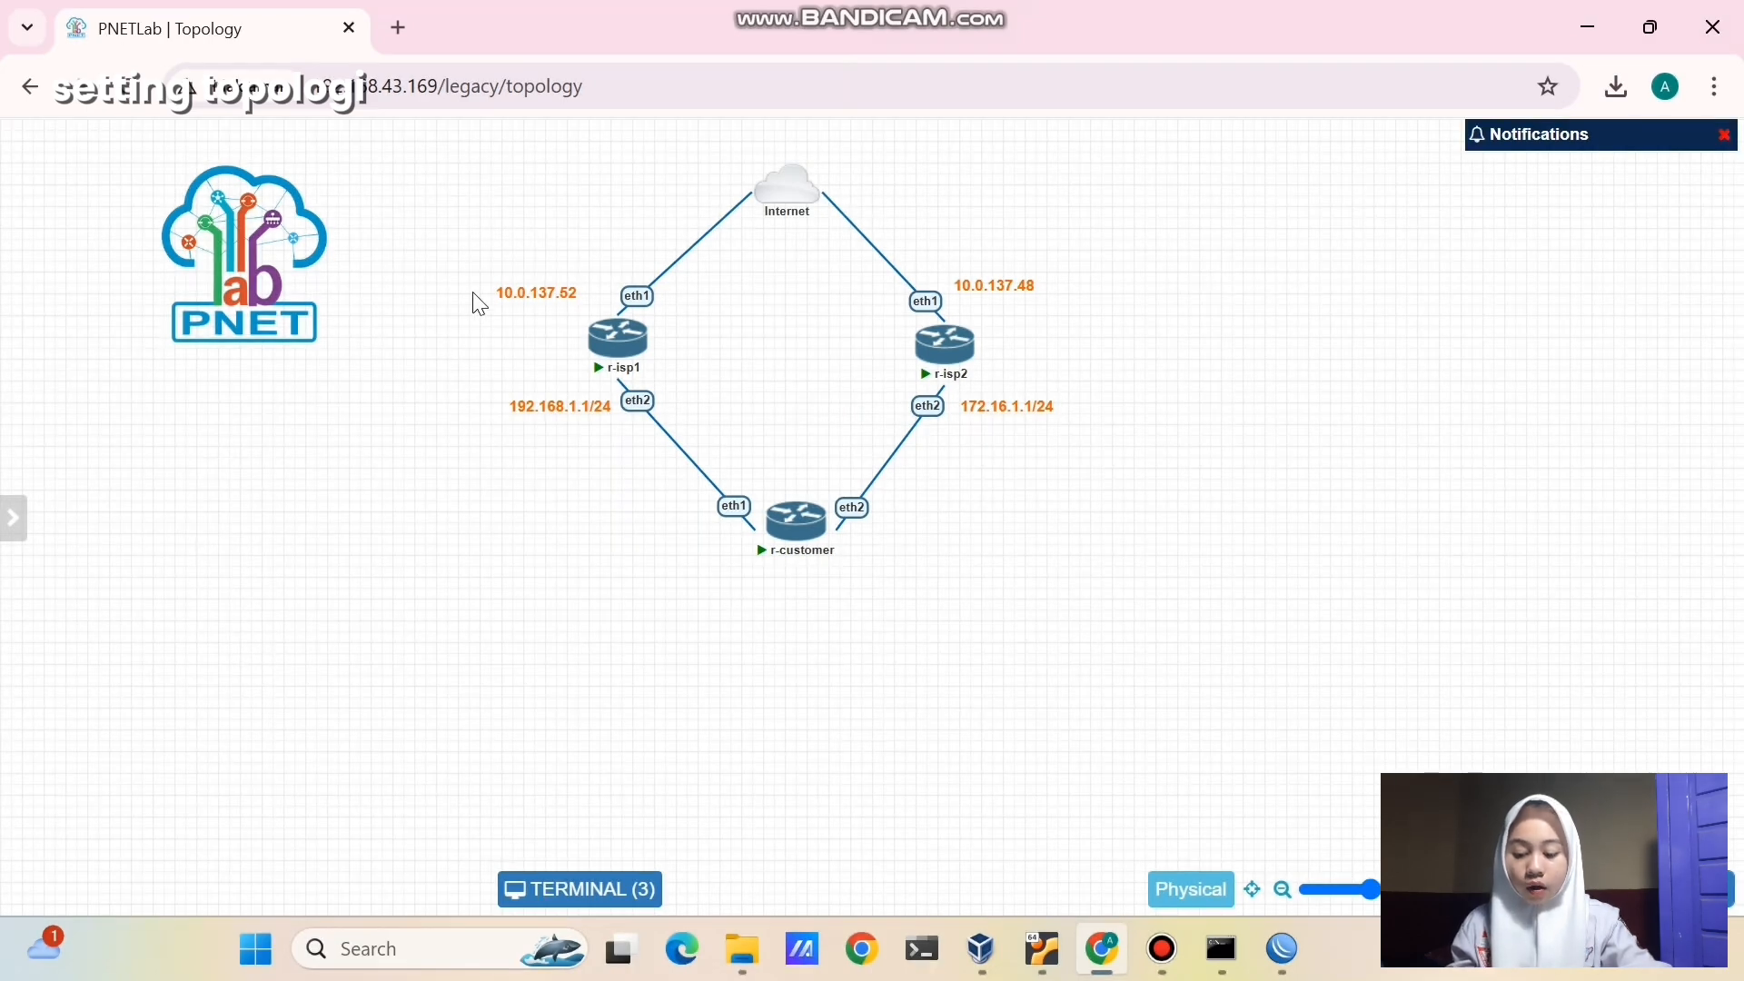
# - Highlight r-isp1, r-isp2 and the Internet cloud with their address labels, then deselect everything
pyautogui.moveTo(464, 241); pyautogui.dragTo(701, 435)
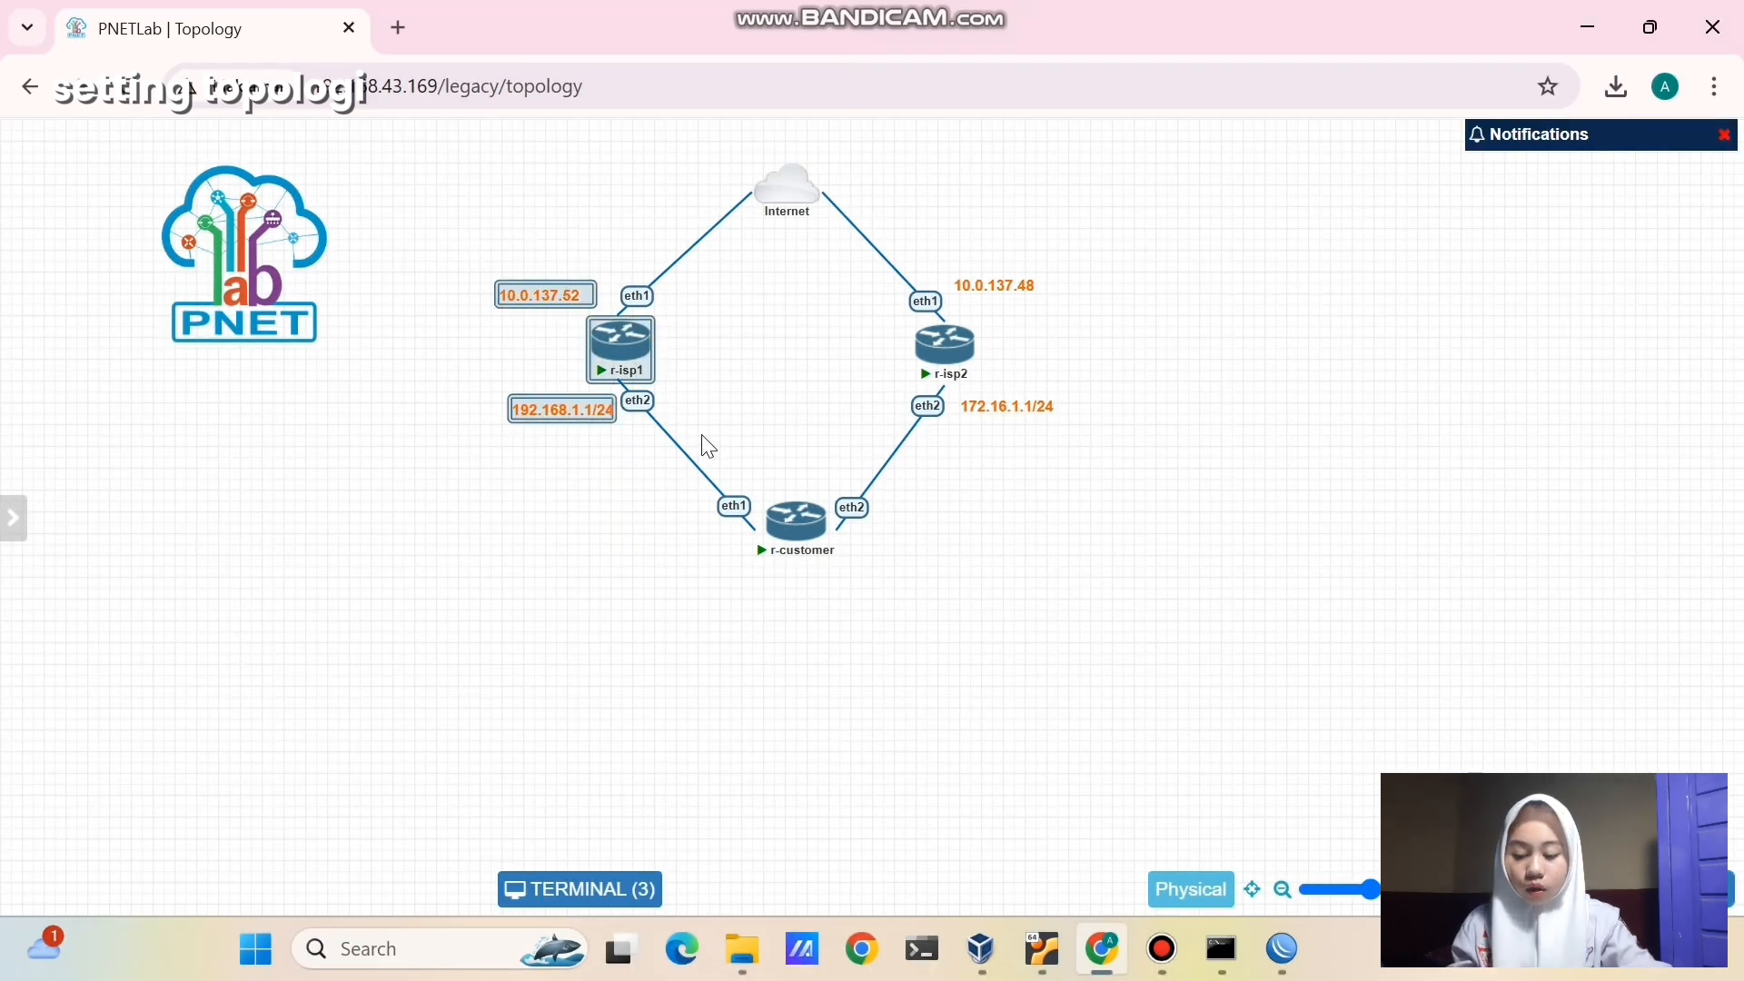
pyautogui.click(835, 282)
pyautogui.moveTo(848, 266); pyautogui.dragTo(1089, 439)
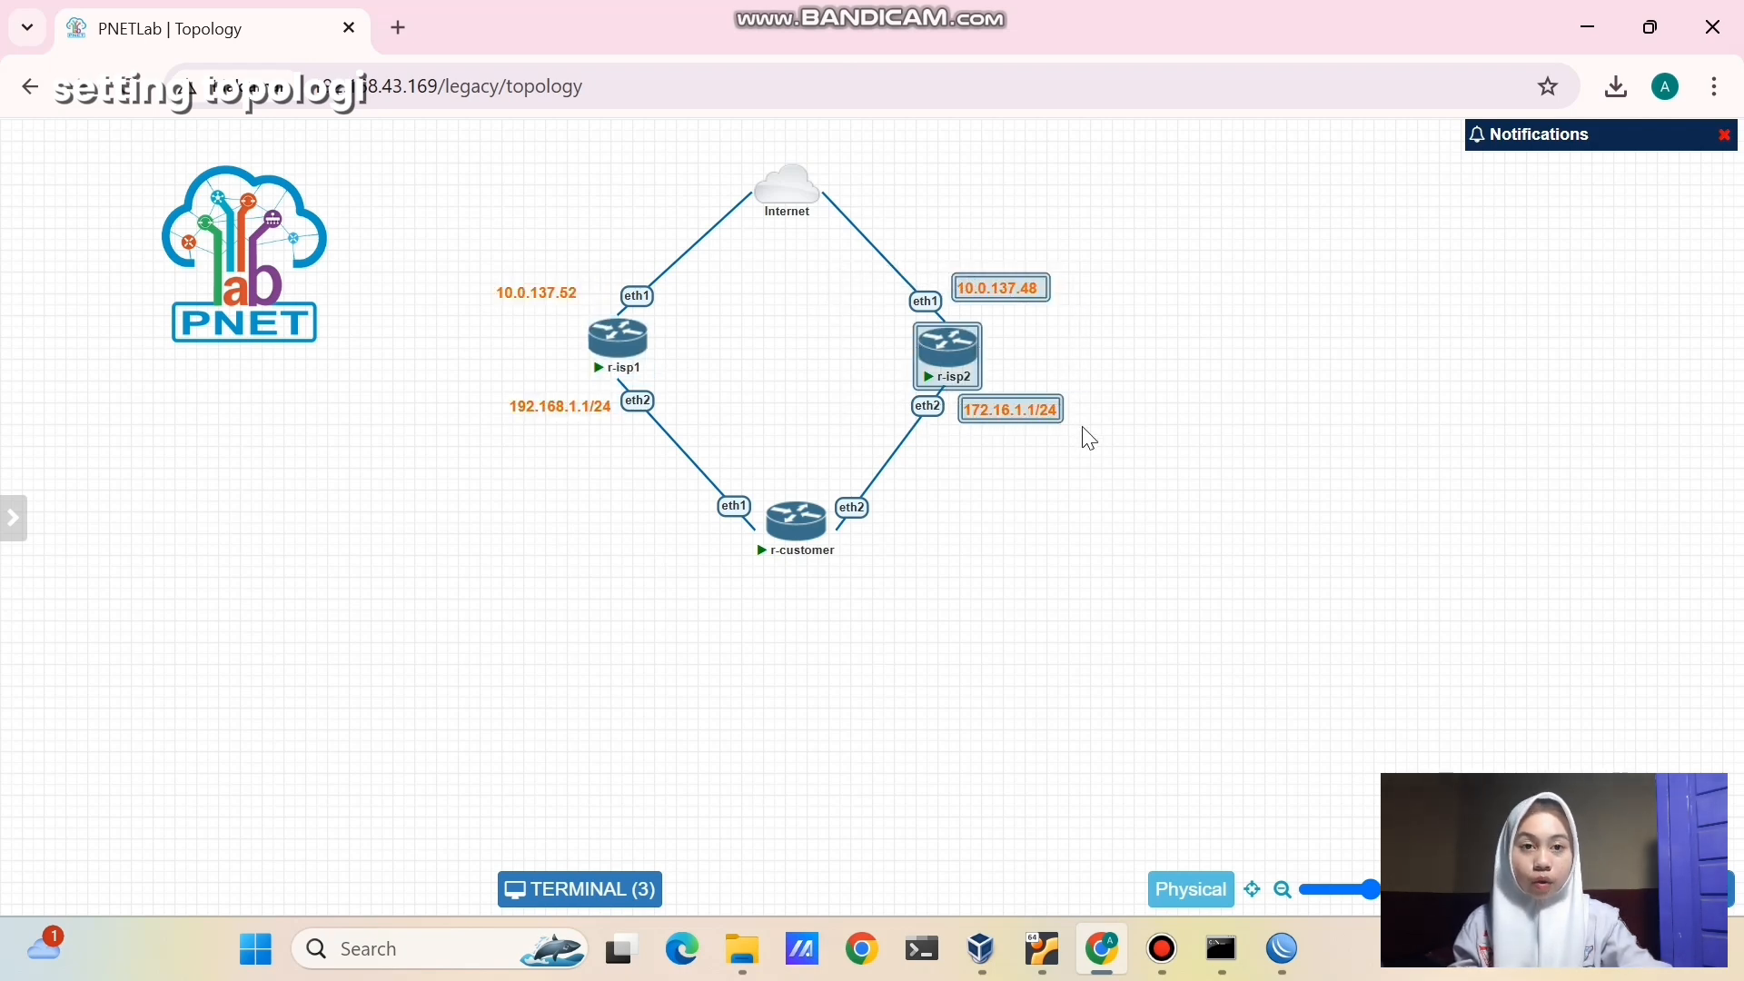
pyautogui.click(1086, 511)
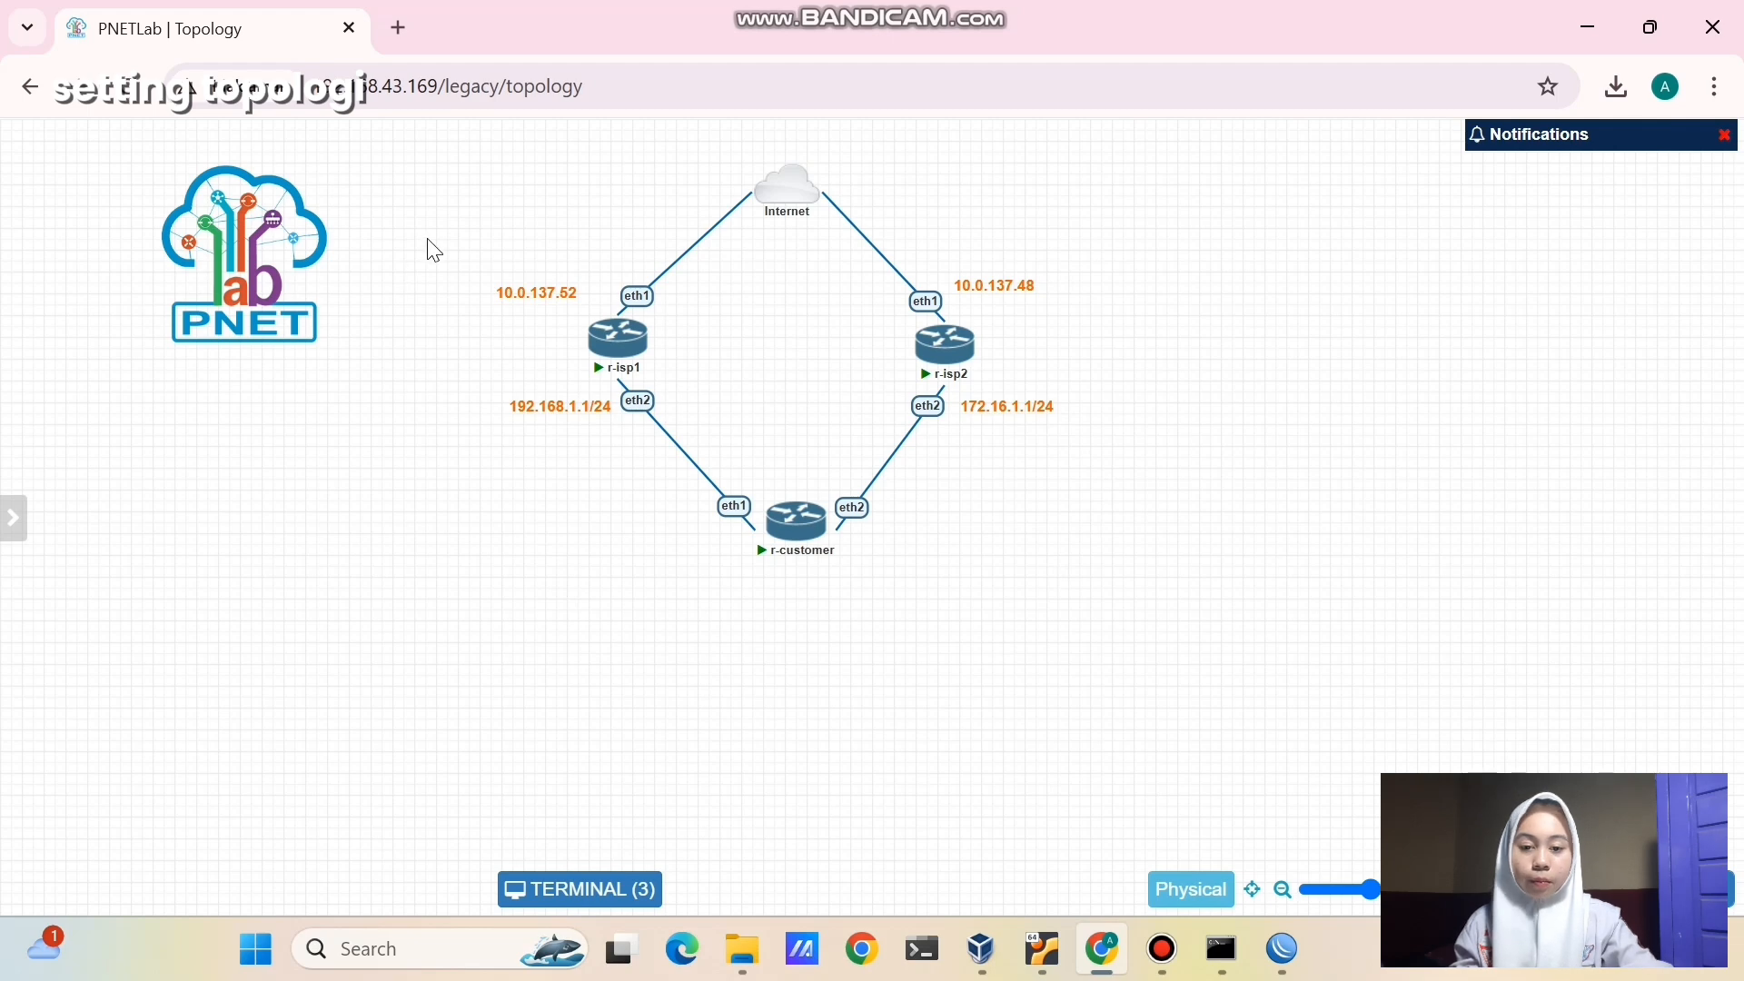
pyautogui.moveTo(428, 239); pyautogui.dragTo(1043, 457)
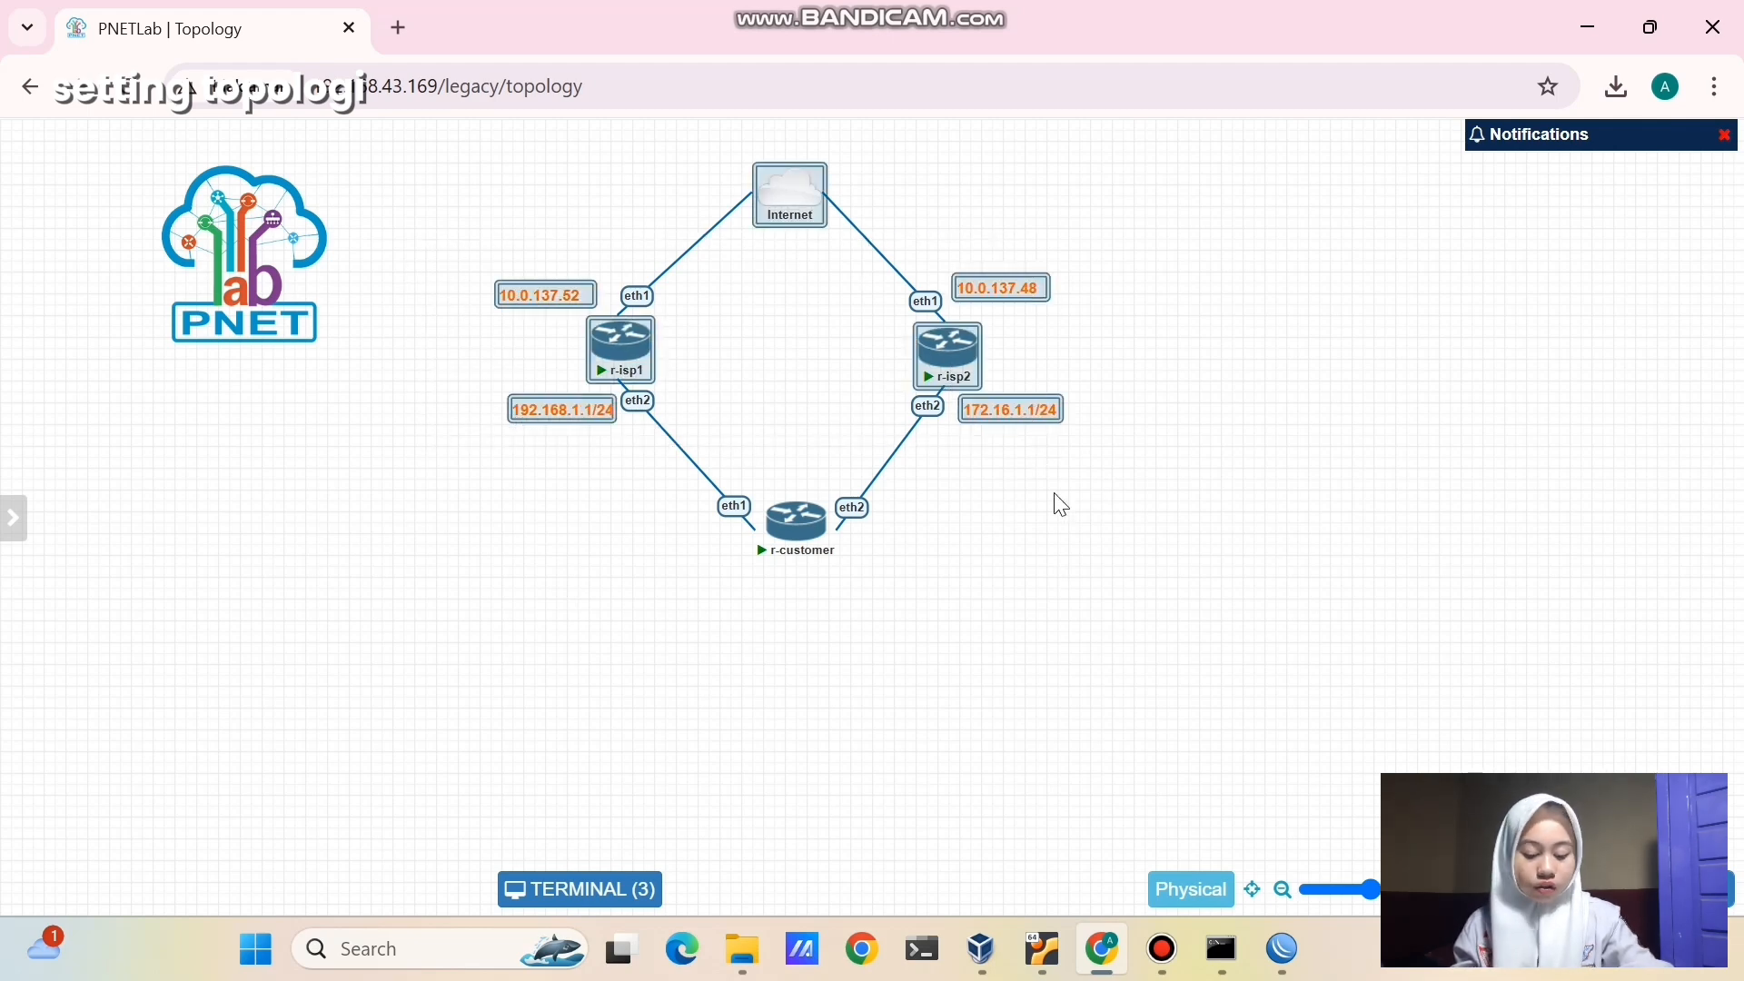
pyautogui.click(1065, 531)
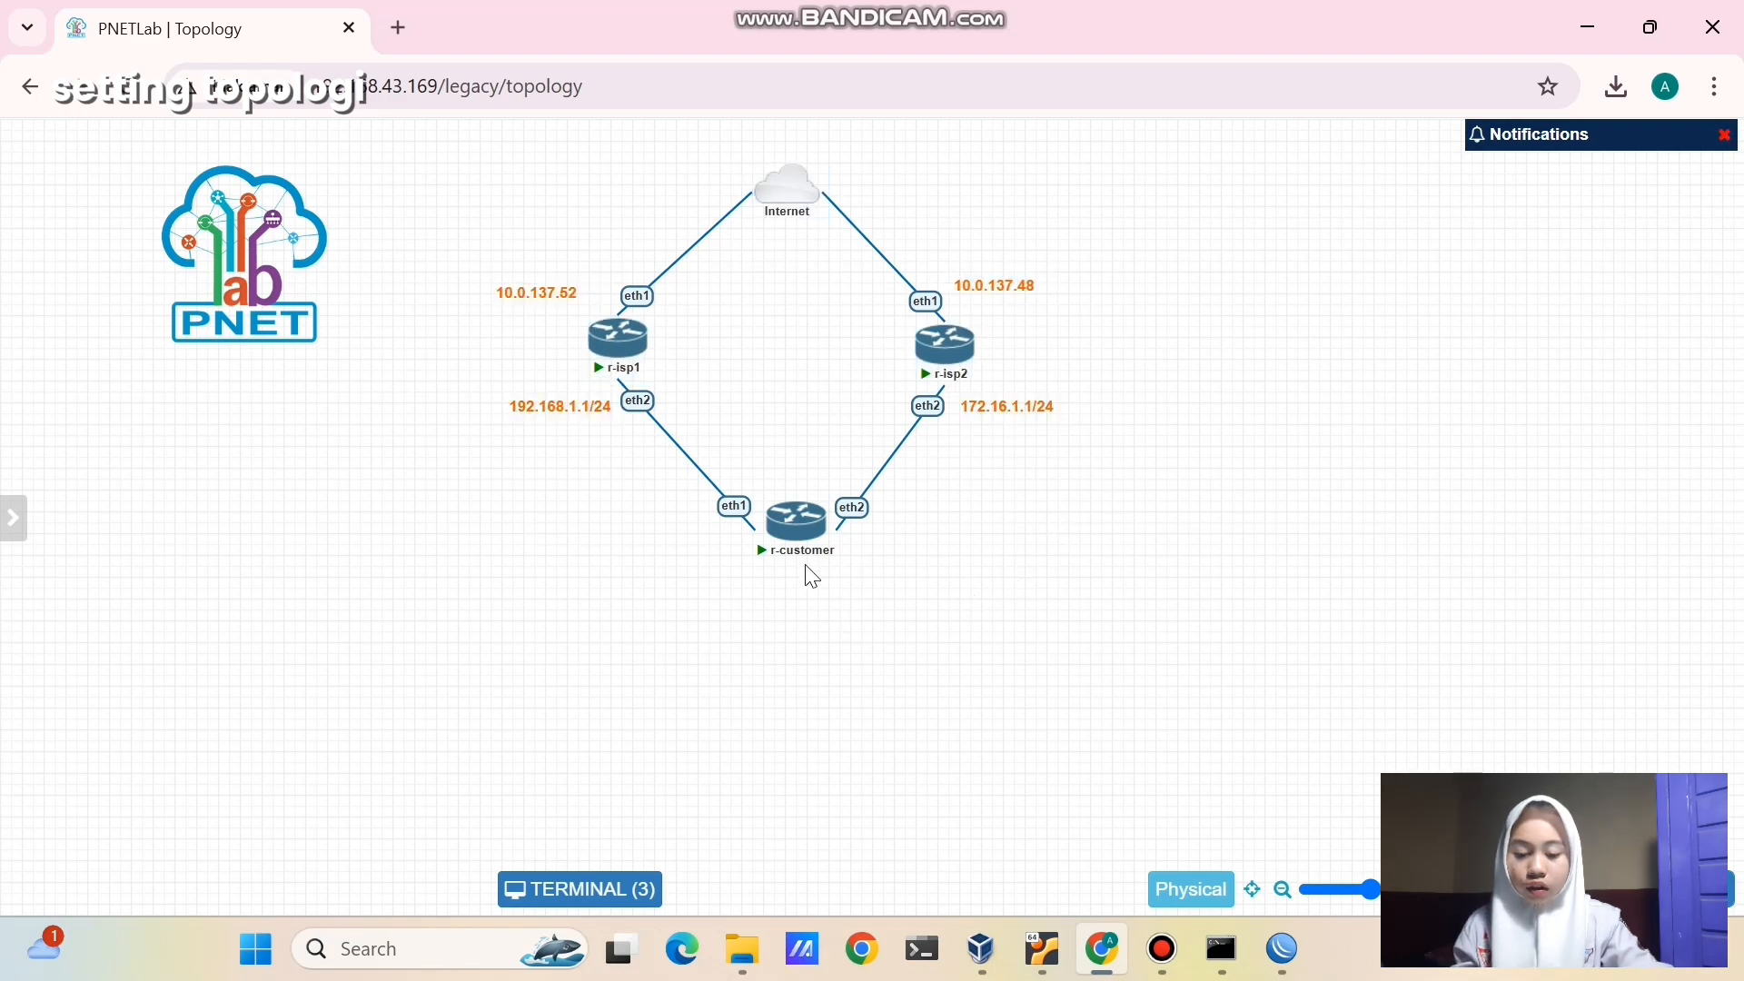
# - Run 'tool romon set enable=yes' in the r-customer console
pyautogui.click(791, 518)
pyautogui.write('tool')
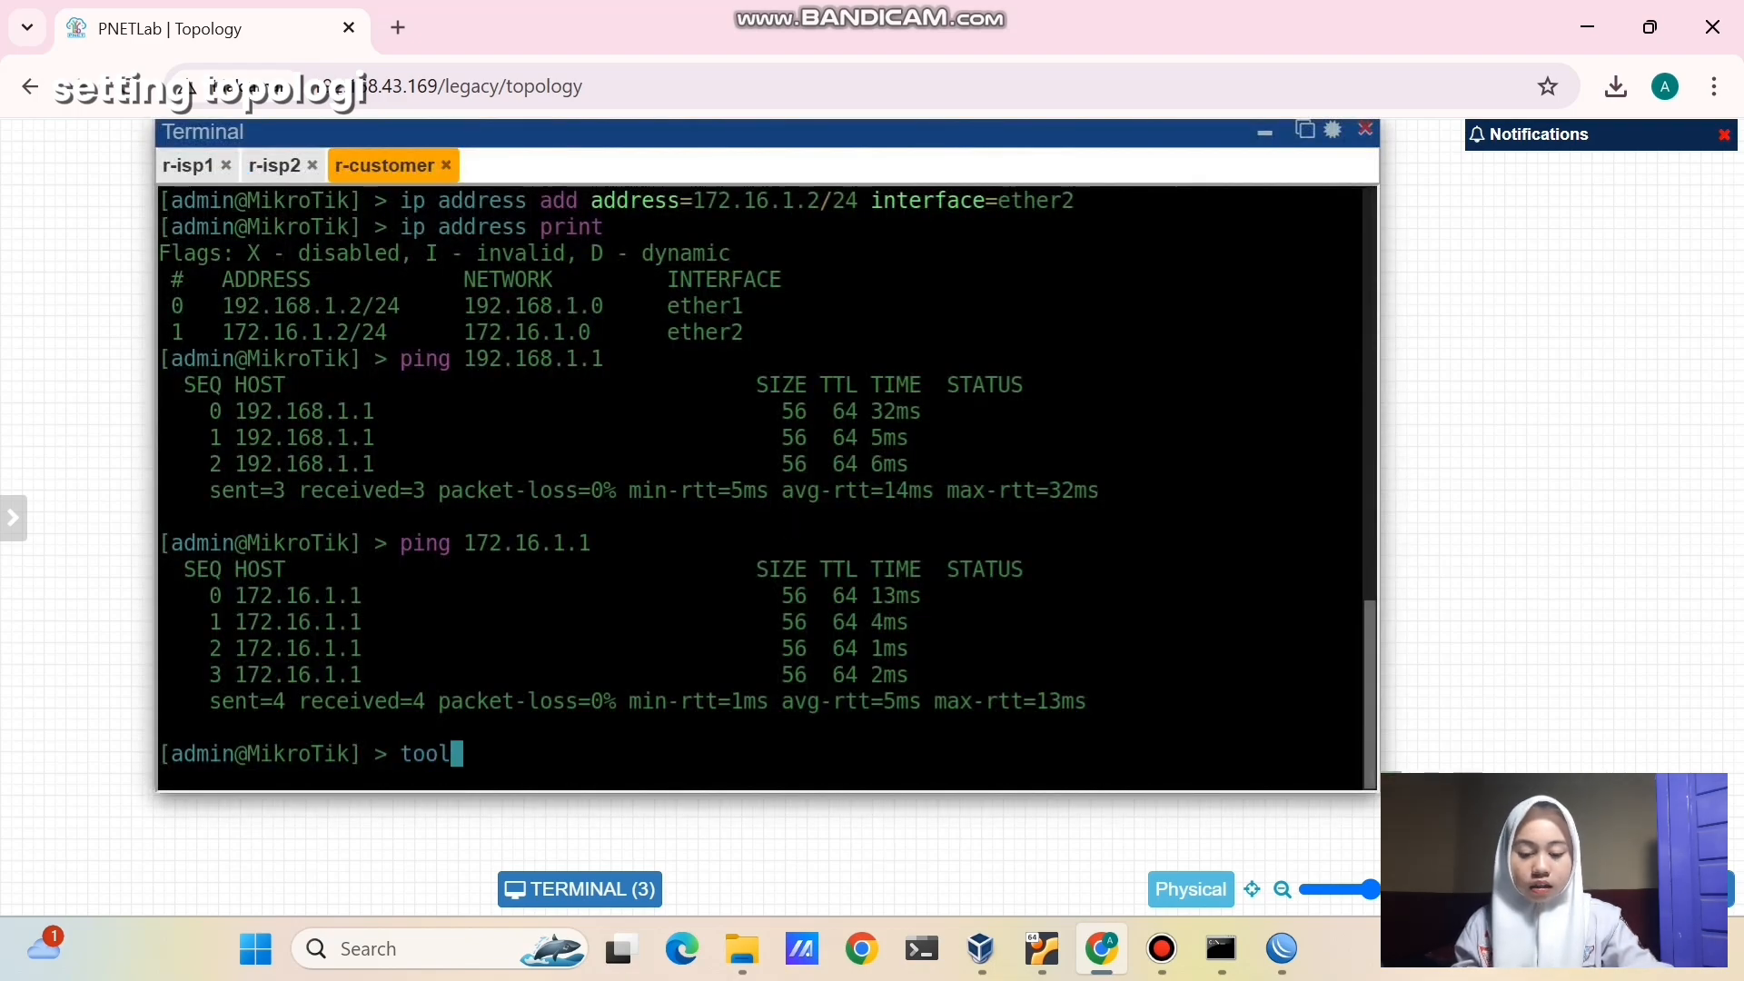
pyautogui.write(' romon set e')
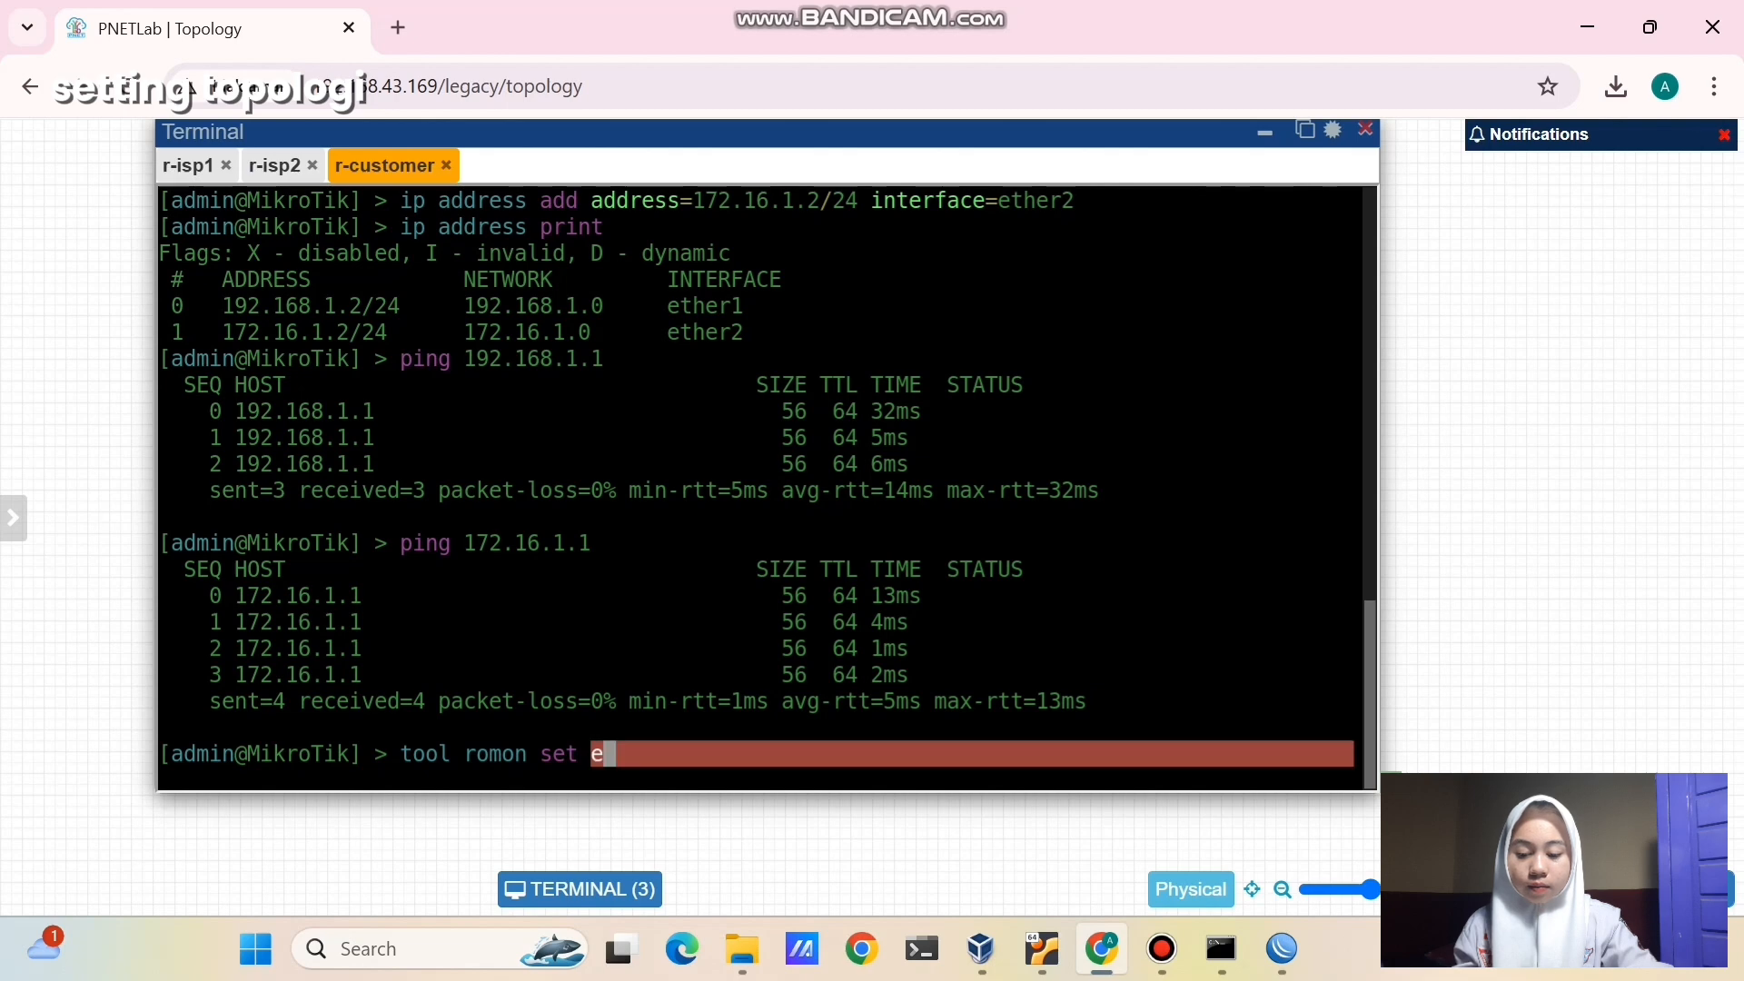
pyautogui.write('nable=yes')
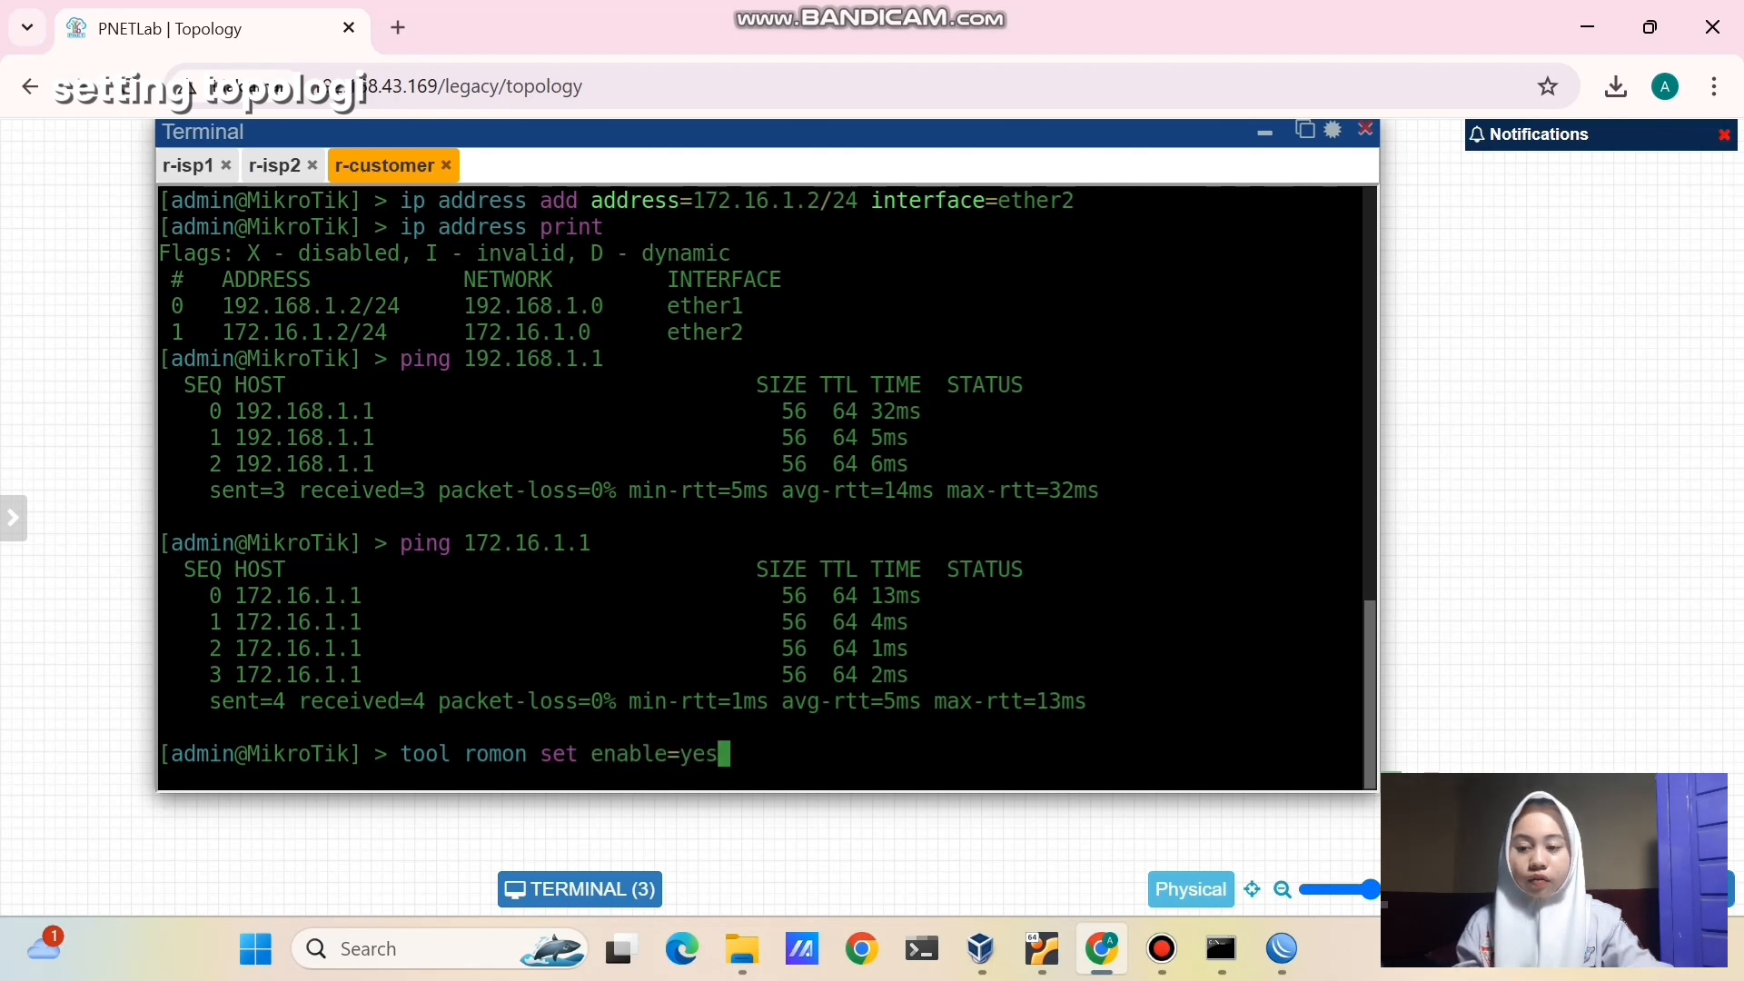
pyautogui.press('Return')
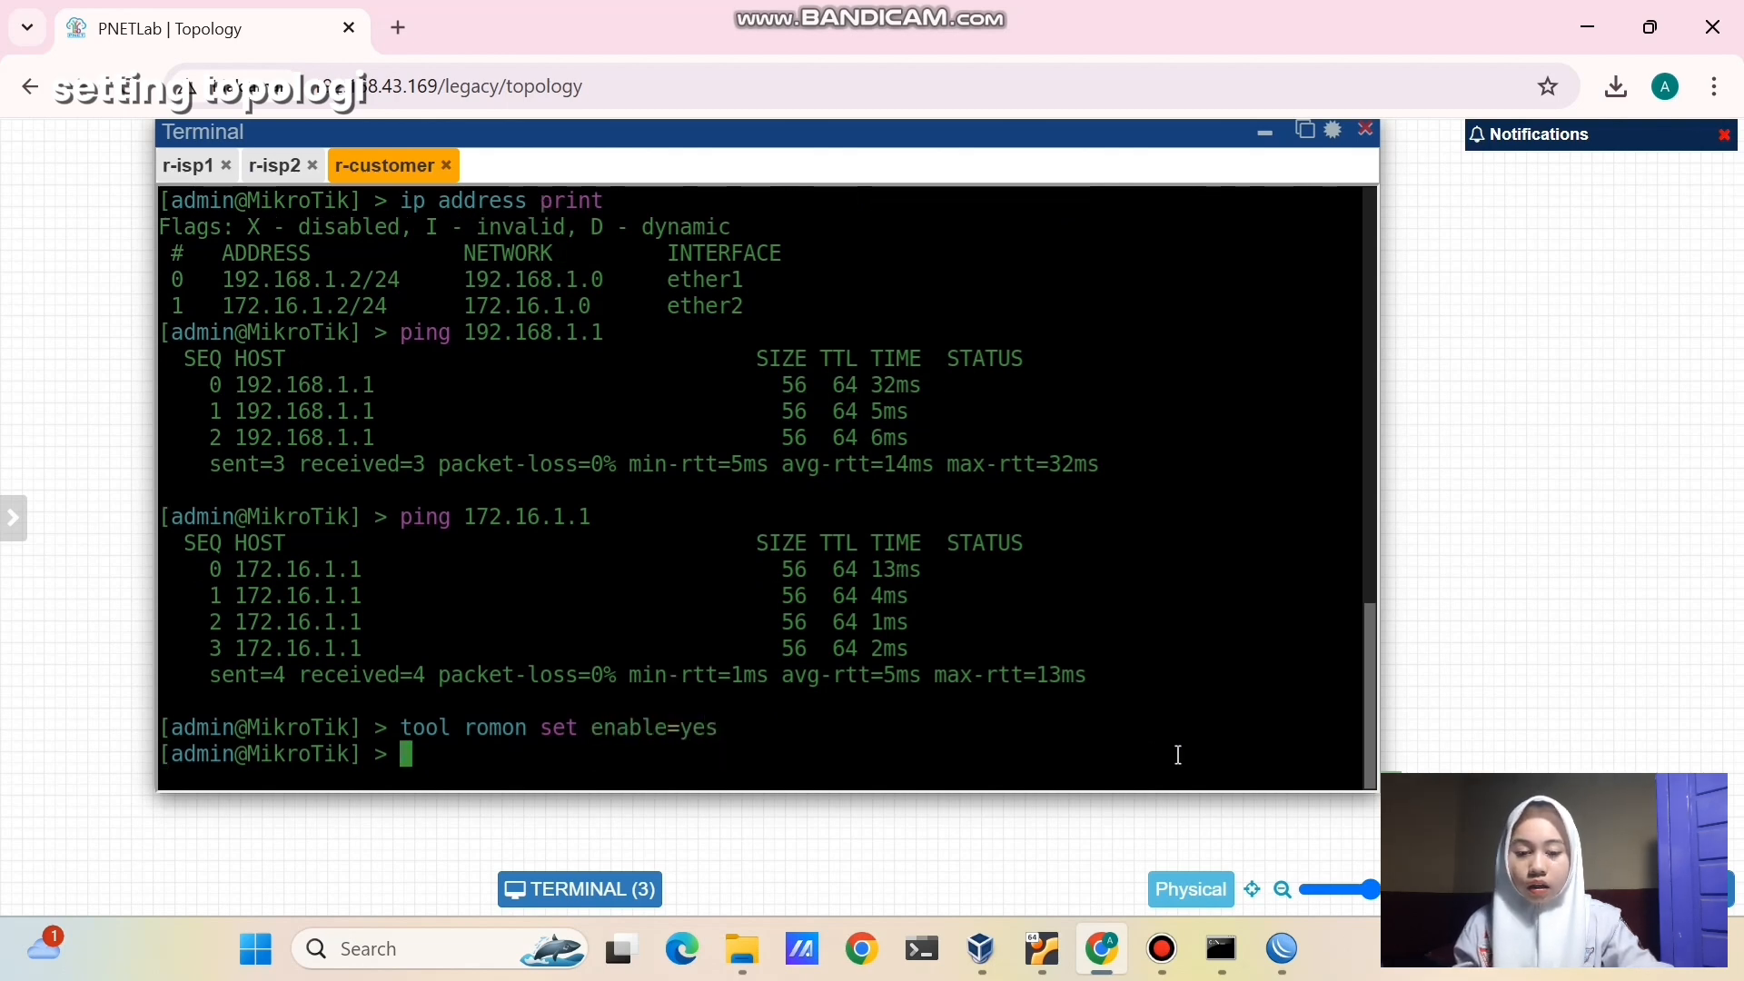
# - Enable RoMON under Tools > RoMON in the ISP 1 session, then start a new WinBox window
pyautogui.moveTo(1282, 949)
pyautogui.click(1159, 803)
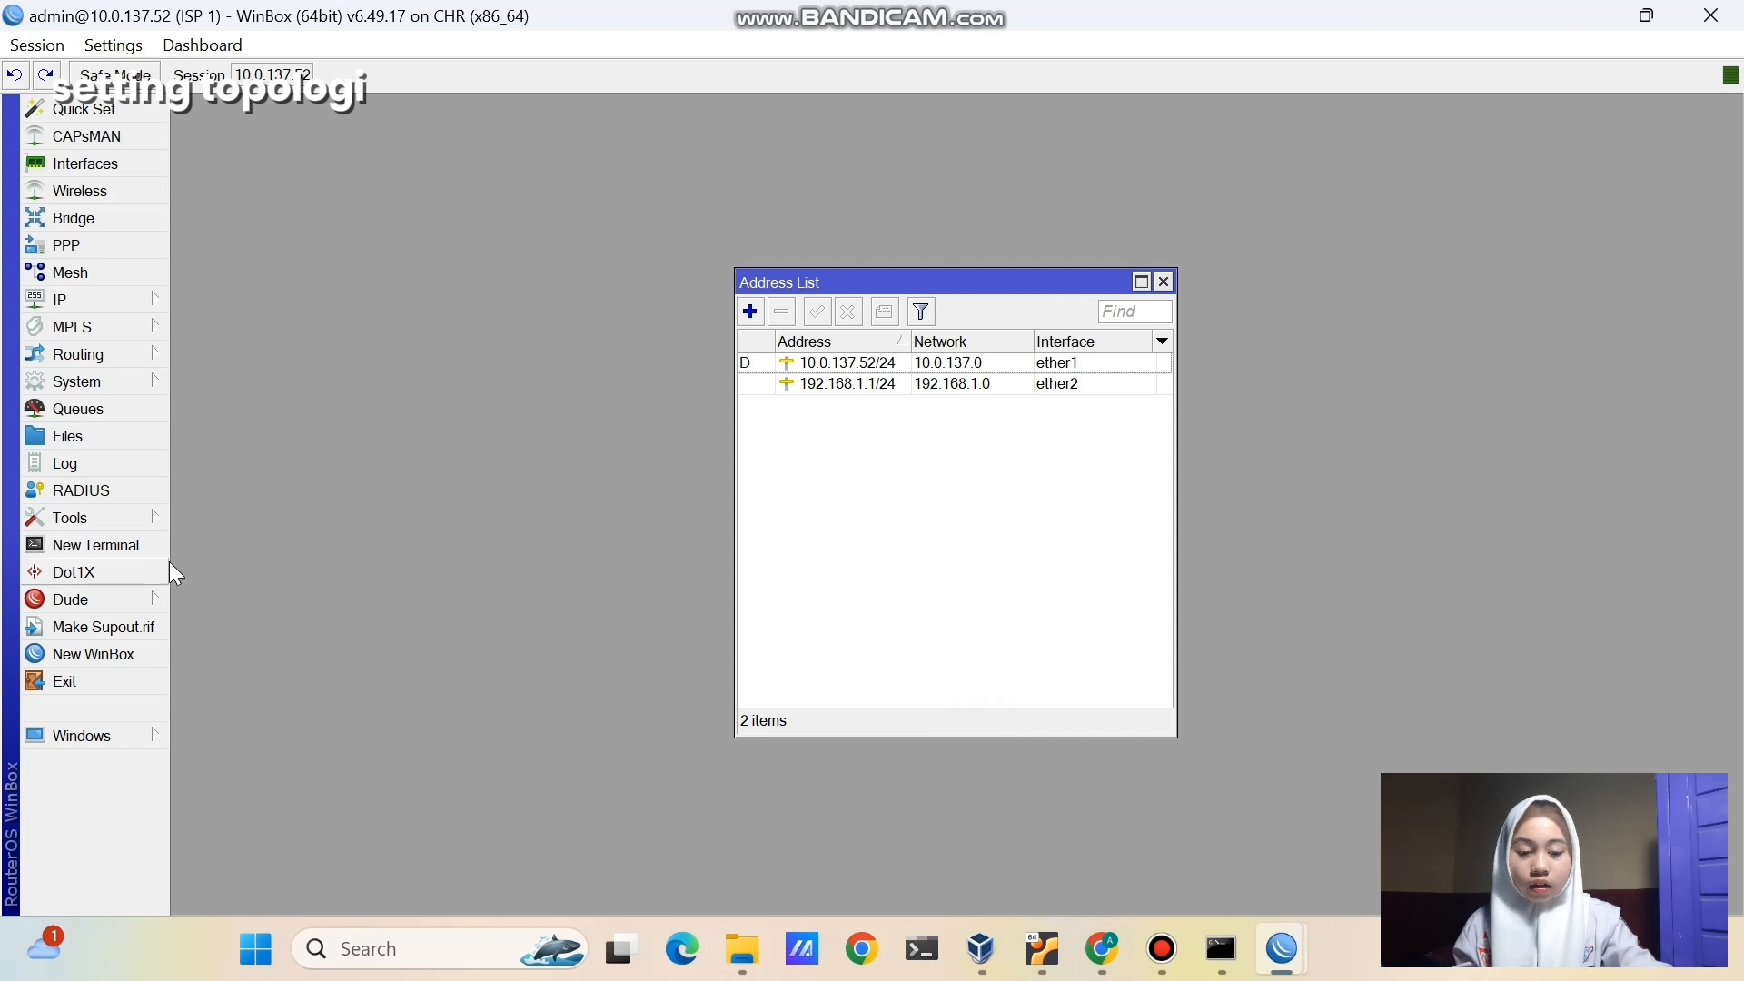
pyautogui.click(155, 516)
pyautogui.click(235, 708)
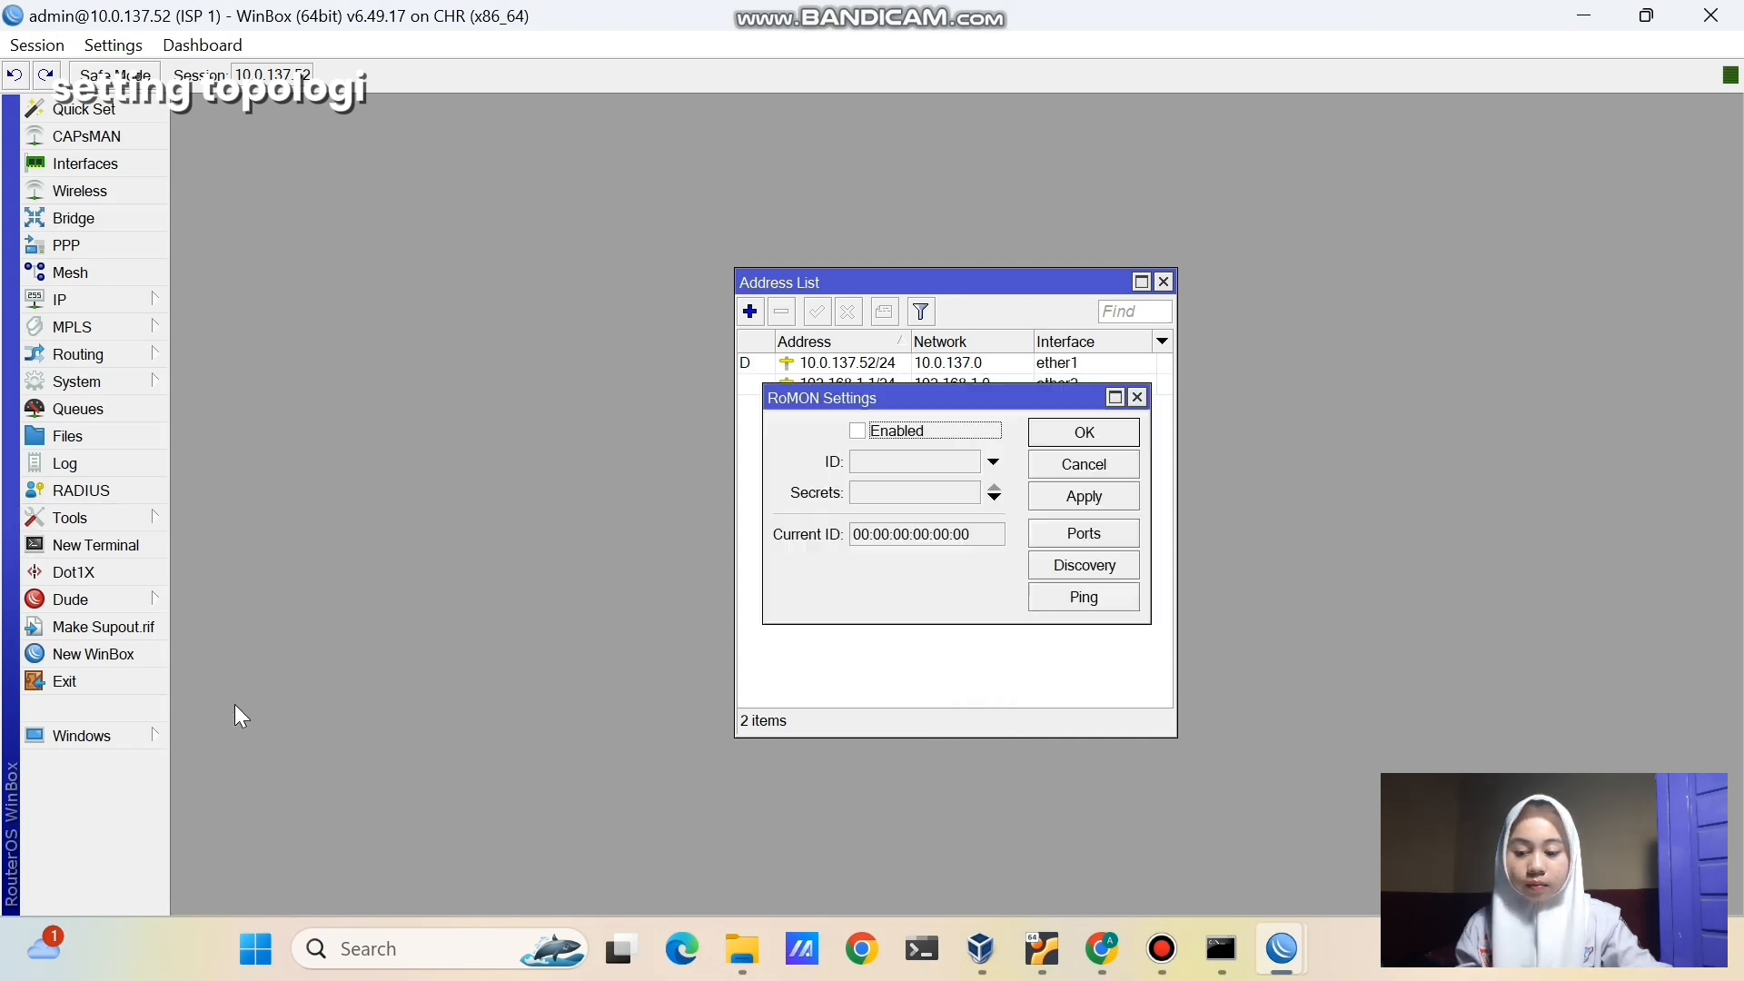
pyautogui.click(857, 431)
pyautogui.click(1085, 496)
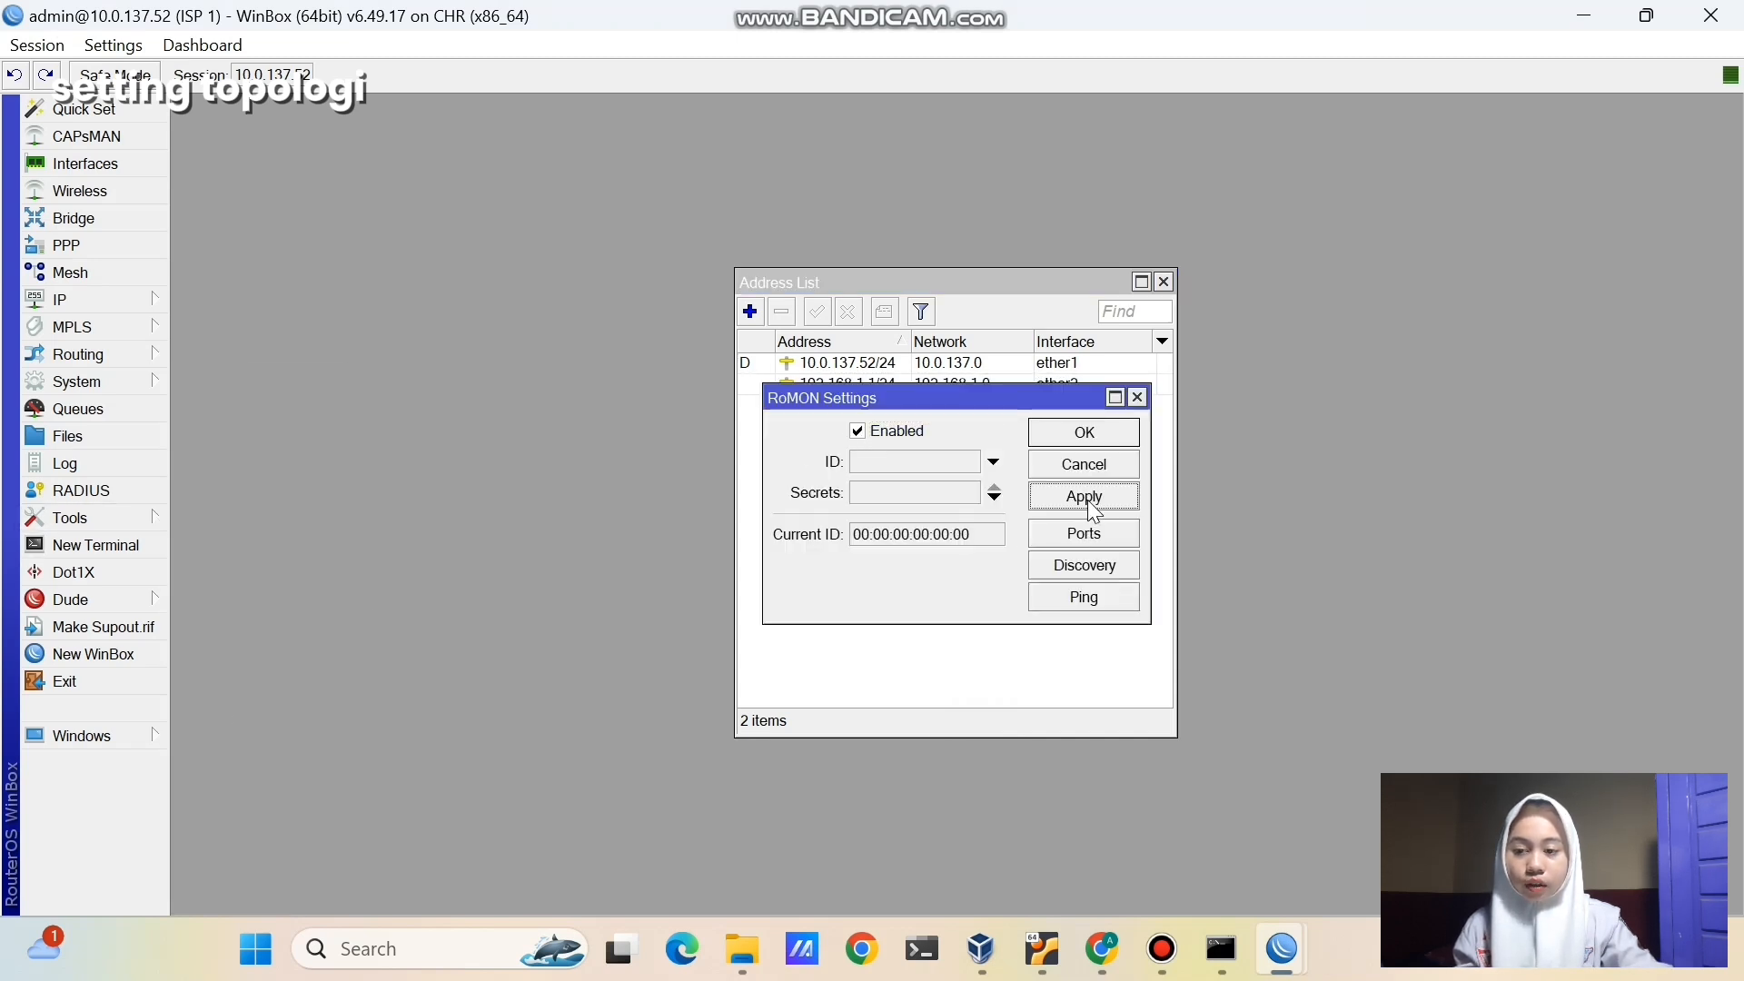
pyautogui.click(1084, 433)
pyautogui.click(162, 649)
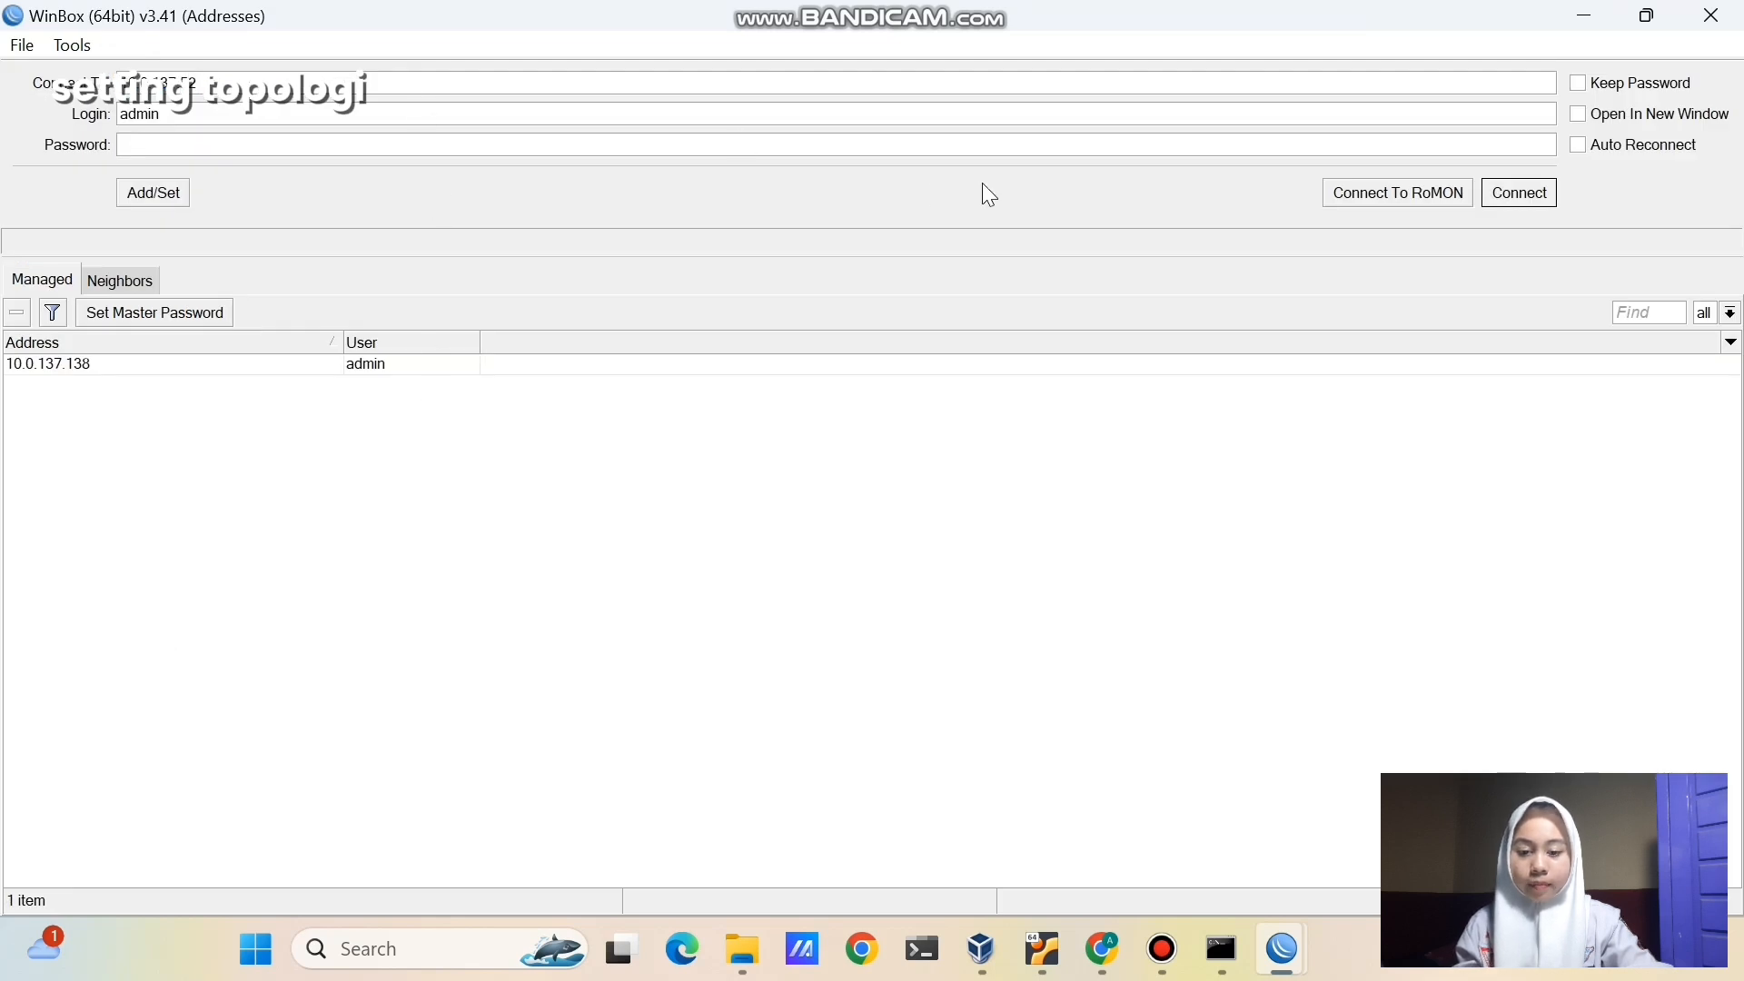
# - Connect to the customer router through RoMON via ISP 1, dismissing the password change prompt
pyautogui.click(1335, 186)
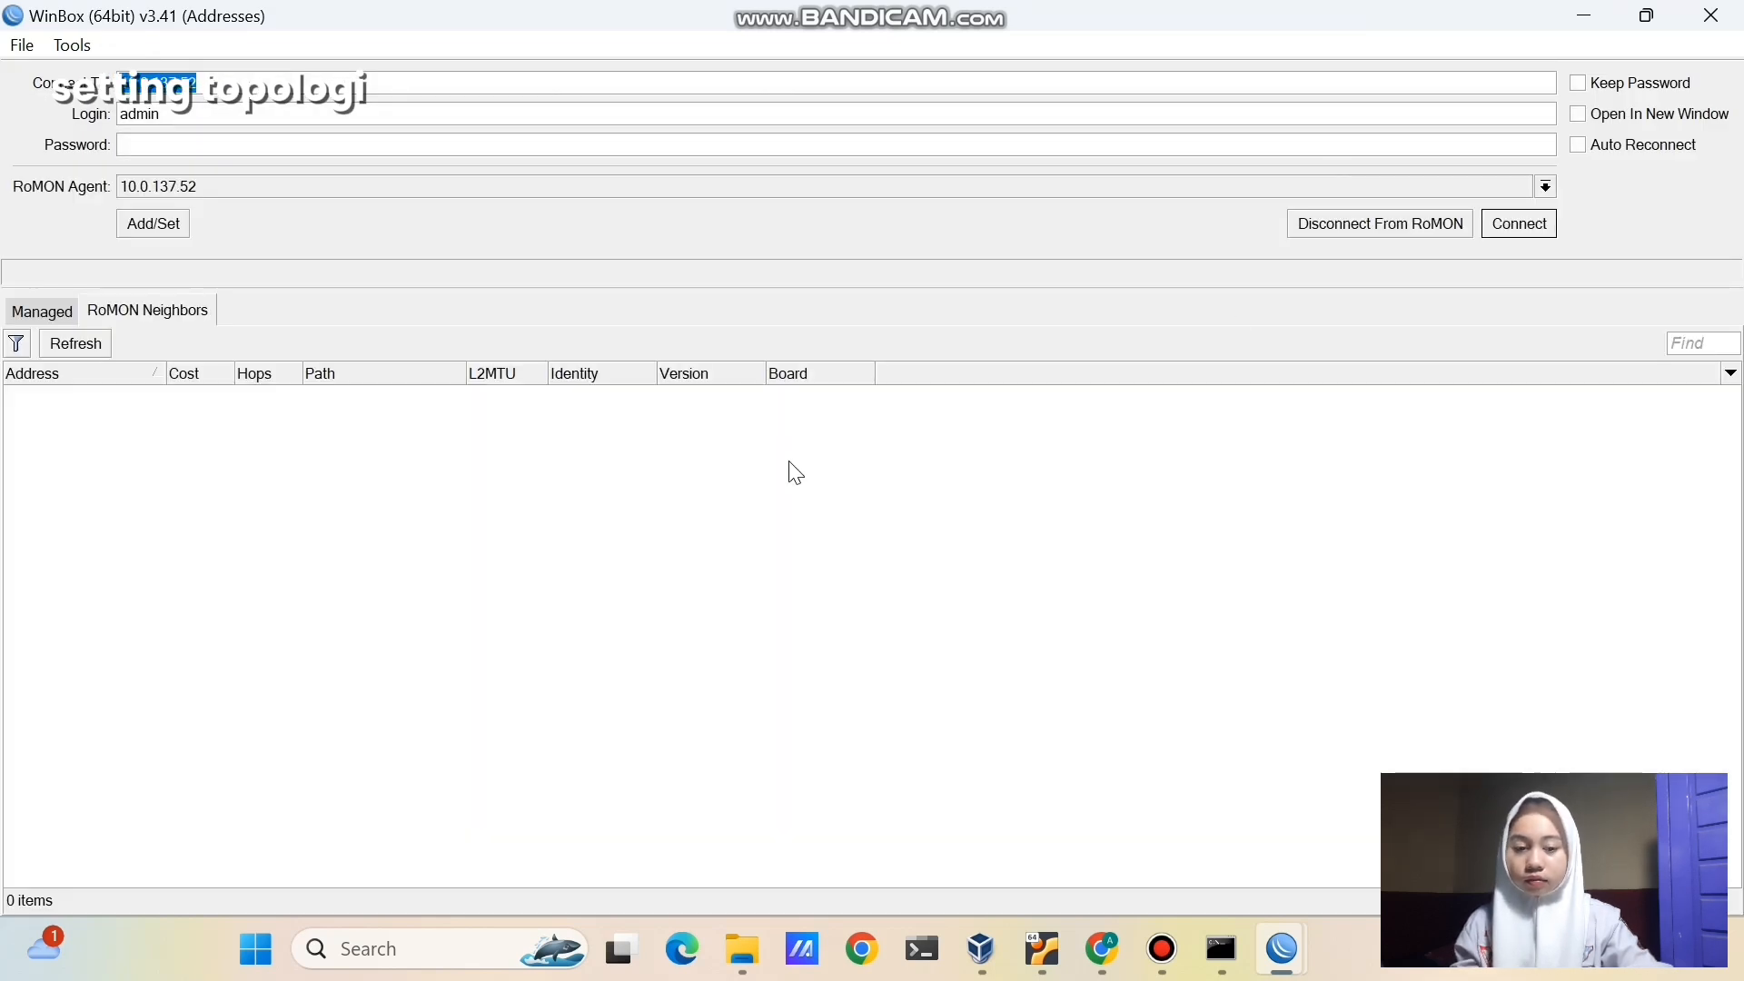
pyautogui.click(727, 400)
pyautogui.click(1521, 223)
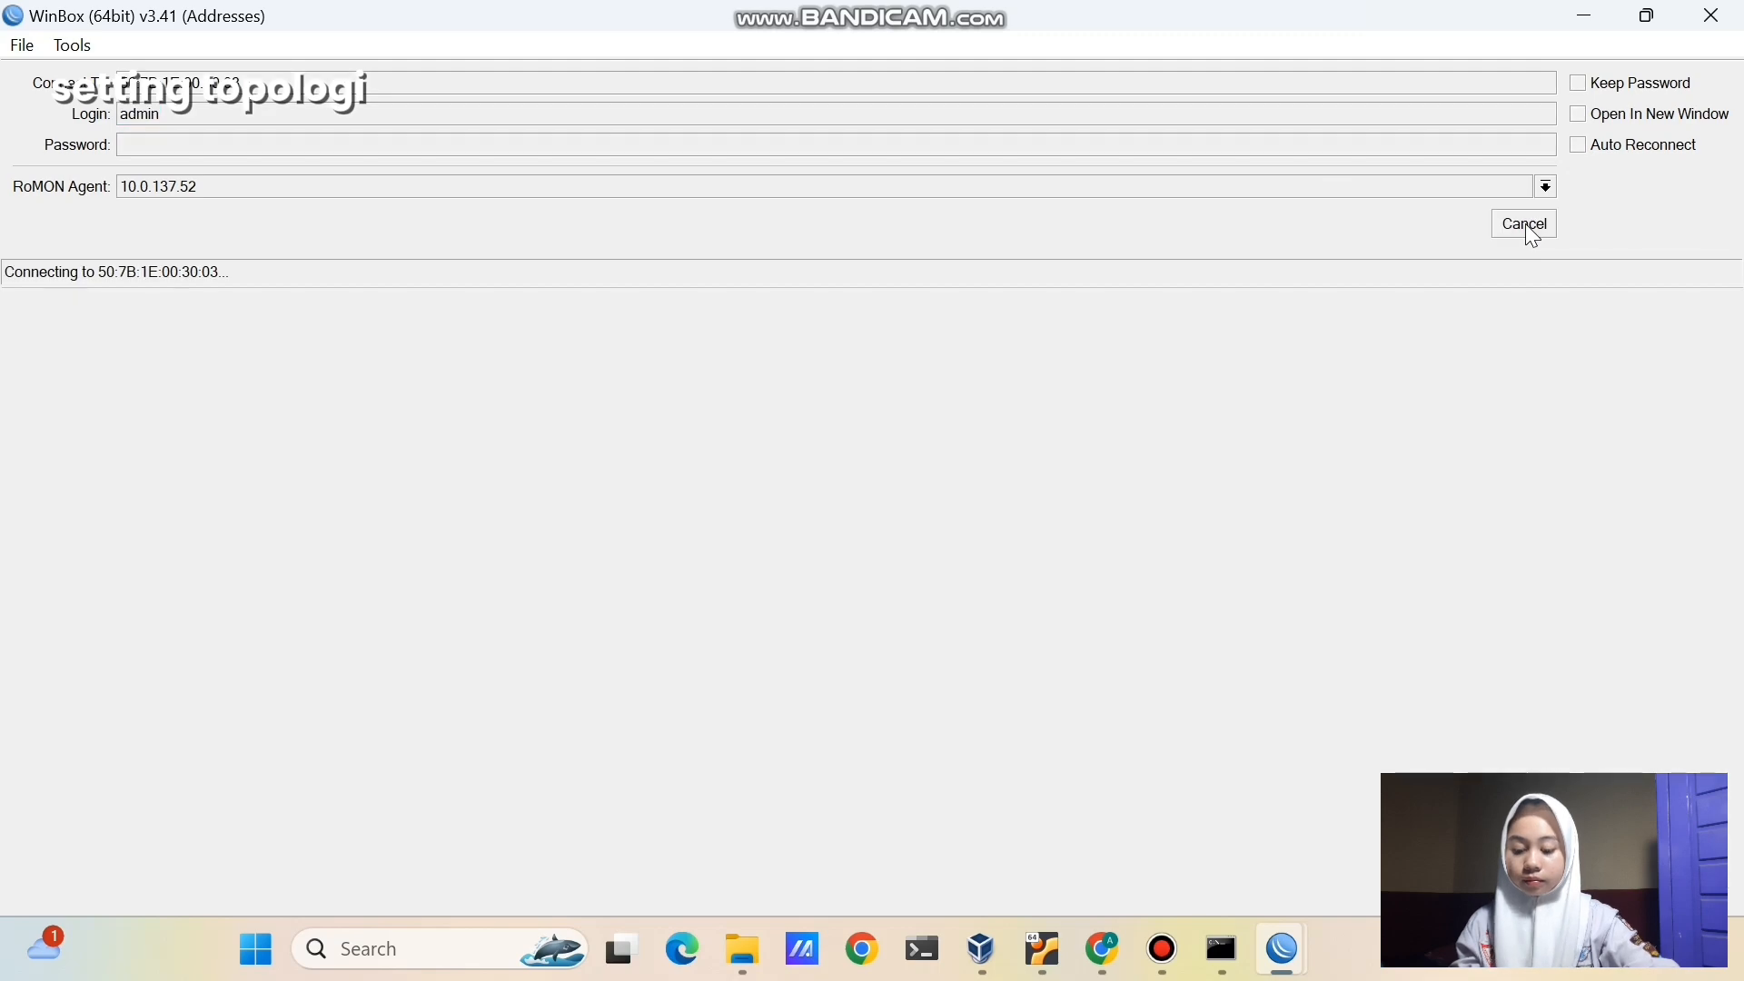
pyautogui.click(629, 20)
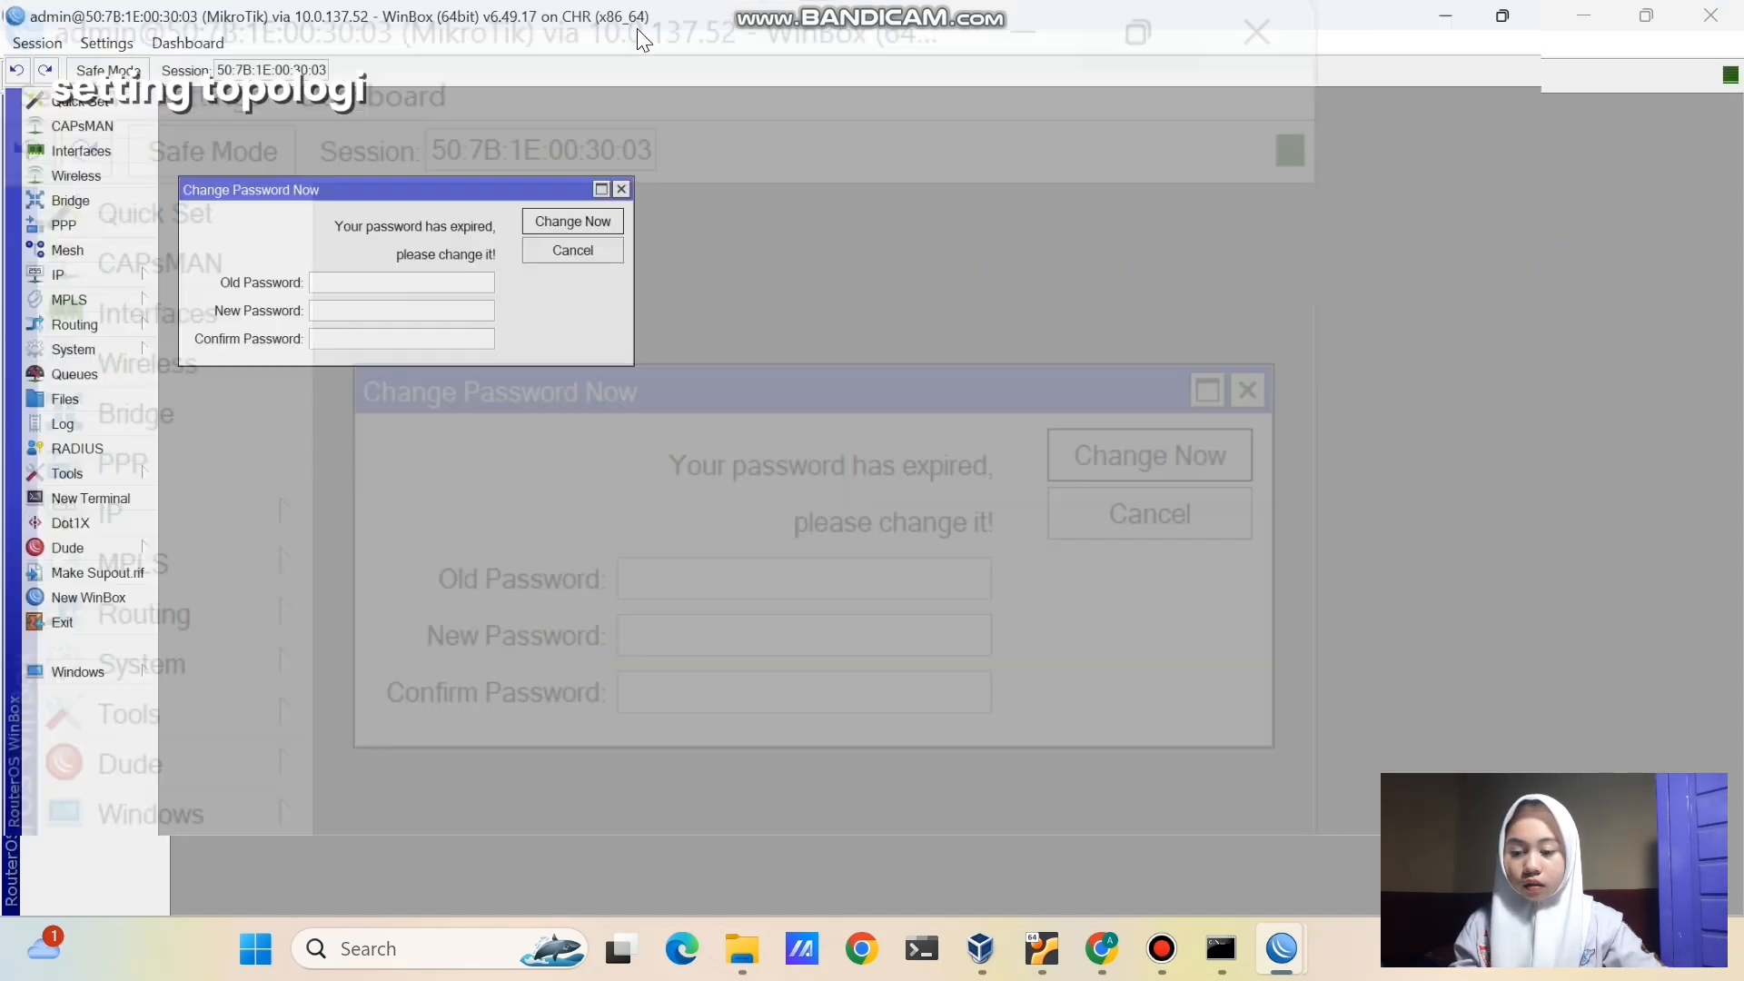
pyautogui.click(679, 207)
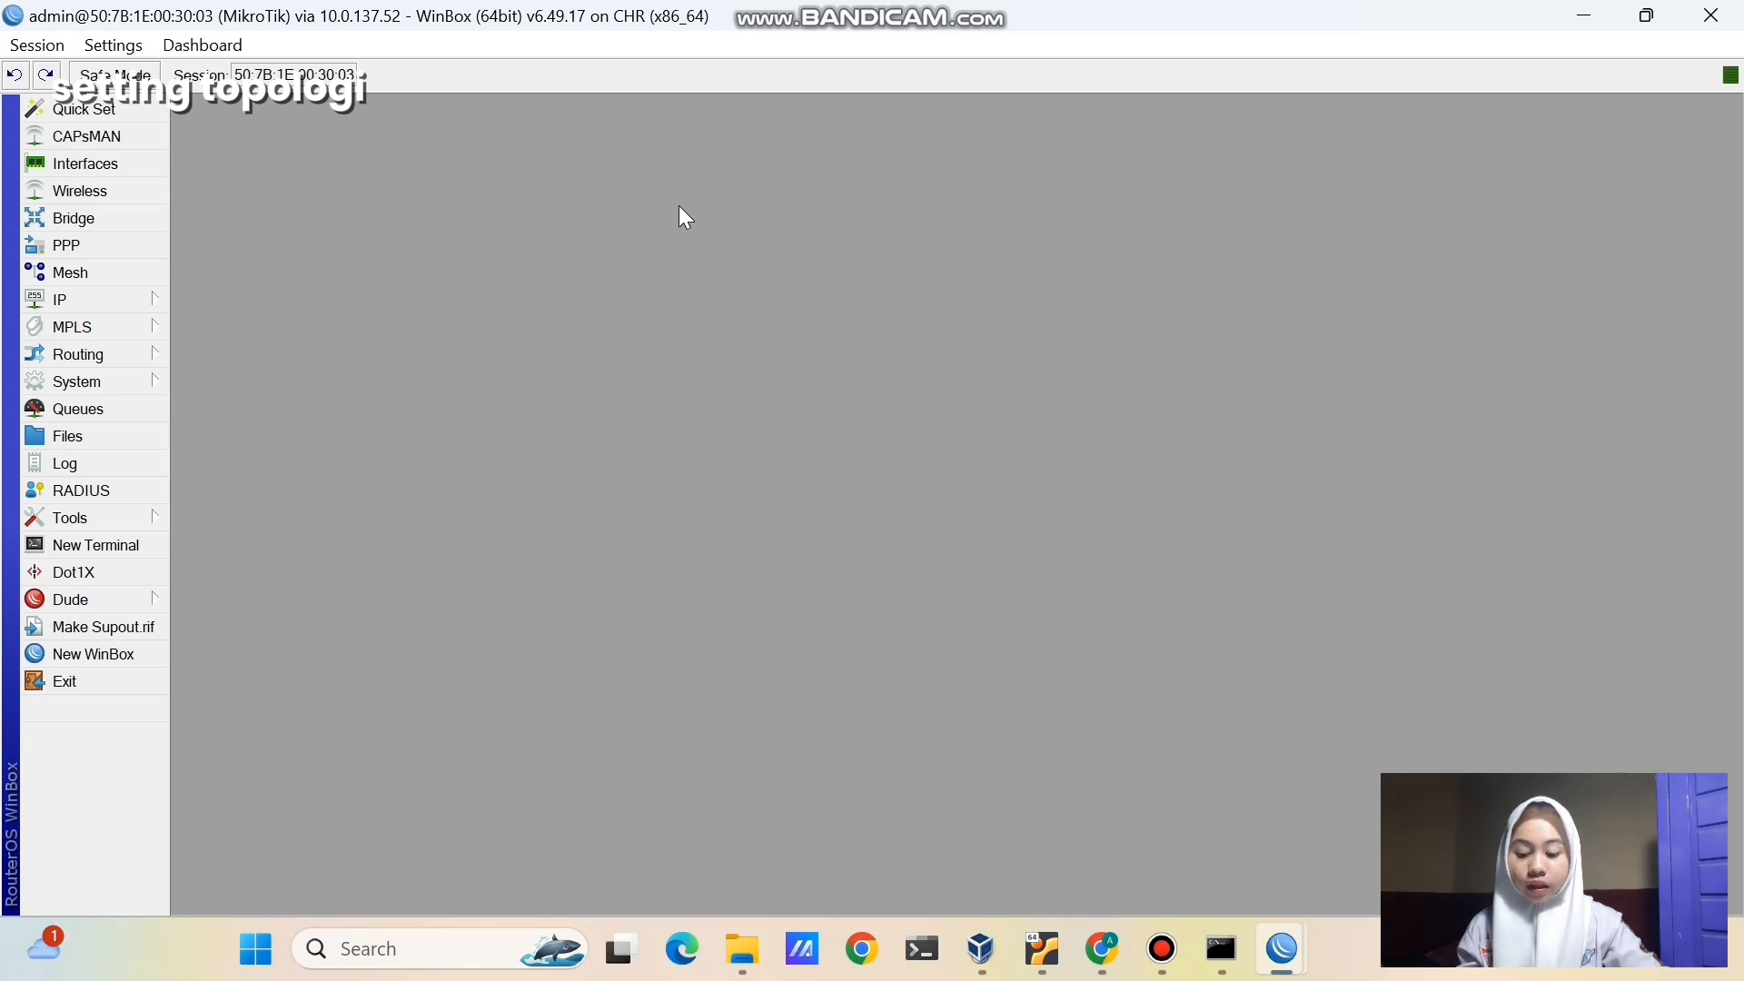
# - Ping 192.168.1.1 and 172.16.1.1 from a new terminal on the customer router
pyautogui.click(160, 540)
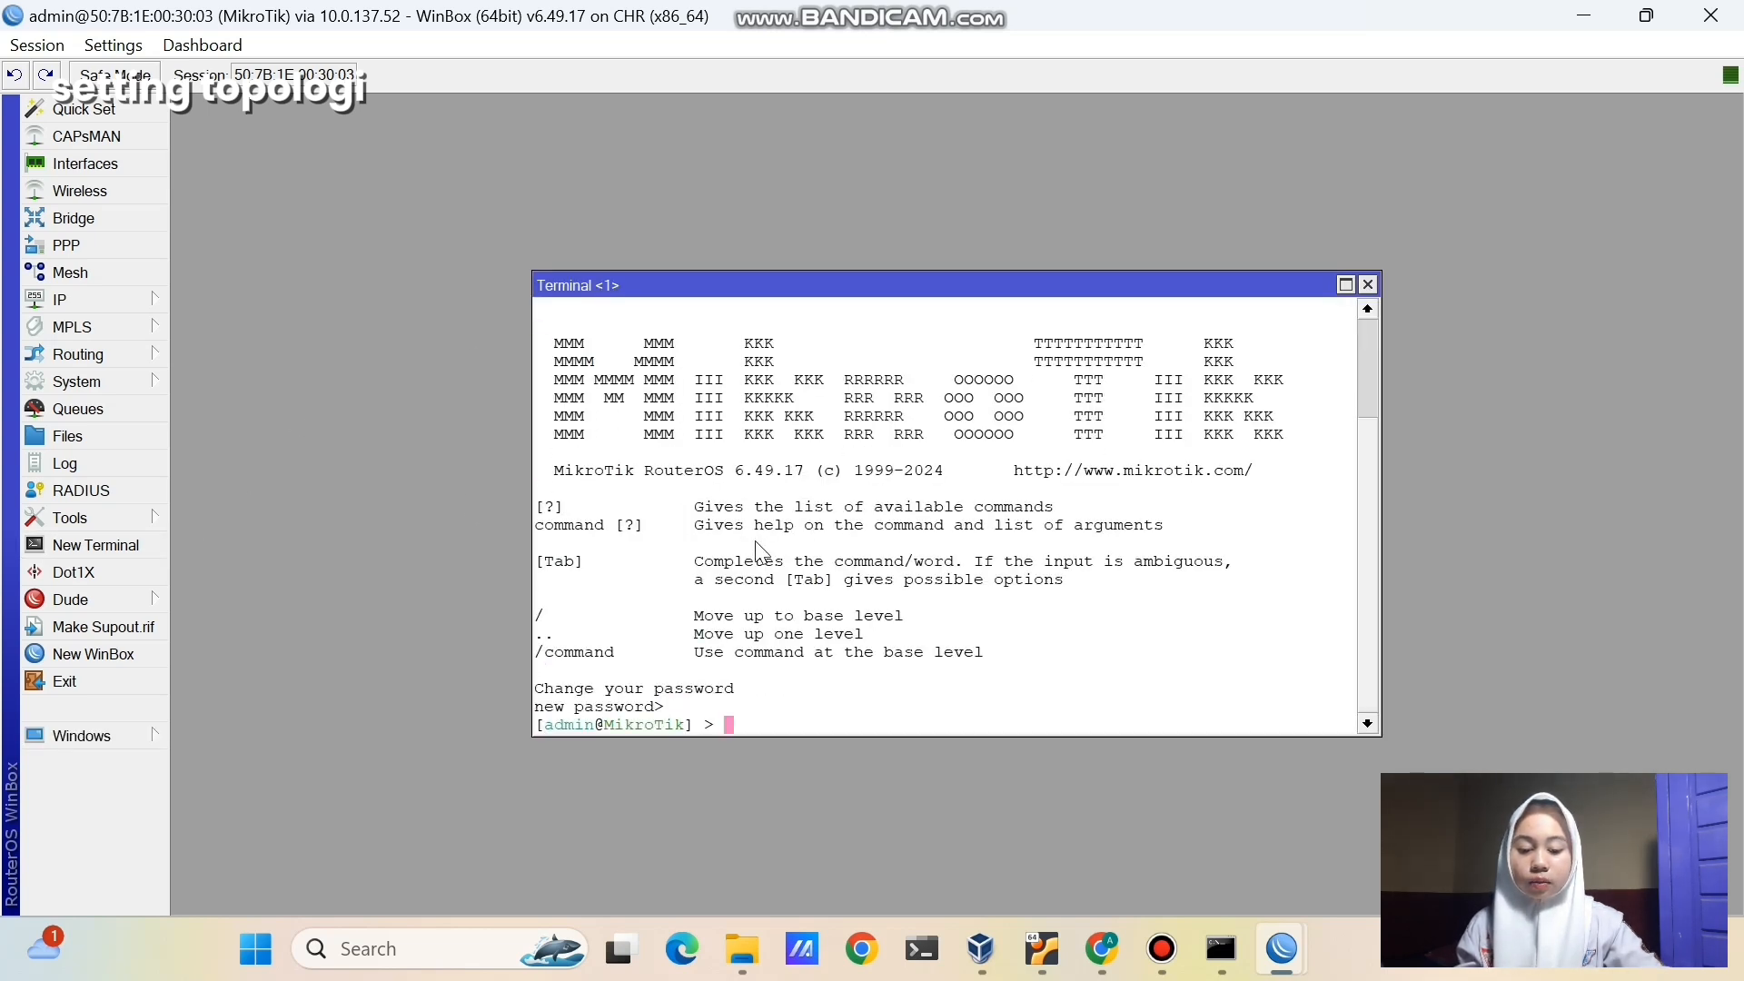
pyautogui.write('ping 192.1')
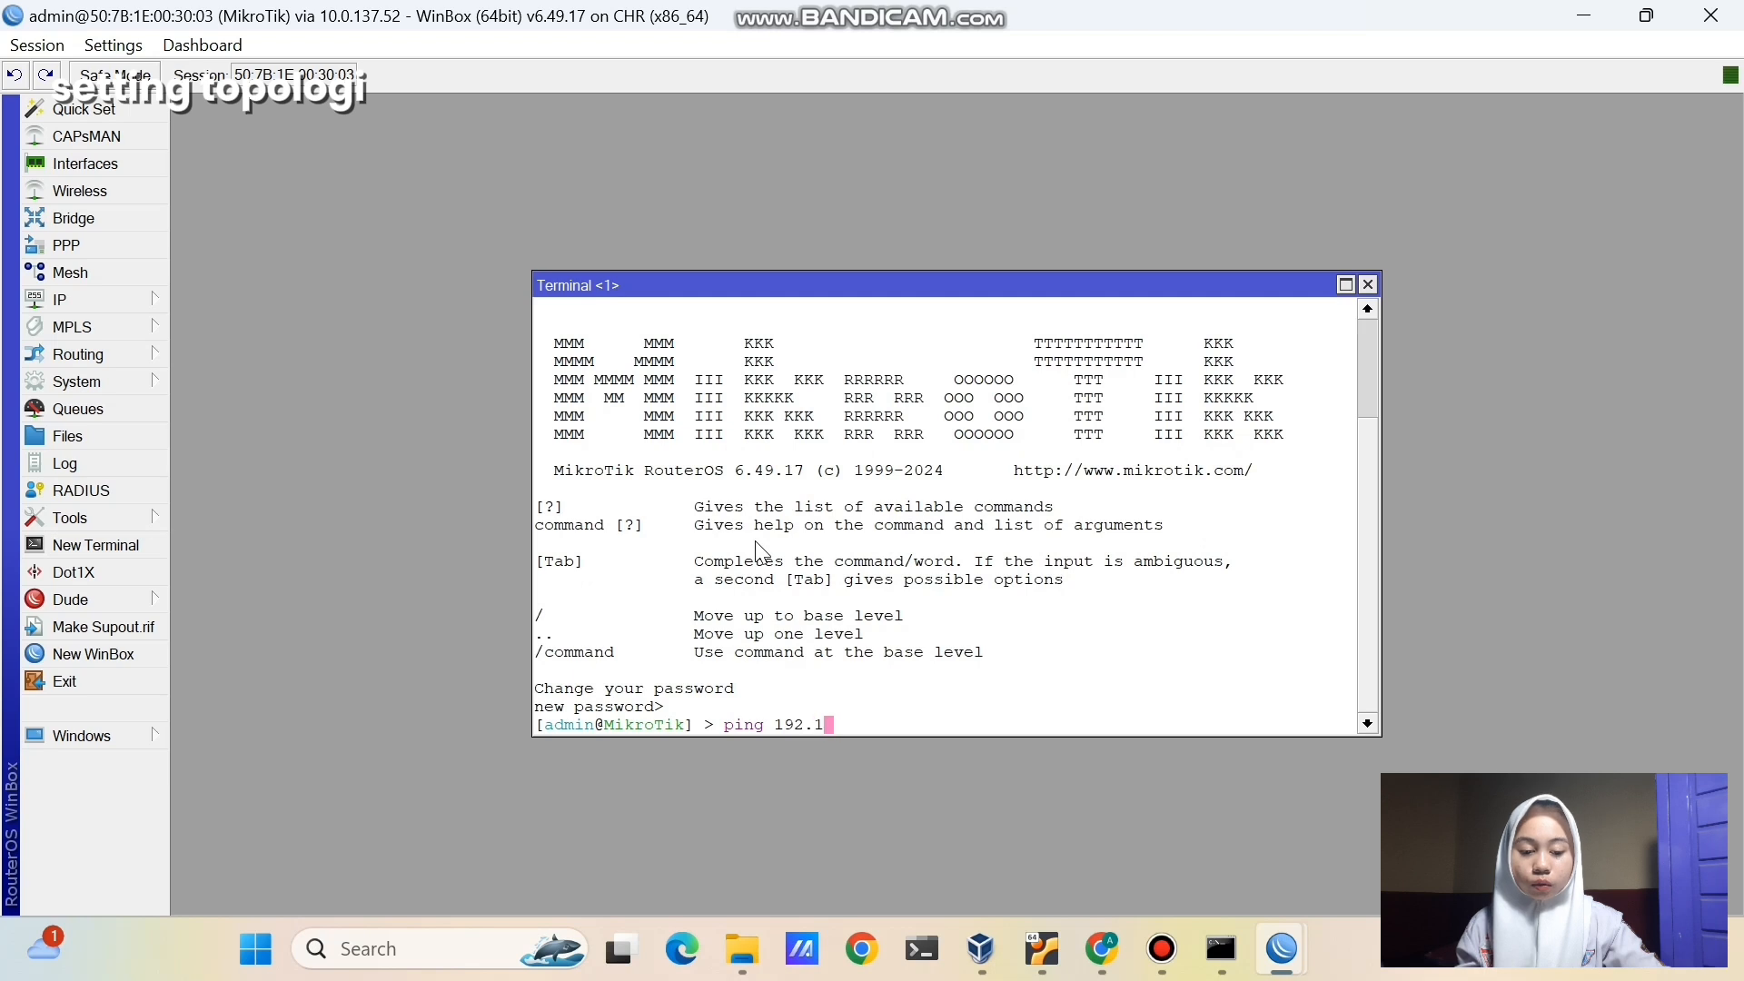
pyautogui.write('68.1.1')
pyautogui.press('Return')
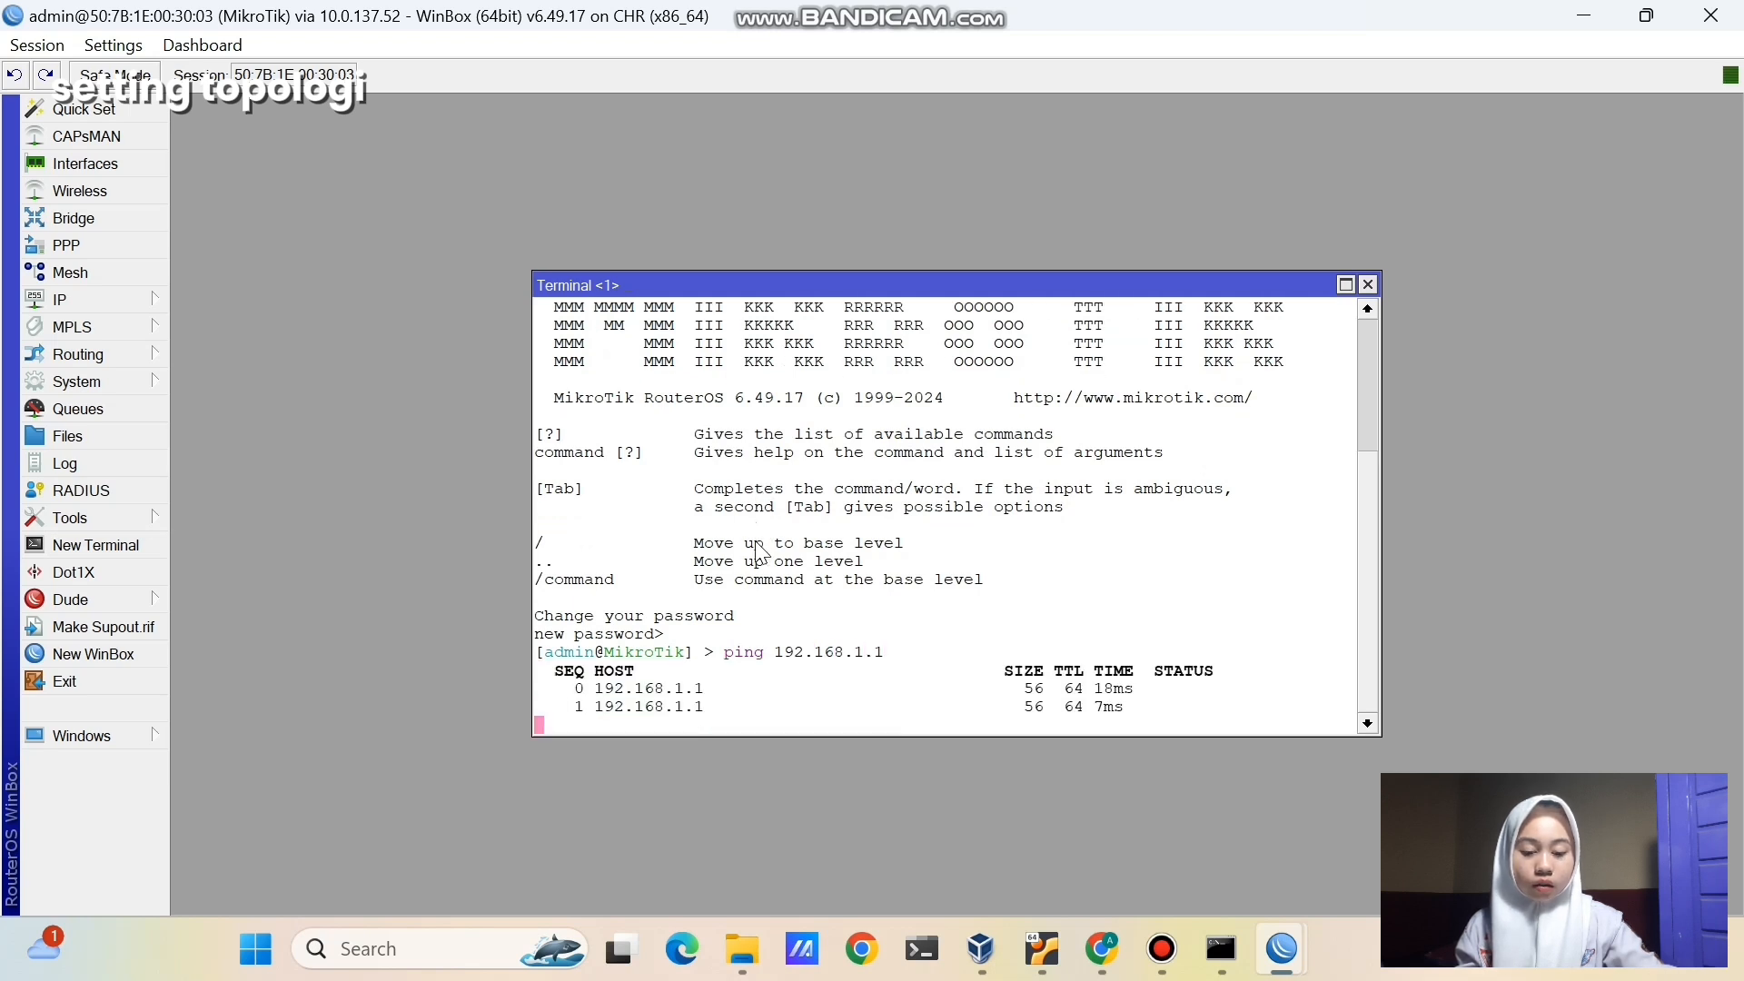
pyautogui.hotkey('ctrl', 'c')
pyautogui.write('ping 172')
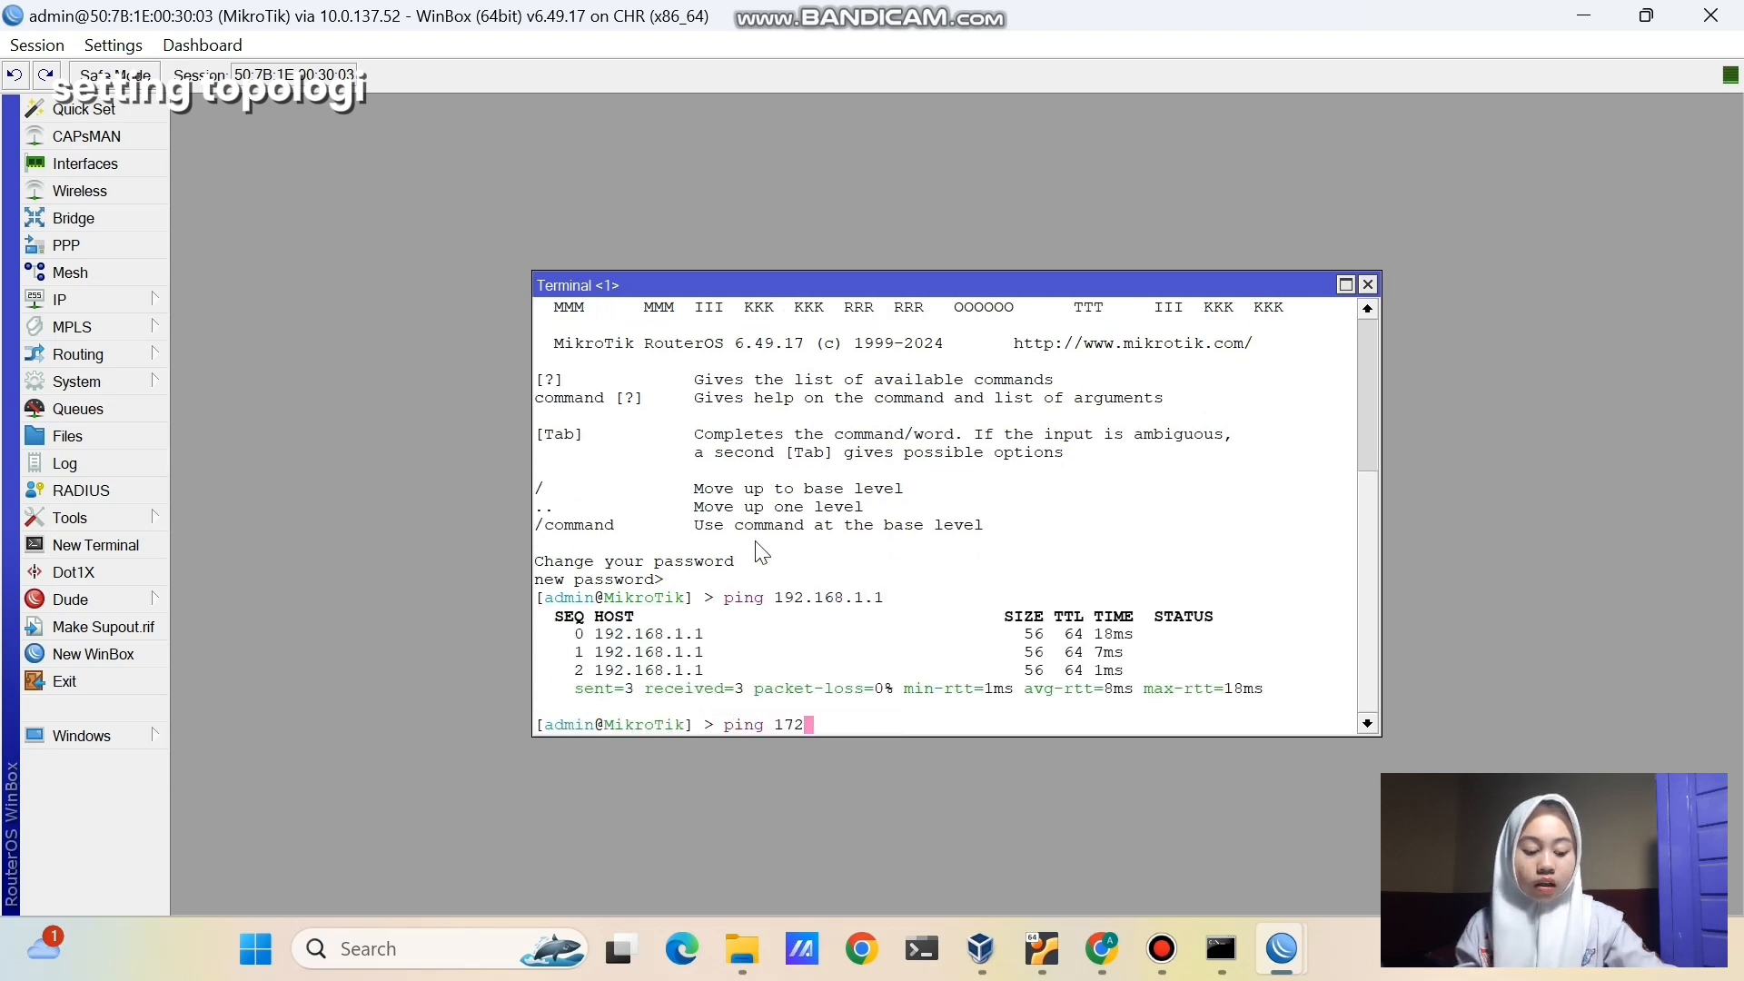
pyautogui.write('.16.1.1')
pyautogui.press('Return')
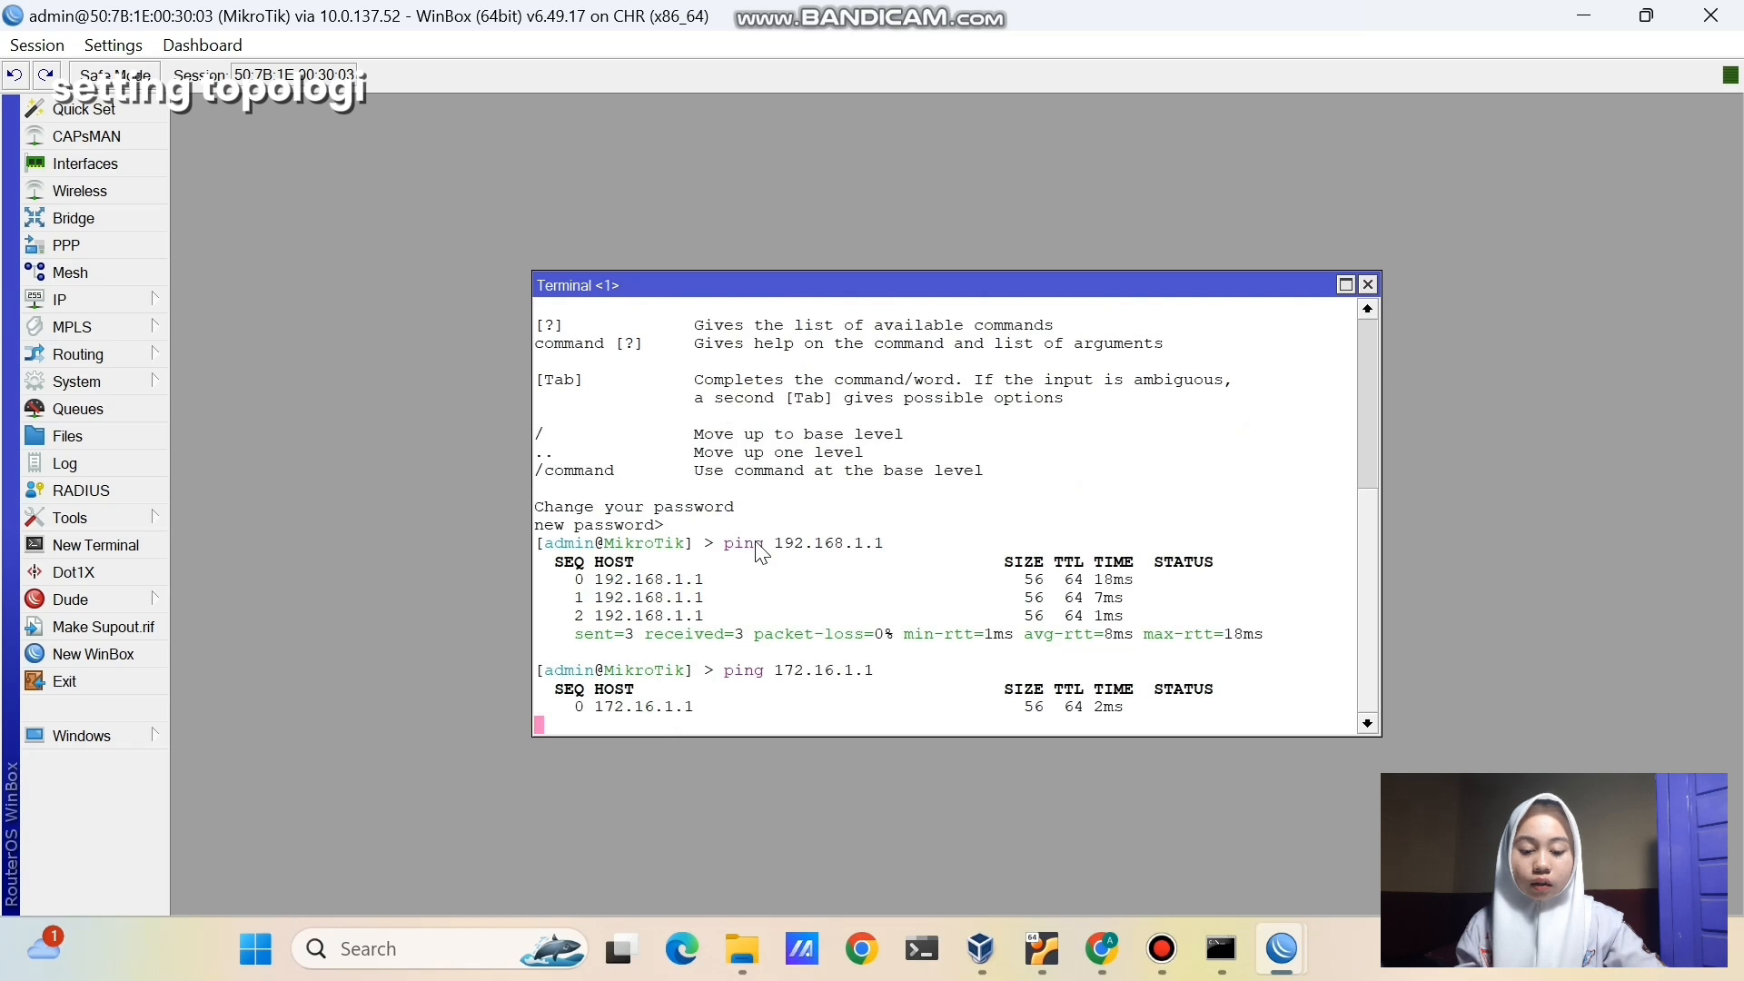
pyautogui.hotkey('ctrl', 'c')
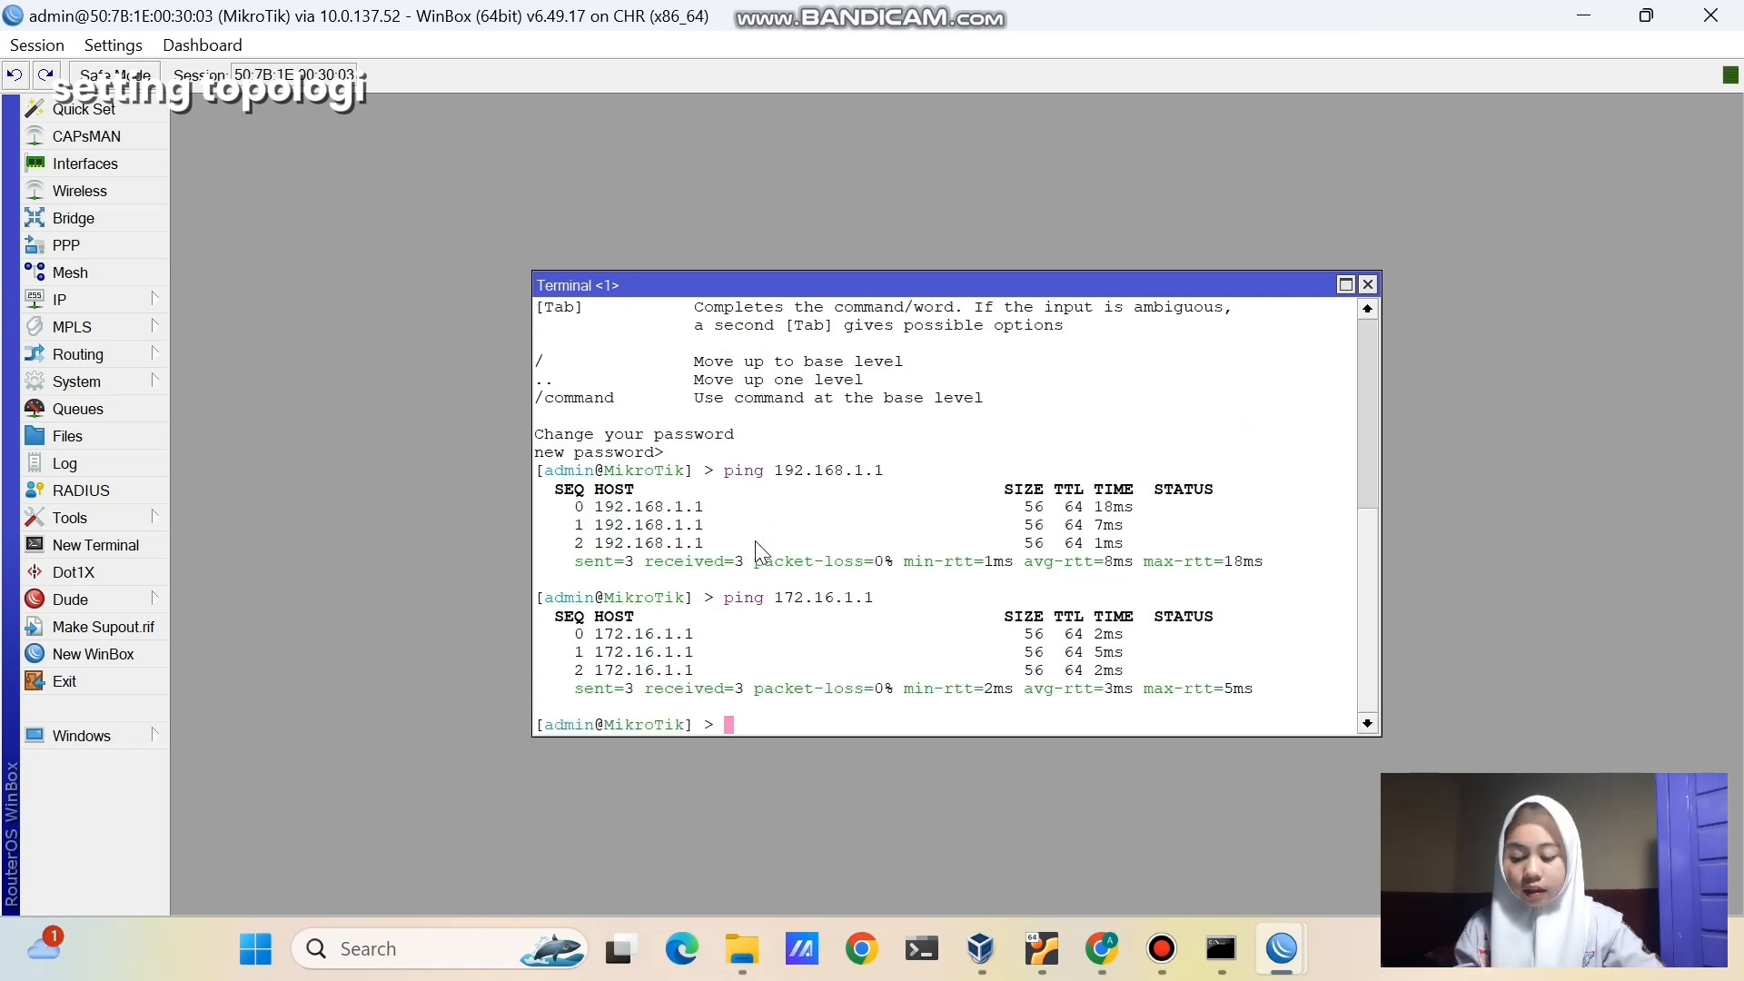
# - Add a default route 0.0.0.0/0 via gateway 192.168.1.1 in IP > Routes
pyautogui.click(139, 303)
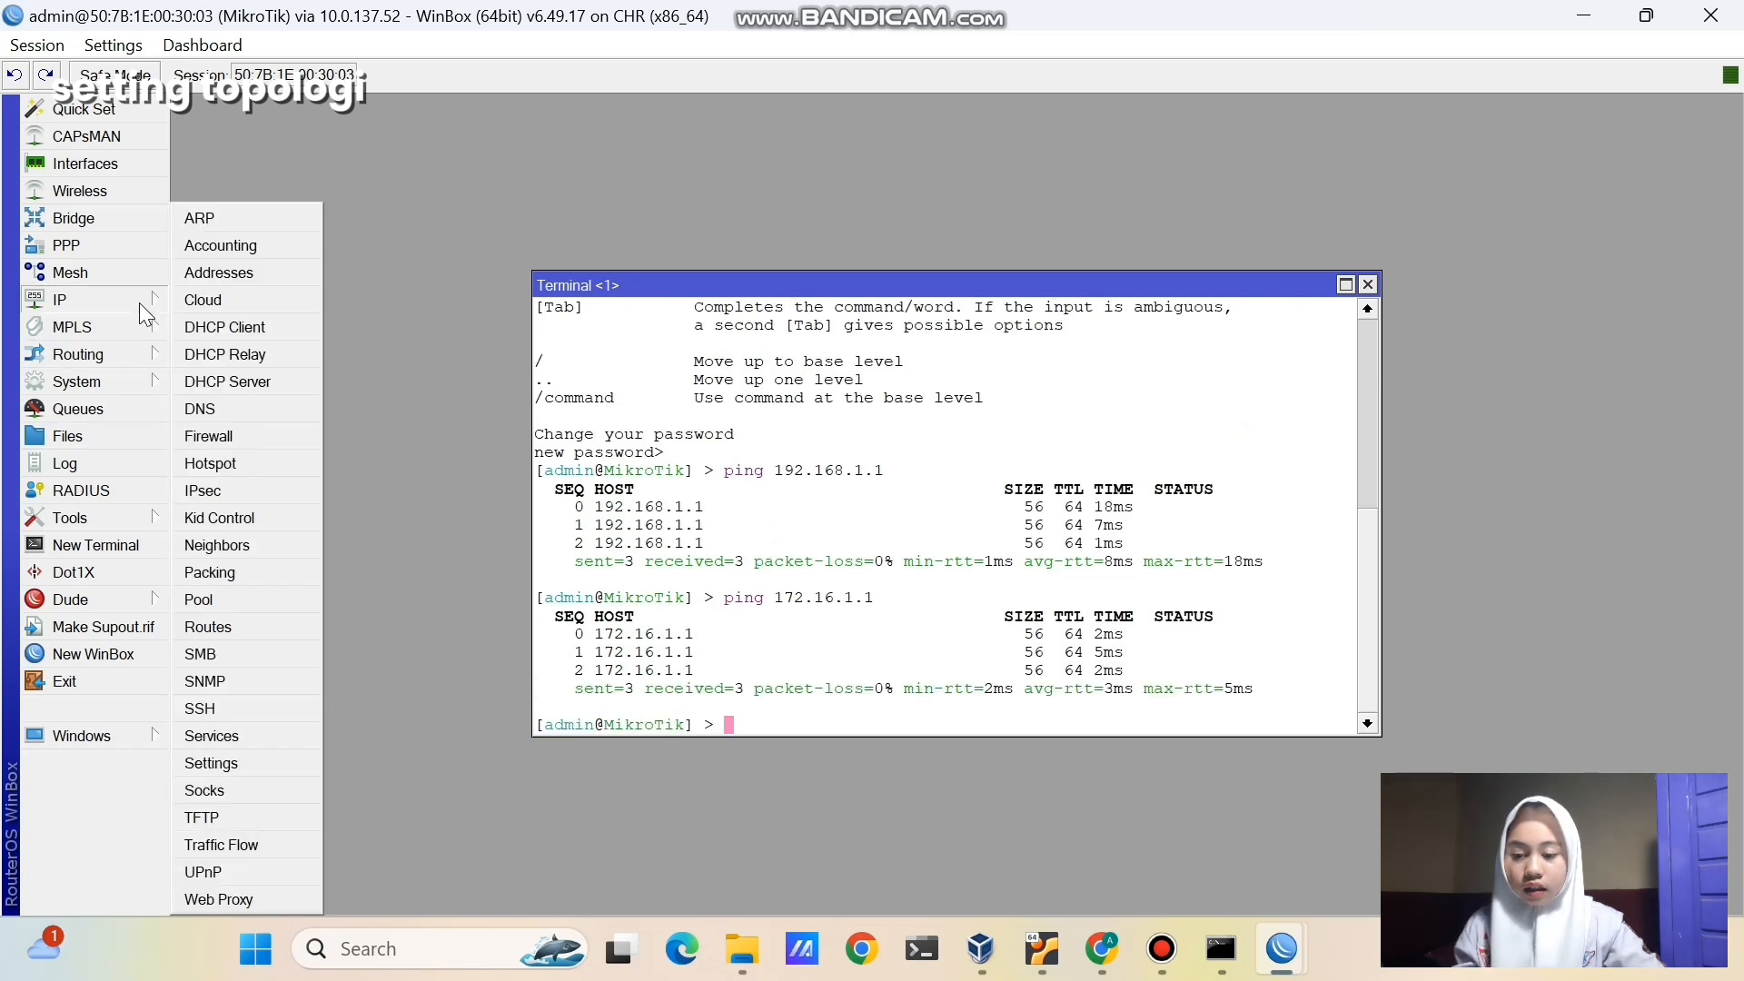
pyautogui.click(238, 627)
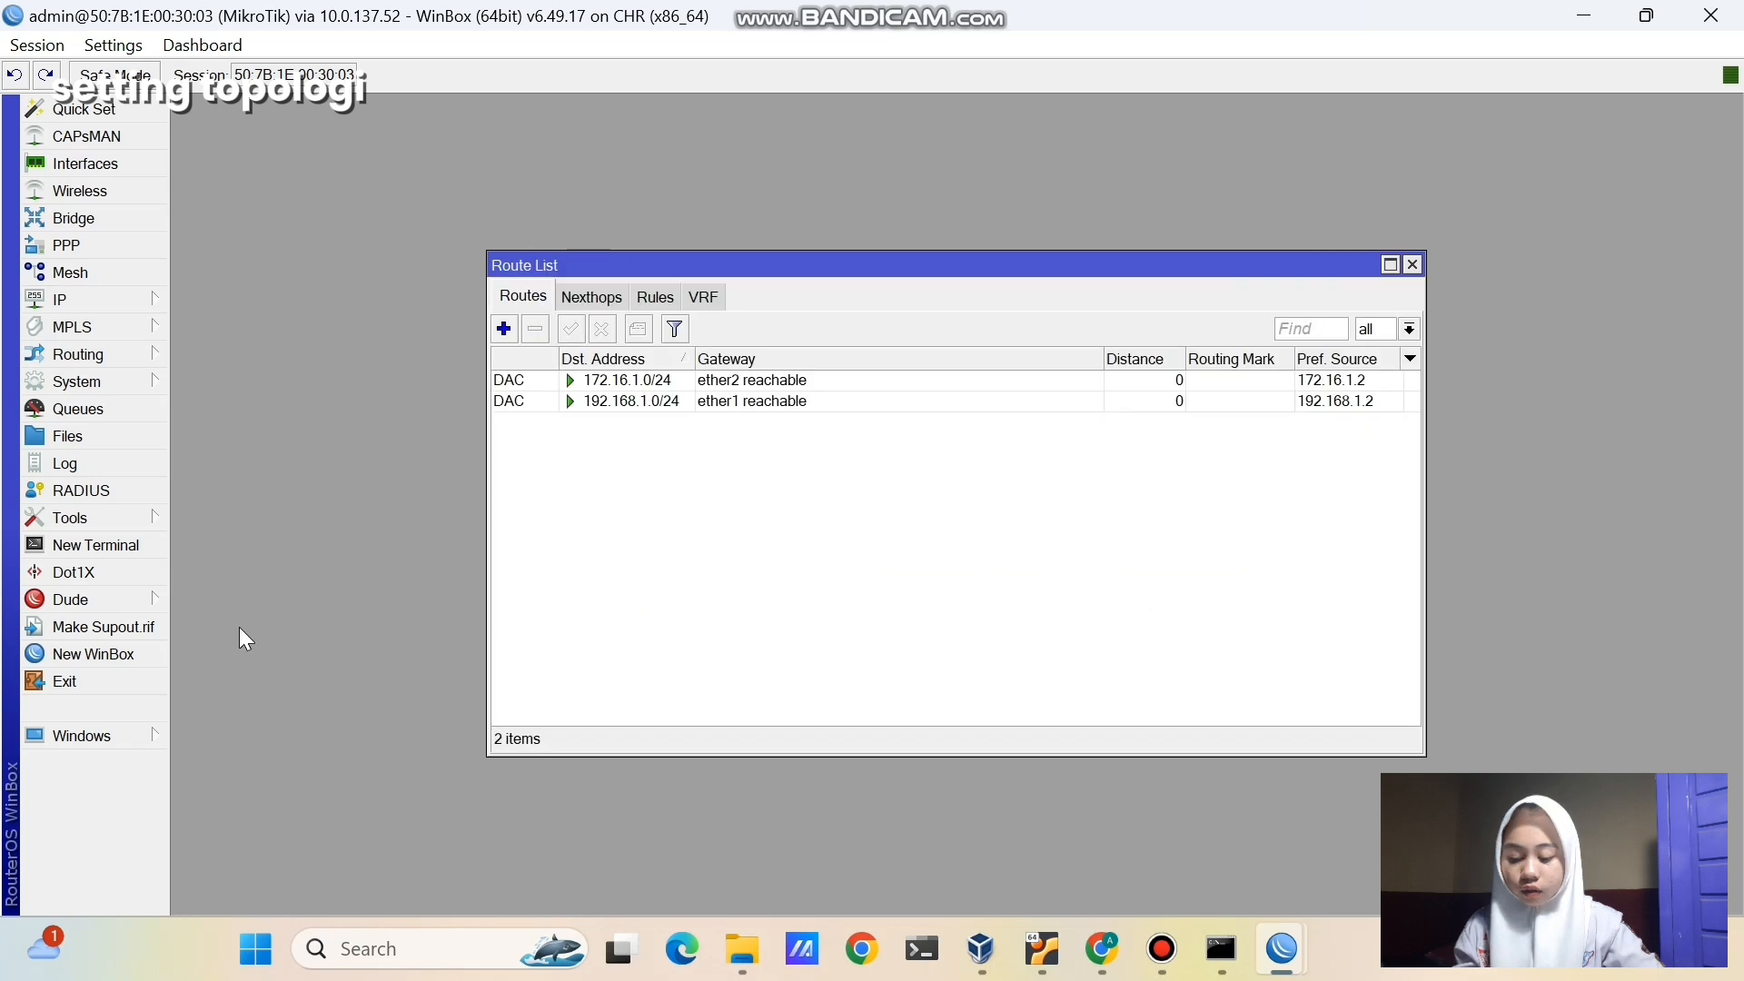
pyautogui.click(505, 329)
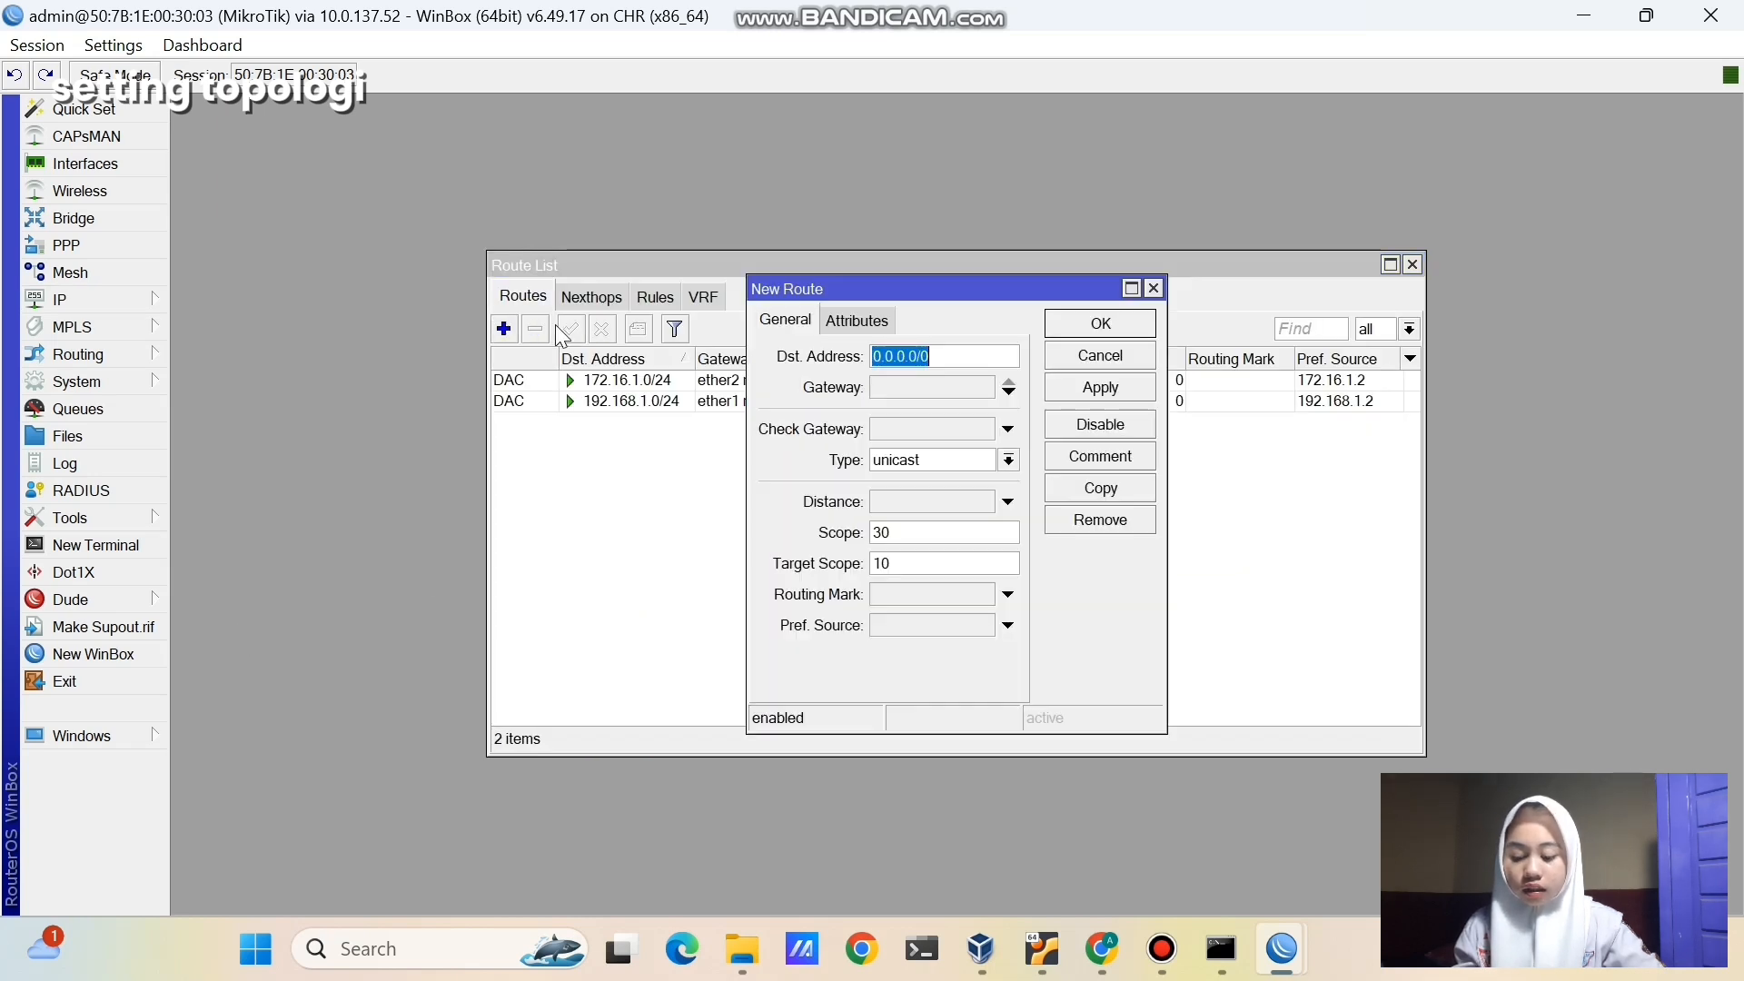
pyautogui.click(933, 385)
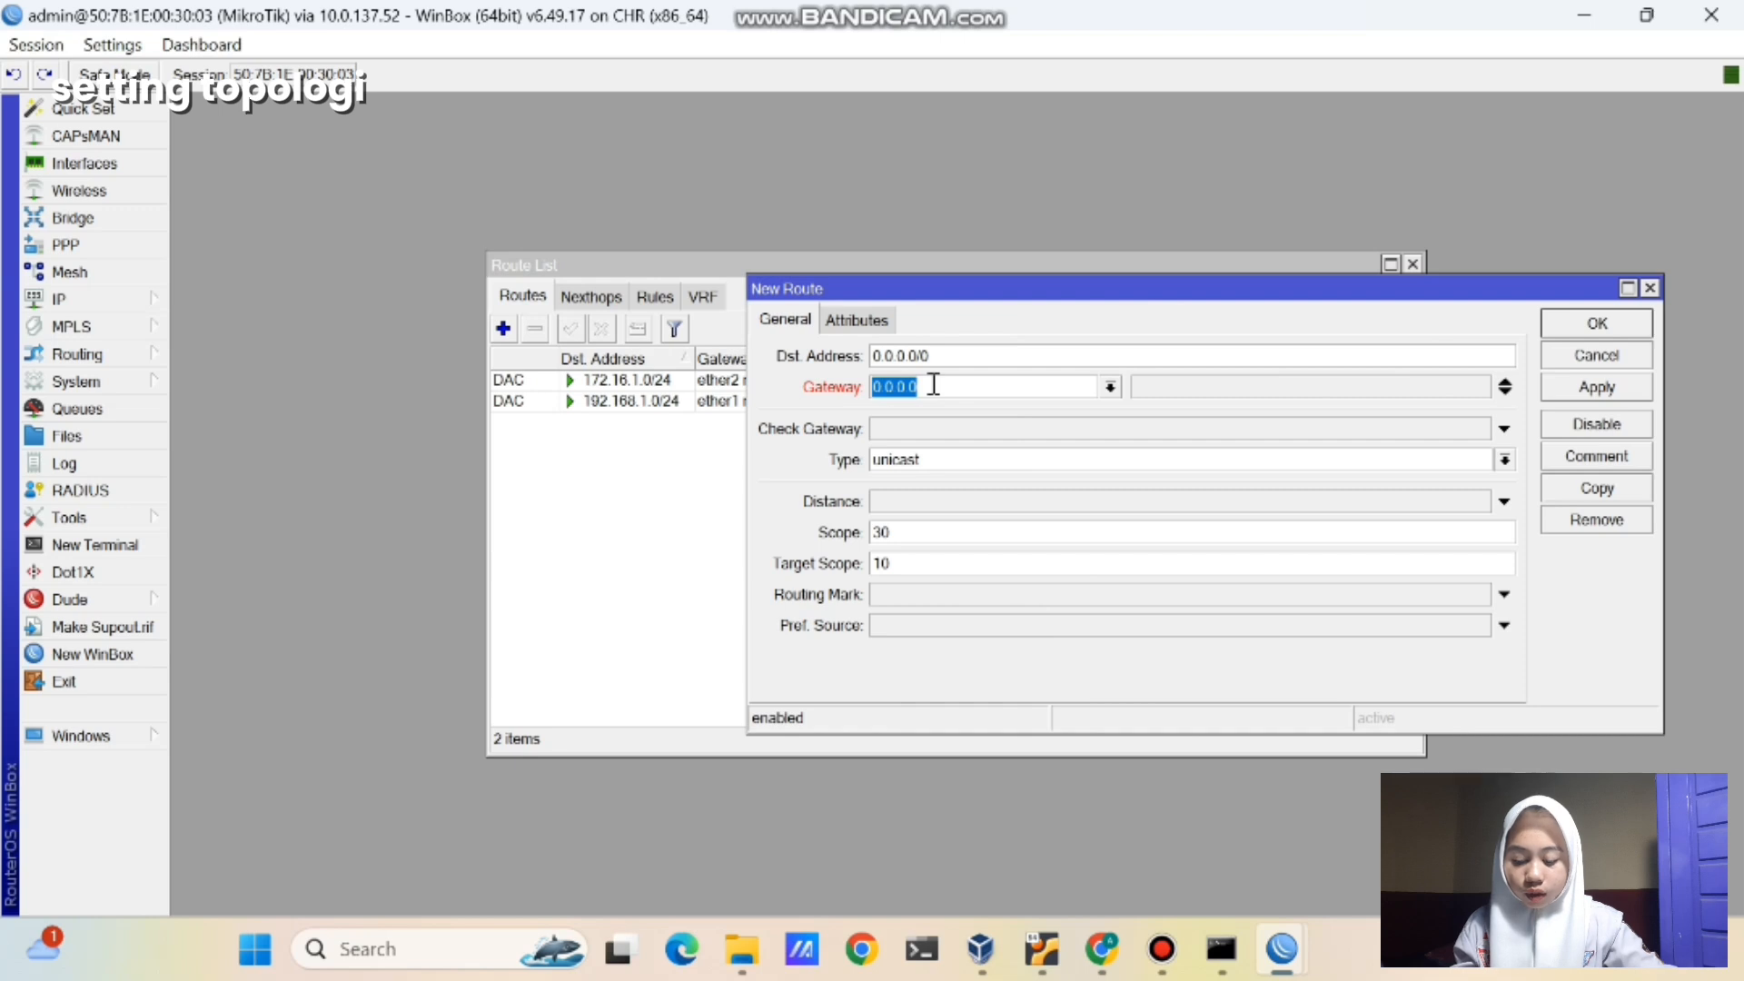
pyautogui.write('192')
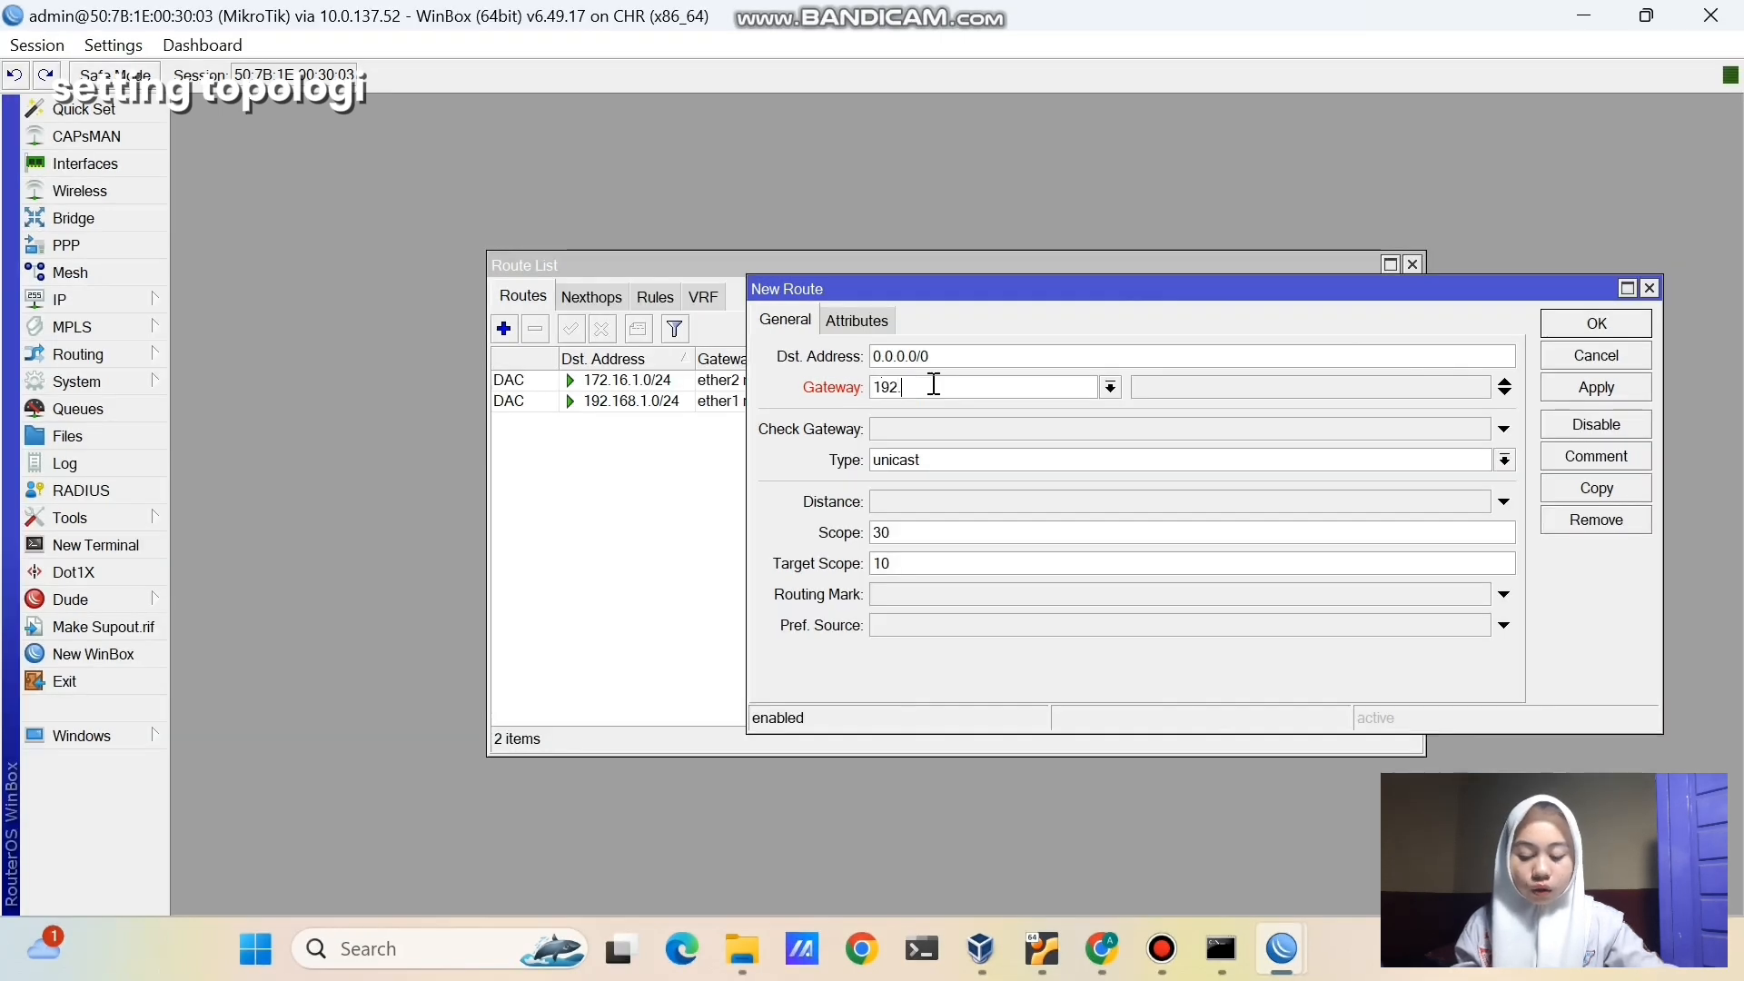
pyautogui.write('.168.1.1')
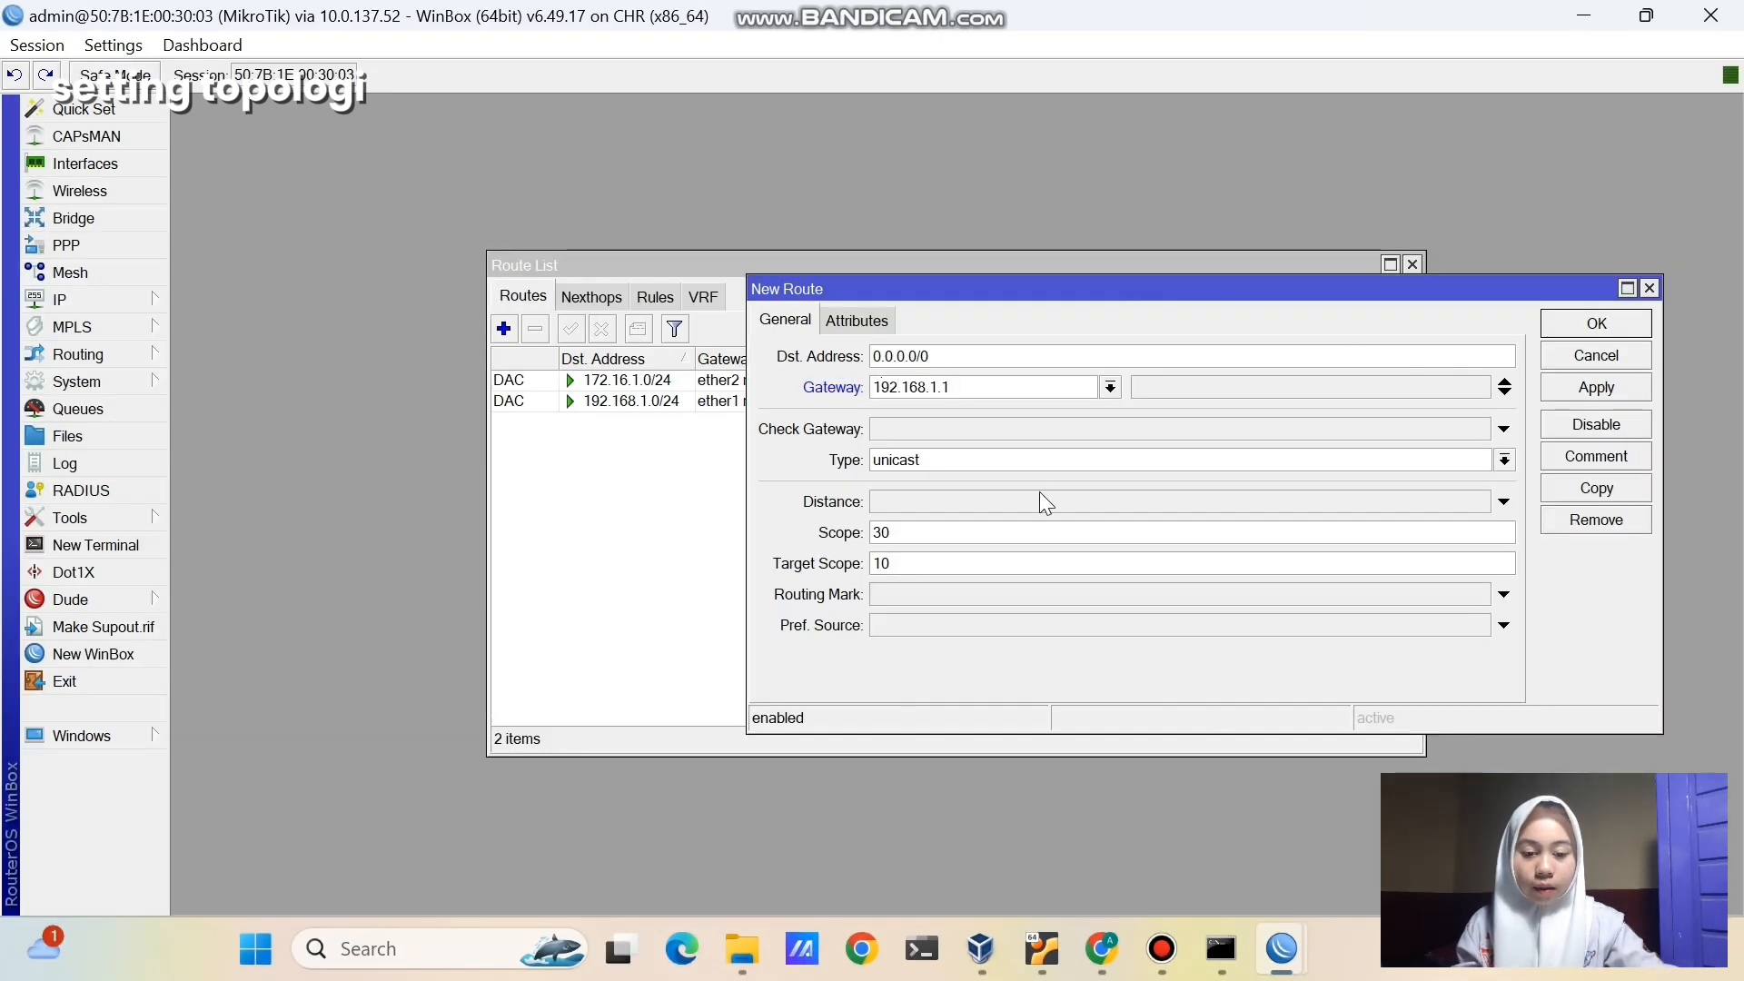
pyautogui.click(1548, 382)
pyautogui.click(1559, 324)
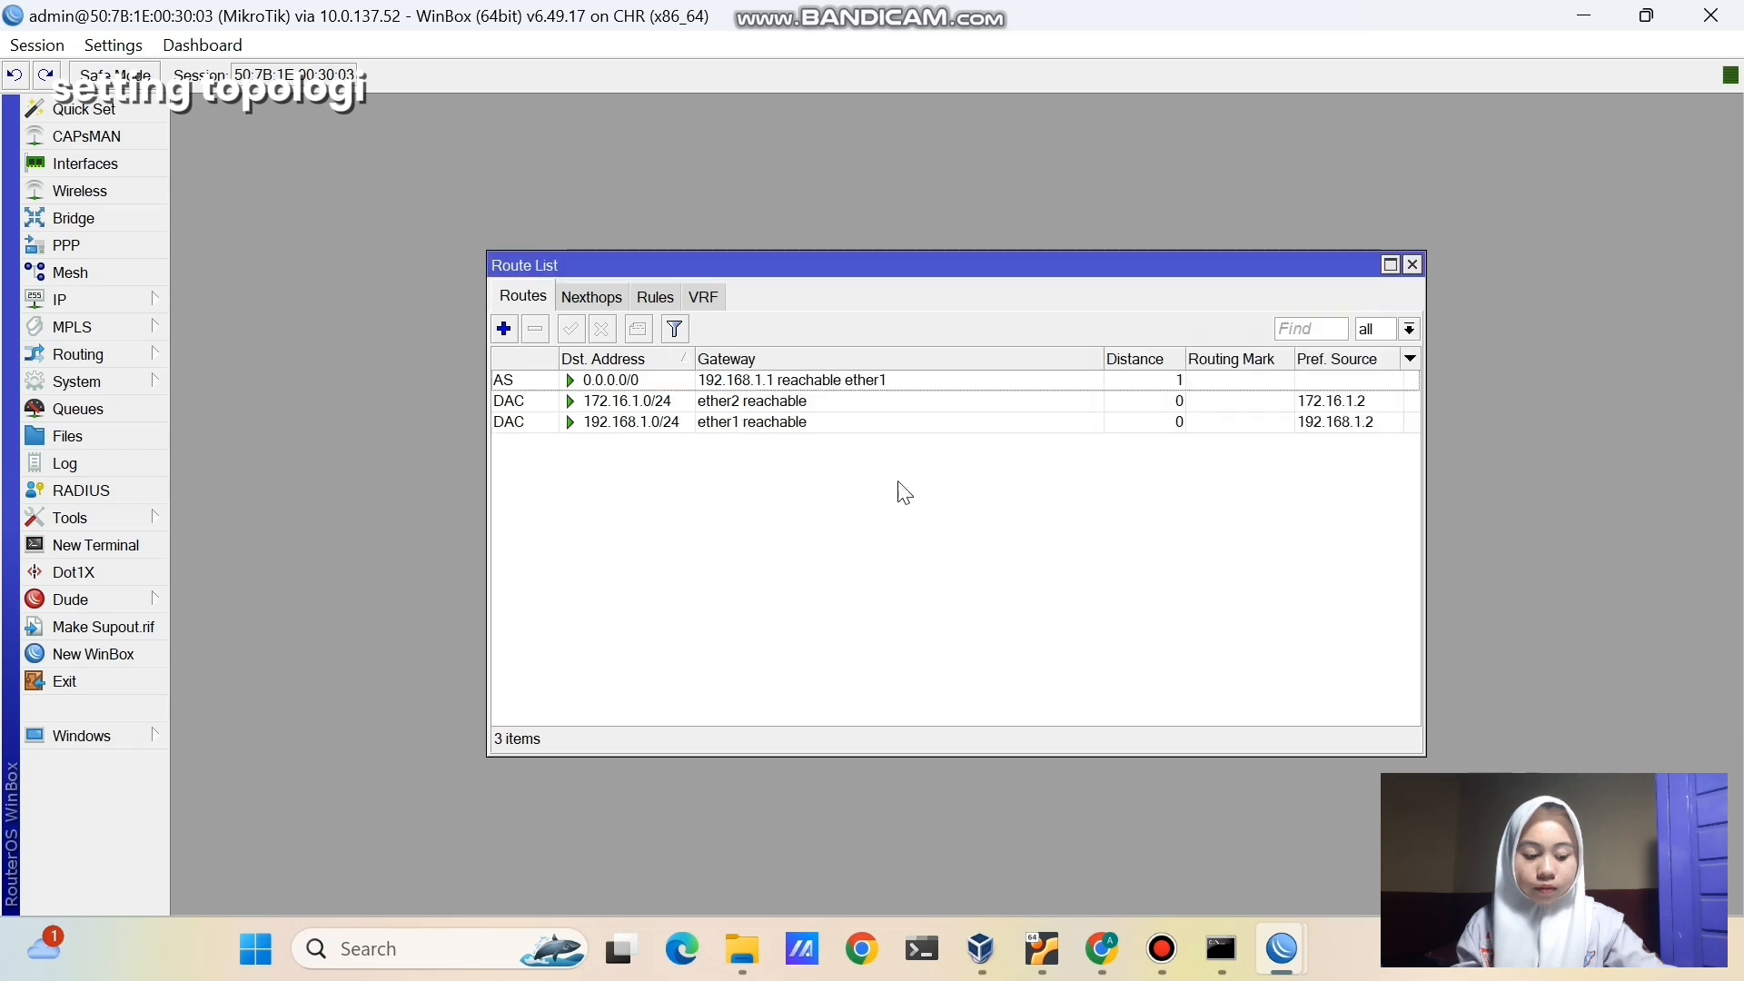
pyautogui.click(544, 380)
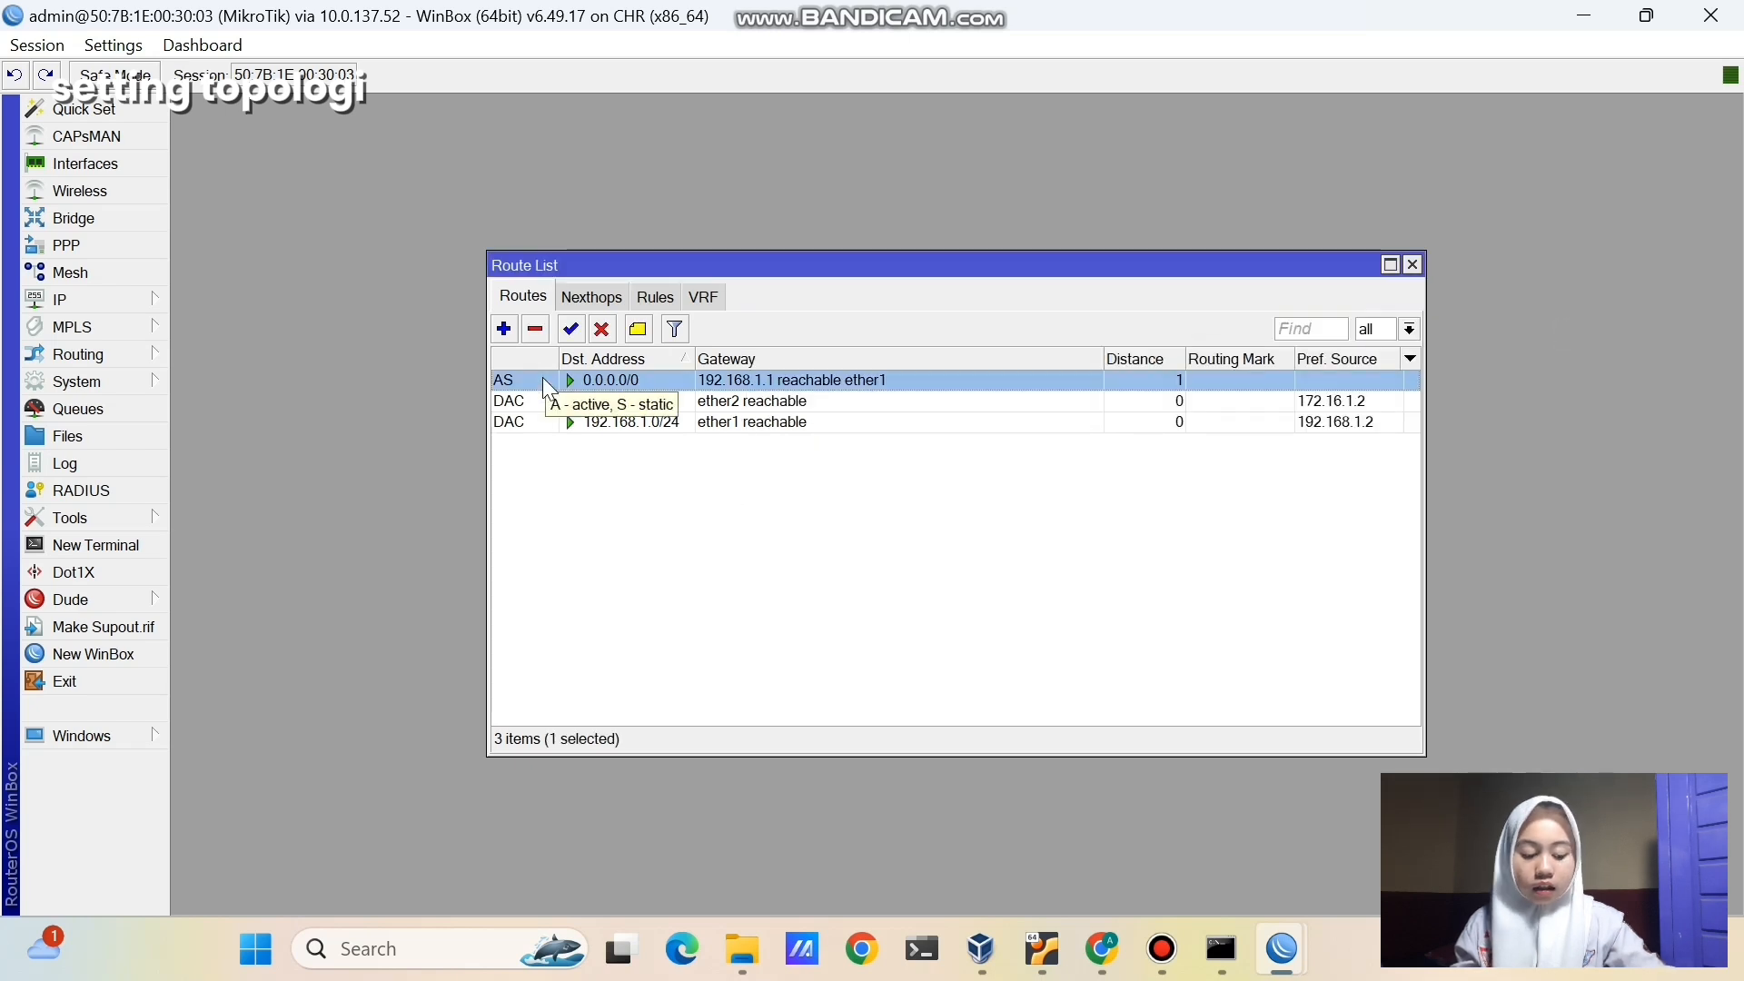
pyautogui.click(592, 618)
# - Add a second default route 0.0.0.0/0 via gateway 172.16.1.1
pyautogui.click(503, 328)
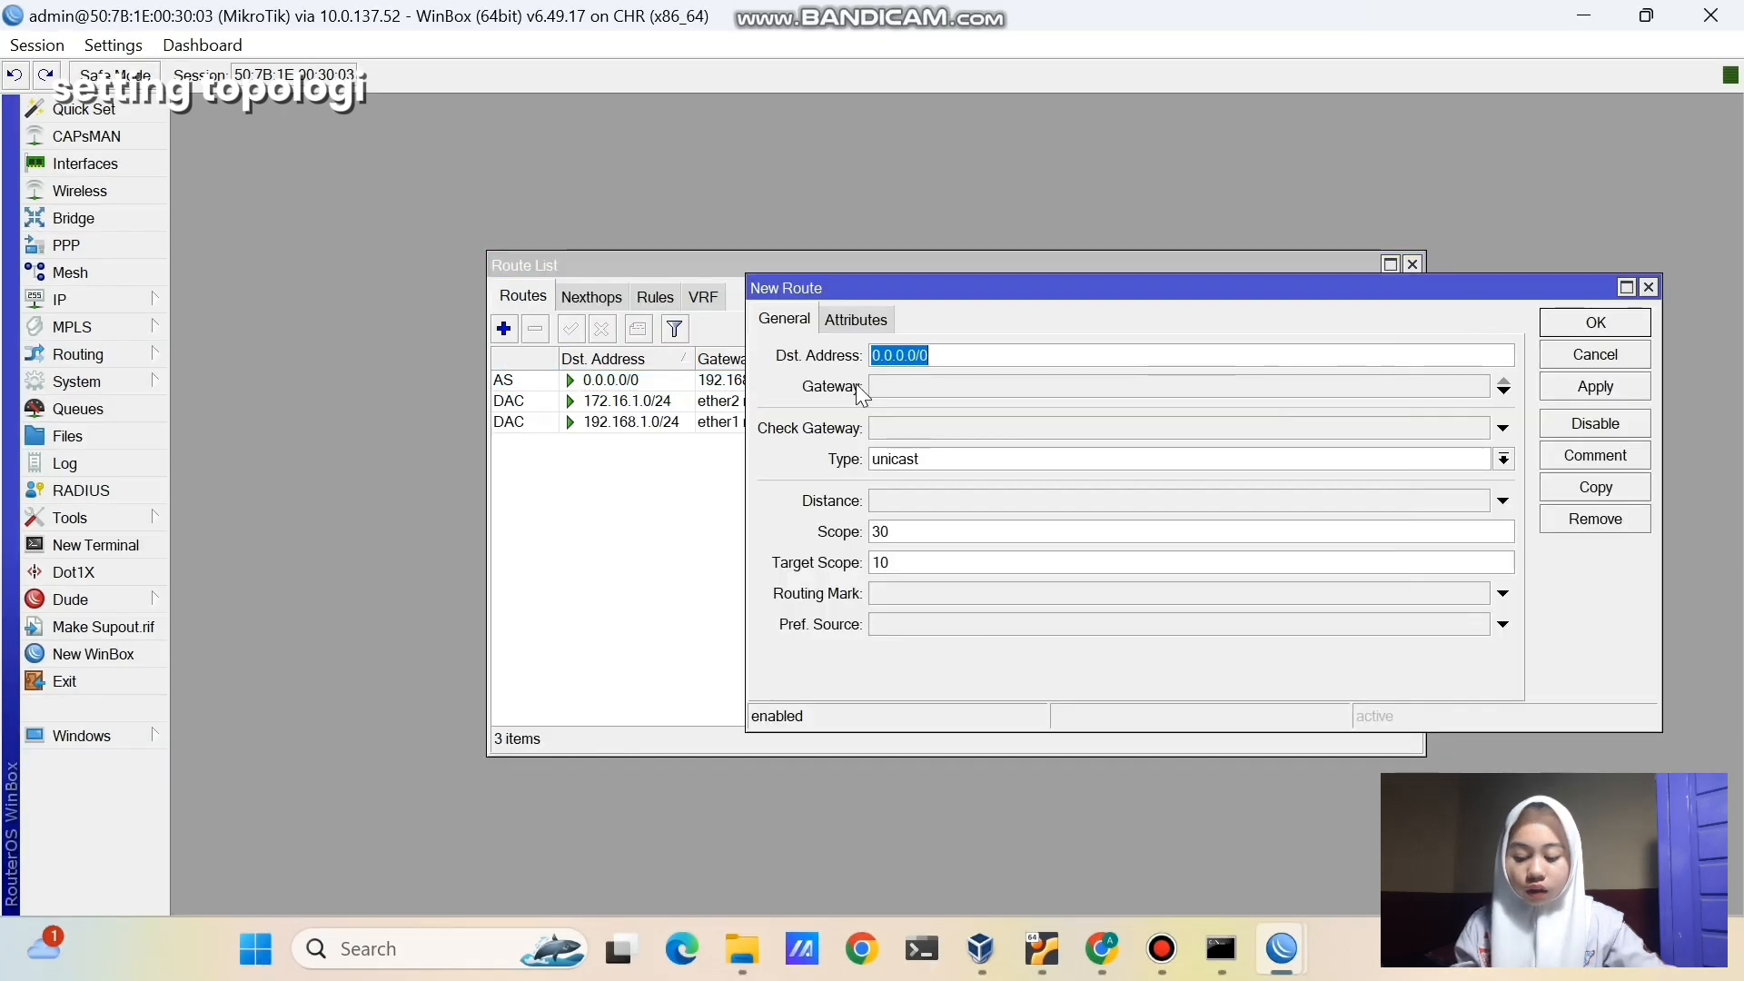
pyautogui.click(897, 386)
pyautogui.write('1')
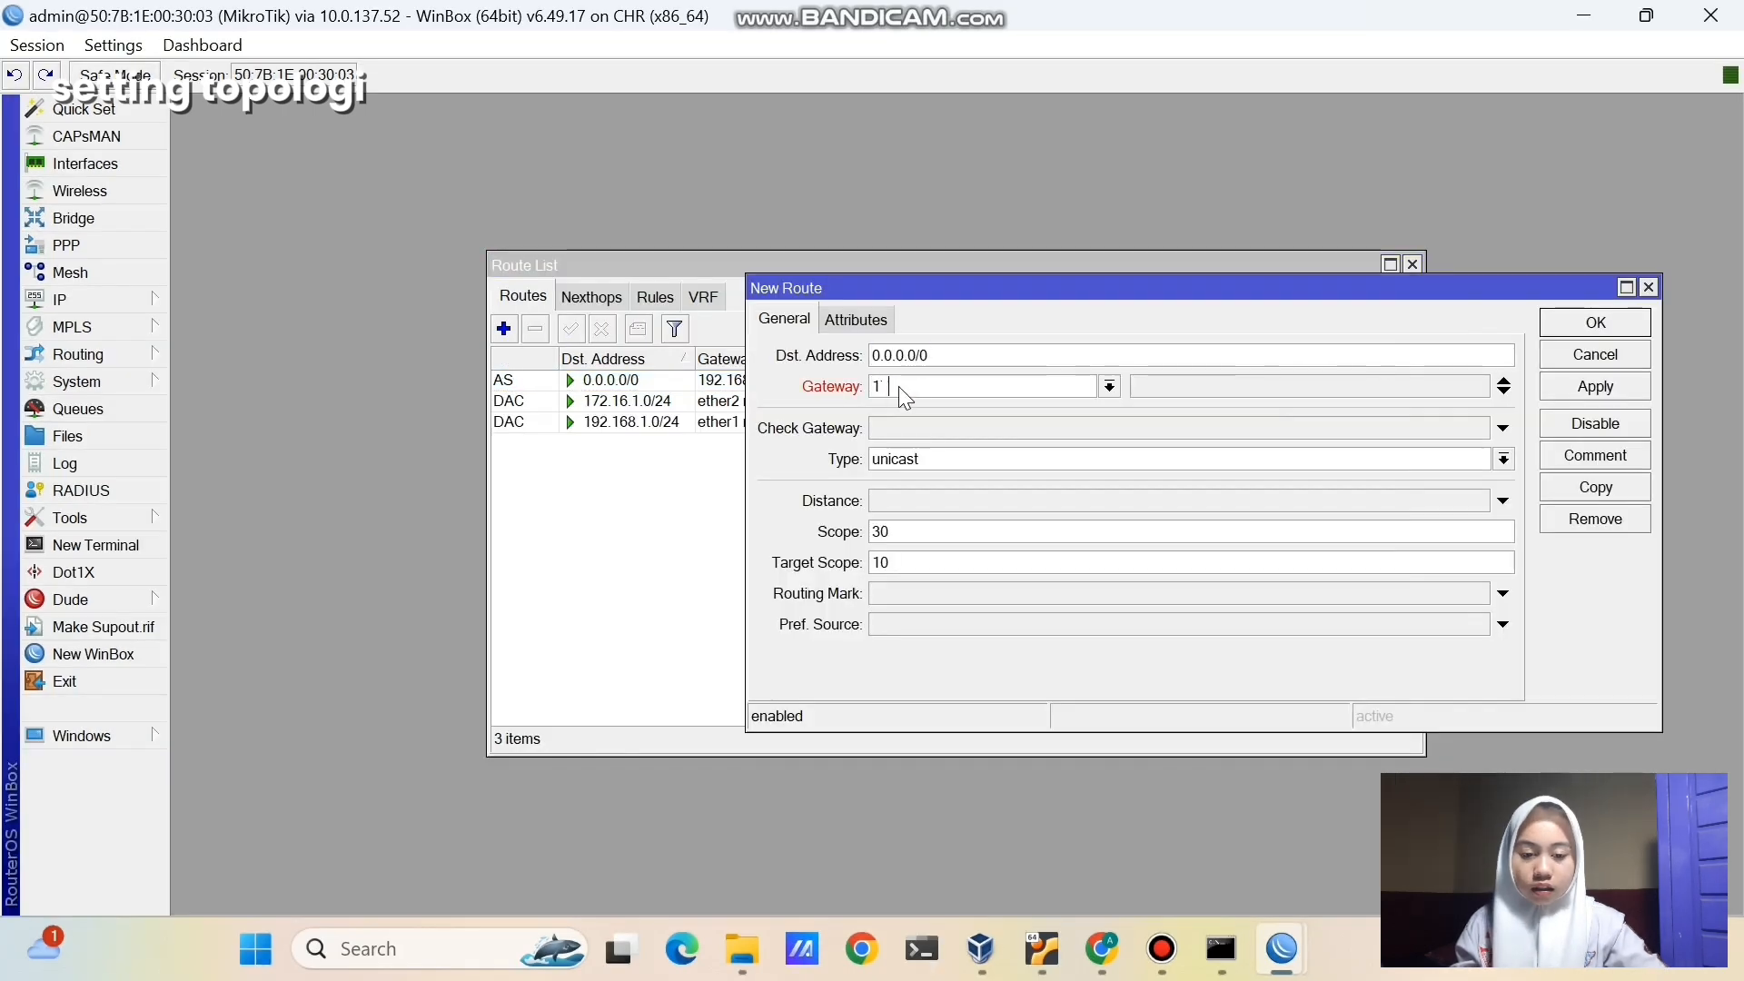
pyautogui.write('72.16.1.1')
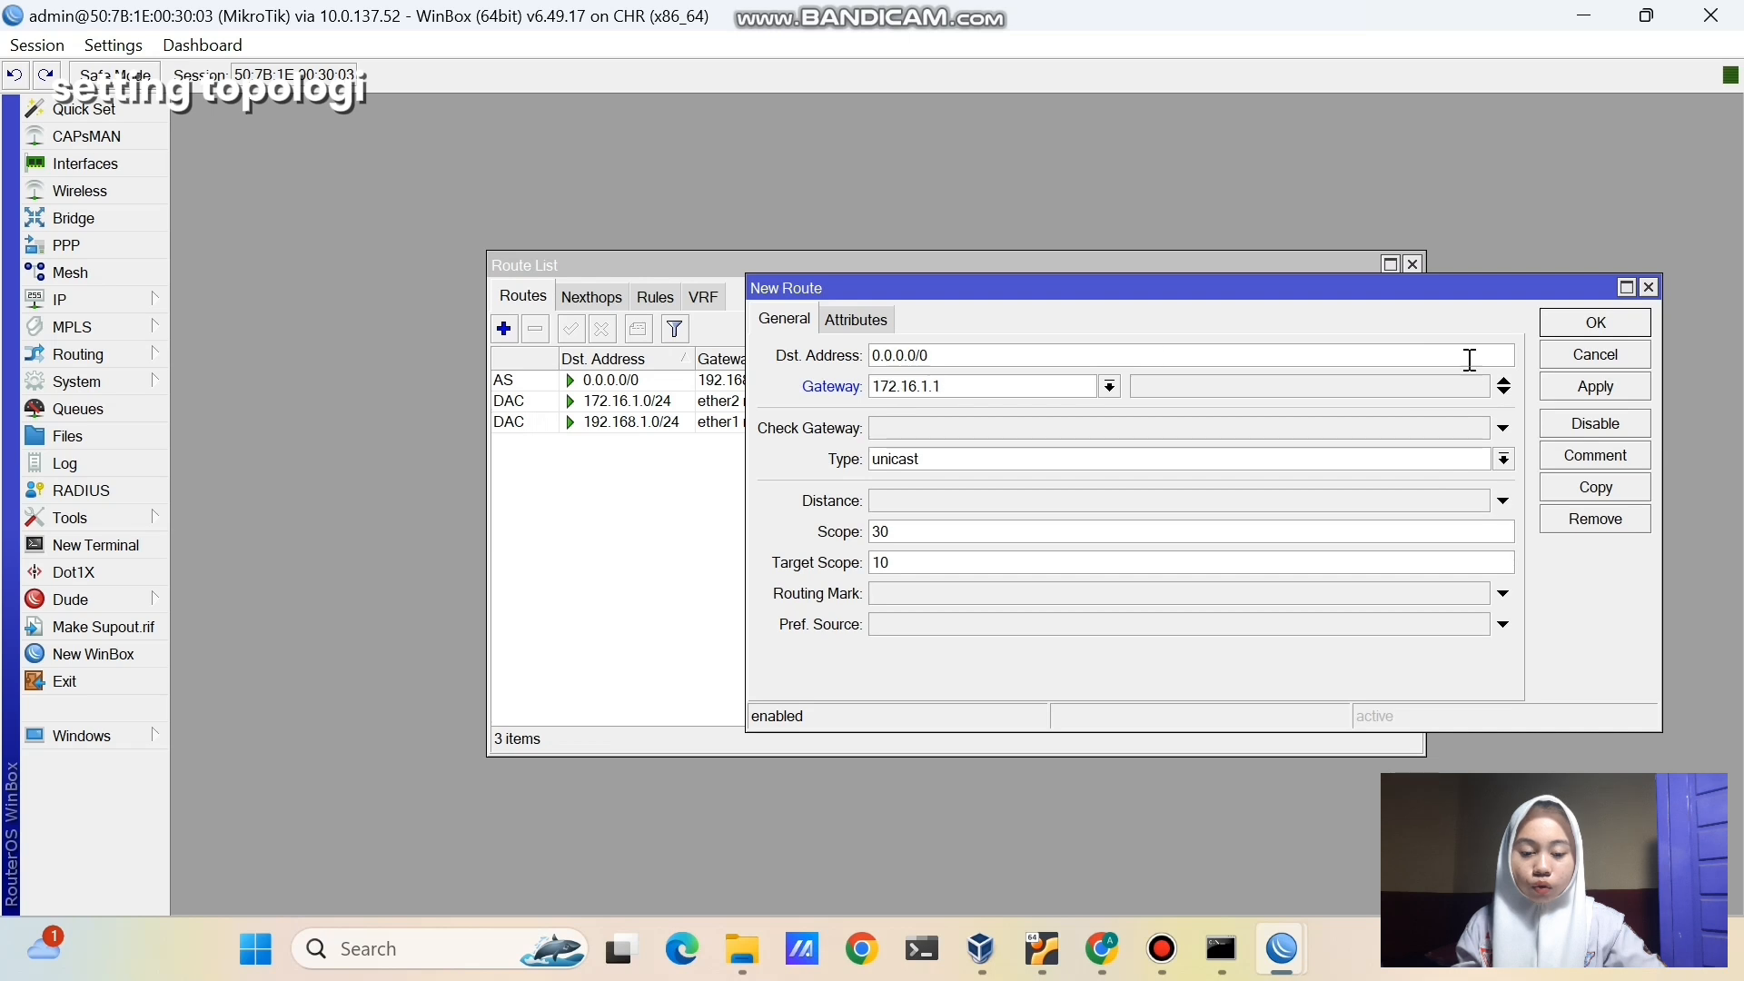
pyautogui.click(1573, 393)
pyautogui.click(1577, 318)
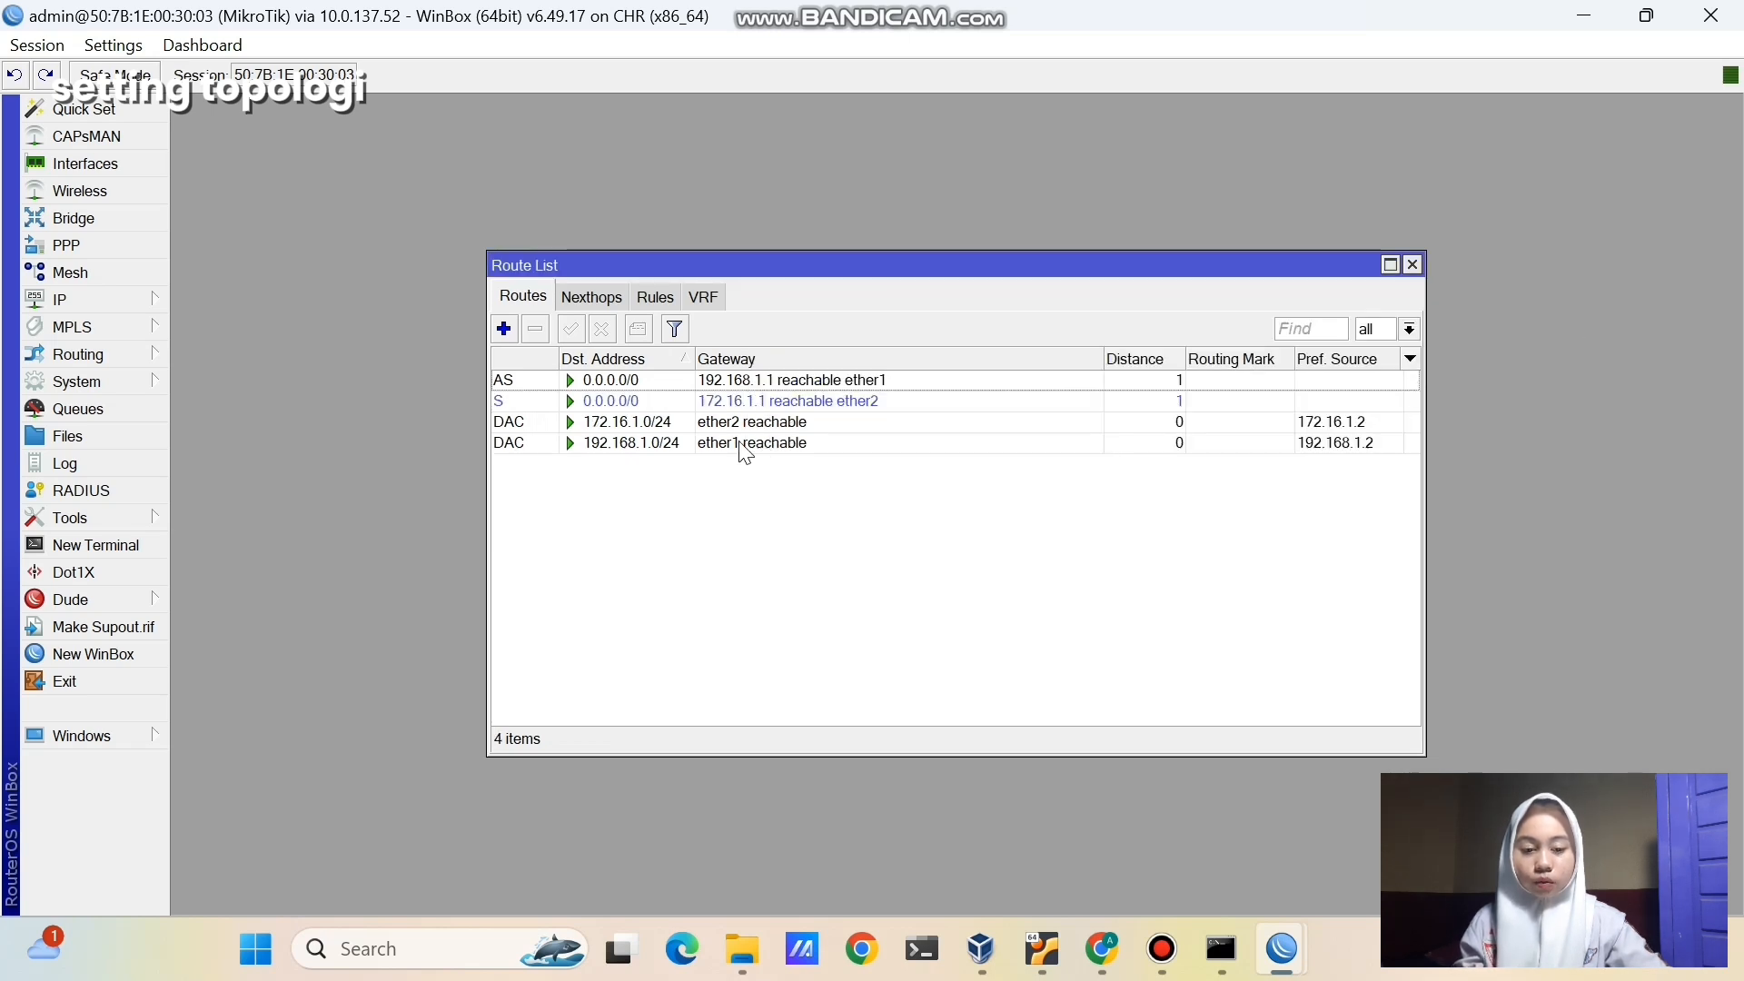
pyautogui.click(640, 402)
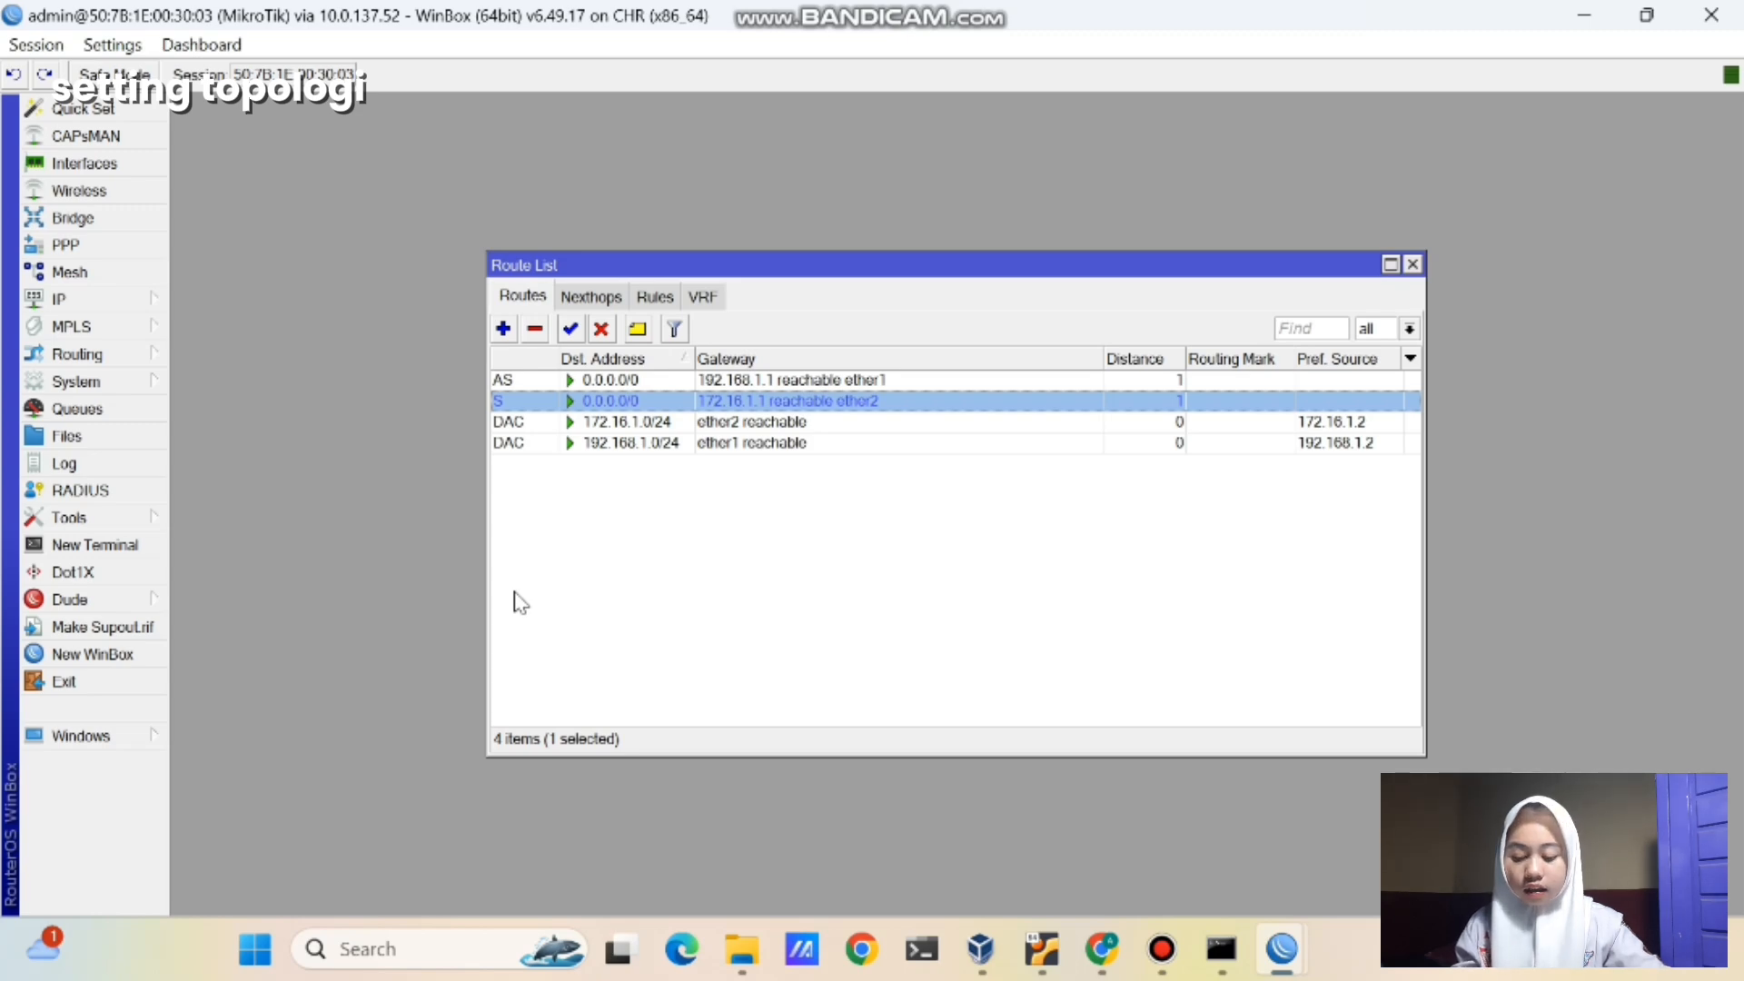
# - Ping 8.8.8.8 from a new router terminal to confirm internet reachability
pyautogui.click(93, 544)
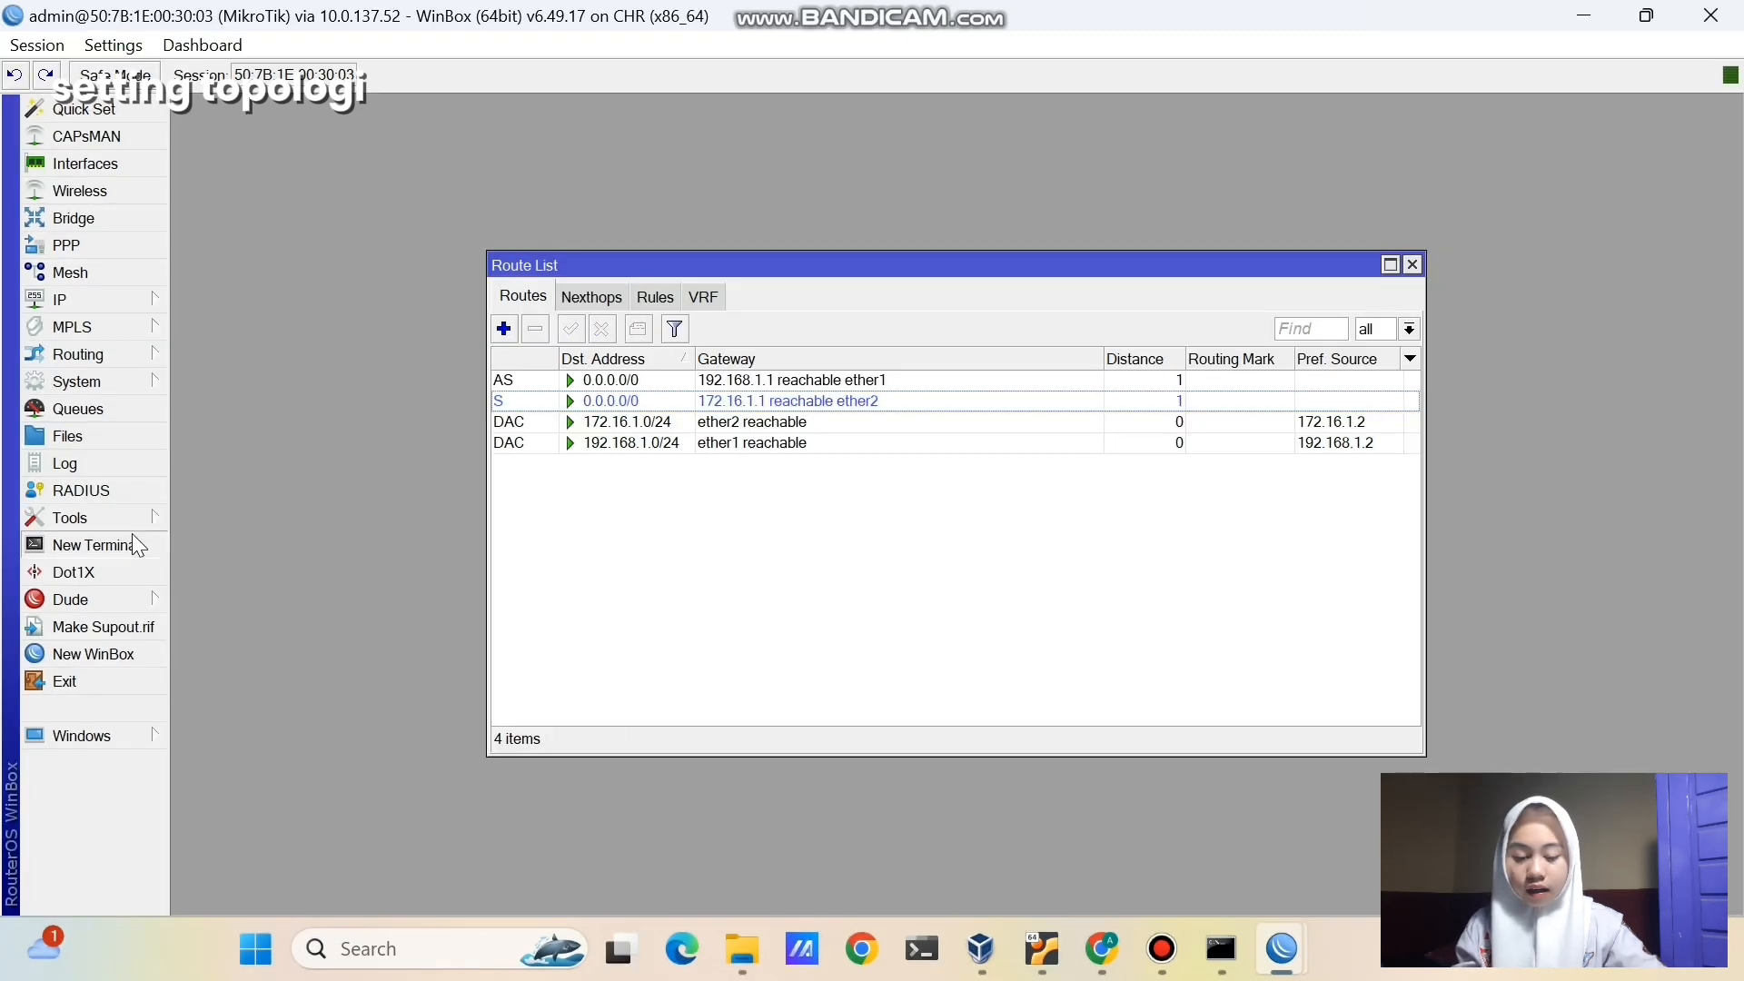
pyautogui.press('Return')
pyautogui.write('pi')
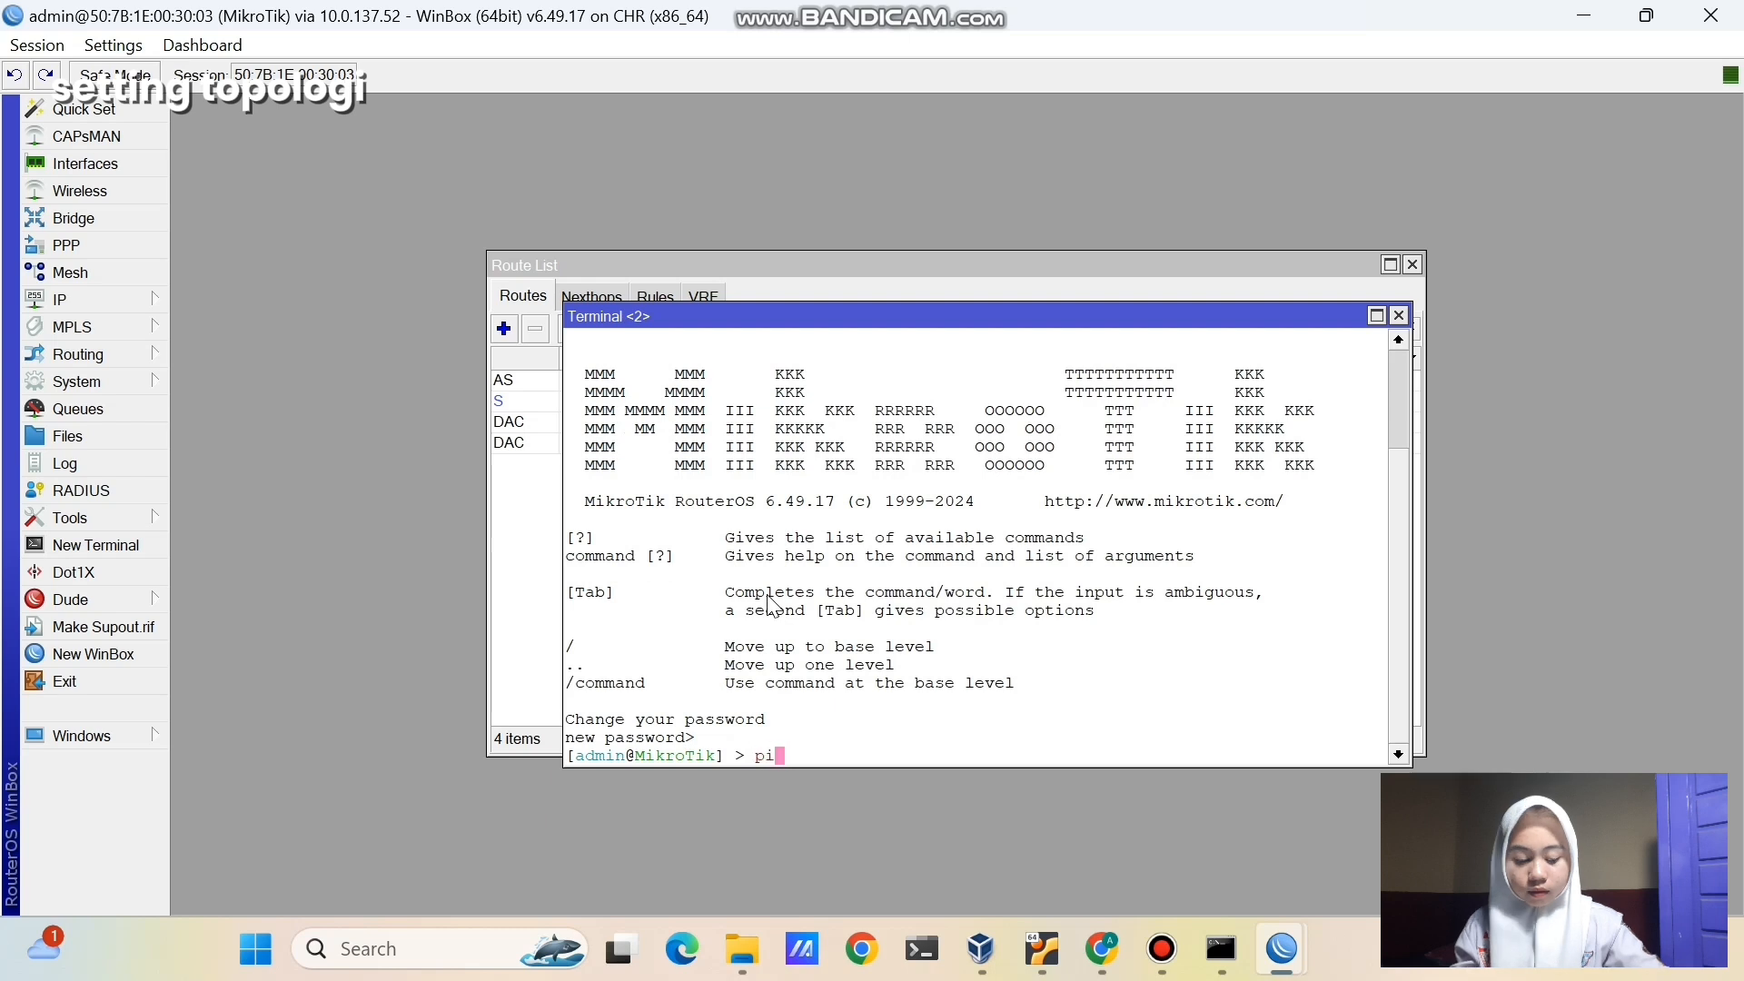
pyautogui.write('ng 8.8.8.8')
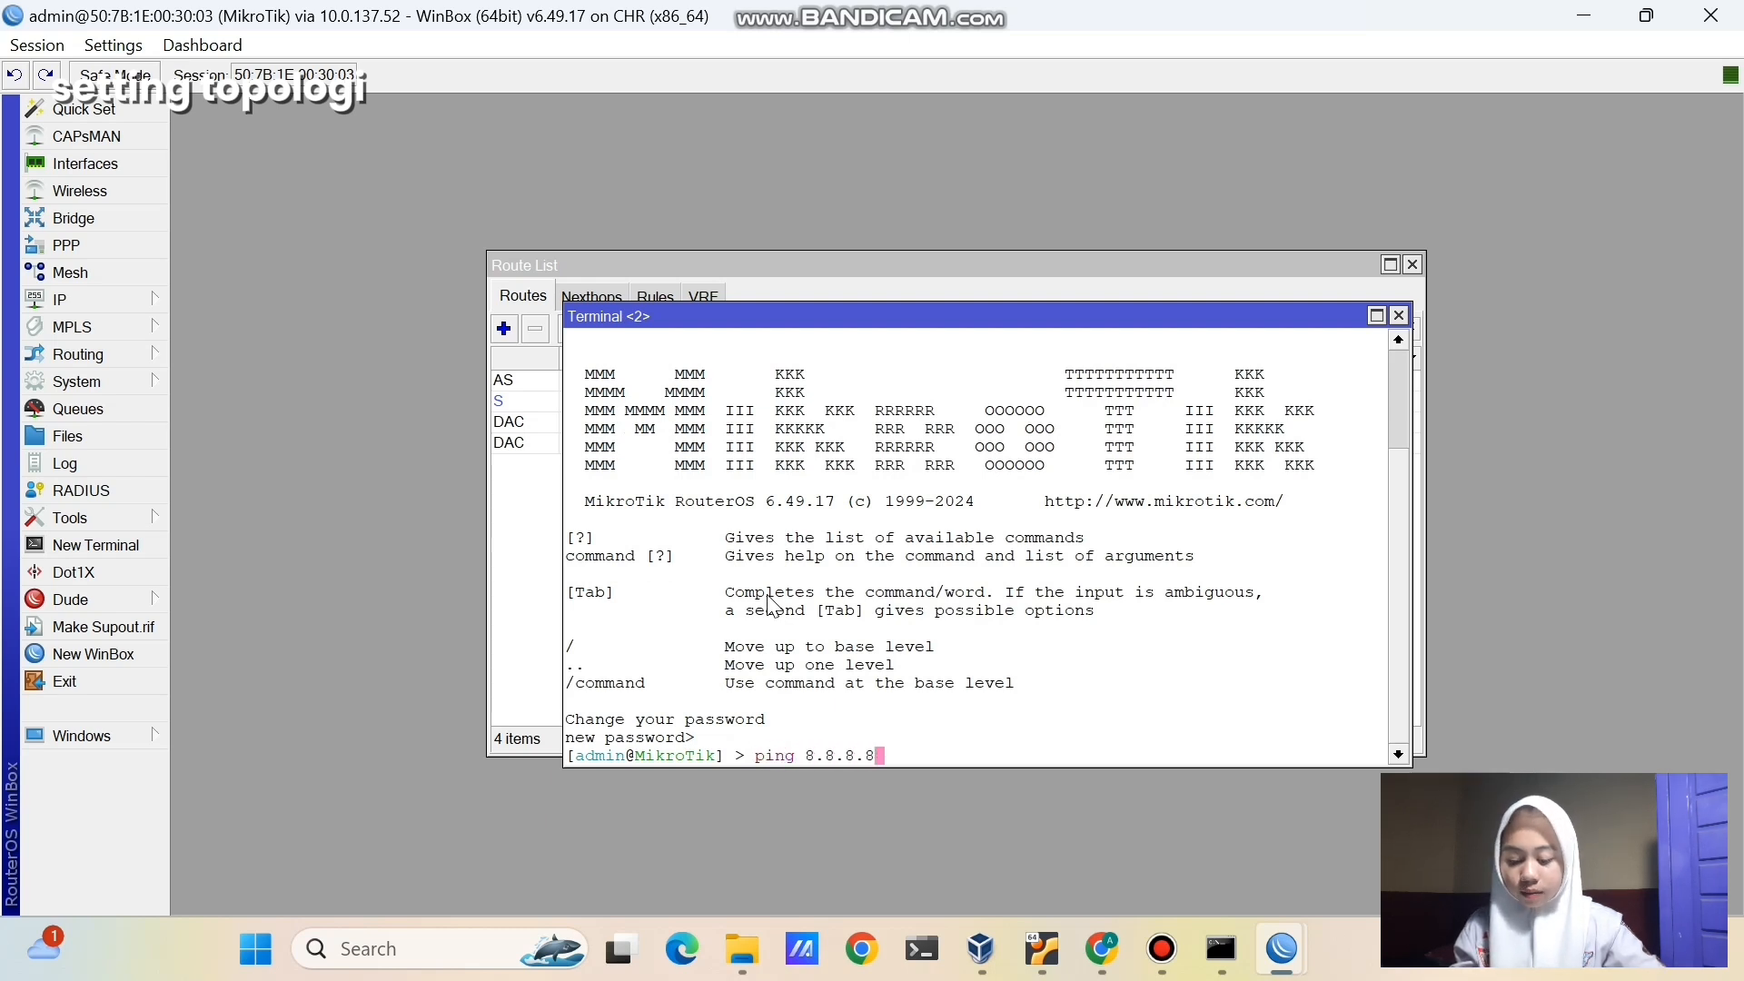
pyautogui.press('Return')
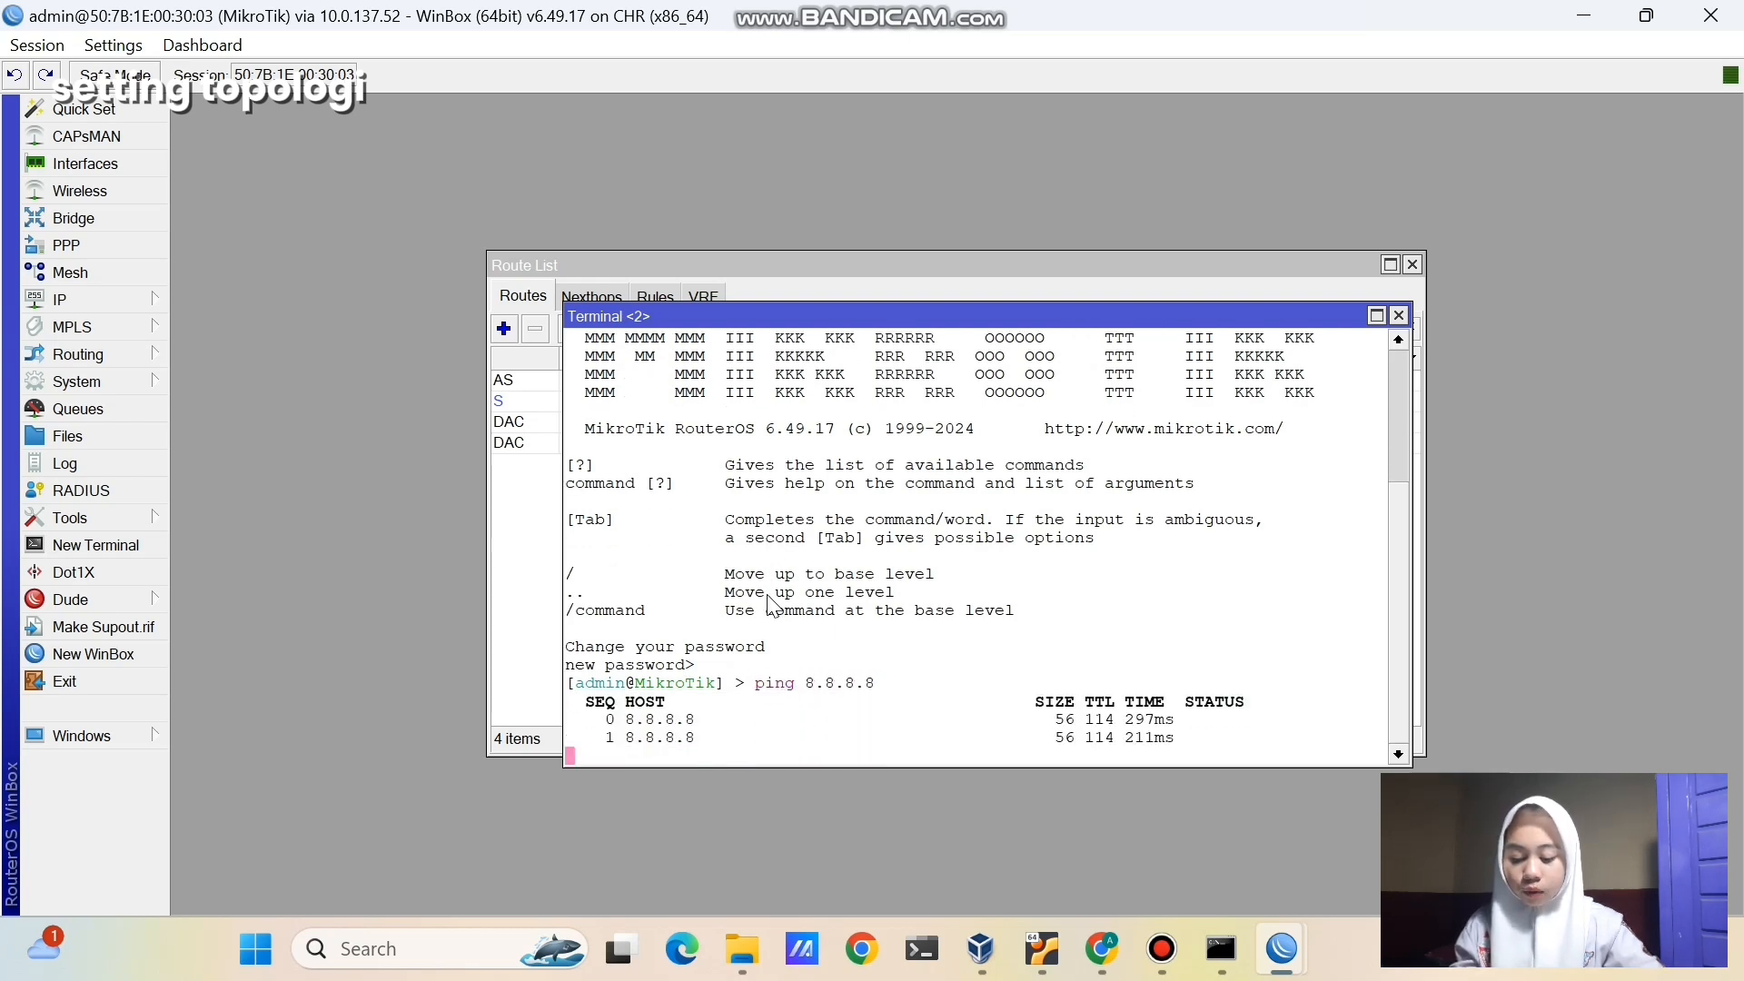
pyautogui.hotkey('ctrl', 'c')
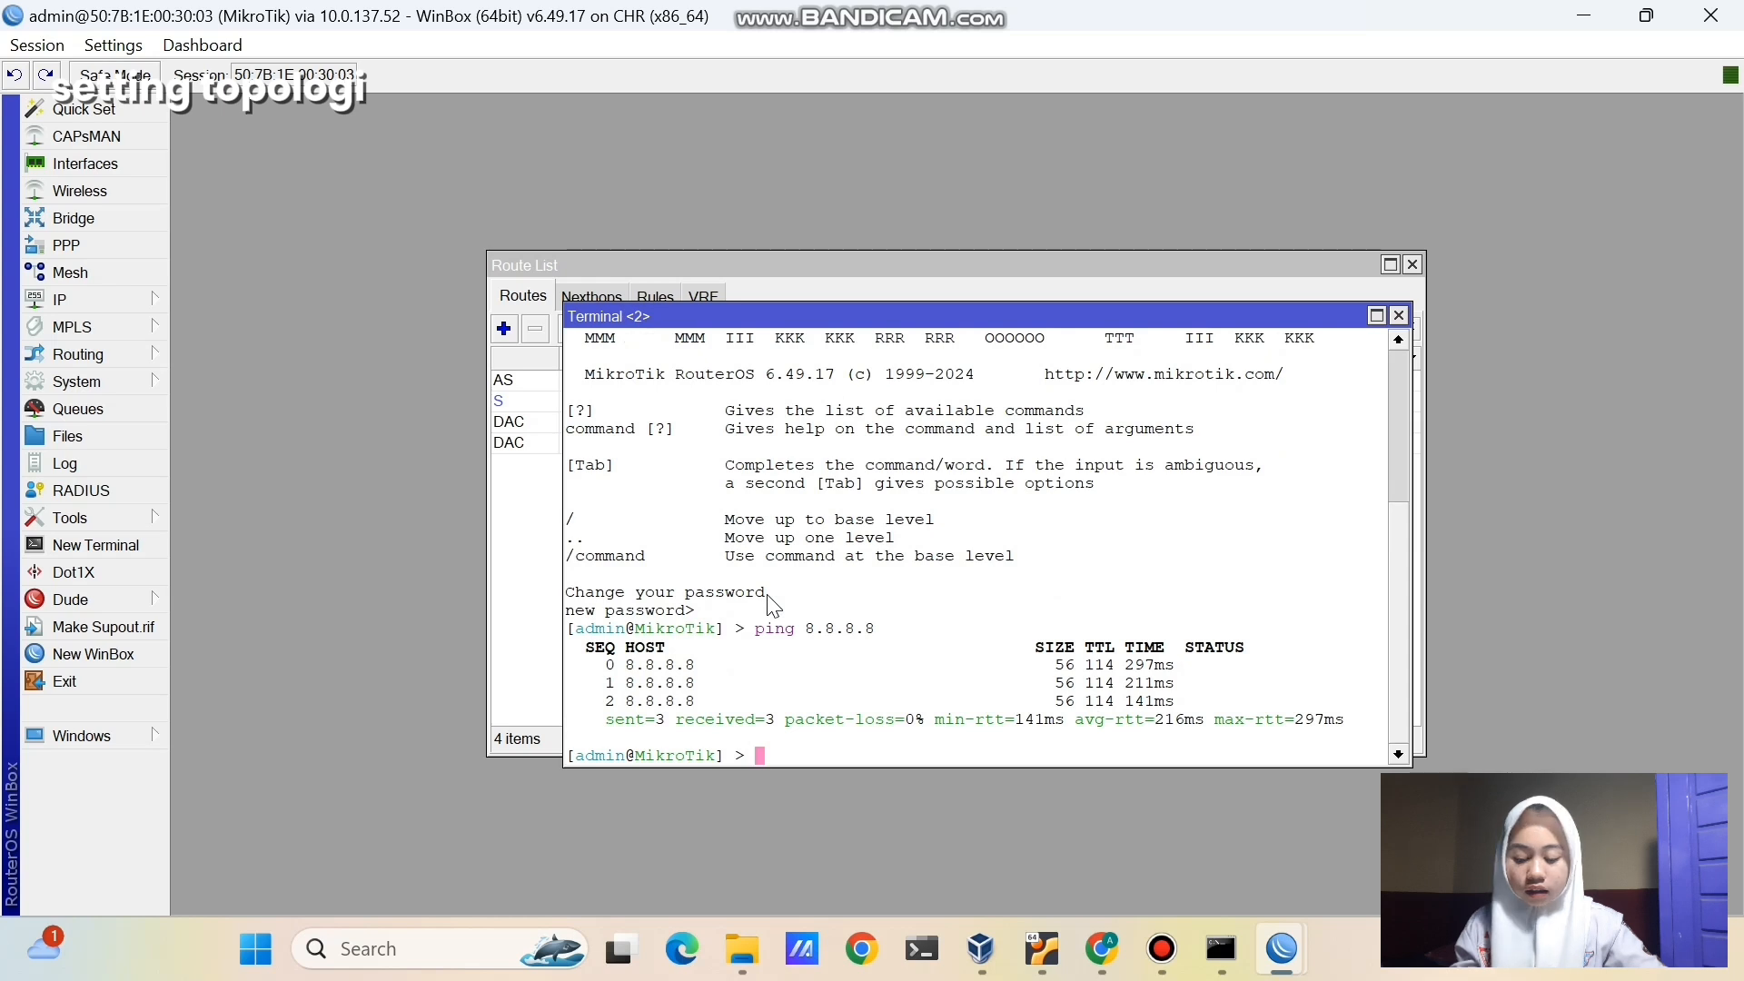
# - Check DNS settings, set the DNS server to 8.8.8.8, and ping google.com
pyautogui.write('ip dns print')
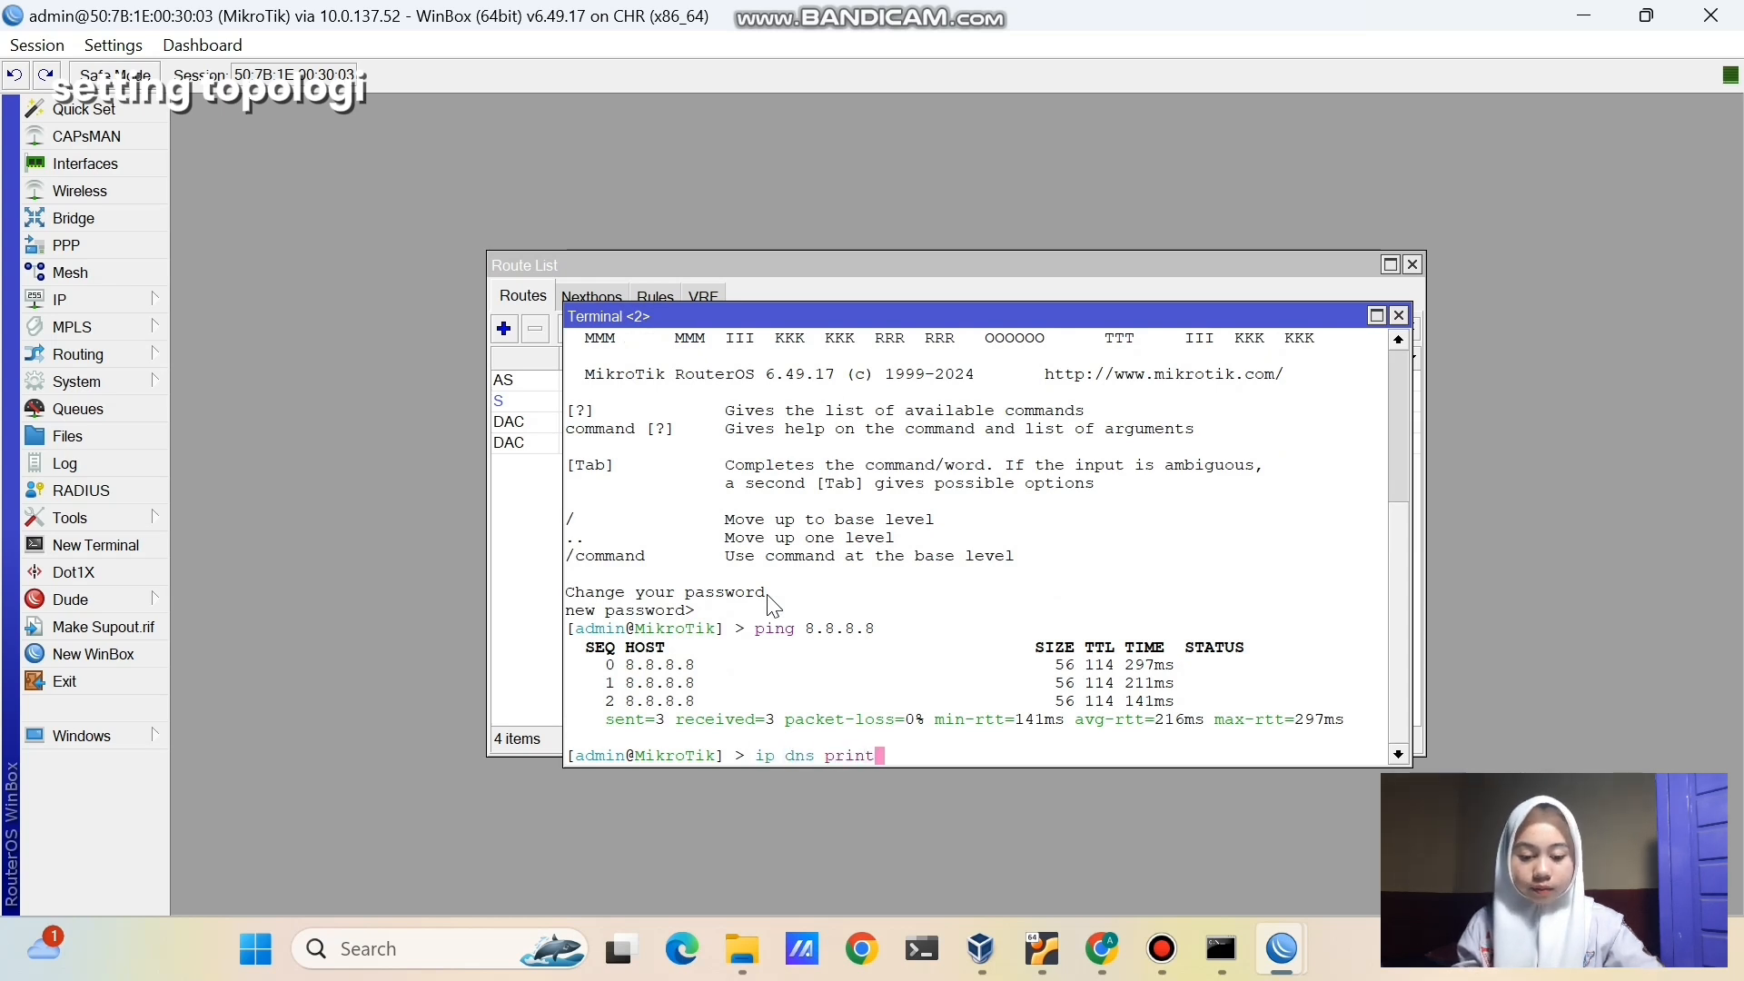
pyautogui.press('Return')
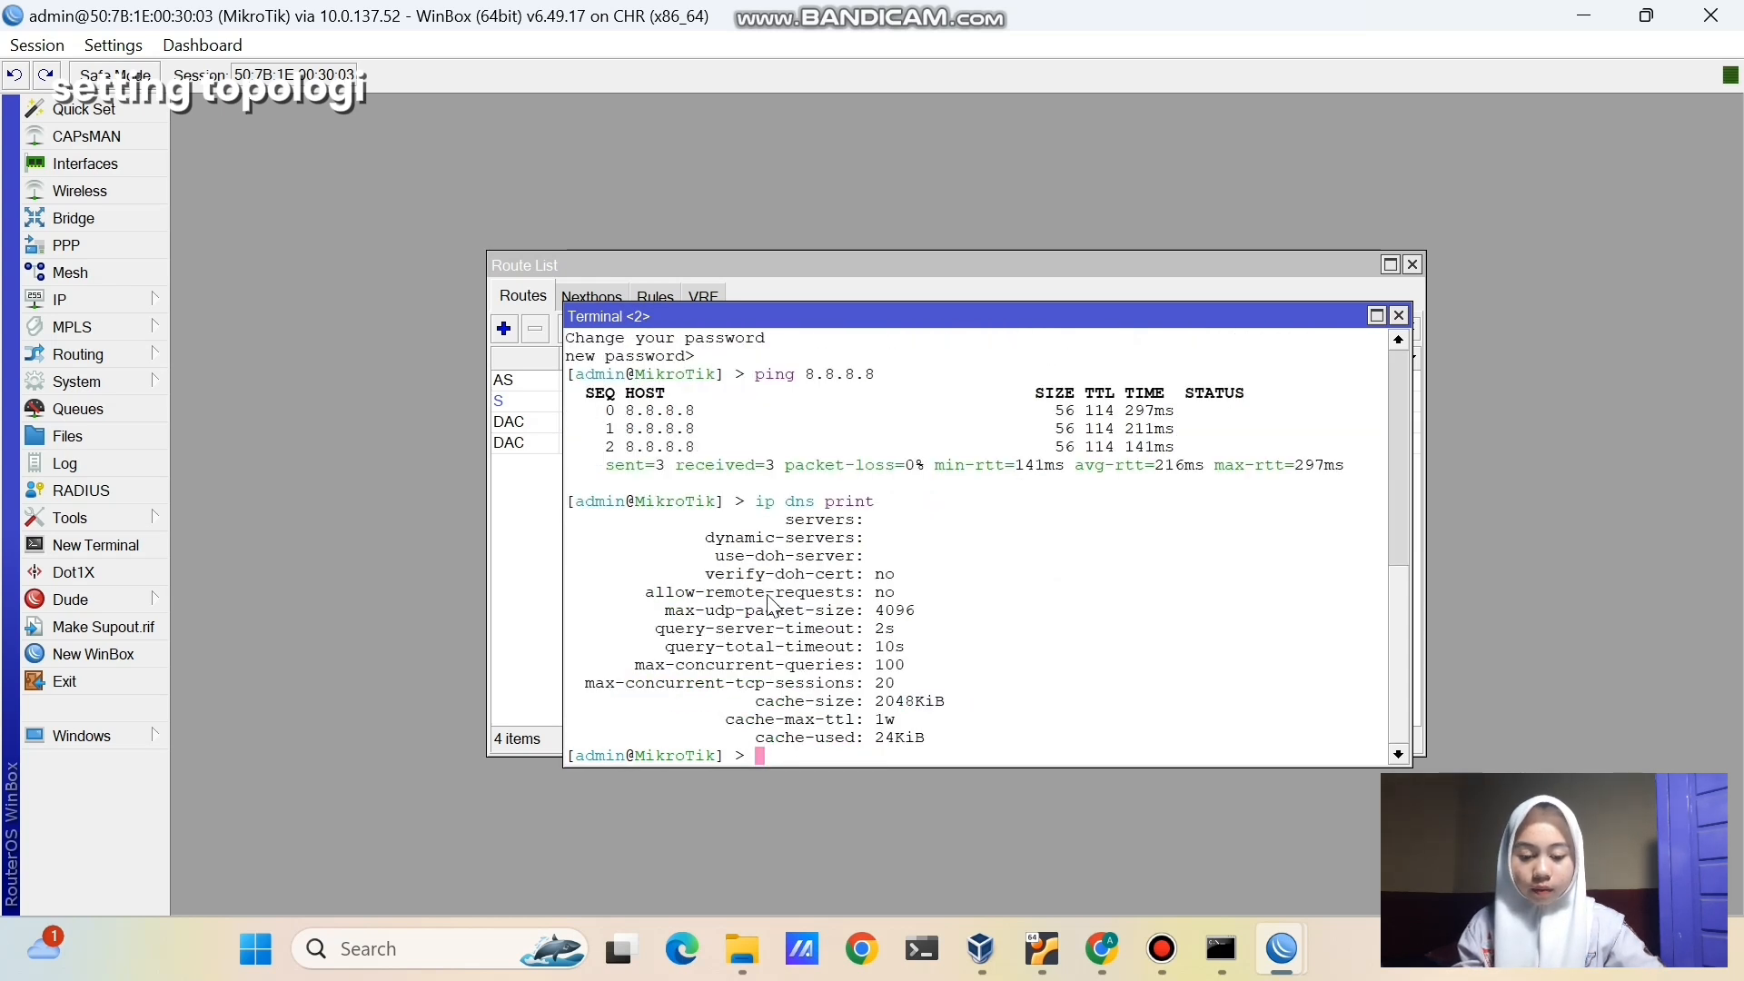
pyautogui.write('ip dns')
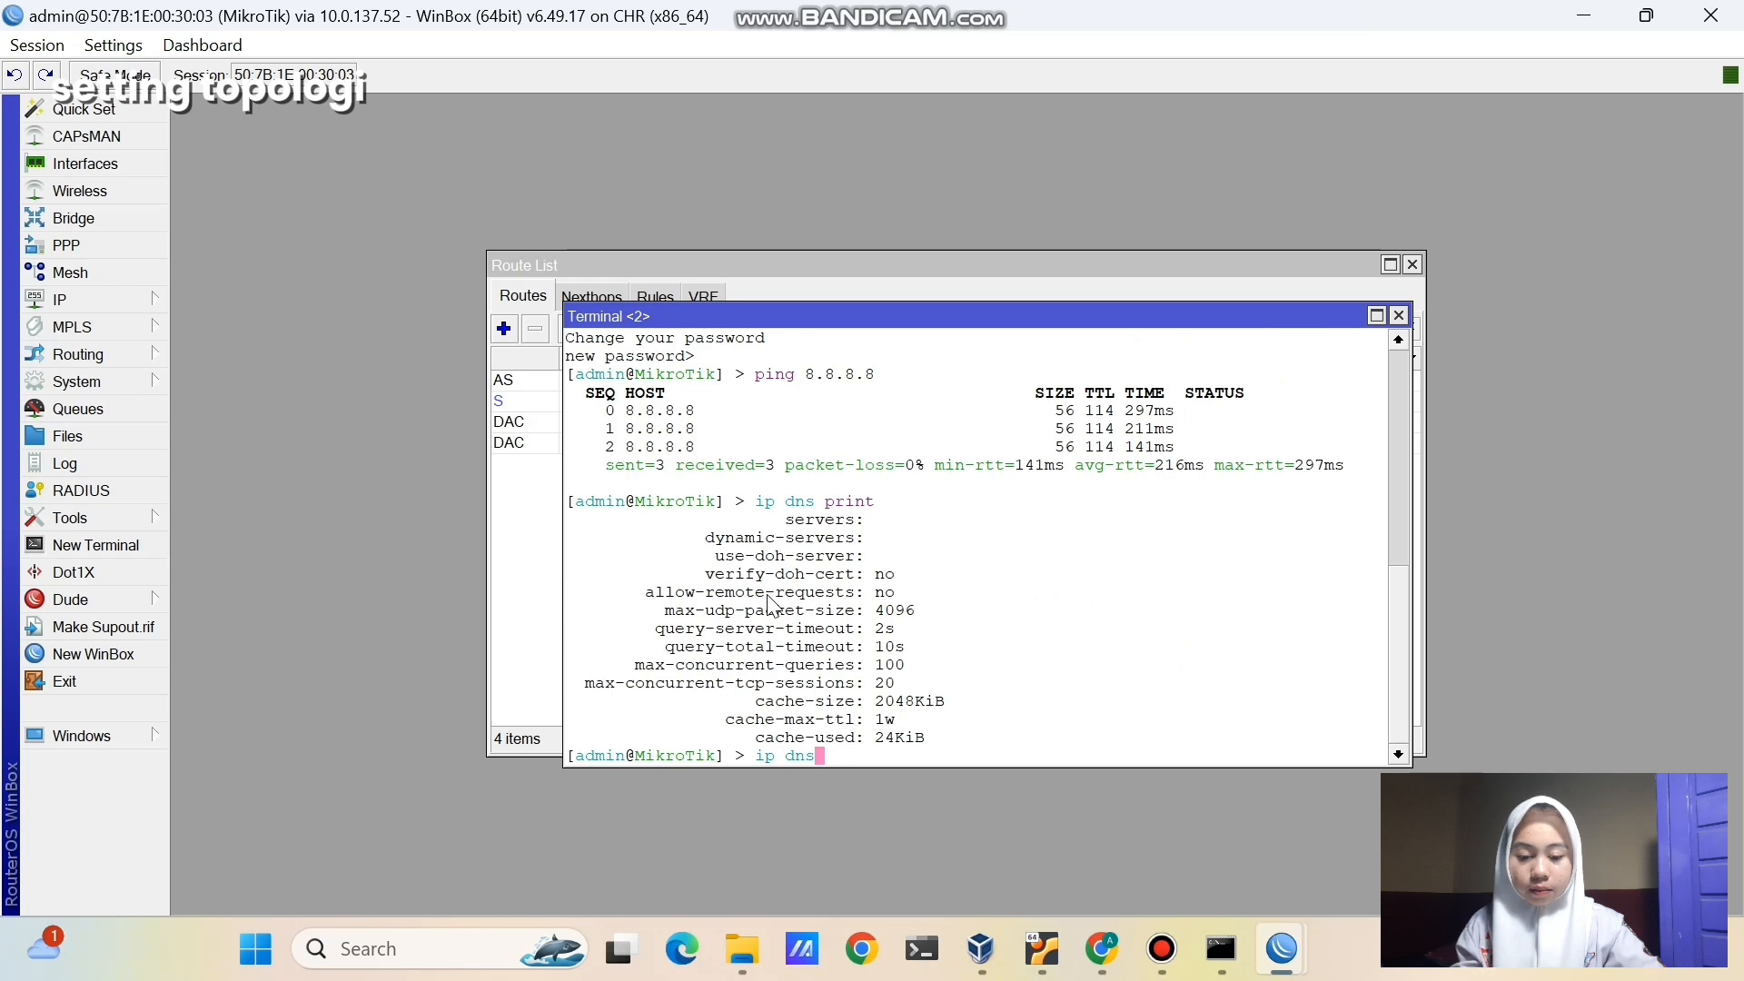
pyautogui.write(' set')
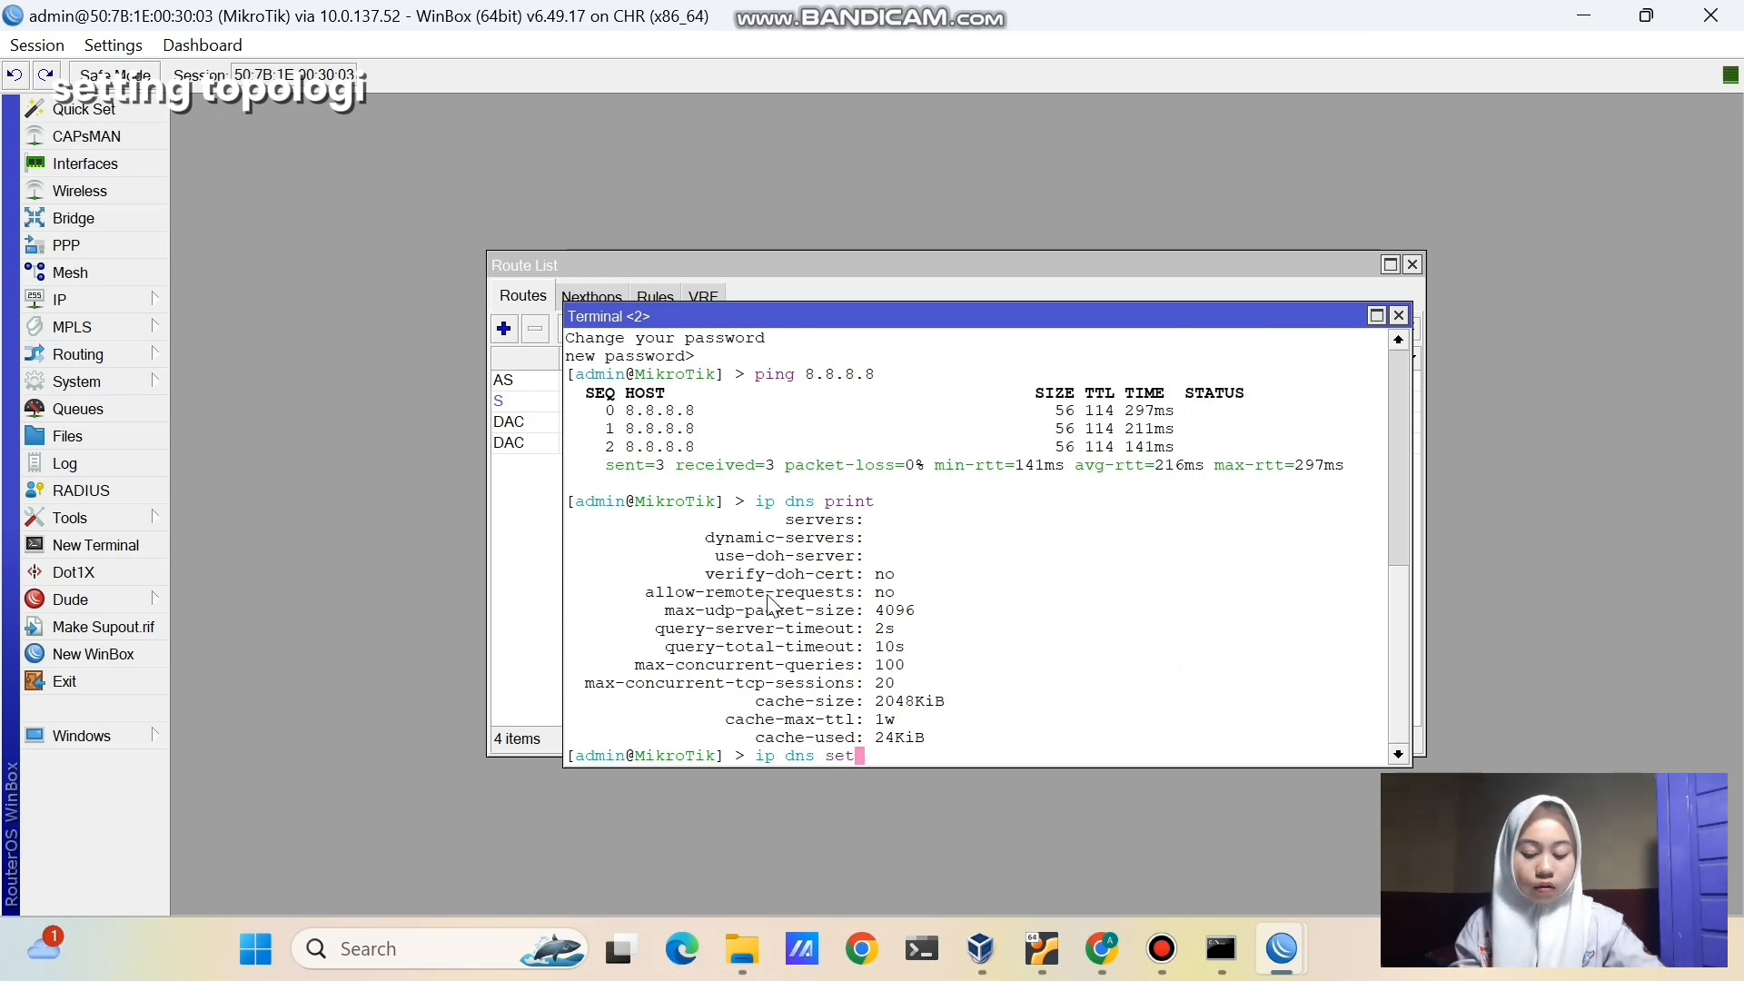
pyautogui.write(' servers=')
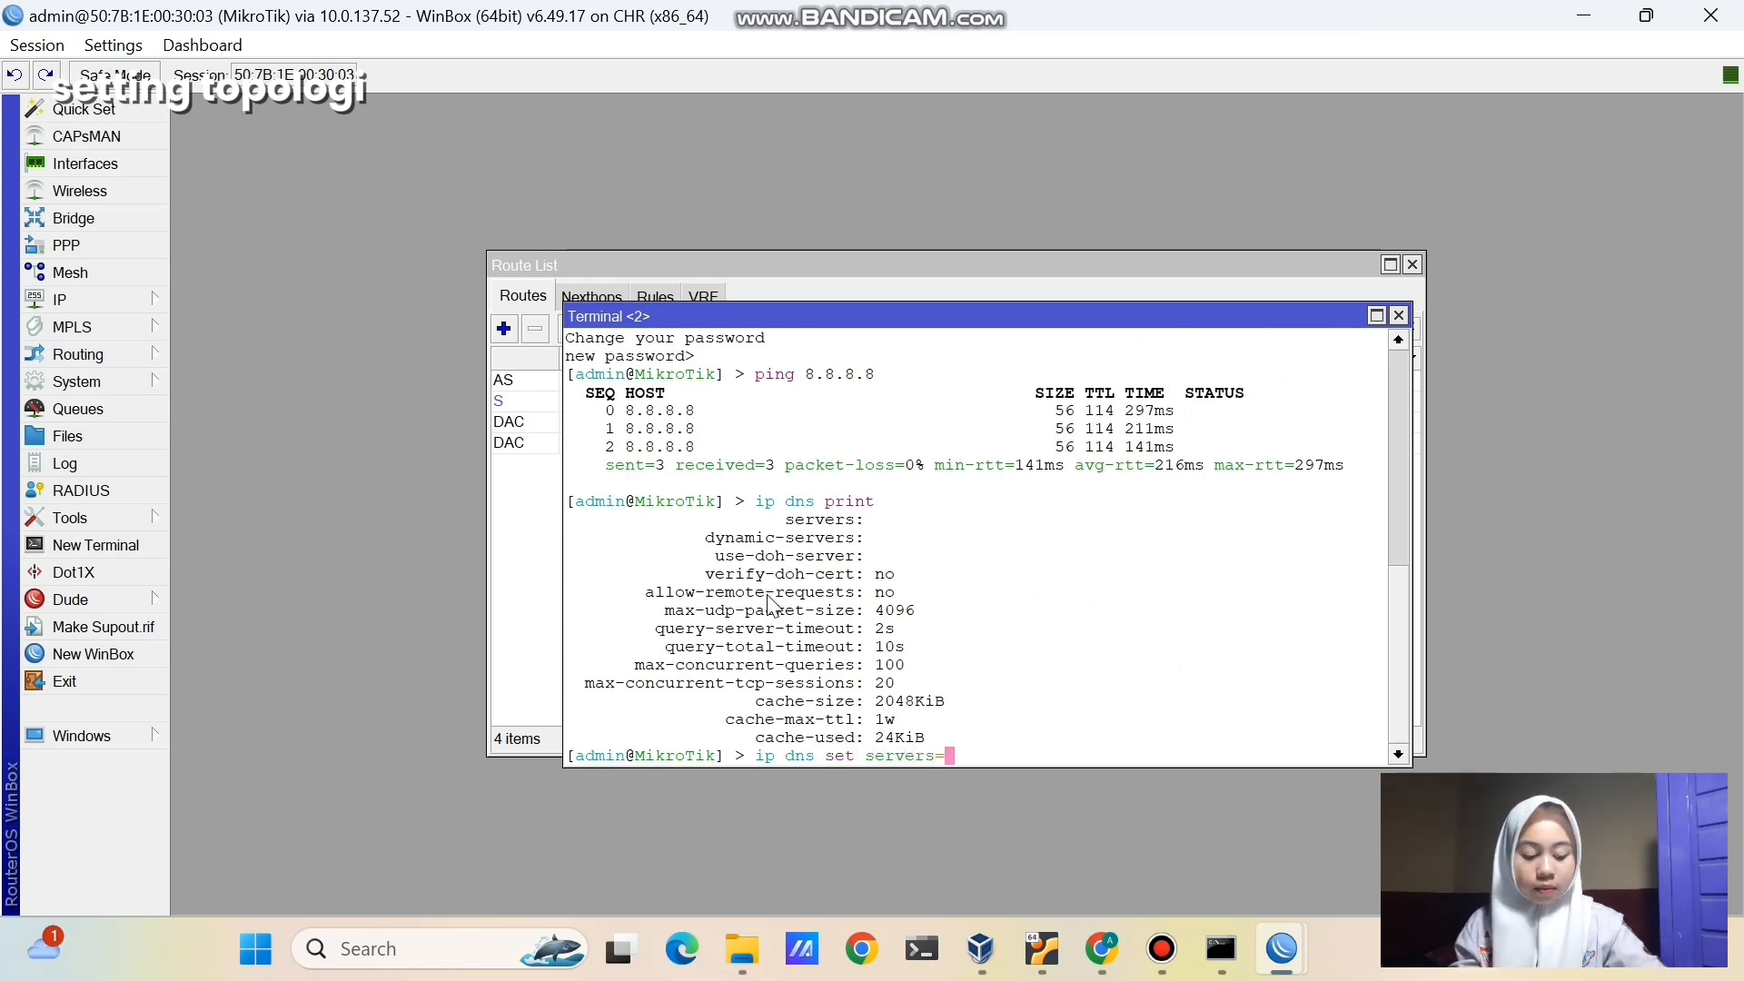
pyautogui.write('8.8.8.8')
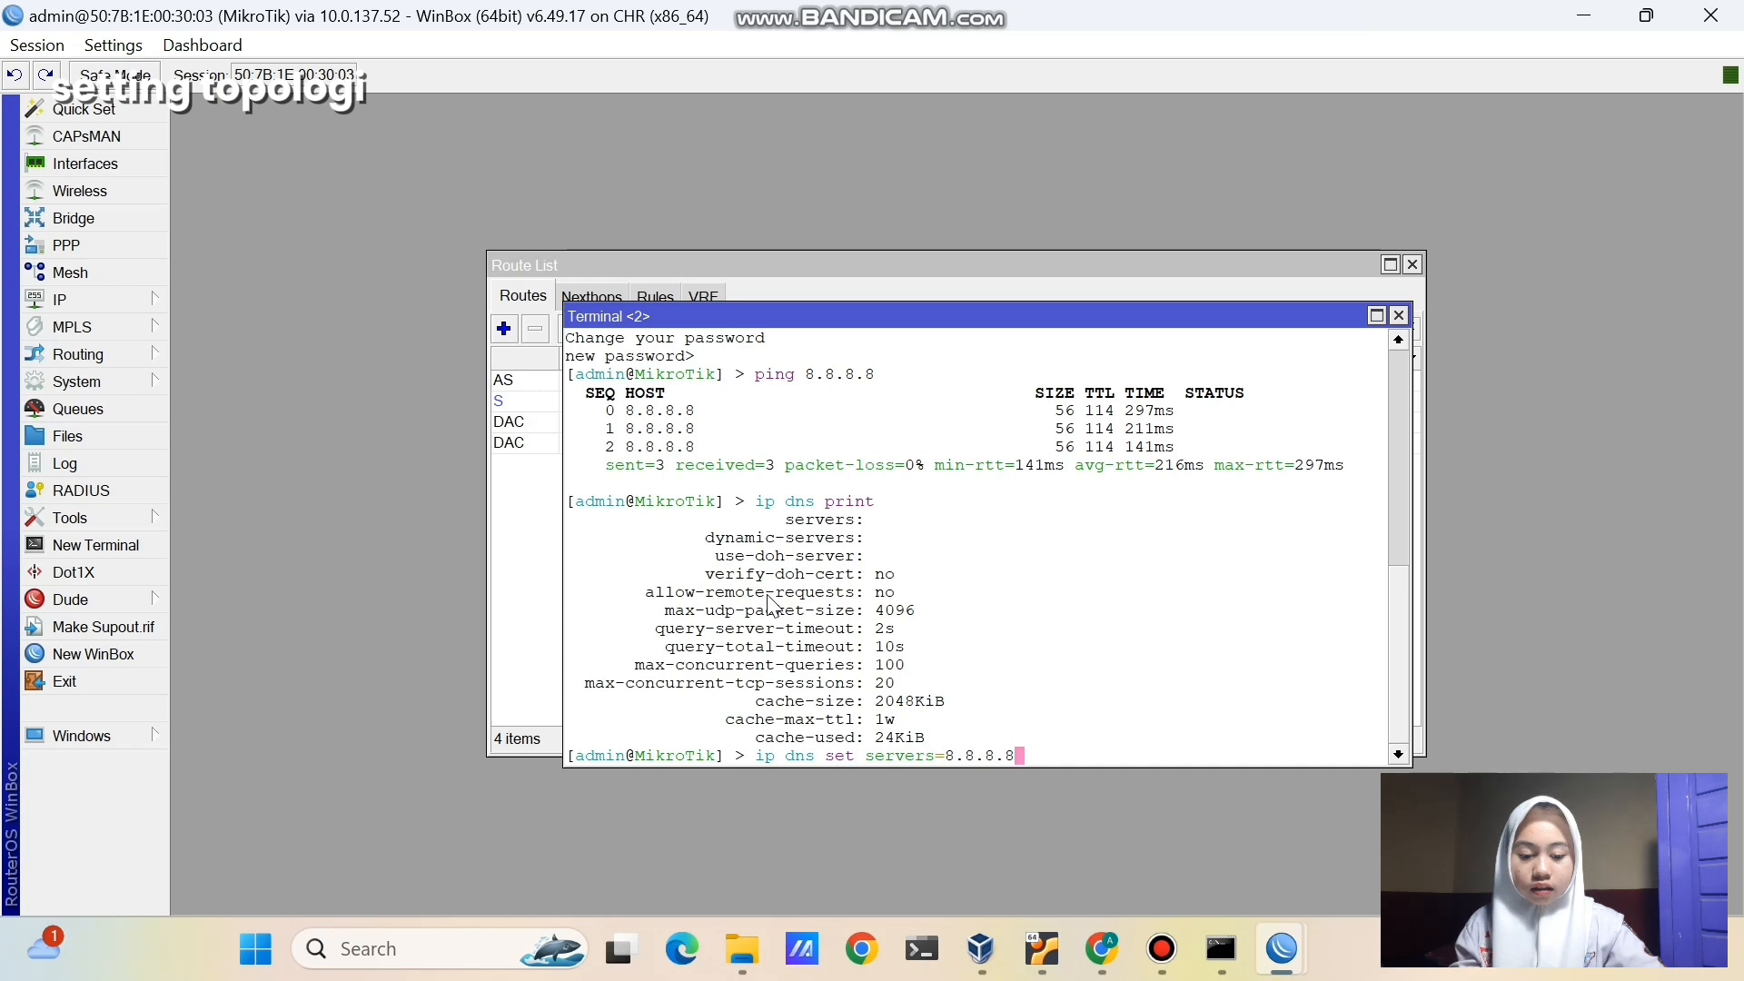
pyautogui.press('Return')
pyautogui.write('p')
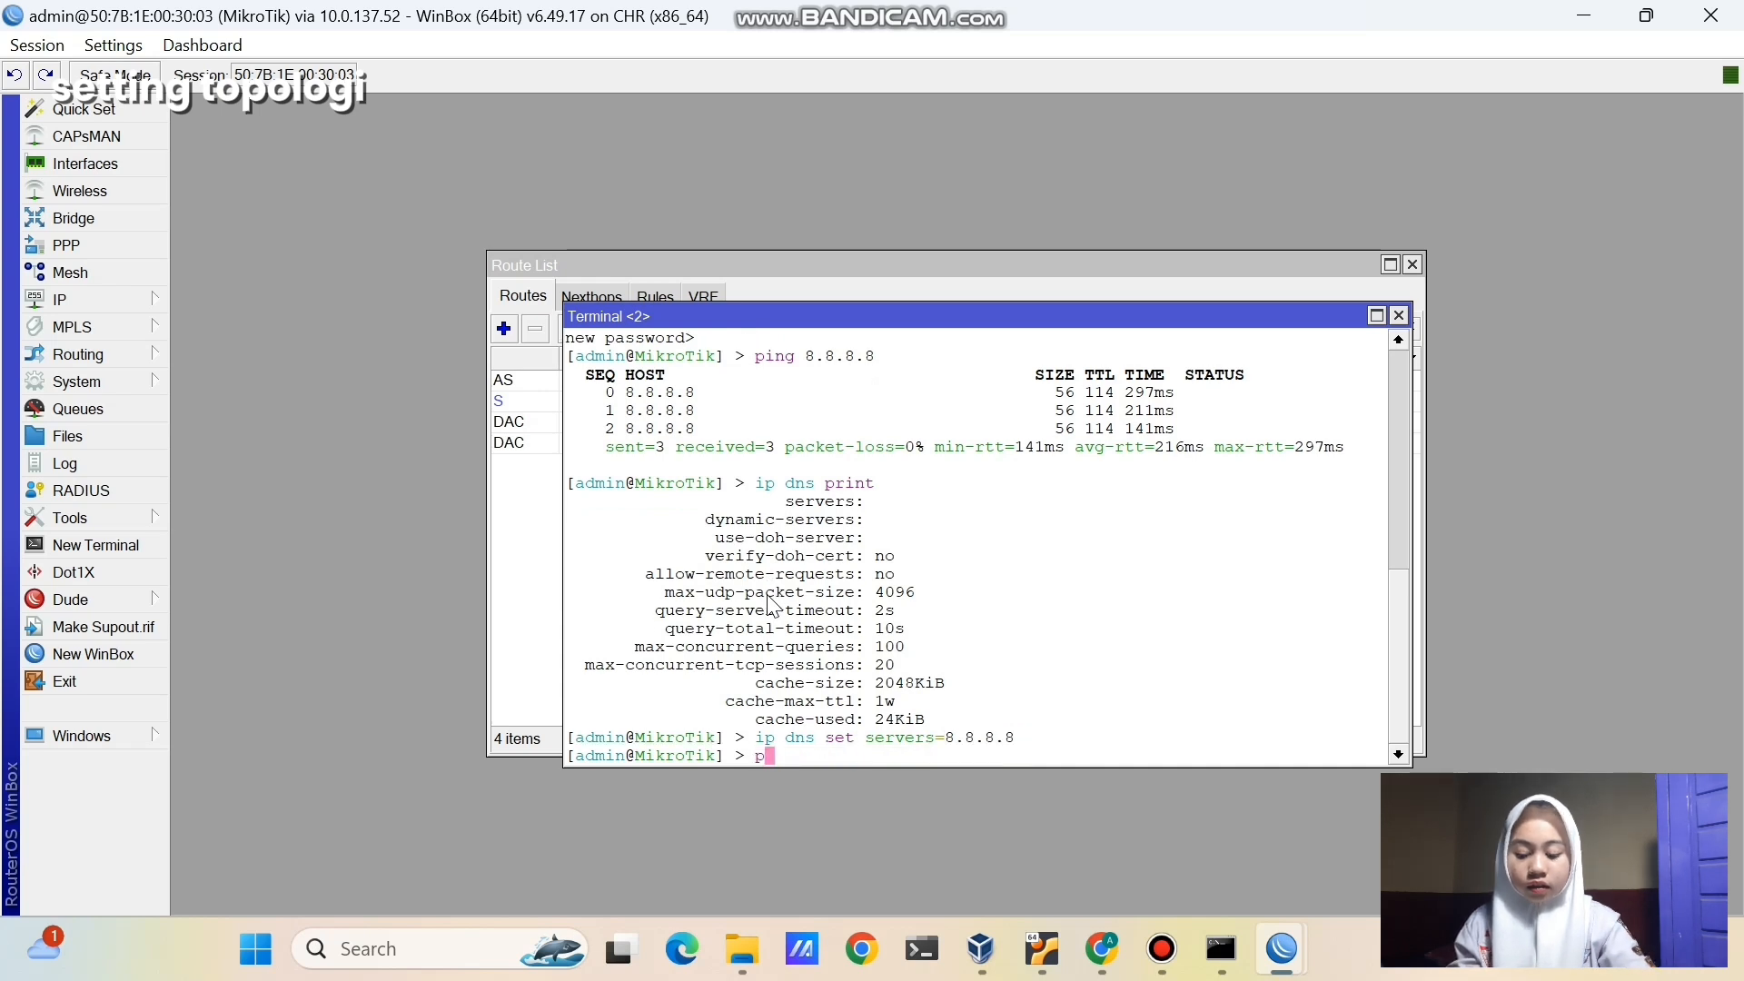
pyautogui.write('ing google.com')
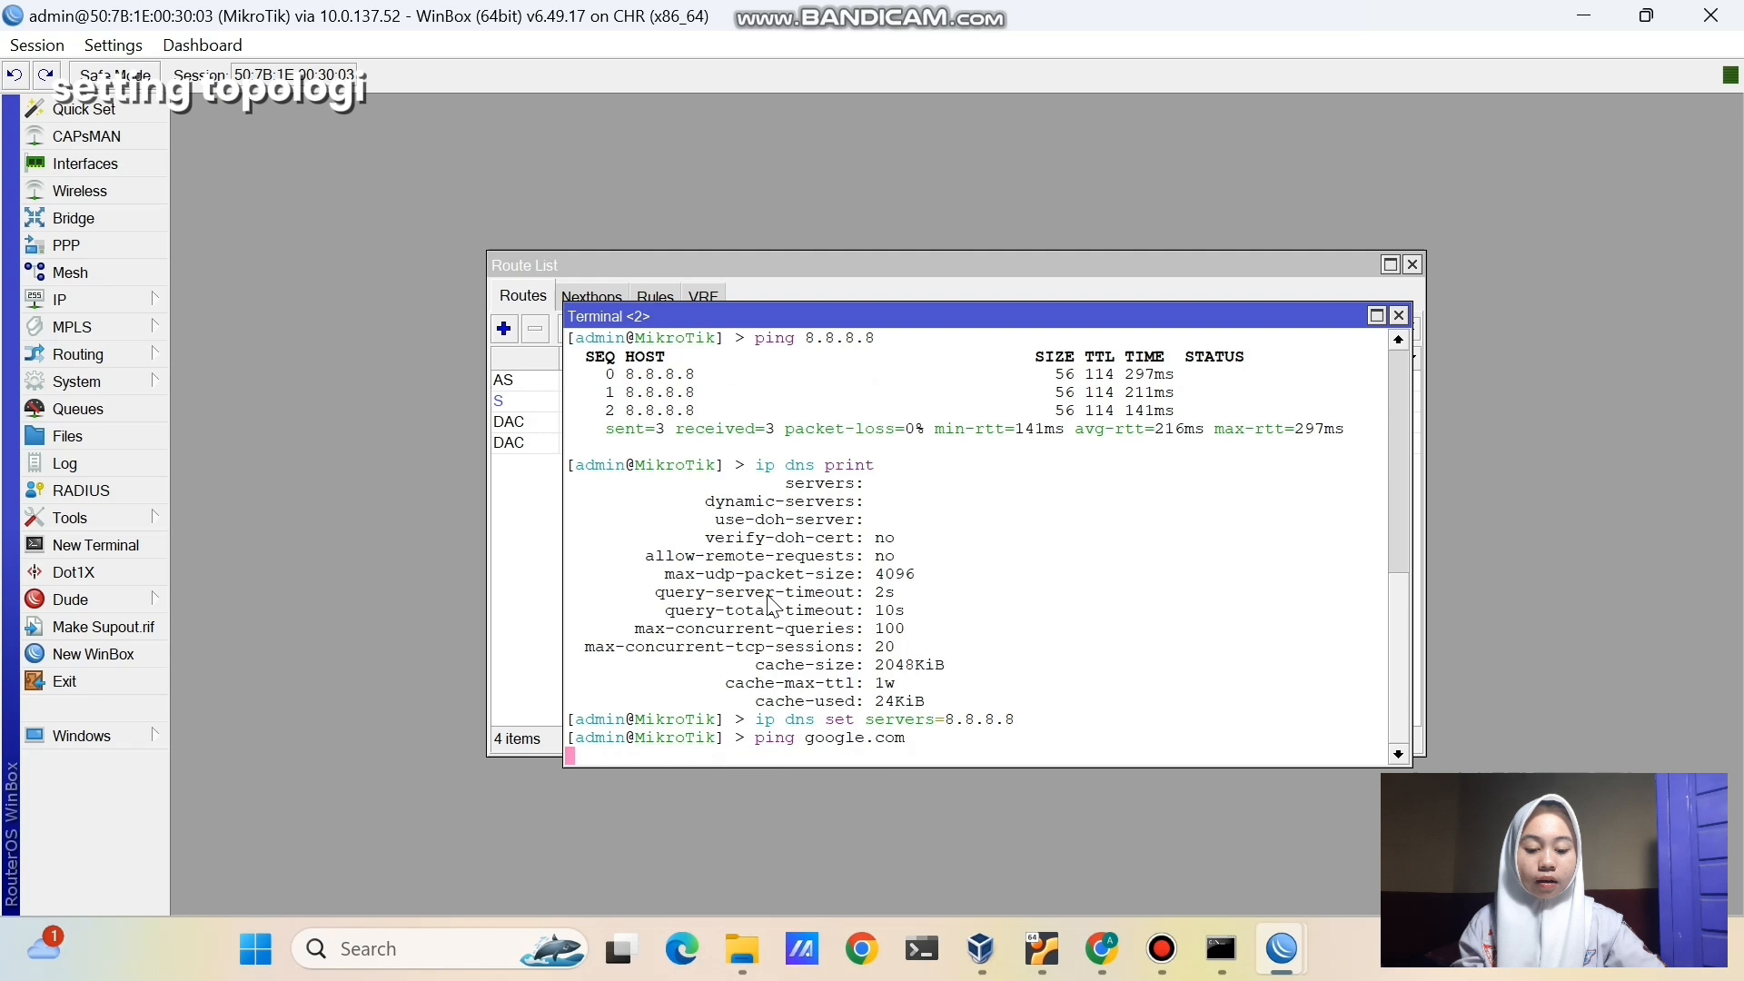
pyautogui.press('Return')
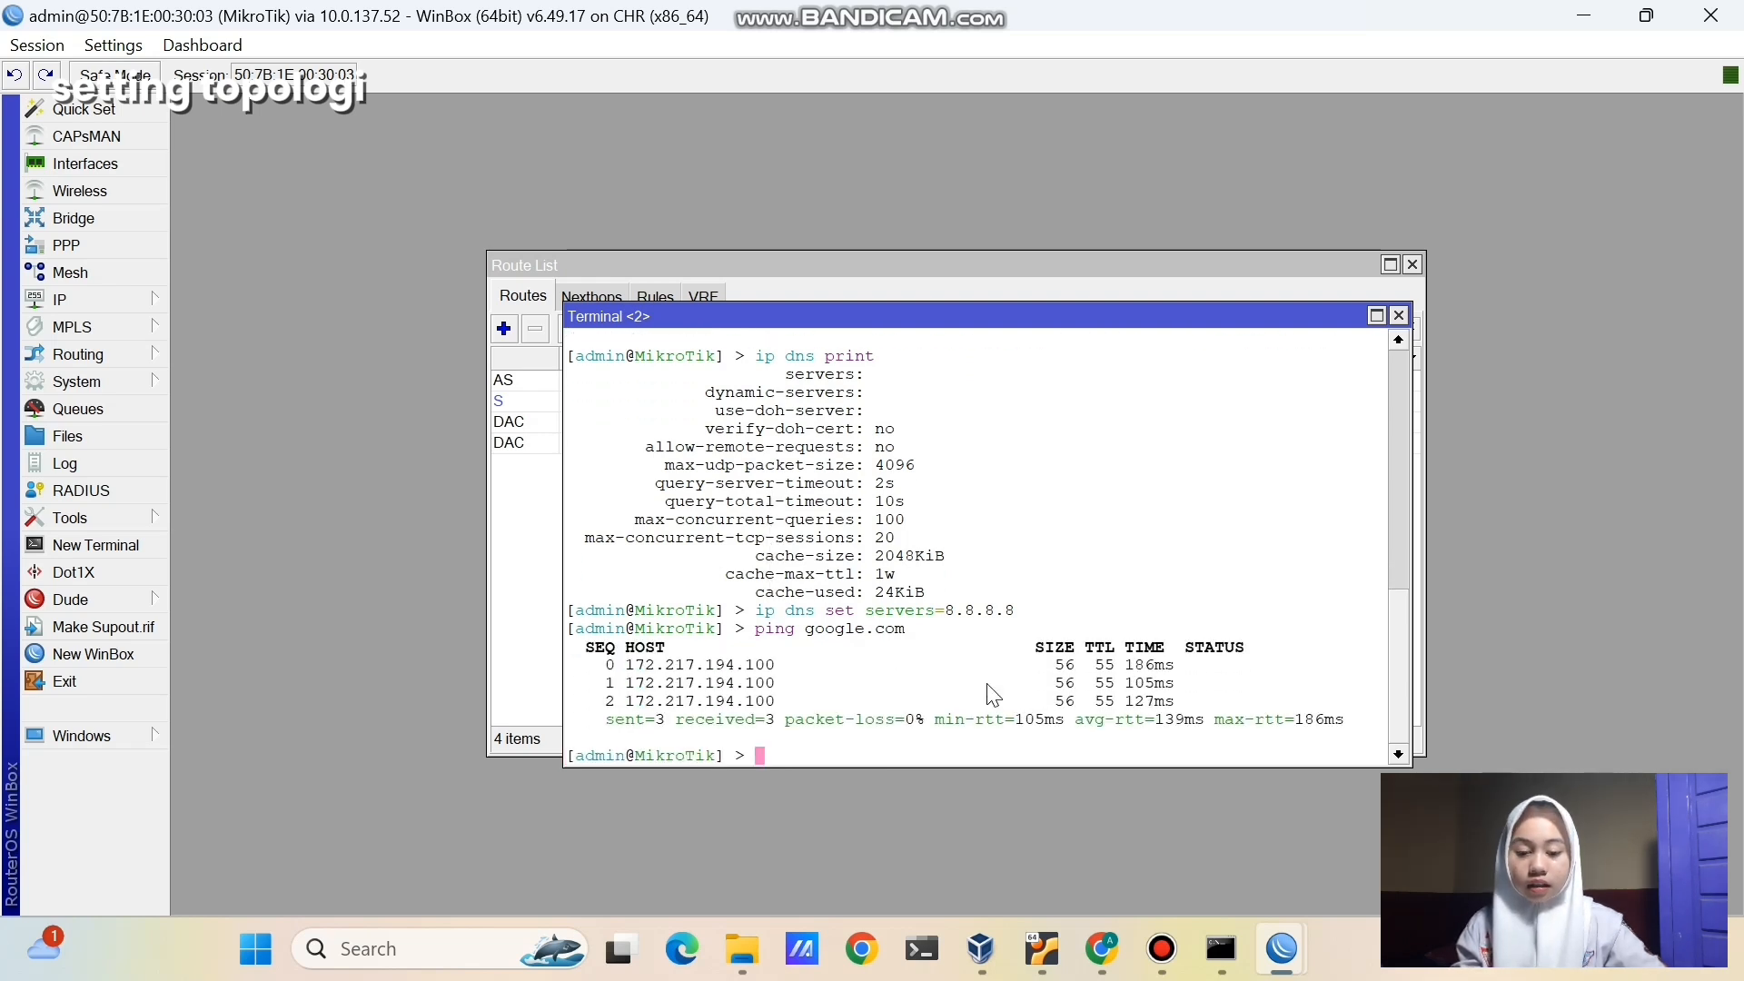
# - Add a Virtual PC (VPCS) node, VPC1, to the lab canvas below r-customer
pyautogui.click(1102, 949)
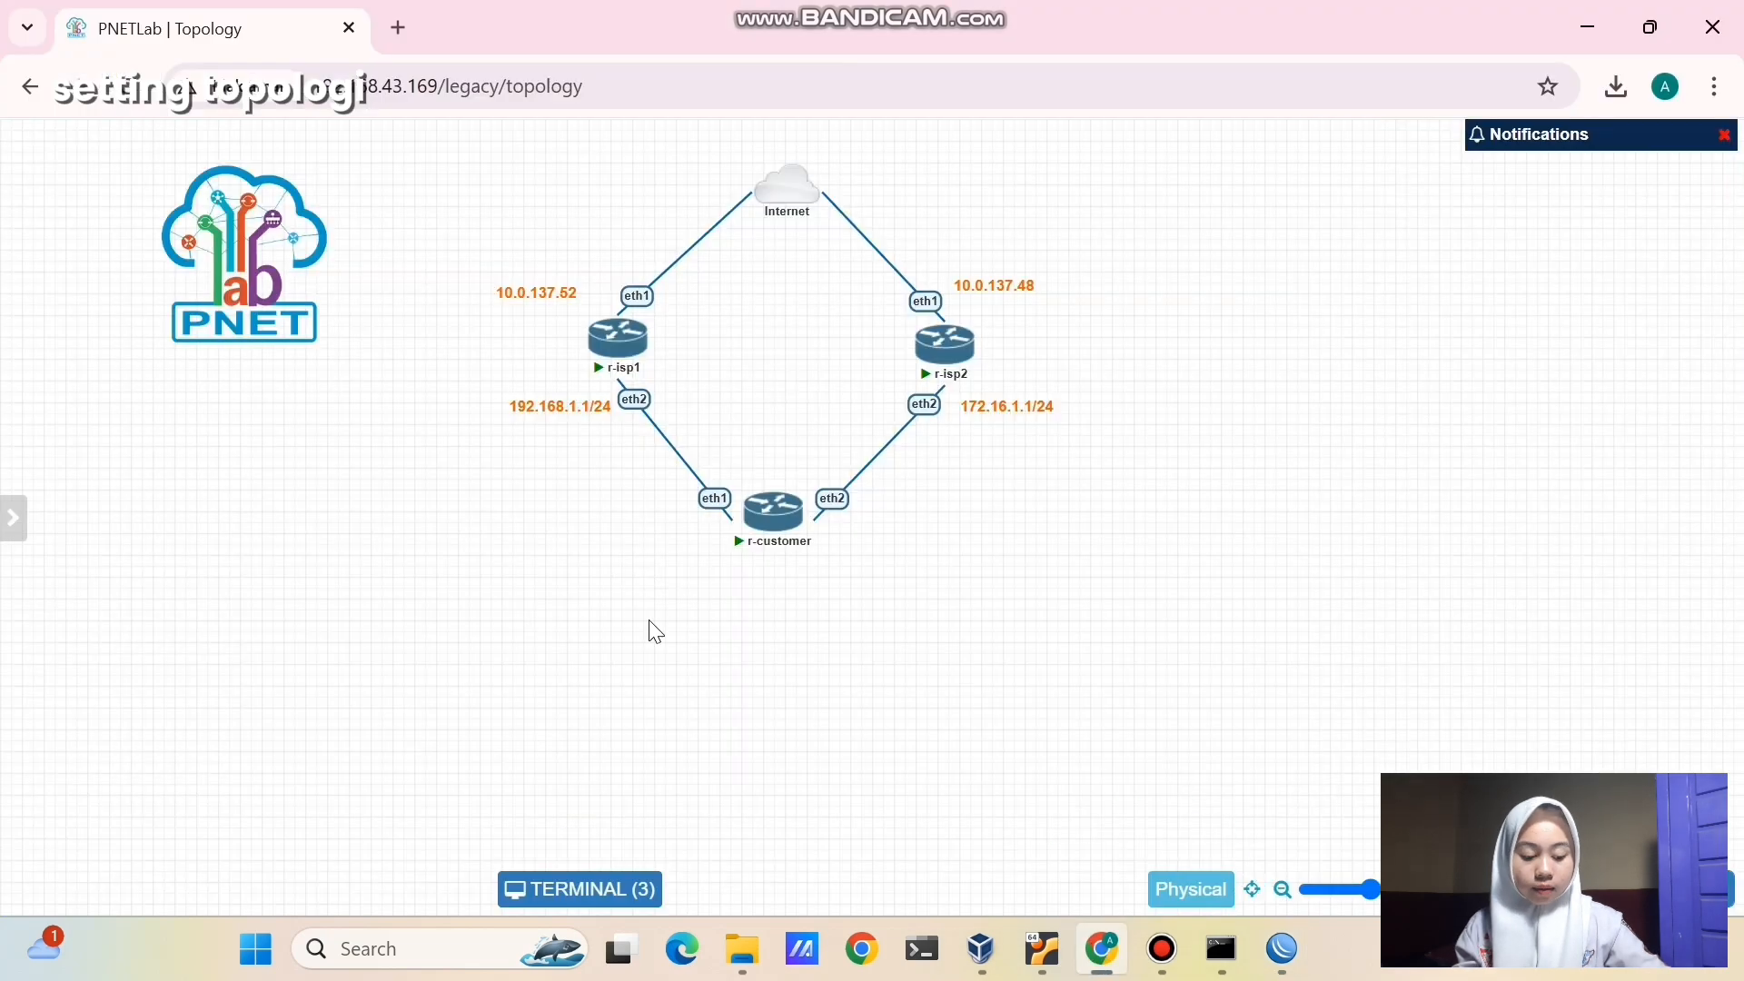
pyautogui.rightClick(650, 623)
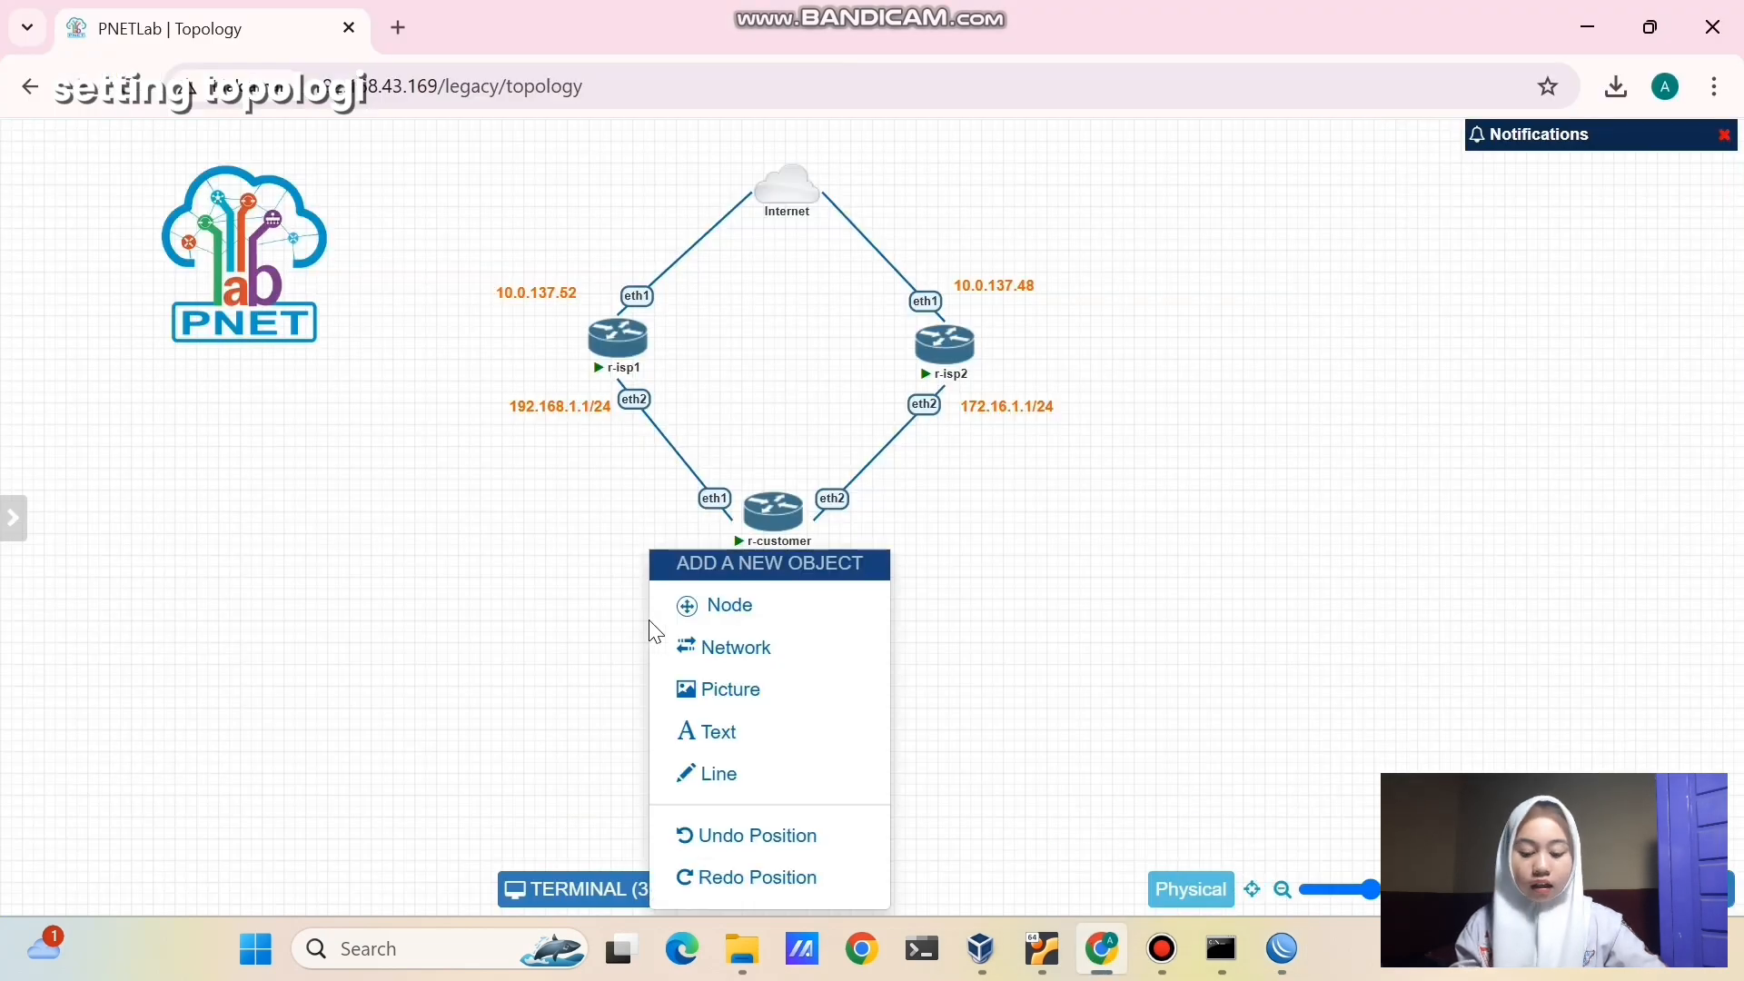
pyautogui.click(696, 614)
pyautogui.click(693, 552)
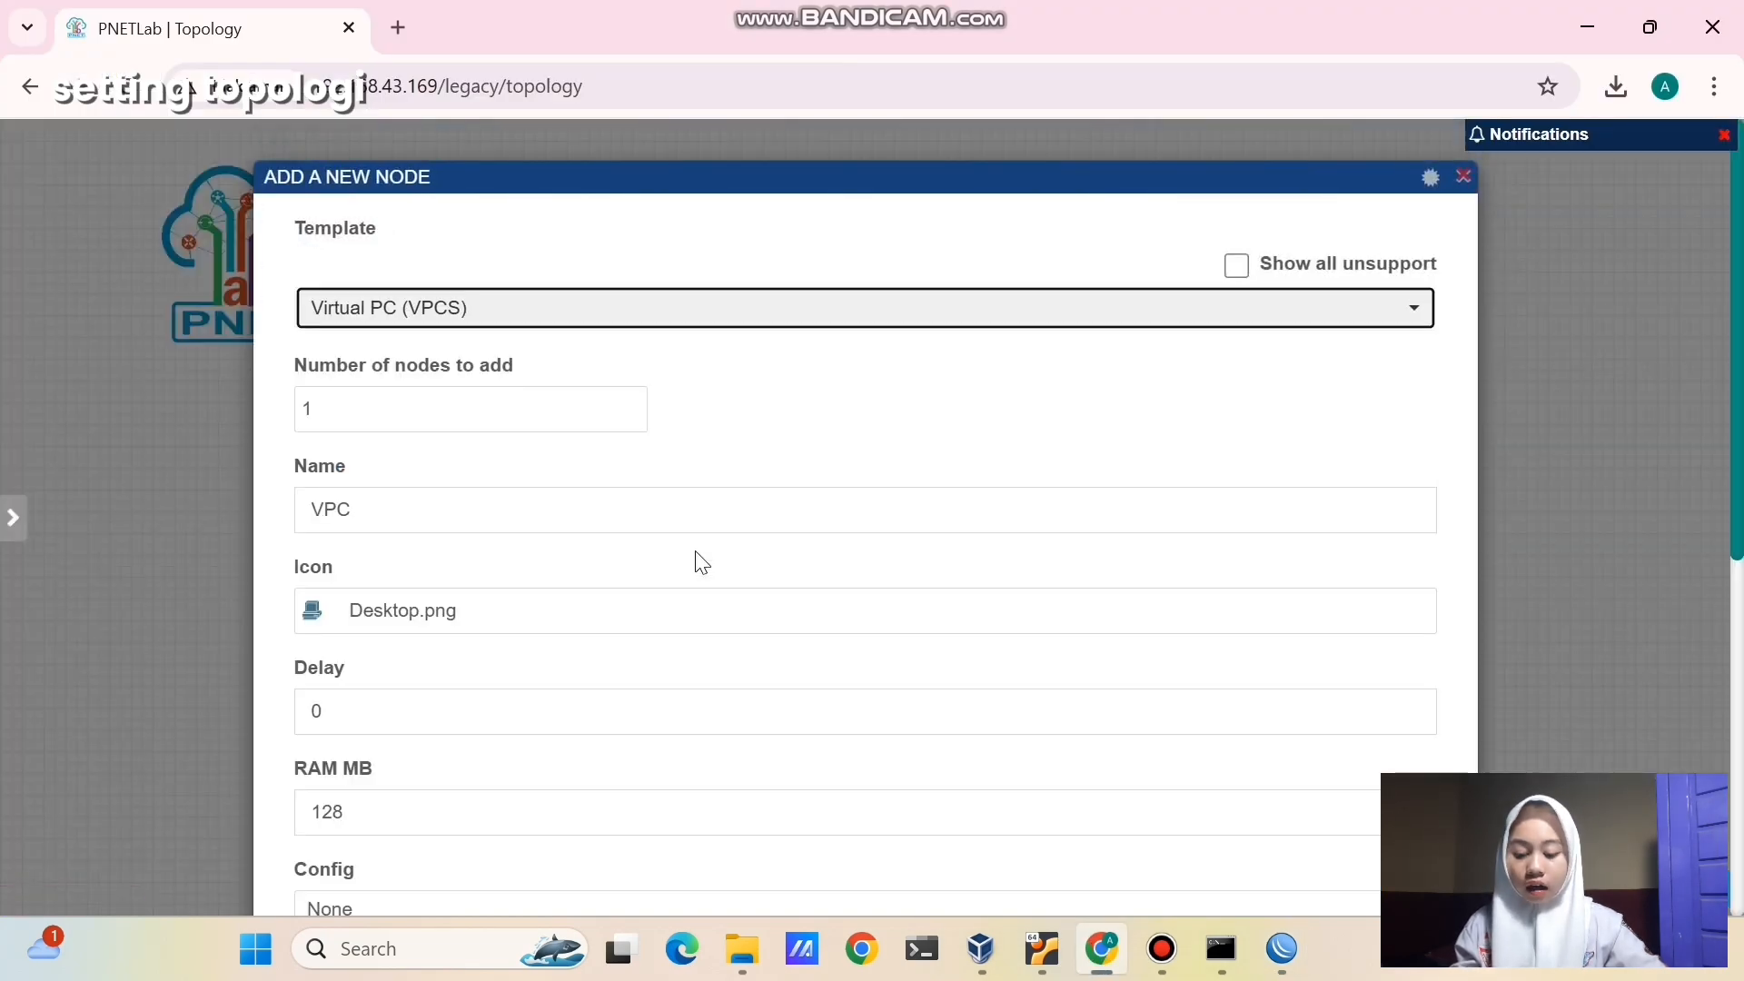
pyautogui.doubleClick(378, 521)
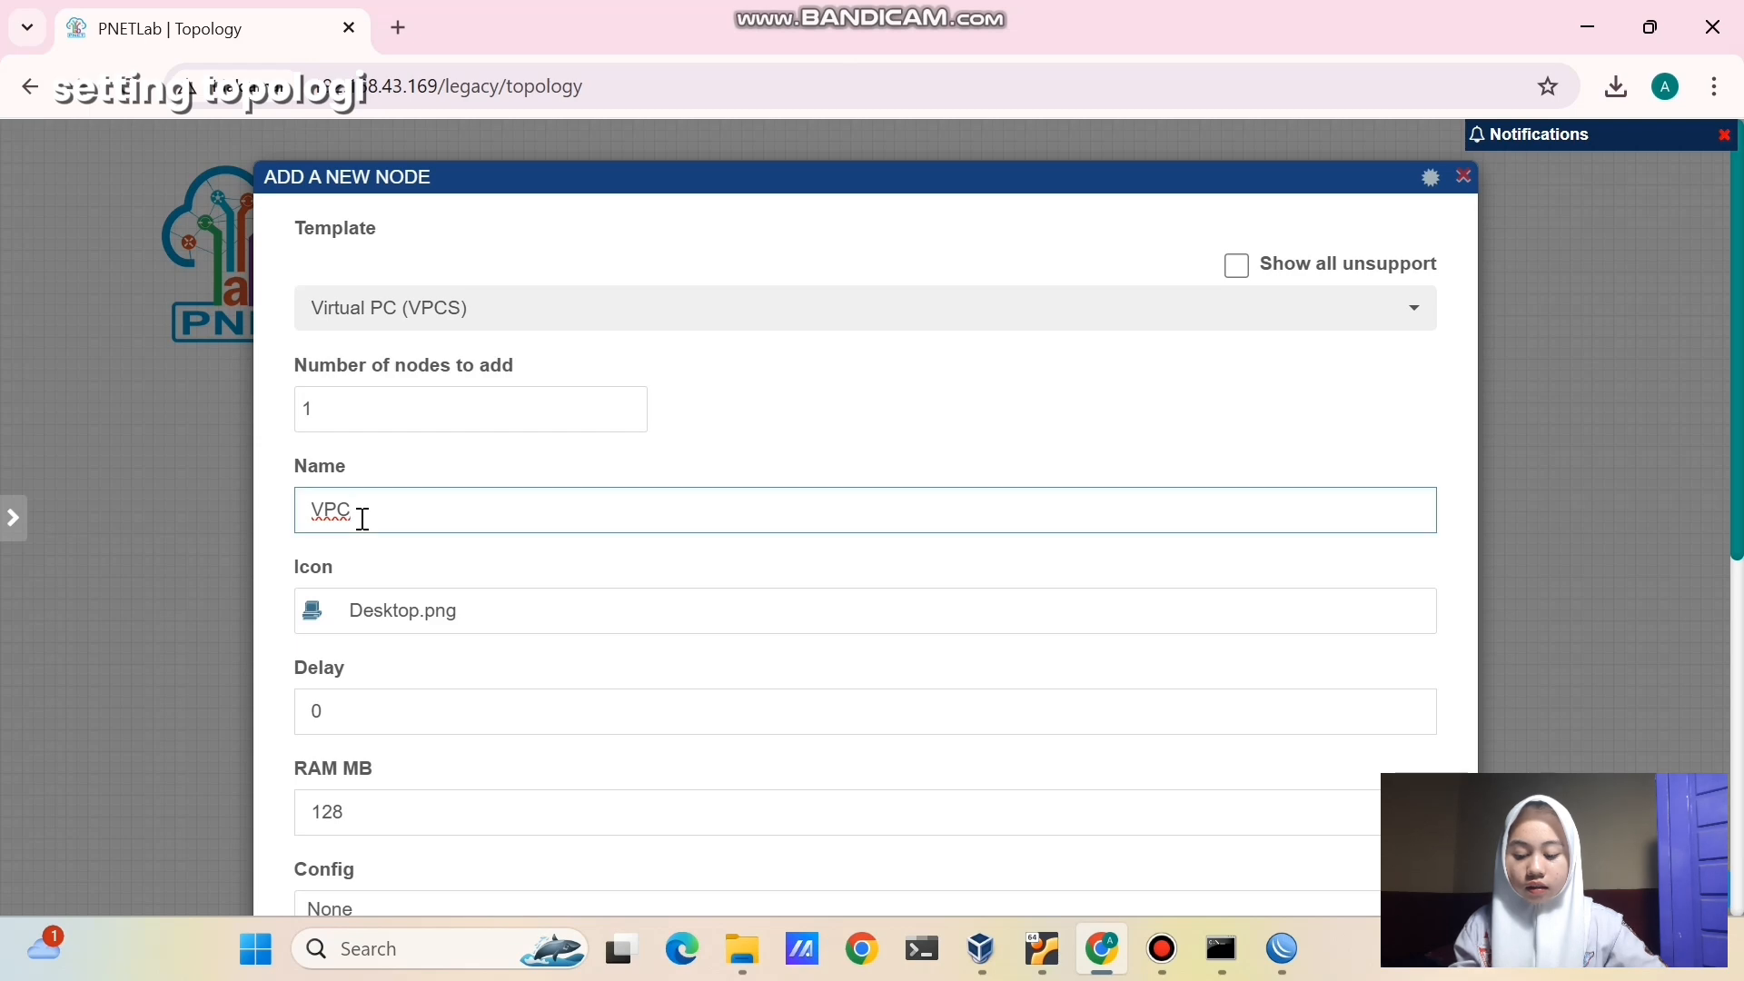
pyautogui.scroll(-7, 363, 518)
pyautogui.click(803, 834)
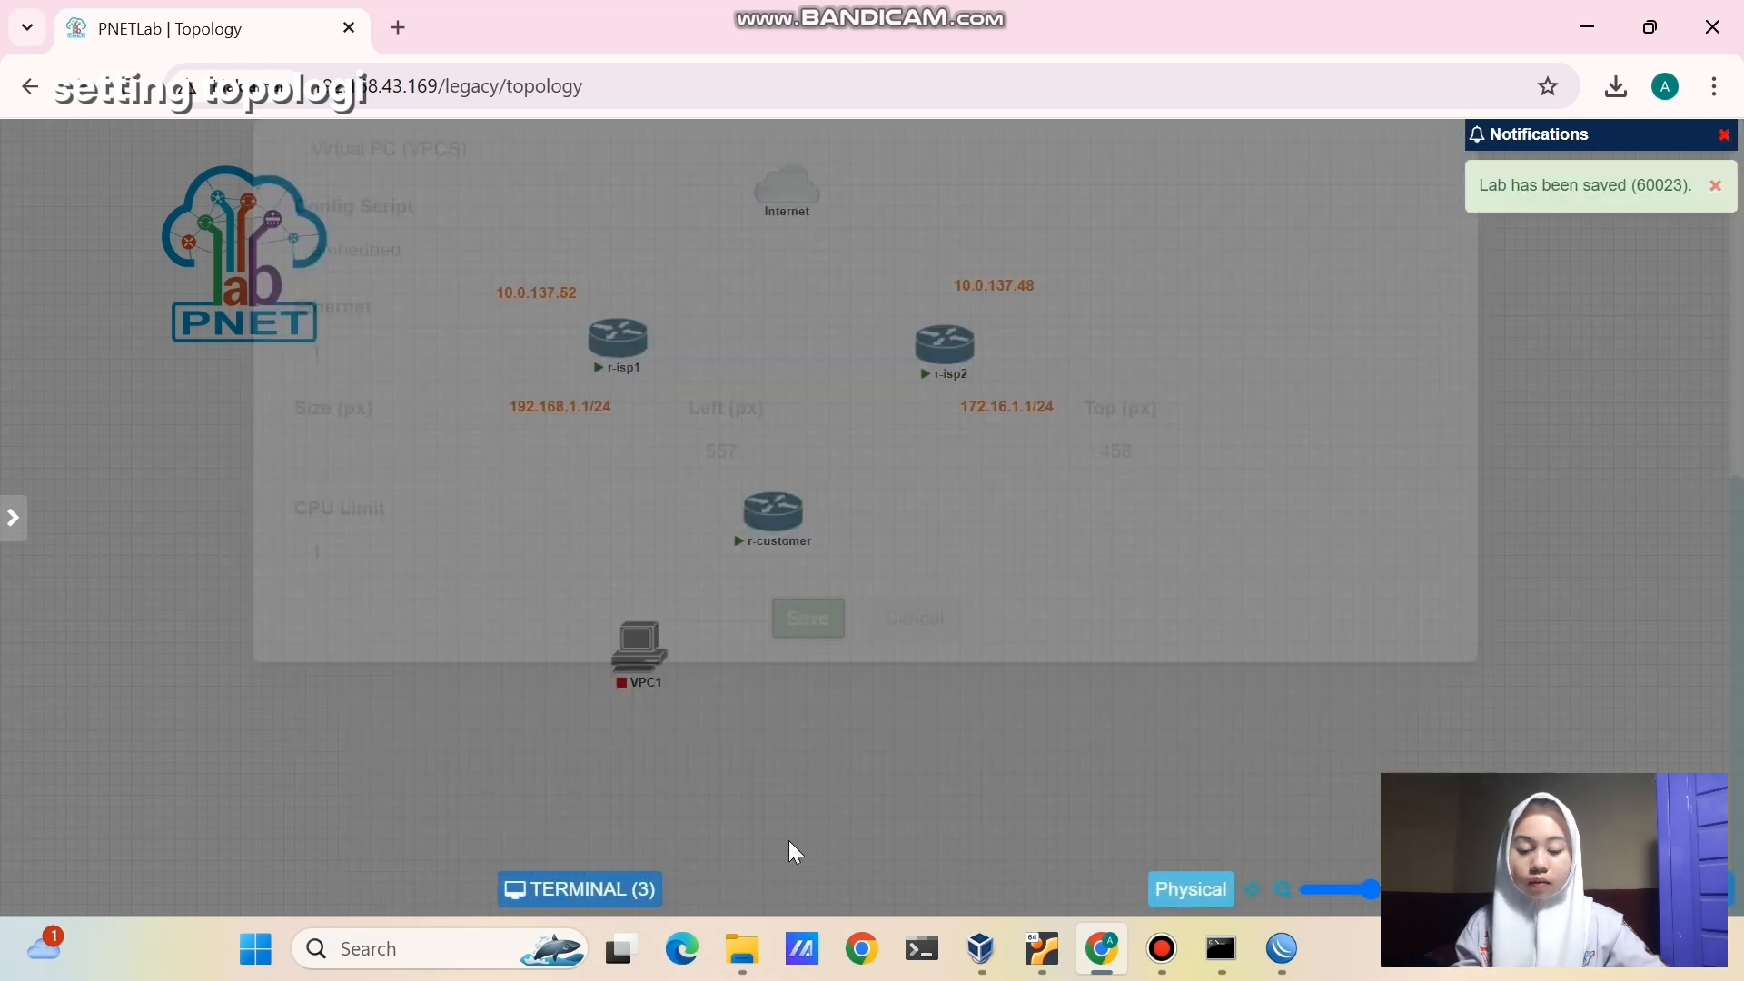
# - Add a second Virtual PC (VPCS) node, VPC2, beside VPC1
pyautogui.rightClick(889, 647)
pyautogui.click(919, 603)
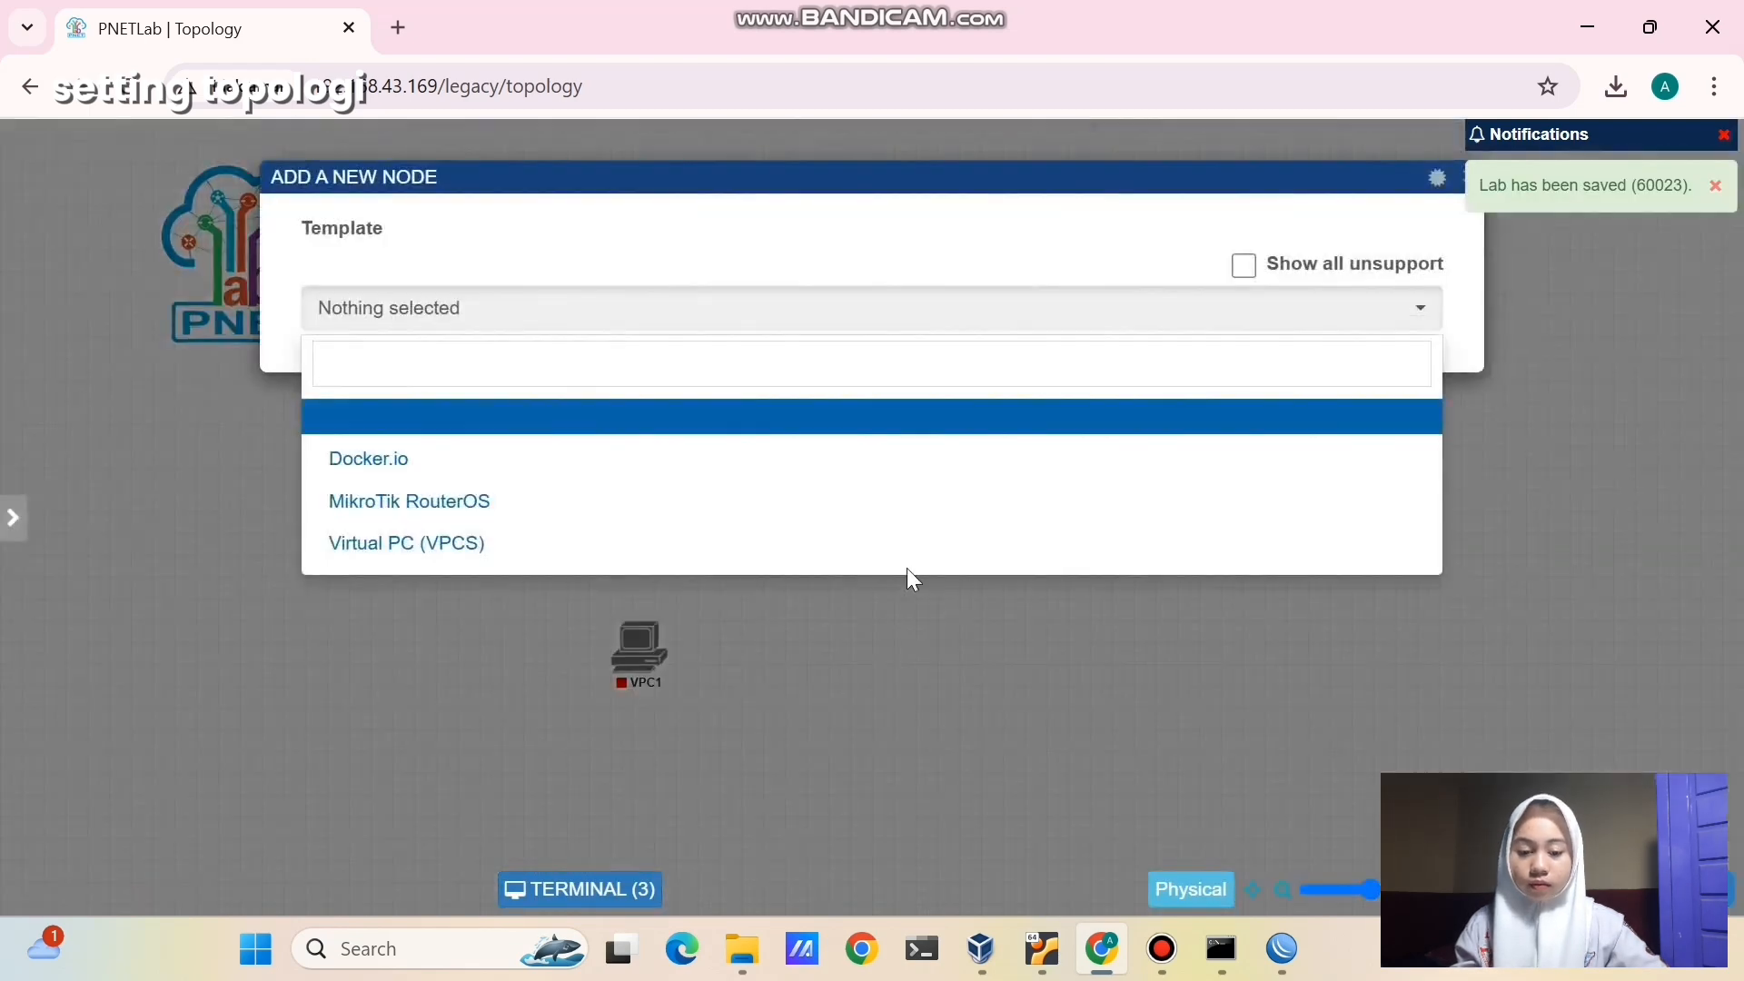
pyautogui.click(902, 547)
pyautogui.click(820, 511)
pyautogui.scroll(-7, 818, 591)
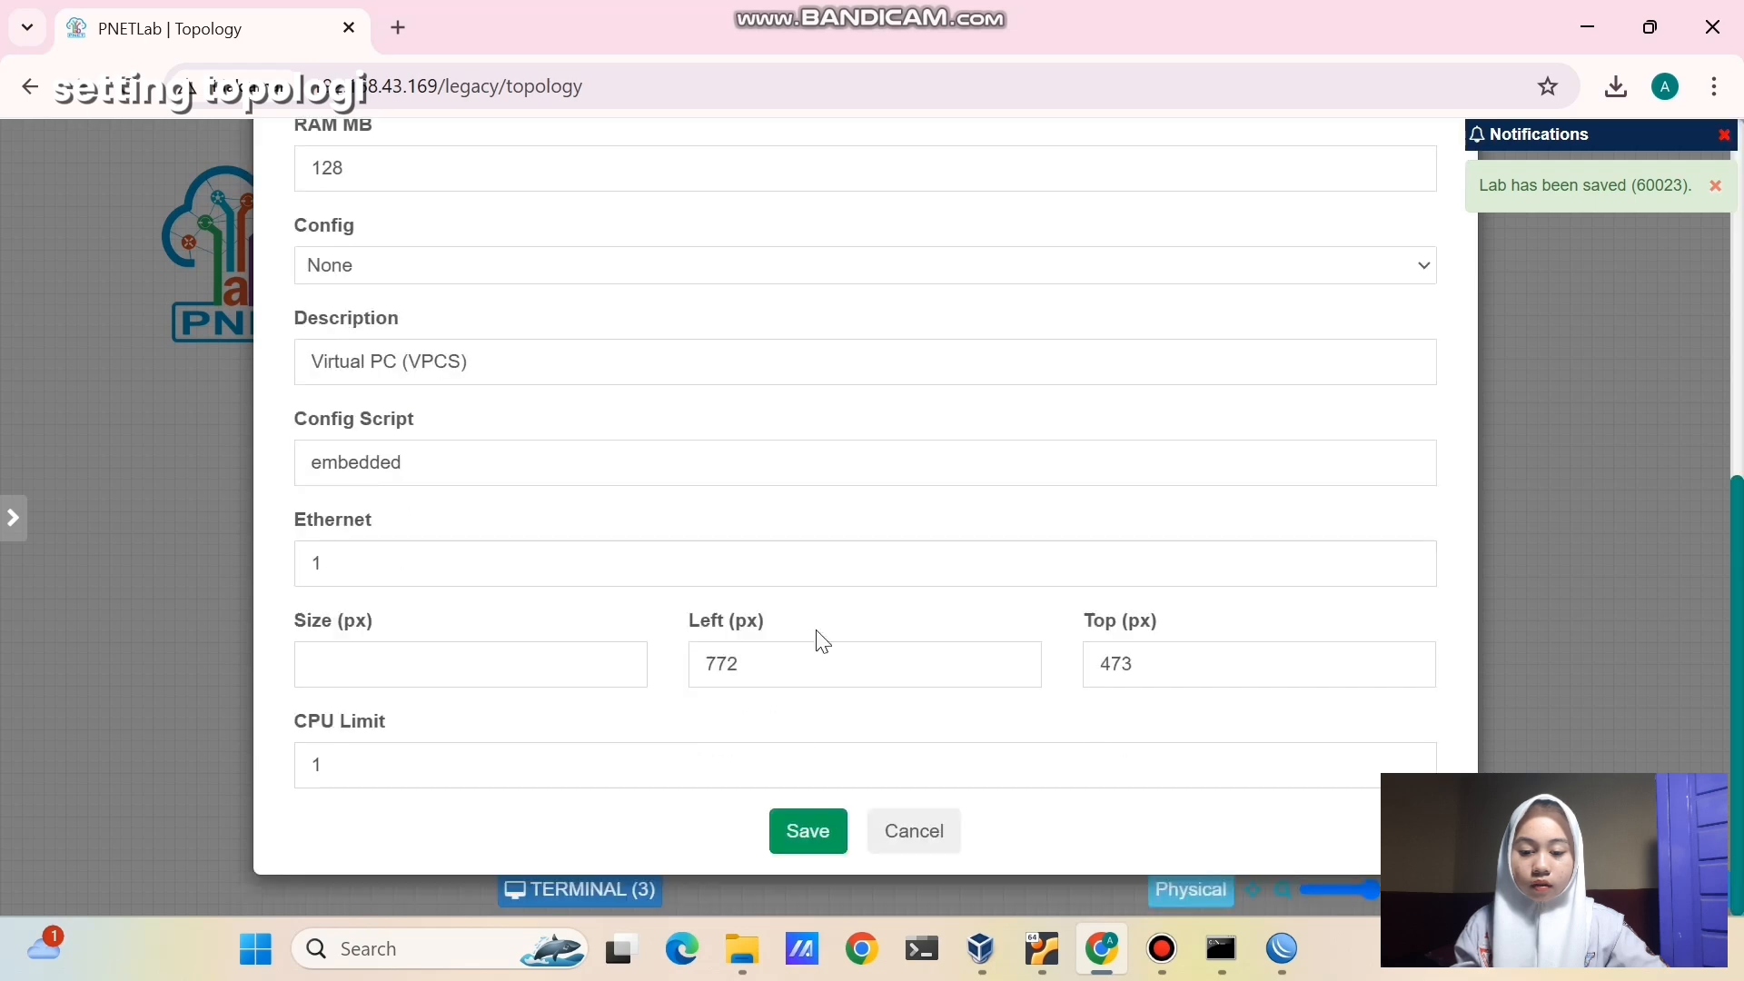
pyautogui.click(805, 826)
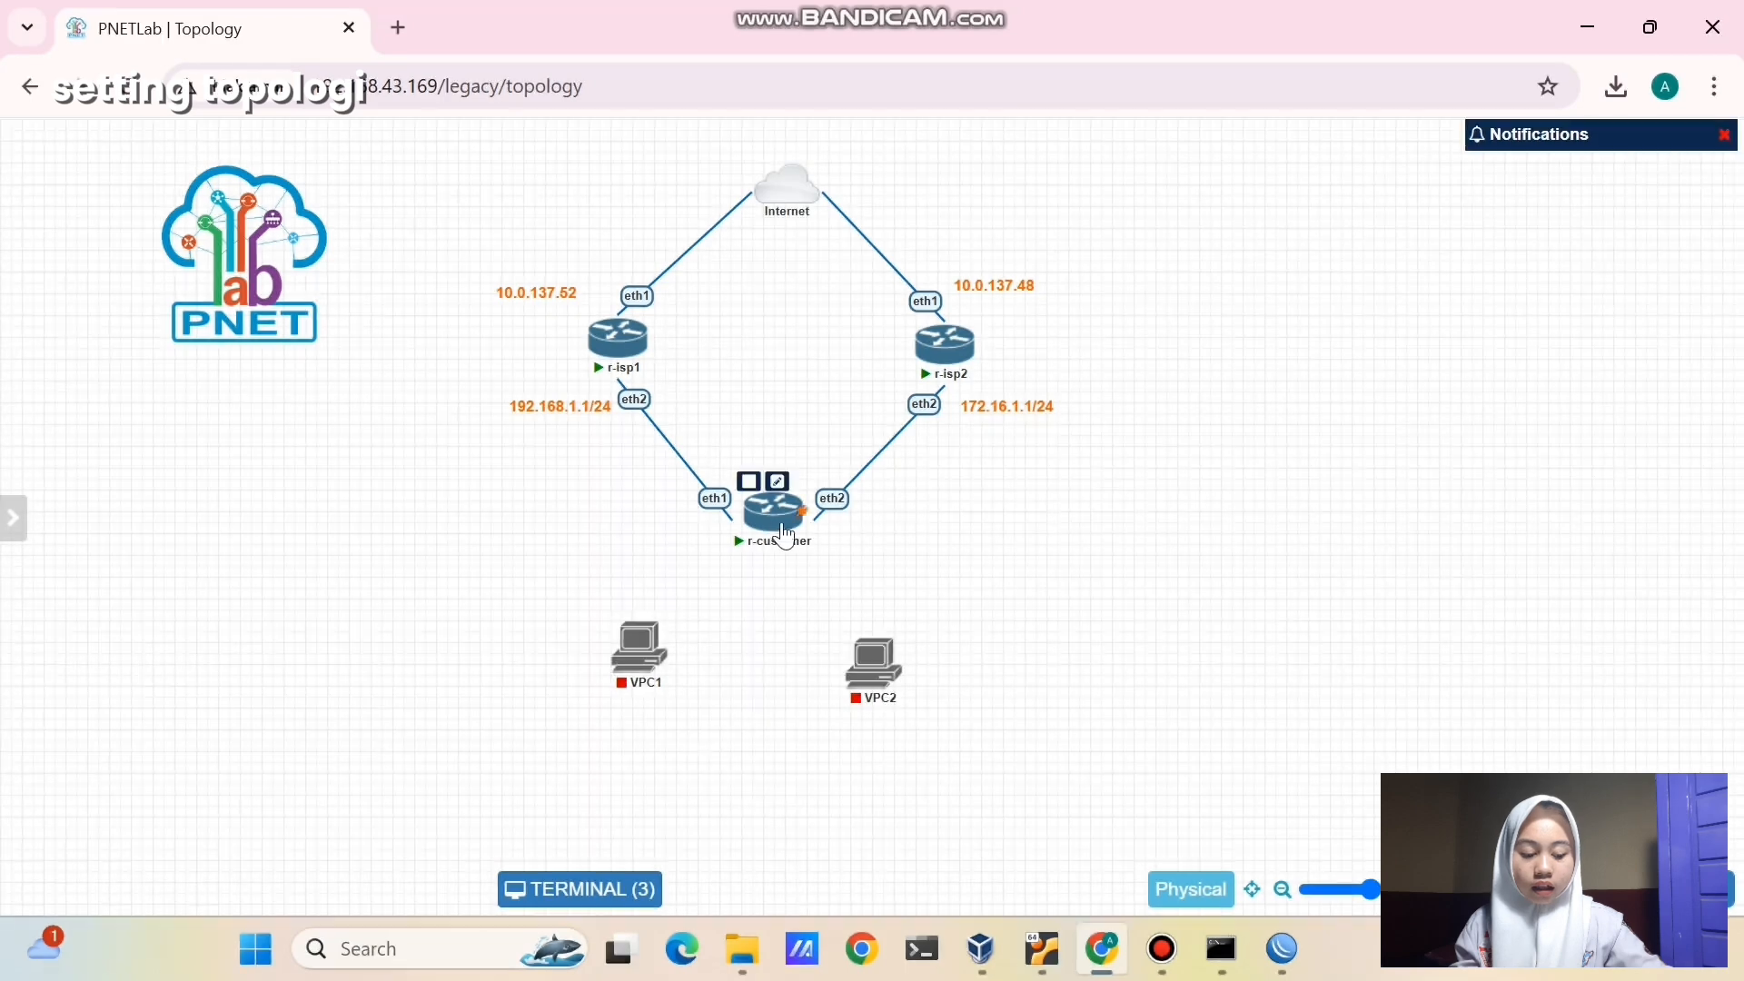
# - Link r-customer eth3 to VPC1 and eth4 to VPC2, then reposition VPC2
pyautogui.moveTo(770, 505); pyautogui.dragTo(639, 647)
pyautogui.click(911, 840)
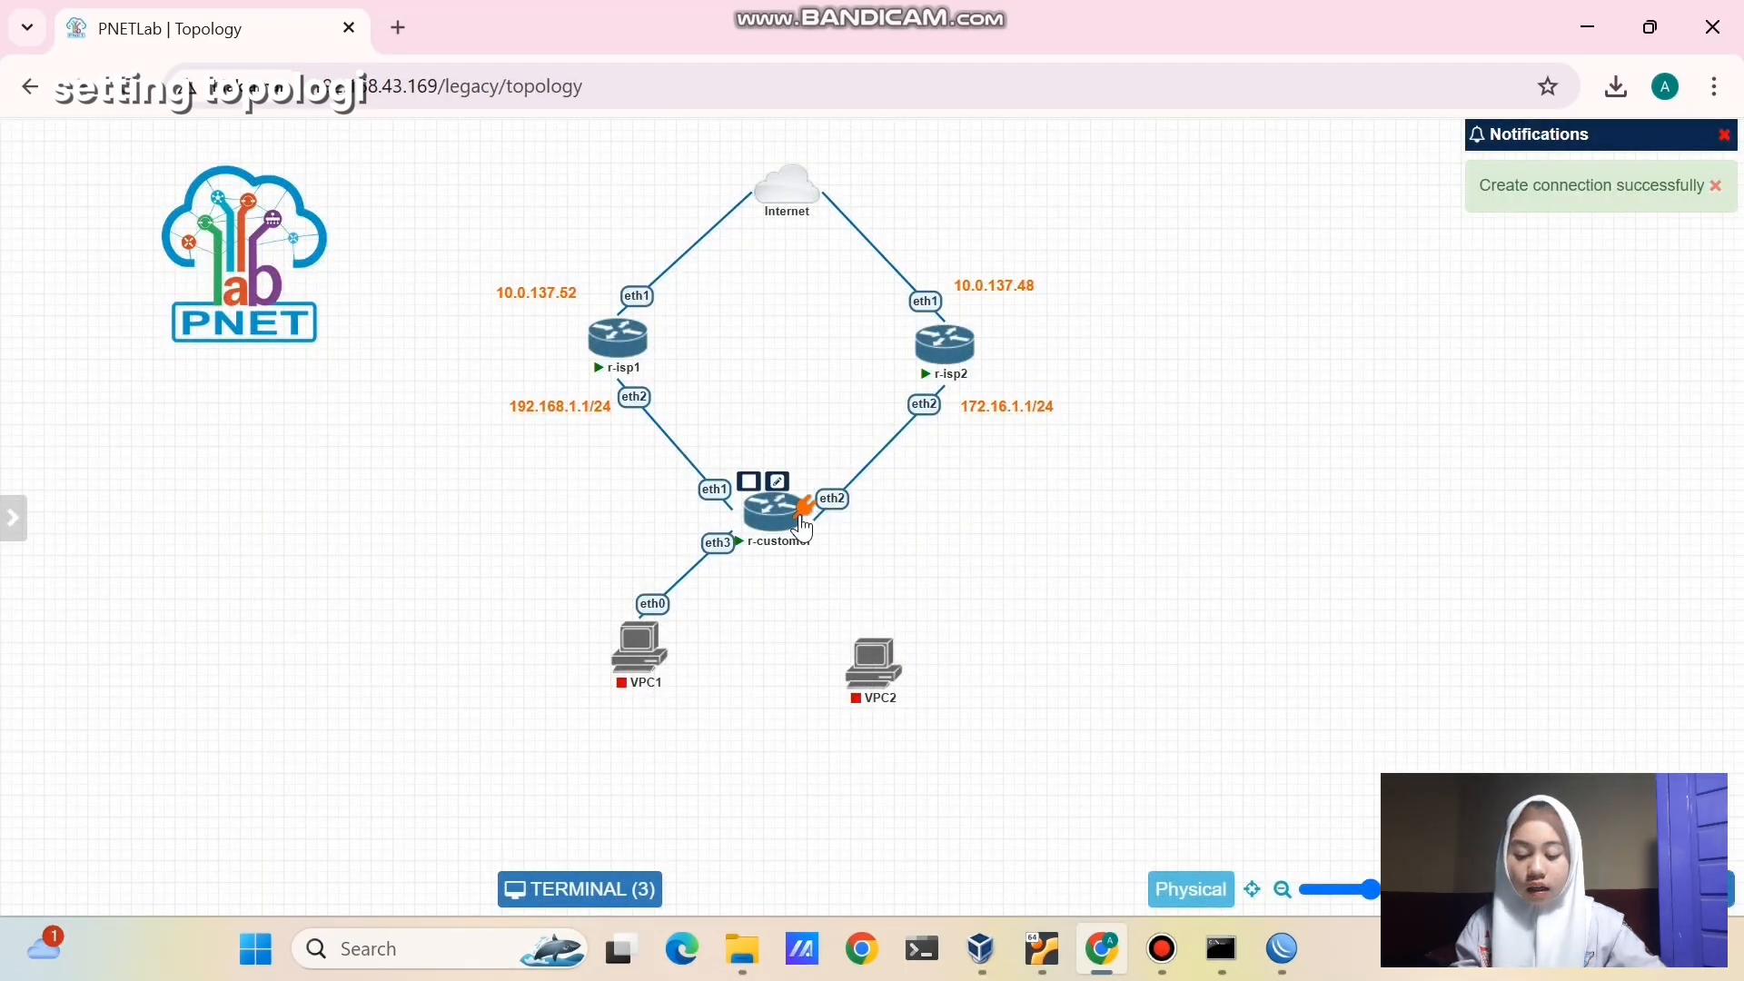
pyautogui.moveTo(803, 530); pyautogui.dragTo(874, 664)
pyautogui.click(928, 858)
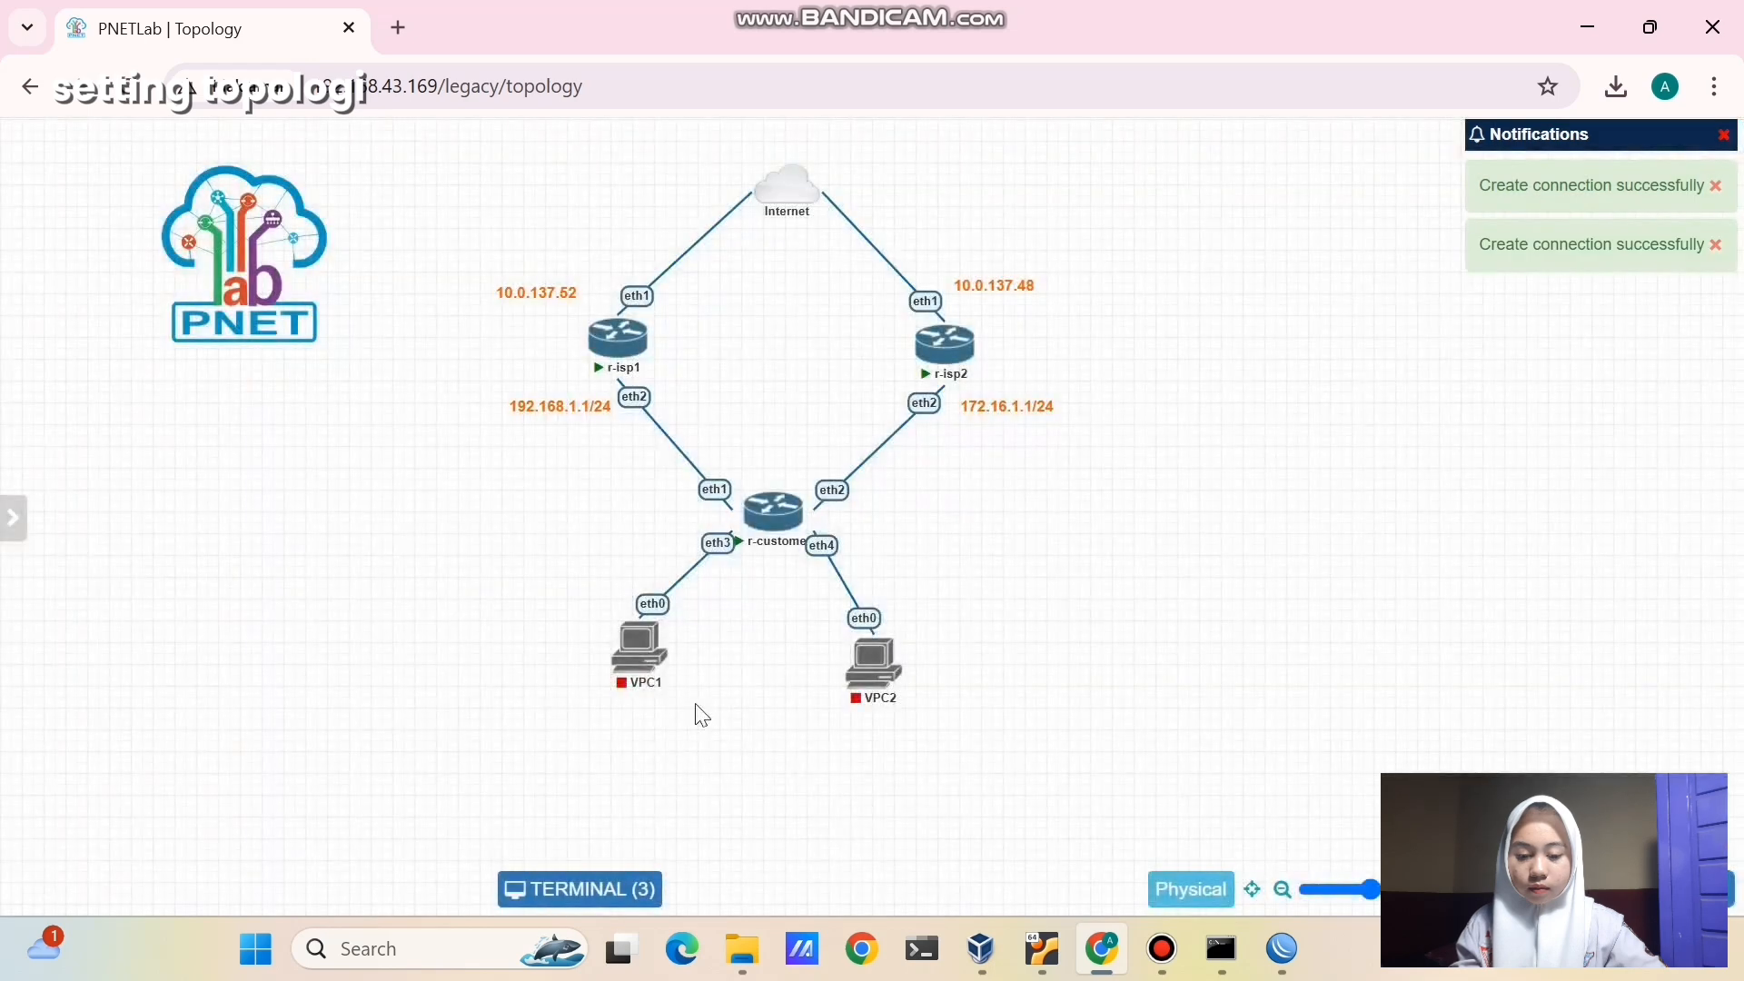
pyautogui.moveTo(863, 688); pyautogui.dragTo(904, 710)
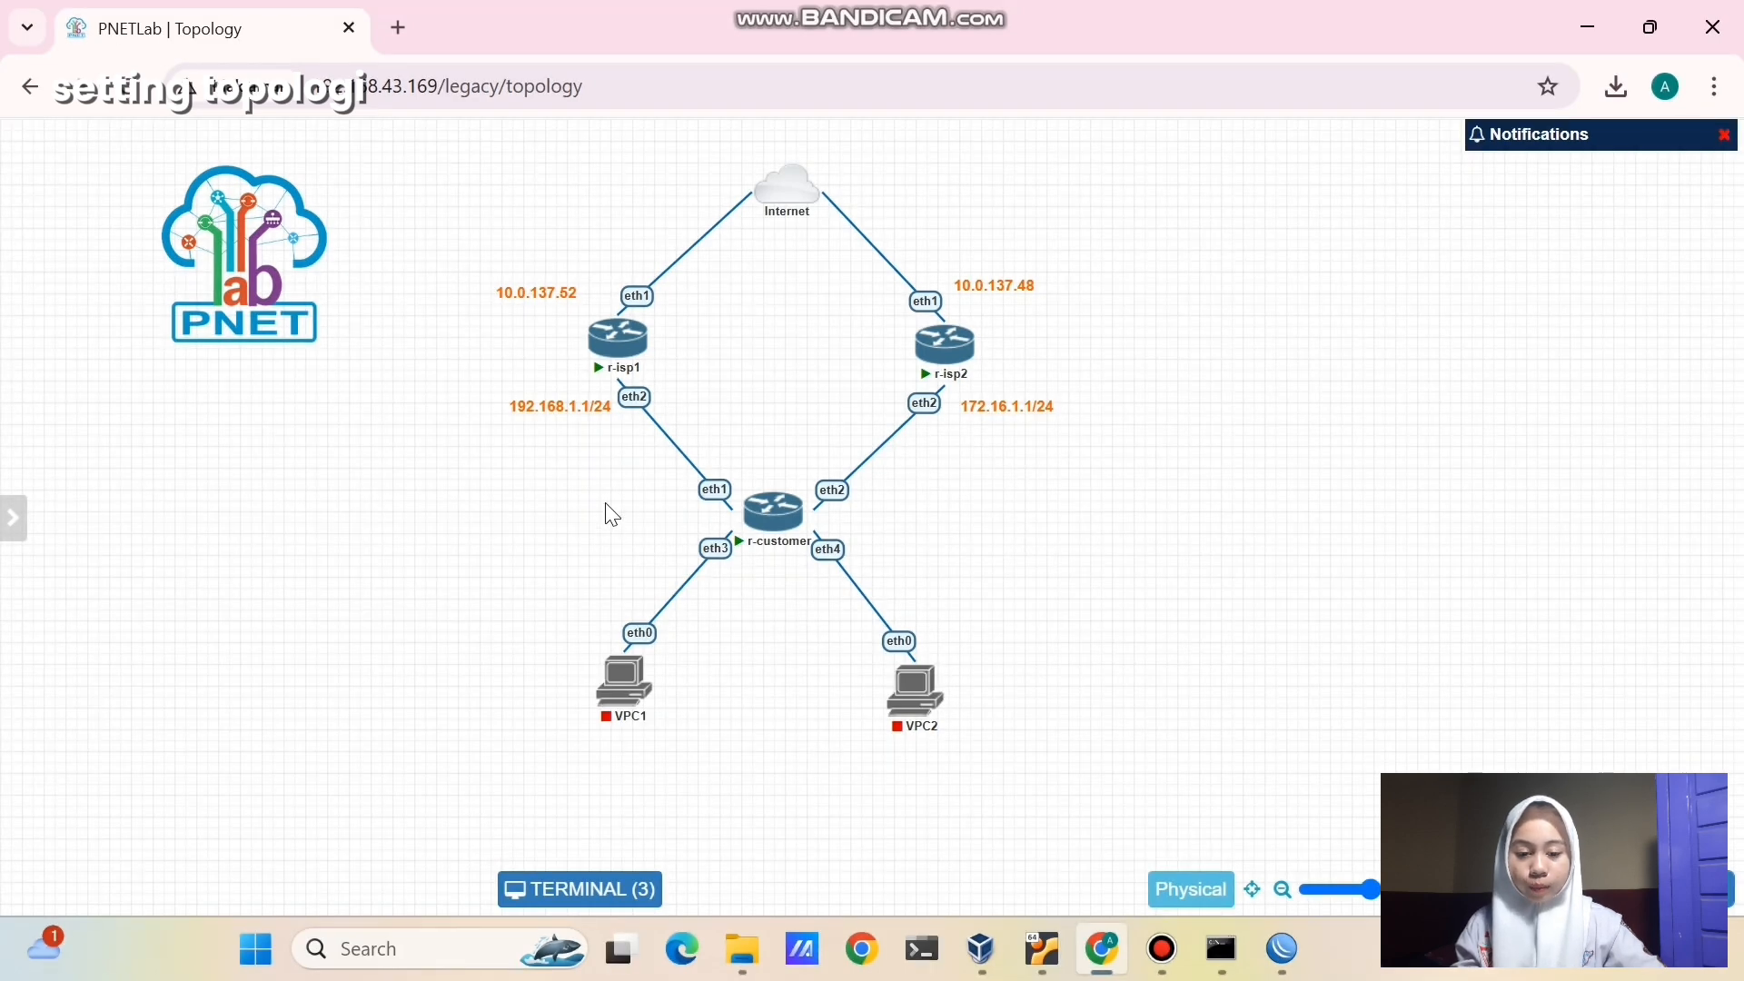
# - Briefly highlight r-customer, then bring the router's WinBox session forward
pyautogui.moveTo(634, 537); pyautogui.dragTo(877, 576)
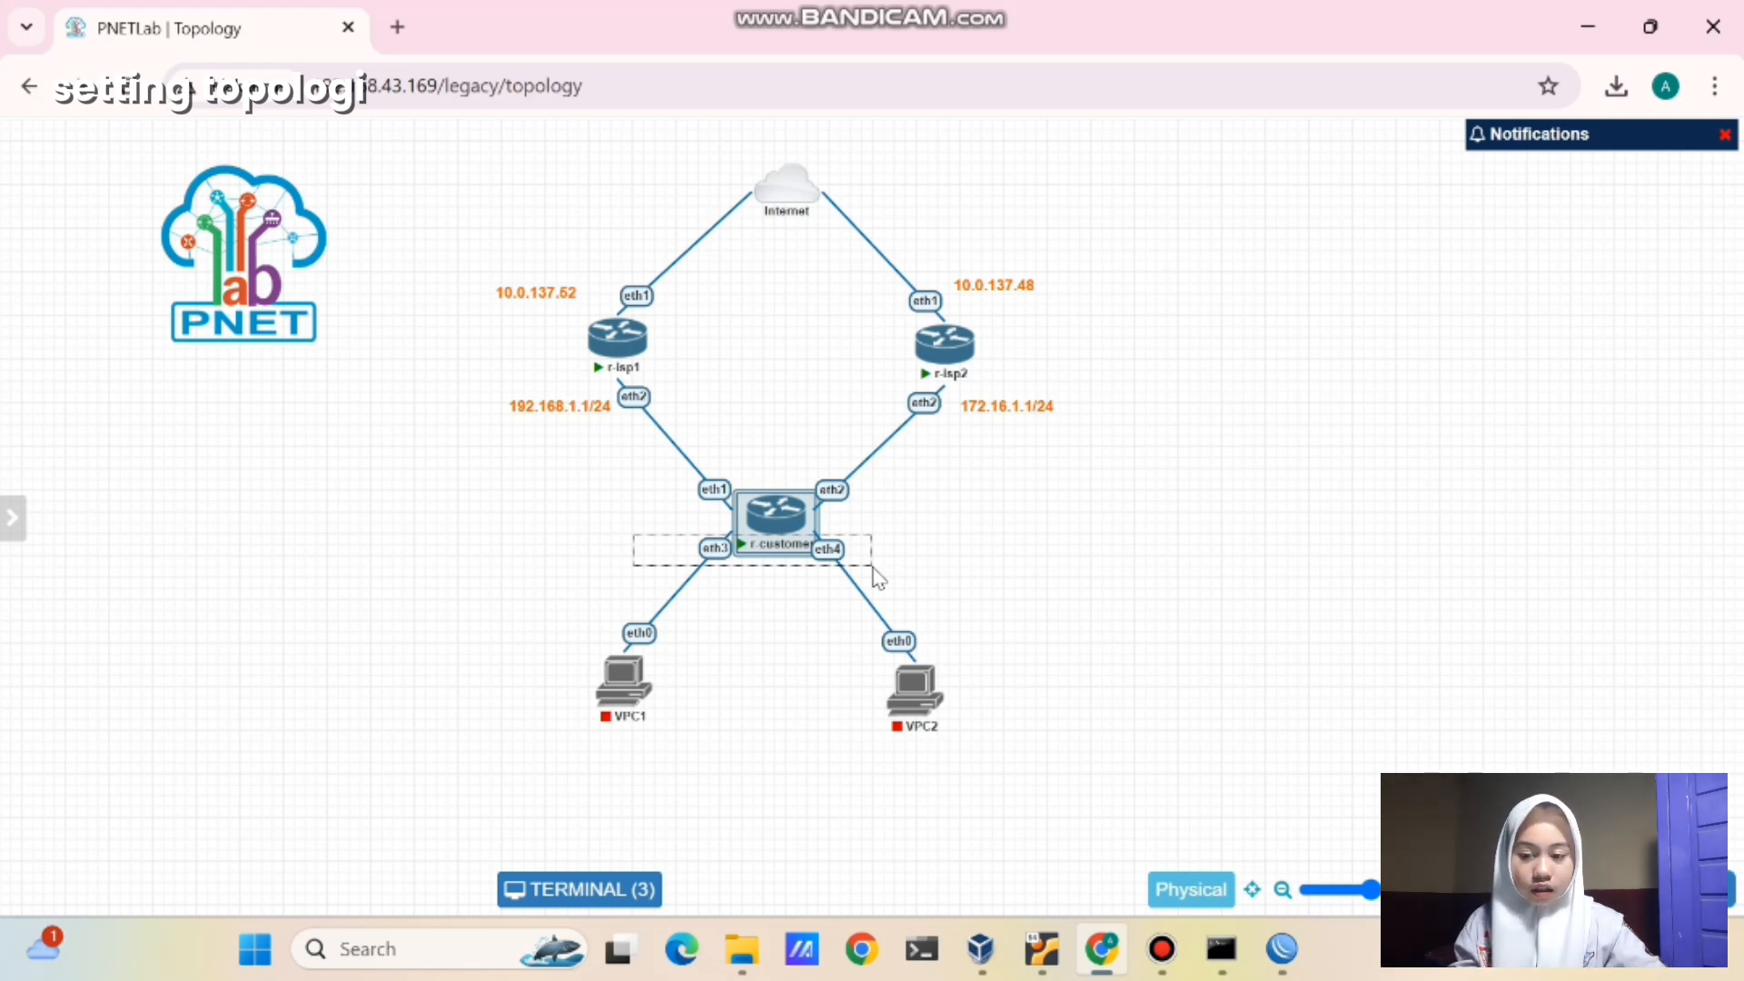
pyautogui.moveTo(873, 567); pyautogui.dragTo(873, 568)
pyautogui.click(873, 568)
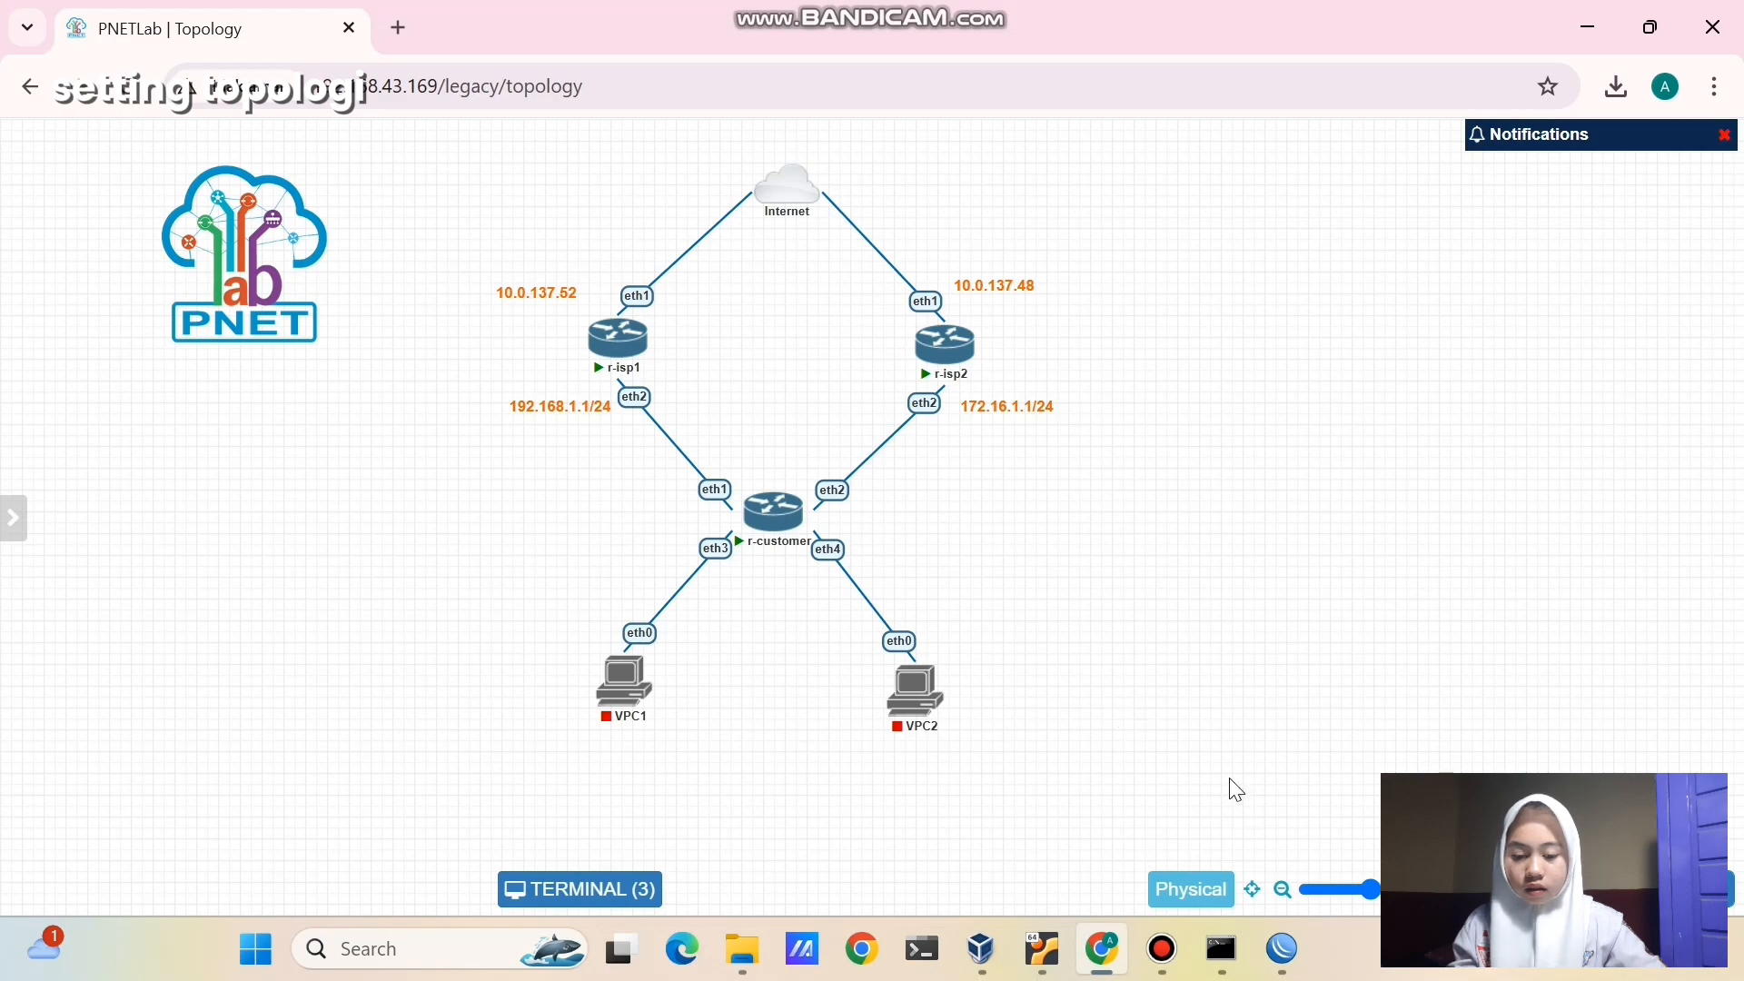
pyautogui.moveTo(1300, 961)
pyautogui.click(1571, 800)
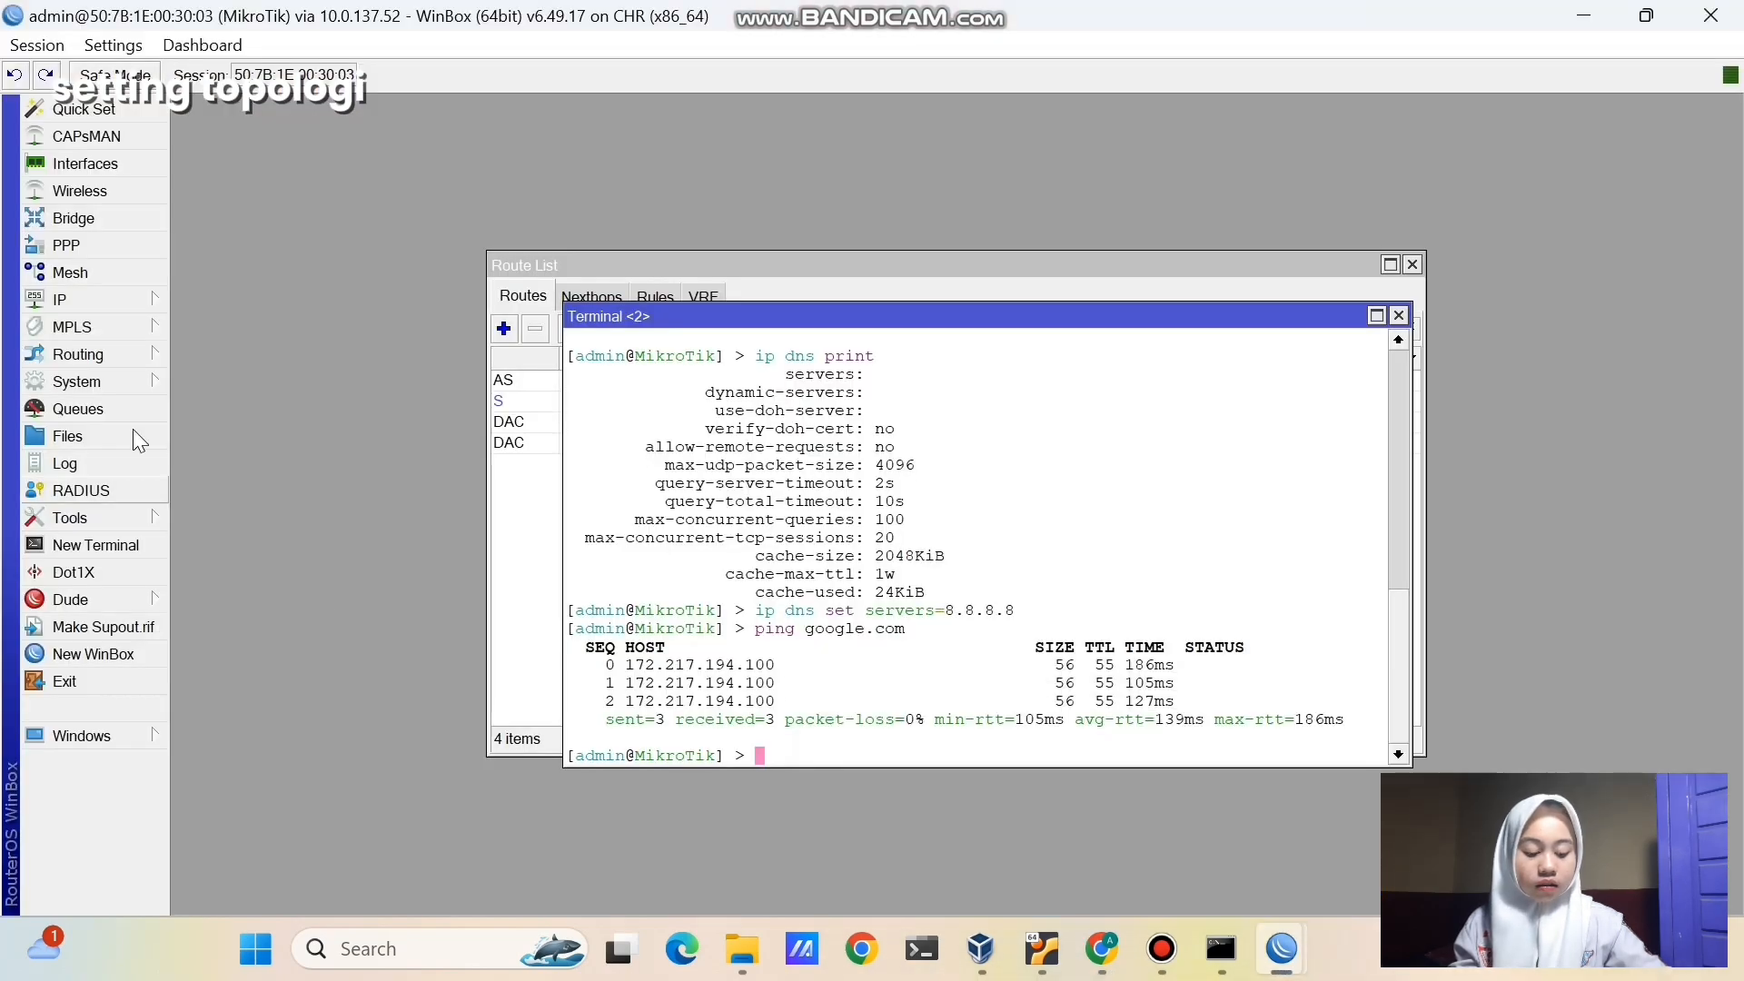
# - Create a new bridge named bridge34
pyautogui.click(116, 222)
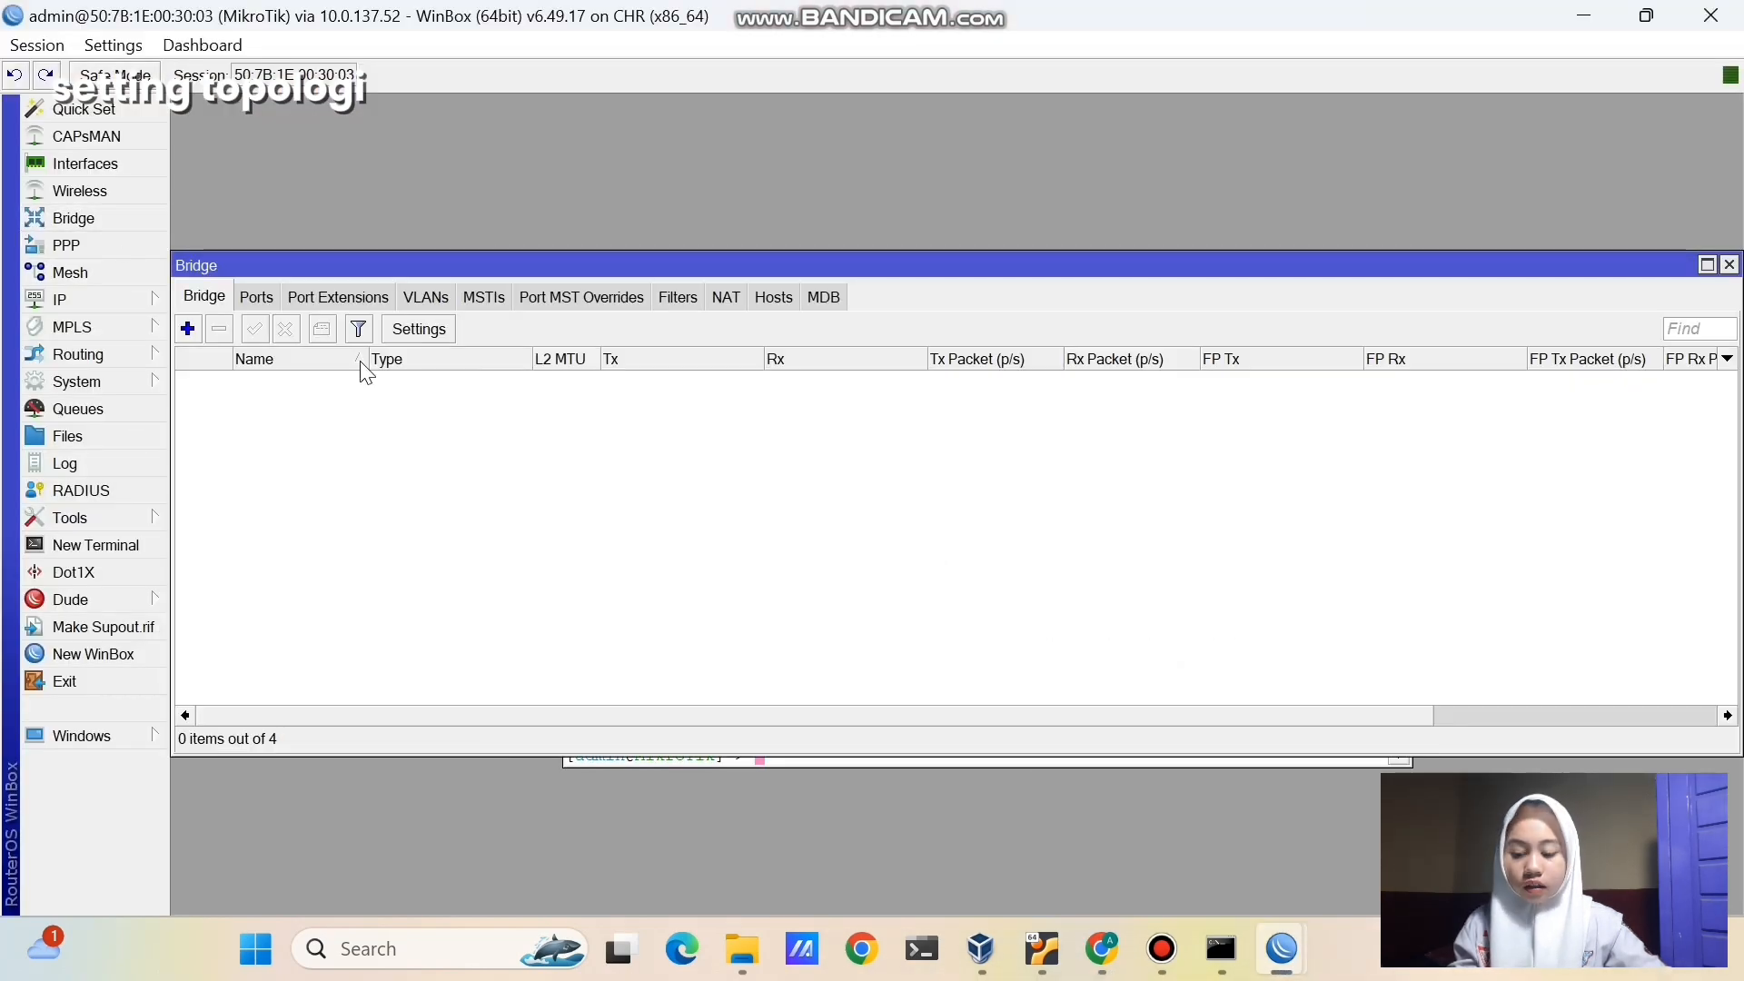
pyautogui.click(196, 330)
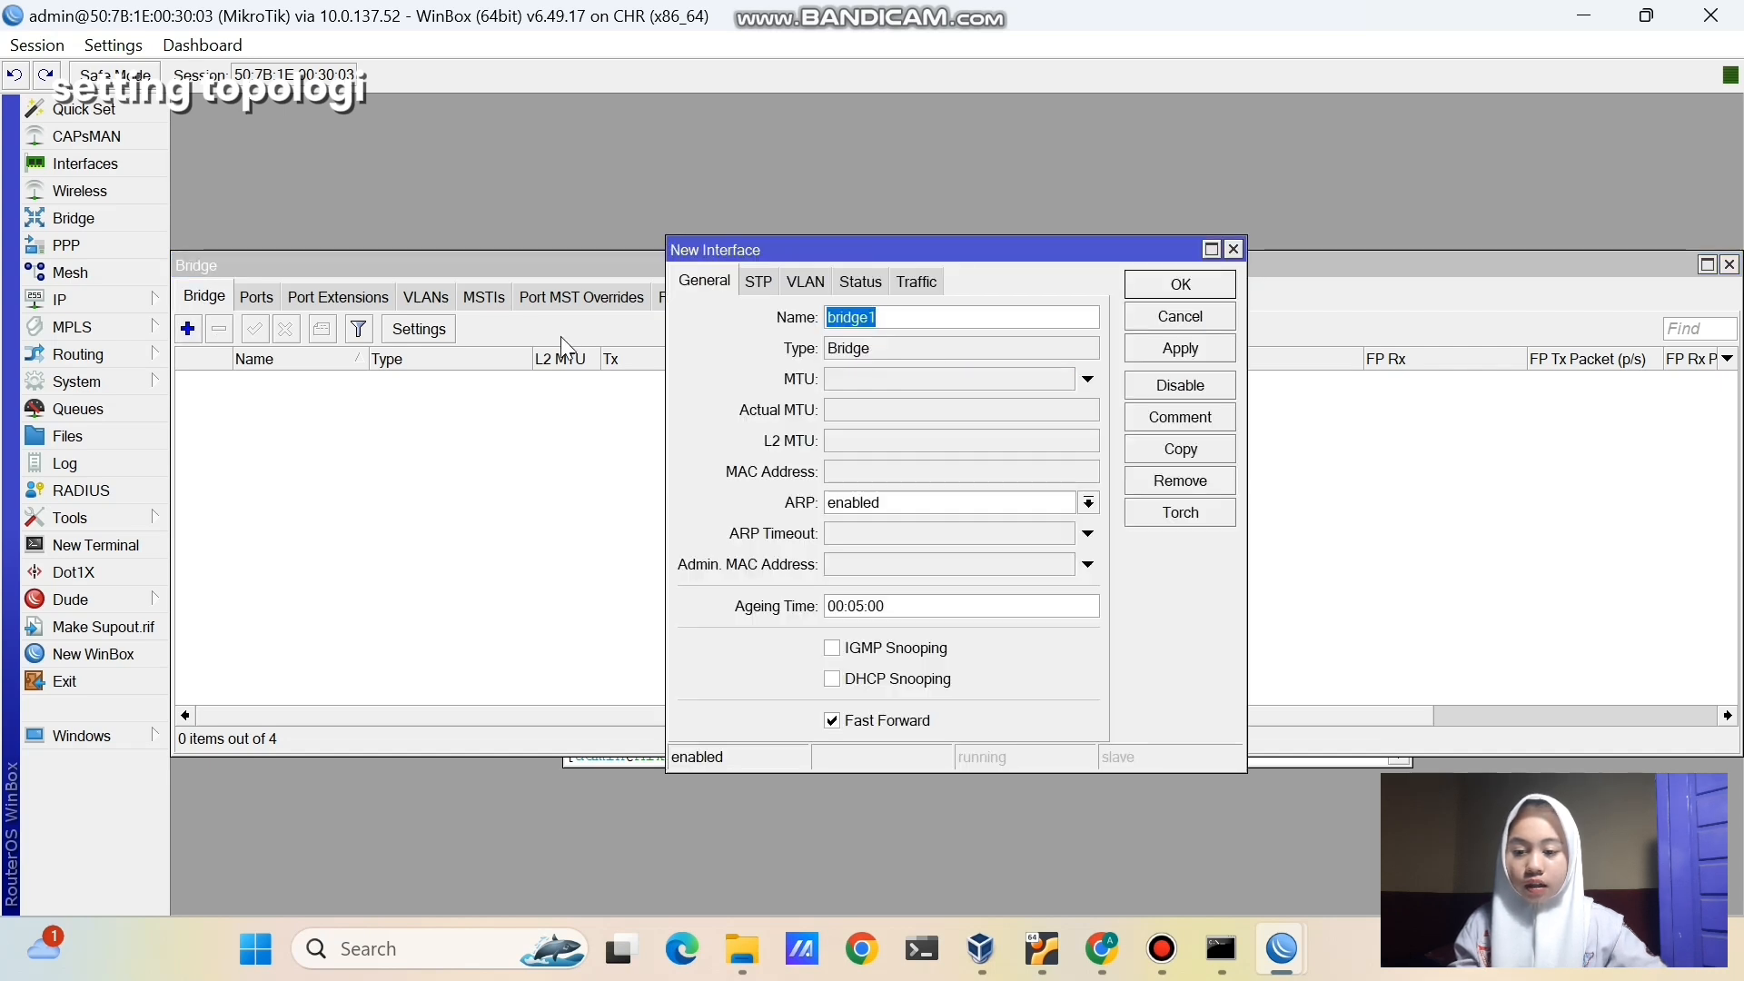
pyautogui.click(877, 319)
pyautogui.press('BackSpace')
pyautogui.write('34')
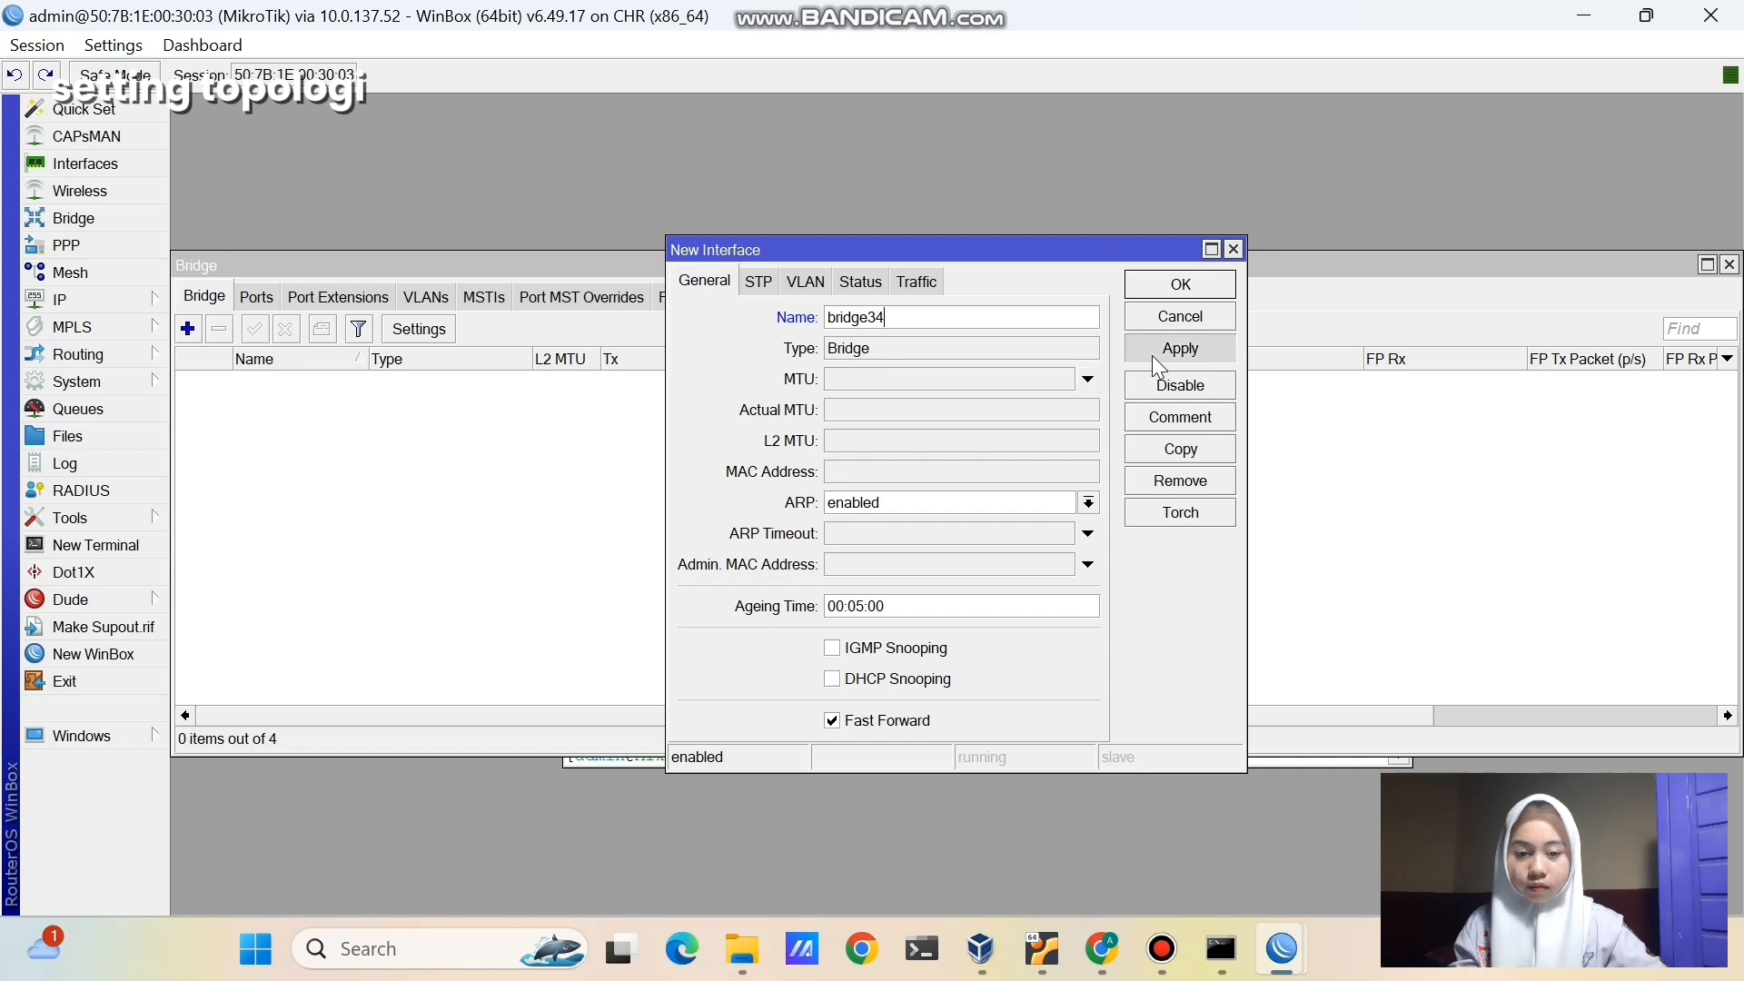
pyautogui.click(1156, 287)
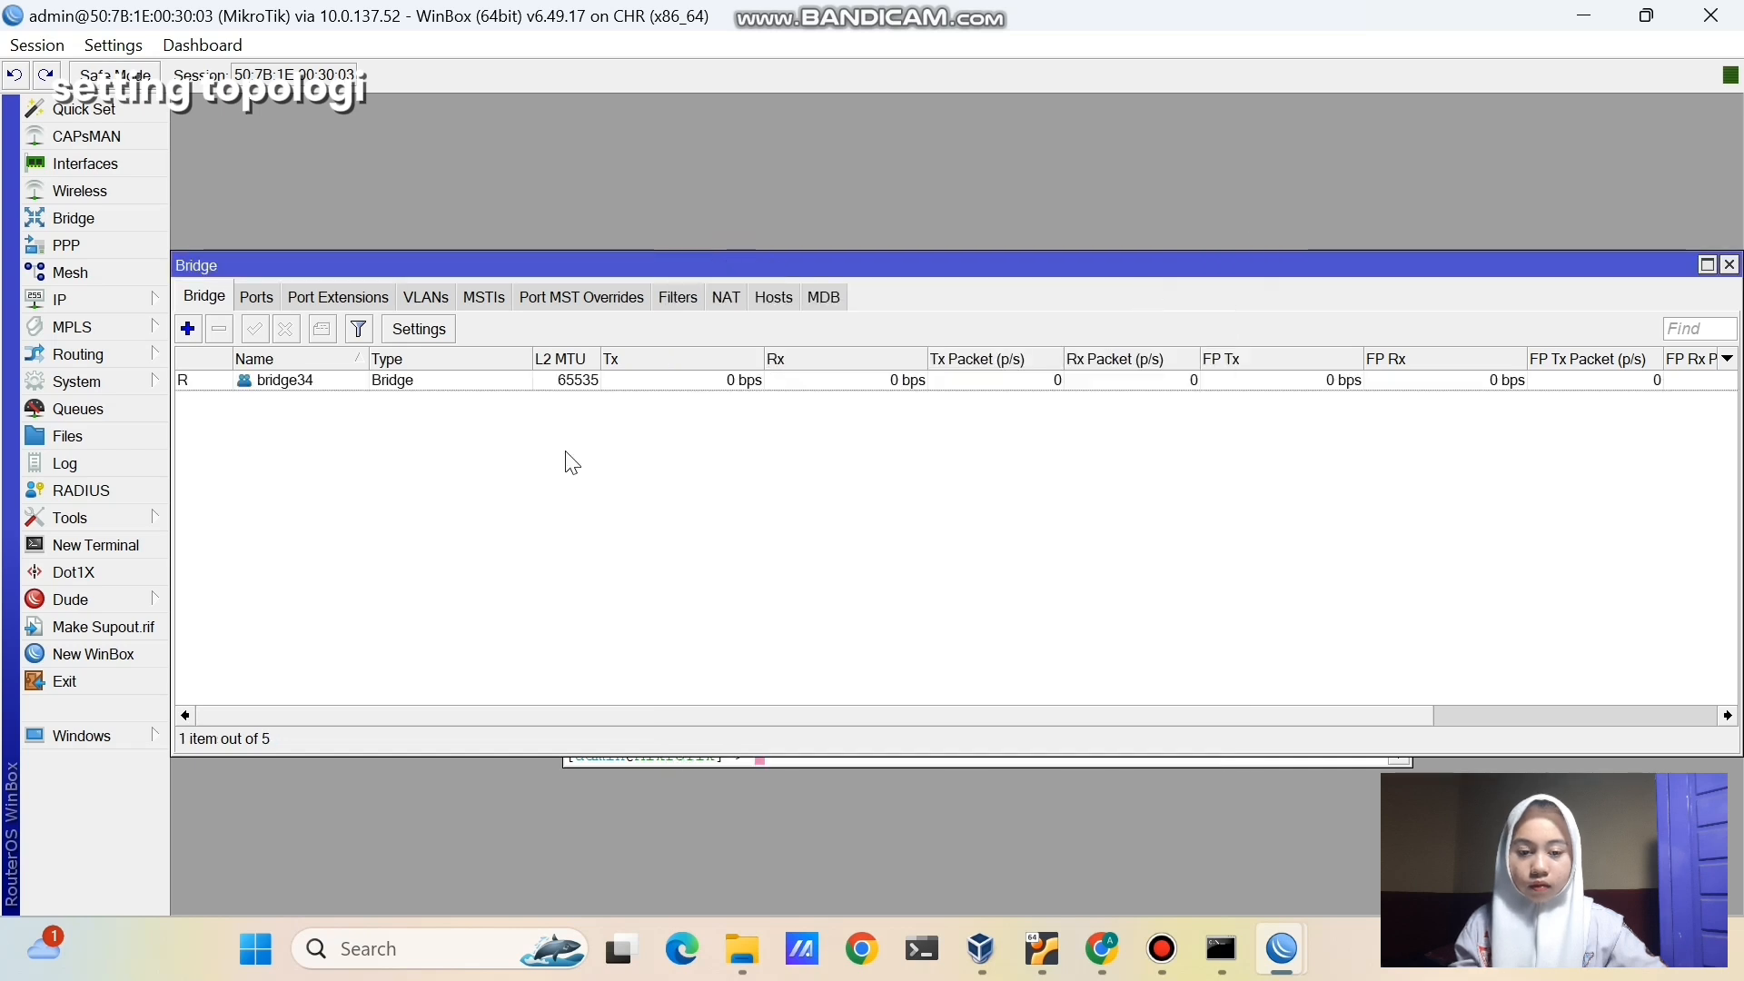
# - Add ether3 and ether4 as ports of bridge34
pyautogui.click(257, 297)
pyautogui.click(188, 329)
pyautogui.click(941, 357)
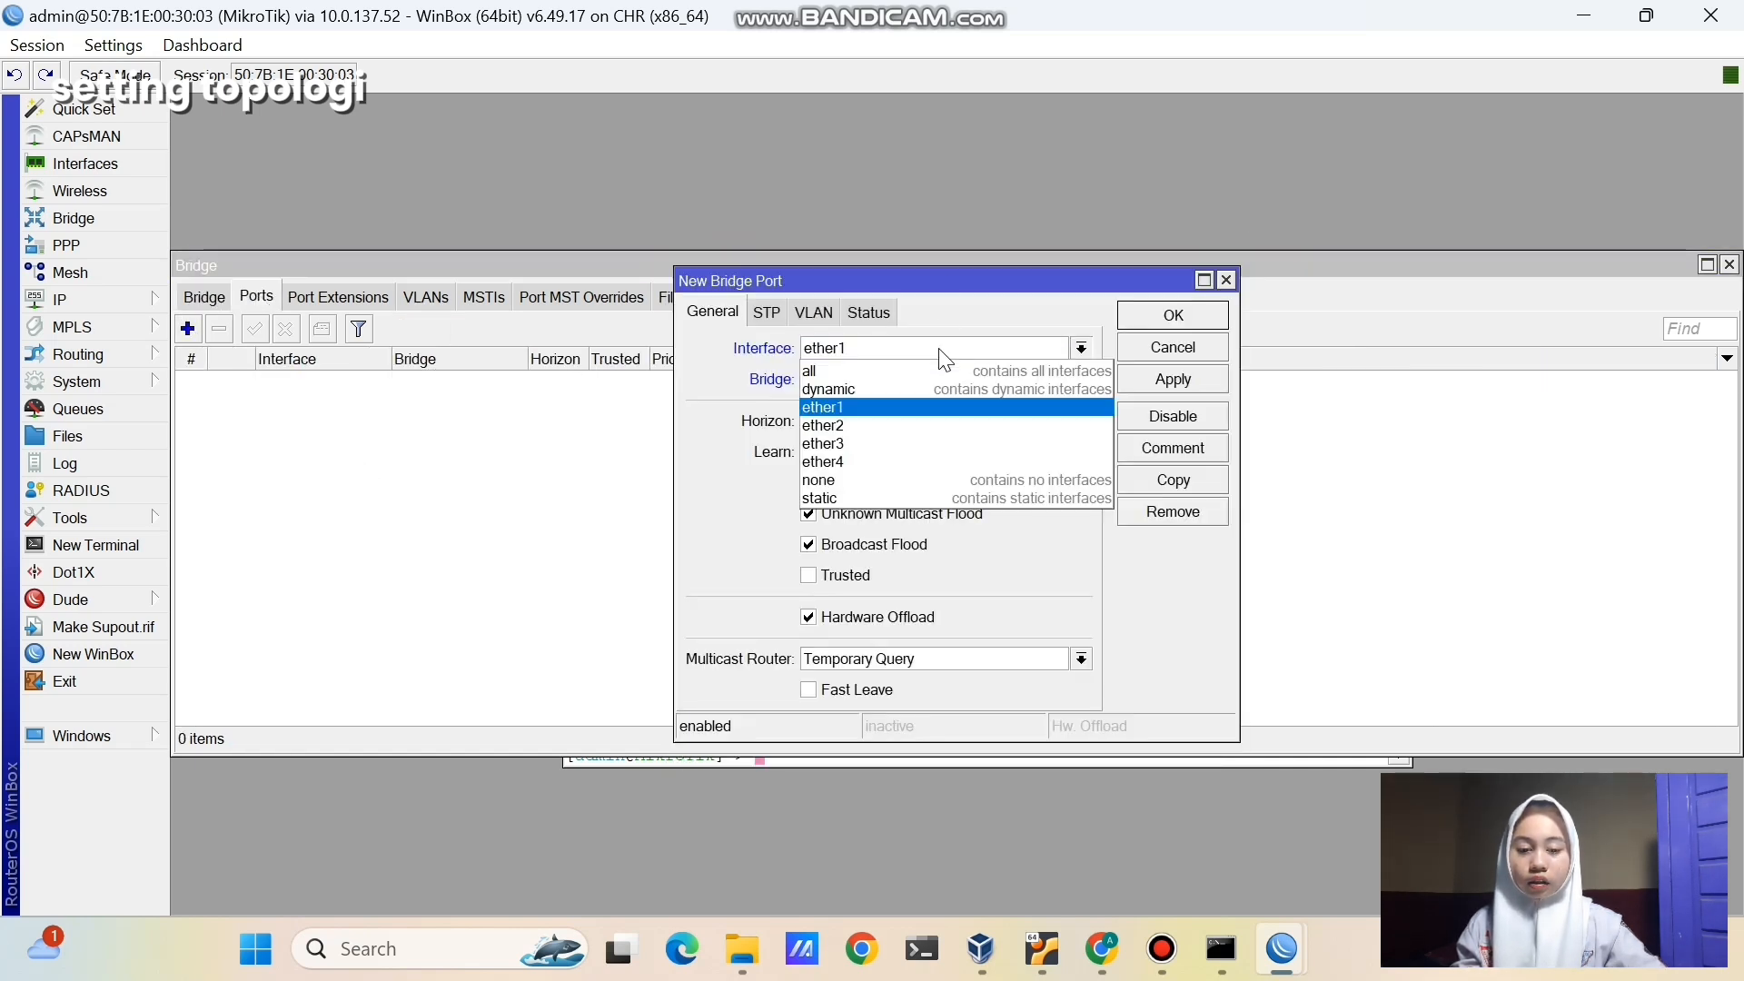
pyautogui.click(896, 438)
pyautogui.click(1137, 379)
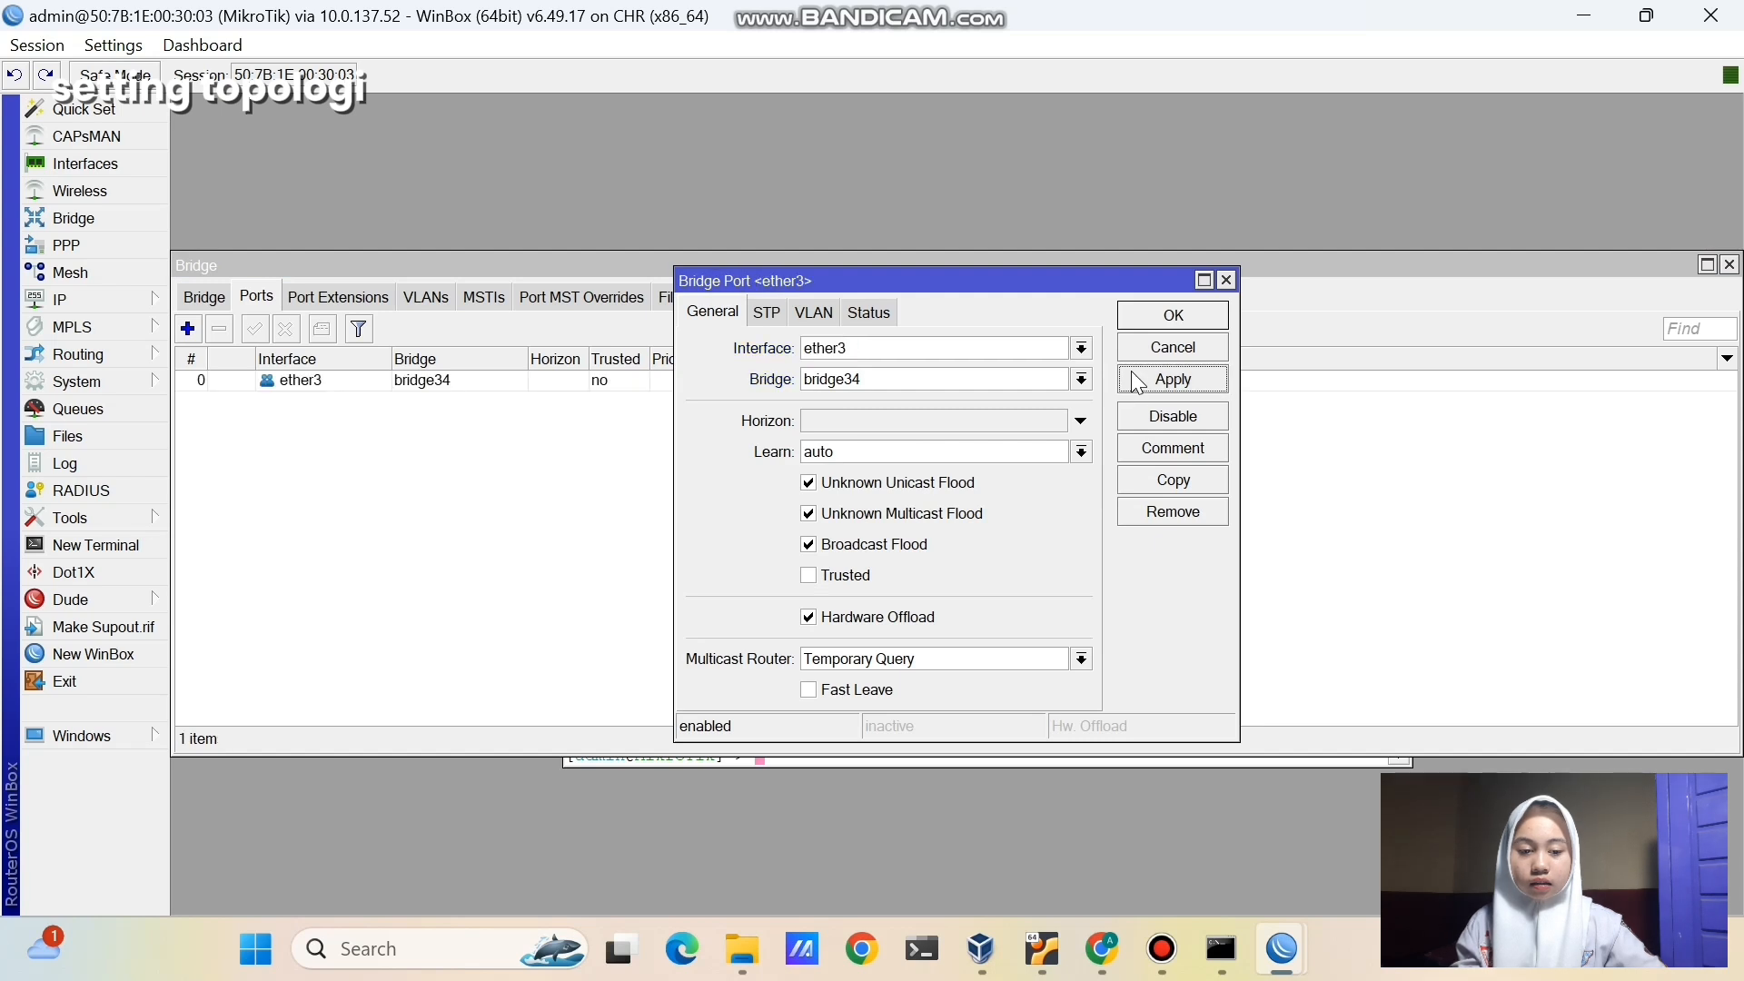
pyautogui.click(1158, 316)
pyautogui.click(189, 329)
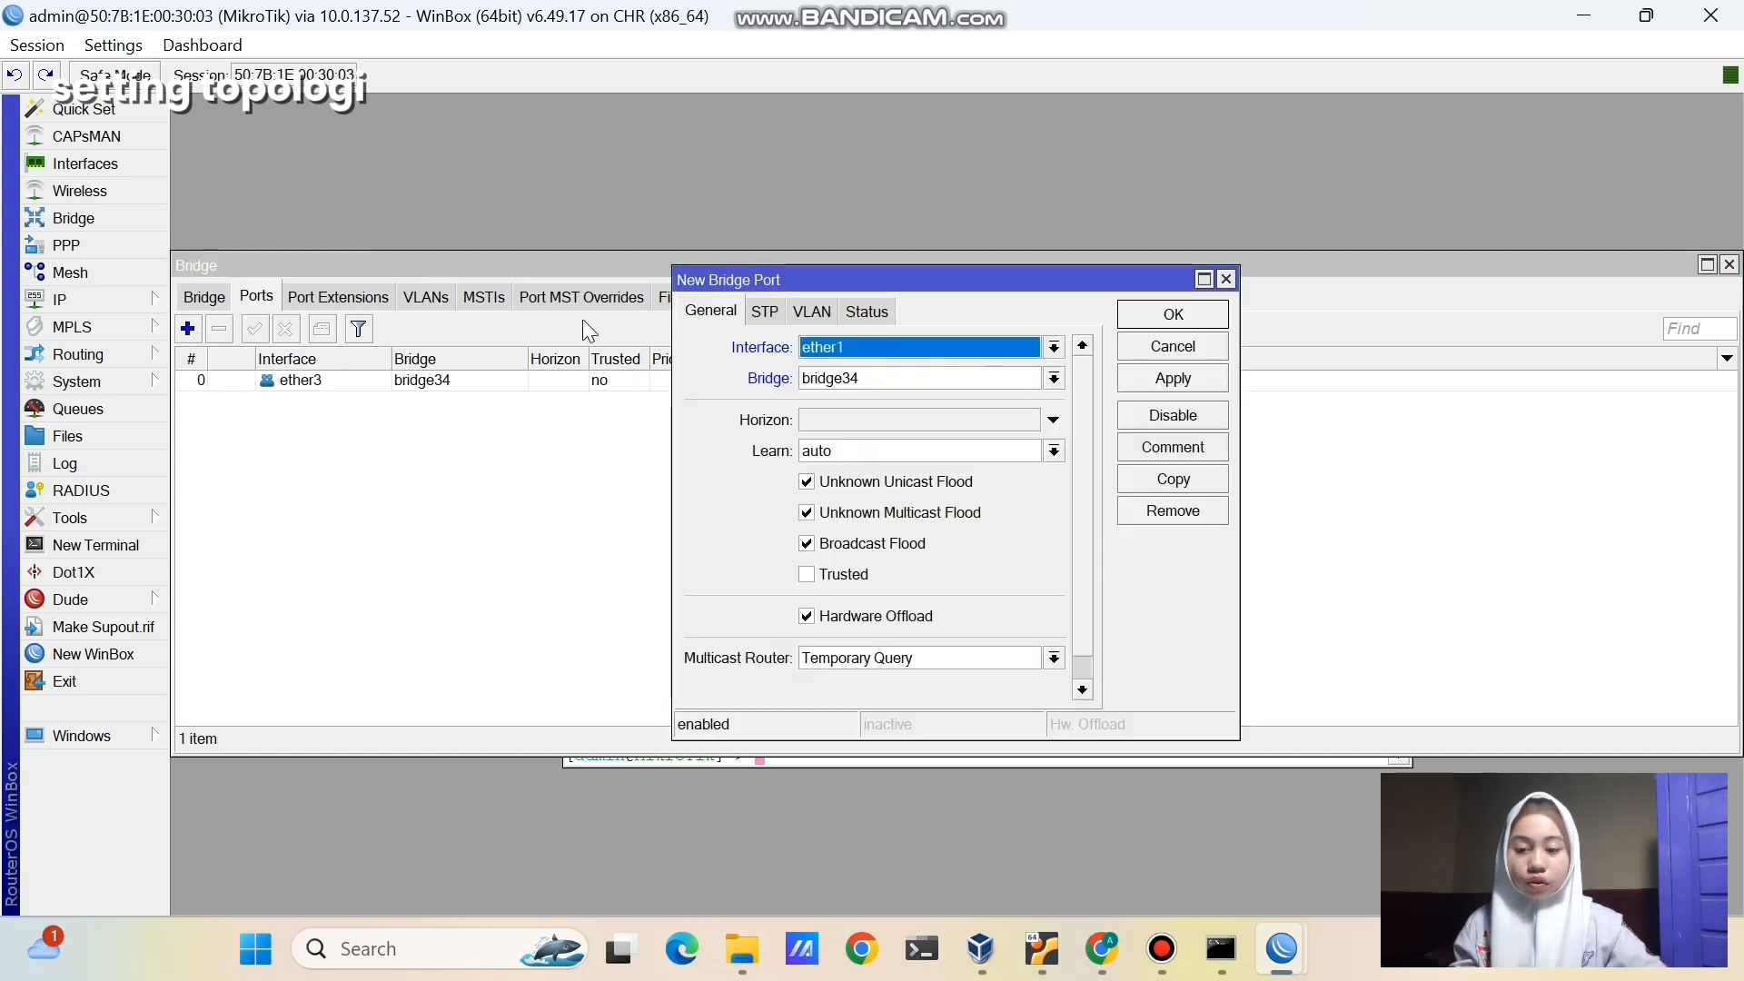
pyautogui.click(832, 352)
pyautogui.click(841, 459)
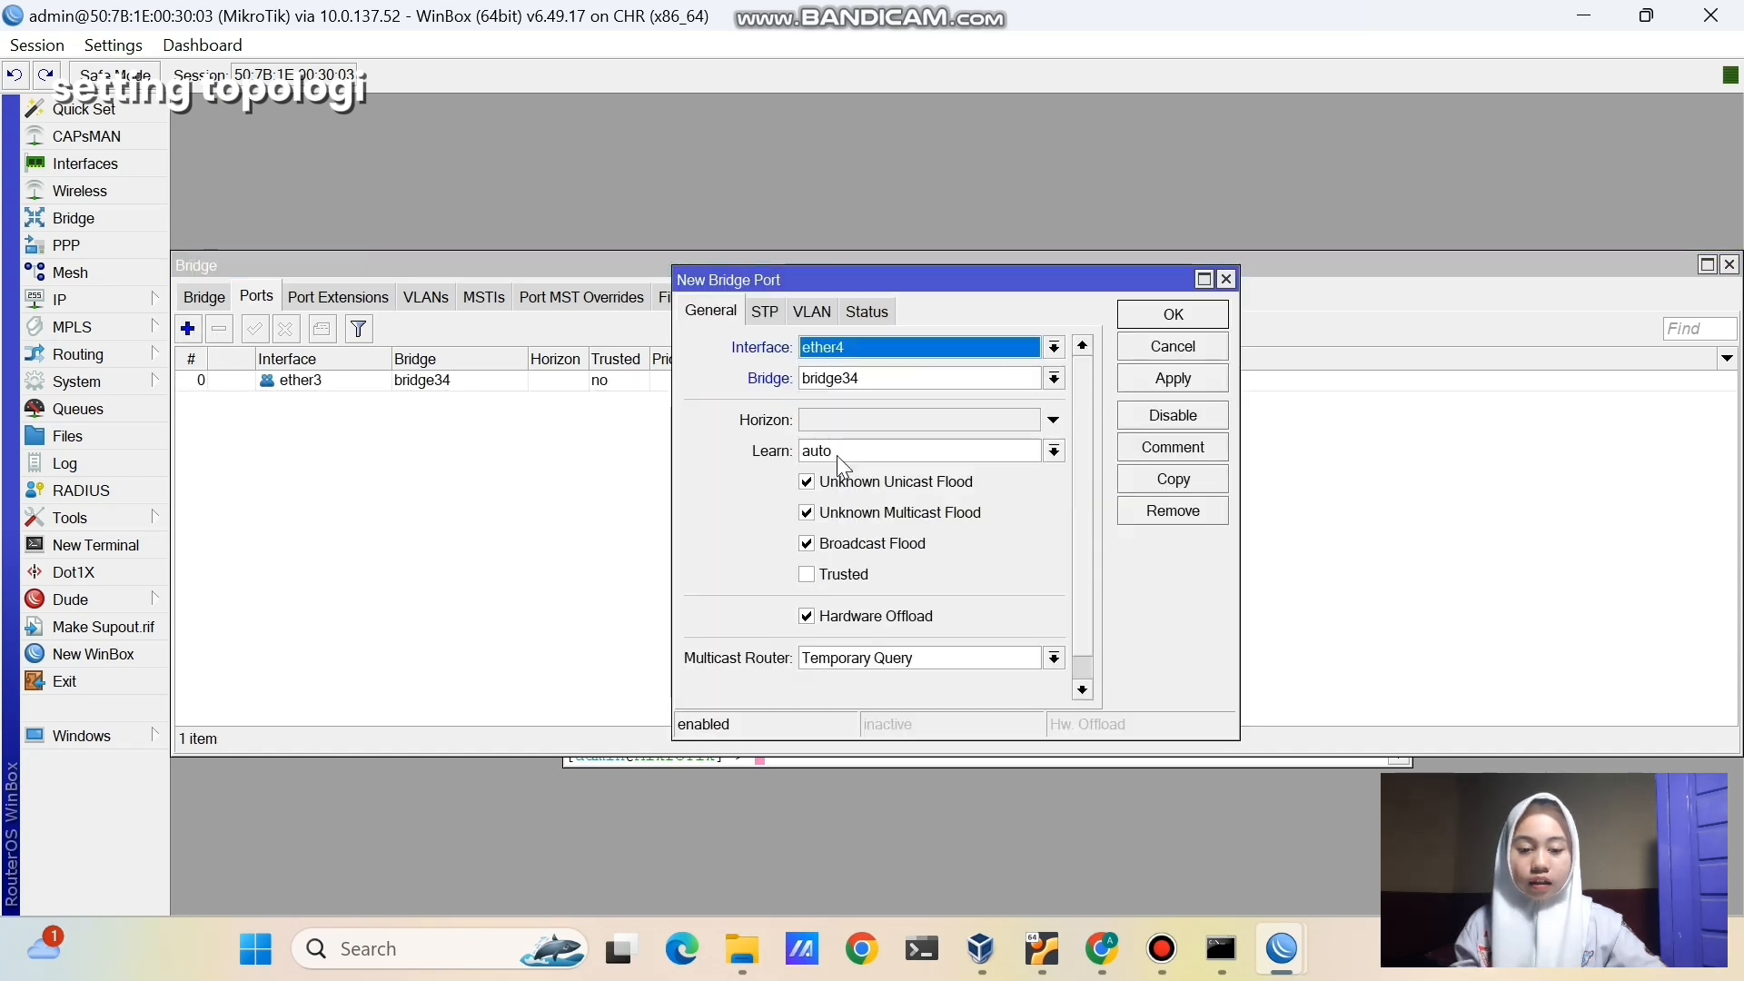
pyautogui.click(1134, 373)
pyautogui.click(1159, 317)
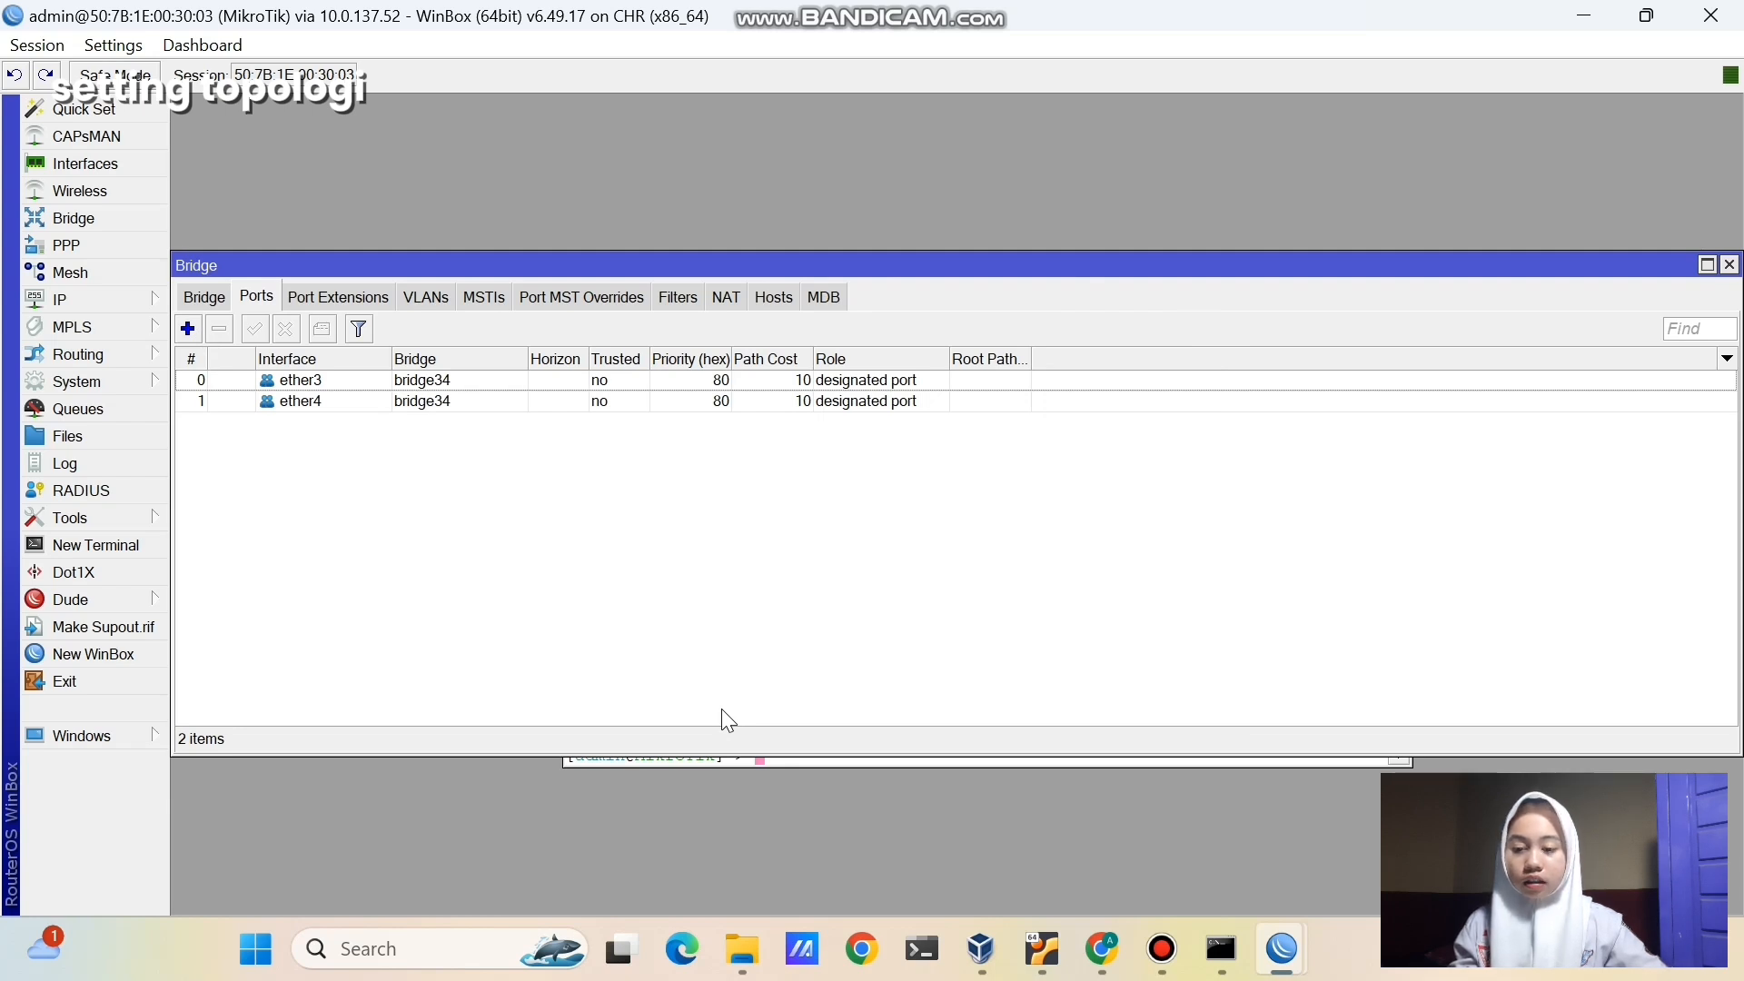
# - Add the address 10.10.10.1/24 on interface bridge34 in the router's IP address list
pyautogui.click(126, 299)
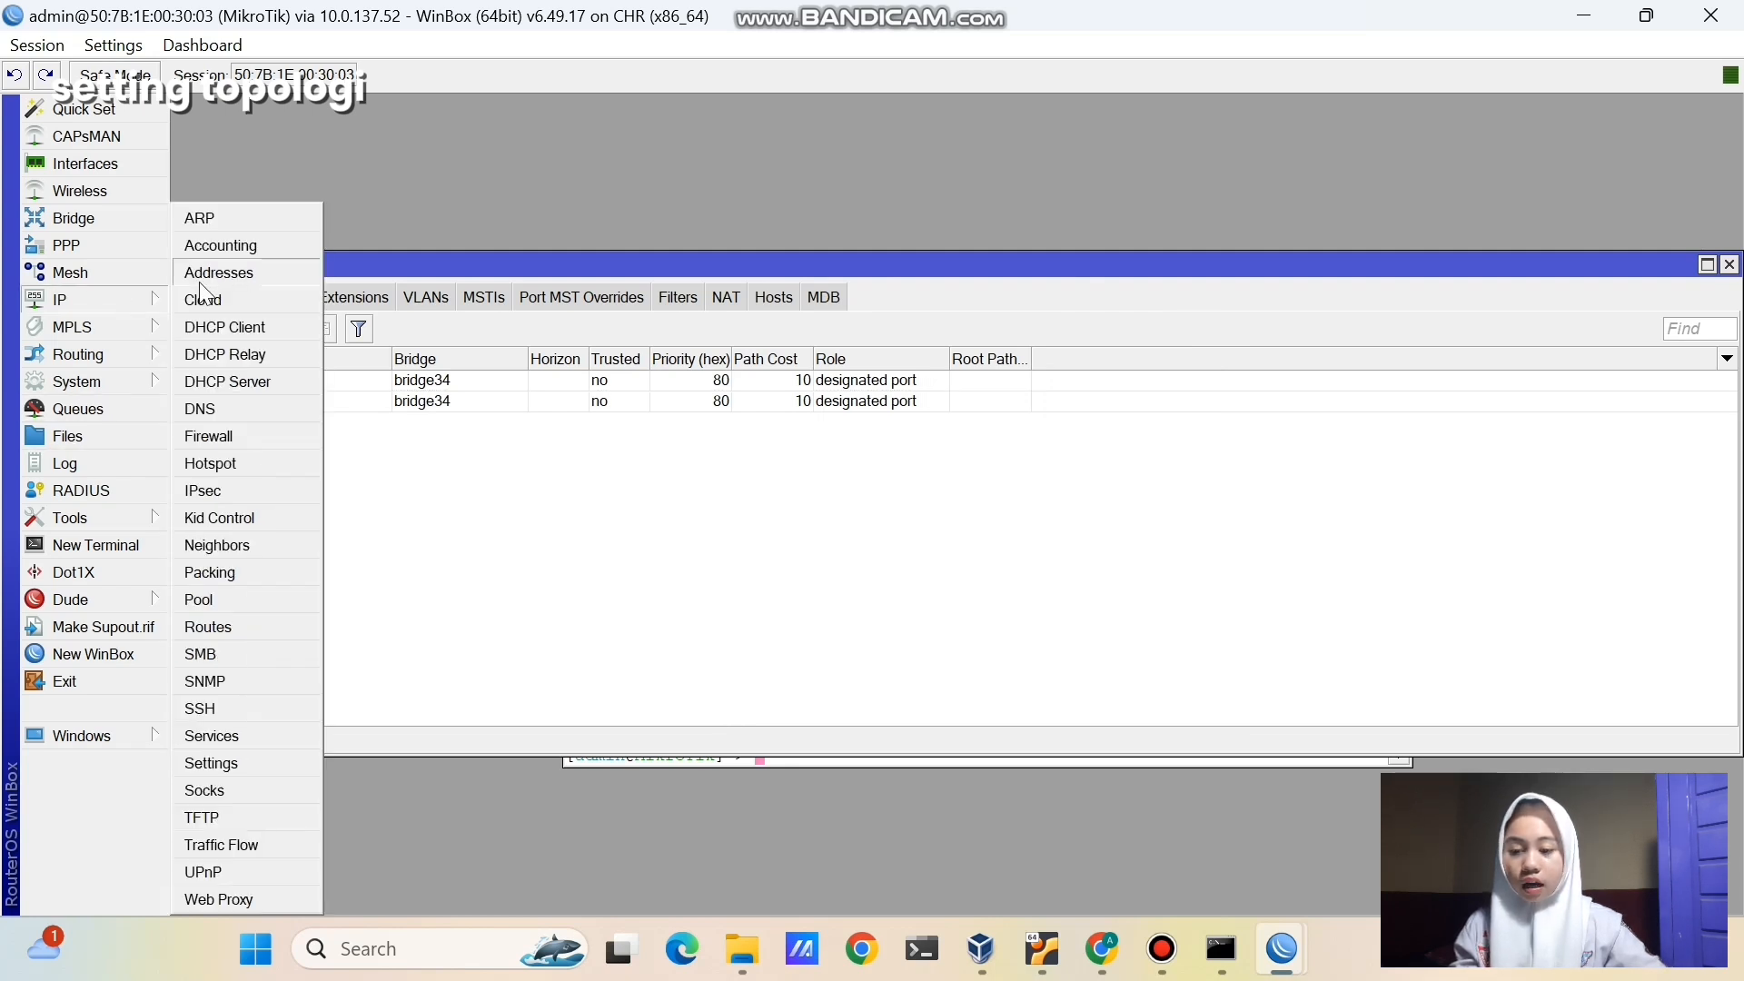
pyautogui.click(214, 273)
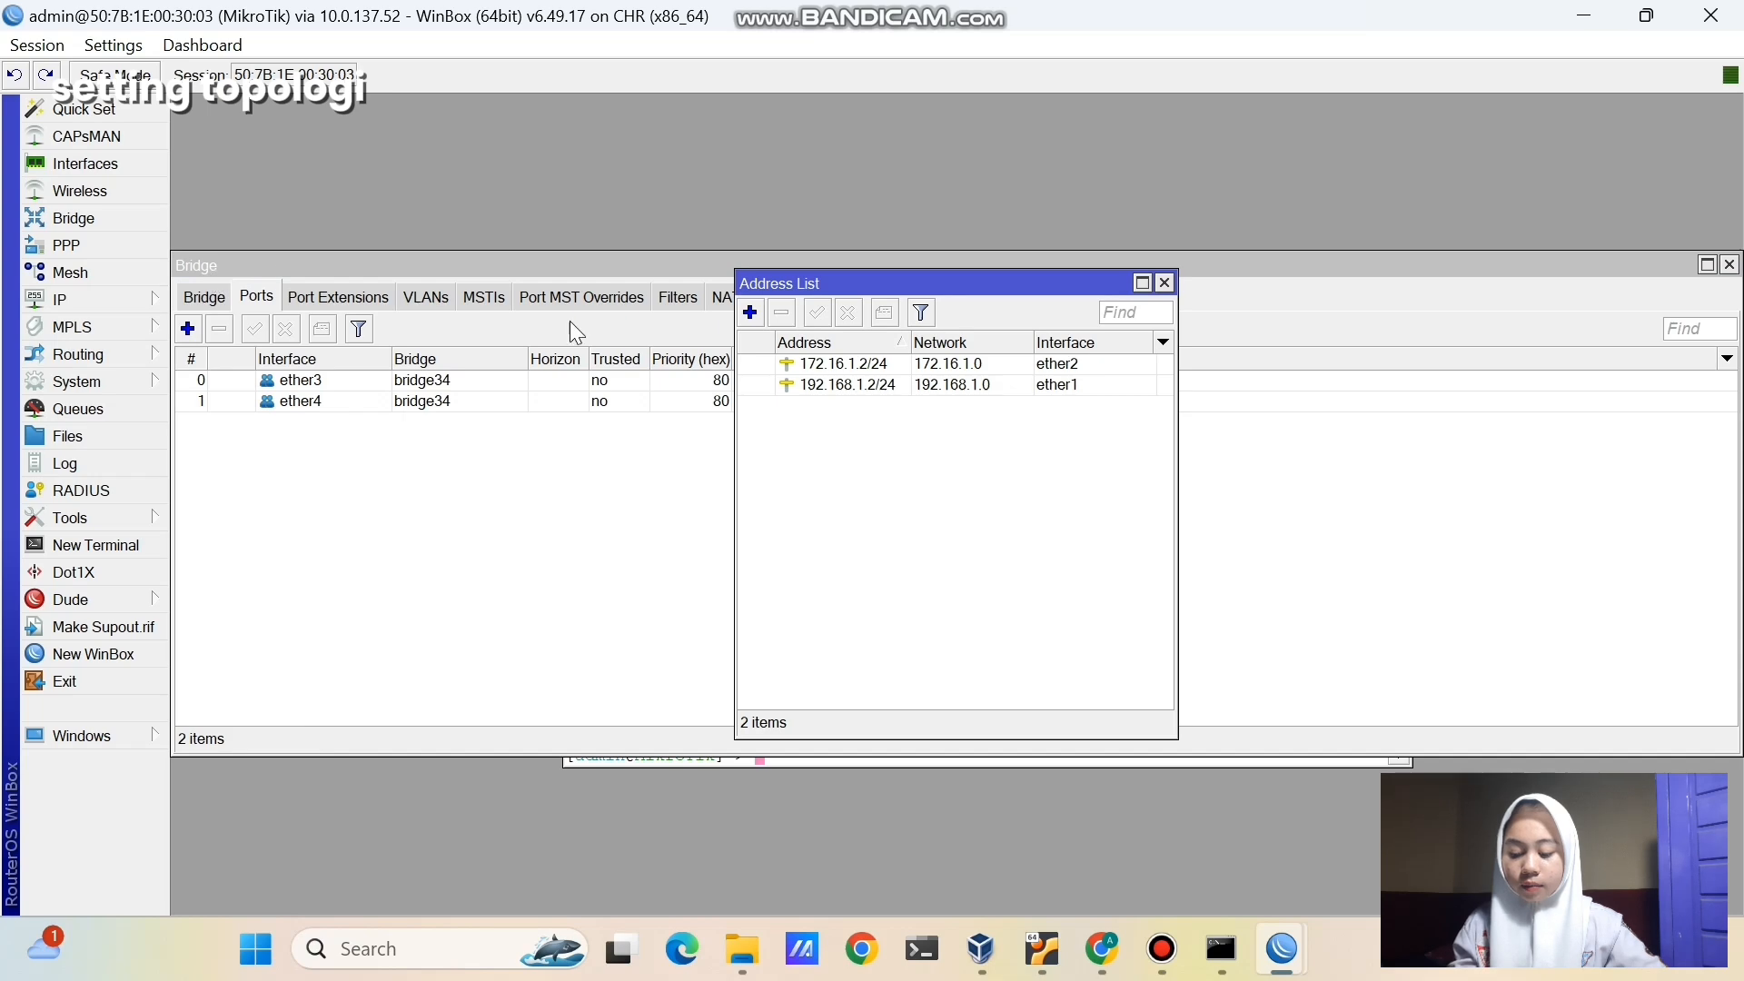
pyautogui.click(751, 312)
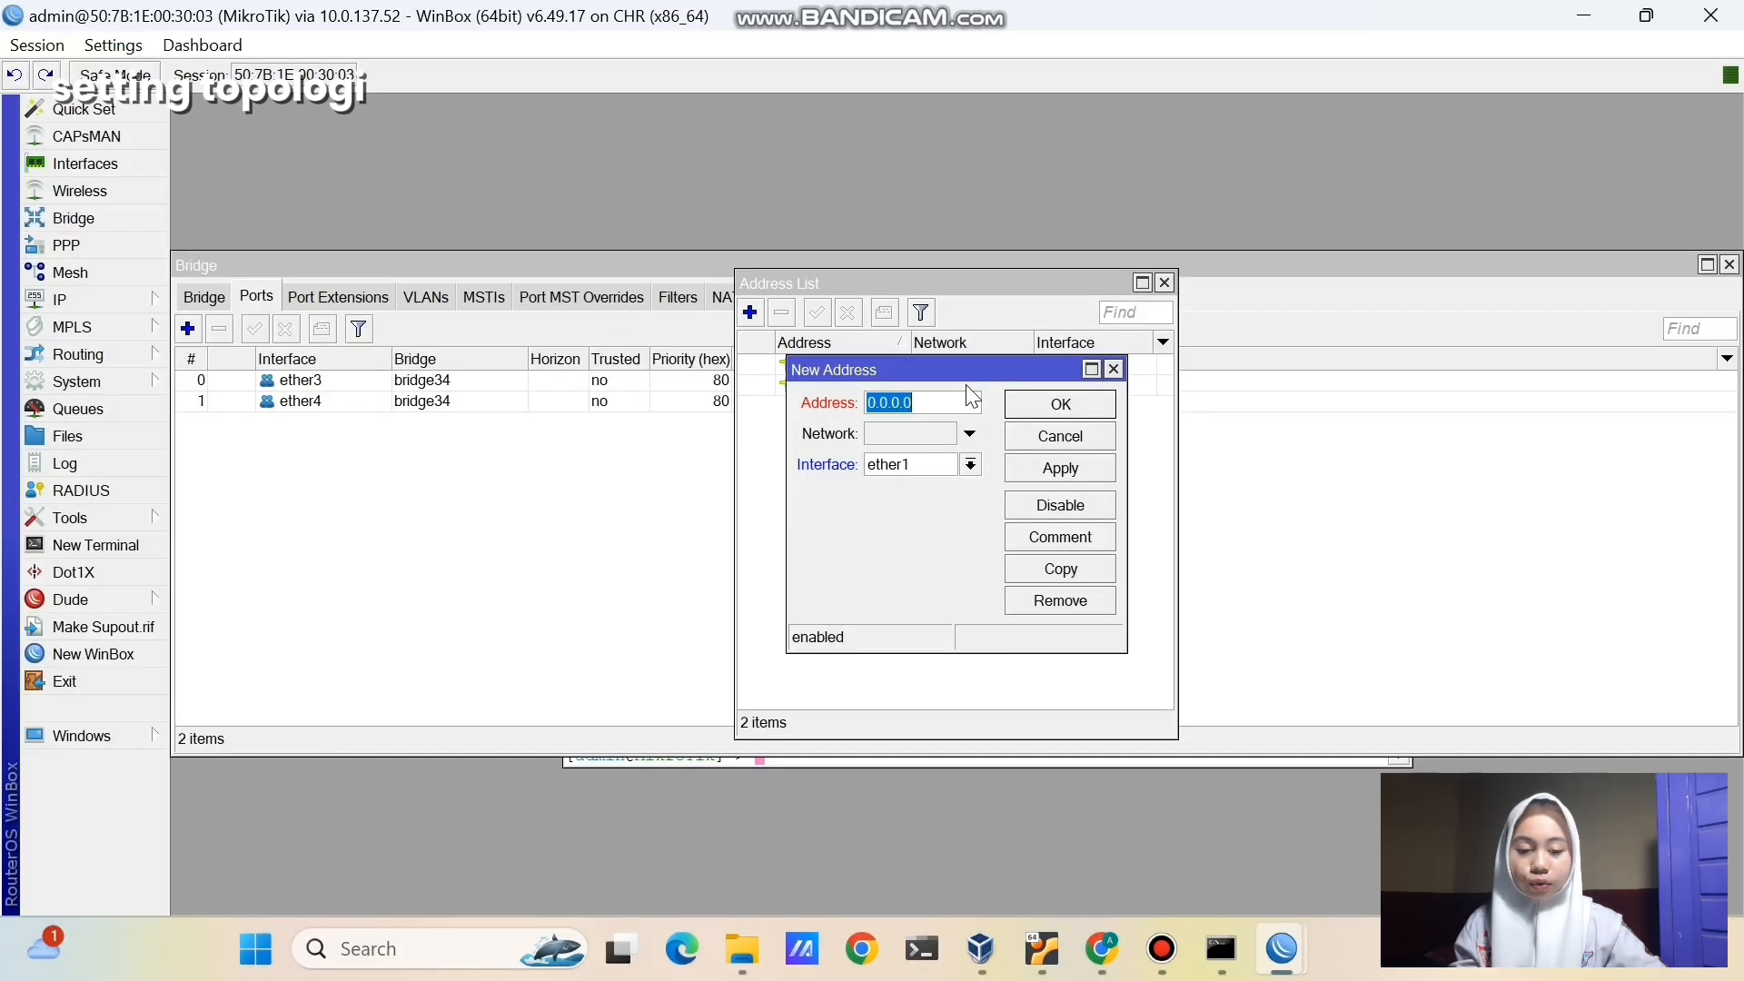
pyautogui.write('10.10.10.1')
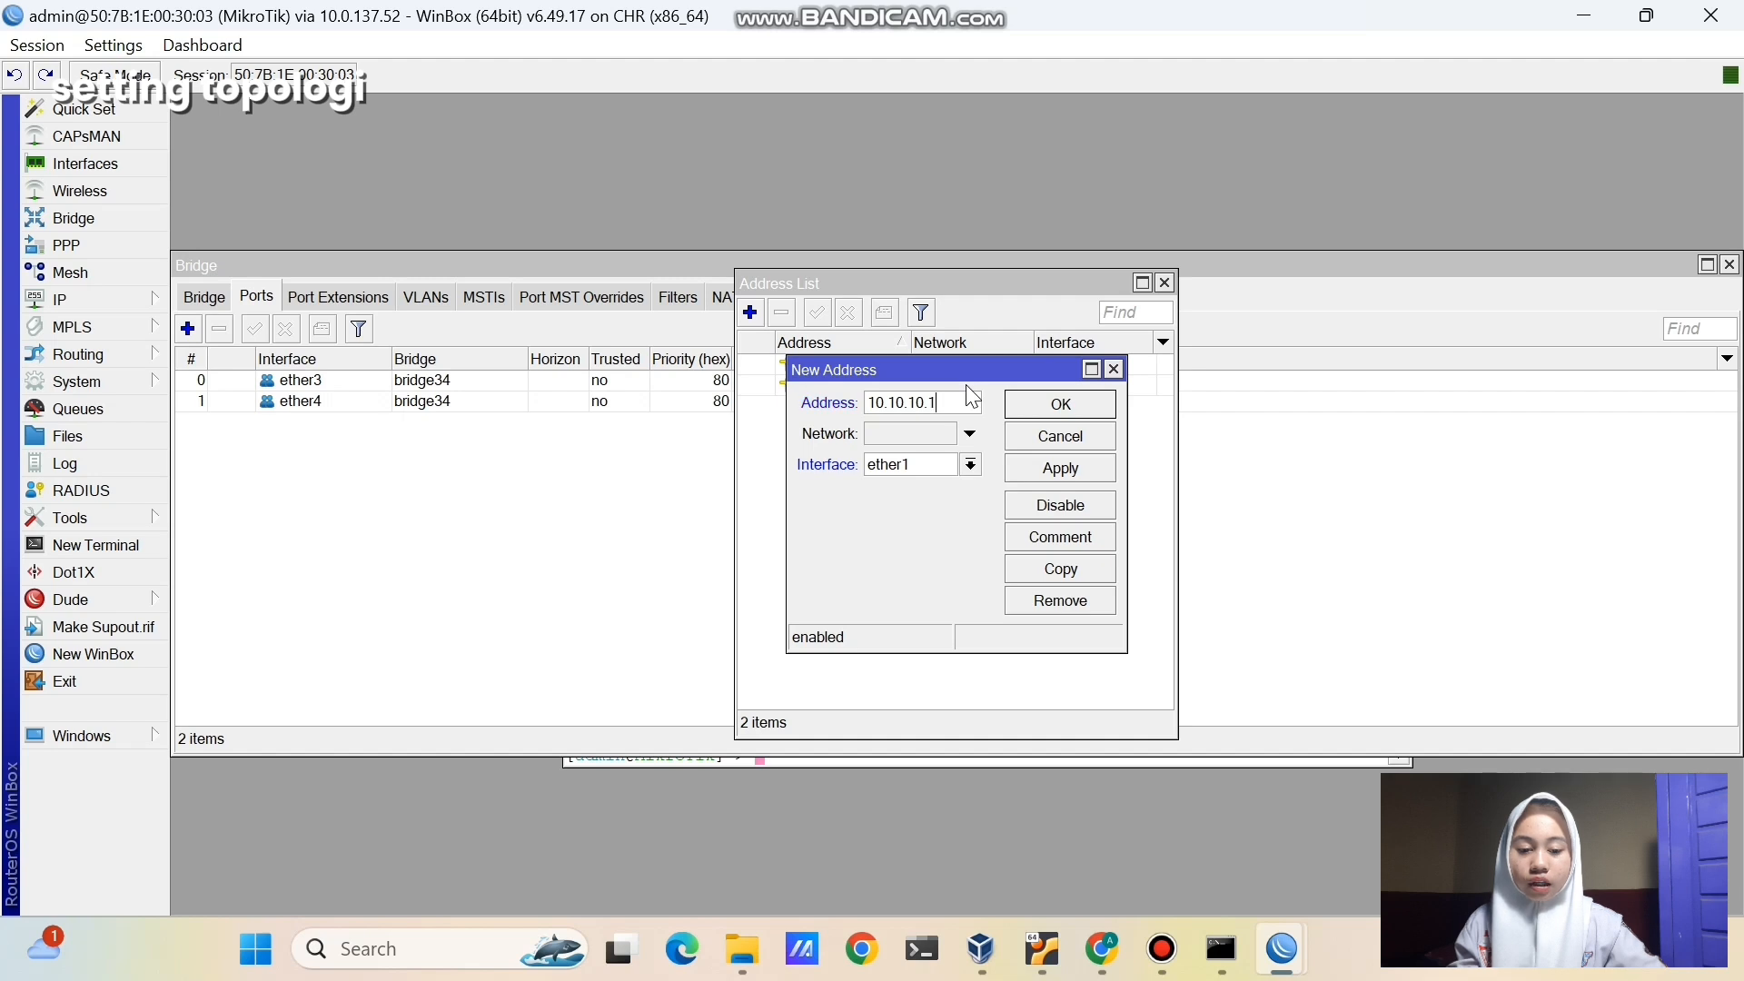
pyautogui.write('/24')
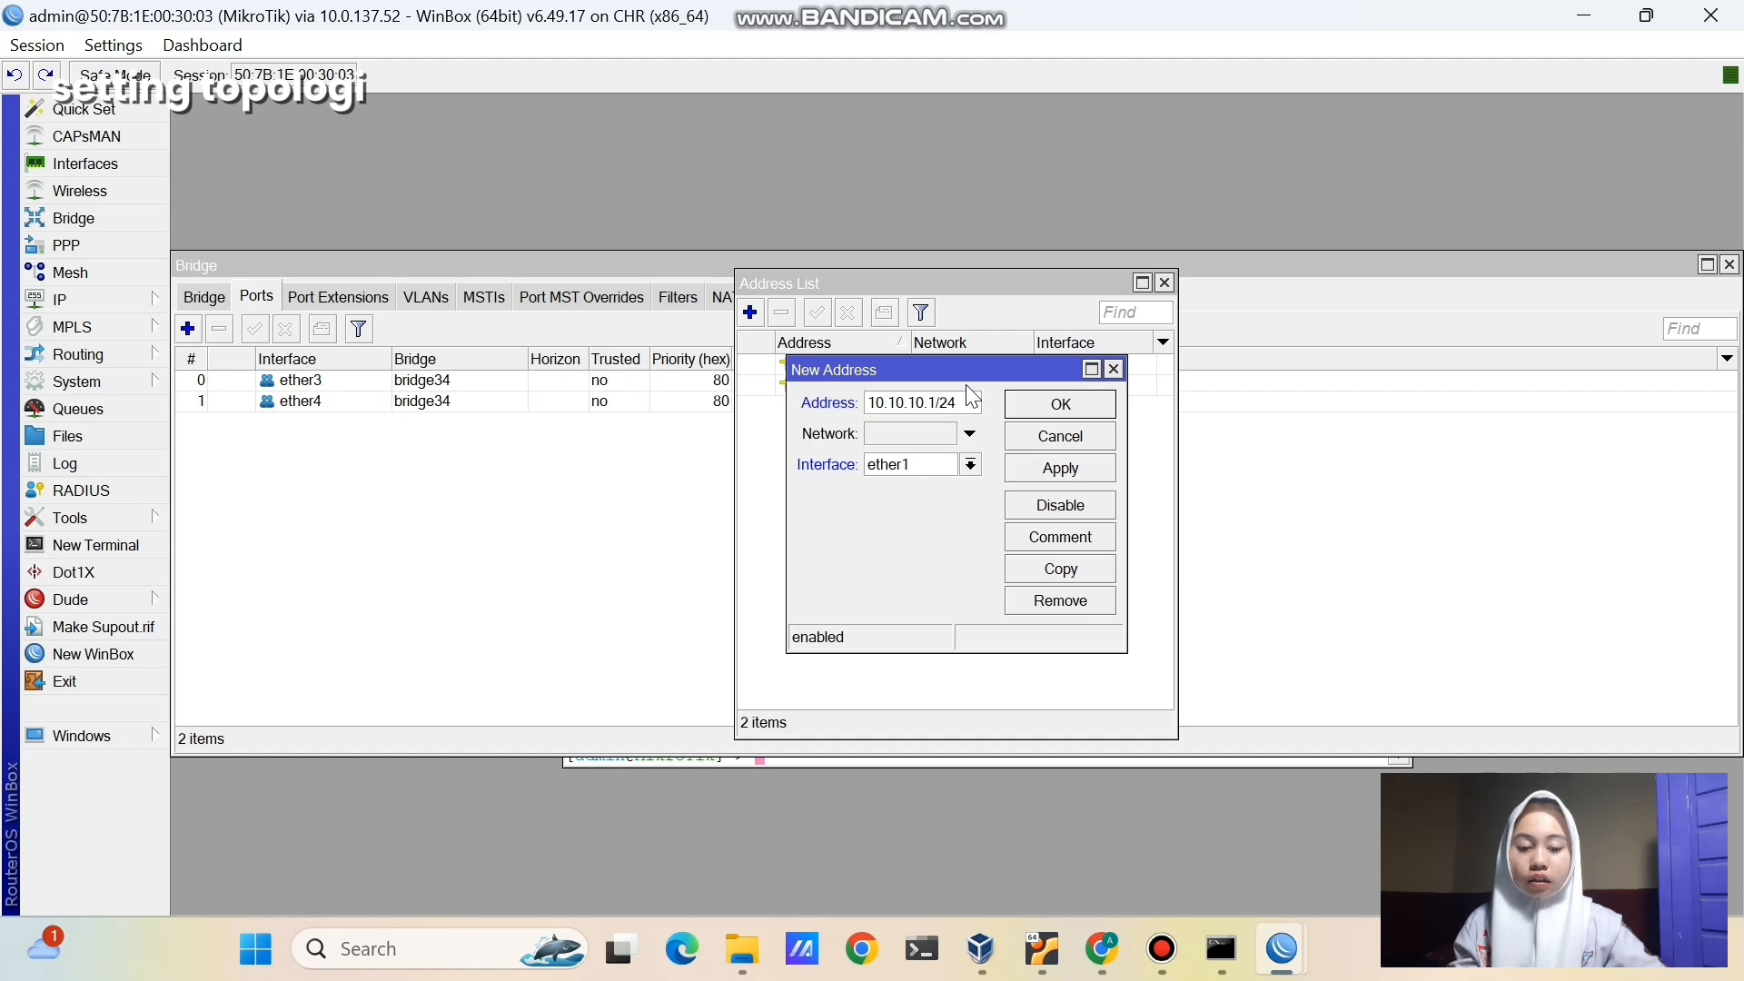
pyautogui.click(968, 467)
pyautogui.click(950, 487)
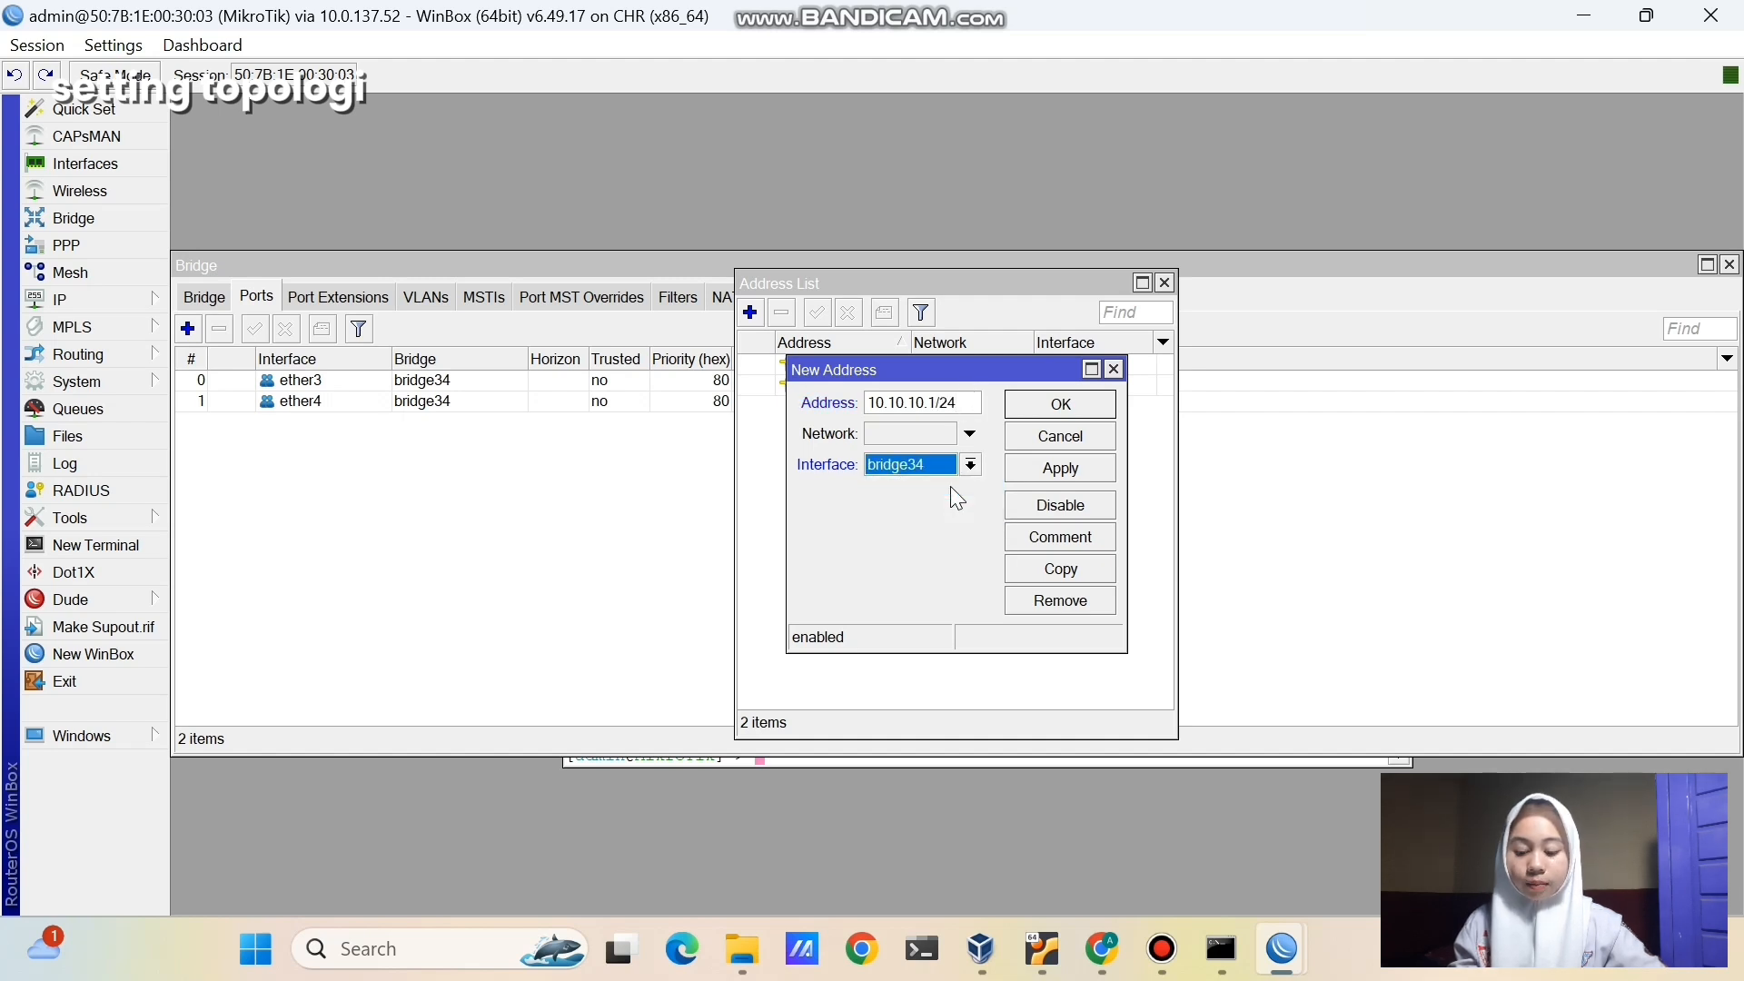
pyautogui.click(1060, 468)
pyautogui.click(1060, 403)
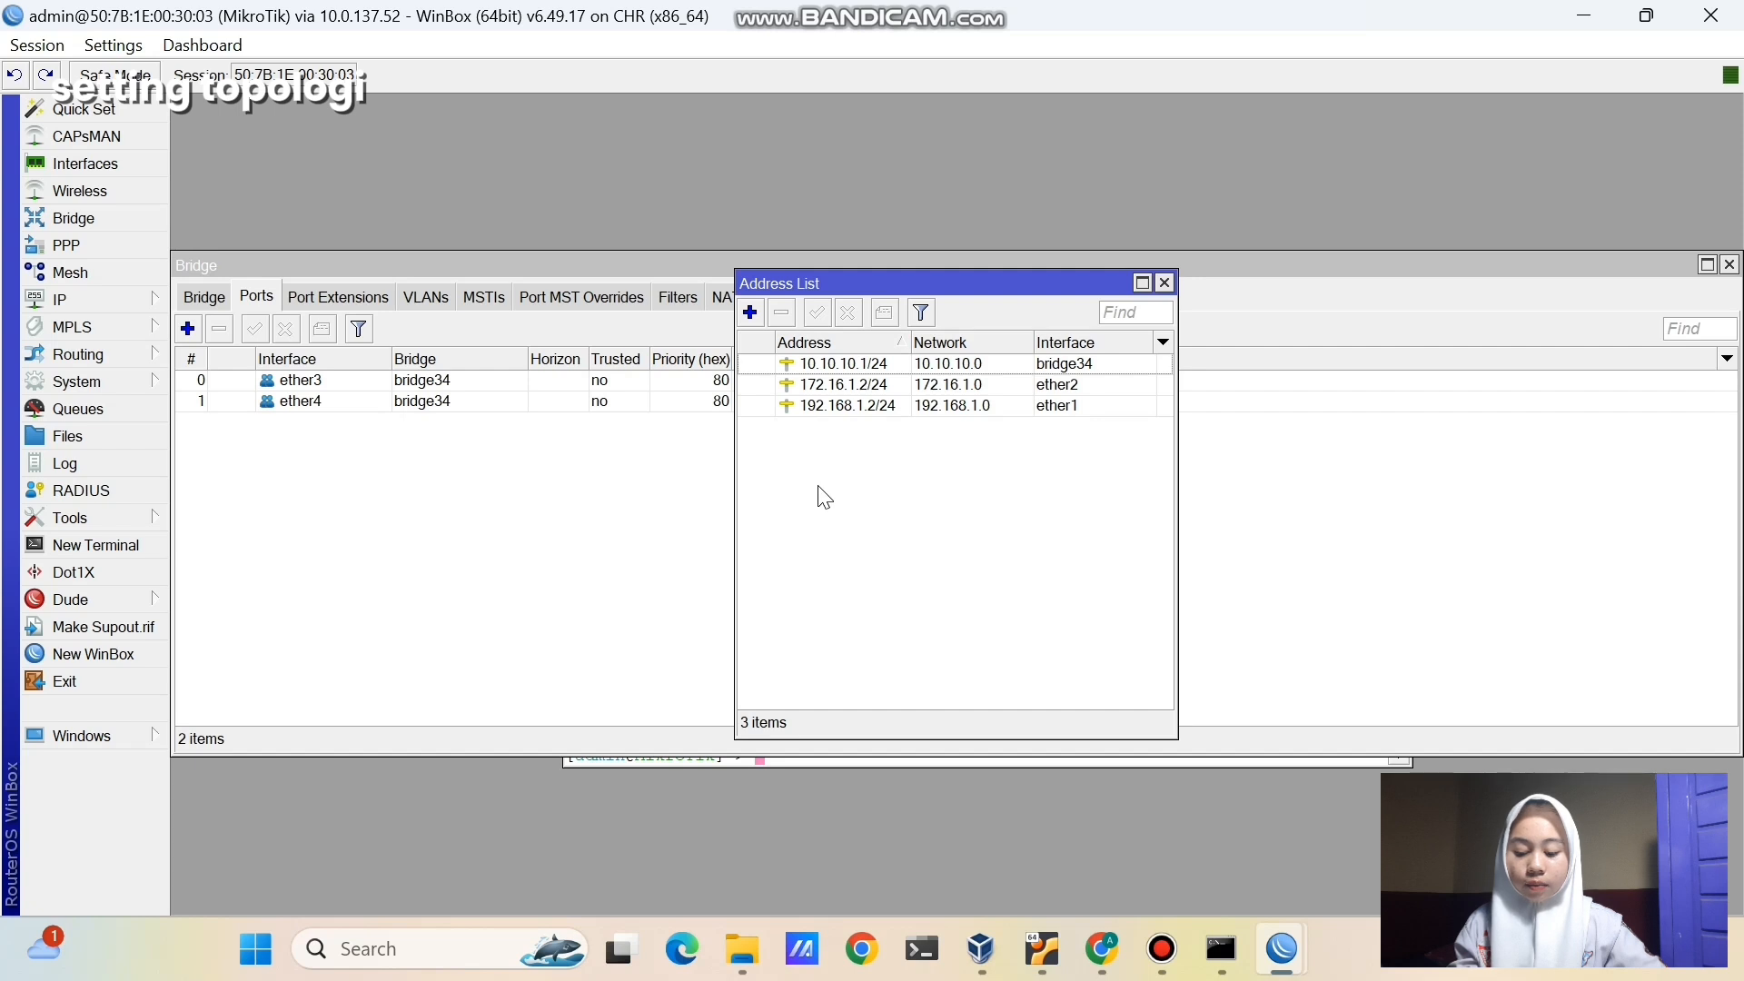
# - Start the guided DHCP Server setup with bridge34 as the interface
pyautogui.click(158, 302)
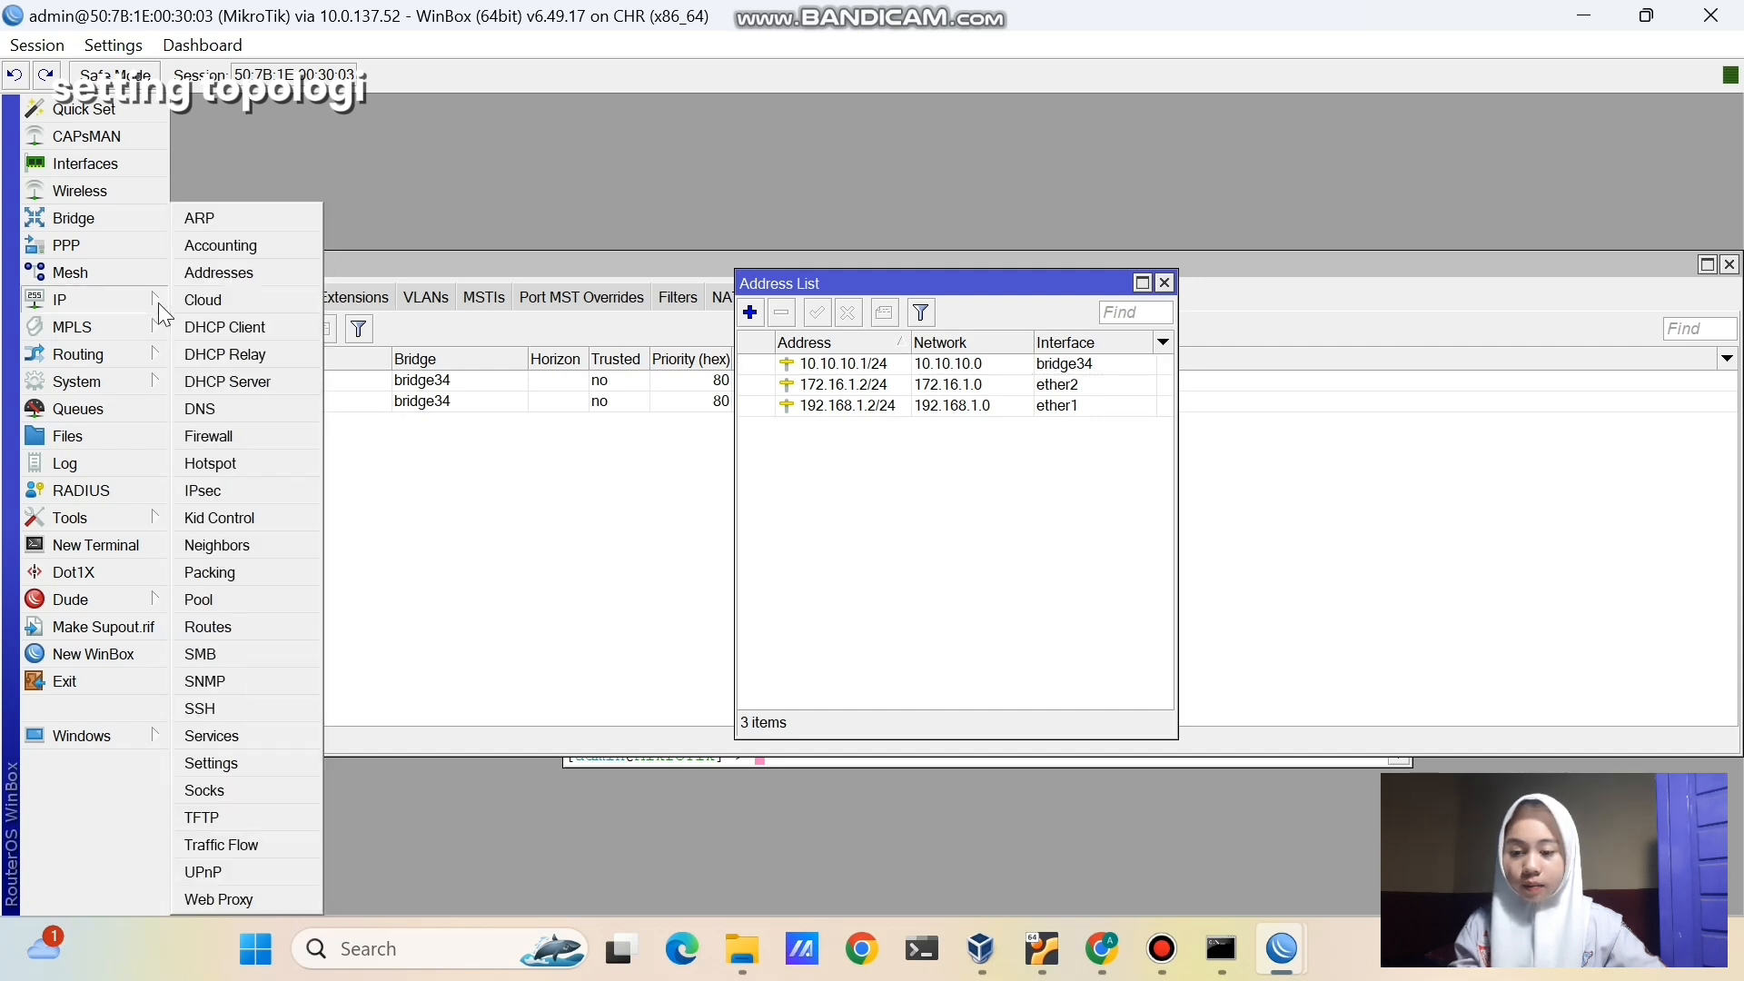
pyautogui.click(244, 392)
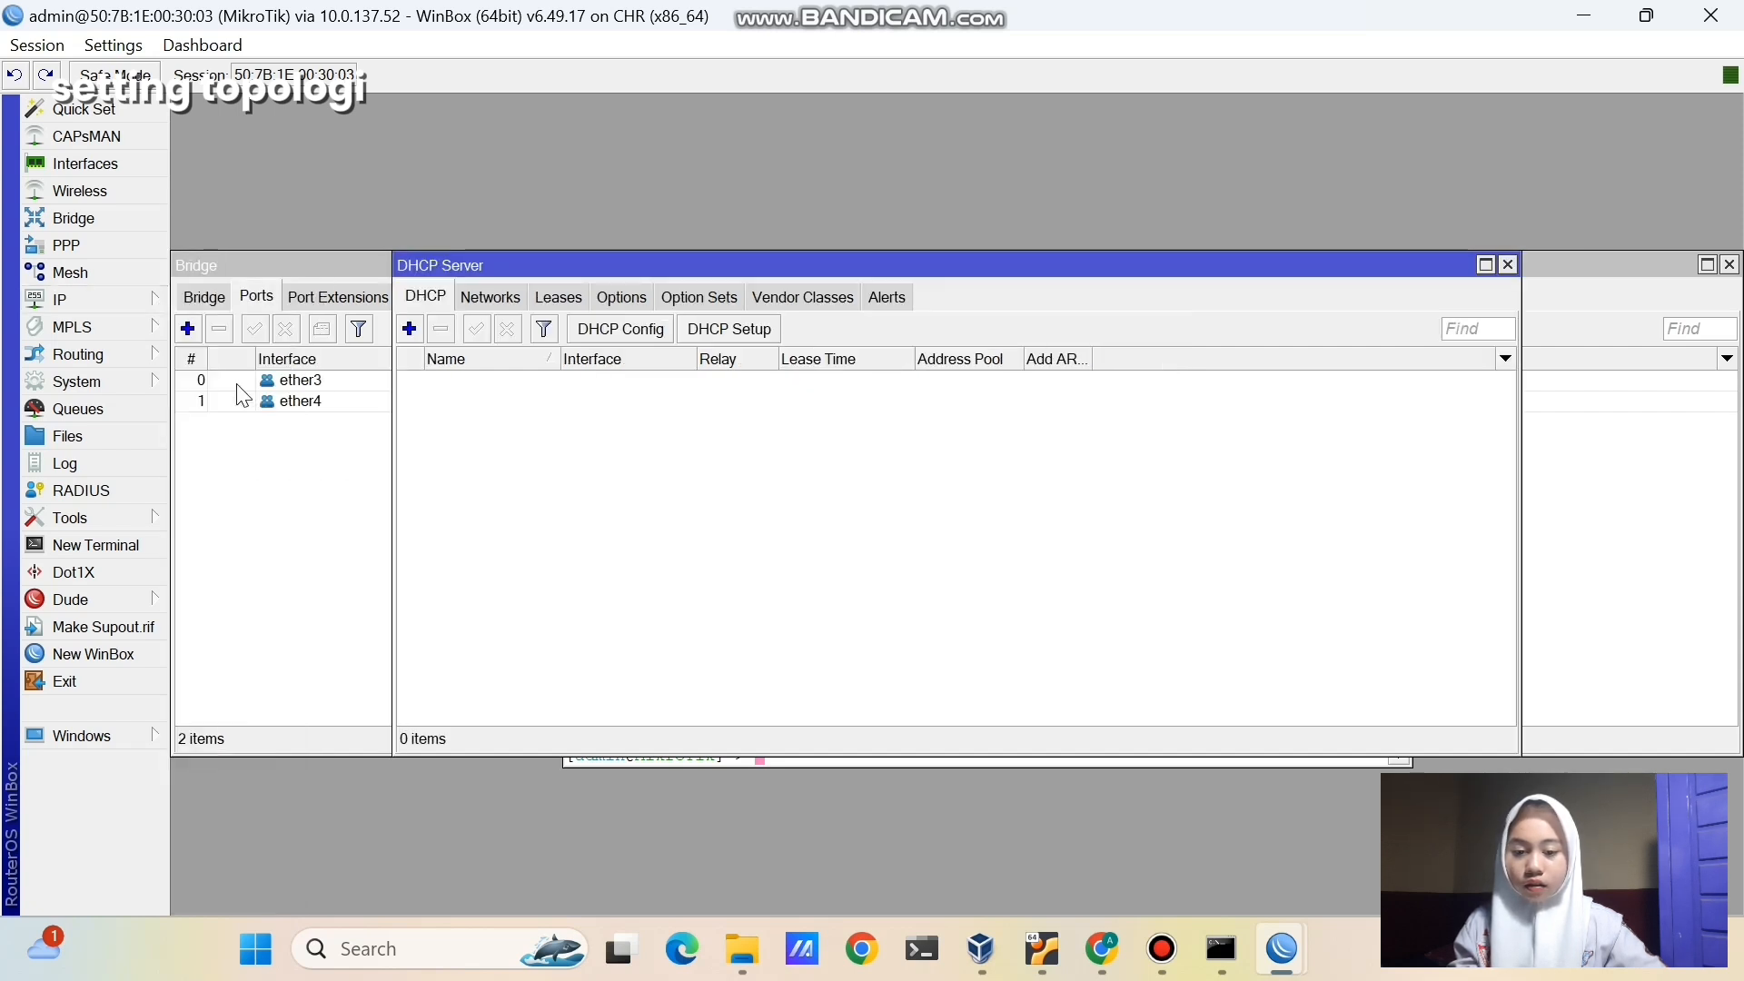
pyautogui.click(745, 328)
pyautogui.click(1019, 499)
pyautogui.click(1020, 516)
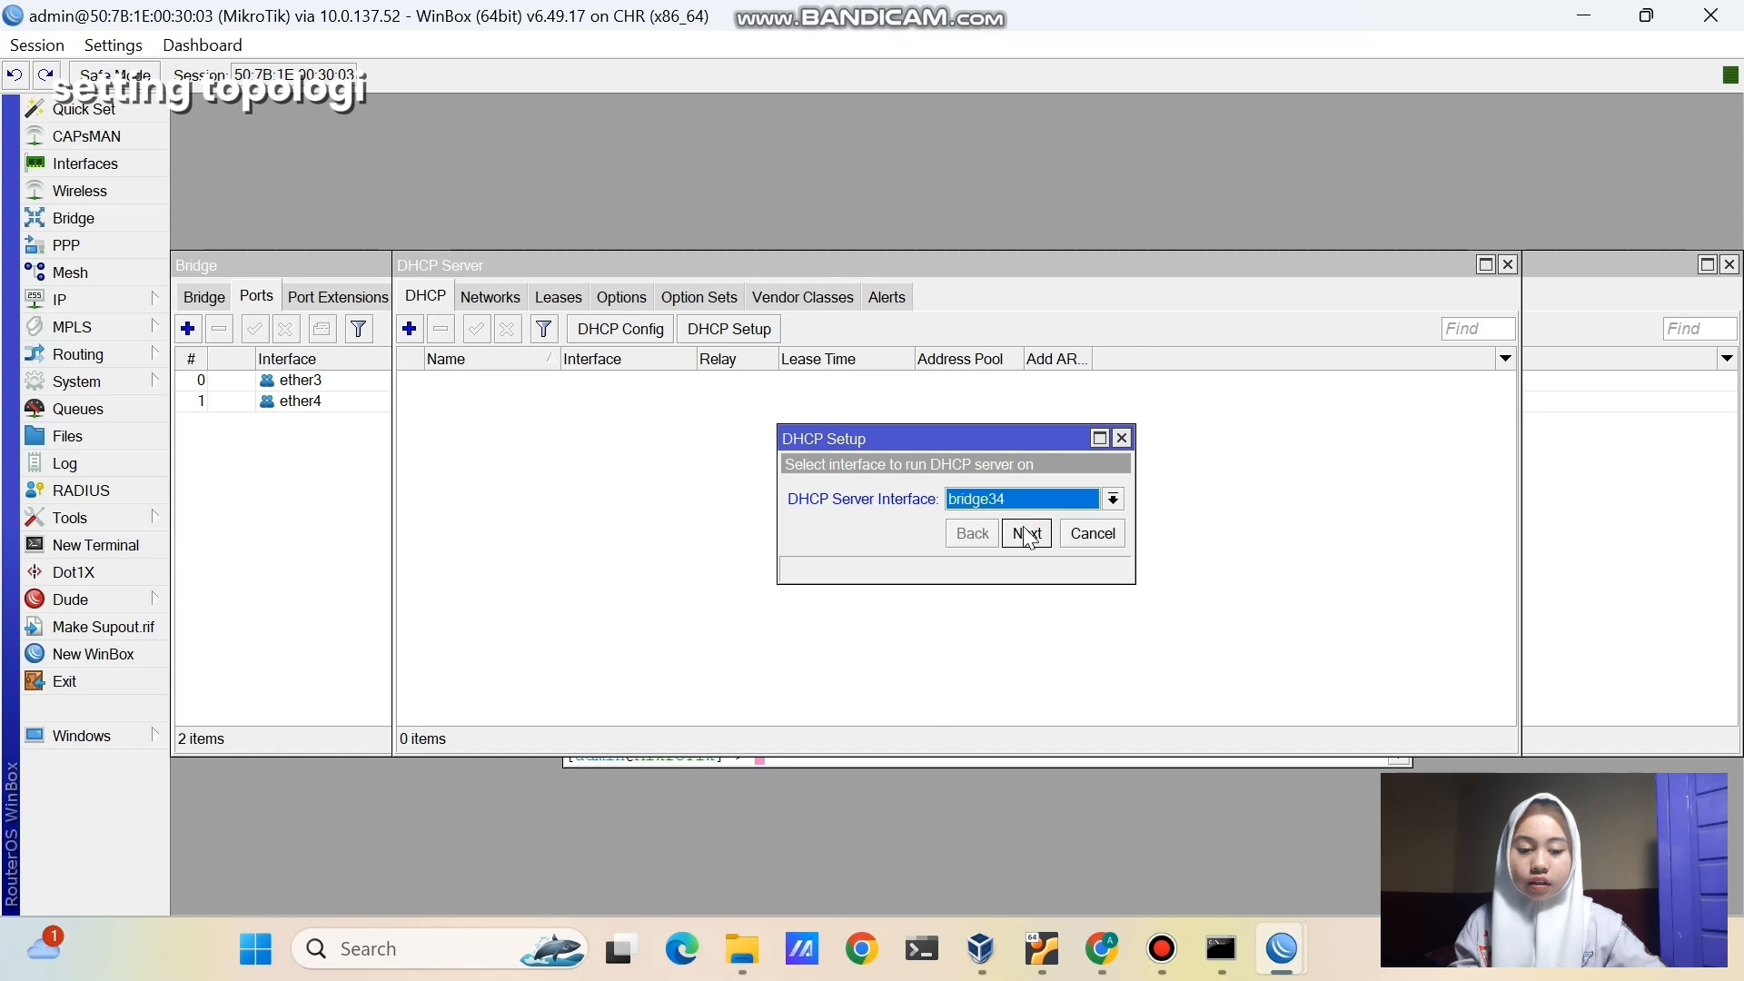
# - Accept the 10.10.10.0/24 space, gateway, pool, DNS 8.8.8.8 and 00:10:00 lease to create dhcp1
pyautogui.click(1027, 534)
pyautogui.click(1027, 534)
pyautogui.click(1027, 534)
pyautogui.click(1028, 534)
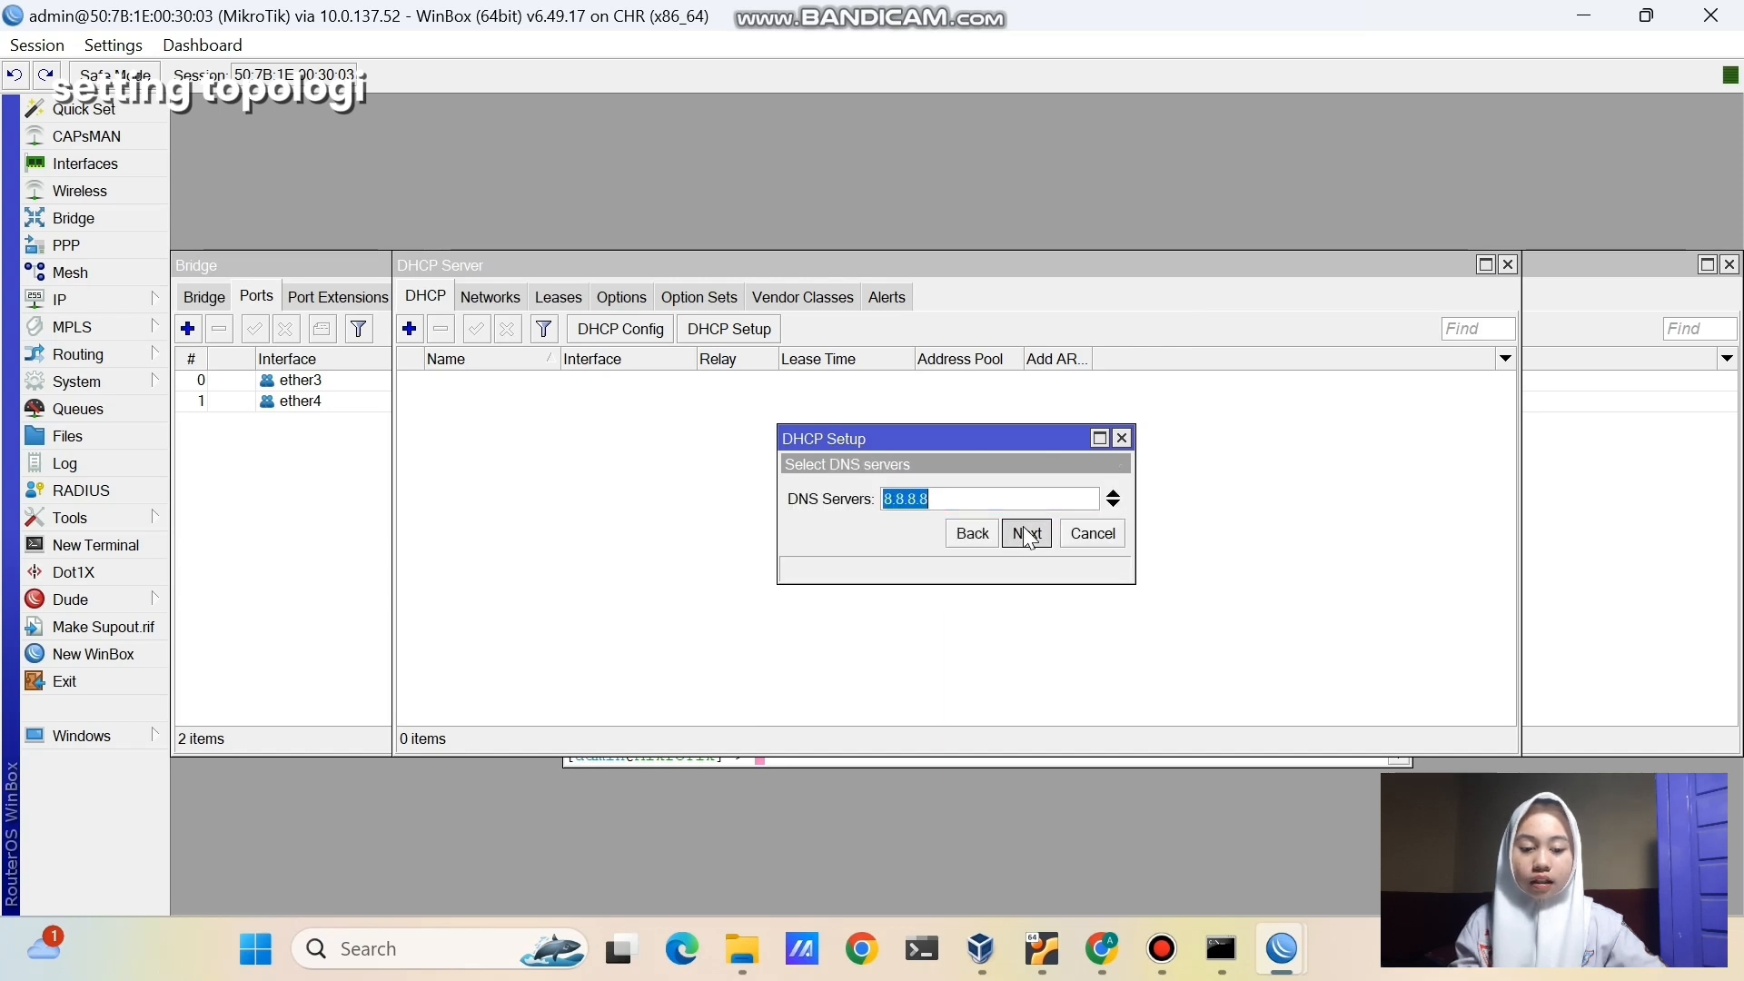
pyautogui.click(1028, 534)
pyautogui.click(1028, 534)
pyautogui.click(966, 492)
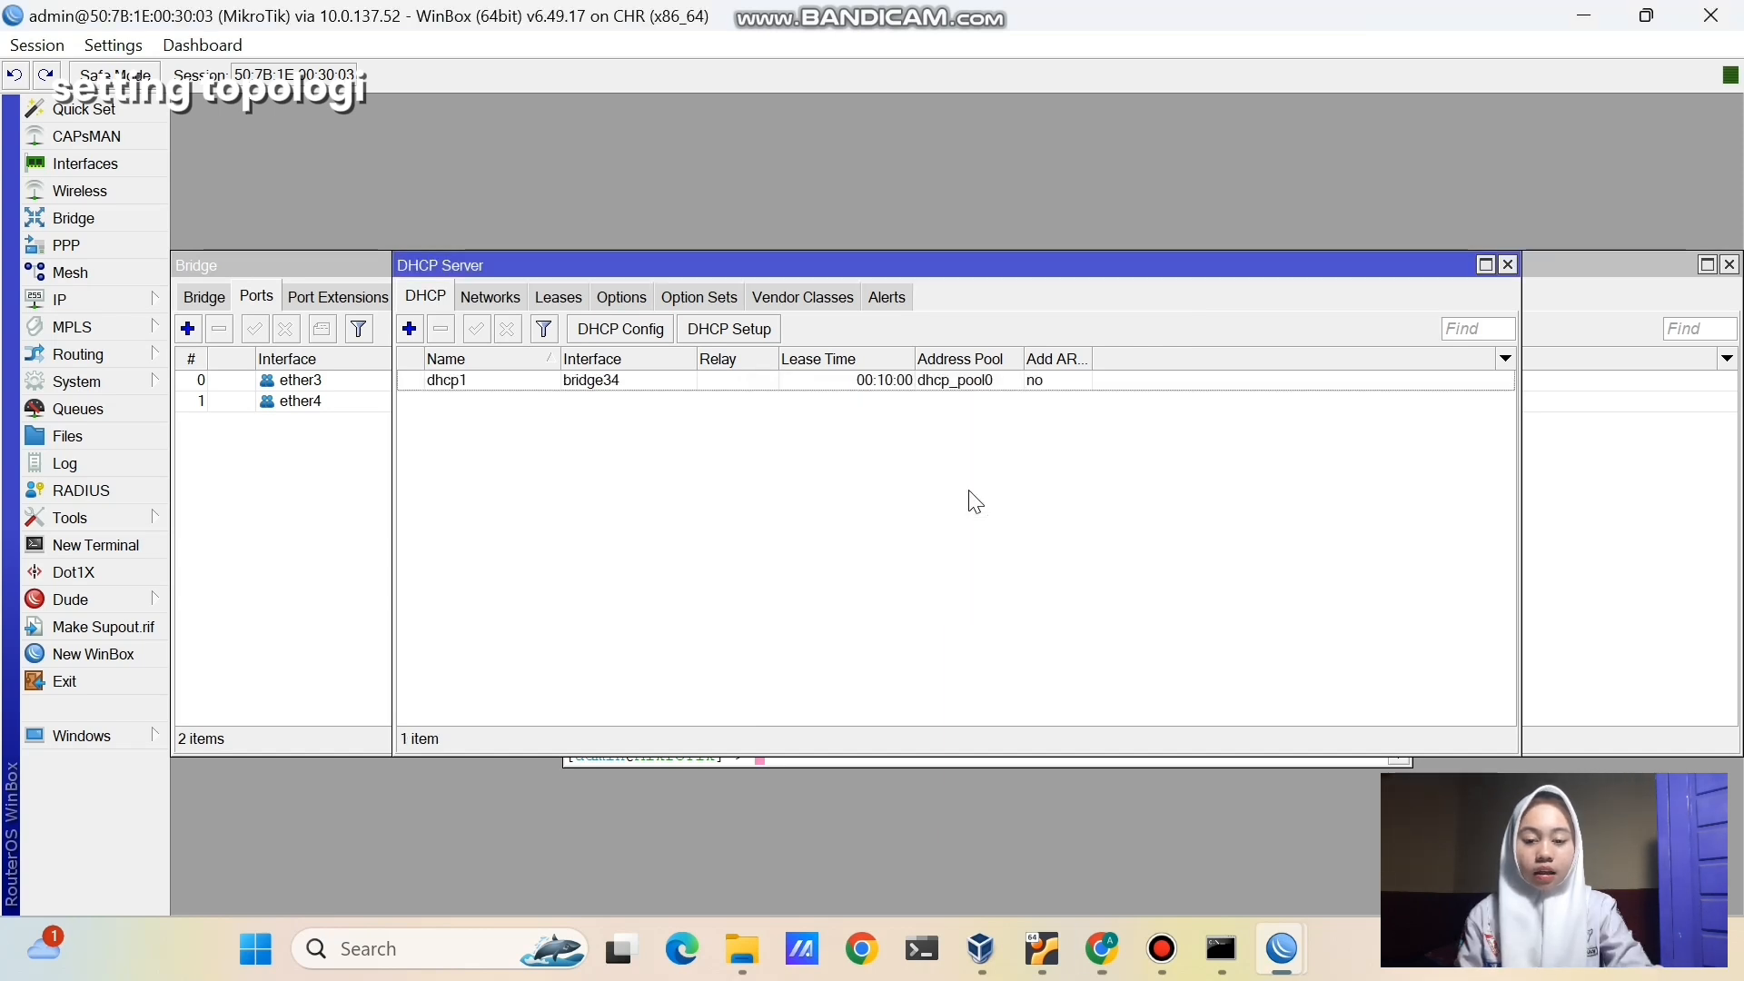
pyautogui.click(1103, 949)
# - Start VPC1 and VPC2 and open a console to each
pyautogui.click(608, 645)
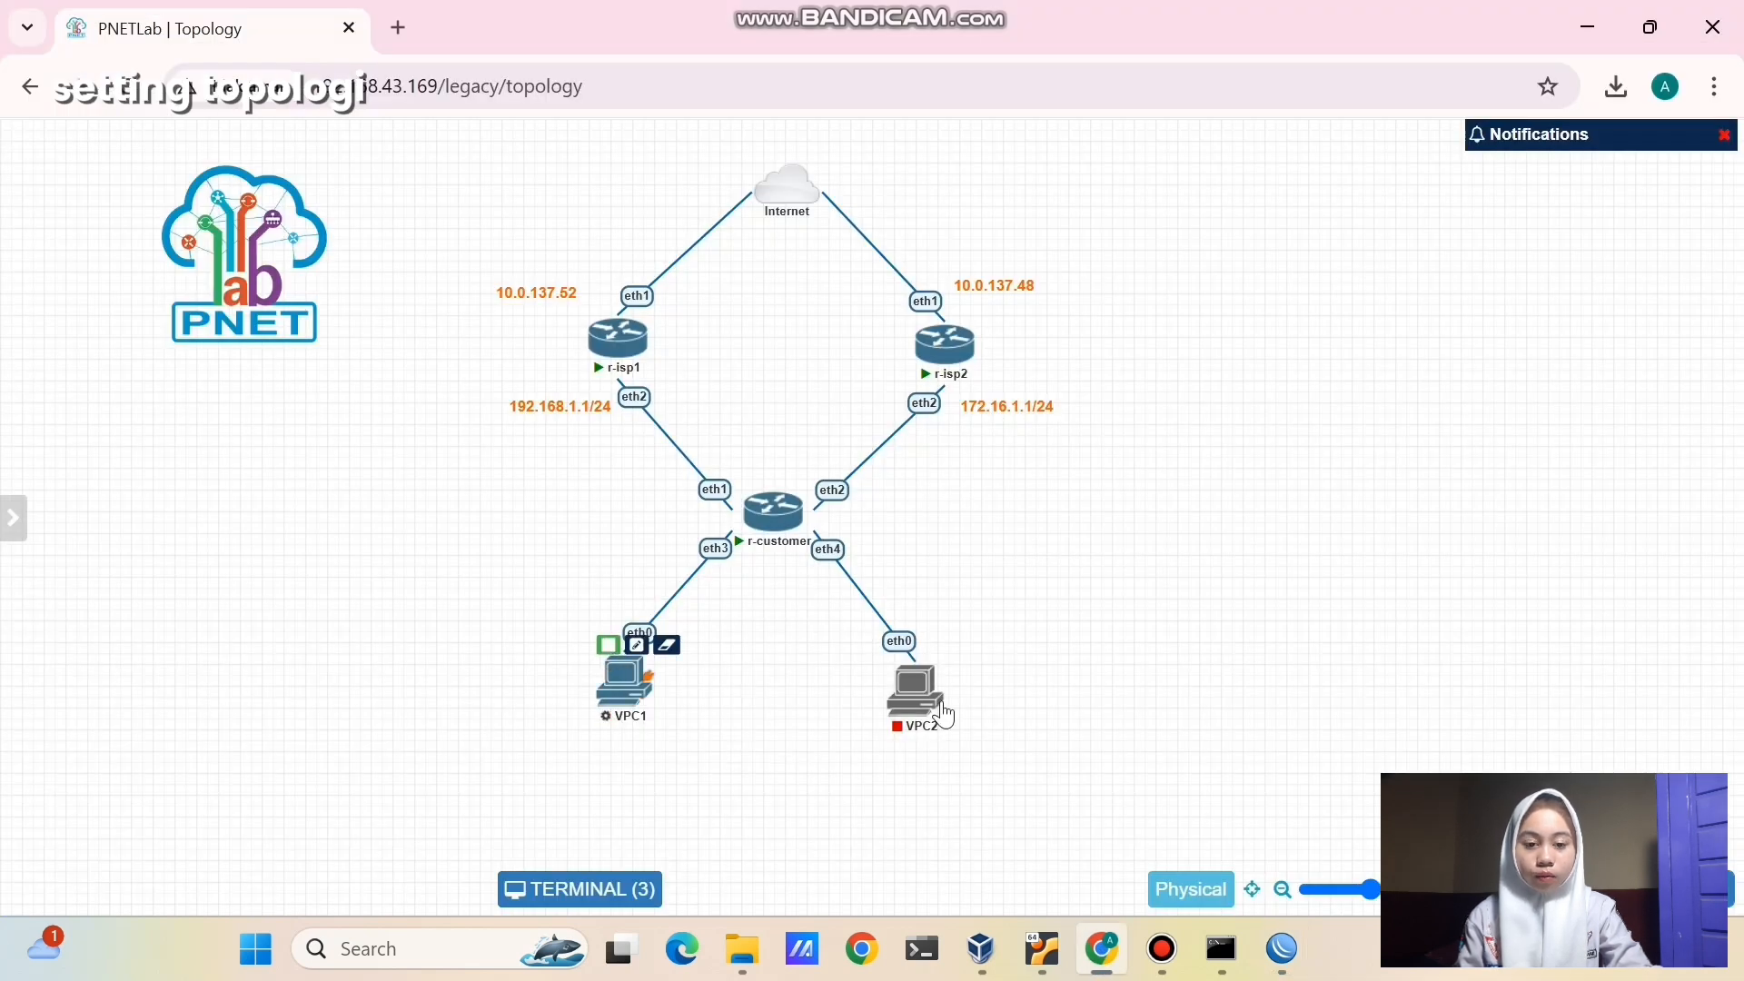
pyautogui.click(898, 657)
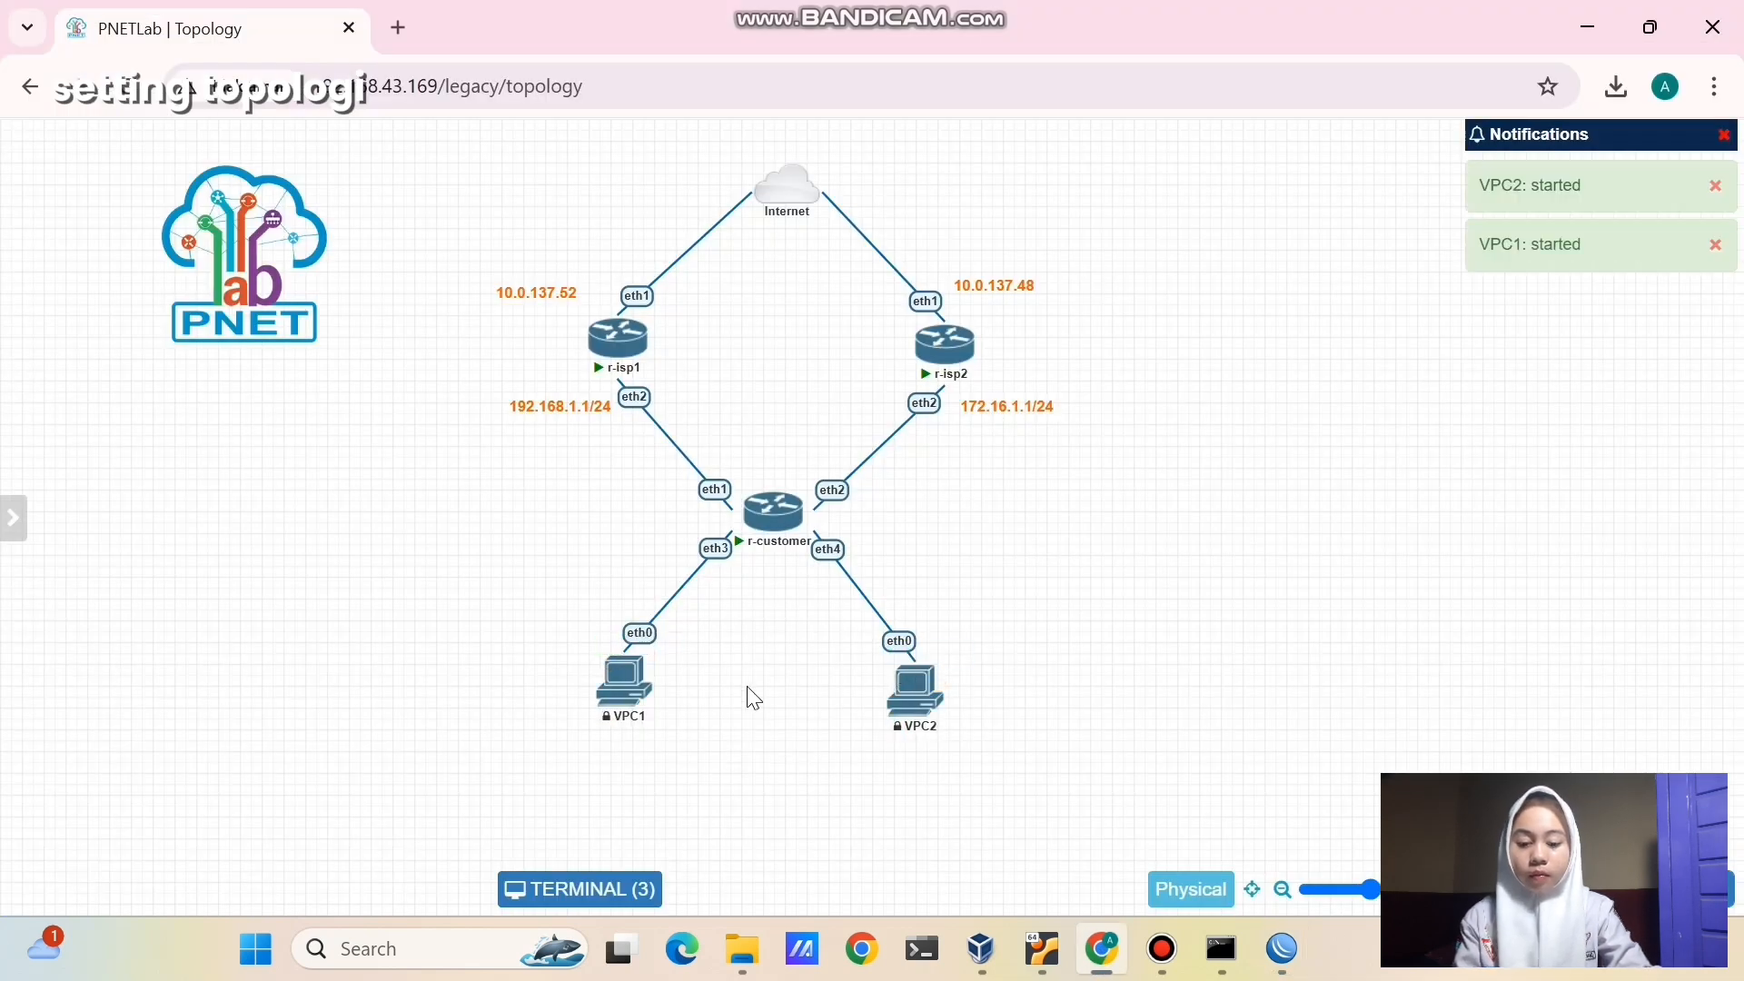
pyautogui.click(636, 692)
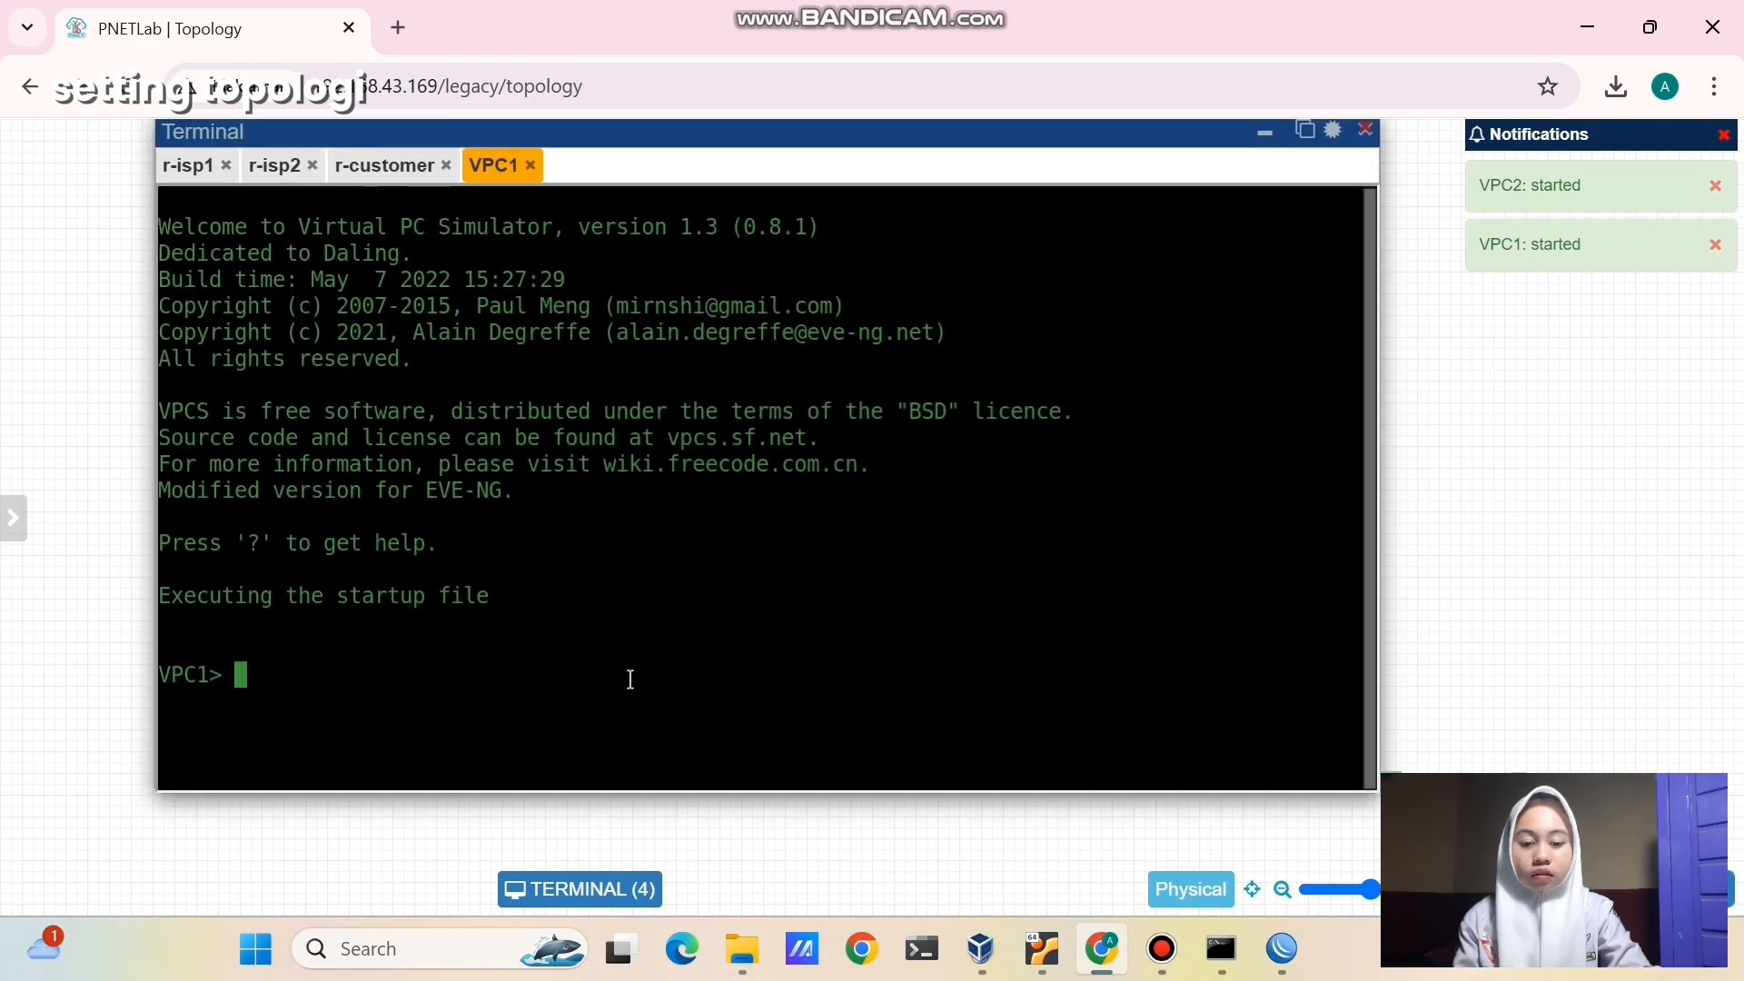
pyautogui.click(1264, 134)
pyautogui.click(914, 678)
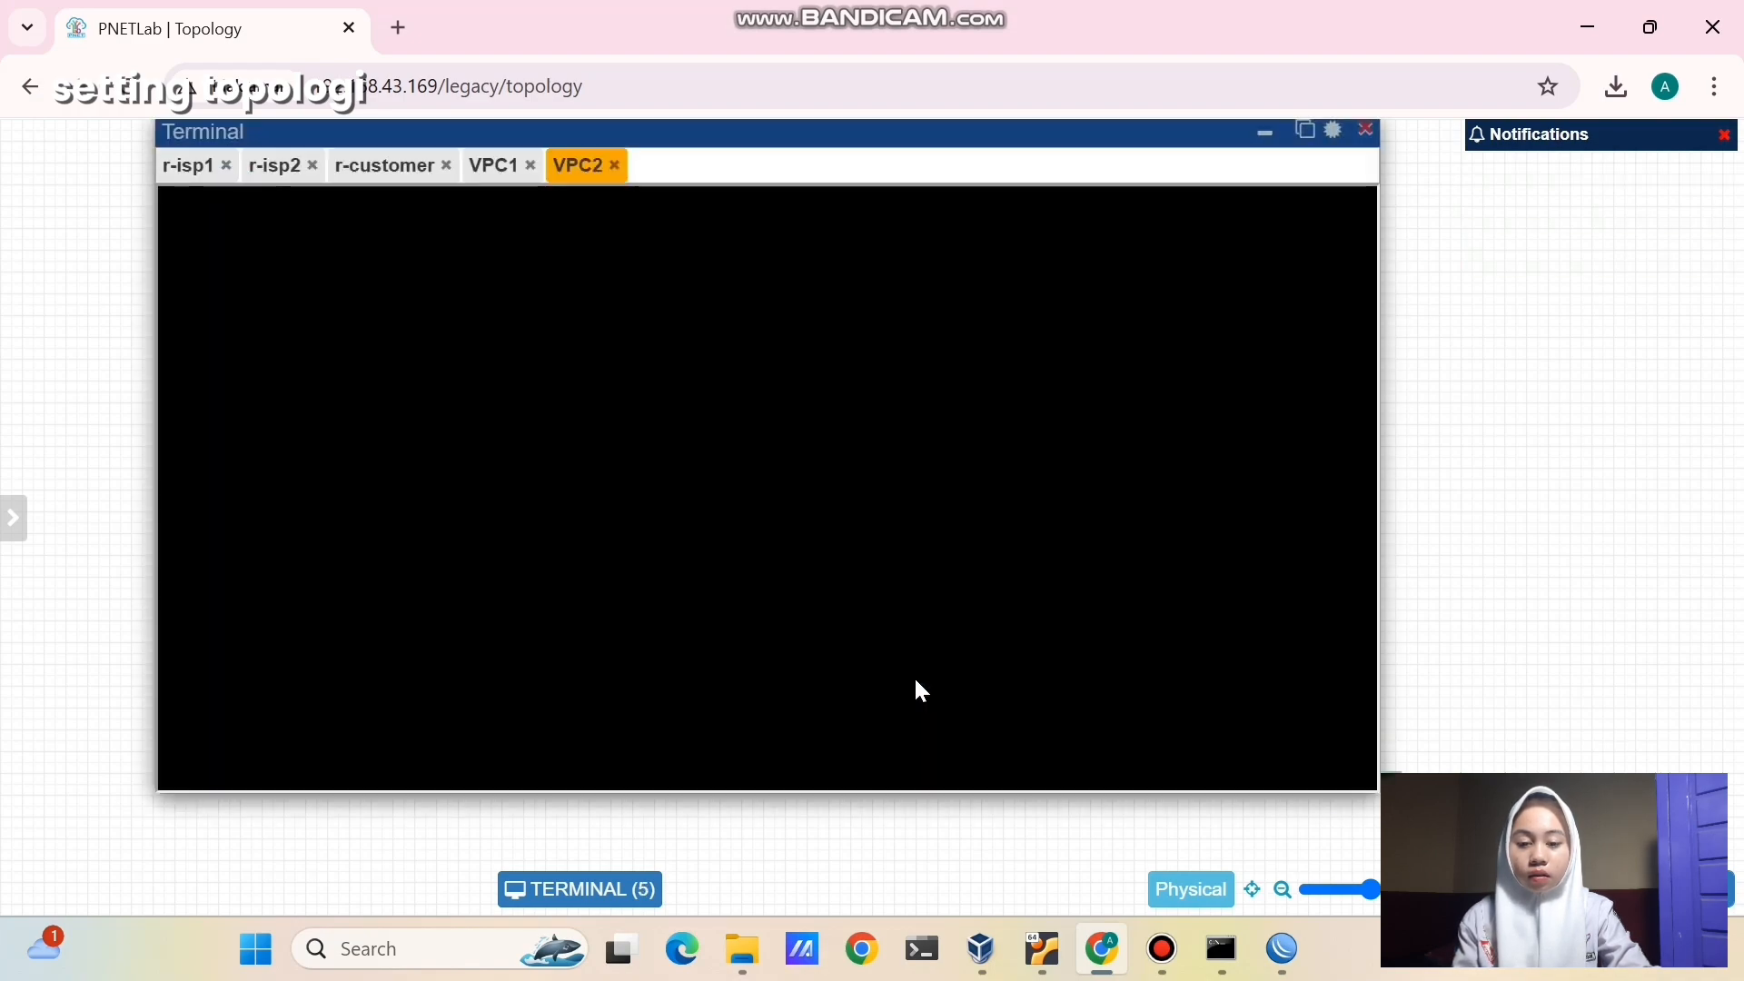
# - Run 'ip dhcp' on VPC1 and VPC2, obtaining 10.10.10.254 and 10.10.10.253 with gateway 10.10.10.1
pyautogui.click(486, 187)
pyautogui.write('ip dhcp')
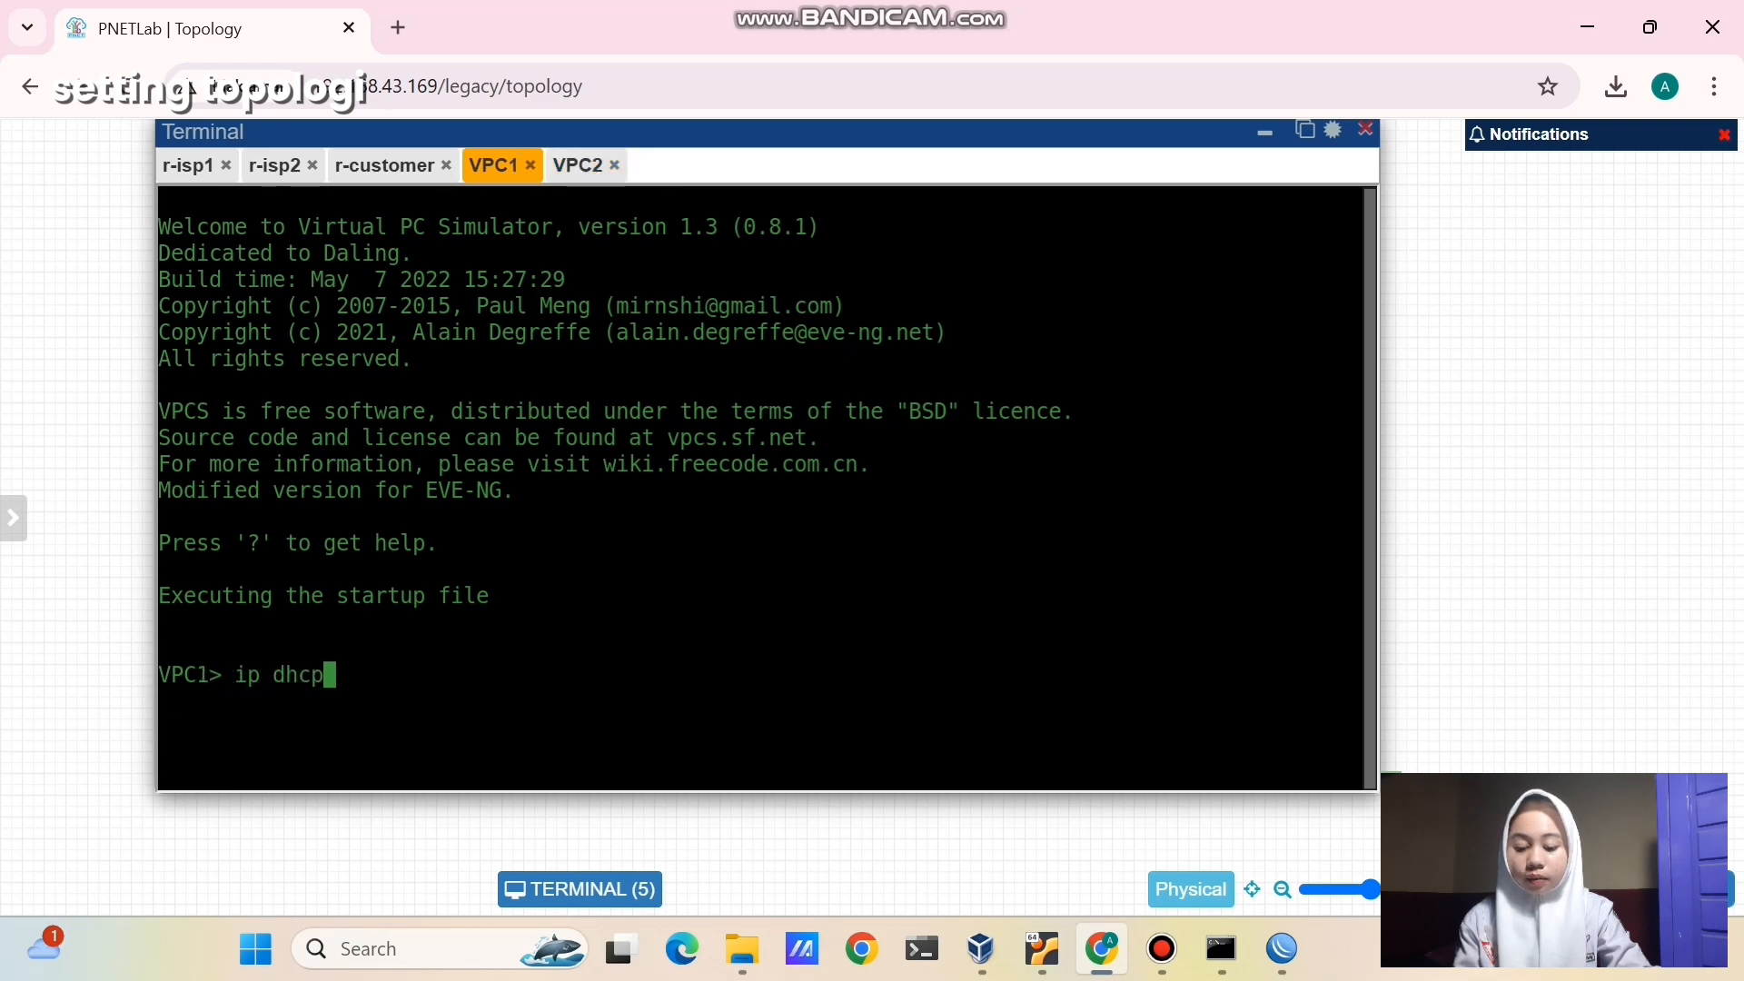
pyautogui.press('Return')
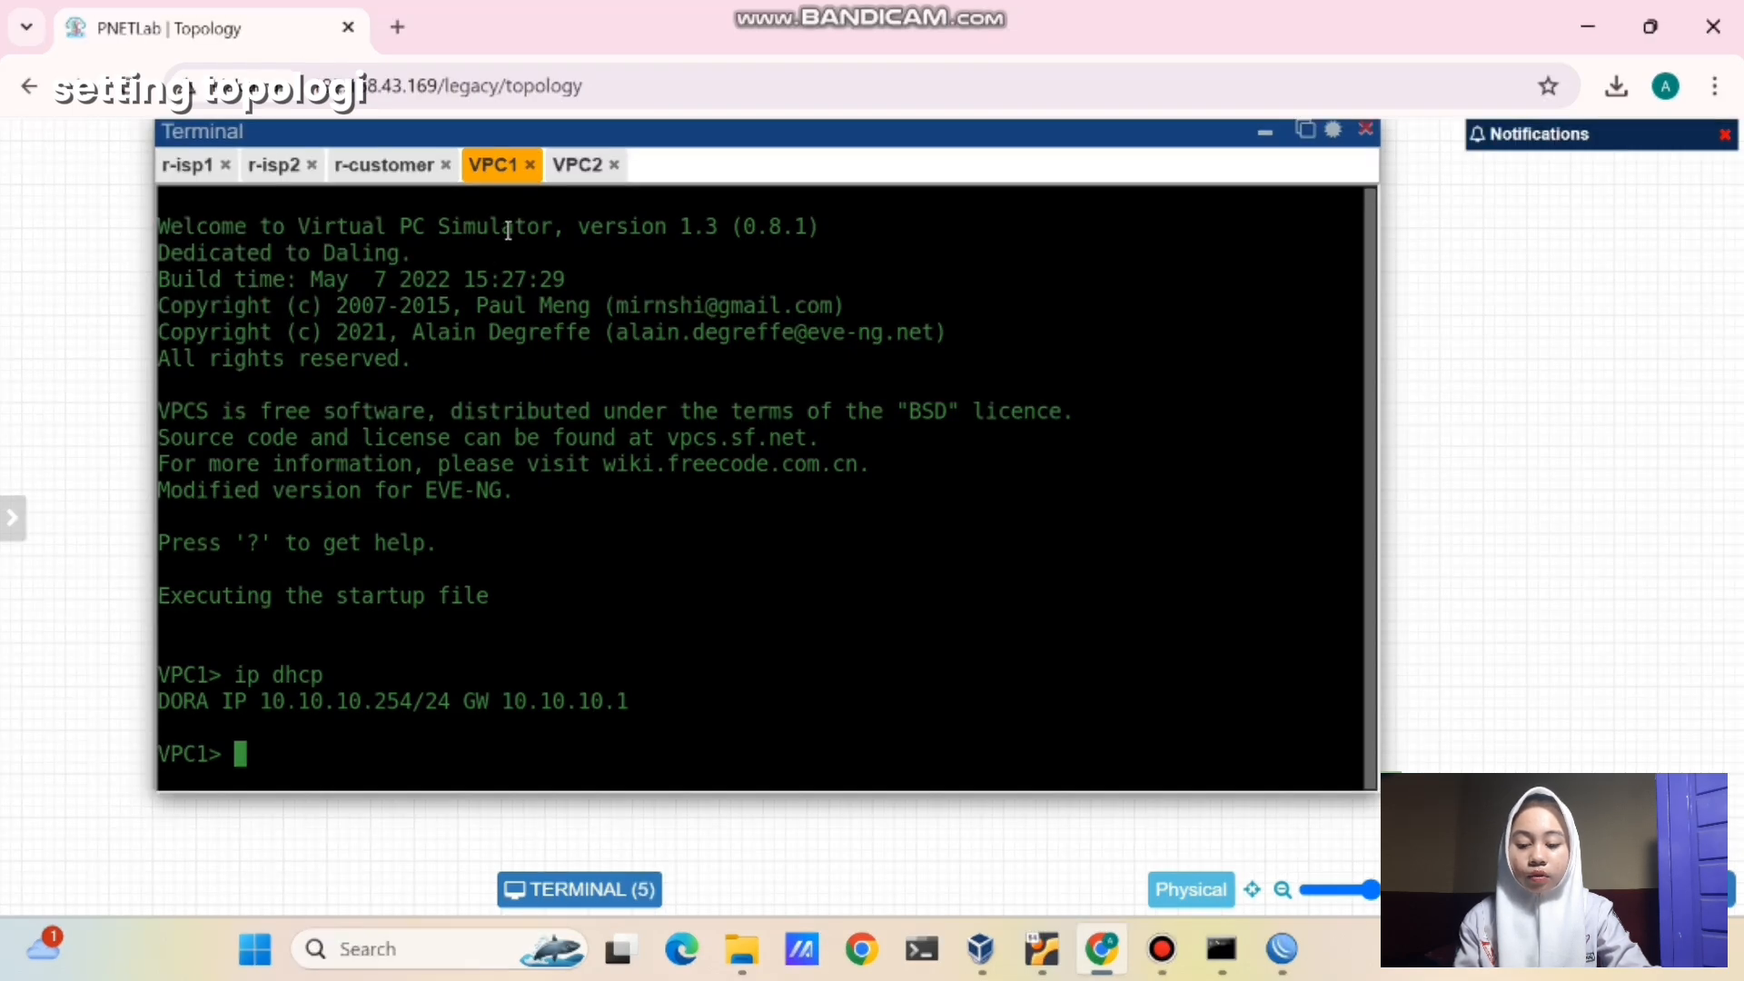
pyautogui.click(576, 177)
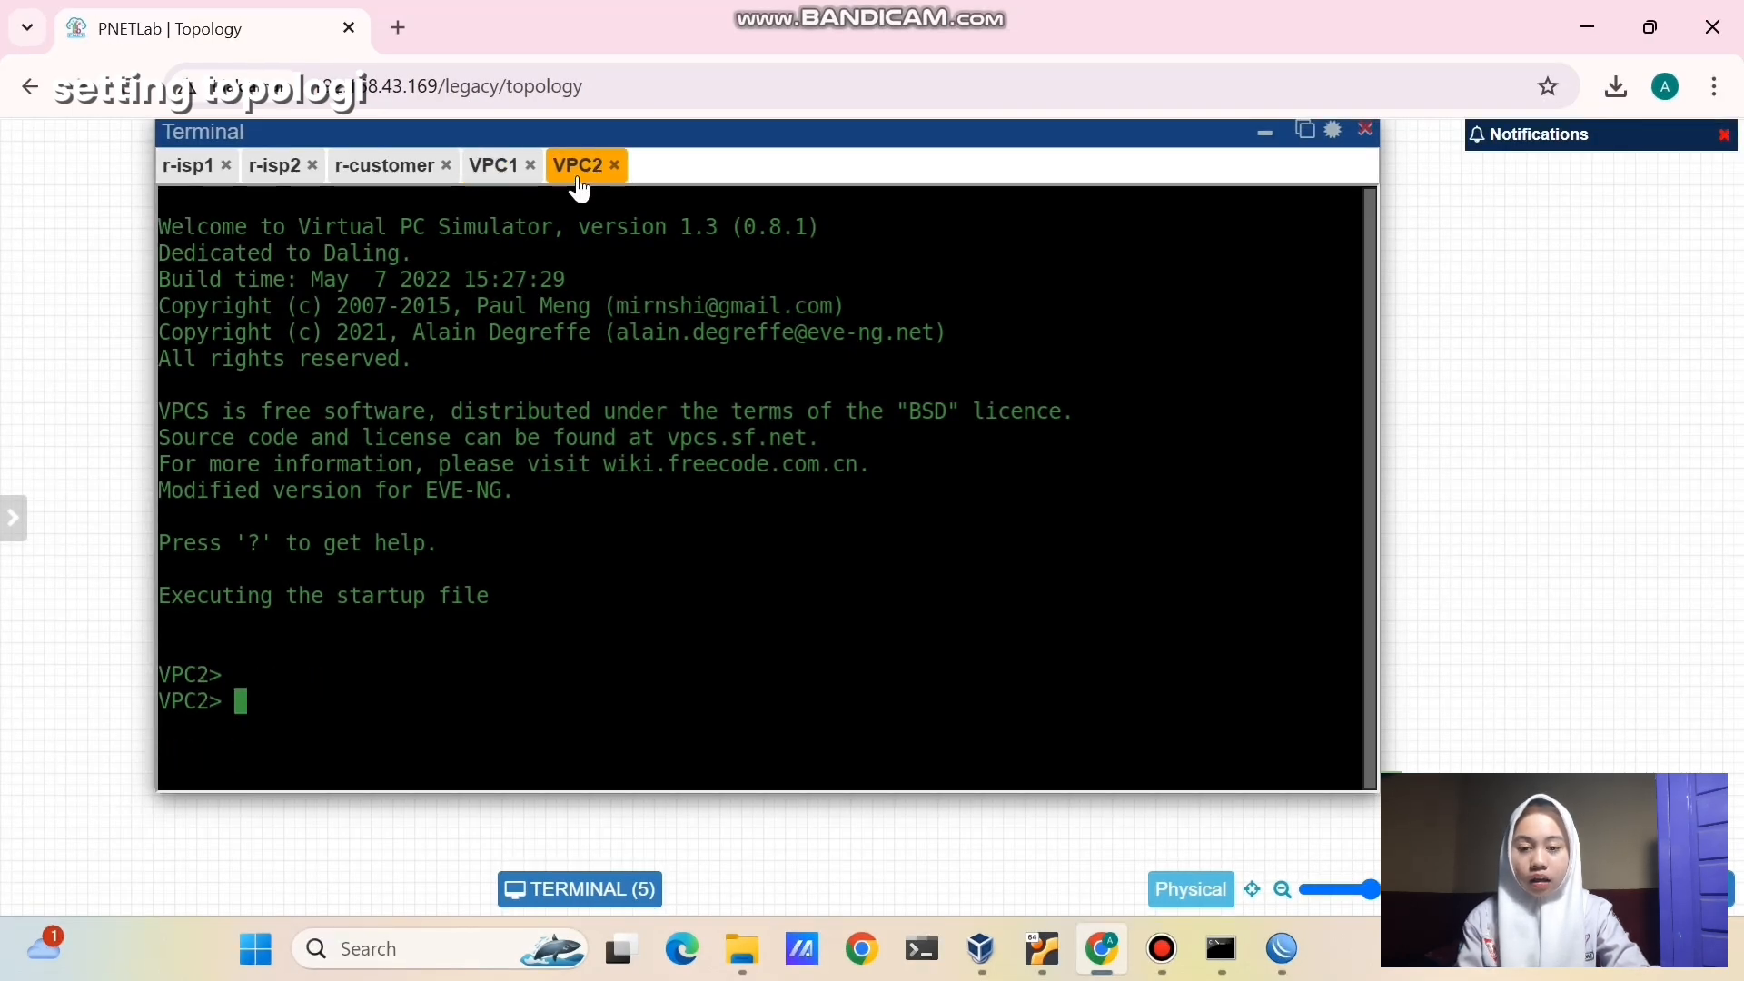
pyautogui.write('ip dhcp')
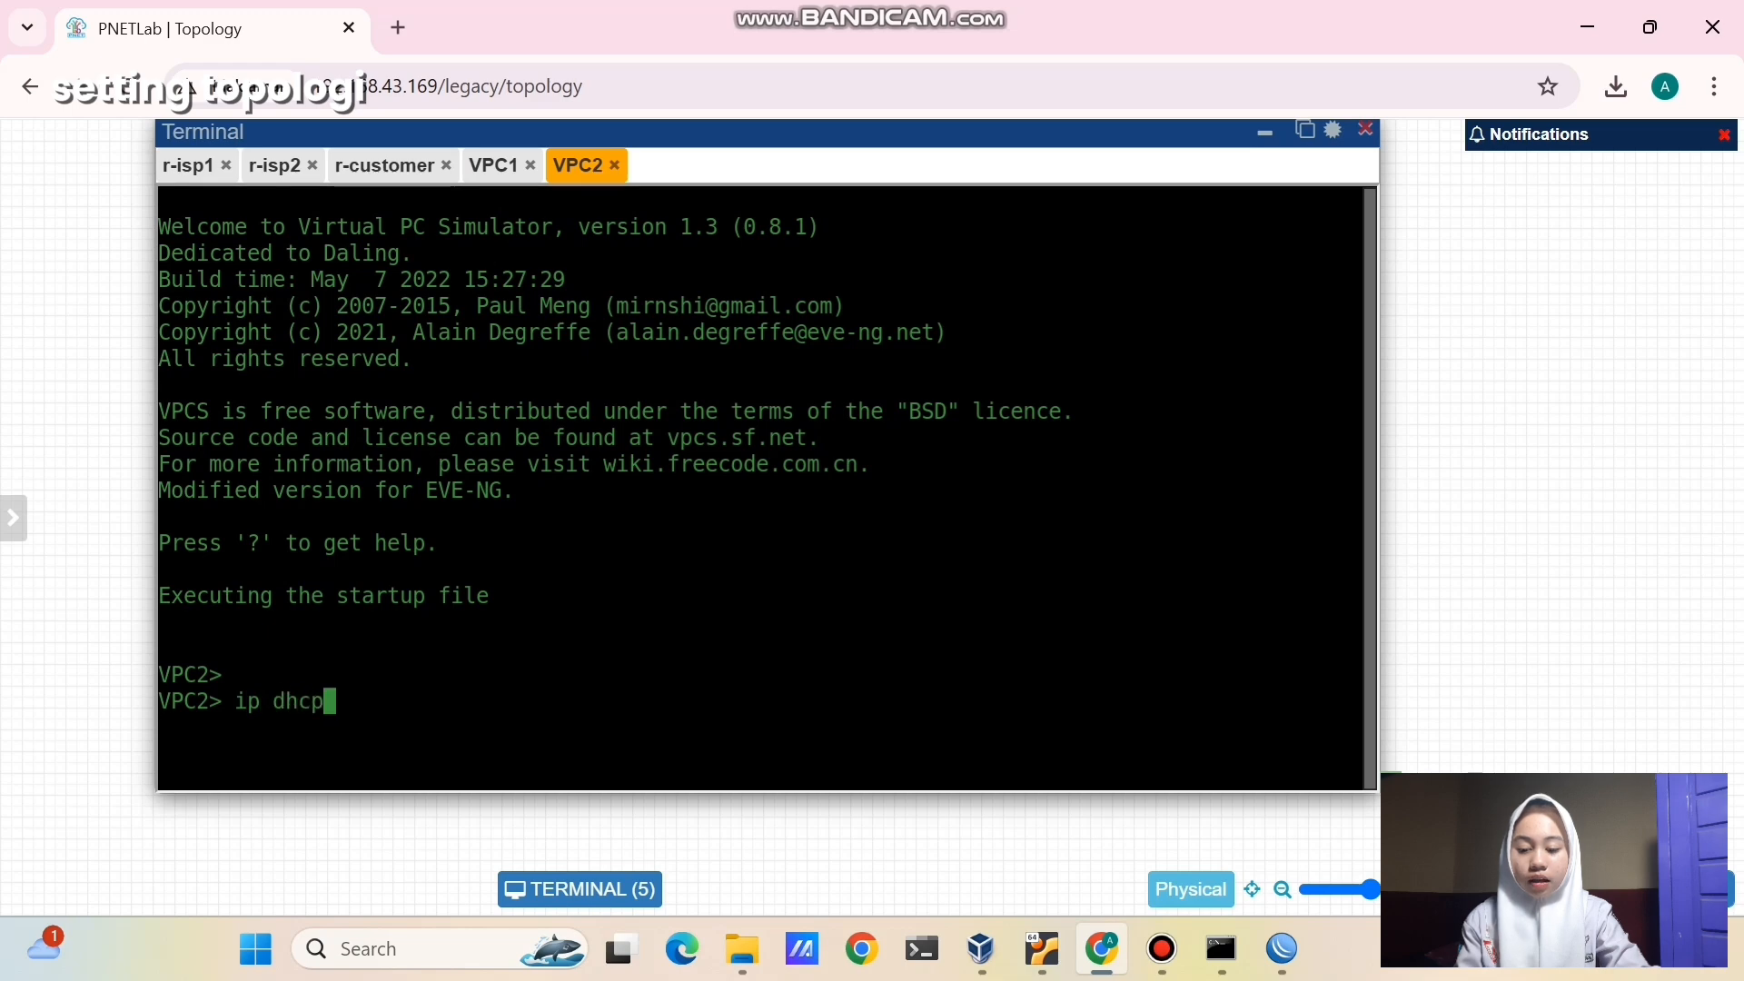
pyautogui.press('Return')
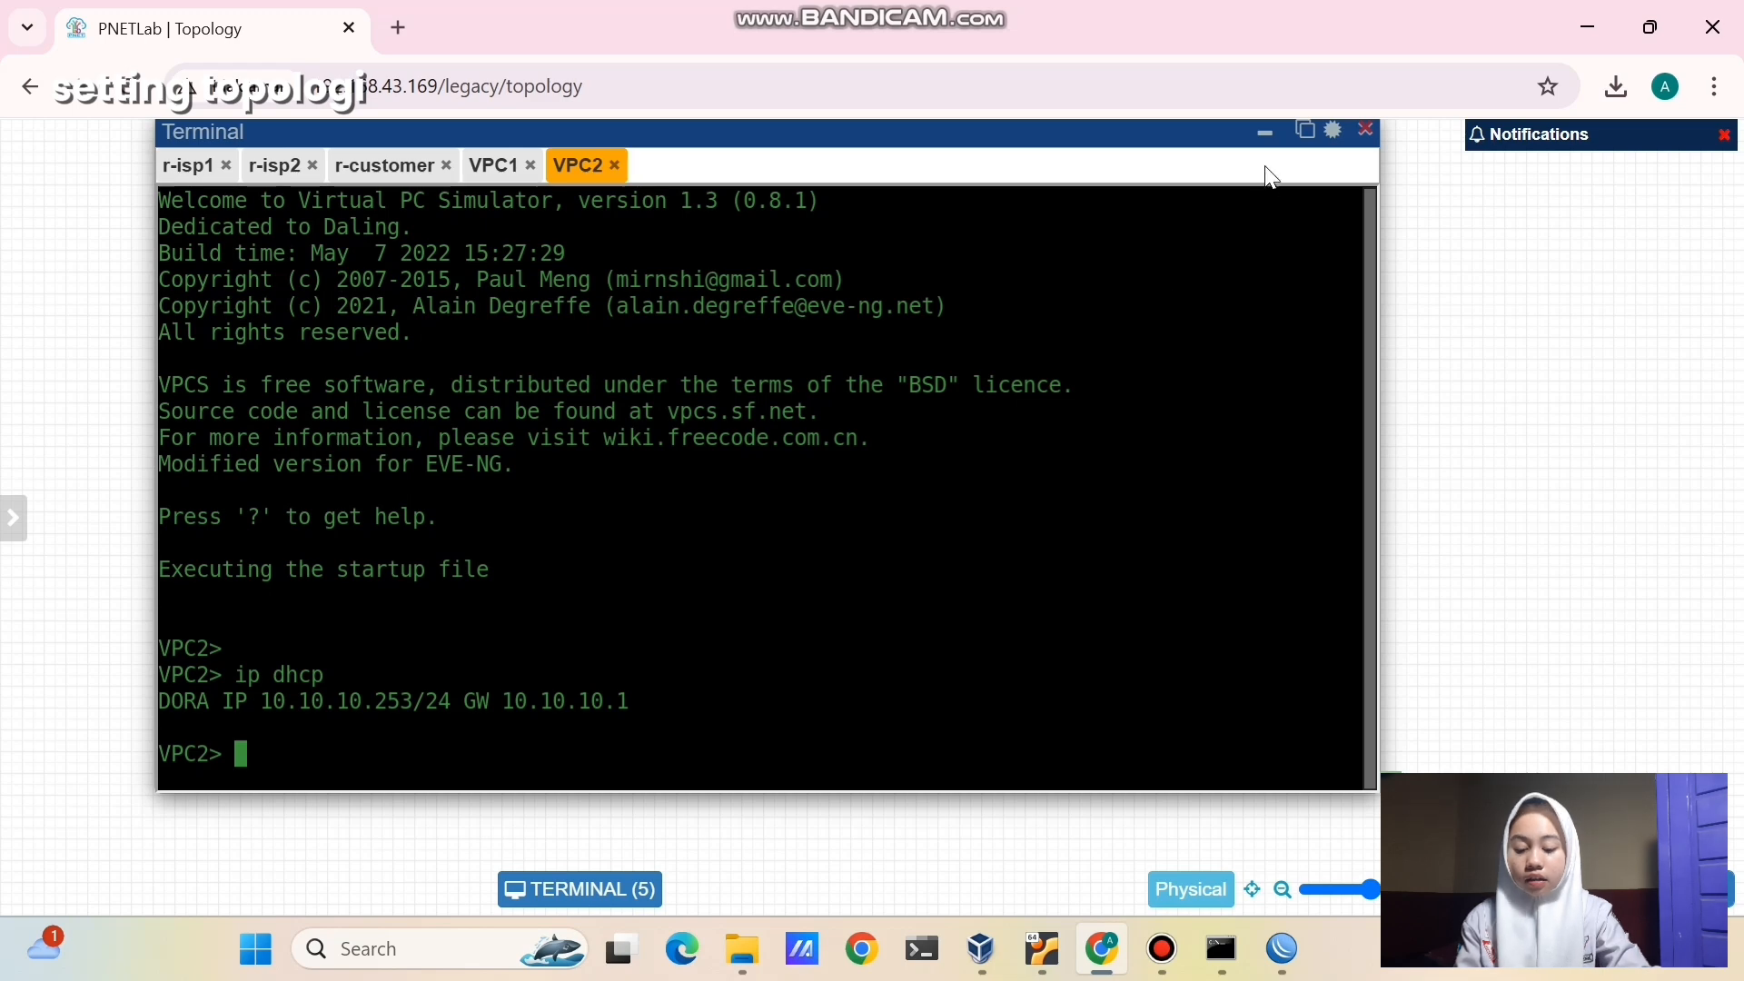
pyautogui.click(1264, 133)
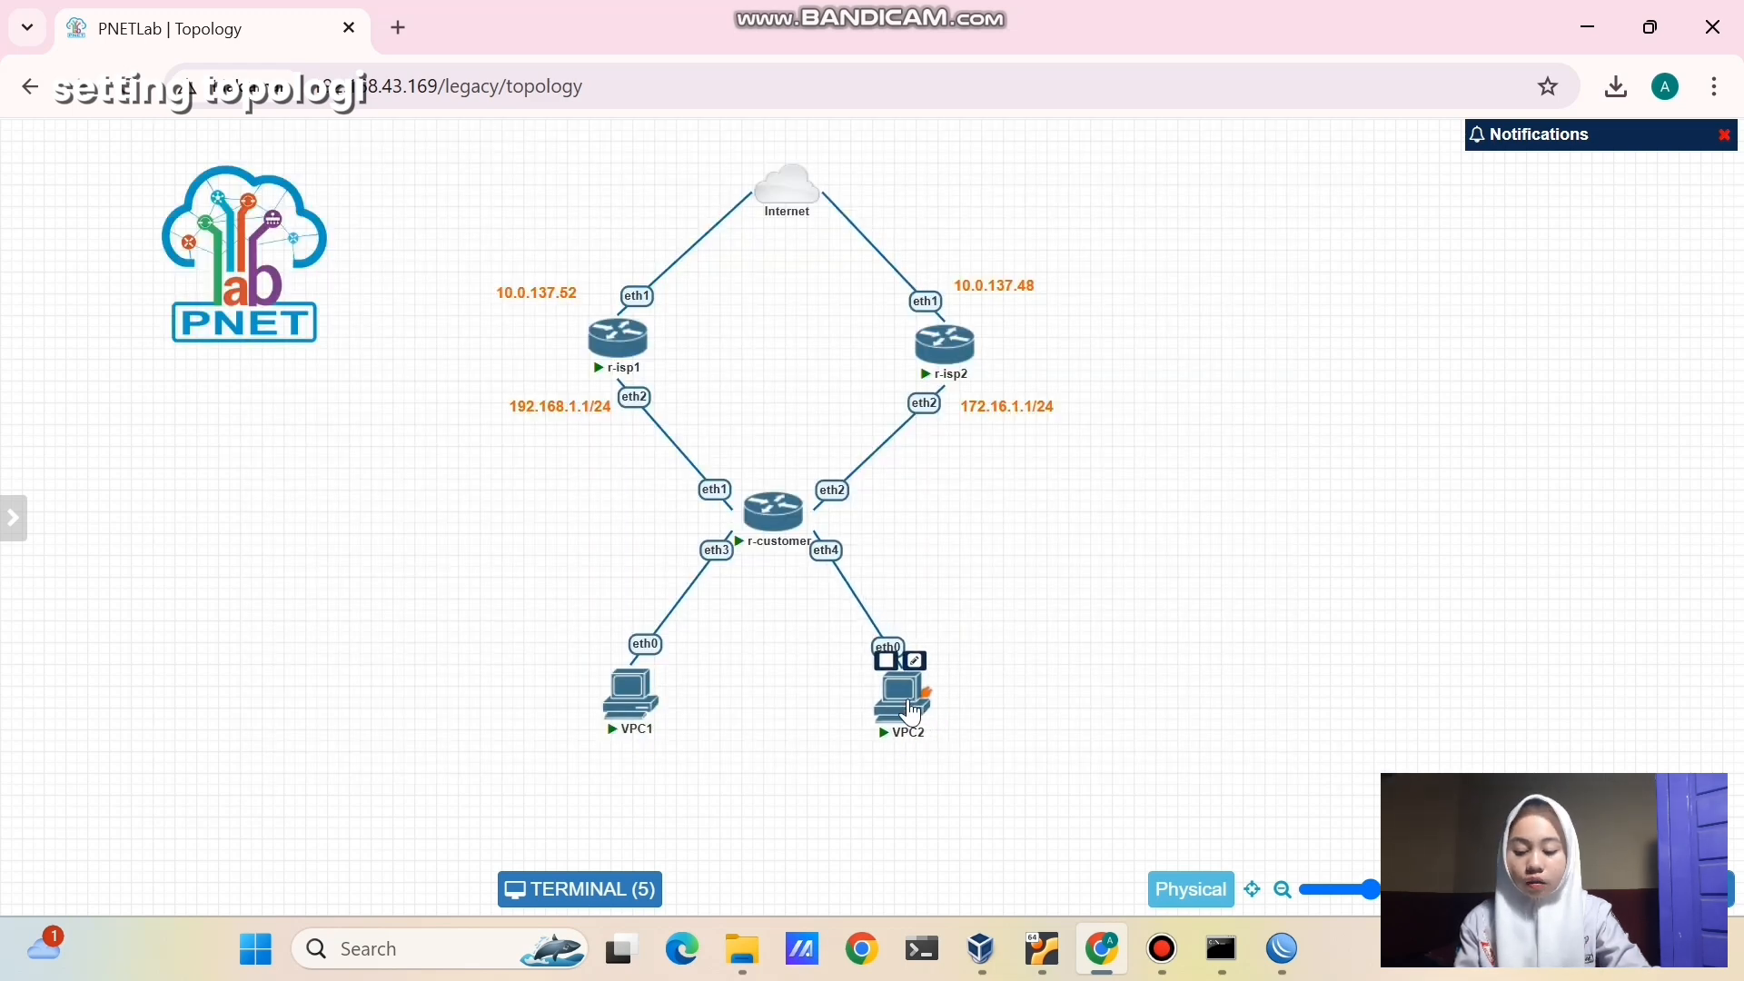
# - Duplicate the 192.168.1.1/24 label under r-customer and change it to 10.10.10.1/24
pyautogui.rightClick(573, 408)
pyautogui.click(627, 463)
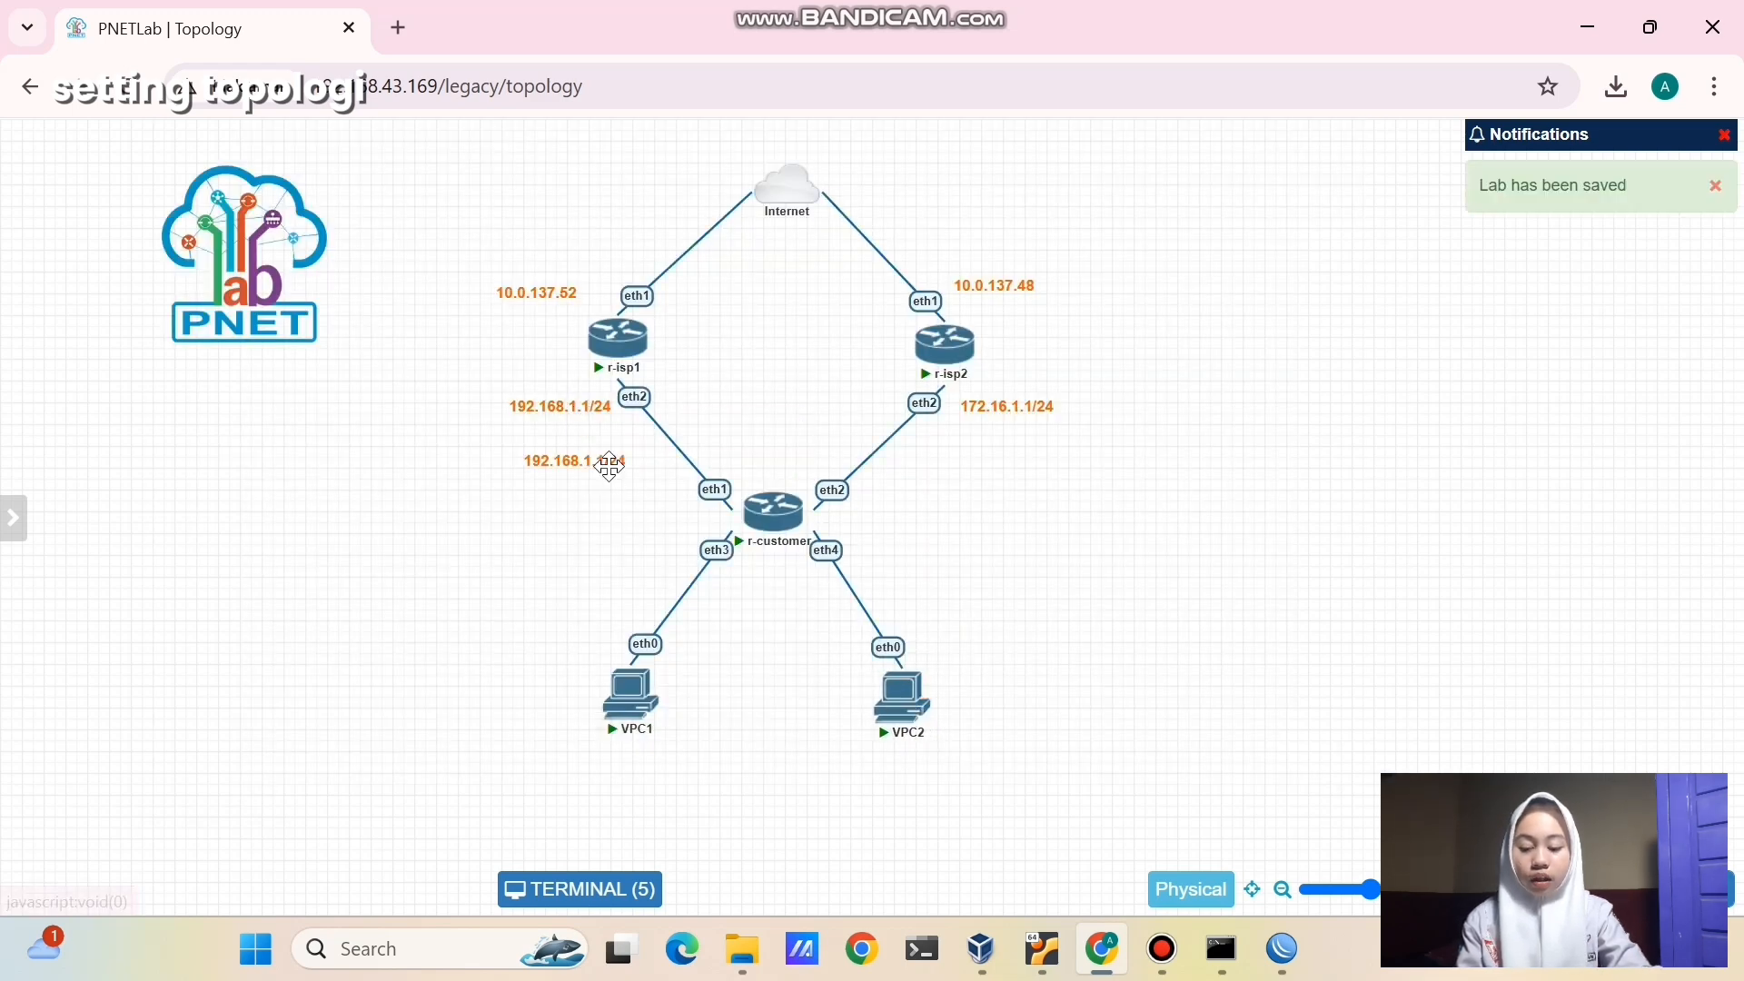
pyautogui.moveTo(766, 598); pyautogui.dragTo(802, 585)
pyautogui.doubleClick(804, 585)
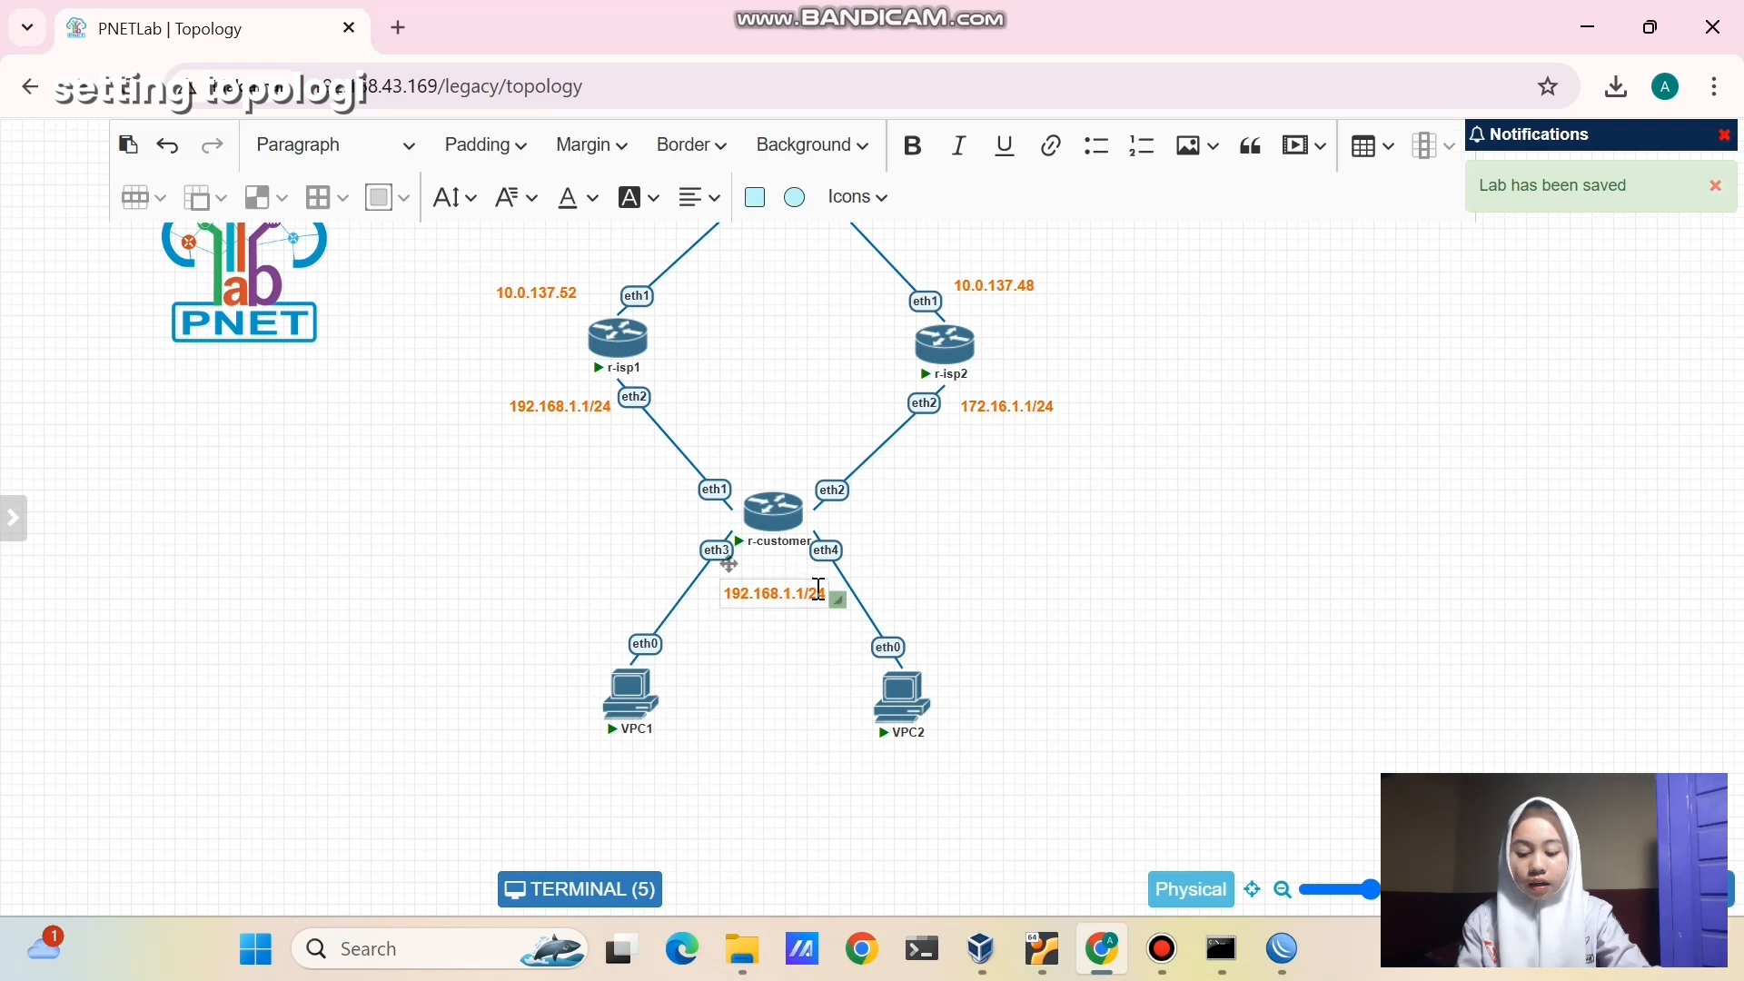
pyautogui.click(807, 595)
pyautogui.press('BackSpace')
pyautogui.press('BackSpace')
pyautogui.press('BackSpace')
pyautogui.press('BackSpace')
pyautogui.press('BackSpace')
pyautogui.press('BackSpace')
pyautogui.press('BackSpace')
pyautogui.press('BackSpace')
pyautogui.press('BackSpace')
pyautogui.press('BackSpace')
pyautogui.press('BackSpace')
pyautogui.write('10.10.10.1')
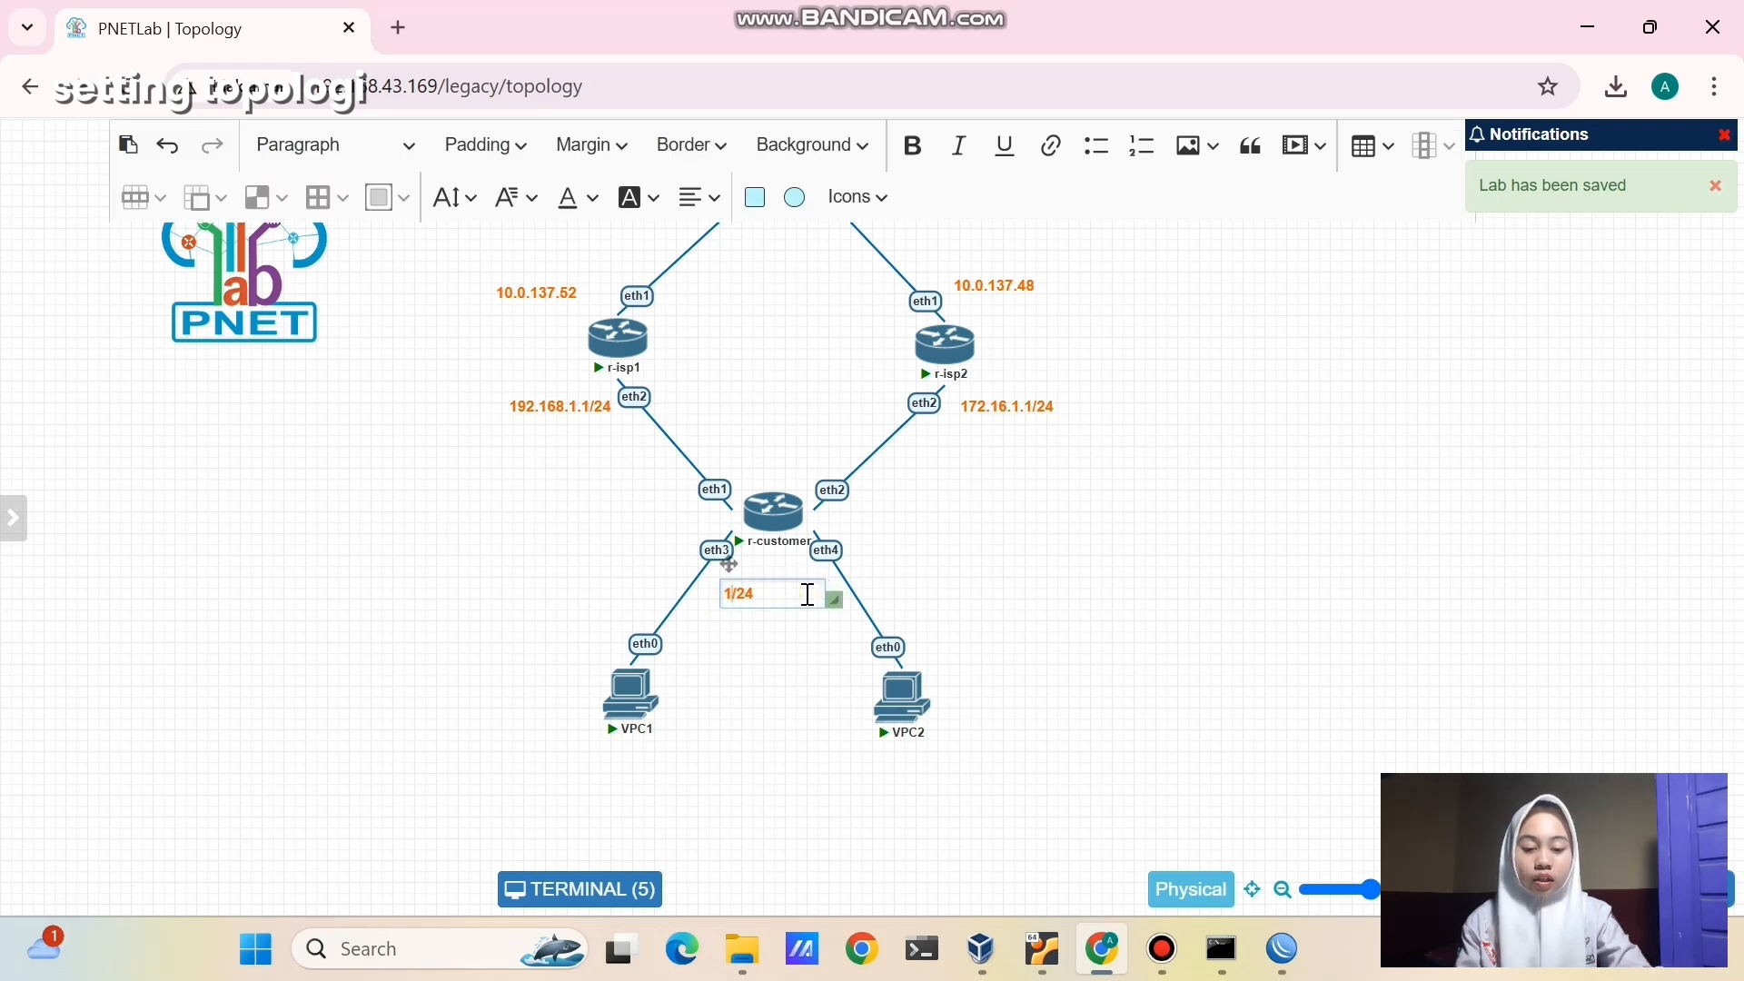
pyautogui.click(825, 679)
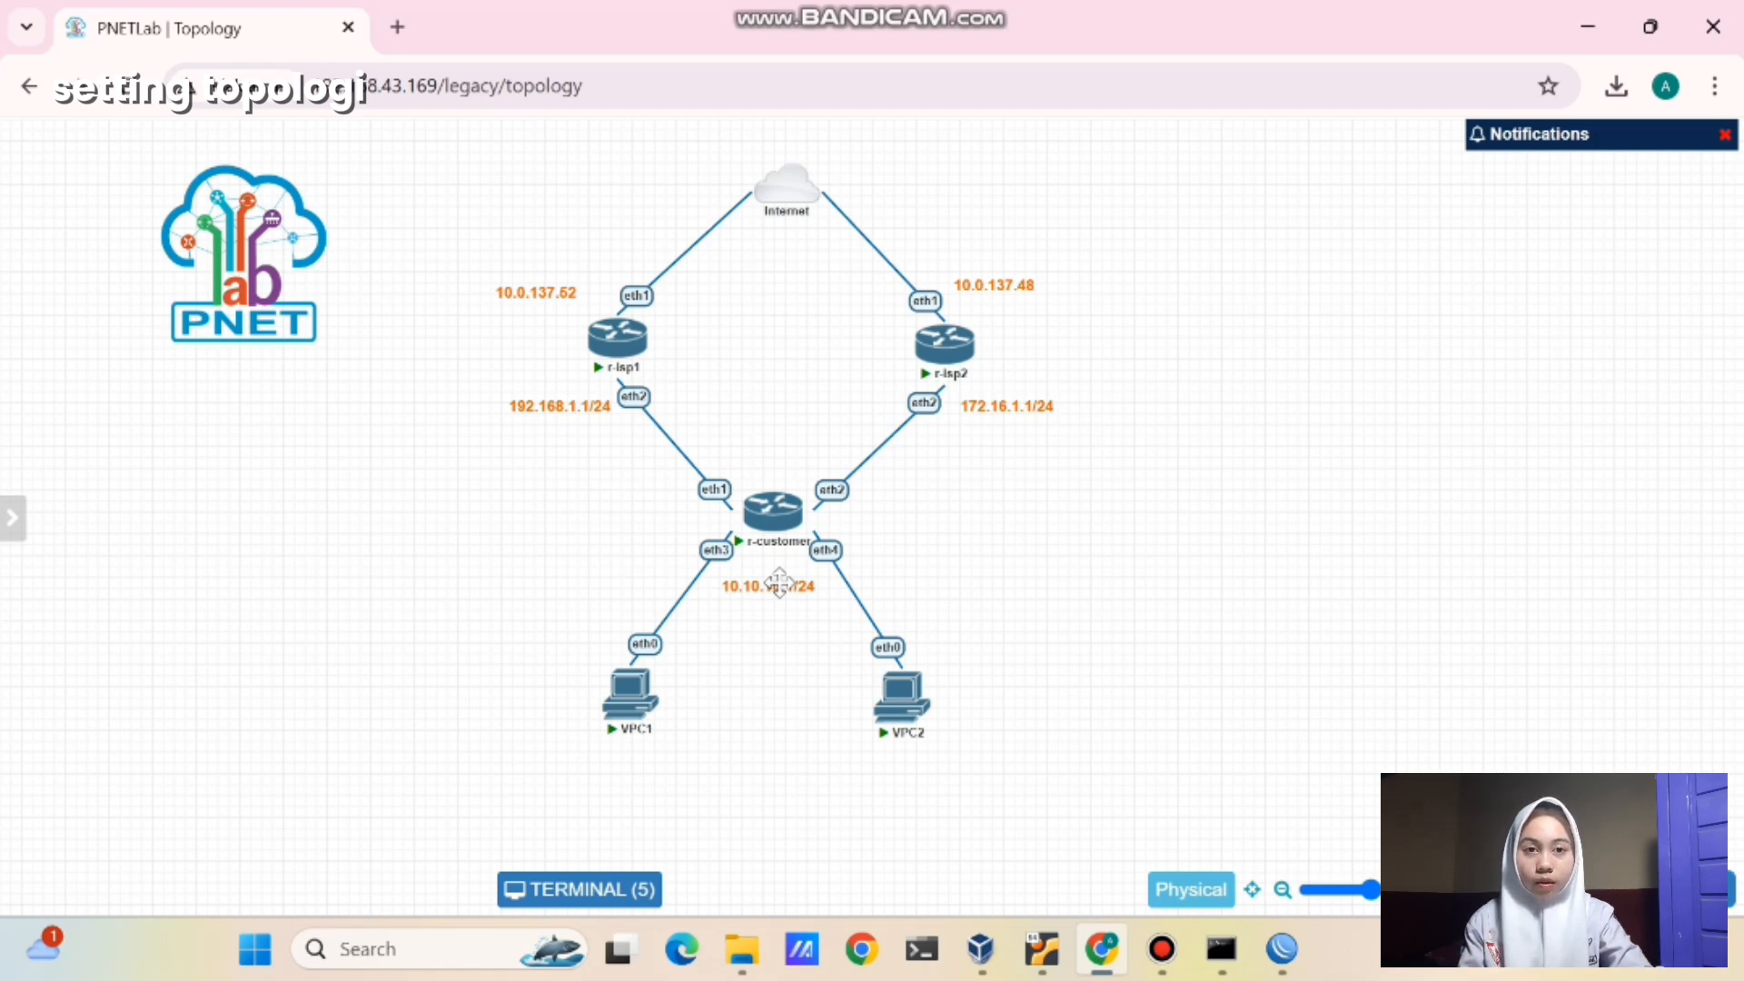
# - Duplicate that label below VPC1 and change it to VPC1's address 10.10.10.254
pyautogui.rightClick(780, 581)
pyautogui.click(822, 640)
pyautogui.moveTo(787, 636); pyautogui.dragTo(639, 768)
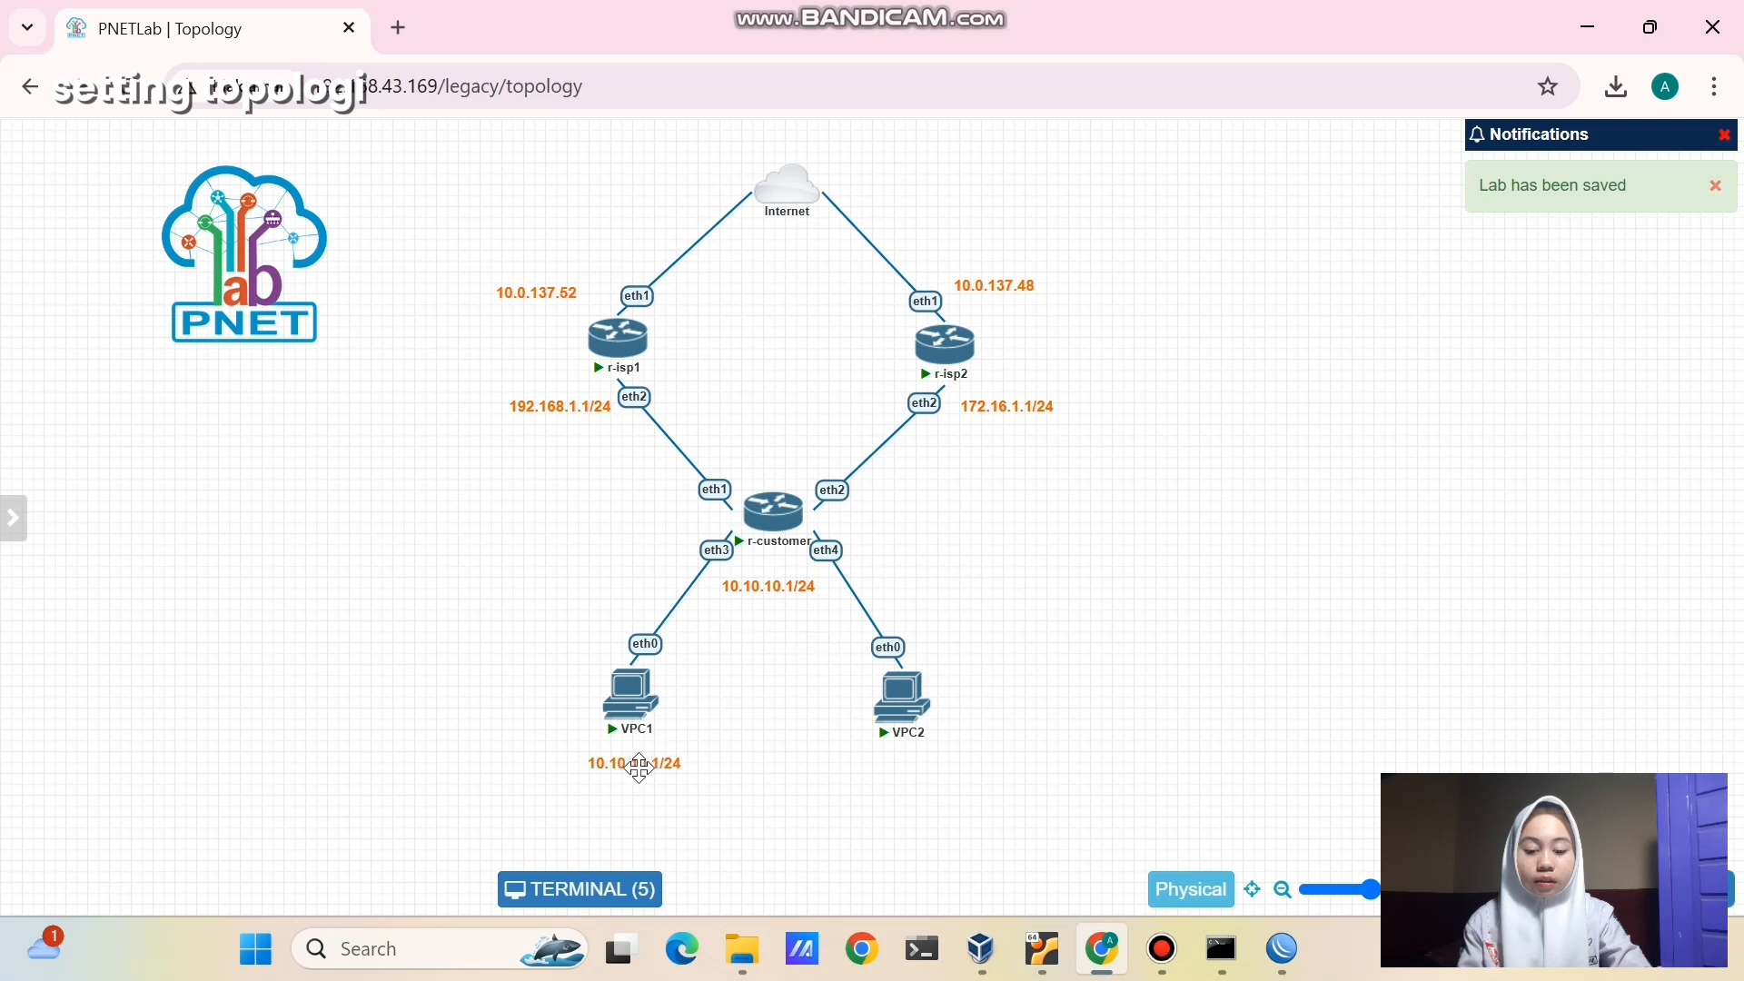
pyautogui.doubleClick(639, 768)
pyautogui.click(680, 769)
pyautogui.press('BackSpace')
pyautogui.press('BackSpace')
pyautogui.press('BackSpace')
pyautogui.press('BackSpace')
pyautogui.press('BackSpace')
pyautogui.press('BackSpace')
pyautogui.press('BackSpace')
pyautogui.press('BackSpace')
pyautogui.press('BackSpace')
pyautogui.press('BackSpace')
pyautogui.press('BackSpace')
pyautogui.press('BackSpace')
pyautogui.press('BackSpace')
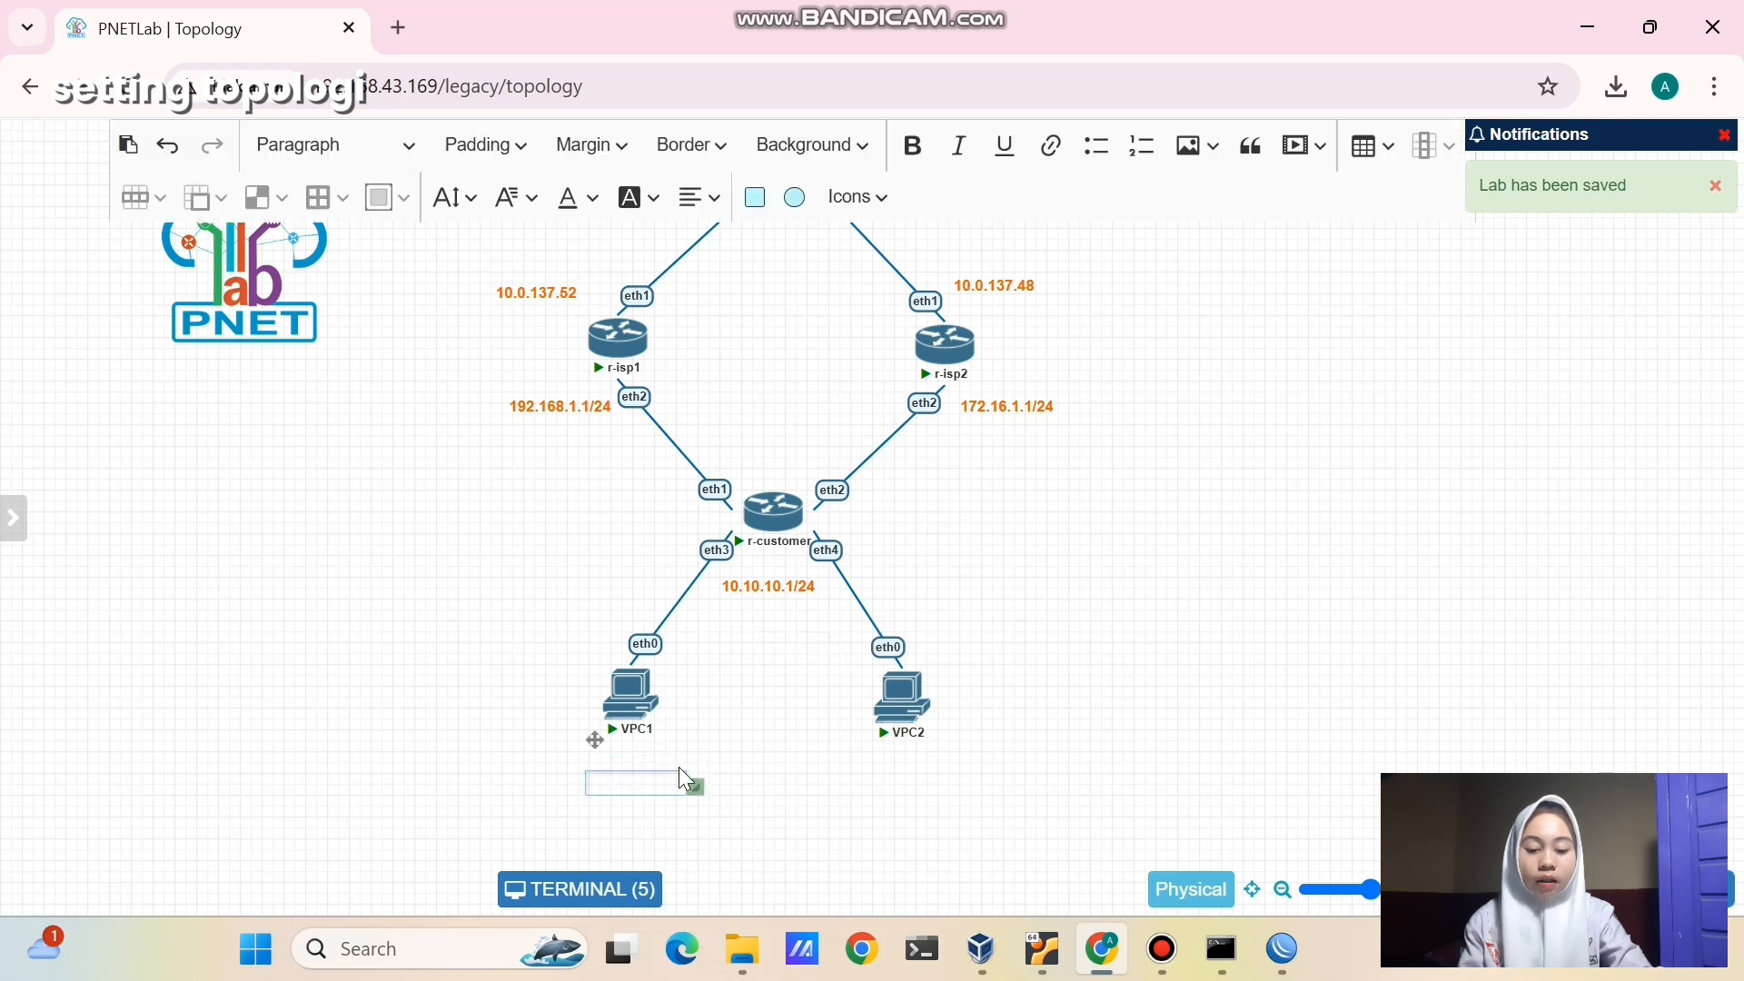
pyautogui.write('10.10.10.2')
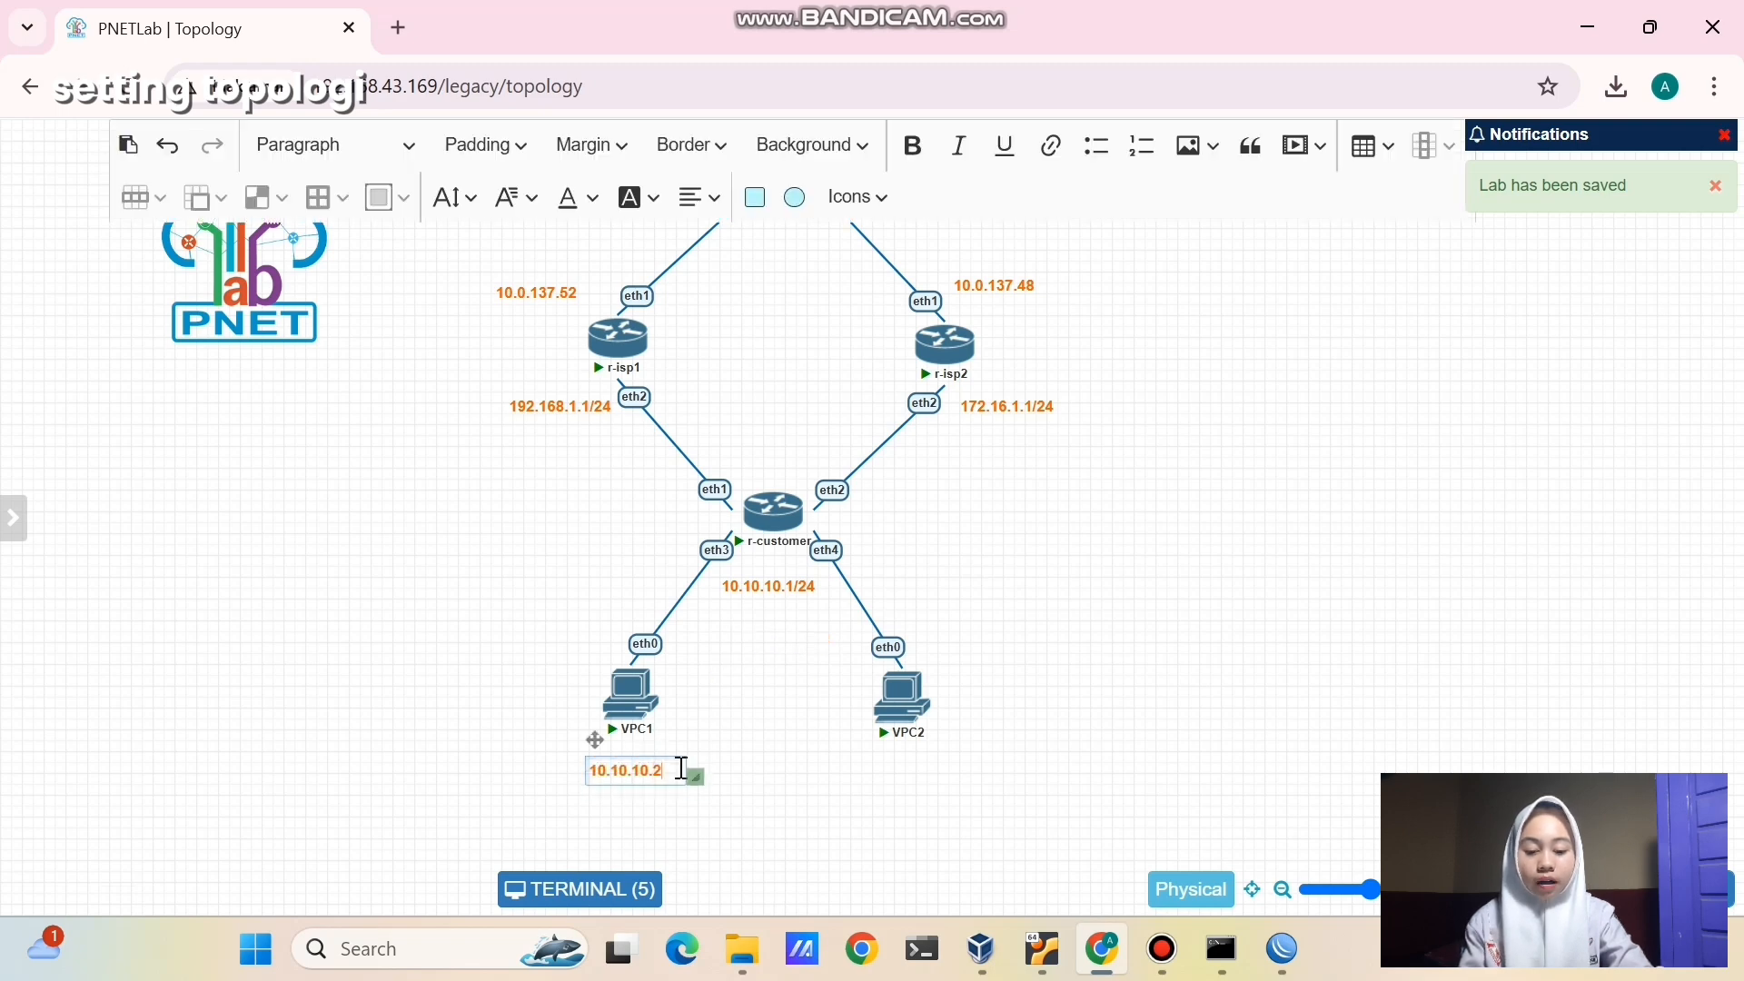
pyautogui.write('/24')
pyautogui.click(681, 828)
# - Duplicate the VPC1 label below VPC2 and change it to 10.10.10.253
pyautogui.rightClick(668, 776)
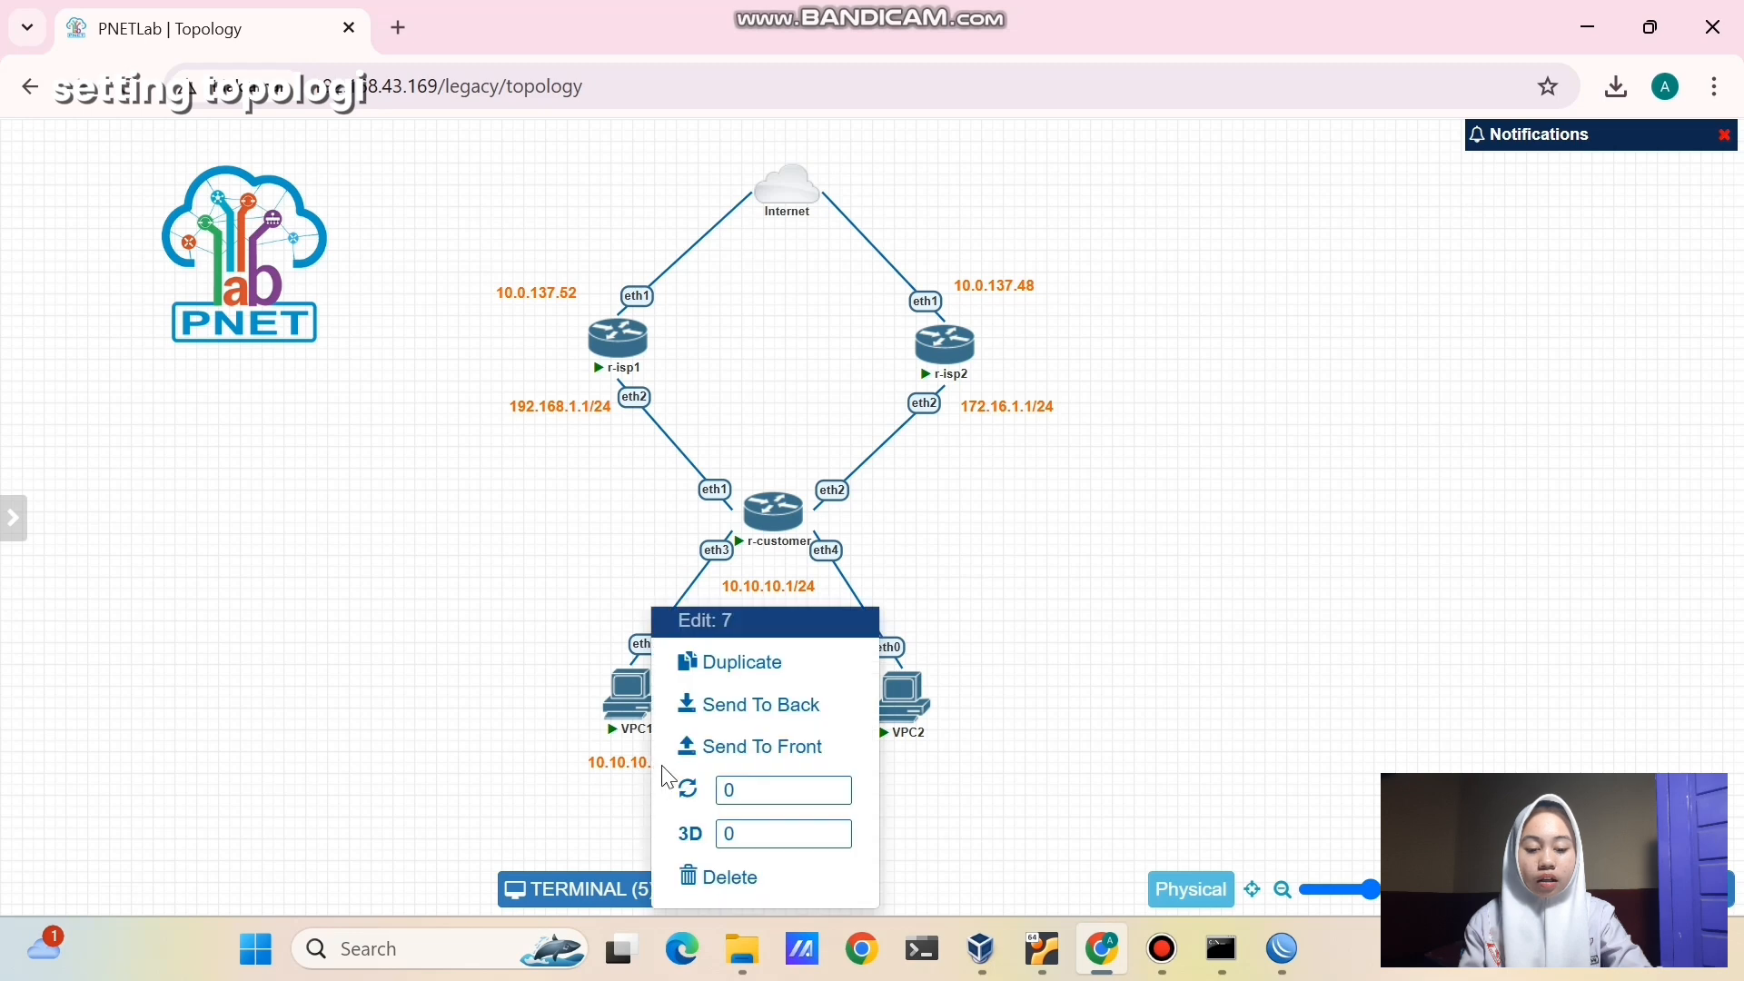
pyautogui.click(730, 663)
pyautogui.moveTo(663, 807); pyautogui.dragTo(911, 768)
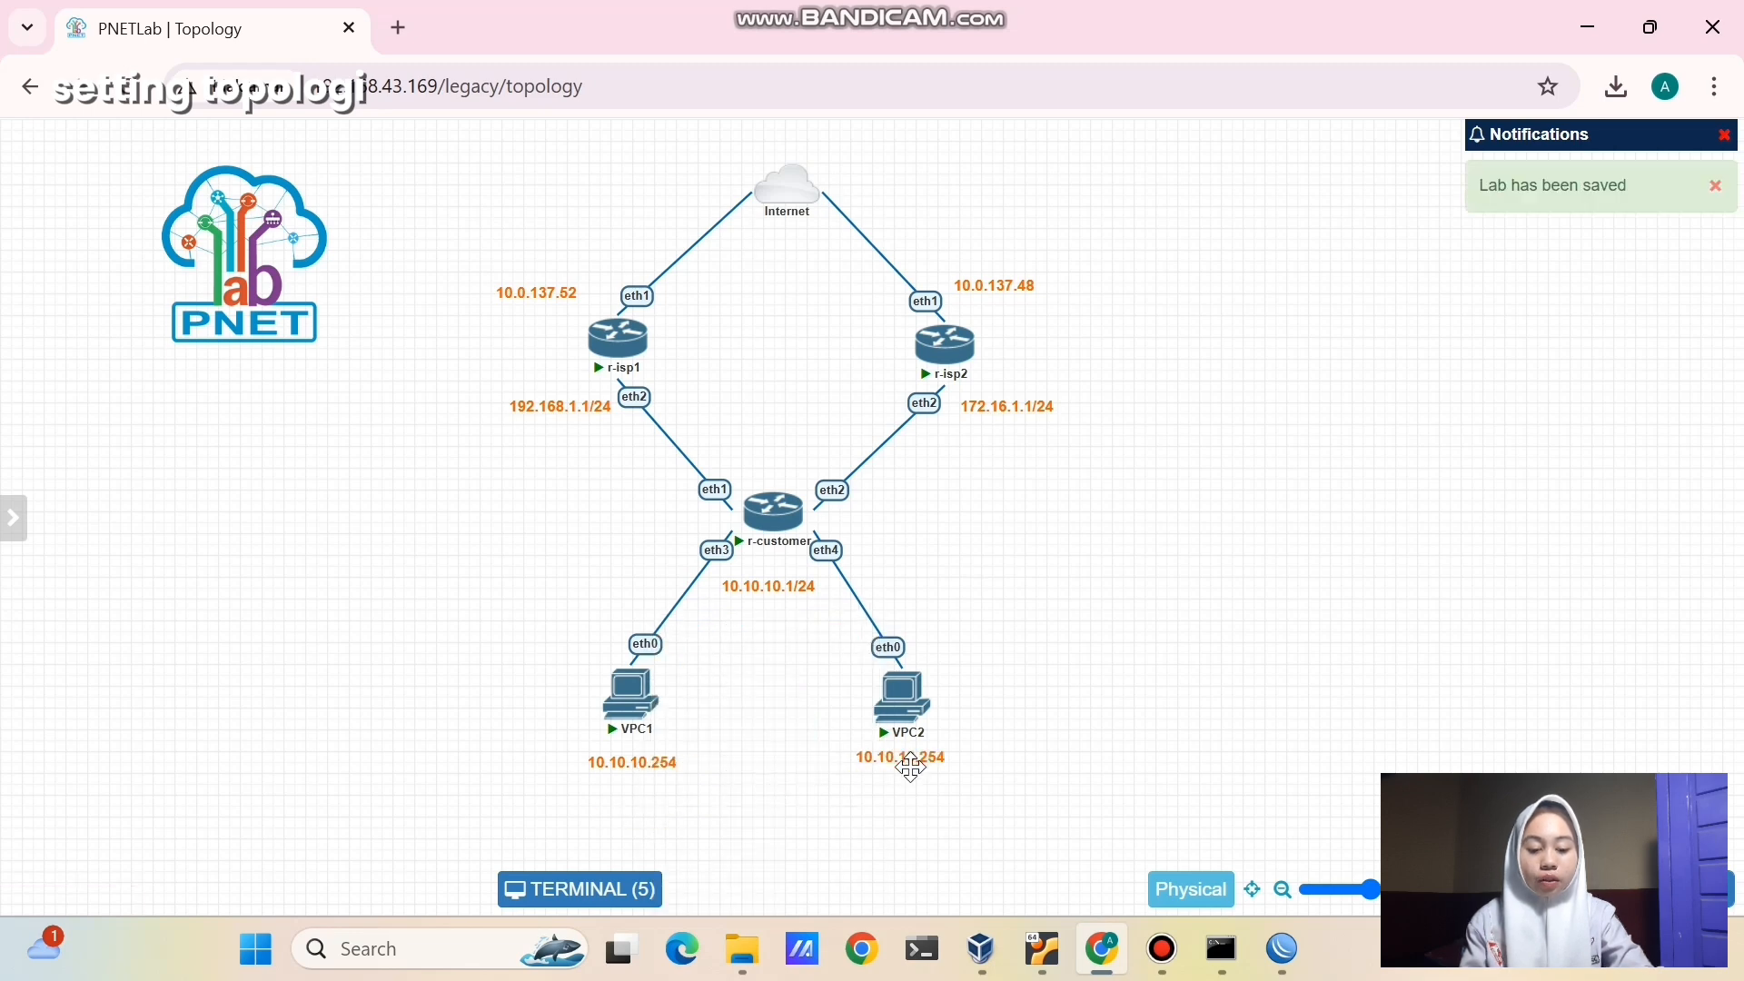
pyautogui.doubleClick(911, 767)
pyautogui.press('BackSpace')
pyautogui.write('3')
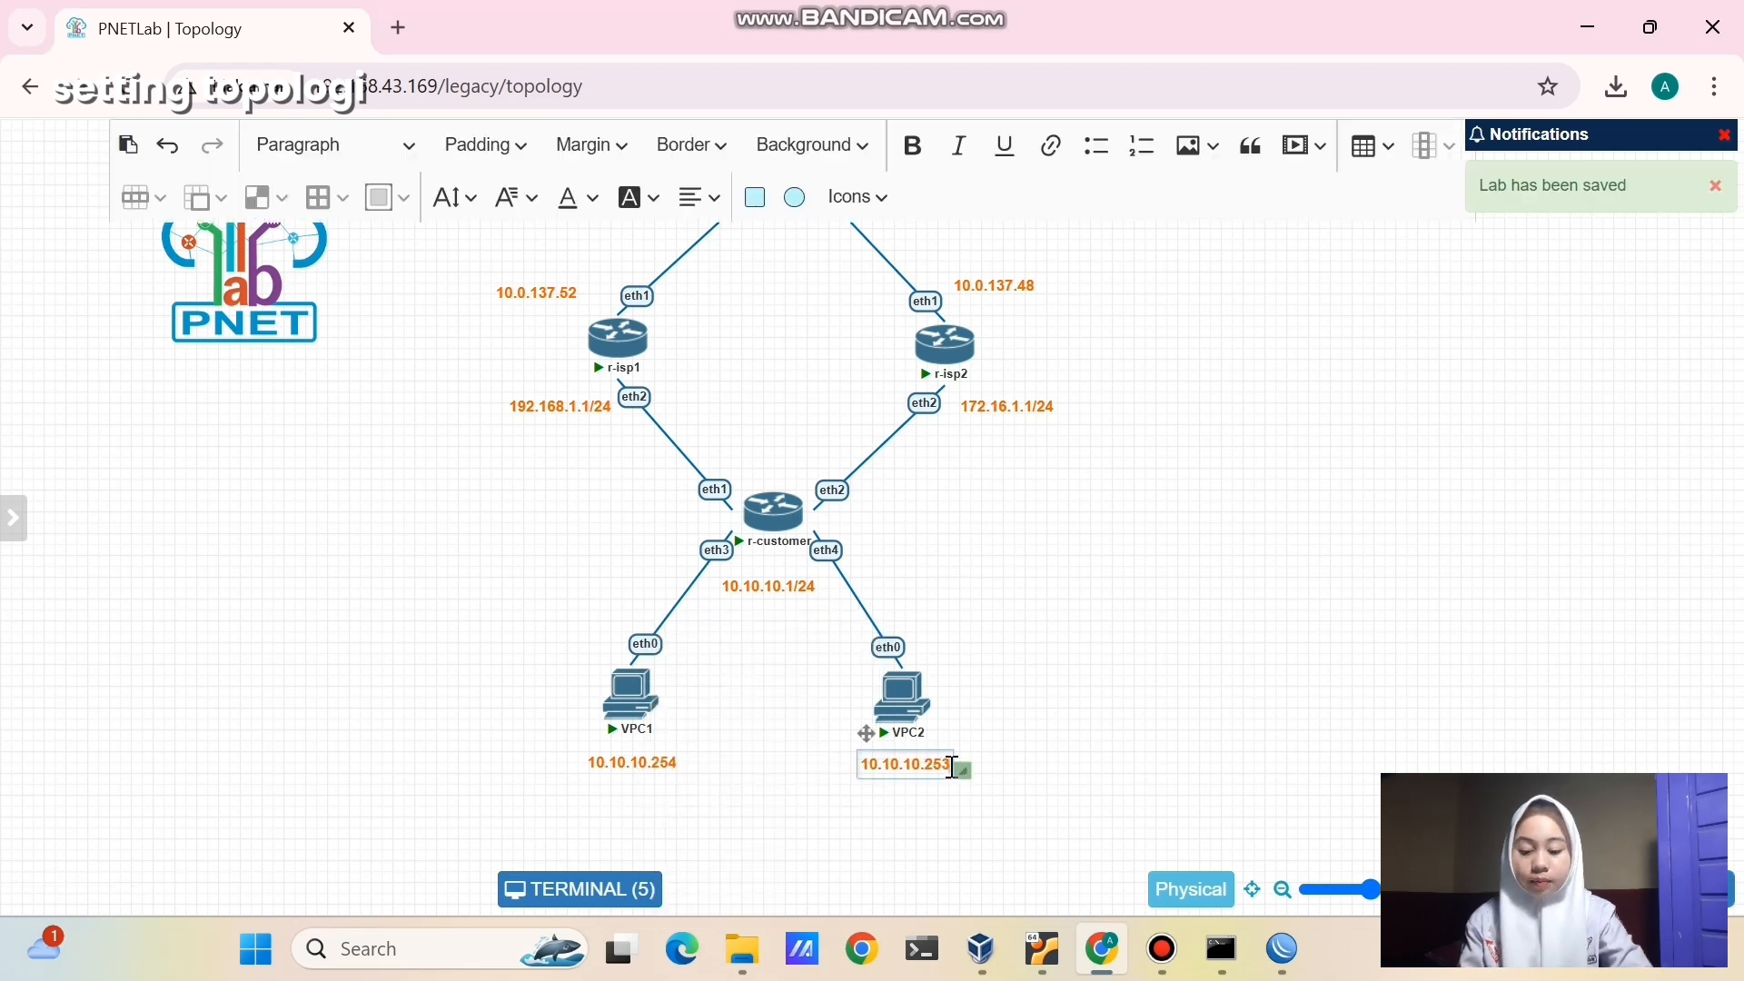
pyautogui.click(1196, 643)
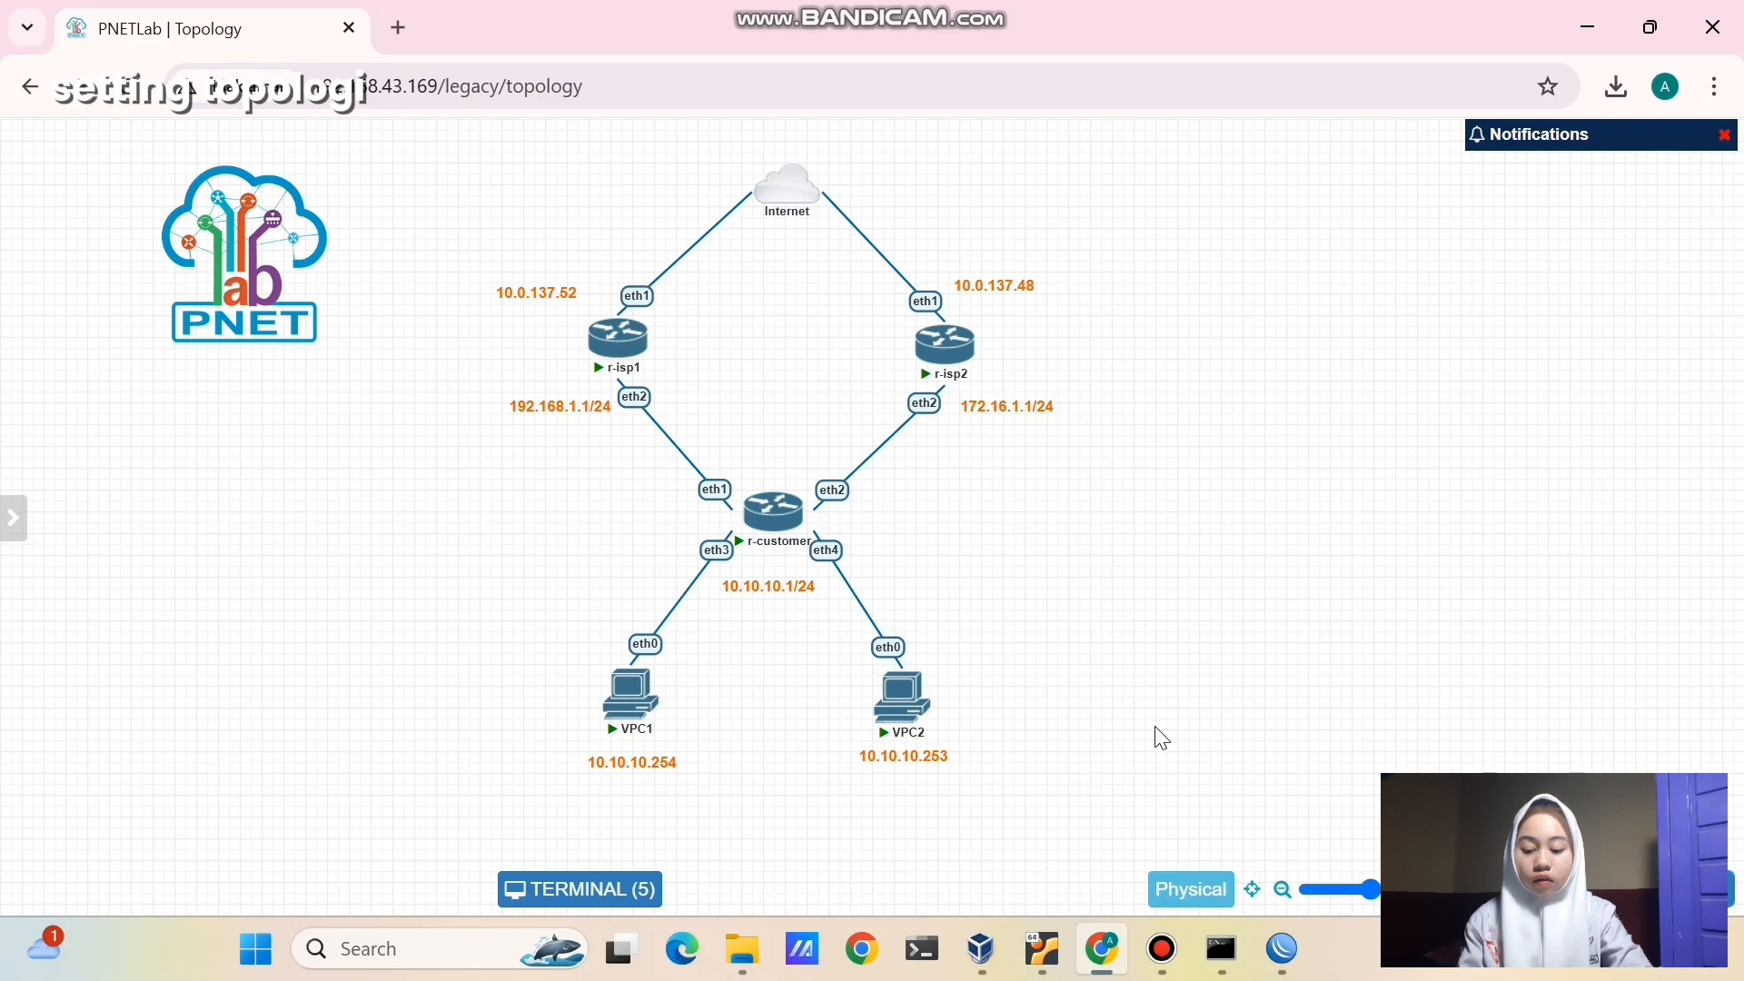
# - Add a srcnat NAT rule with Out. Interface ether1 and action masquerade
pyautogui.click(1562, 727)
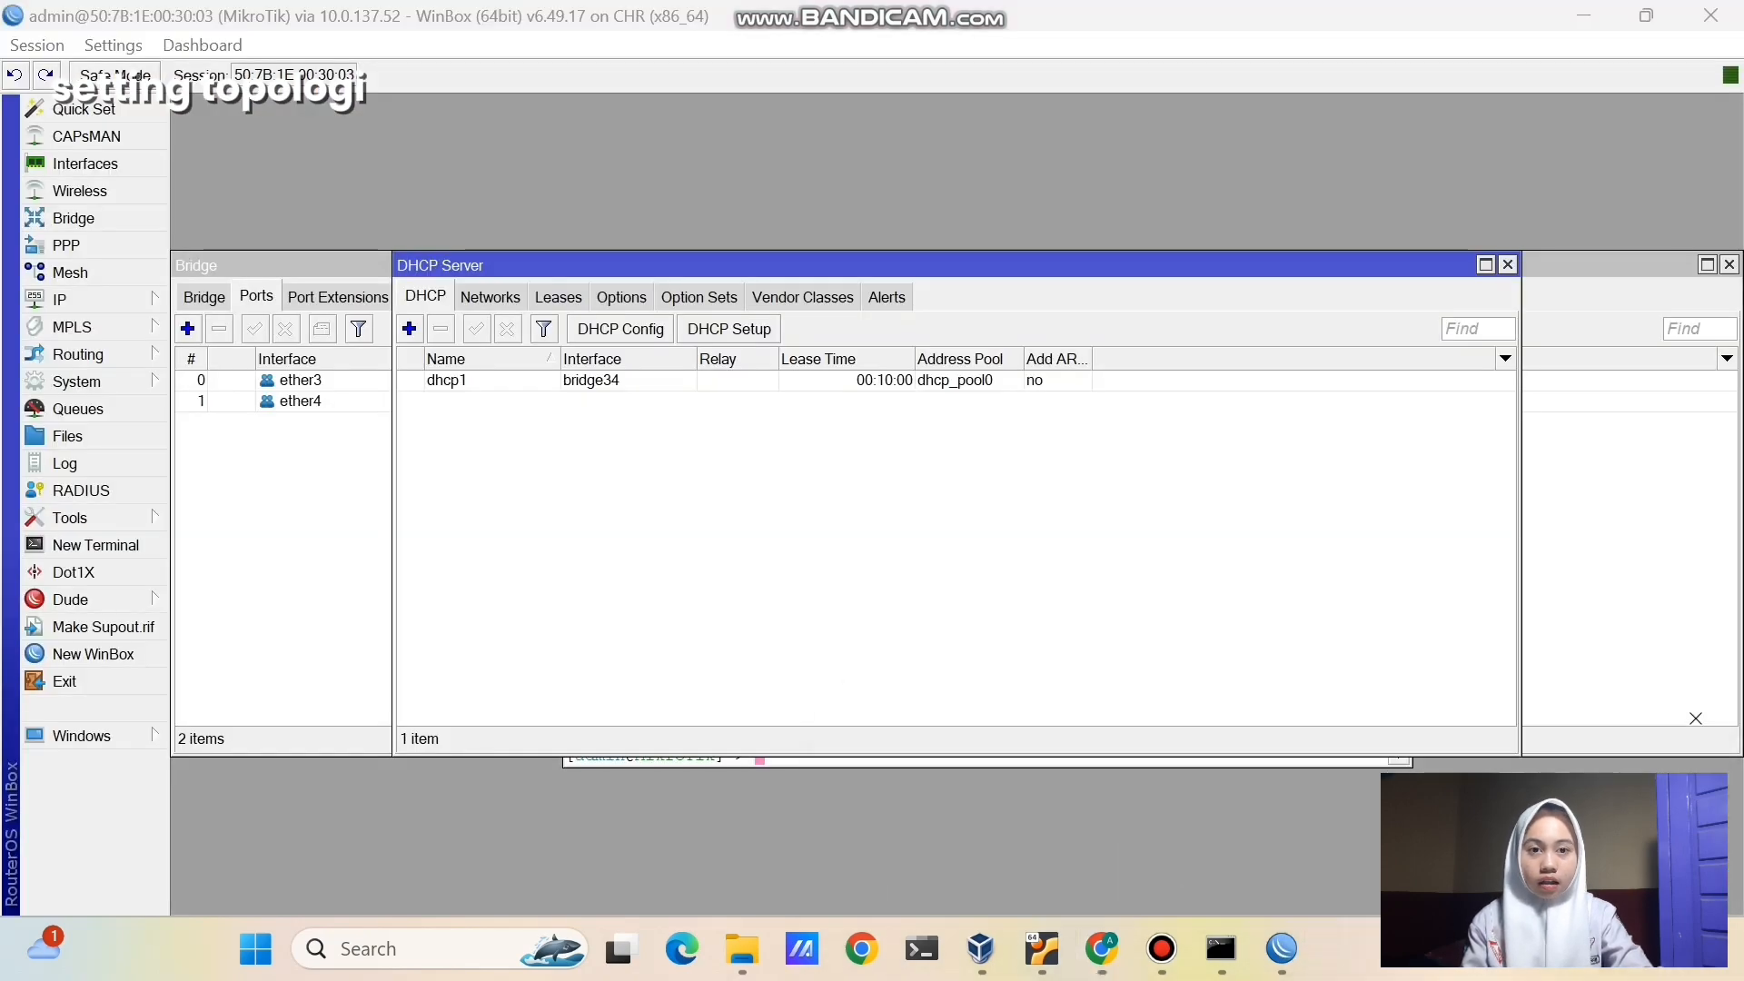
pyautogui.click(107, 300)
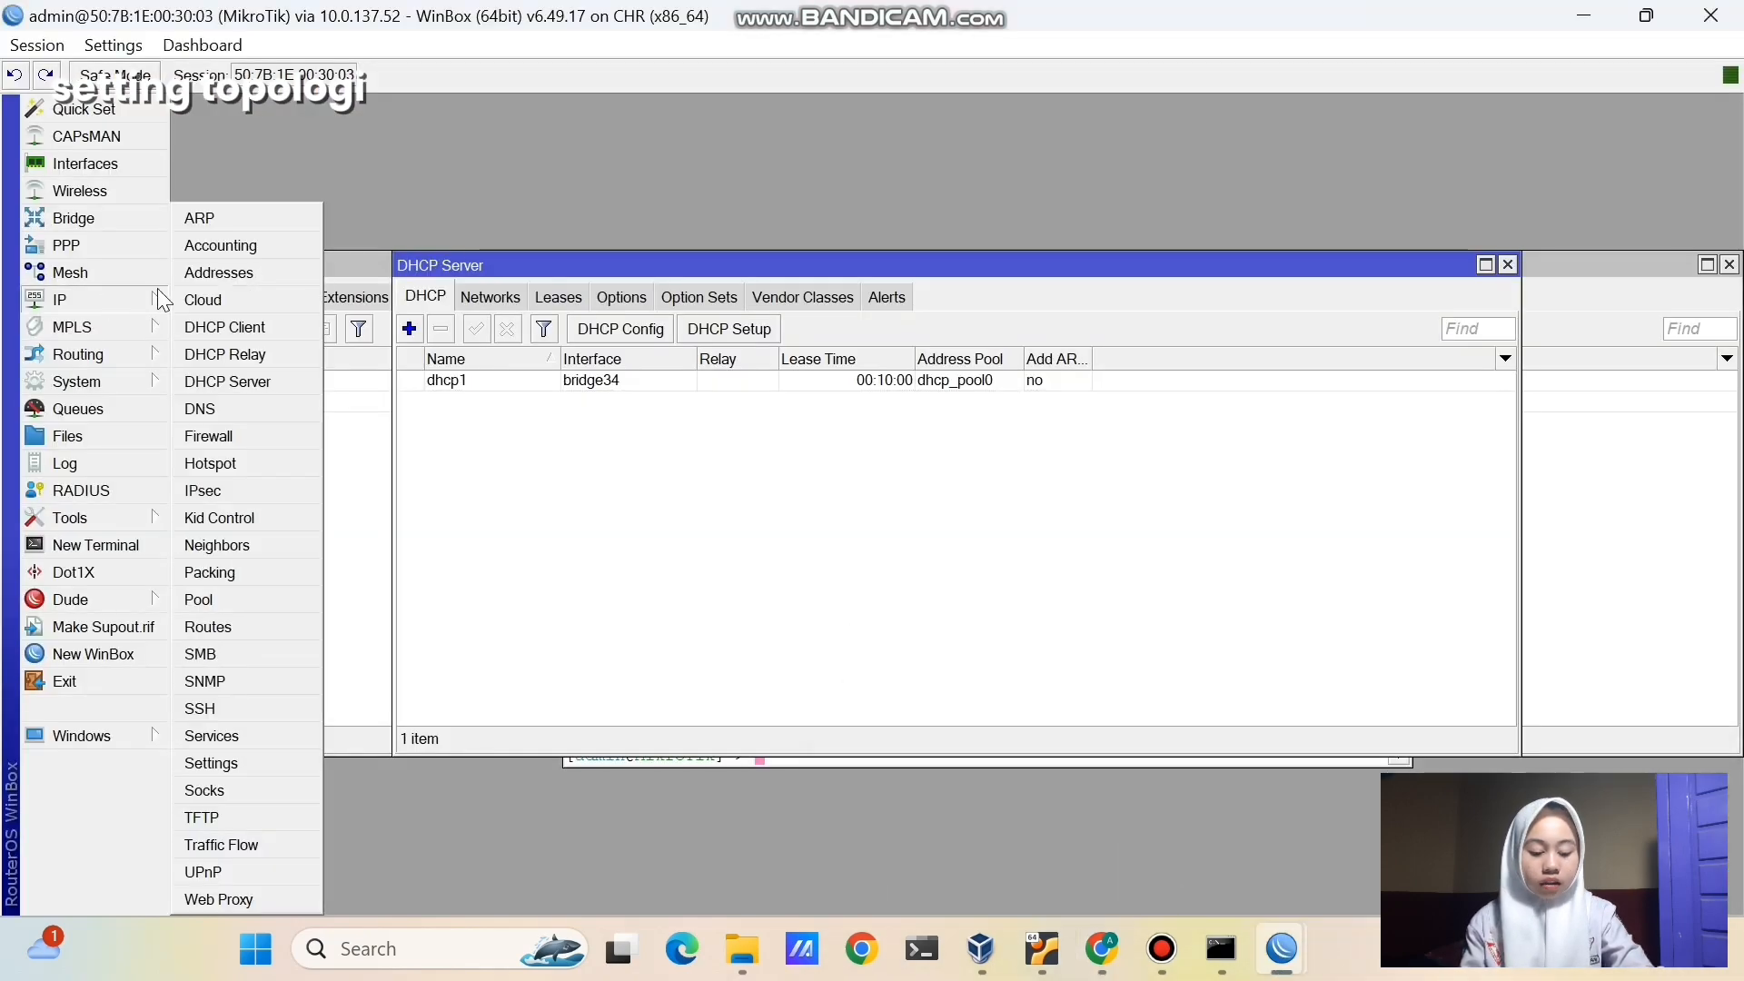
pyautogui.click(221, 443)
pyautogui.click(448, 302)
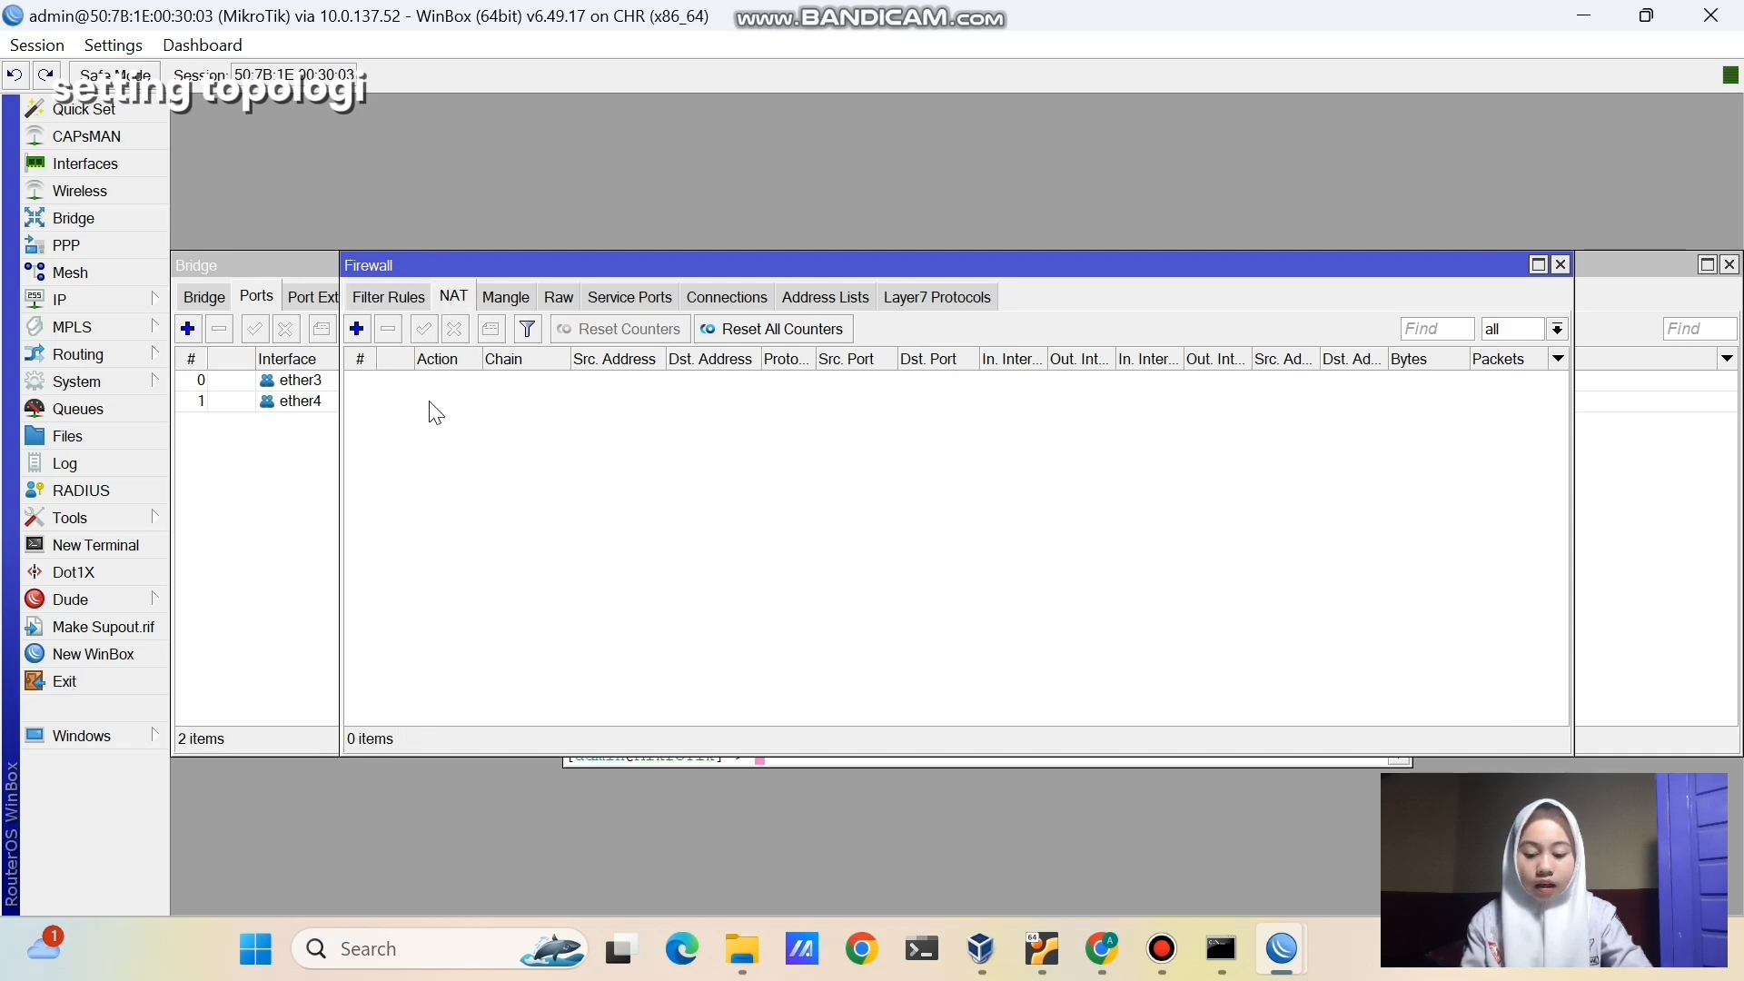
pyautogui.click(356, 329)
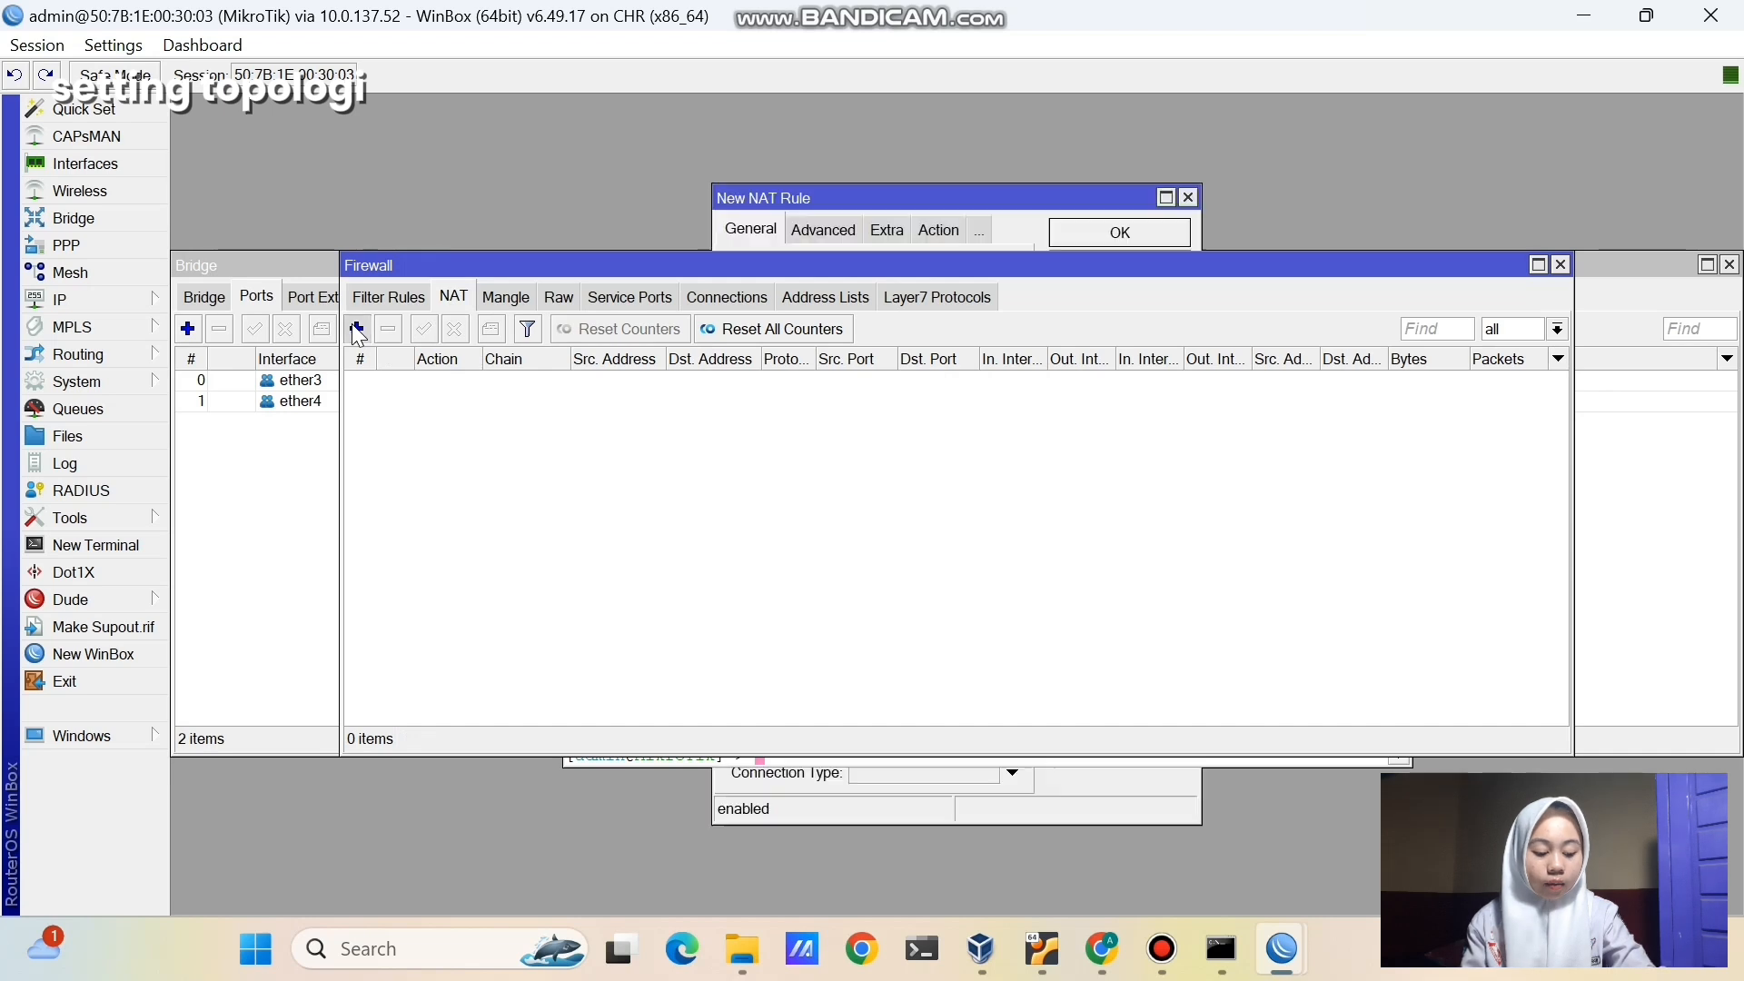
pyautogui.click(871, 524)
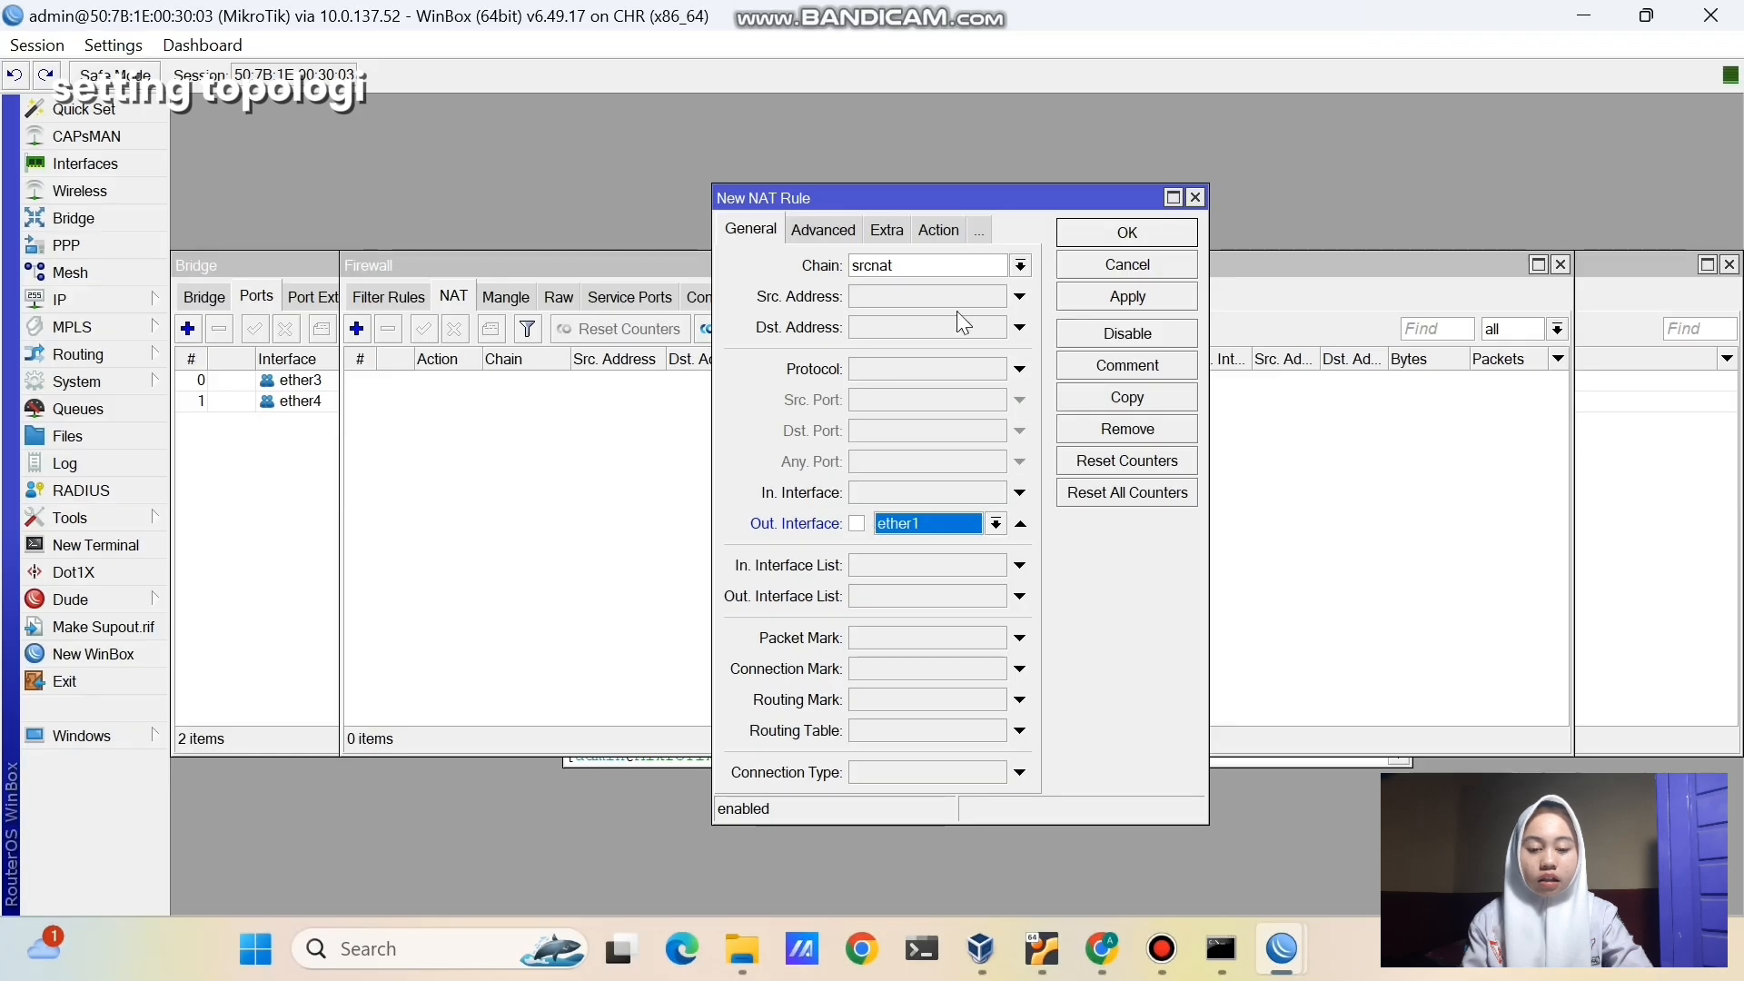
pyautogui.click(939, 227)
pyautogui.click(939, 264)
pyautogui.click(939, 406)
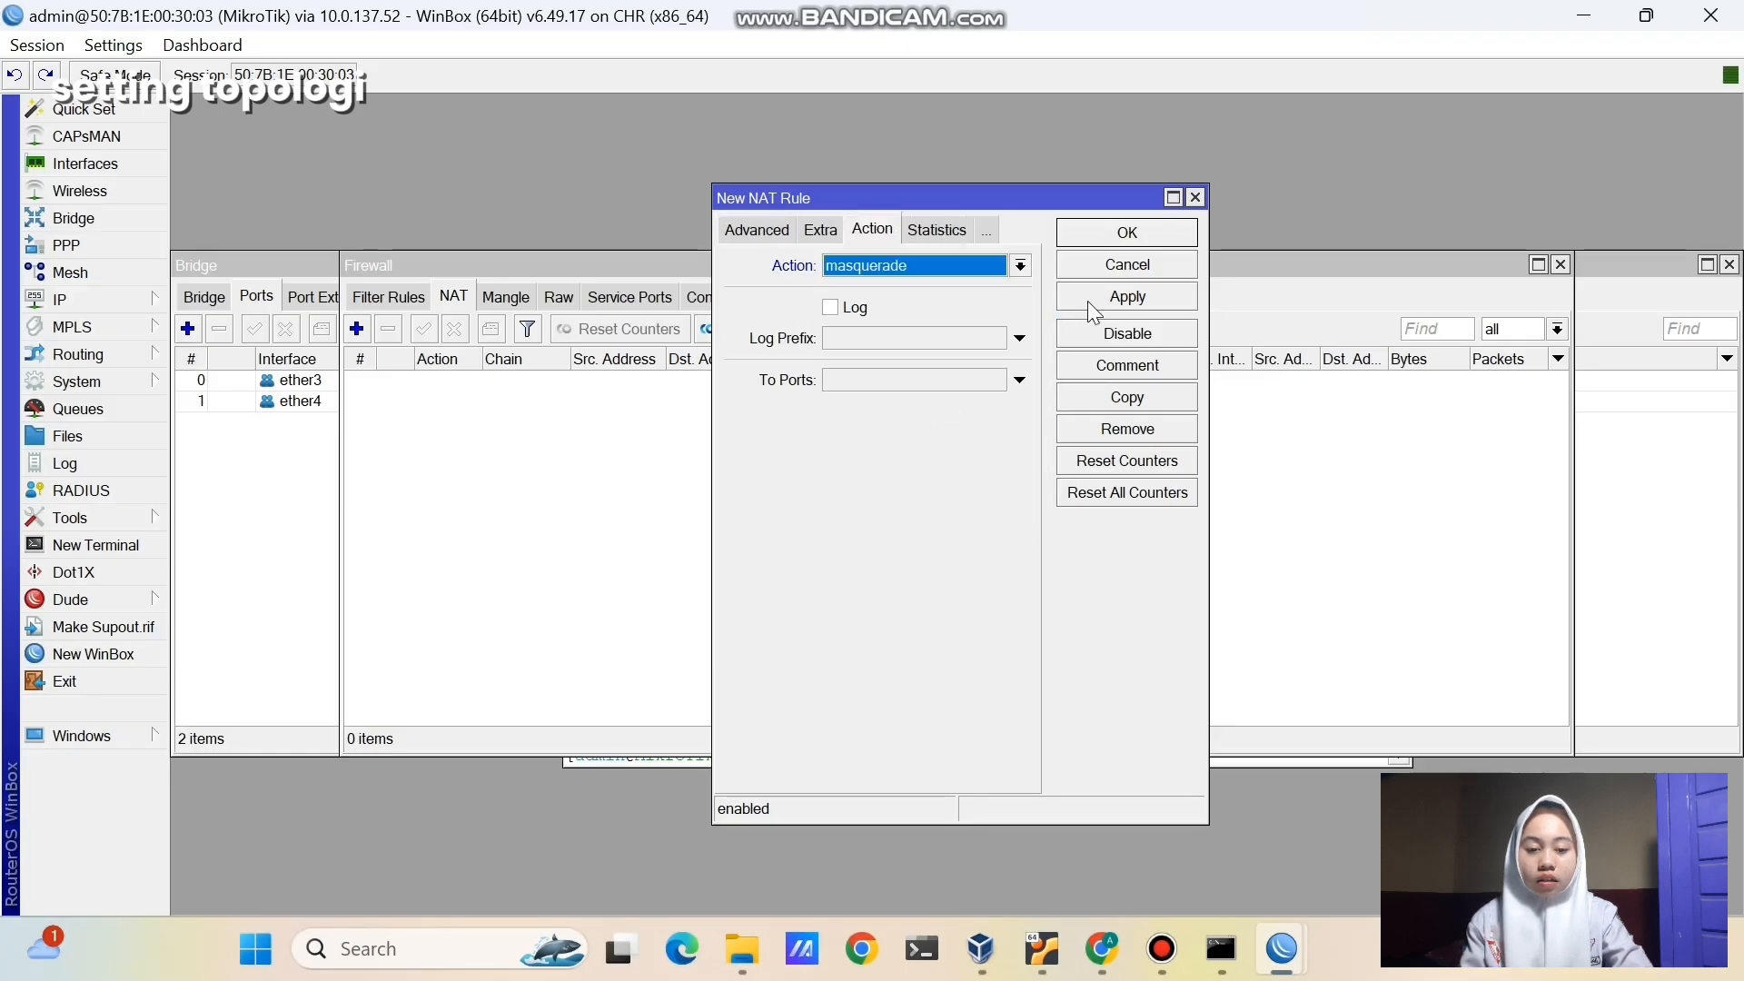
pyautogui.click(1116, 293)
pyautogui.click(1114, 235)
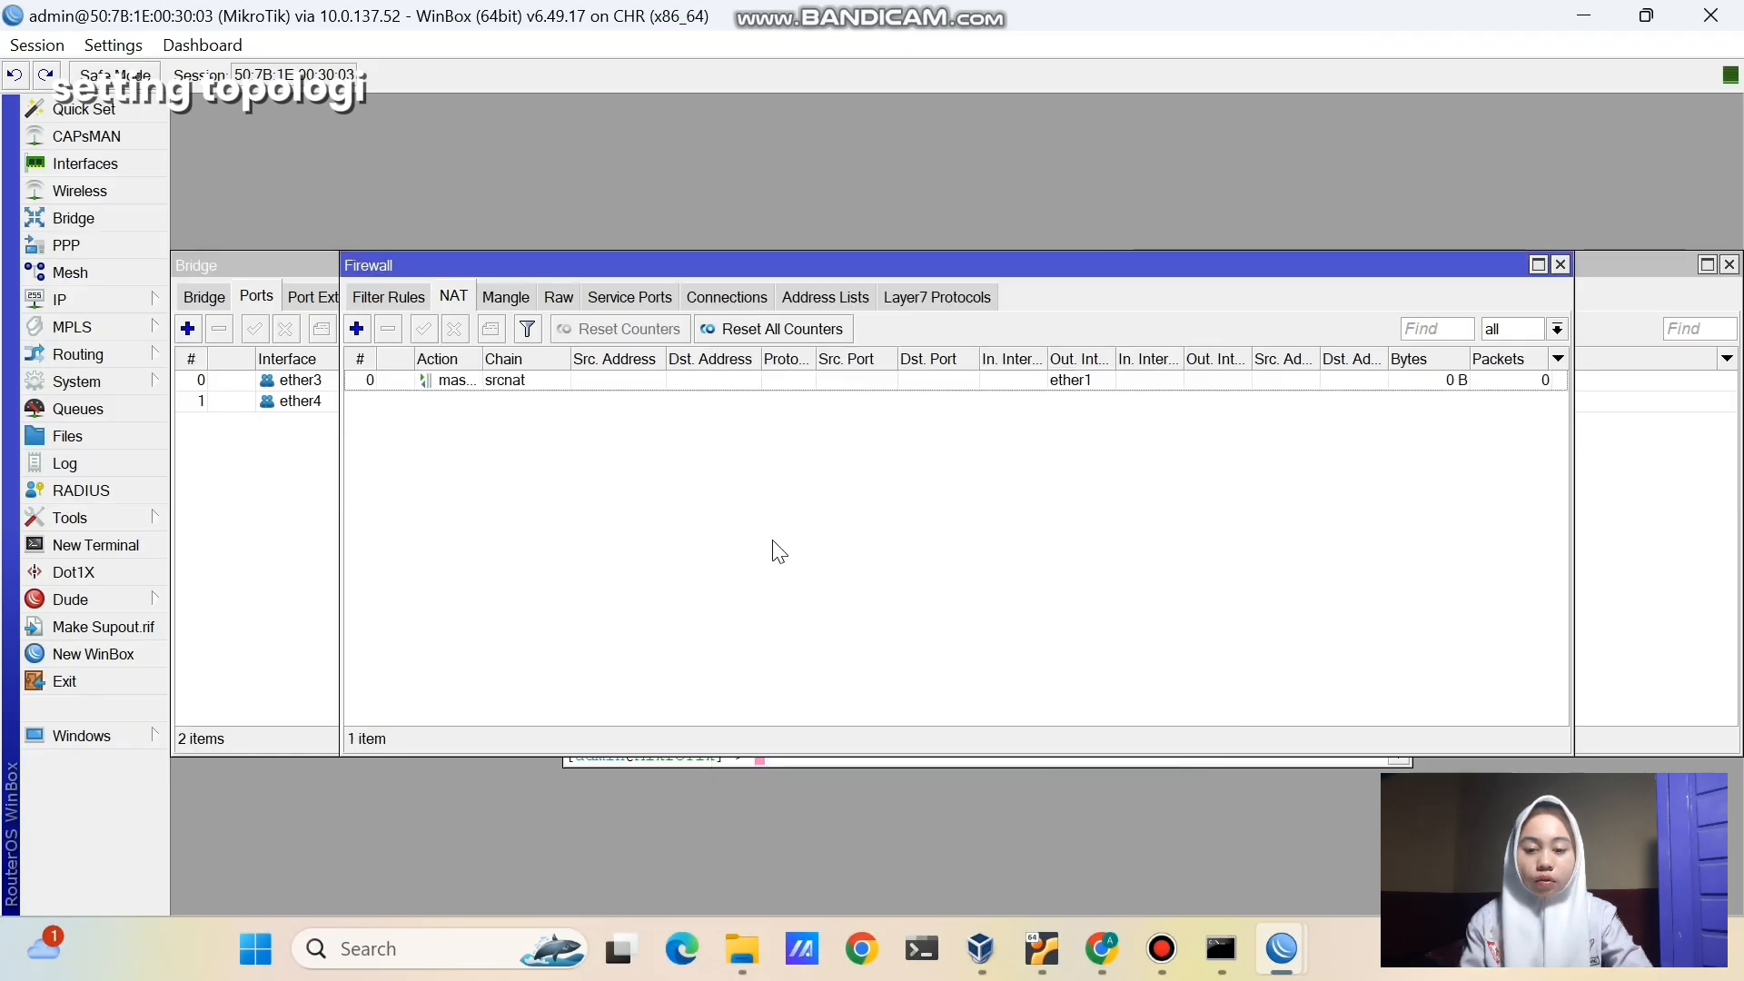
# - Add a second srcnat NAT rule with Out. Interface ether2 and action masquerade
pyautogui.click(356, 329)
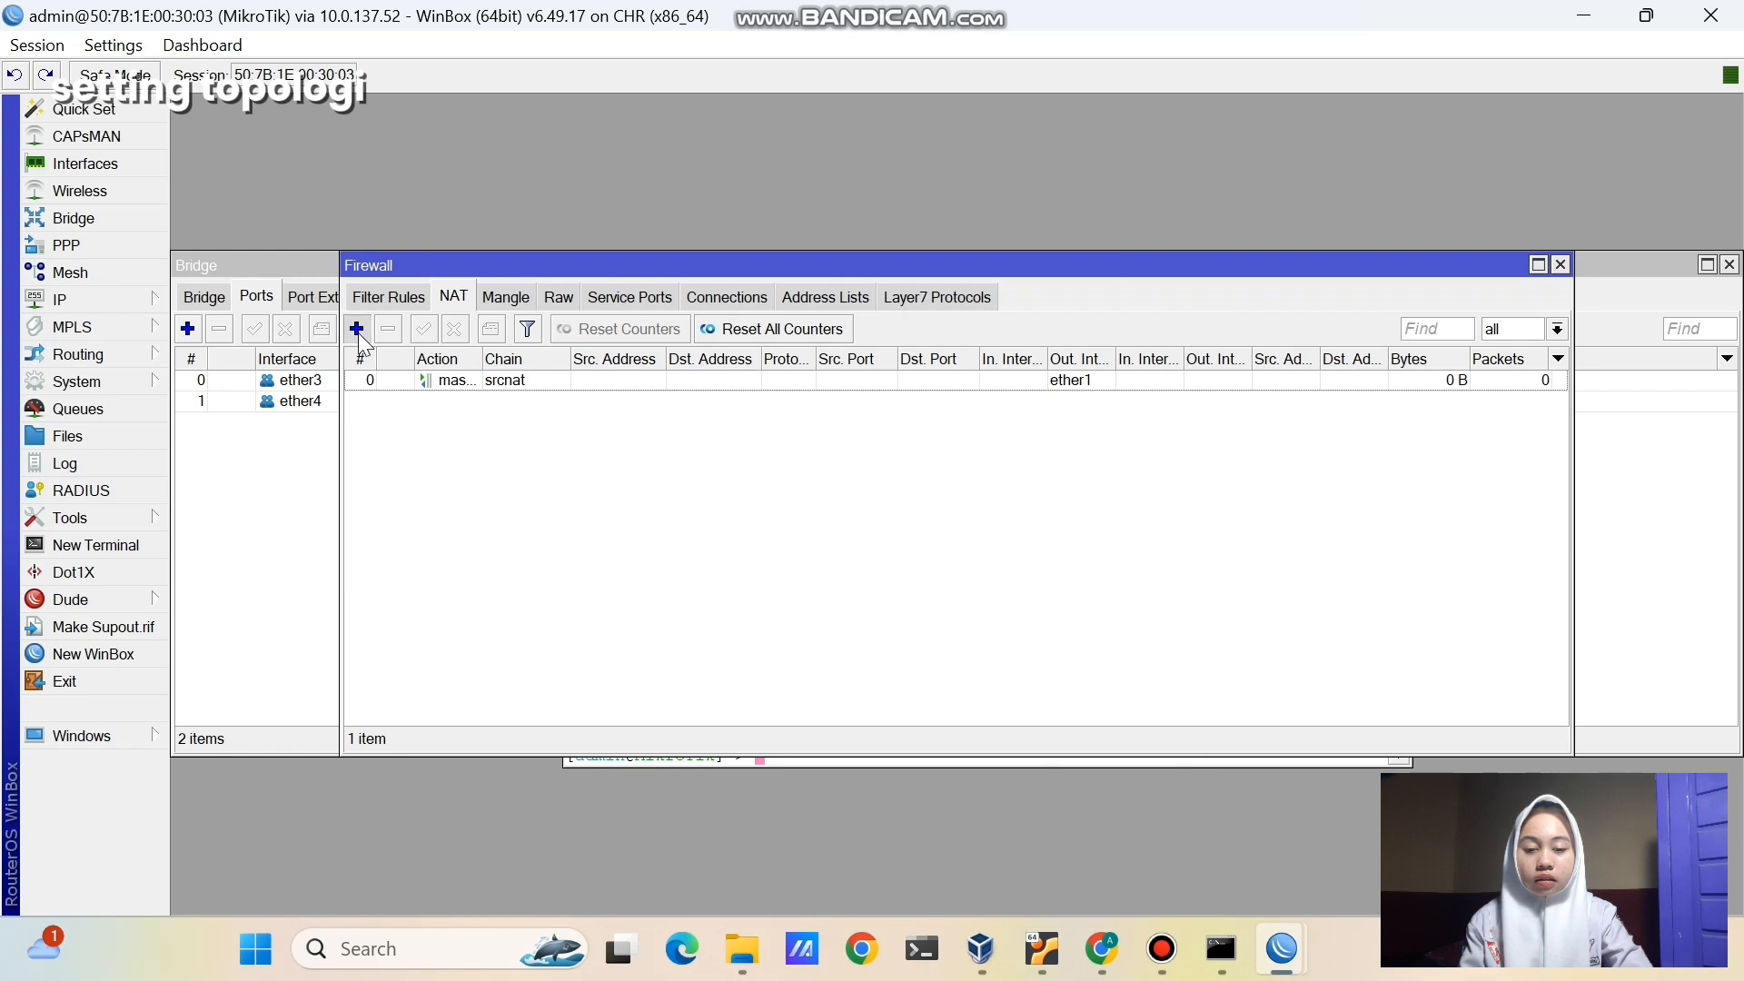
pyautogui.click(753, 232)
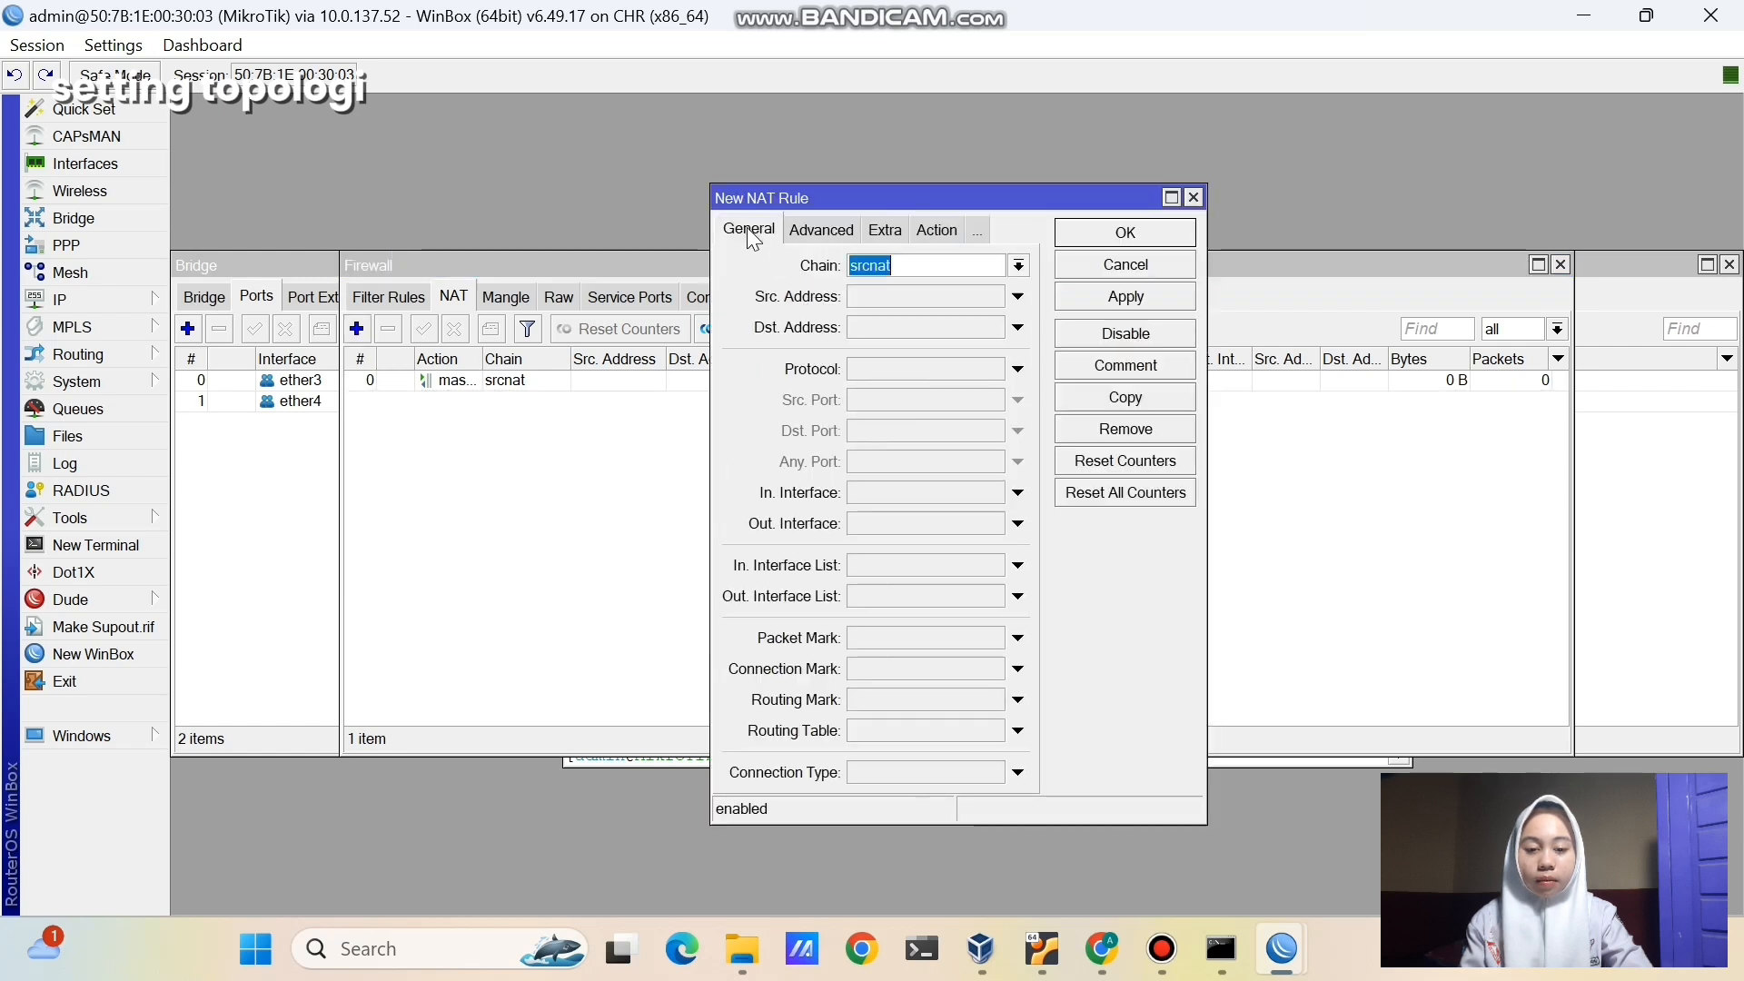
pyautogui.click(945, 518)
pyautogui.click(944, 518)
pyautogui.click(938, 656)
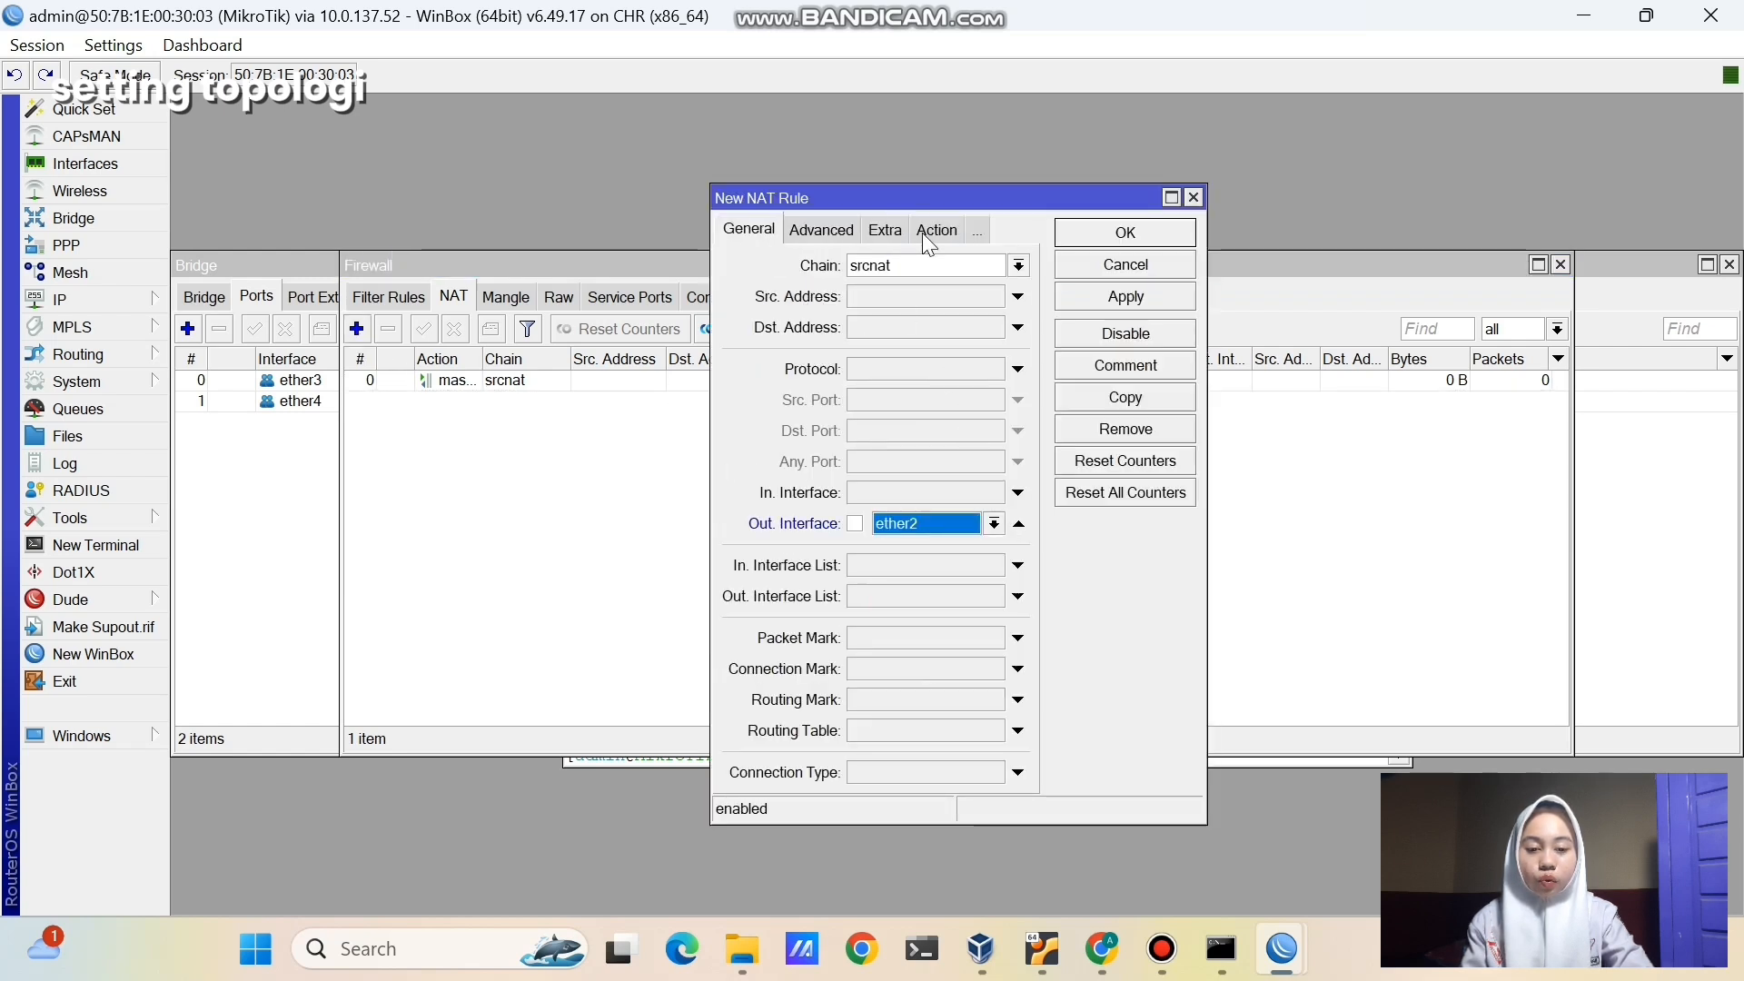
pyautogui.click(934, 230)
pyautogui.click(927, 265)
pyautogui.click(868, 397)
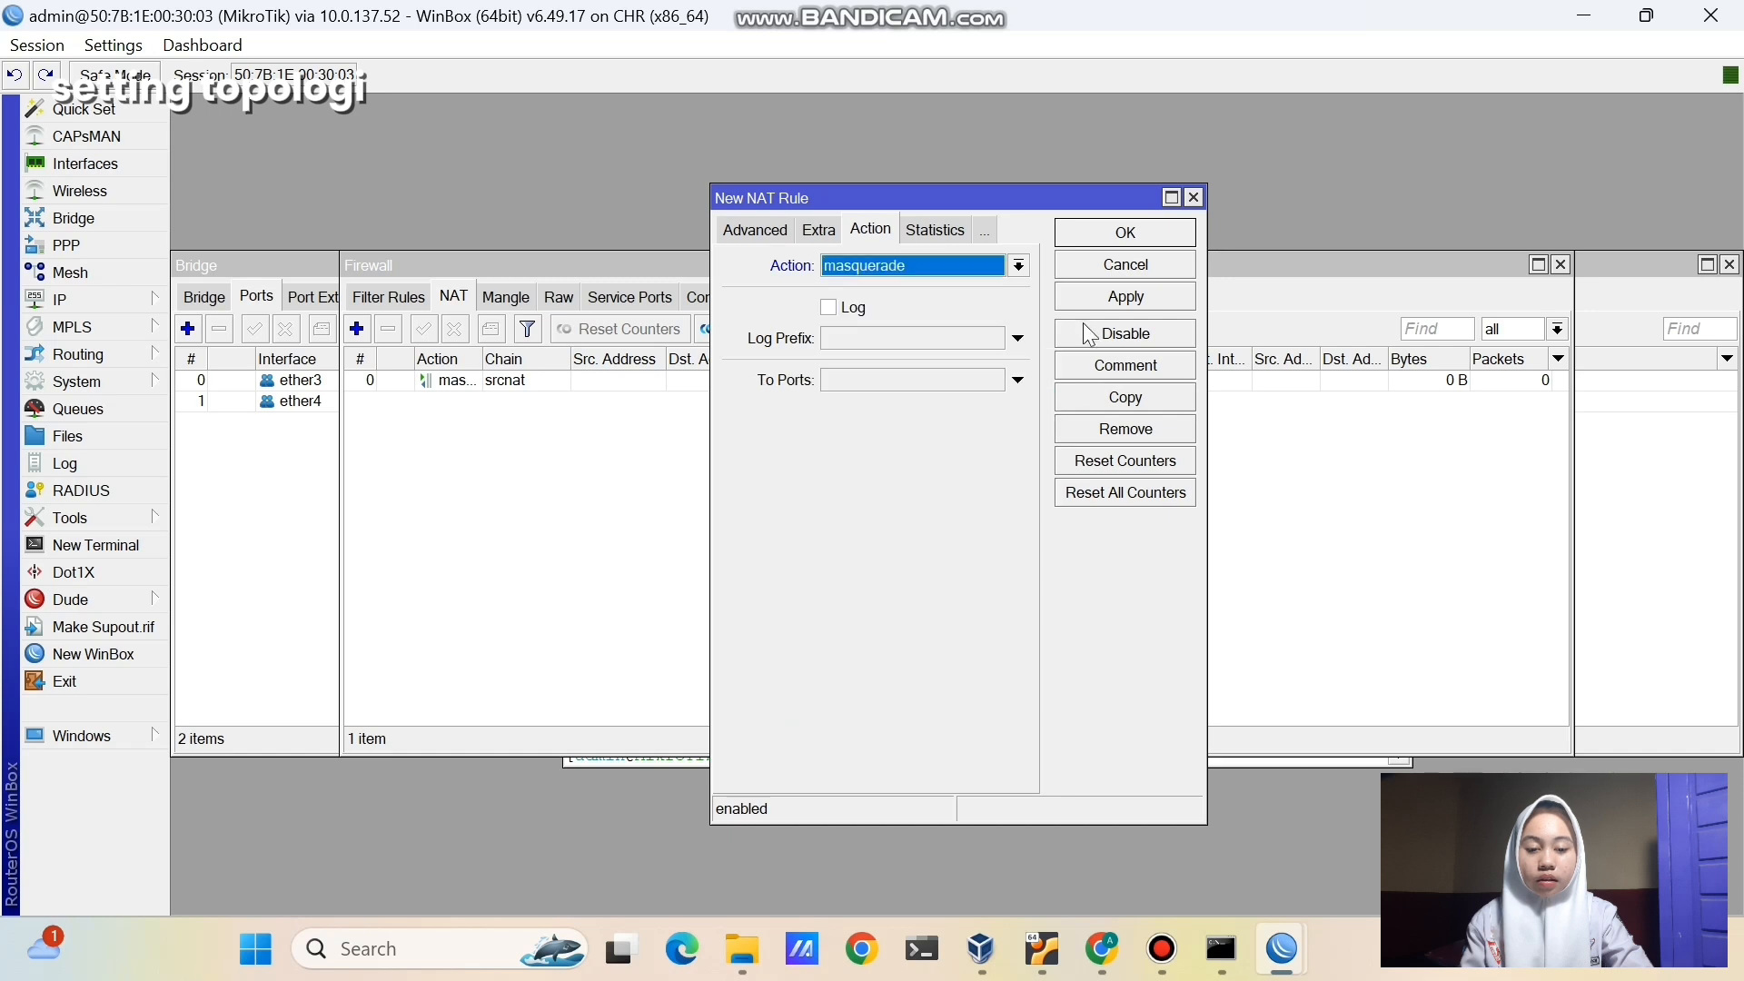
pyautogui.click(1109, 297)
pyautogui.click(1109, 235)
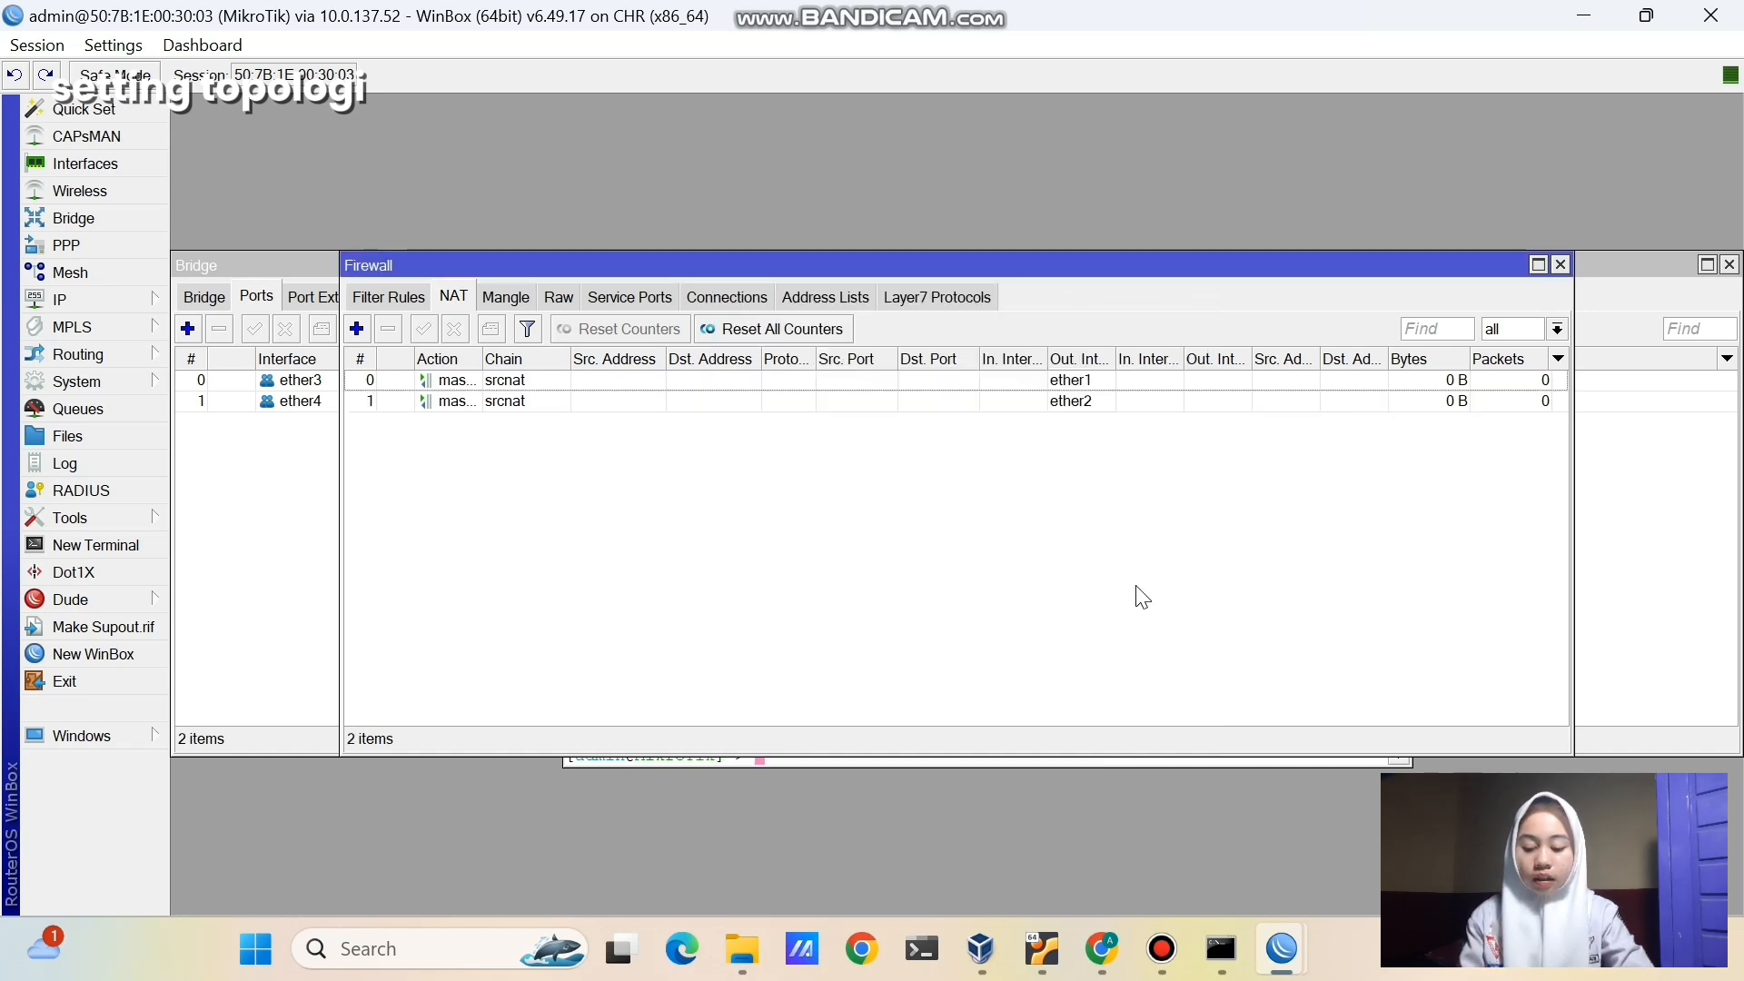
pyautogui.moveTo(1103, 949)
pyautogui.click(1027, 854)
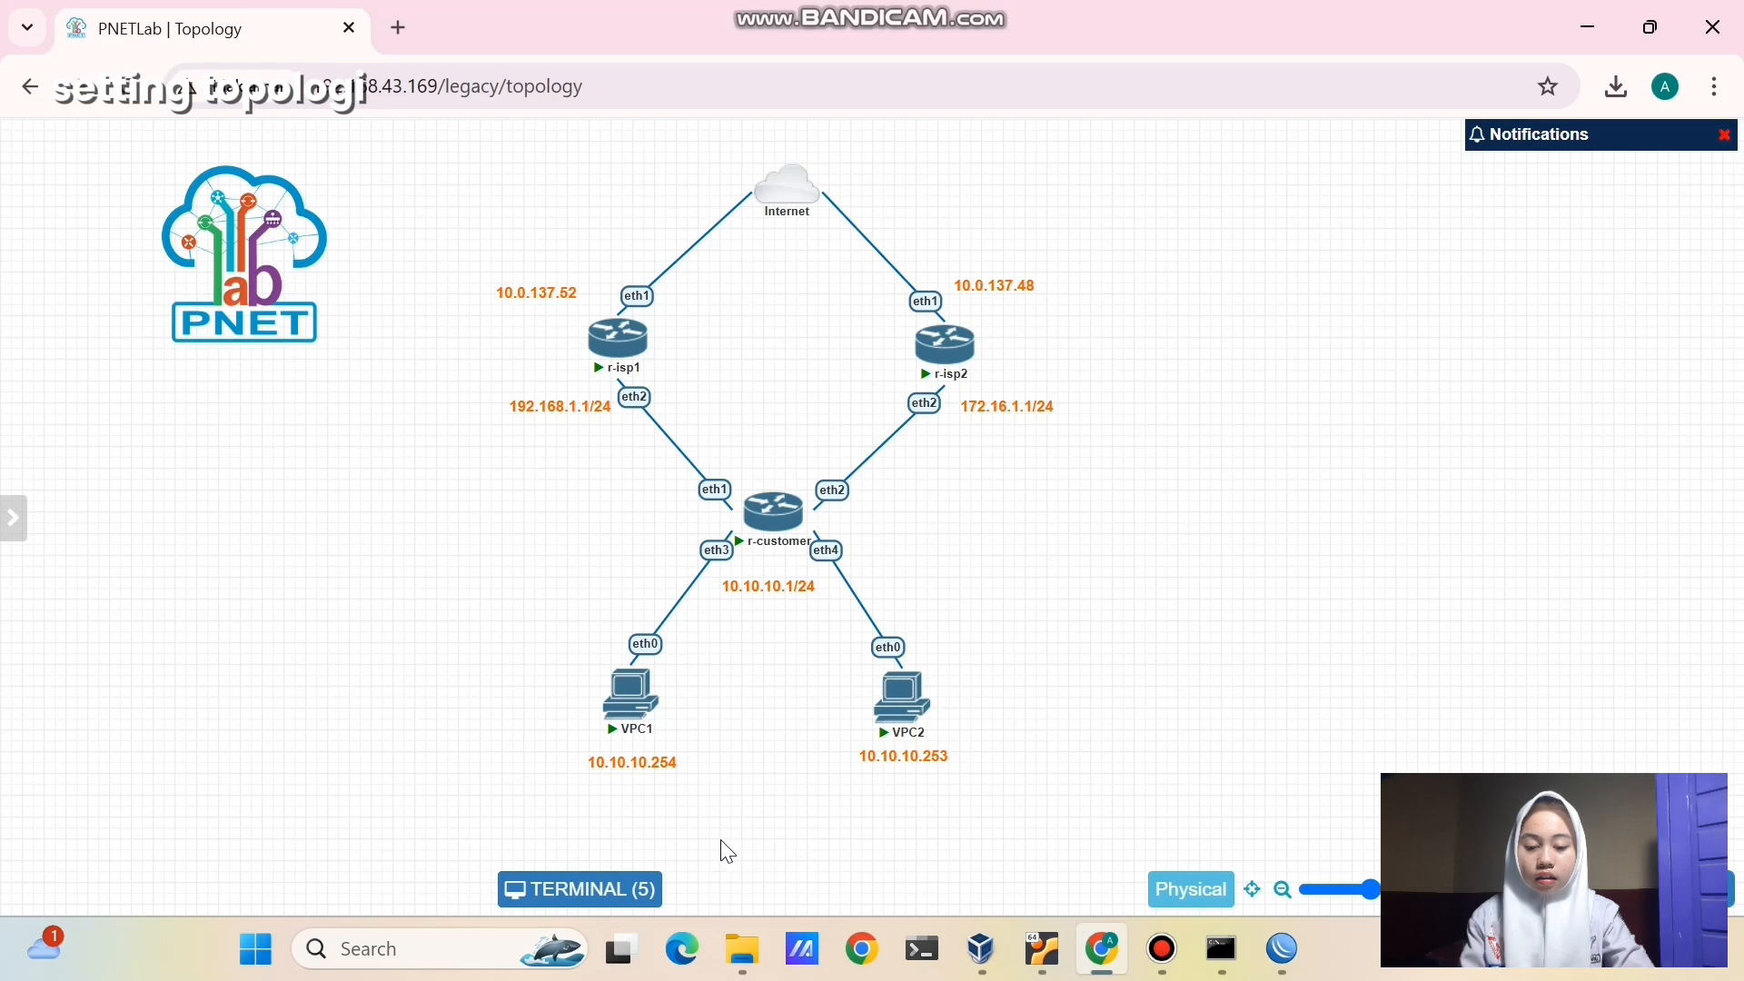
# - Ping 8.8.8.8 from the VPC1 and VPC2 consoles, each getting five replies
pyautogui.click(639, 708)
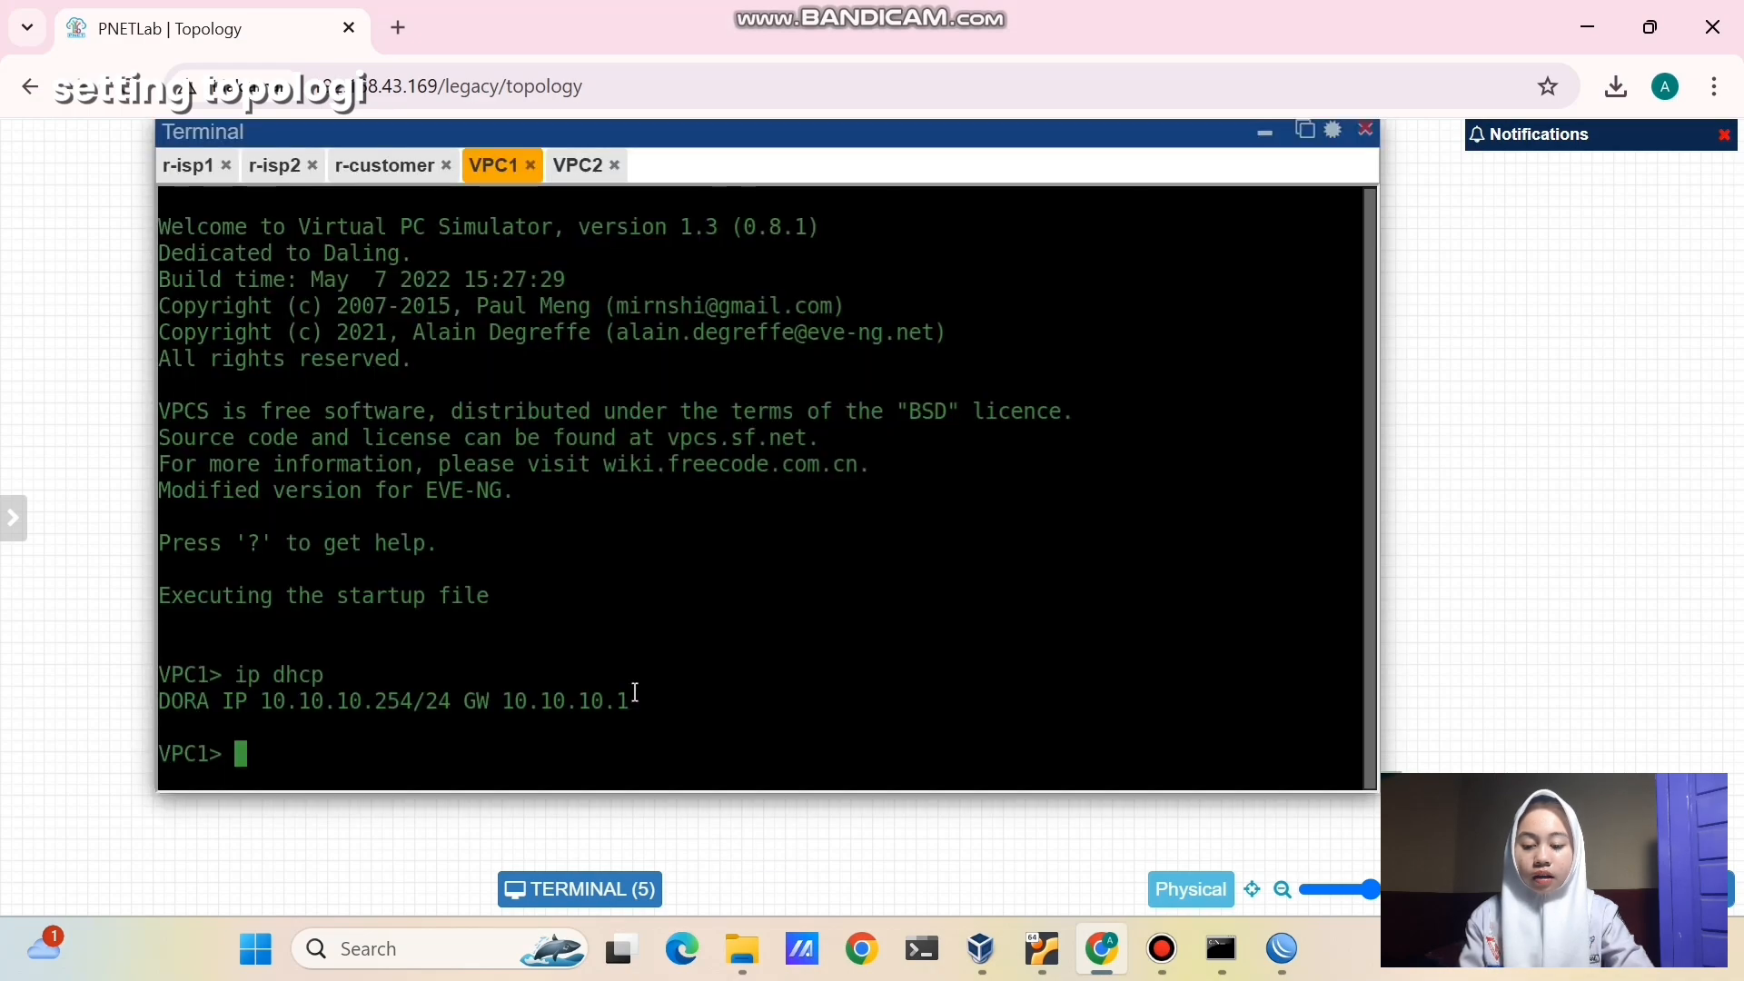
pyautogui.write('ping 8.8.8.8')
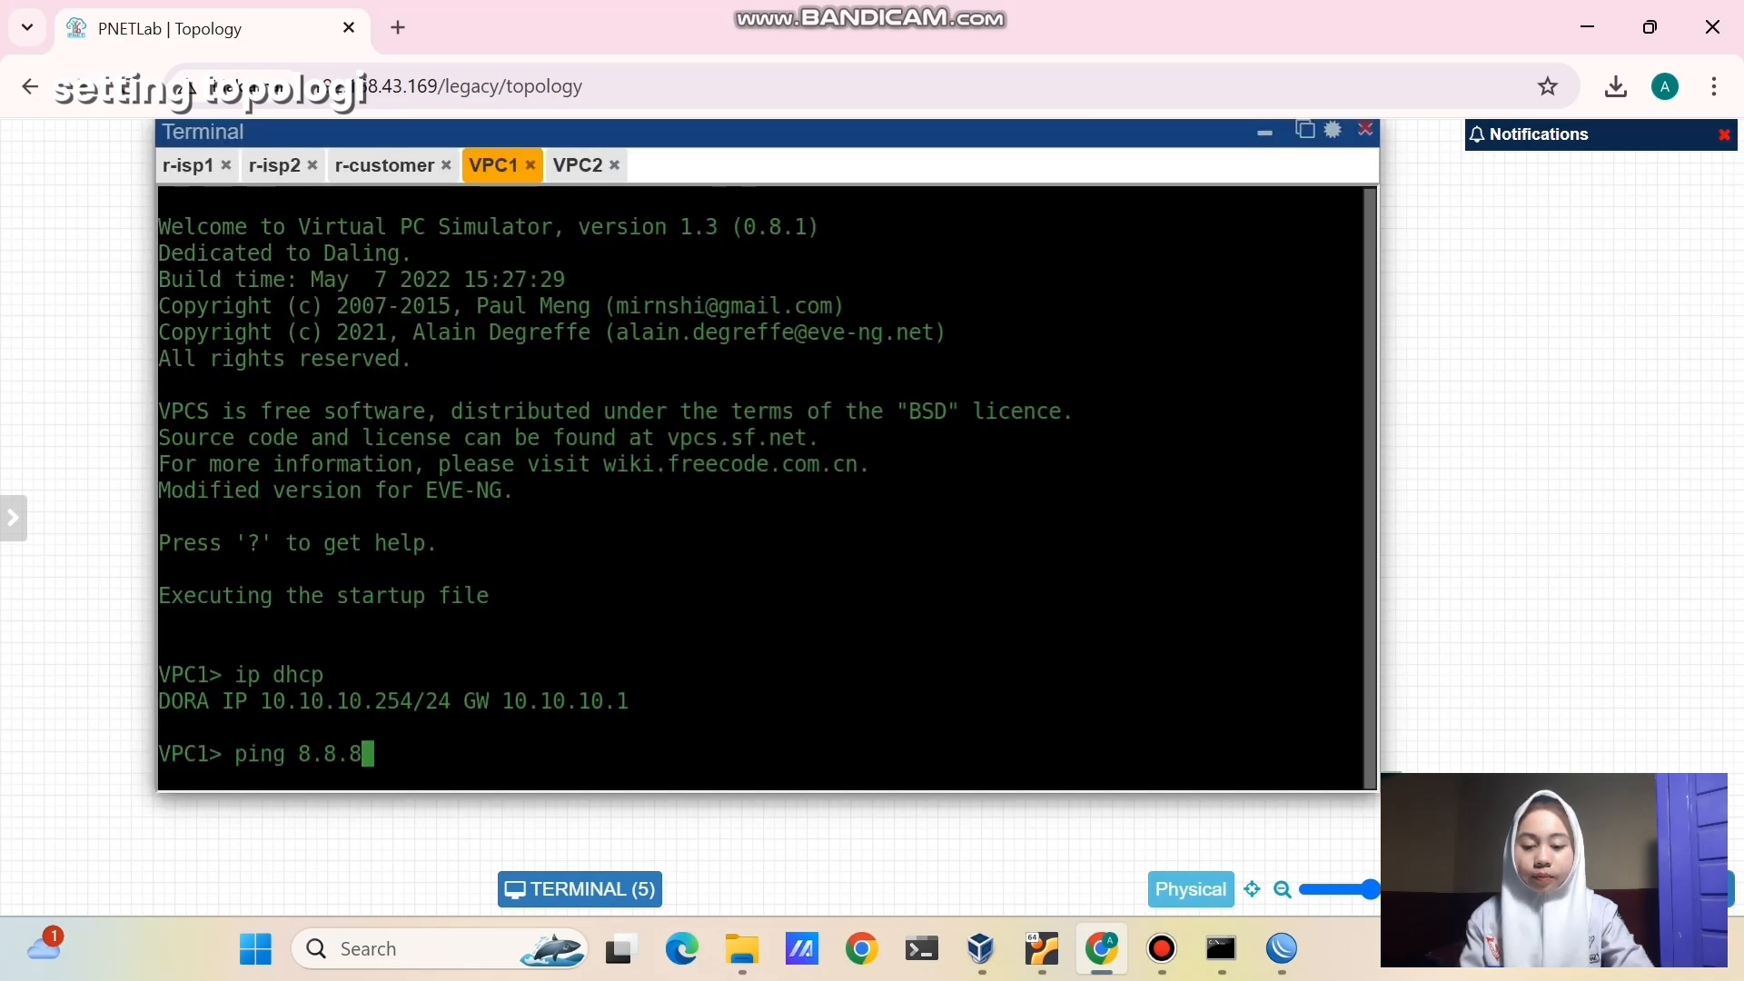
pyautogui.press('Return')
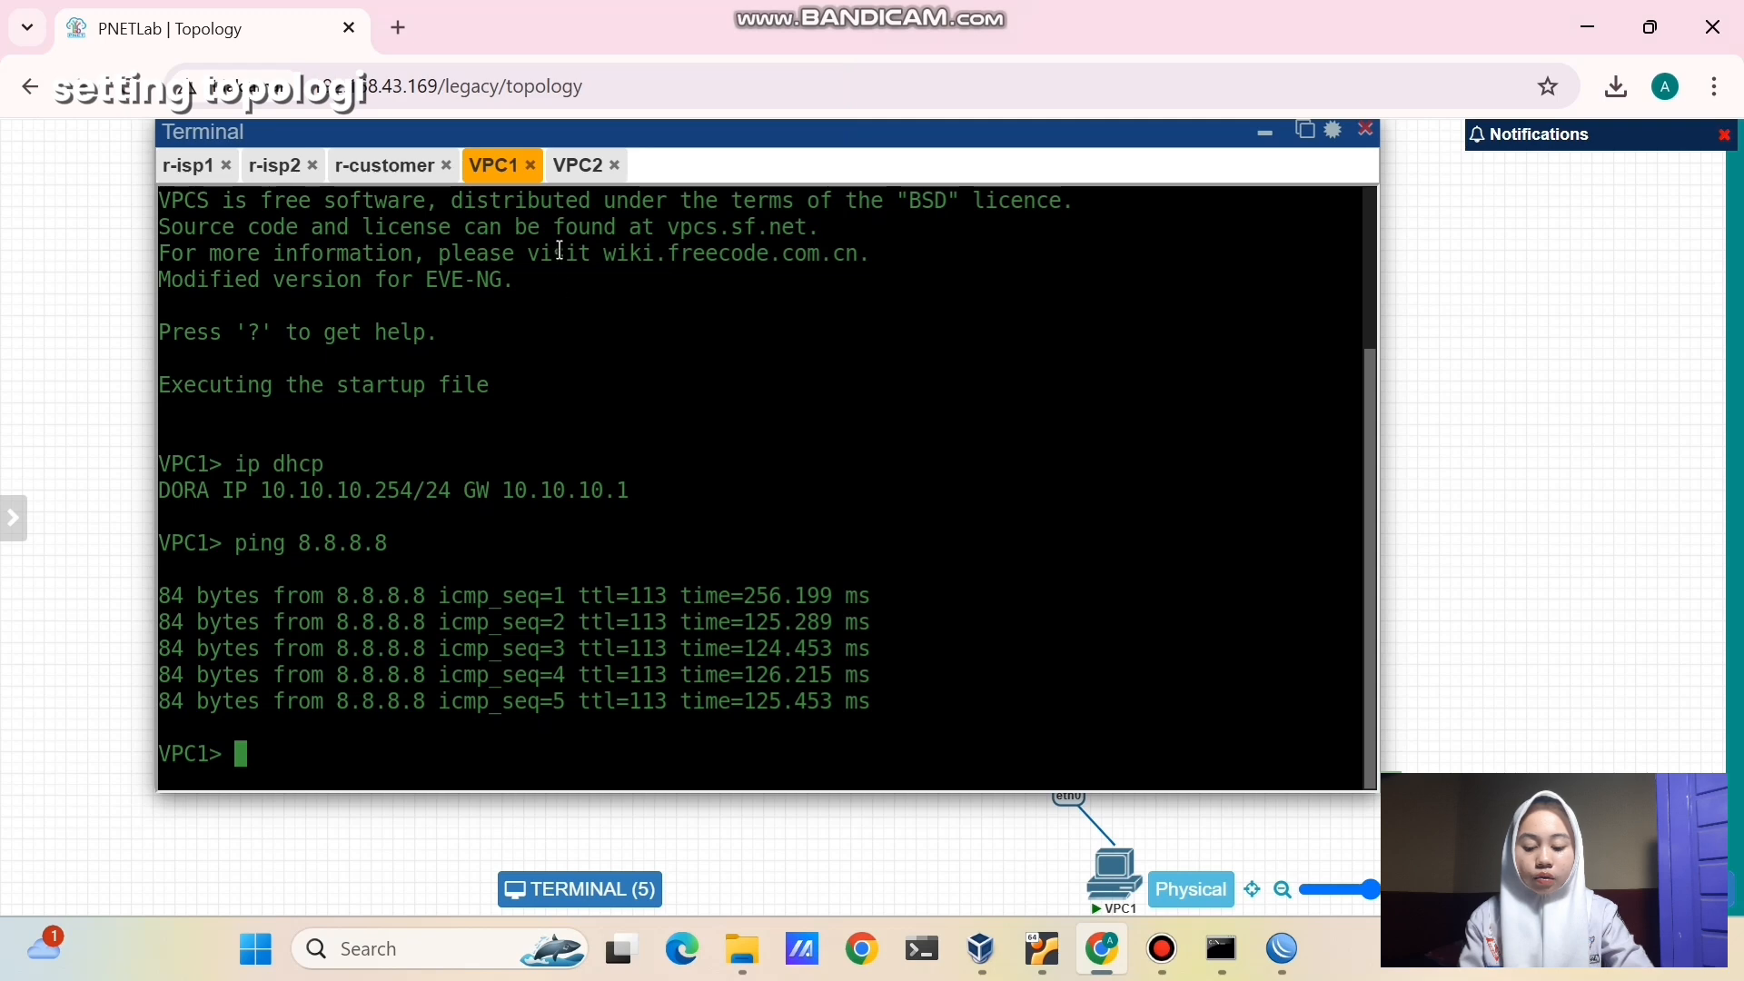
pyautogui.click(582, 165)
pyautogui.write('pi')
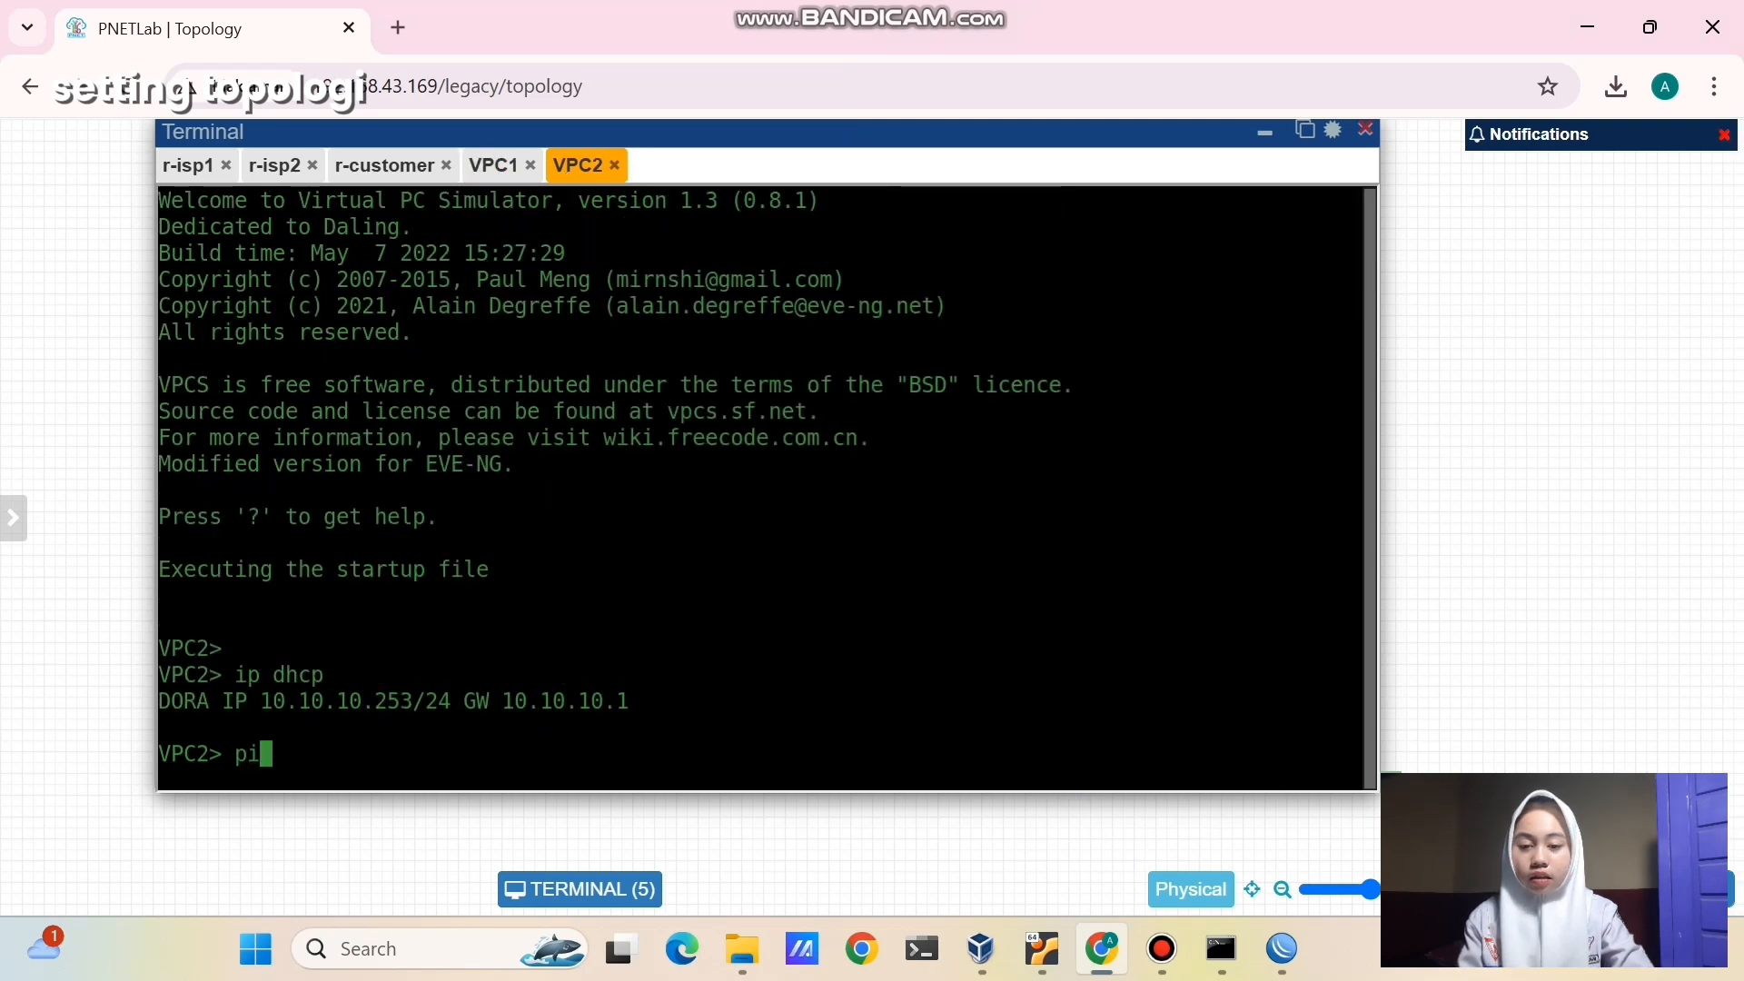
pyautogui.write('ng ')
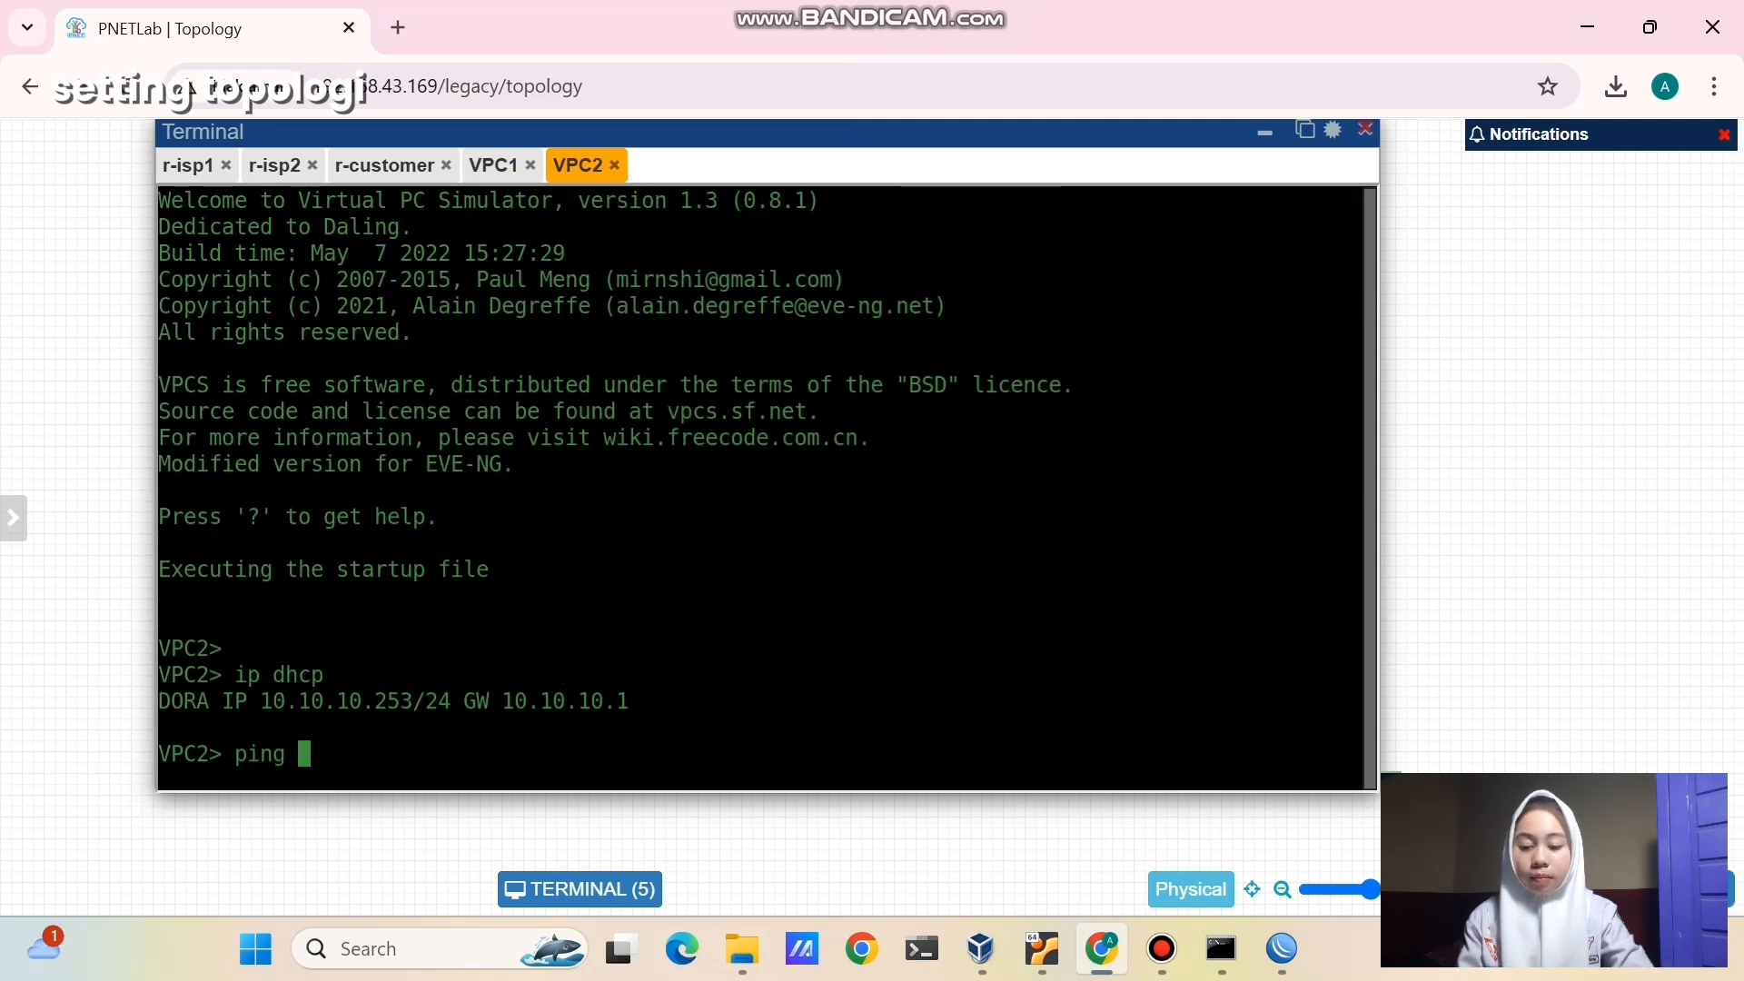
pyautogui.write('8.8.8.8')
pyautogui.press('Return')
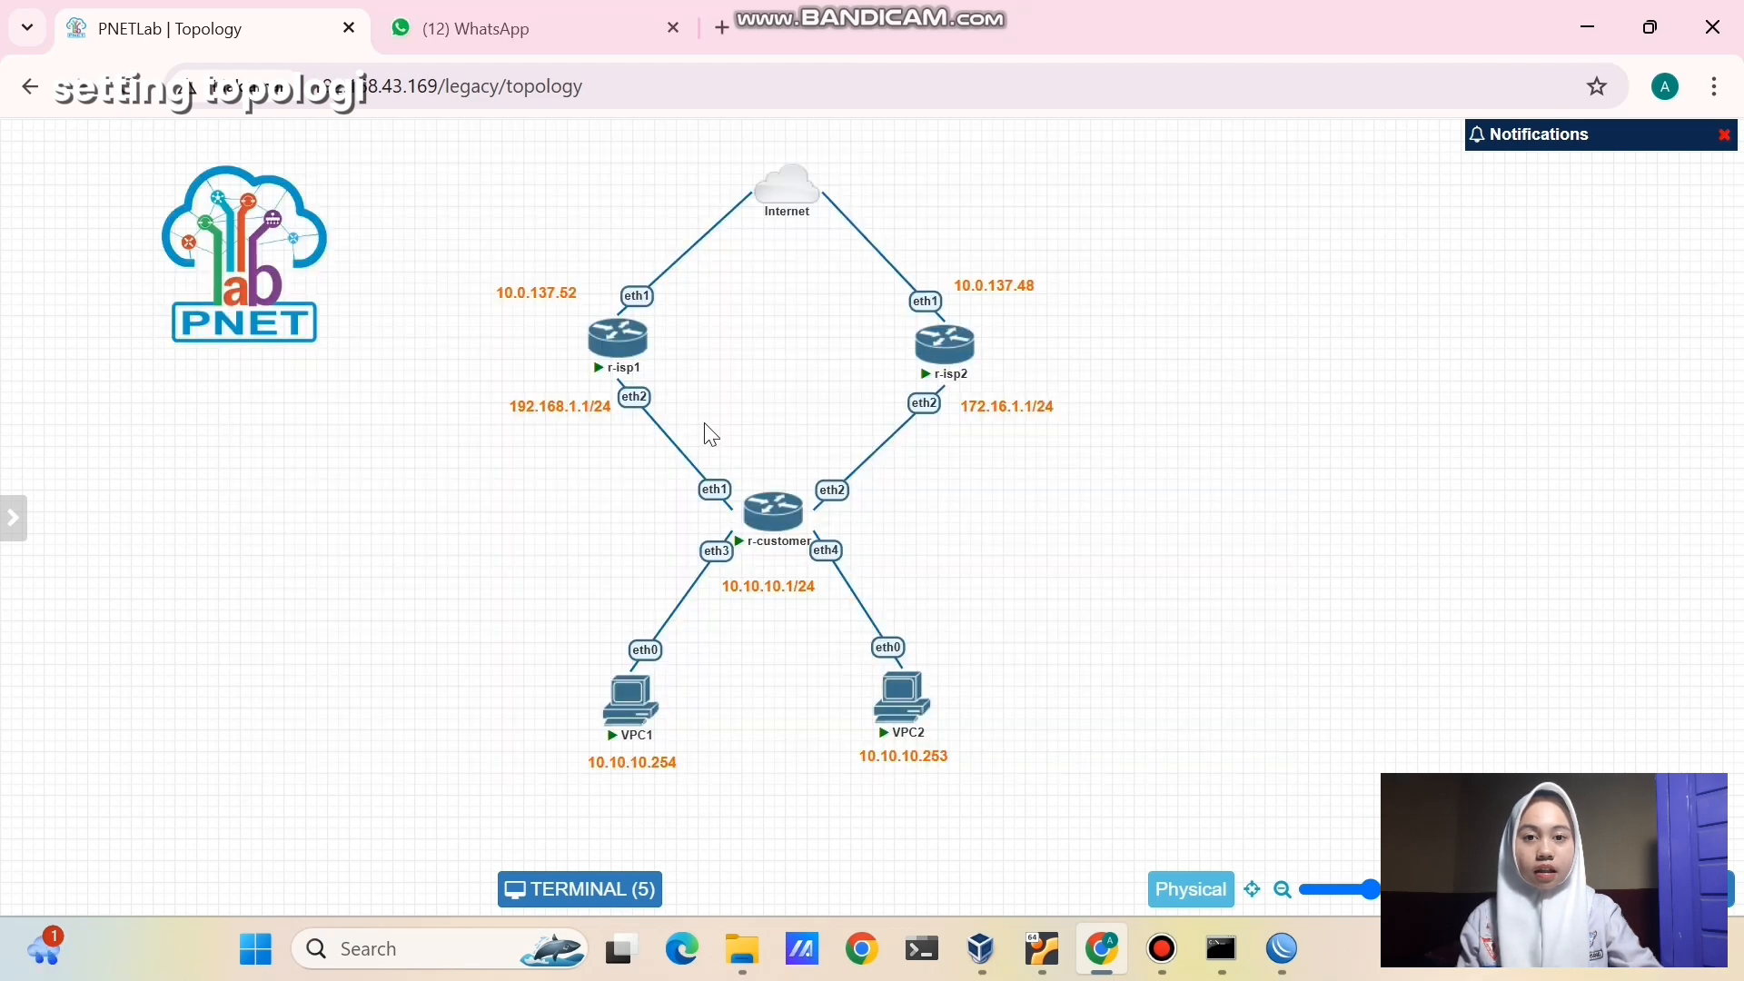
# - Box-select r-customer, r-isp1 and r-isp2 with their address labels in turn to highlight each
pyautogui.moveTo(698, 419); pyautogui.dragTo(857, 613)
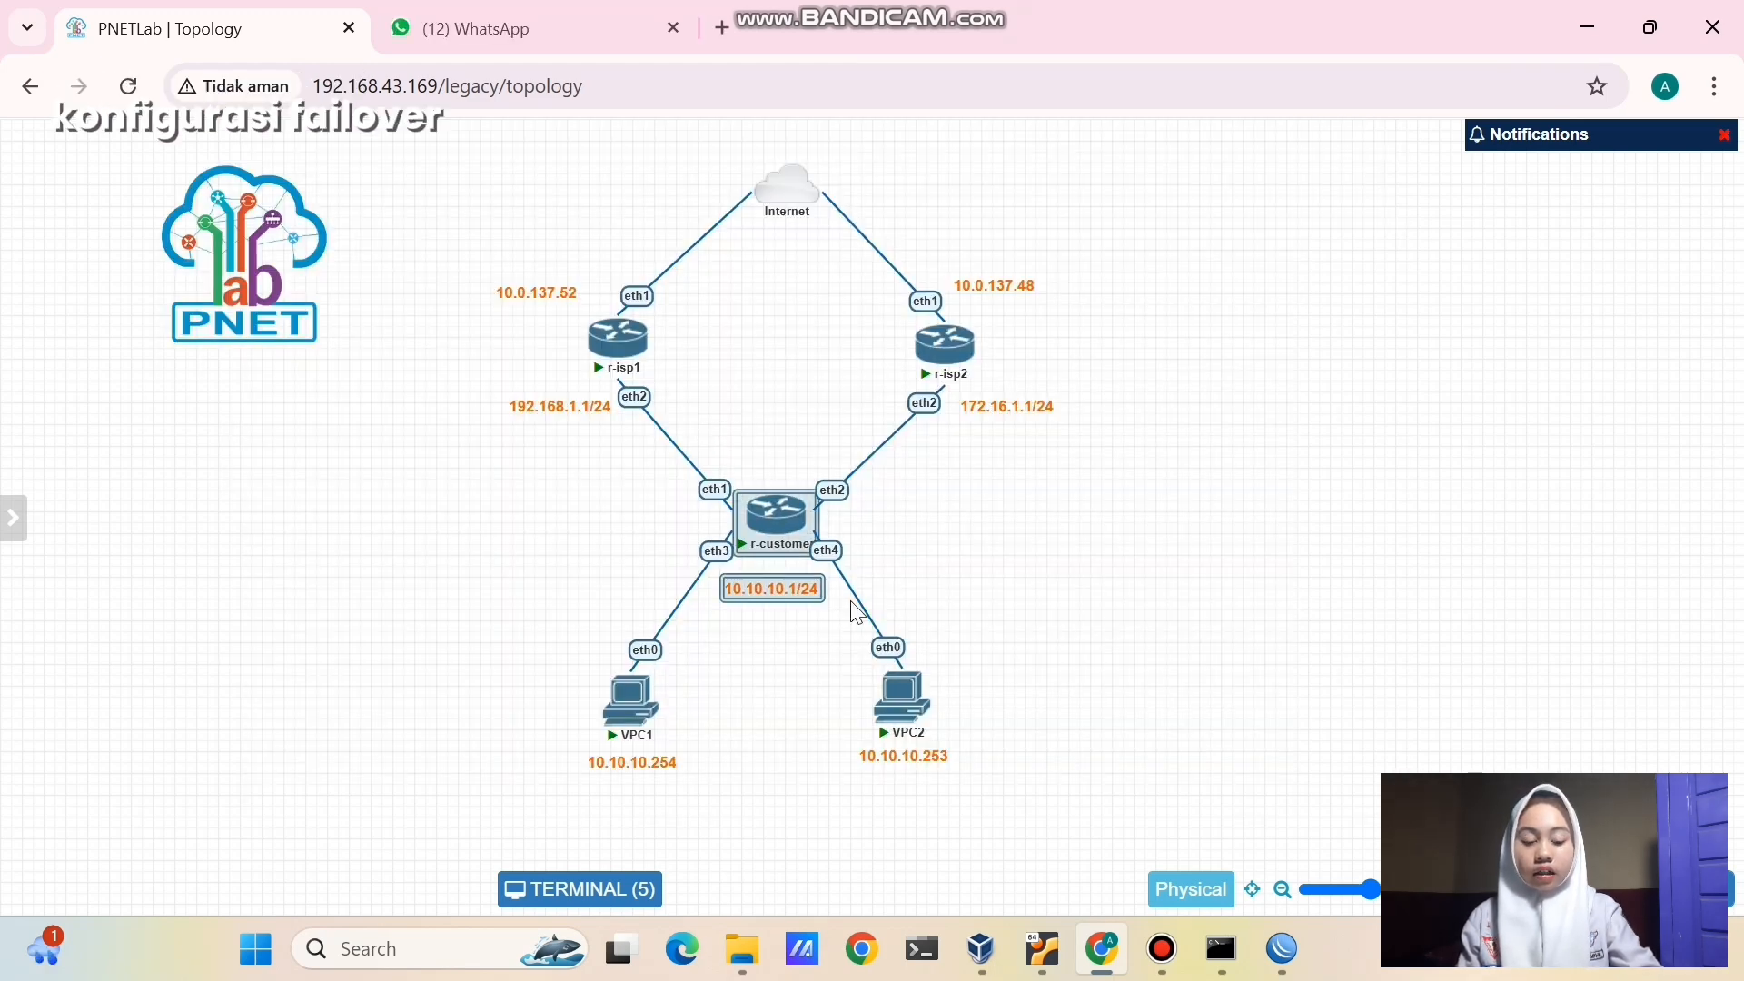
pyautogui.click(752, 397)
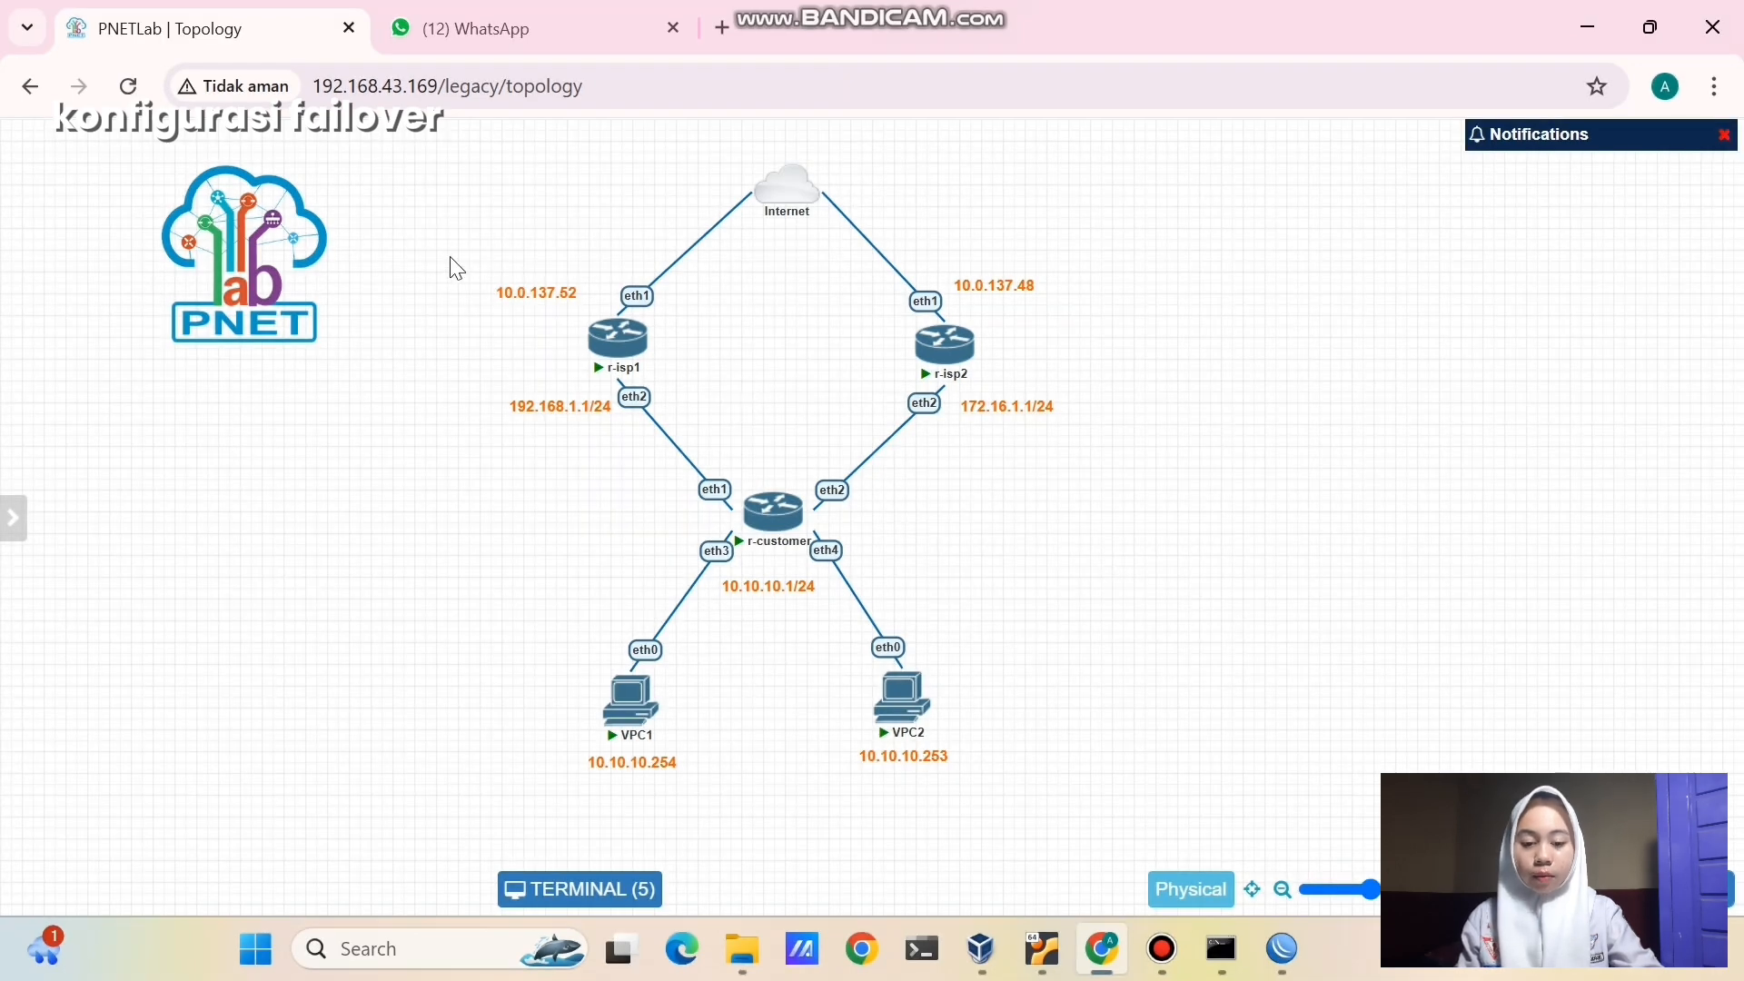
pyautogui.moveTo(452, 265); pyautogui.dragTo(722, 488)
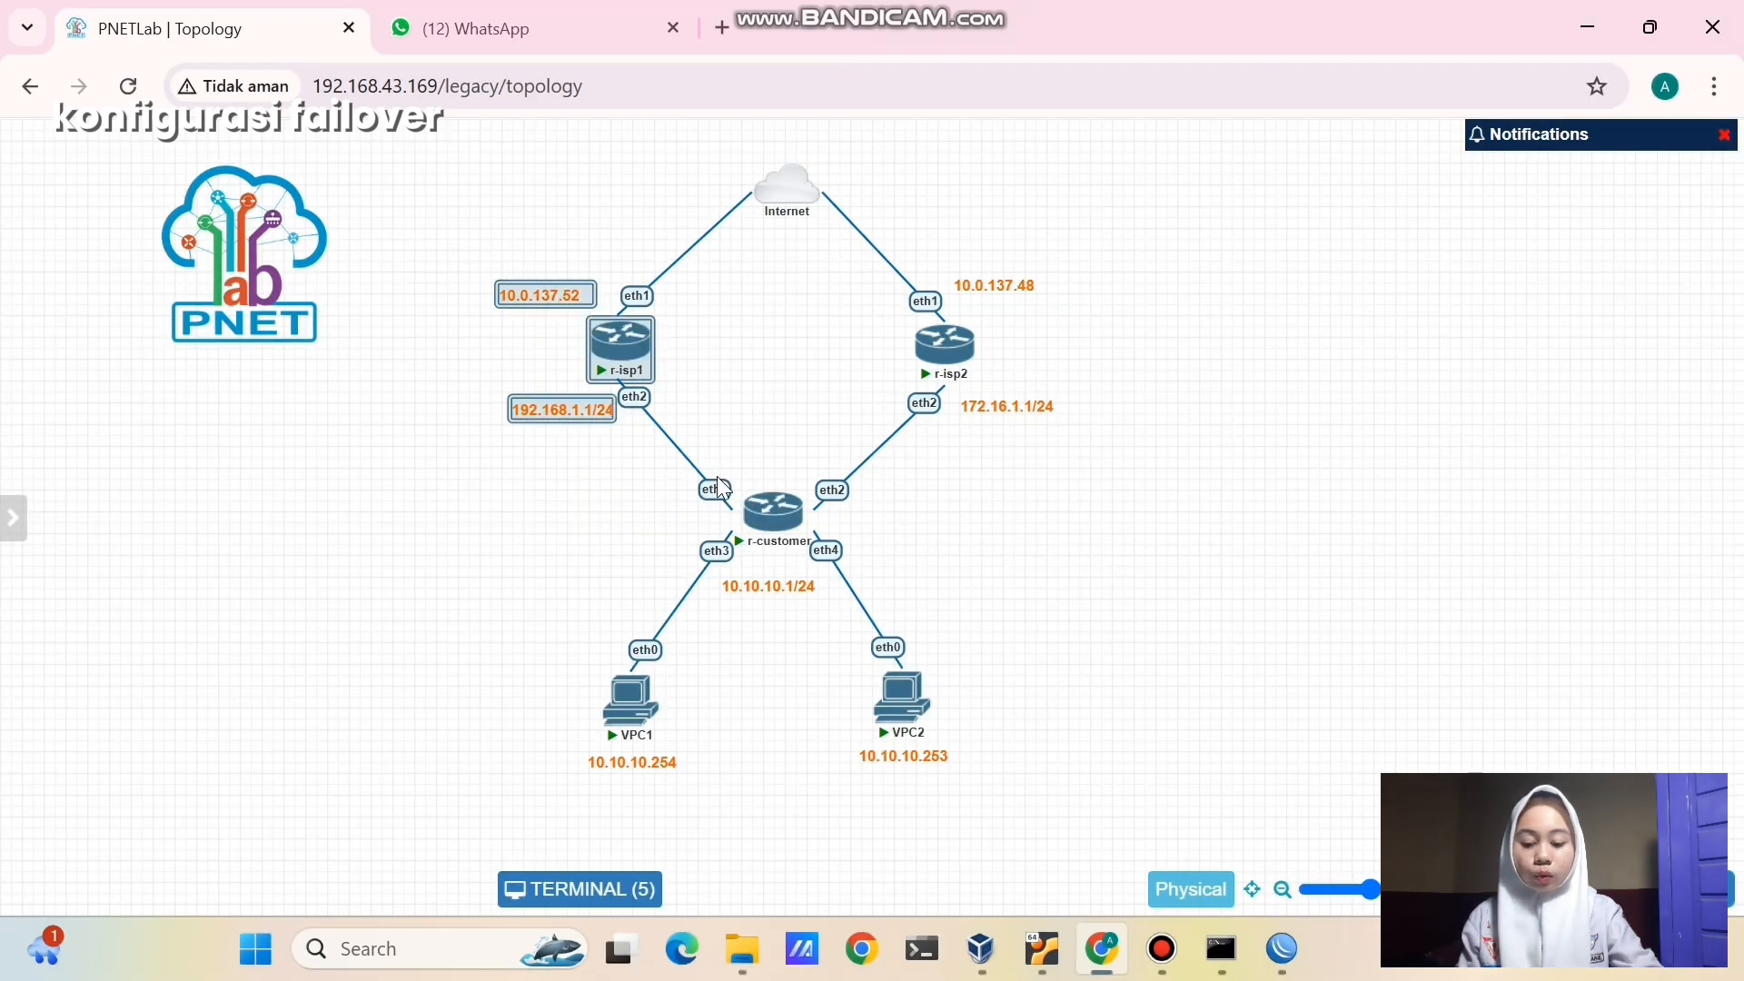
pyautogui.click(826, 327)
pyautogui.moveTo(913, 194); pyautogui.dragTo(1090, 442)
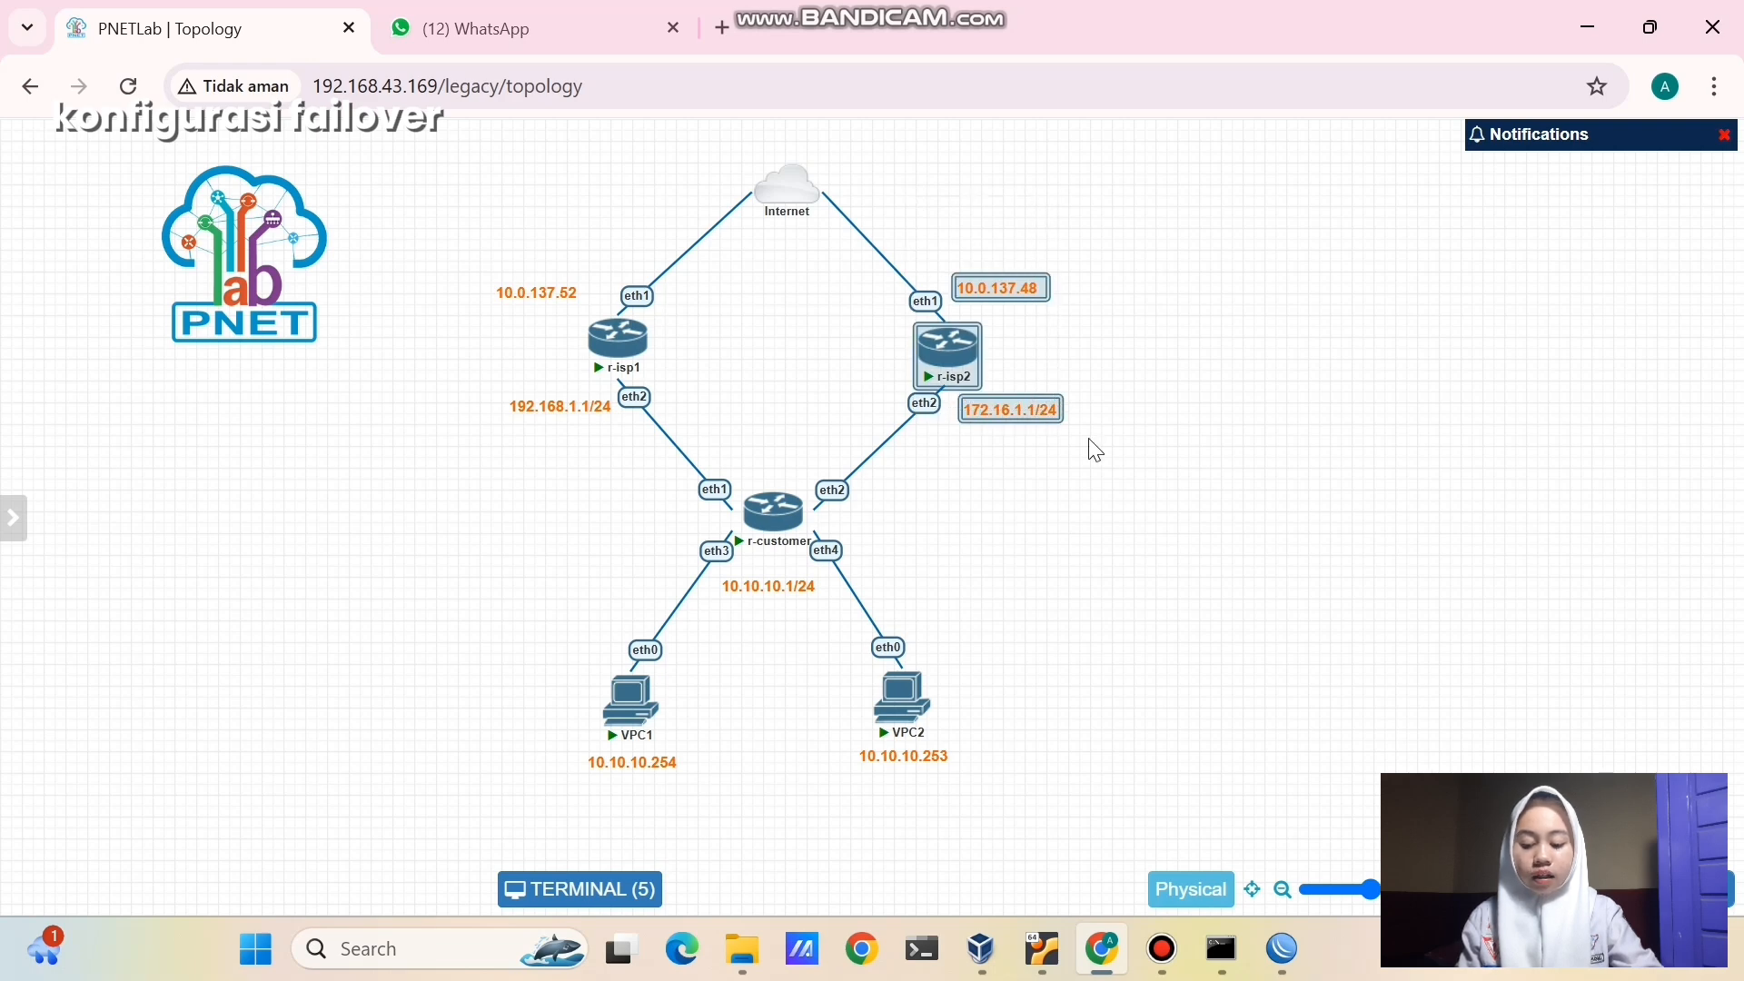
pyautogui.click(1096, 449)
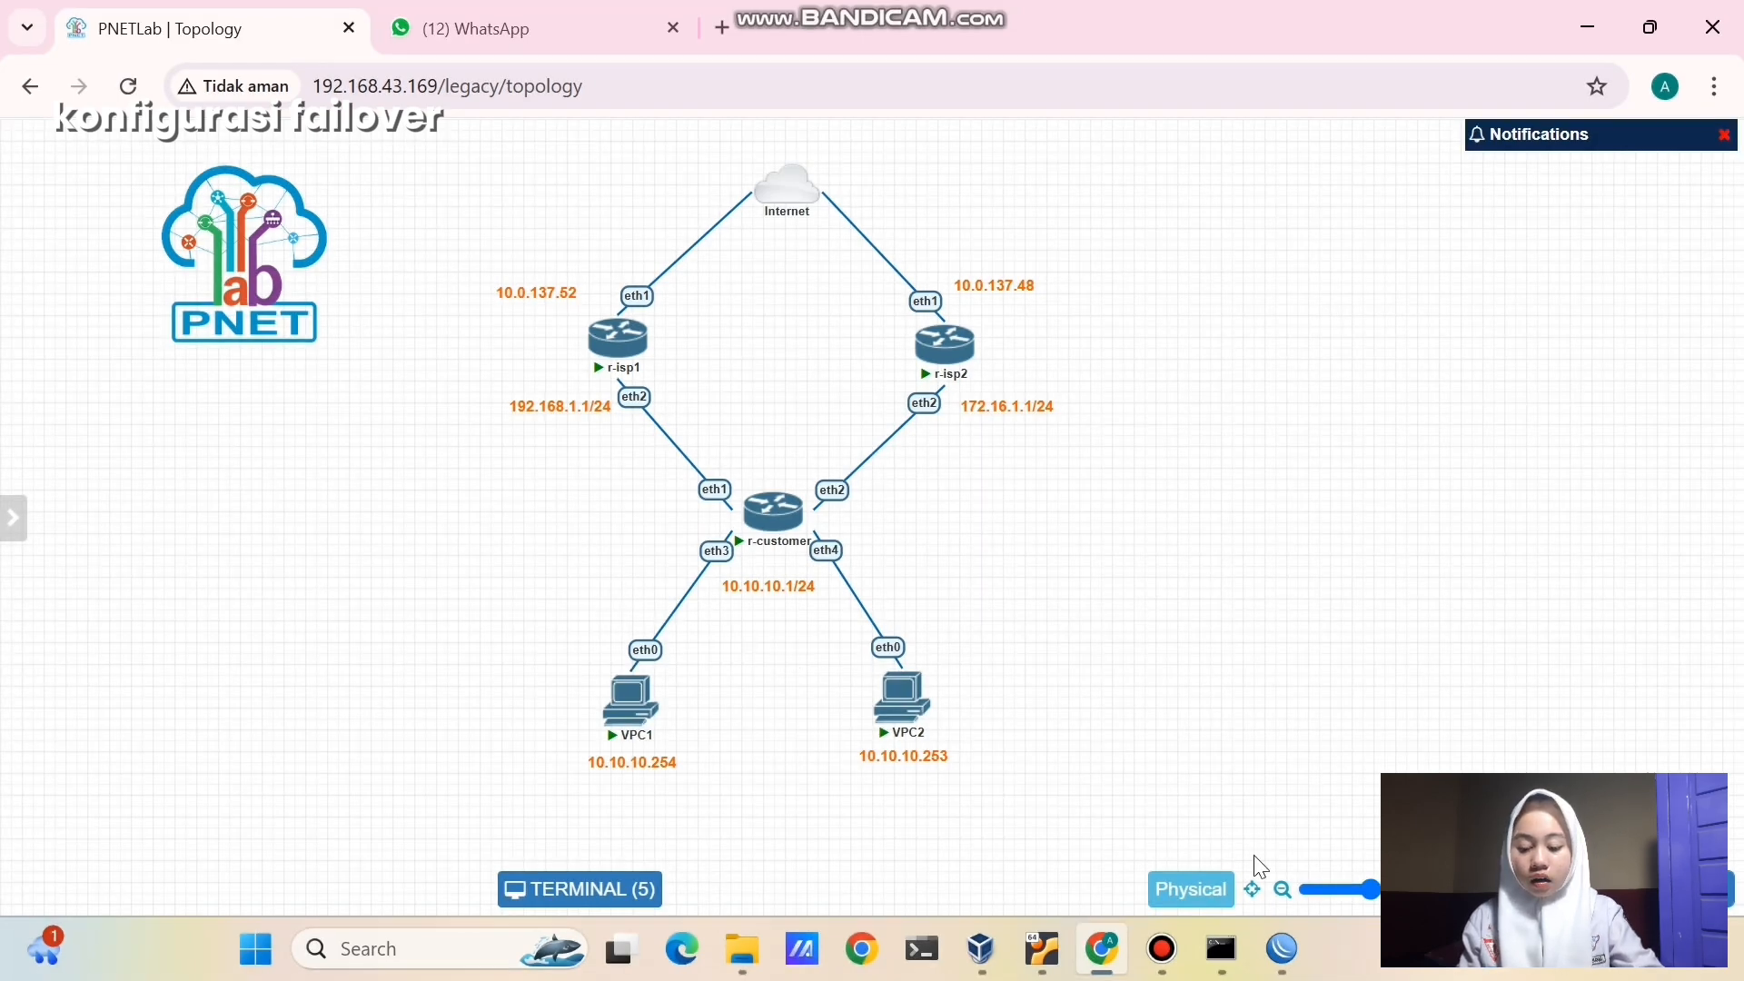
# - Set the distance of the 0.0.0.0/0 route via 192.168.1.1 to 10
pyautogui.moveTo(1284, 947)
pyautogui.click(1576, 754)
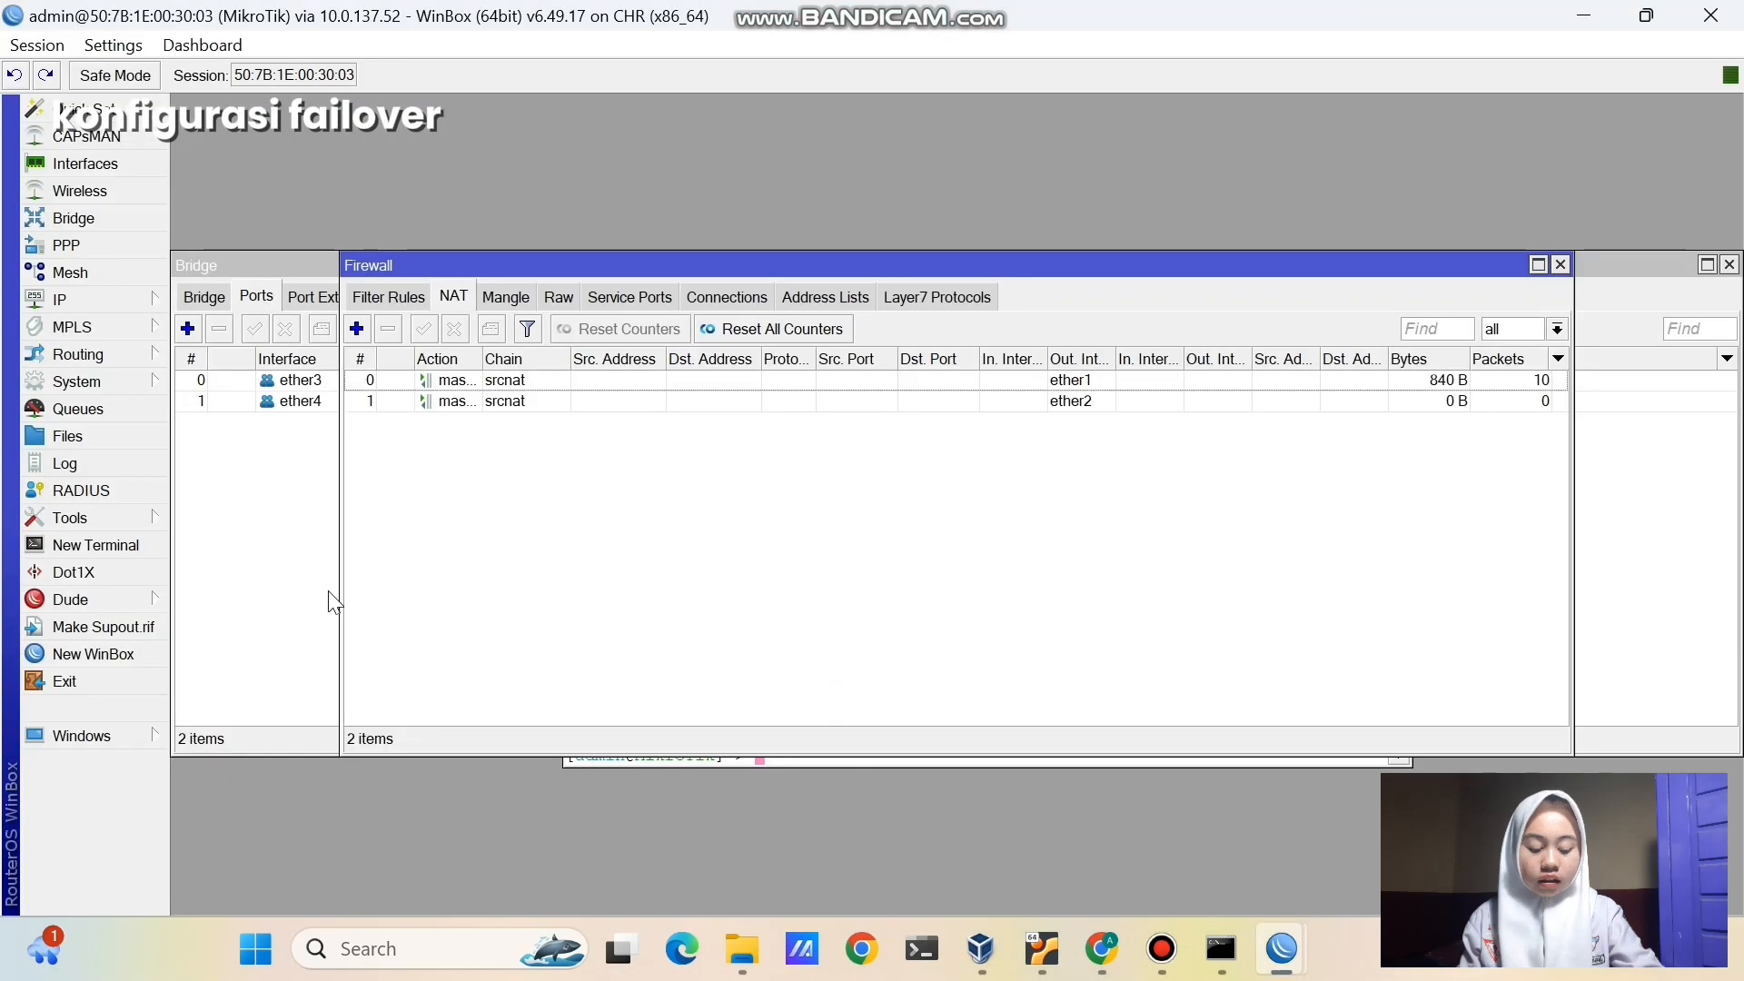
pyautogui.click(89, 301)
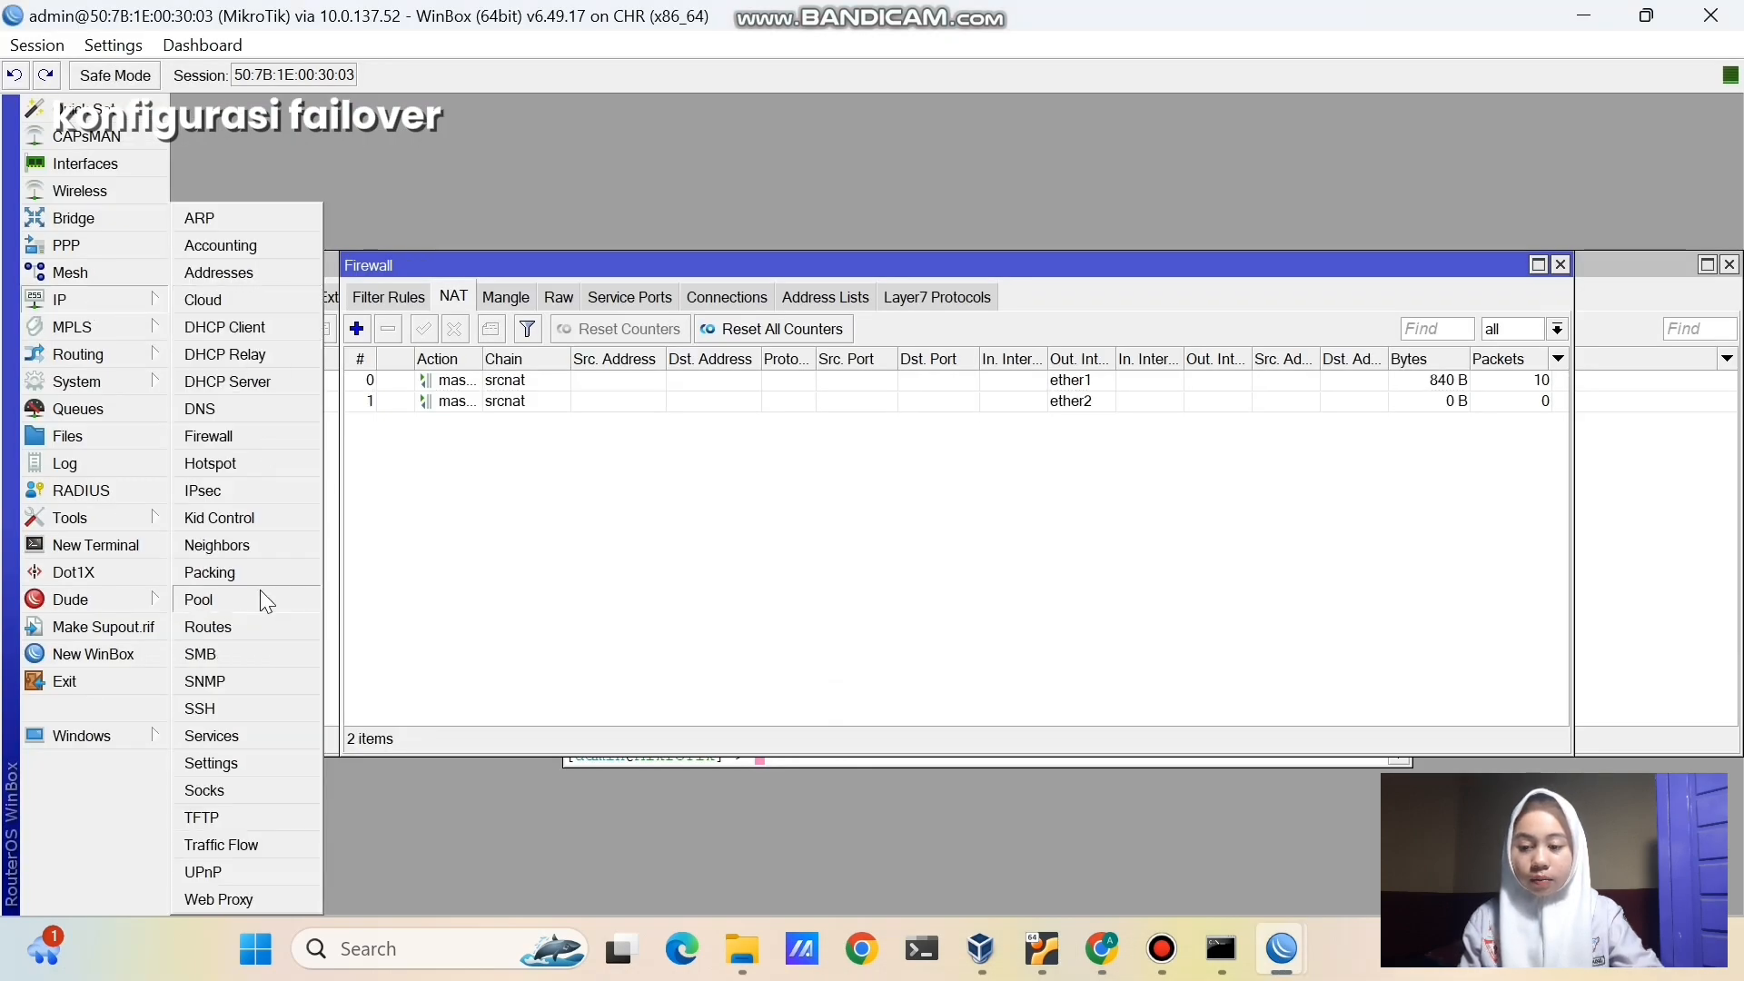
pyautogui.click(258, 626)
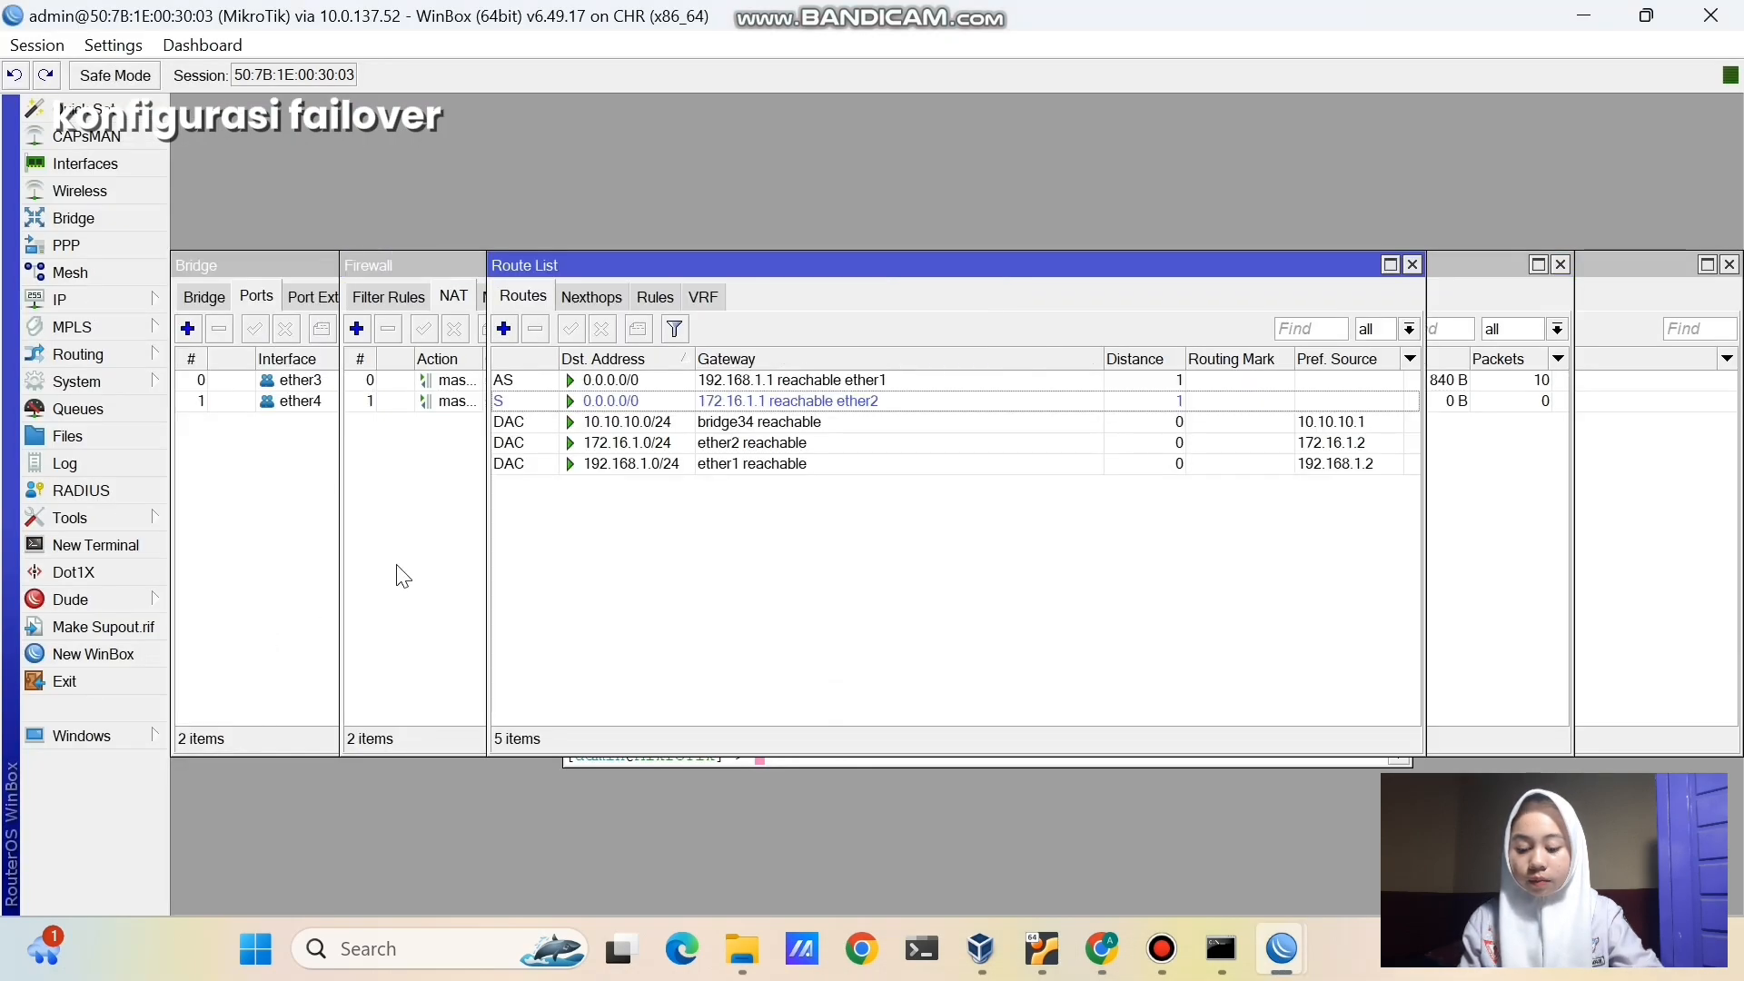
pyautogui.click(716, 382)
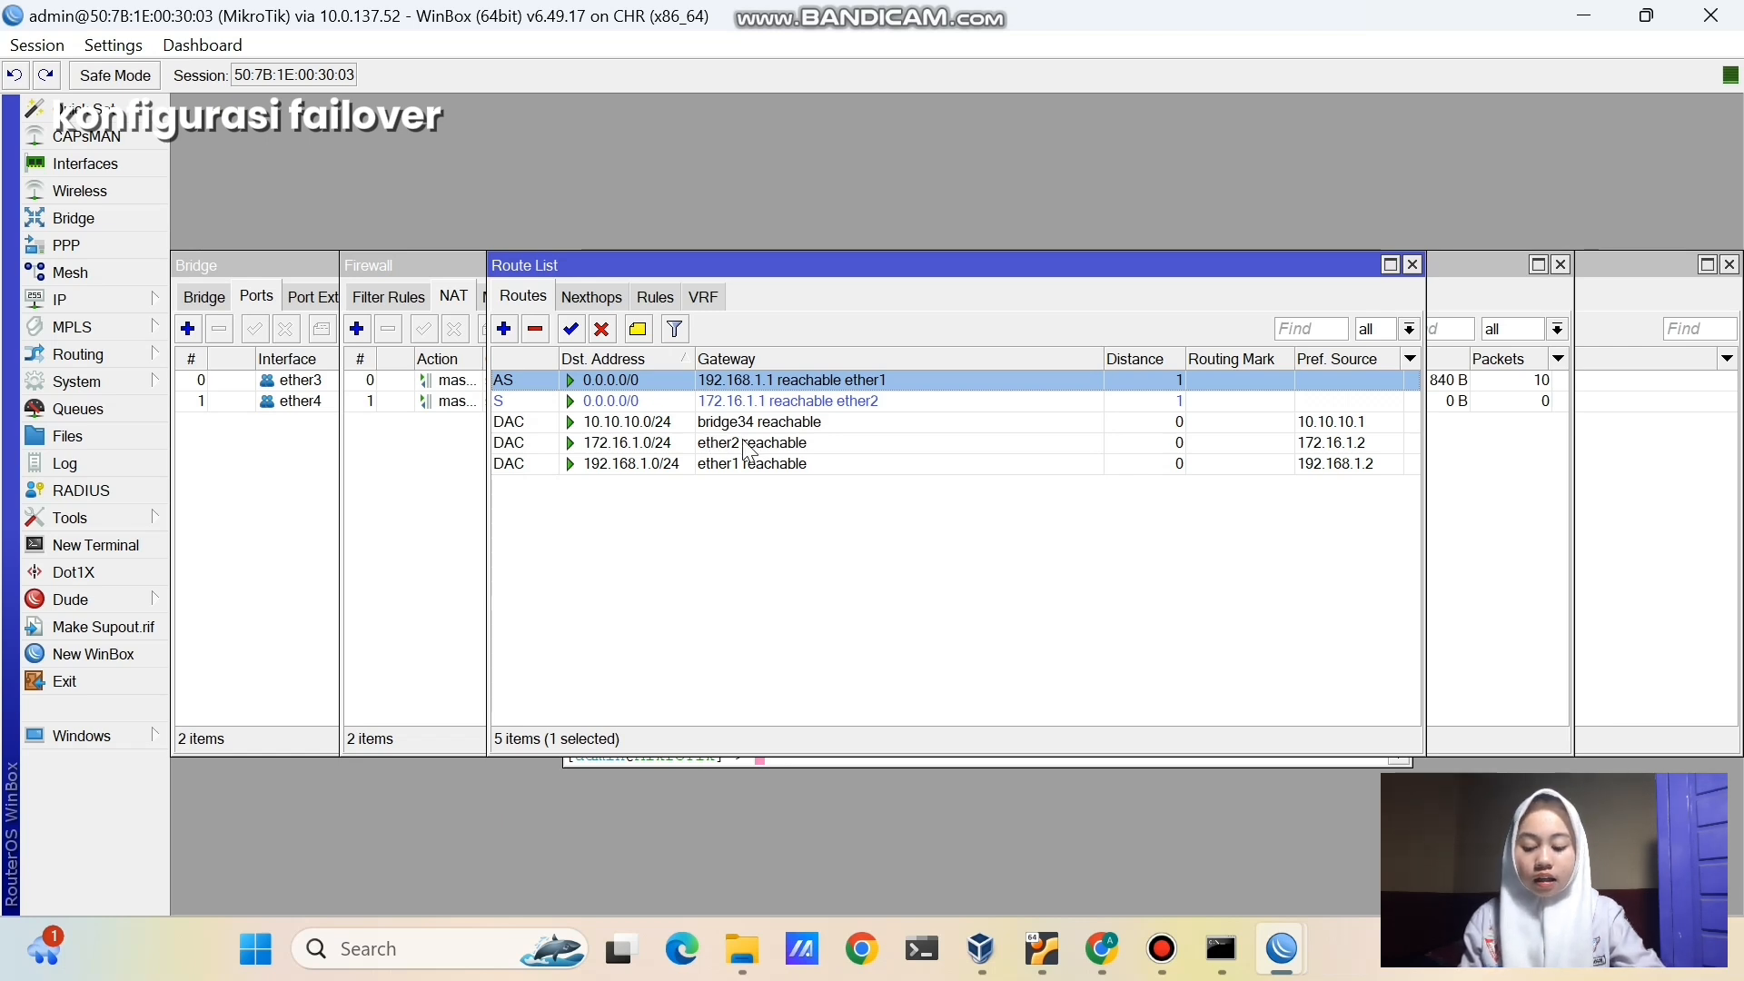
pyautogui.doubleClick(713, 384)
pyautogui.click(899, 504)
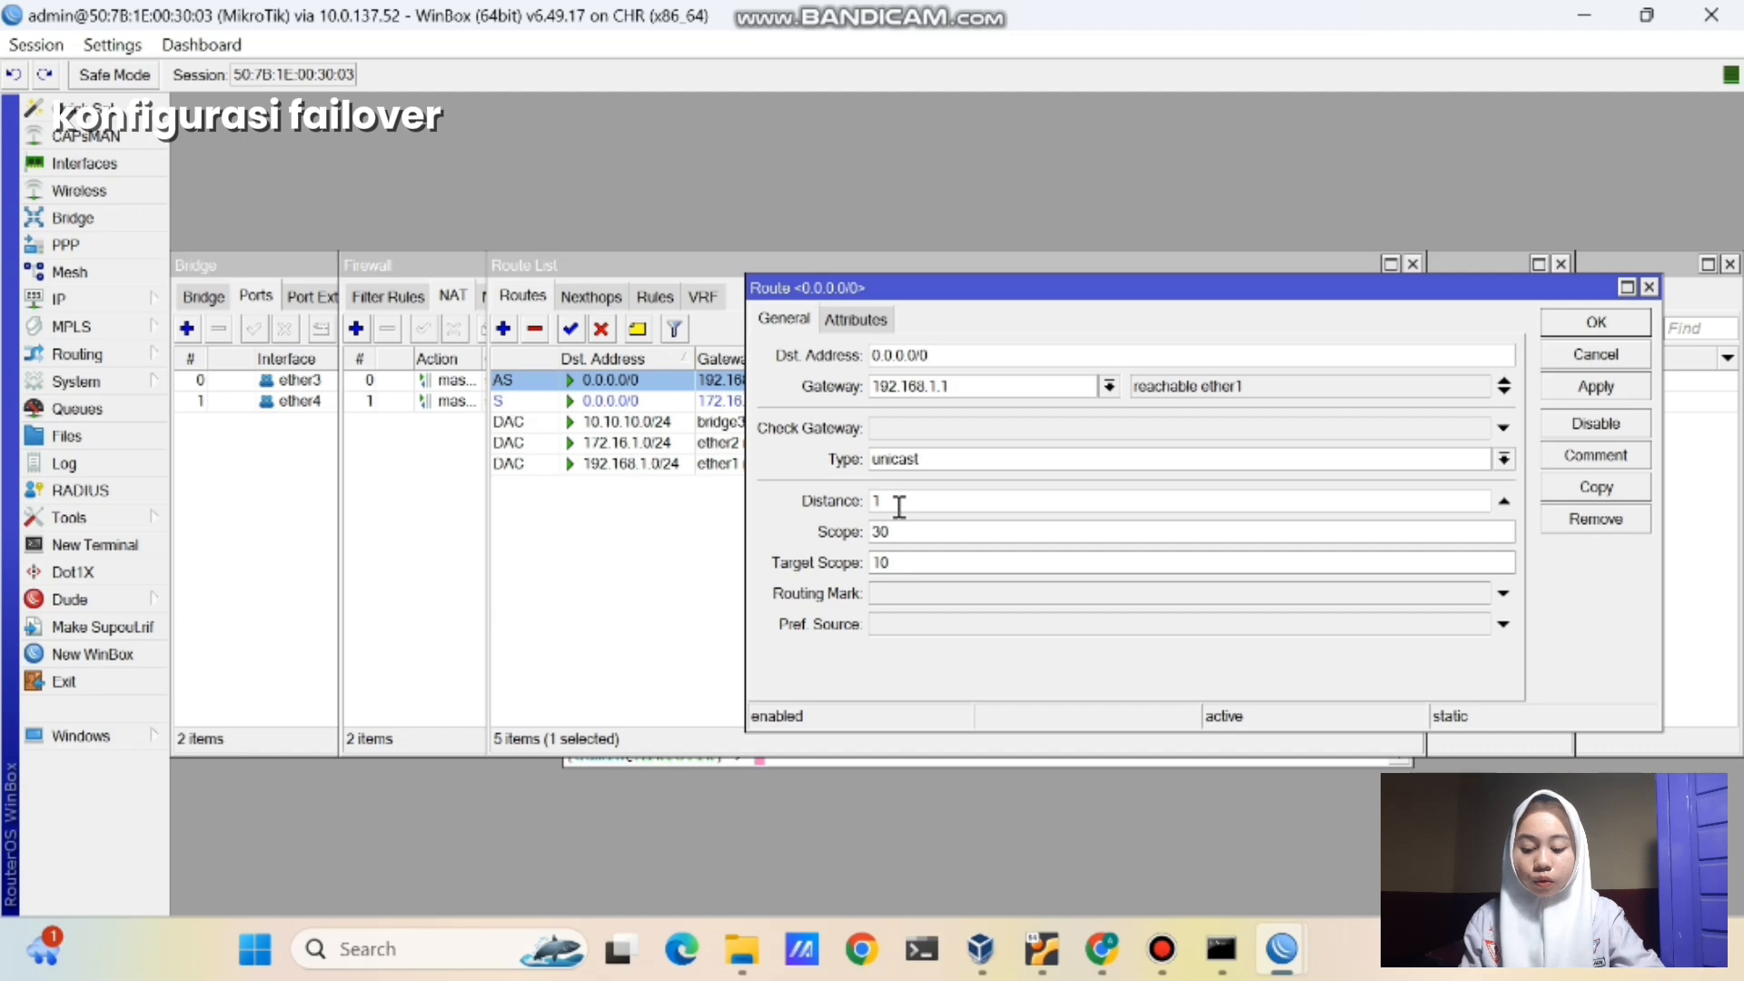
pyautogui.write('0')
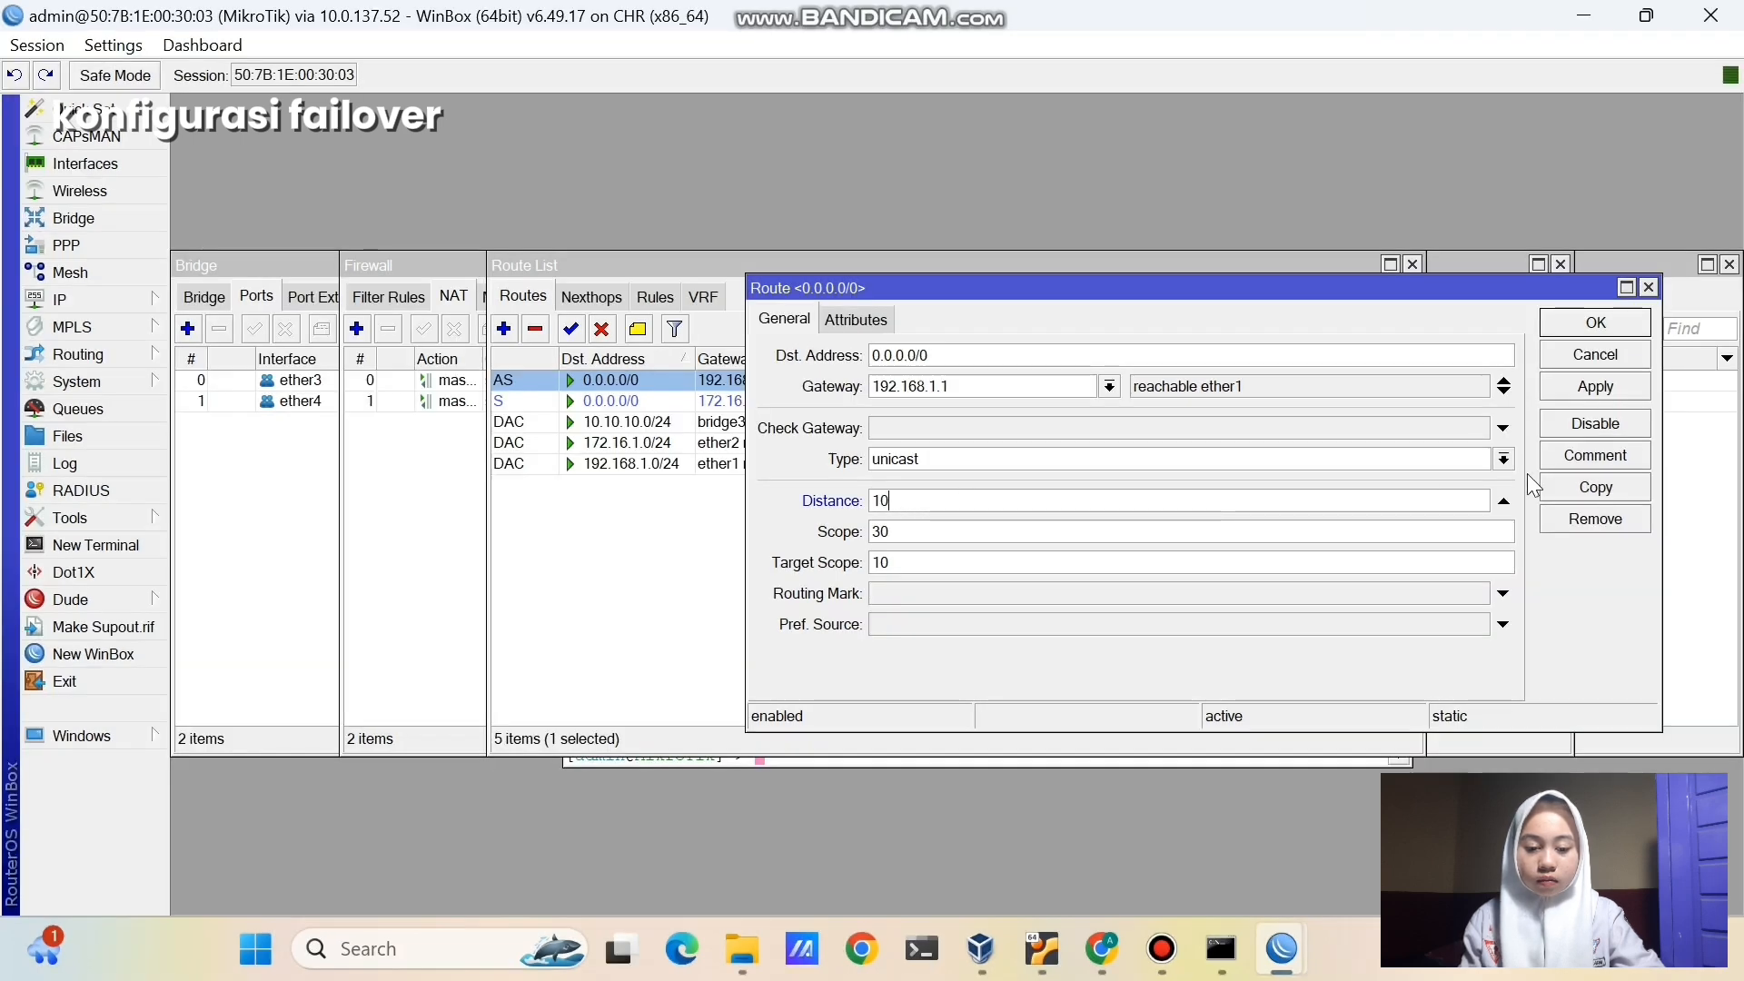
pyautogui.click(1584, 391)
pyautogui.click(1583, 338)
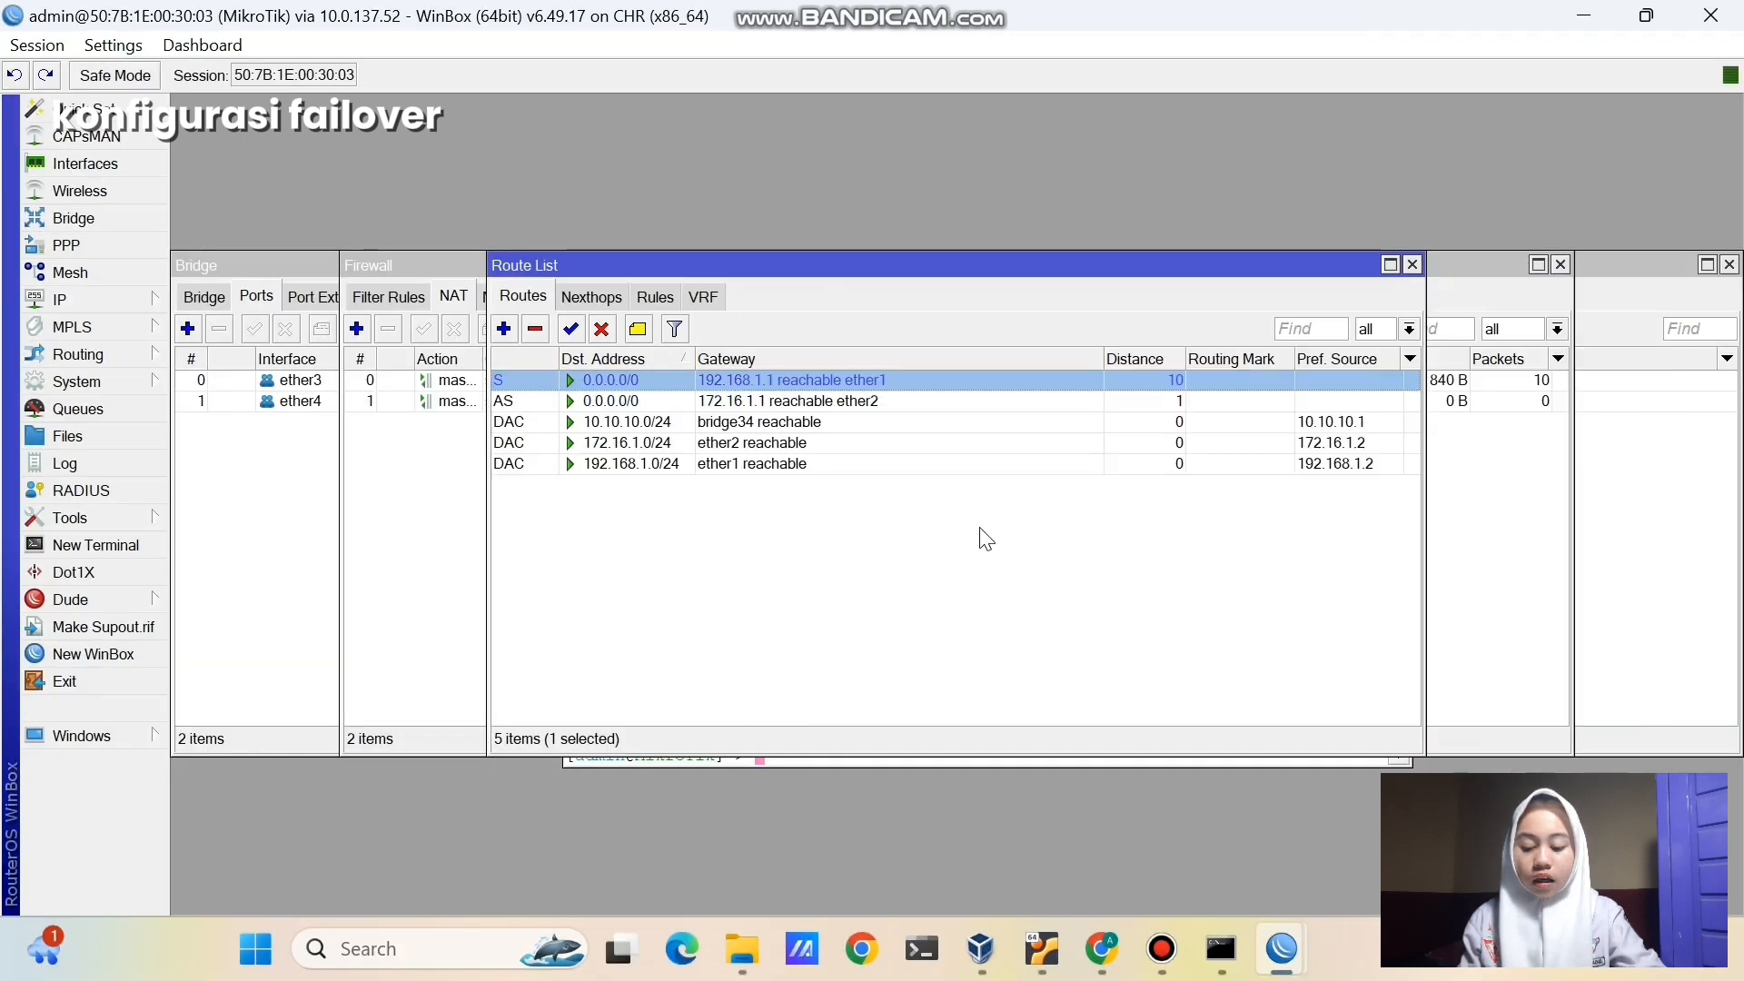
# - Set the distance of the 0.0.0.0/0 route via 172.16.1.1 to 20
pyautogui.click(688, 403)
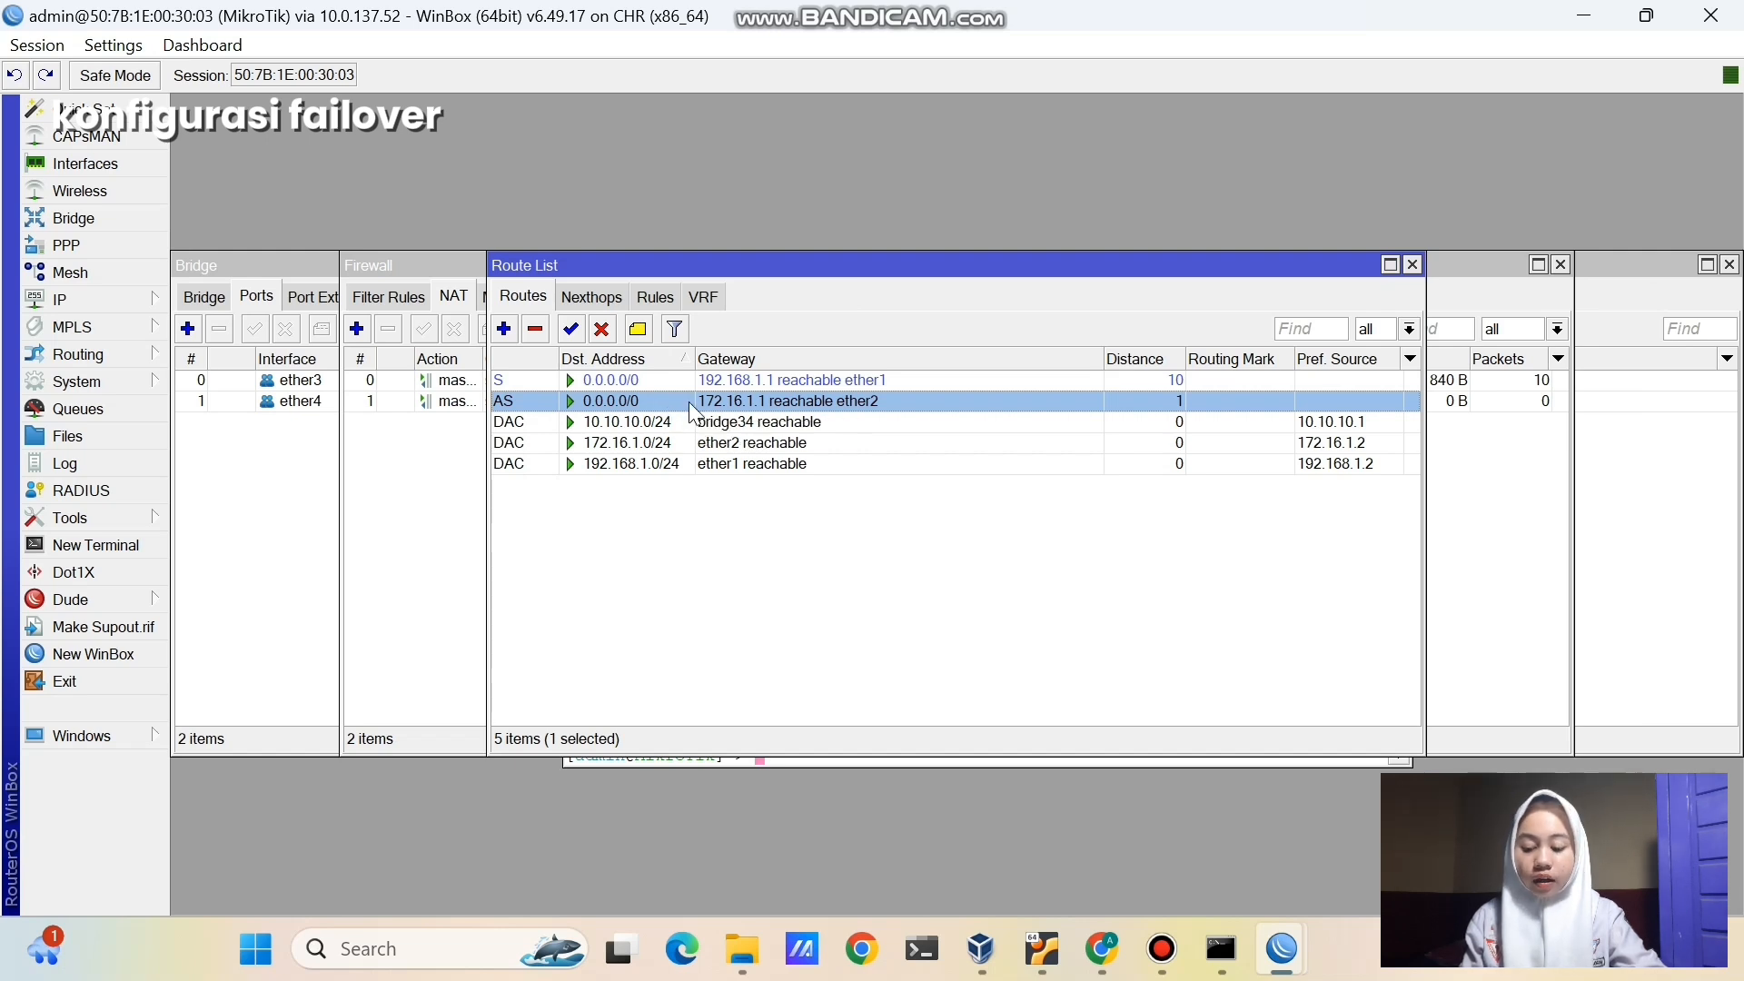
pyautogui.doubleClick(689, 402)
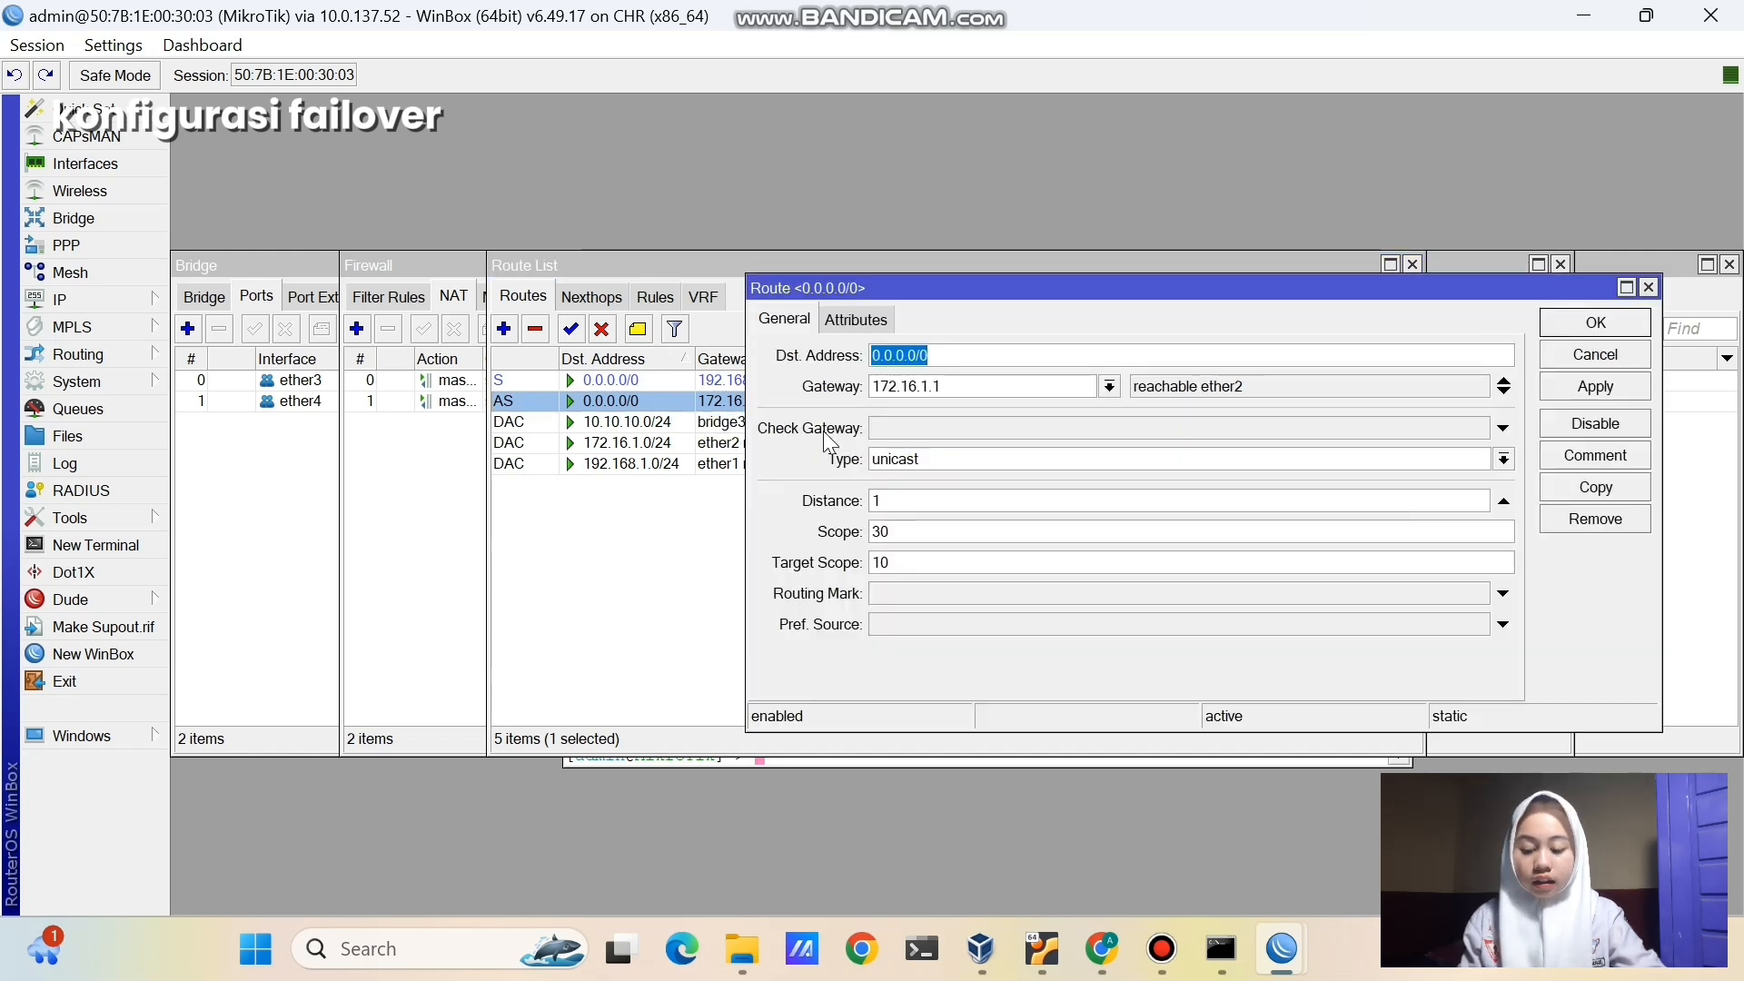
pyautogui.click(919, 499)
pyautogui.press('BackSpace')
pyautogui.write('20')
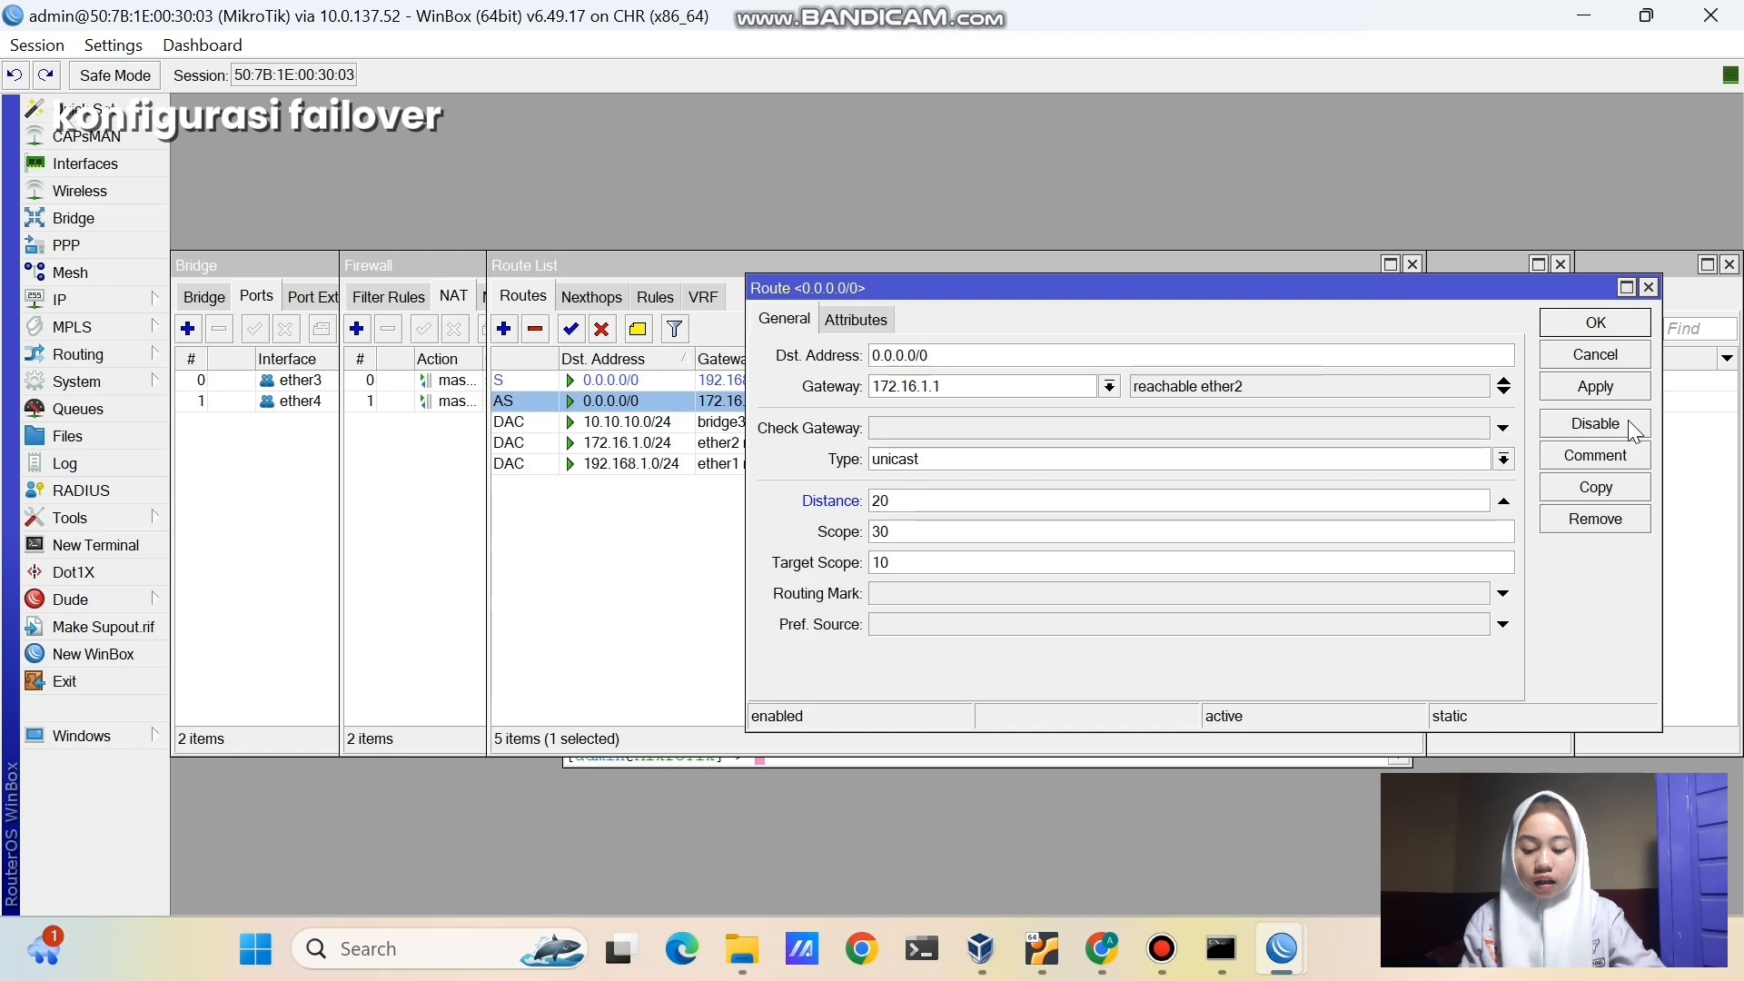
pyautogui.click(1618, 389)
pyautogui.click(1609, 327)
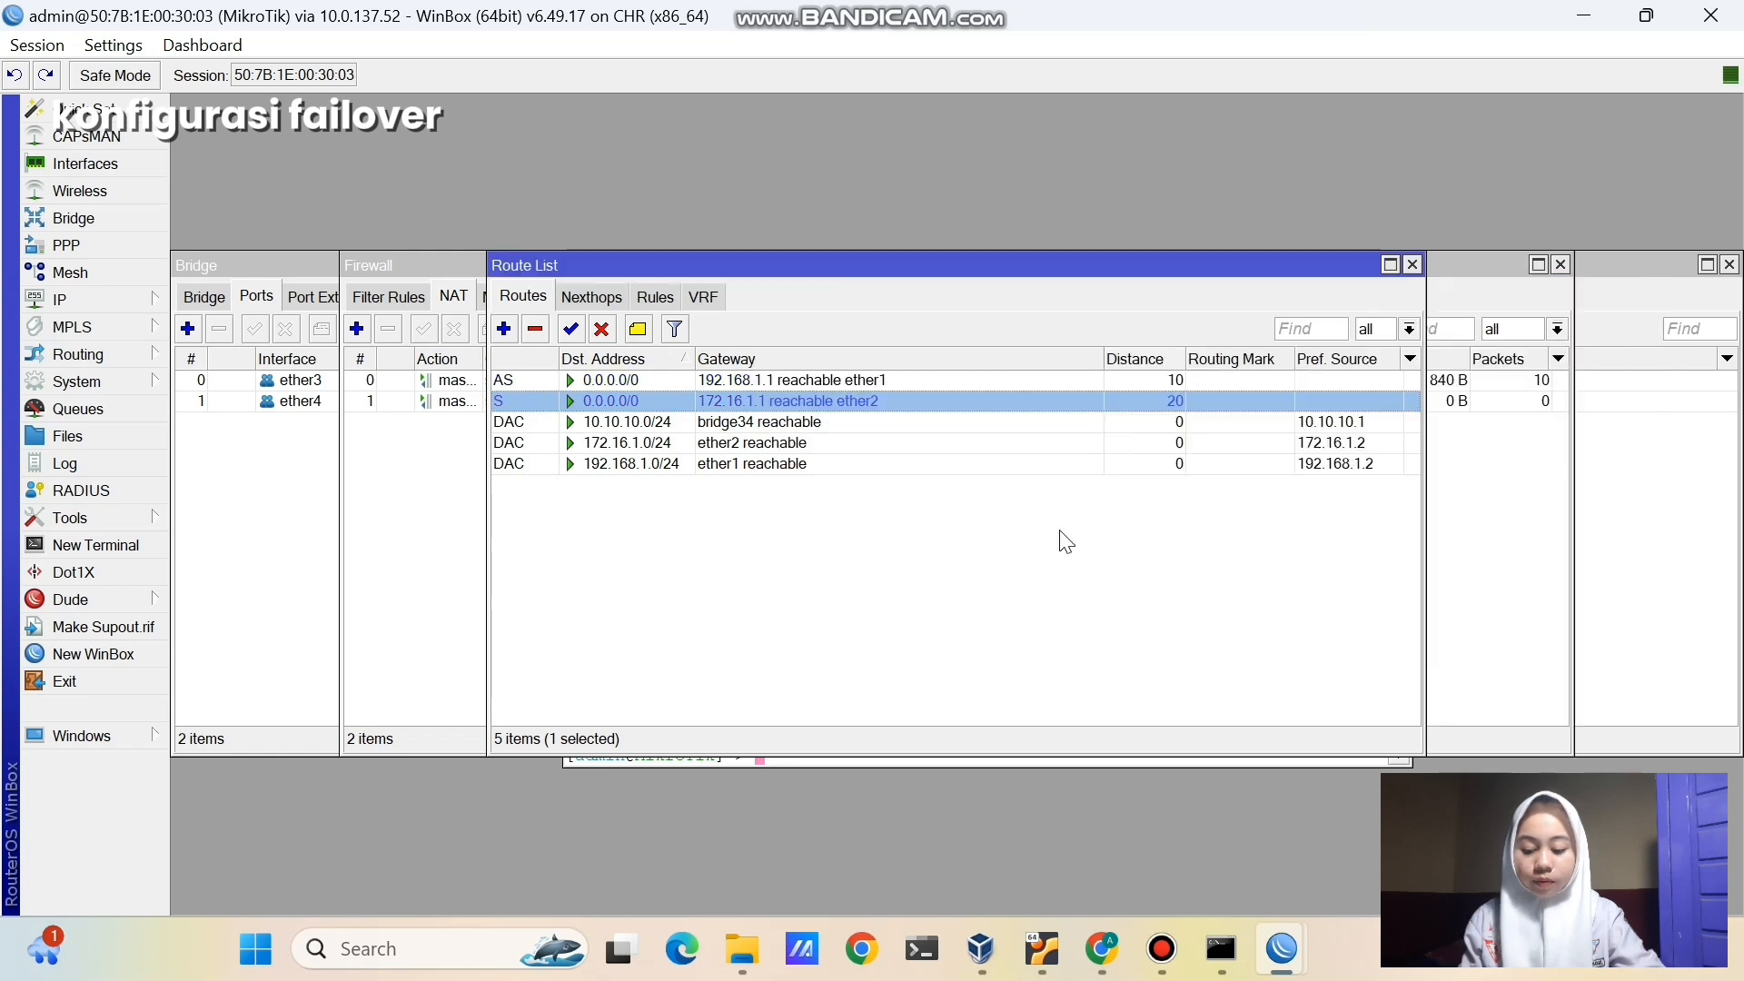
pyautogui.click(630, 381)
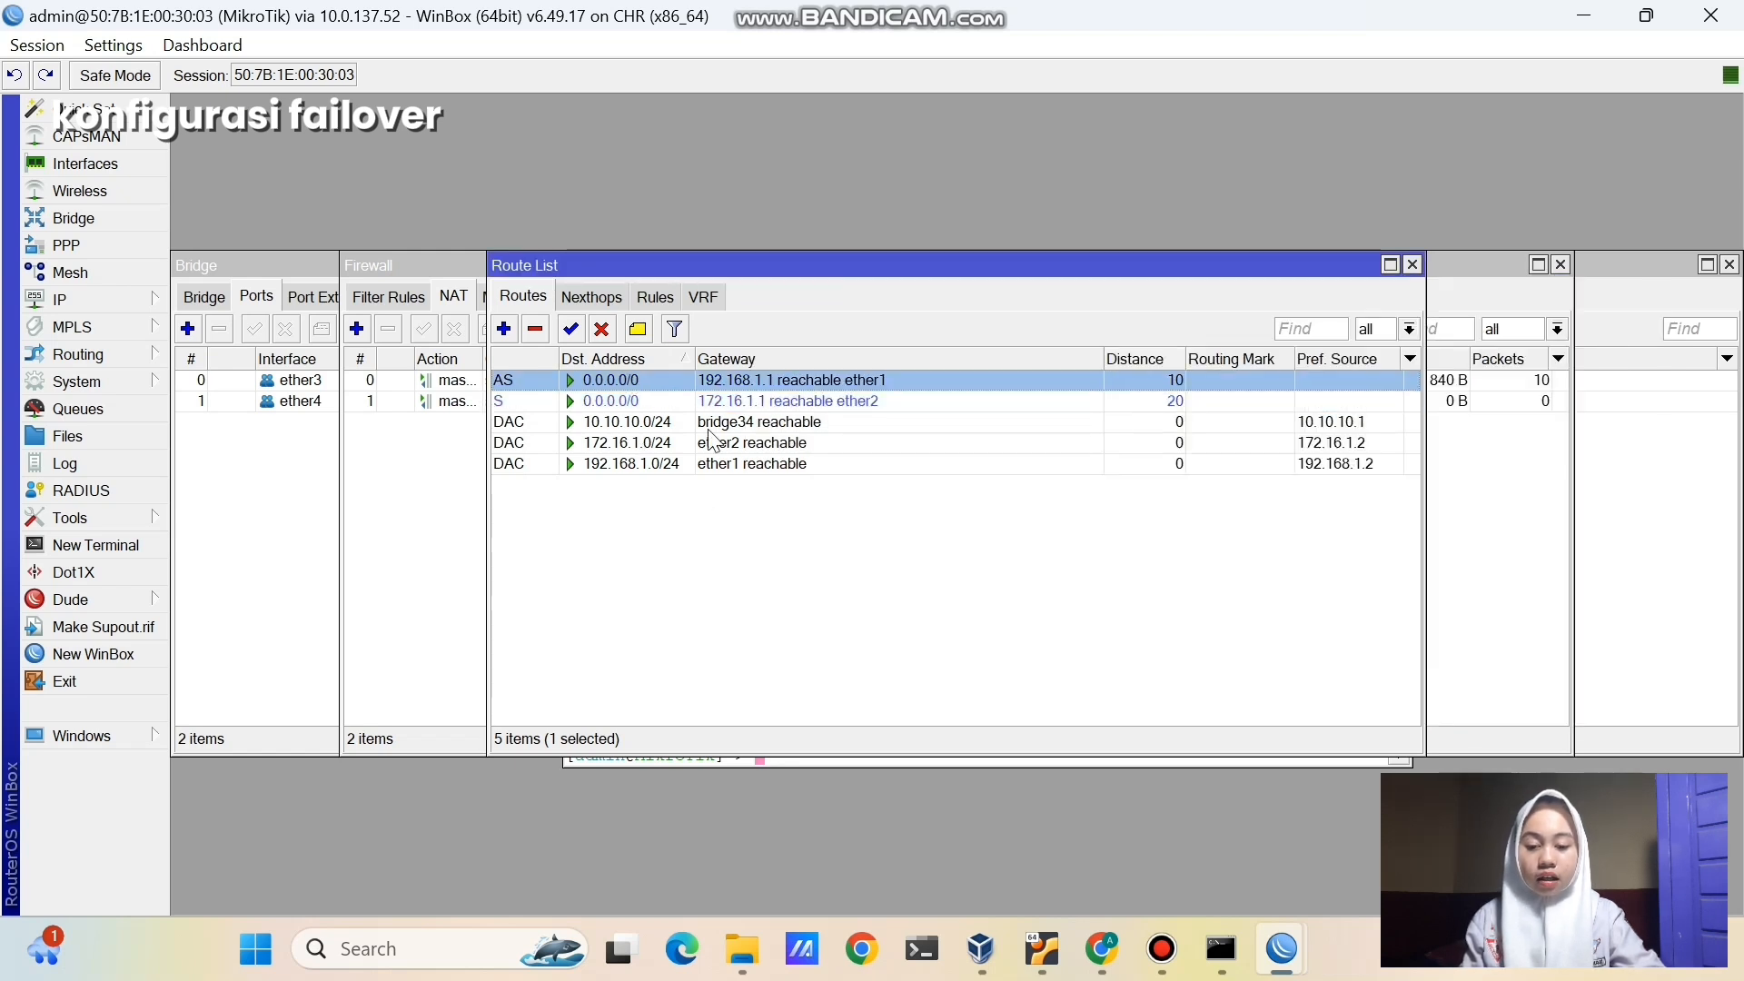
# - Show the interface list (bridge34, ether1–ether4 running), then reopen the Route List with the 192.168.1.1 route selected
pyautogui.click(762, 523)
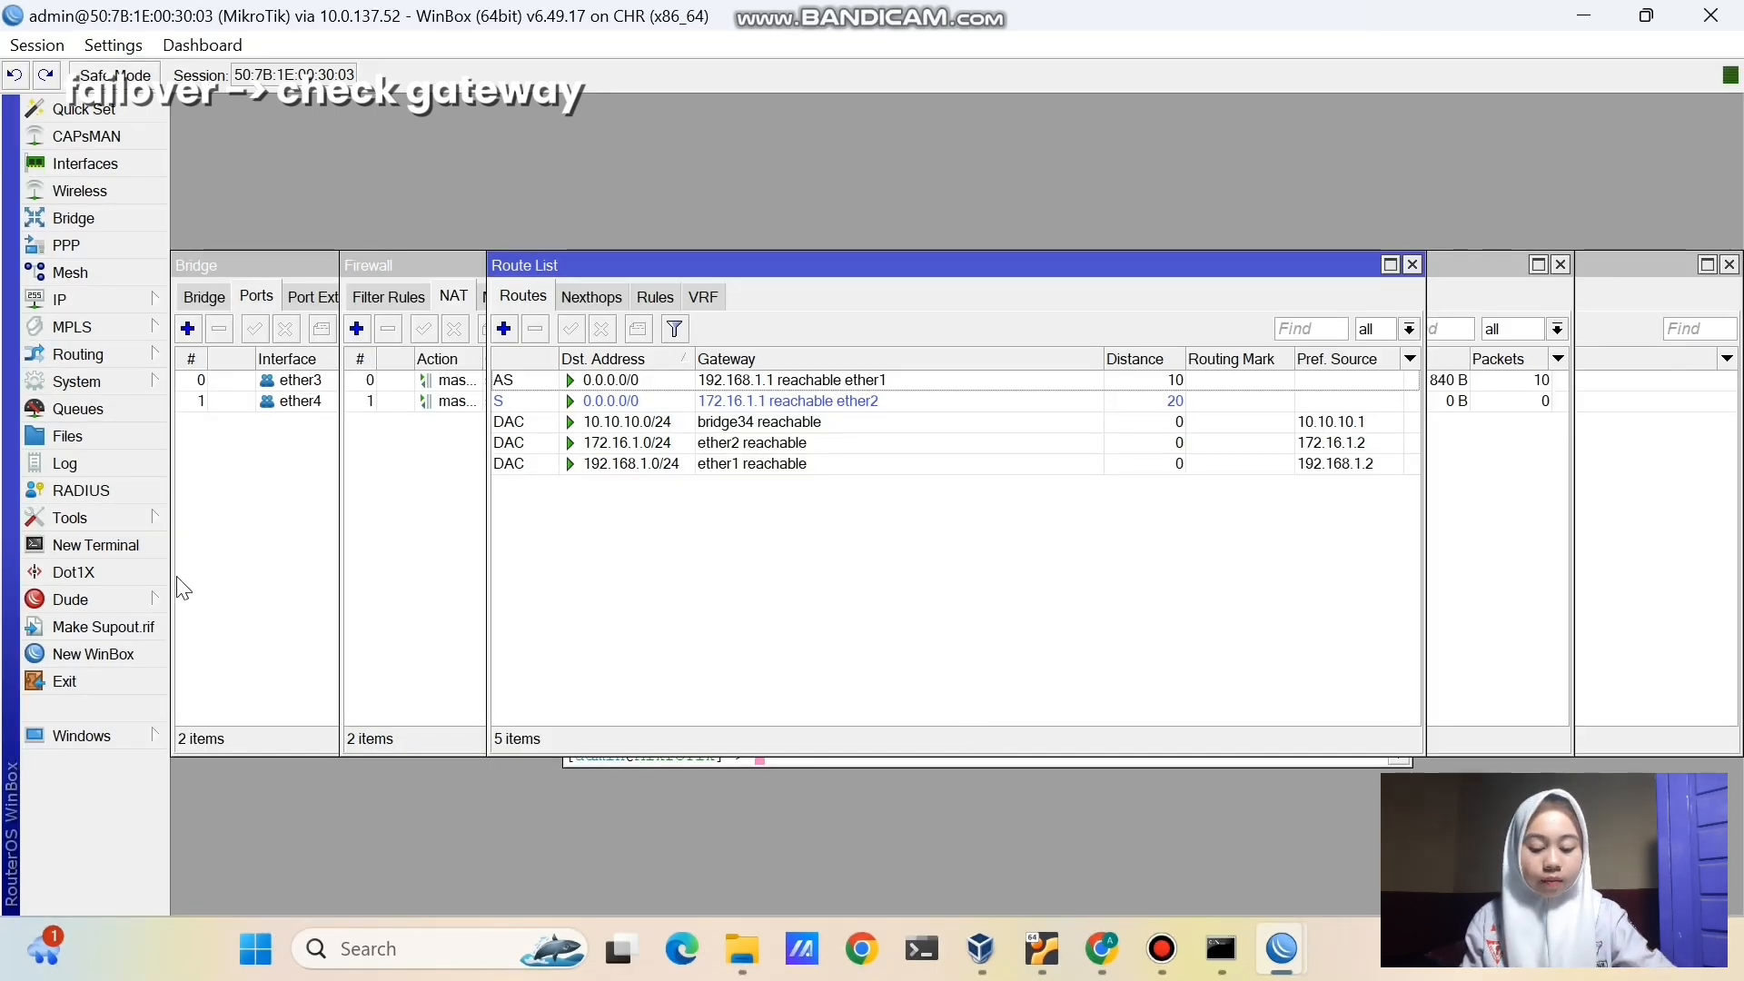
pyautogui.click(109, 166)
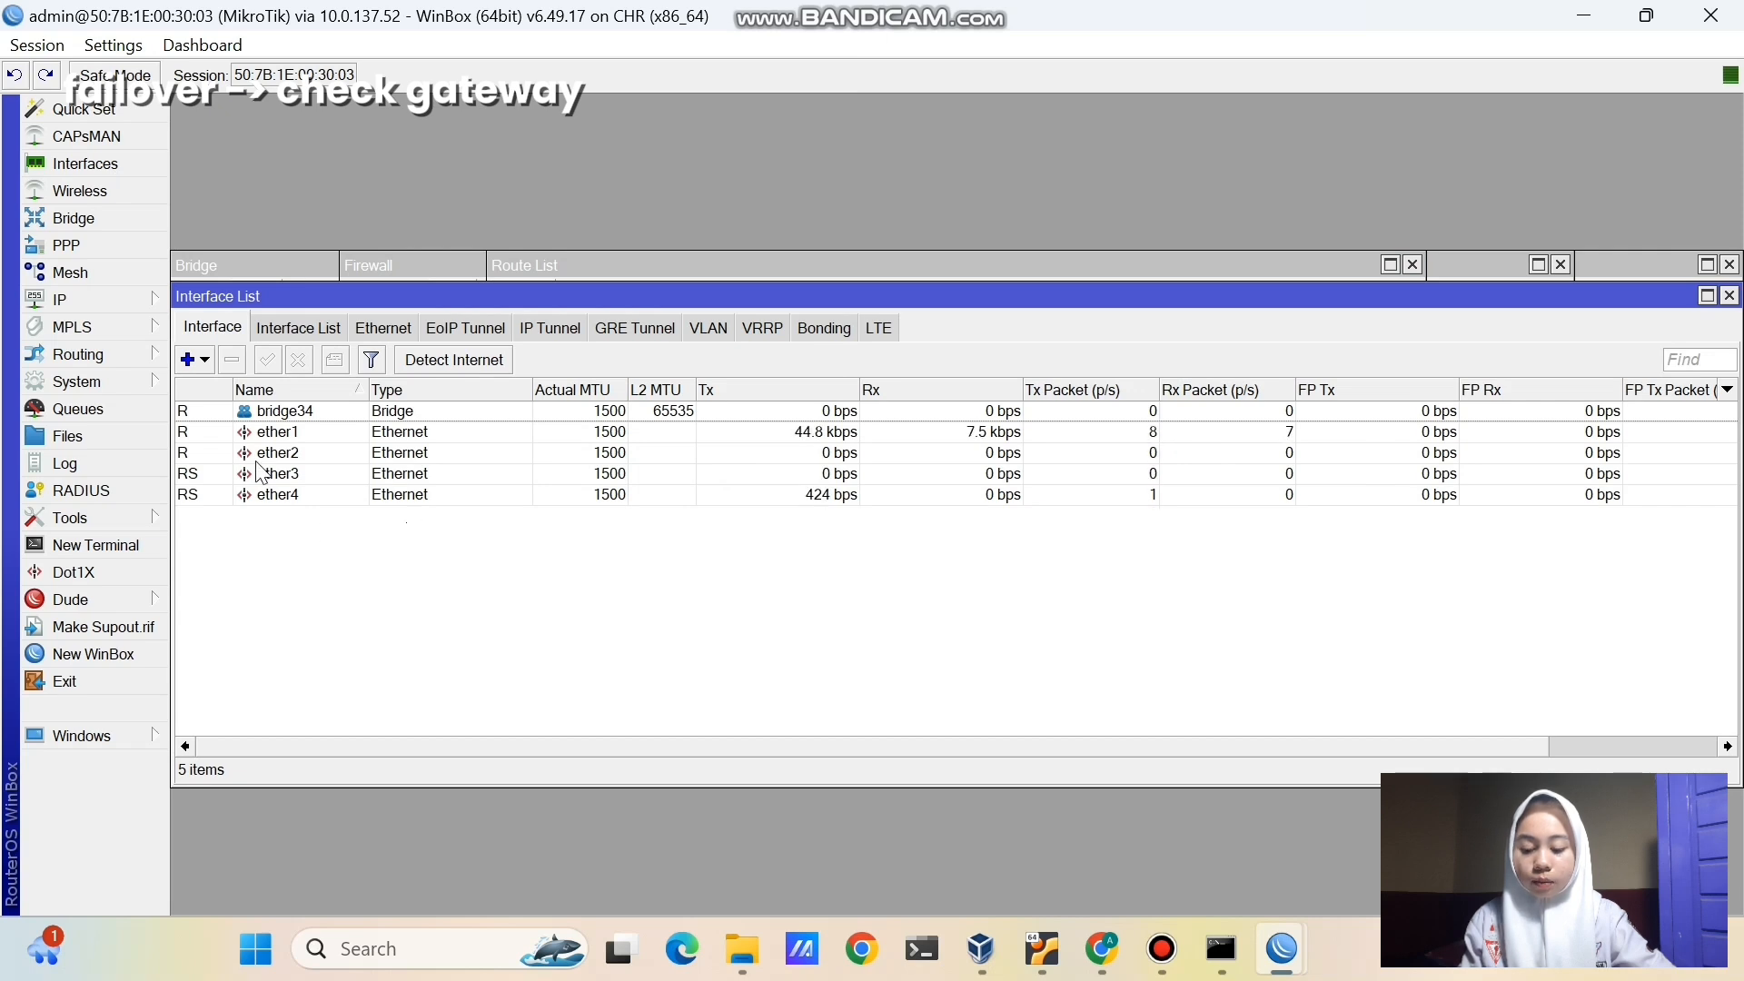
pyautogui.click(77, 296)
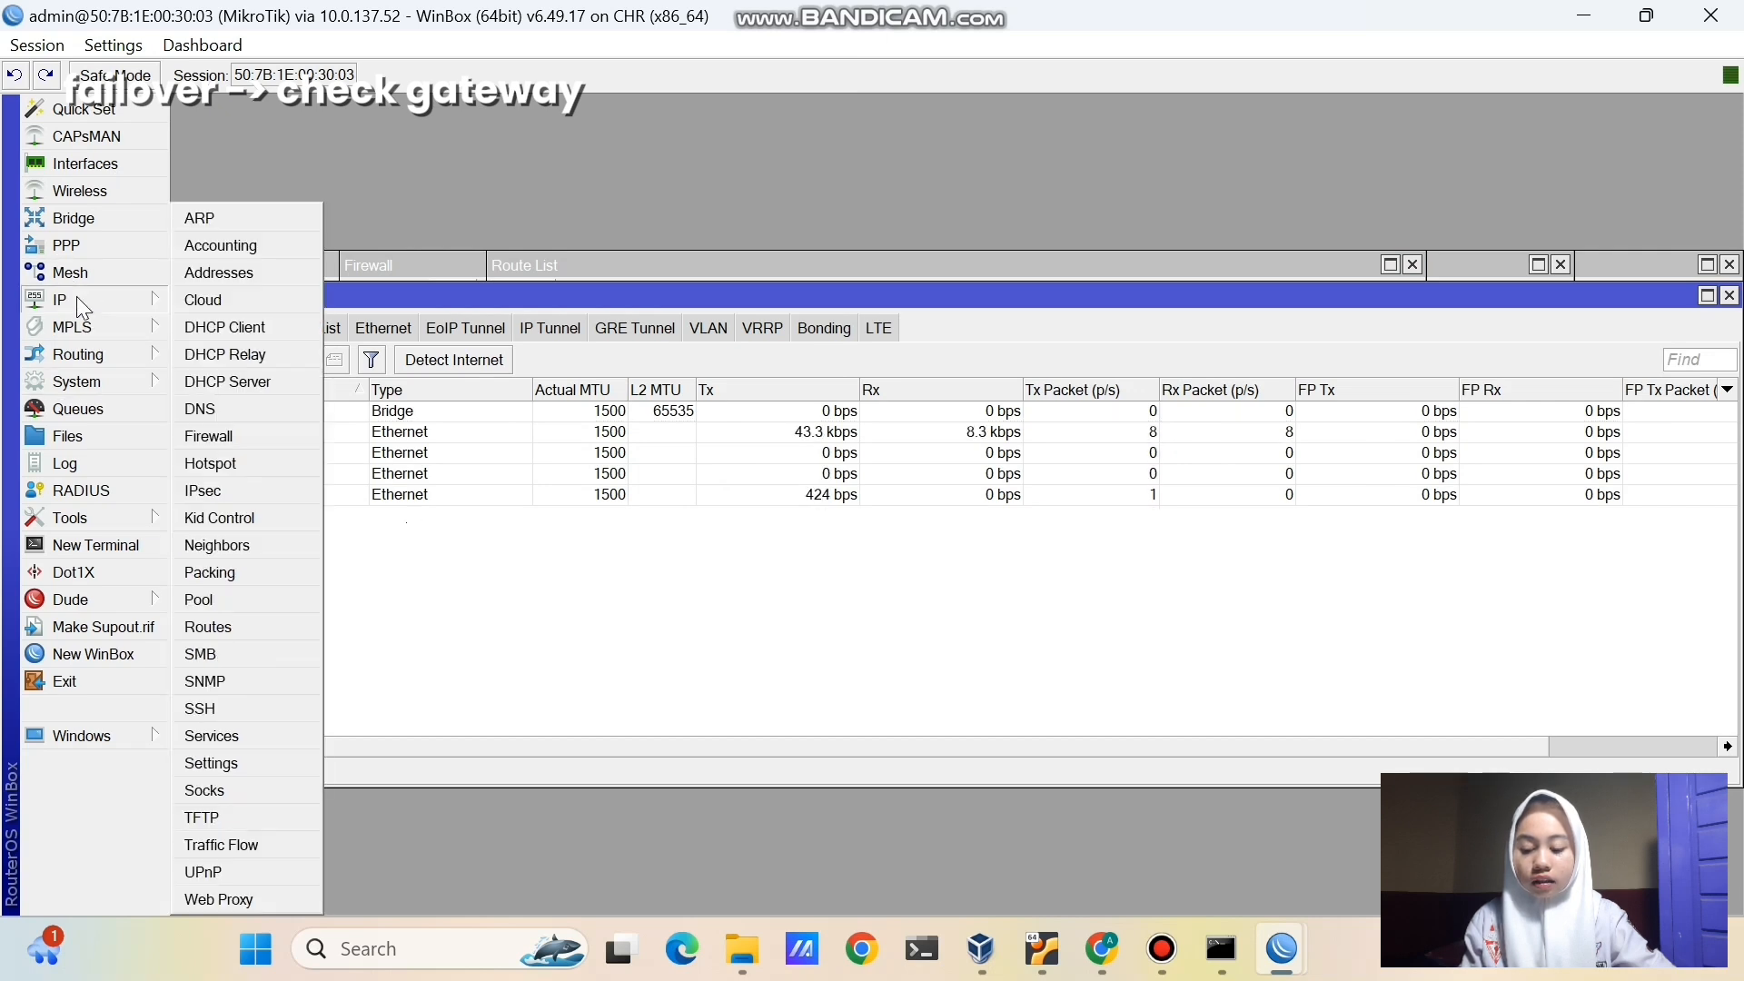
pyautogui.click(286, 628)
pyautogui.click(602, 382)
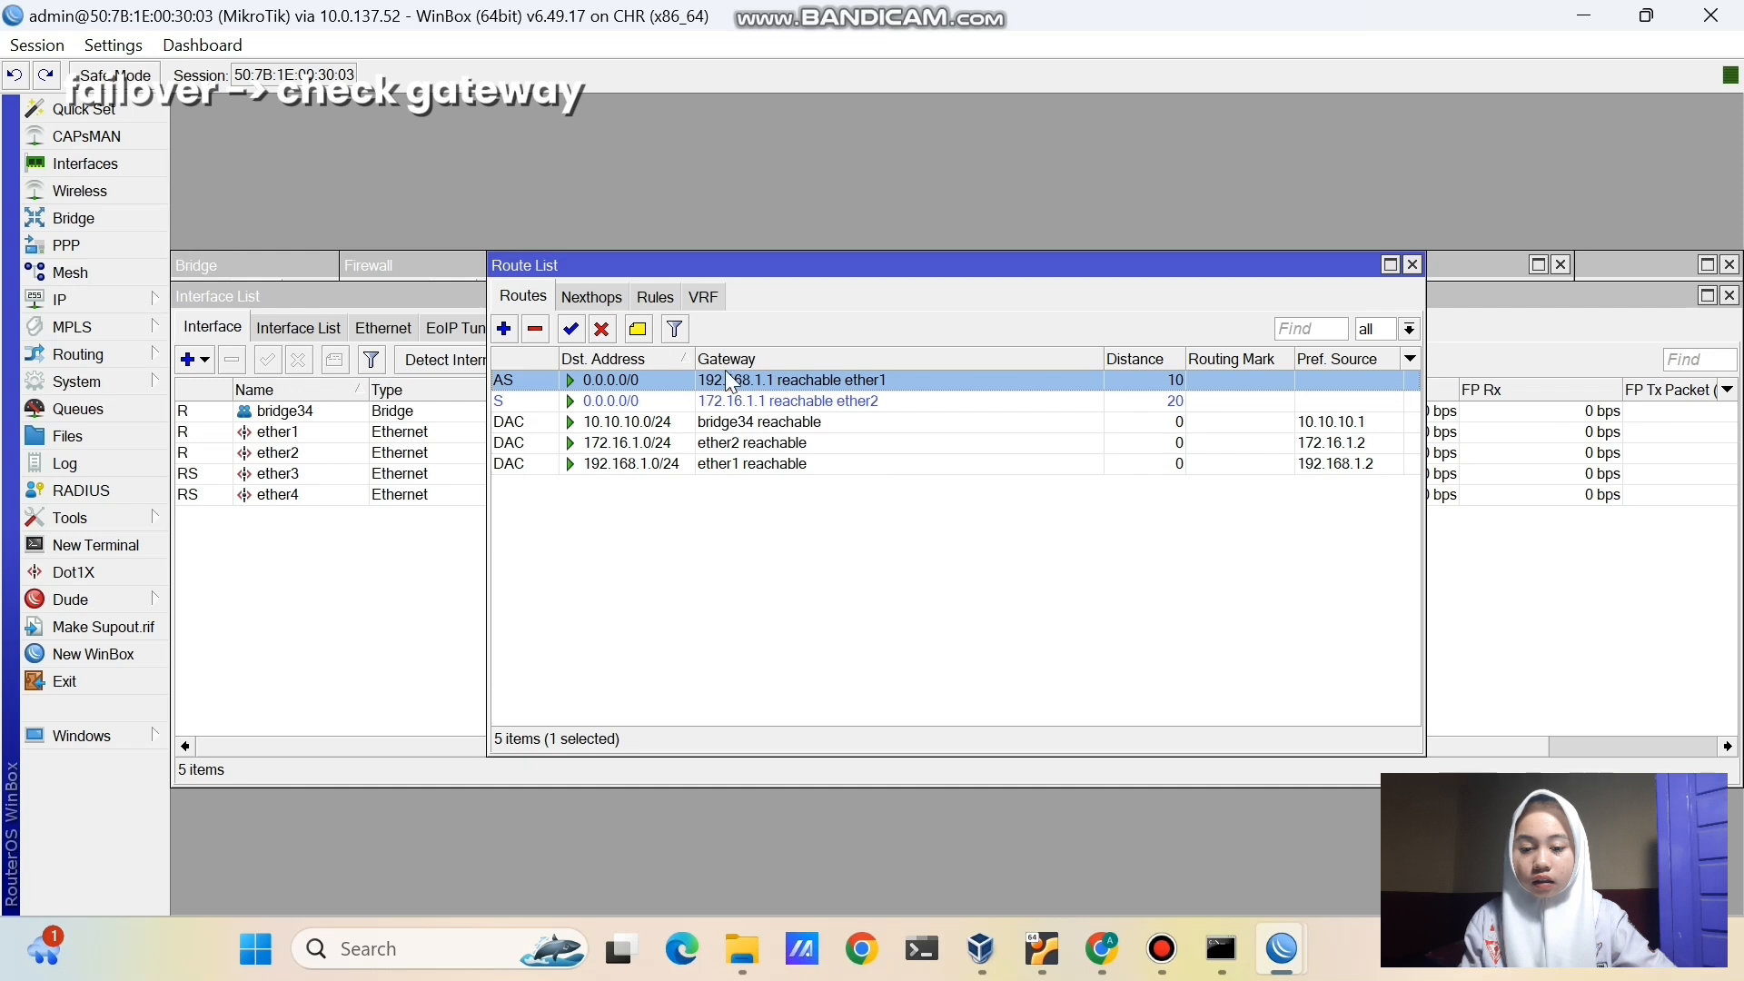
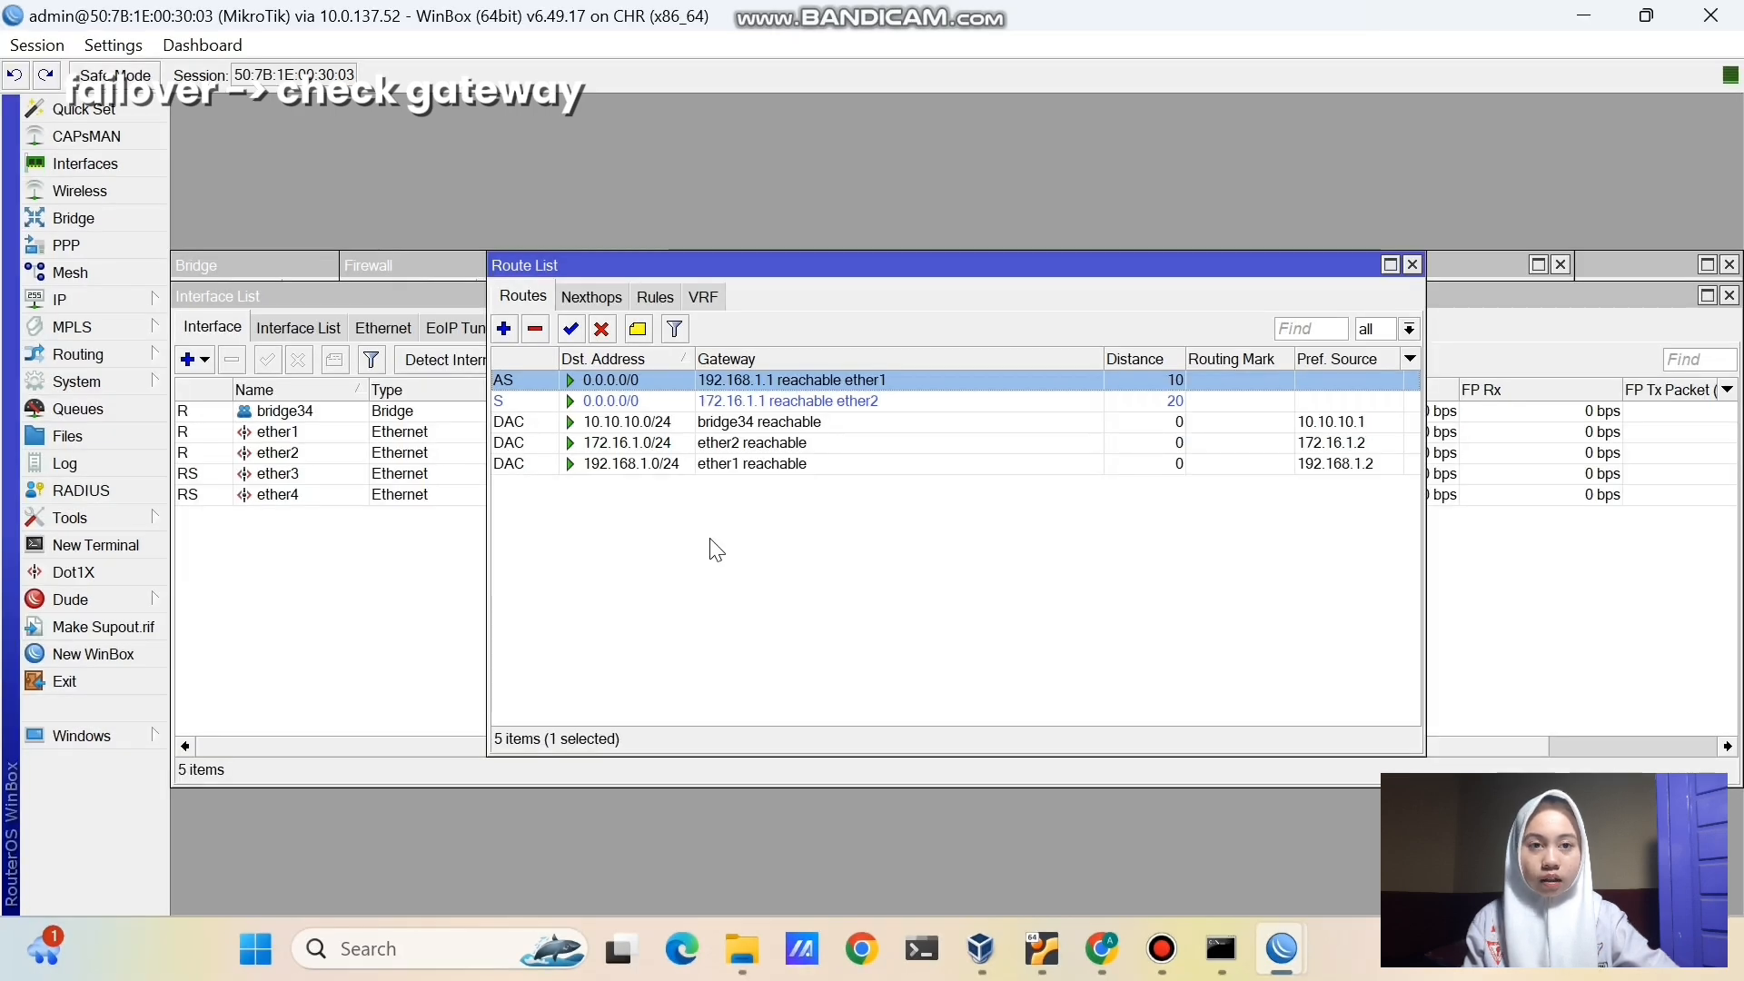
# - Set Check Gateway to ping on the 0.0.0.0/0 route via 192.168.1.1
pyautogui.doubleClick(654, 378)
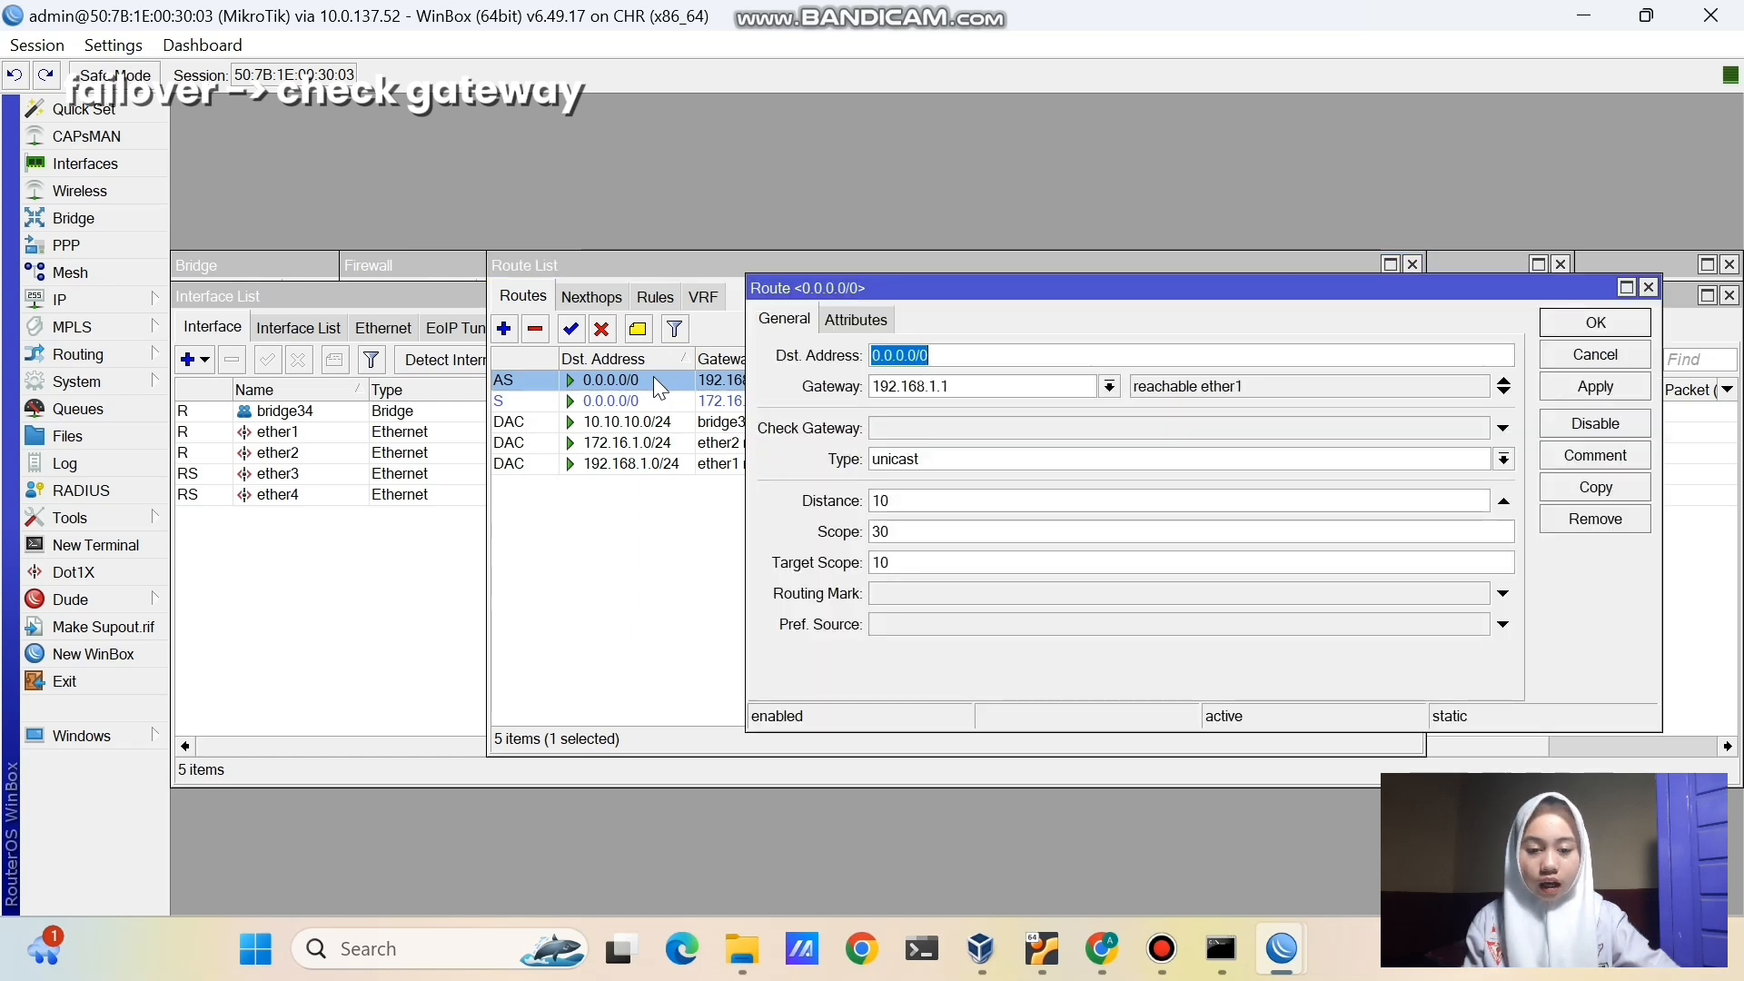
pyautogui.click(925, 427)
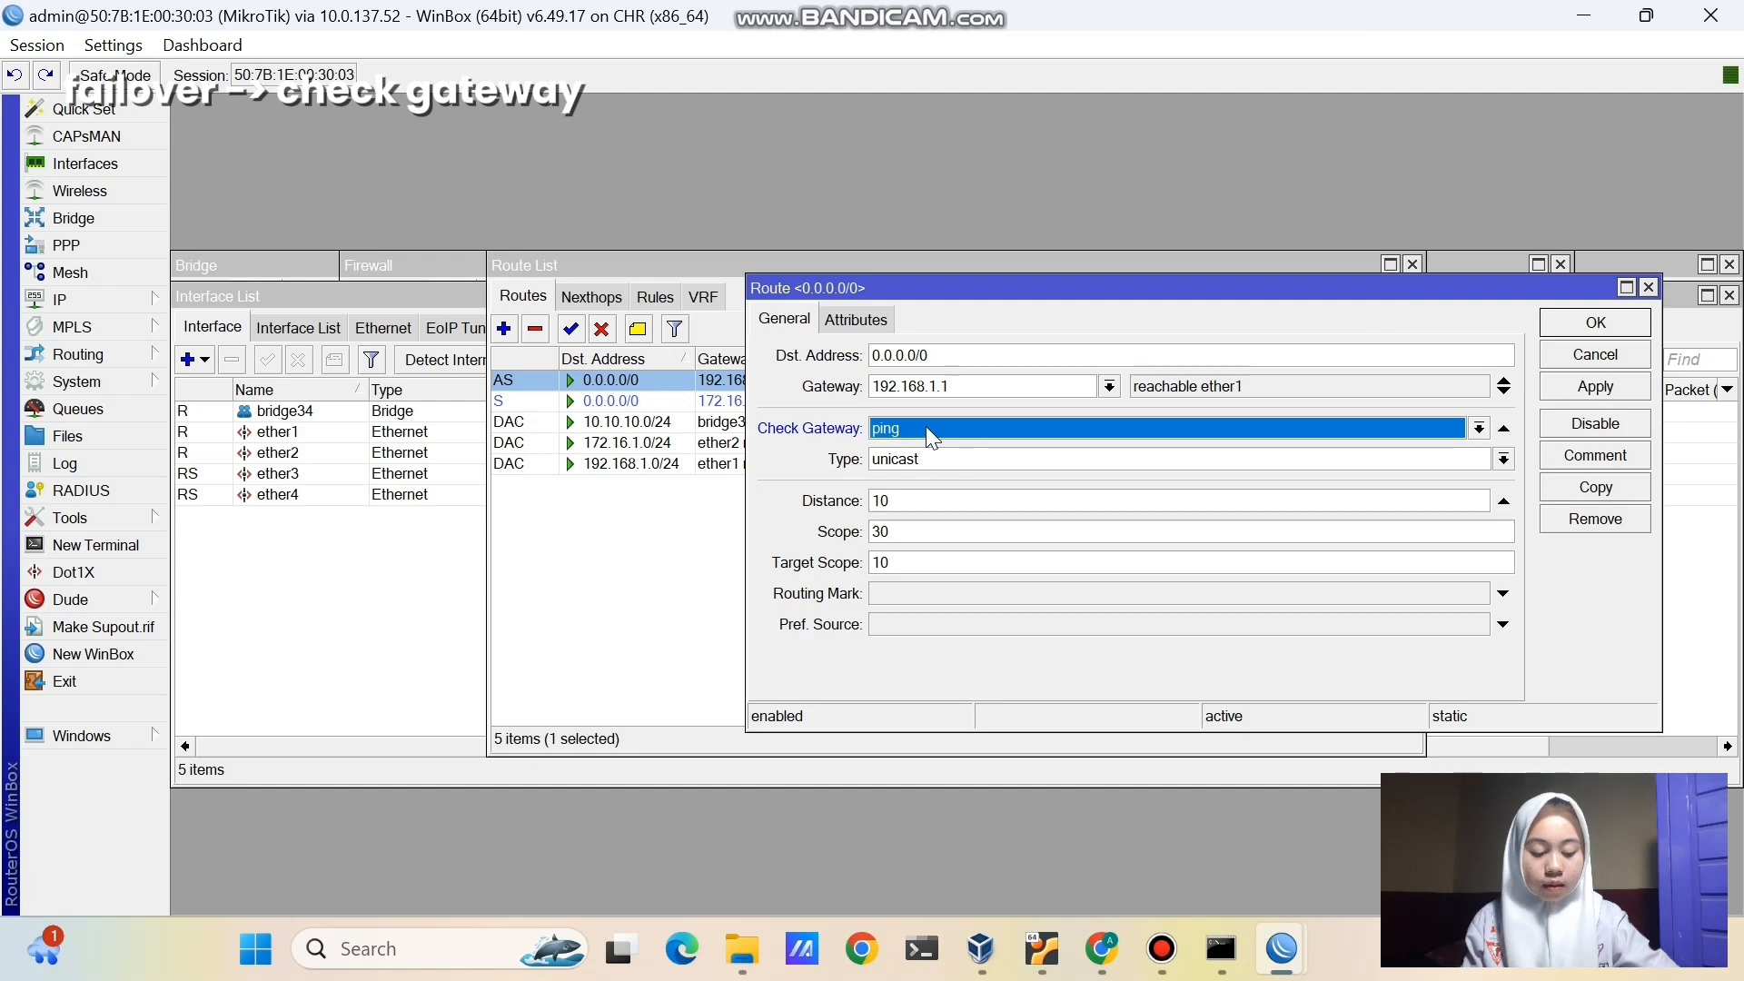
pyautogui.click(927, 429)
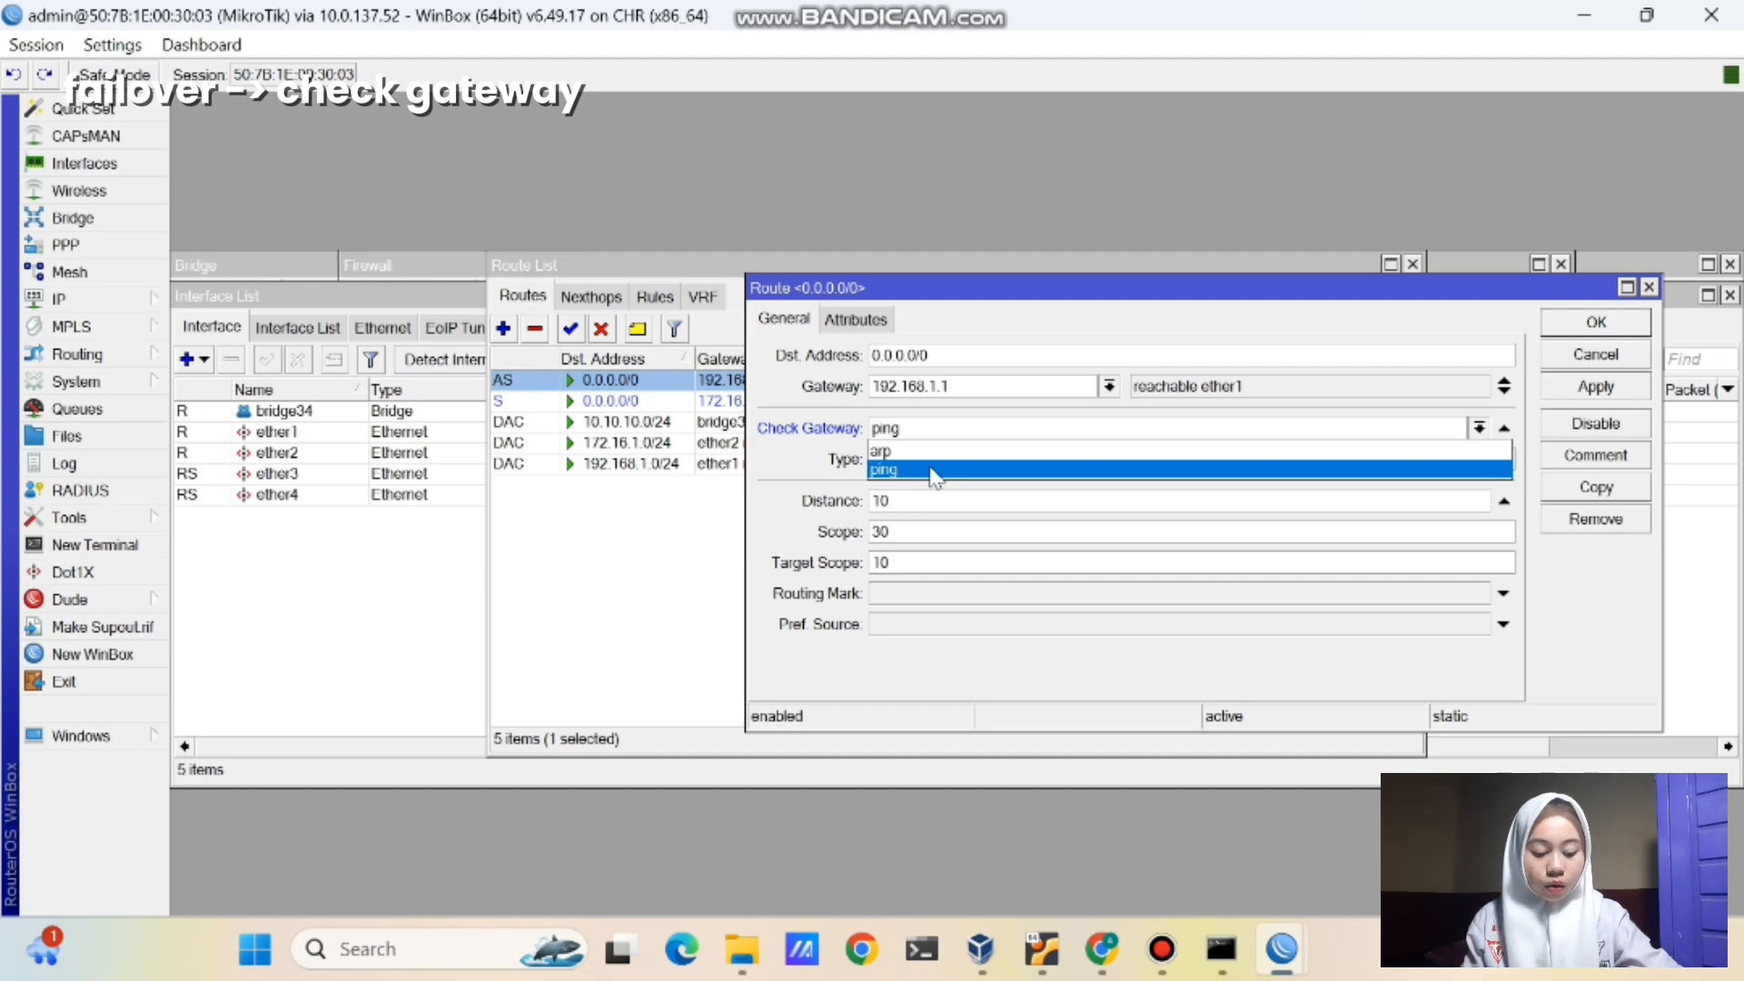
pyautogui.click(933, 471)
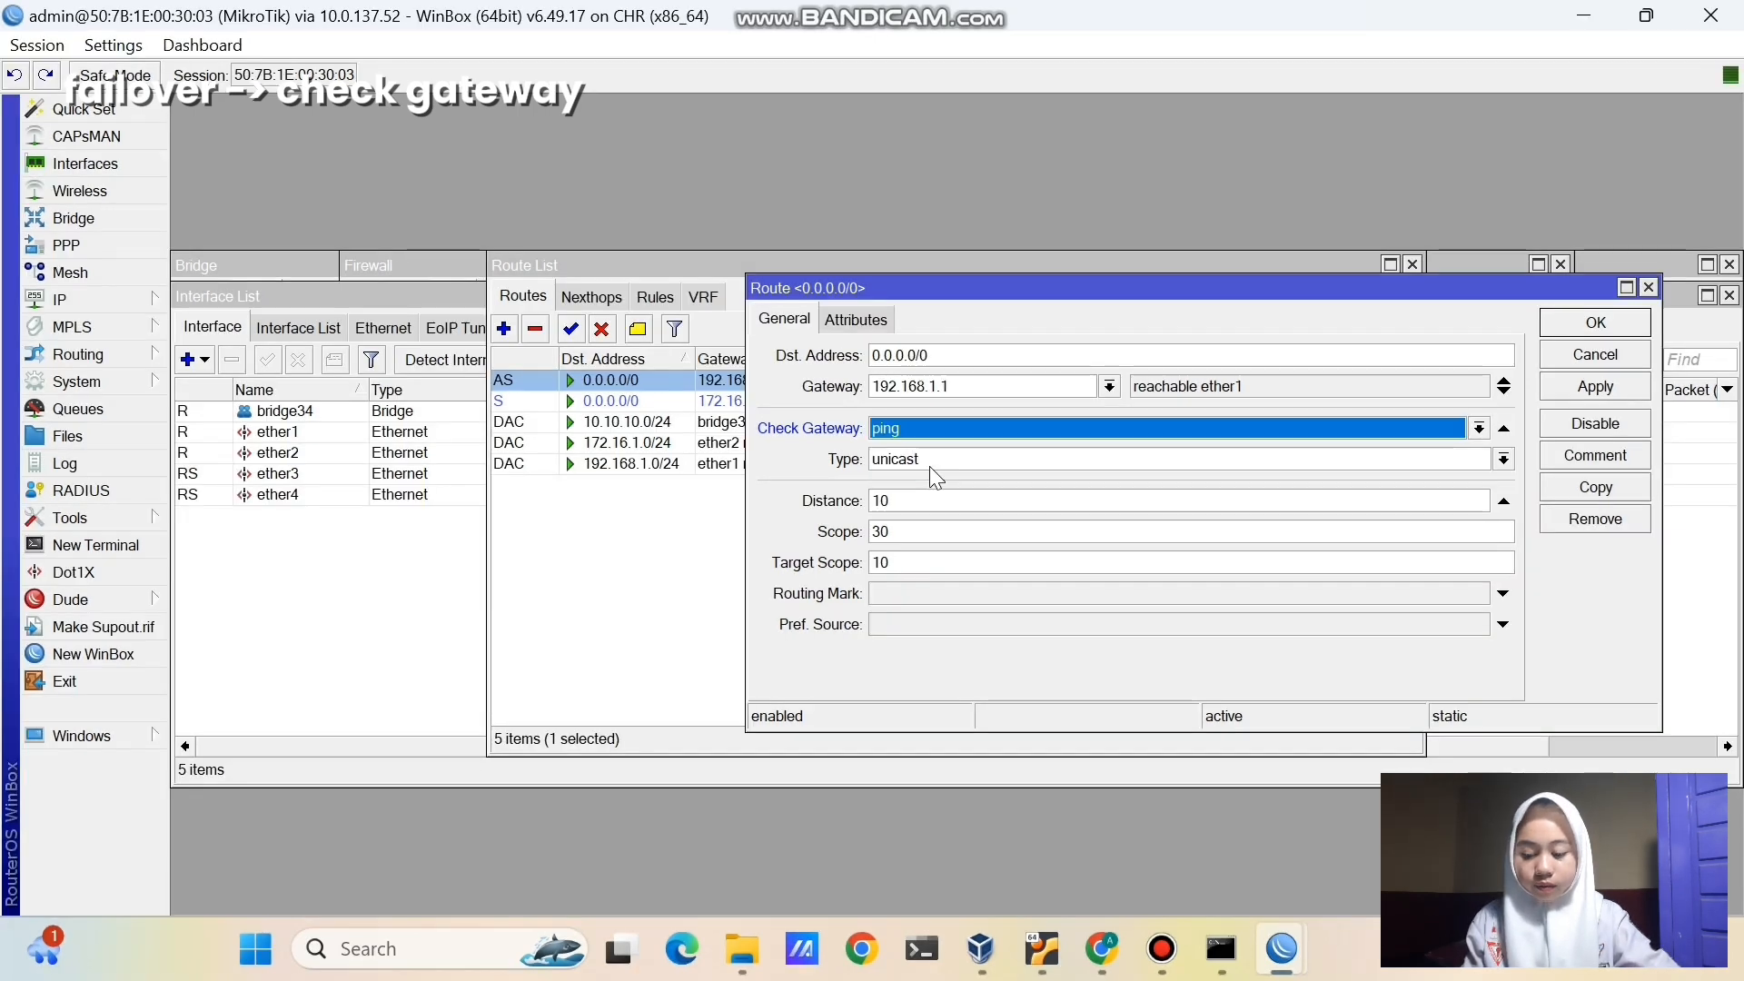
pyautogui.click(1554, 385)
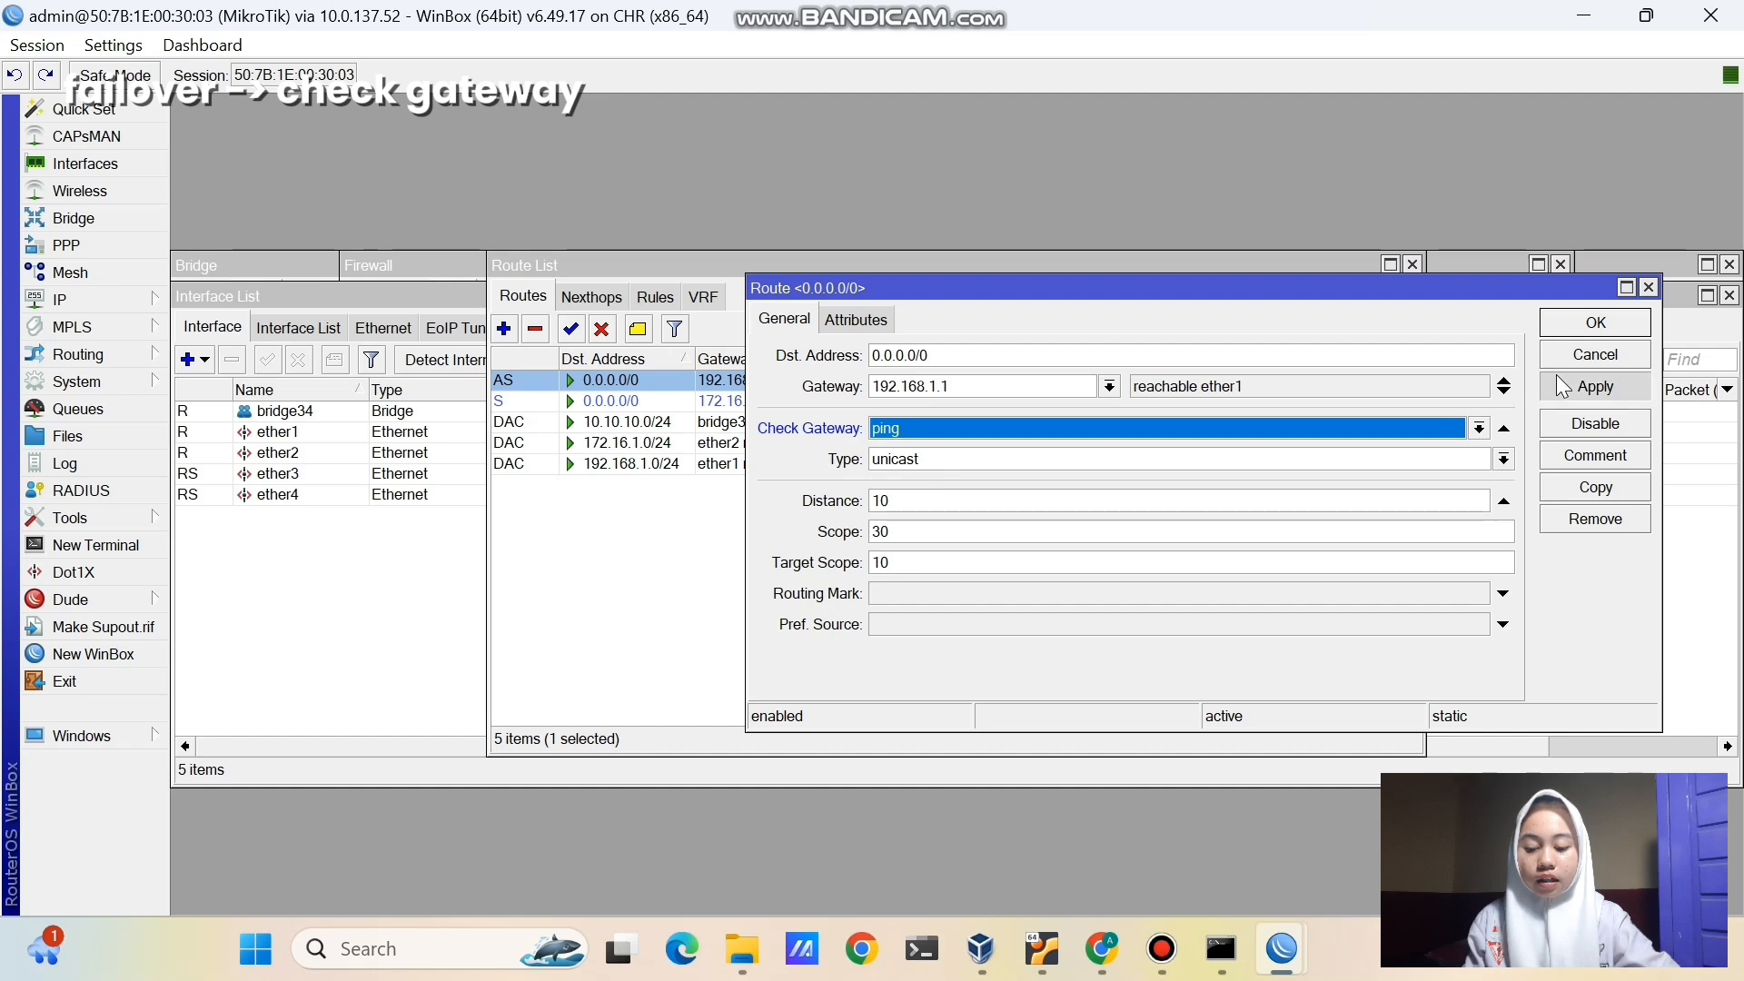
pyautogui.click(1556, 326)
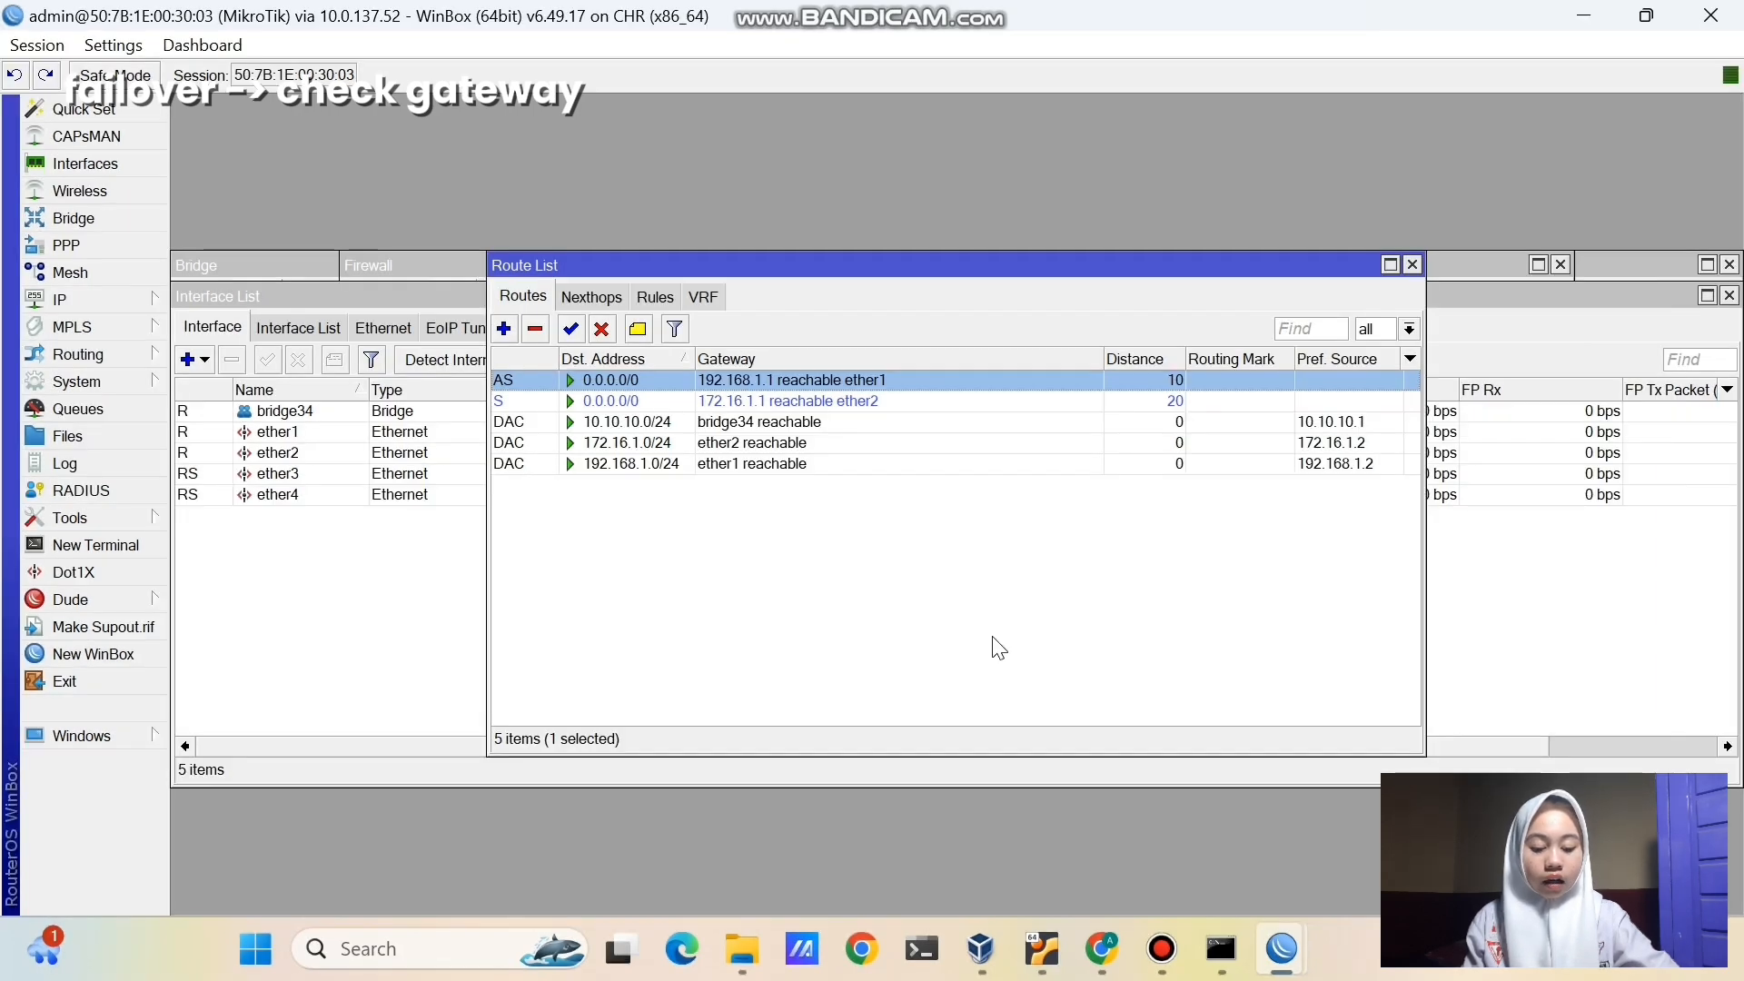
# - Disable the 192.168.1.1/24 address on the ISP 1 router
pyautogui.moveTo(1282, 949)
pyautogui.click(1068, 799)
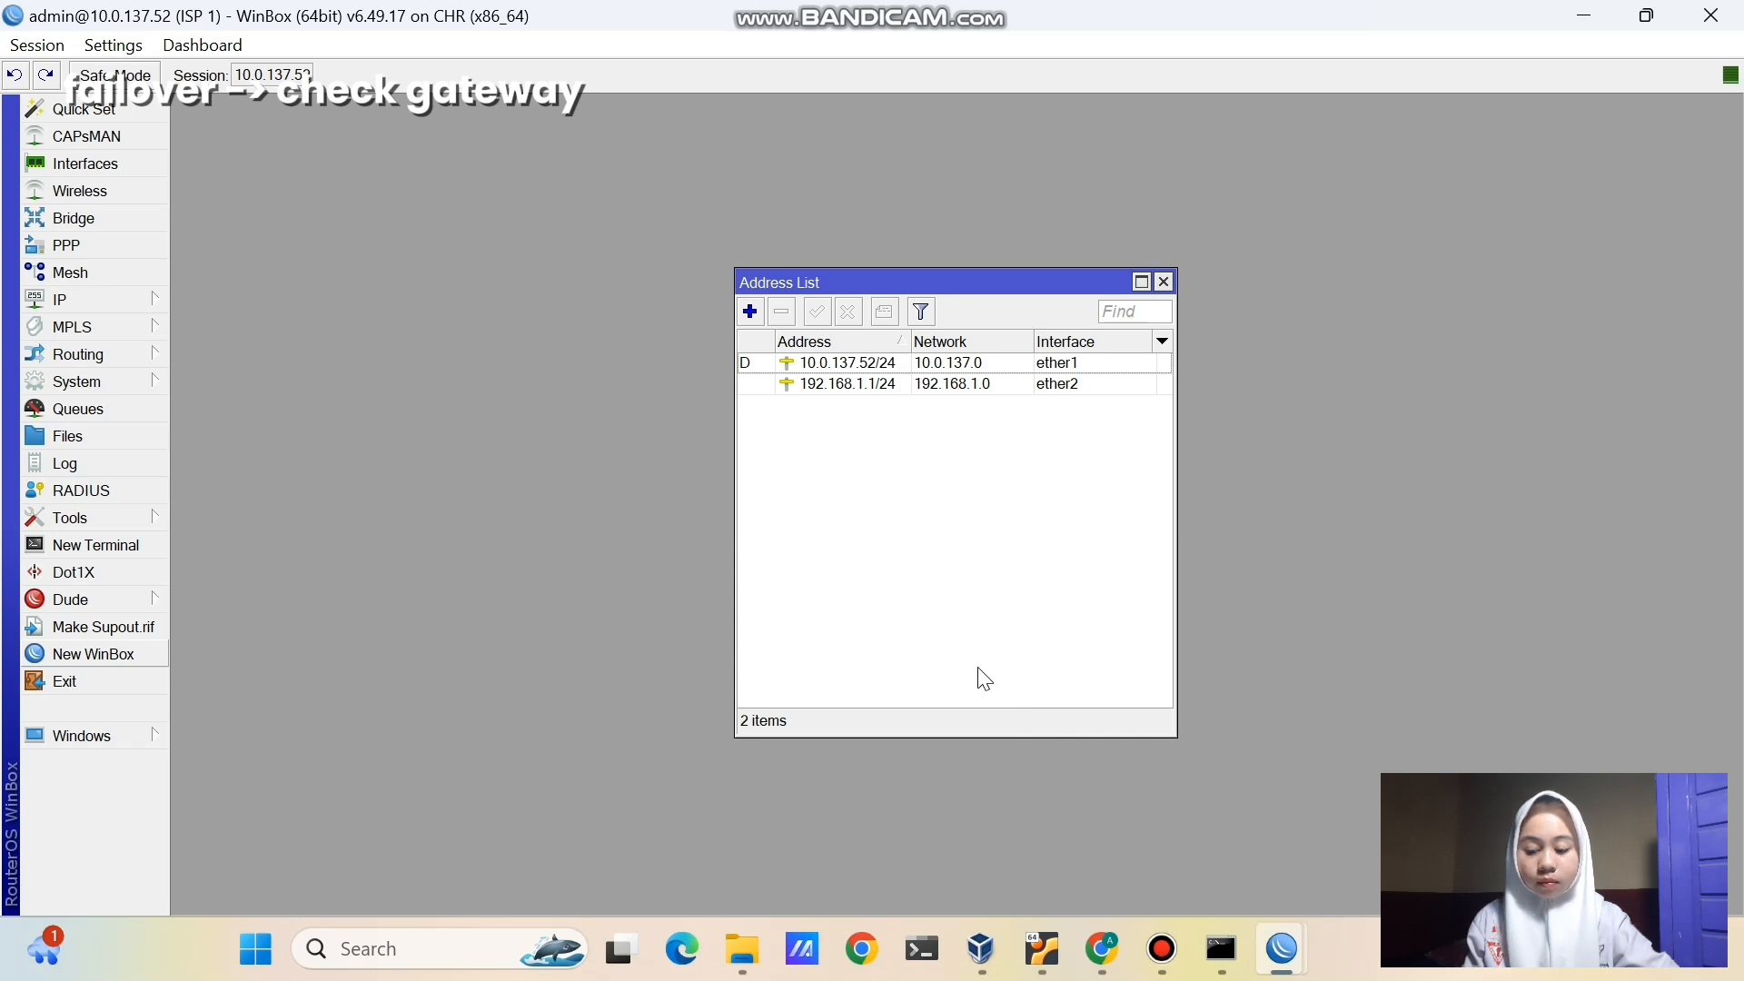
pyautogui.click(865, 383)
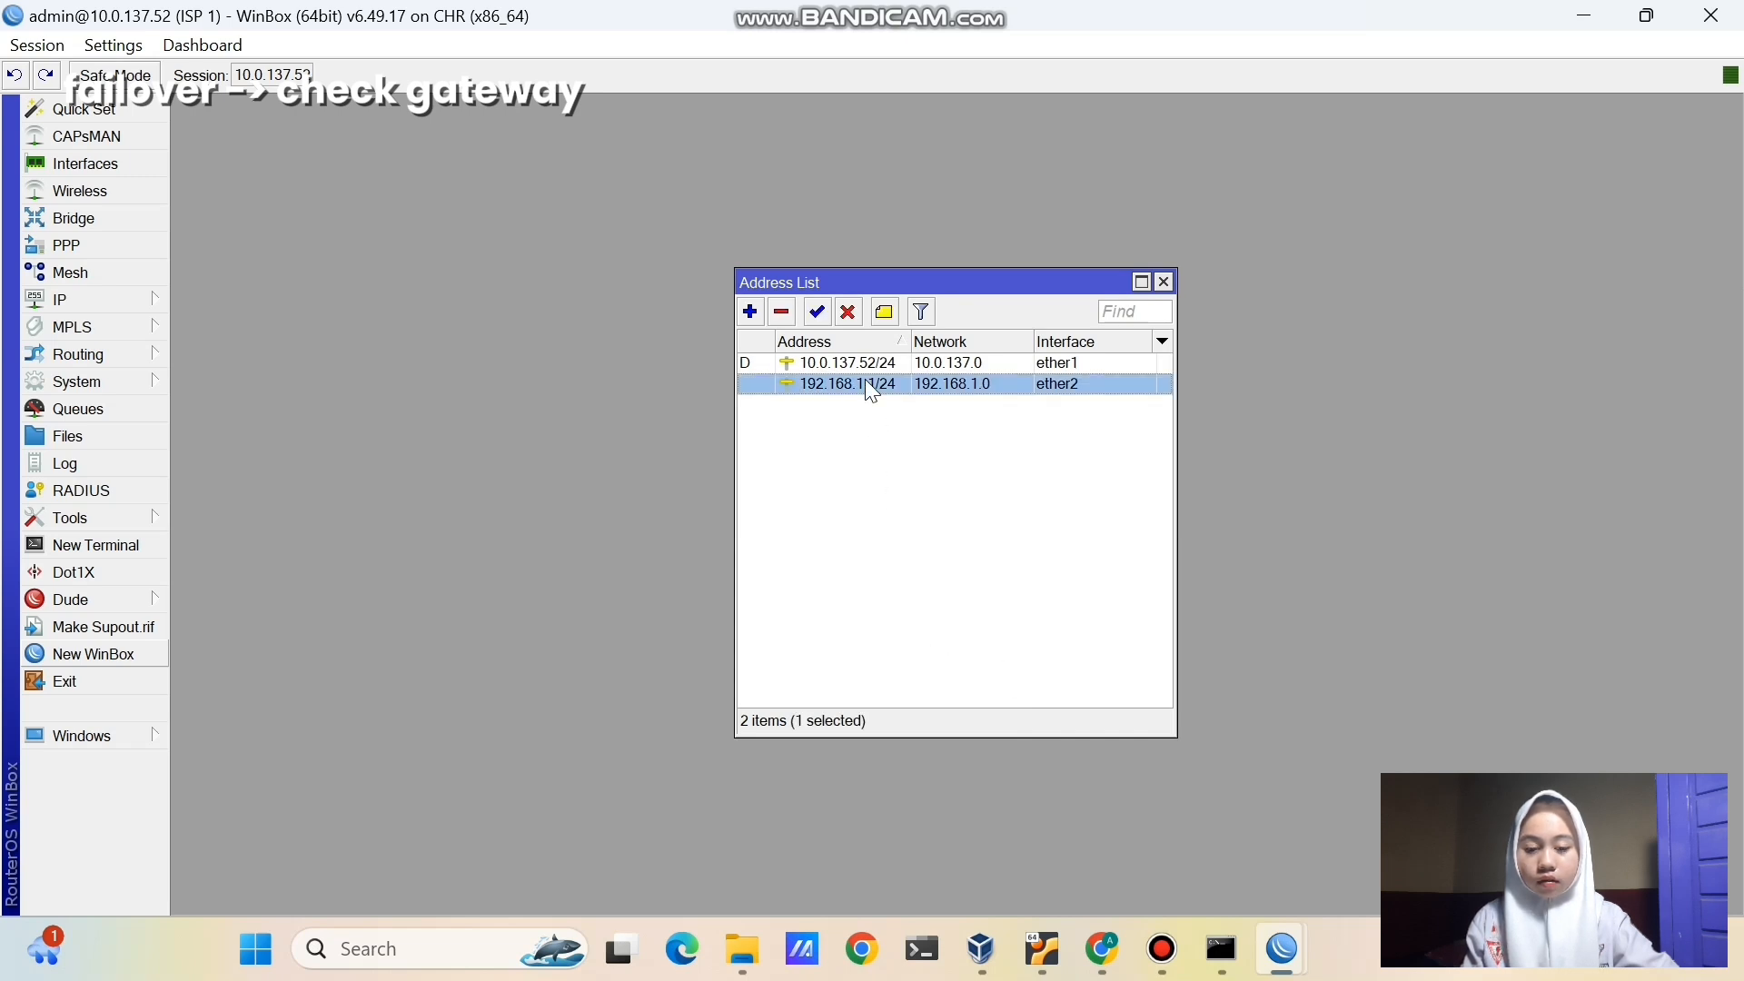
pyautogui.click(849, 312)
pyautogui.click(891, 524)
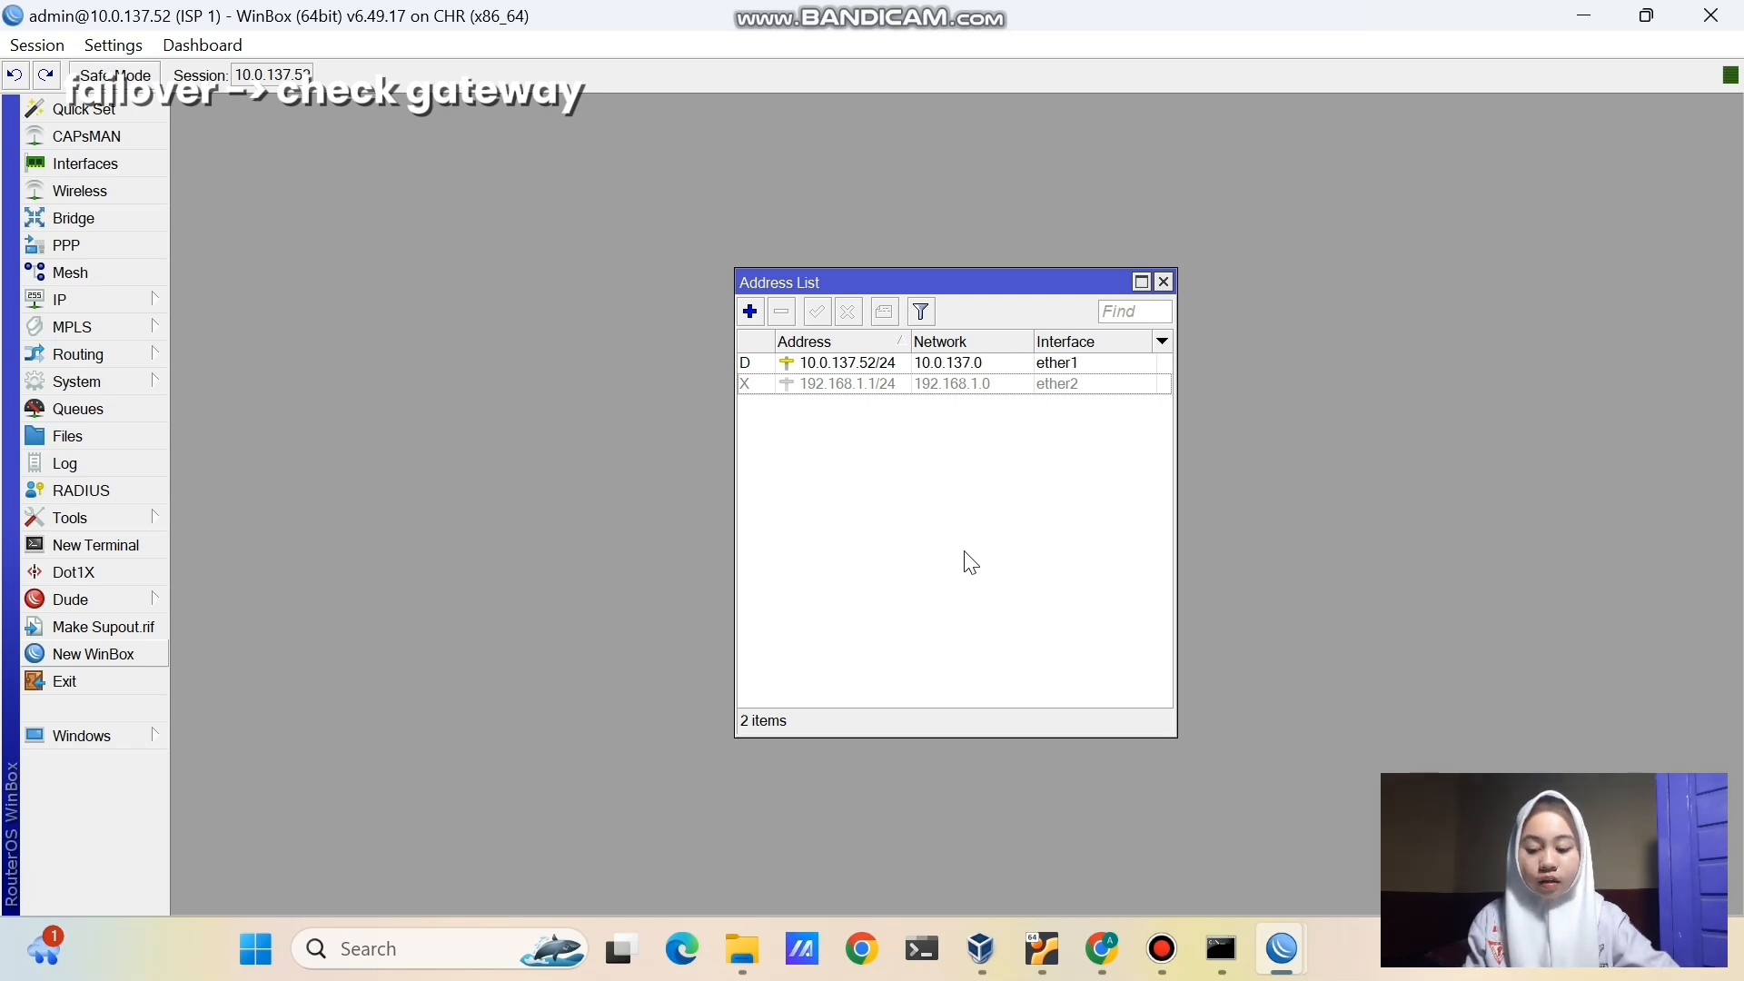
# - Confirm r-customer's default route has failed over to 172.16.1.1, then show the PNETLab topology
pyautogui.moveTo(1285, 949)
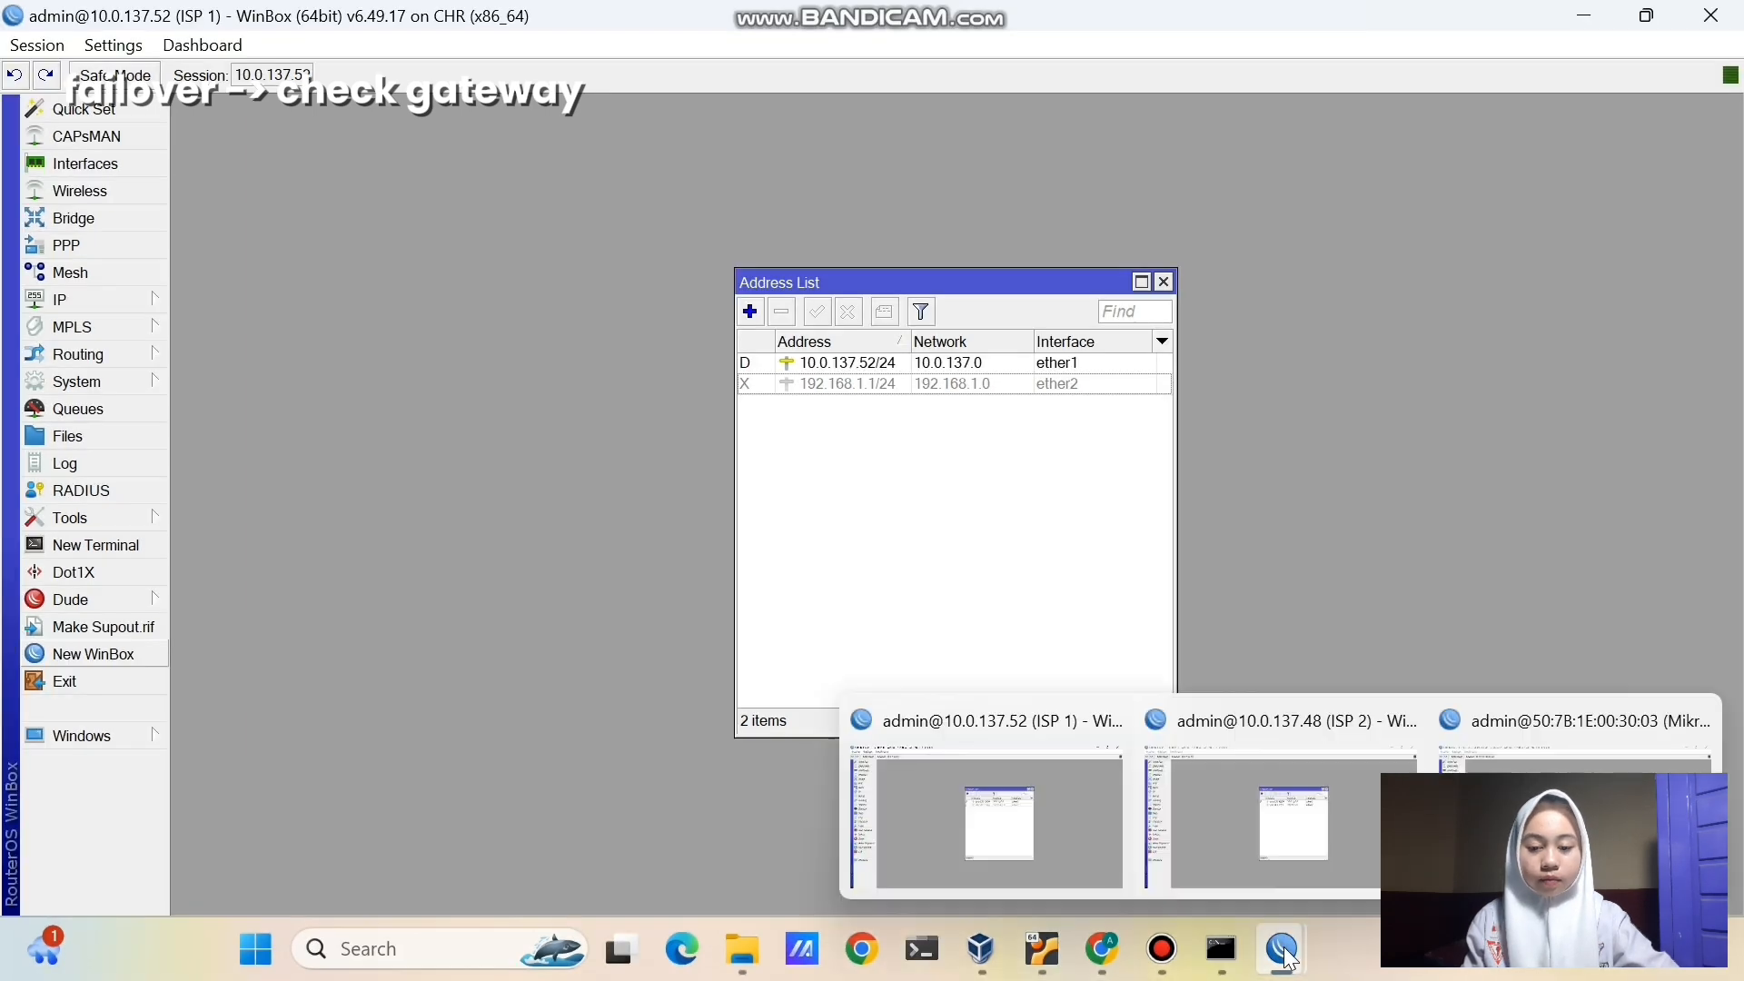
pyautogui.click(1544, 727)
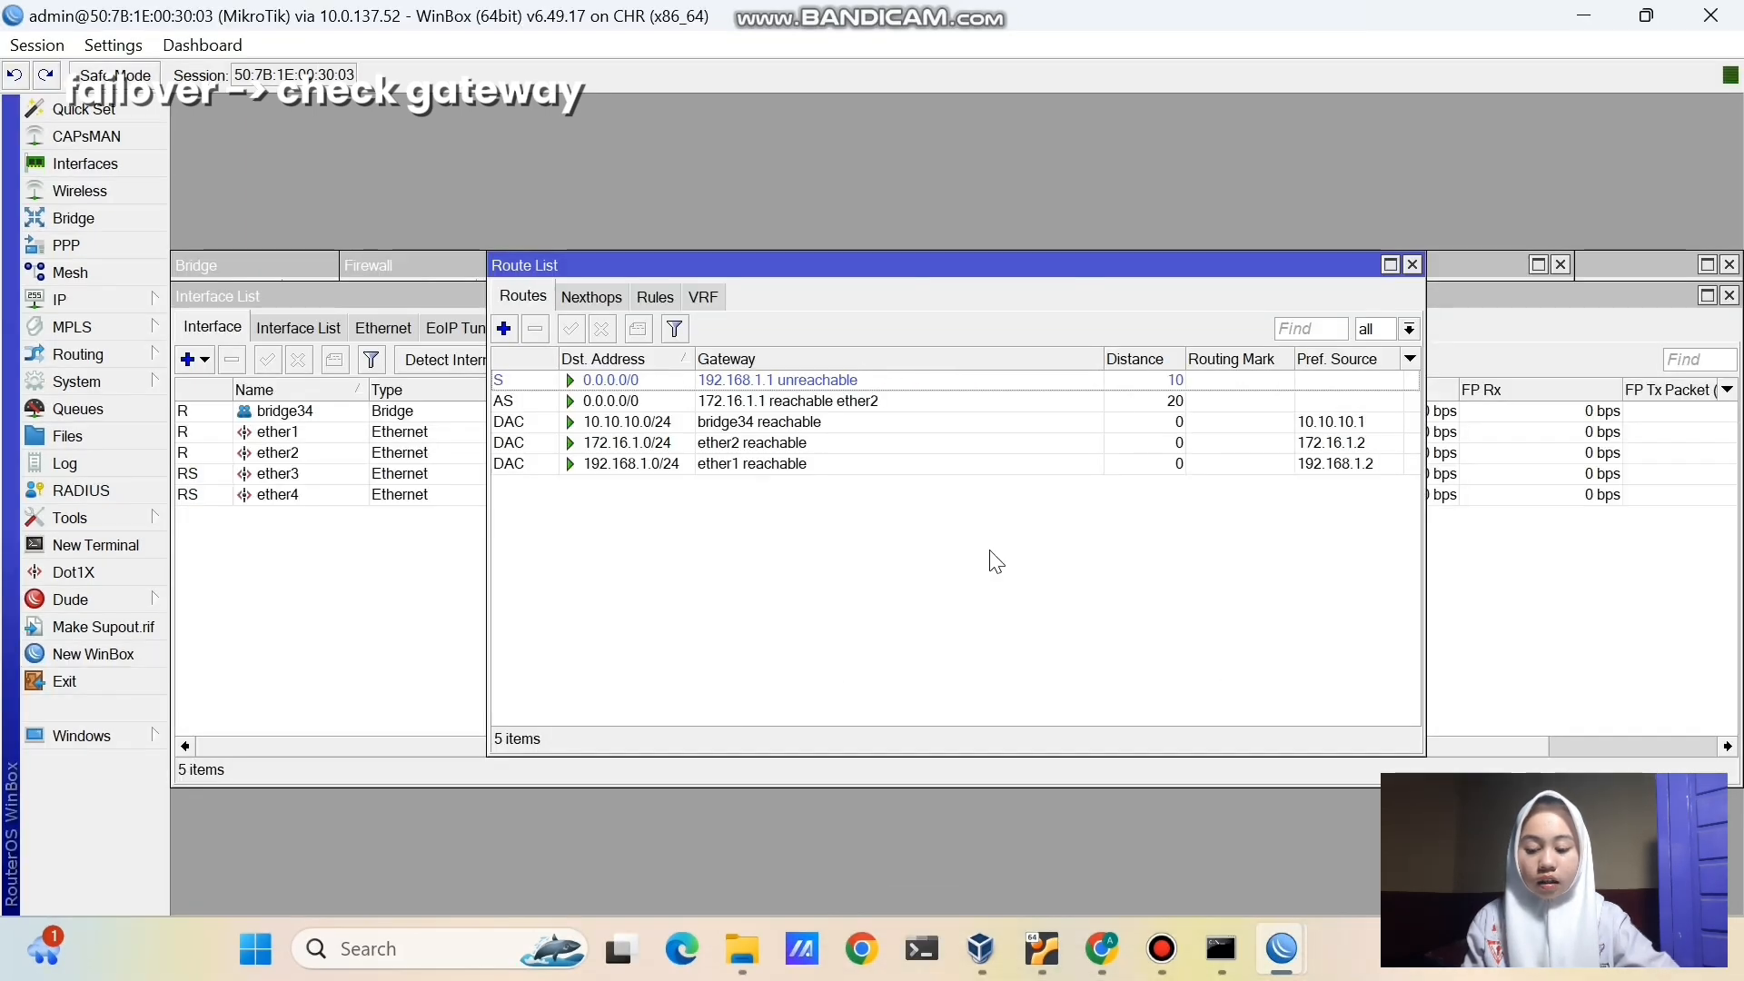
pyautogui.click(870, 386)
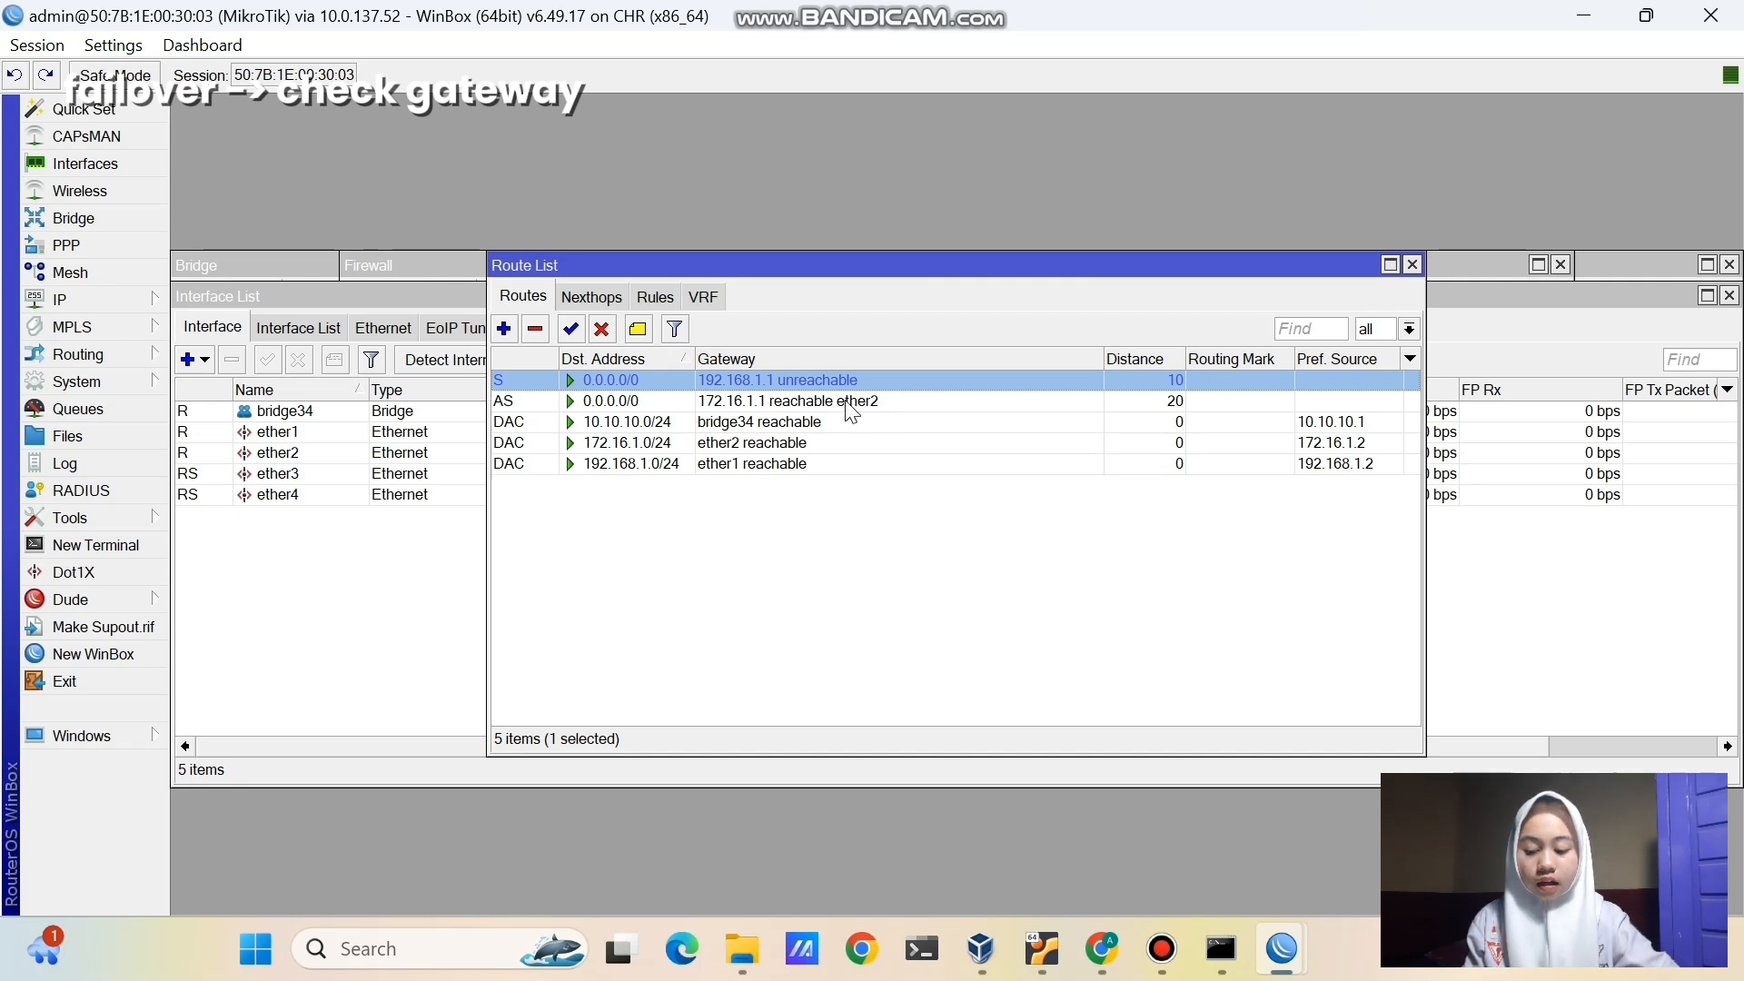
pyautogui.click(852, 406)
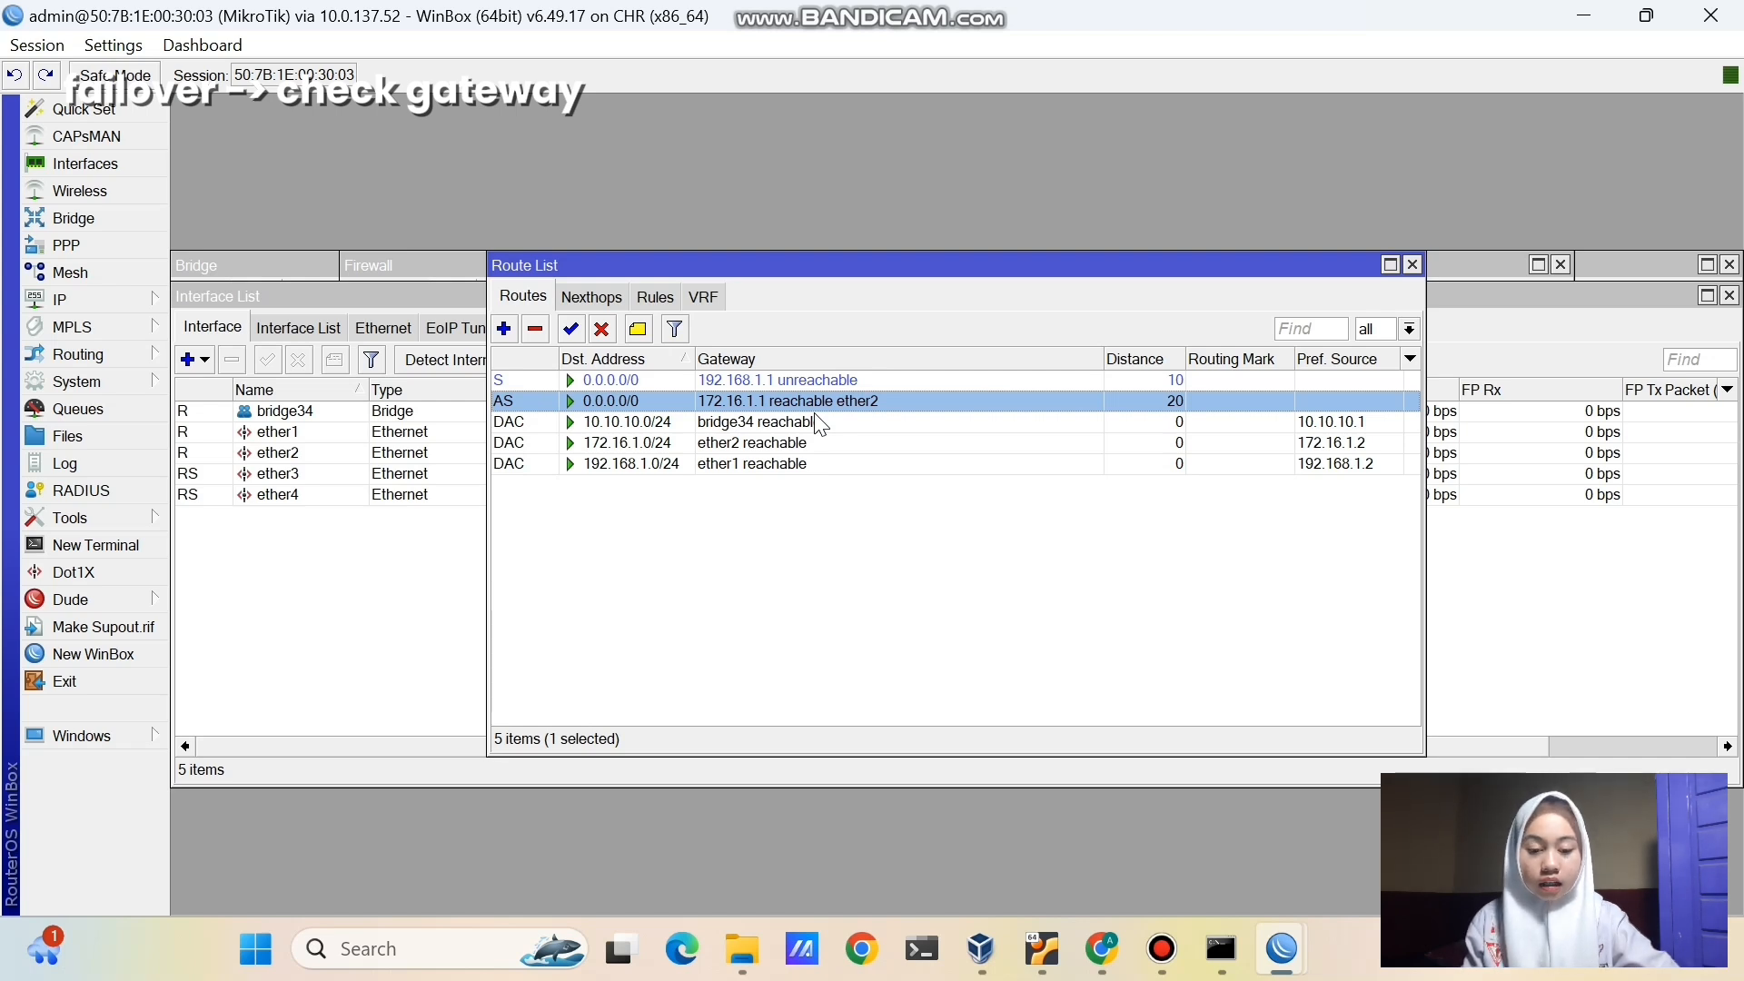
pyautogui.click(836, 557)
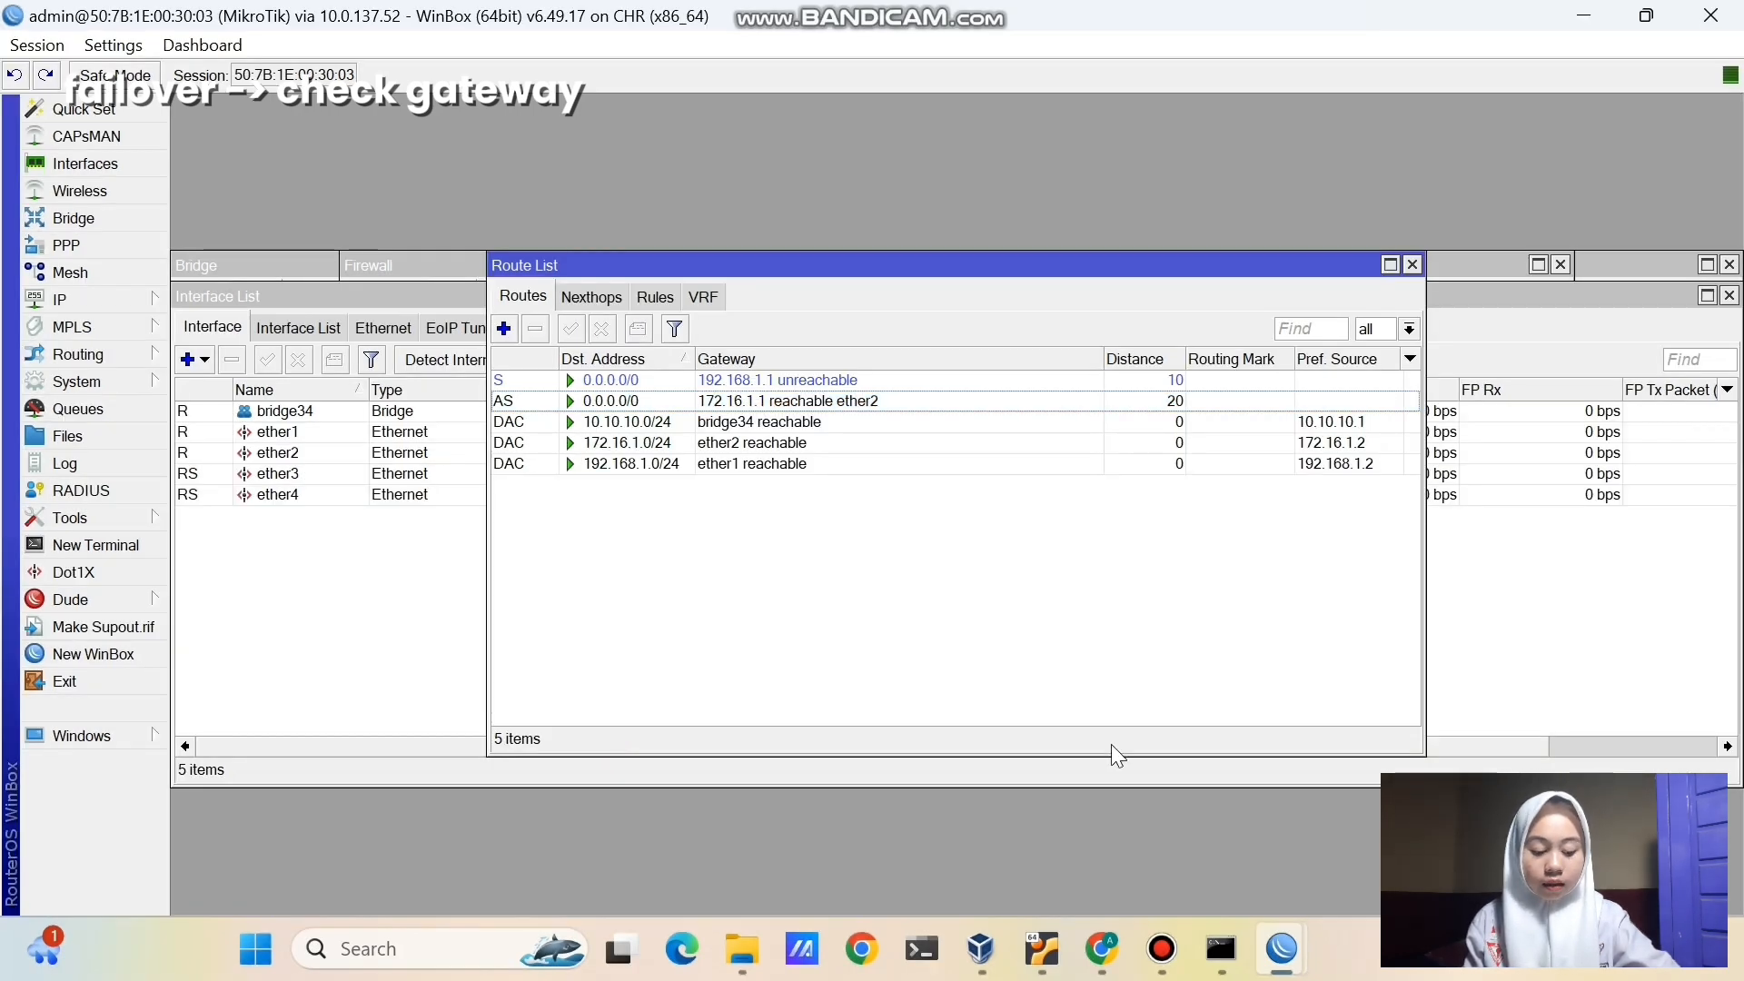
pyautogui.click(1102, 949)
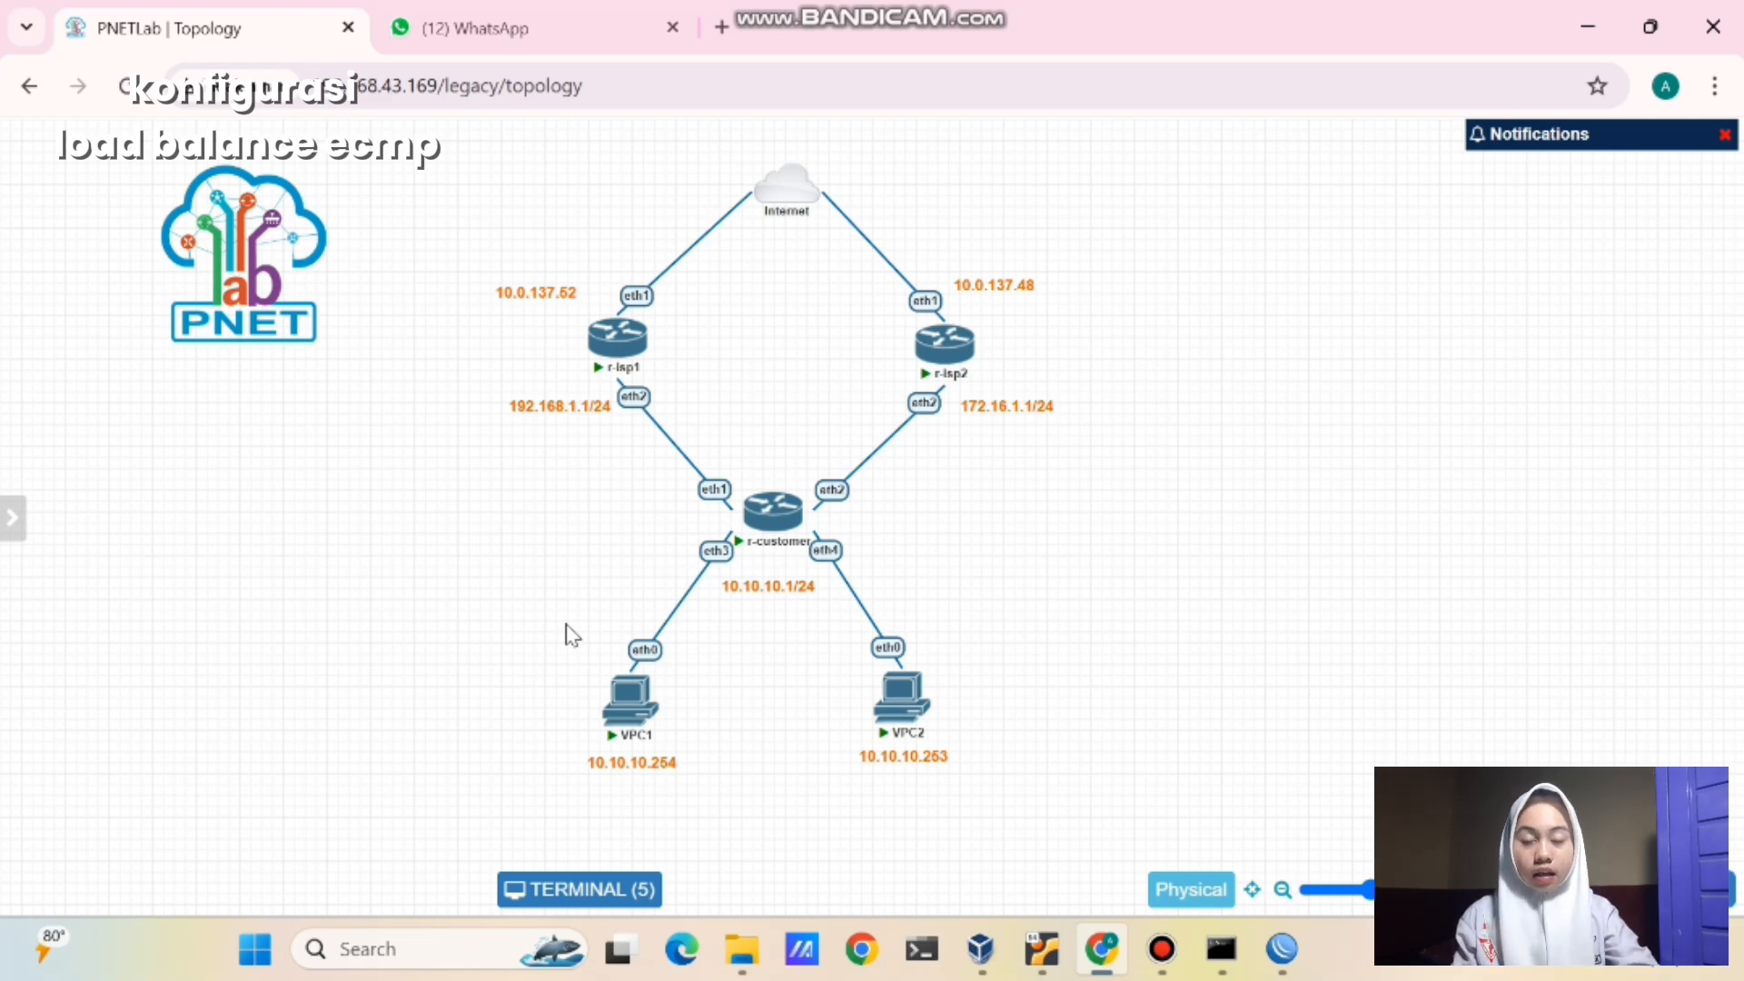
pyautogui.moveTo(573, 636); pyautogui.dragTo(759, 806)
pyautogui.moveTo(496, 245); pyautogui.dragTo(657, 432)
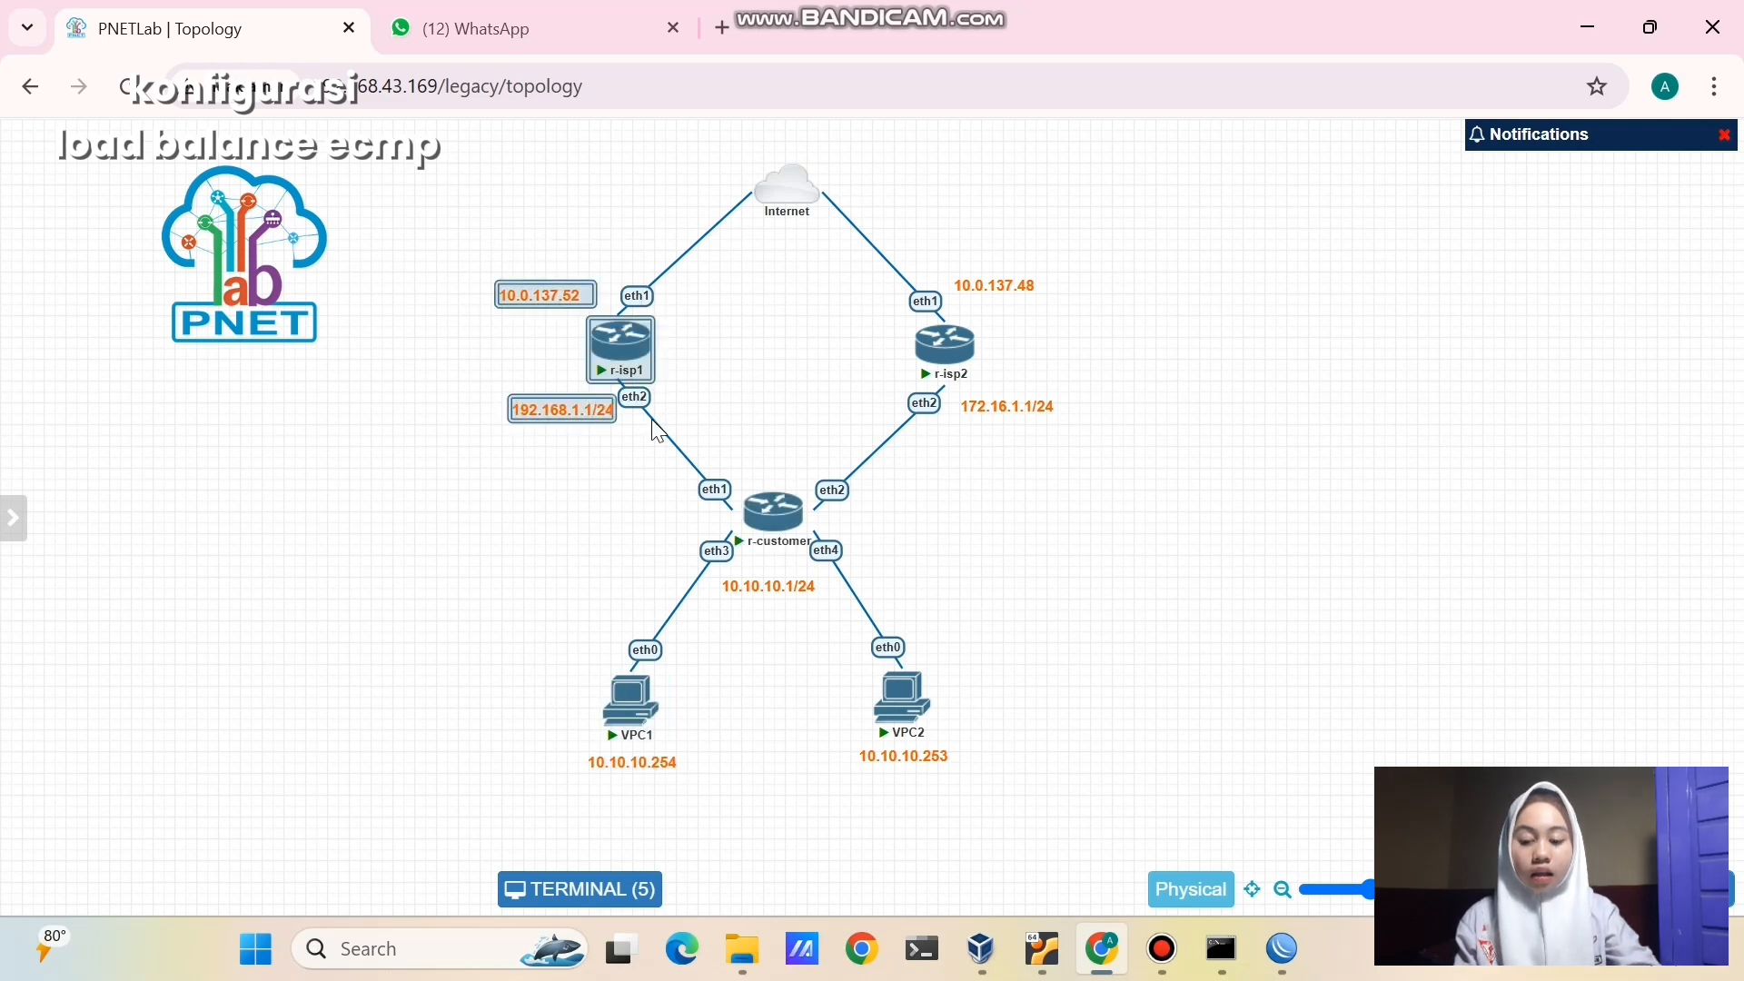
pyautogui.click(765, 385)
pyautogui.moveTo(803, 641); pyautogui.dragTo(1013, 775)
pyautogui.moveTo(836, 281); pyautogui.dragTo(1106, 514)
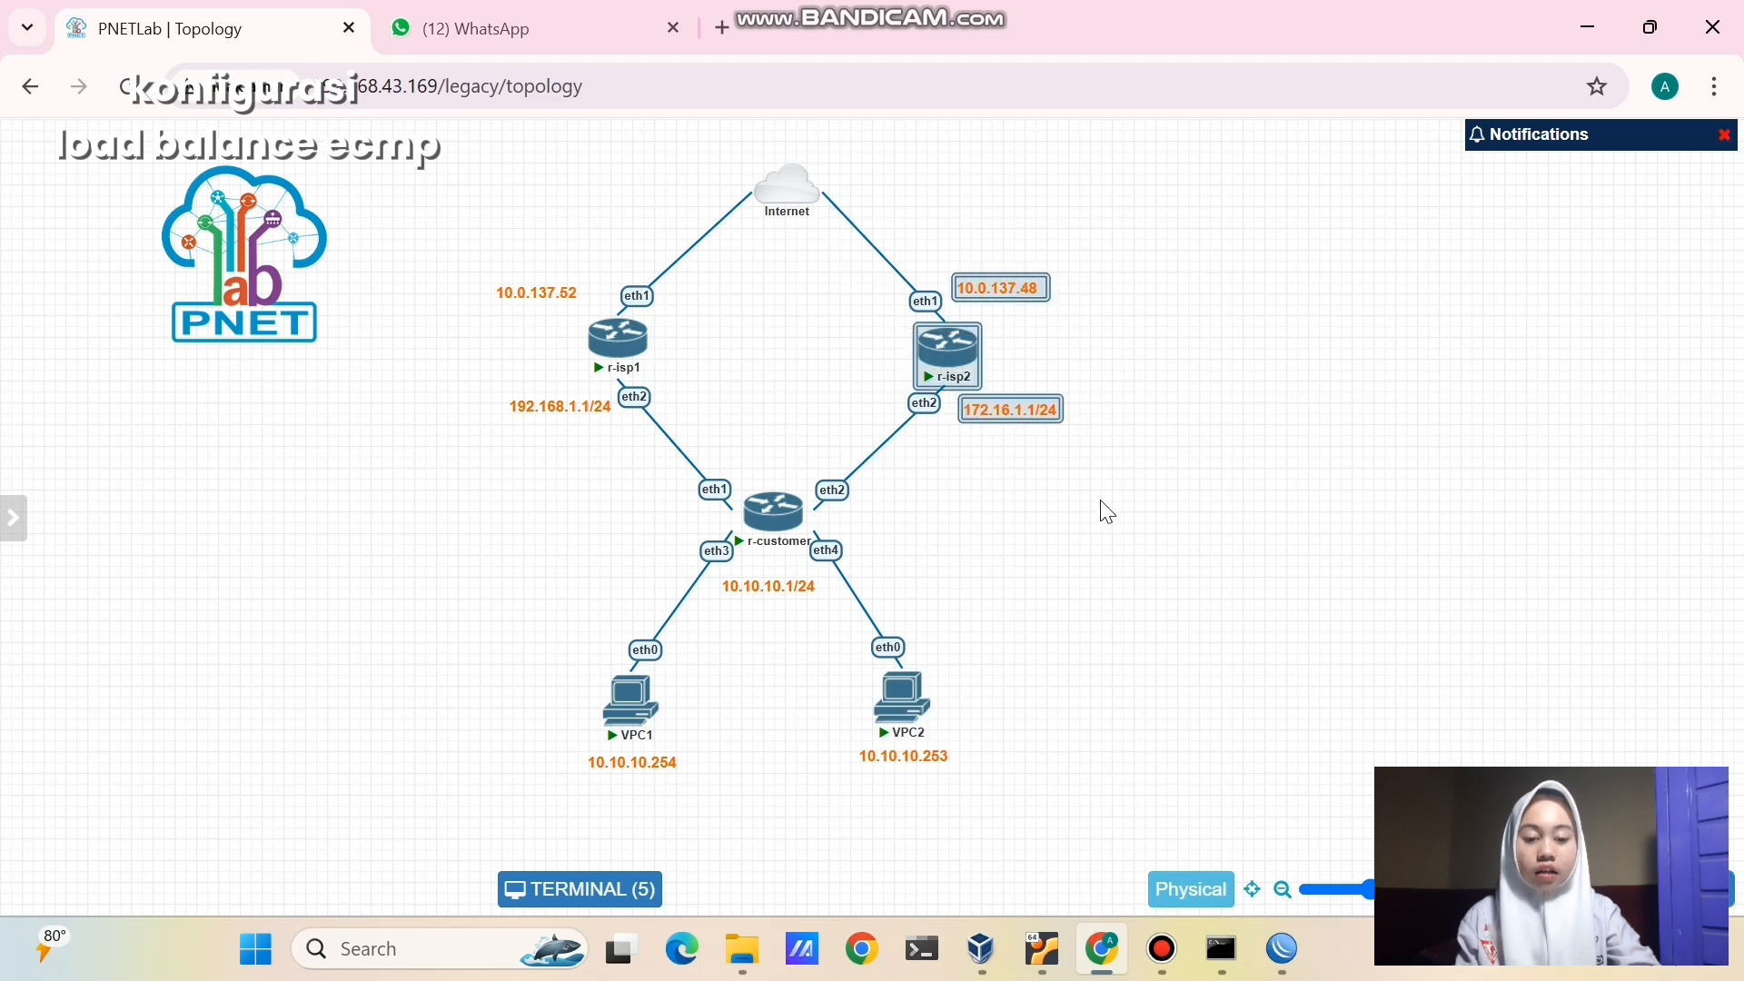
pyautogui.click(1232, 433)
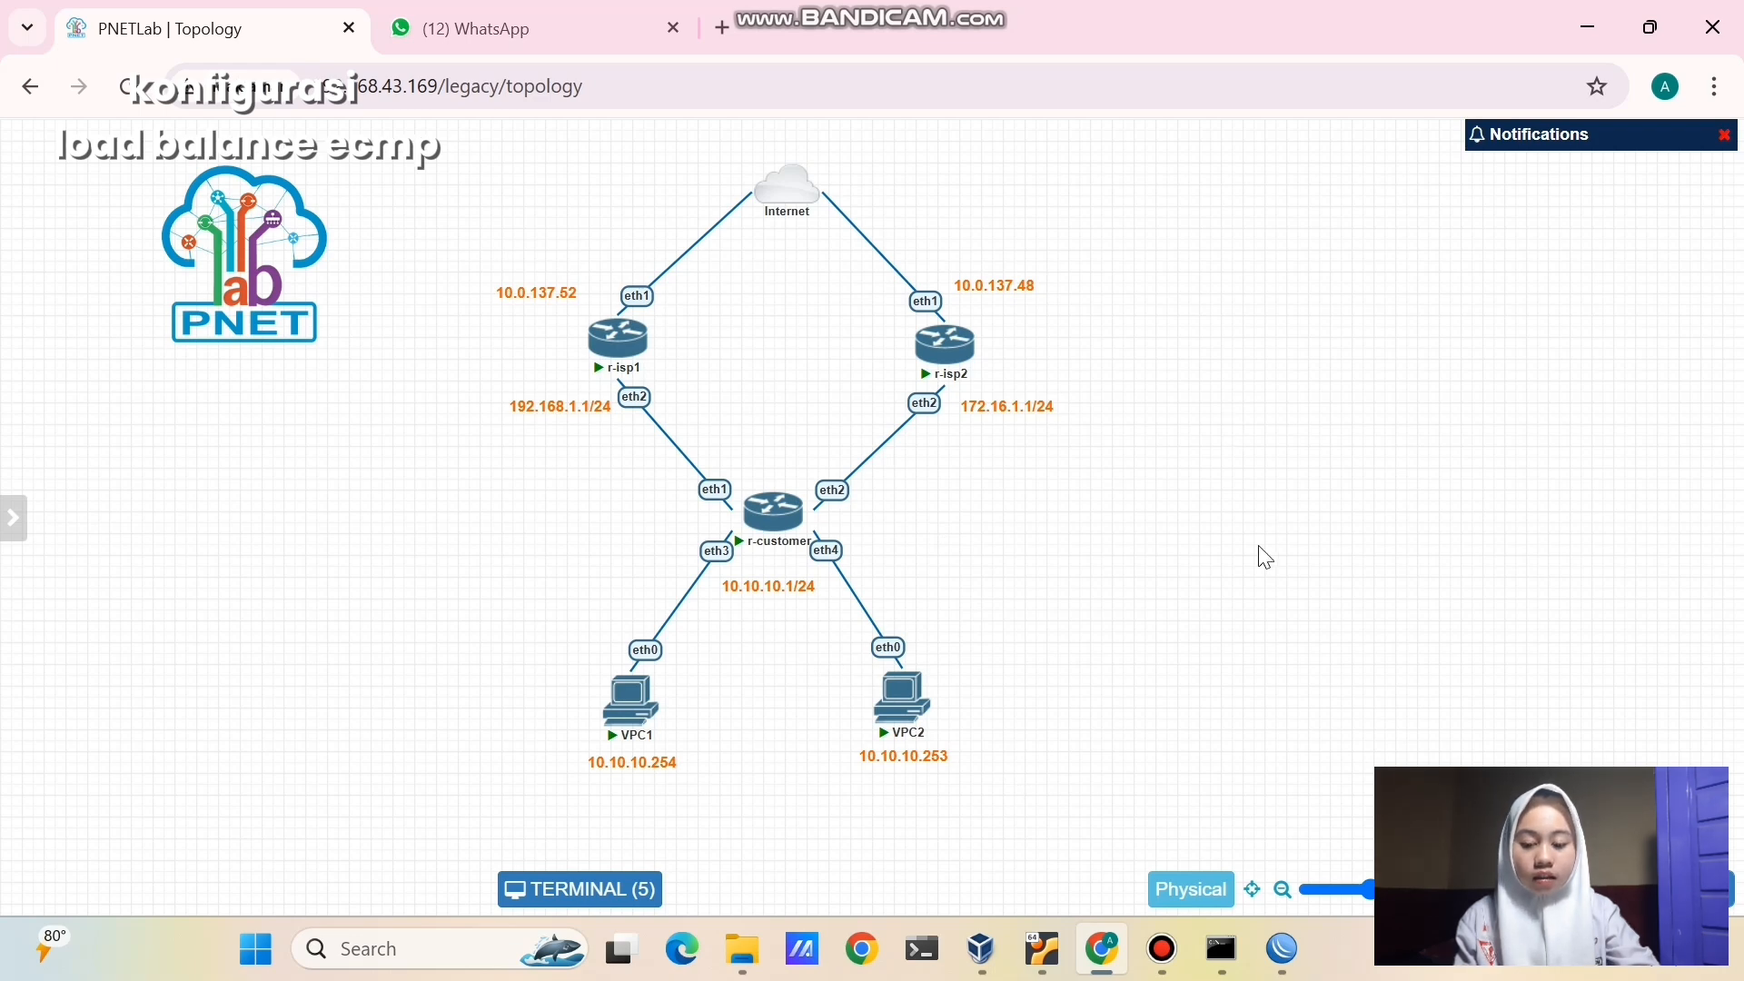
# - Re-enable the 192.168.1.1/24 address on the ISP 1 router
pyautogui.moveTo(1282, 949)
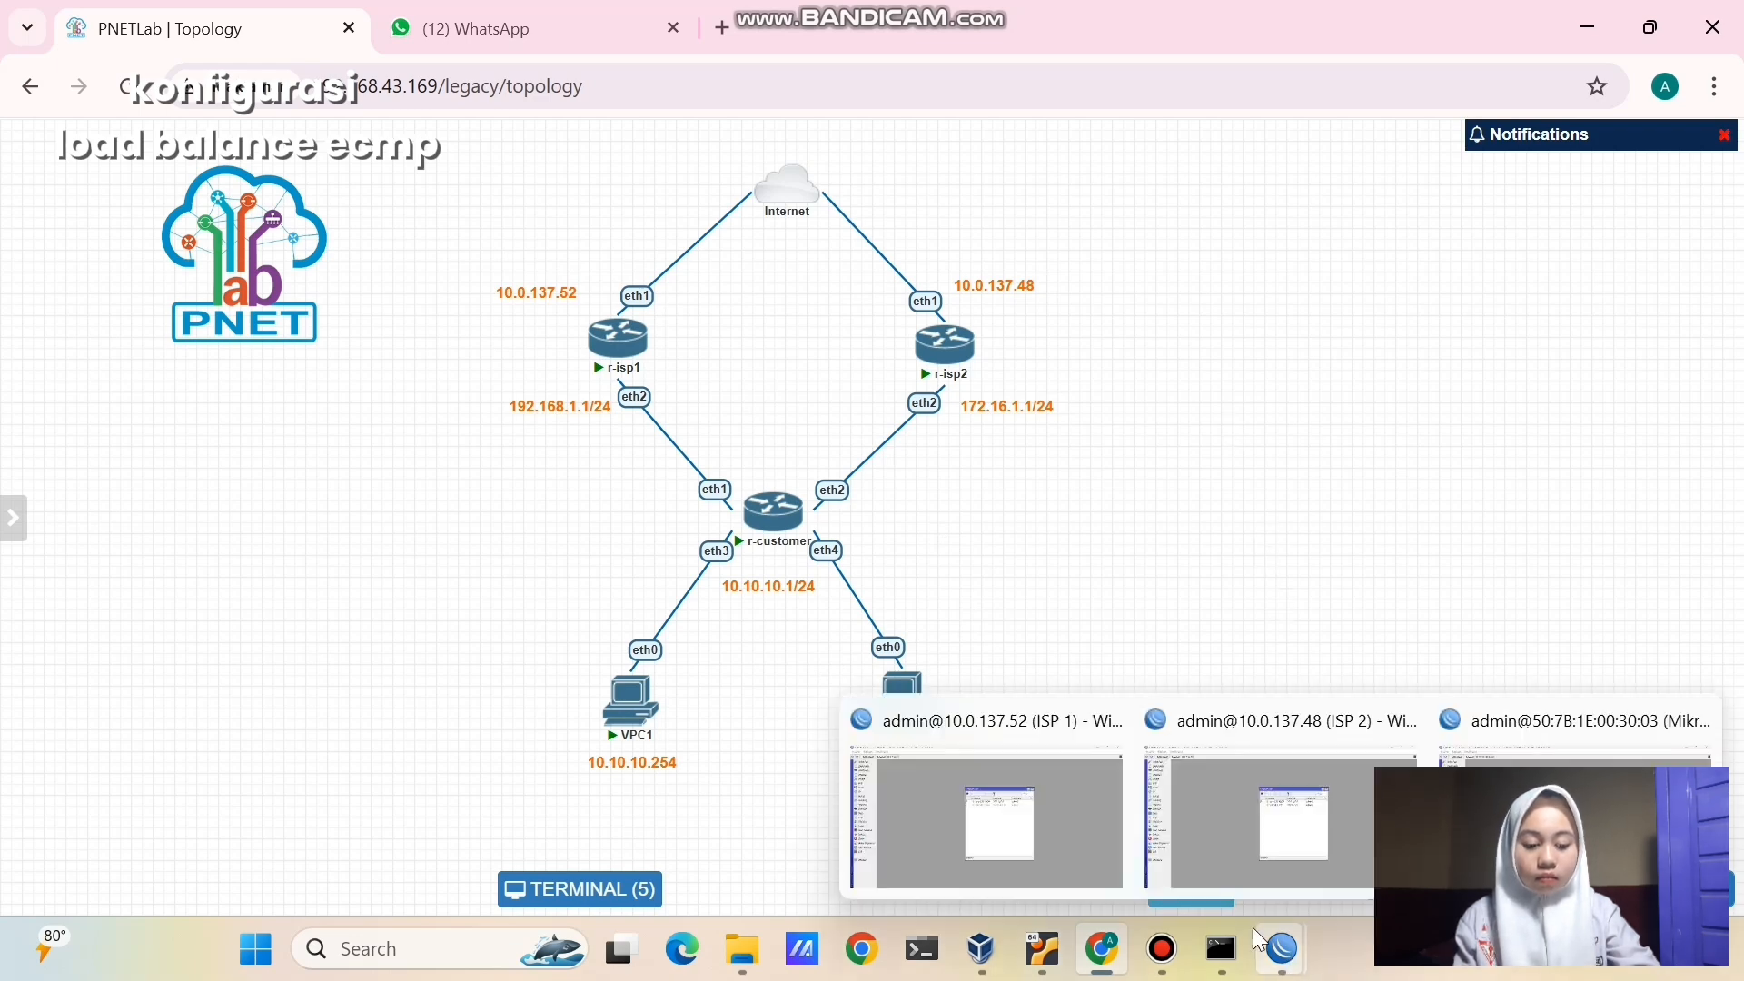
pyautogui.click(1107, 869)
pyautogui.click(894, 384)
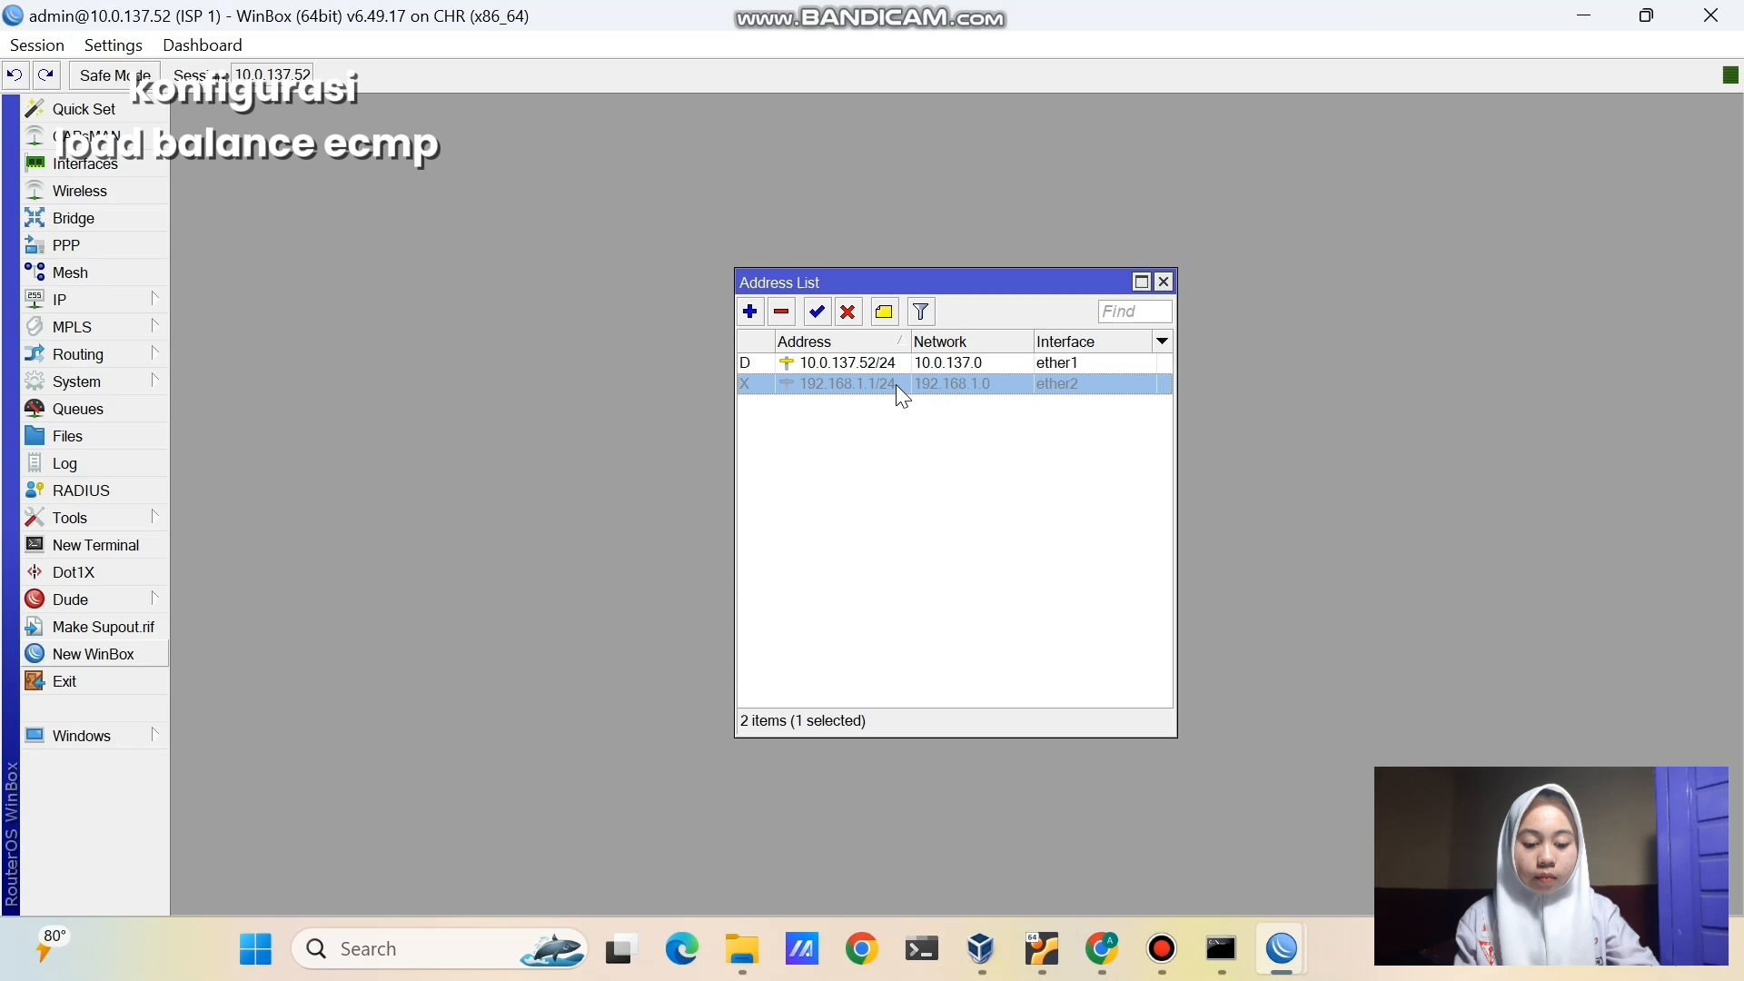
pyautogui.click(817, 313)
pyautogui.click(864, 490)
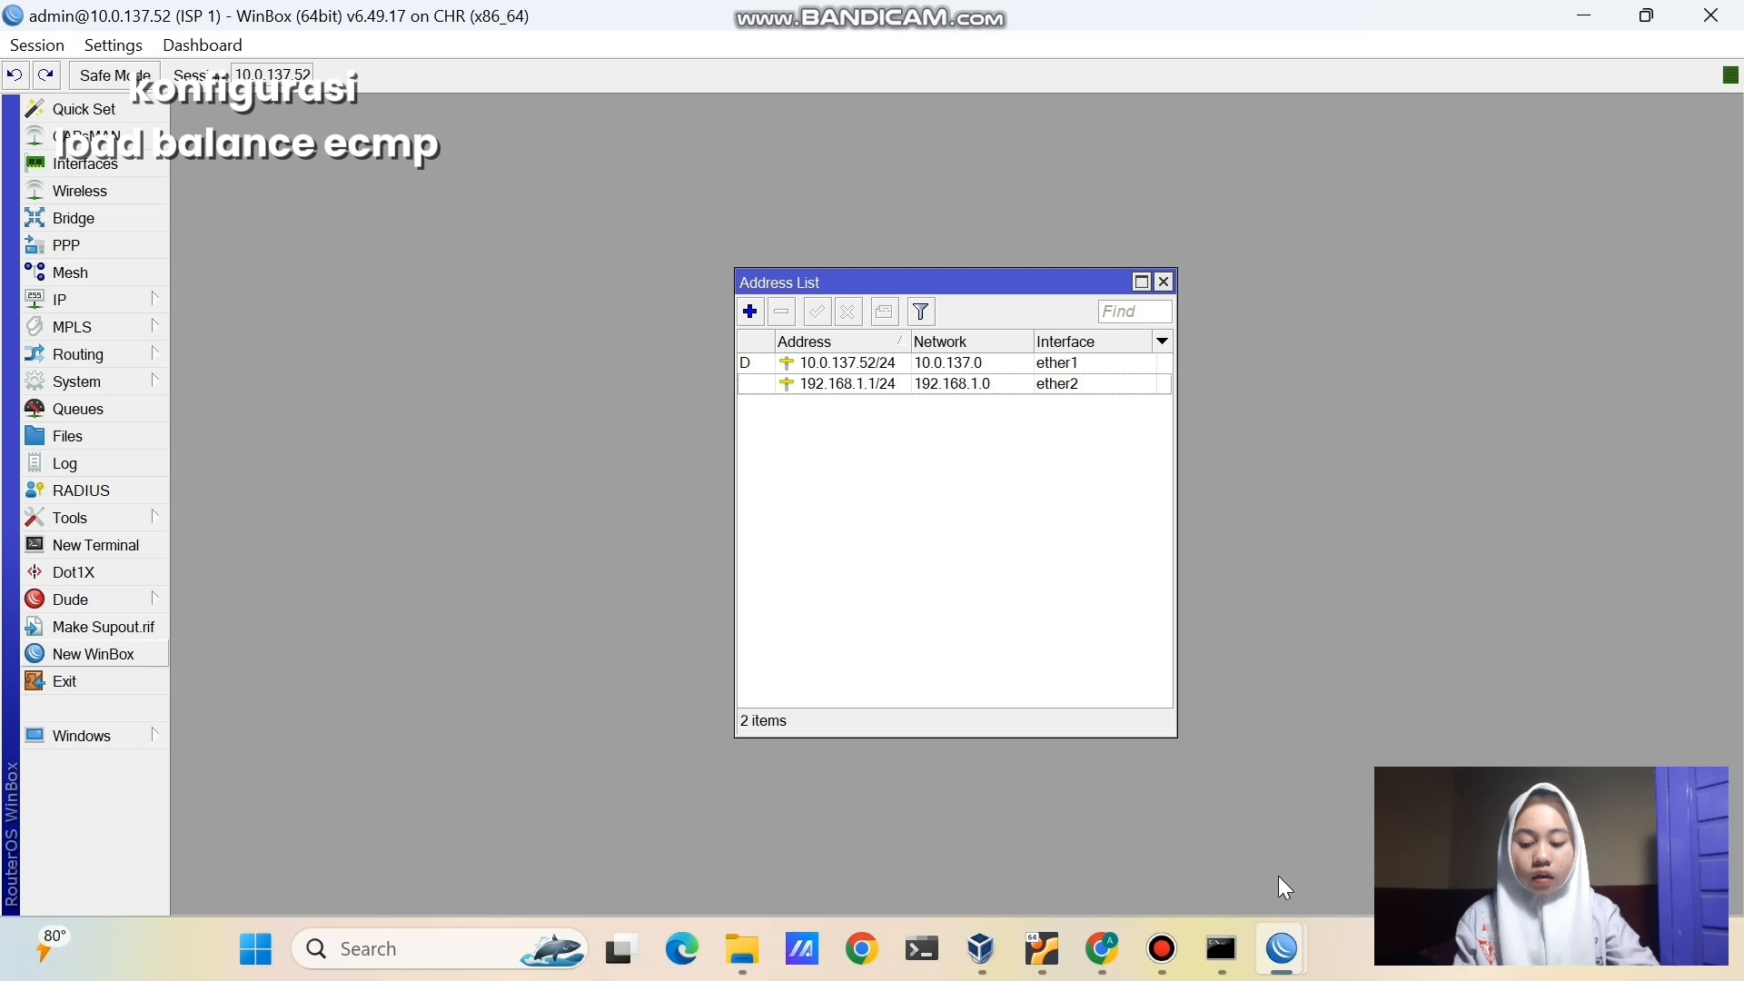
# - Remove both 0.0.0.0/0 default routes (via 192.168.1.1 and 172.16.1.1) from r-customer
pyautogui.moveTo(1282, 950)
pyautogui.click(1572, 827)
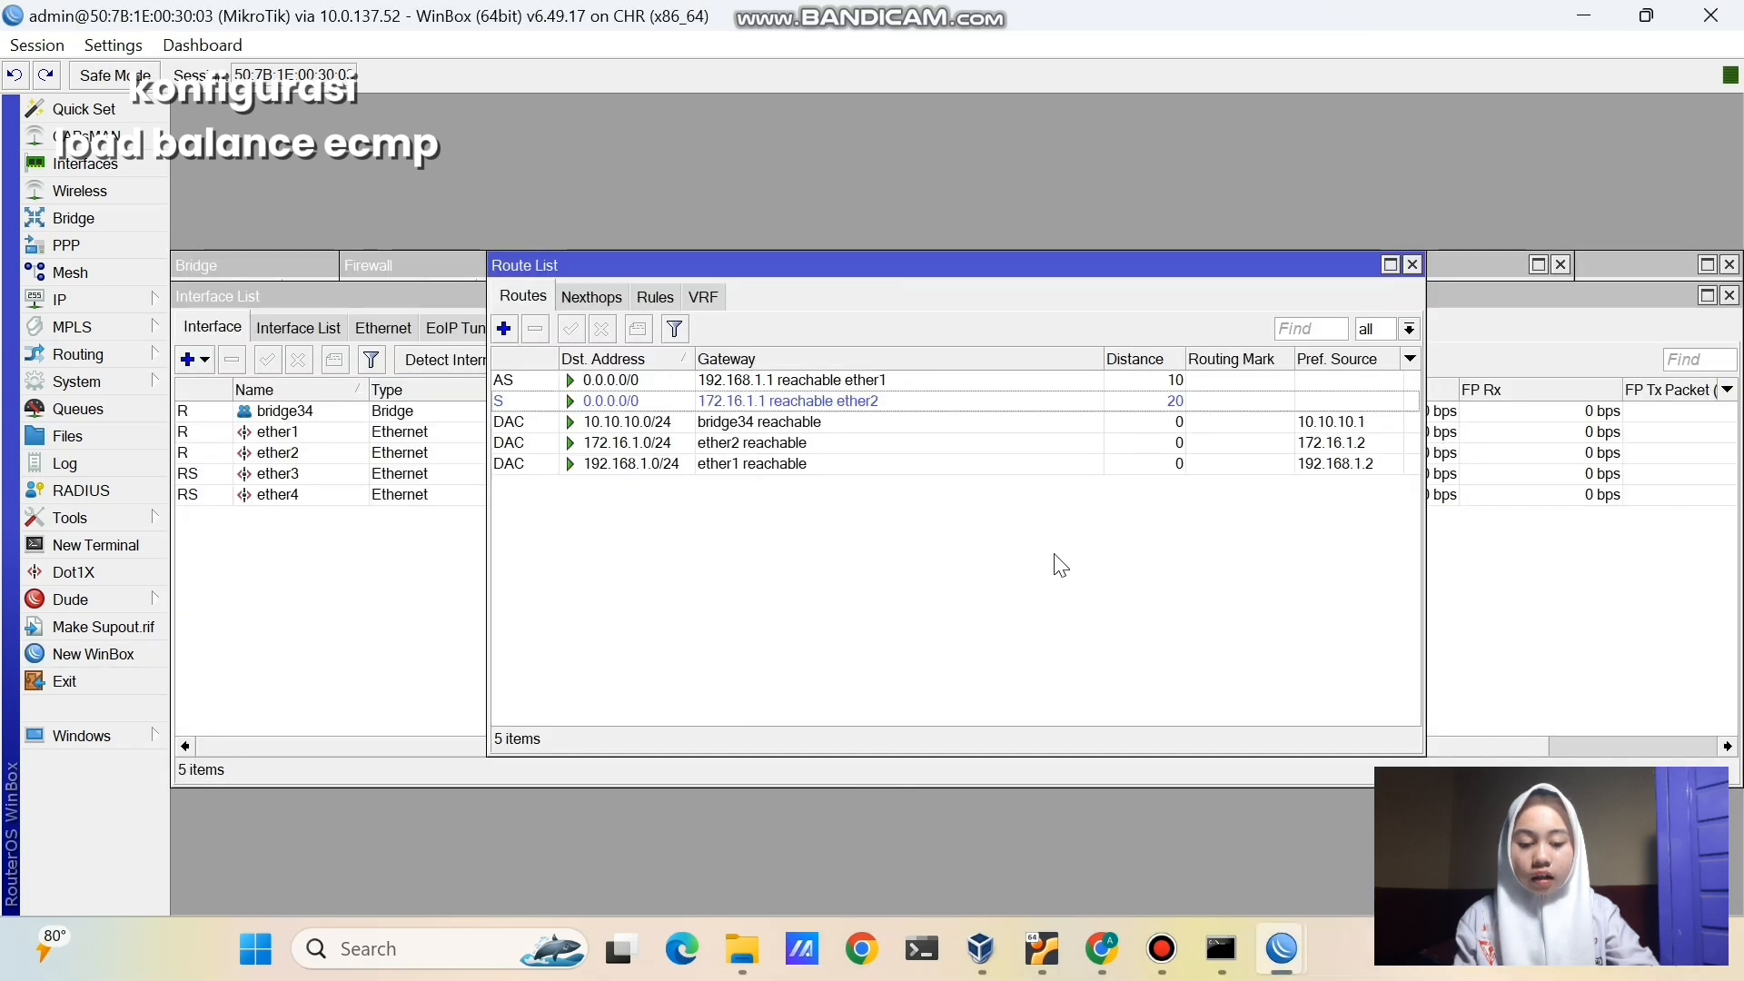
pyautogui.click(923, 382)
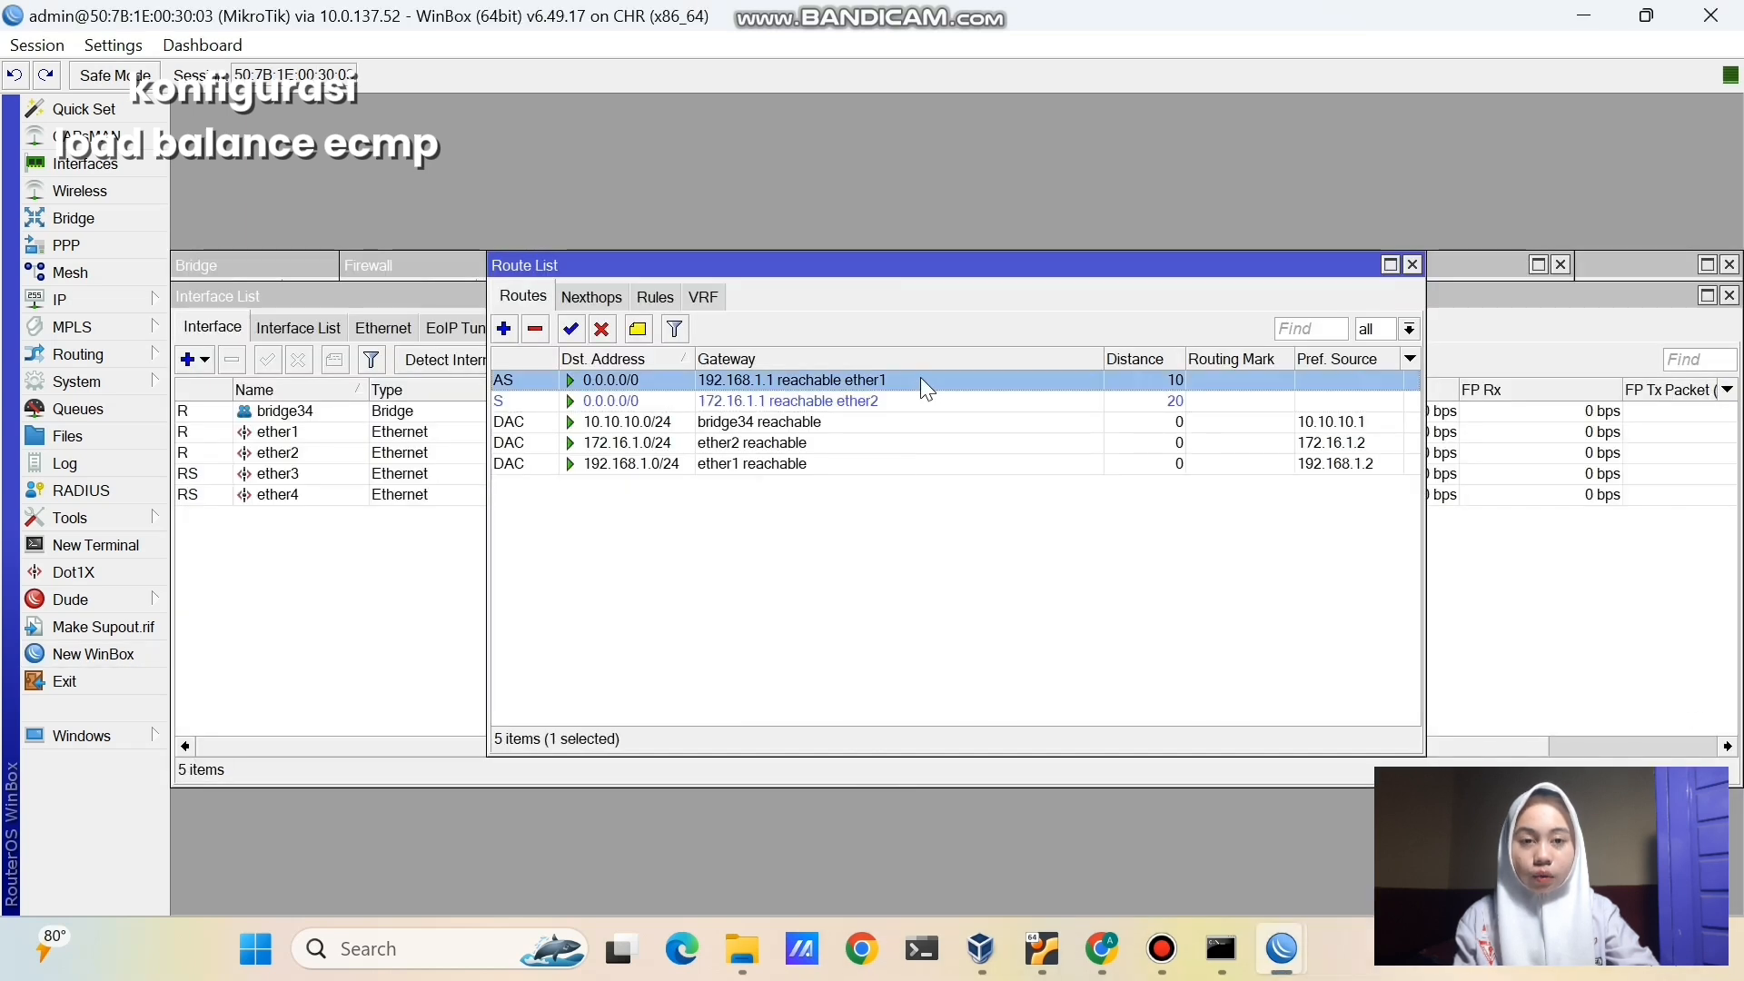
pyautogui.click(844, 624)
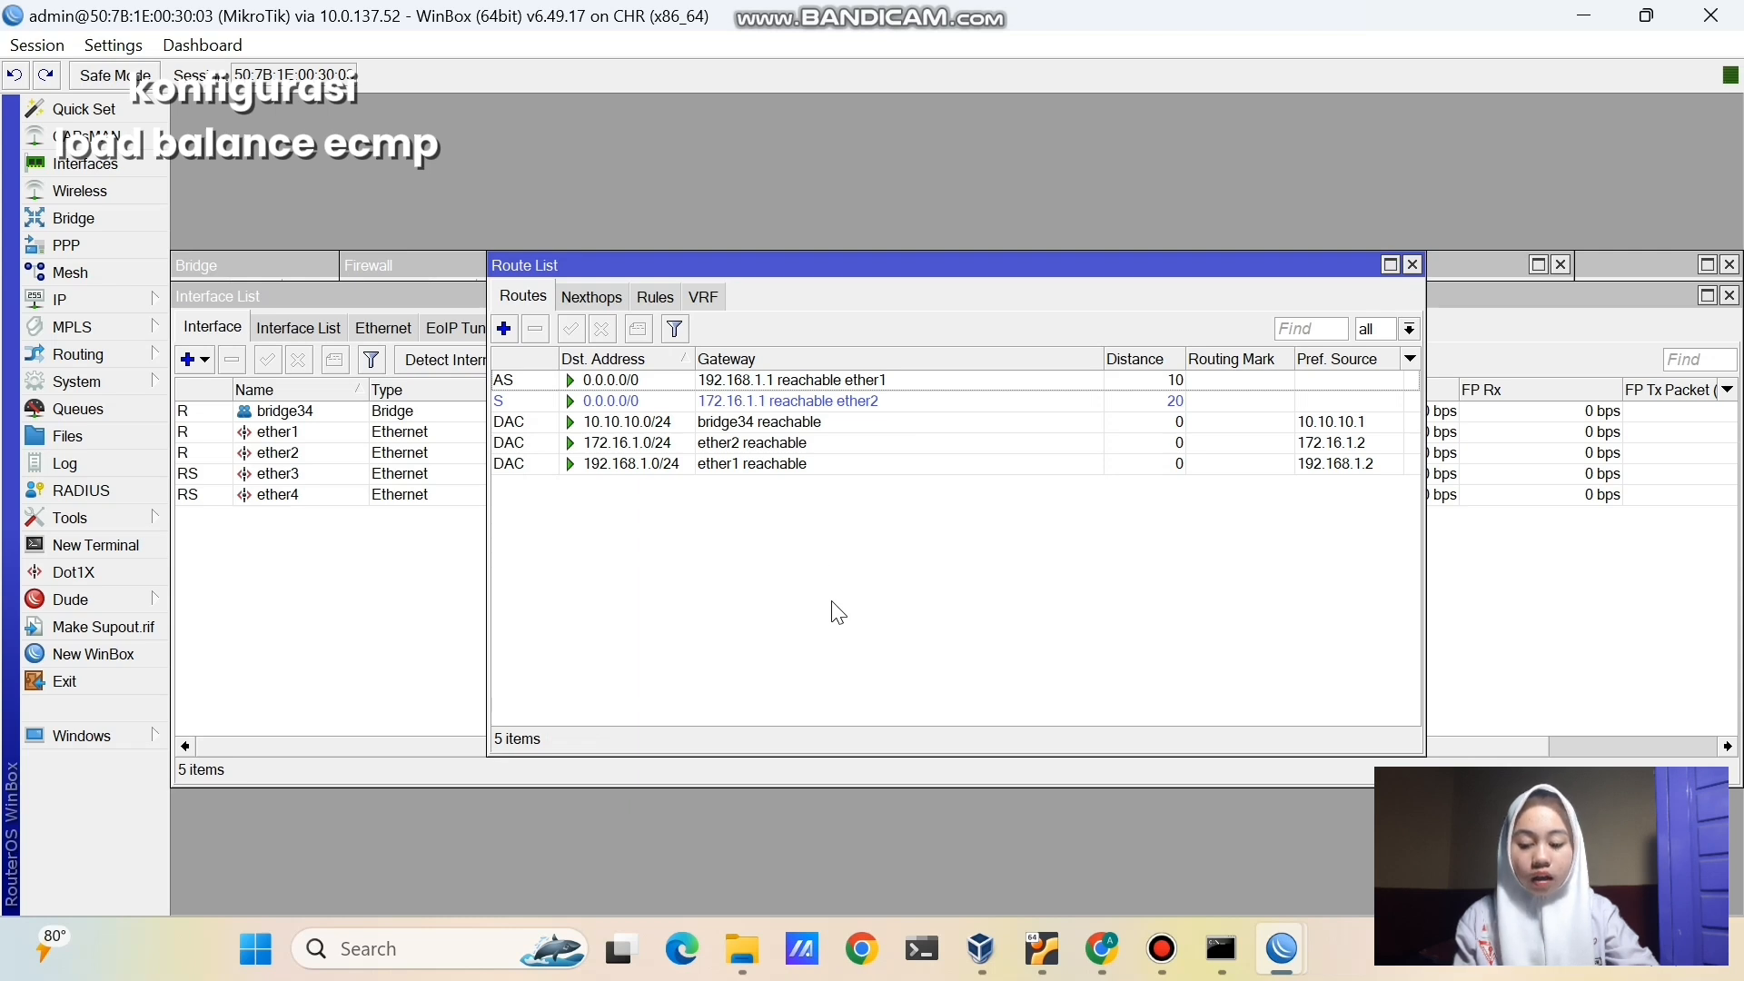
pyautogui.click(750, 382)
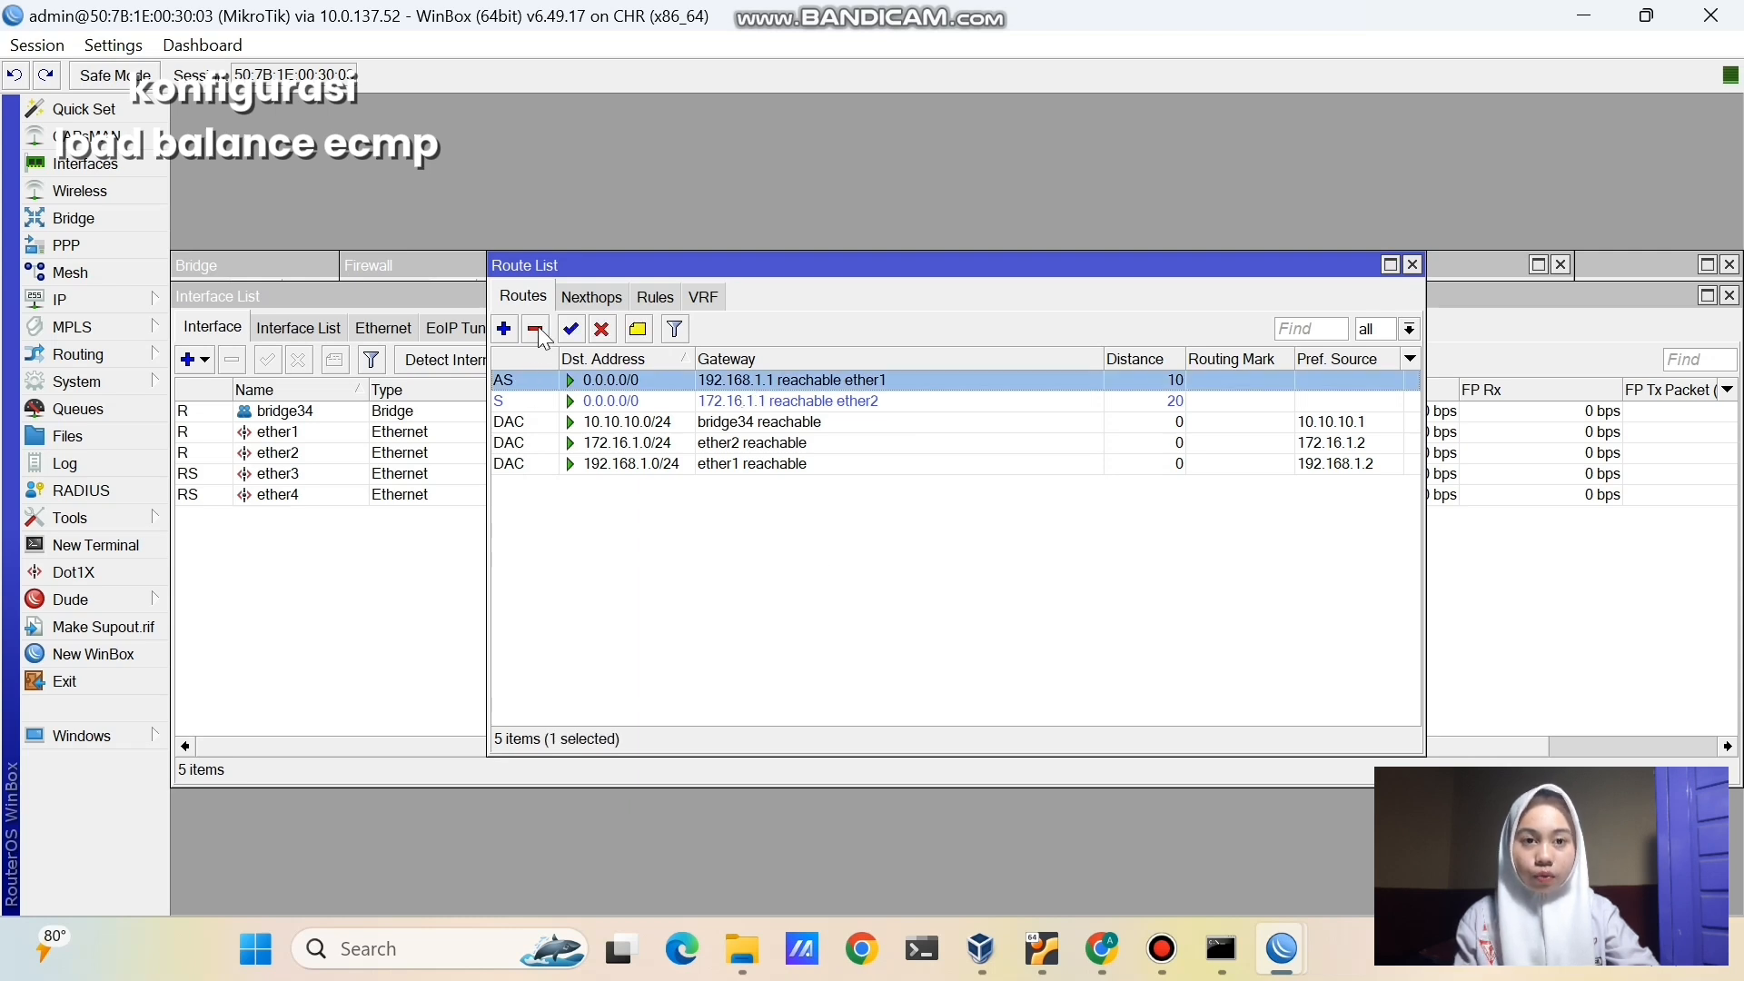
pyautogui.click(538, 331)
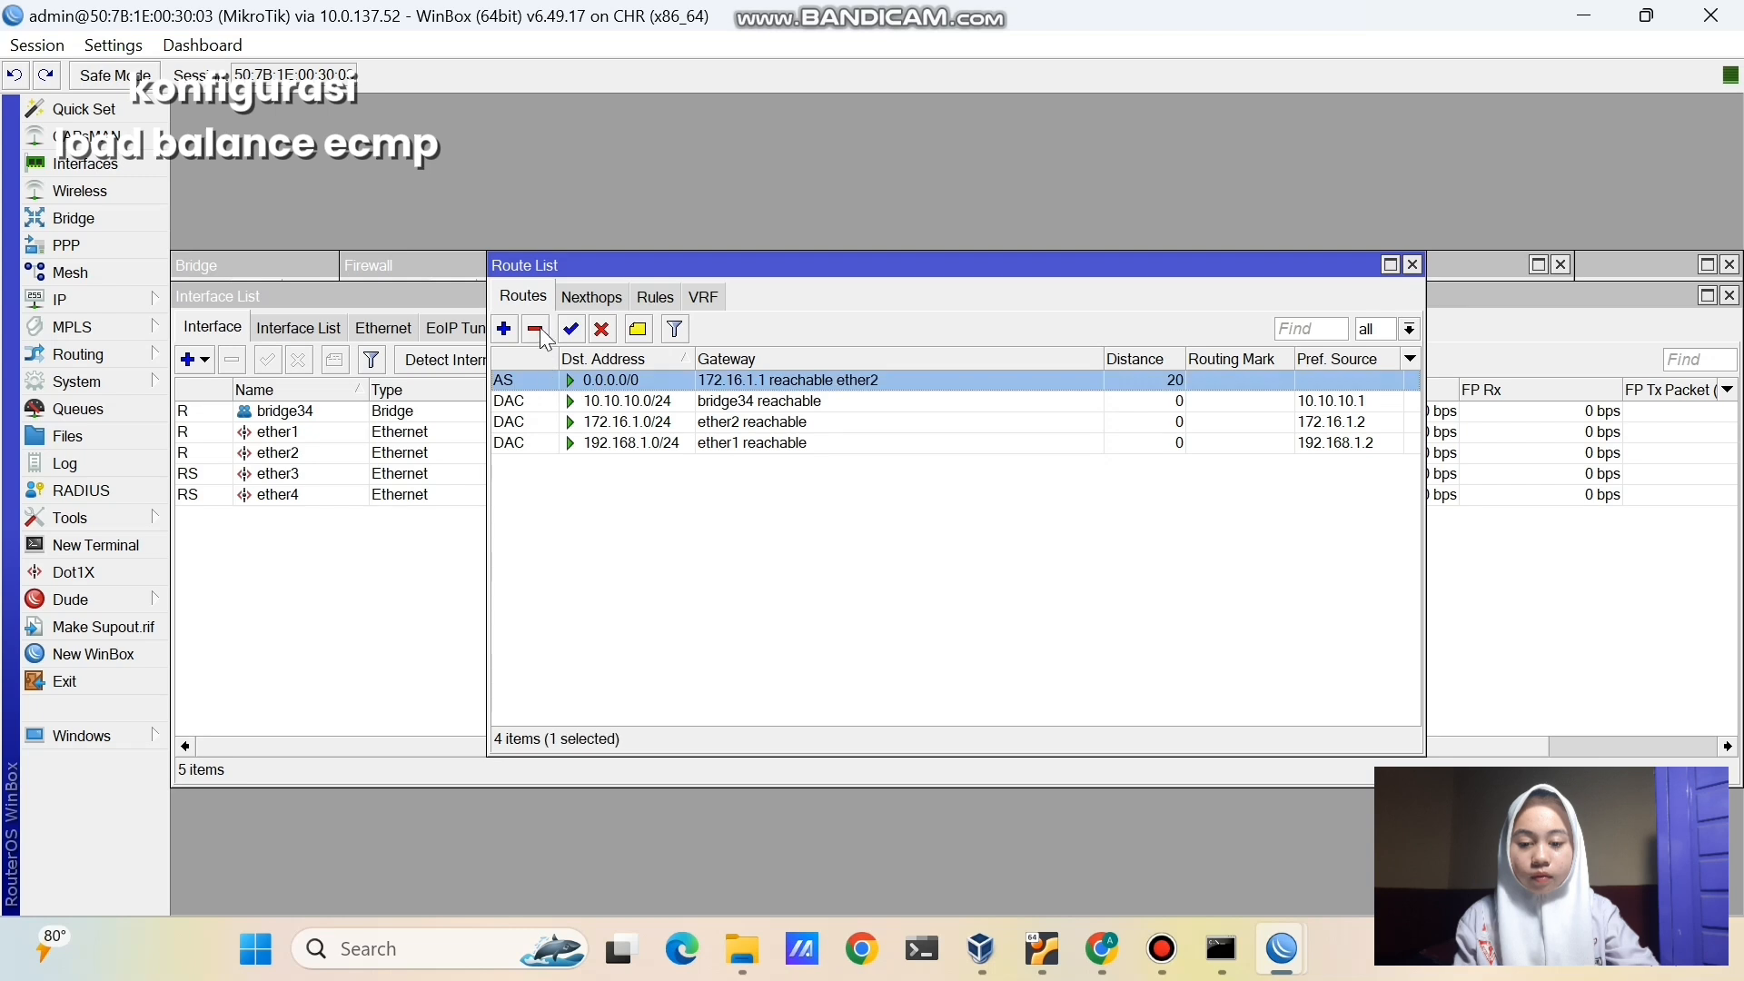
pyautogui.click(538, 331)
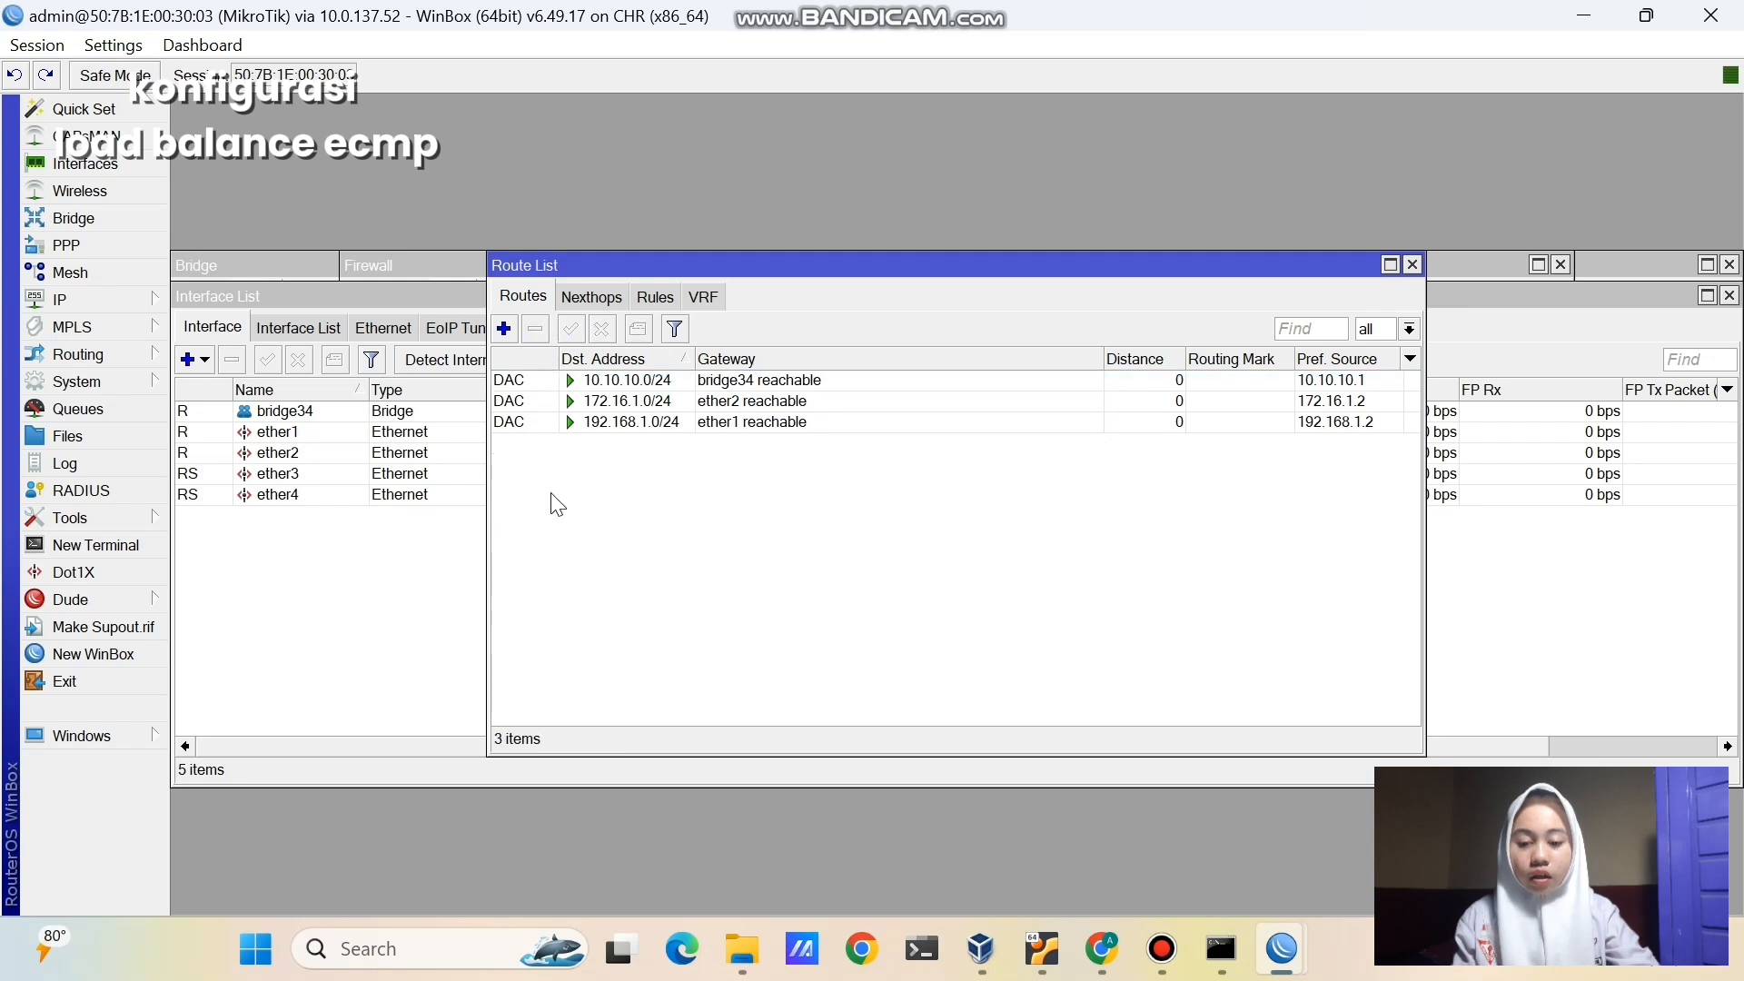
# - Create a new 0.0.0.0/0 route with first gateway 192.168.1.1 and a second gateway entry
pyautogui.click(505, 329)
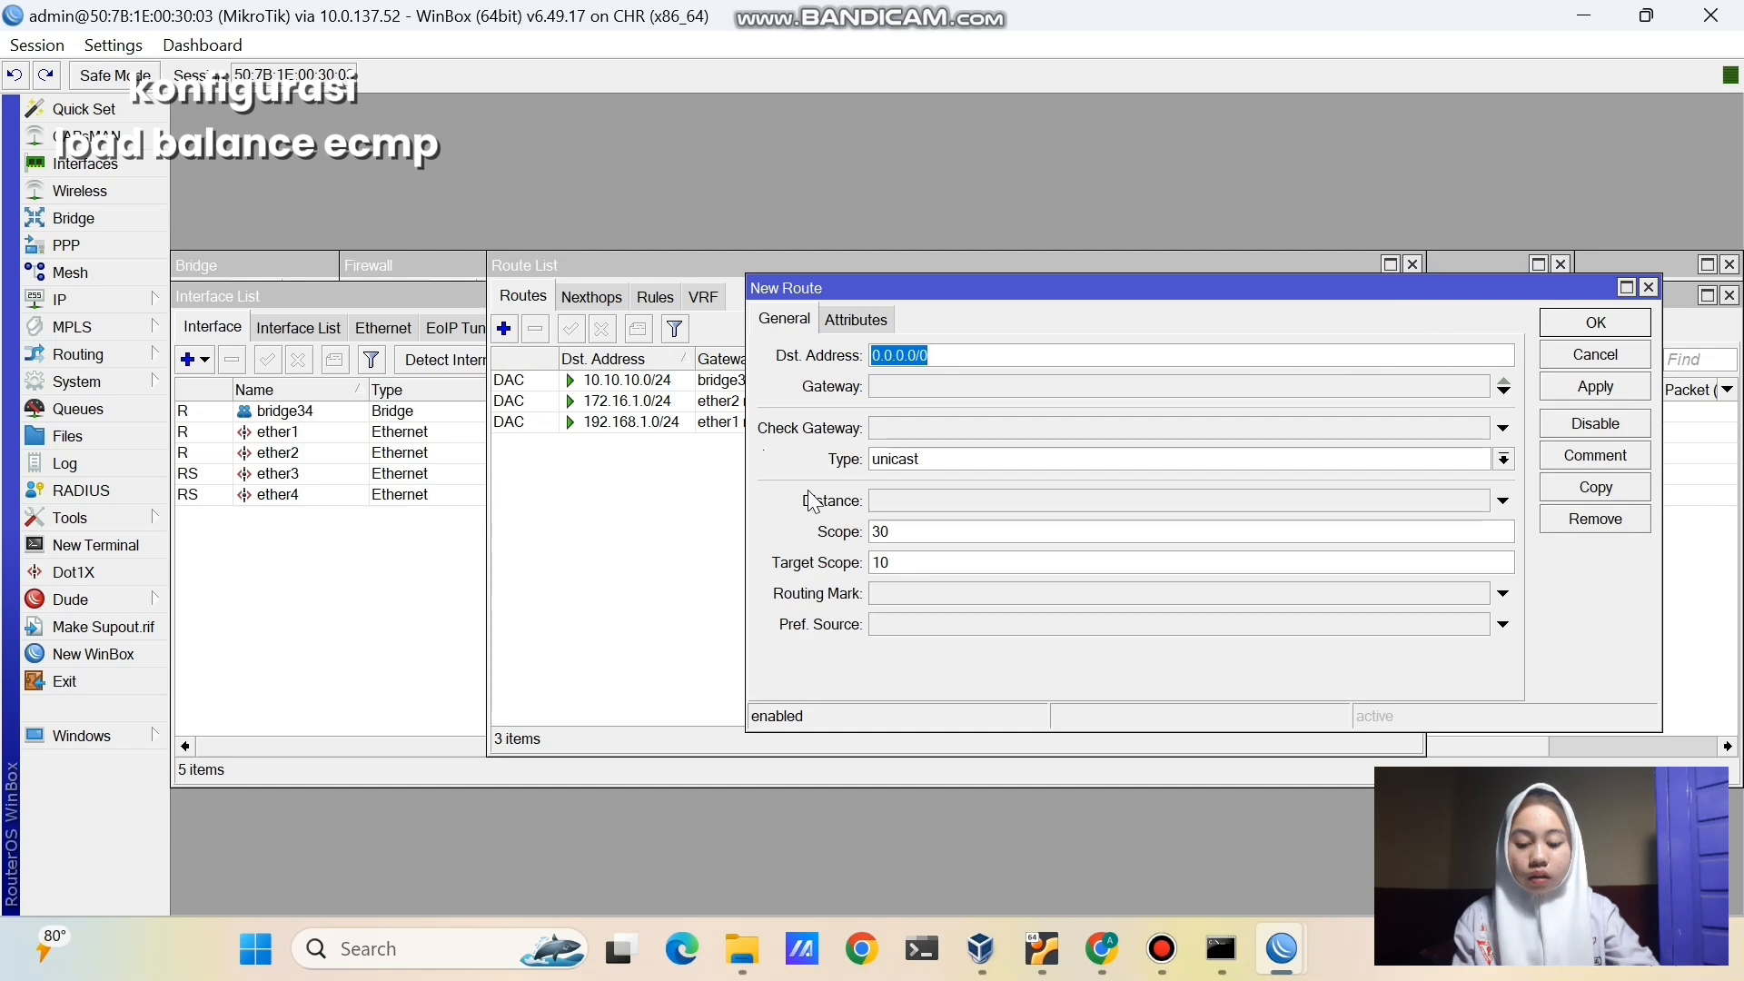
pyautogui.click(892, 390)
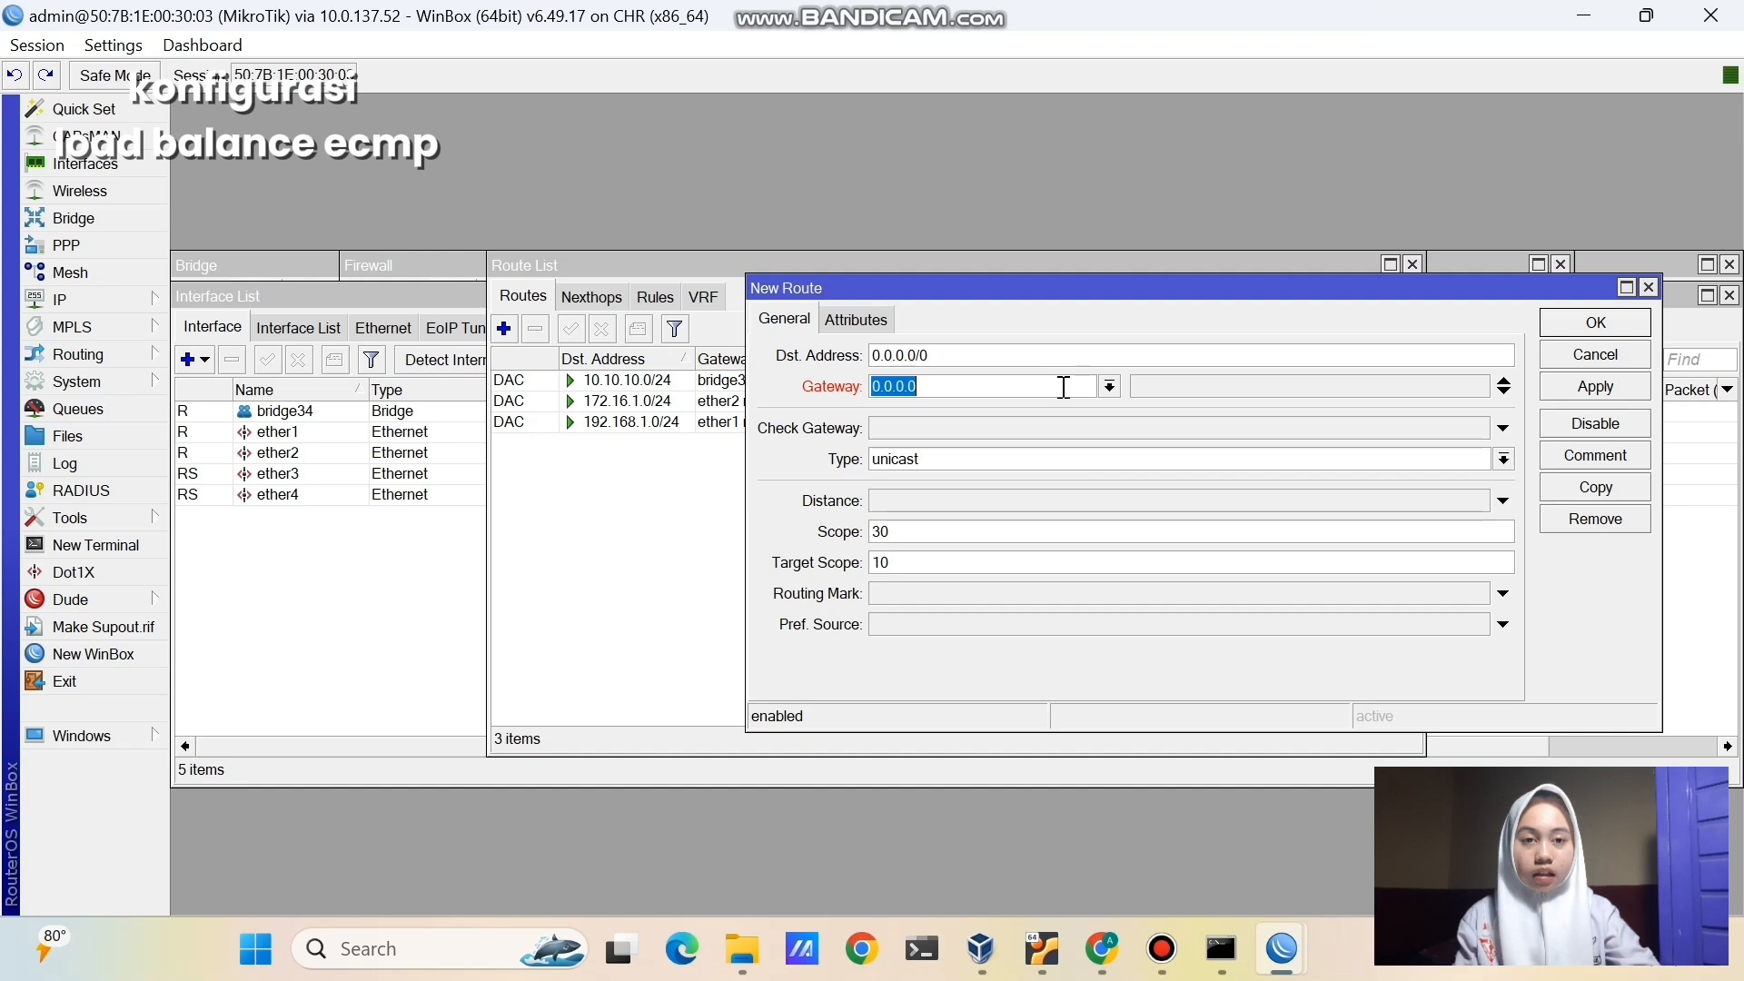
pyautogui.click(1506, 392)
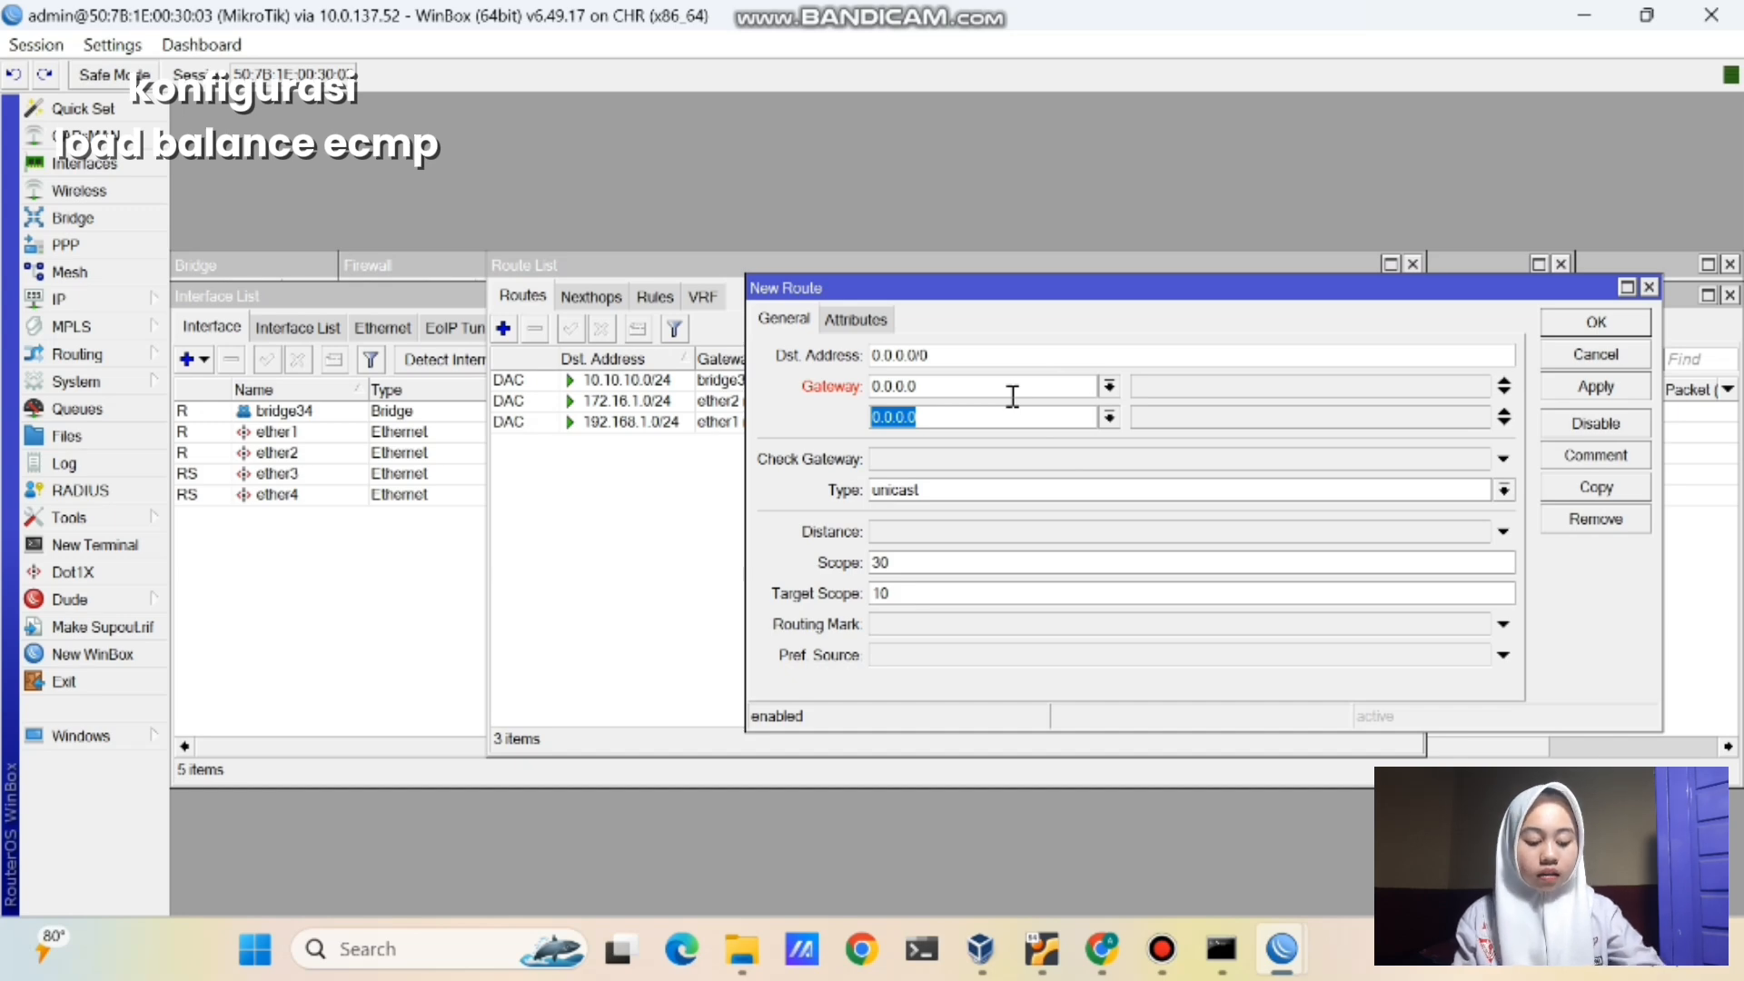
pyautogui.click(1012, 395)
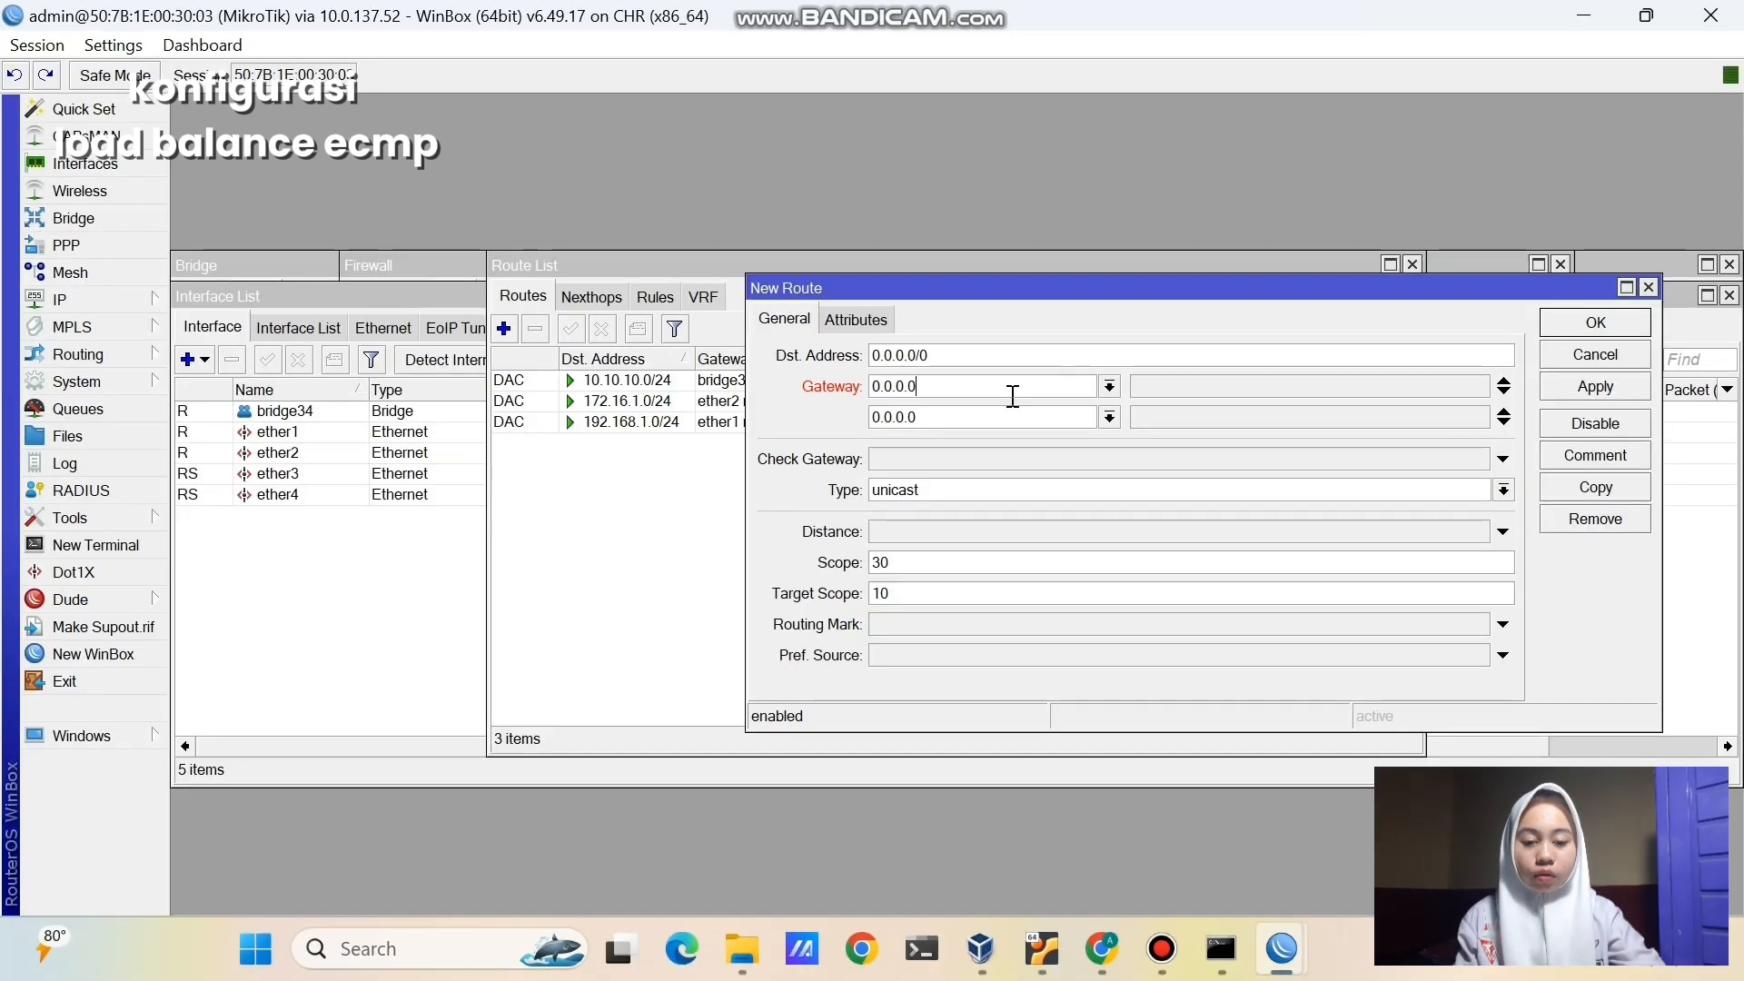
pyautogui.moveTo(1007, 394); pyautogui.dragTo(864, 398)
pyautogui.write('192.168.1.1')
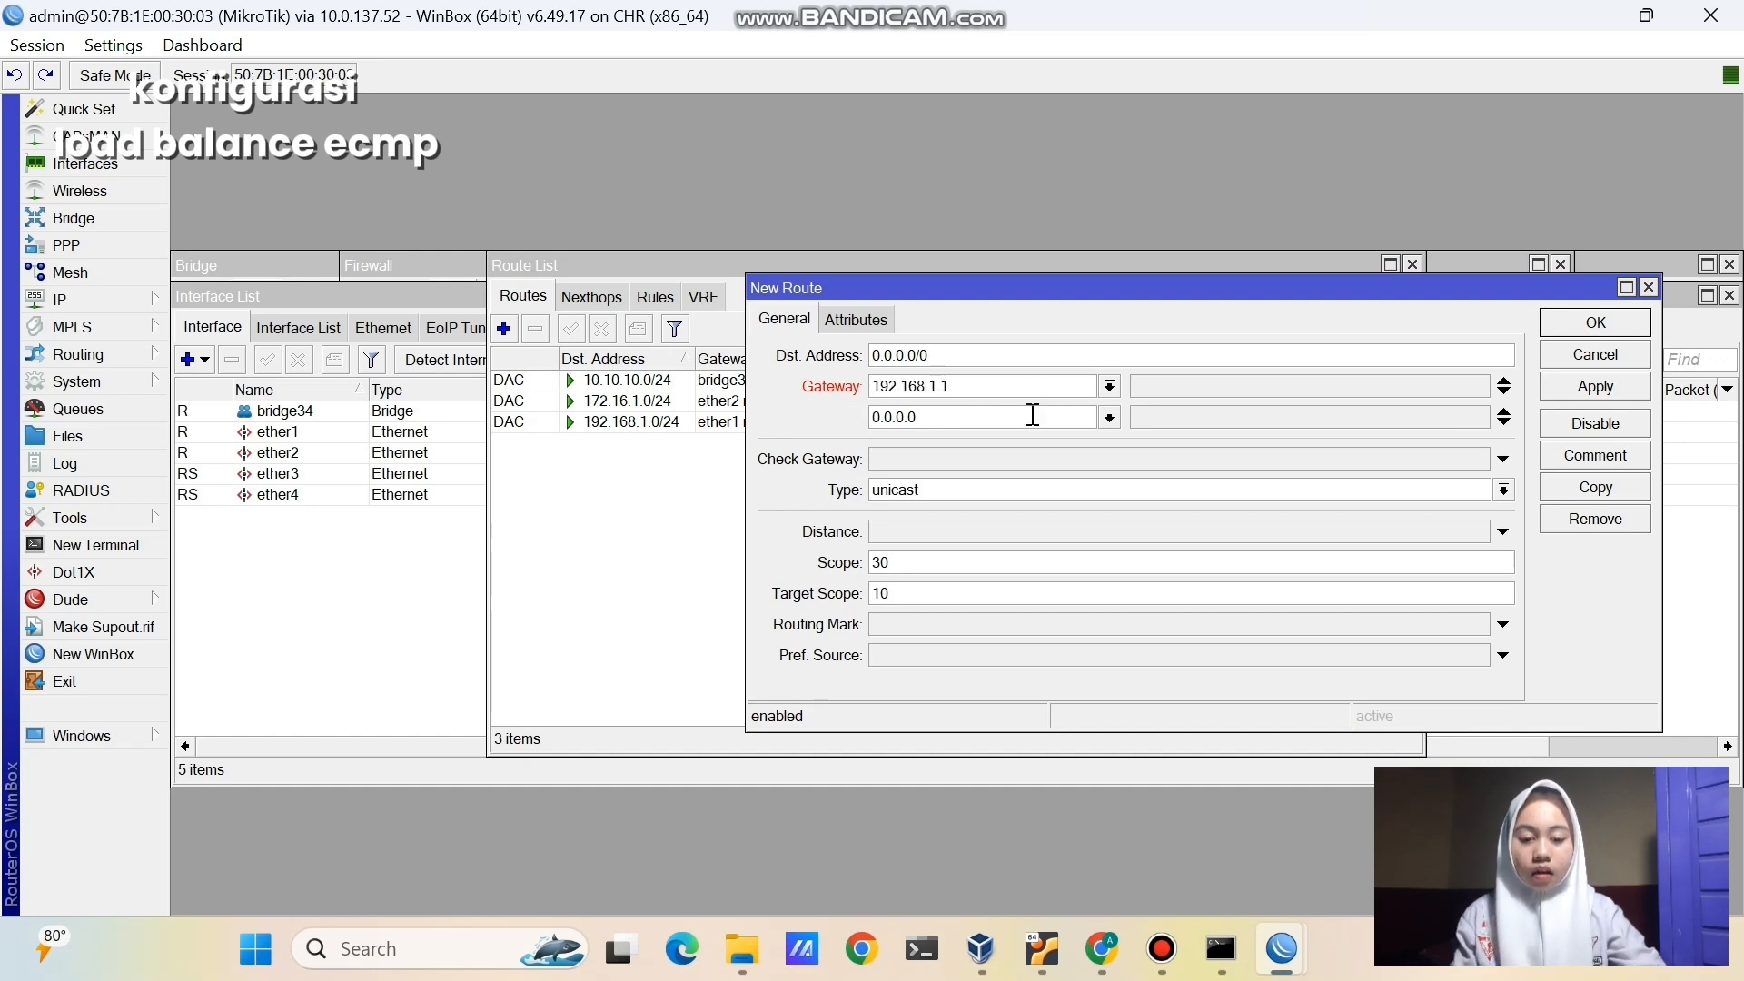
# - Set the second gateway to 172.16.1.1, save the route and check it in the list
pyautogui.moveTo(1034, 415); pyautogui.dragTo(854, 424)
pyautogui.press('BackSpace')
pyautogui.write('172')
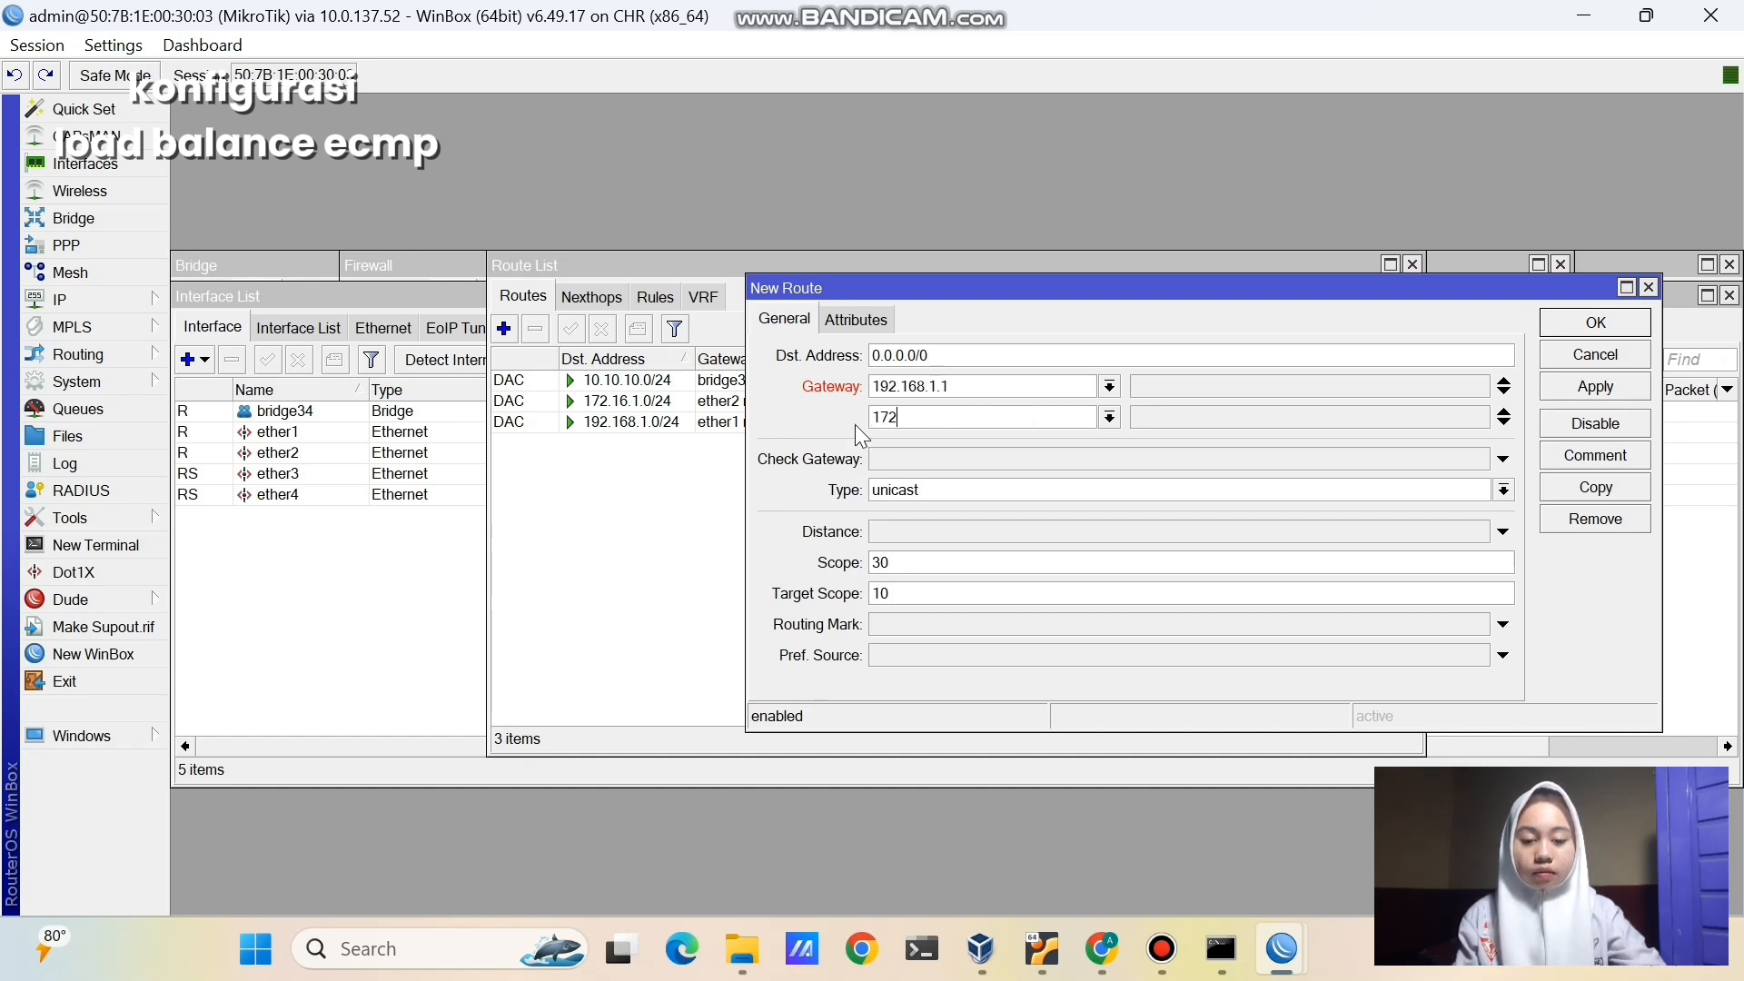
pyautogui.write('.16.1.1')
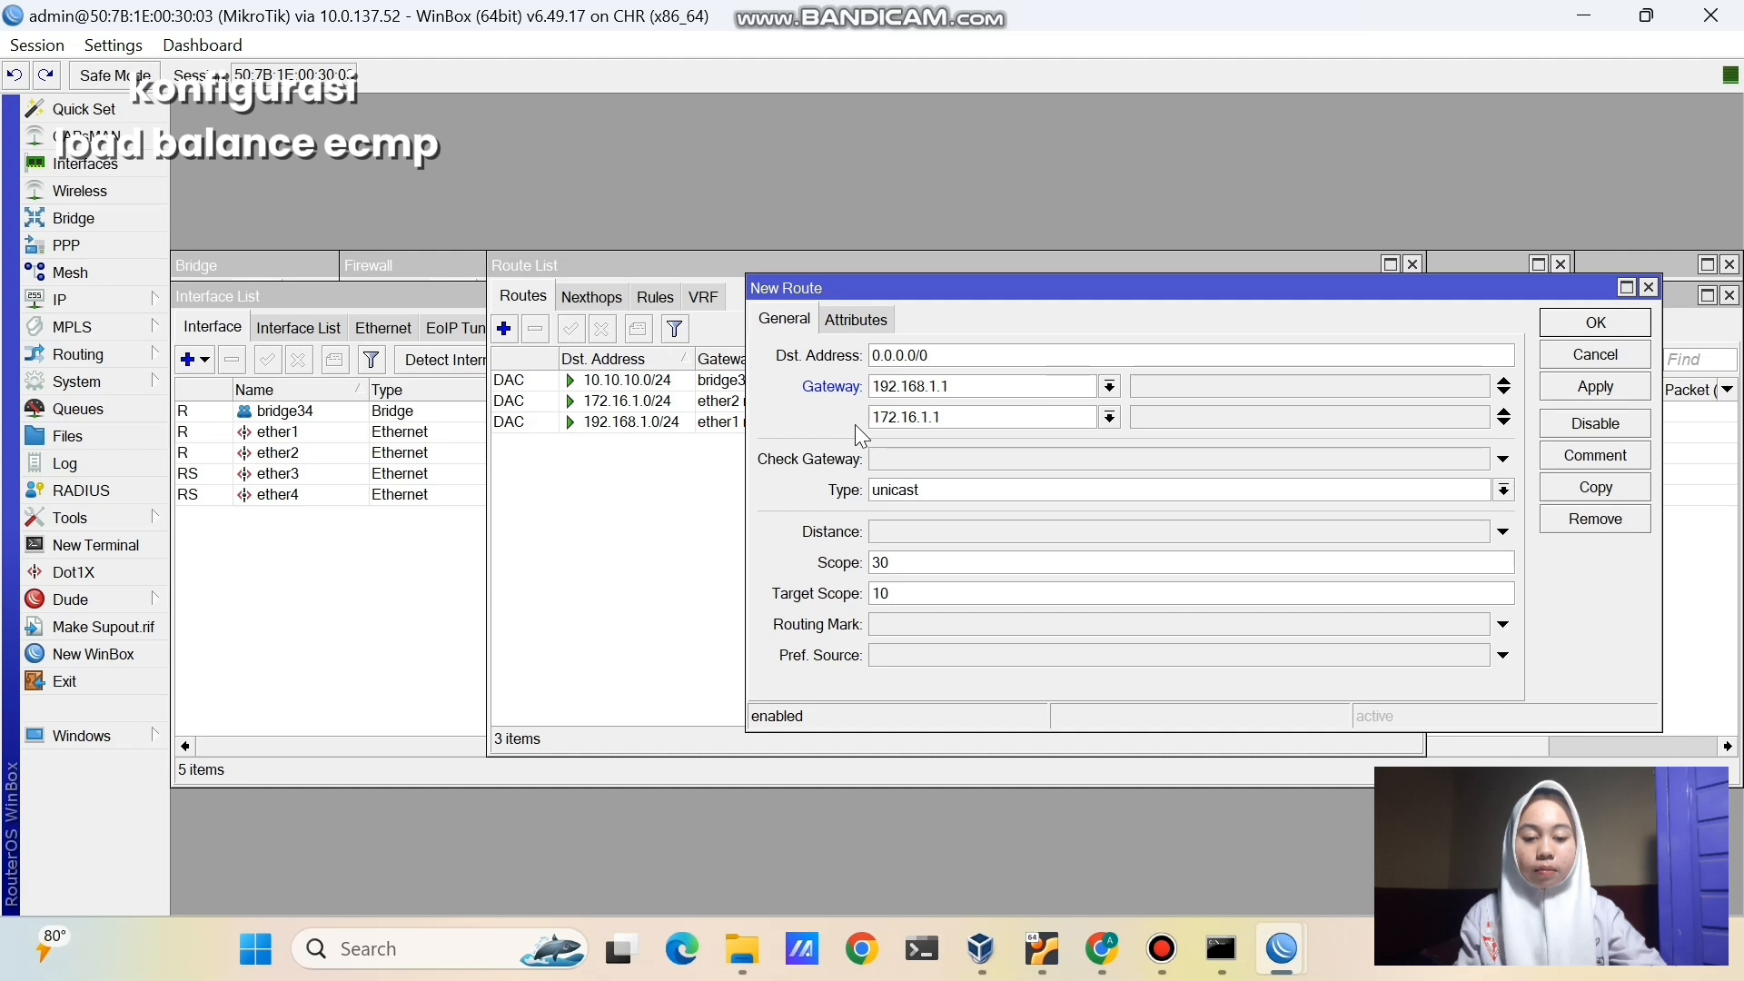
pyautogui.click(1547, 384)
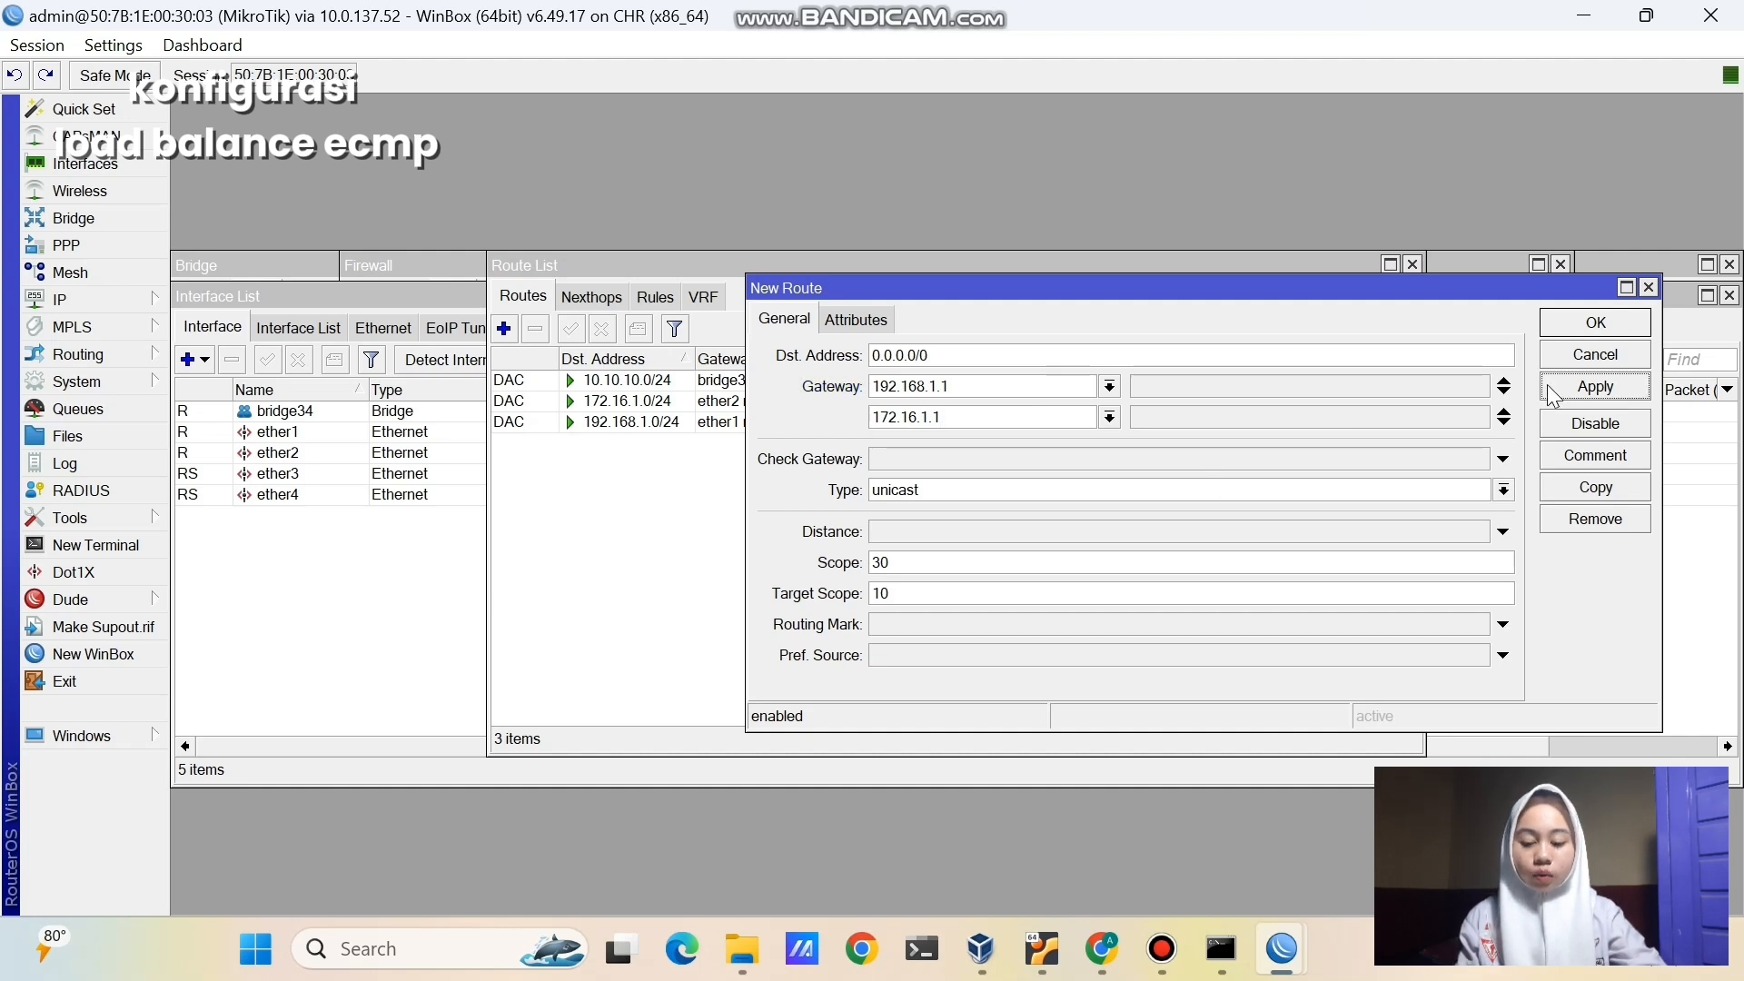
pyautogui.click(1581, 325)
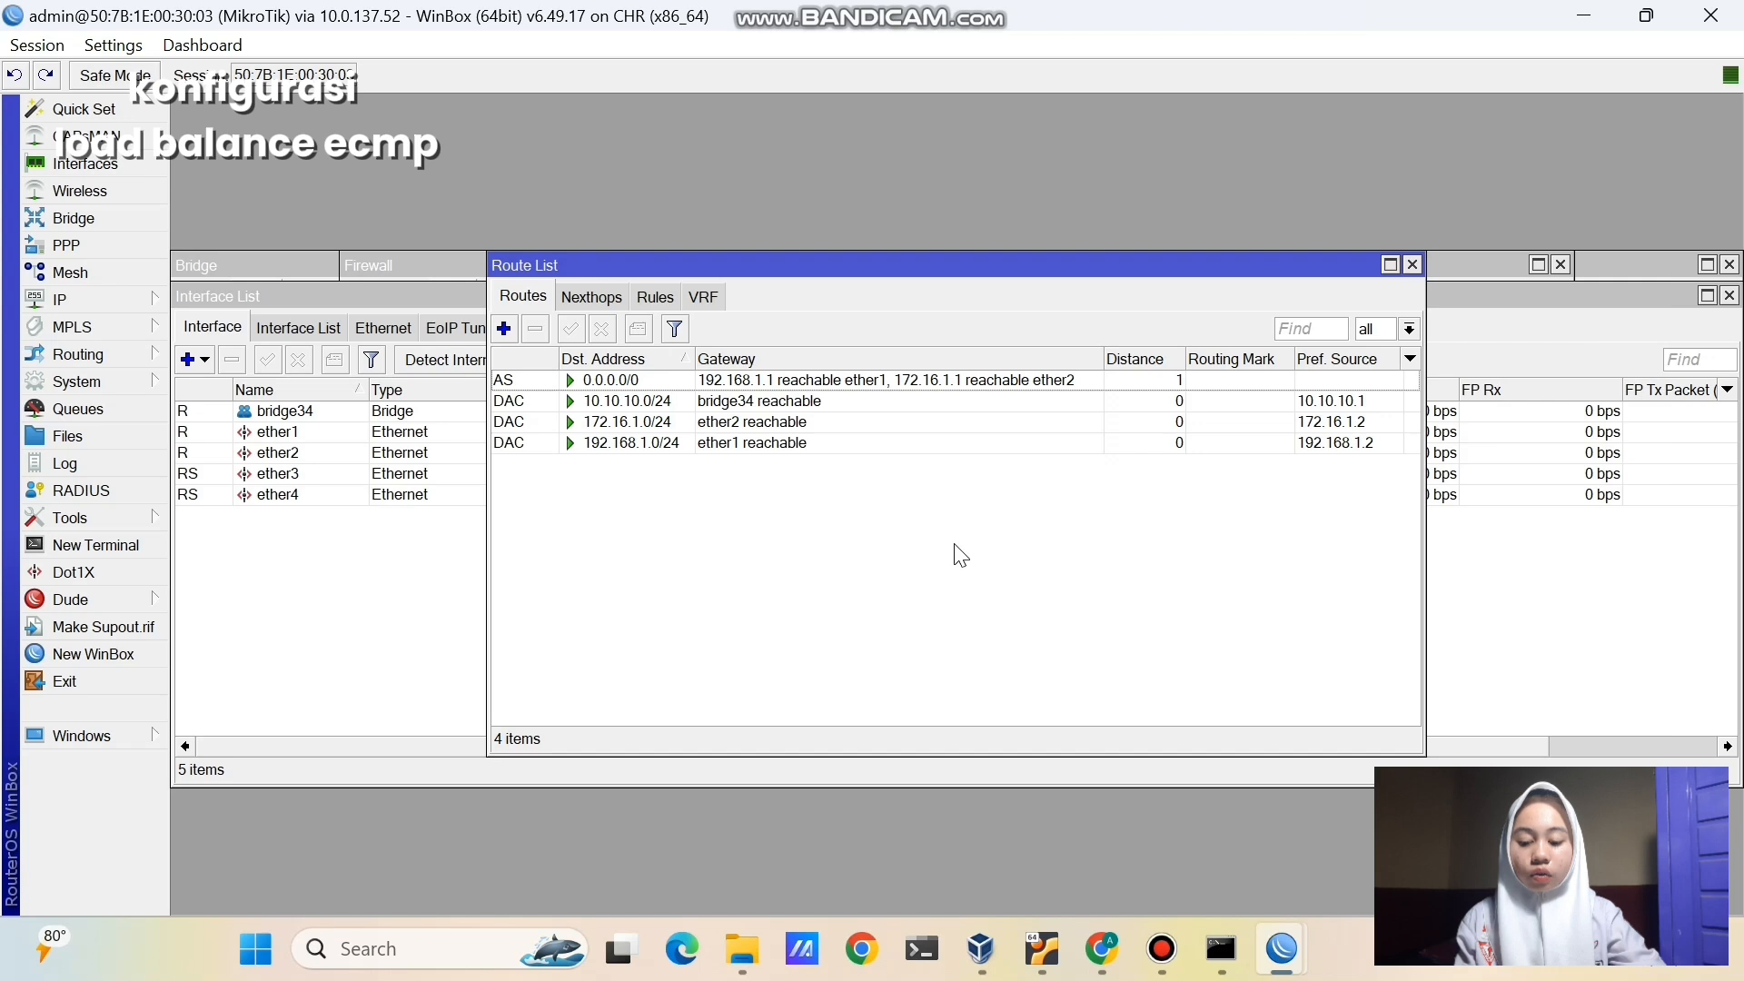
pyautogui.click(878, 381)
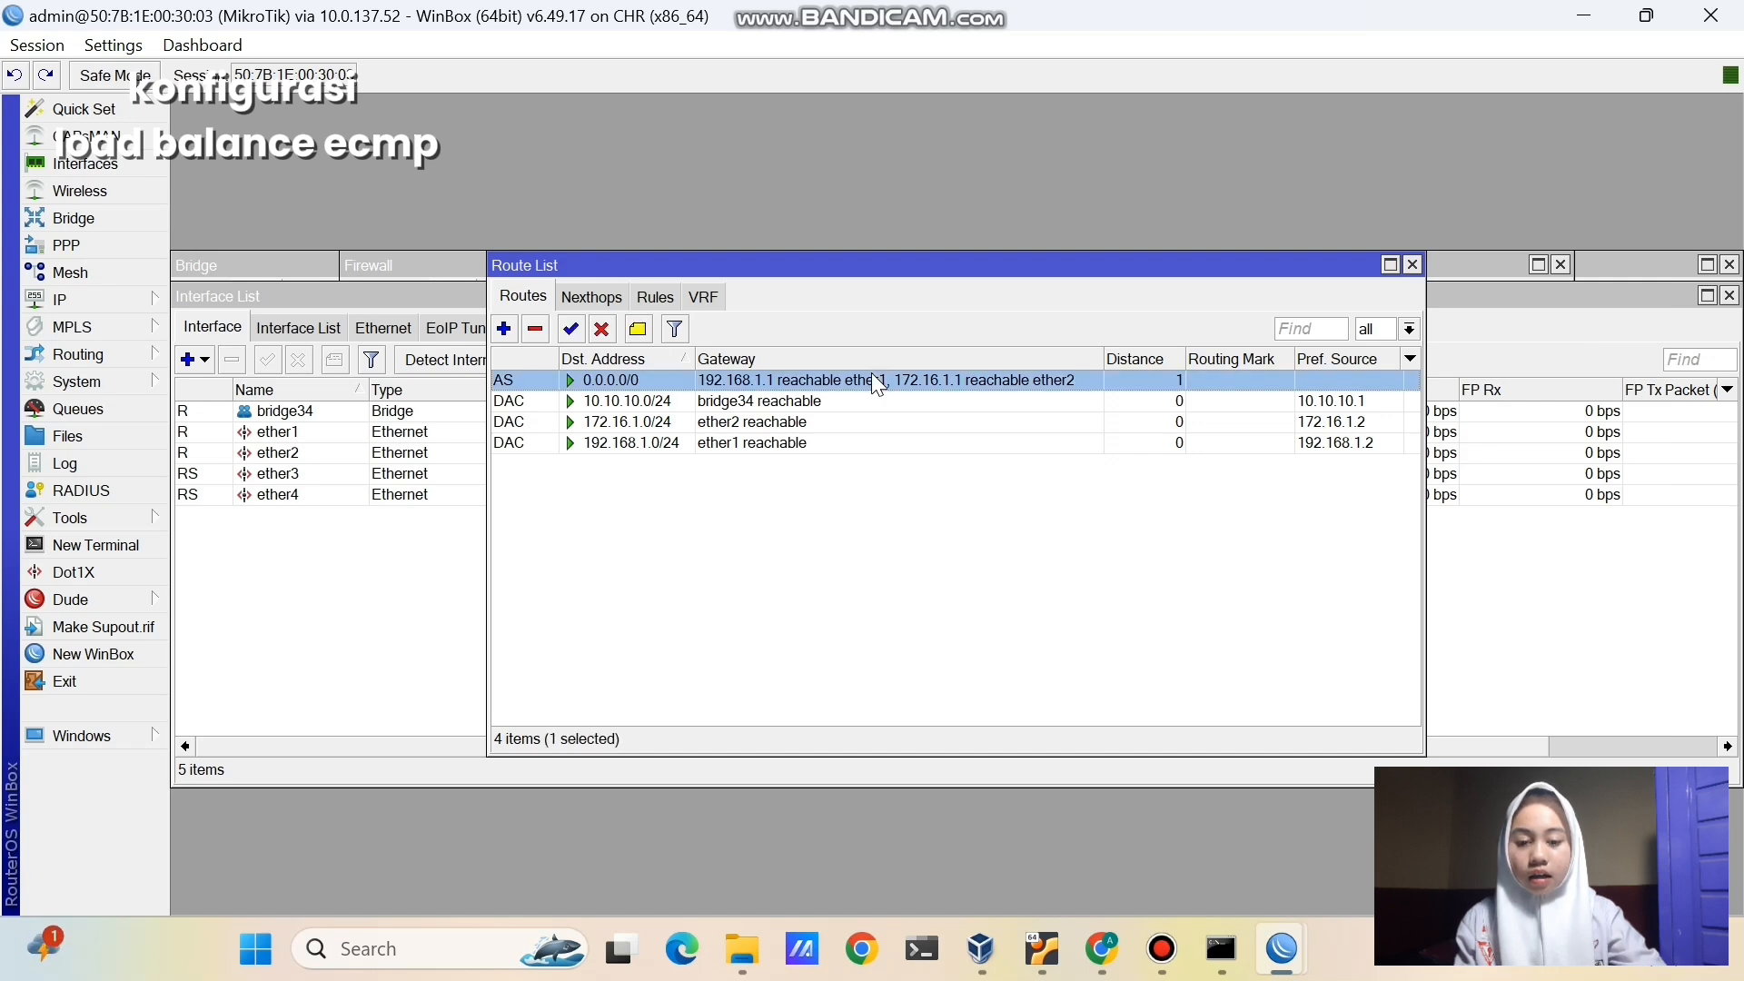
pyautogui.click(792, 509)
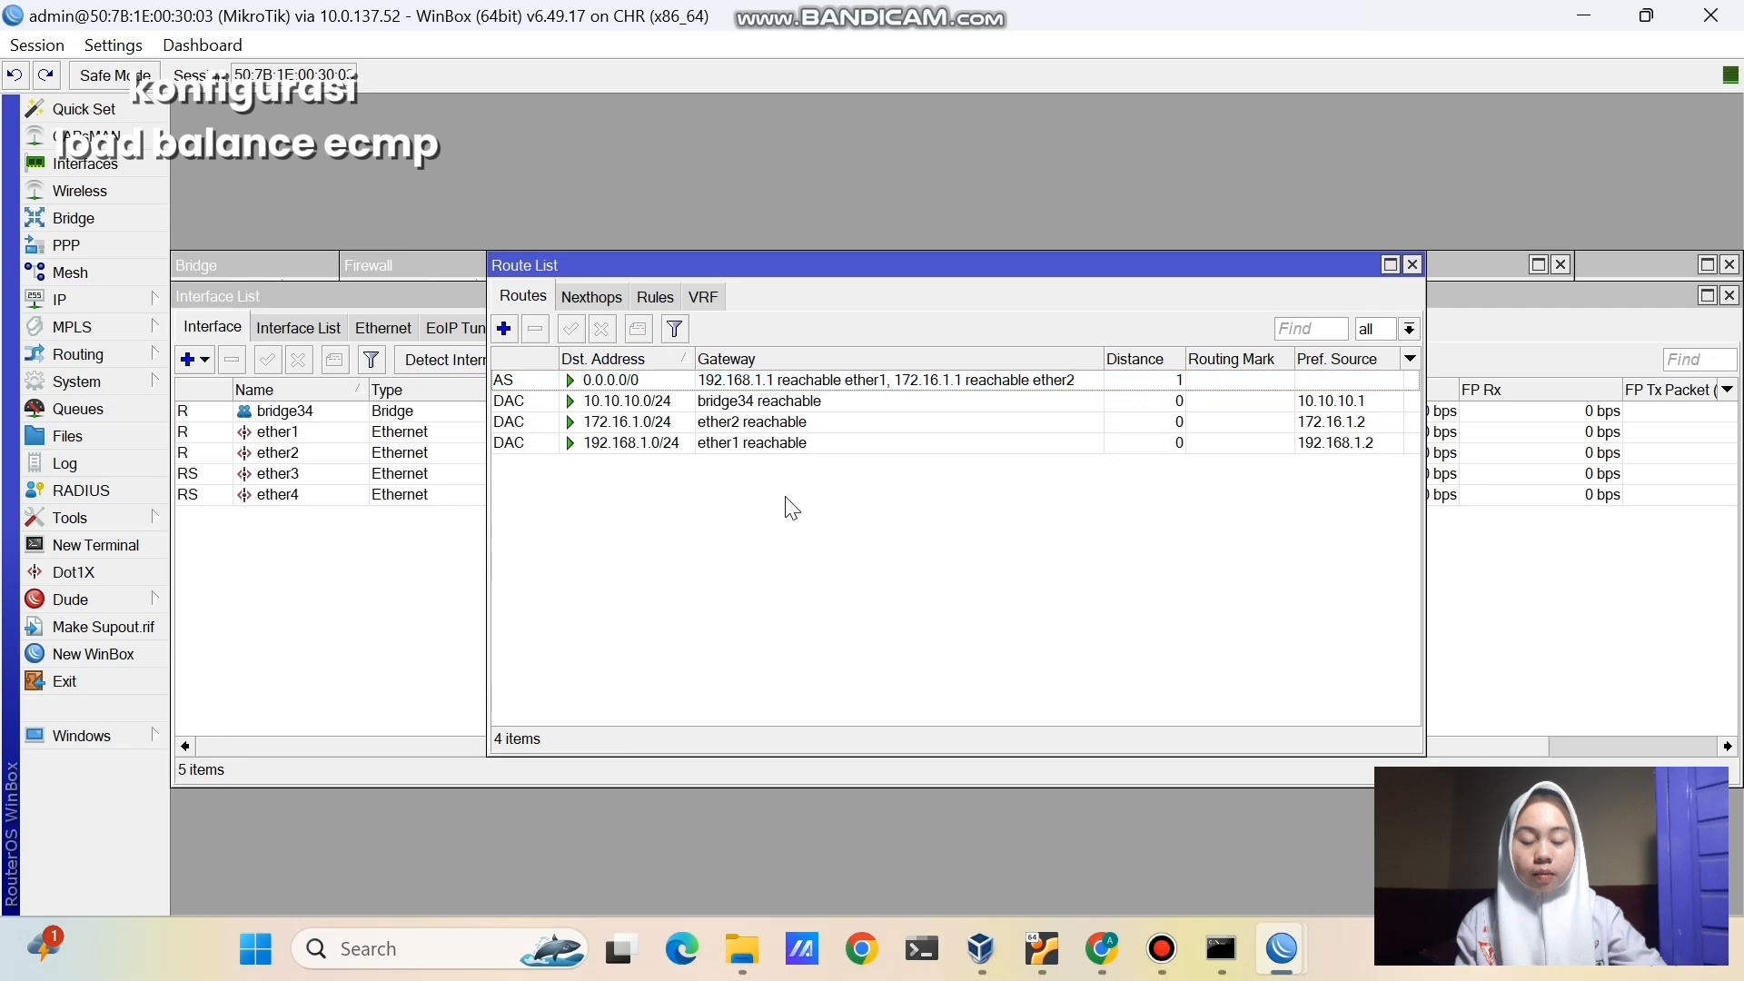
# - Duplicate the 172.16.1.1/24 label and rename the copy 'load balance ecmp'
pyautogui.click(1103, 949)
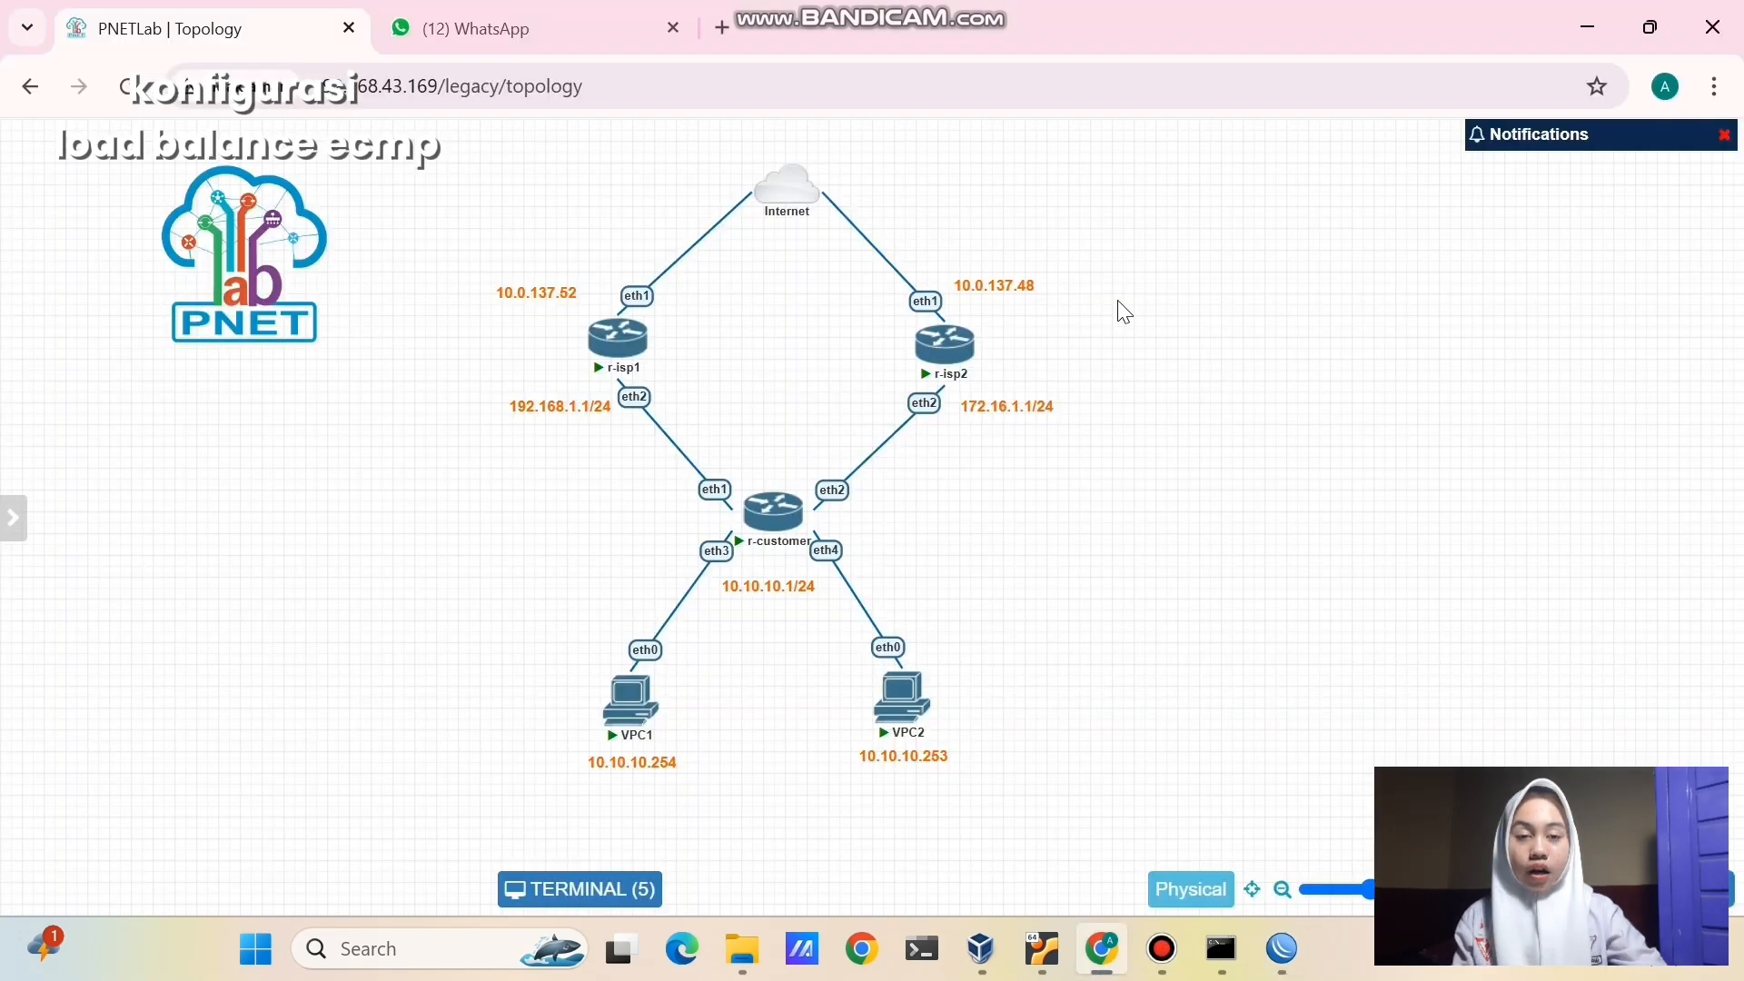
pyautogui.rightClick(1048, 413)
pyautogui.click(1086, 464)
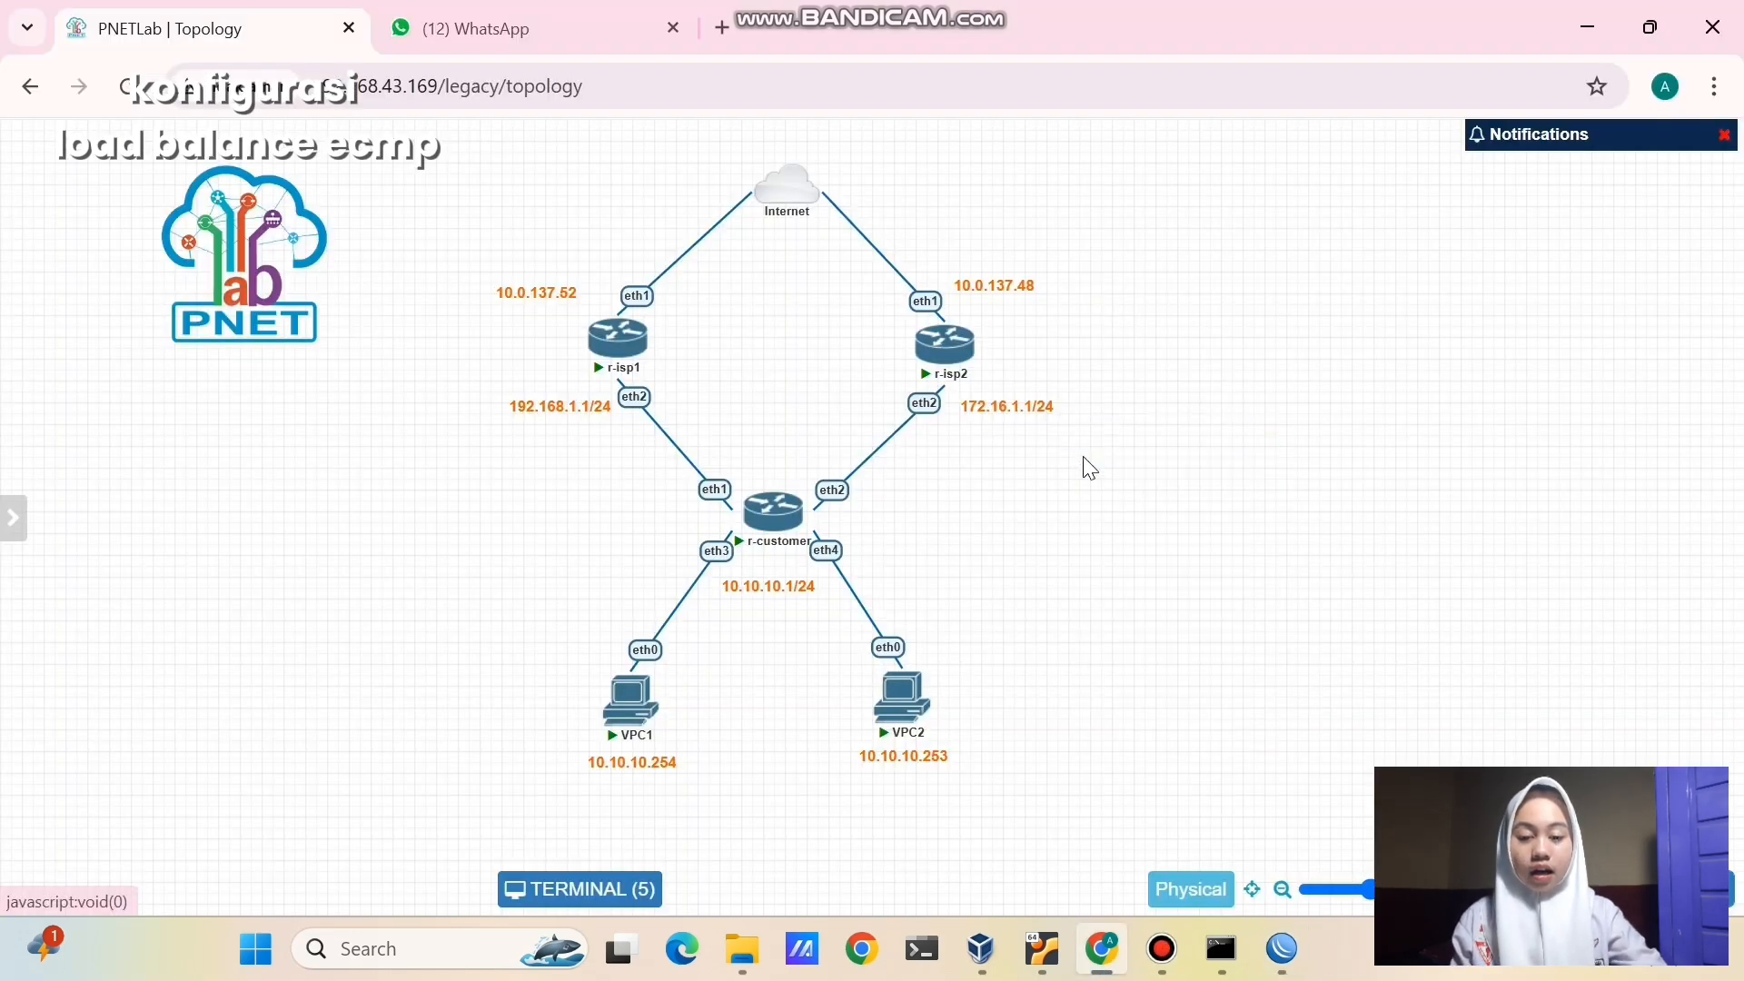
pyautogui.moveTo(1081, 461); pyautogui.dragTo(1191, 511)
pyautogui.doubleClick(1191, 510)
pyautogui.hotkey('ctrl', 'a')
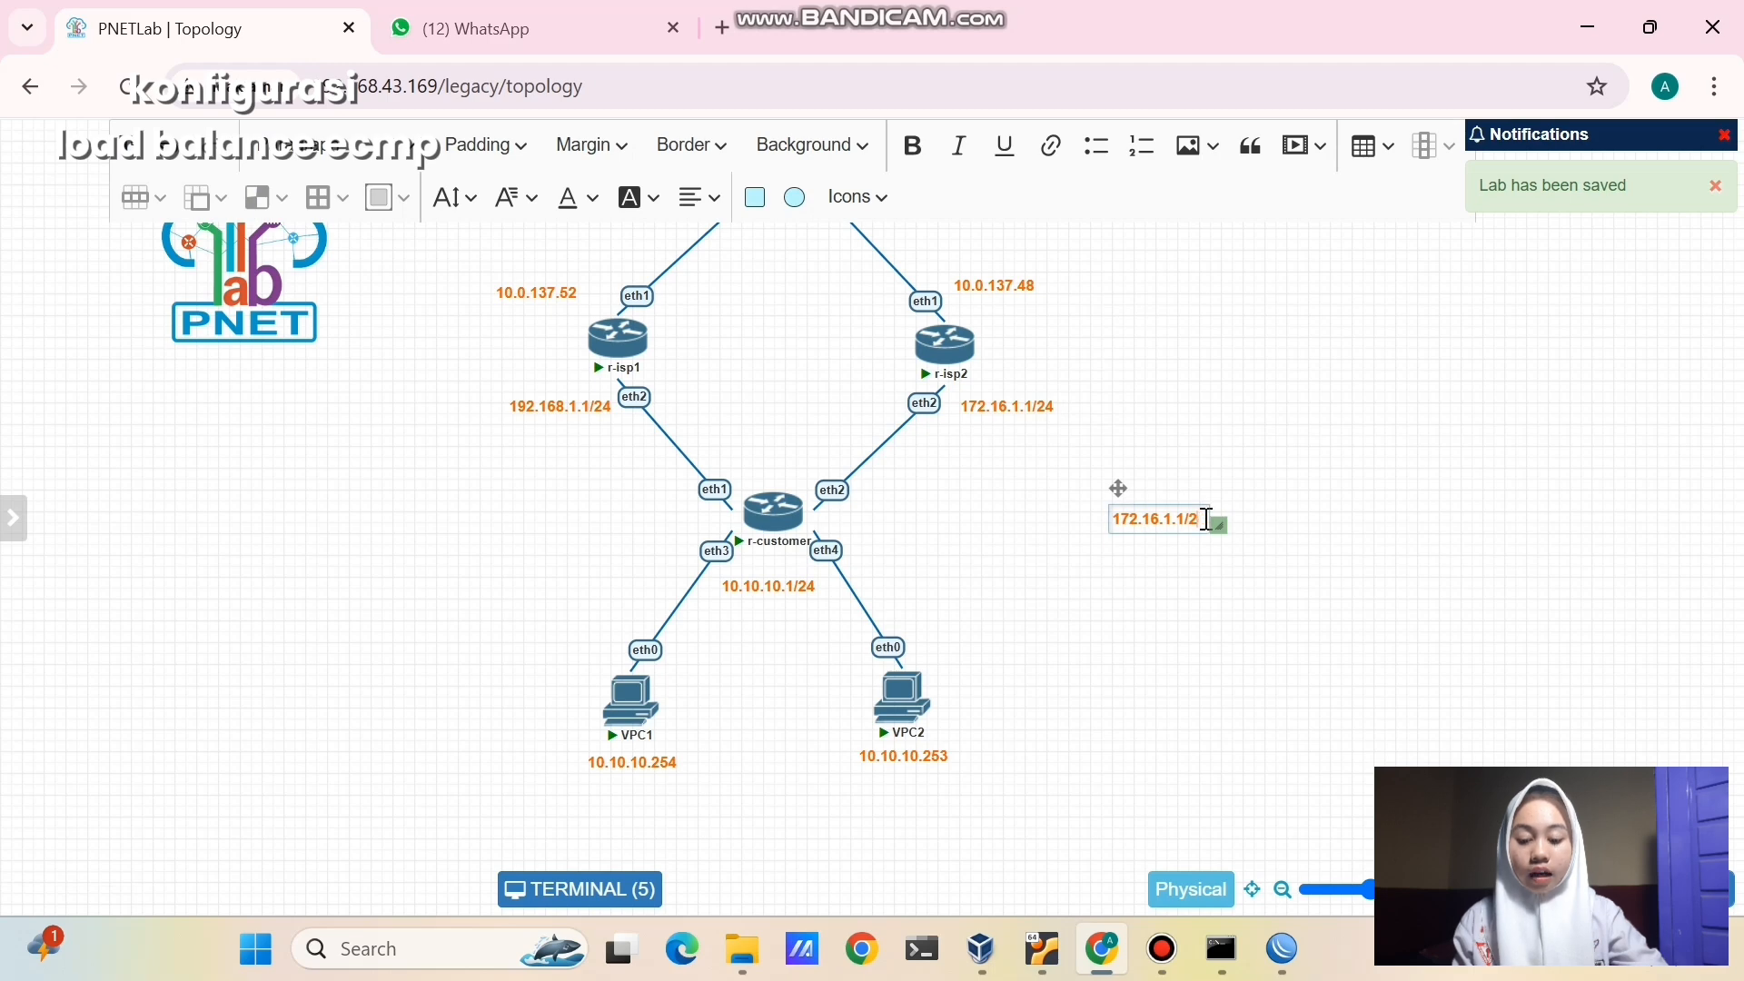
pyautogui.write('load balance ecmp')
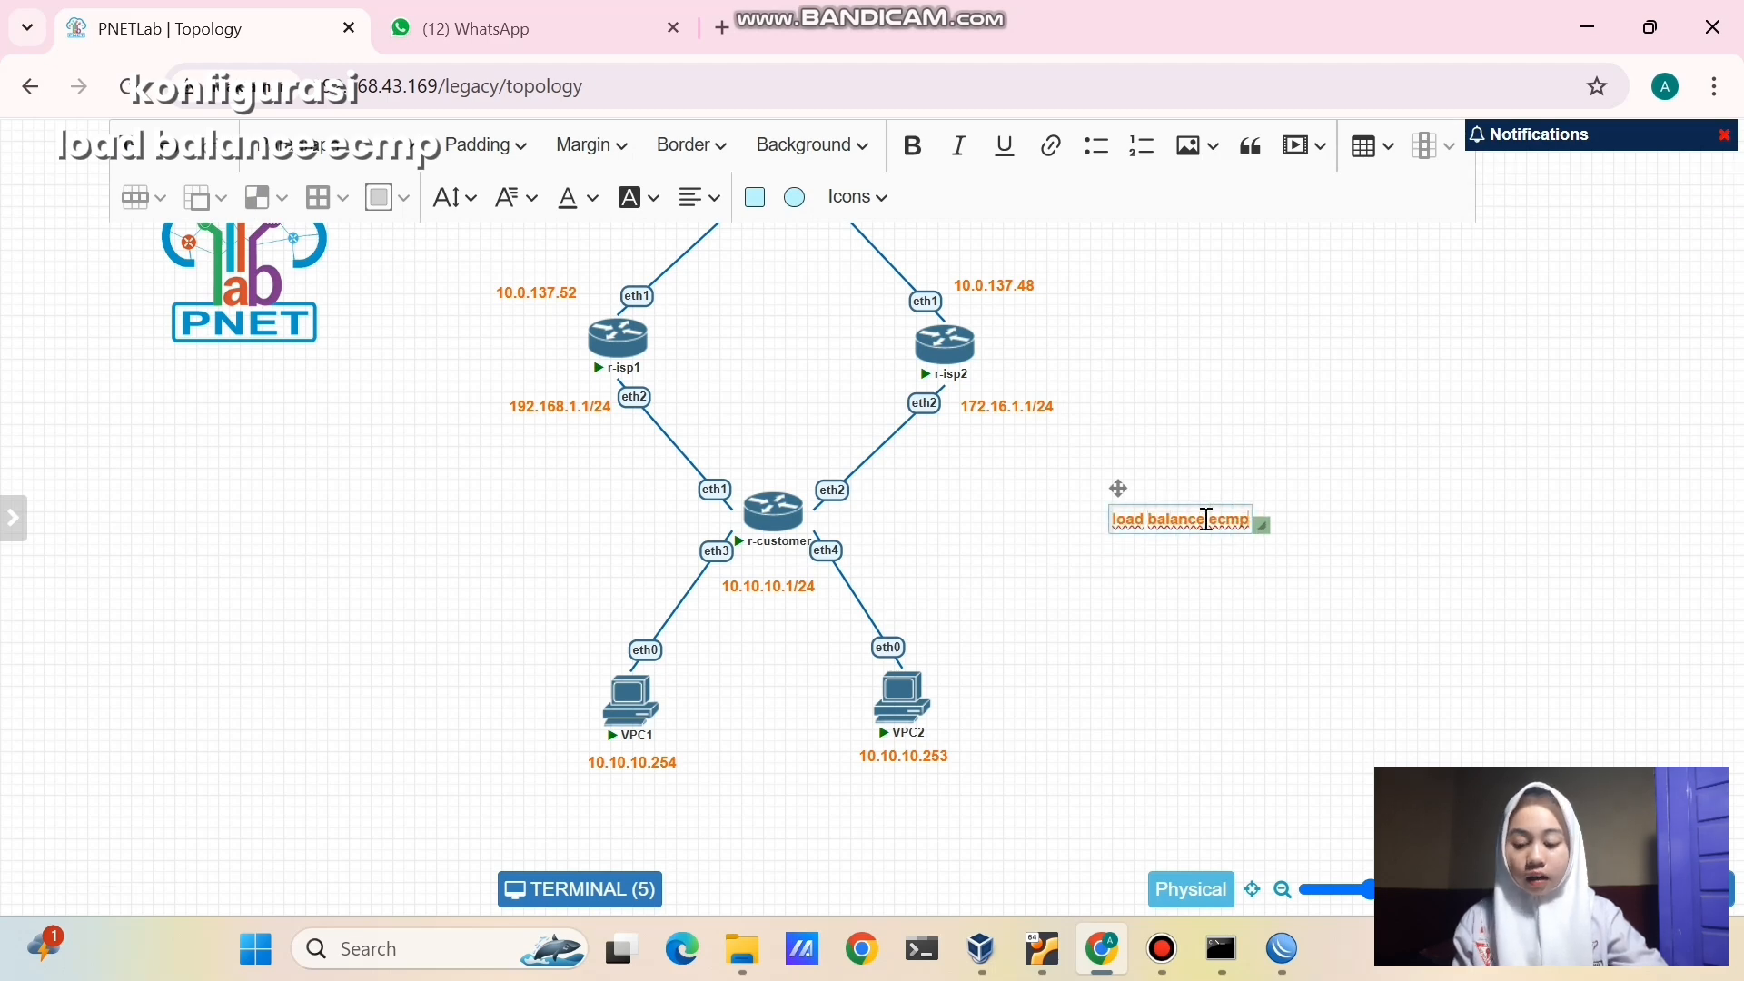
pyautogui.click(1373, 452)
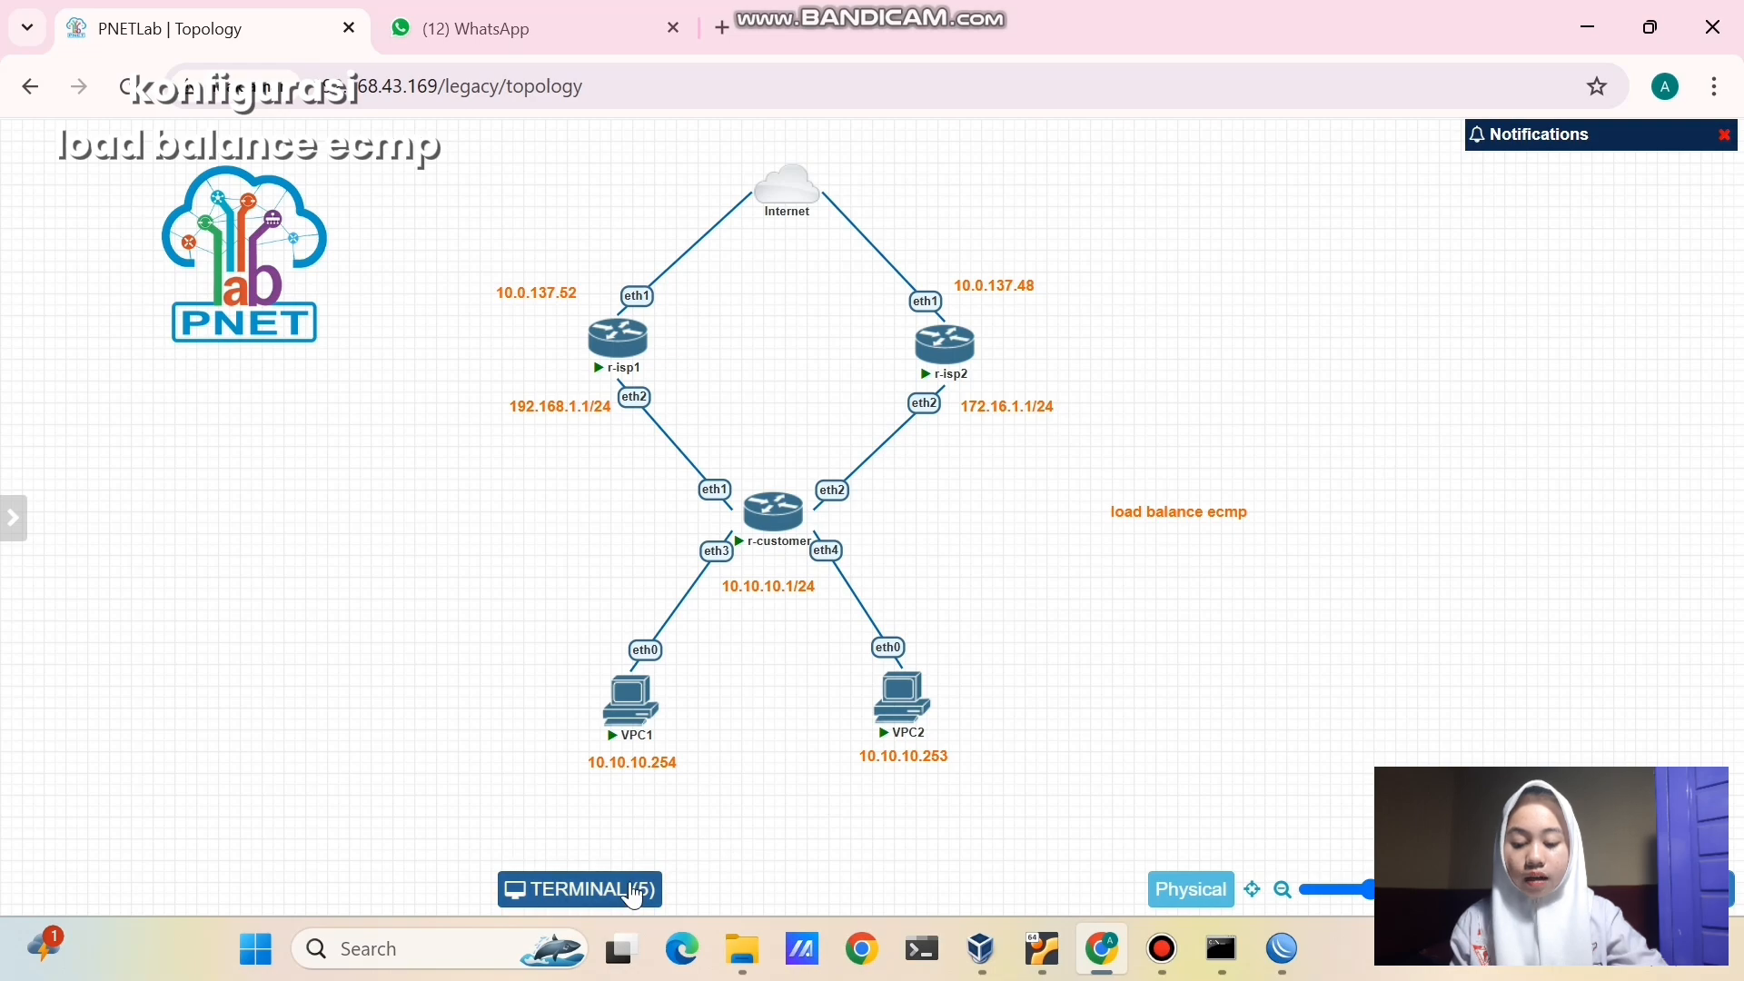
# - Ping 8.8.8.8 from the VPC1 console
pyautogui.click(590, 890)
pyautogui.moveTo(725, 468); pyautogui.dragTo(464, 171)
pyautogui.click(520, 250)
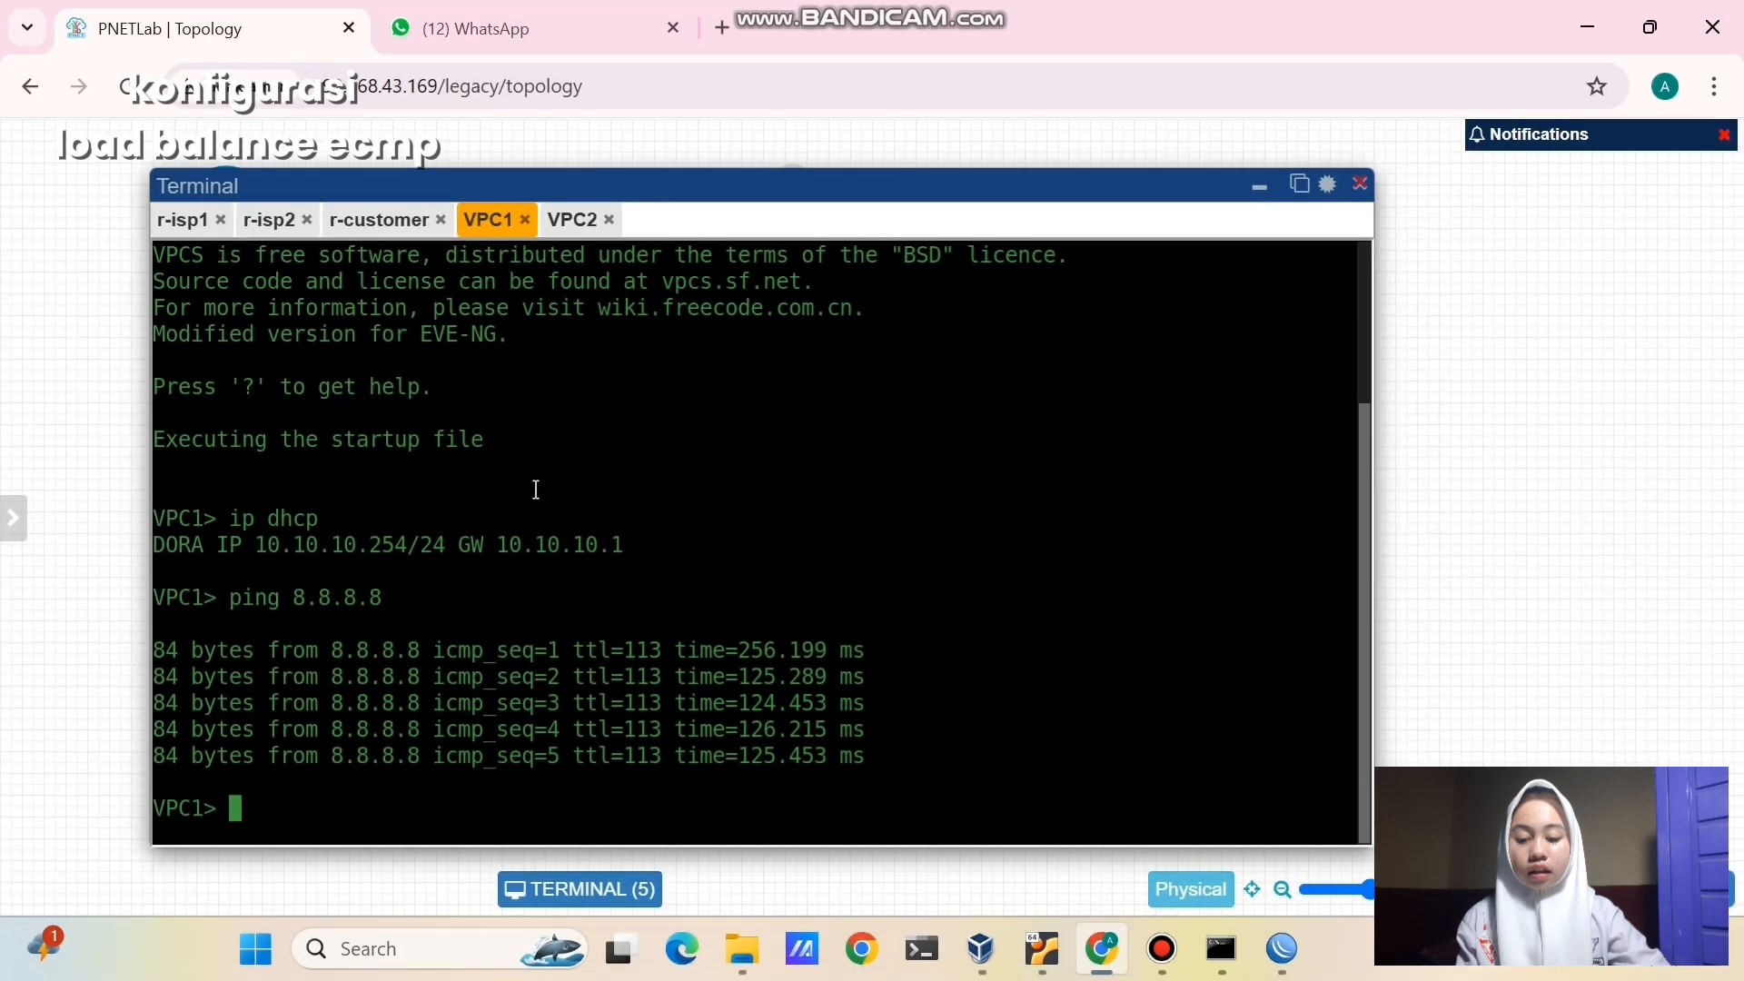
pyautogui.write('p')
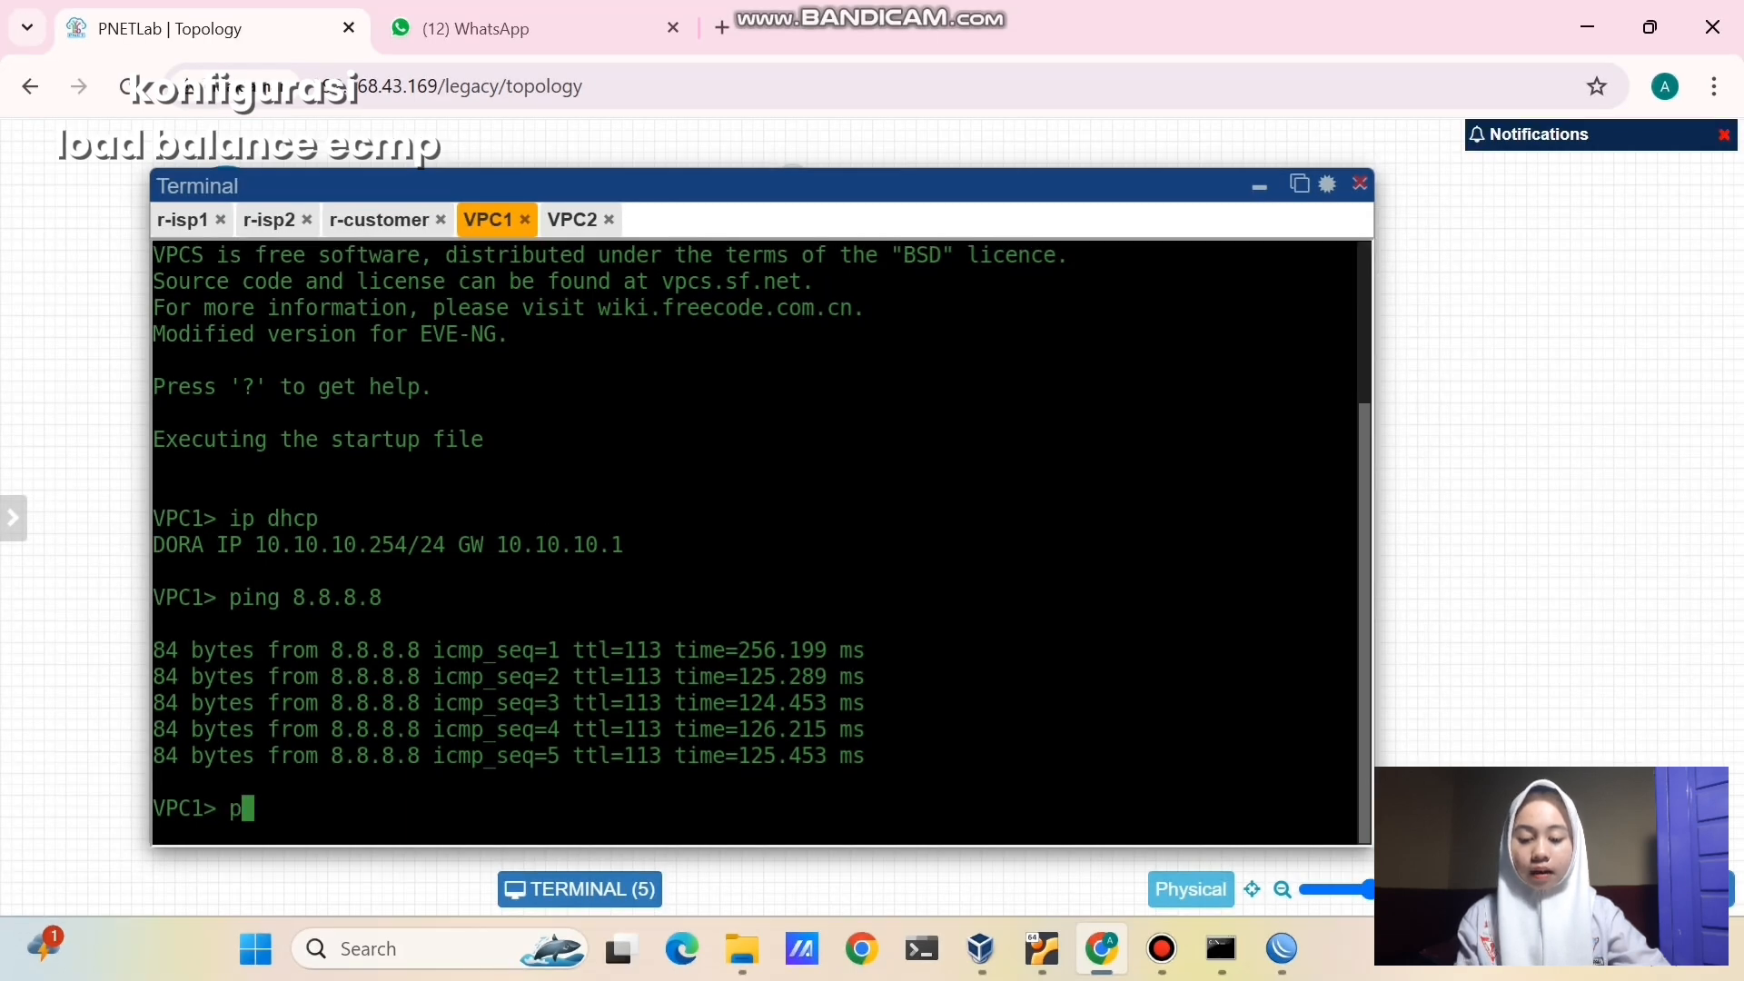
pyautogui.write('ing 8.8.8.8')
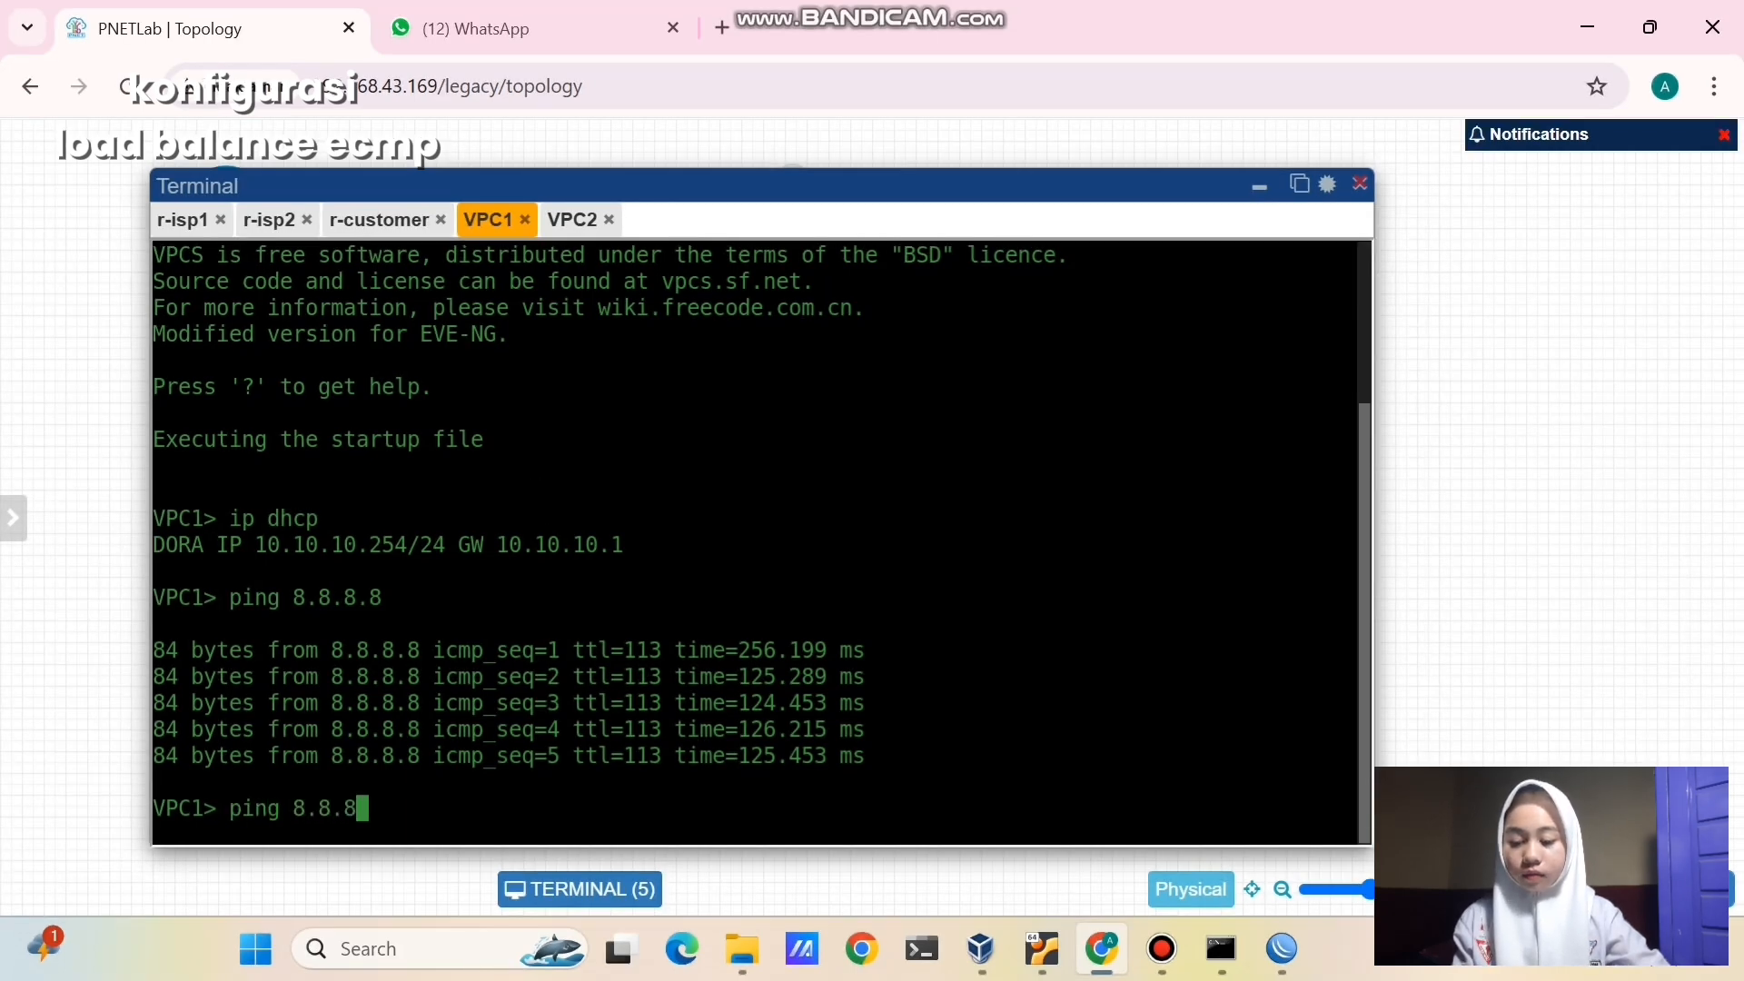
pyautogui.press('Return')
pyautogui.hotkey('ctrl', 'c')
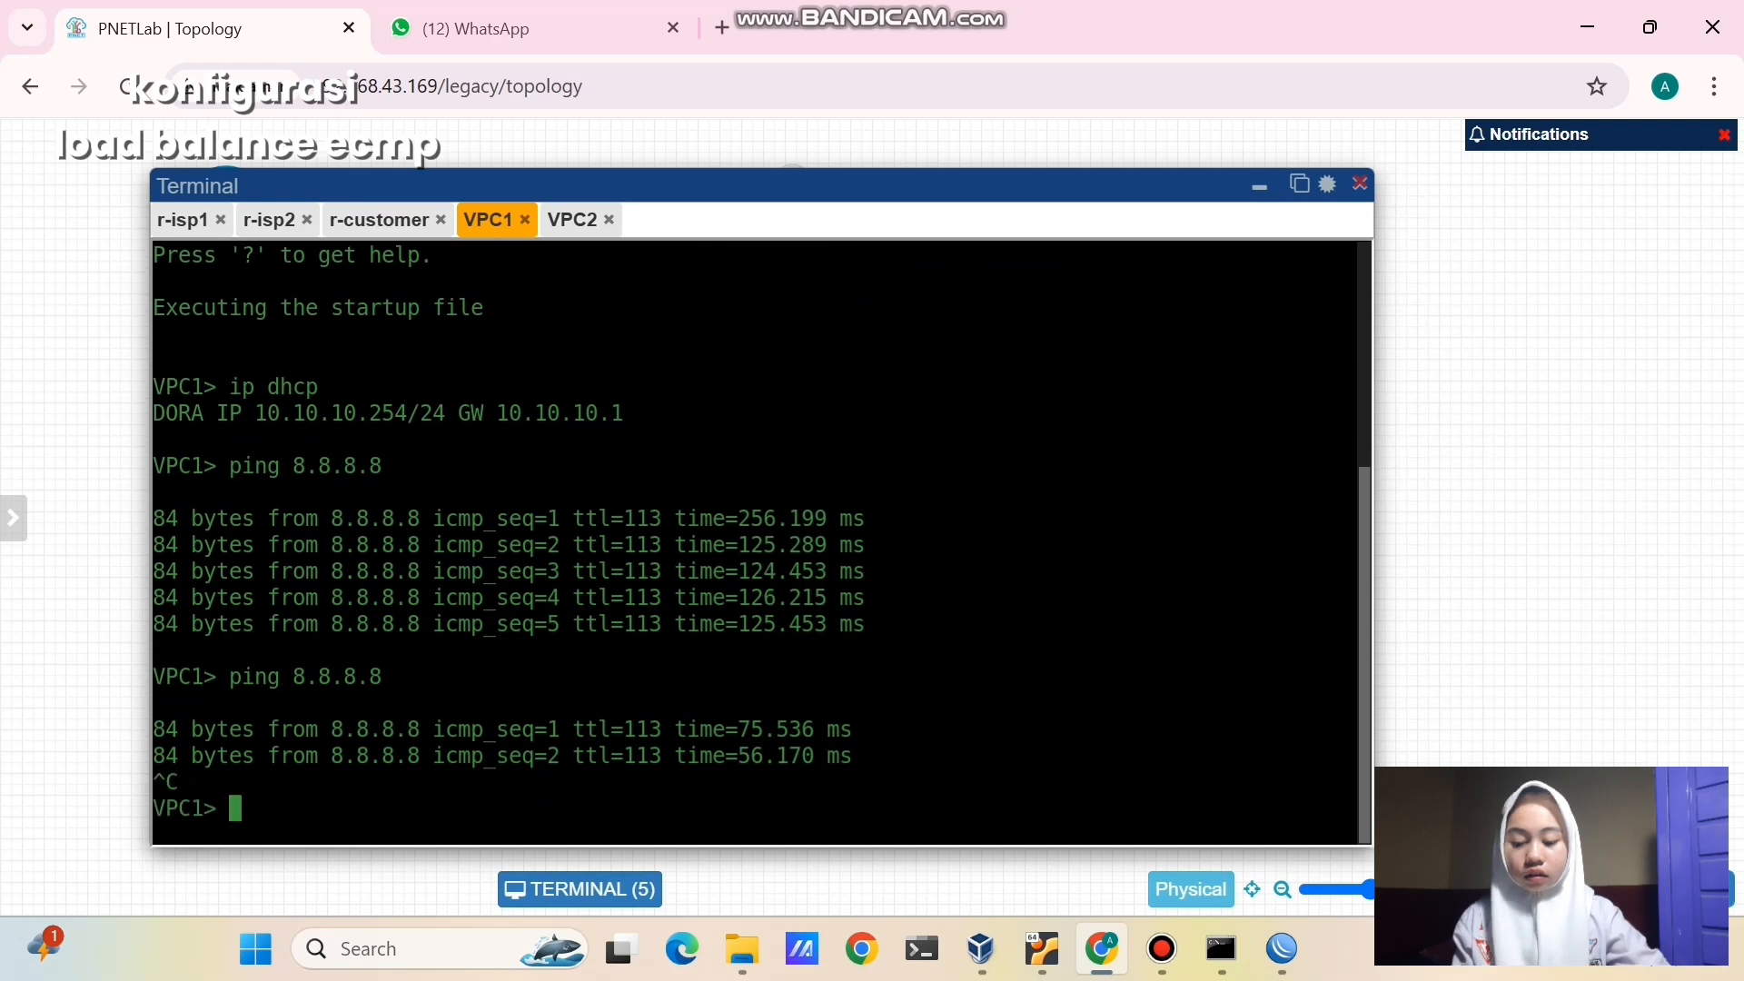
# - Trace 8.8.8.8 from VPC1, showing hops 10.10.10.1 then 192.168.1.1
pyautogui.write('trace ')
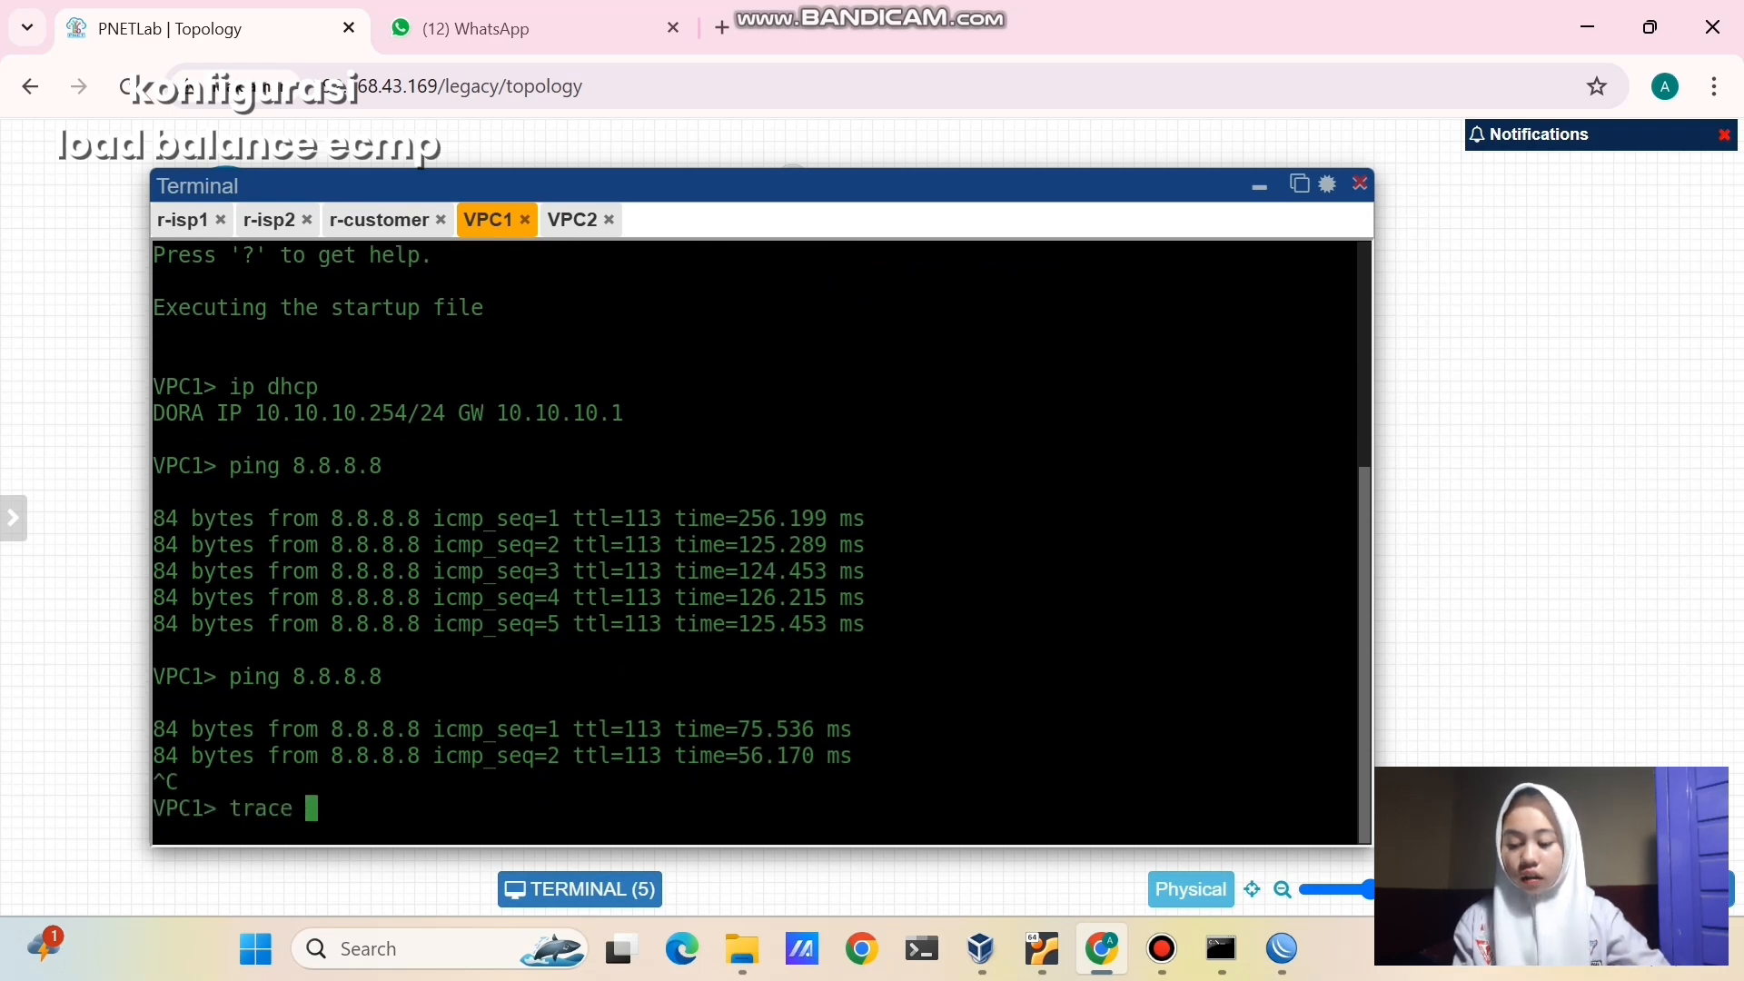
pyautogui.write('8.8.8.8')
pyautogui.press('Return')
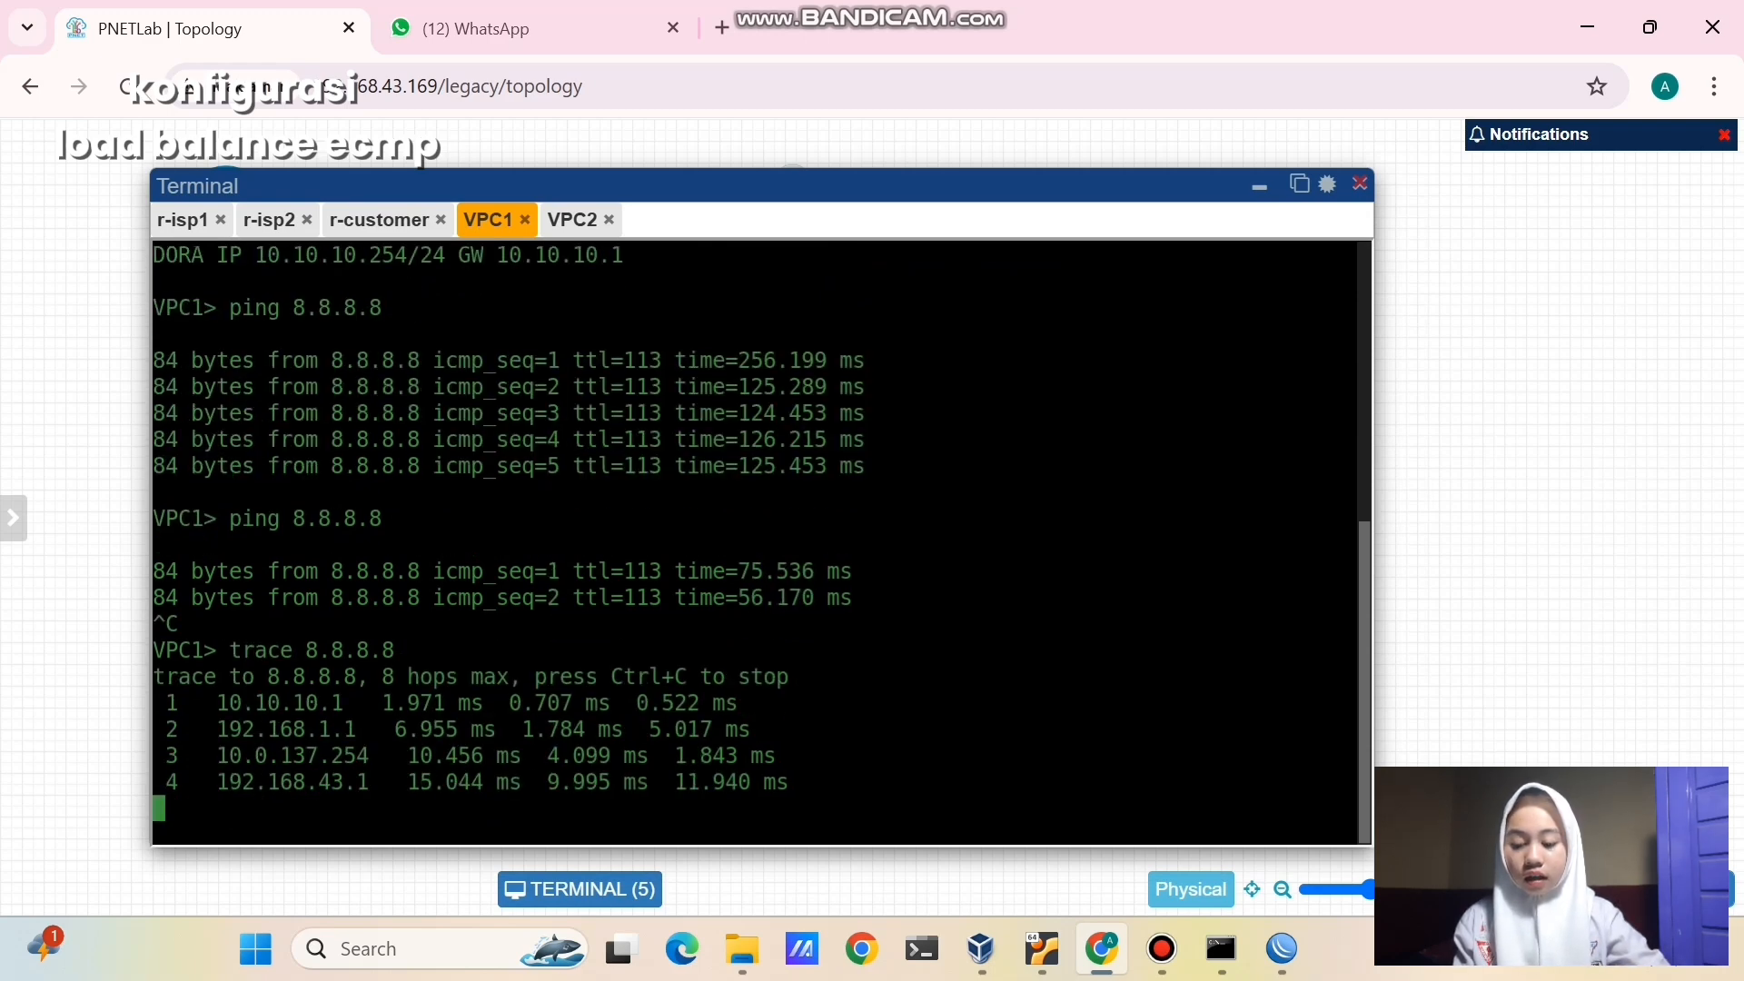
pyautogui.press('Return')
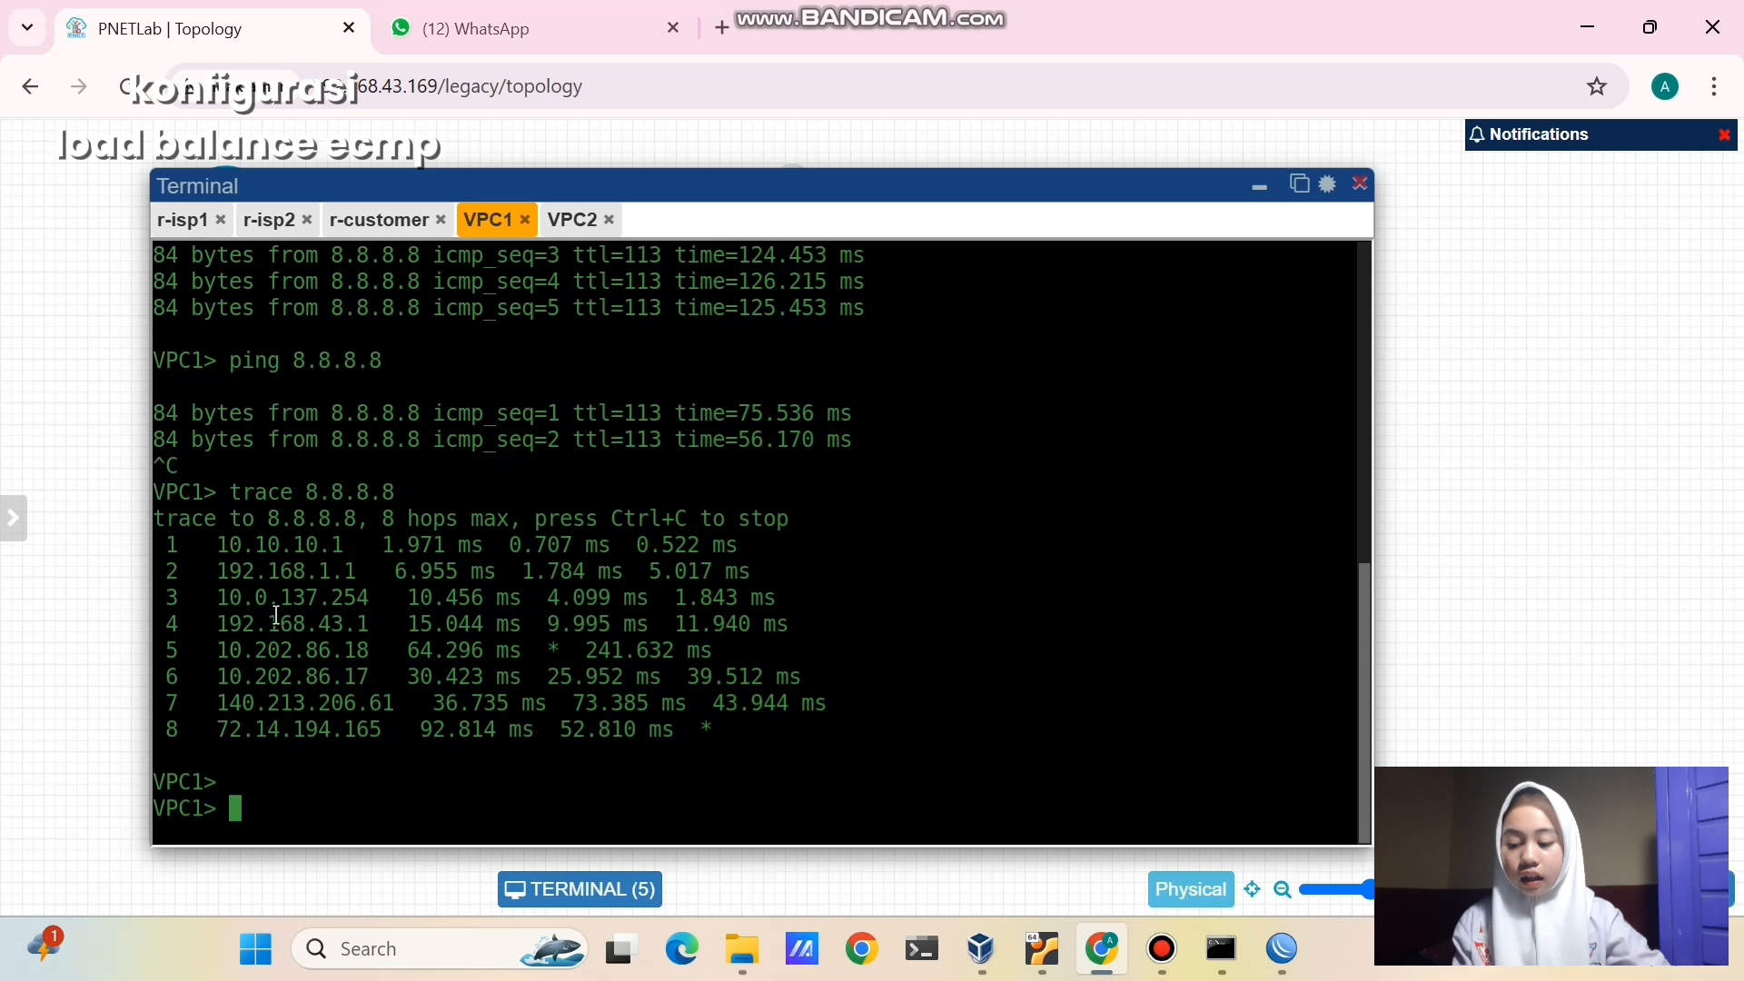
pyautogui.moveTo(218, 545); pyautogui.dragTo(347, 554)
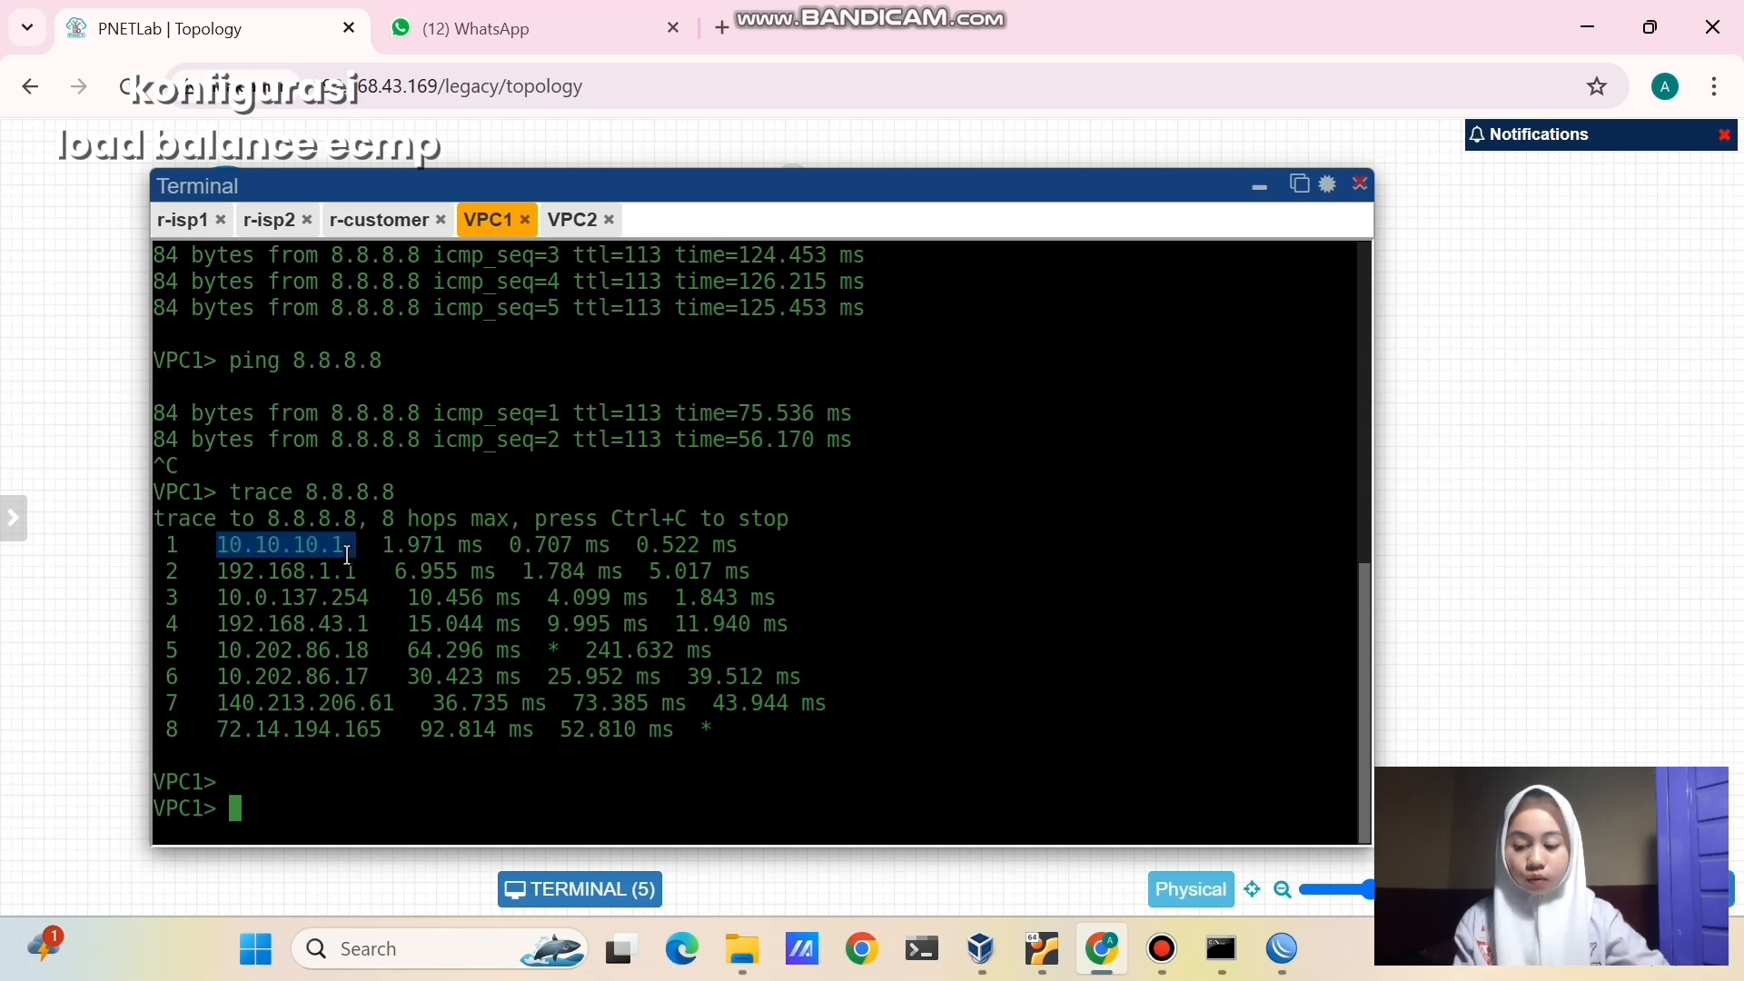
pyautogui.click(297, 605)
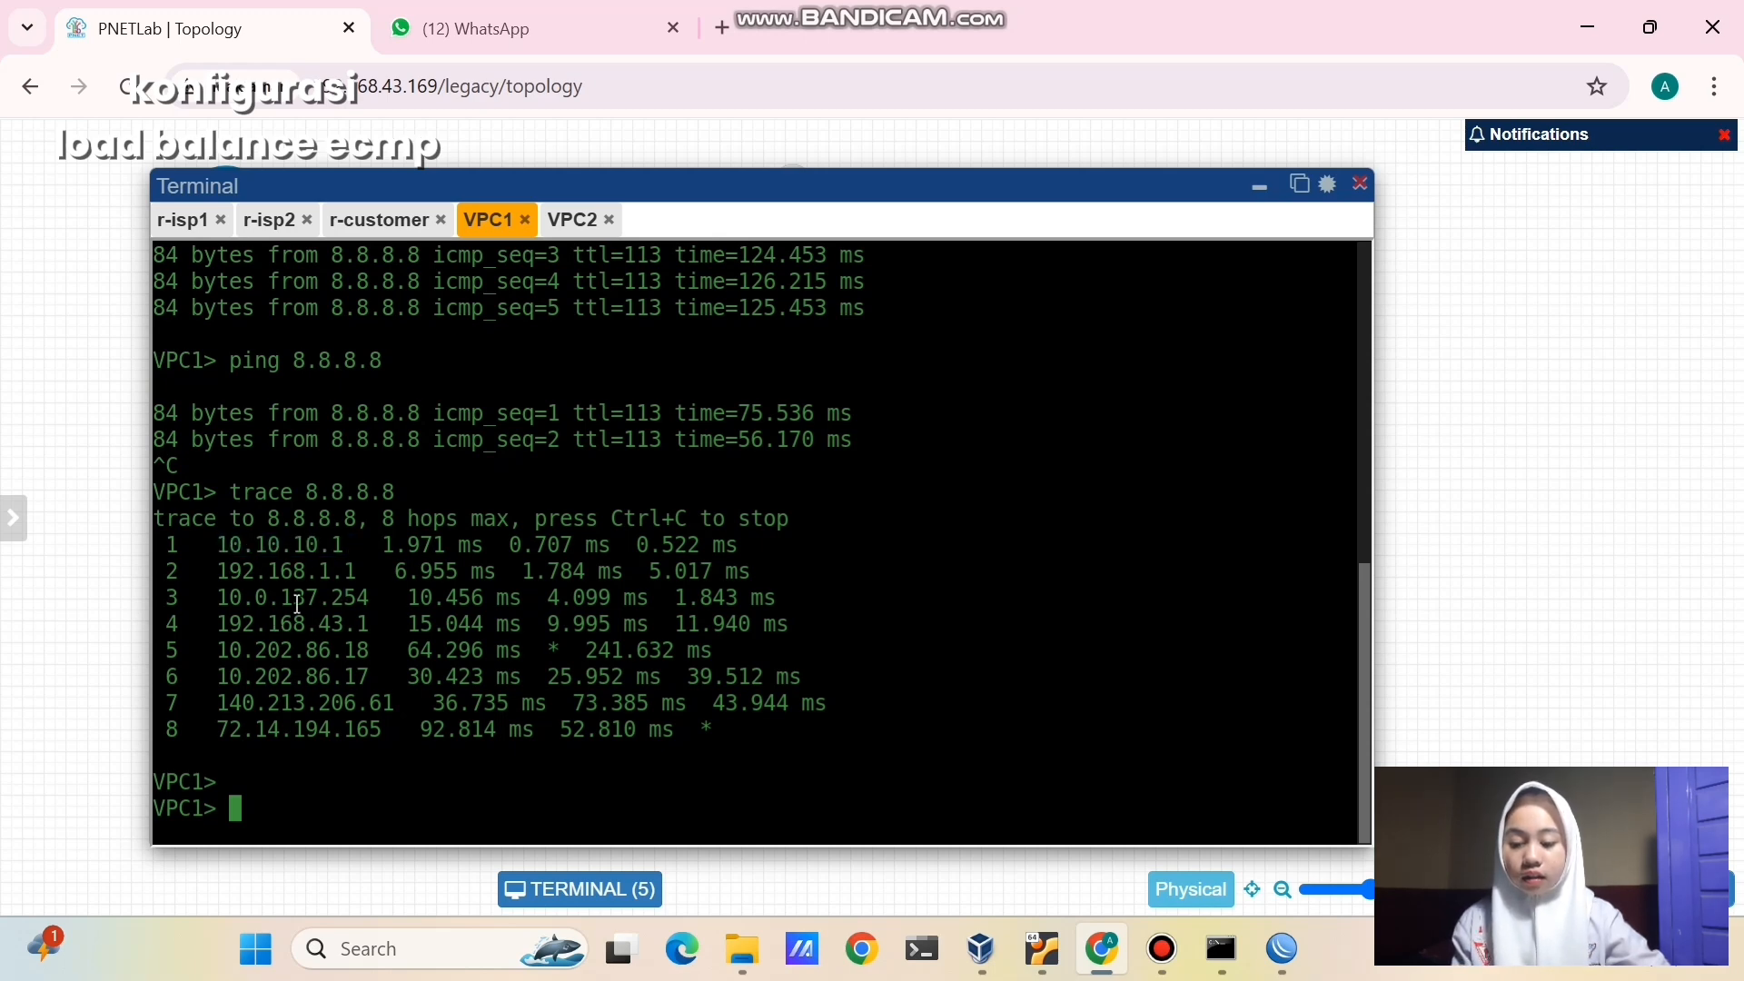
pyautogui.moveTo(213, 572); pyautogui.dragTo(360, 581)
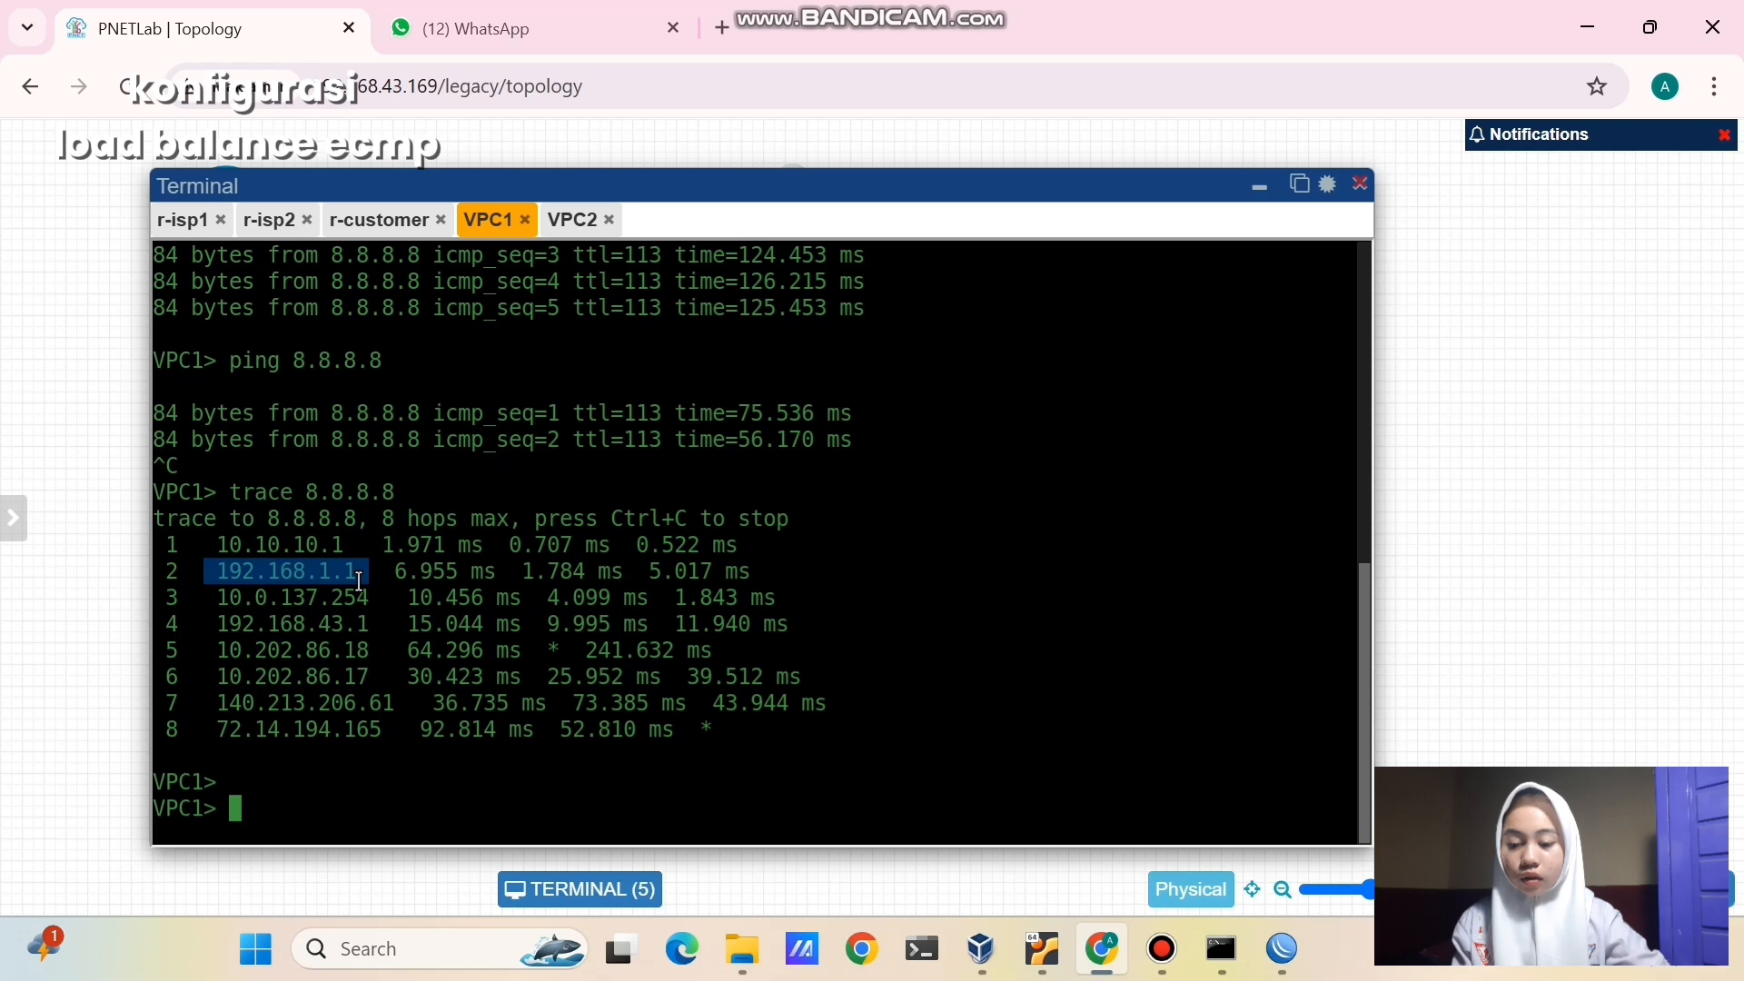
pyautogui.click(382, 648)
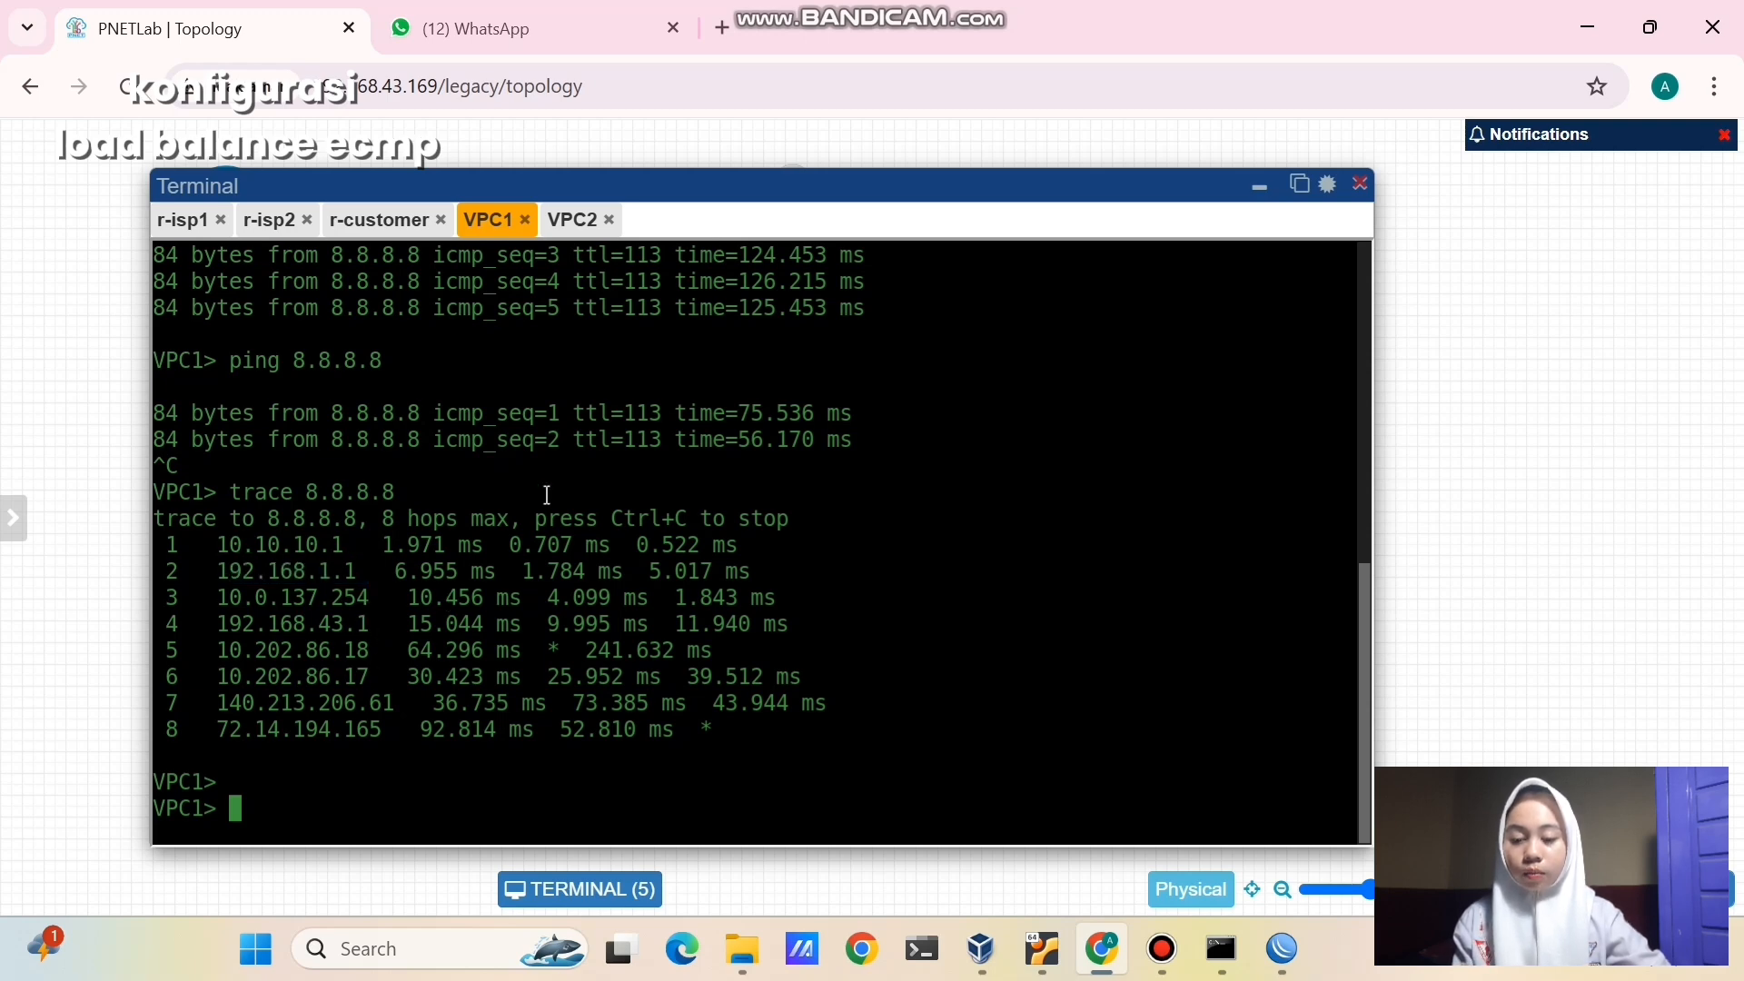
# - Ping 8.8.8.8 from the VPC2 console
pyautogui.click(573, 220)
pyautogui.write('ping ')
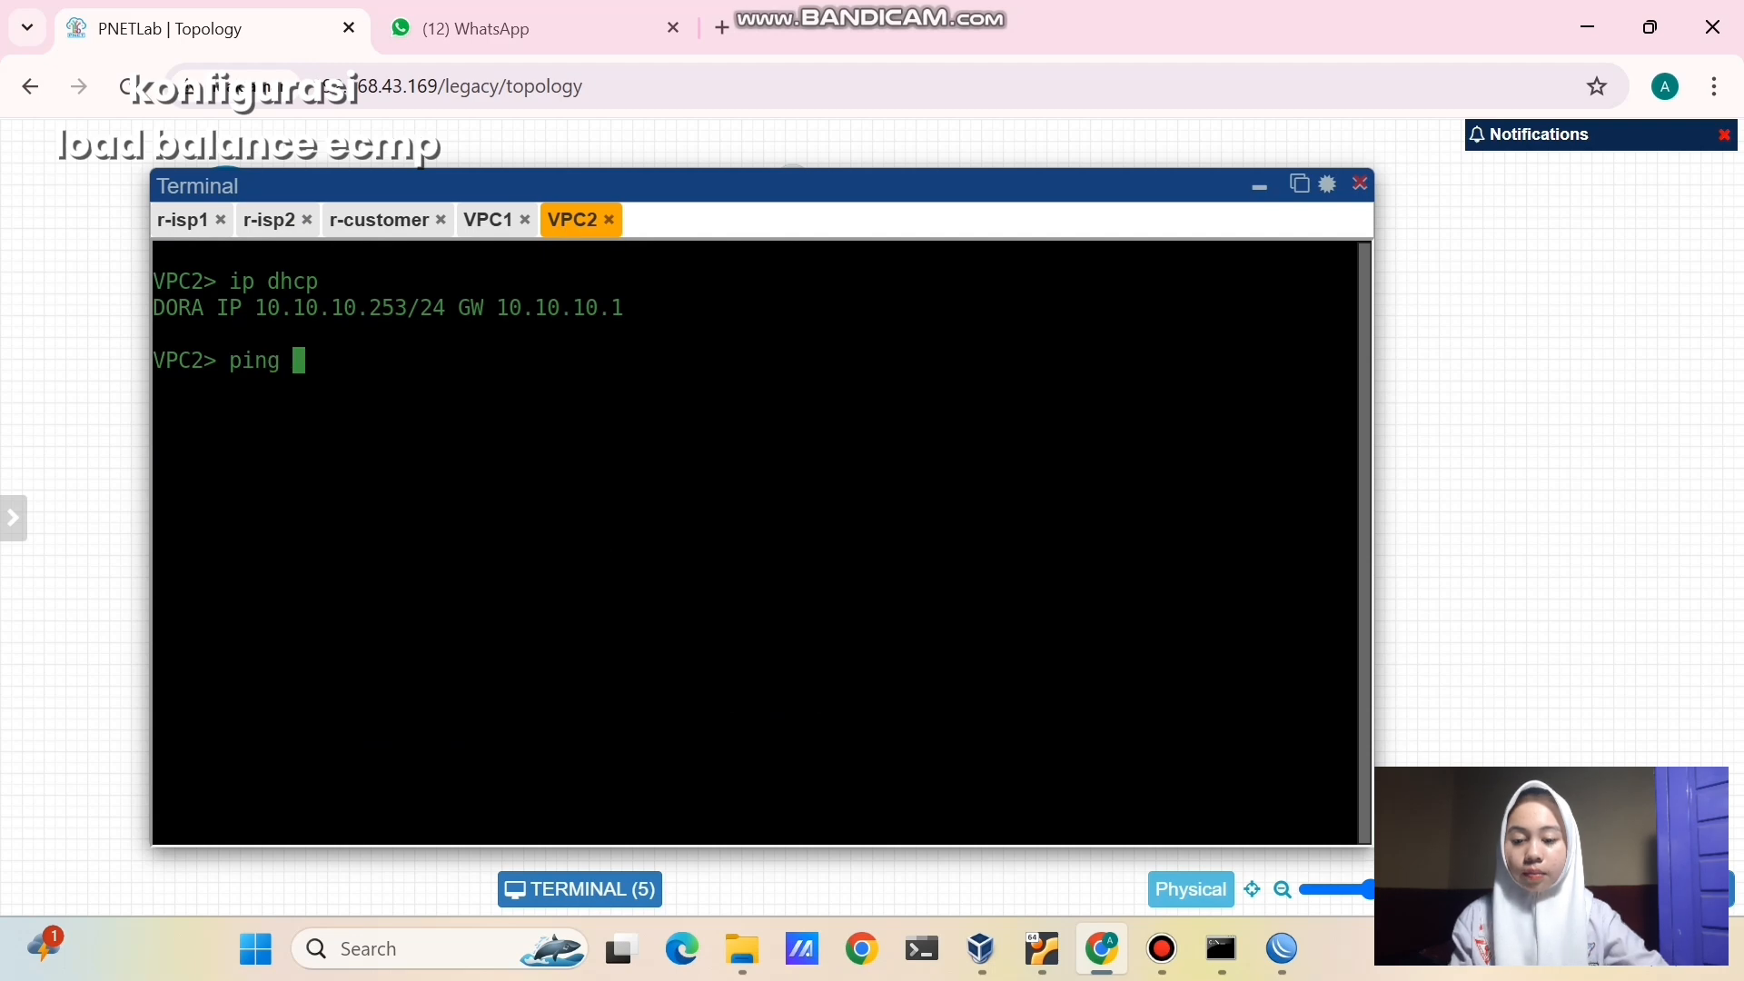
pyautogui.write('8.8.8.8')
pyautogui.press('Return')
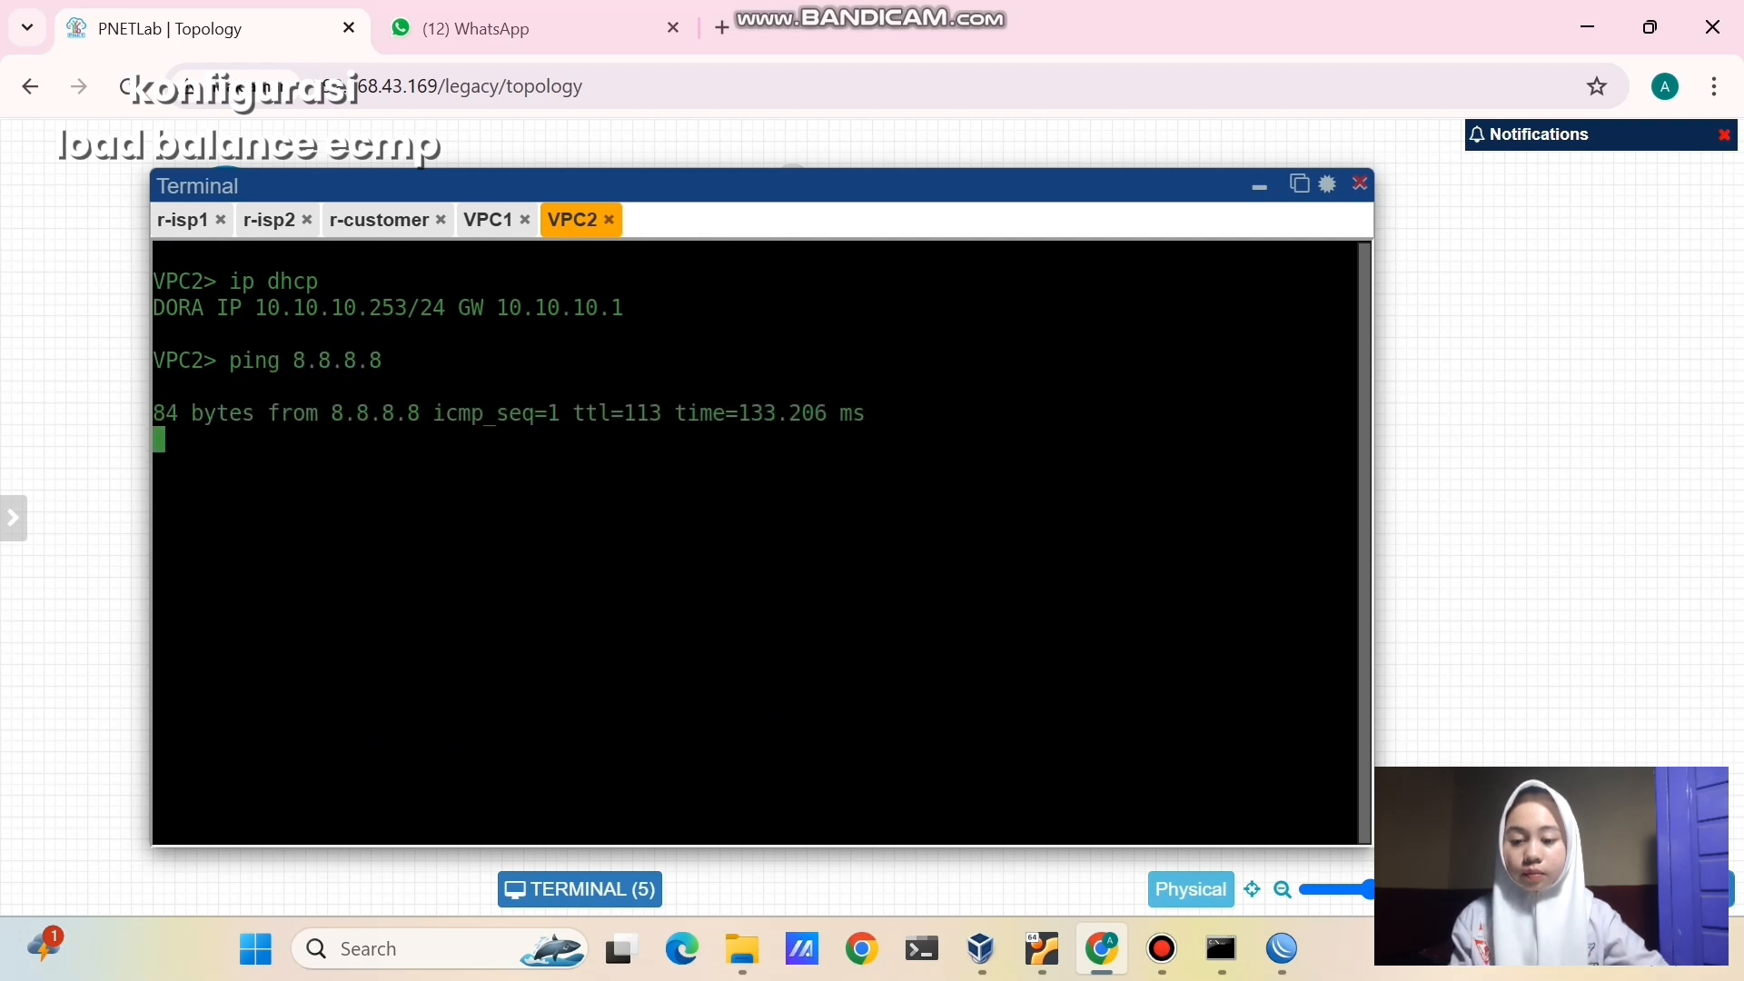
pyautogui.hotkey('ctrl', 'c')
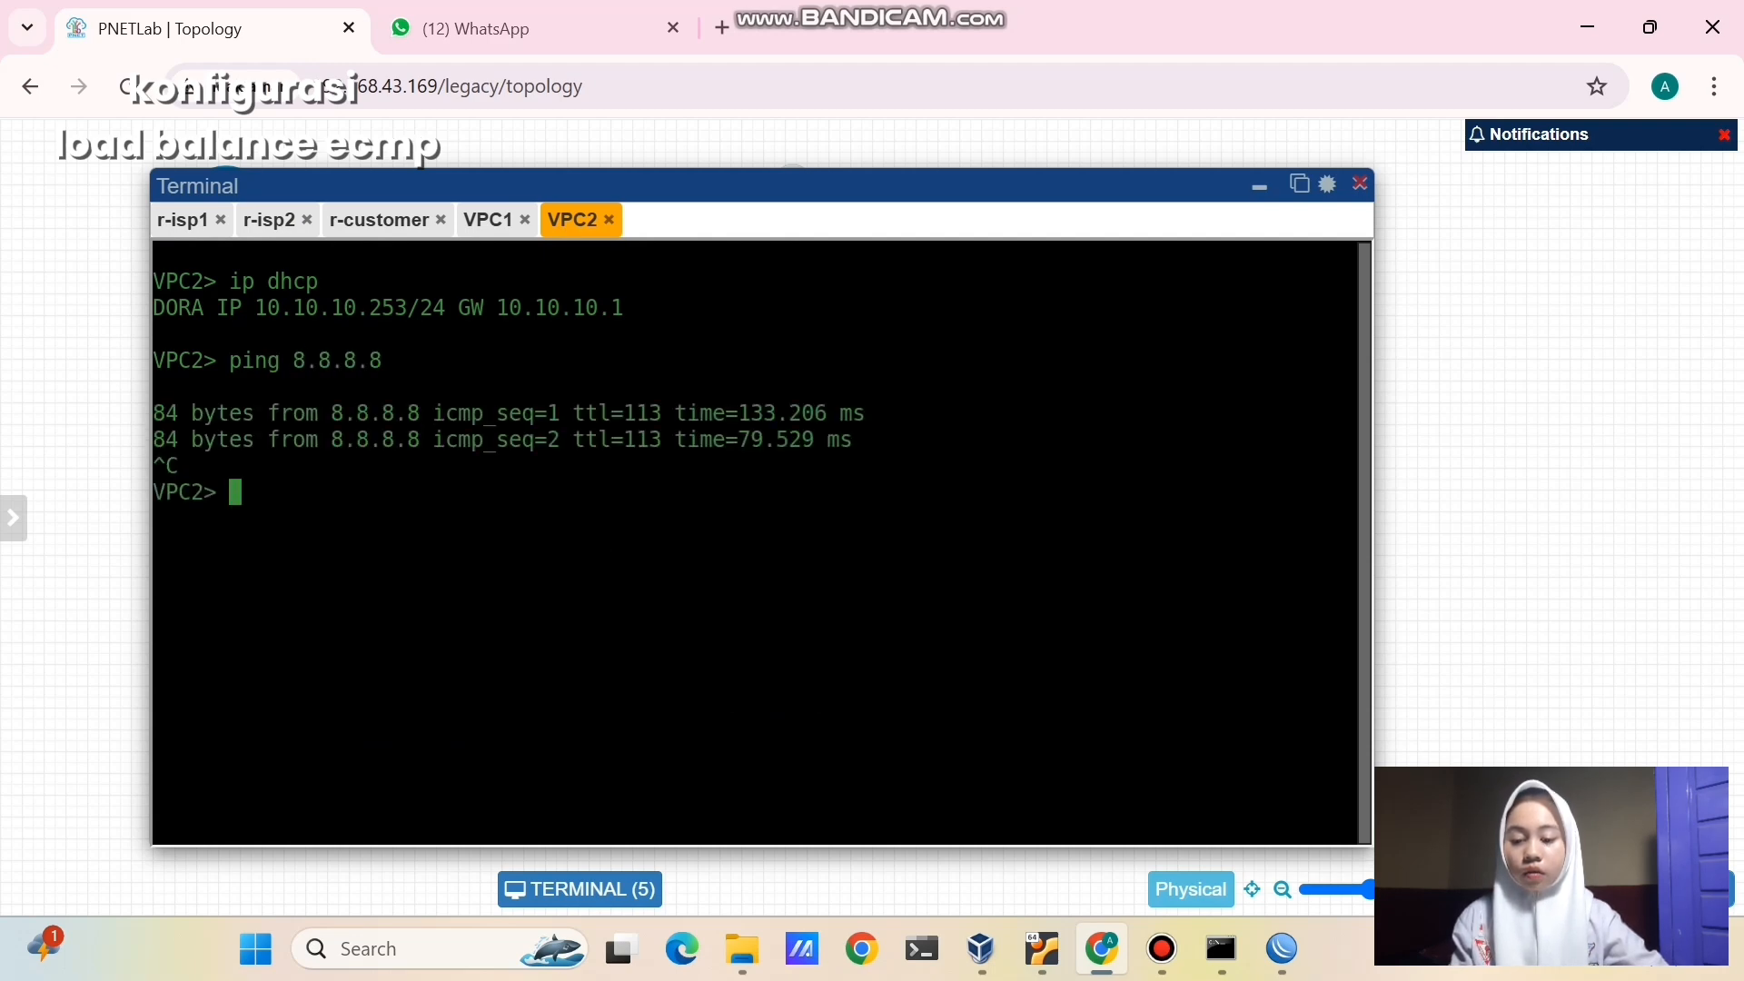
# - Trace 8.8.8.8 from VPC2, showing hops 10.10.10.1 then 192.168.1.1
pyautogui.write('trace')
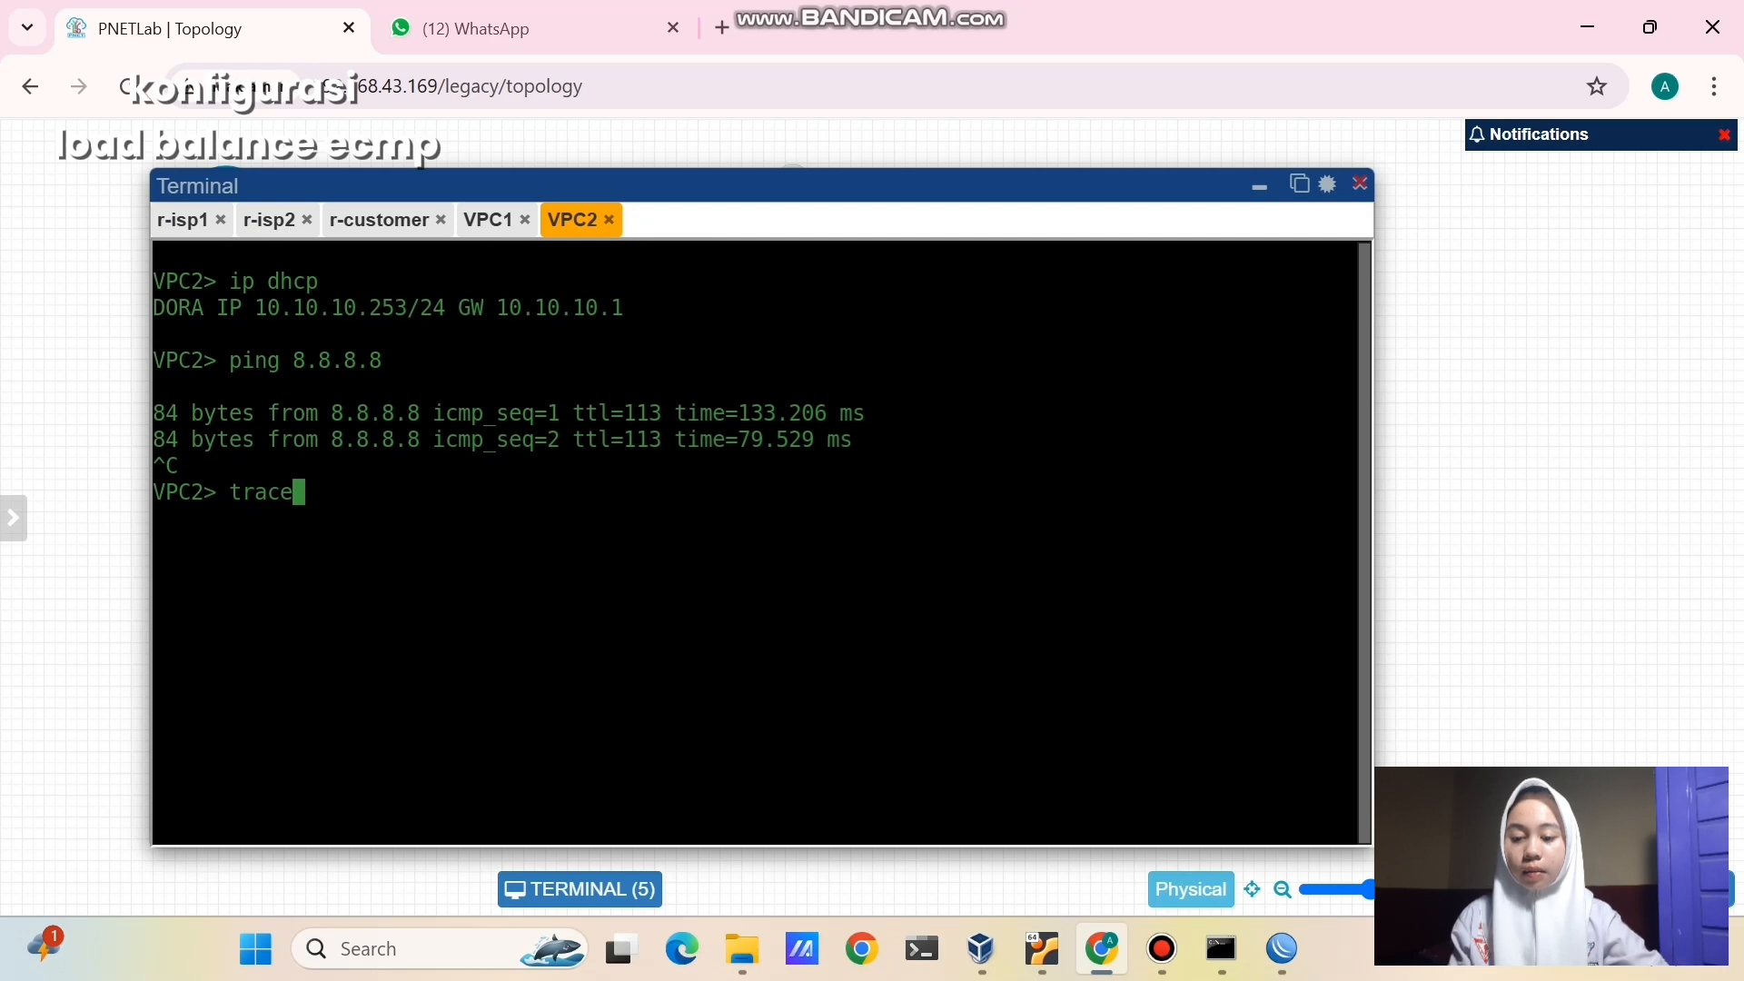
pyautogui.write(' 8.8.8.8')
pyautogui.press('Return')
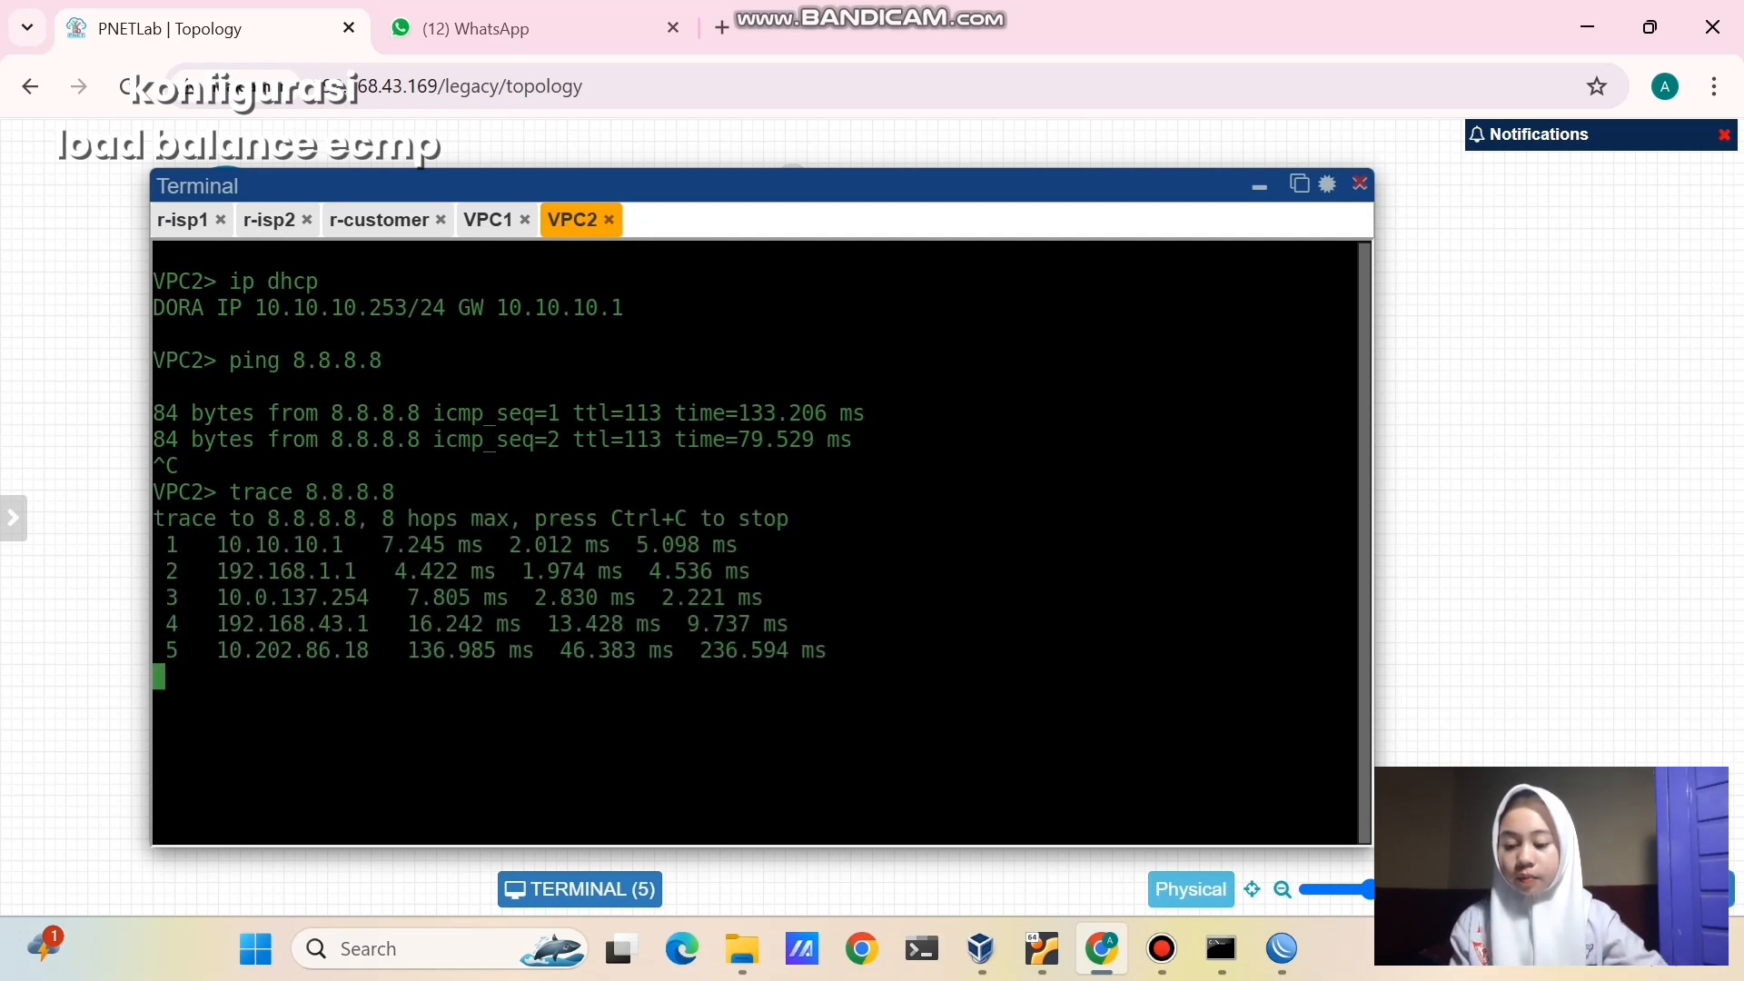
pyautogui.hotkey('ctrl', 'c')
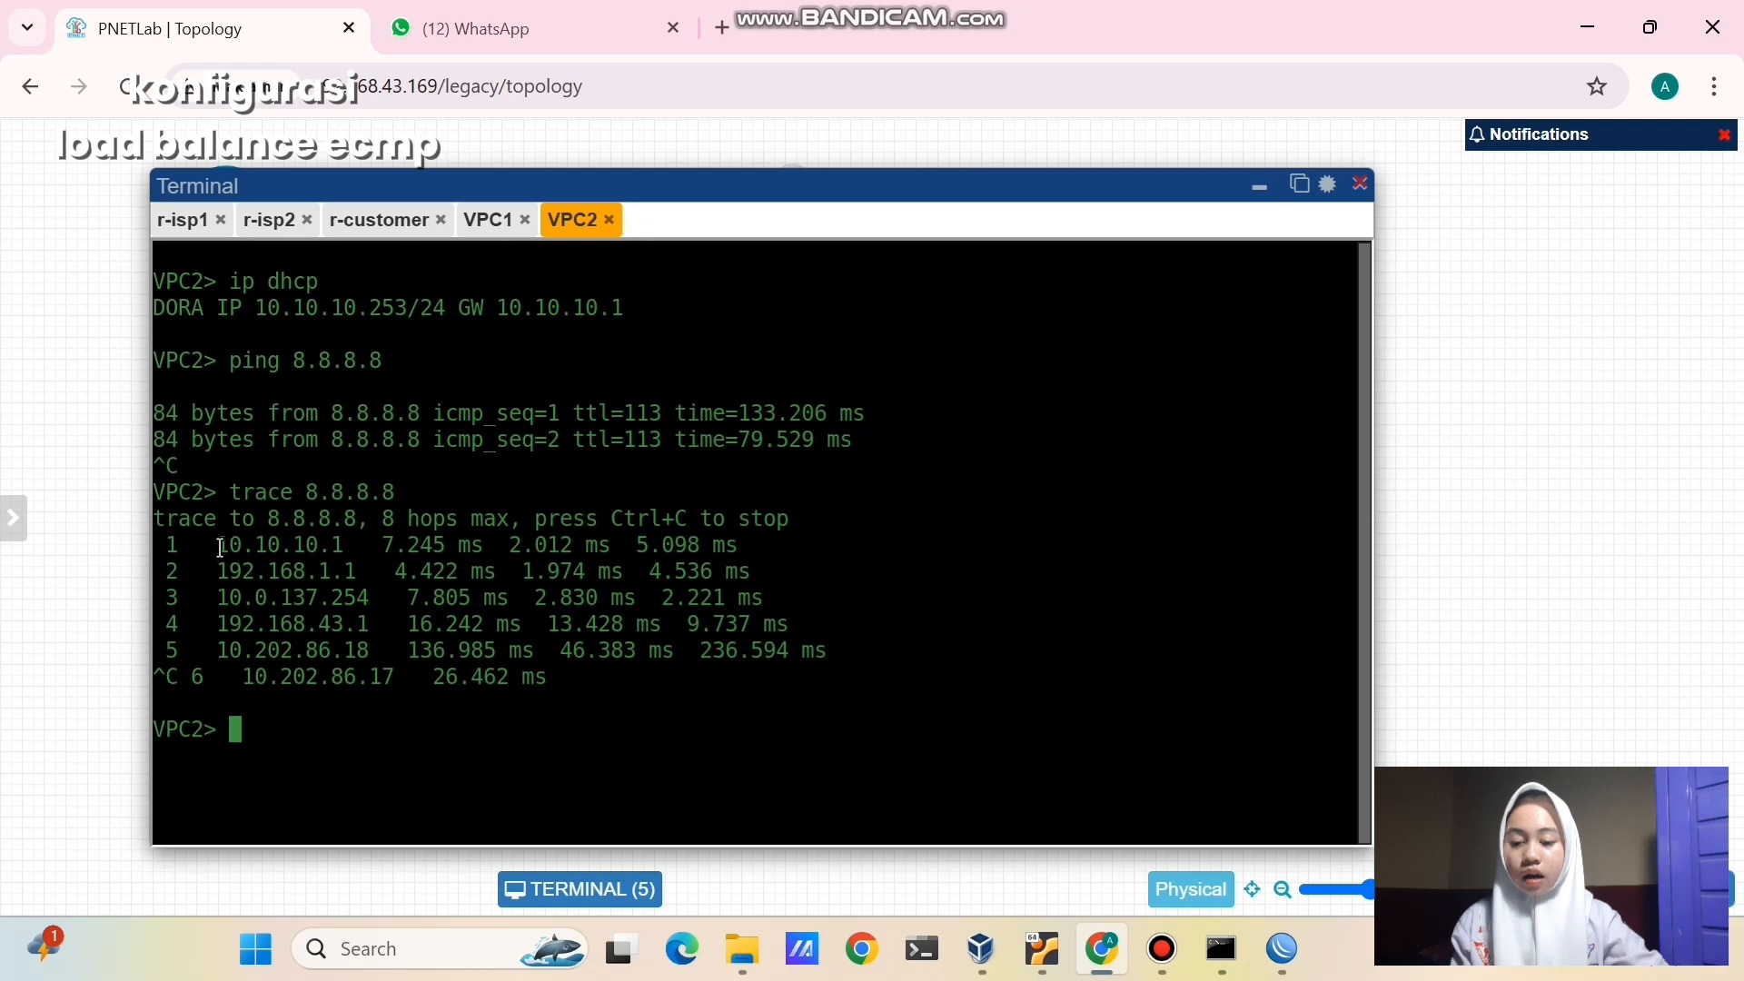
pyautogui.moveTo(217, 545); pyautogui.dragTo(349, 545)
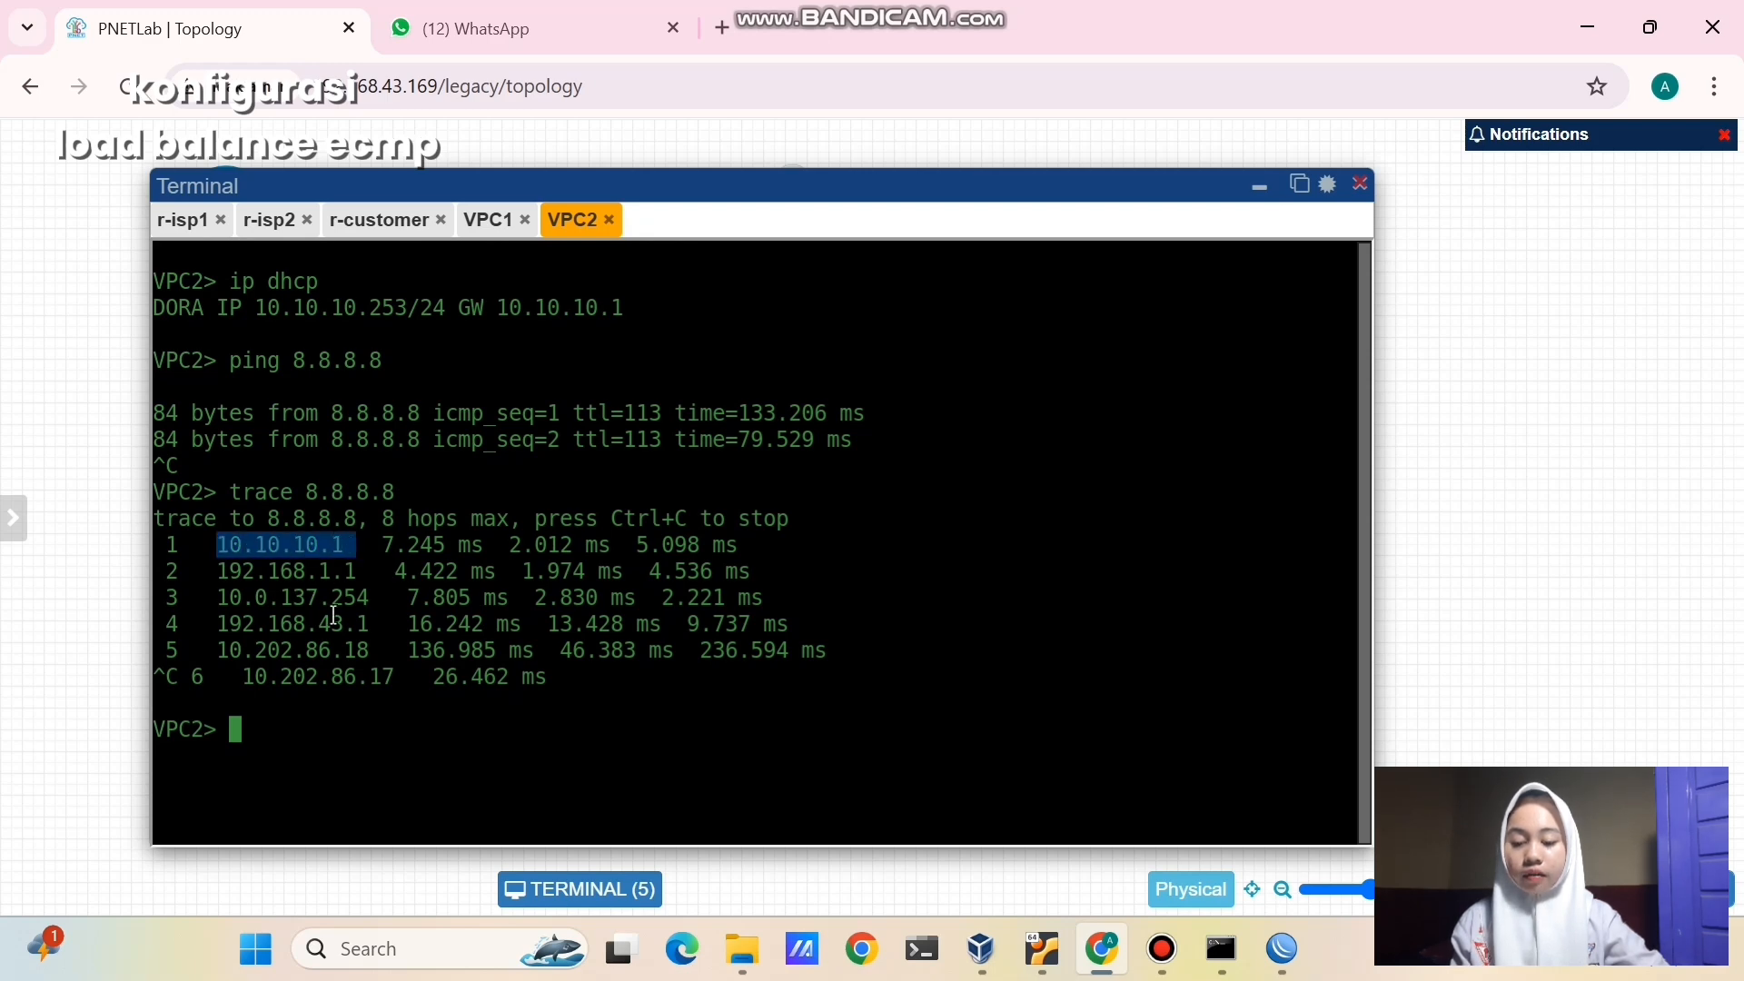
pyautogui.click(315, 646)
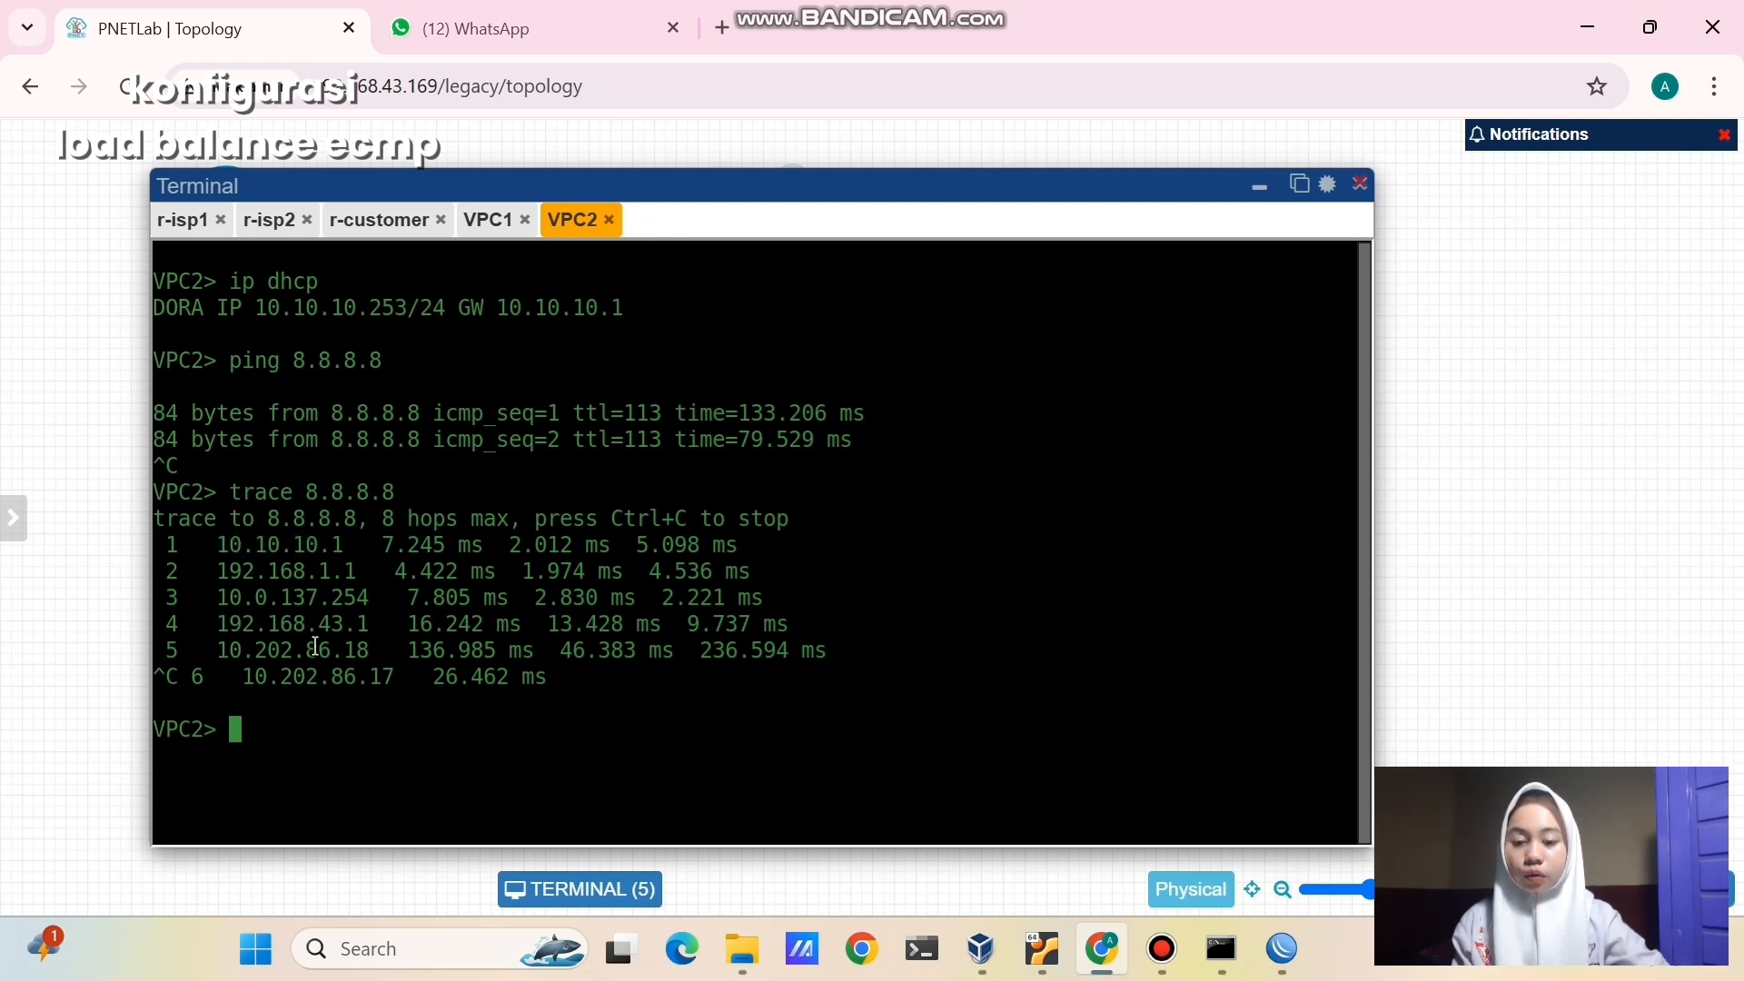
pyautogui.moveTo(218, 571); pyautogui.dragTo(366, 580)
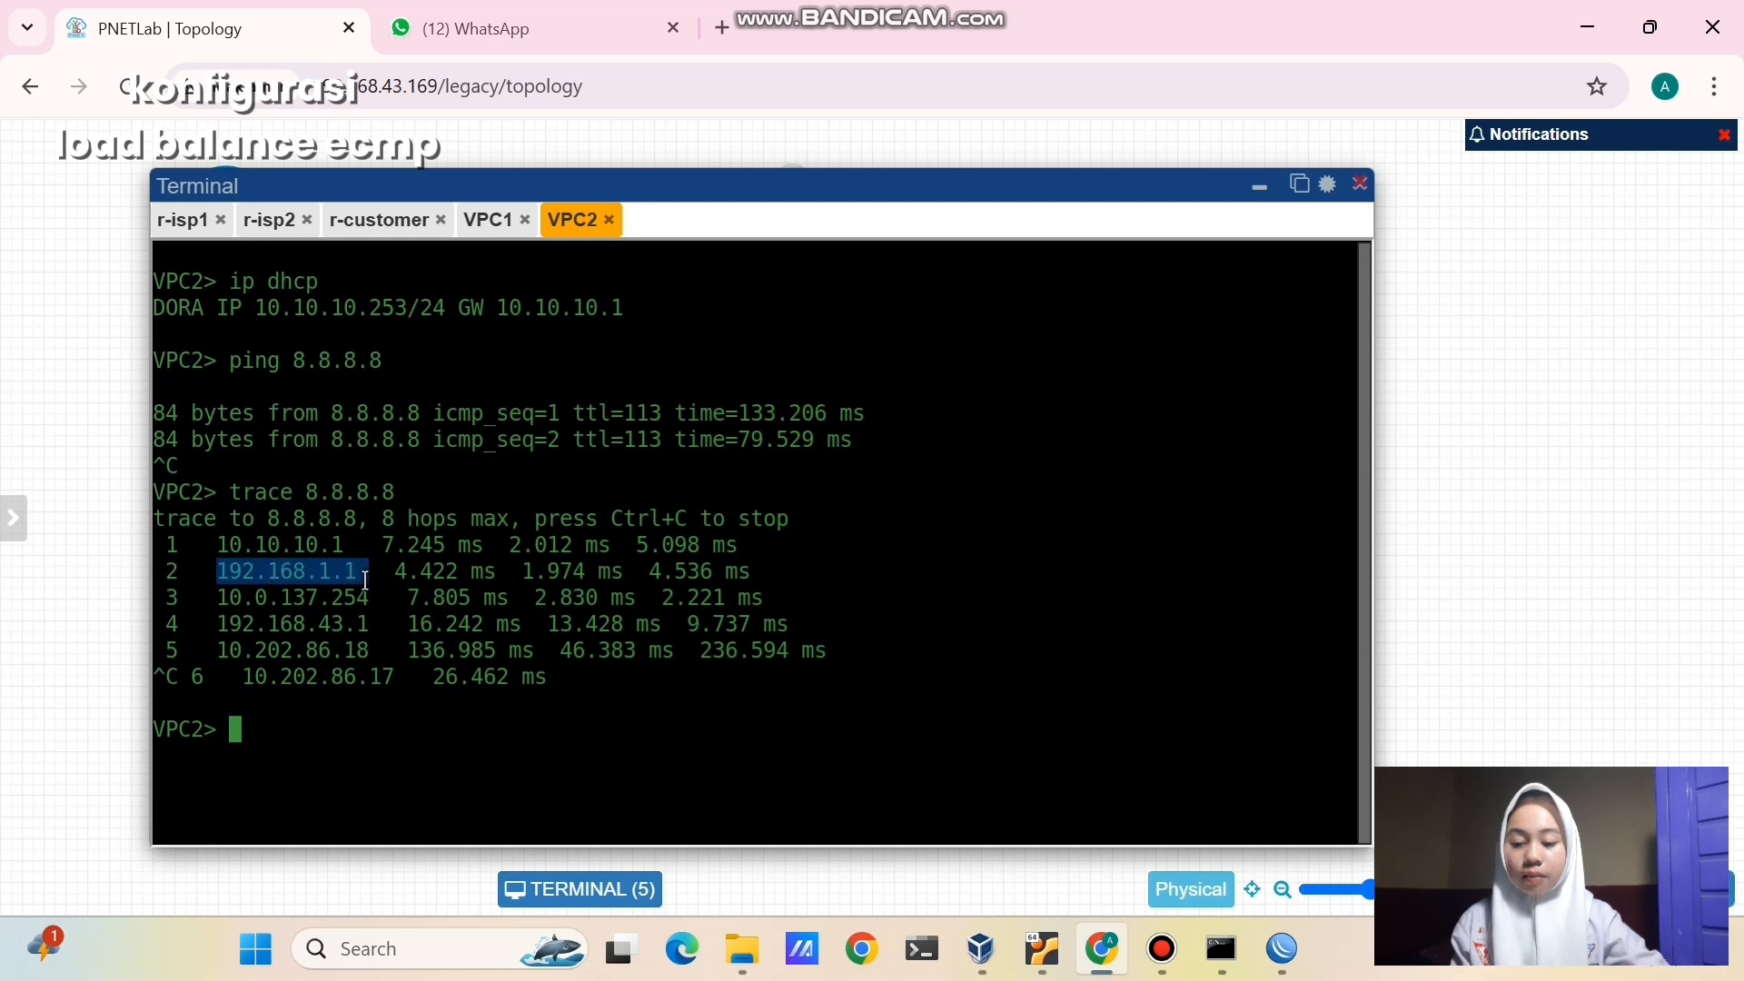
pyautogui.click(386, 648)
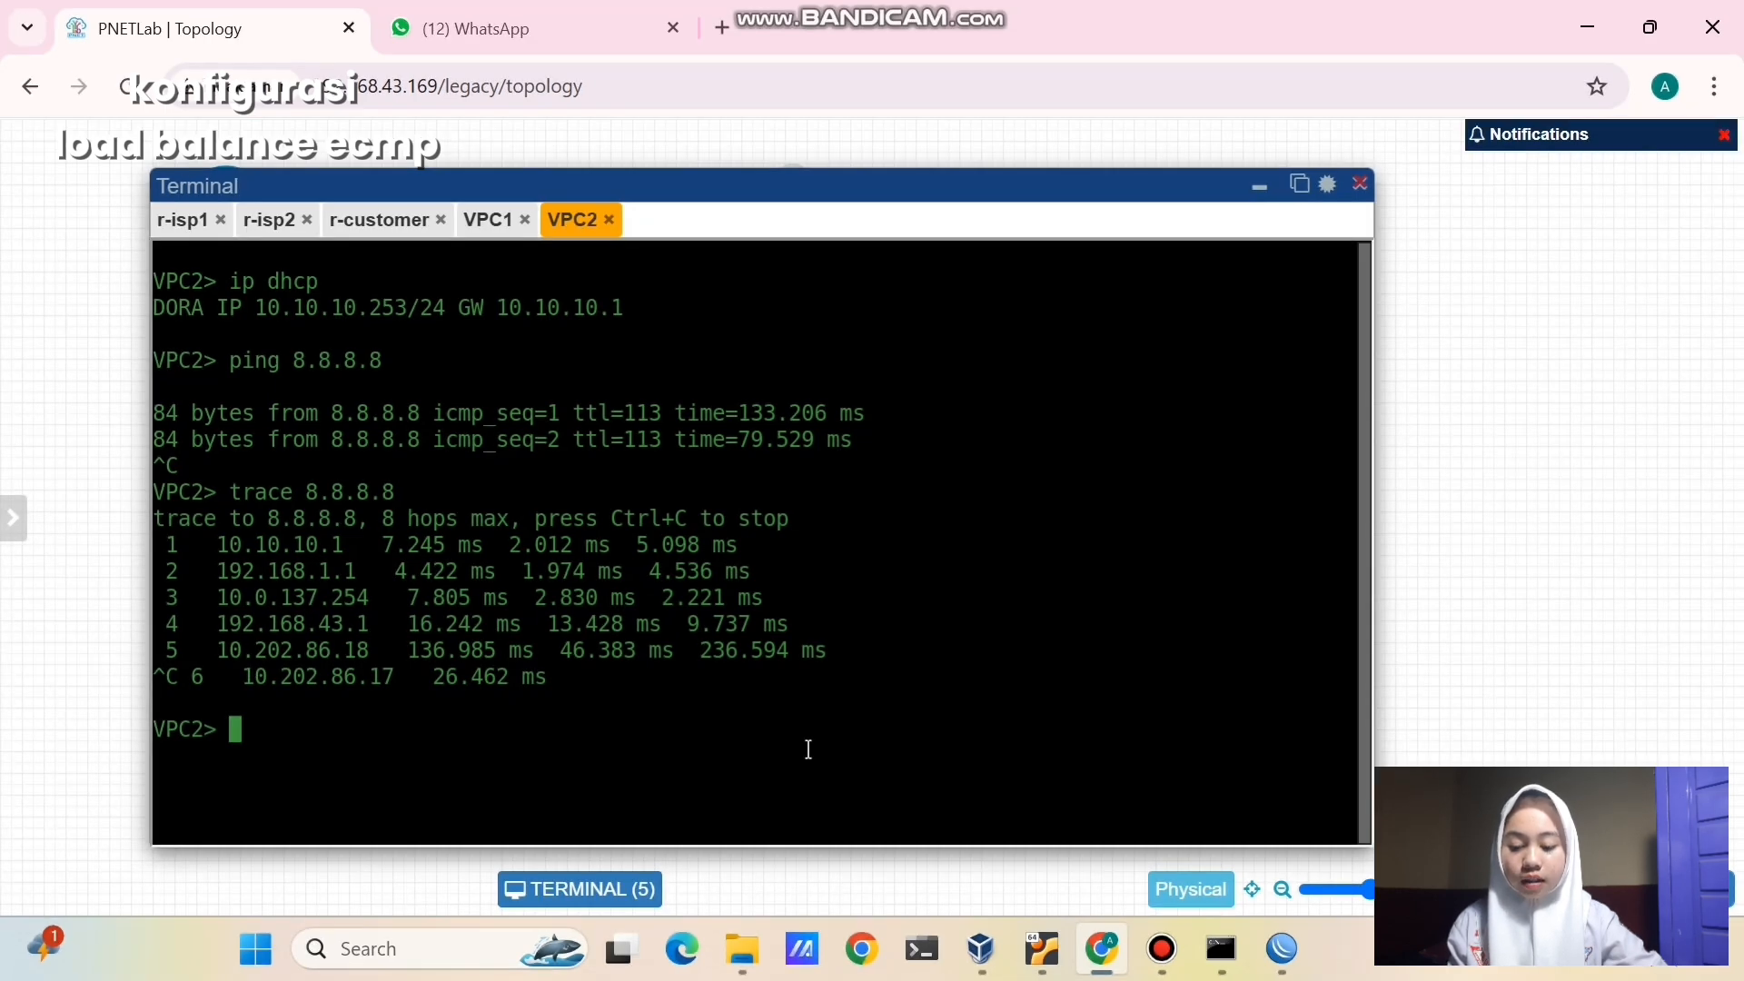
# - Set VPC2's DNS to 8.8.8.8, show its IP settings and ping google.com
pyautogui.write('ip ')
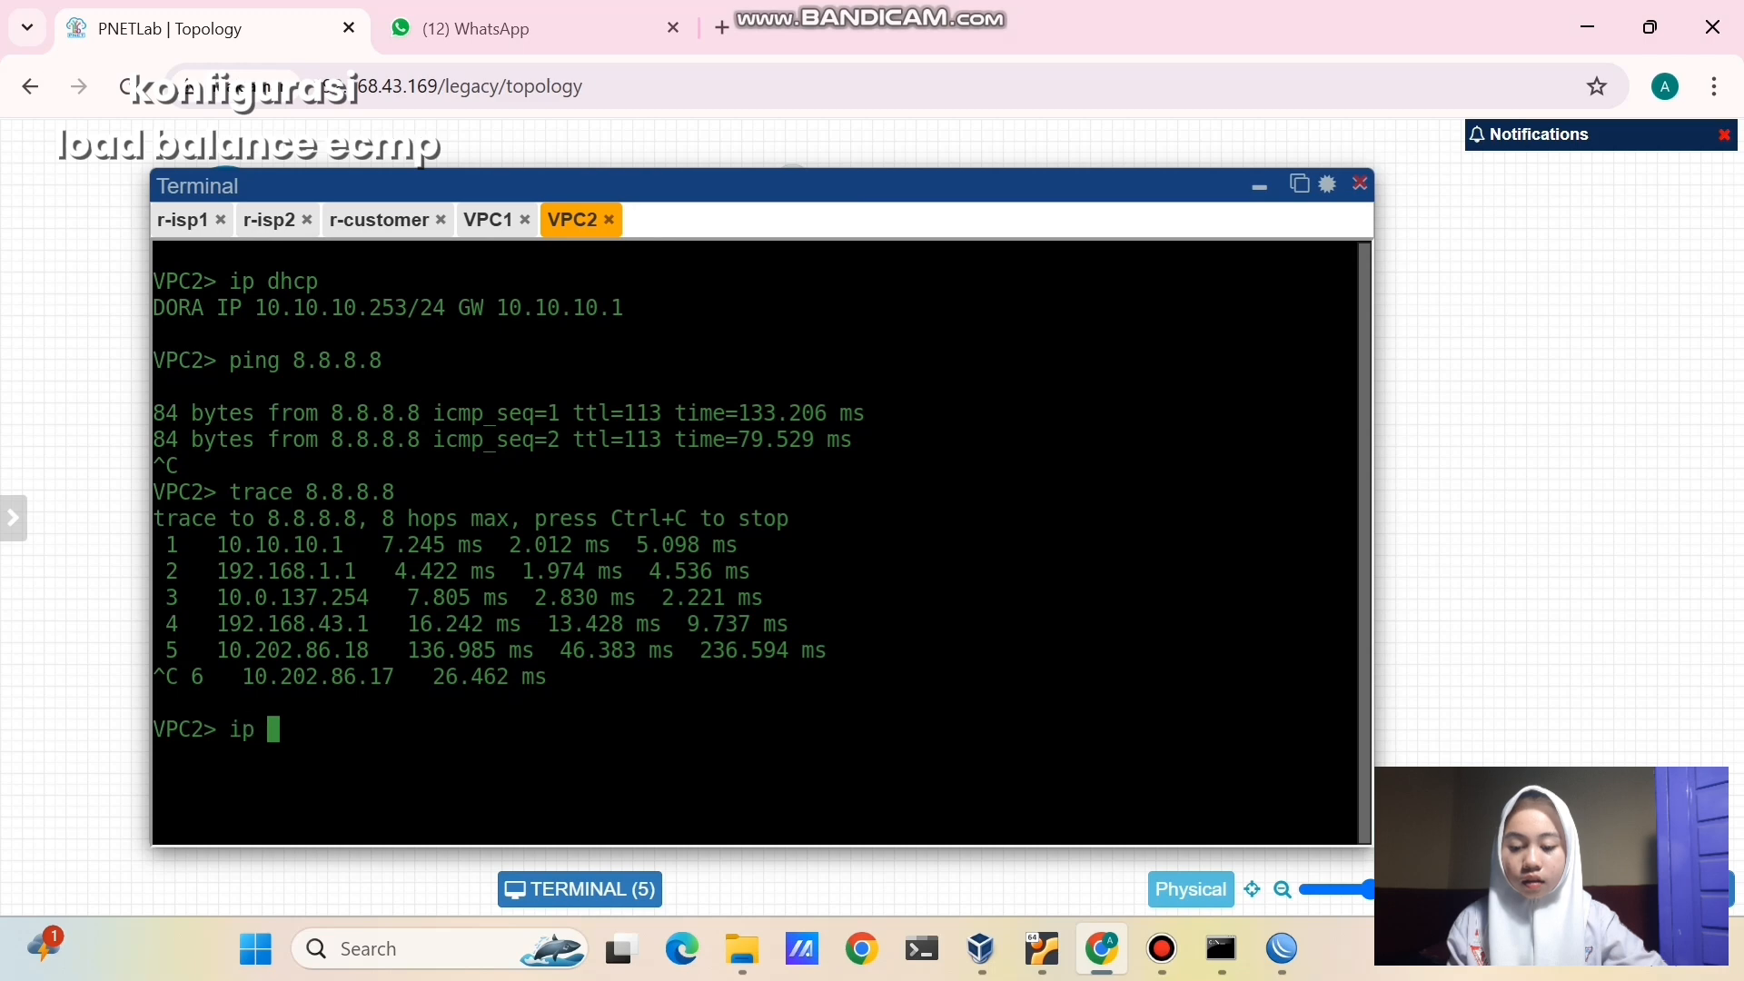
pyautogui.write('dns 8.8.8.8')
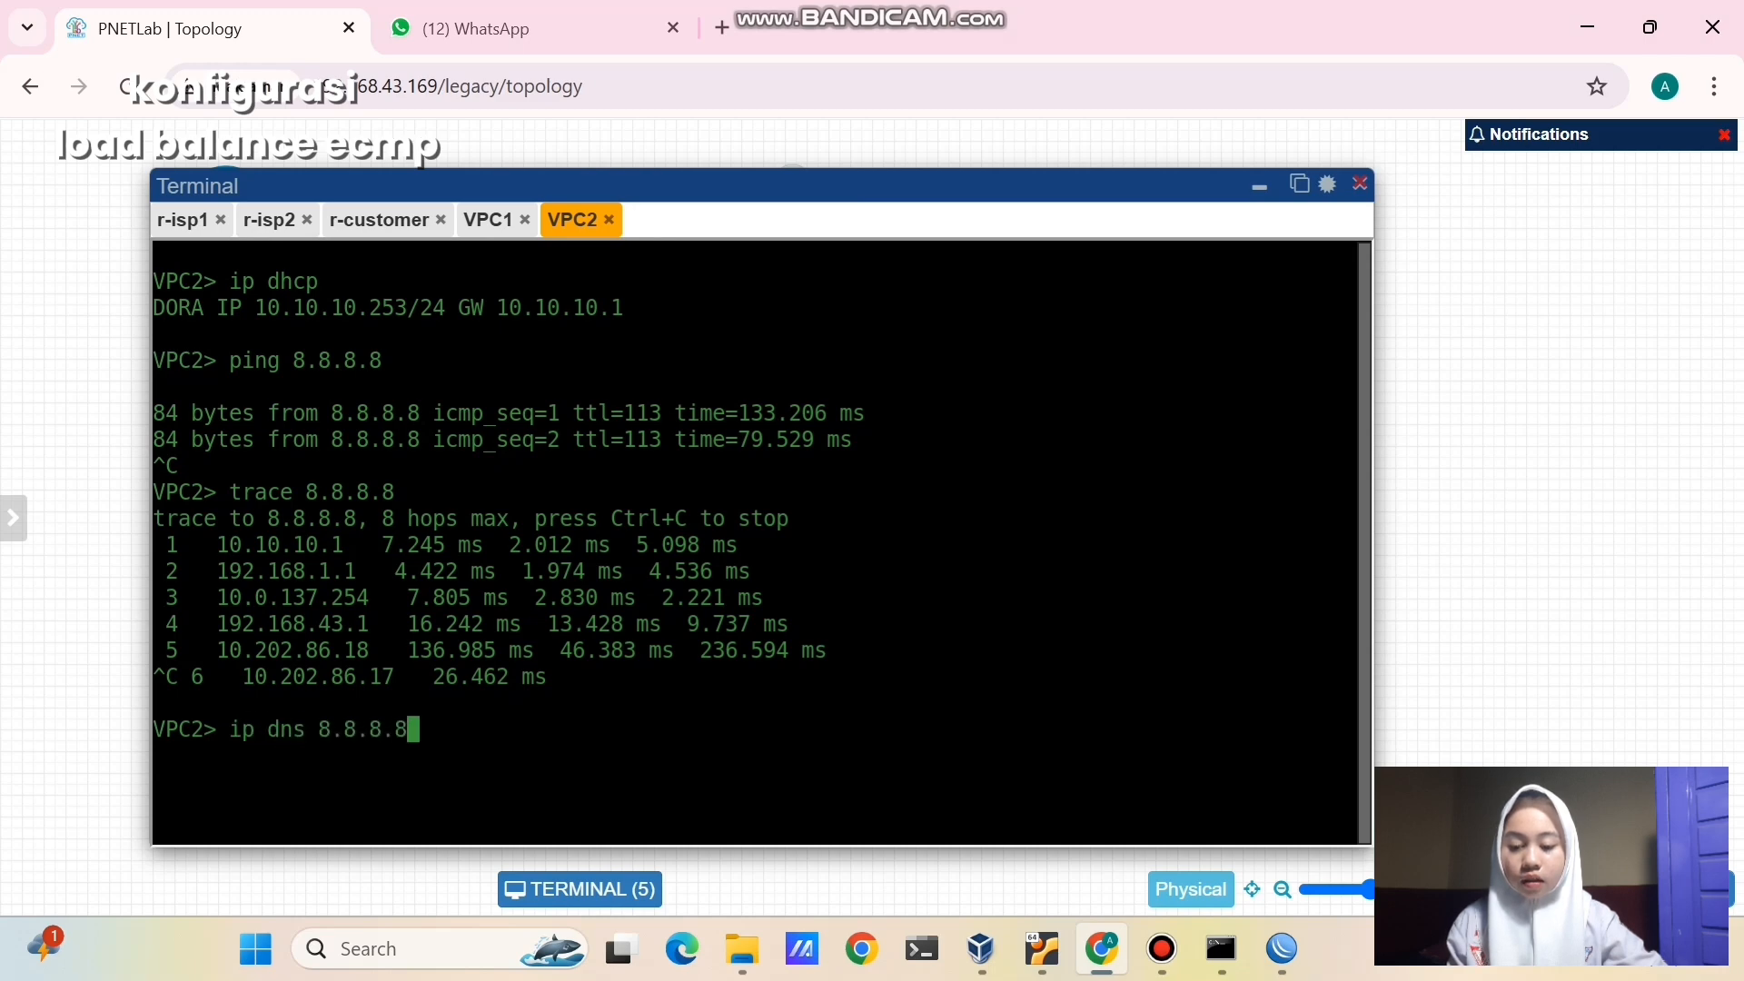
pyautogui.press('Return')
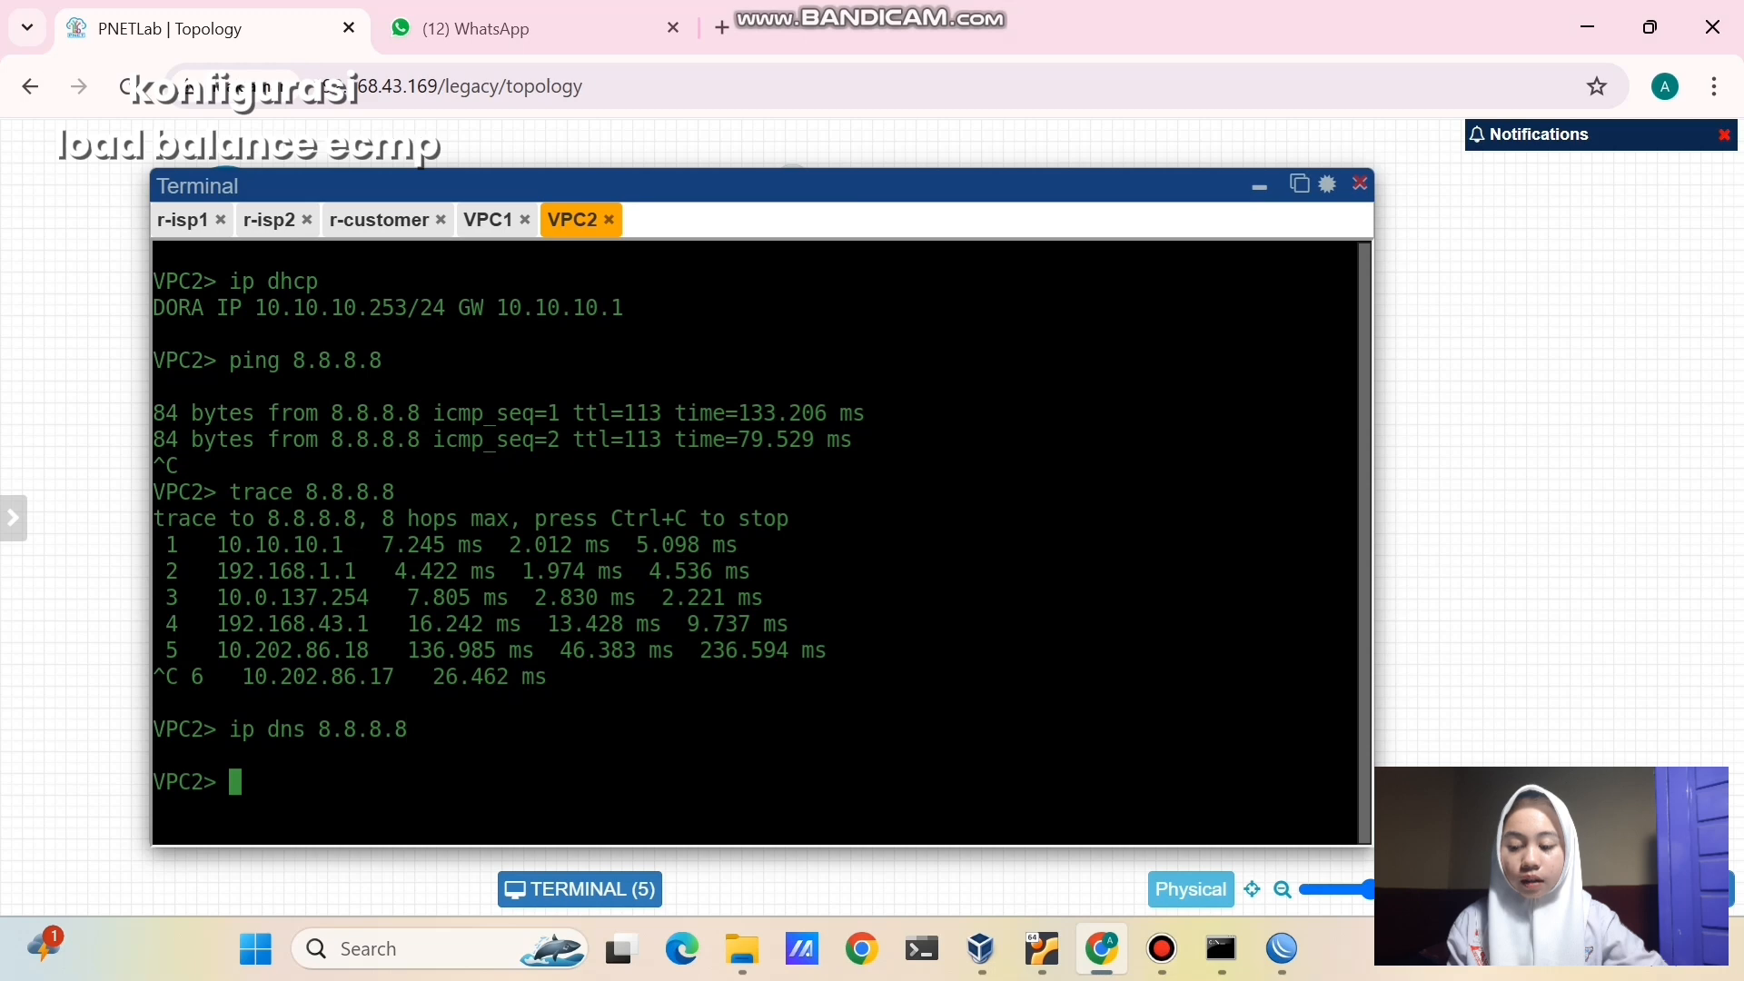
pyautogui.write('show ip')
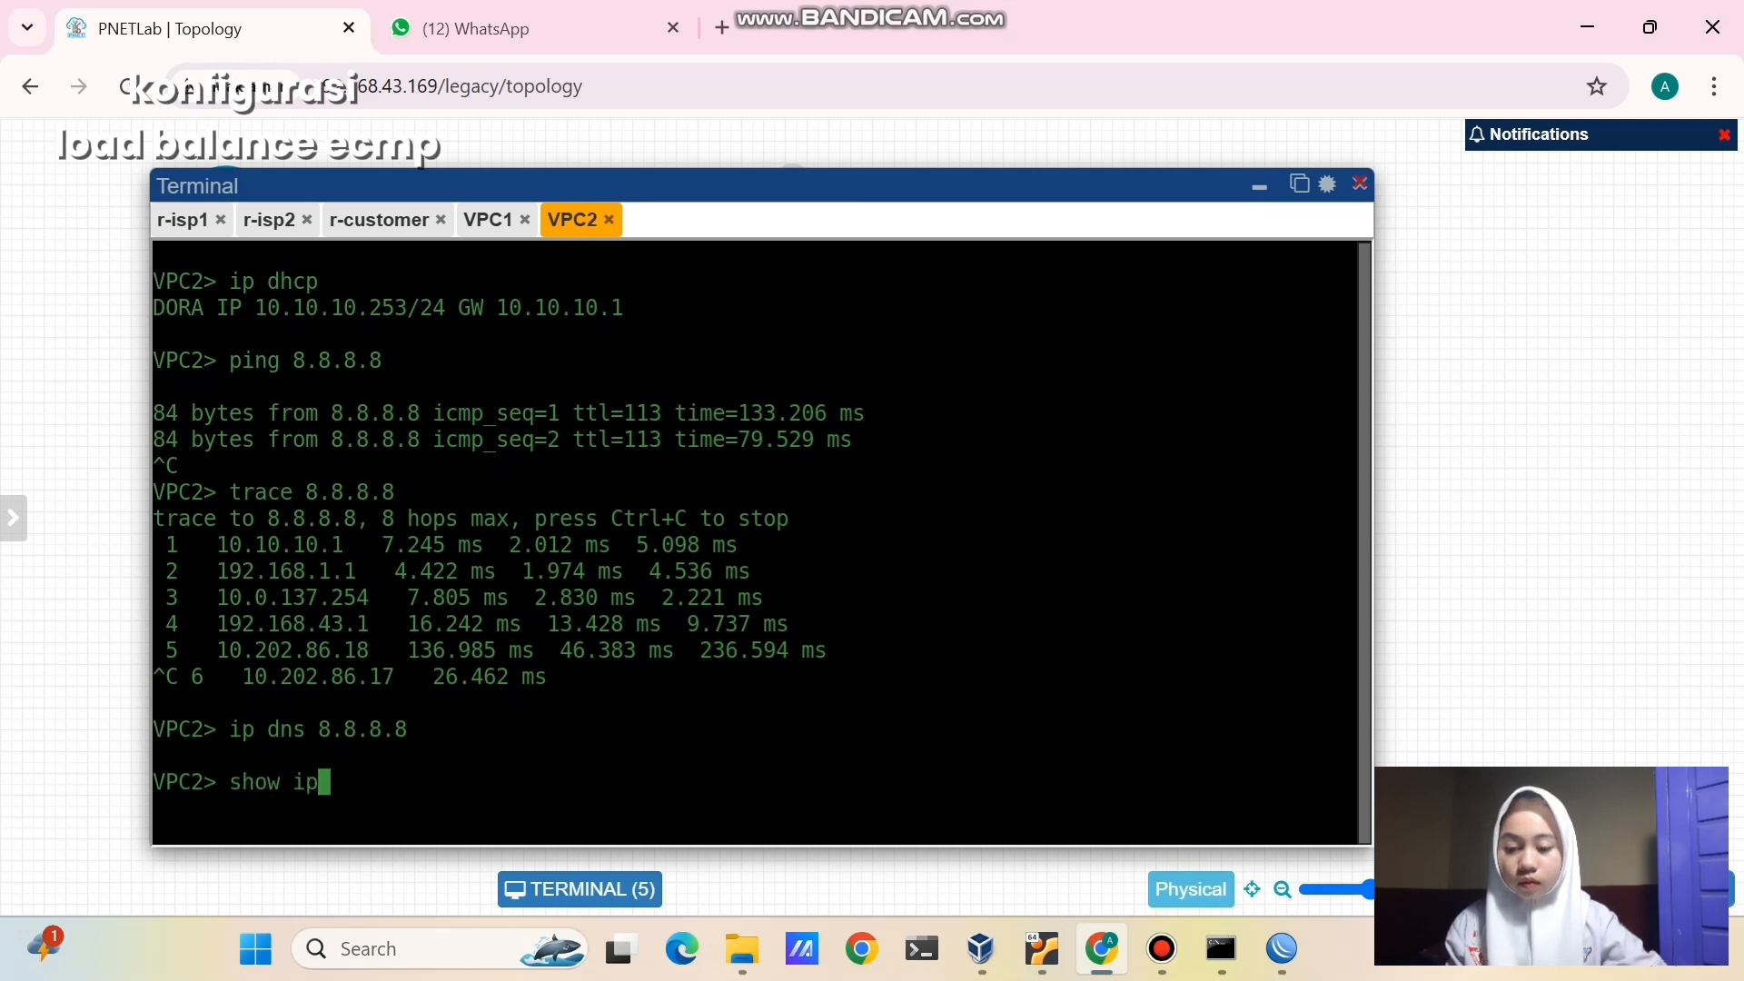
pyautogui.press('Return')
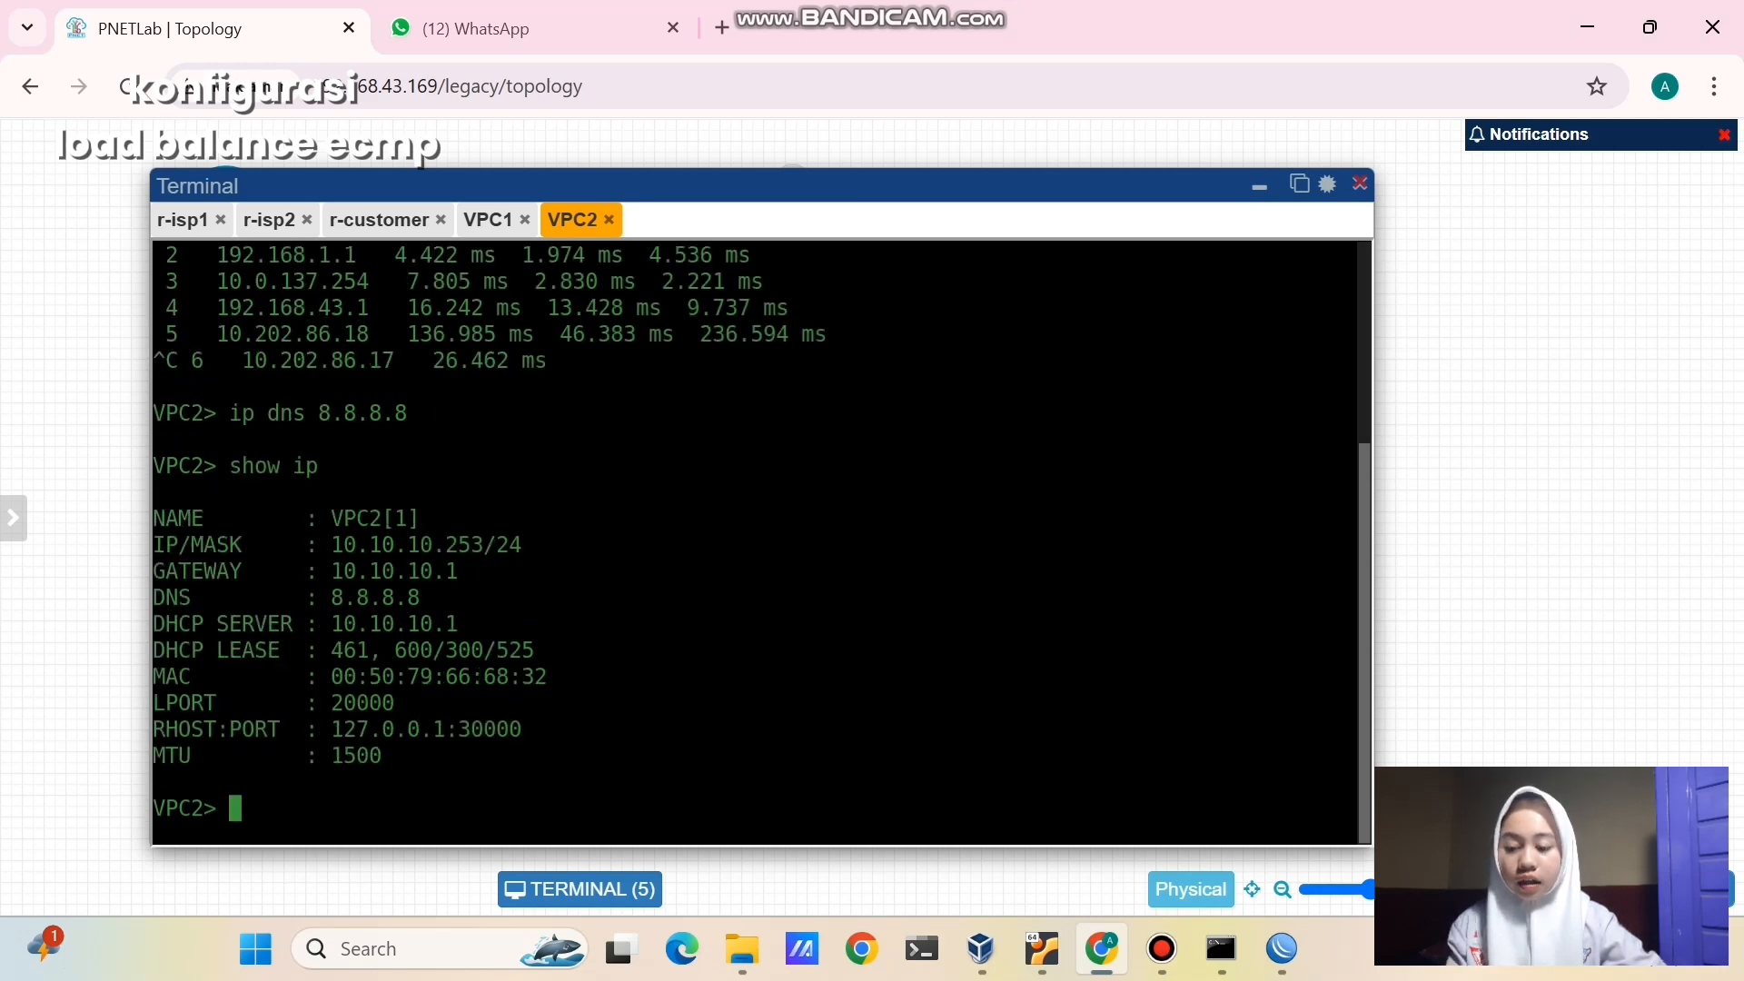
pyautogui.write('ping')
pyautogui.write('goo')
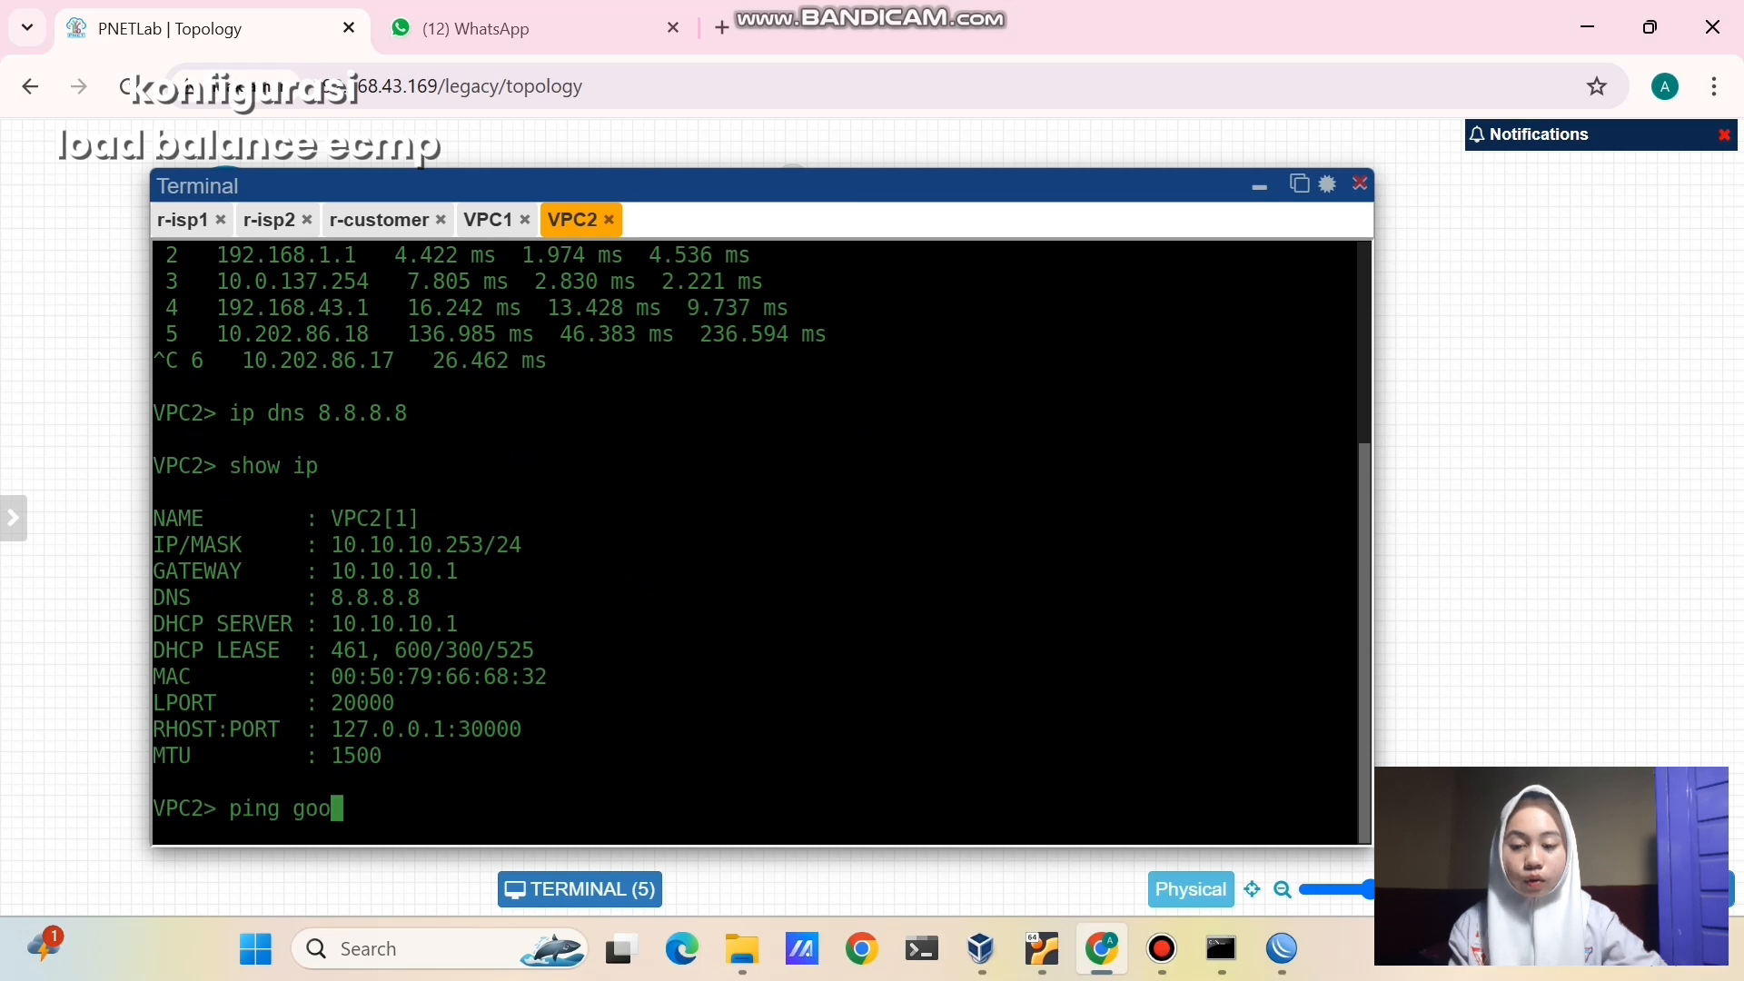
pyautogui.write('gle.com')
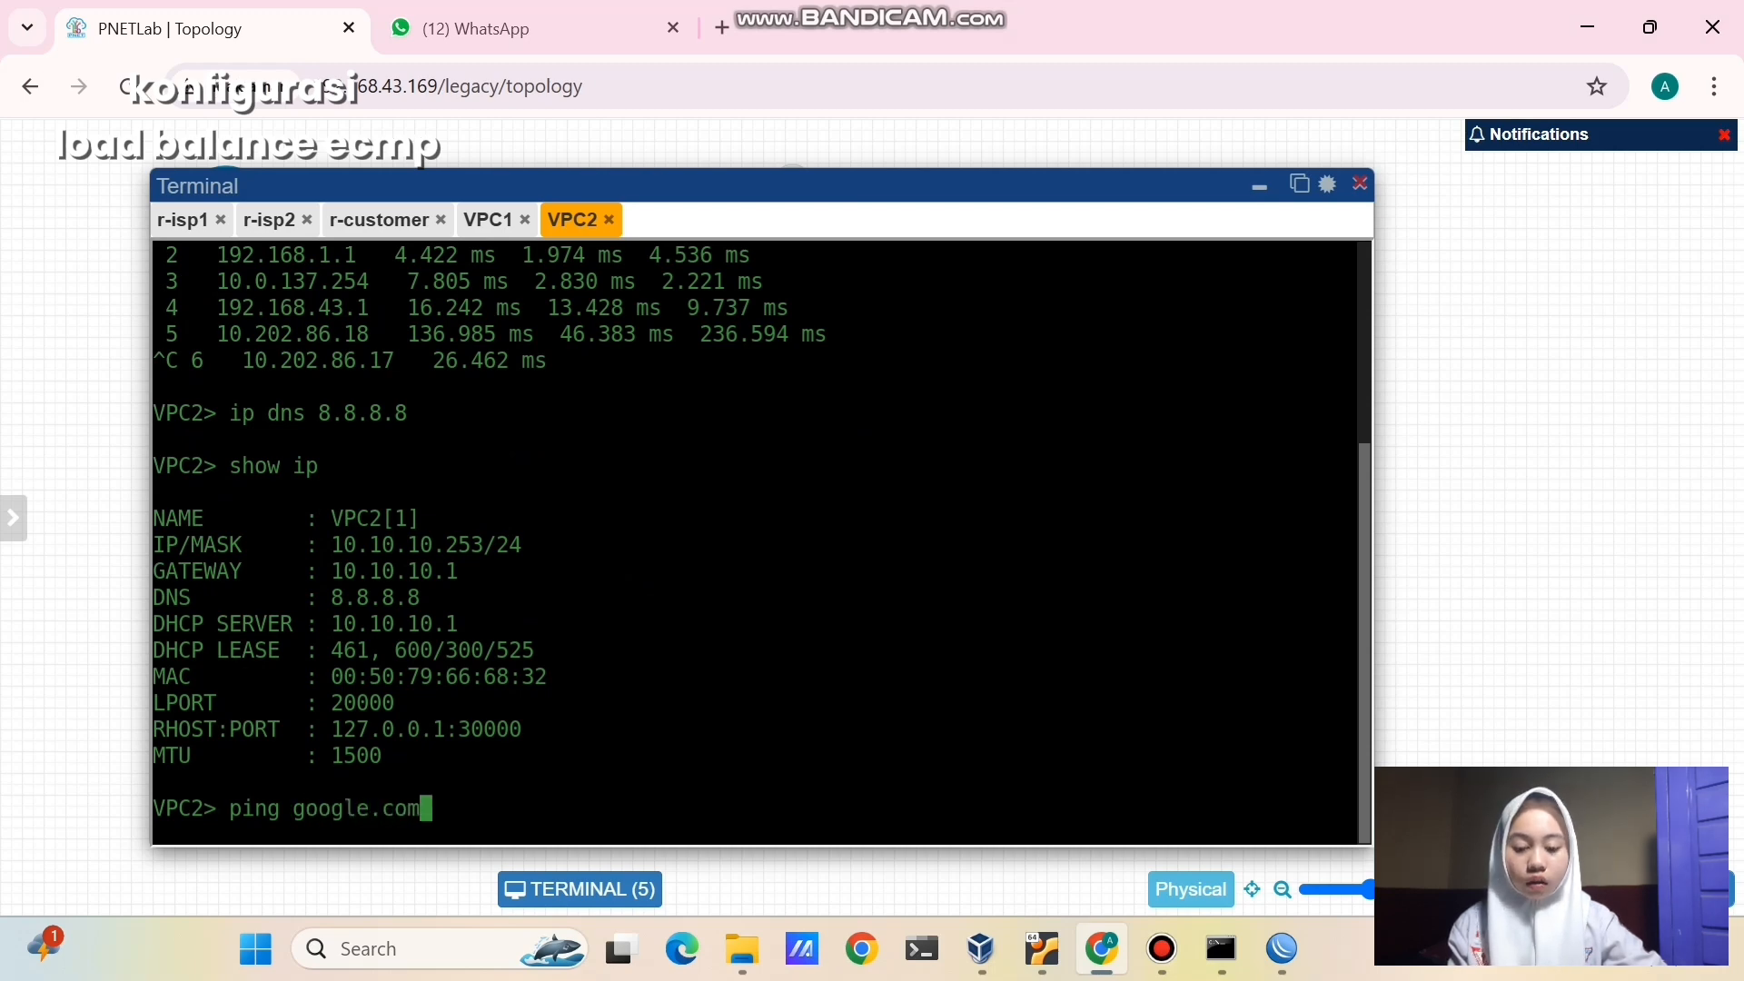
pyautogui.press('Return')
pyautogui.hotkey('ctrl', 'c')
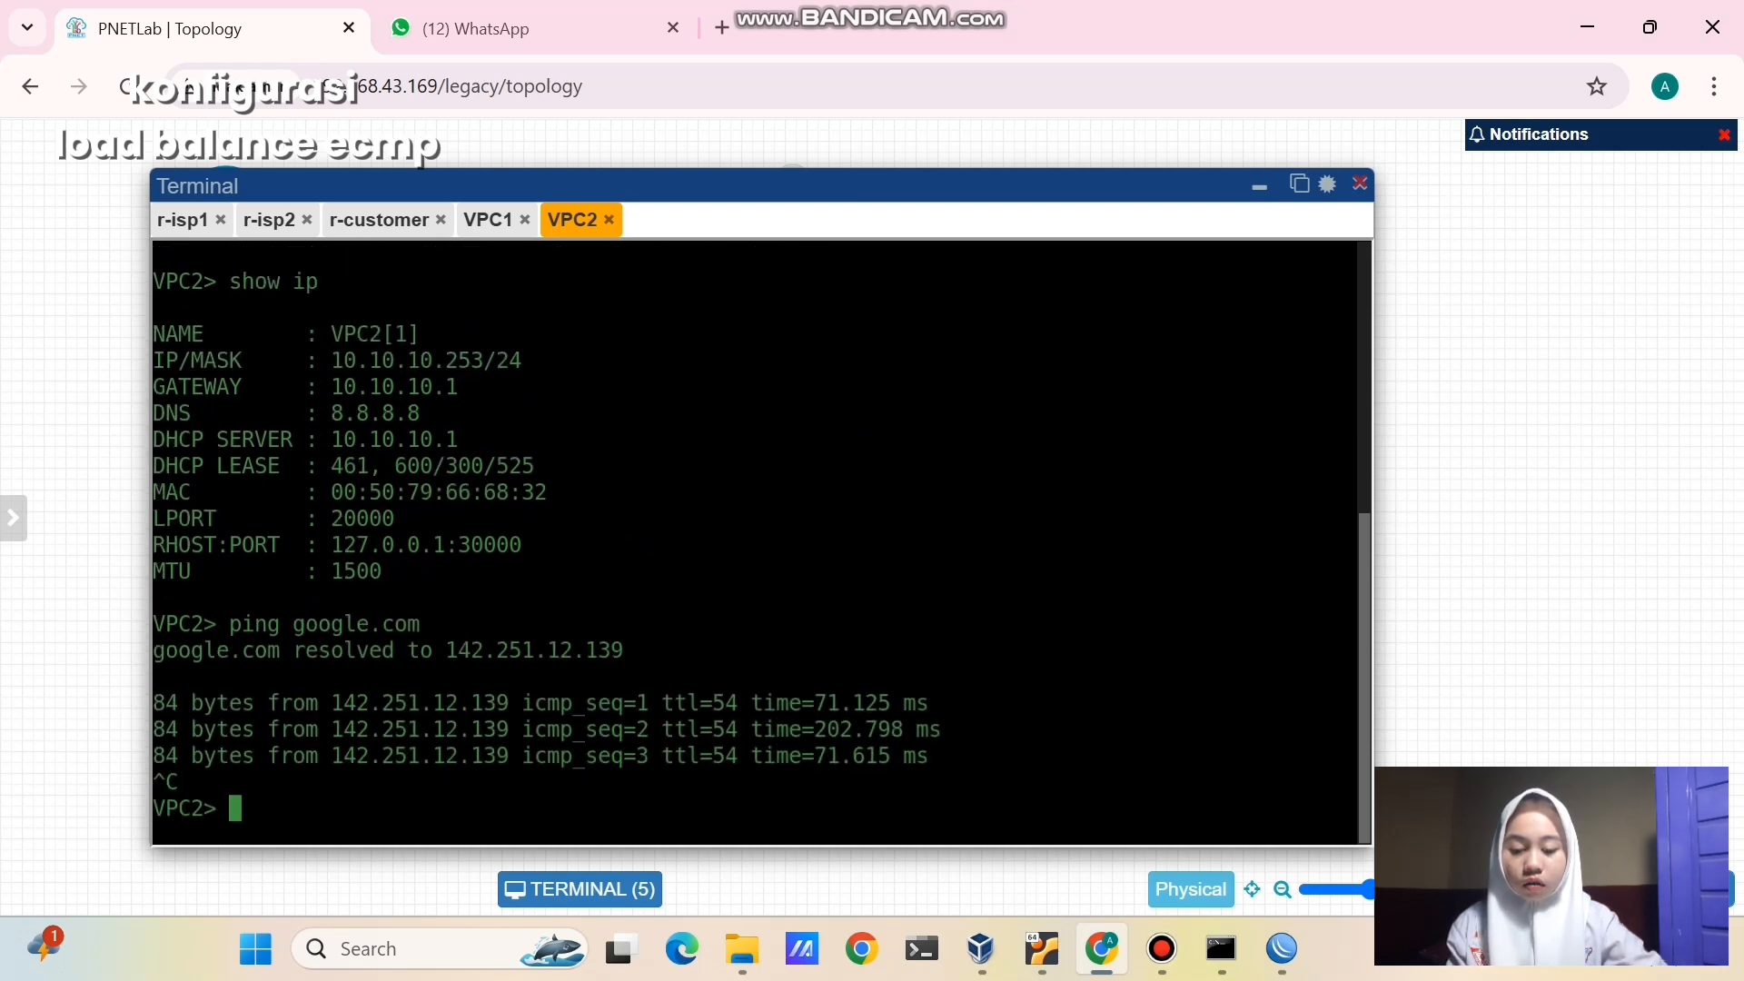
# - Trace google.com from VPC2, showing hops 10.10.10.1 then 172.16.1.1
pyautogui.write('trace ')
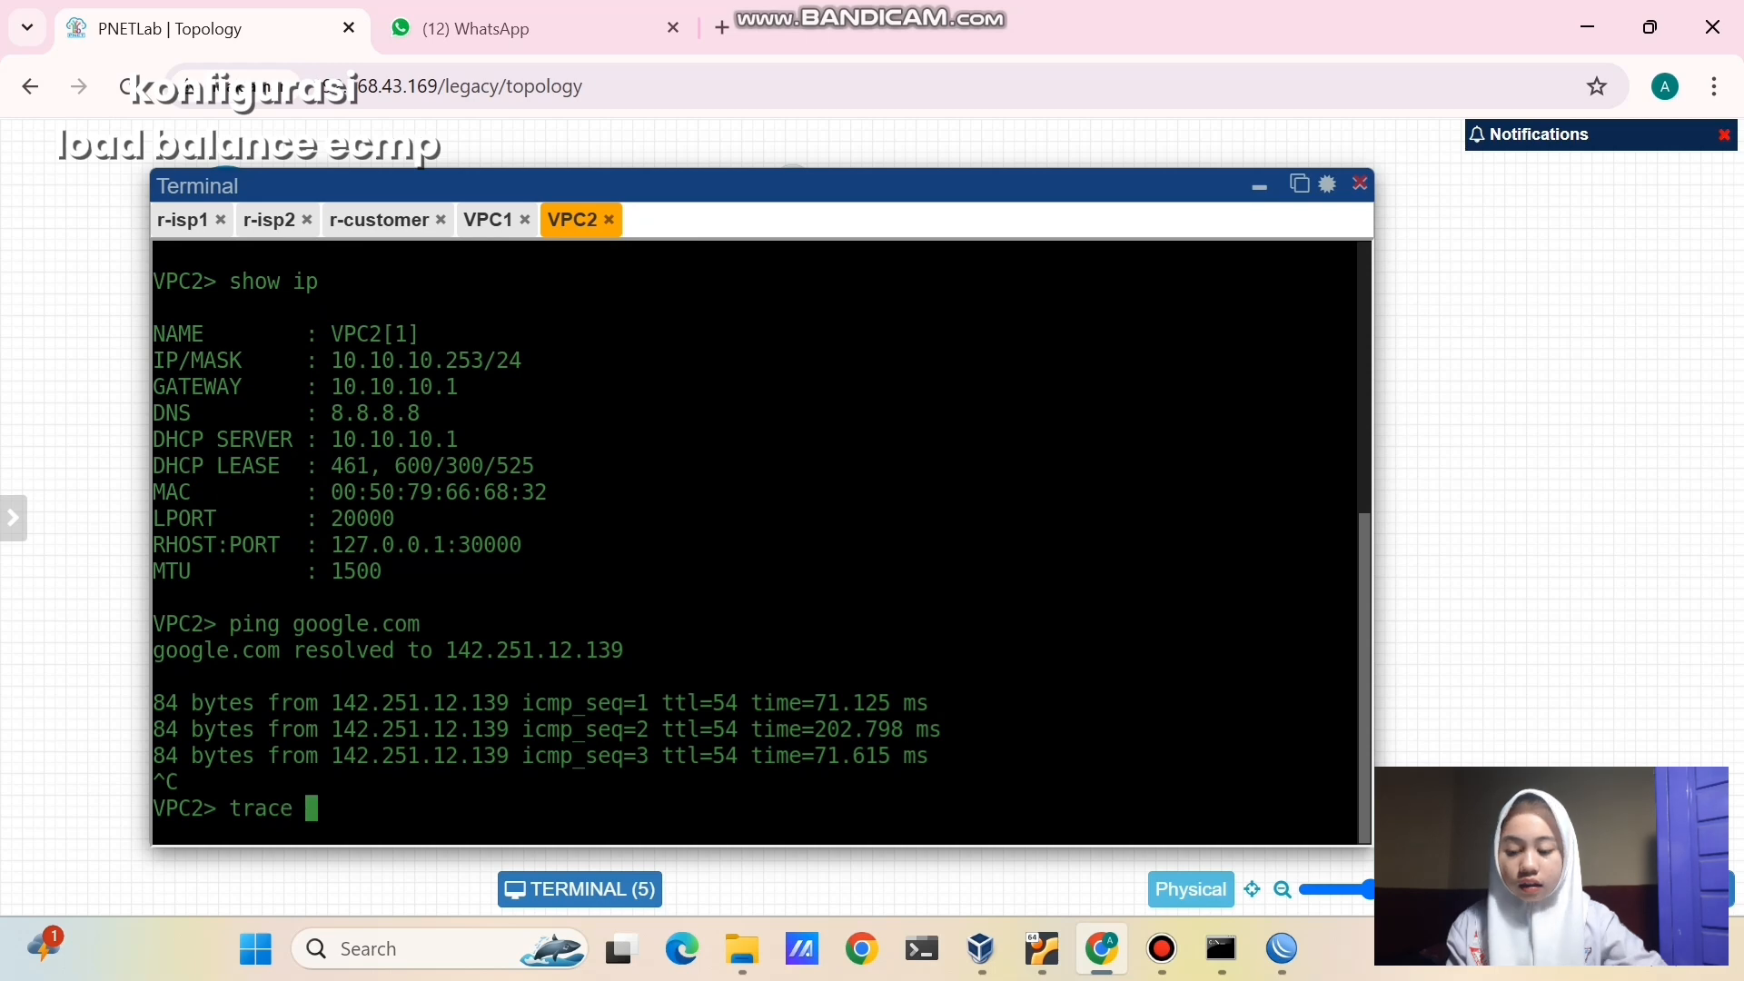
pyautogui.write('google.com')
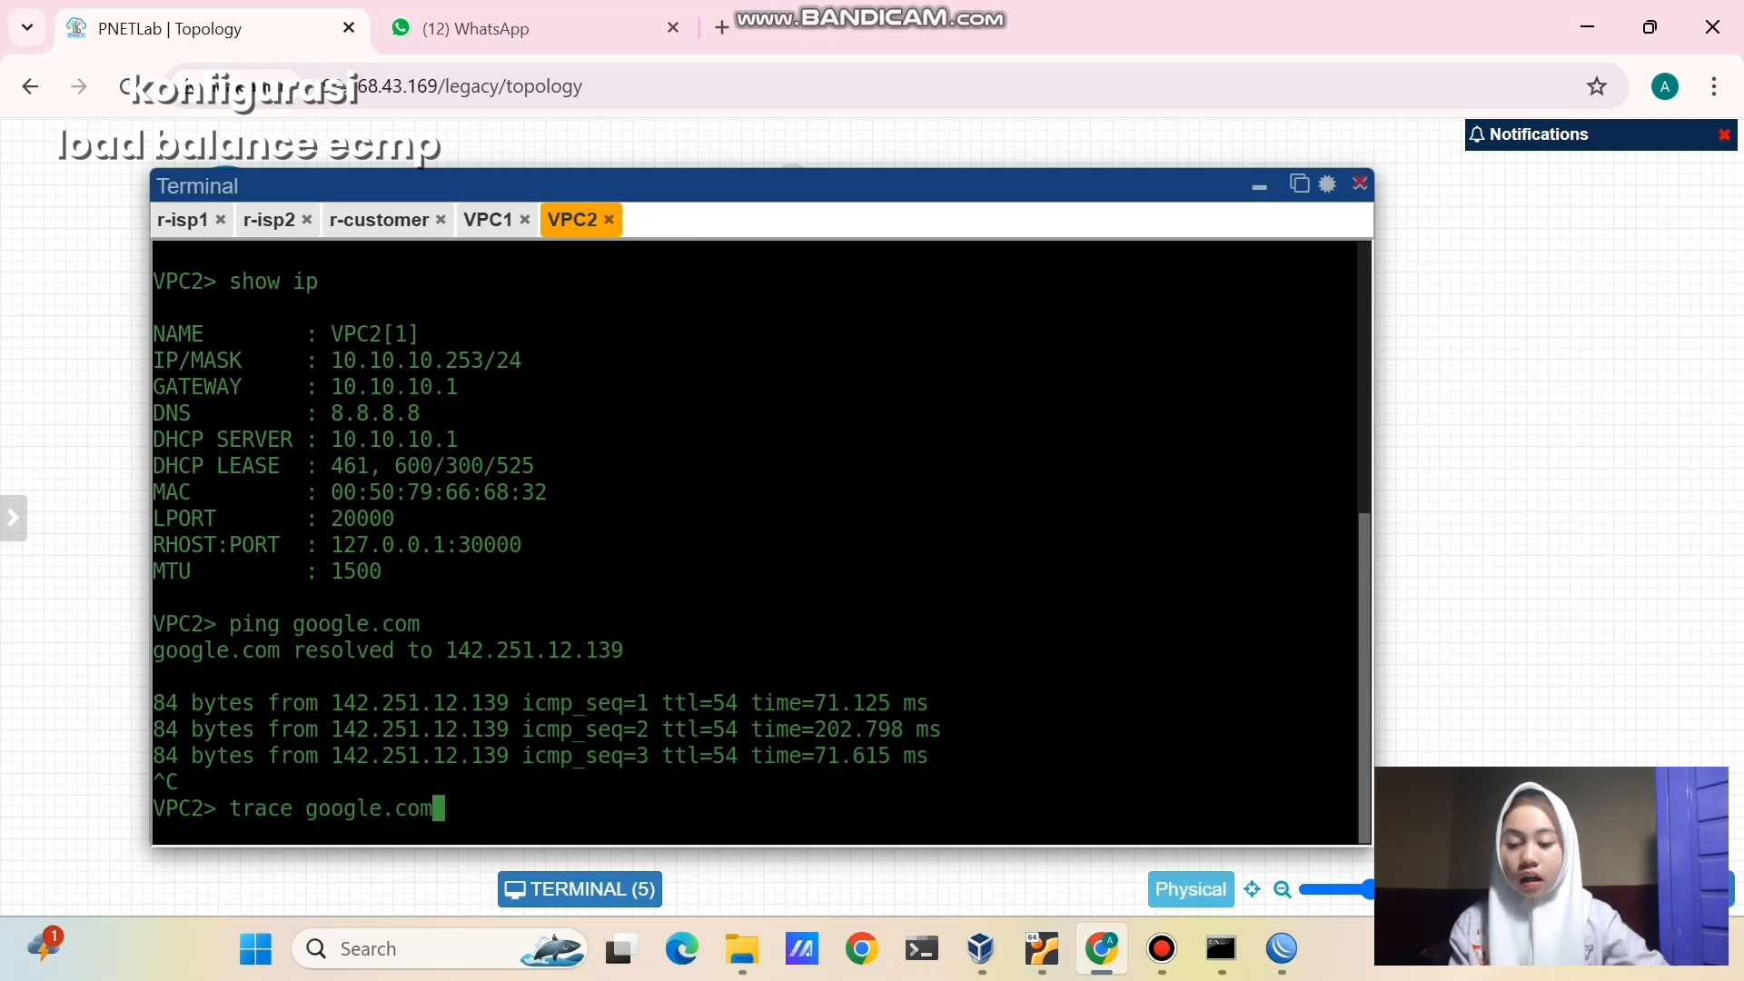
pyautogui.press('Return')
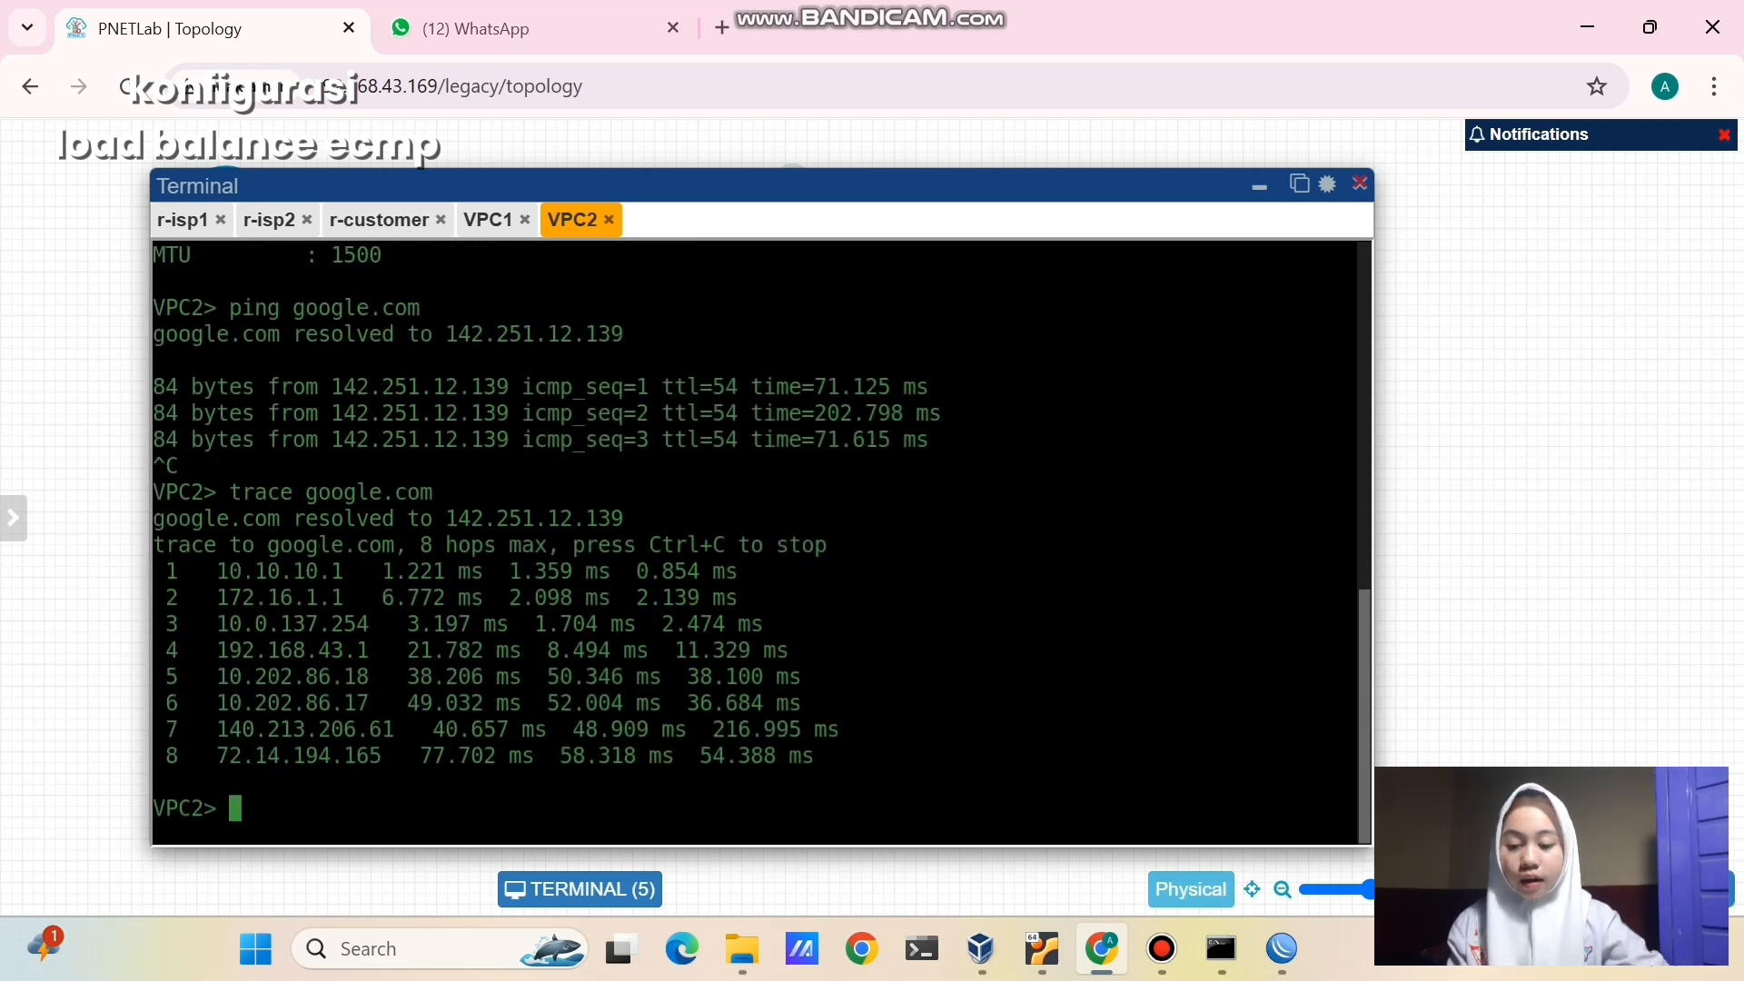
pyautogui.moveTo(218, 572); pyautogui.dragTo(350, 575)
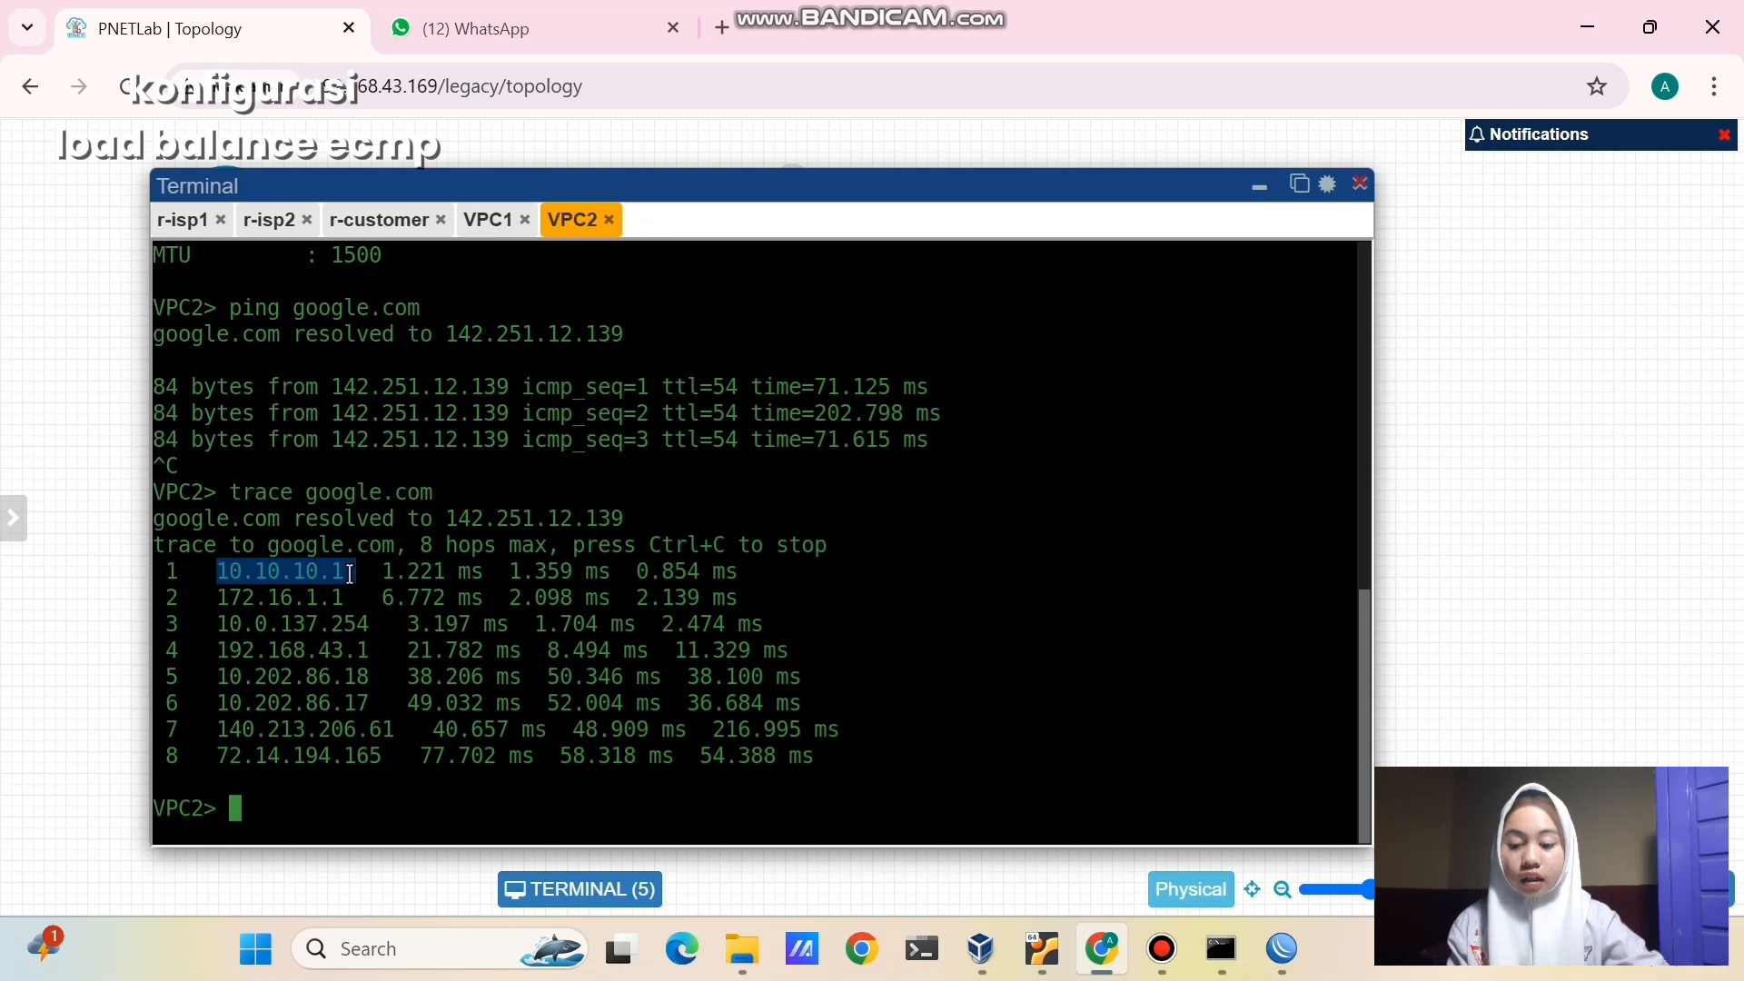
pyautogui.click(351, 575)
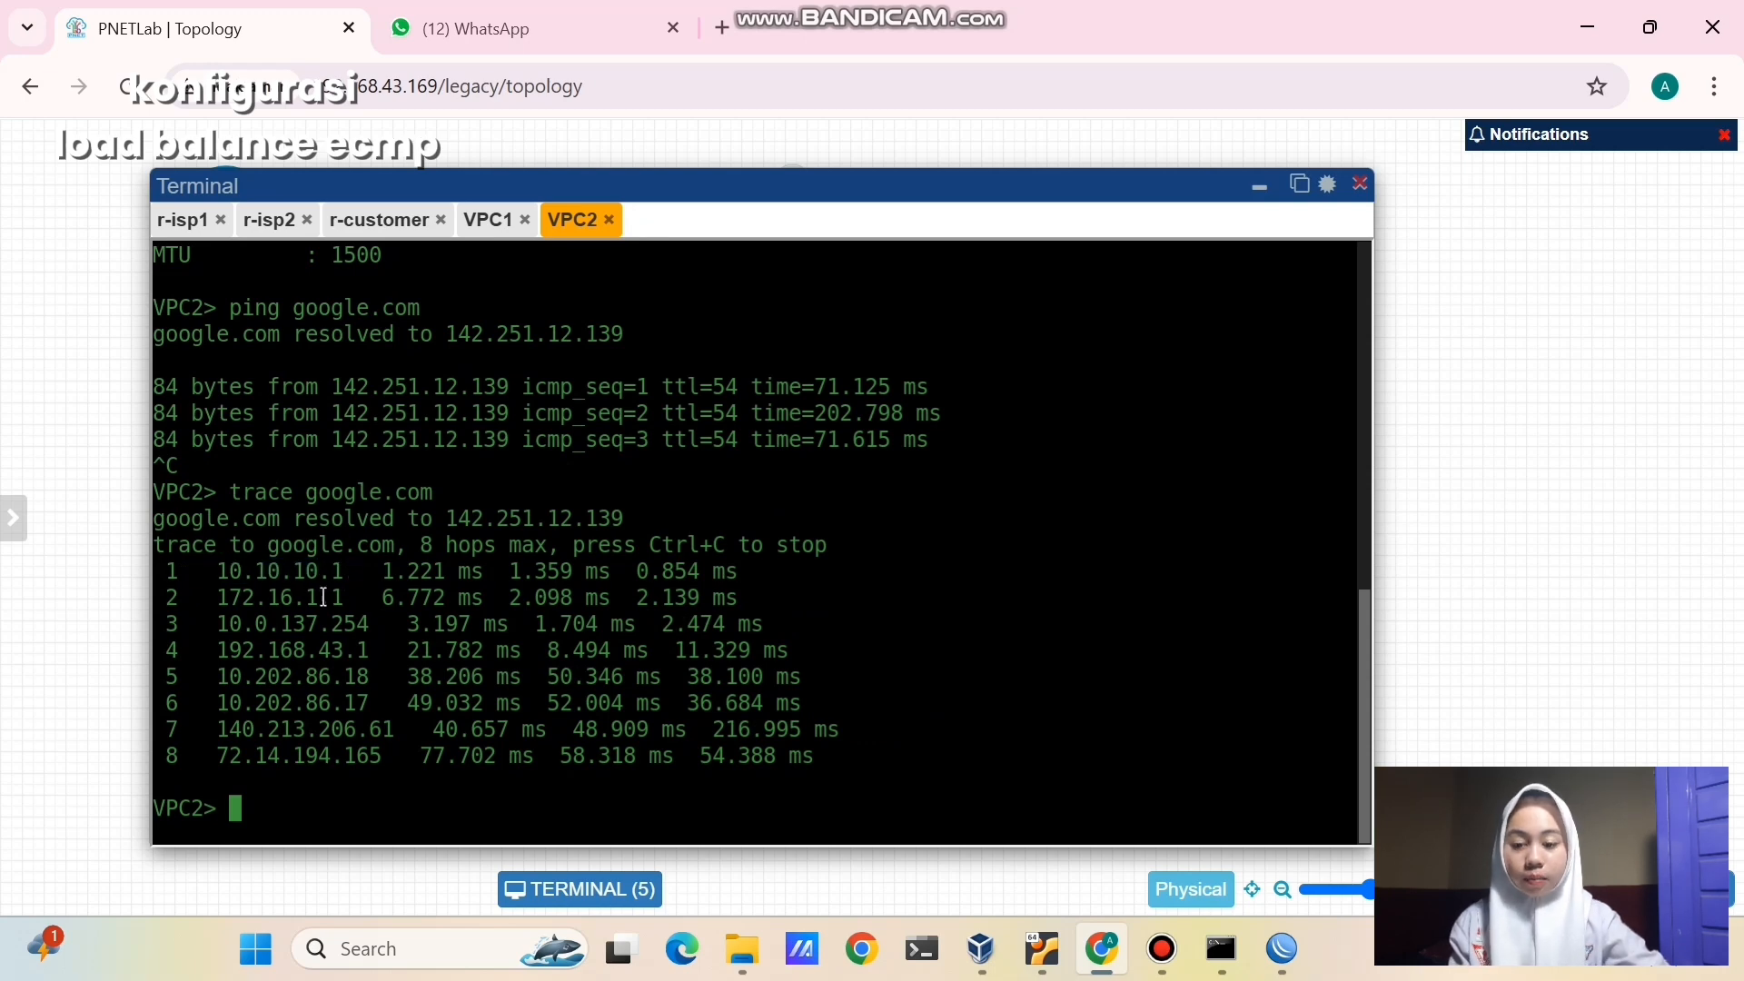
pyautogui.moveTo(218, 597); pyautogui.dragTo(356, 599)
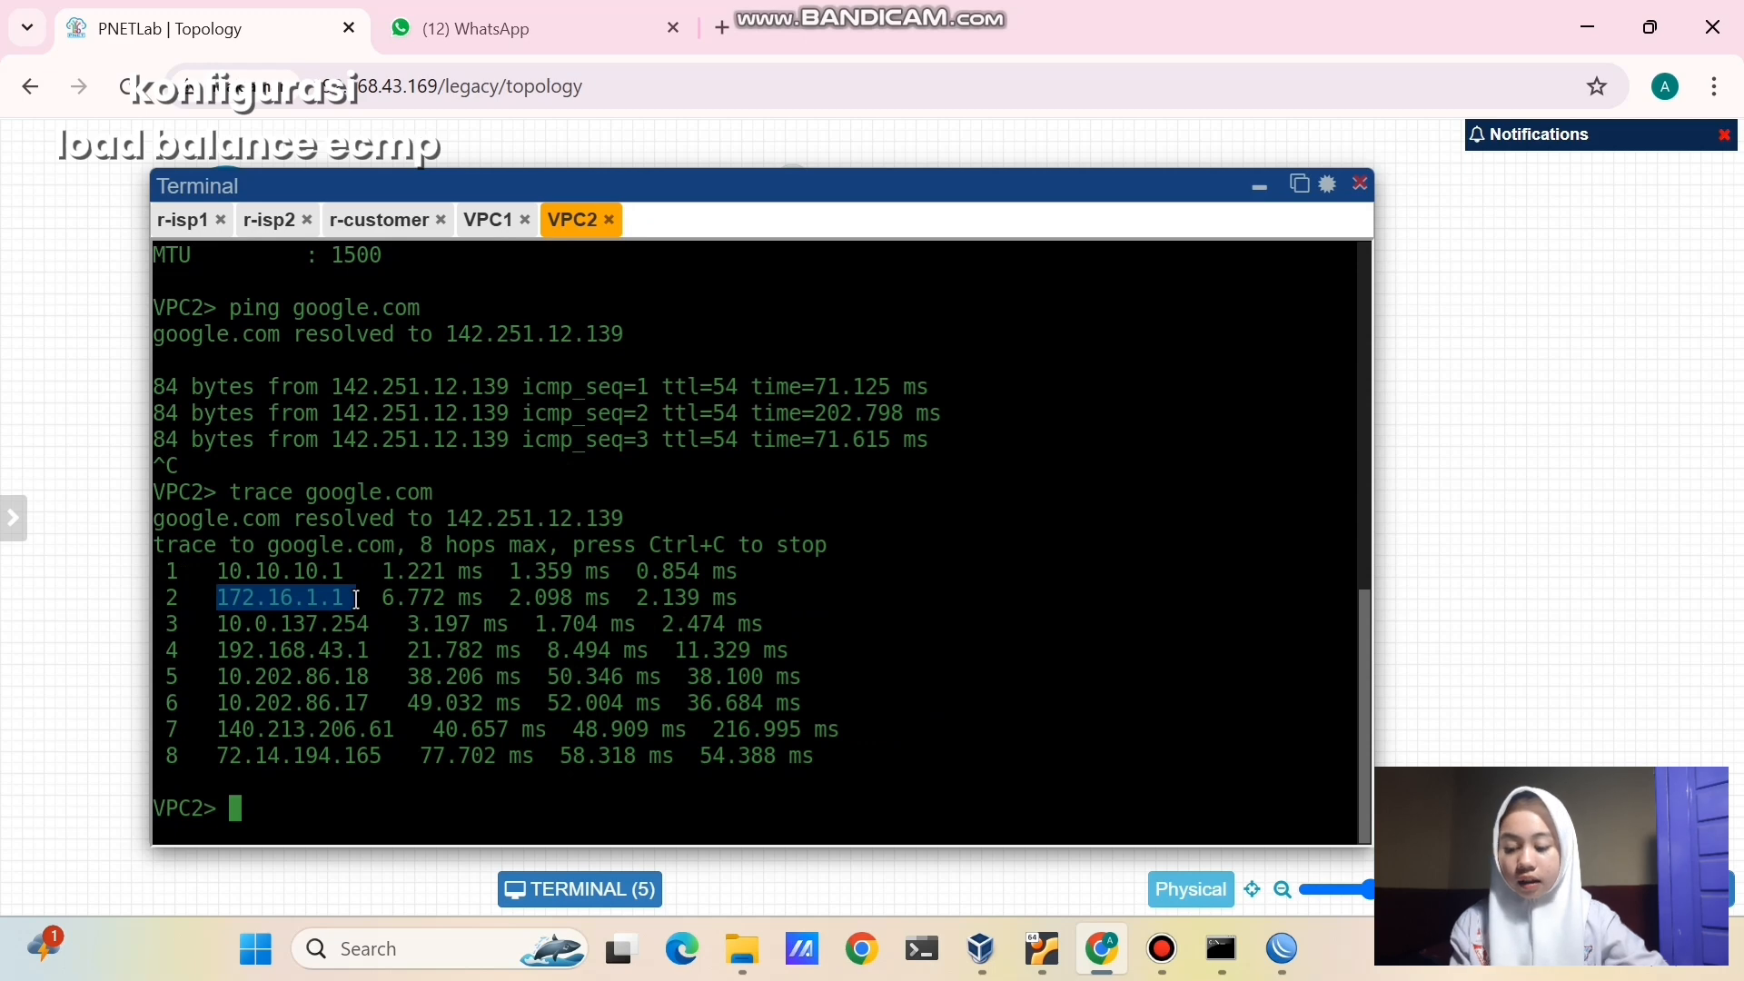
pyautogui.click(589, 673)
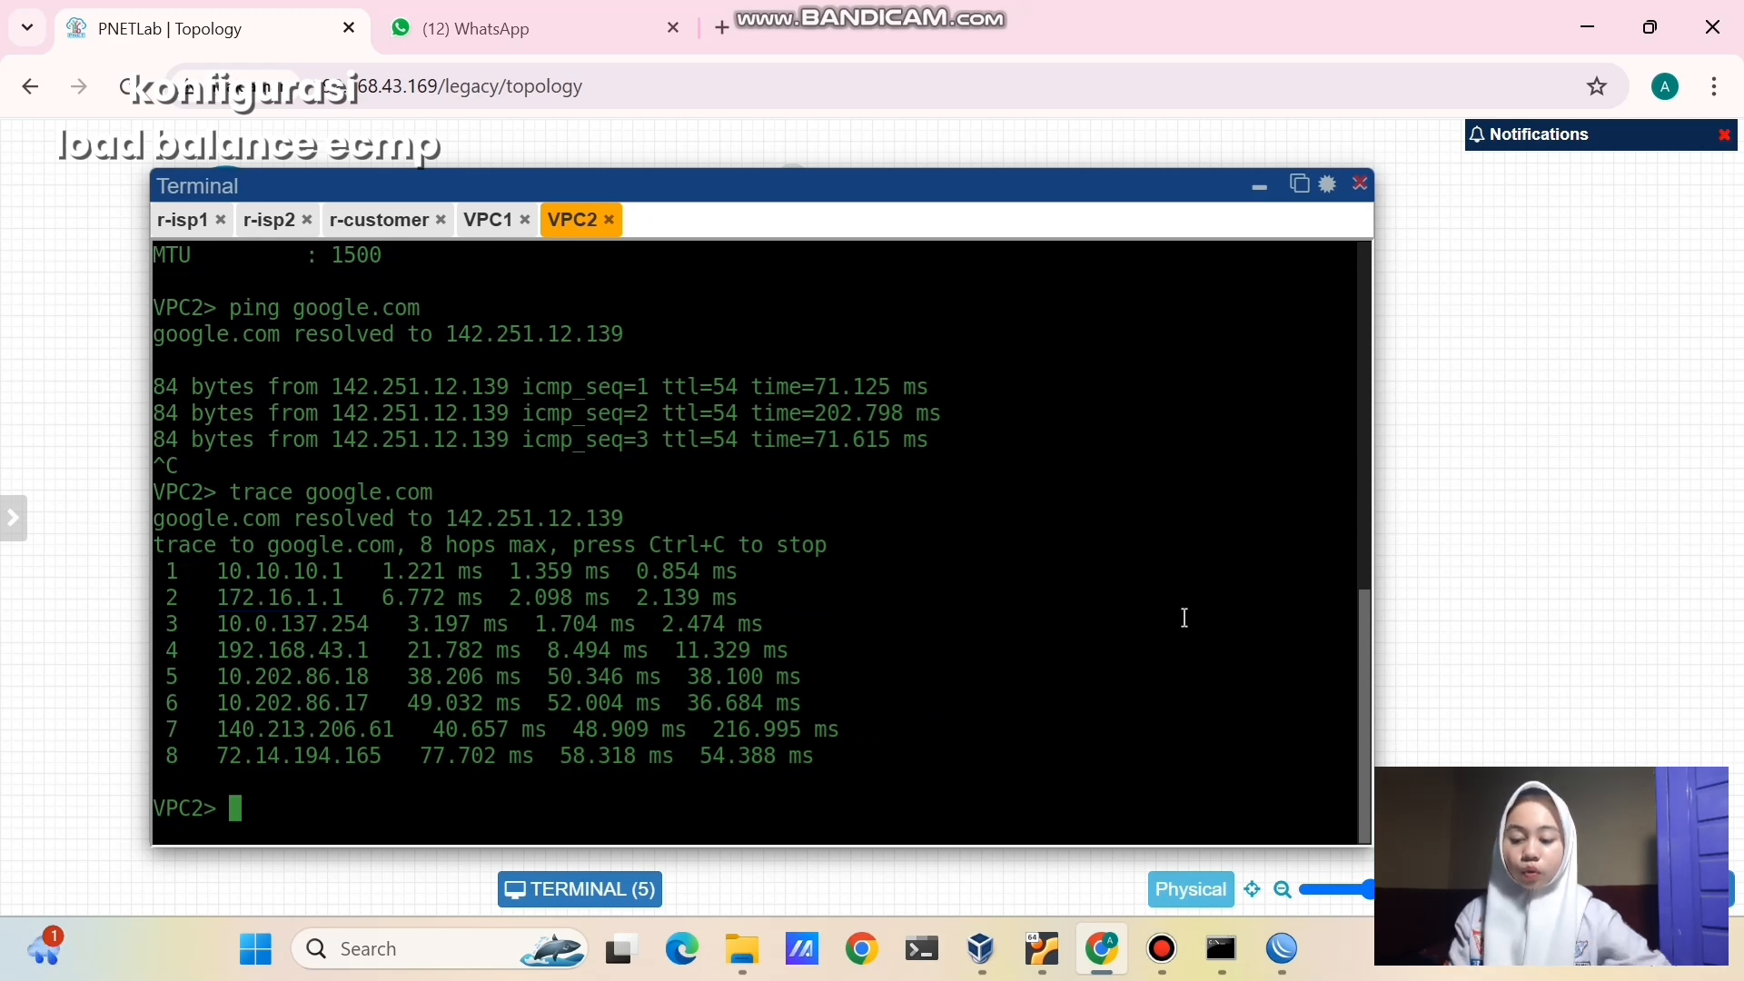
# - Run an icmp traceroute to 8.8.8.8 from the customer router in WinBox
pyautogui.moveTo(1282, 949)
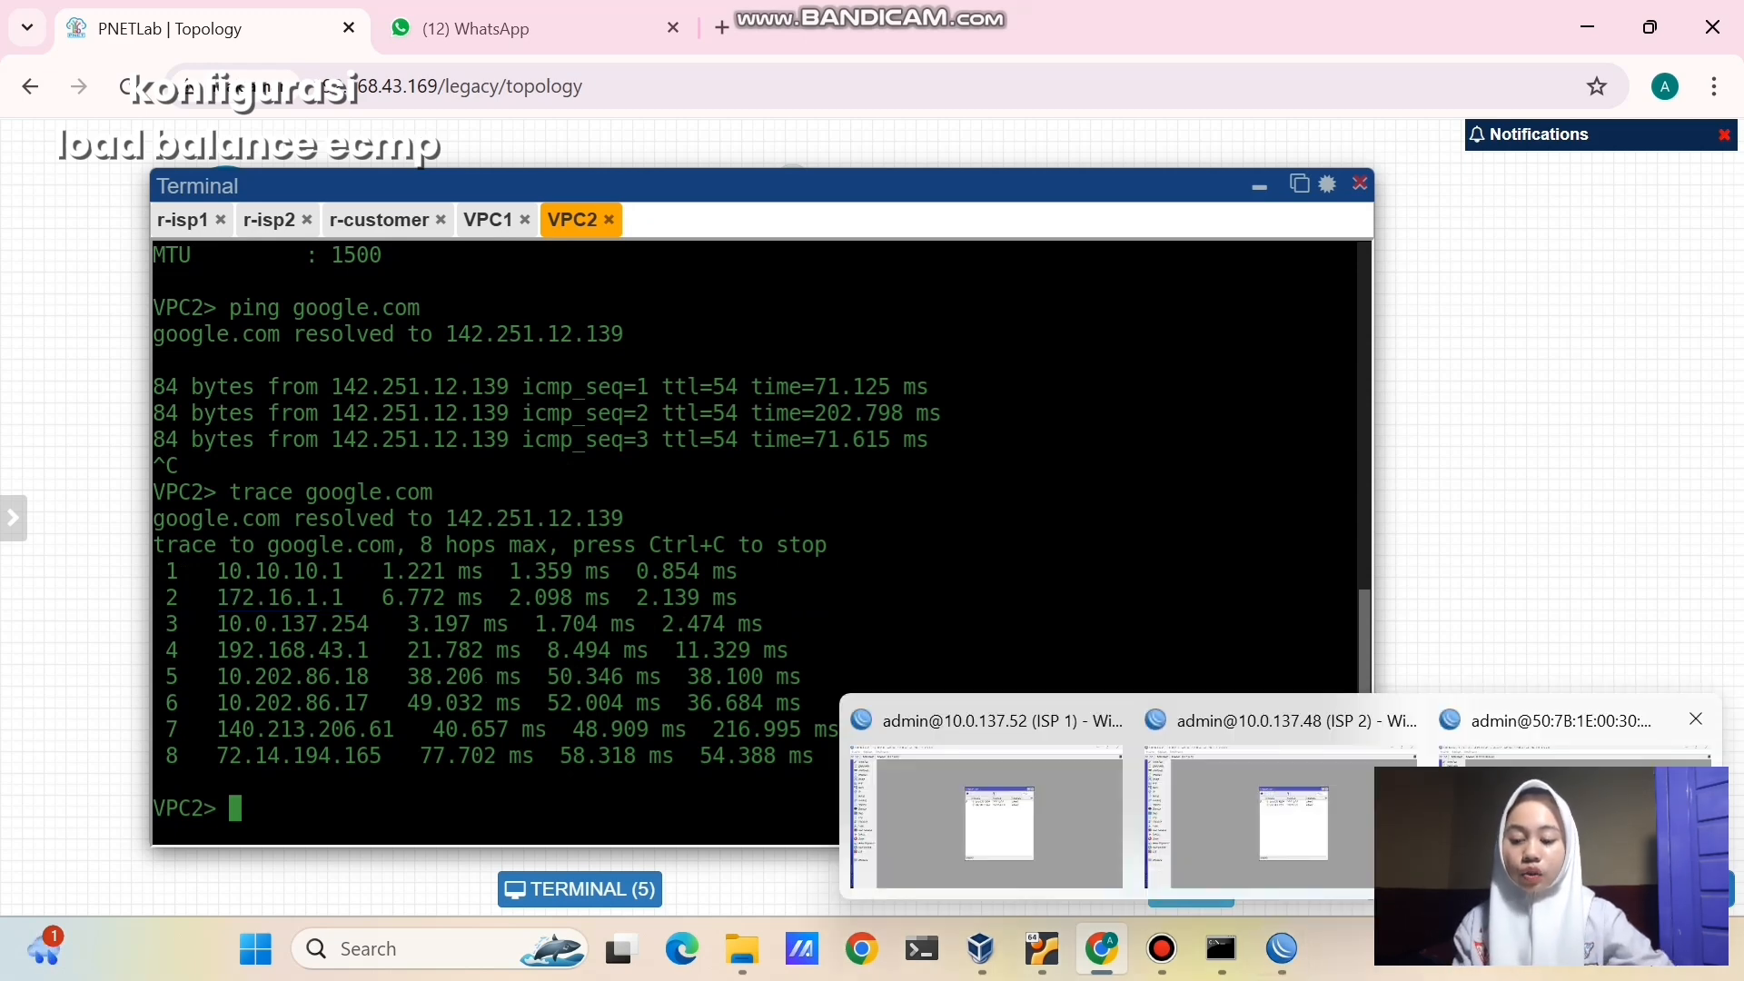
pyautogui.click(1581, 727)
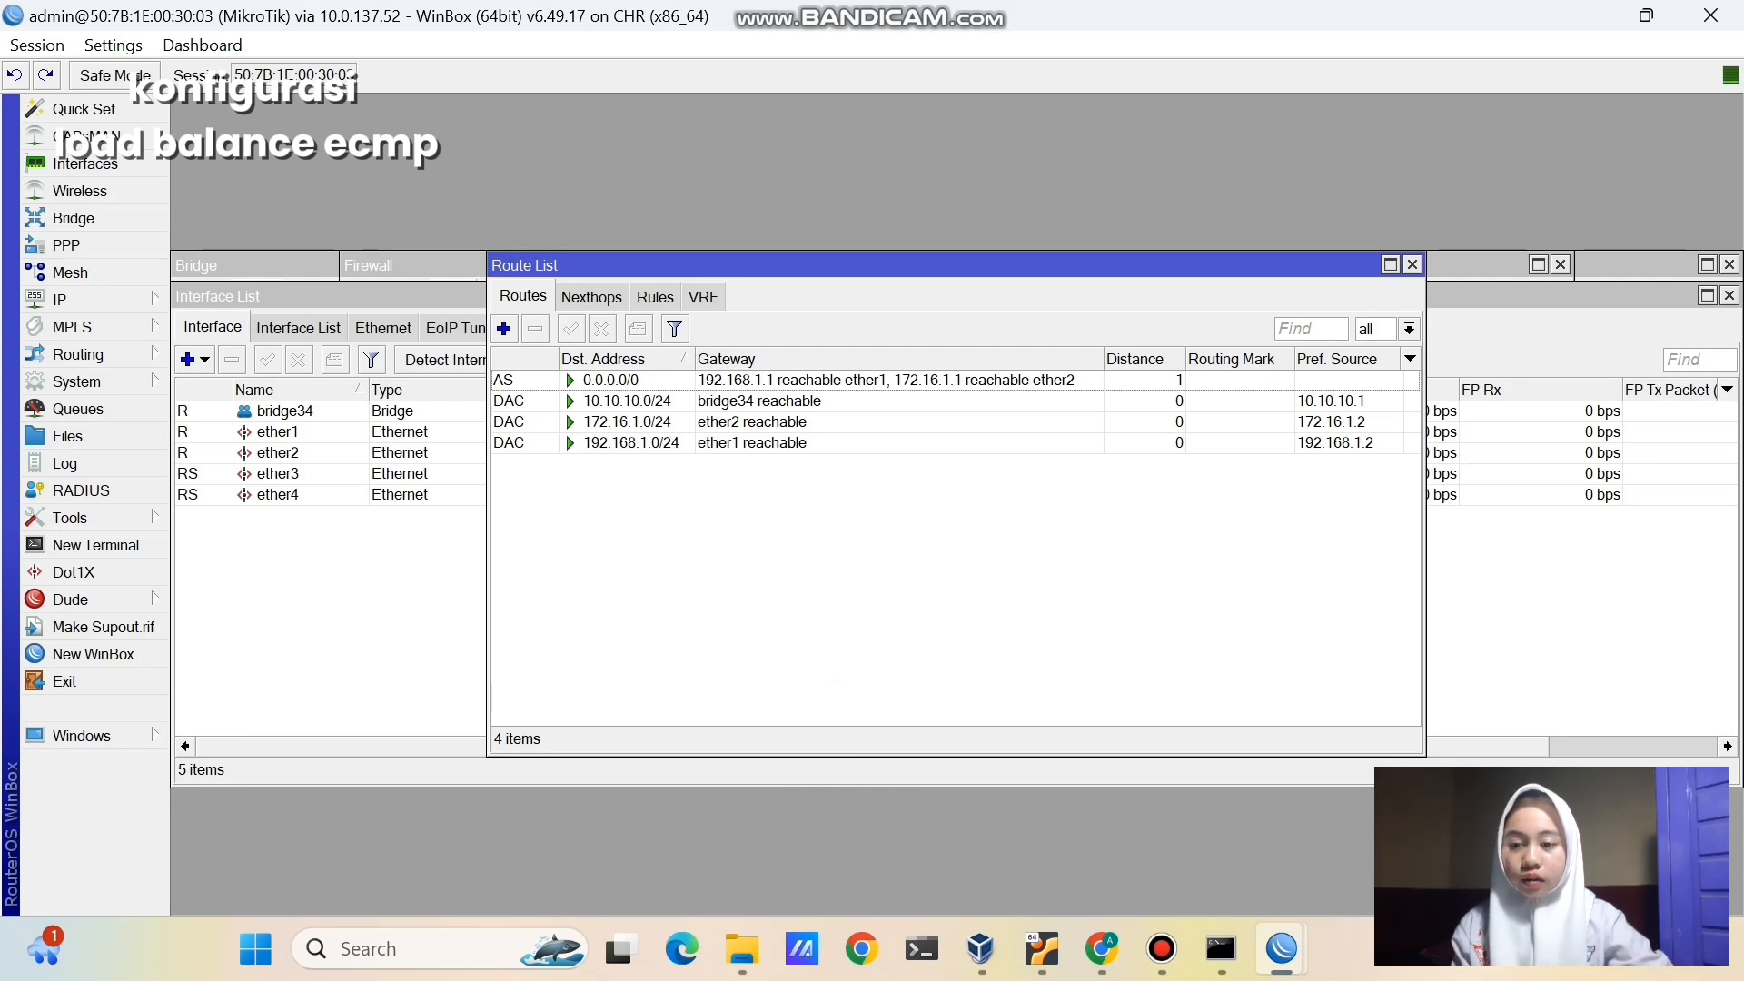
pyautogui.click(160, 518)
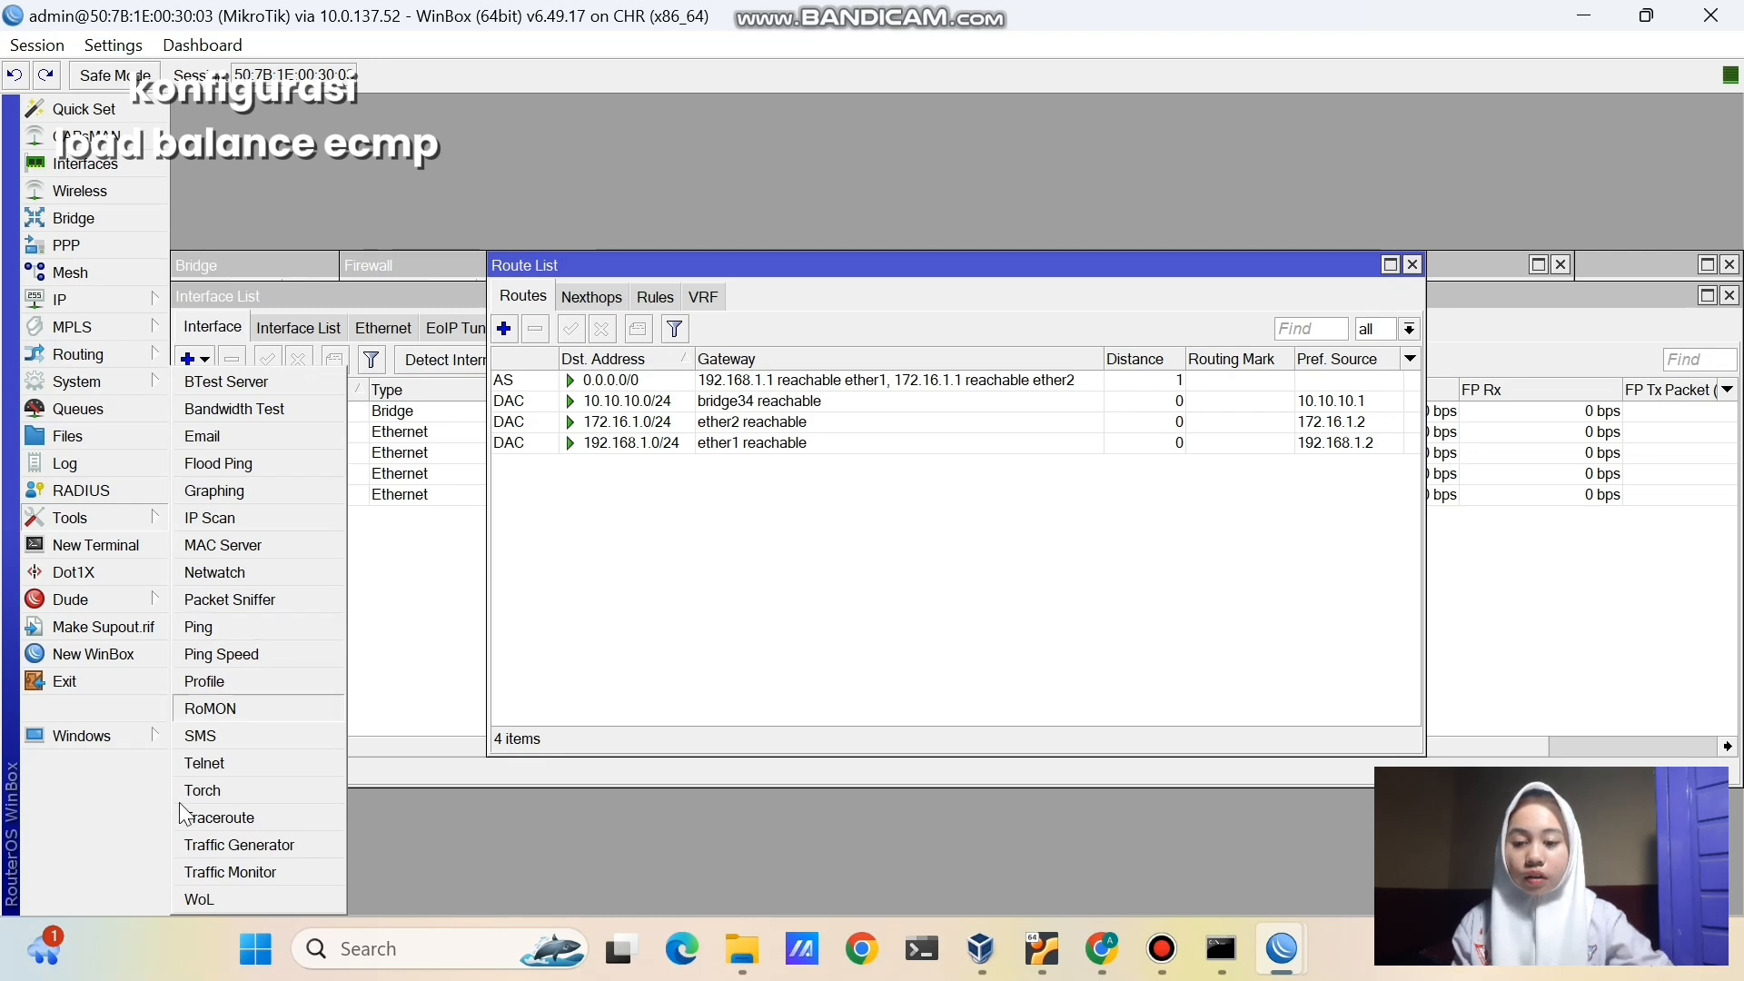
pyautogui.click(195, 819)
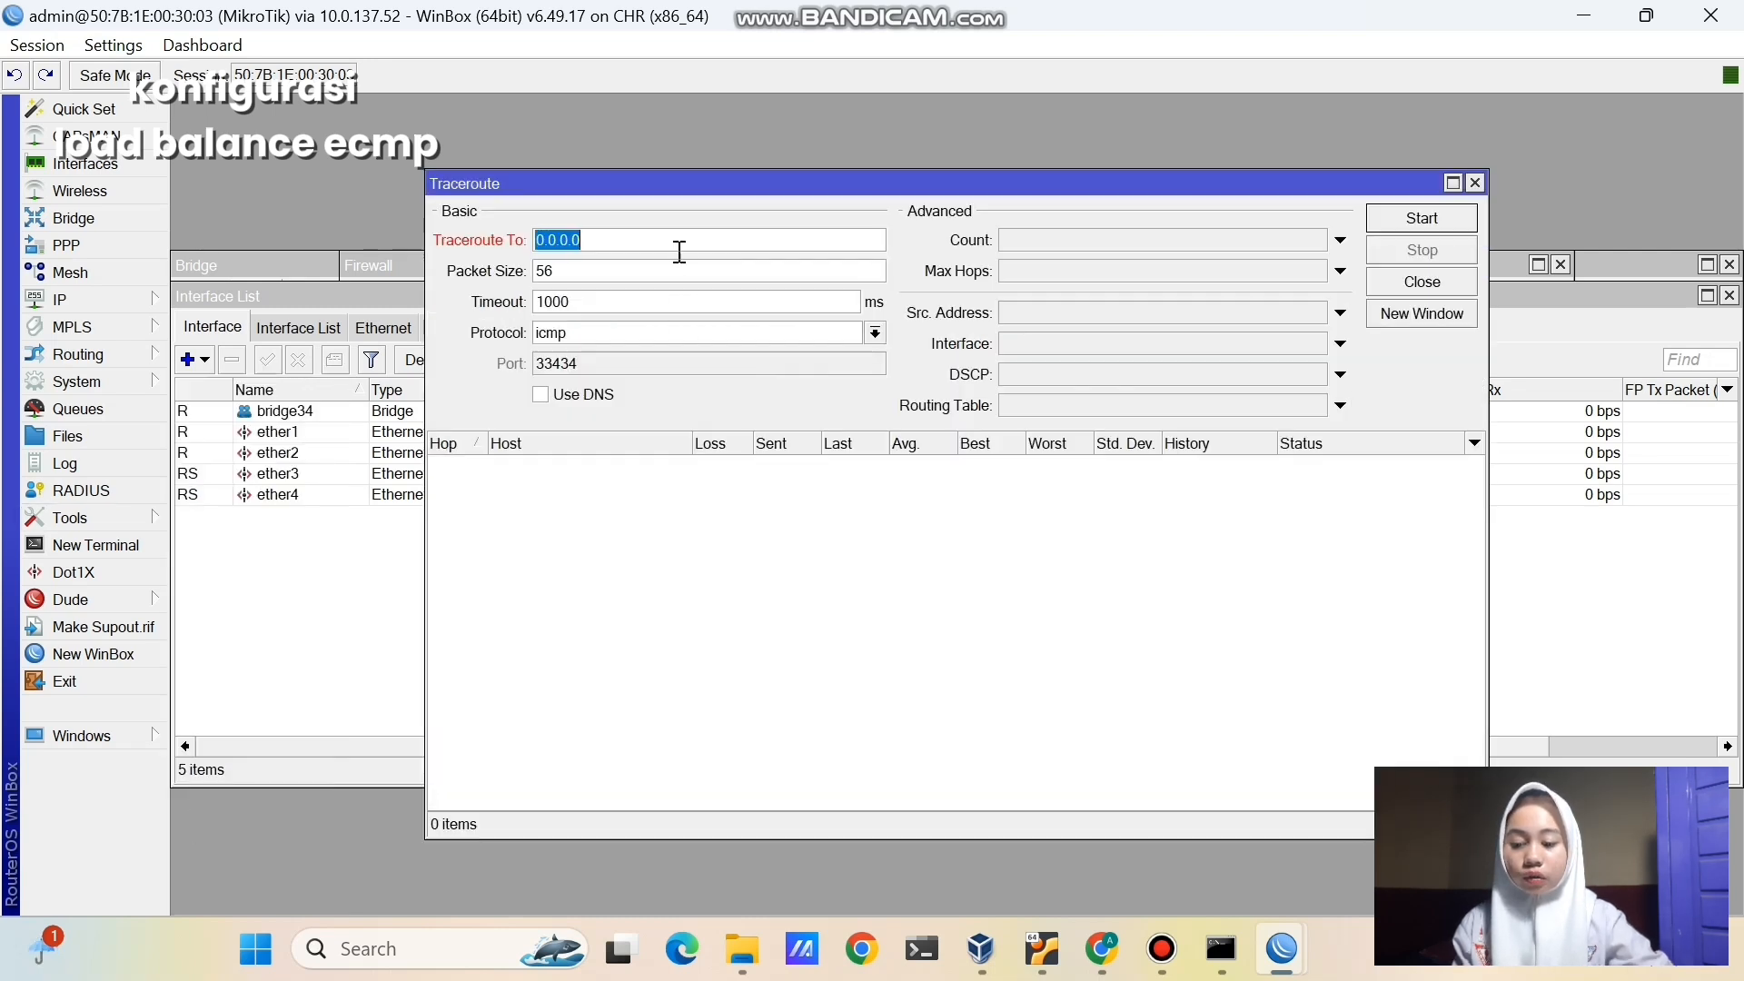
pyautogui.press('BackSpace')
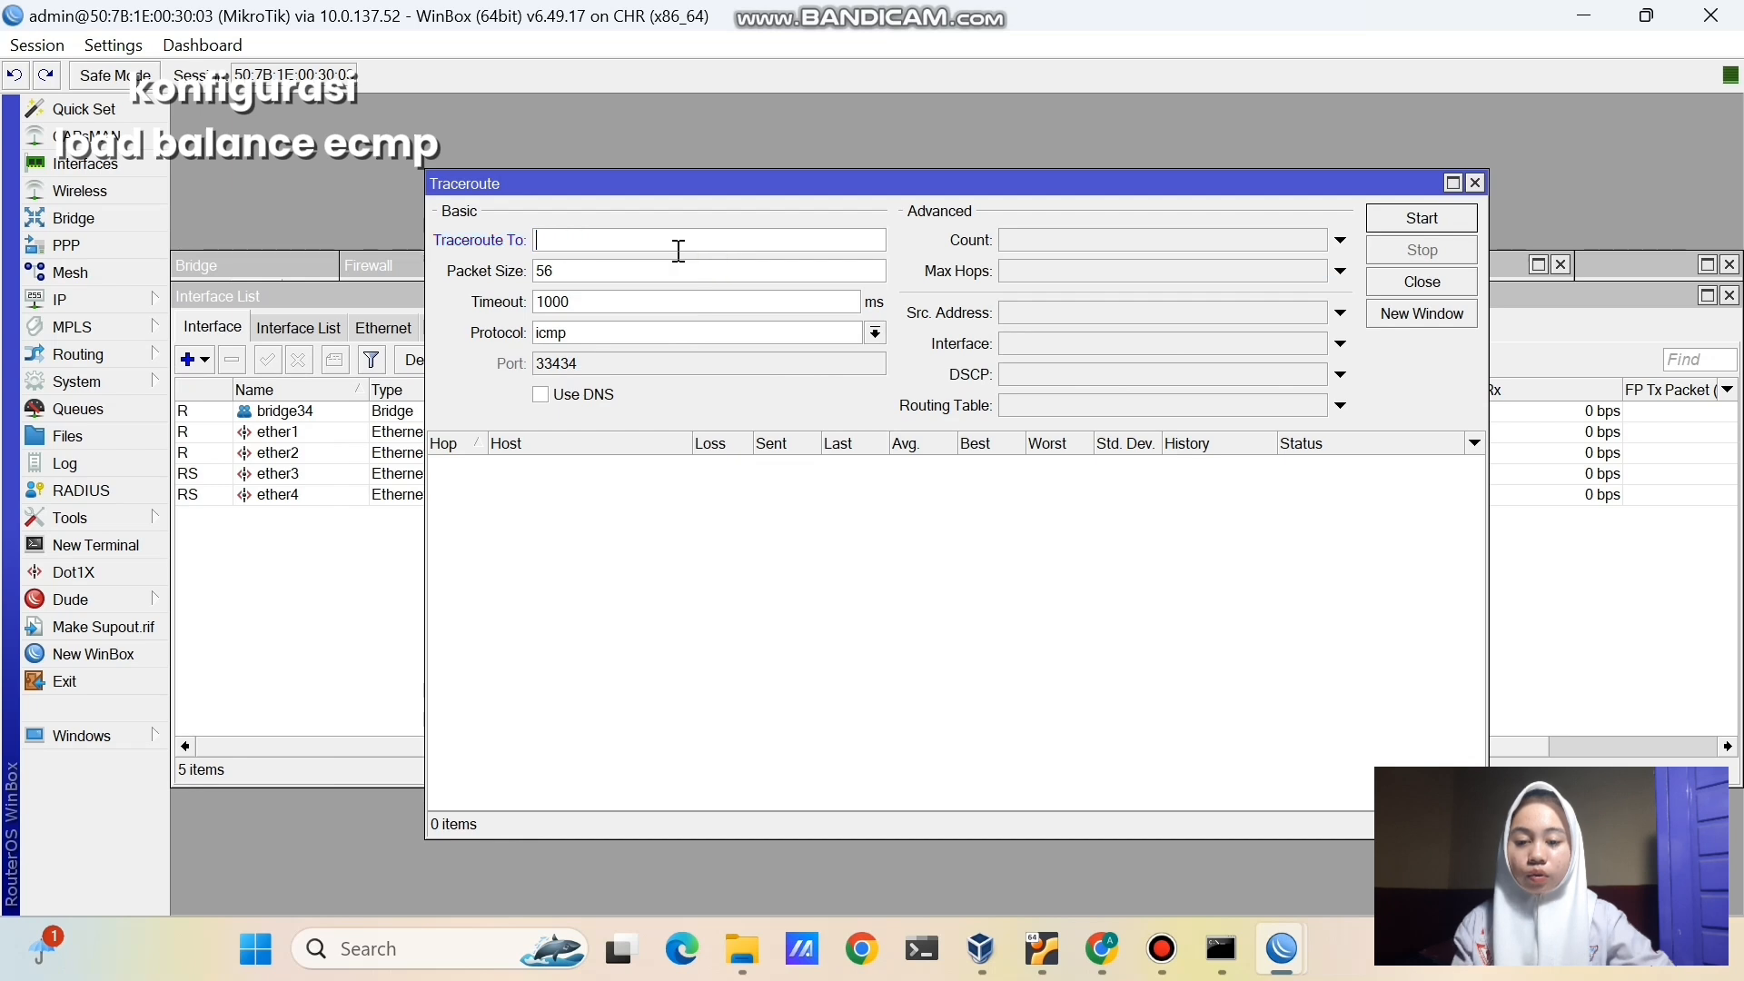
pyautogui.write('8.8.8.8')
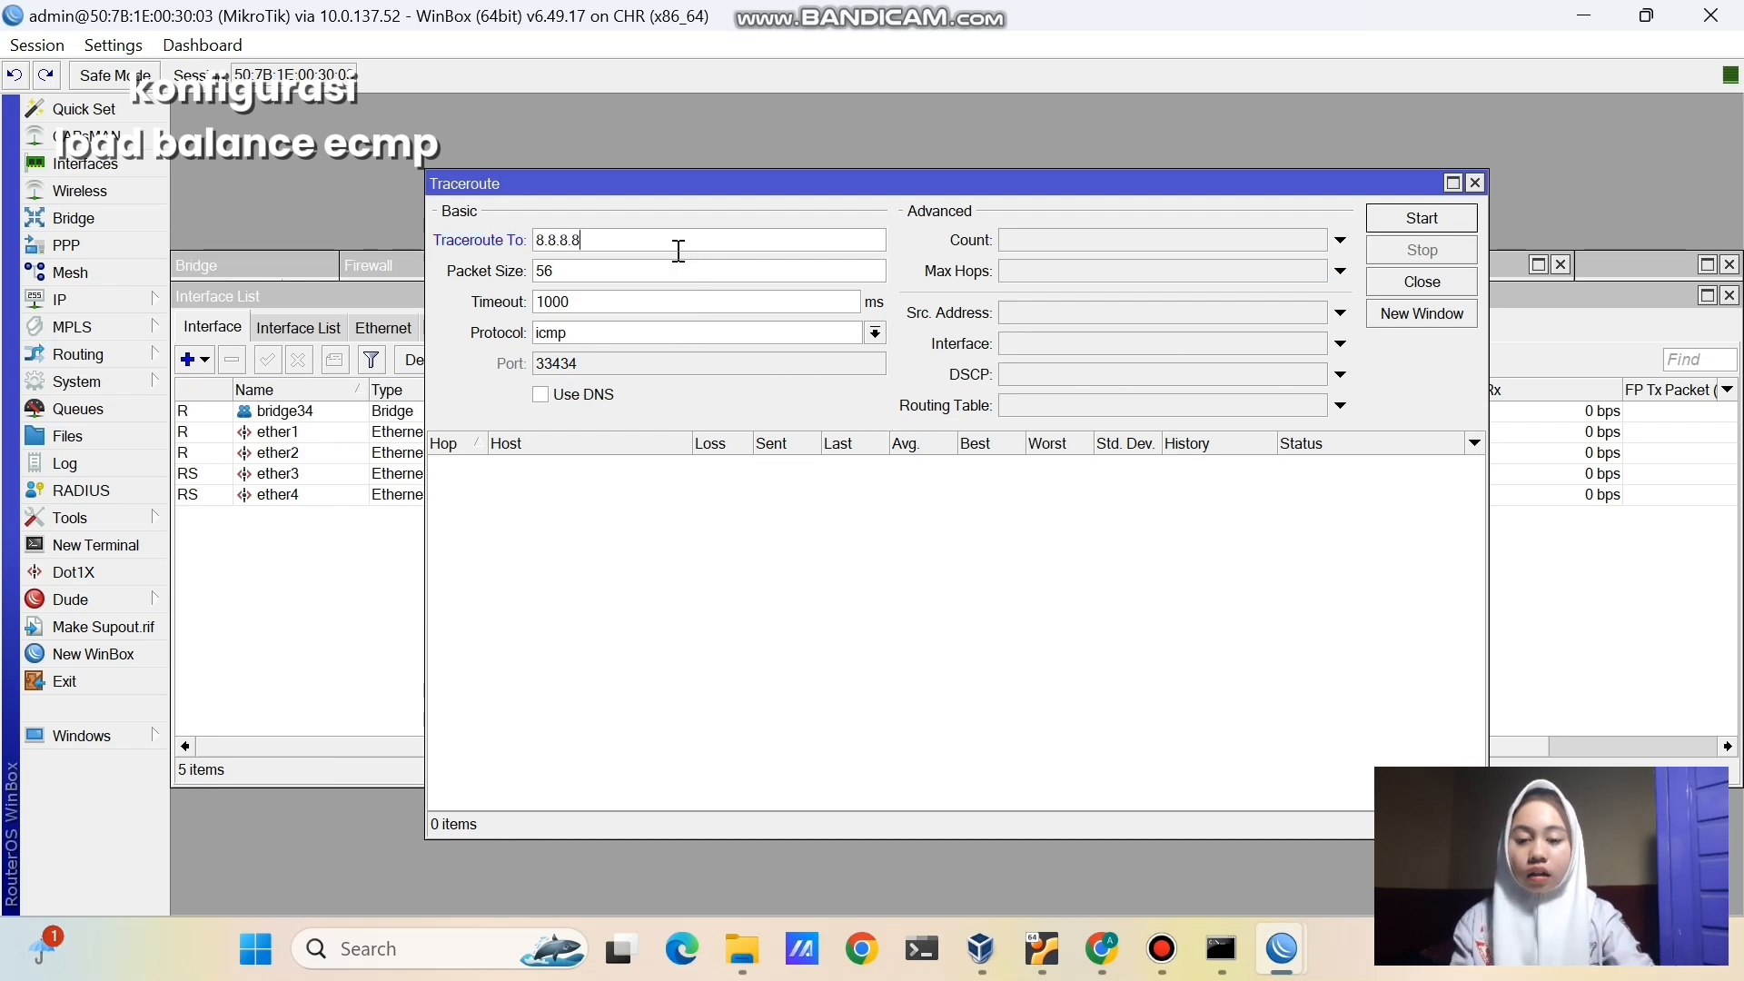
pyautogui.click(687, 339)
pyautogui.click(687, 339)
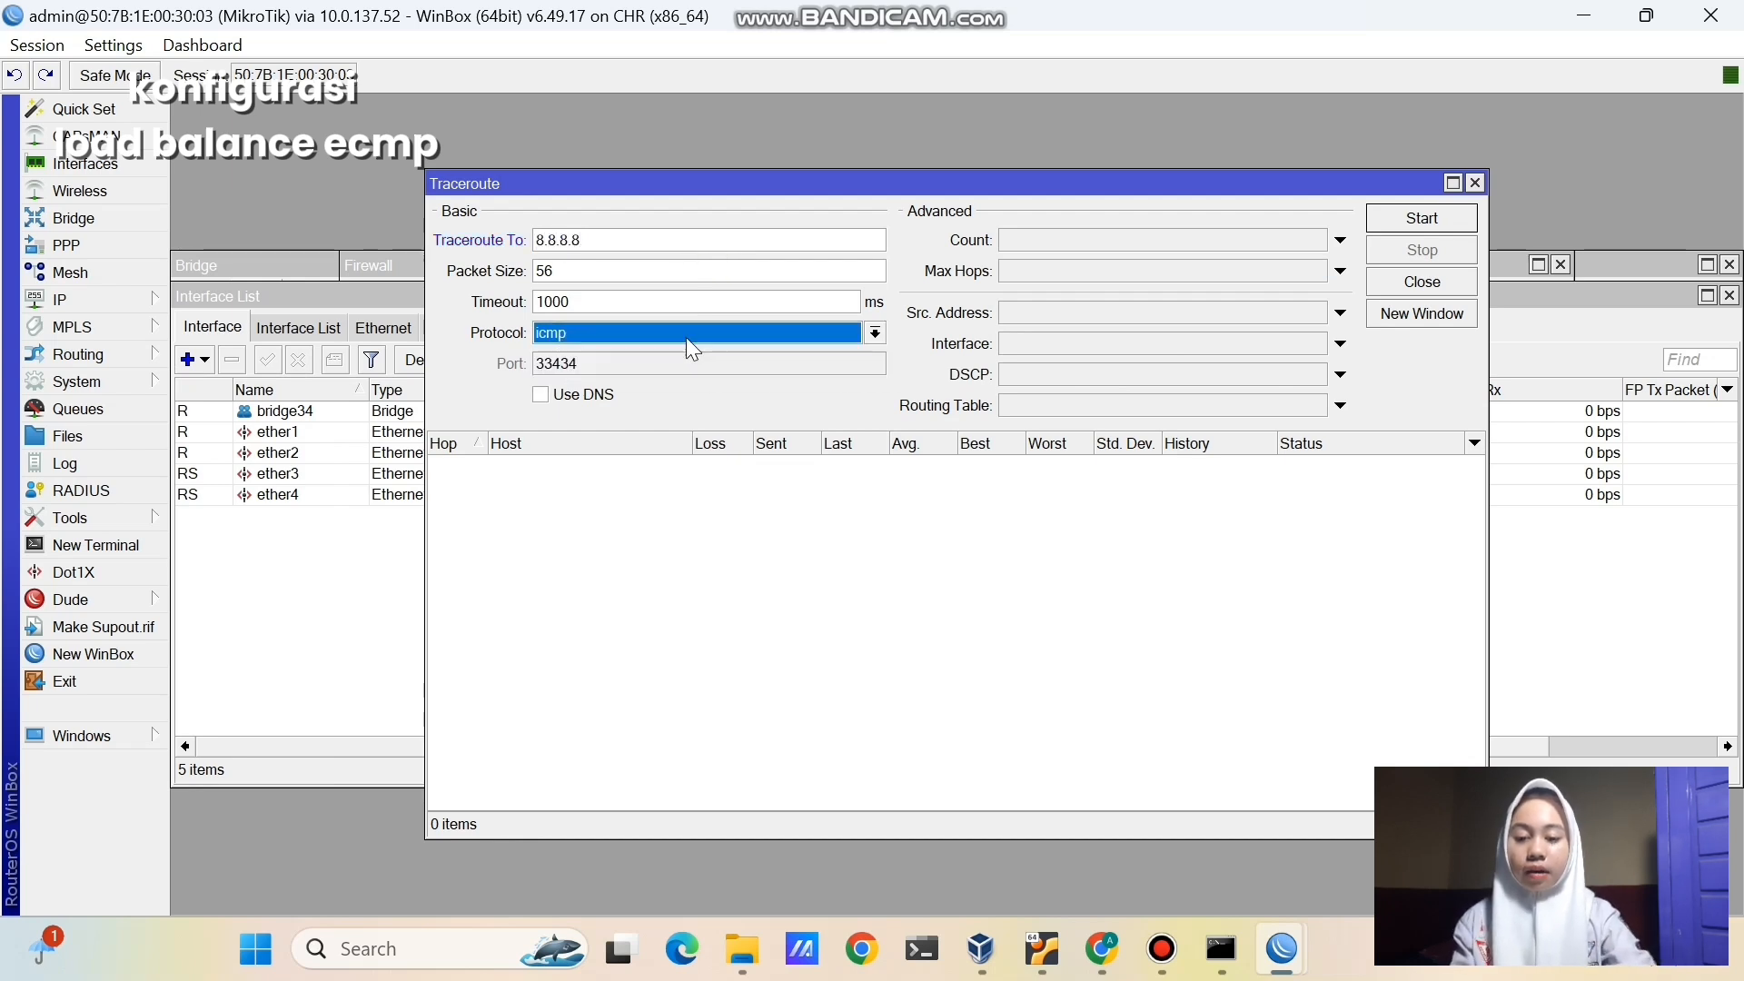
pyautogui.click(1381, 217)
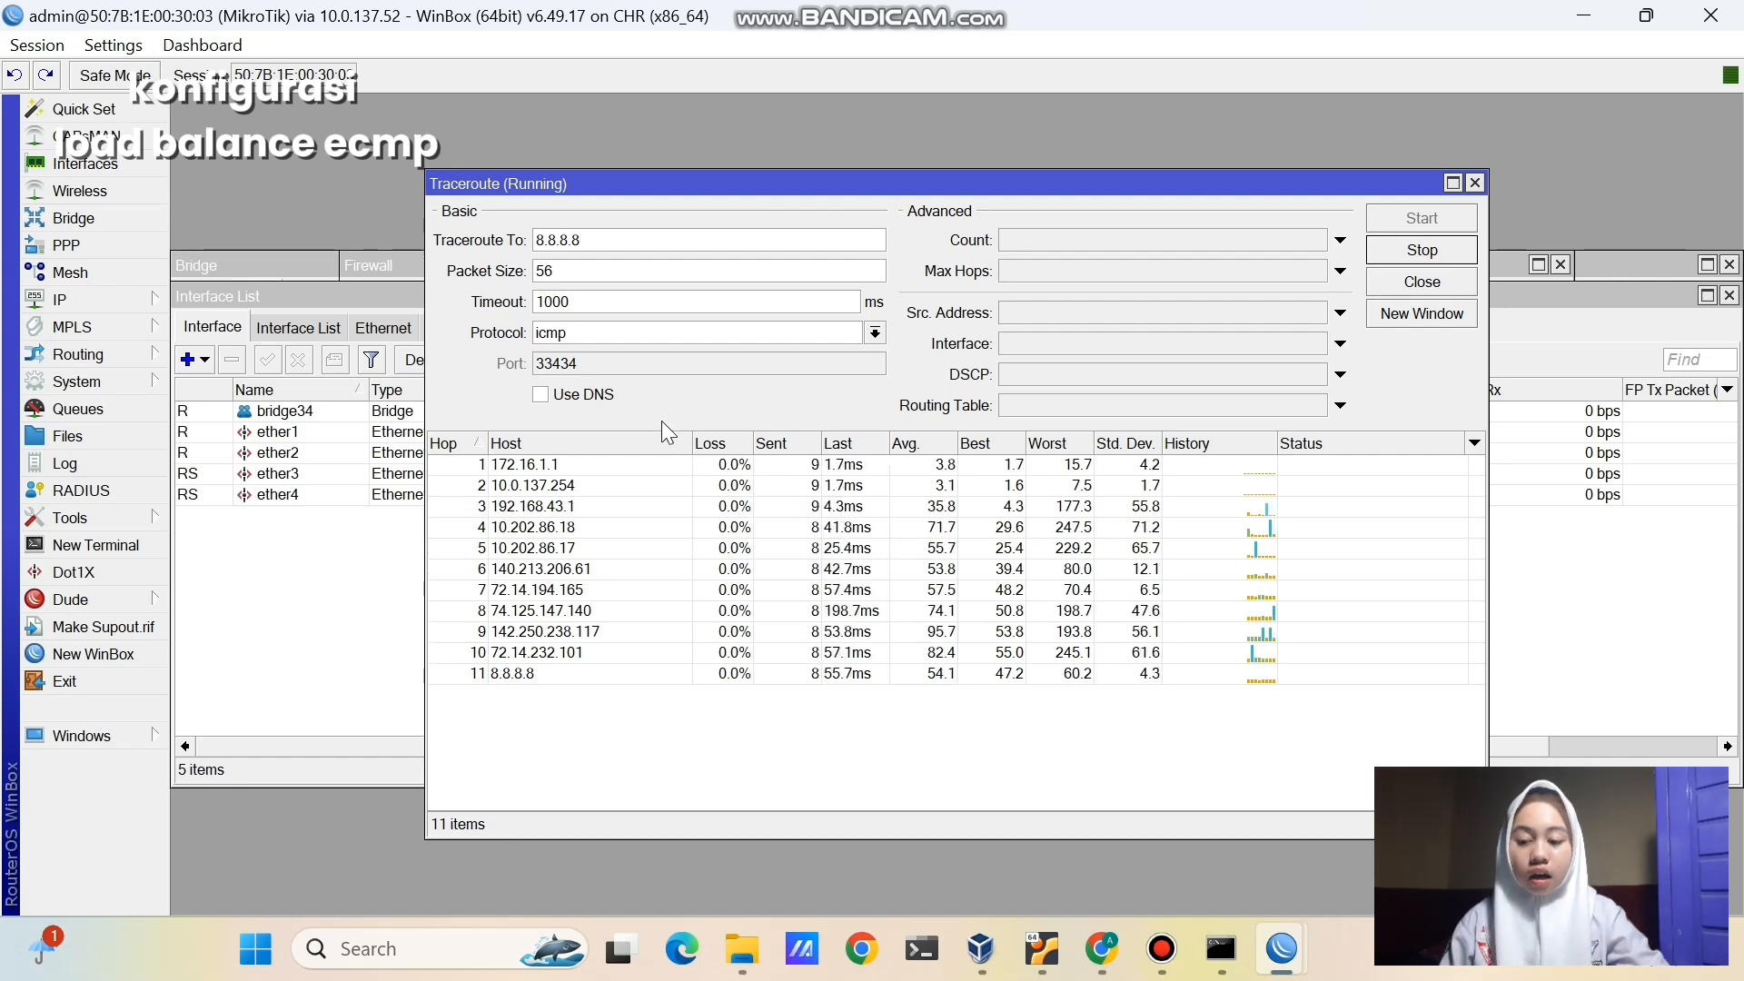
# - Stop the traceroute after confirming 172.16.1.1 as the first hop
pyautogui.click(614, 463)
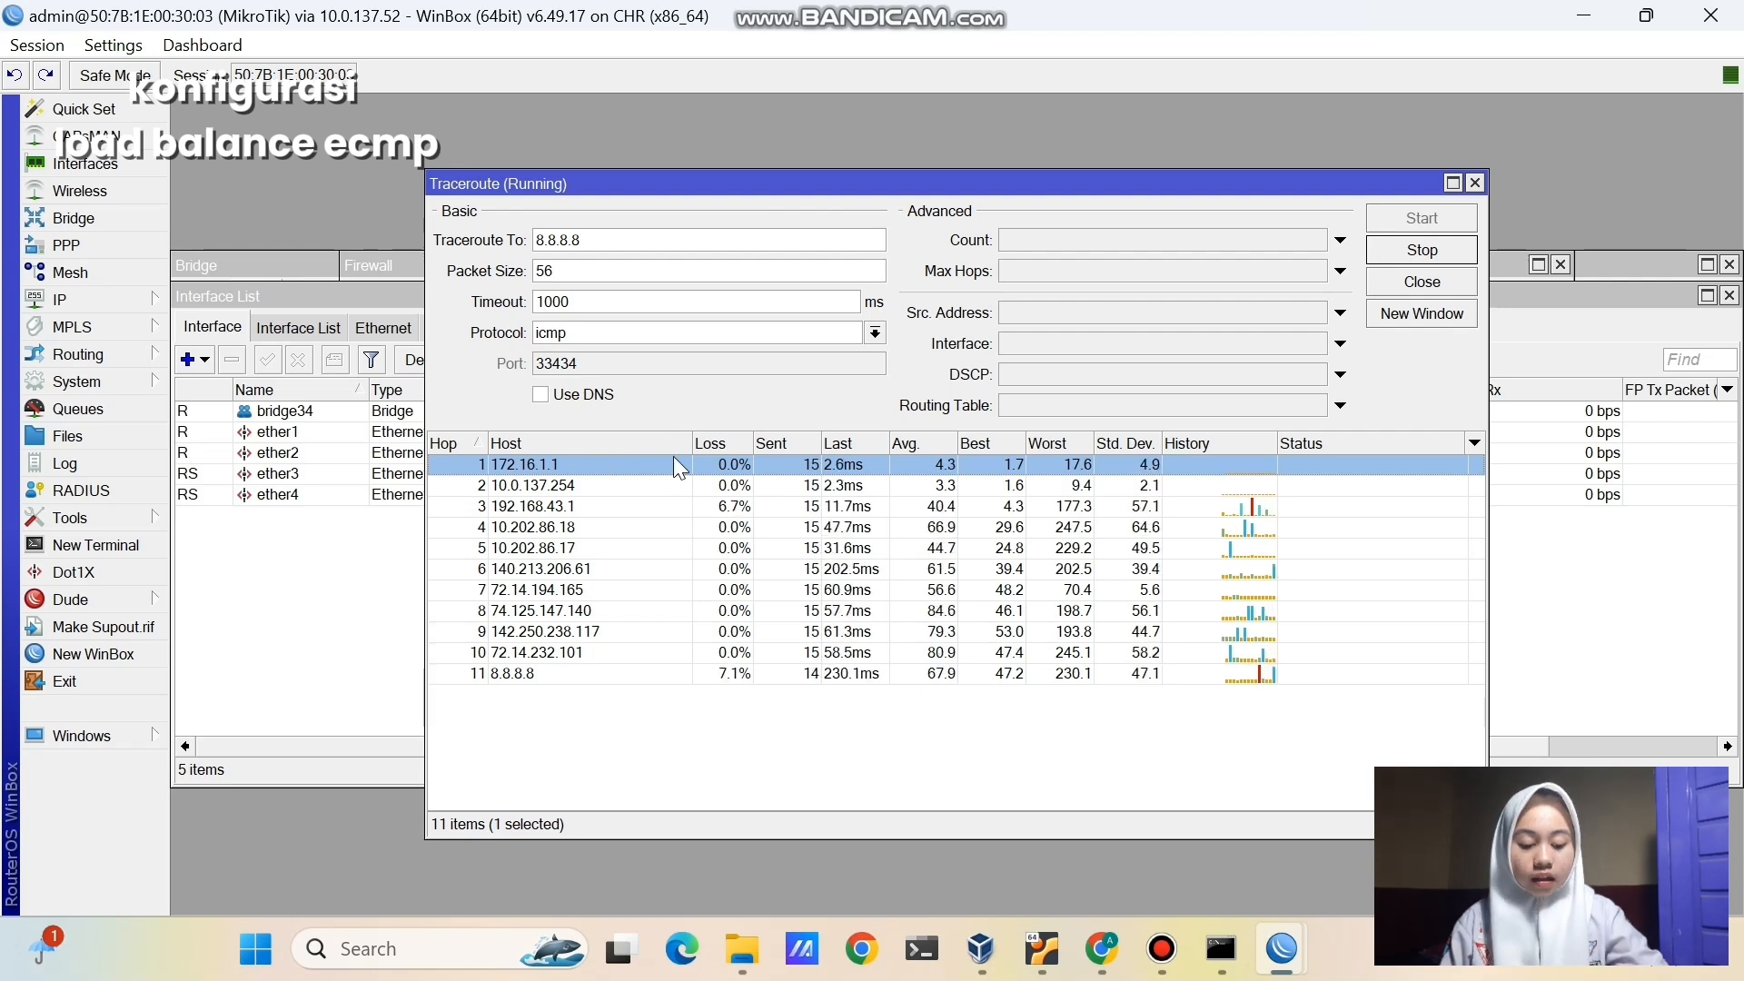
pyautogui.click(1370, 252)
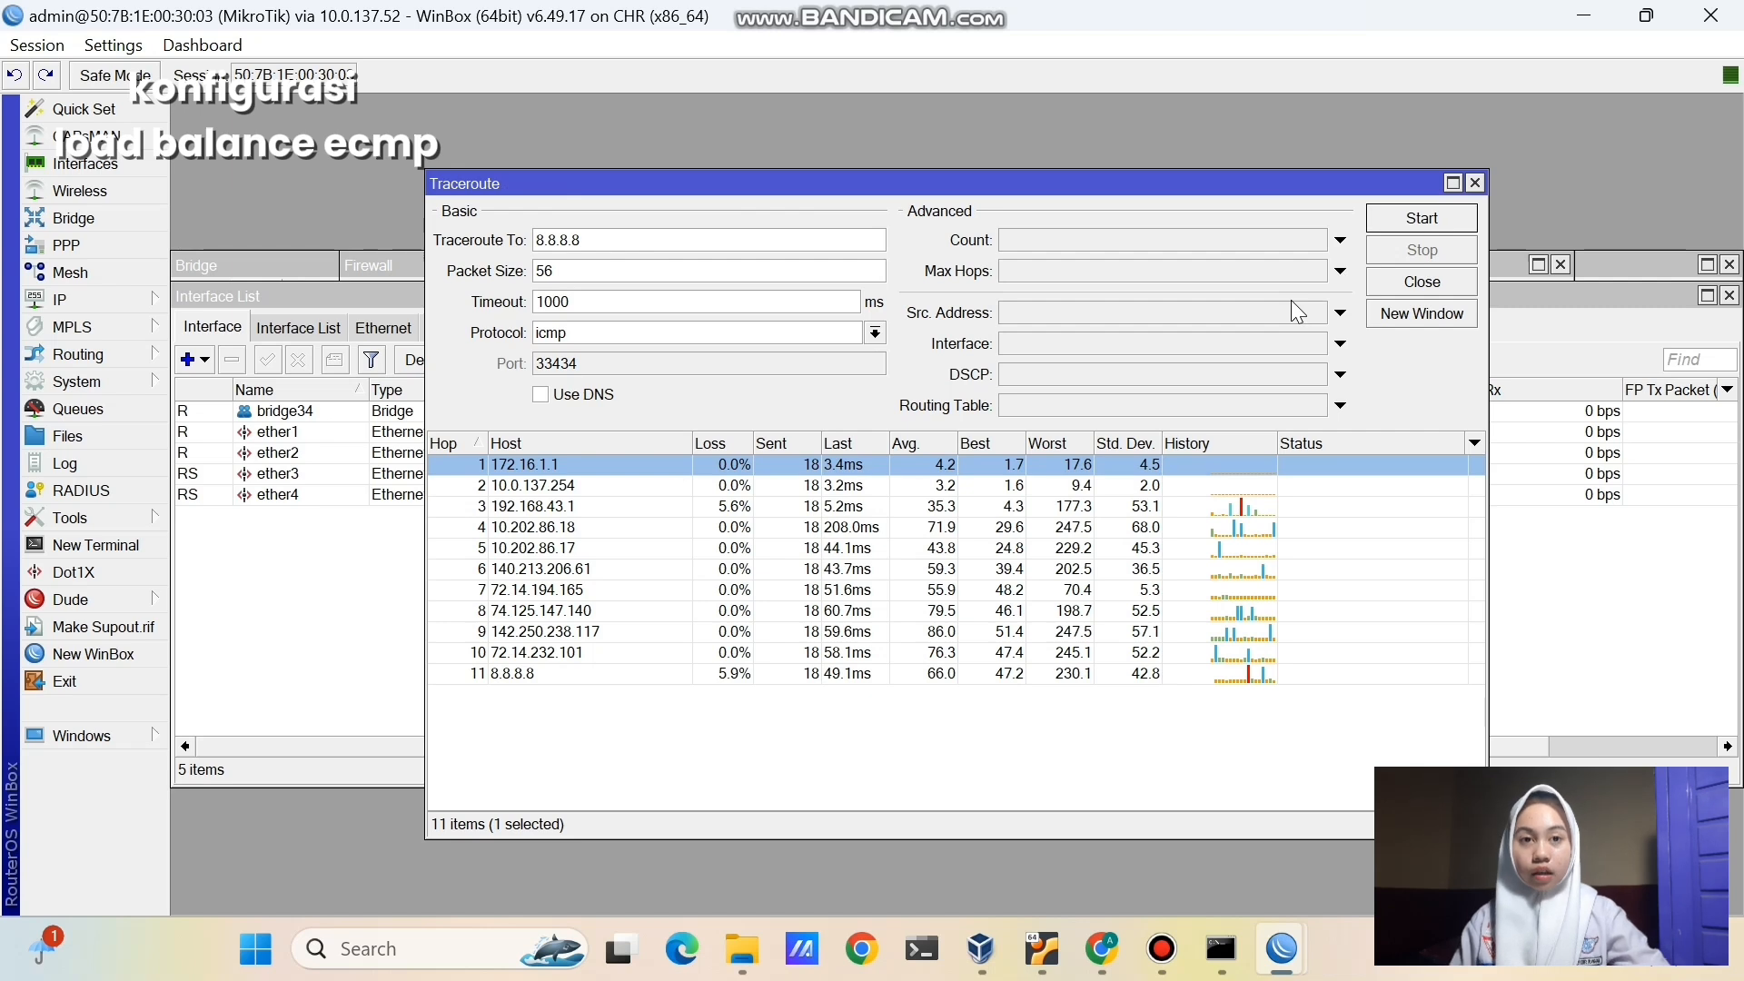
pyautogui.click(1154, 856)
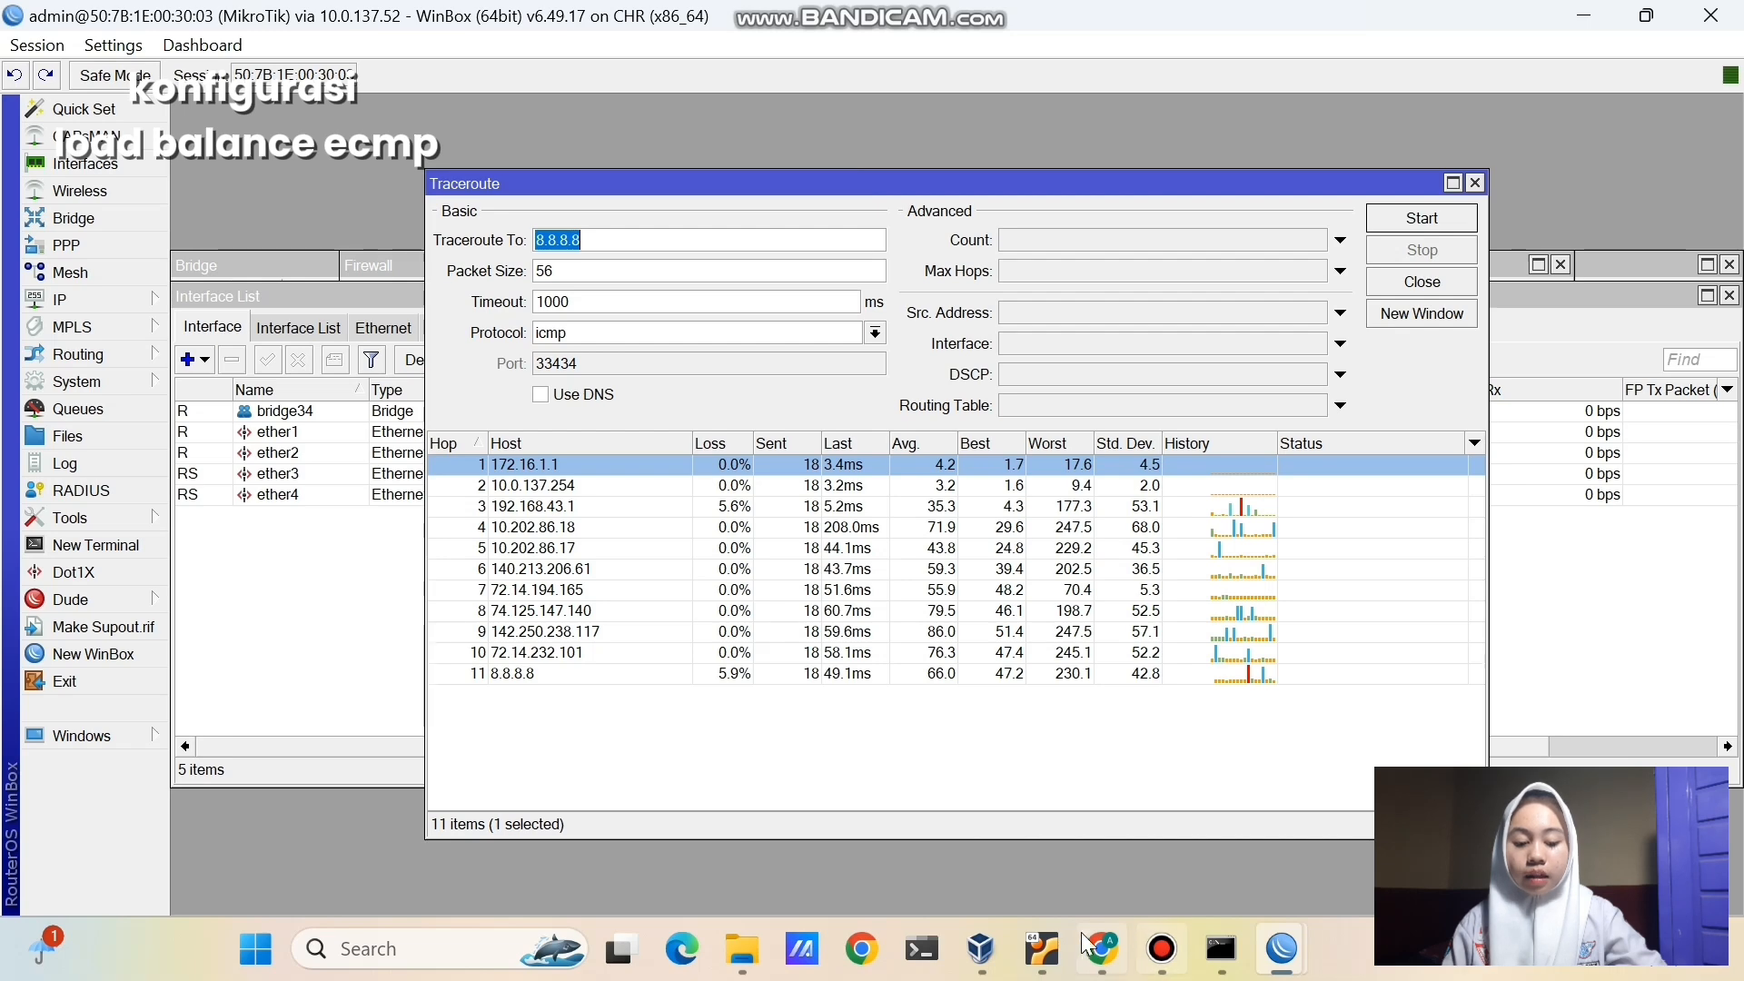
pyautogui.click(515, 934)
# - Run nslookup facebook.com in Terminal, resolving 31.13.95.35 and 64:ff9b::1f0d:5f23
pyautogui.write('terminal')
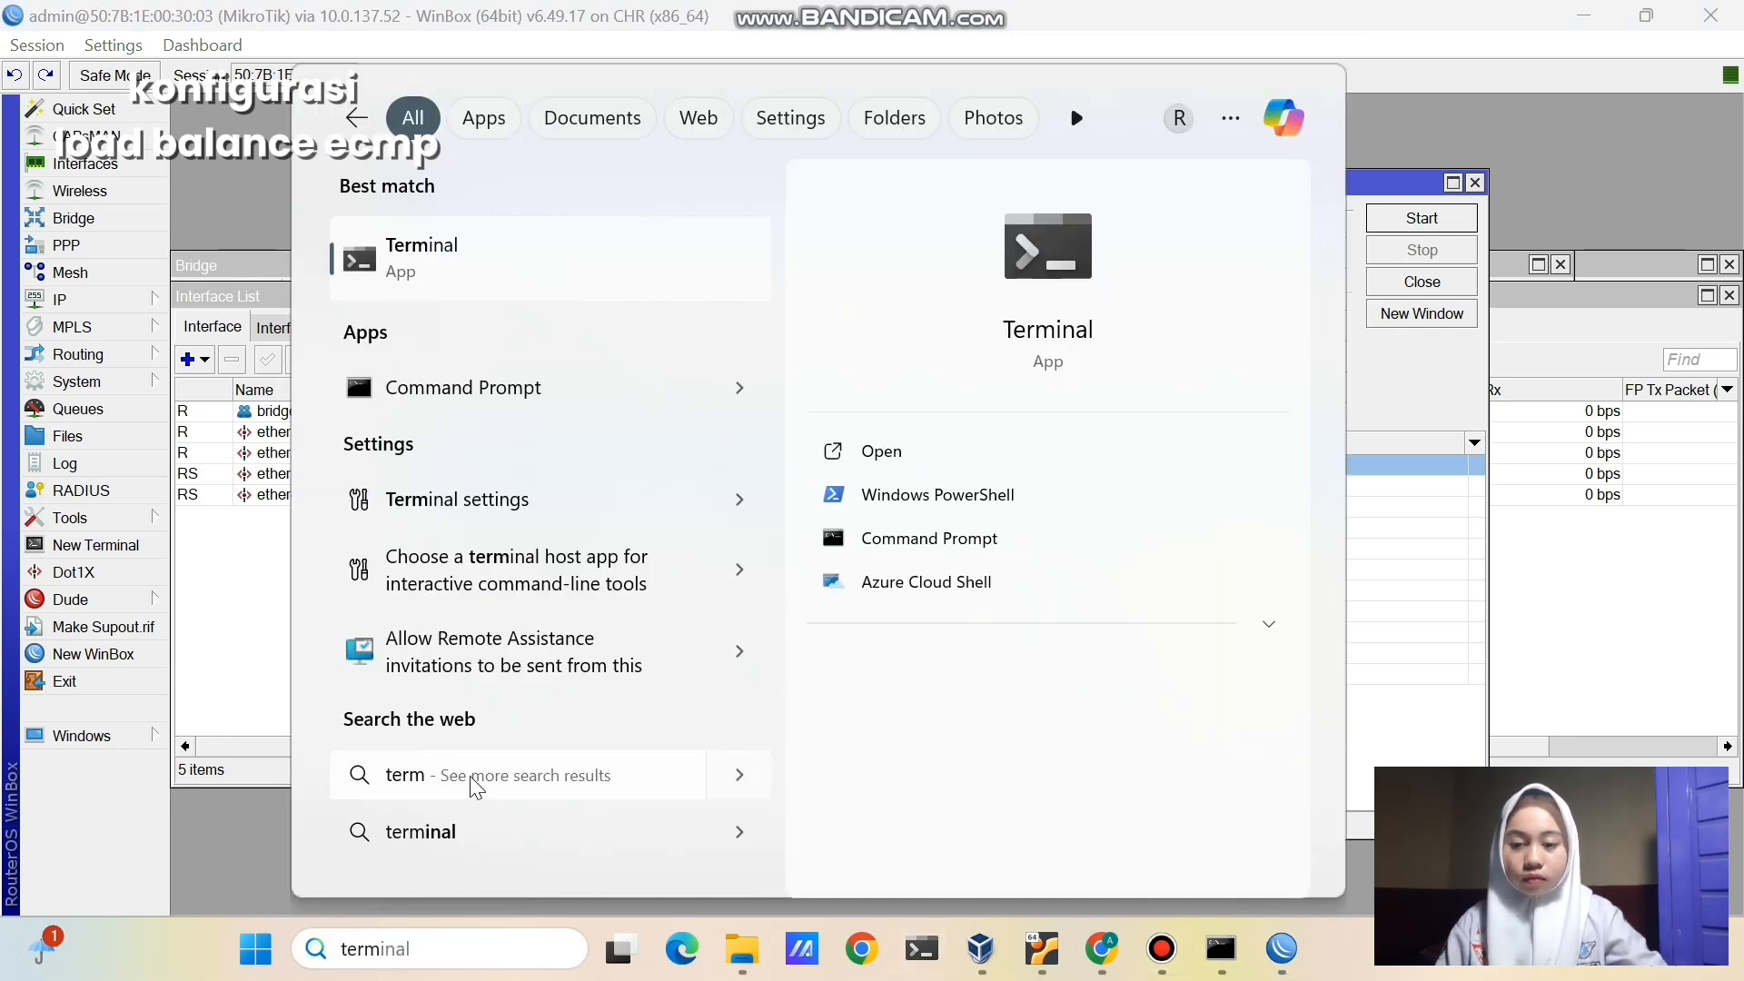
pyautogui.press('Return')
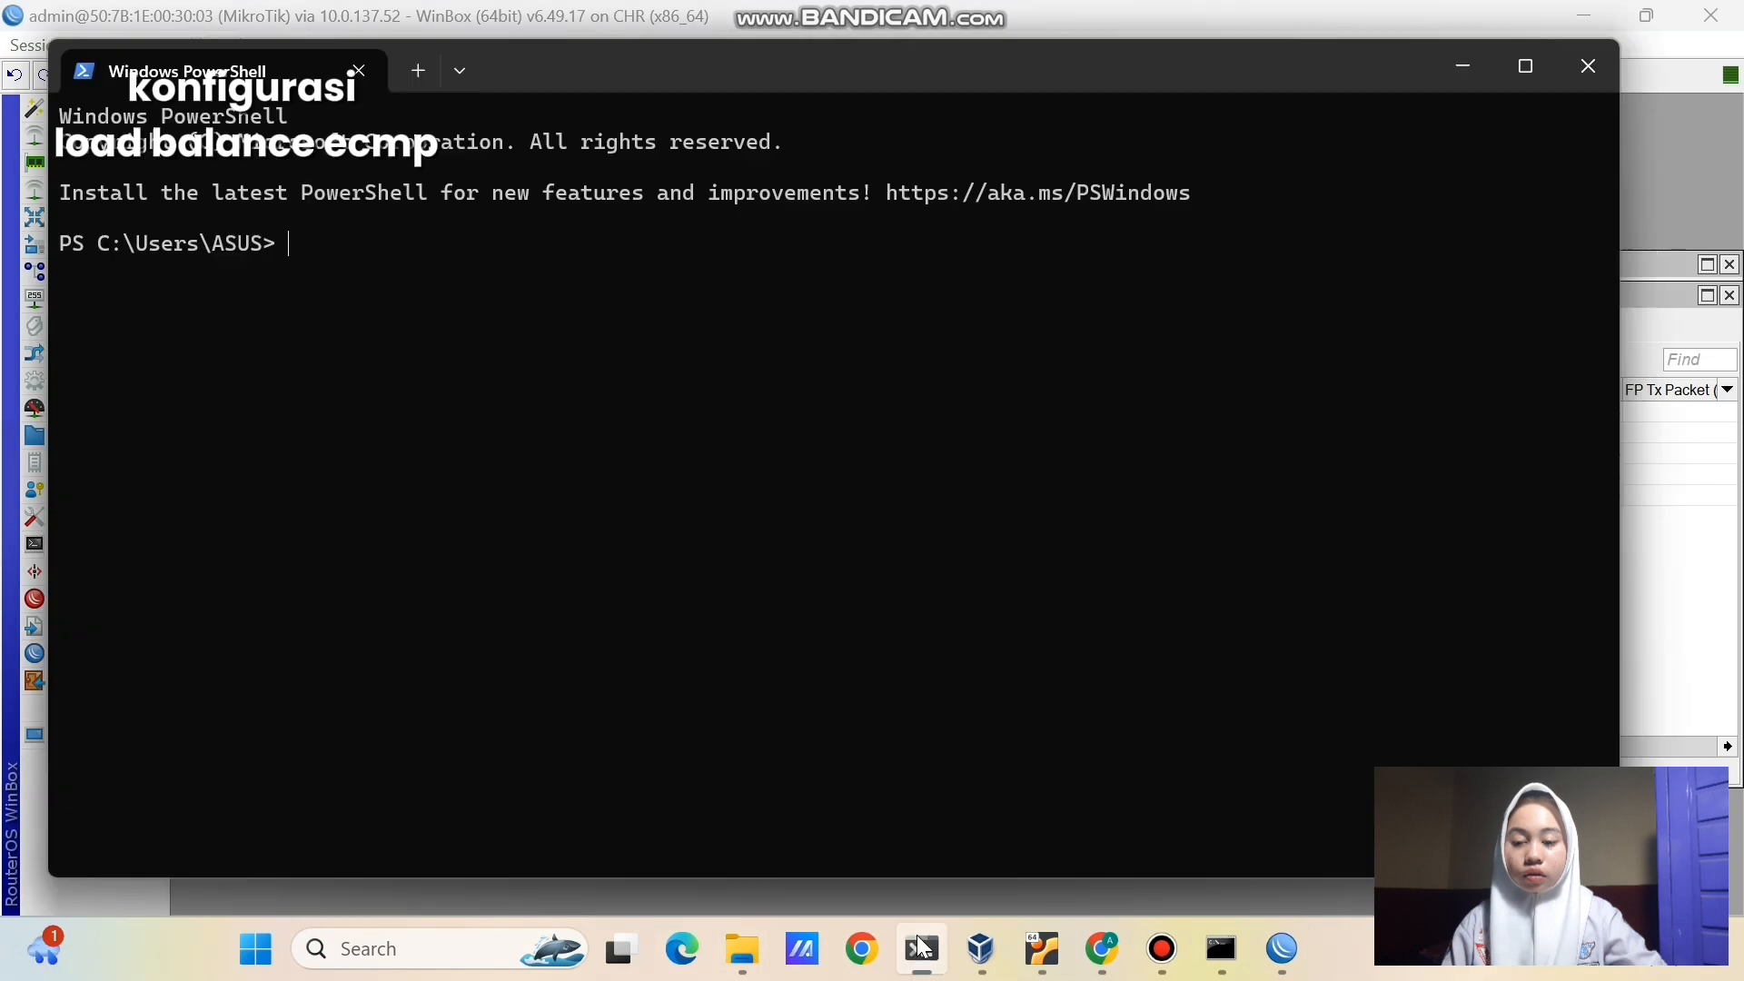
pyautogui.write('nslookup')
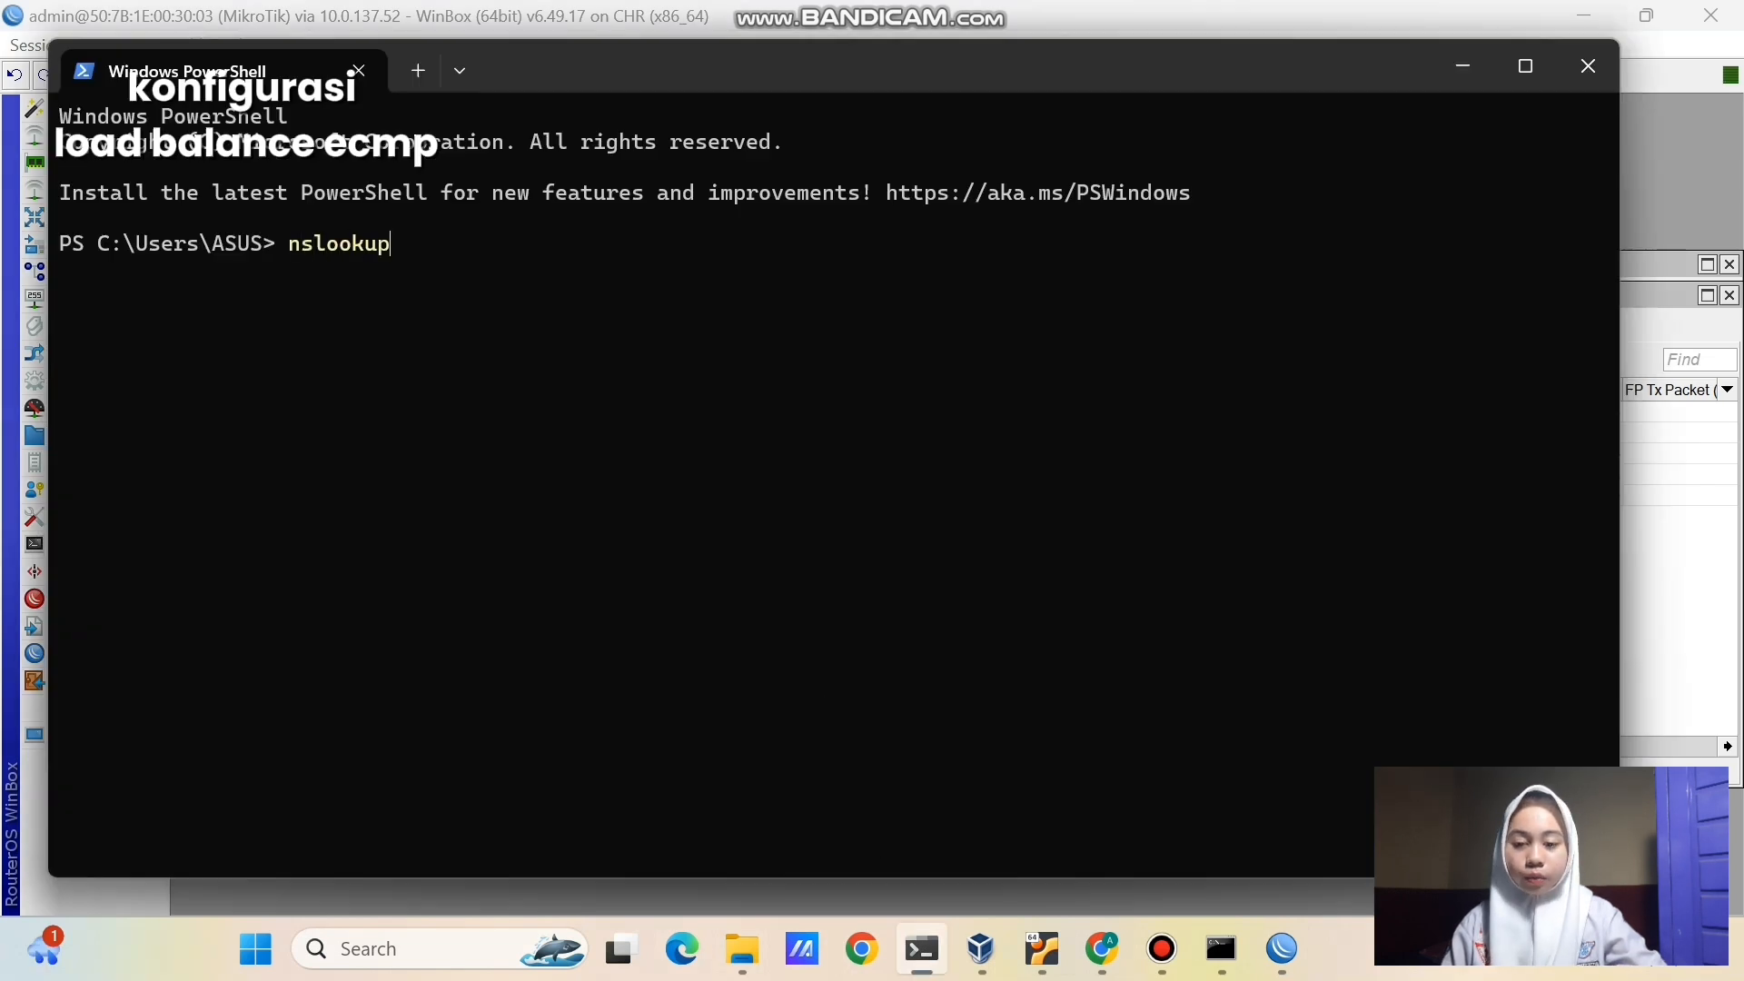
pyautogui.write(' facebook')
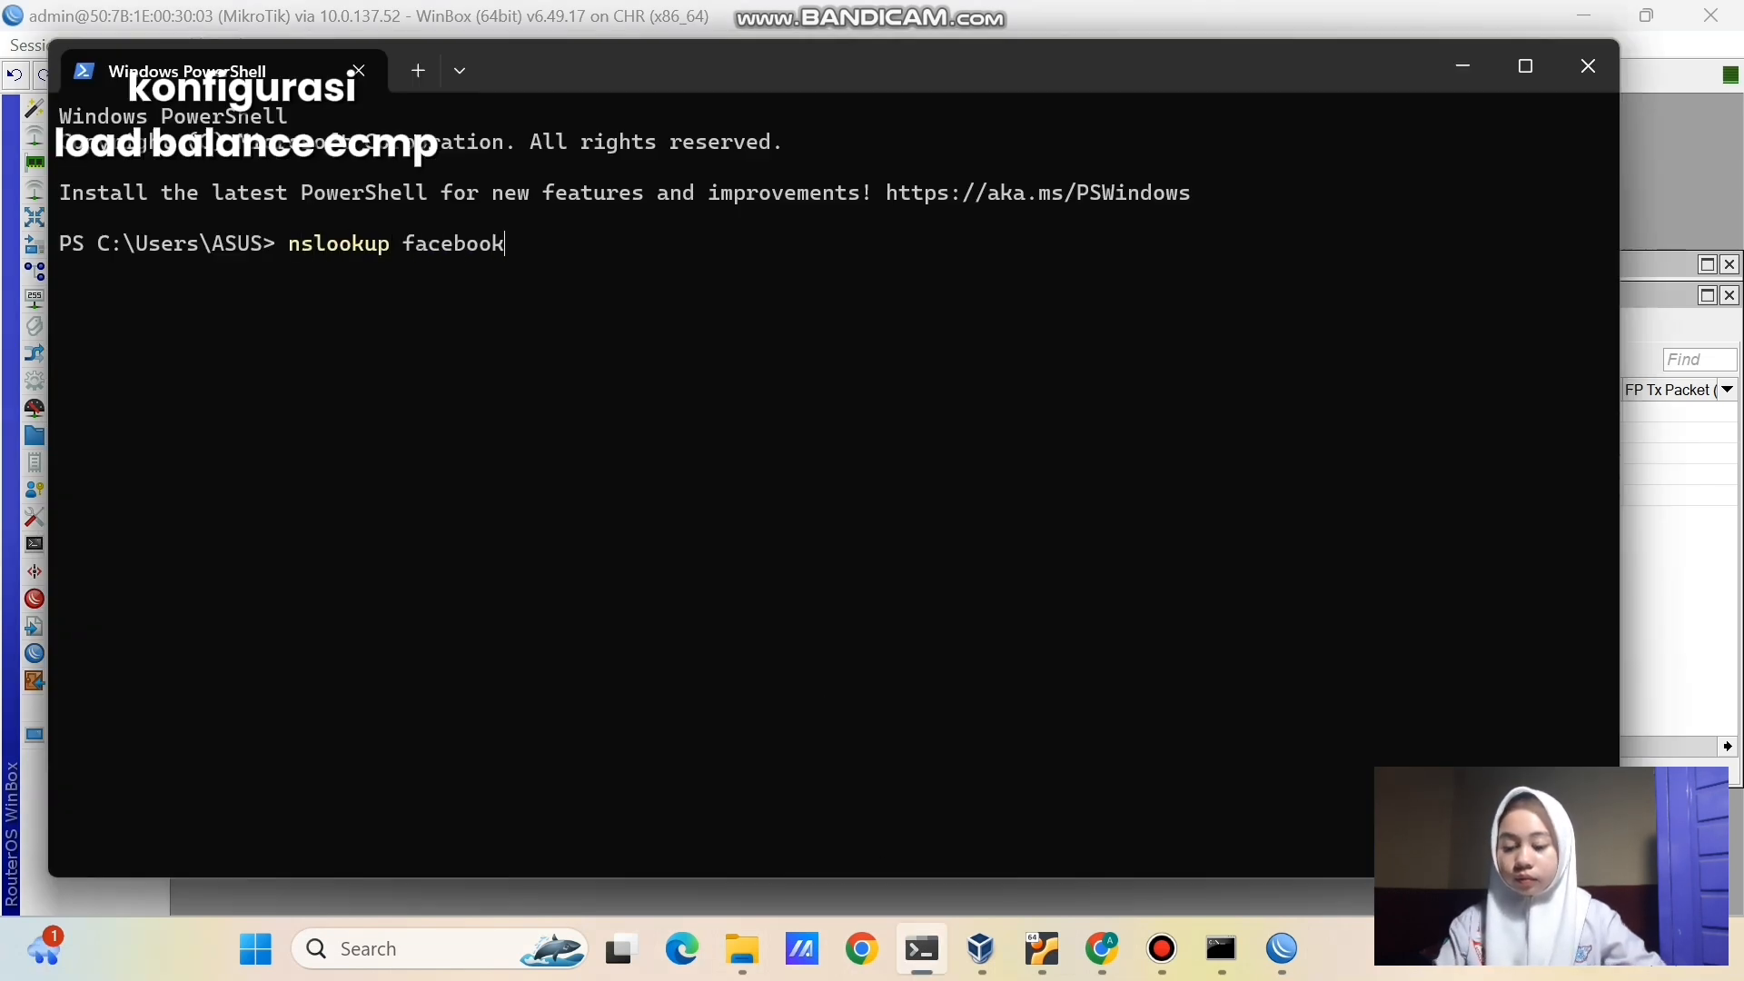
pyautogui.write('.com')
pyautogui.press('Return')
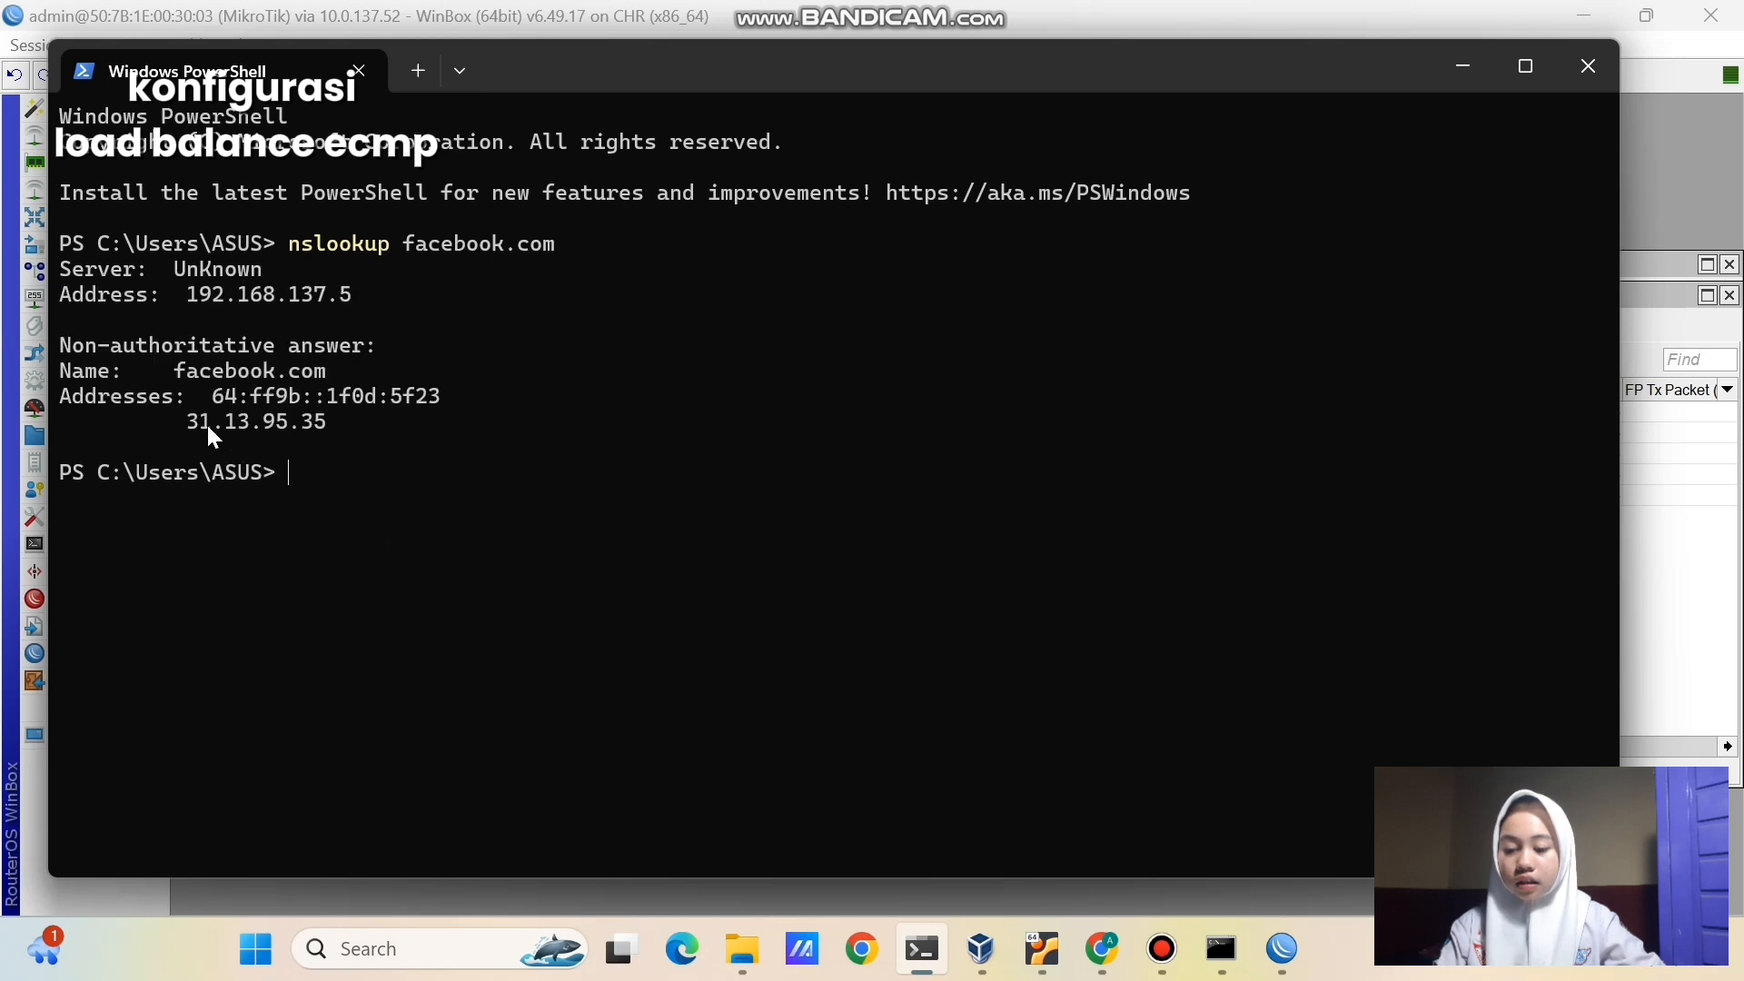
pyautogui.moveTo(188, 421); pyautogui.dragTo(333, 434)
# - Copy 31.13.95.35 into WinBox Traceroute, trace all 12 hops, then return to PNETLab
pyautogui.hotkey('ctrl', 'c')
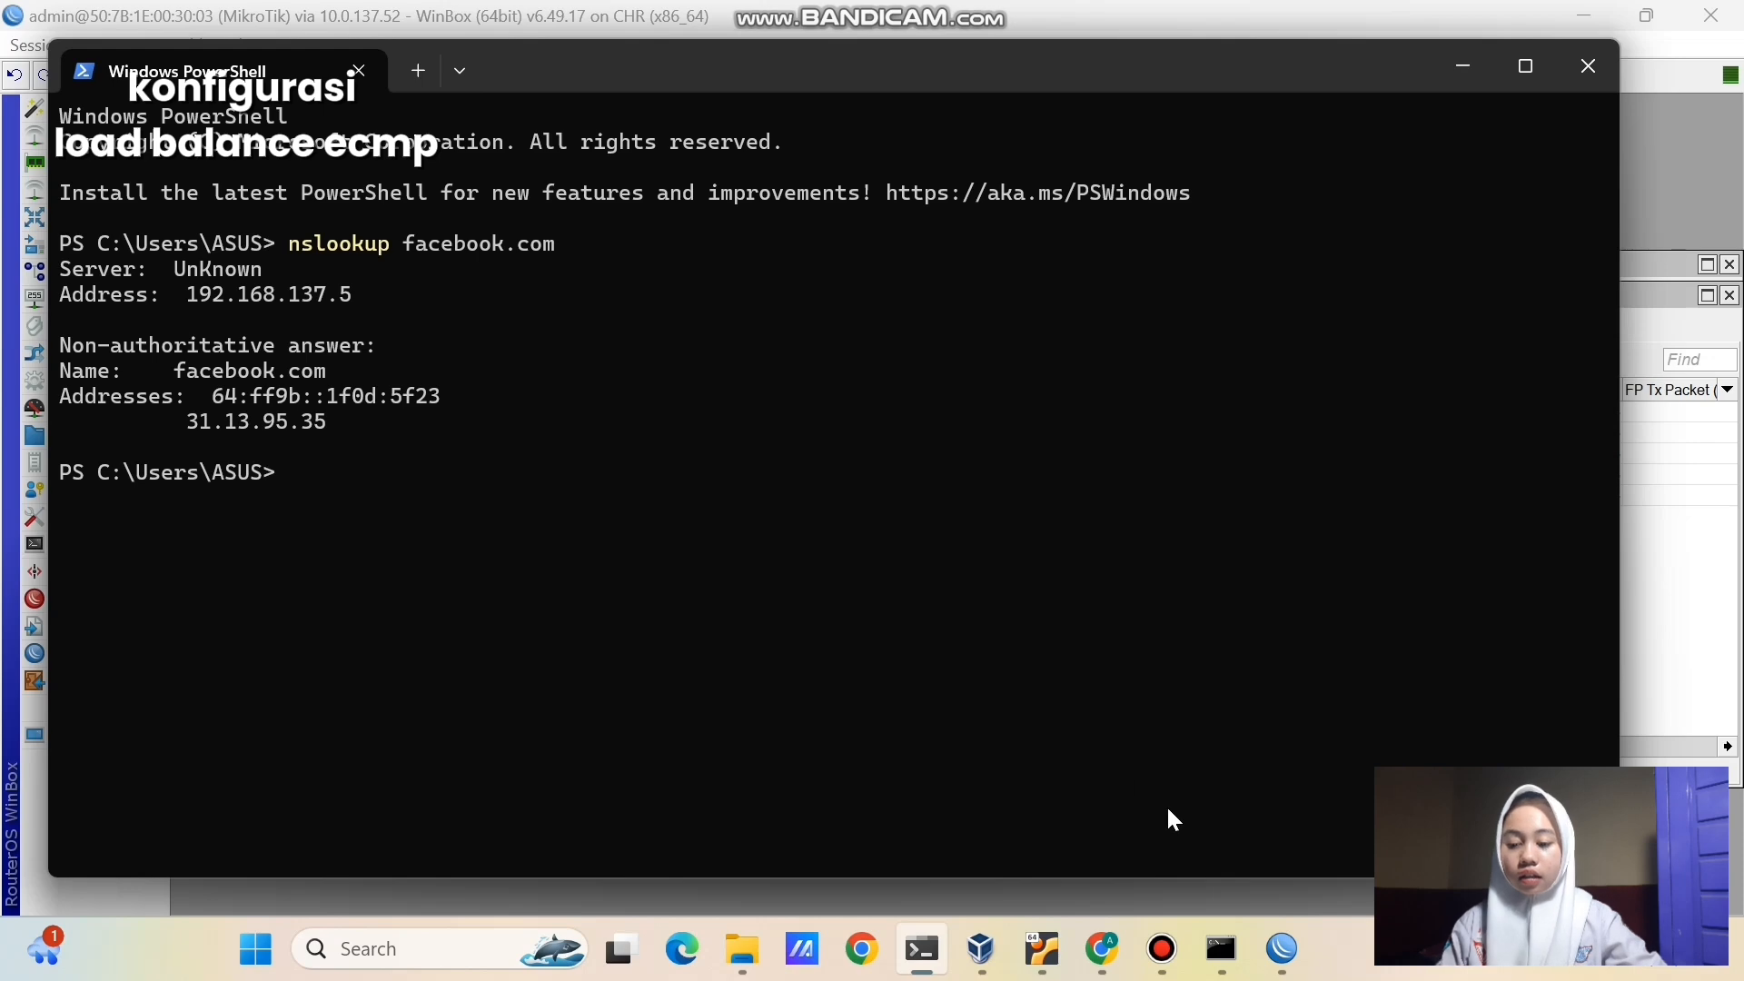
pyautogui.moveTo(1282, 950)
pyautogui.click(1544, 722)
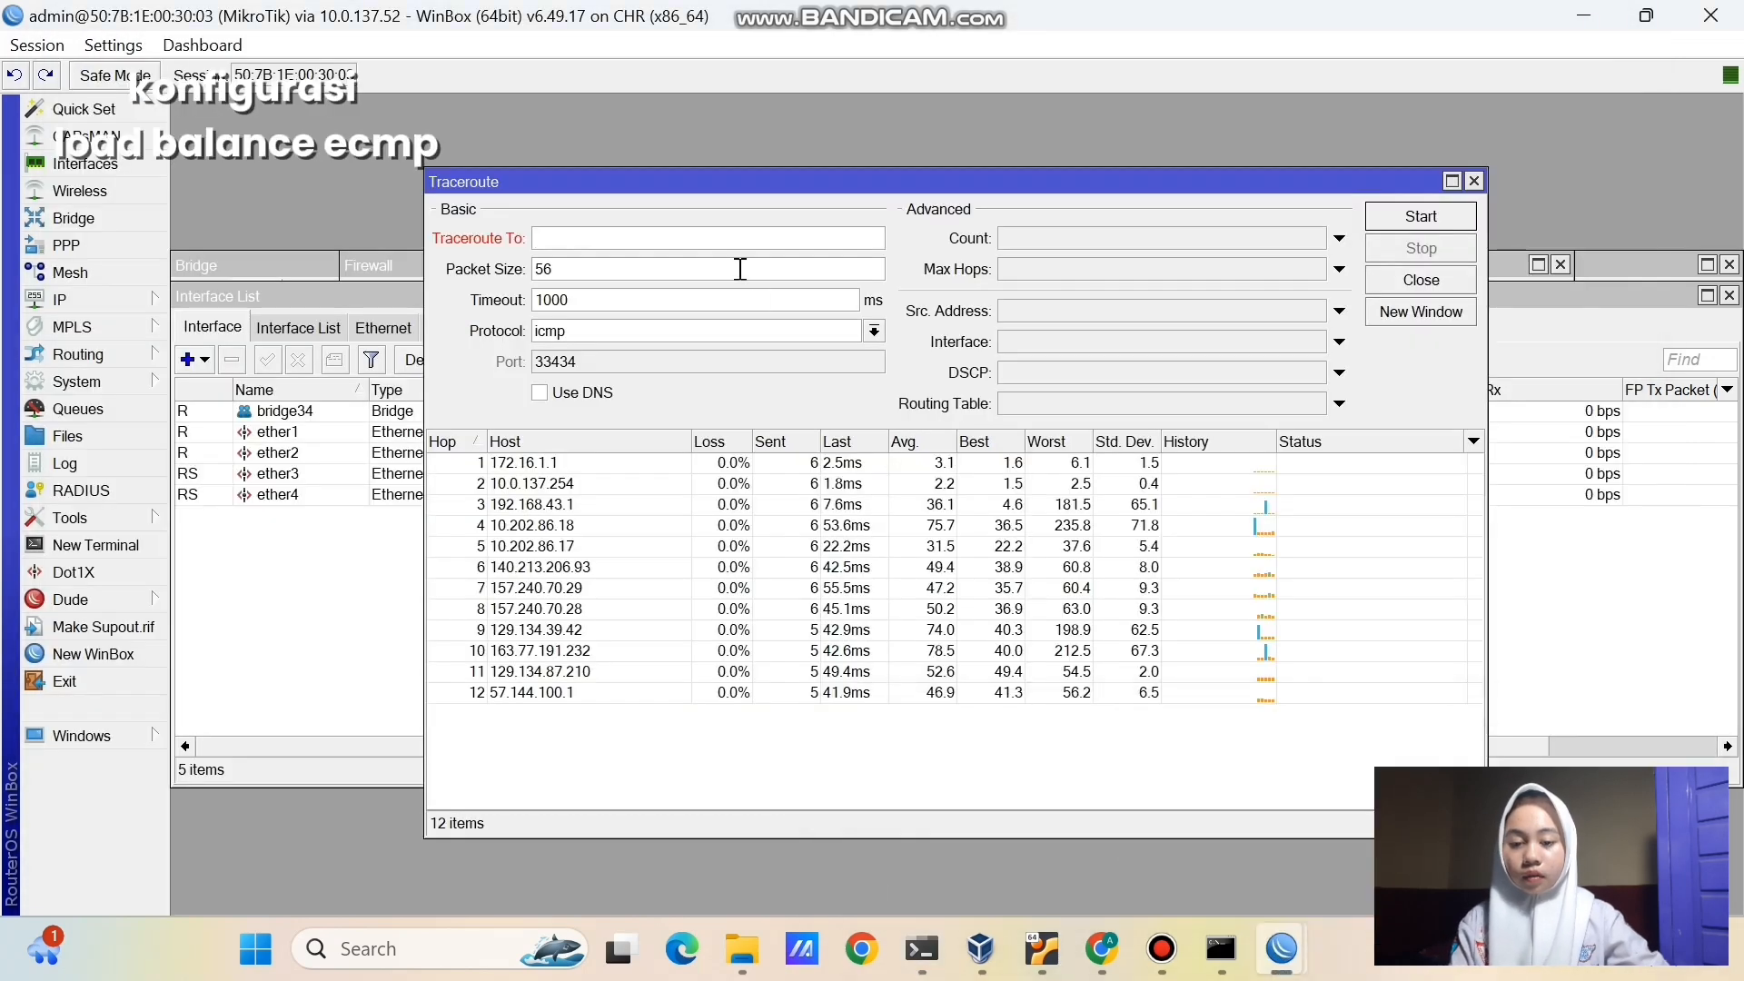
pyautogui.hotkey('ctrl', 'v')
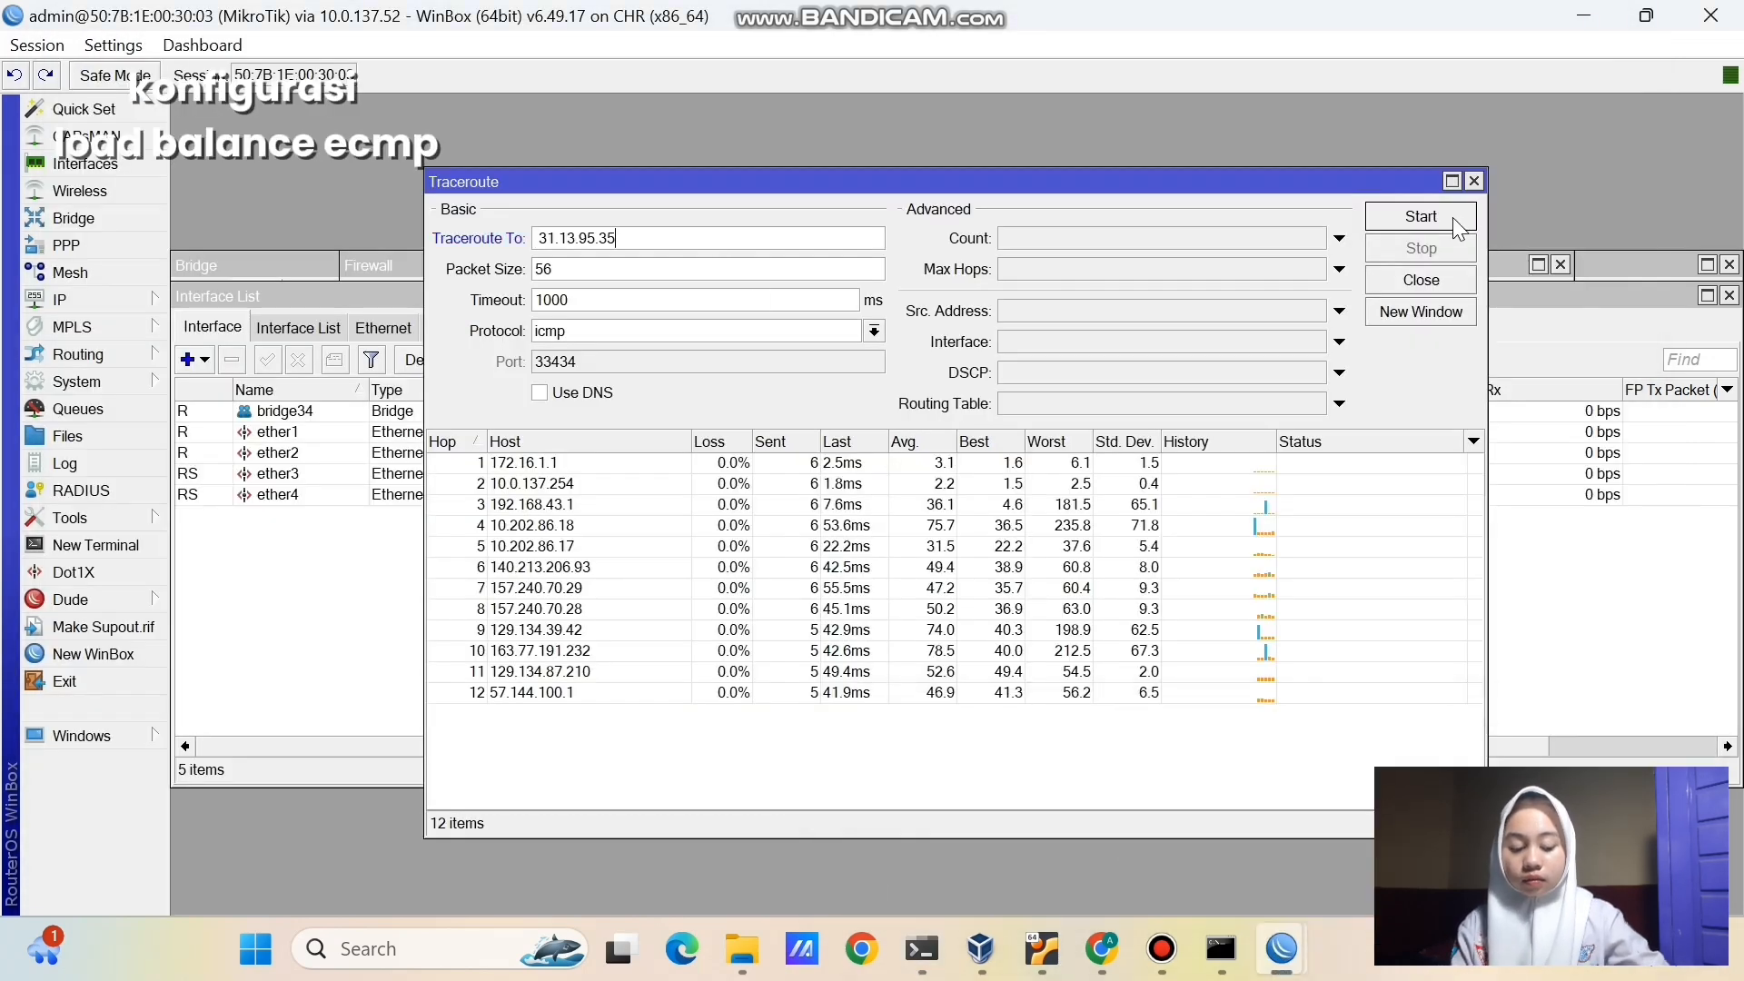
pyautogui.click(1453, 216)
pyautogui.click(691, 465)
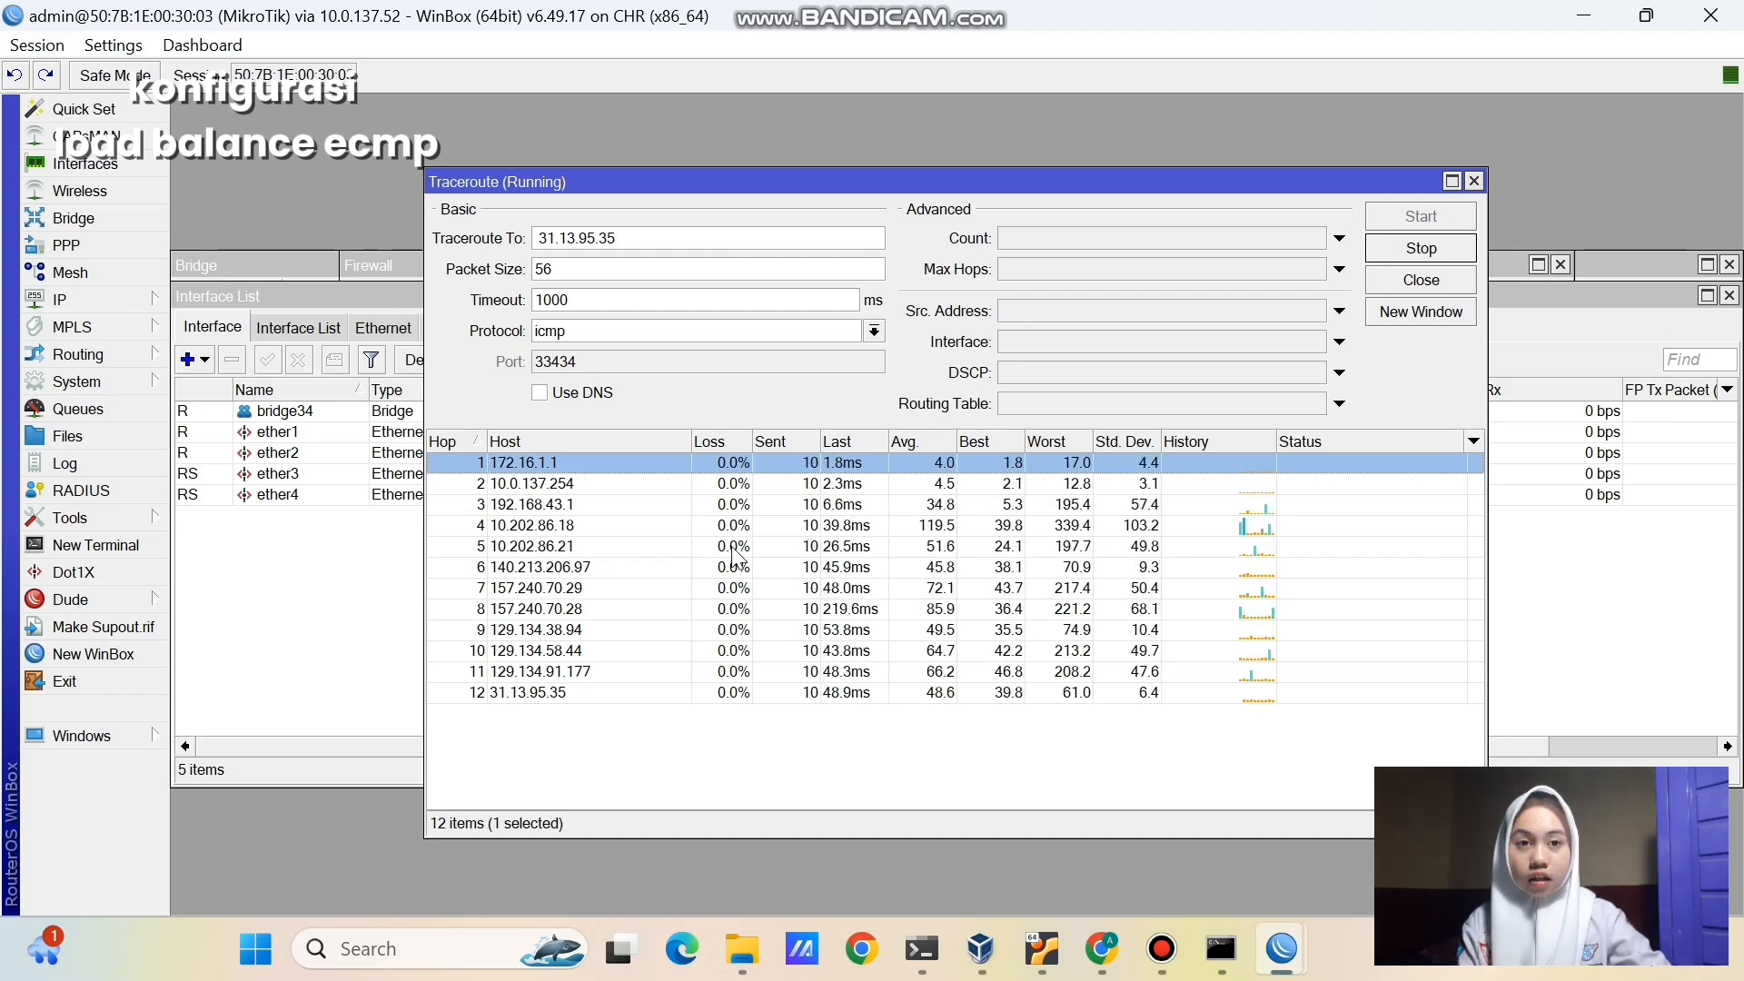
pyautogui.click(800, 744)
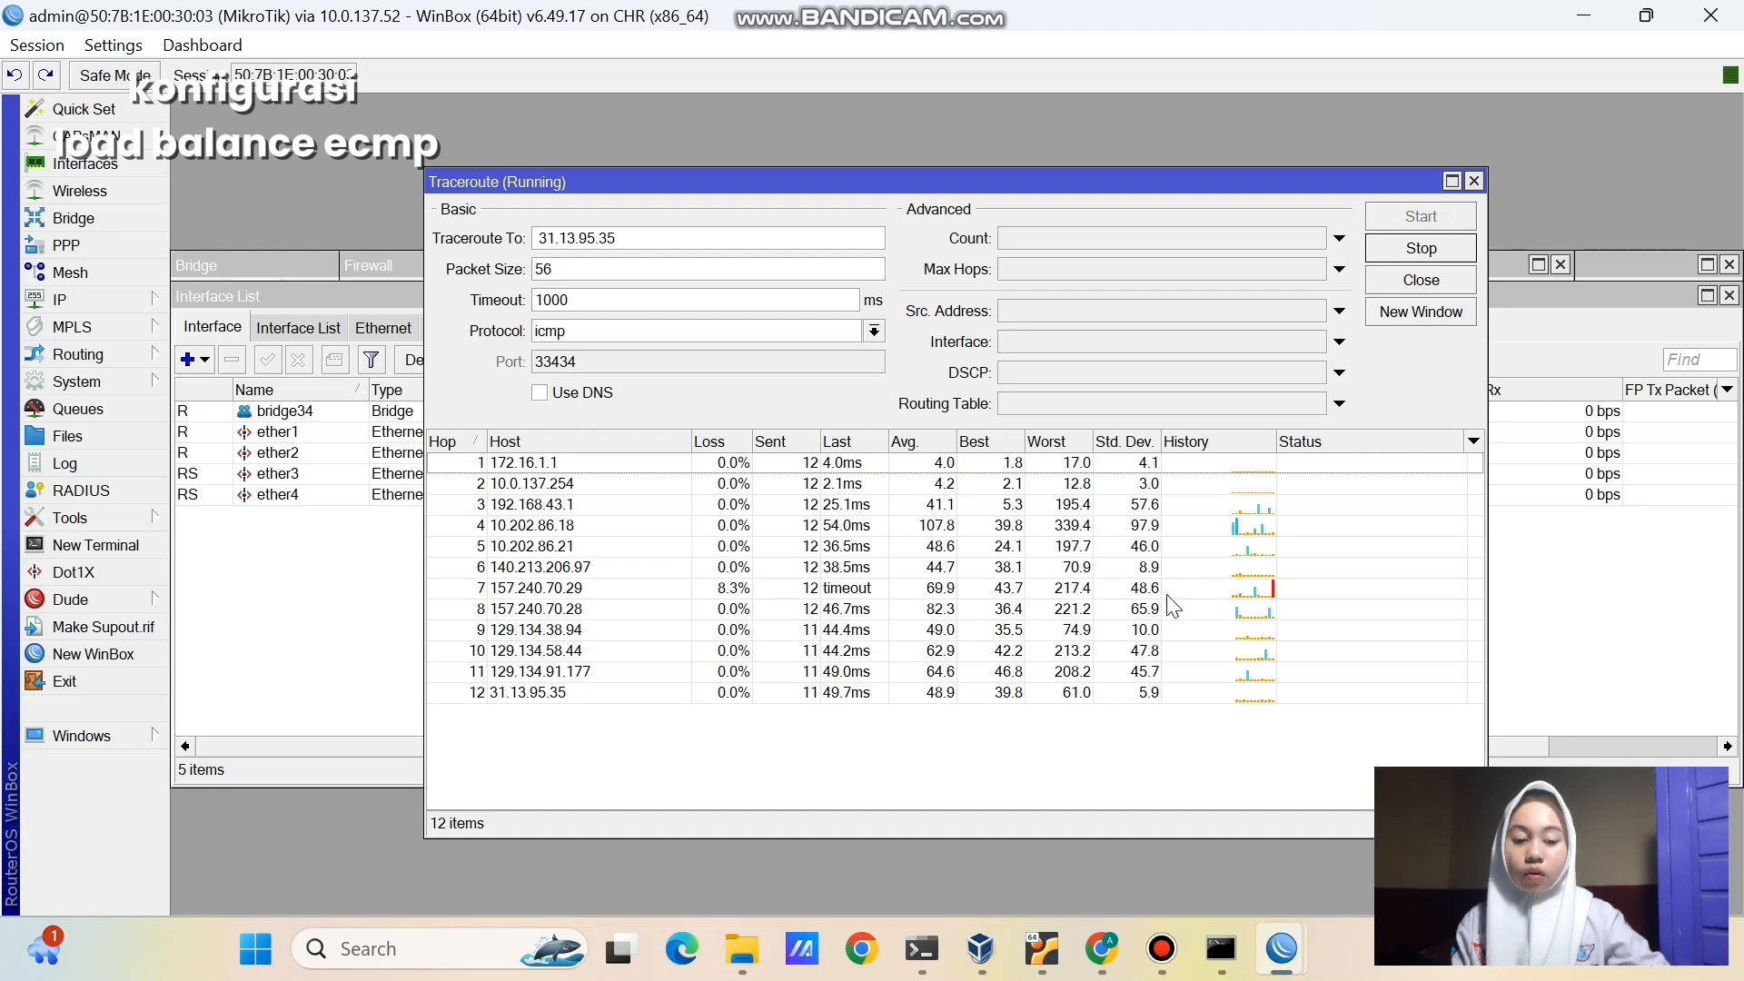
pyautogui.click(1400, 247)
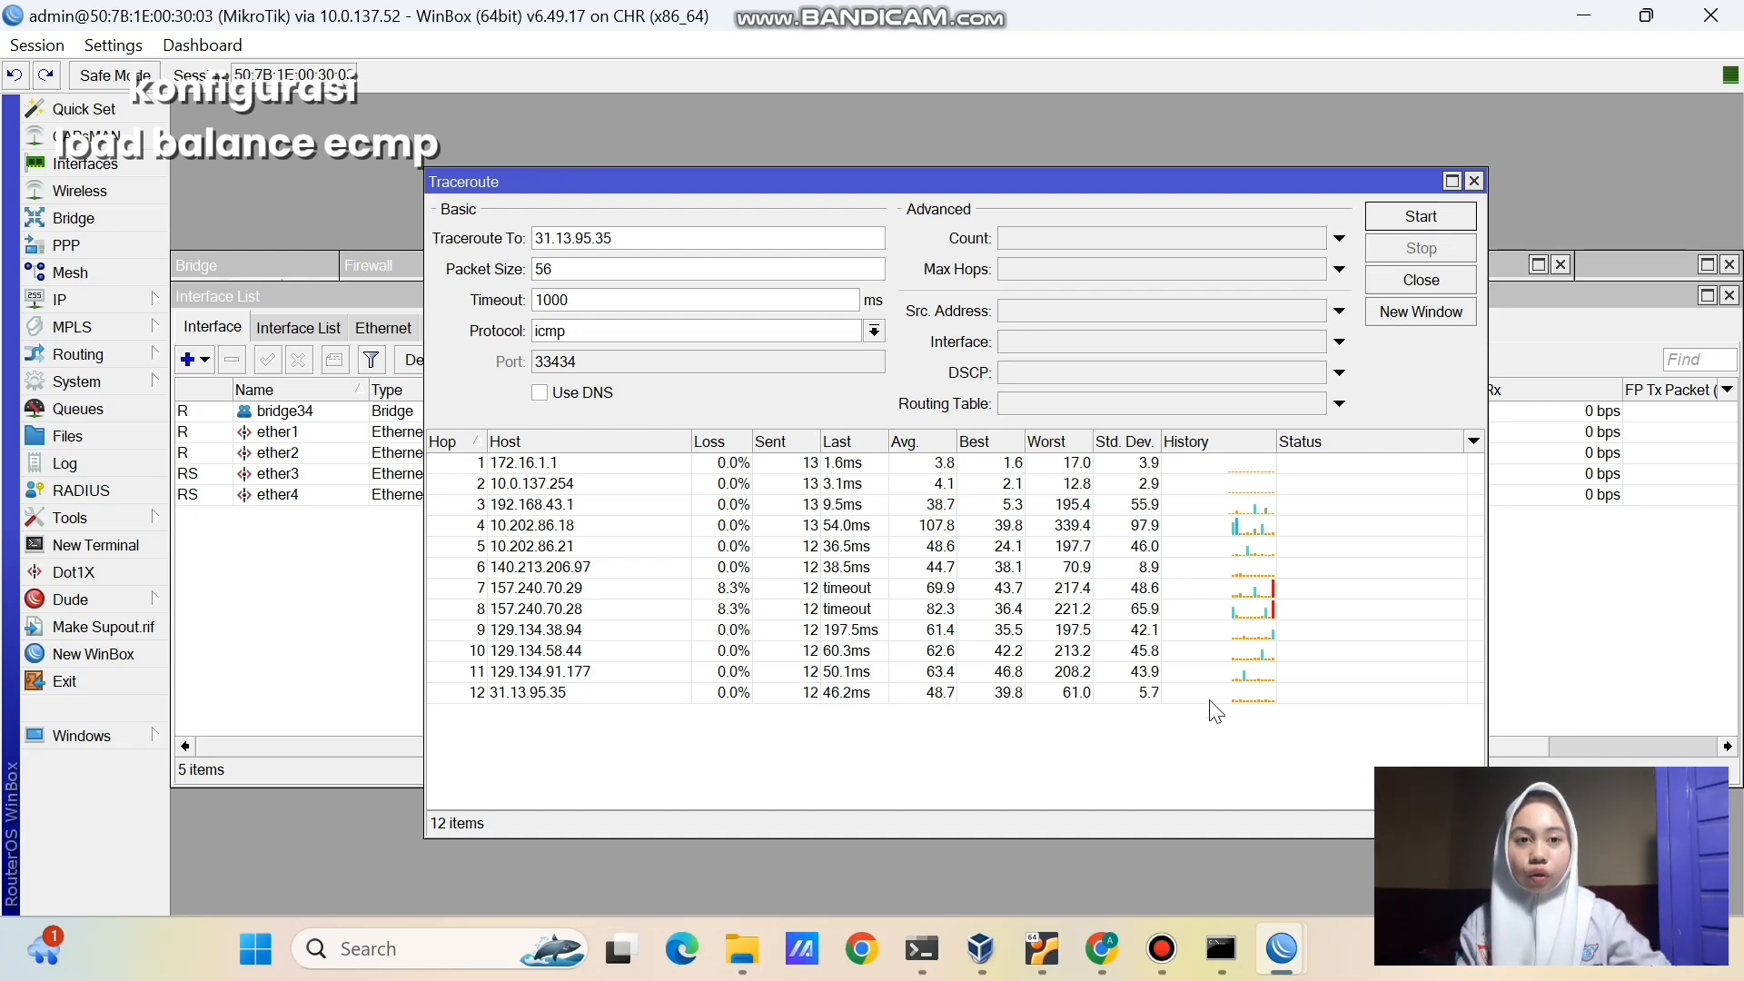
pyautogui.click(1105, 953)
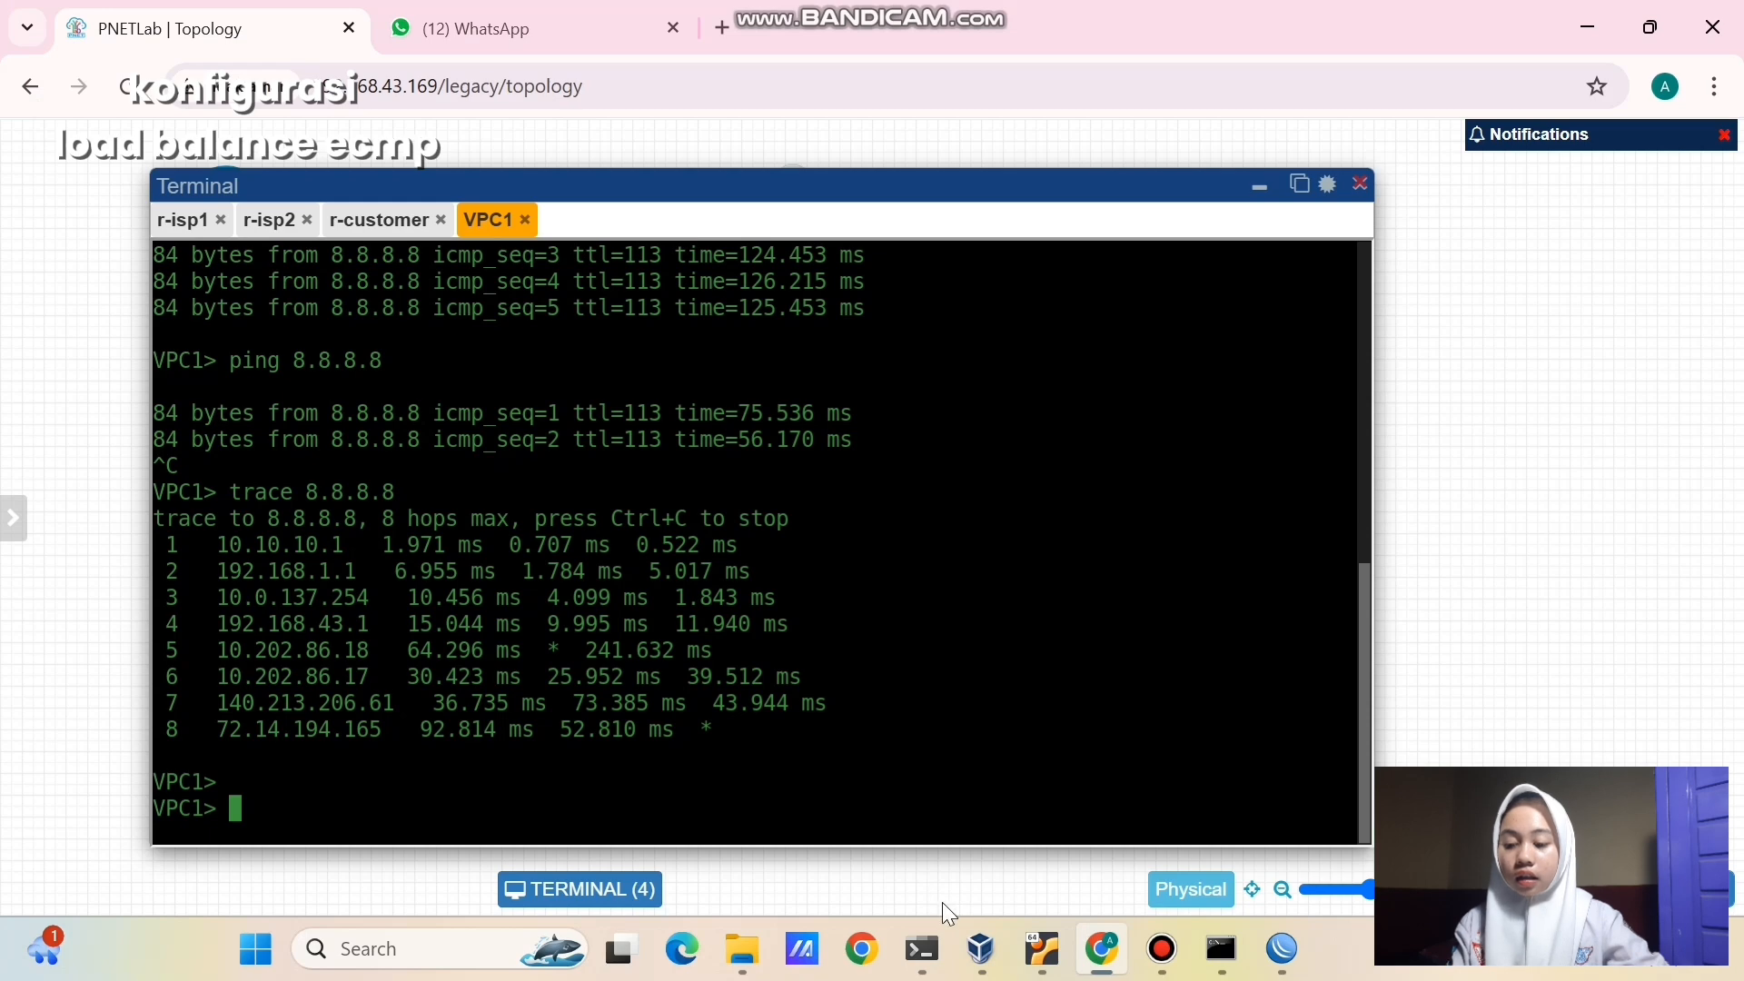
# - Check the looked-up address in PowerShell, then ping 31.13.95.35 from VPC1 and stop it
pyautogui.click(932, 933)
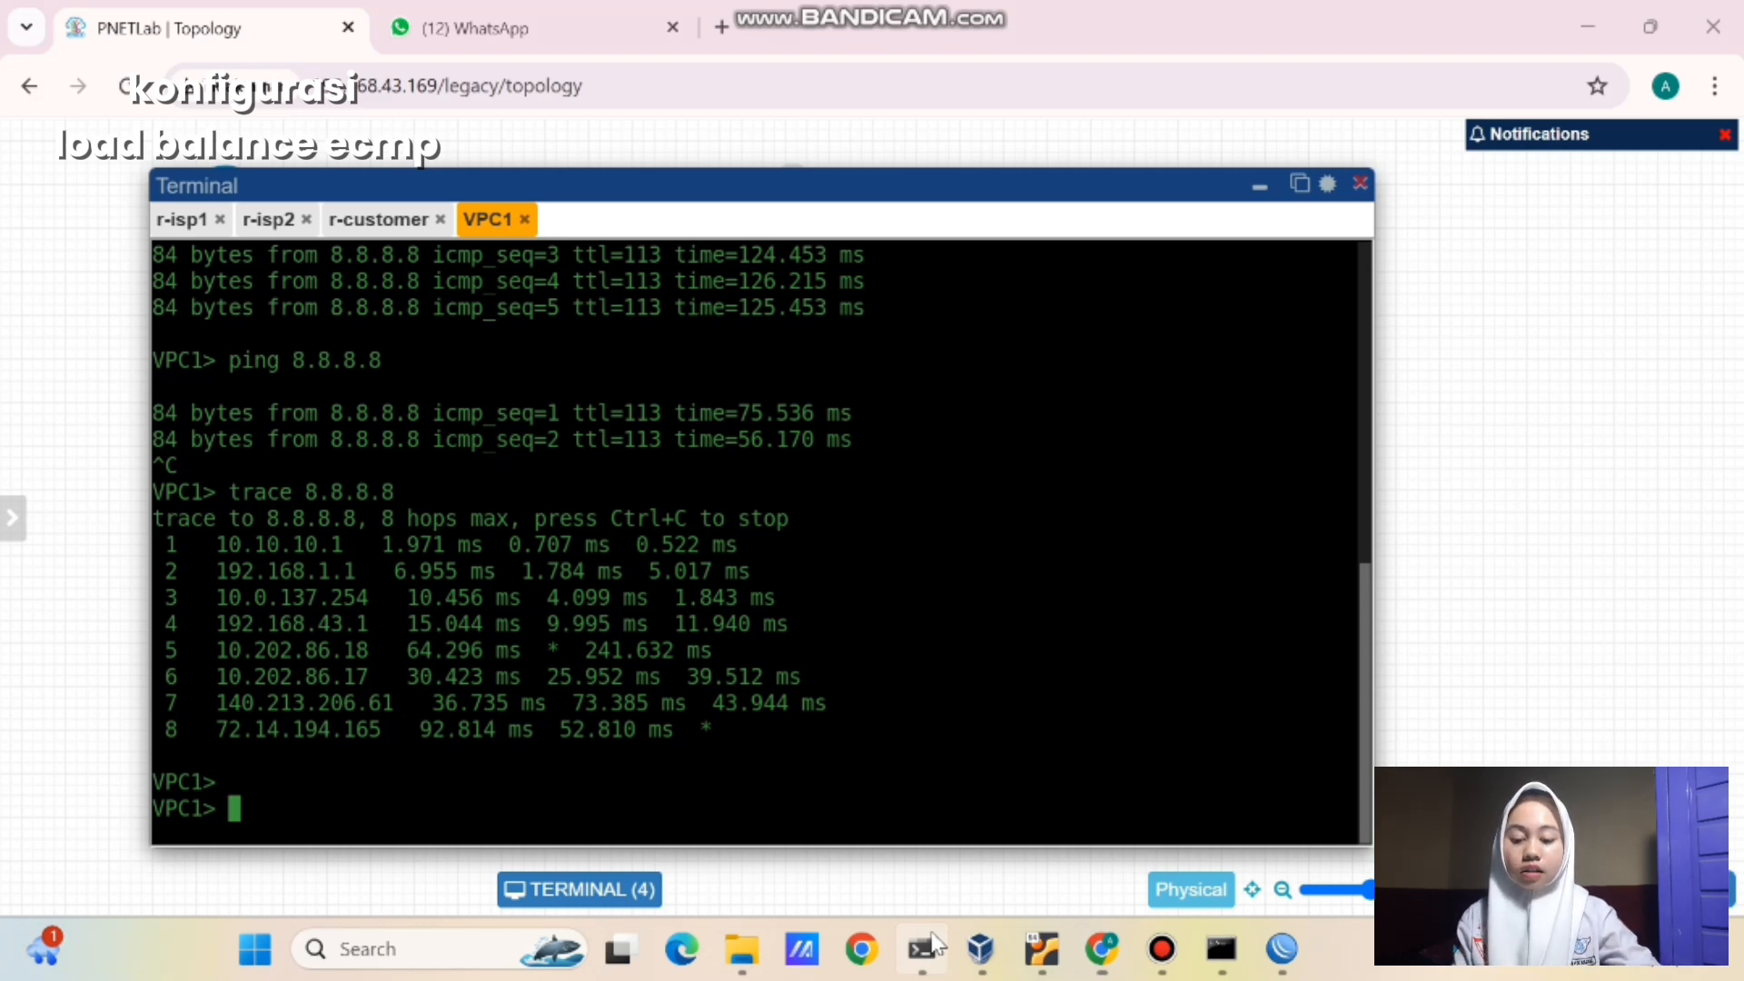
pyautogui.click(923, 949)
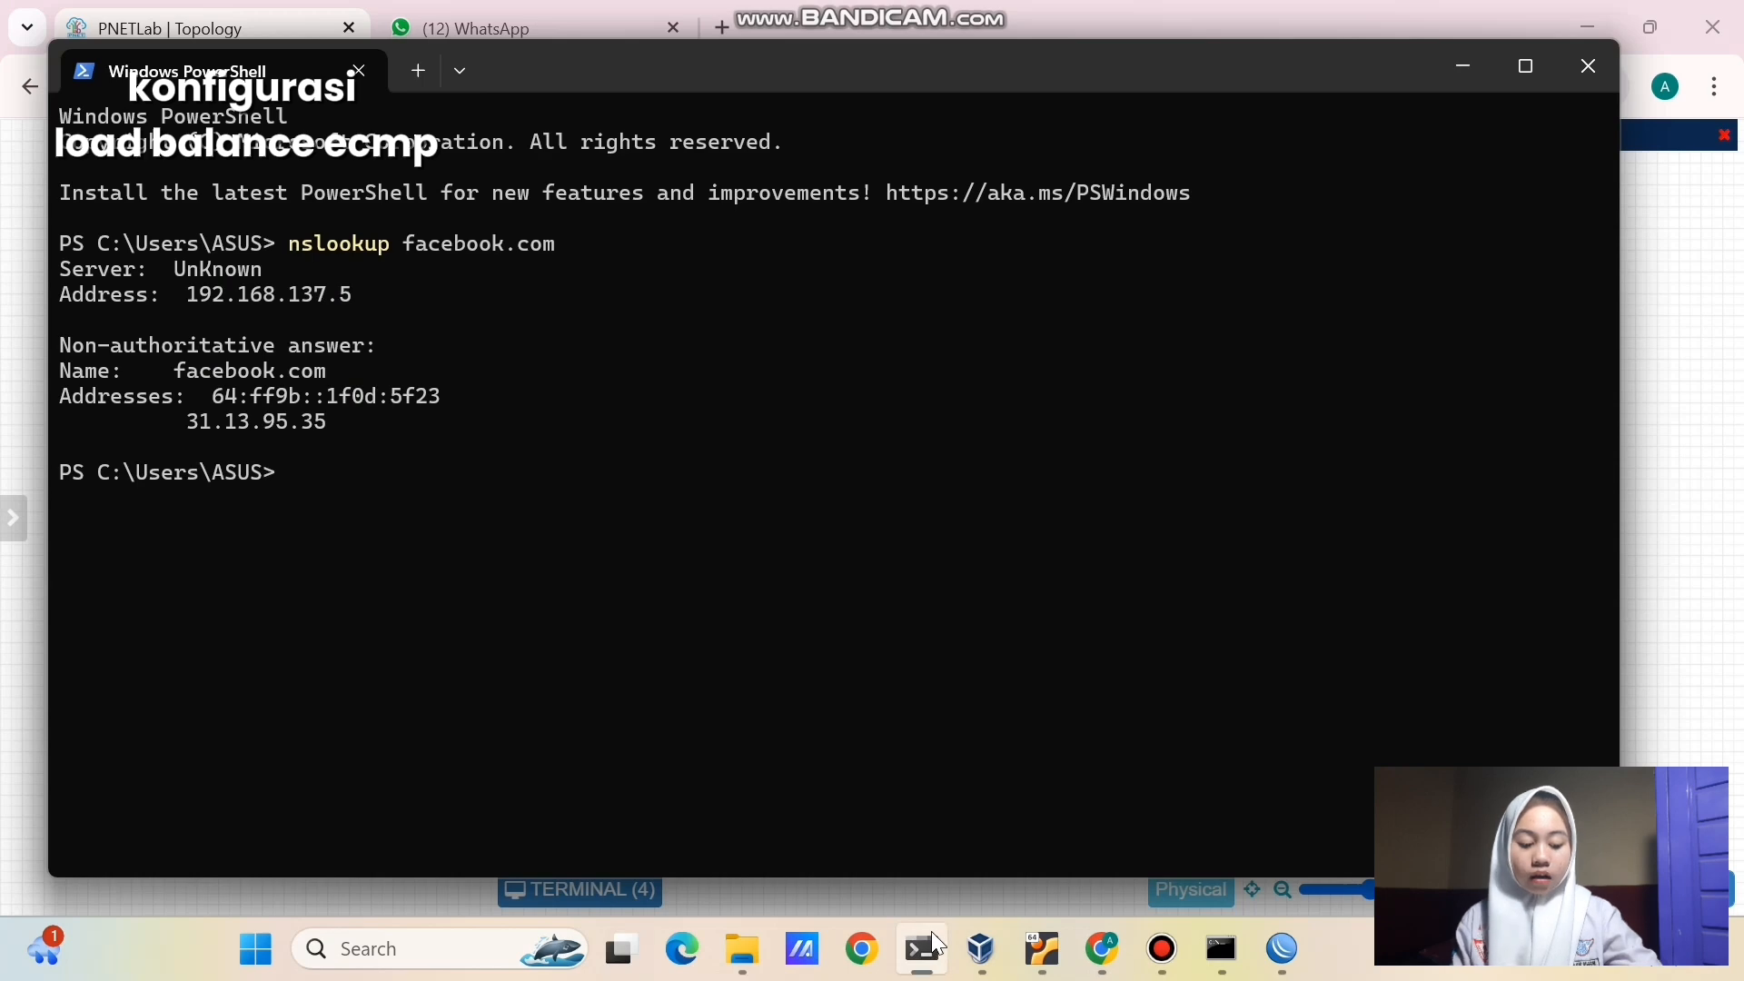
pyautogui.click(932, 933)
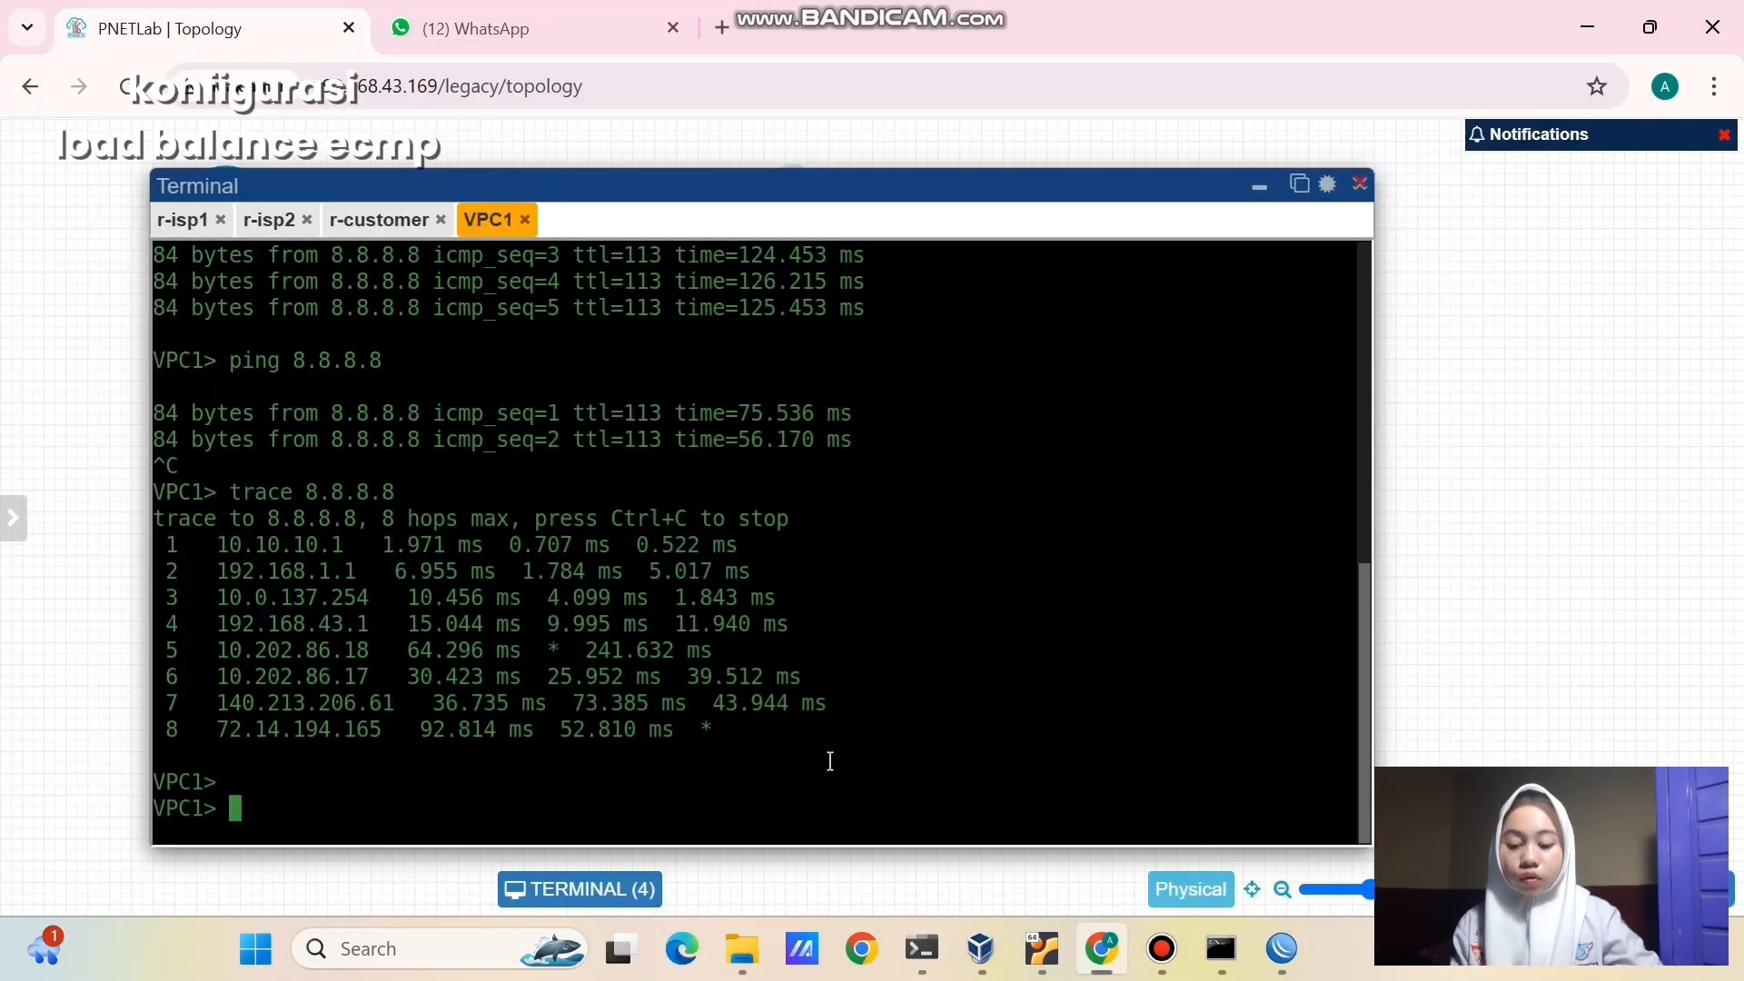
pyautogui.write('ping 31')
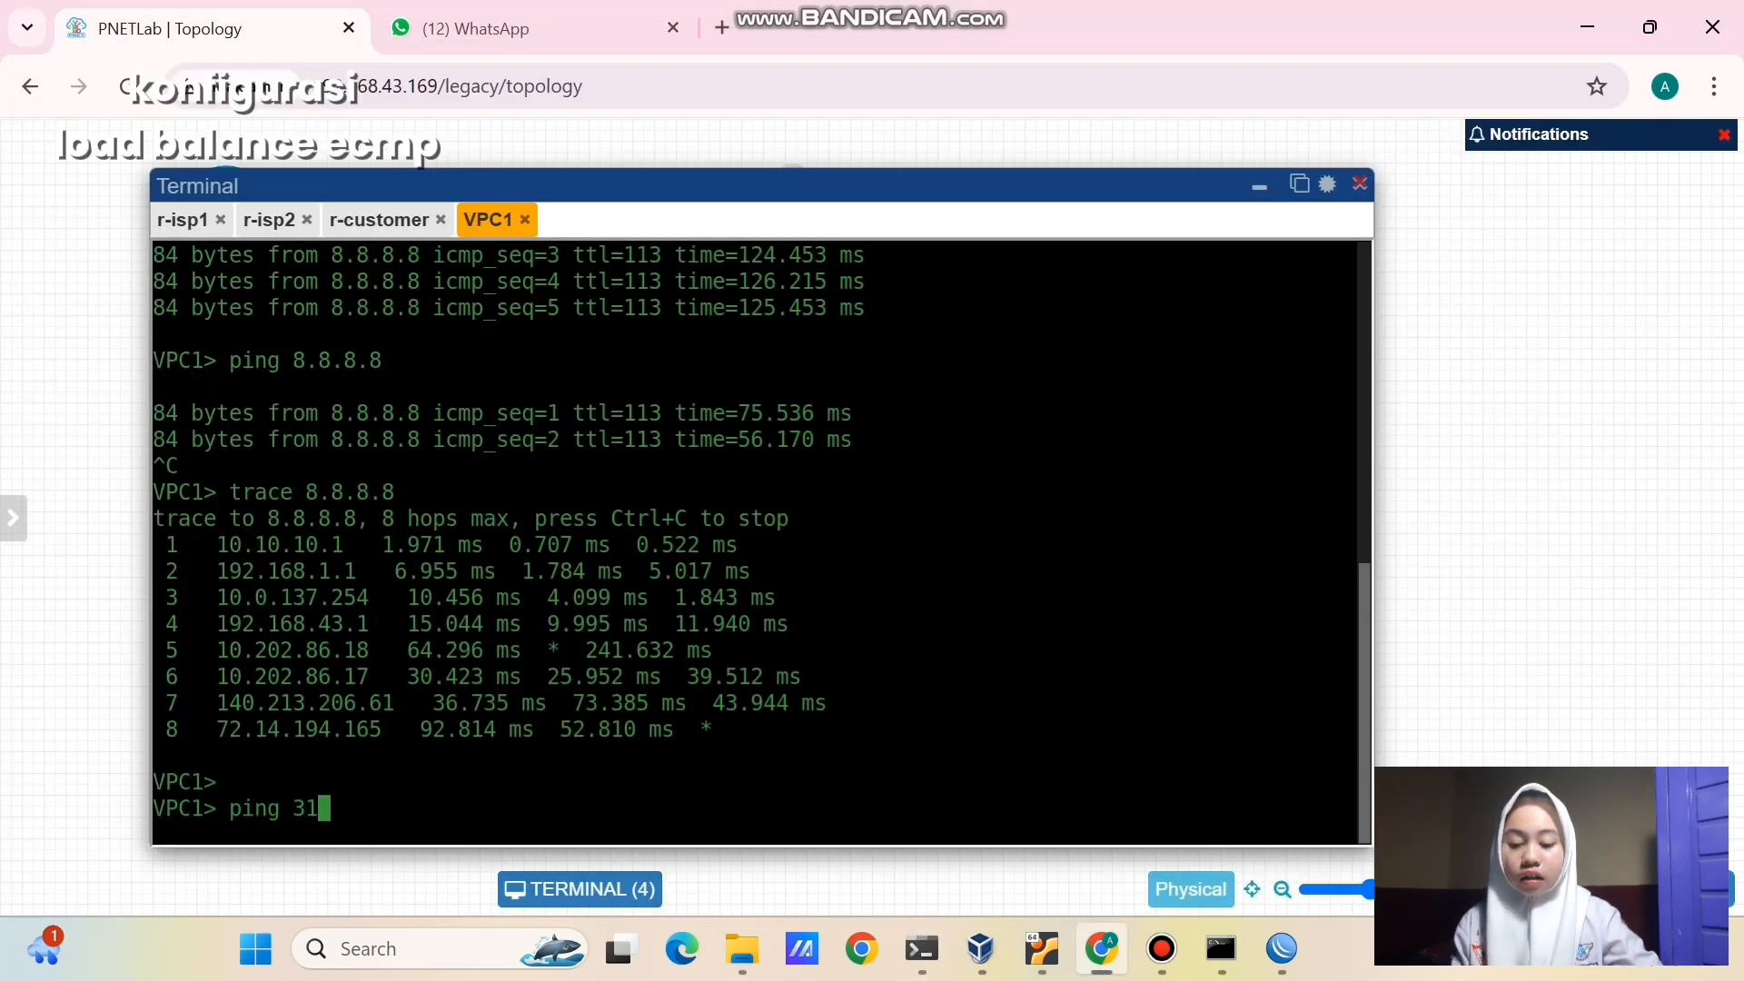
pyautogui.write('.13.')
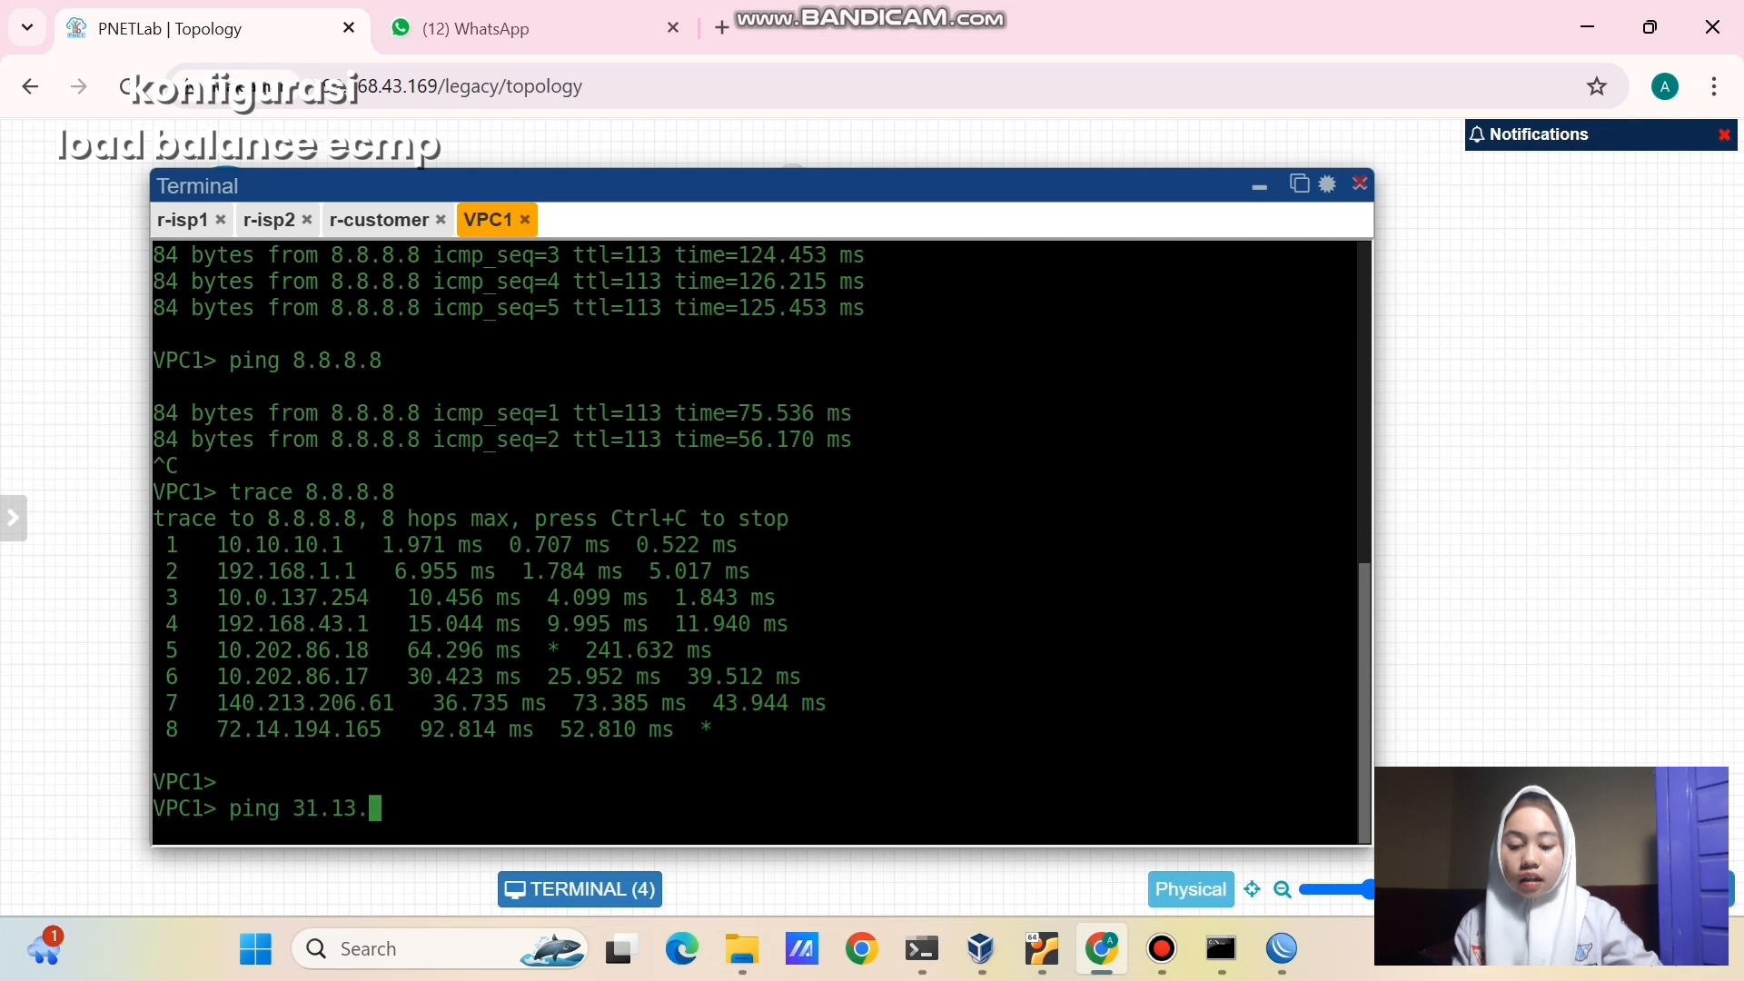
pyautogui.write('95.35')
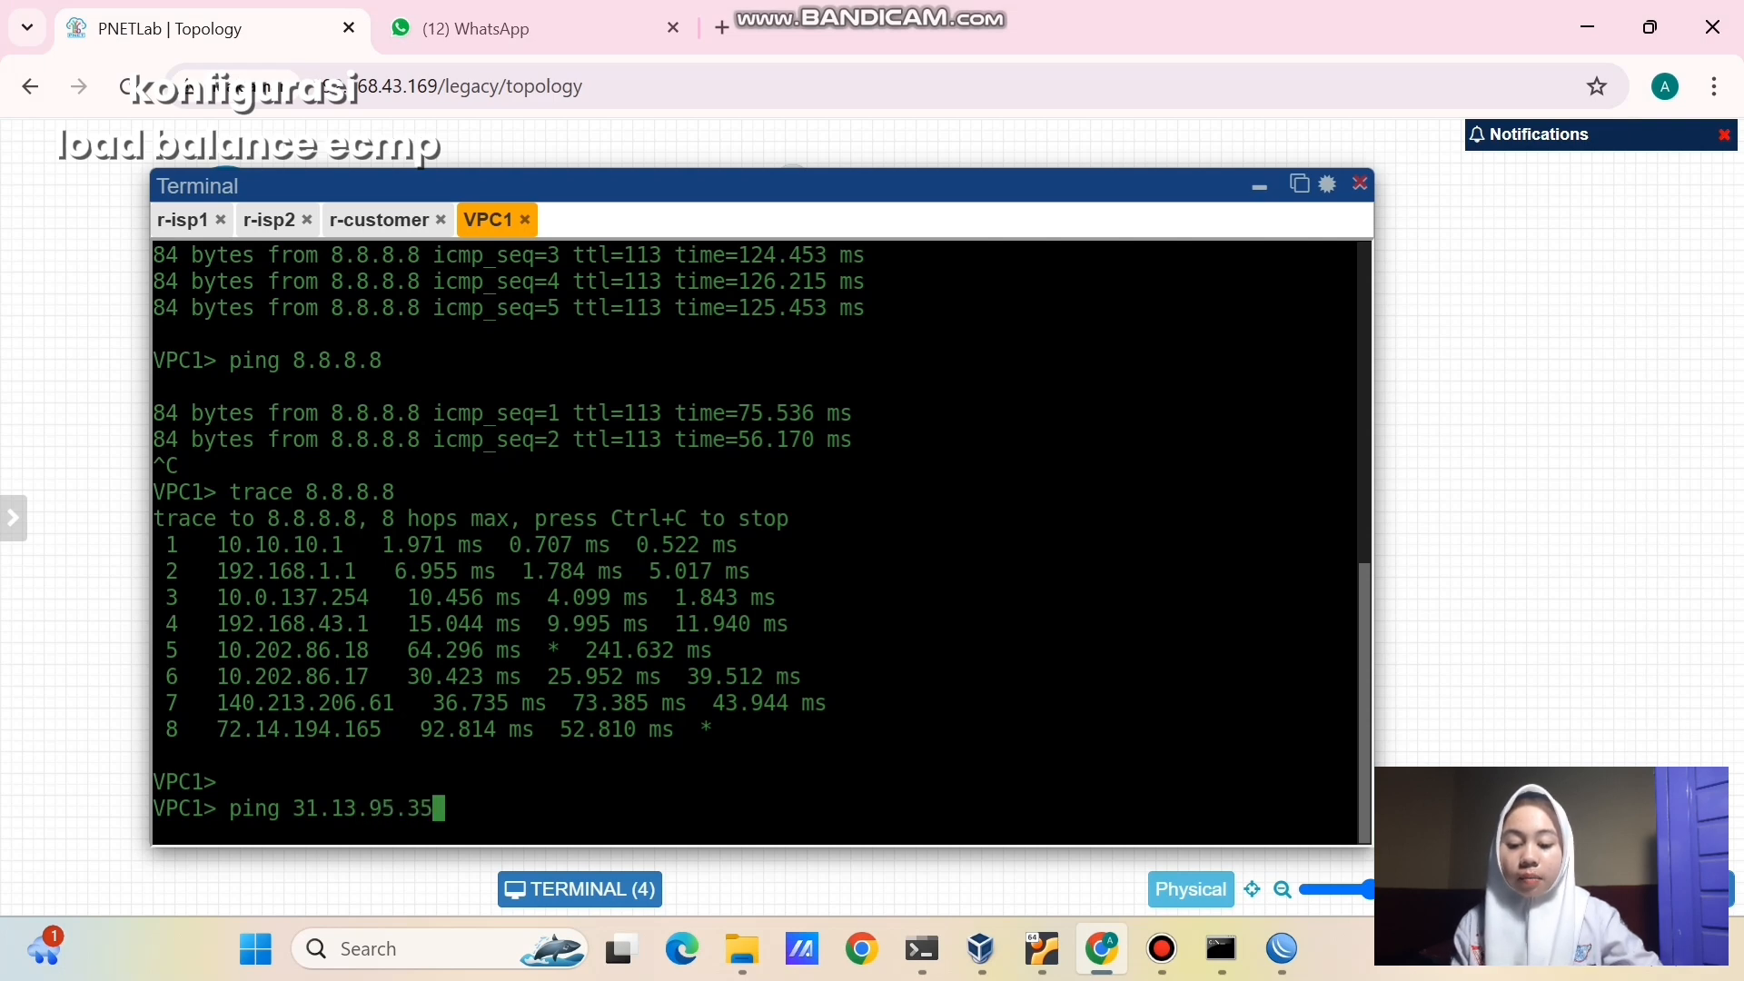
pyautogui.press('Return')
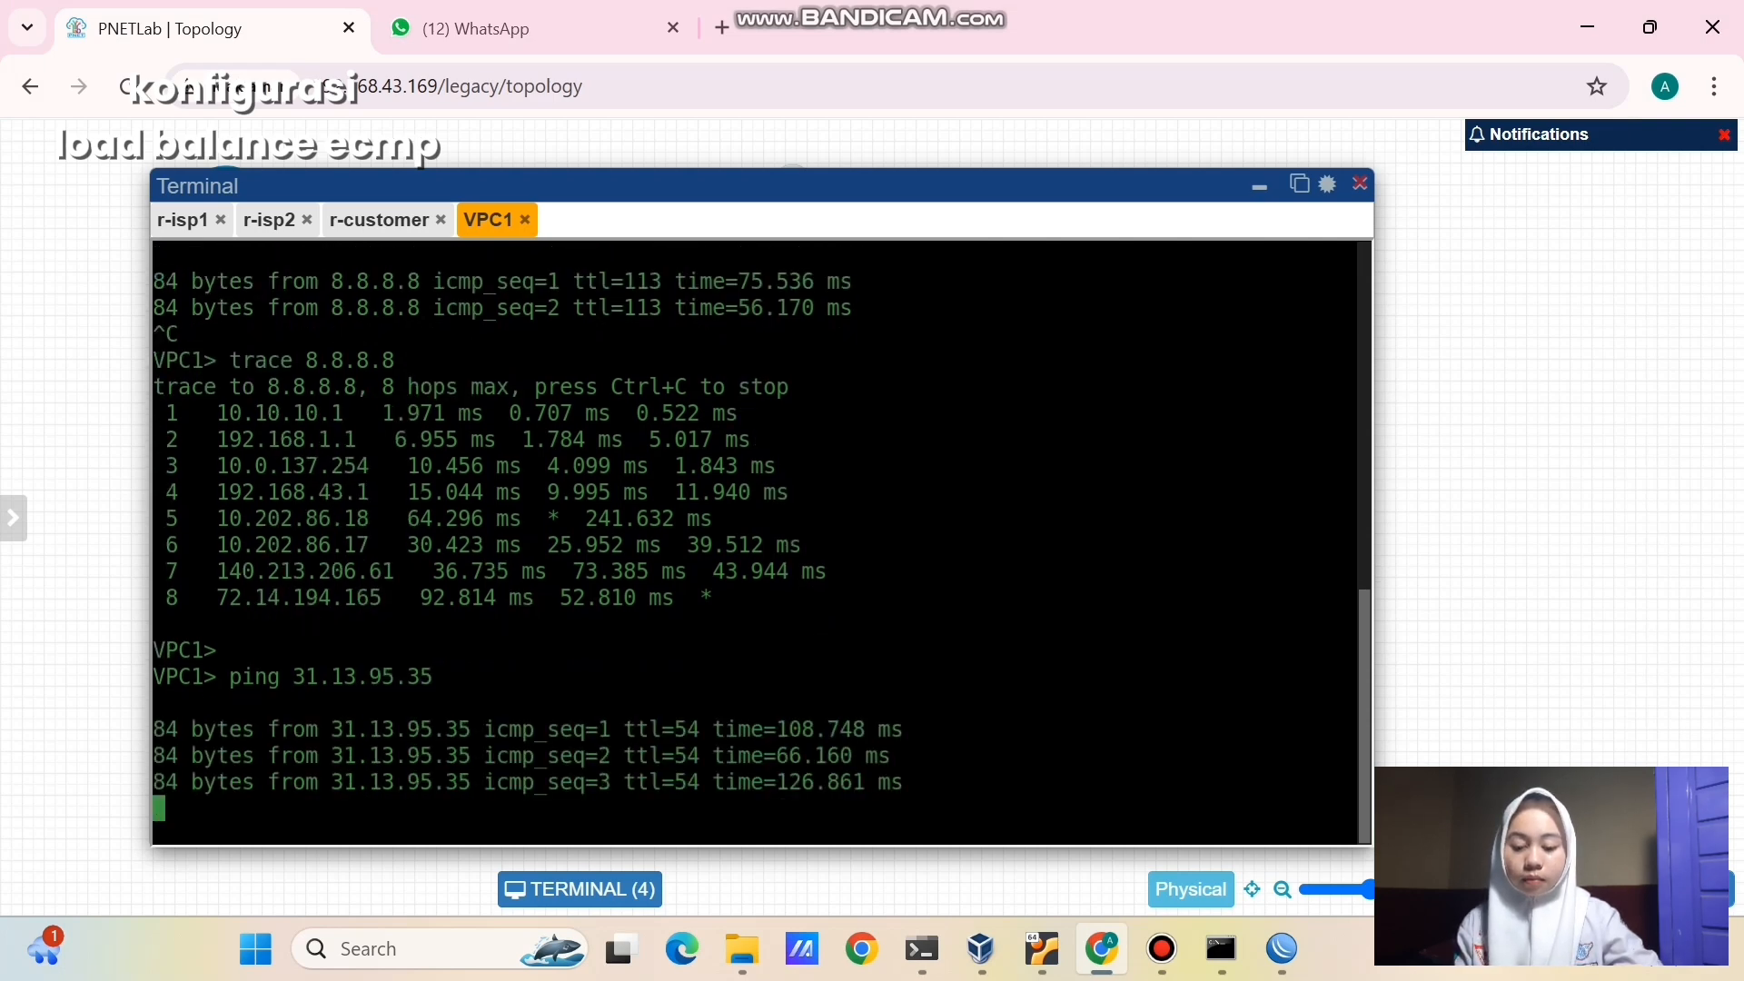
pyautogui.hotkey('ctrl', 'c')
# - Trace 31.13.95.35 from VPC1 and highlight hops 10.10.10.1 and 192.168.1.1
pyautogui.write('trace ')
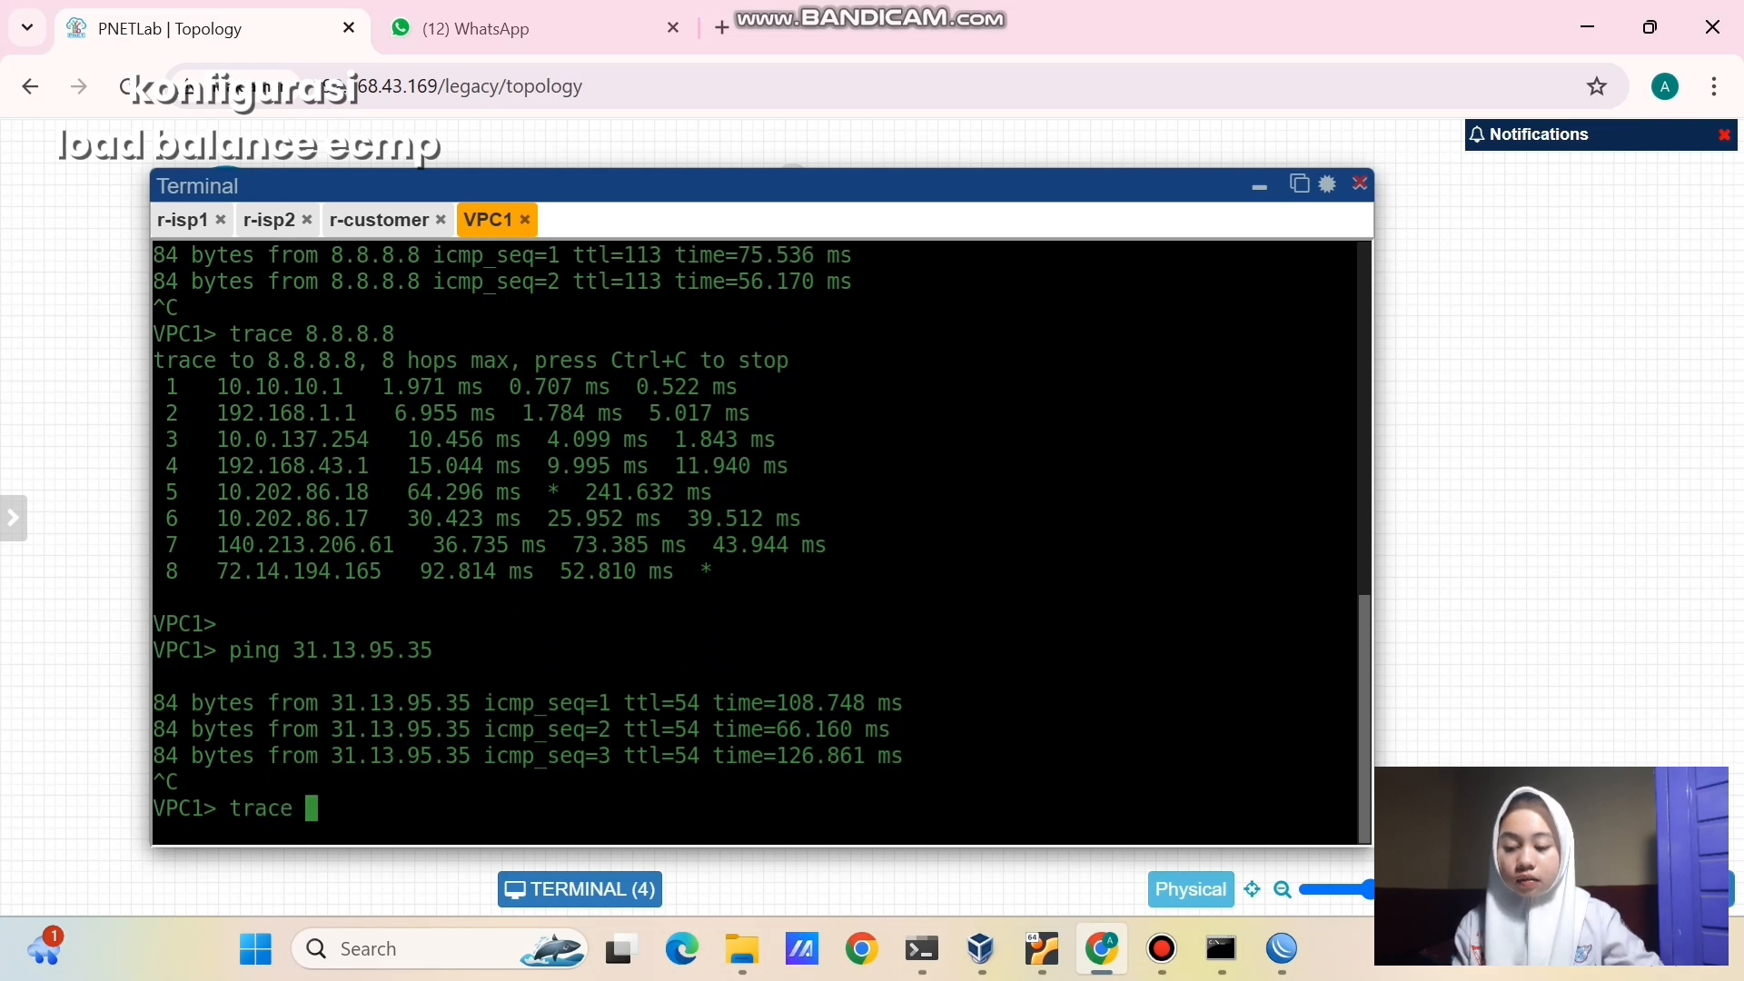
pyautogui.write('31')
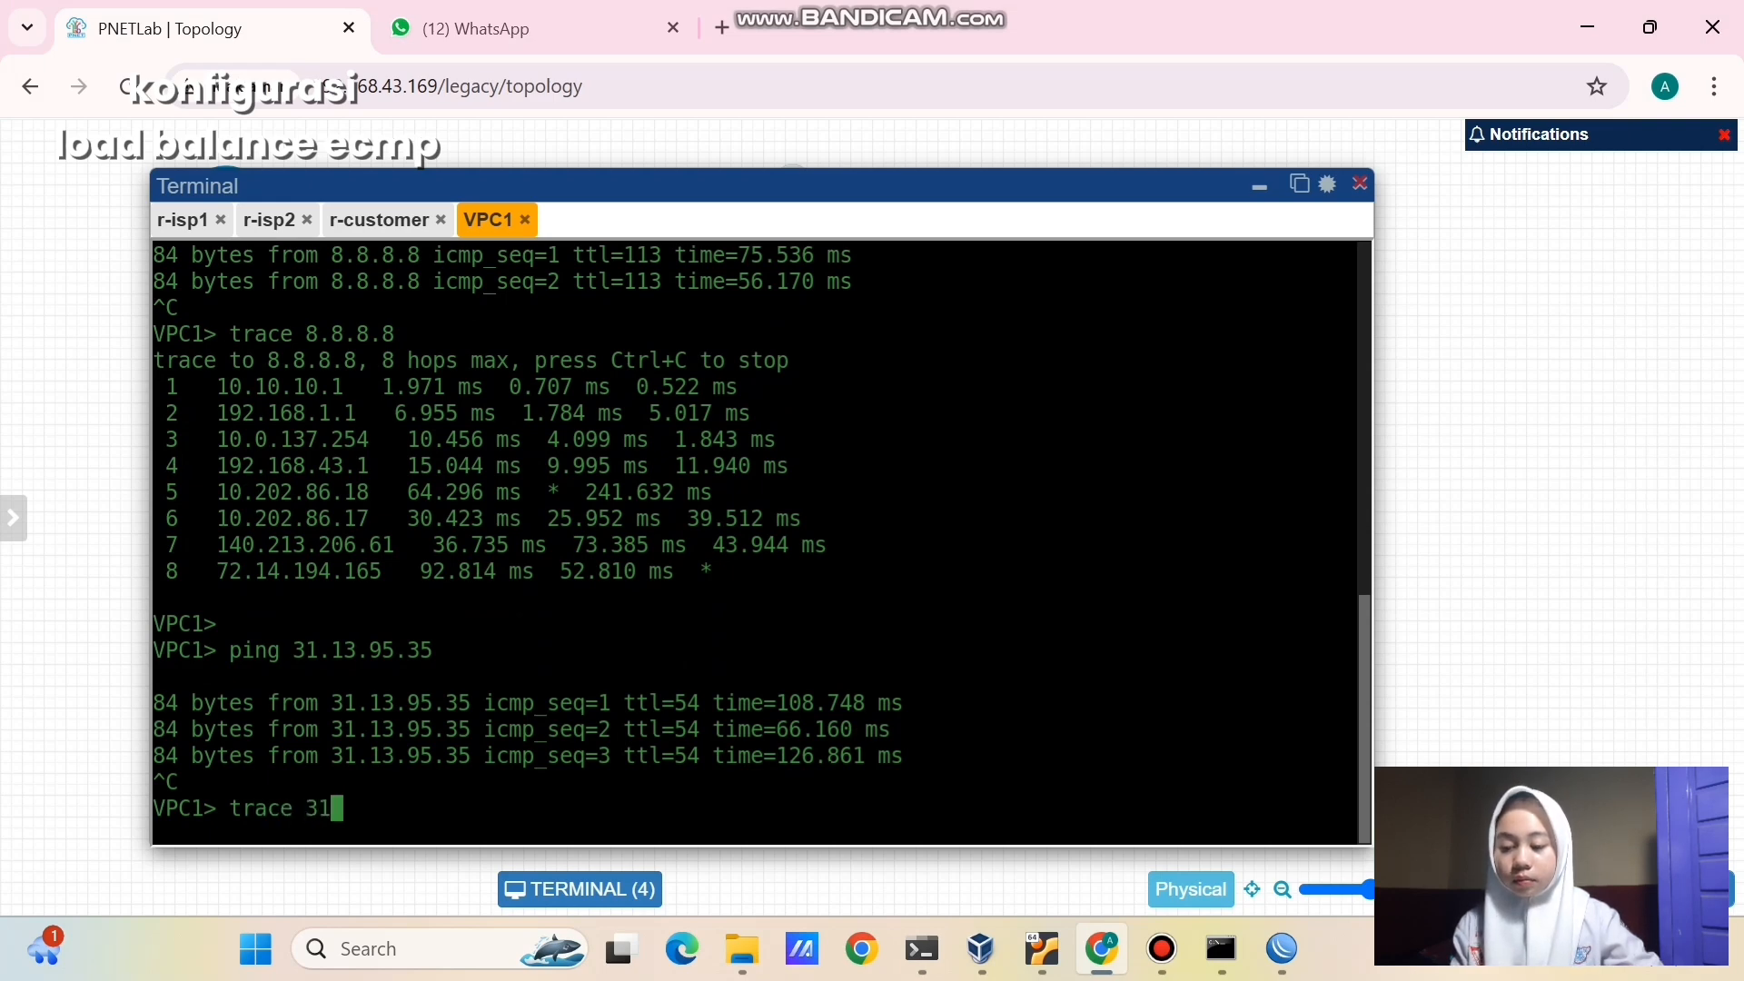
pyautogui.write('.13.')
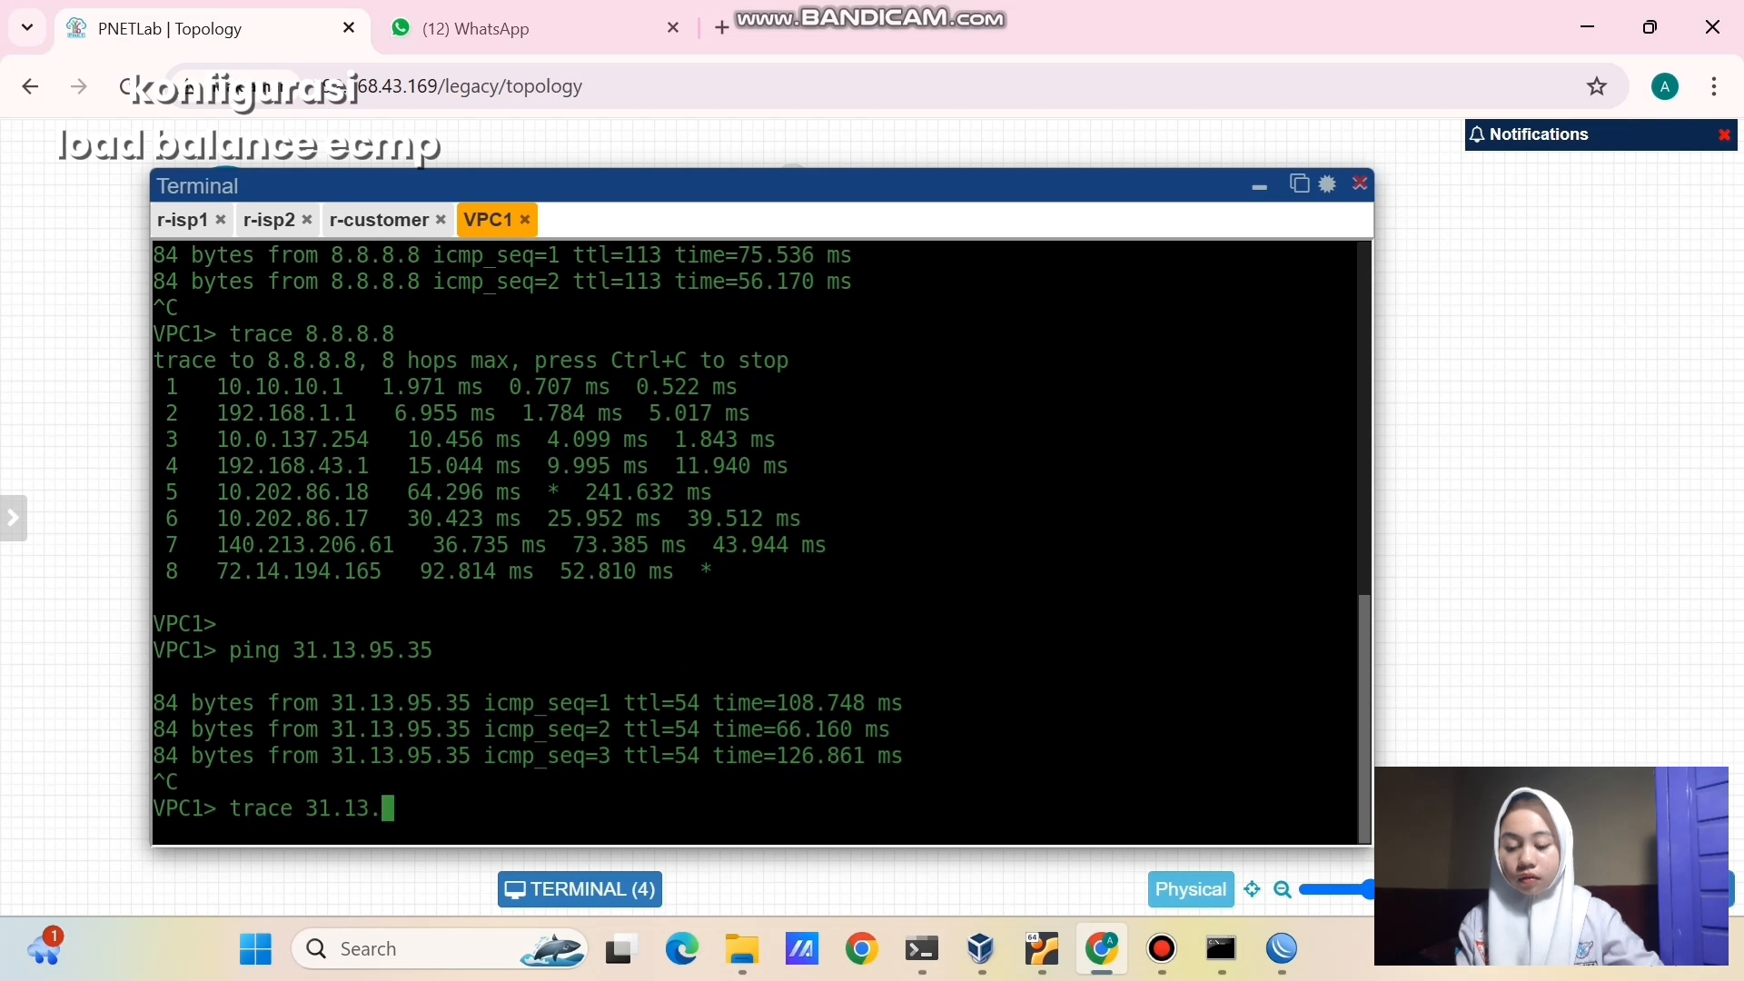
pyautogui.write('95.35')
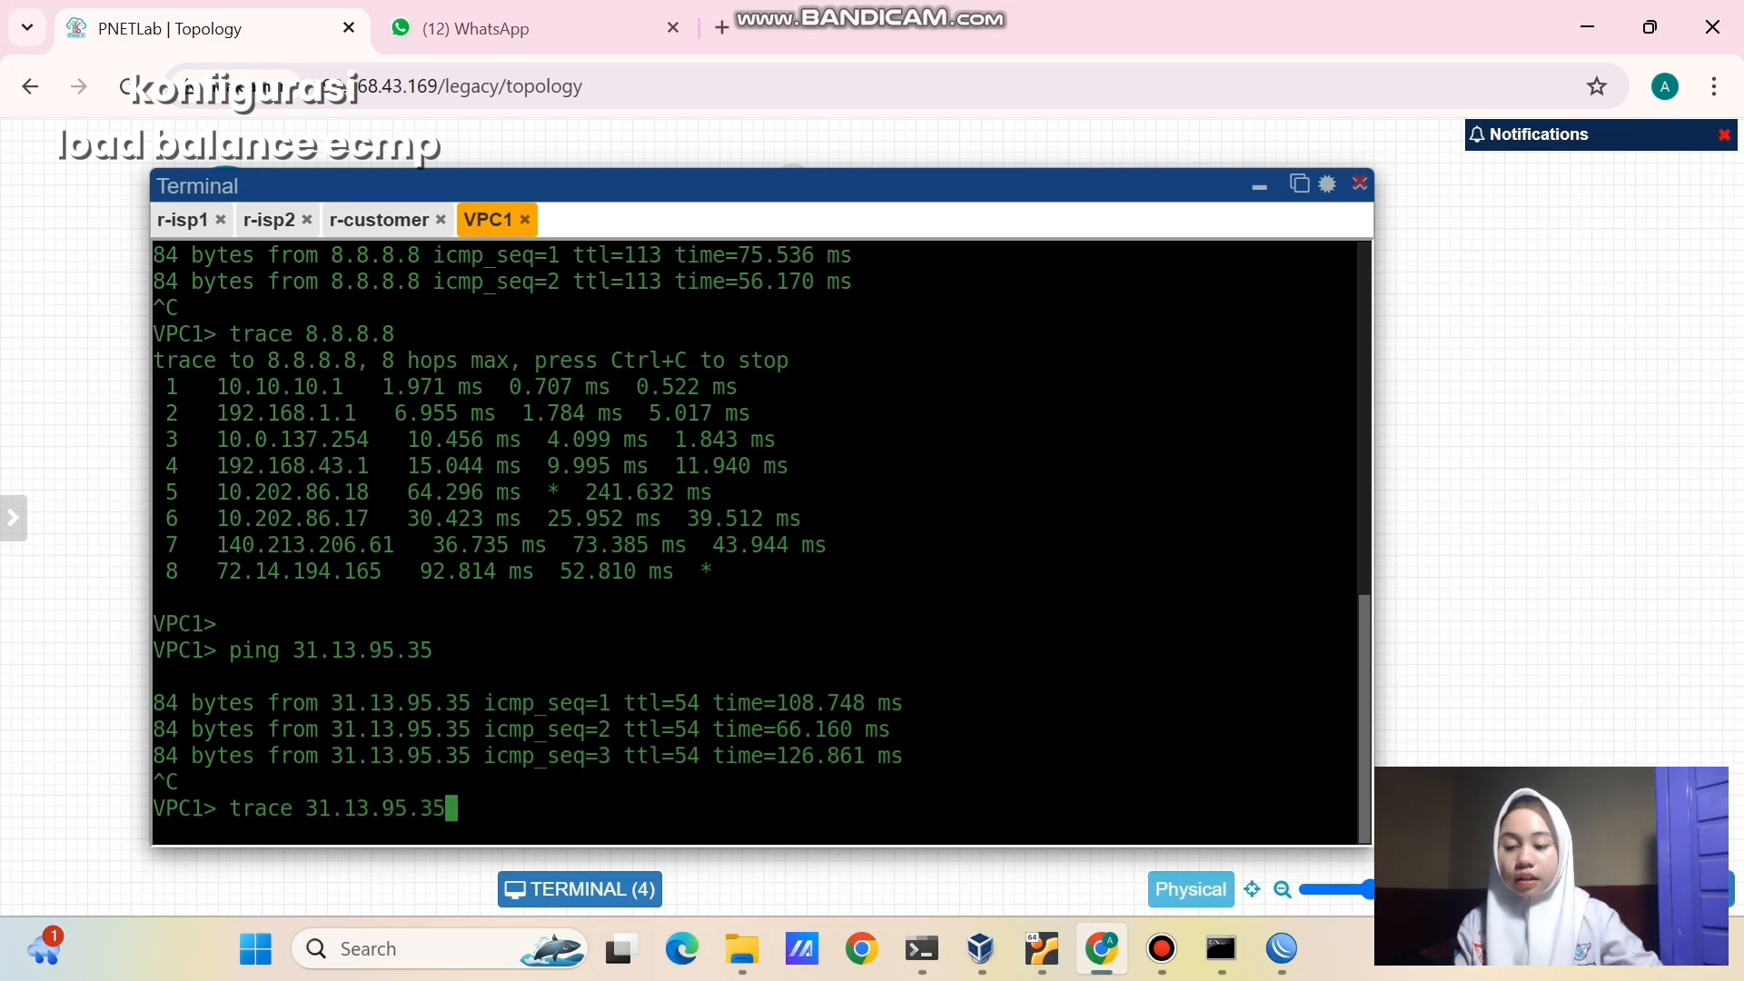
pyautogui.press('Return')
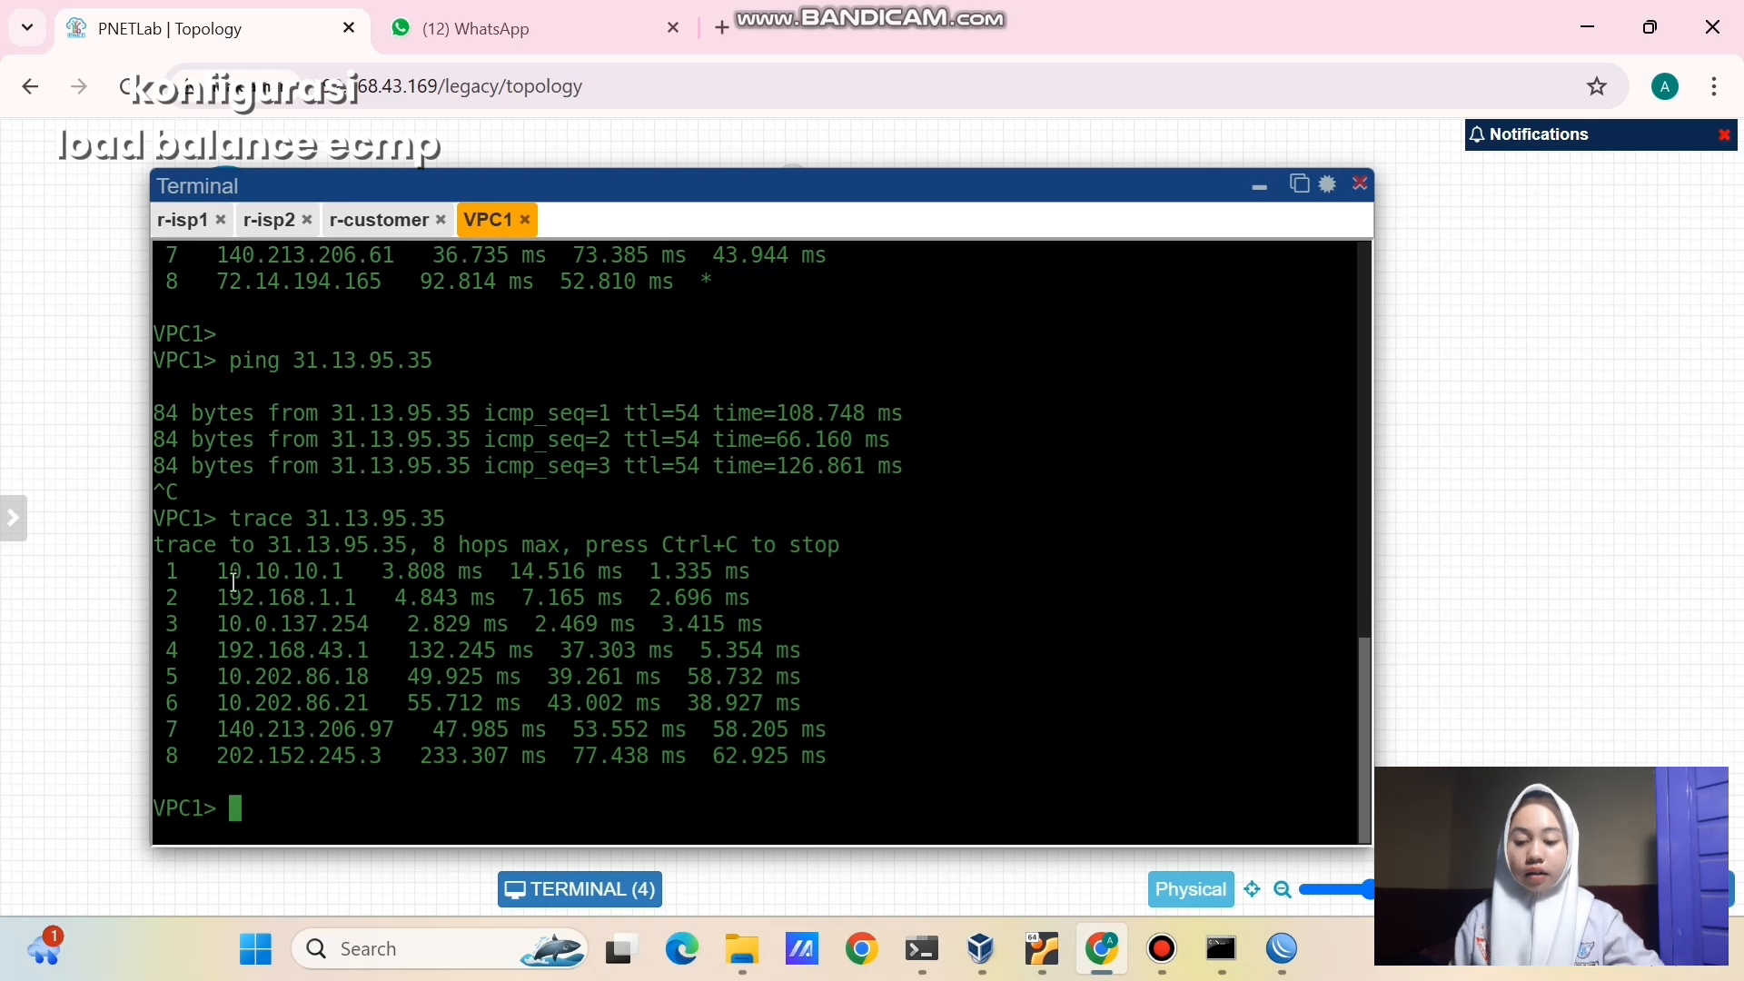
pyautogui.moveTo(218, 570); pyautogui.dragTo(346, 572)
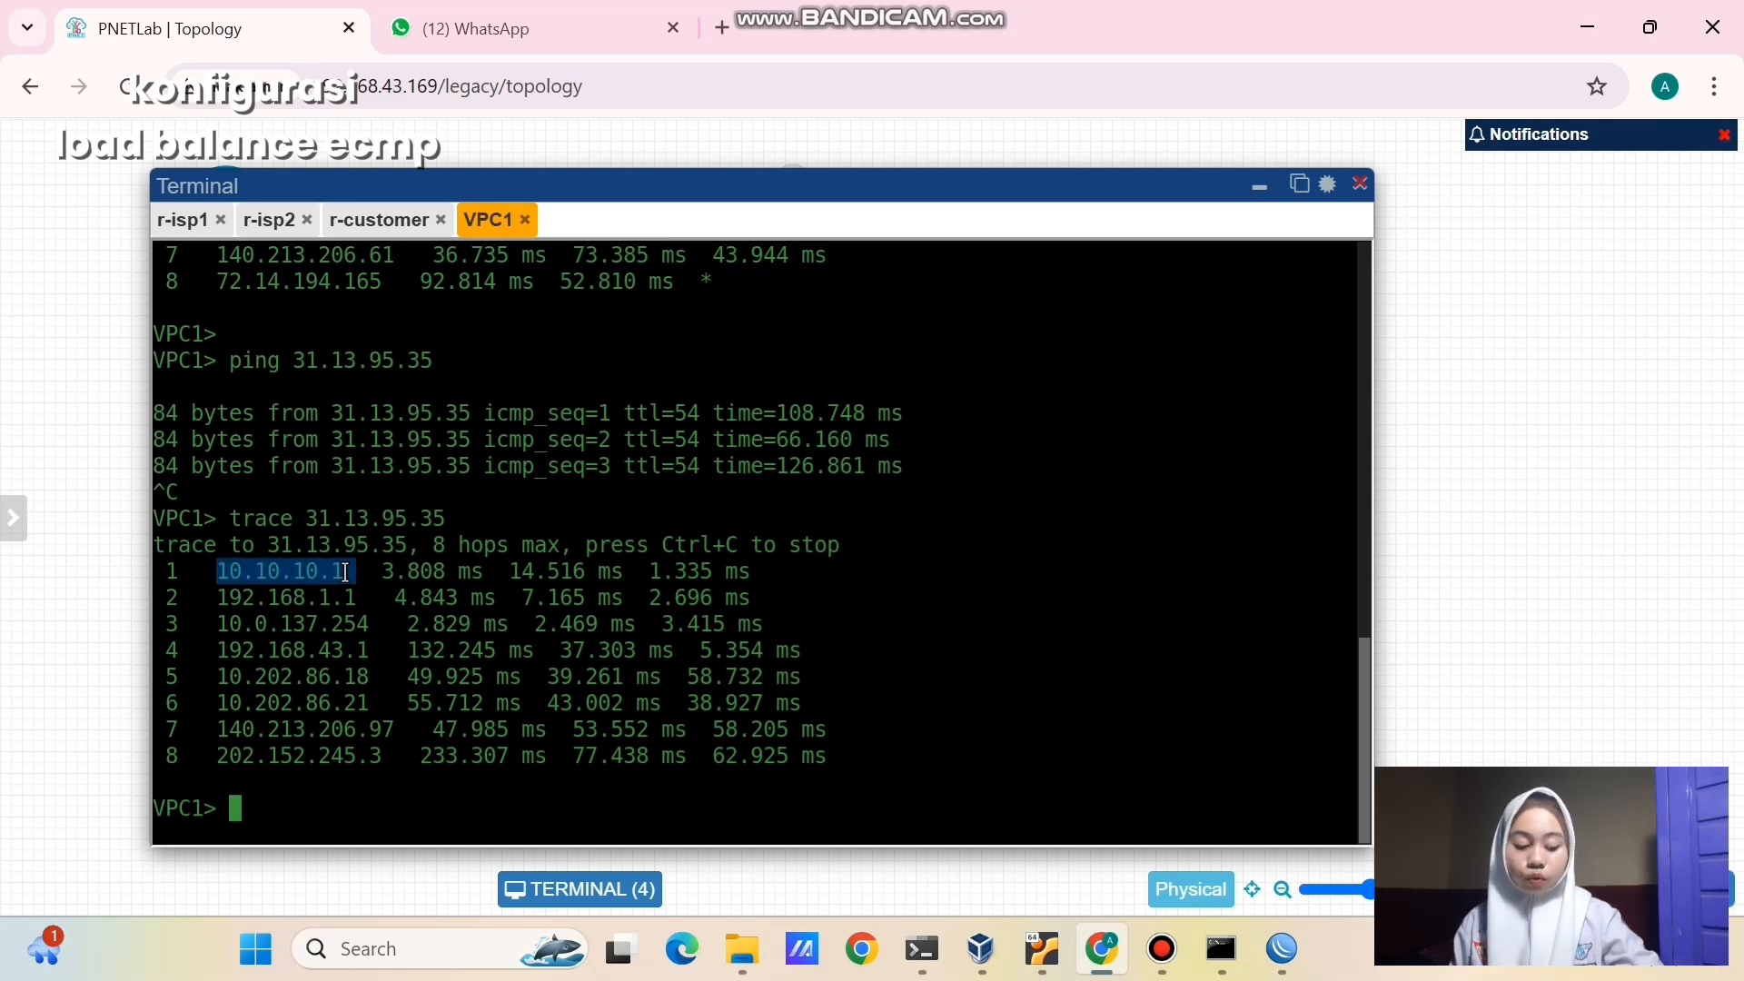
pyautogui.click(287, 651)
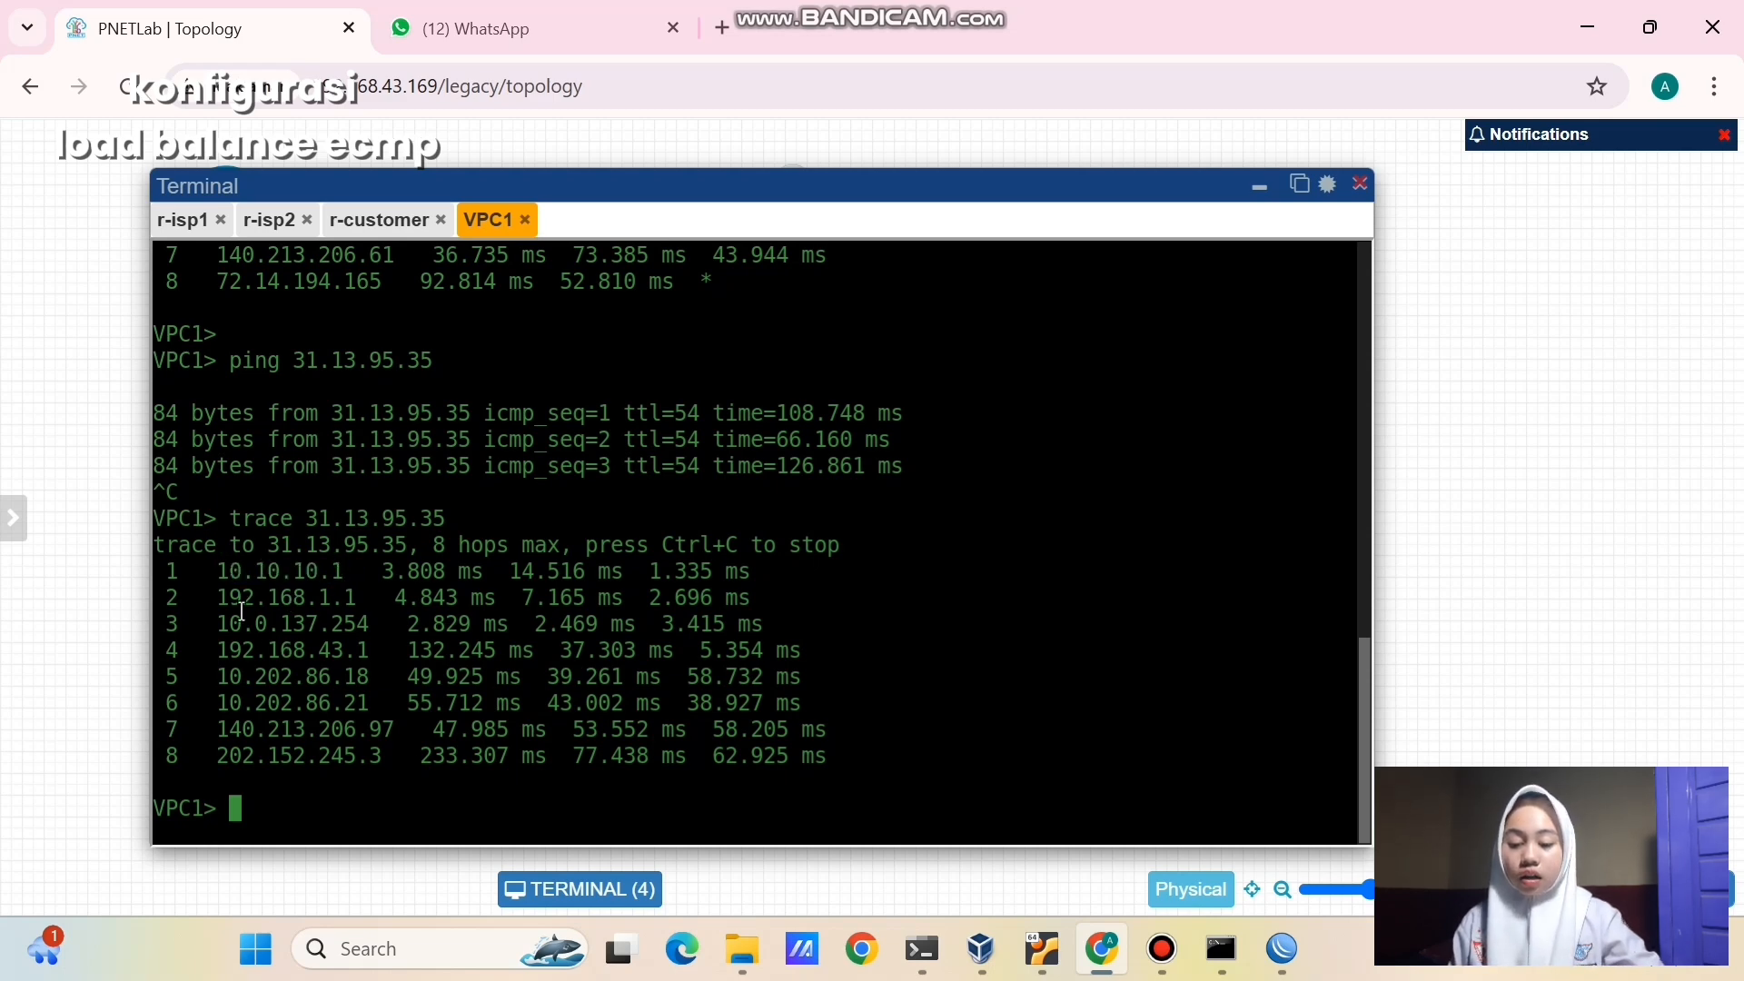
pyautogui.moveTo(219, 597); pyautogui.dragTo(363, 599)
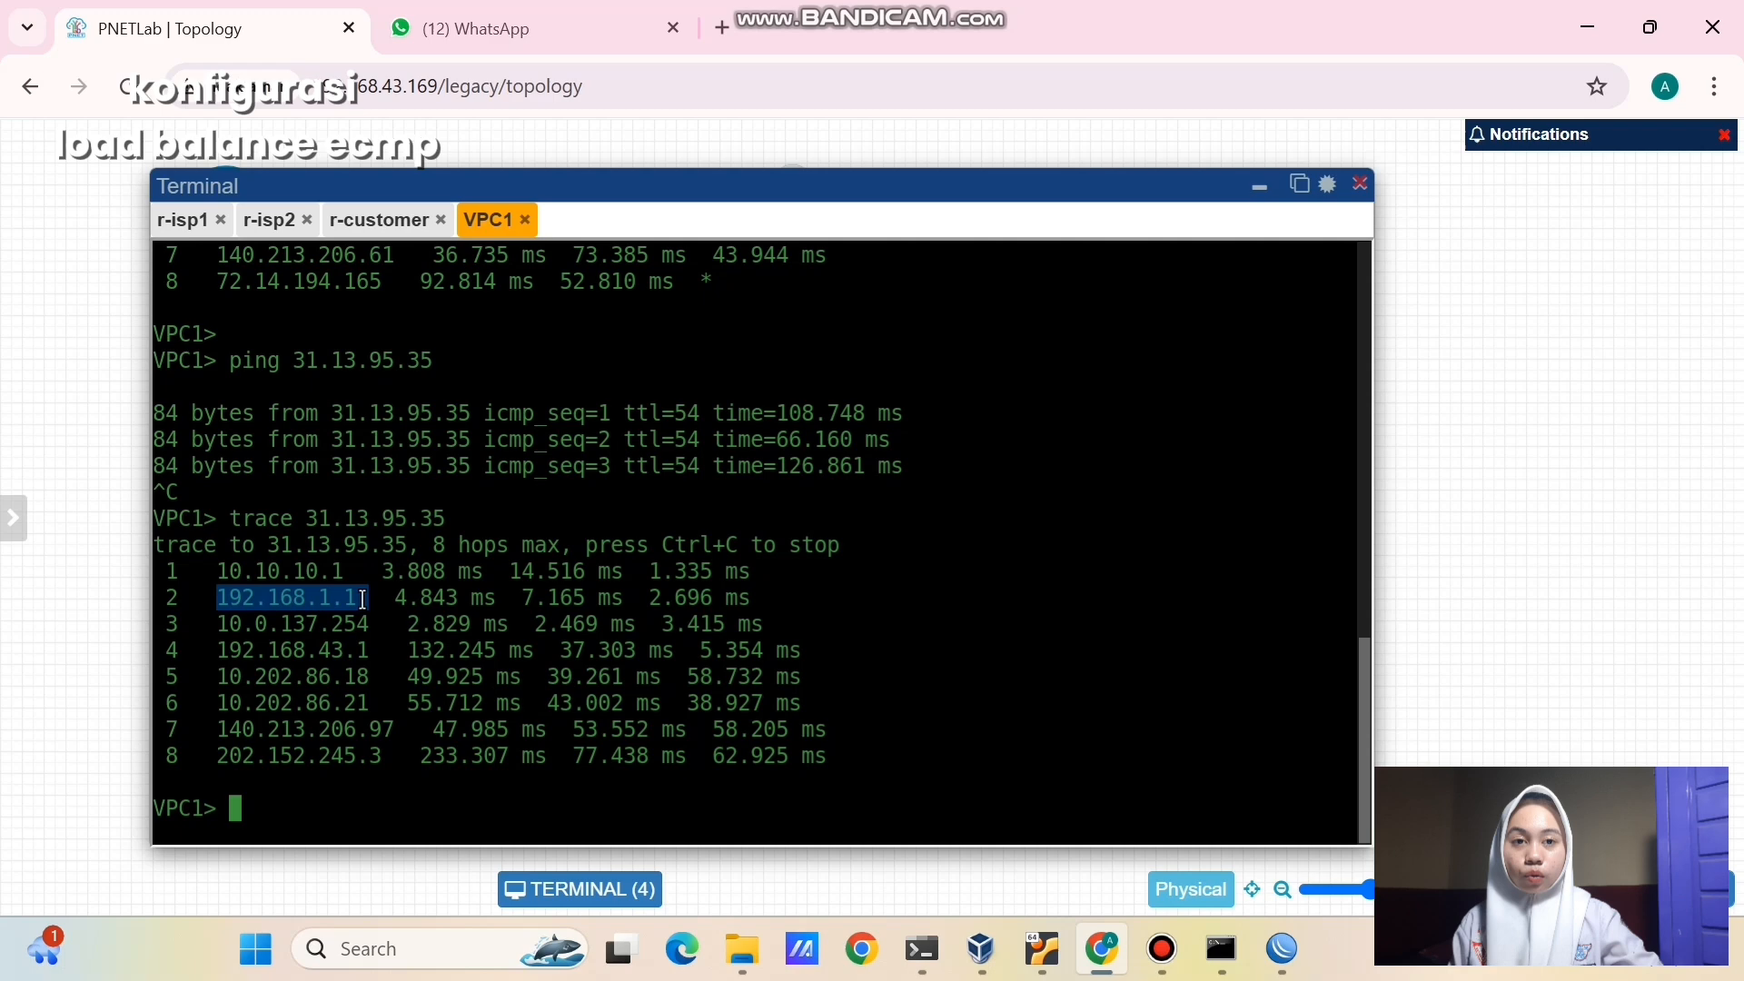
pyautogui.click(348, 655)
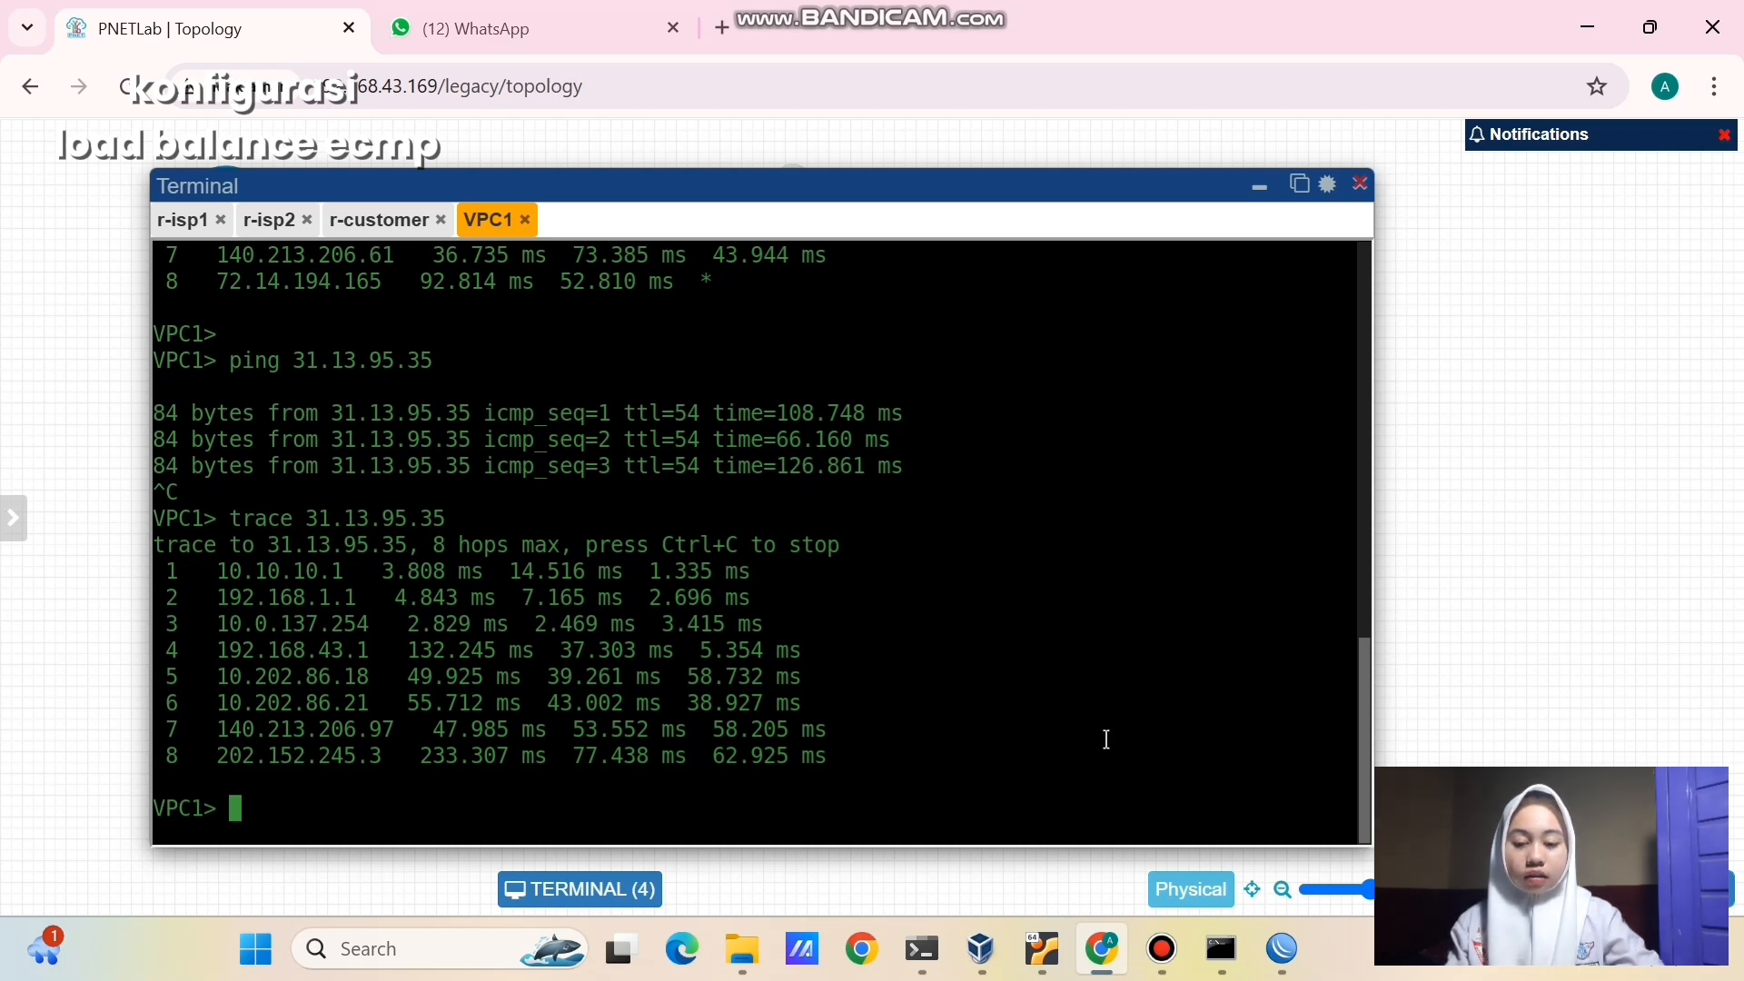
# - Run nslookup twitter.com in PowerShell, getting 104.244.42.193, then return to the VPC1 console
pyautogui.click(938, 945)
pyautogui.write('nslooku')
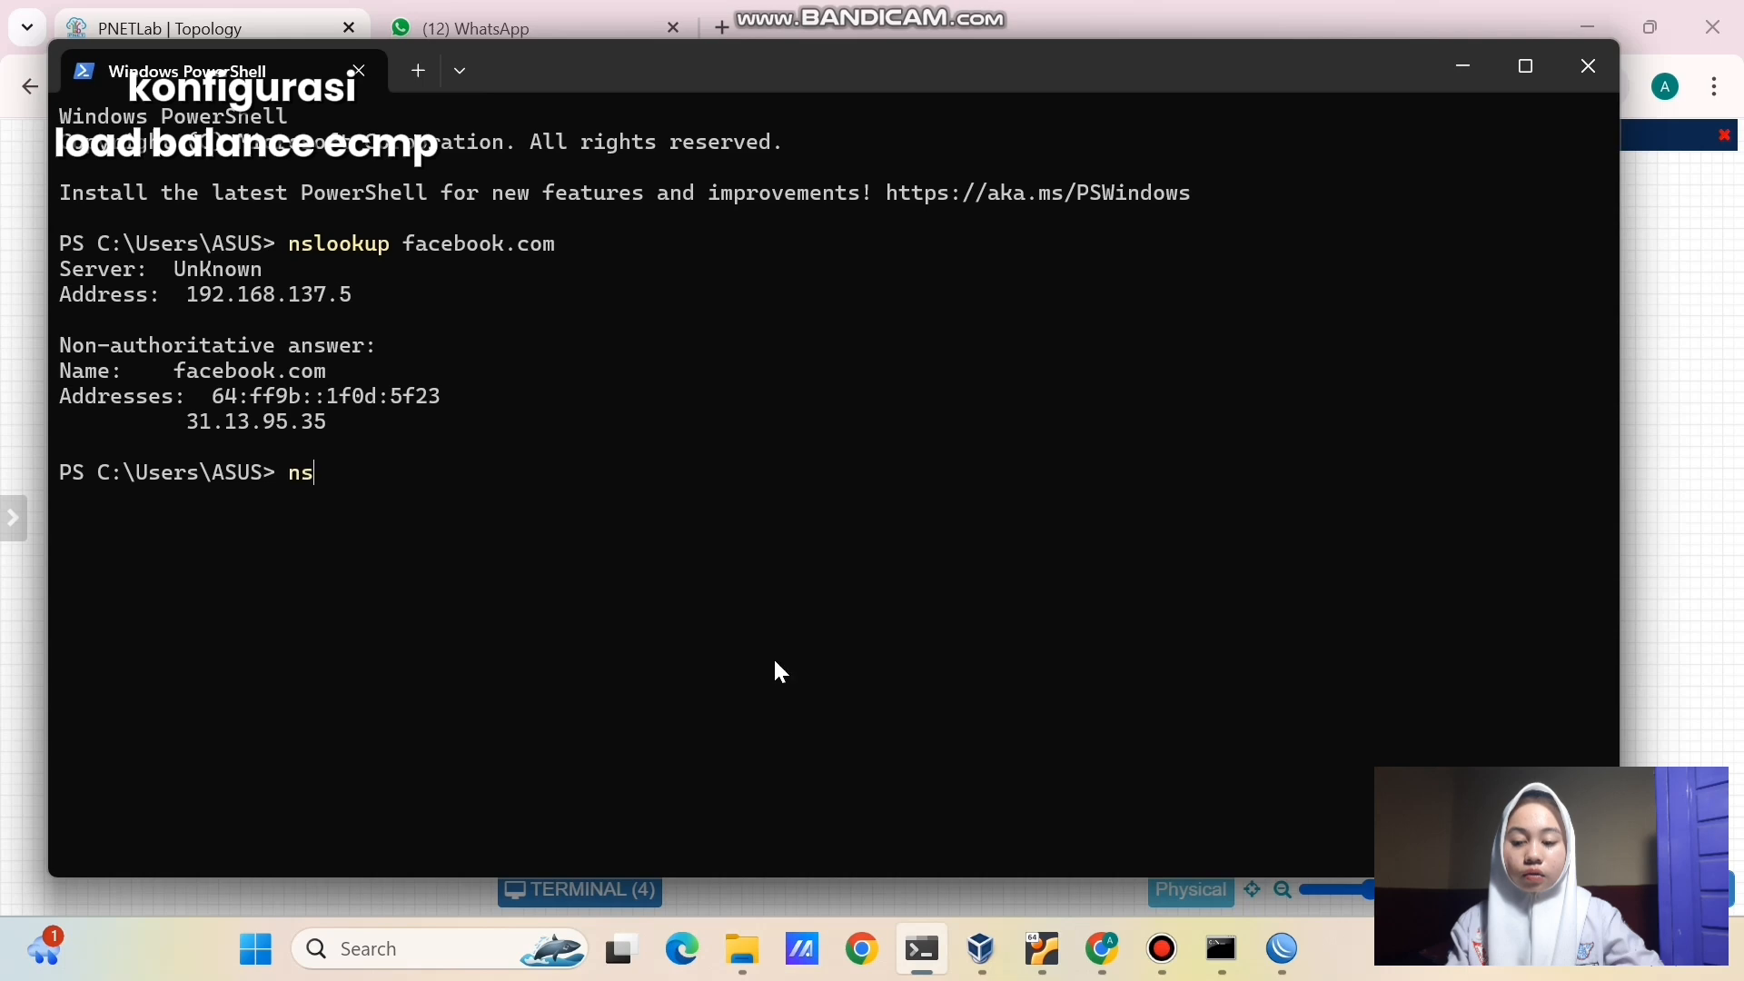
pyautogui.write('ptw')
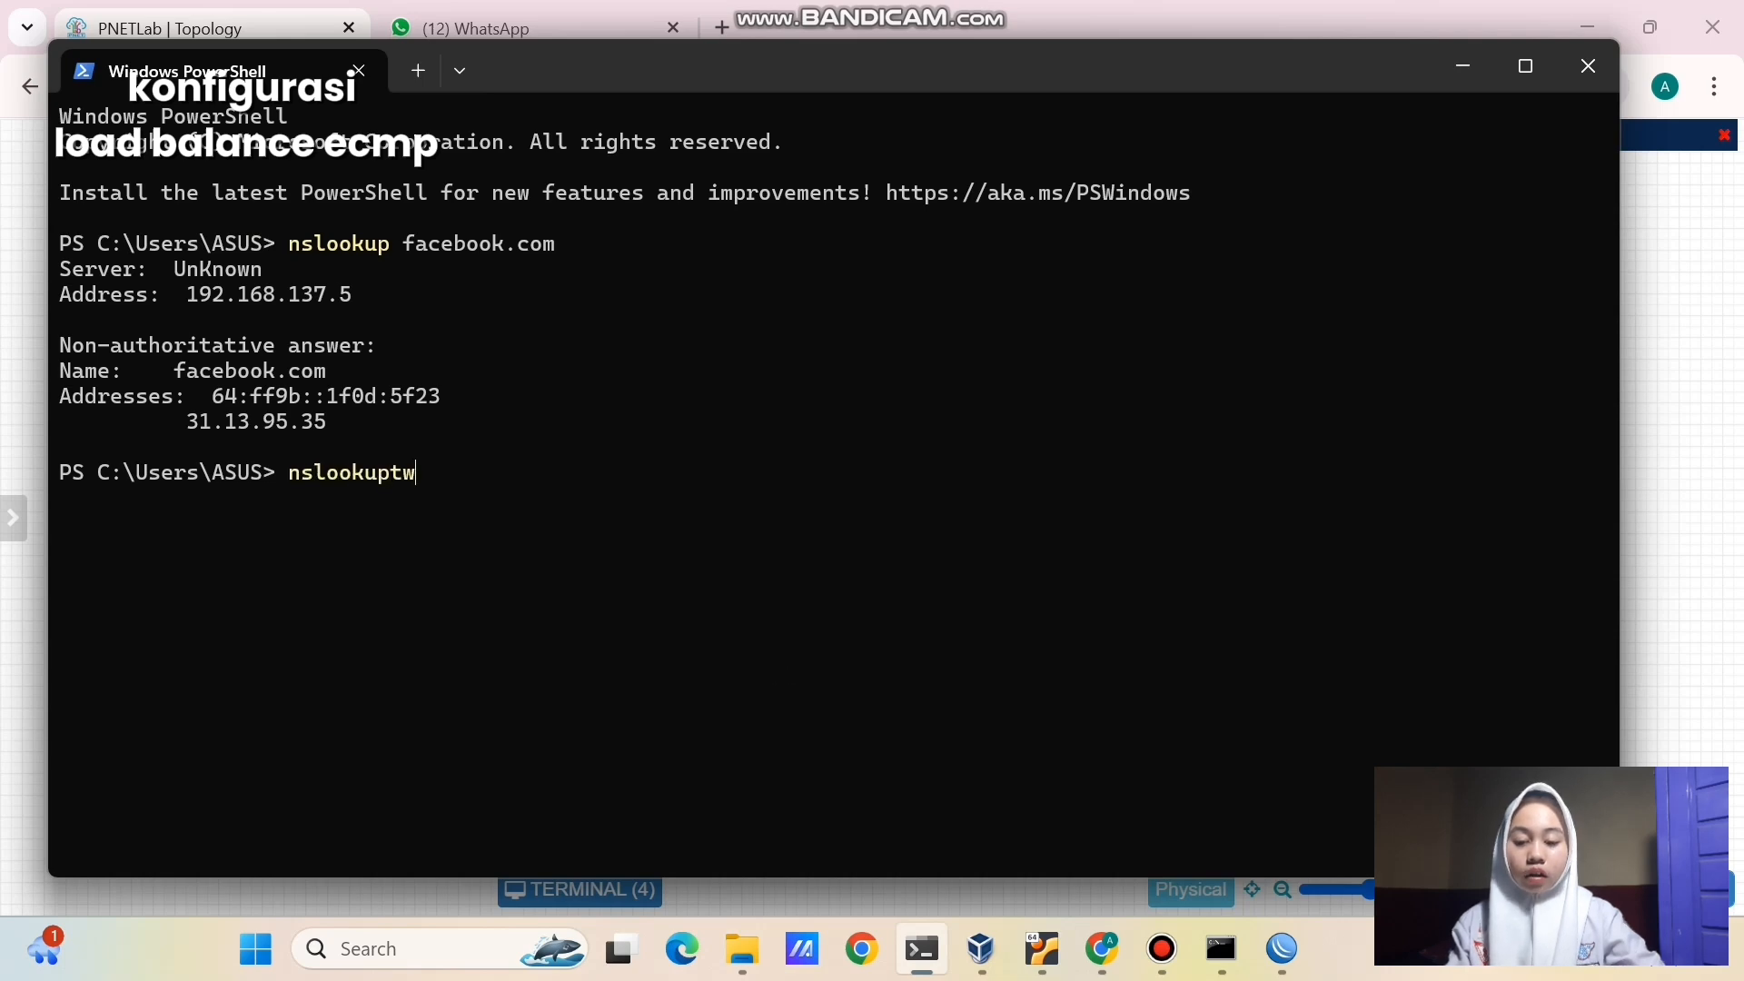
pyautogui.write('i')
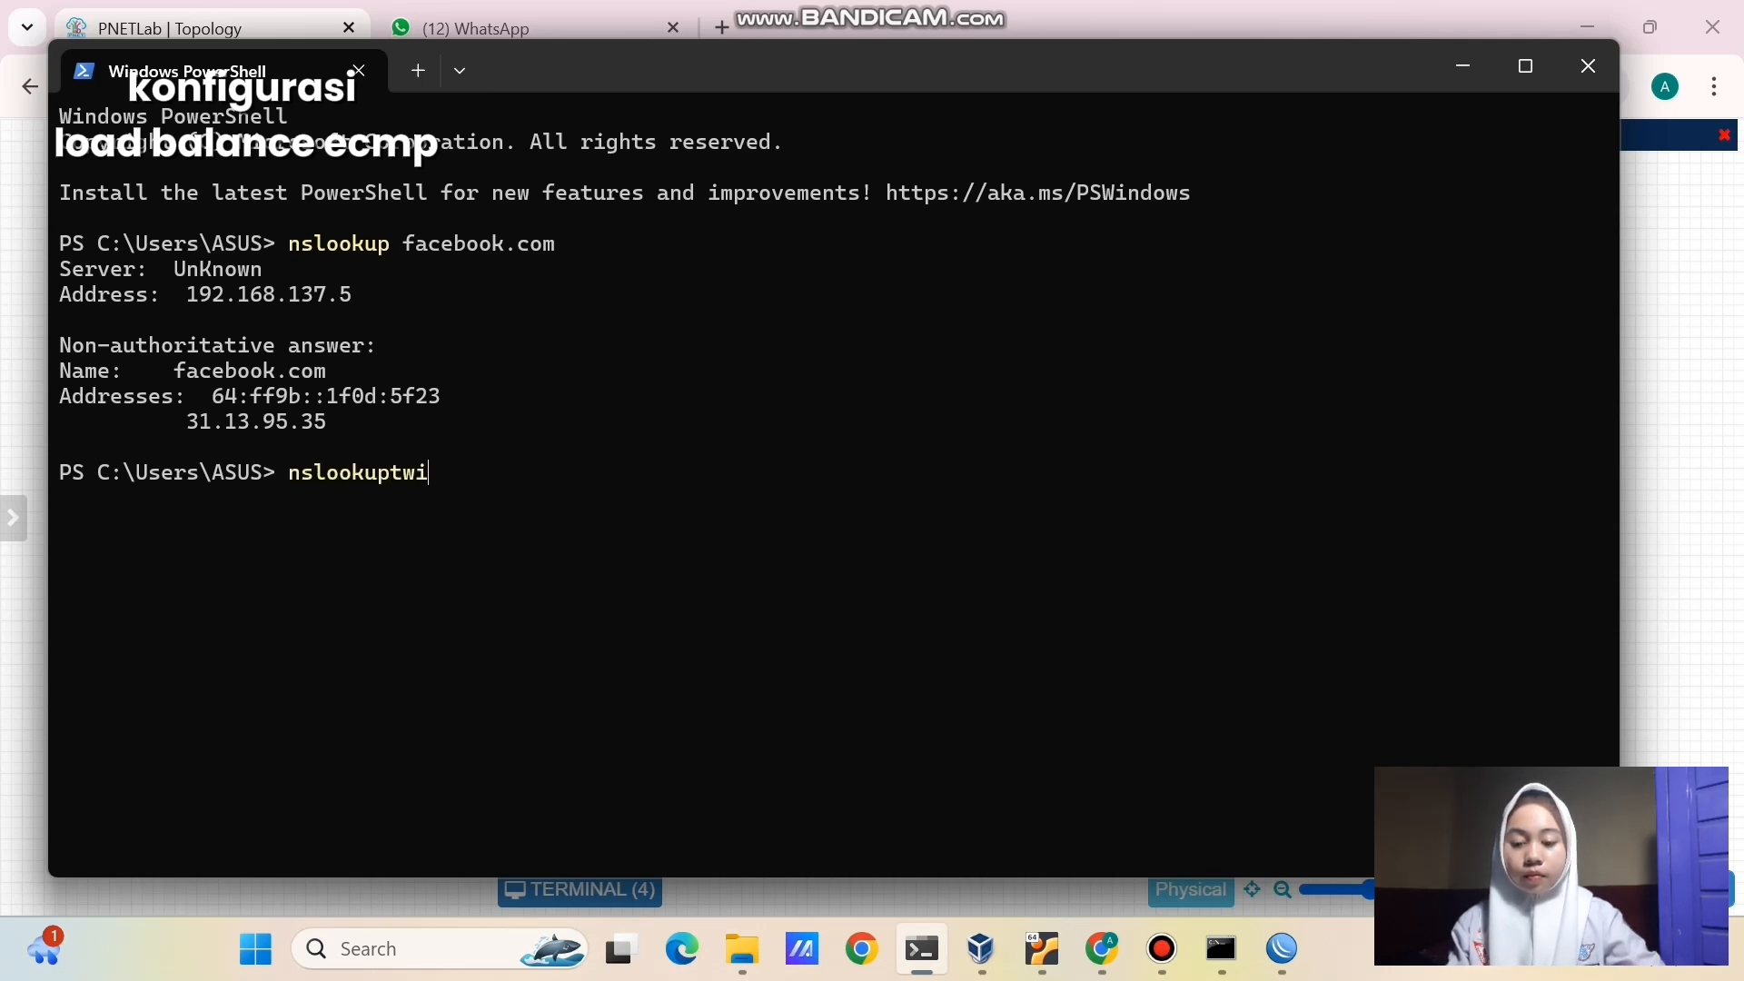
pyautogui.write('tter.com')
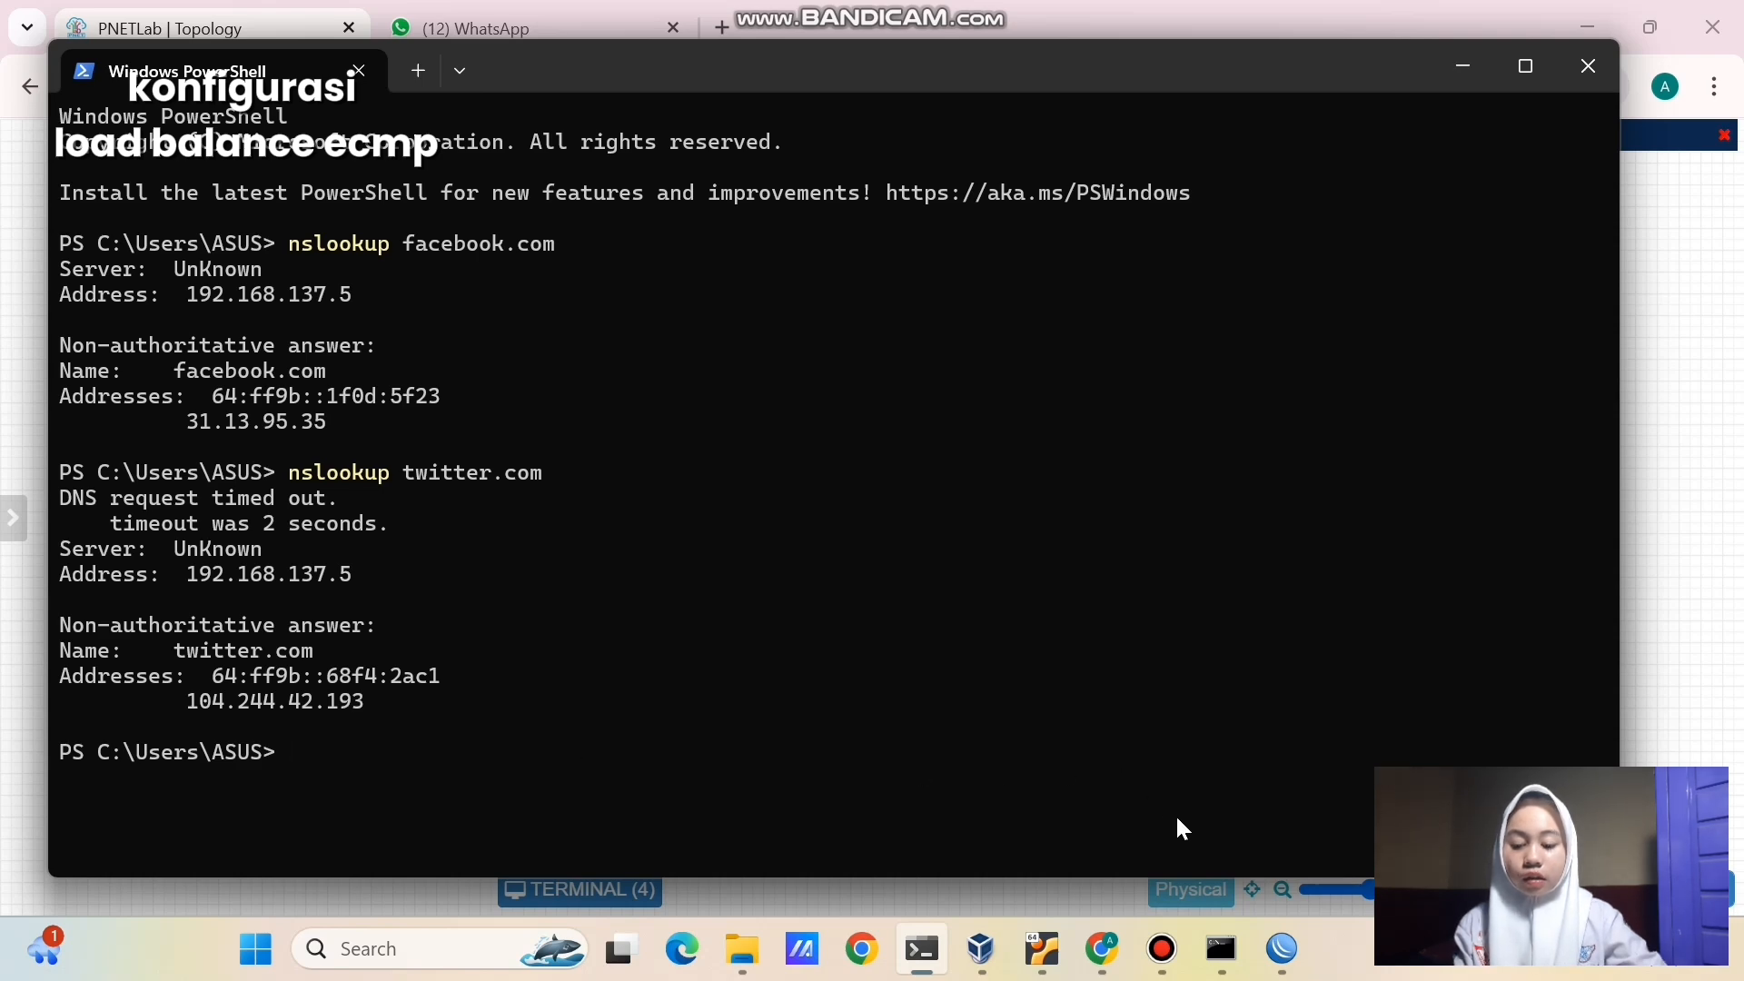
pyautogui.click(1099, 945)
# - Ping 104.244.42.193 from VPC1 and stop it after replies arrive
pyautogui.write('ping ')
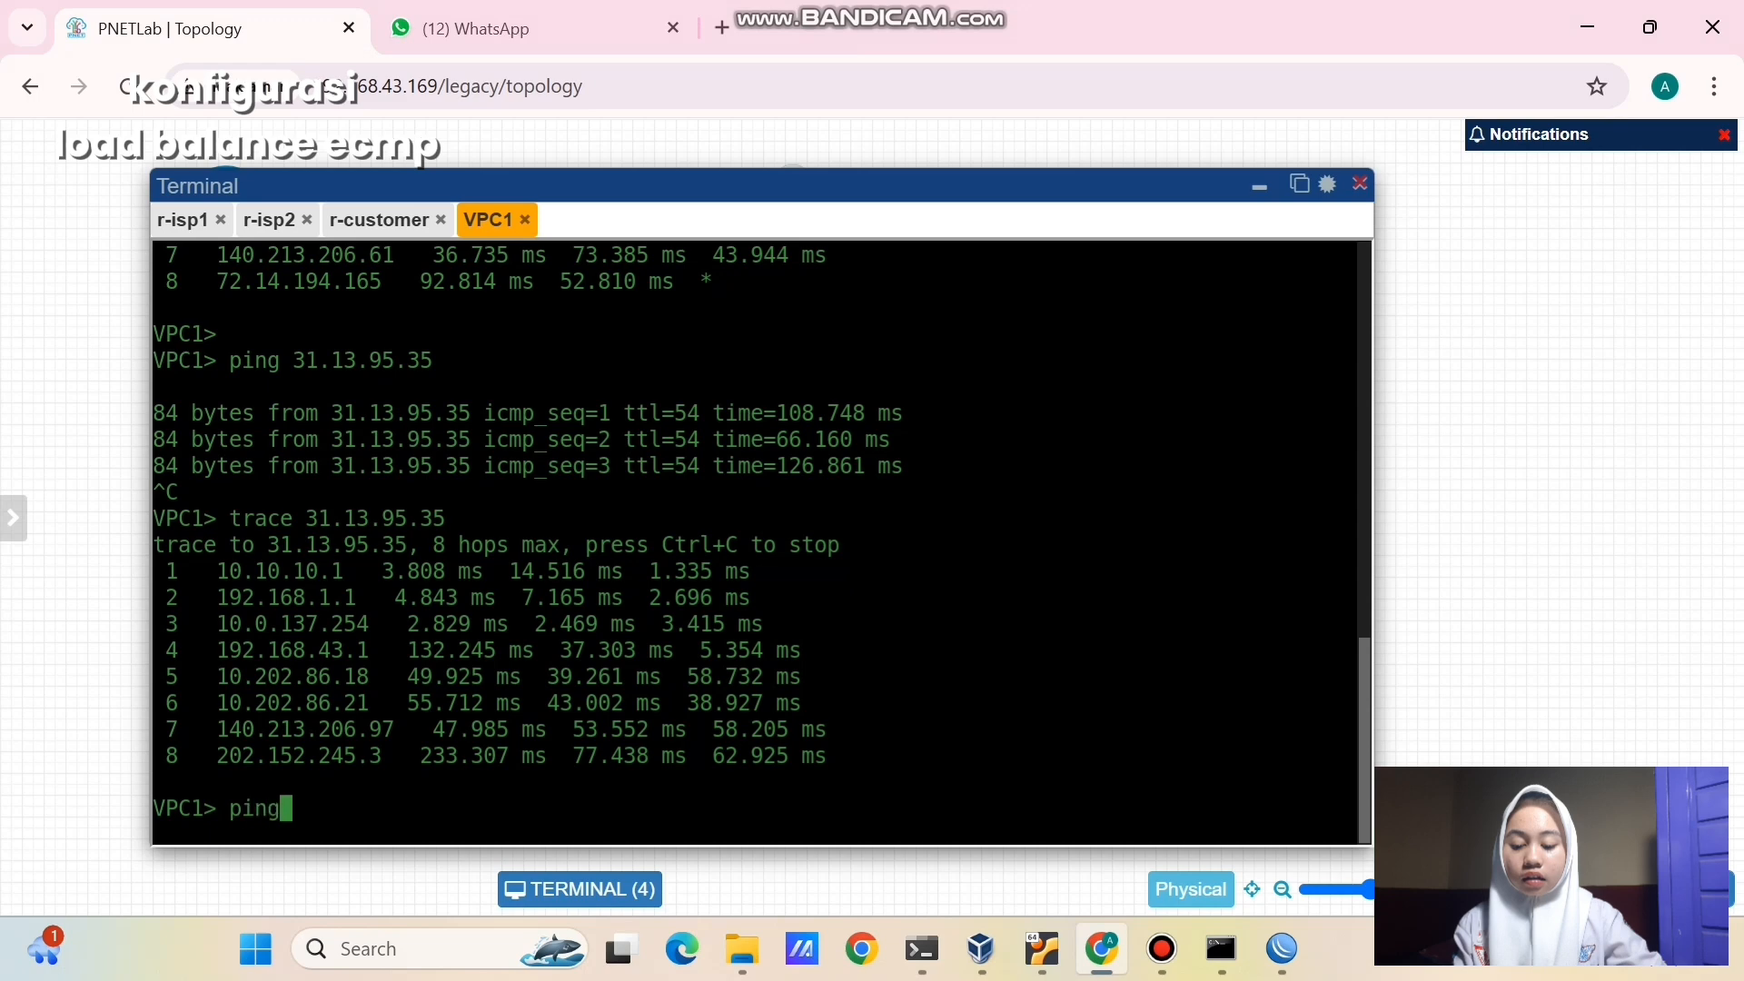
pyautogui.write('1')
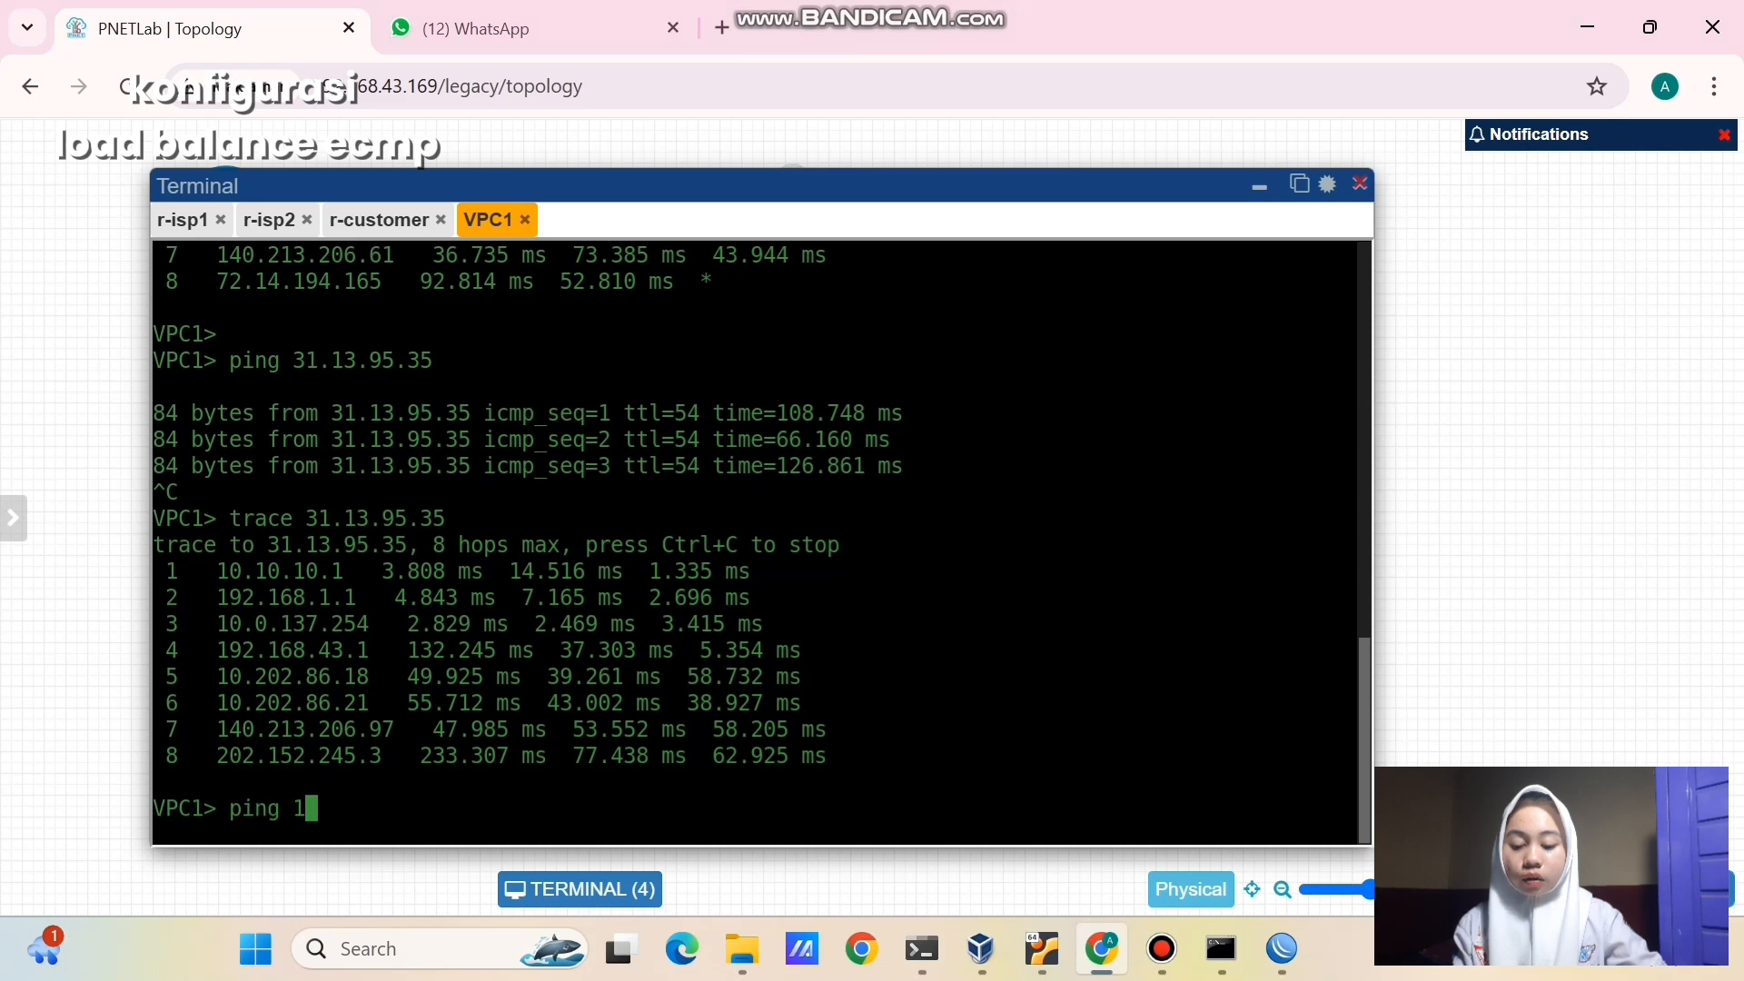
pyautogui.write('04.244')
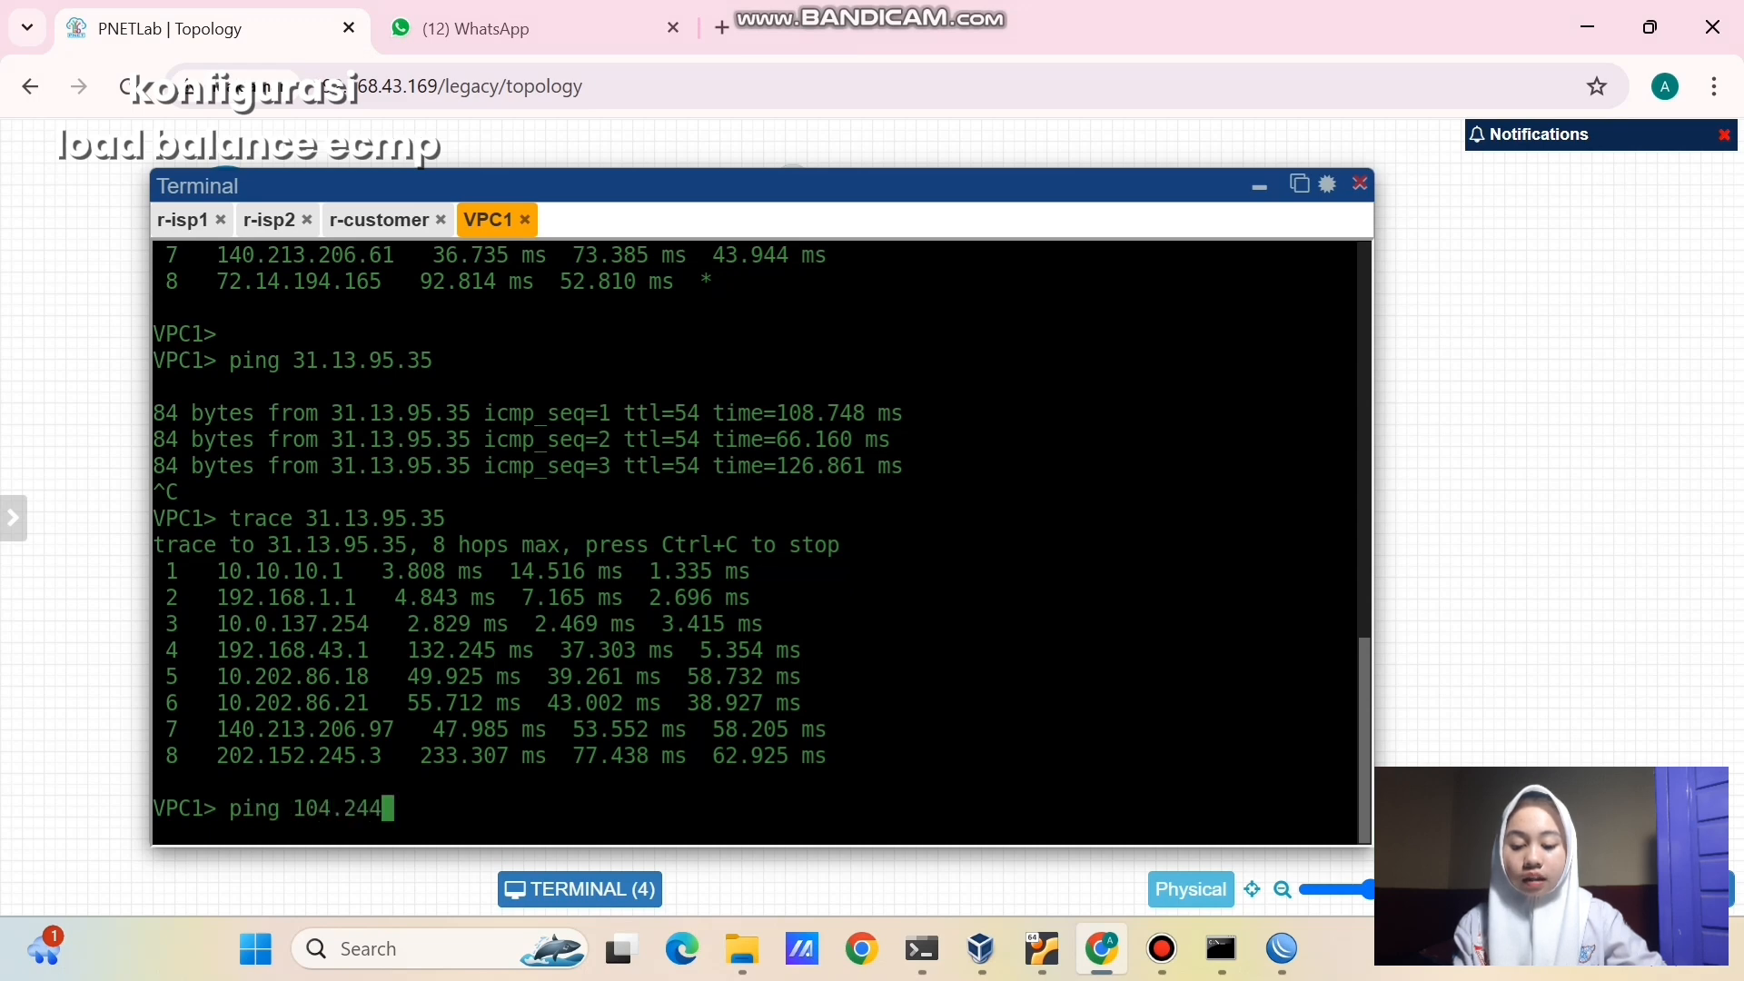
pyautogui.write('.42')
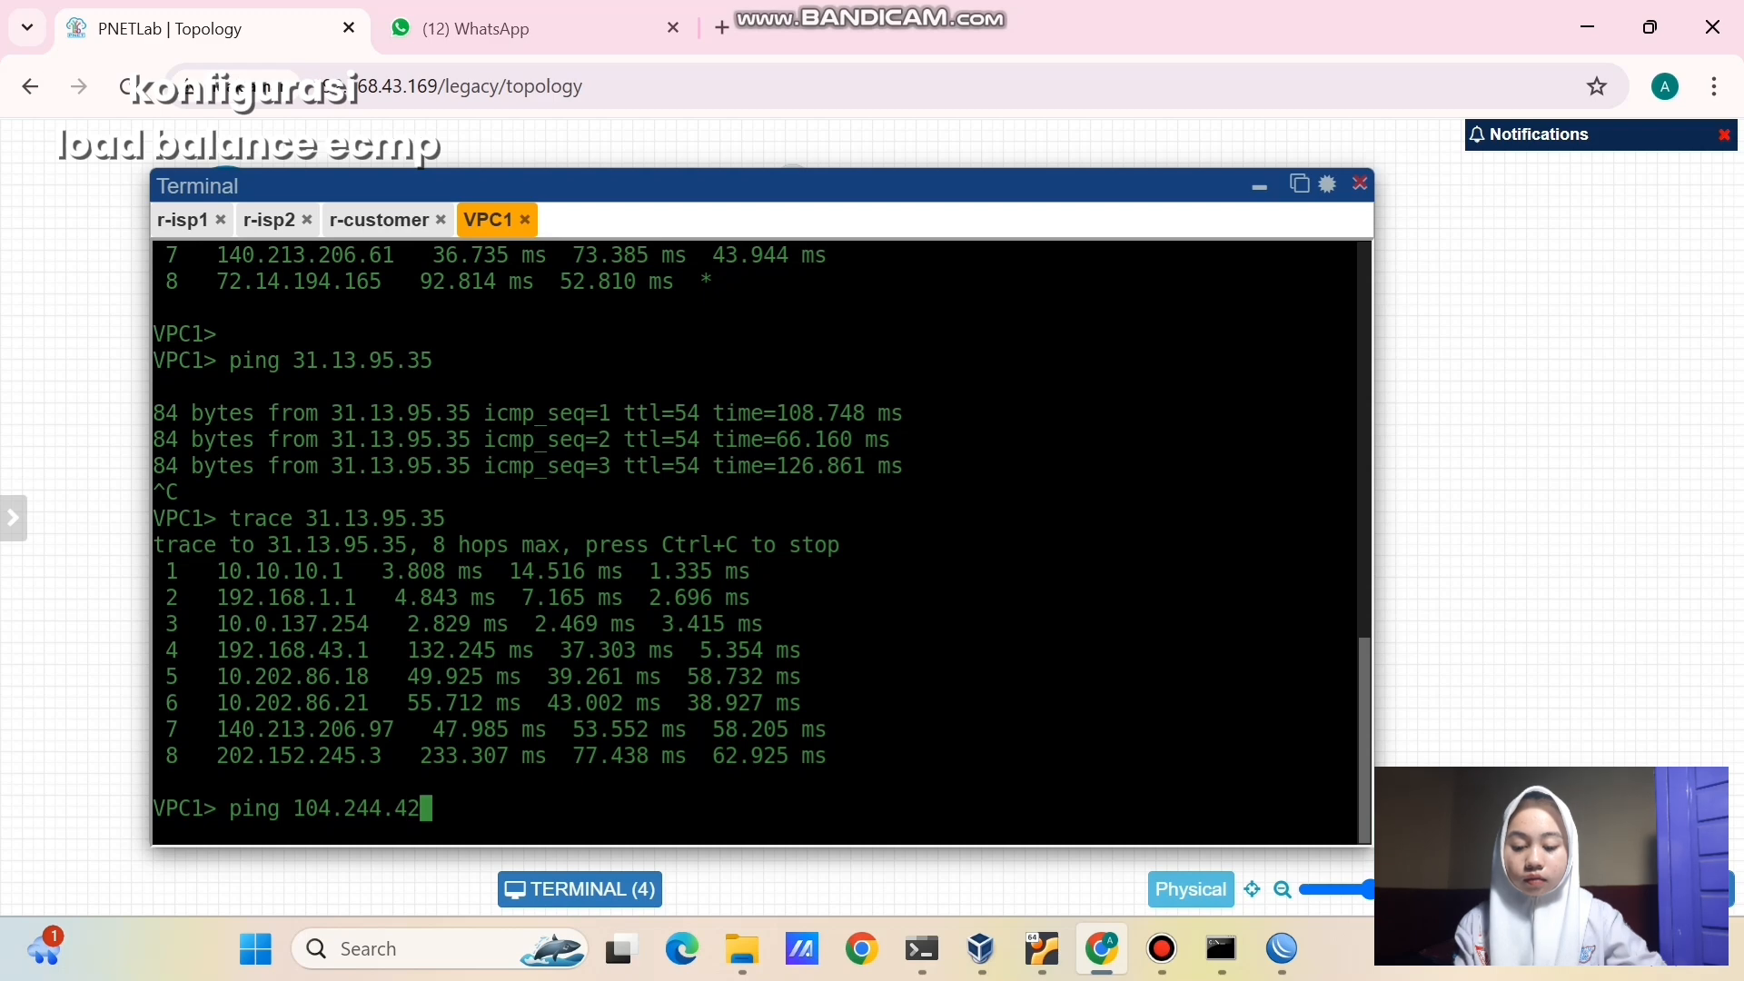
pyautogui.write('.193')
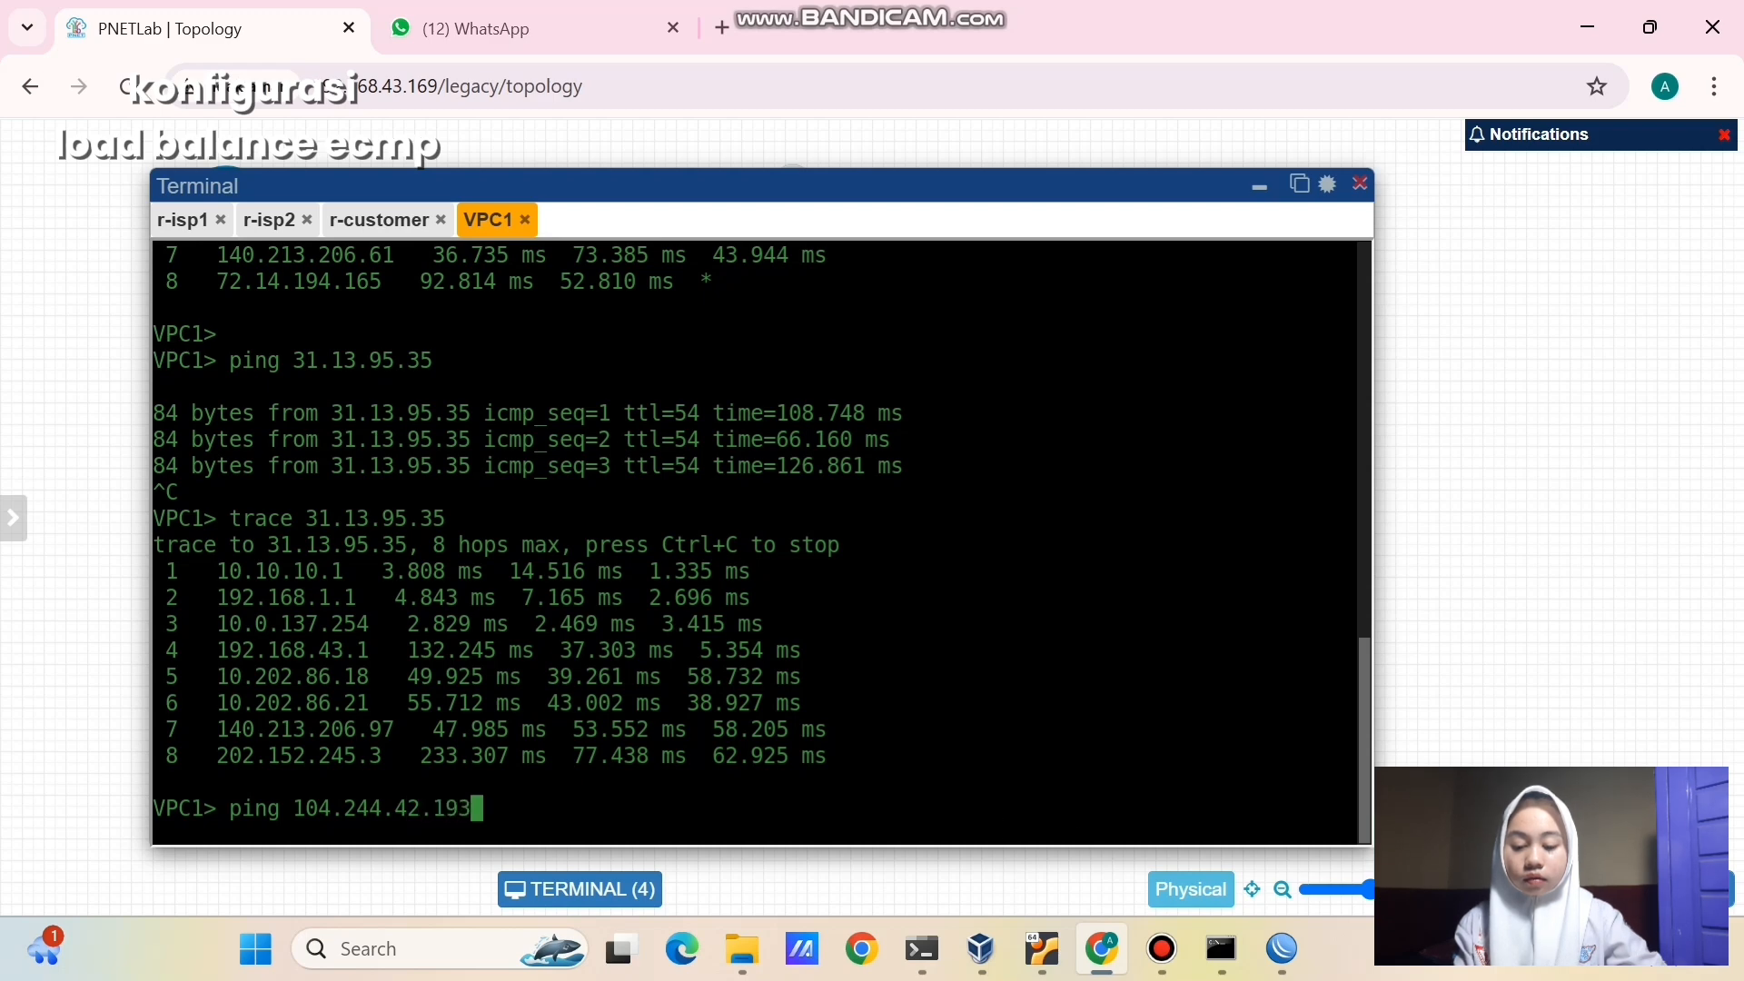
pyautogui.press('Return')
pyautogui.hotkey('ctrl', 'c')
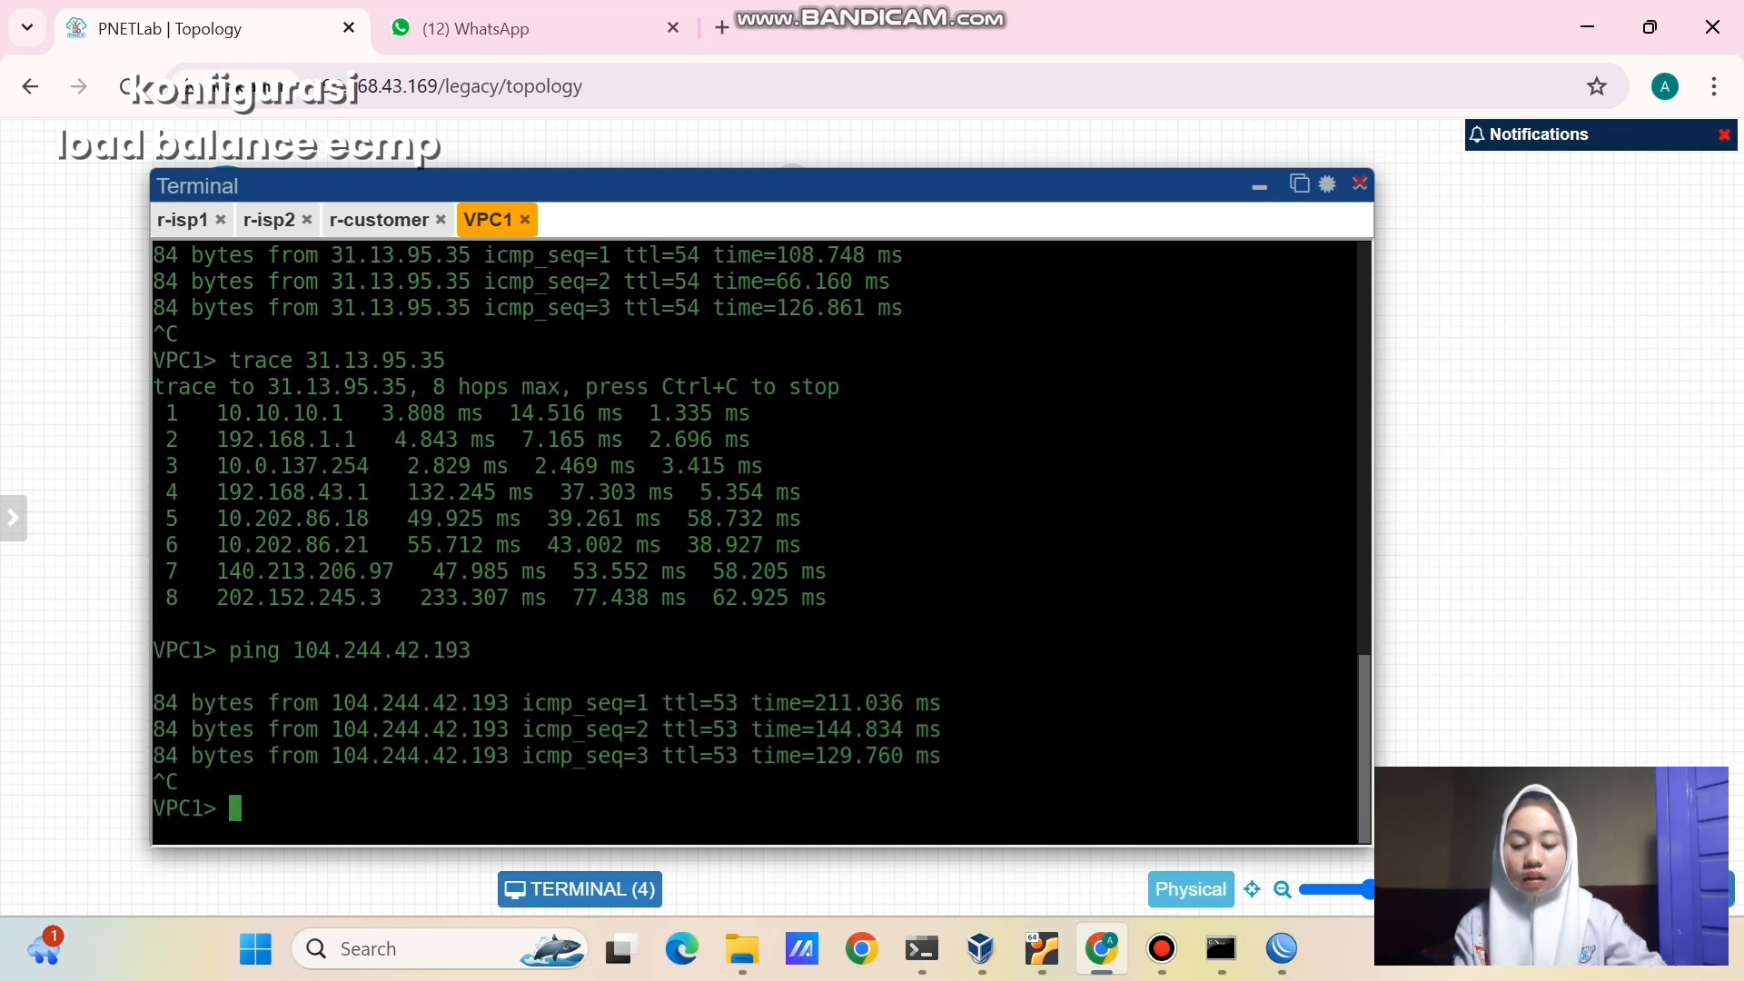
# - Trace 104.244.42.193, highlighting hops 10.10.10.1 and 172.16.1.1, then minimize the terminal
pyautogui.write('trace 14')
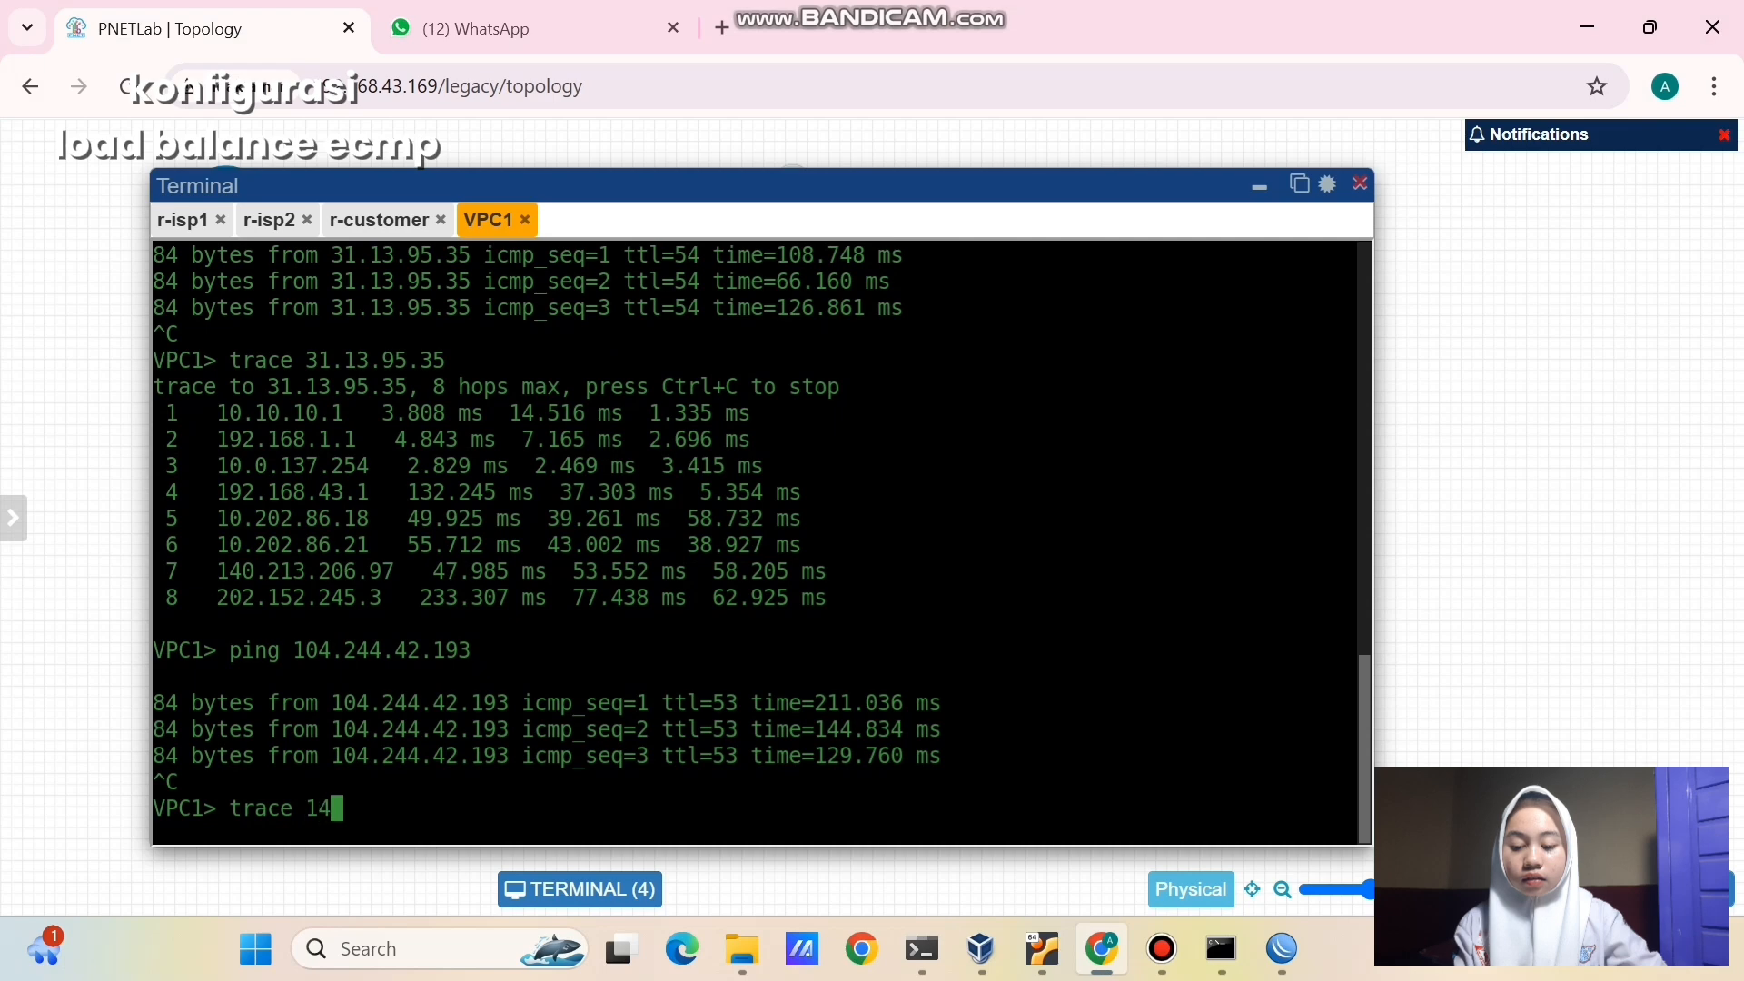
pyautogui.press('BackSpace')
pyautogui.write('04.244.')
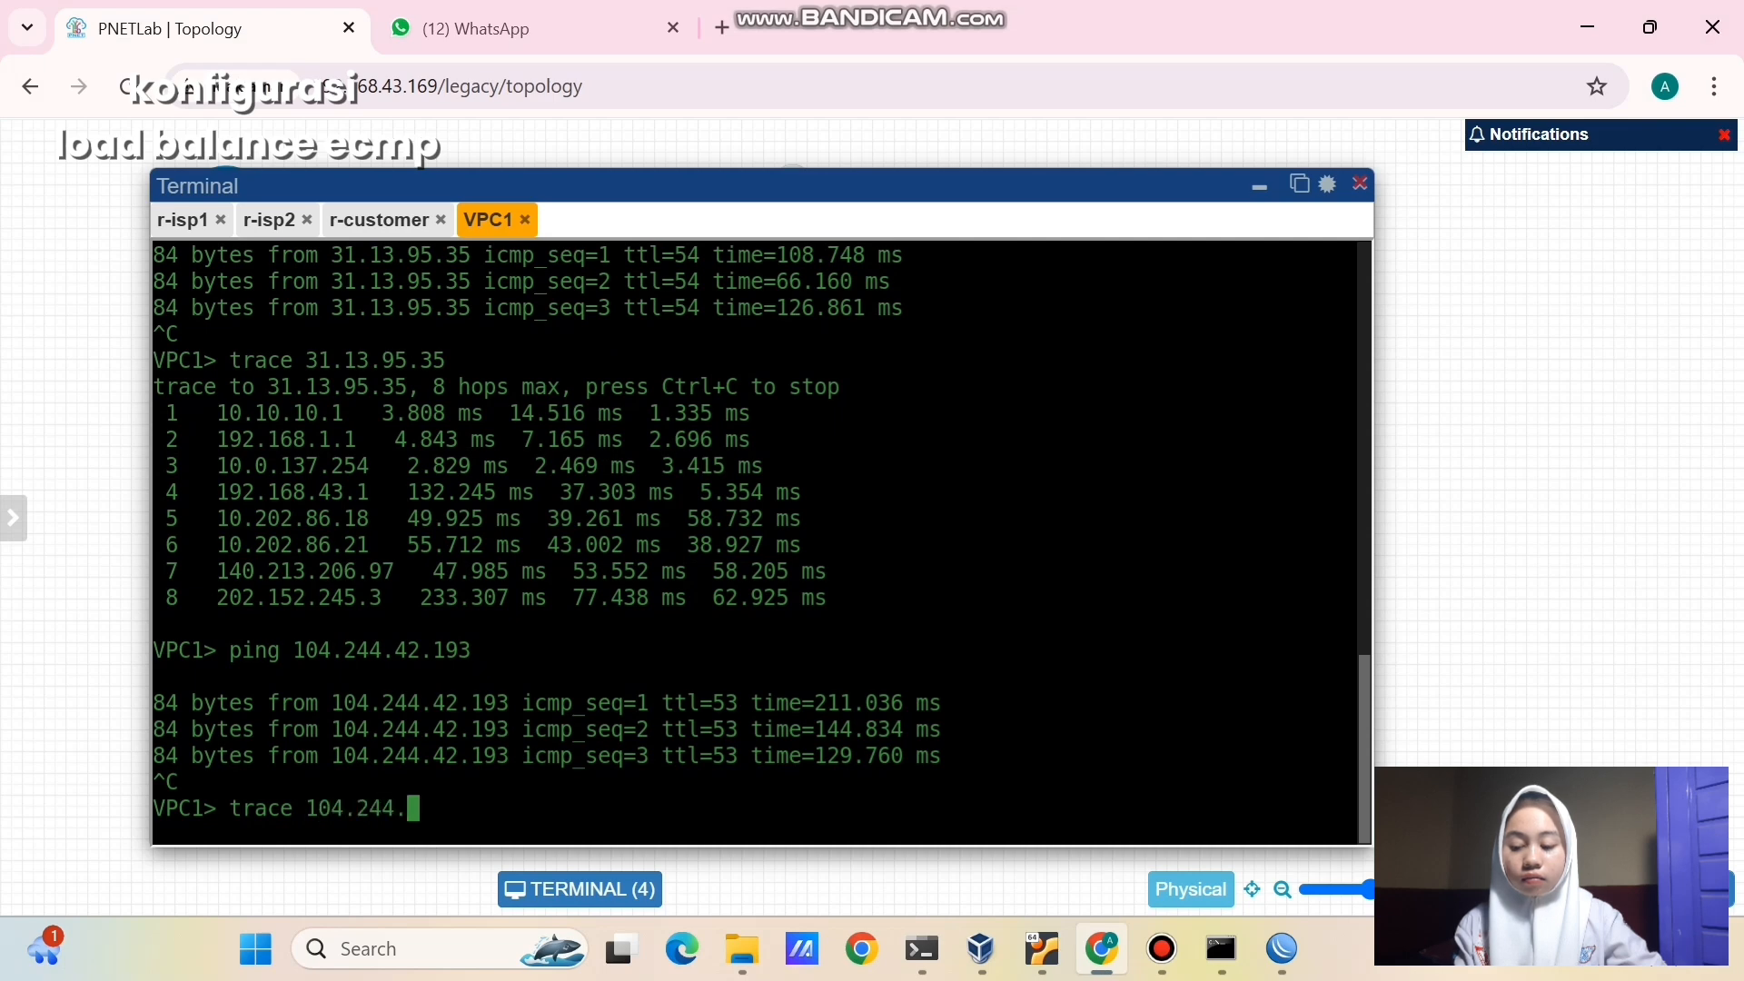
pyautogui.write('42.193')
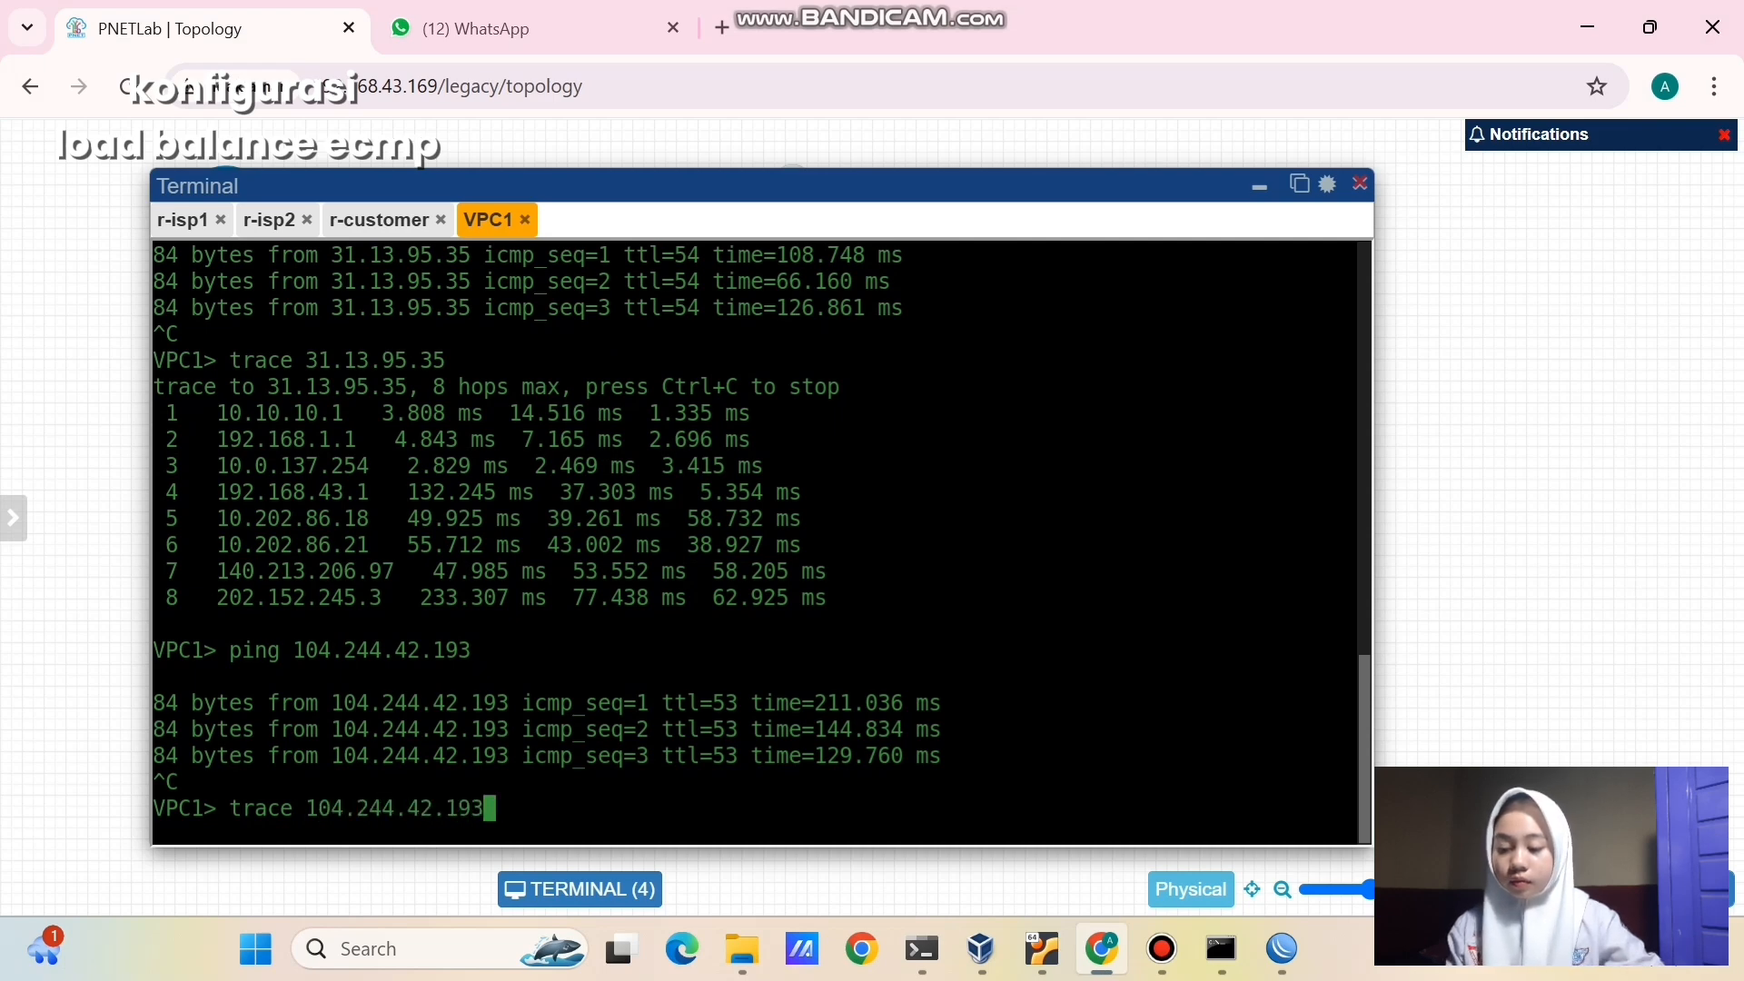
pyautogui.press('Return')
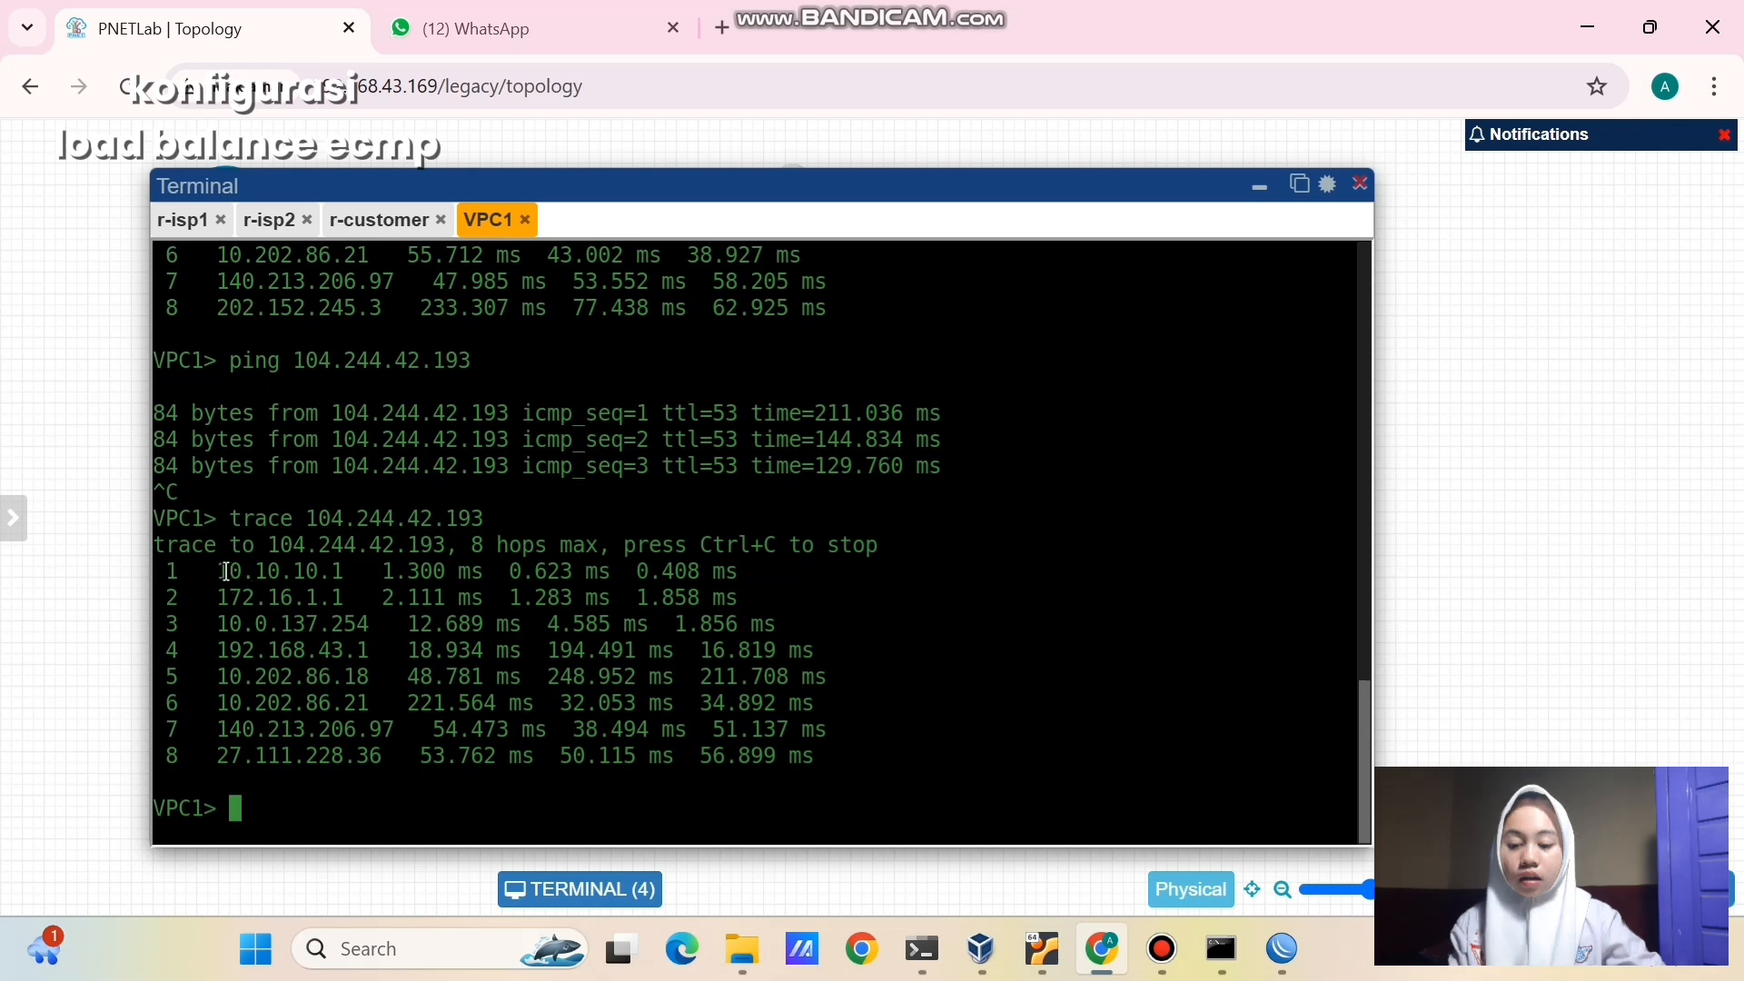
pyautogui.moveTo(226, 572); pyautogui.dragTo(349, 573)
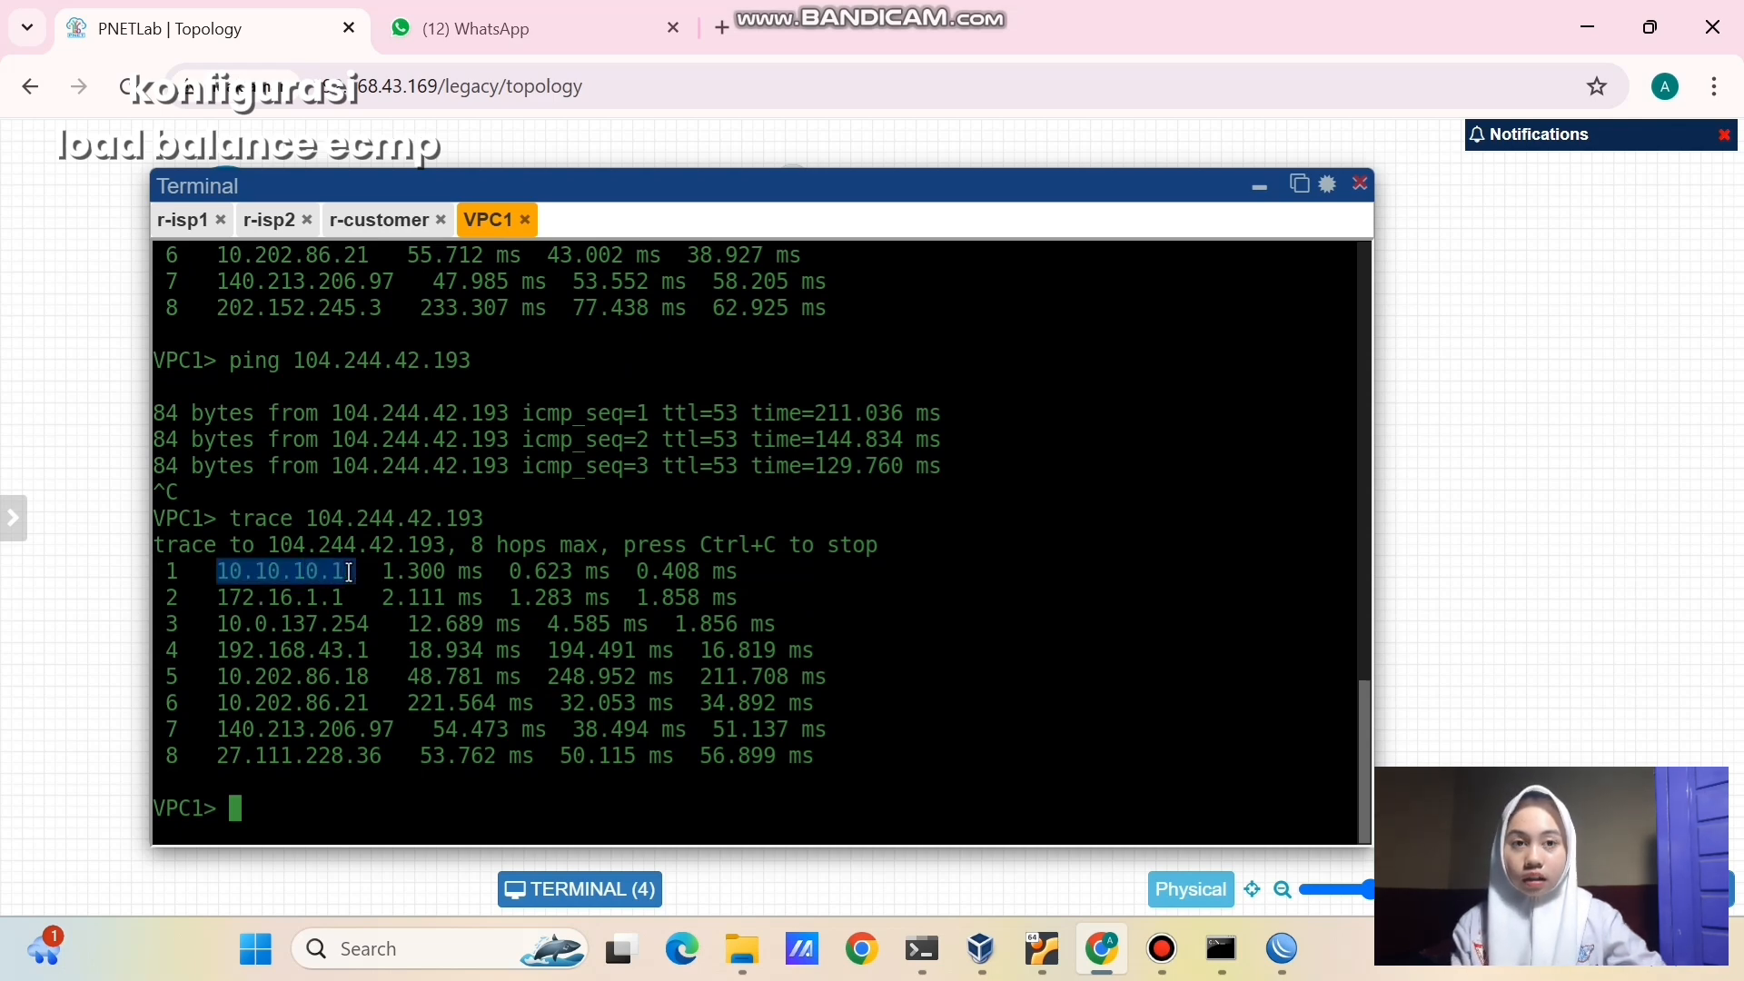
pyautogui.click(349, 573)
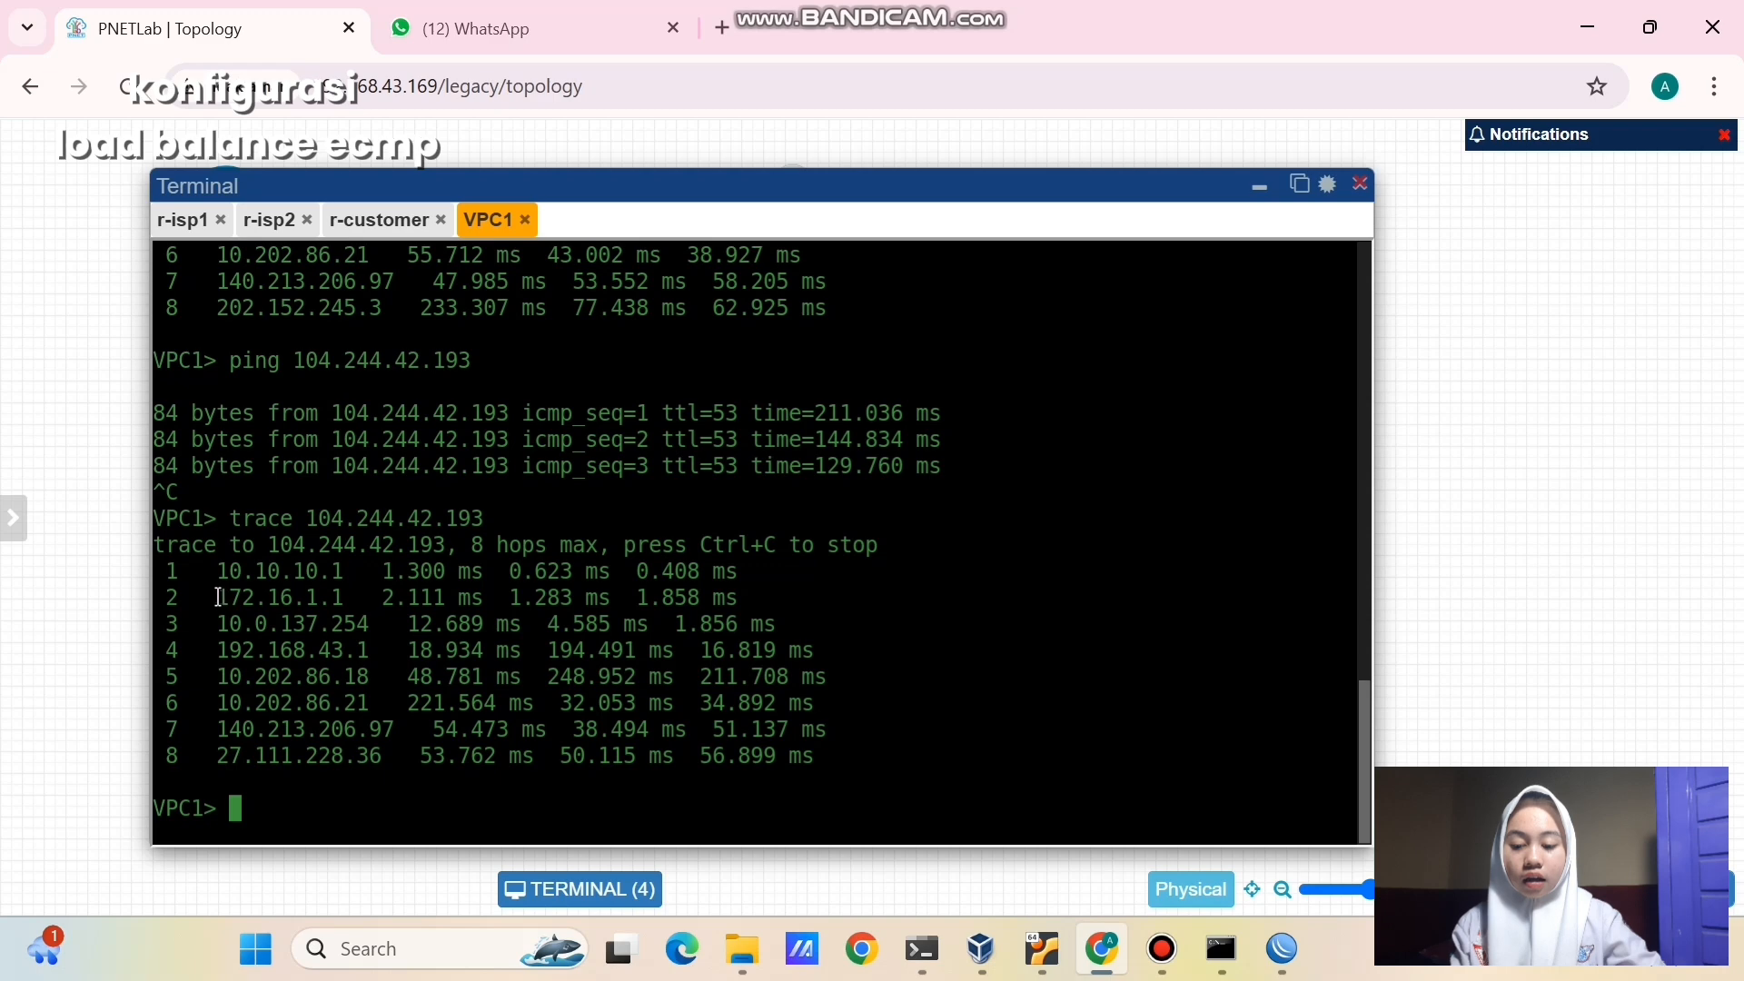
pyautogui.moveTo(219, 598); pyautogui.dragTo(346, 599)
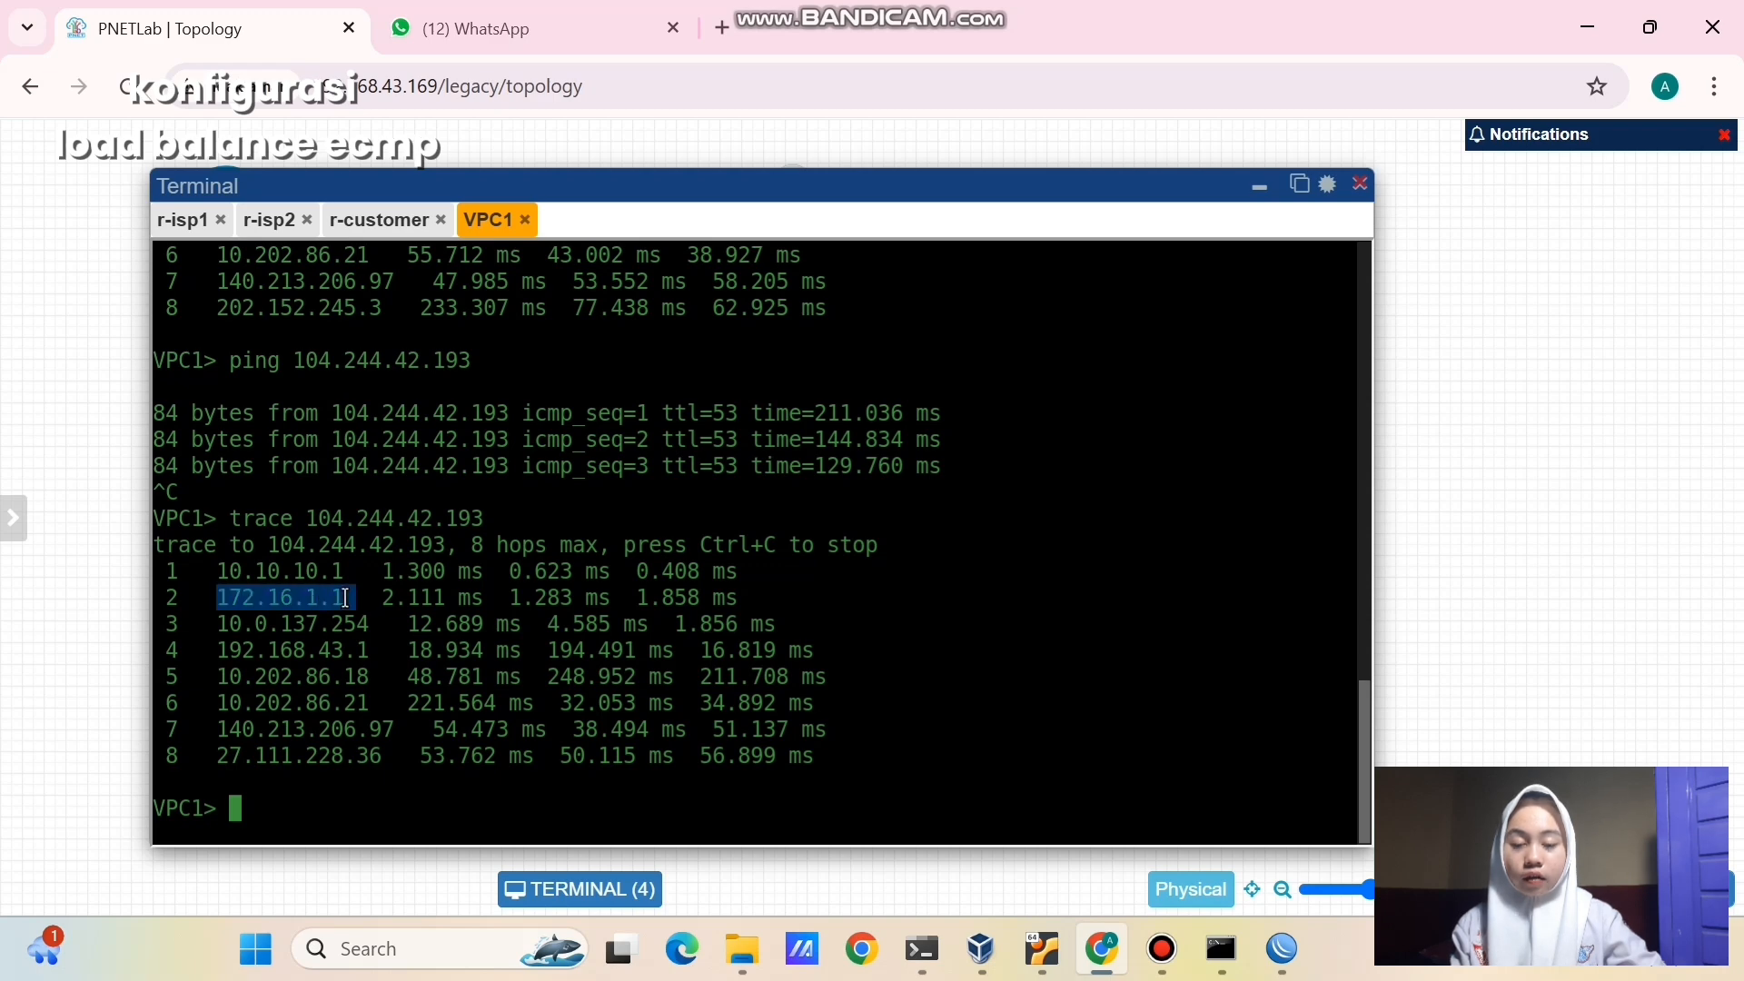
pyautogui.click(417, 673)
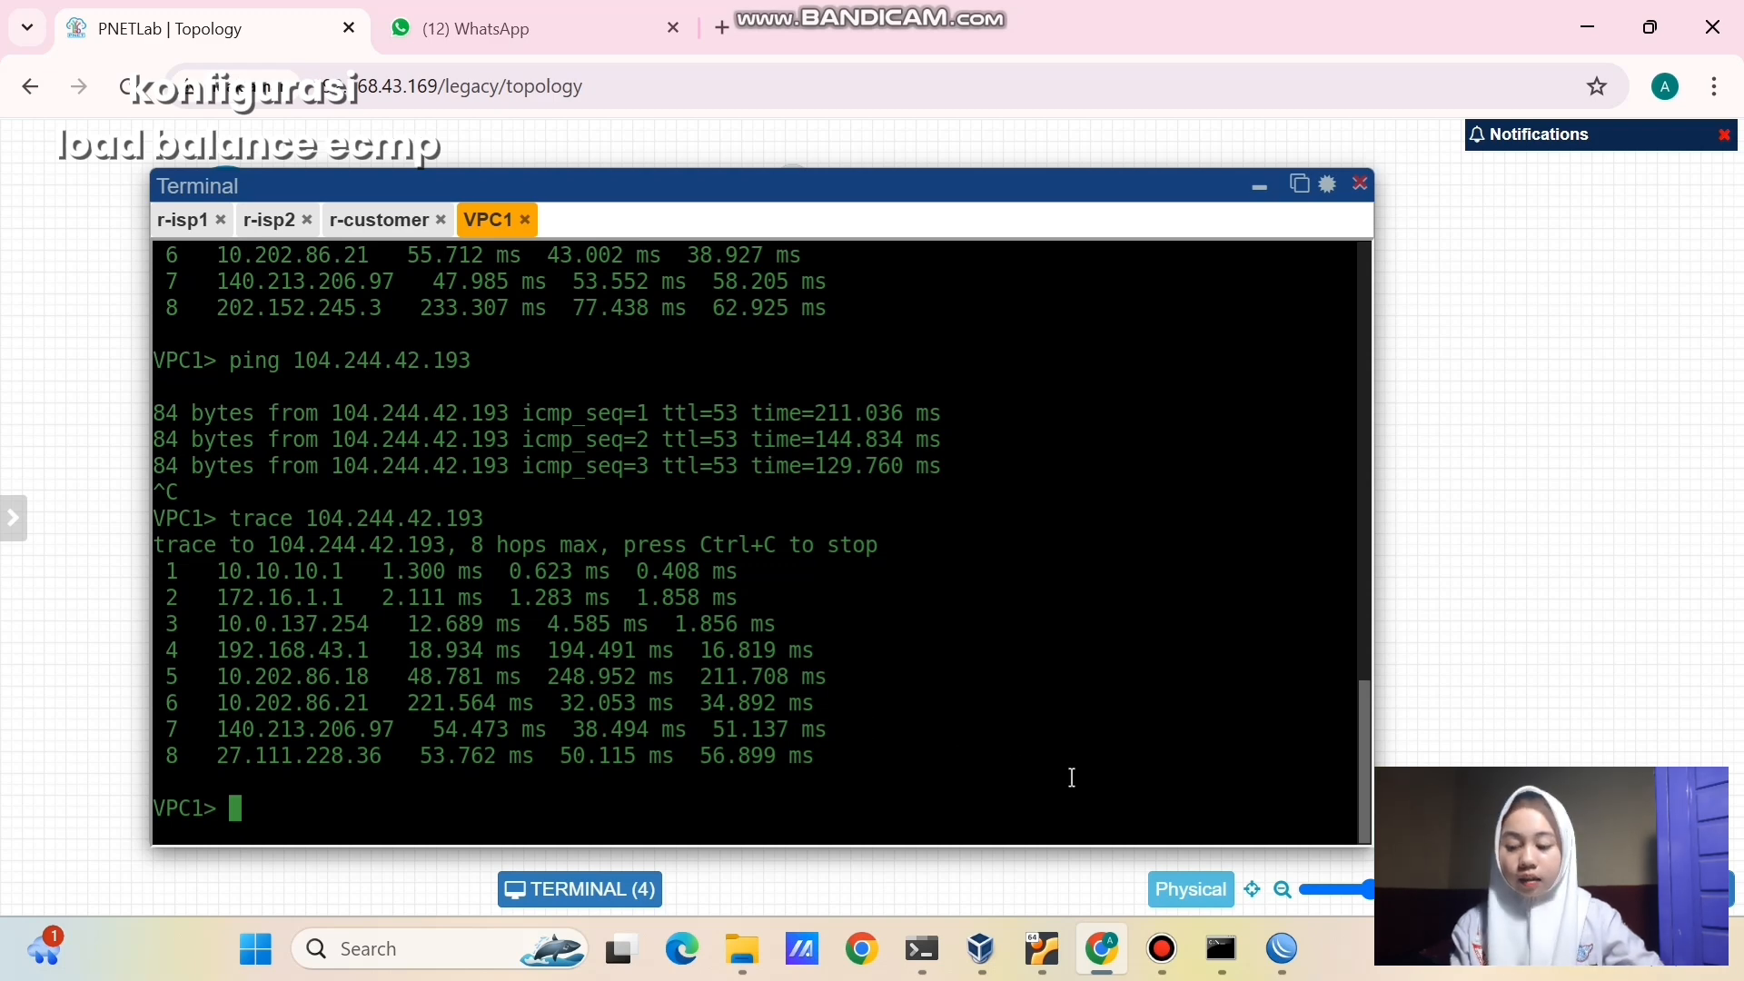
pyautogui.click(1259, 186)
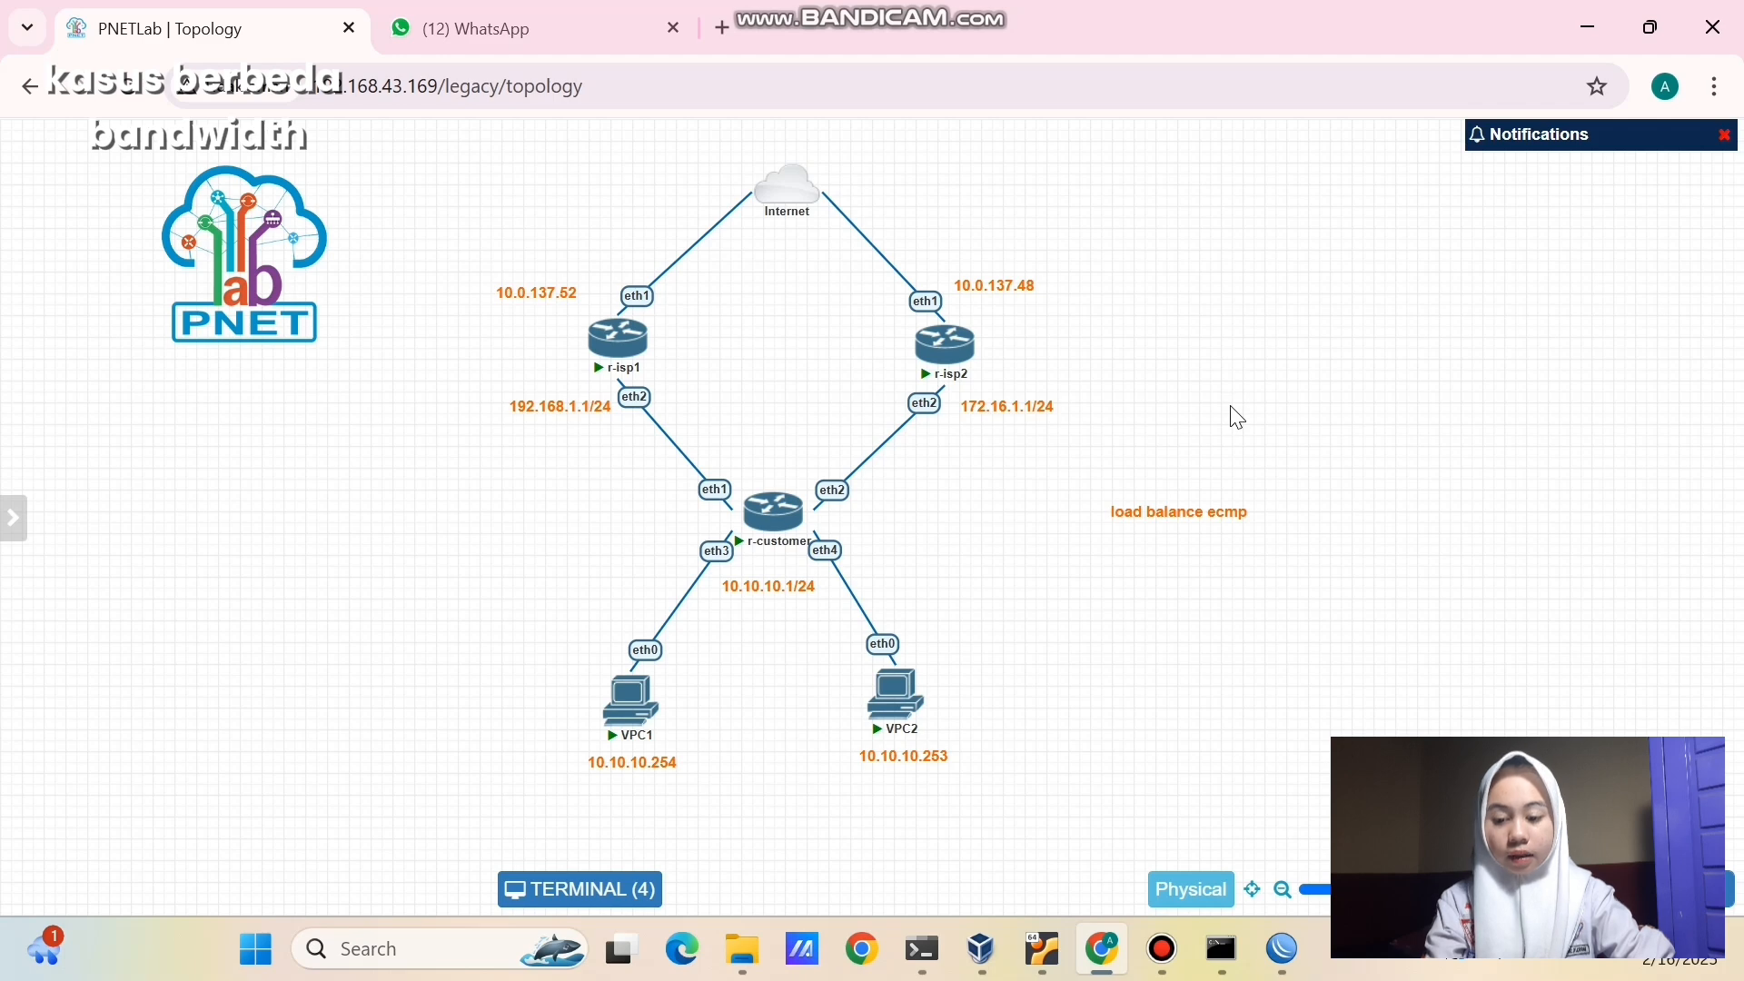
# - Duplicate the load balance ecmp label into a large '2' beside r-isp1
pyautogui.rightClick(1191, 508)
pyautogui.click(1263, 565)
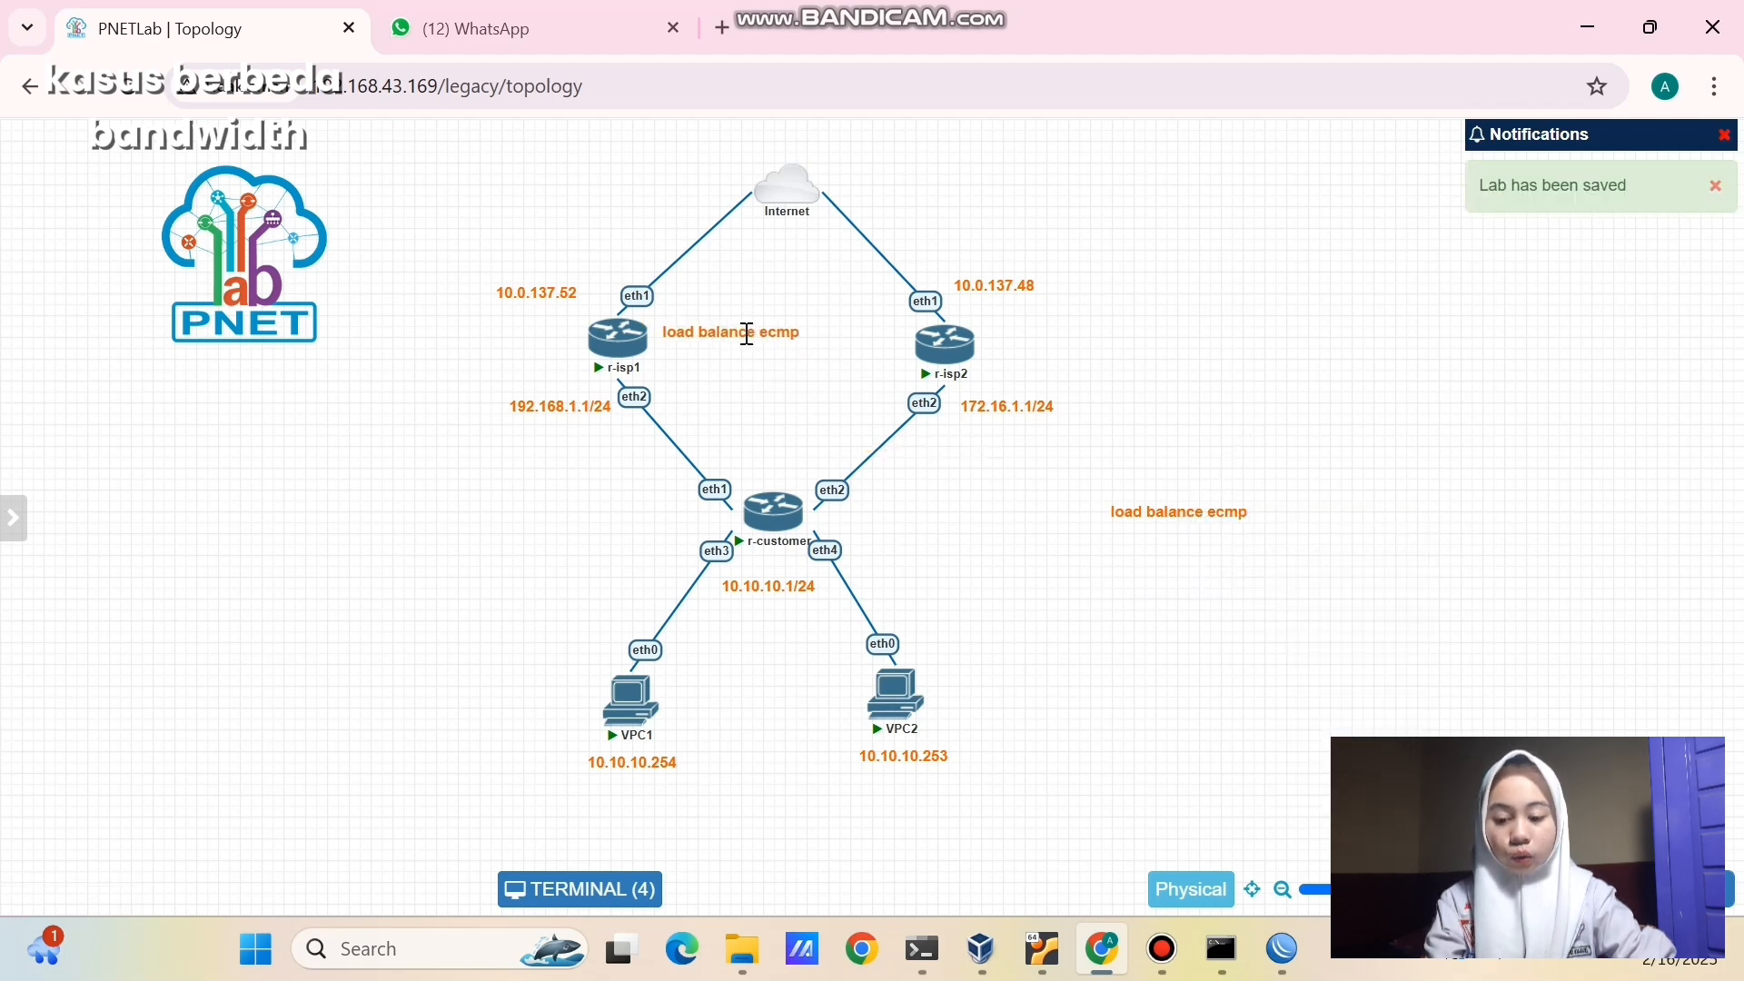
pyautogui.doubleClick(747, 334)
pyautogui.click(803, 339)
pyautogui.press('BackSpace')
pyautogui.press('BackSpace')
pyautogui.press('BackSpace')
pyautogui.press('BackSpace')
pyautogui.press('BackSpace')
pyautogui.press('BackSpace')
pyautogui.press('BackSpace')
pyautogui.press('BackSpace')
pyautogui.press('BackSpace')
pyautogui.press('BackSpace')
pyautogui.press('BackSpace')
pyautogui.press('BackSpace')
pyautogui.press('BackSpace')
pyautogui.press('BackSpace')
pyautogui.press('BackSpace')
pyautogui.press('BackSpace')
pyautogui.press('BackSpace')
pyautogui.write('2')
pyautogui.moveTo(802, 339); pyautogui.dragTo(662, 339)
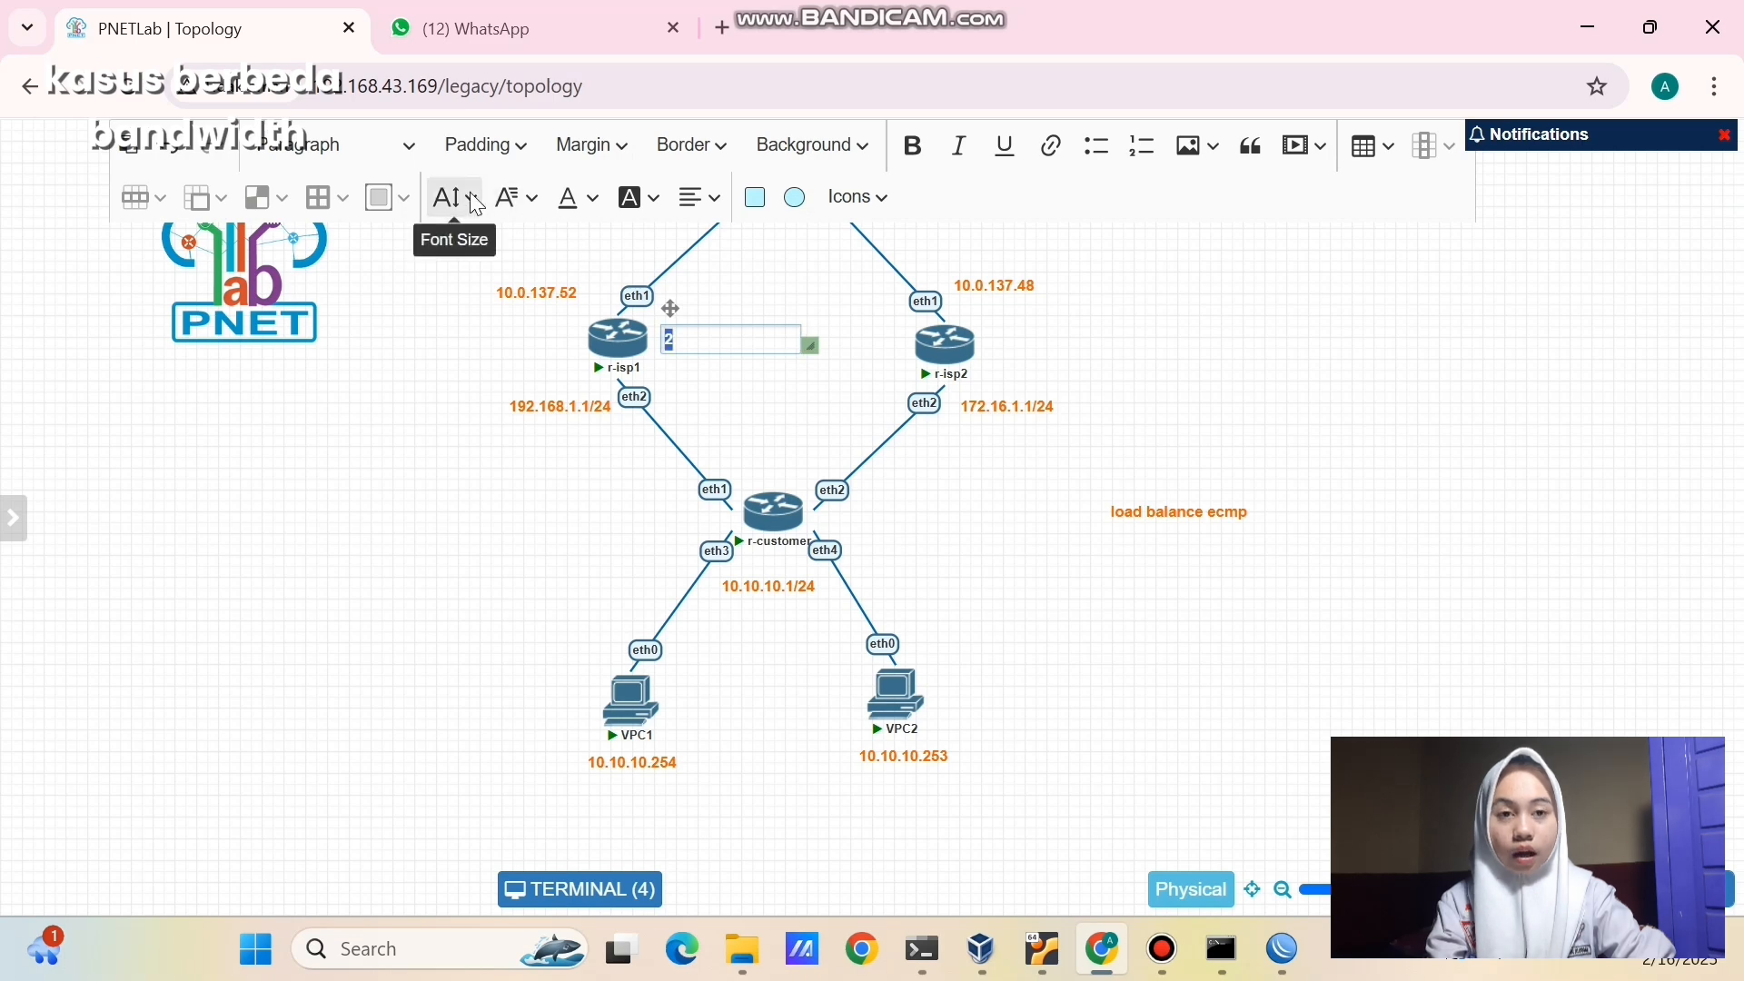
pyautogui.click(476, 206)
pyautogui.click(479, 452)
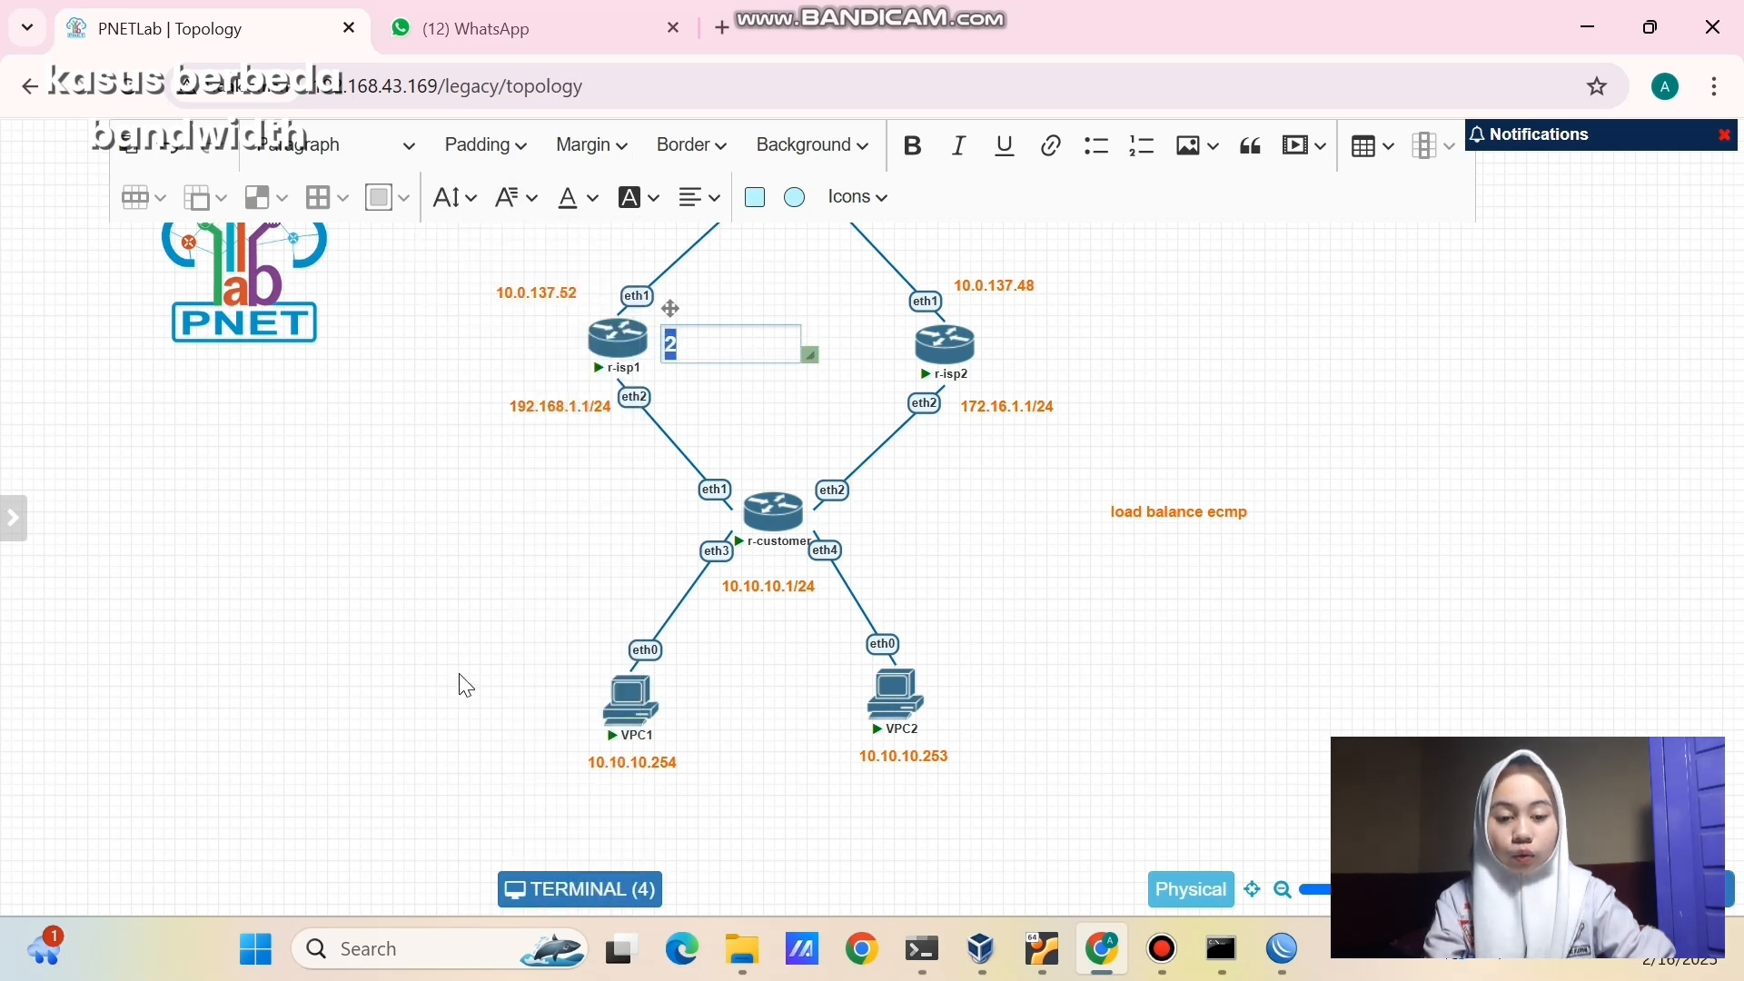
pyautogui.click(459, 196)
pyautogui.click(482, 858)
pyautogui.click(509, 681)
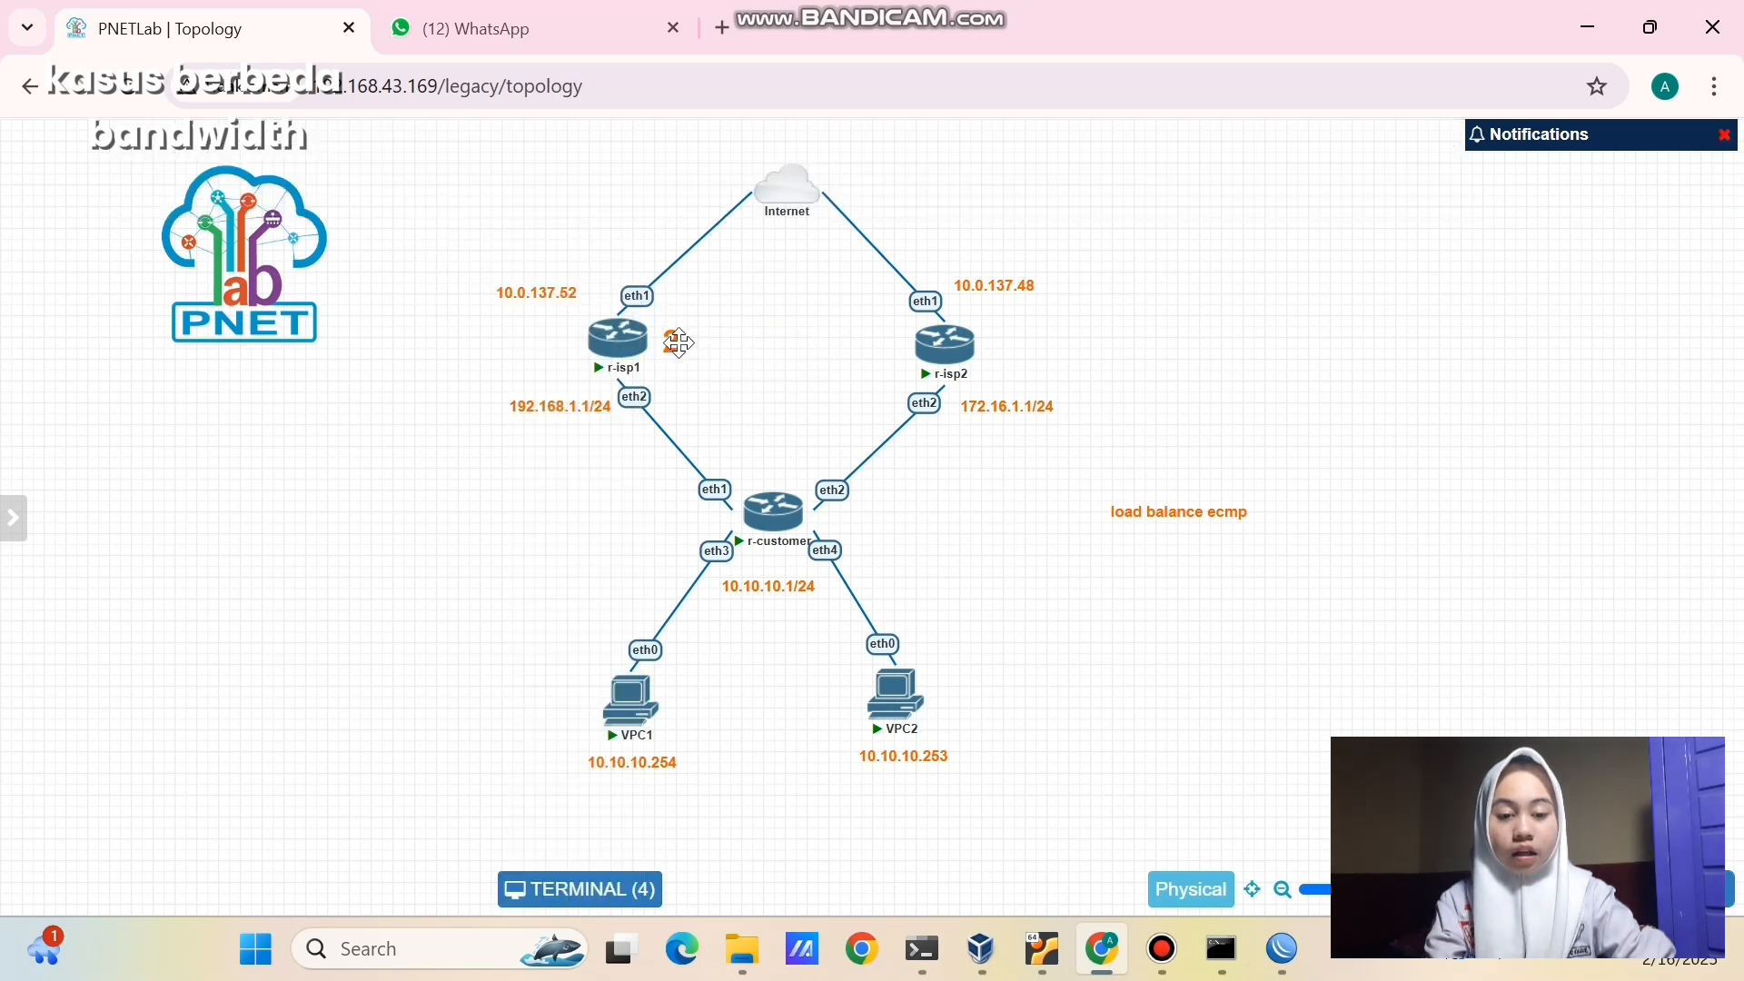
# - Duplicate the '2' label beside r-isp2 and change it to a large '8 = 1:4'
pyautogui.rightClick(678, 343)
pyautogui.click(730, 406)
pyautogui.moveTo(720, 407); pyautogui.dragTo(1031, 349)
pyautogui.doubleClick(1031, 349)
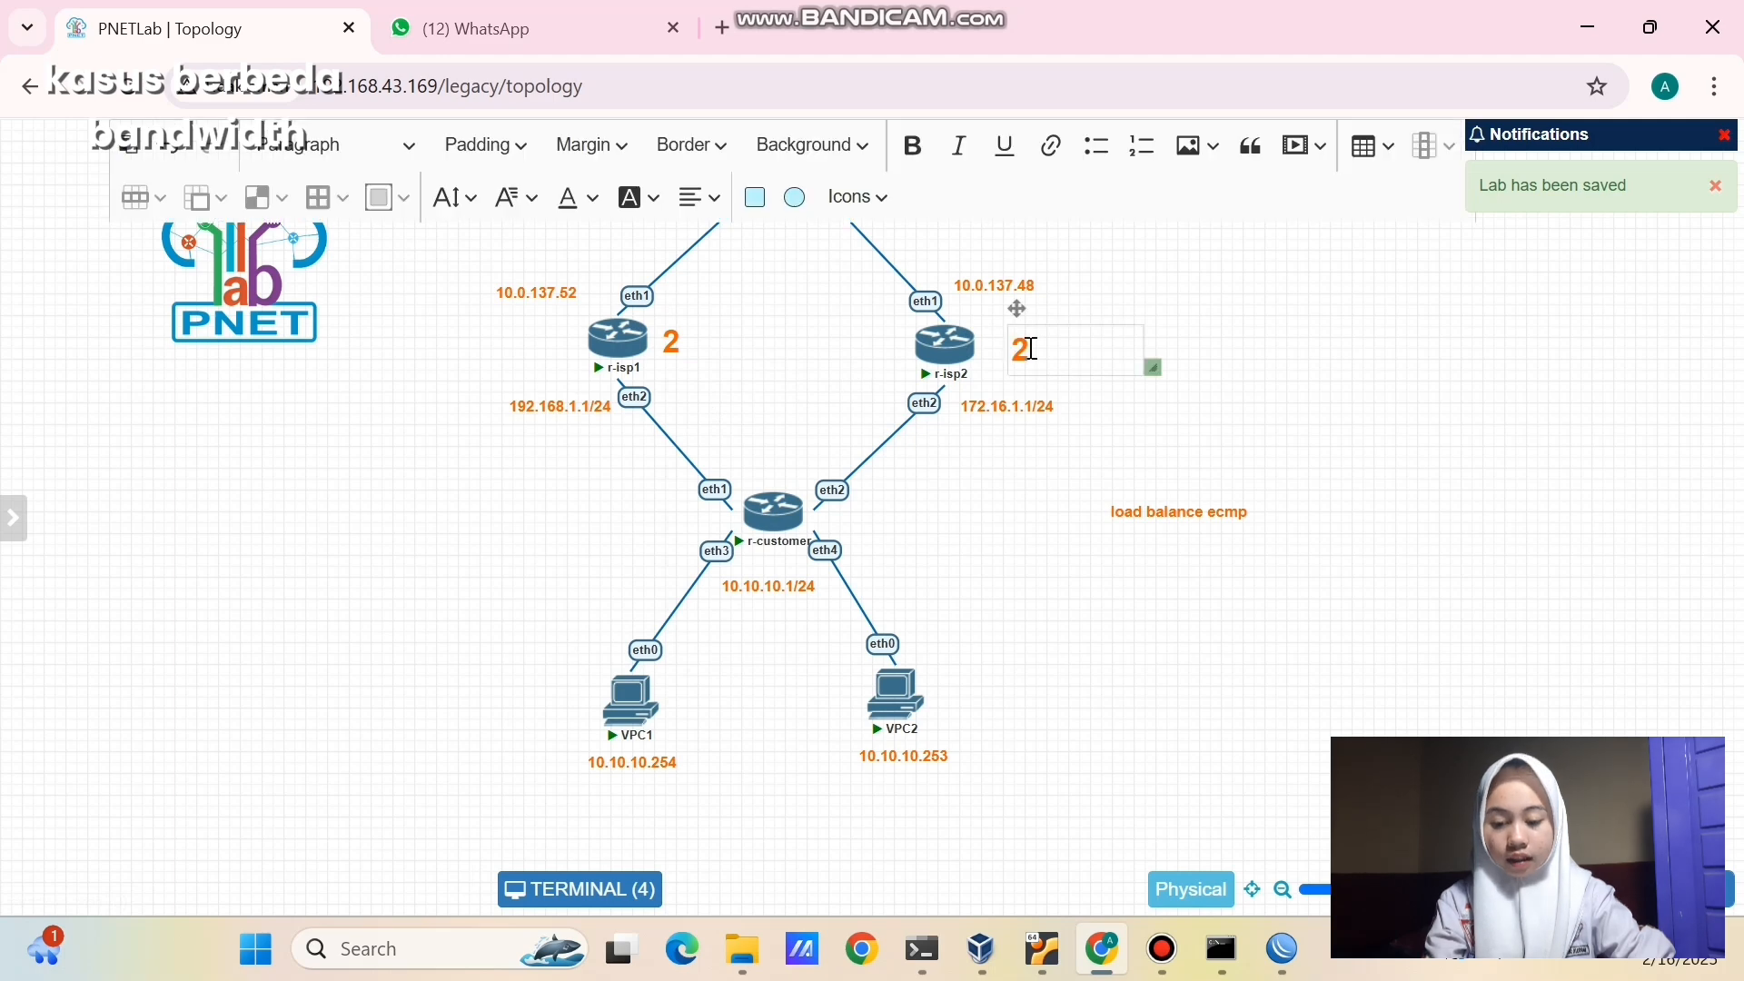
pyautogui.write('8')
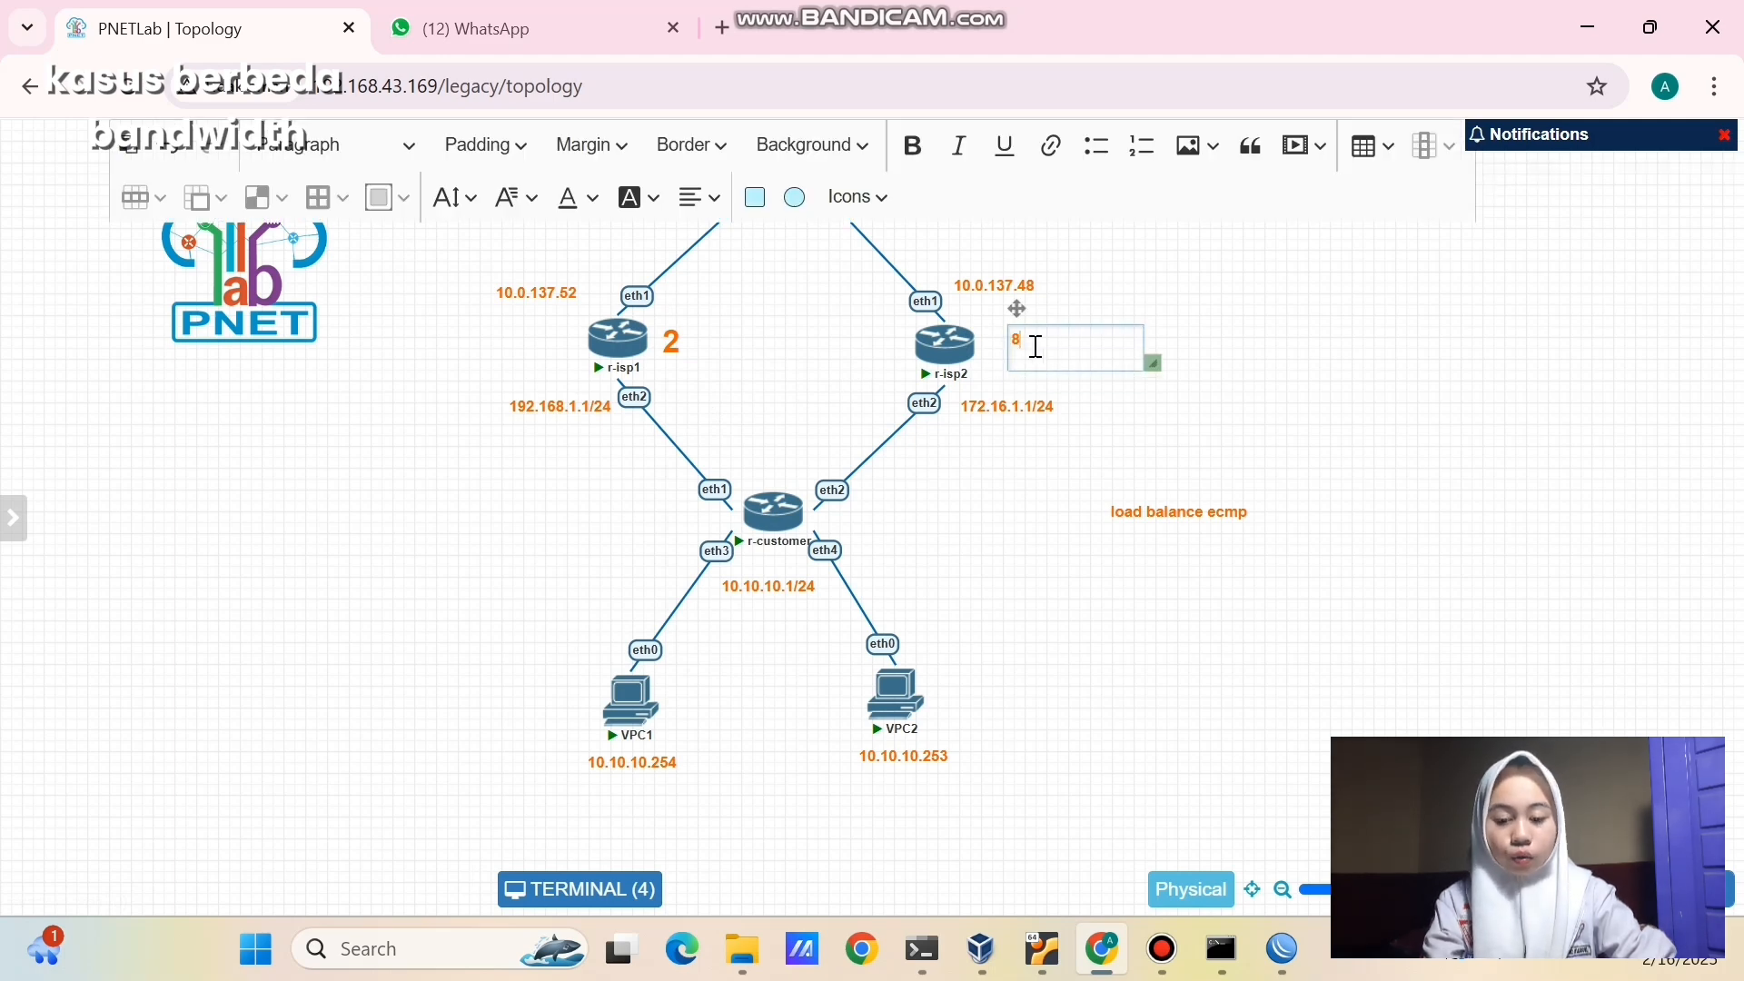
pyautogui.doubleClick(1016, 339)
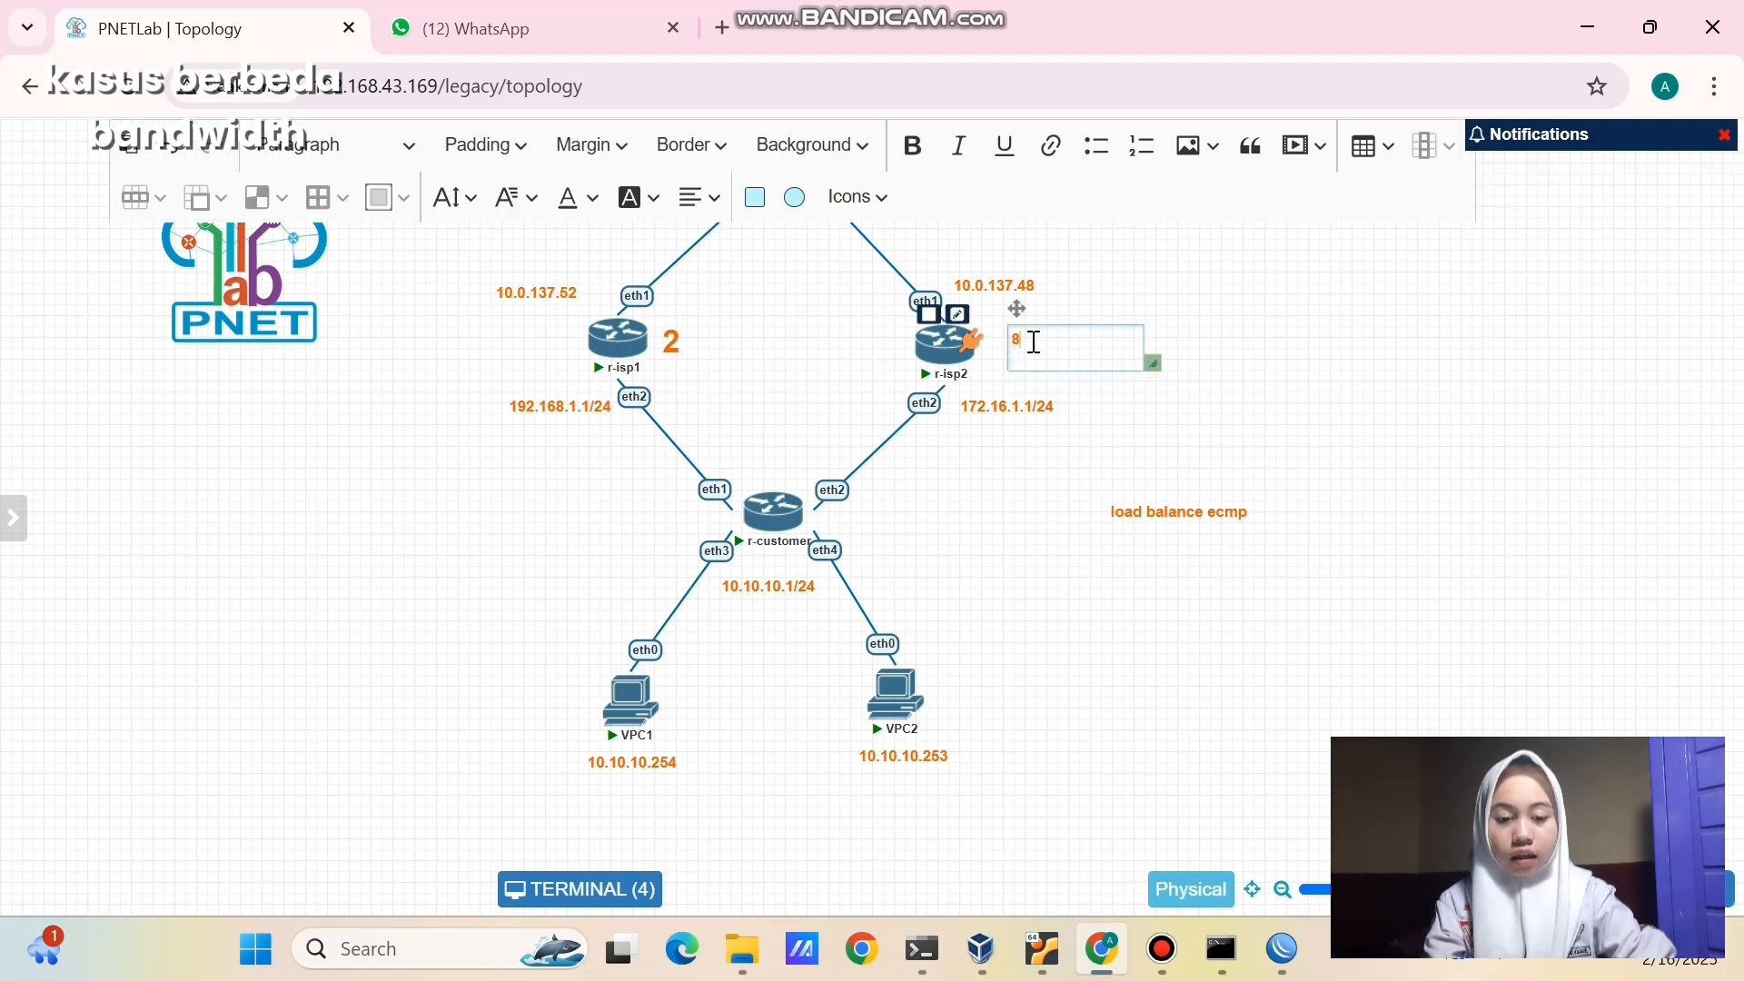
pyautogui.click(466, 197)
pyautogui.click(465, 861)
pyautogui.click(1029, 593)
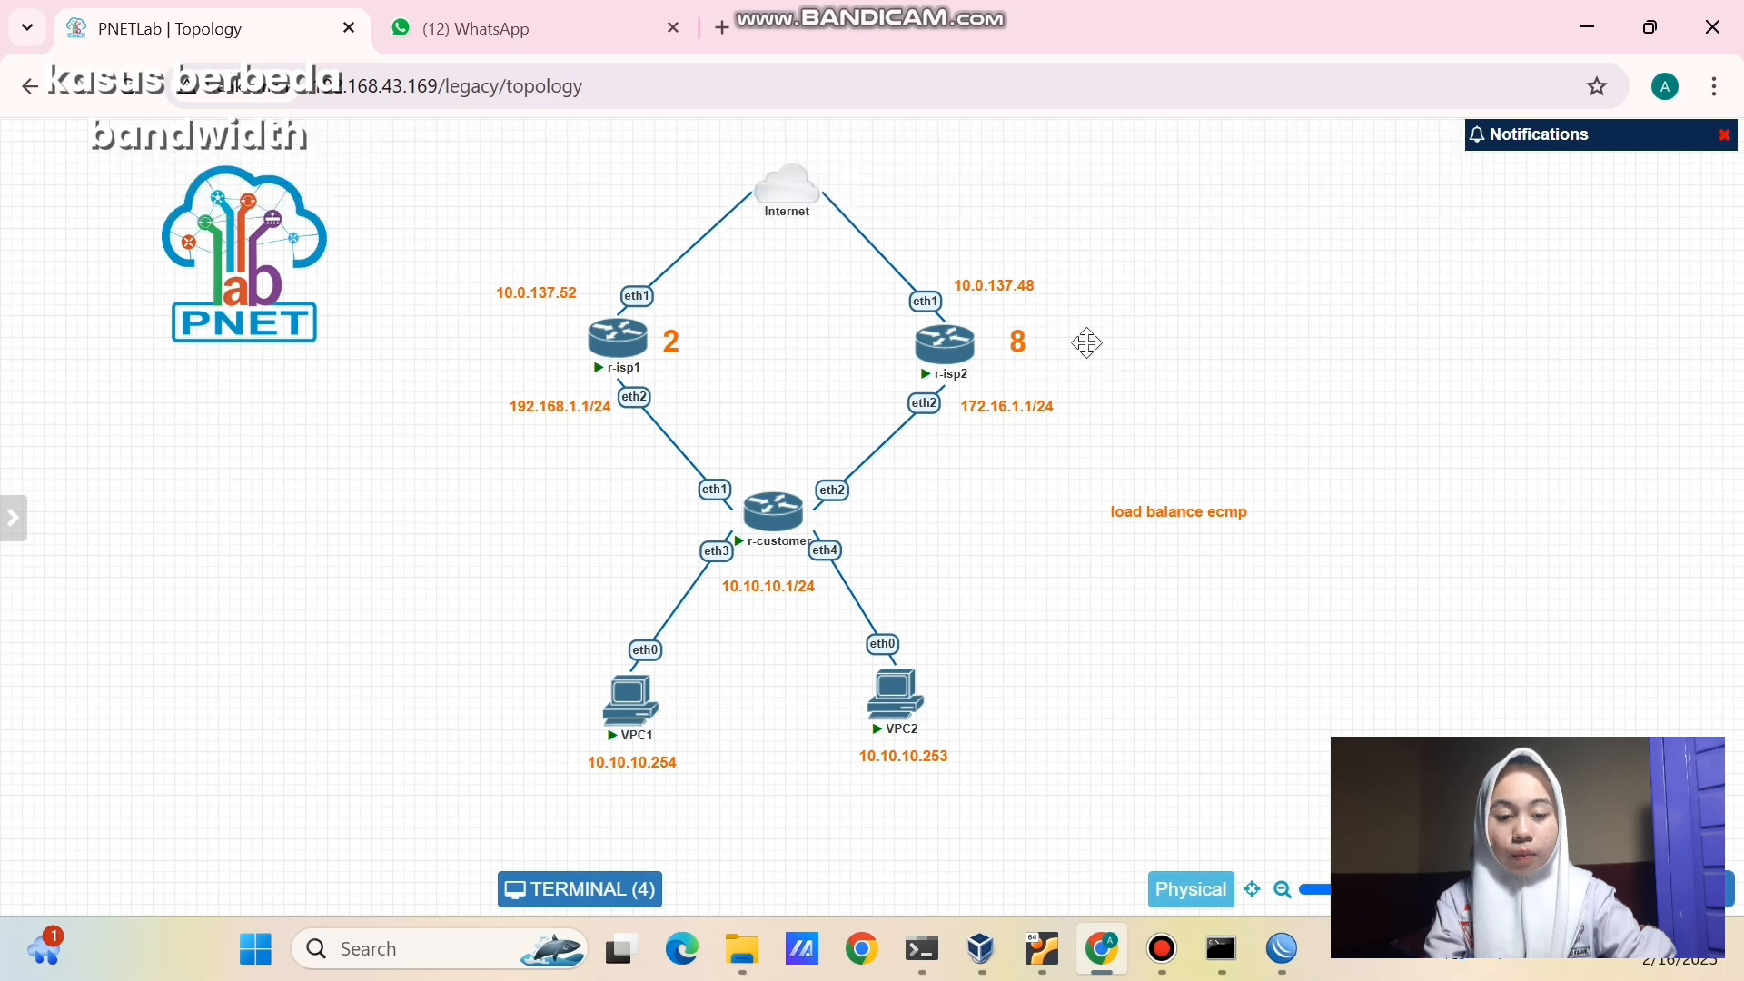
pyautogui.doubleClick(1020, 342)
pyautogui.write('= 1:4')
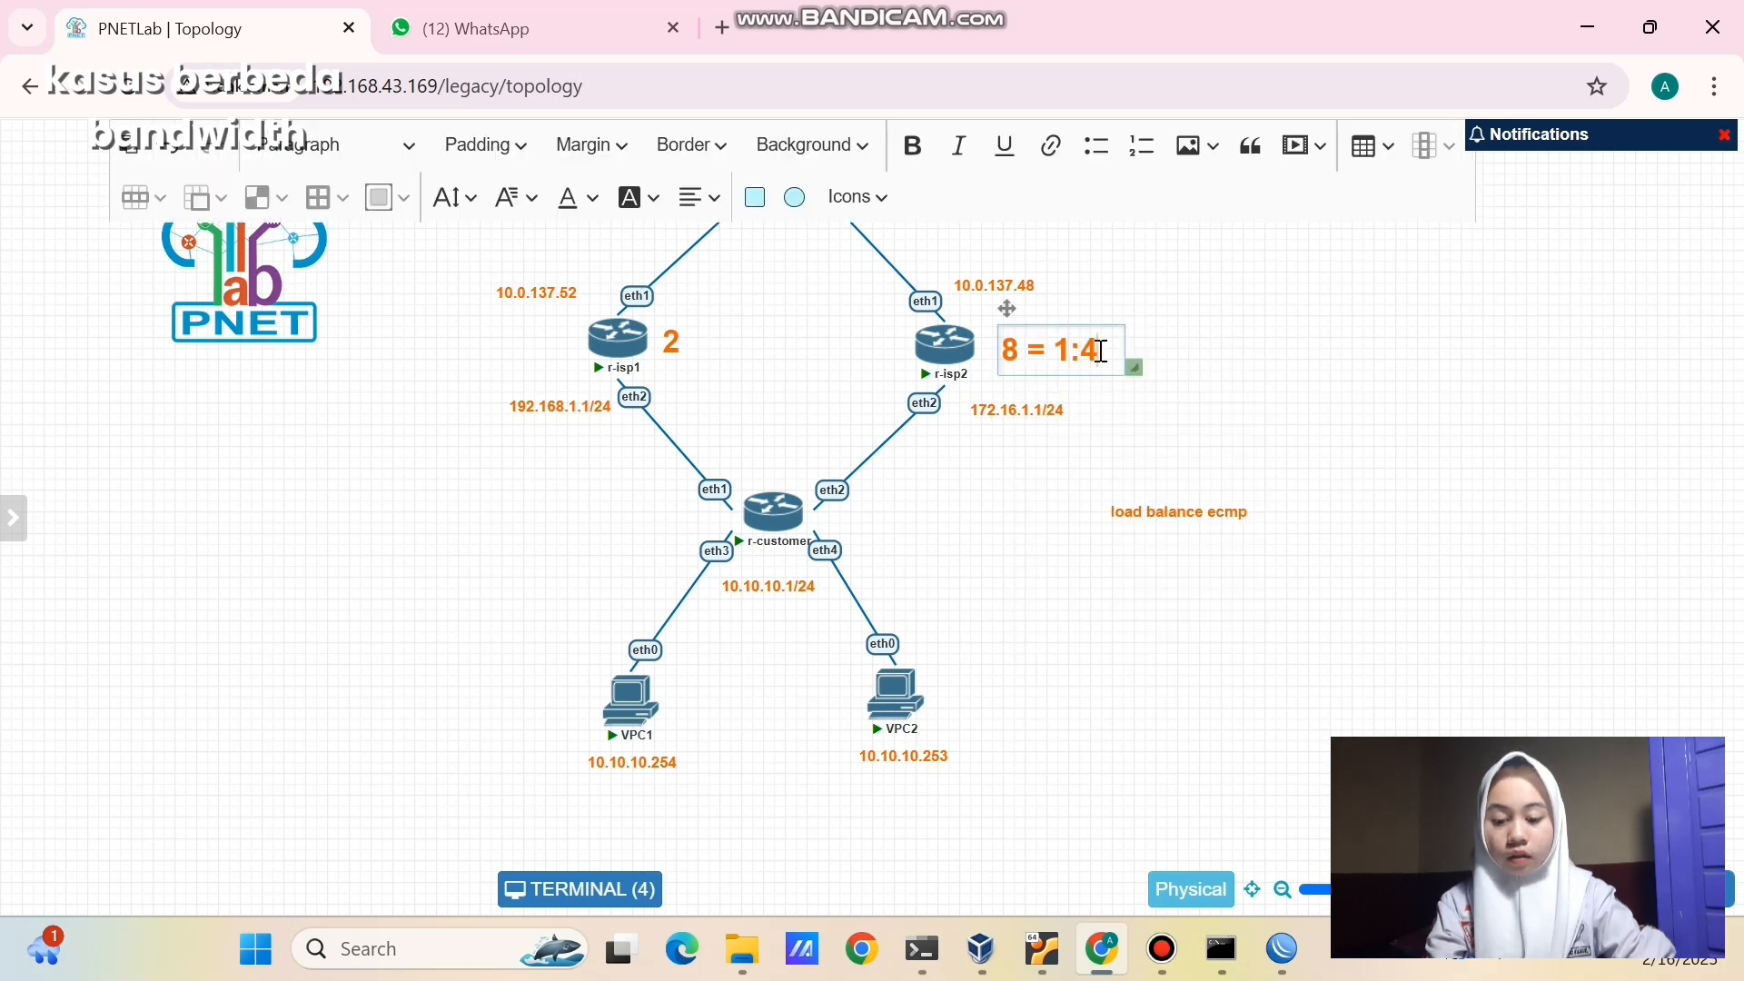
pyautogui.click(1304, 324)
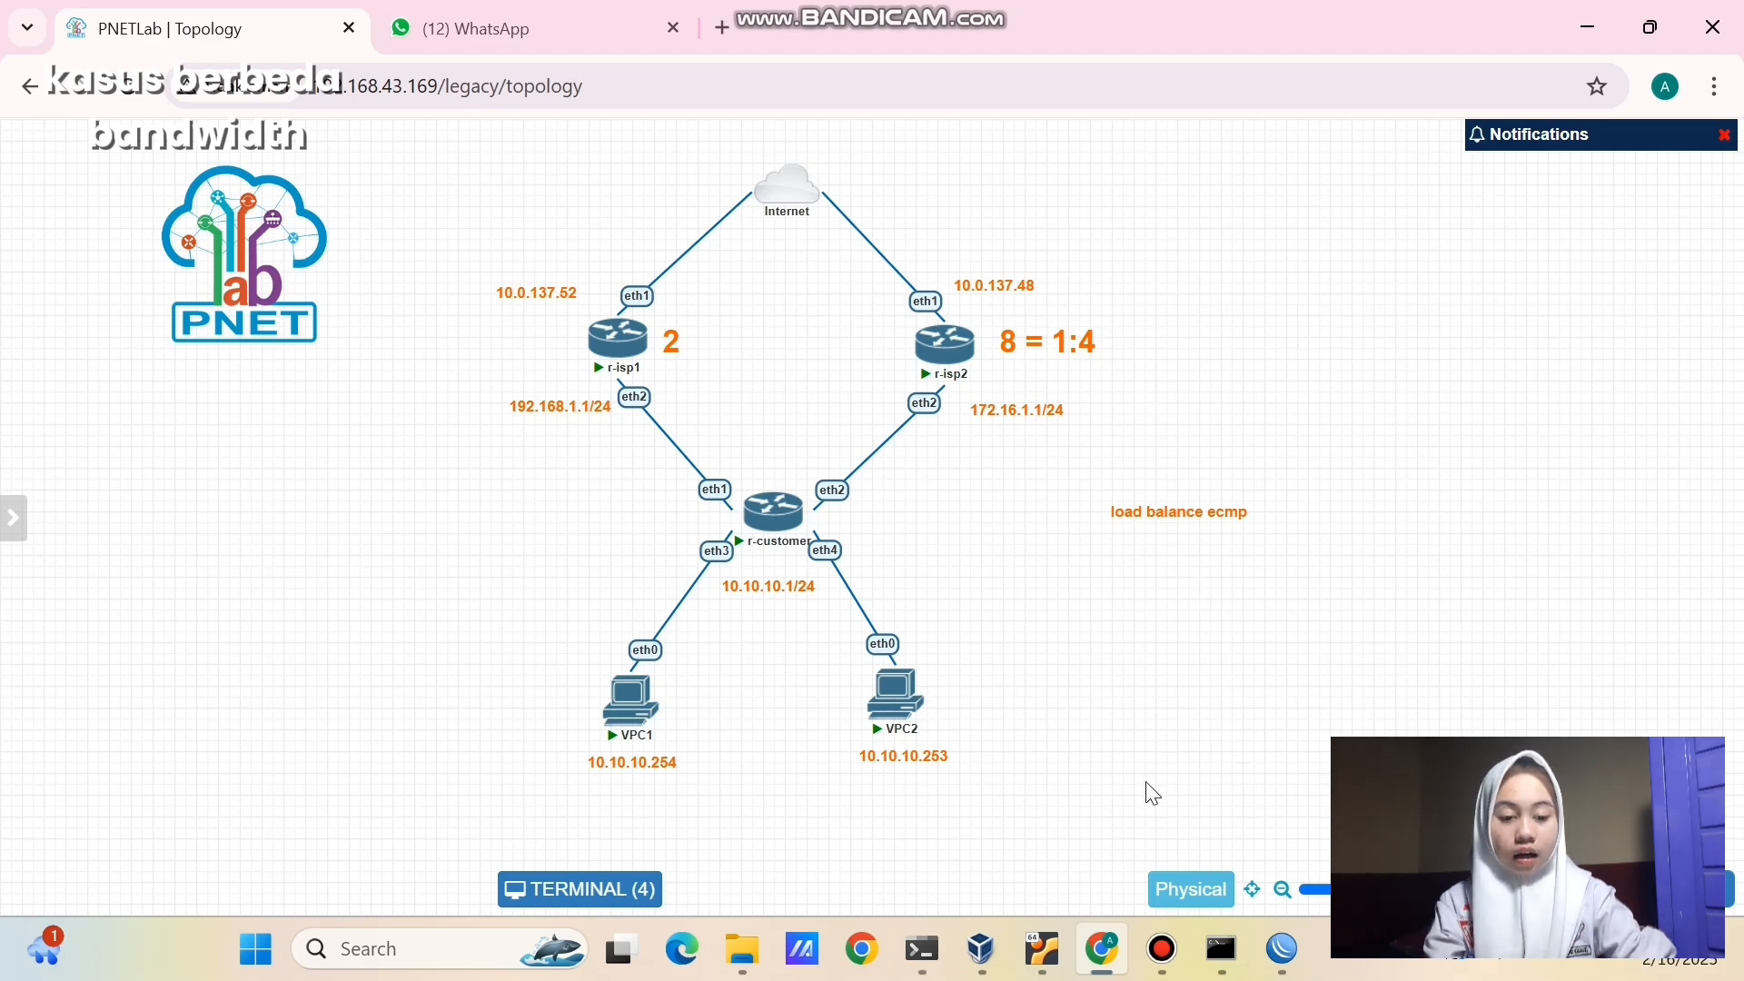
pyautogui.moveTo(790, 289); pyautogui.dragTo(1129, 435)
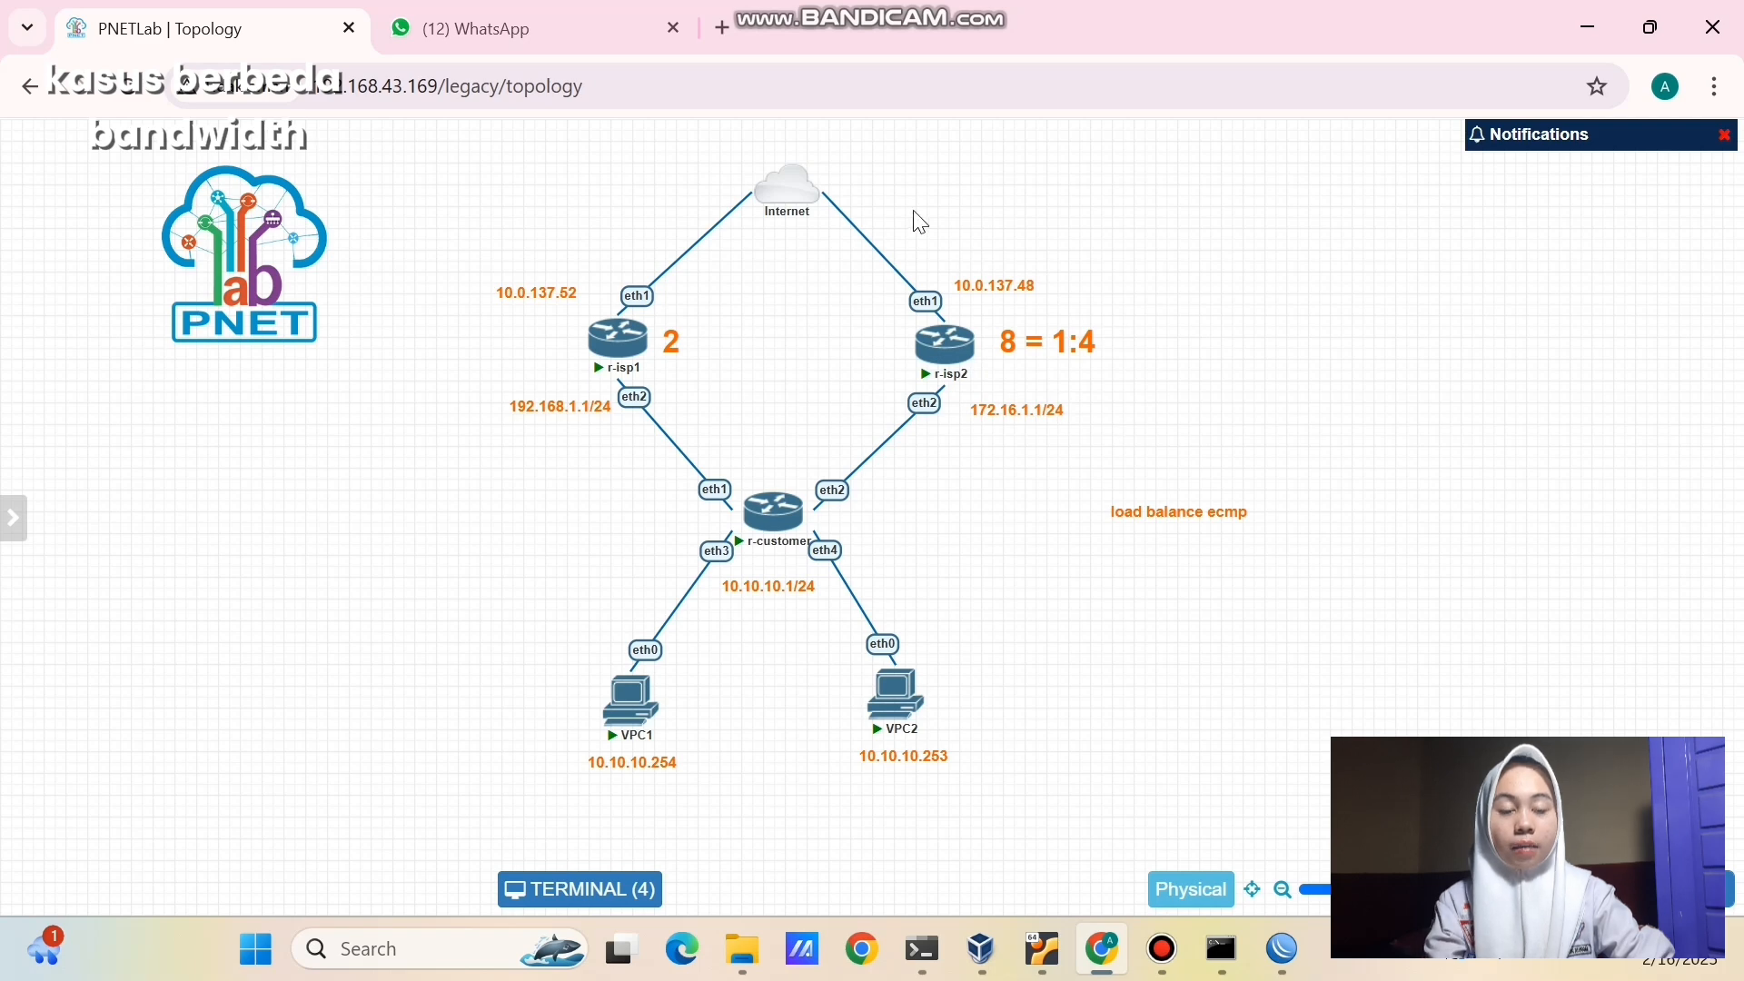
pyautogui.moveTo(914, 212); pyautogui.dragTo(1088, 427)
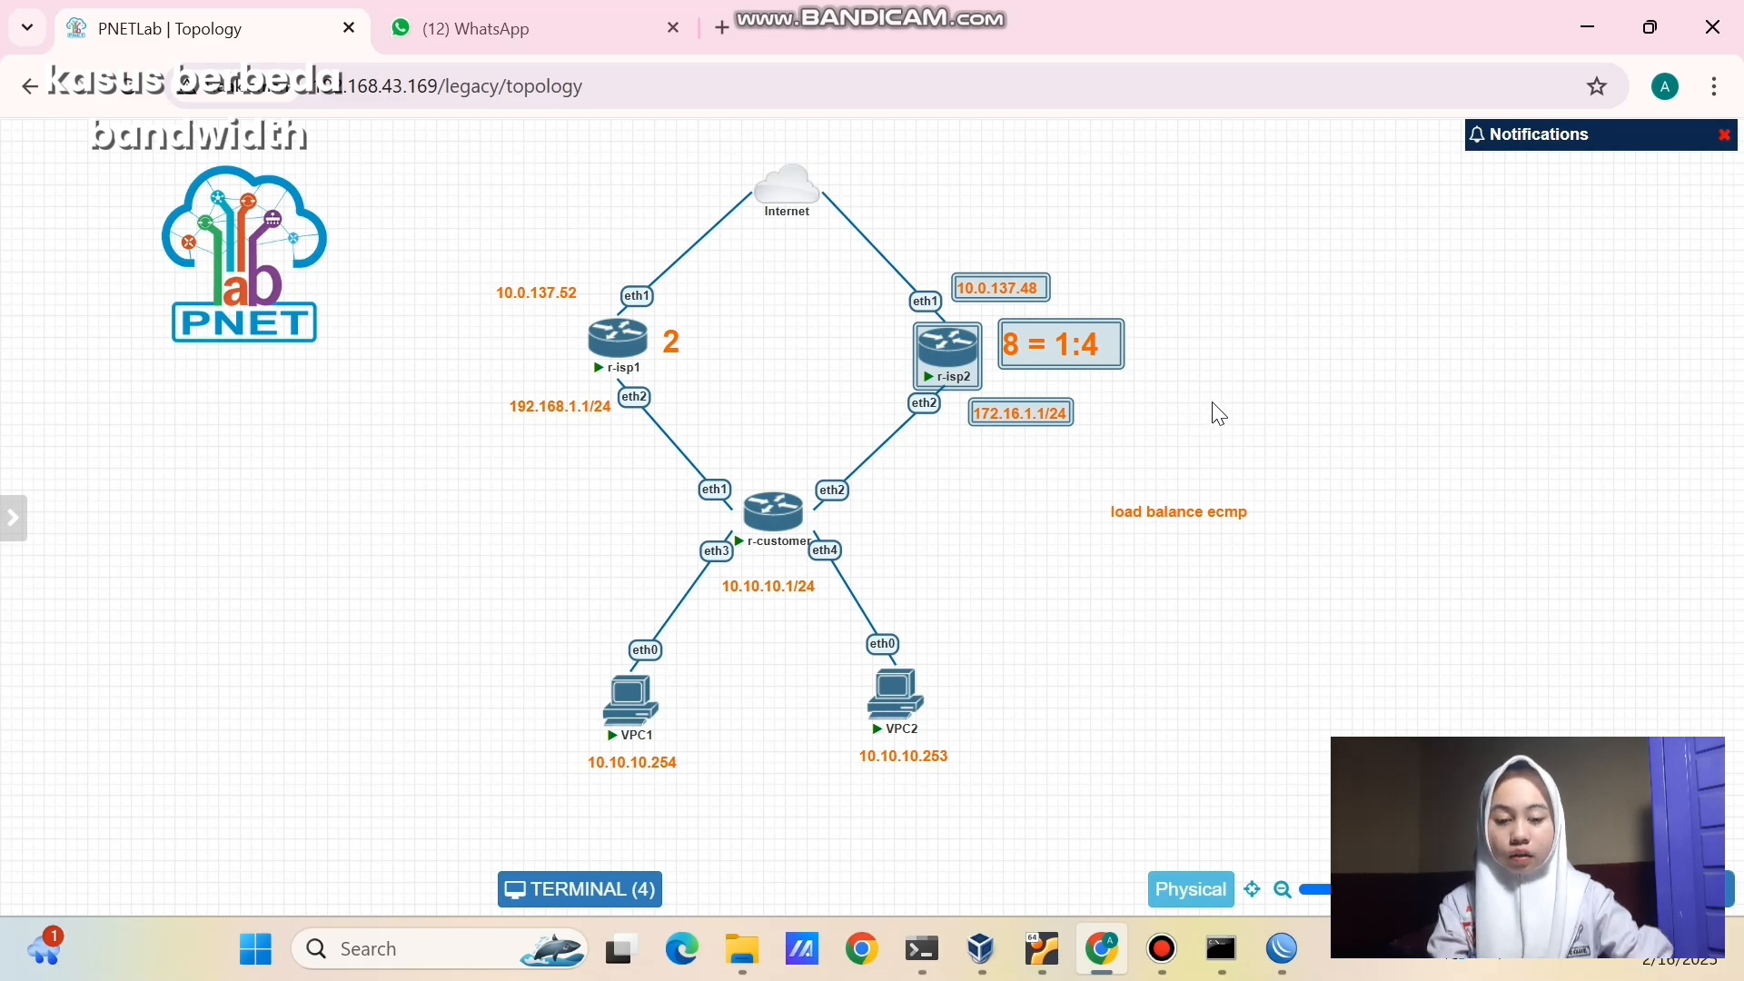
# - Close WinBox's traceroute, route, interface, firewall, DHCP, address, bridge and terminal windows
pyautogui.moveTo(1282, 948)
pyautogui.click(1418, 754)
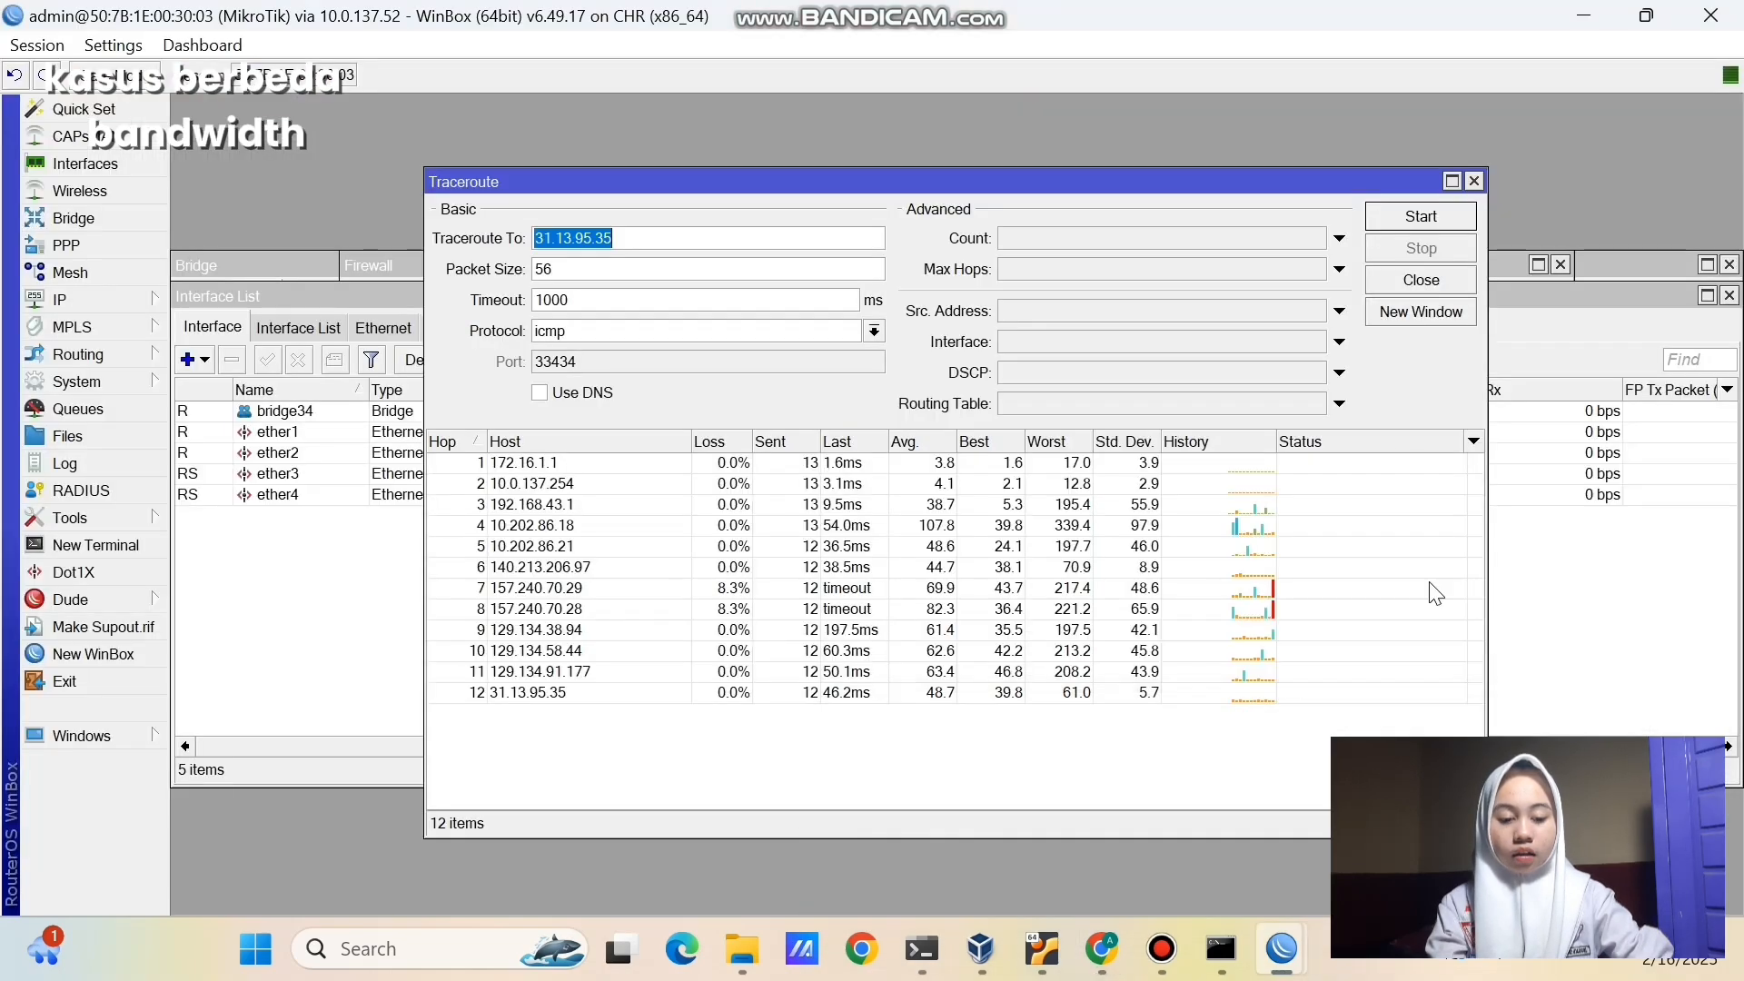
pyautogui.click(1474, 181)
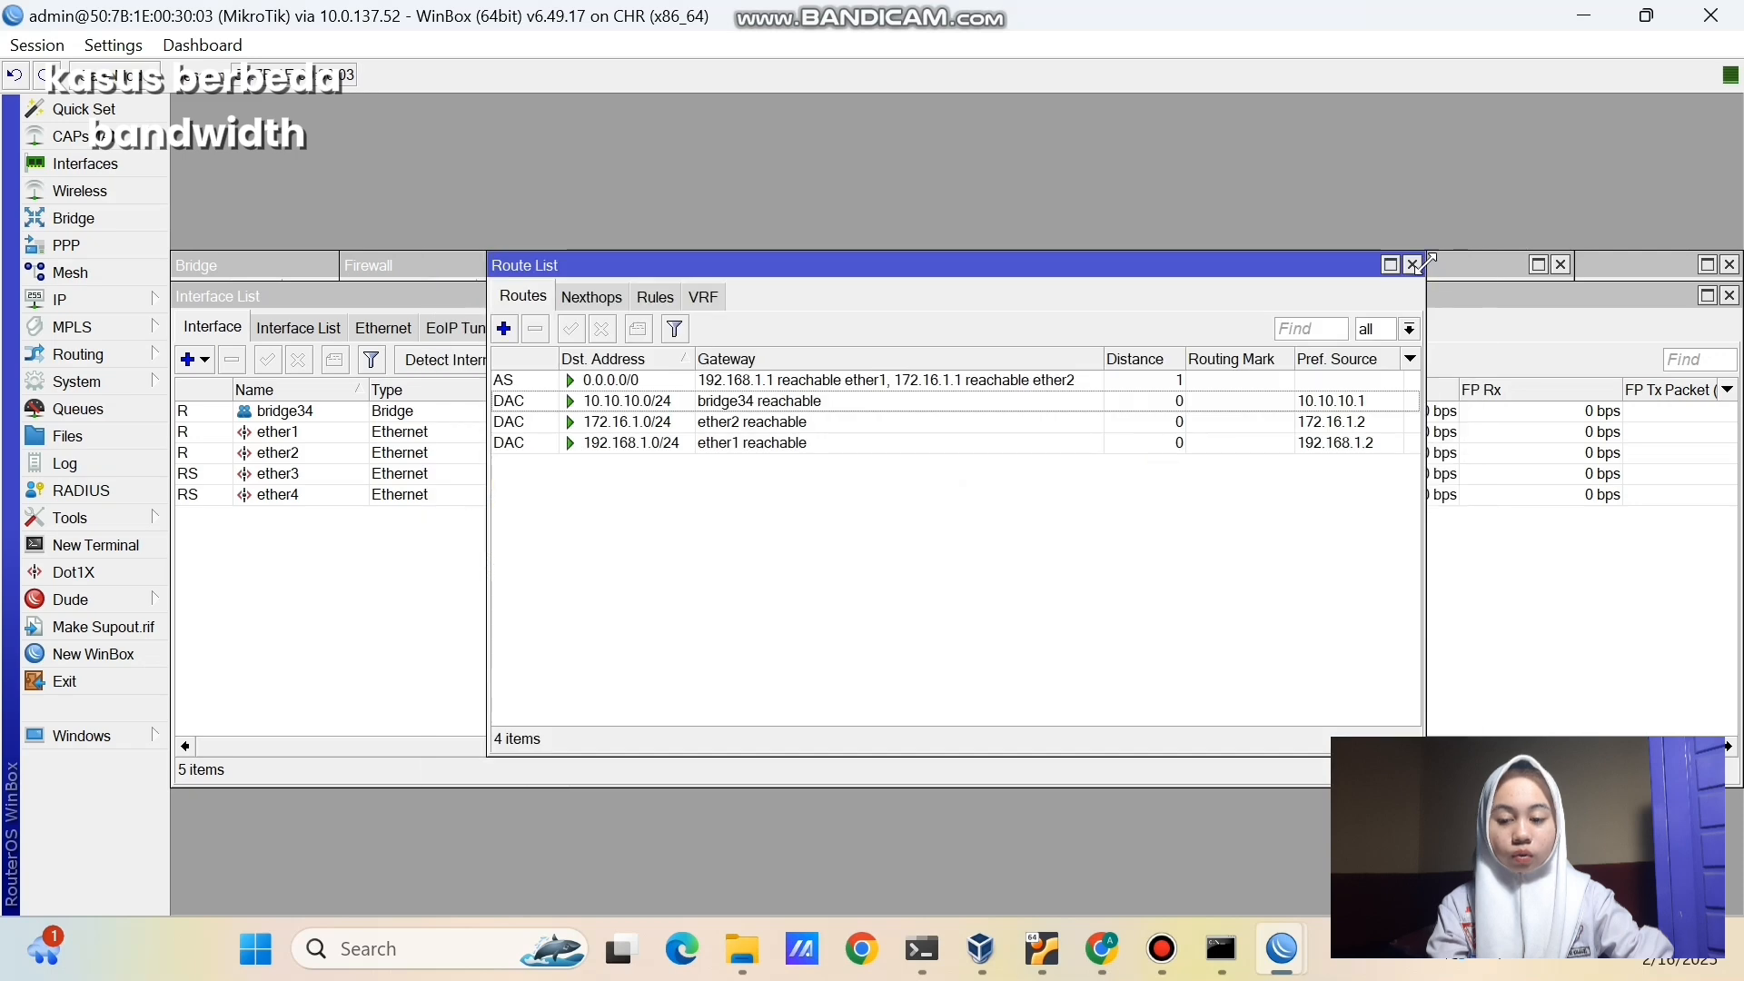
pyautogui.click(1412, 265)
pyautogui.click(1729, 295)
pyautogui.click(1561, 264)
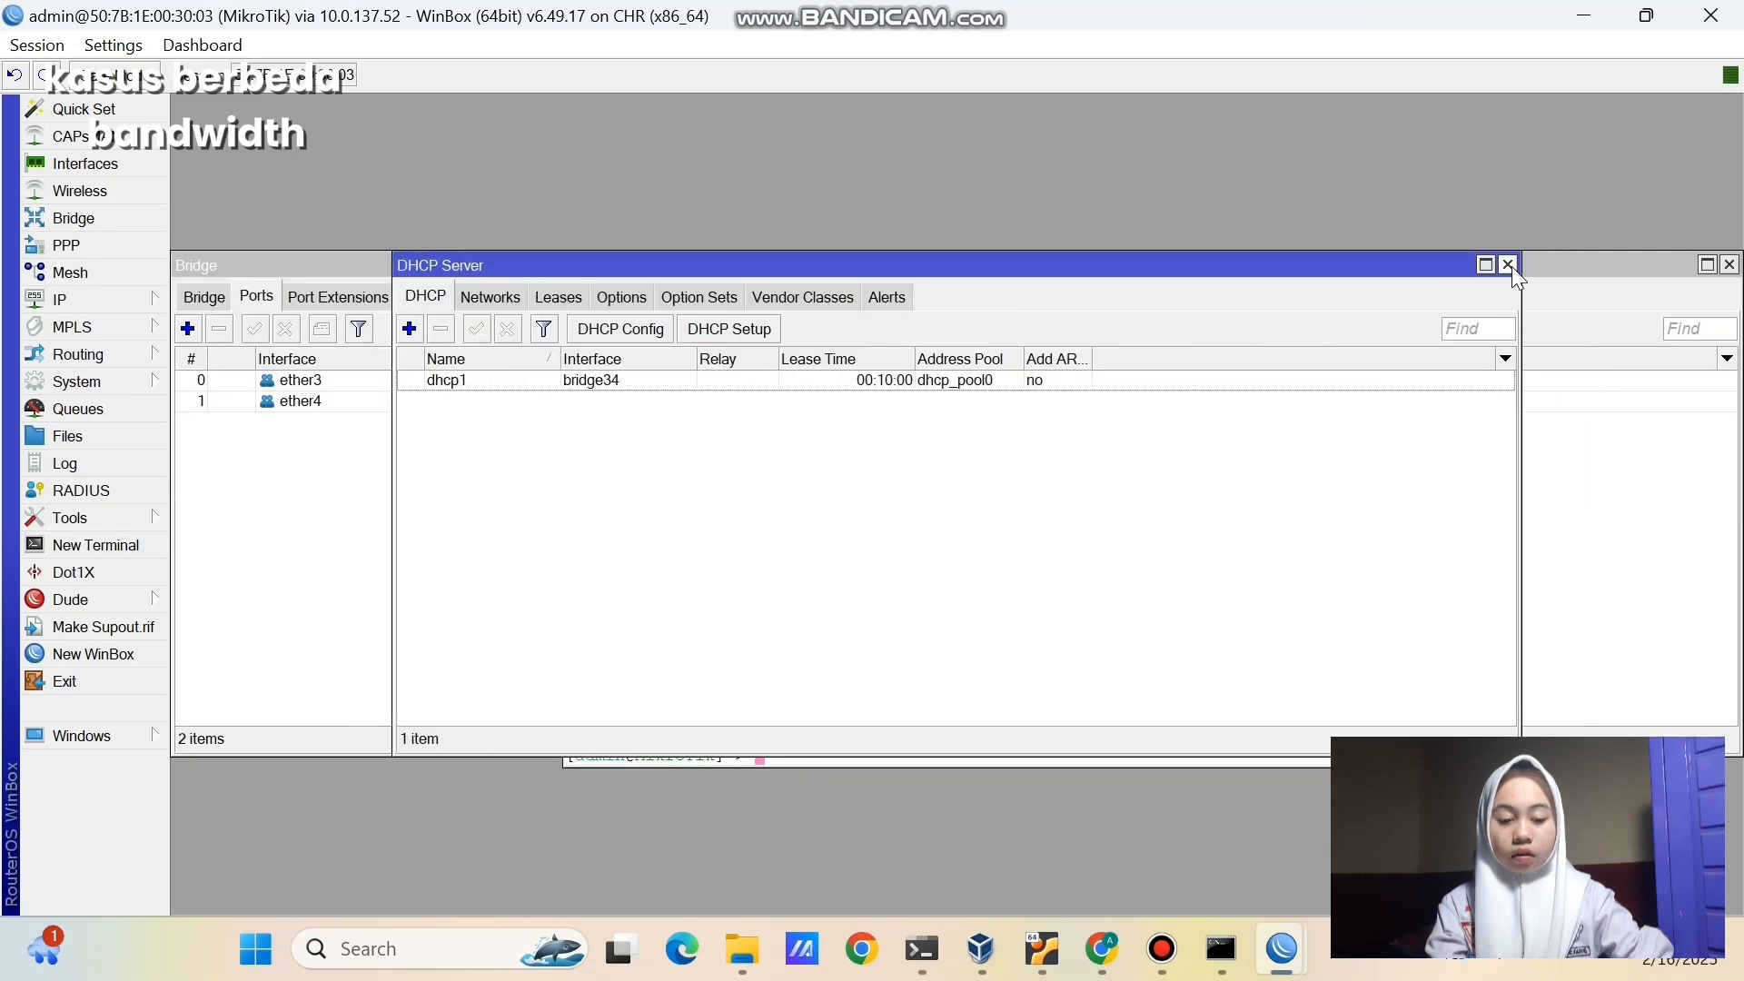
pyautogui.click(1509, 265)
pyautogui.click(1164, 280)
pyautogui.click(1729, 264)
pyautogui.click(1373, 283)
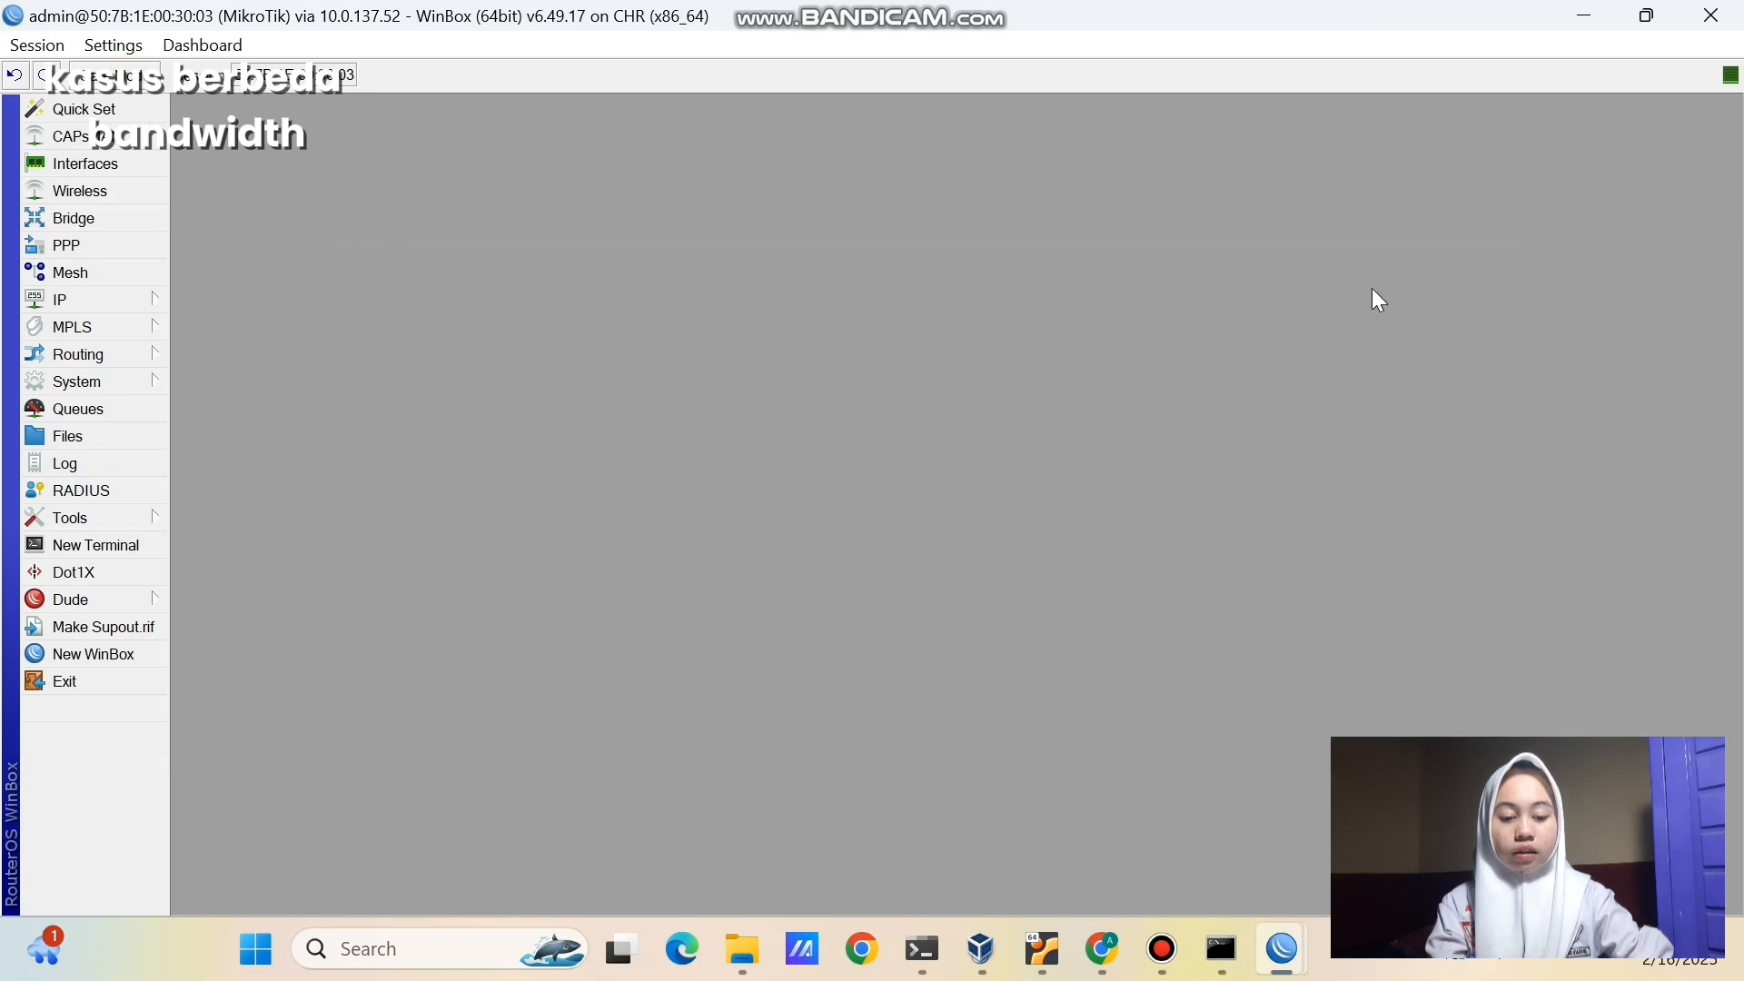
# - Open the IP > Routes list and select the 0.0.0.0/0 default route
pyautogui.click(150, 305)
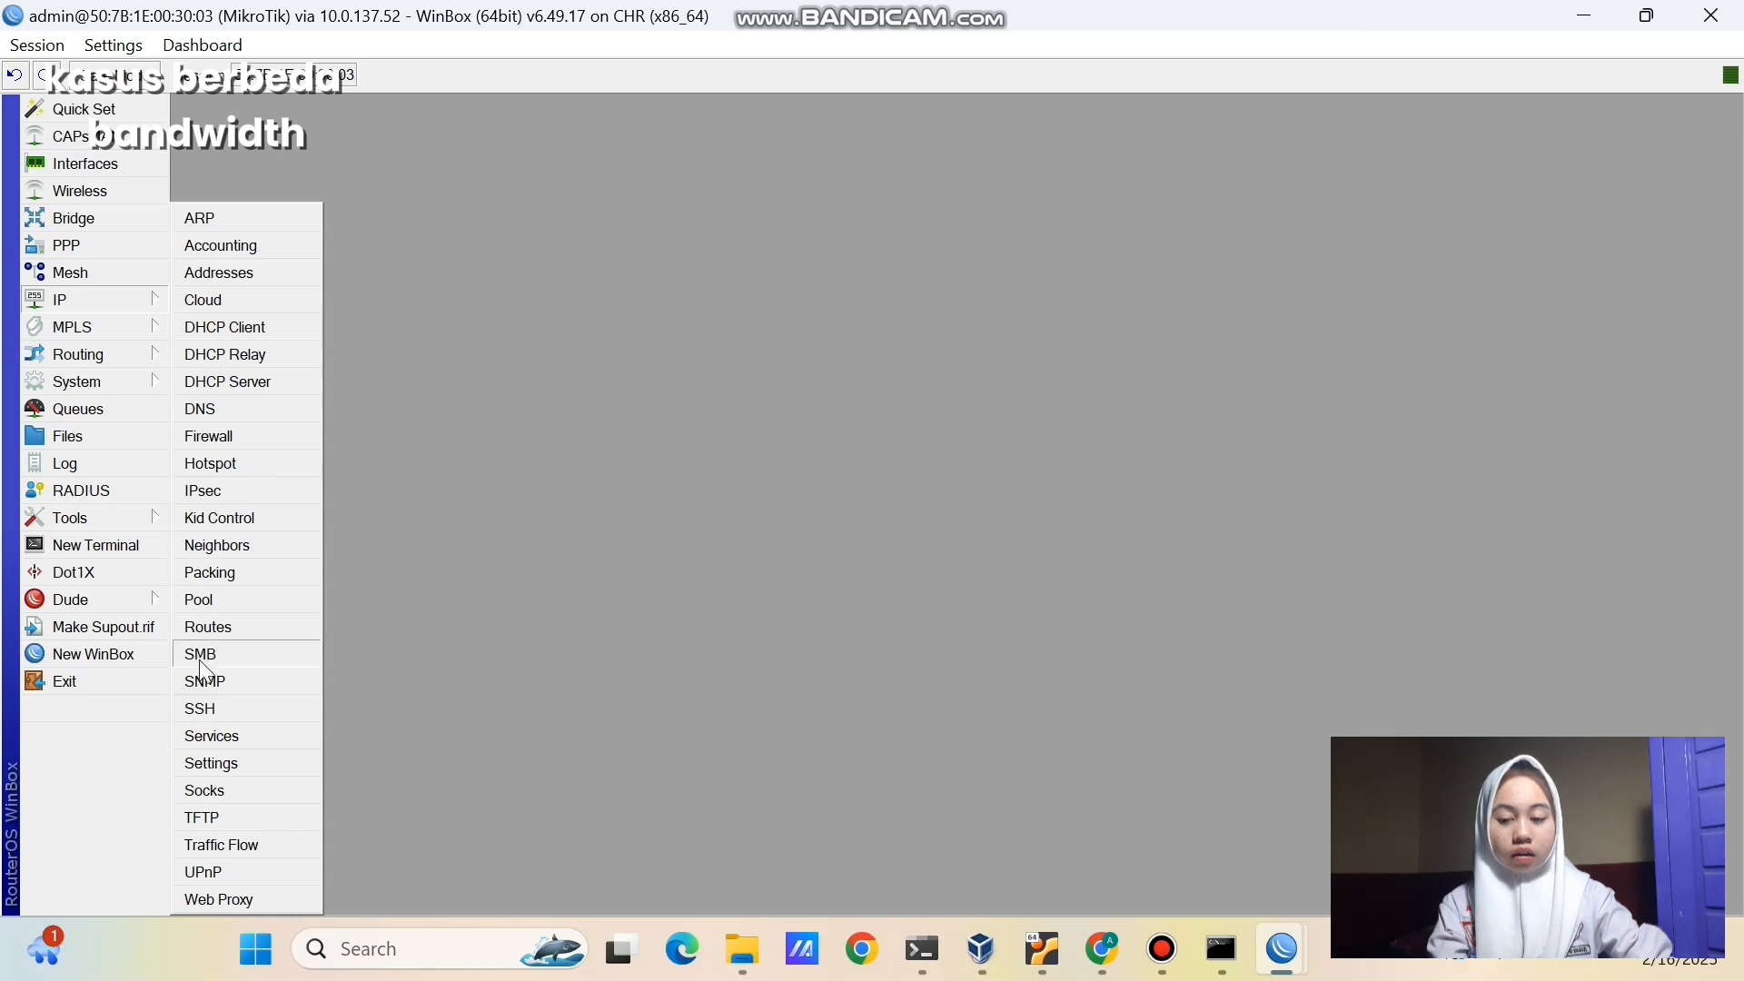
pyautogui.click(209, 627)
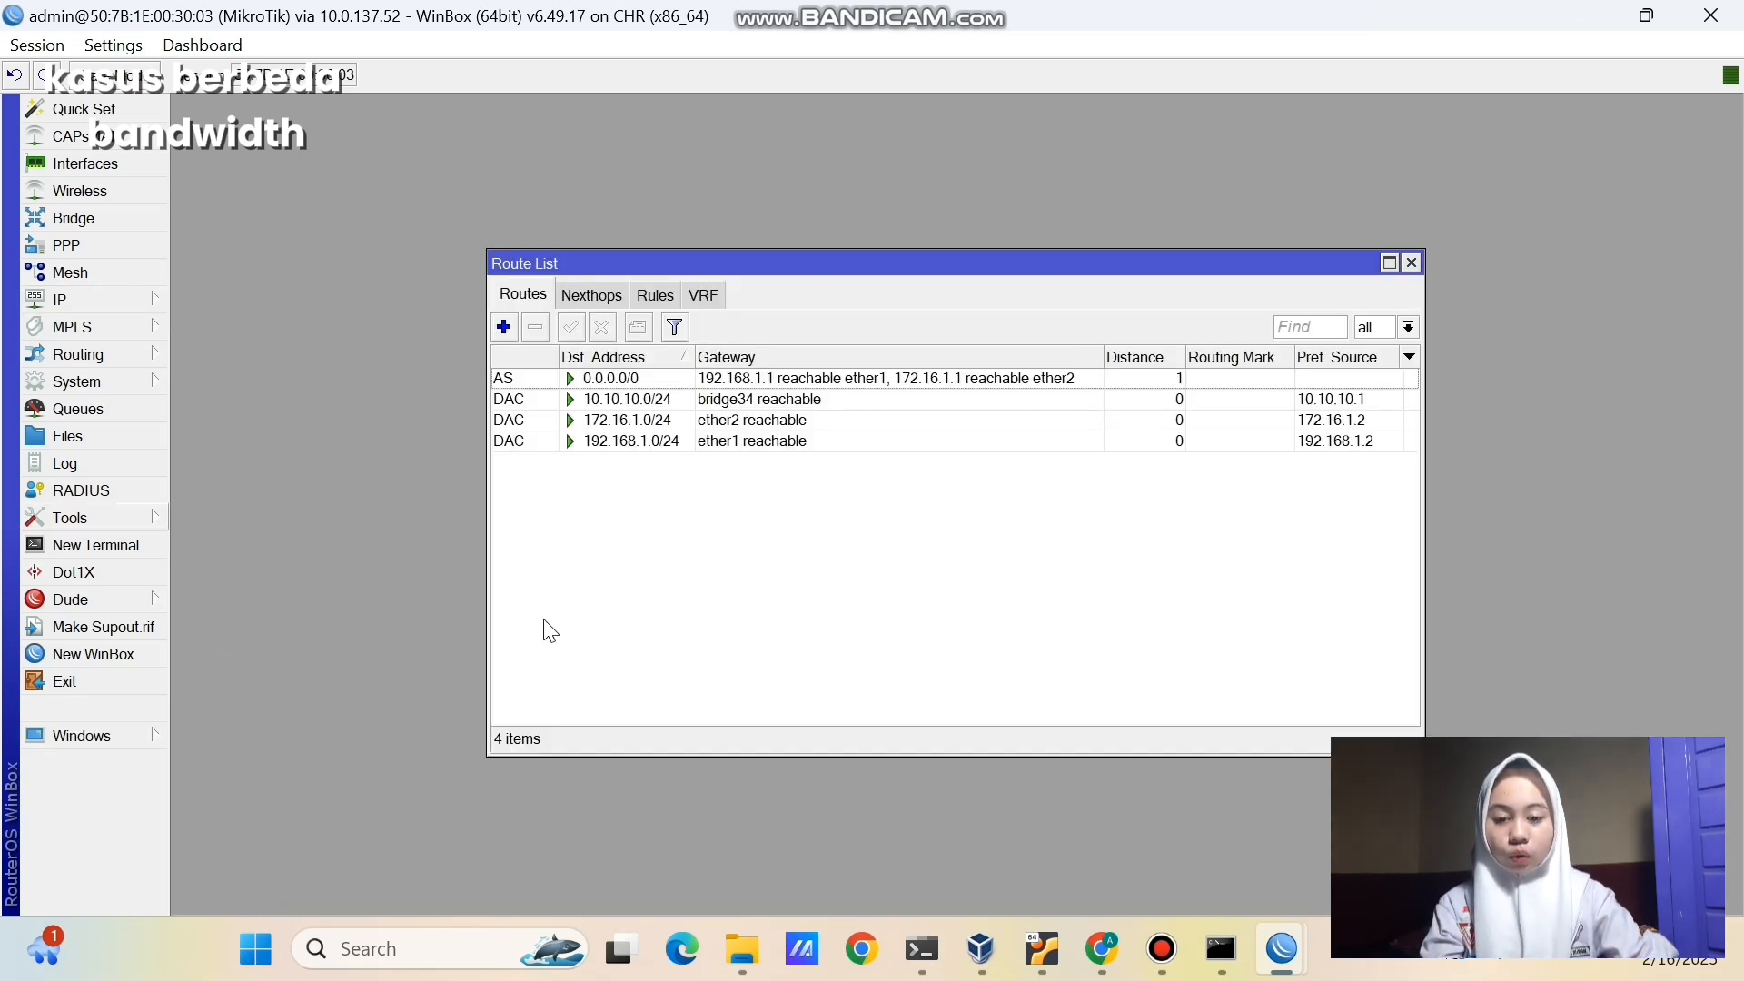
pyautogui.click(594, 383)
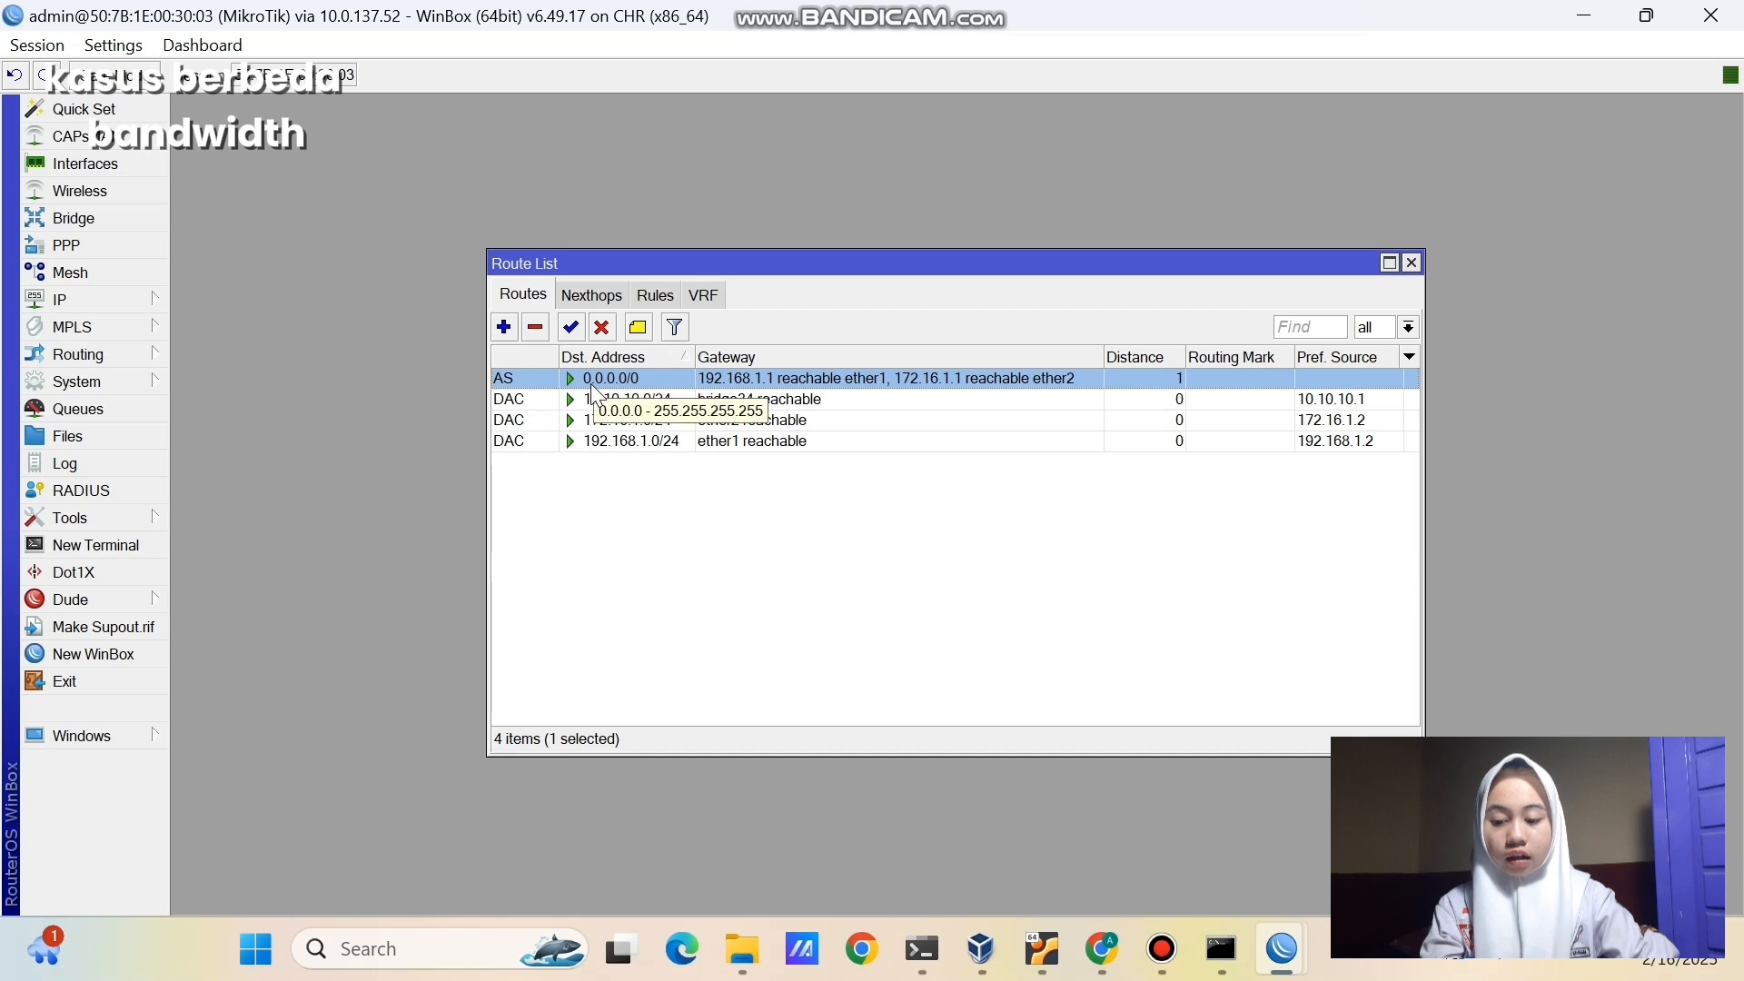
# - Open the 0.0.0.0/0 route and add three more gateway entries
pyautogui.doubleClick(595, 385)
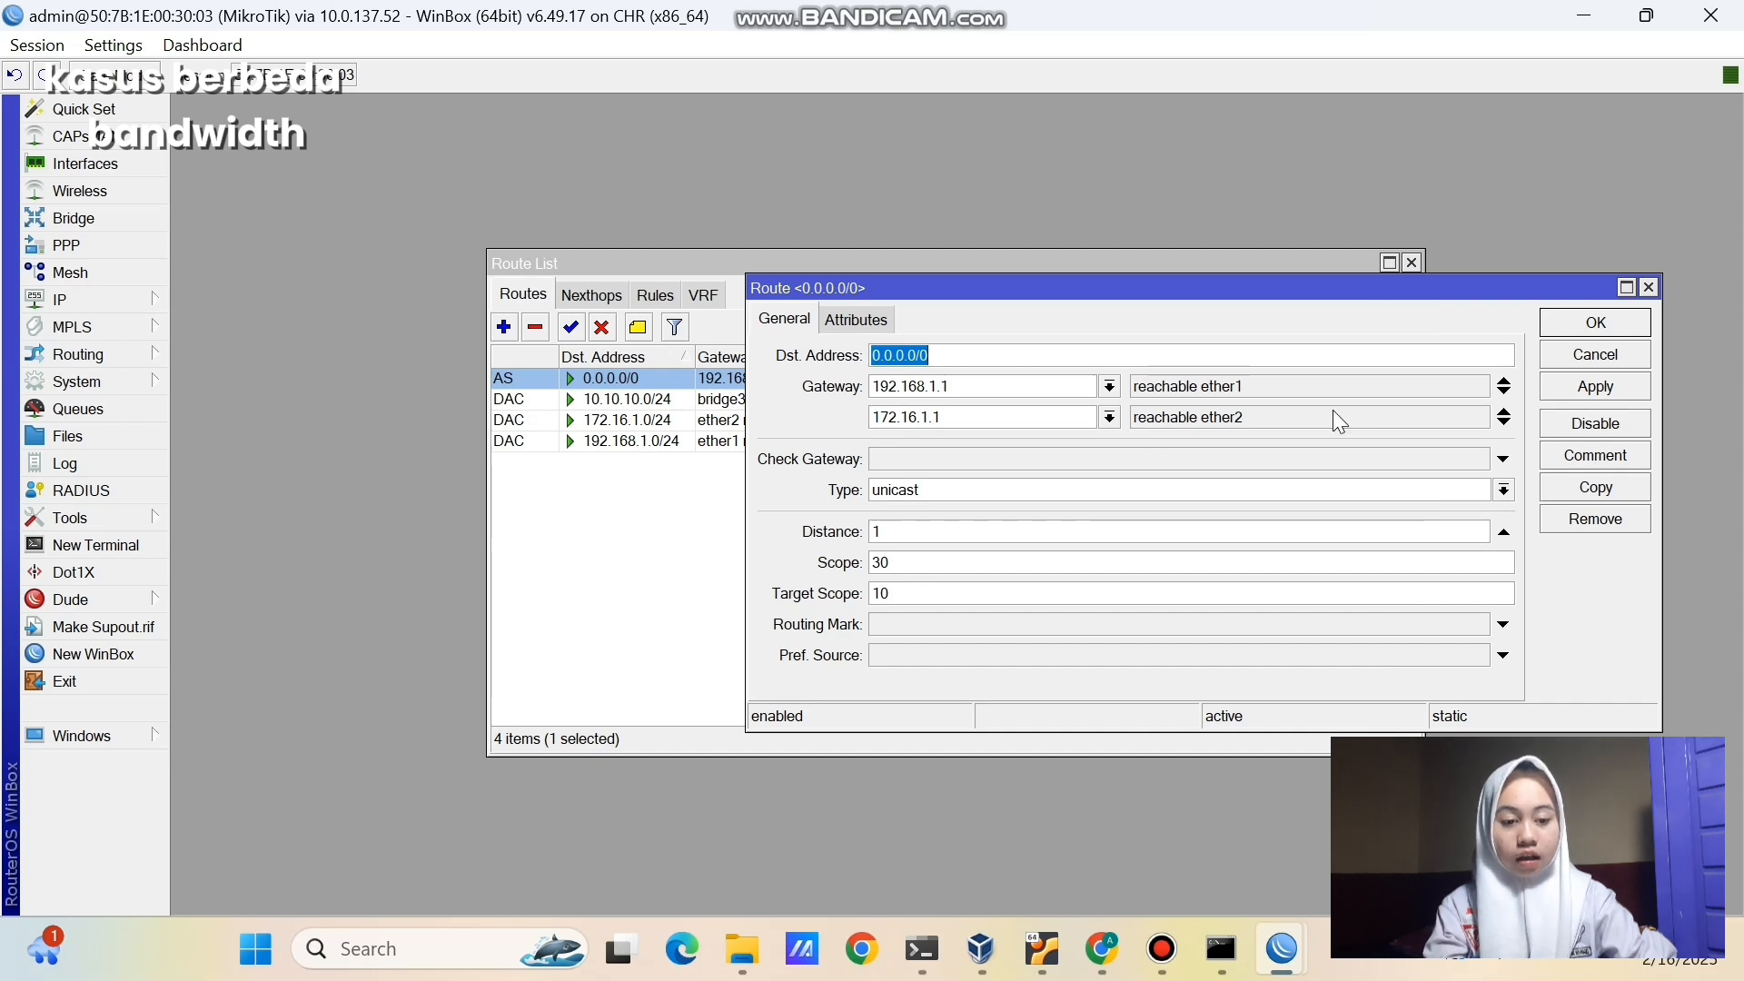
pyautogui.click(1504, 423)
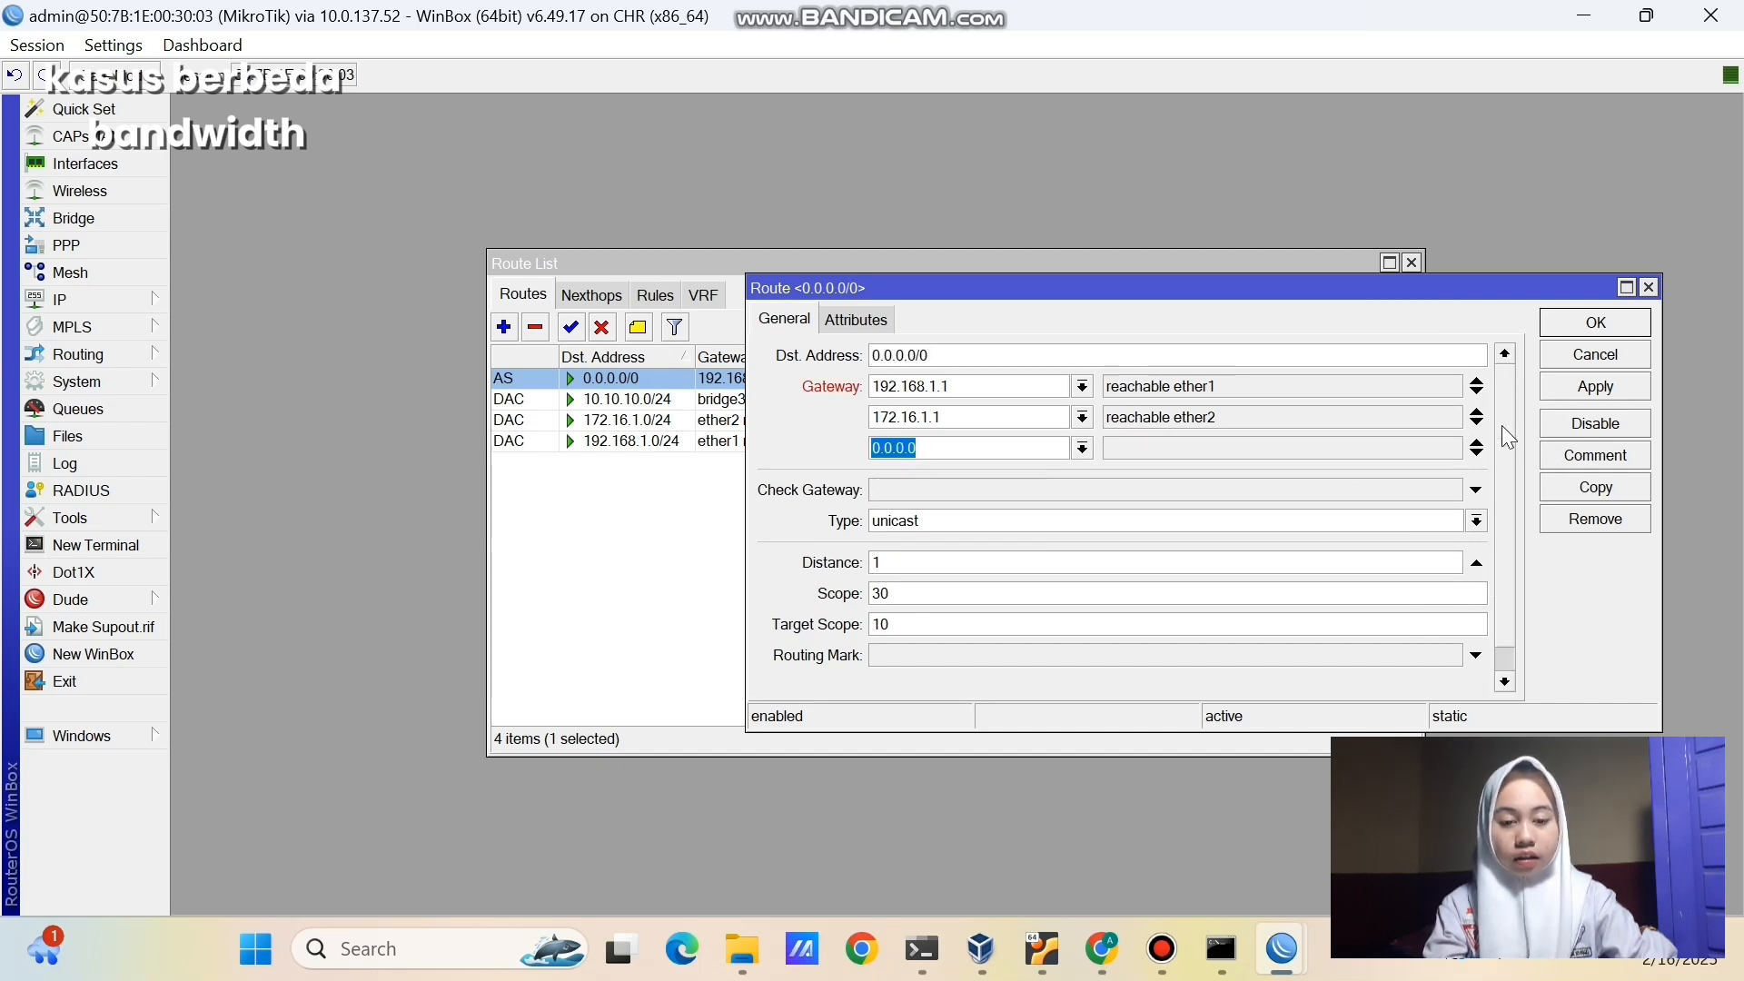
pyautogui.click(1477, 453)
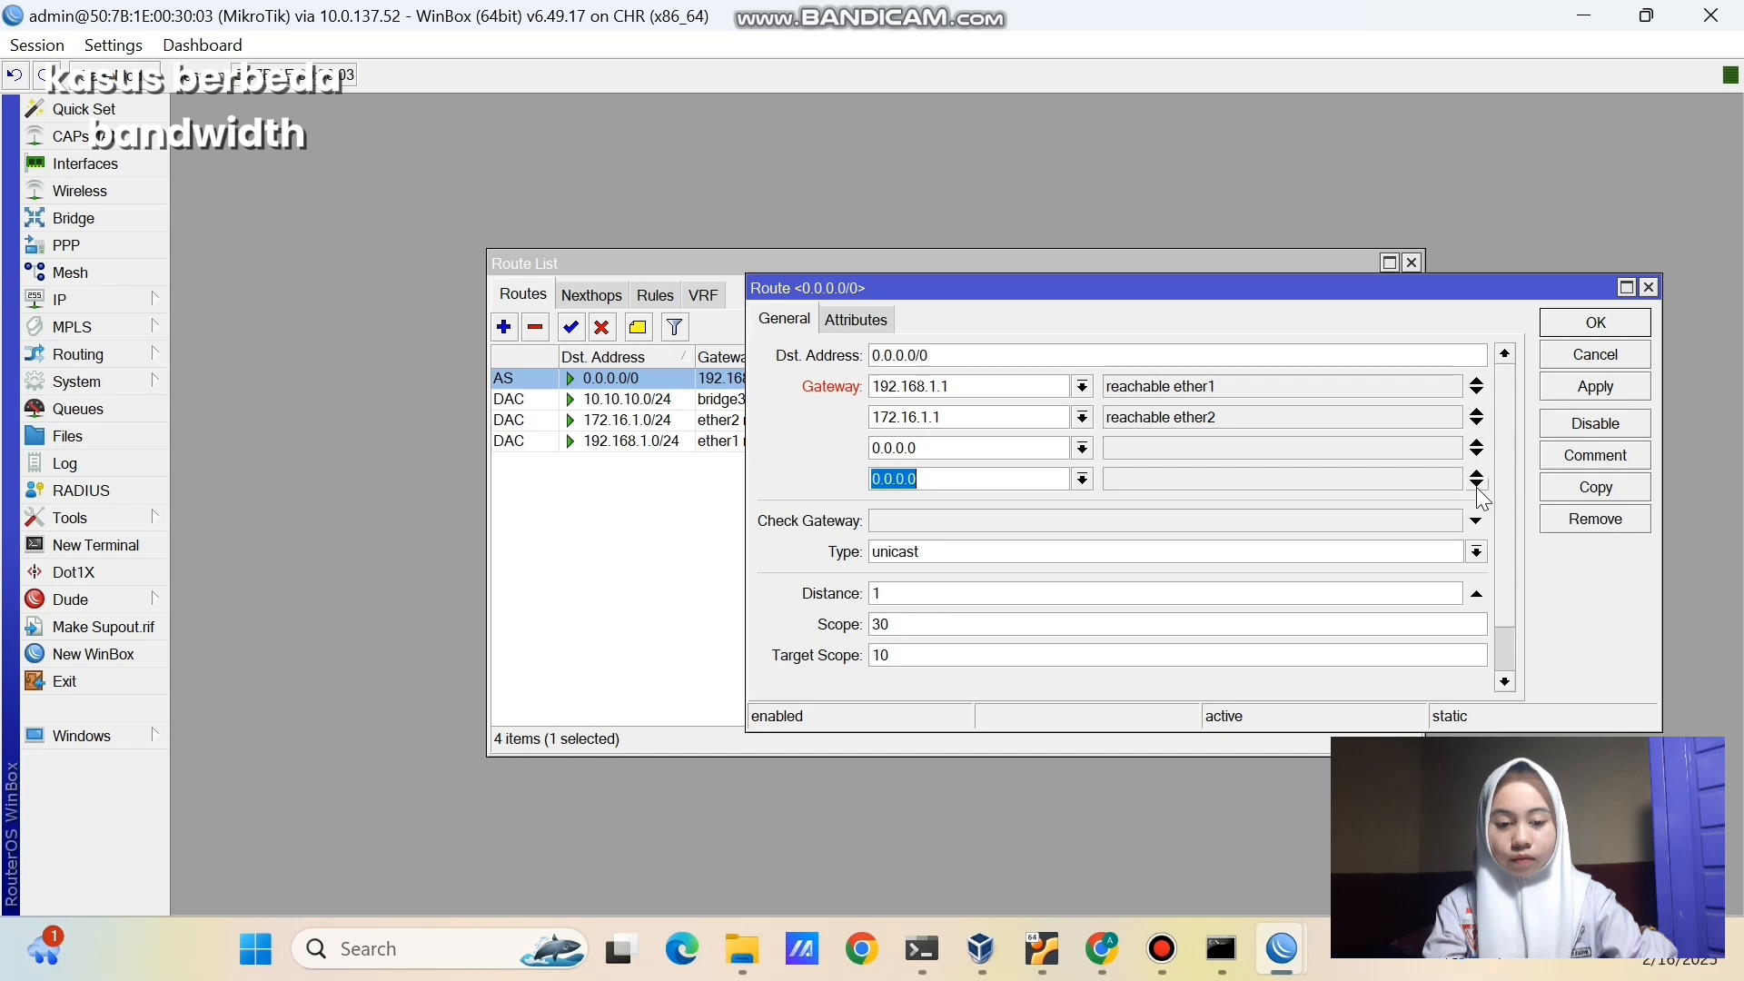
pyautogui.click(1478, 484)
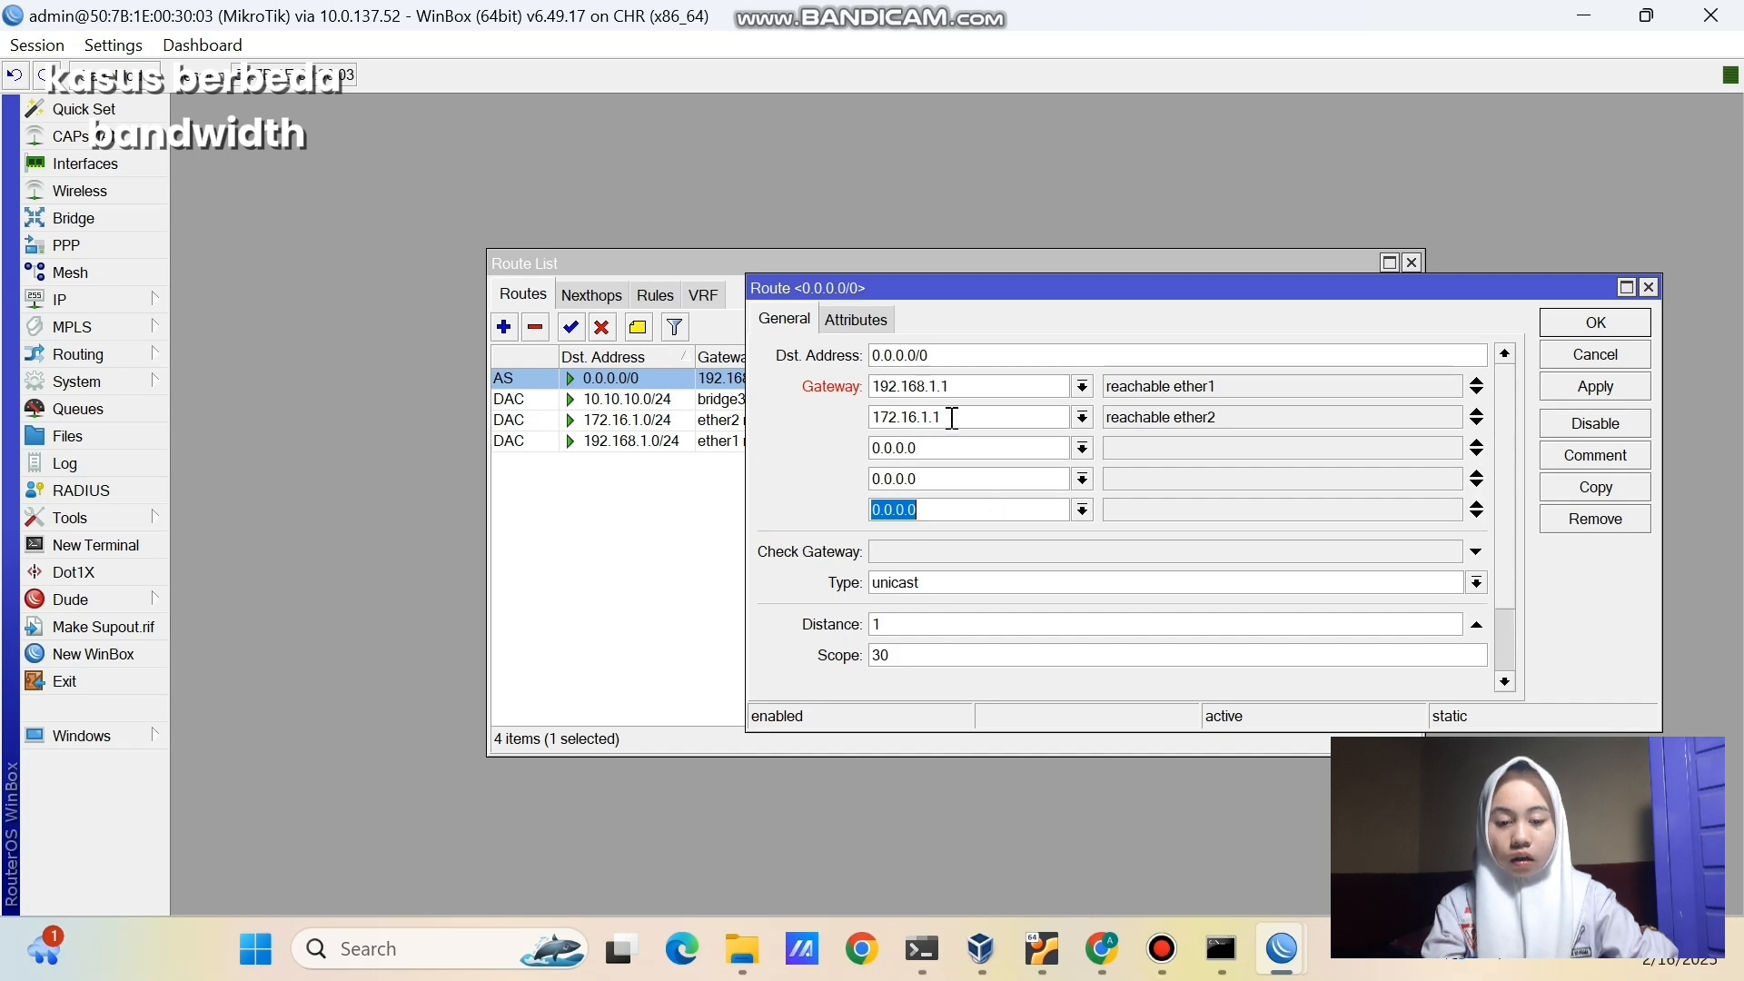
pyautogui.click(956, 386)
pyautogui.doubleClick(923, 389)
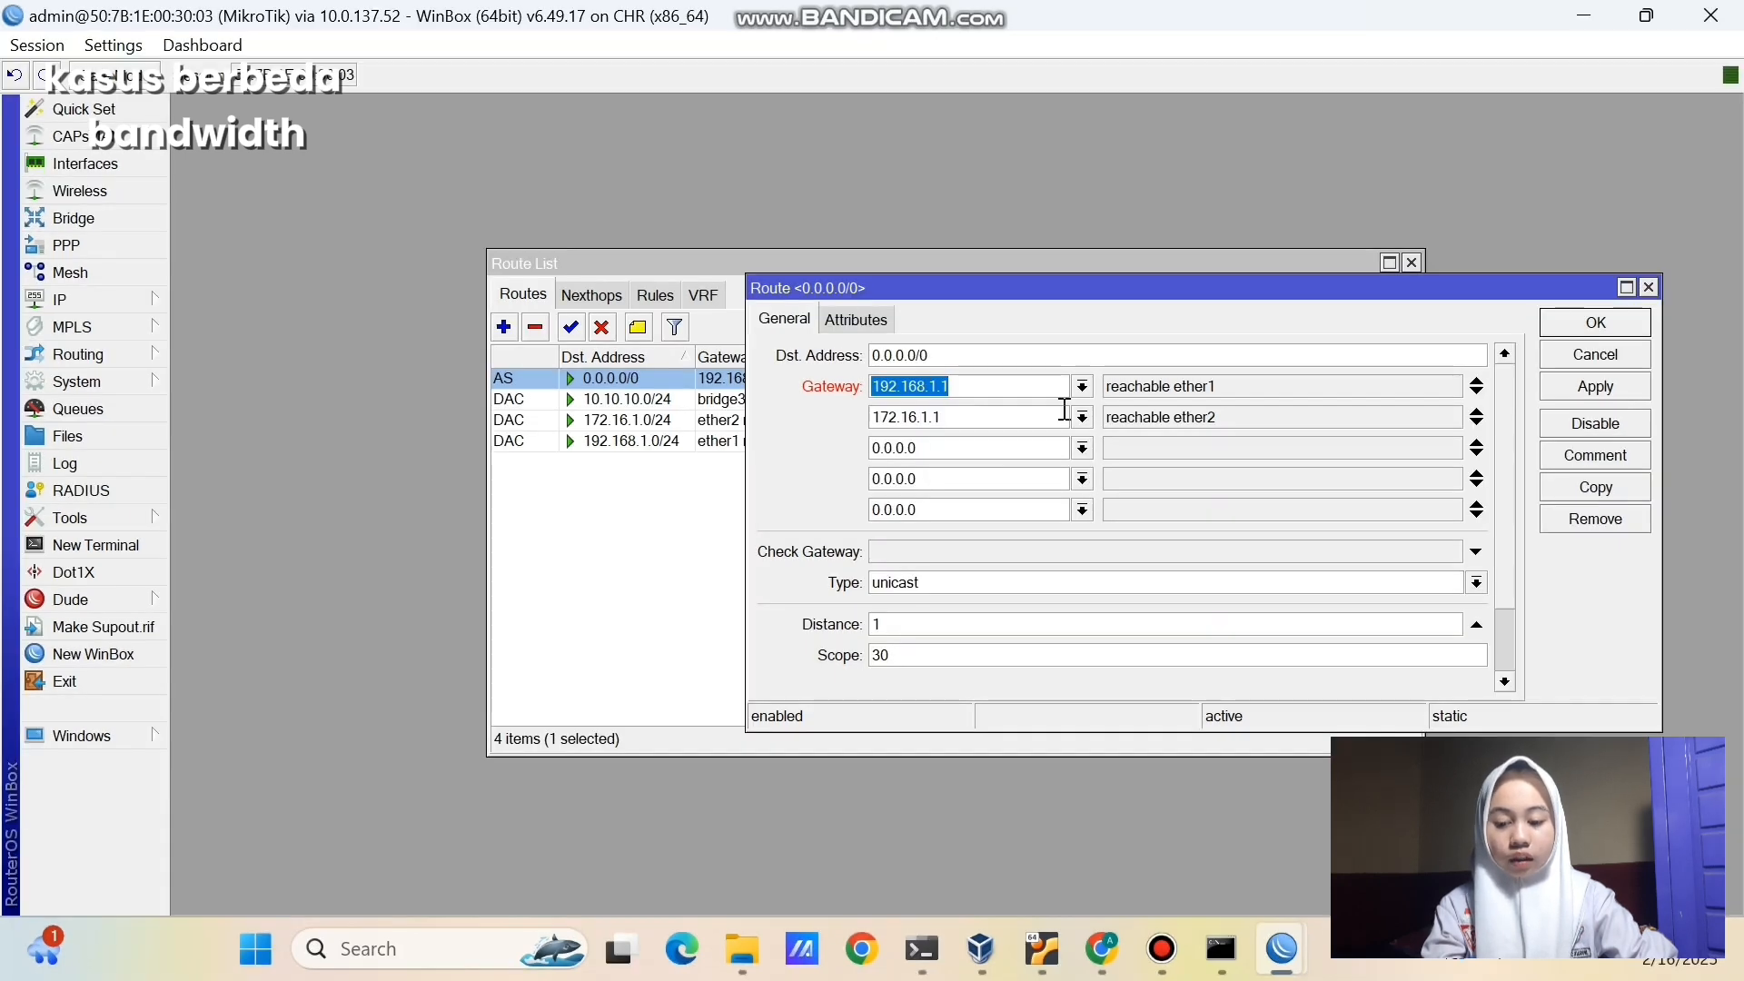
# - Set the three new gateways to 172.16.1.1, then apply and save the route
pyautogui.click(1024, 452)
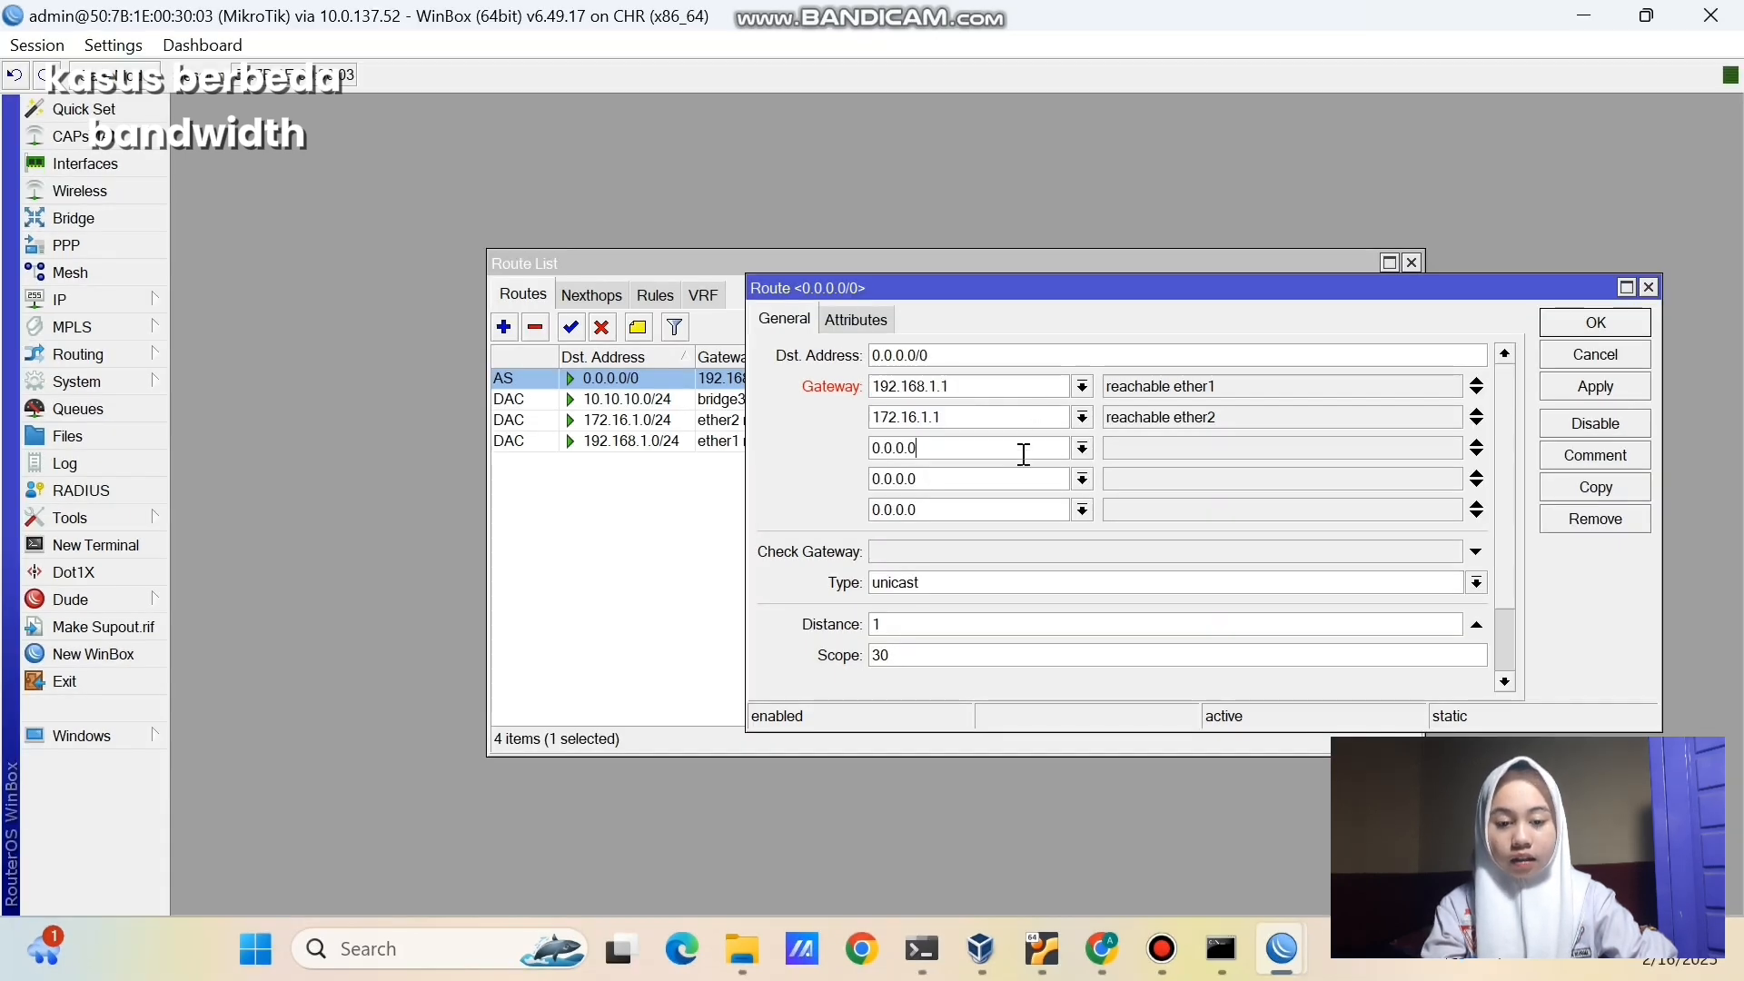
pyautogui.moveTo(1024, 451); pyautogui.dragTo(864, 451)
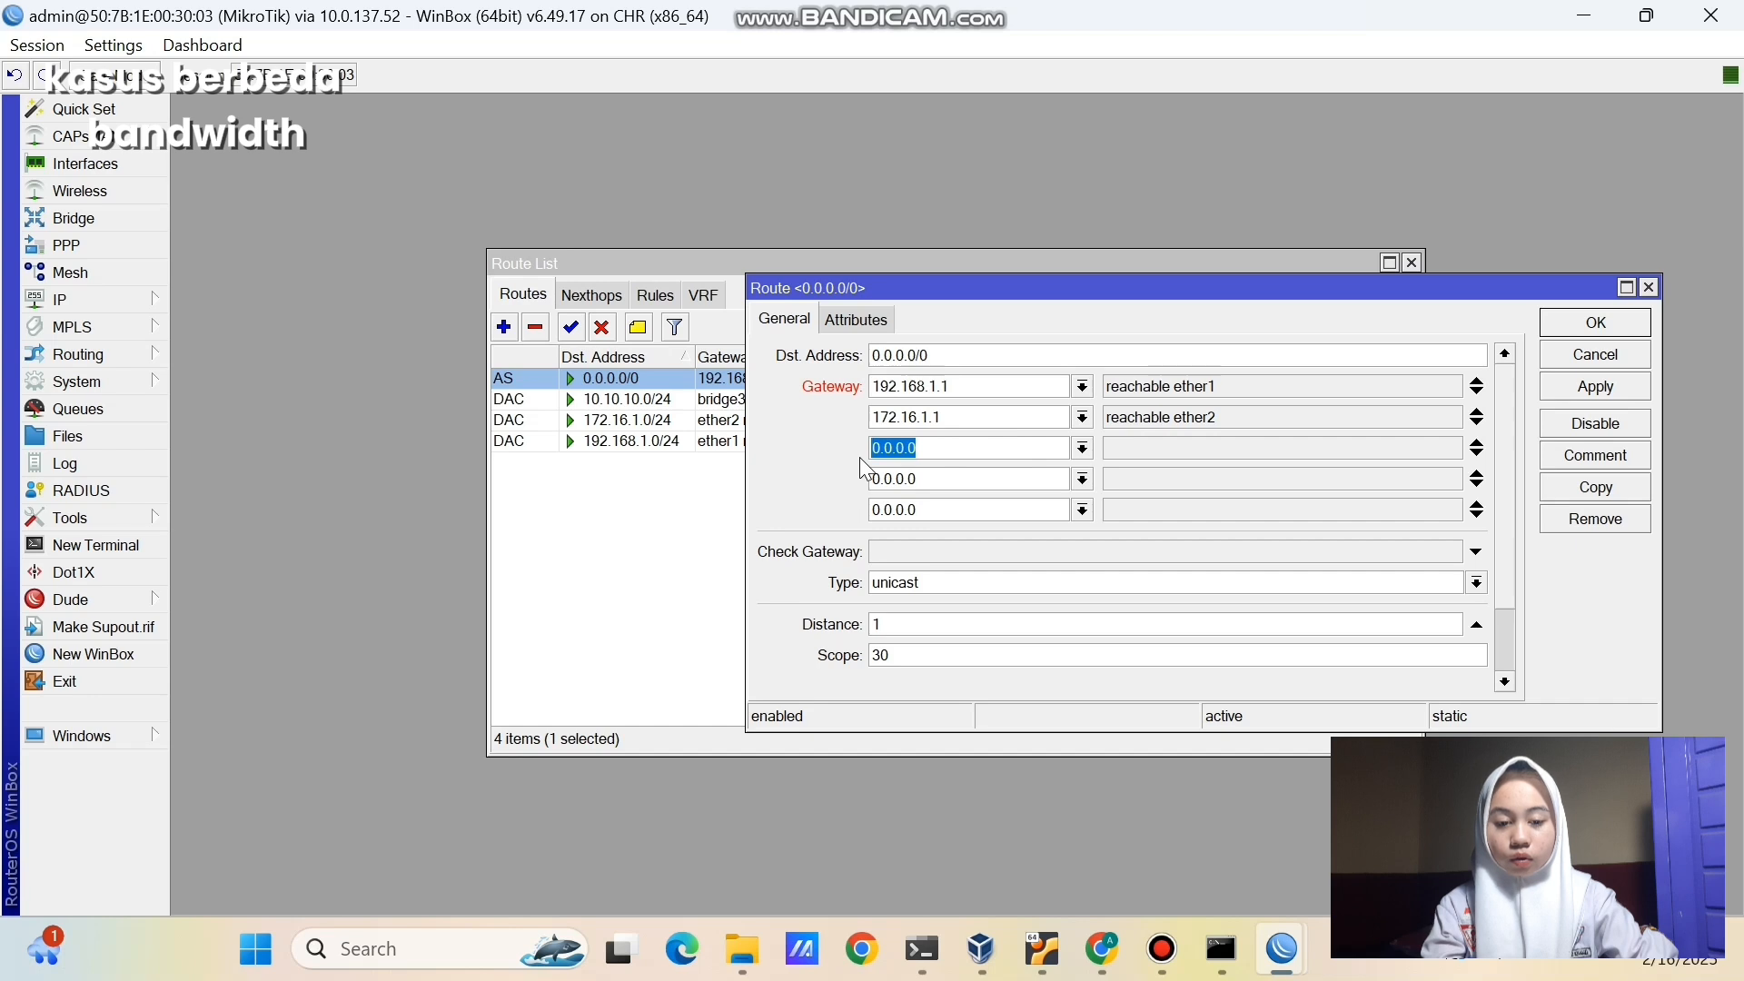
pyautogui.write('172.16.1.1')
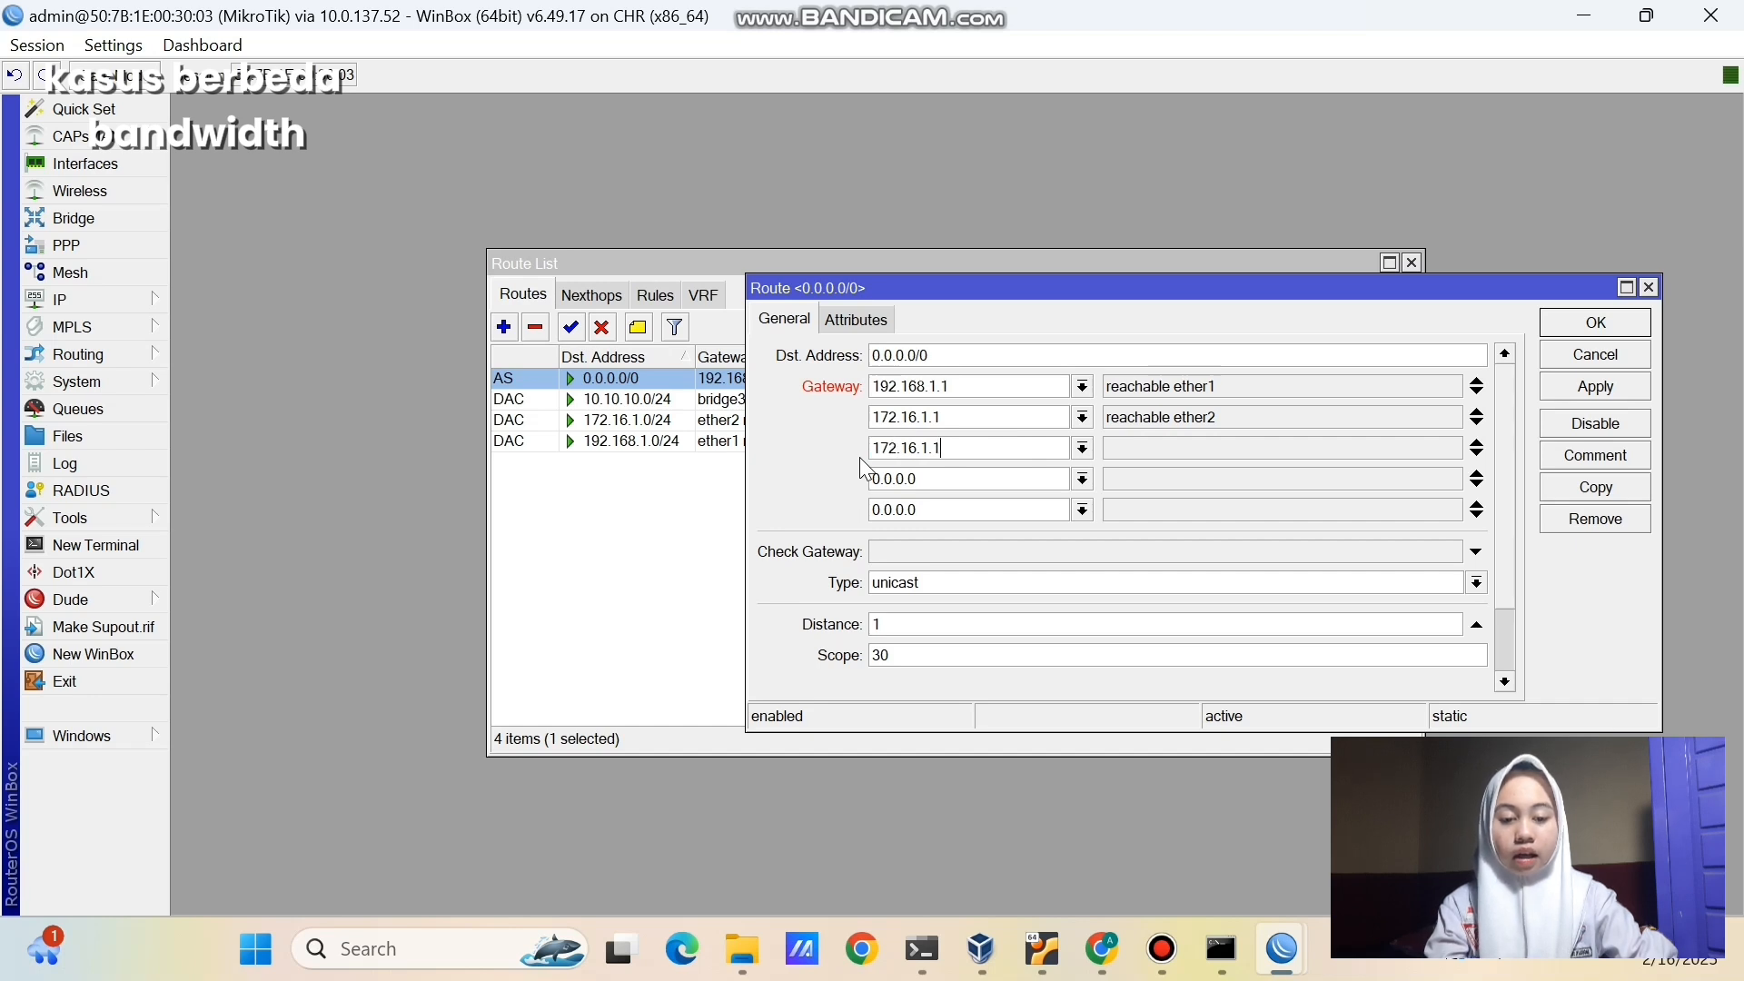
pyautogui.moveTo(944, 490); pyautogui.dragTo(872, 482)
pyautogui.press('BackSpace')
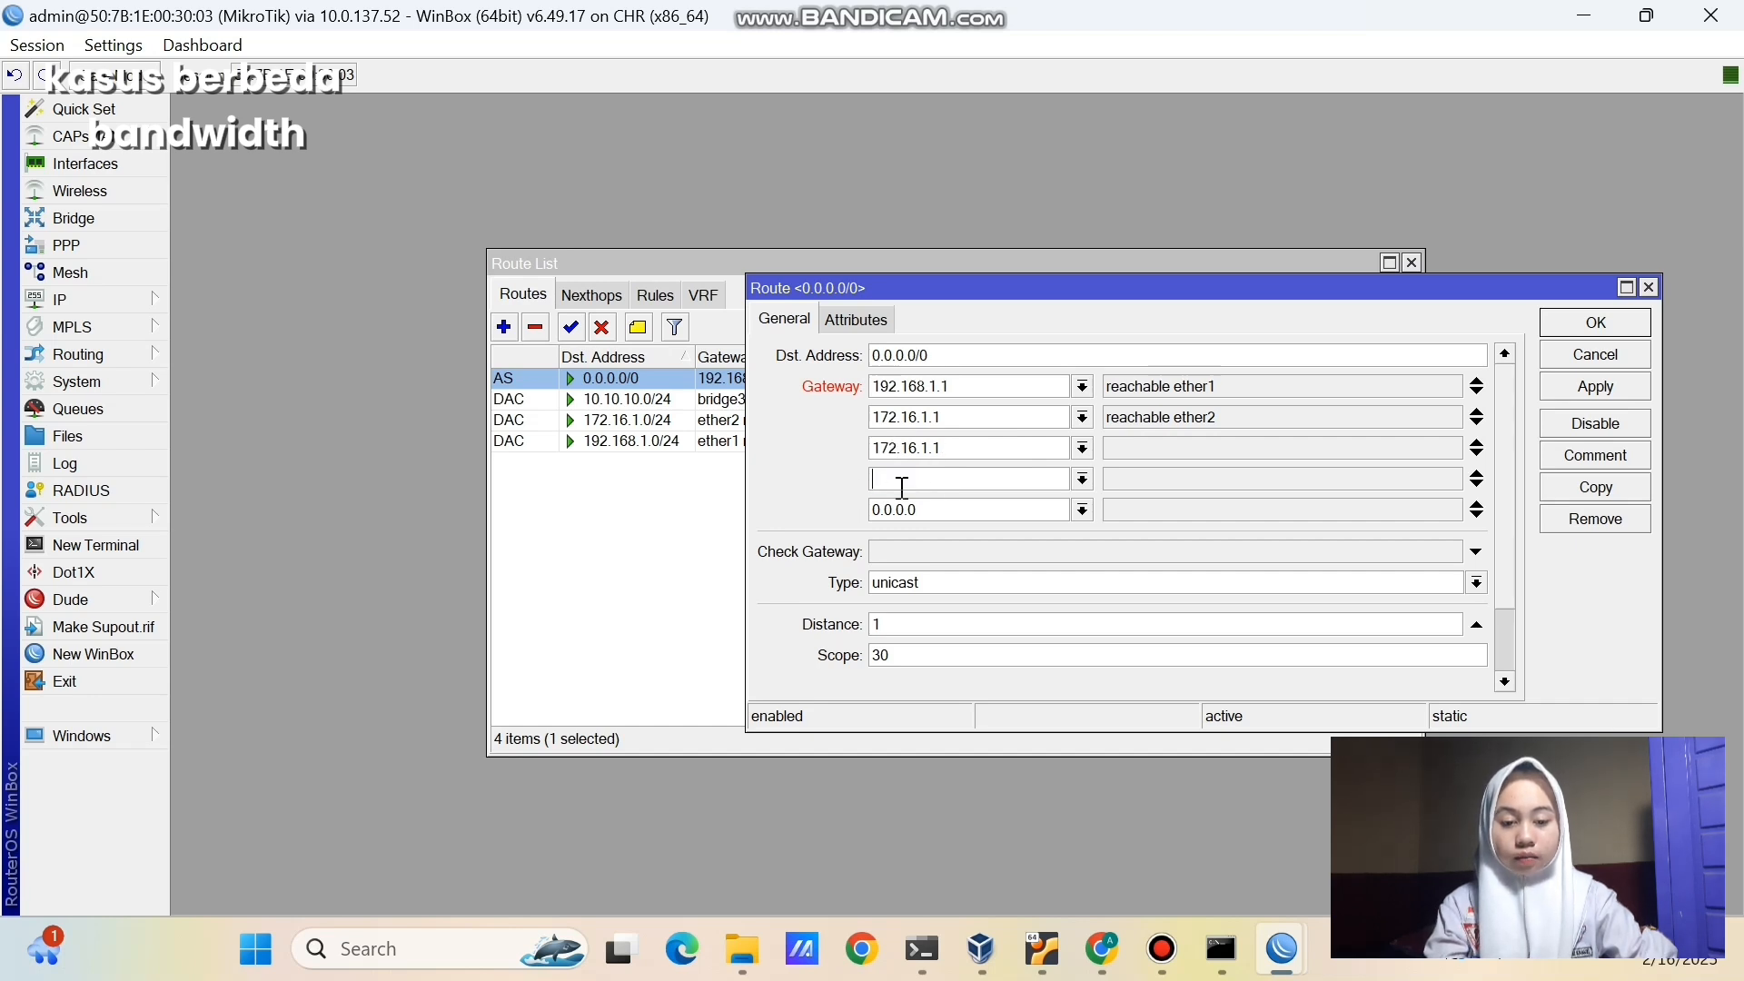
pyautogui.write('172.16.1.1')
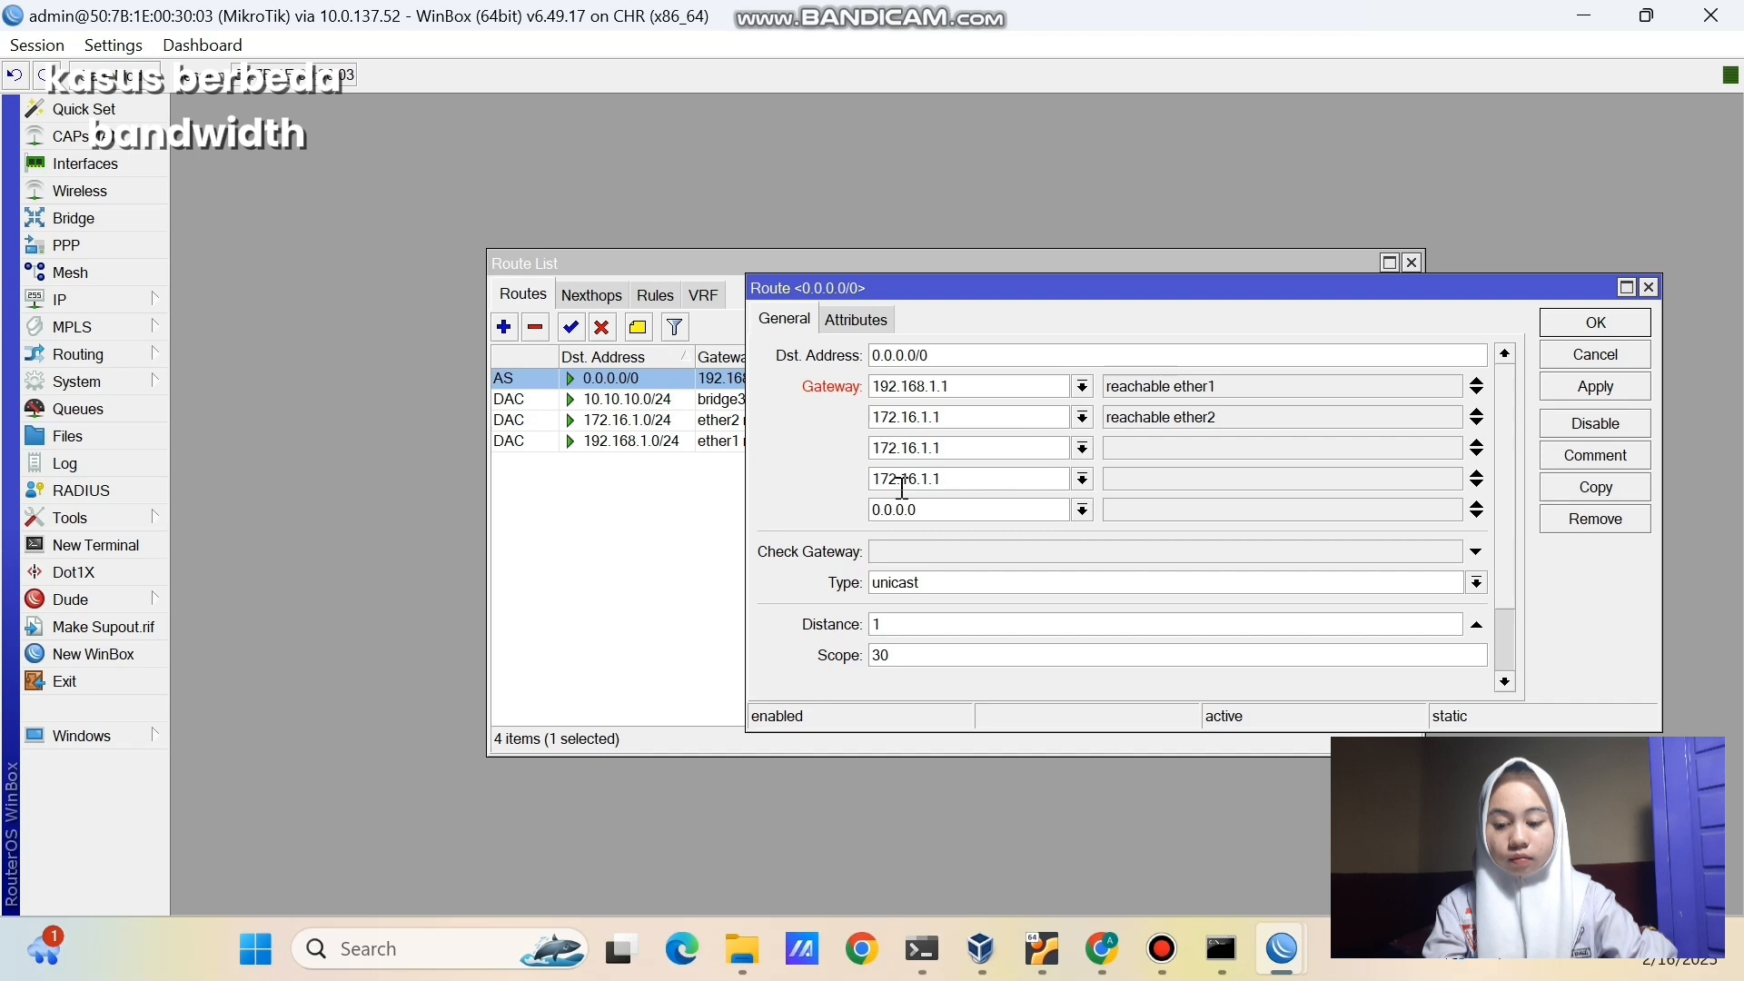
pyautogui.doubleClick(927, 507)
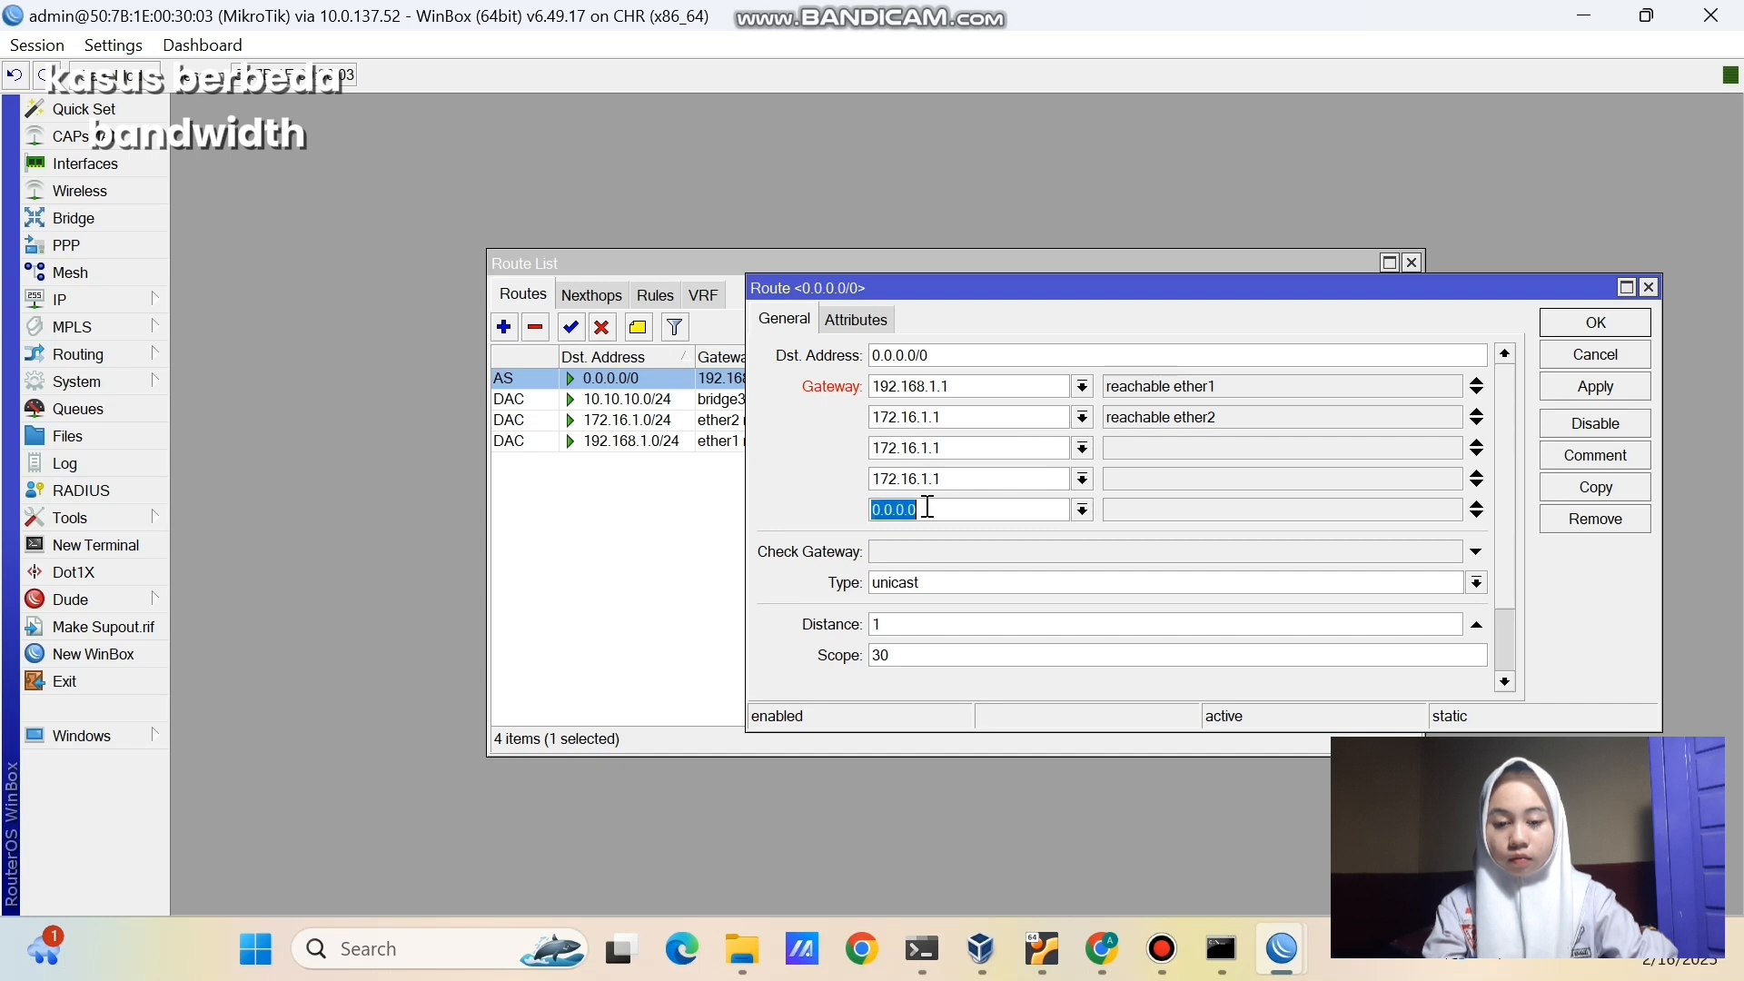
pyautogui.press('BackSpace')
pyautogui.write('172.16.1.1')
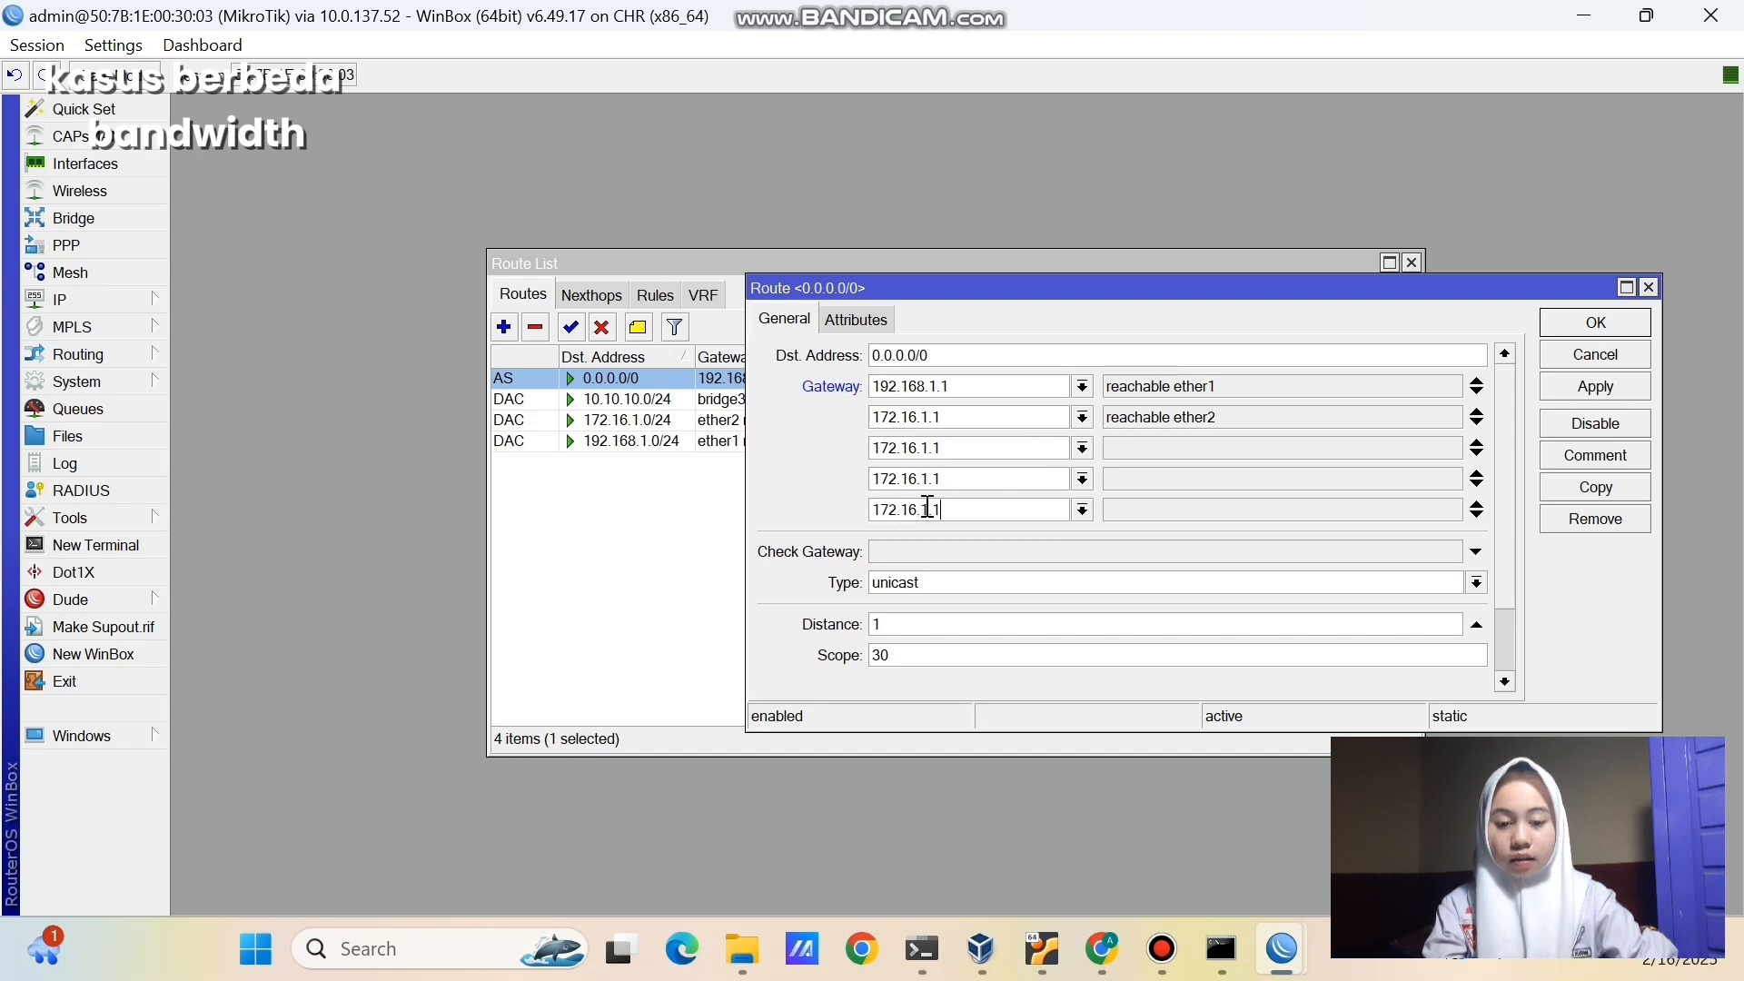
pyautogui.click(1596, 388)
pyautogui.click(1581, 324)
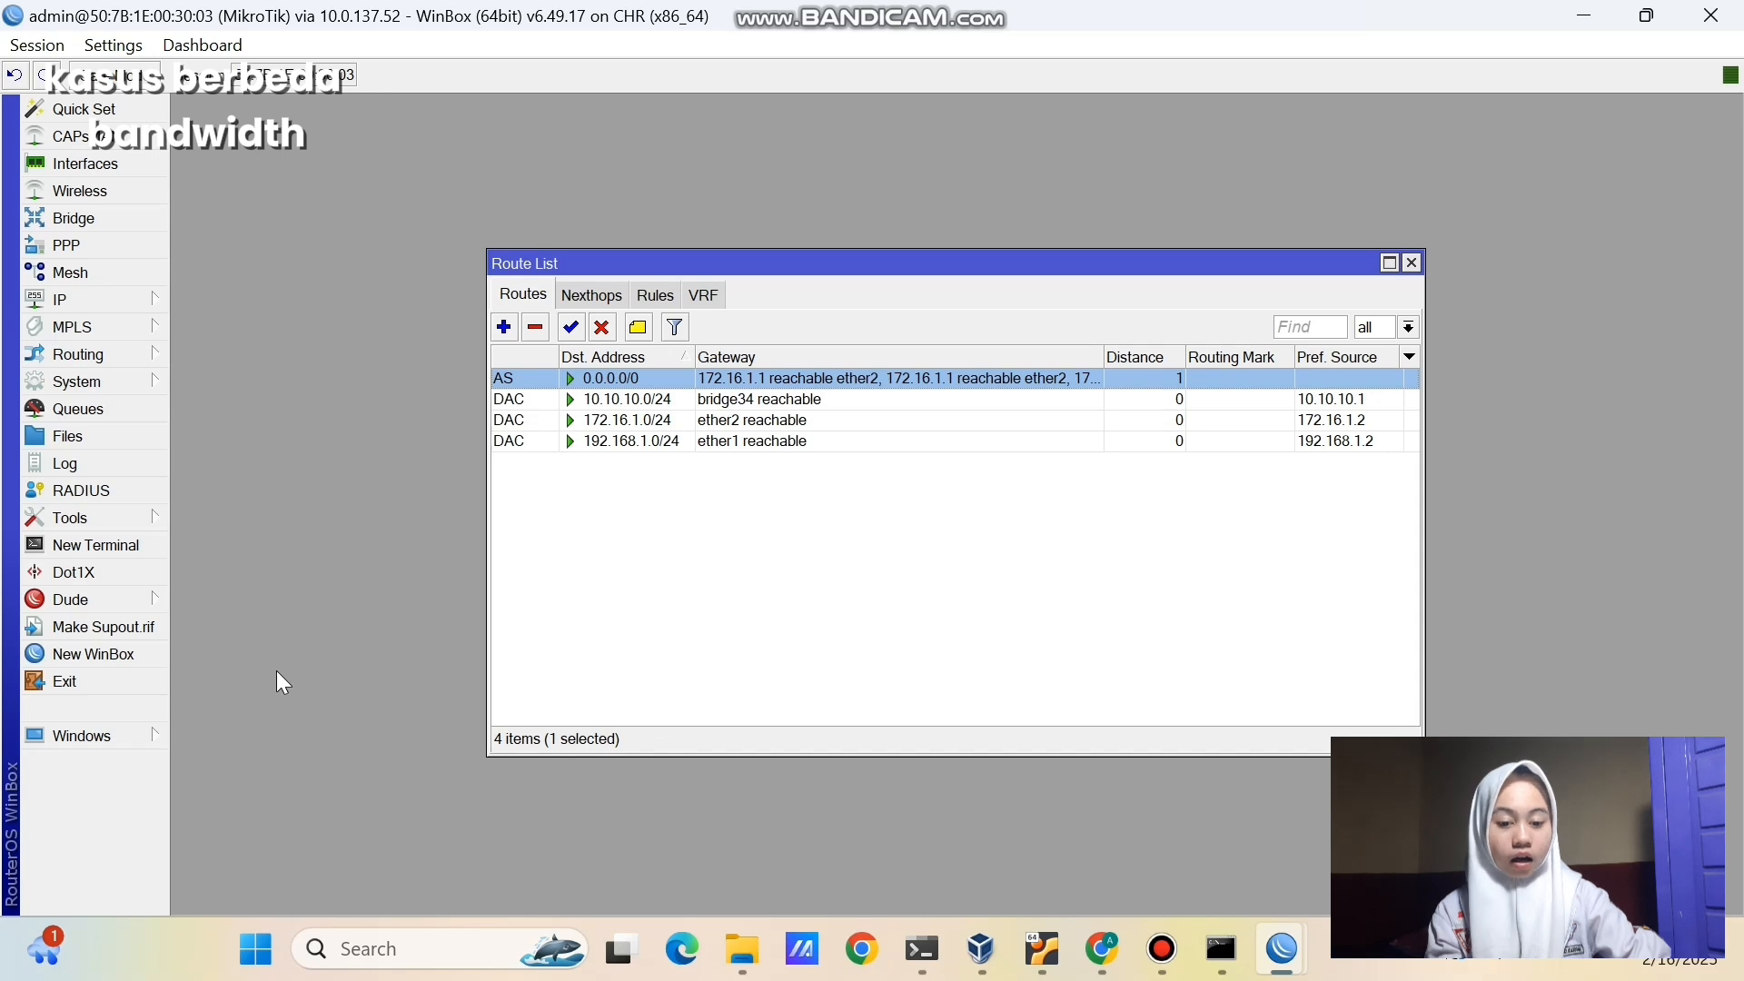
# - Run 'ip route print' in a new router terminal, skipping the password prompt
pyautogui.click(158, 545)
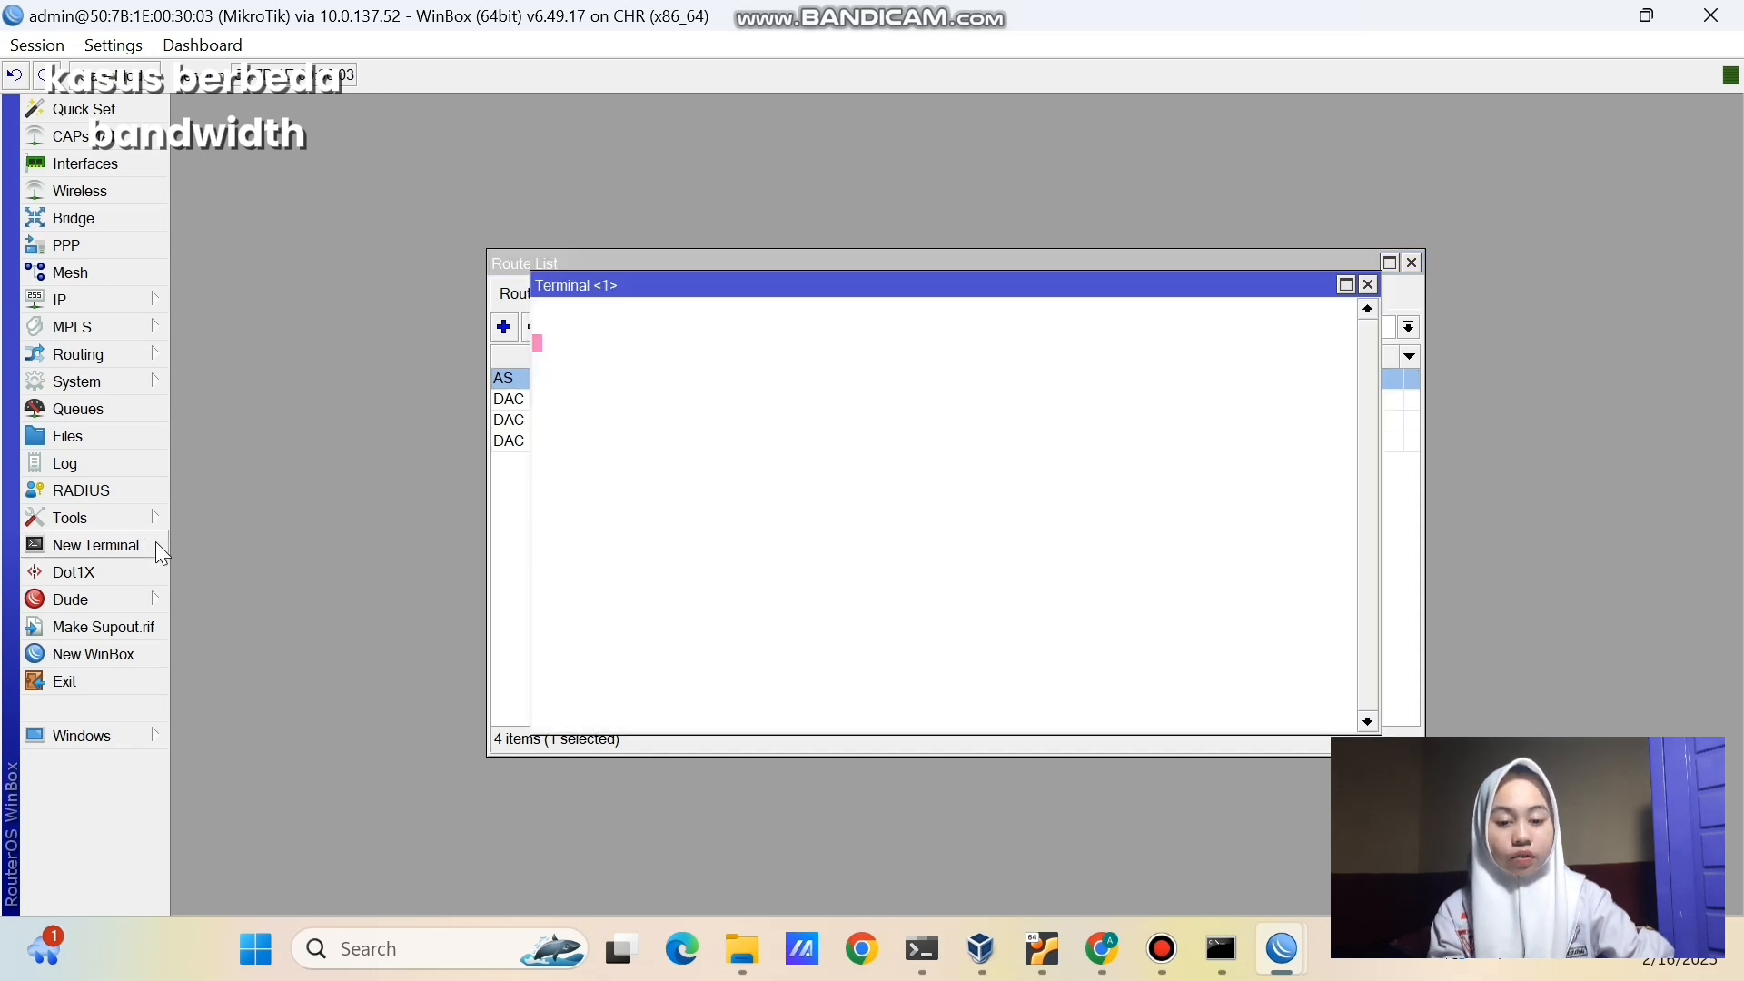
pyautogui.hotkey('ctrl', 'c')
pyautogui.write('ip')
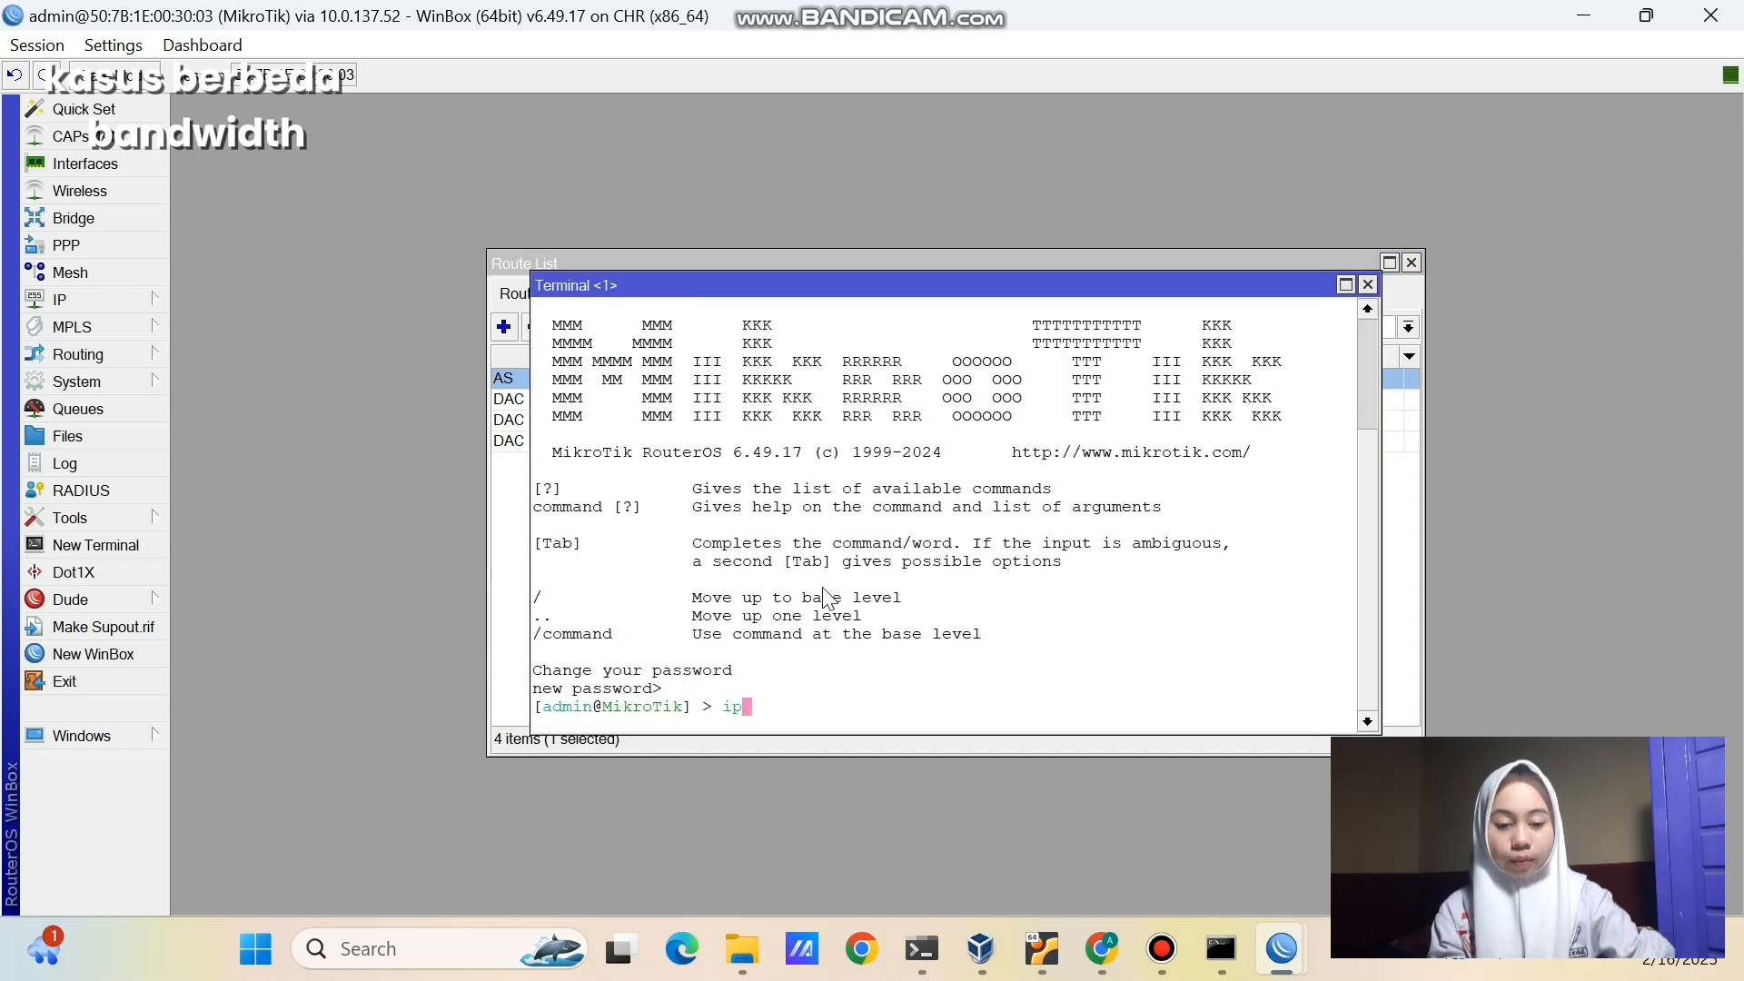
pyautogui.write(' route print')
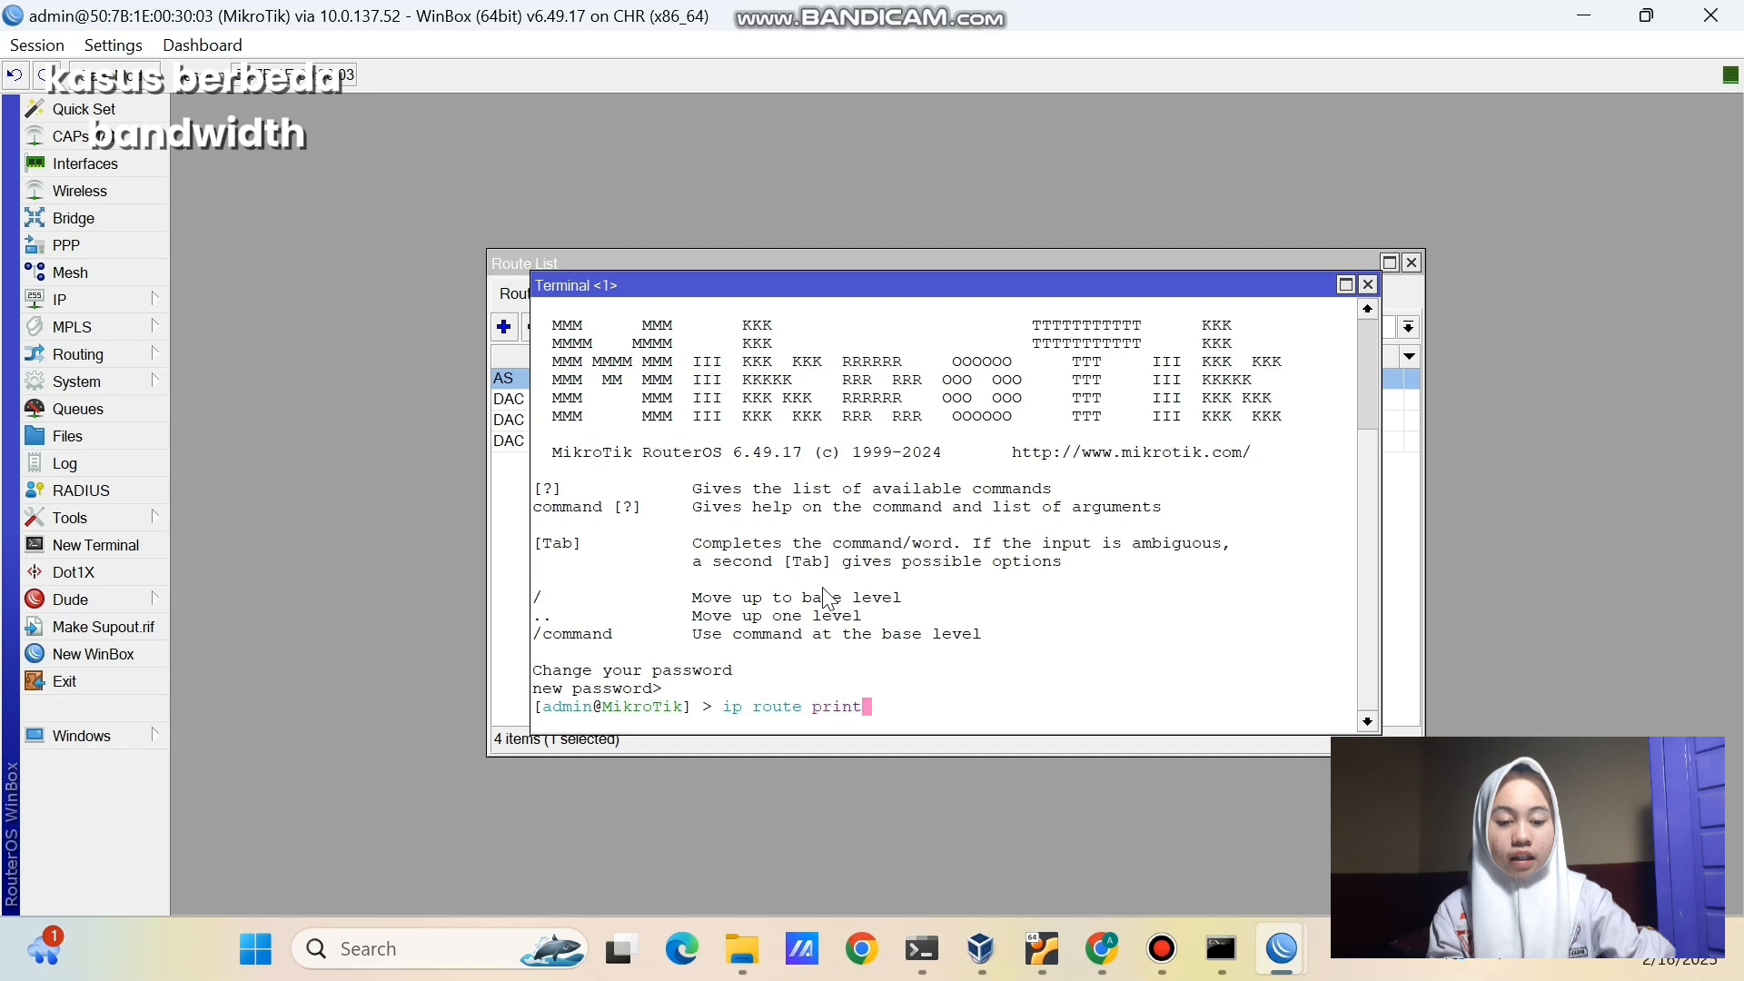
pyautogui.press('Return')
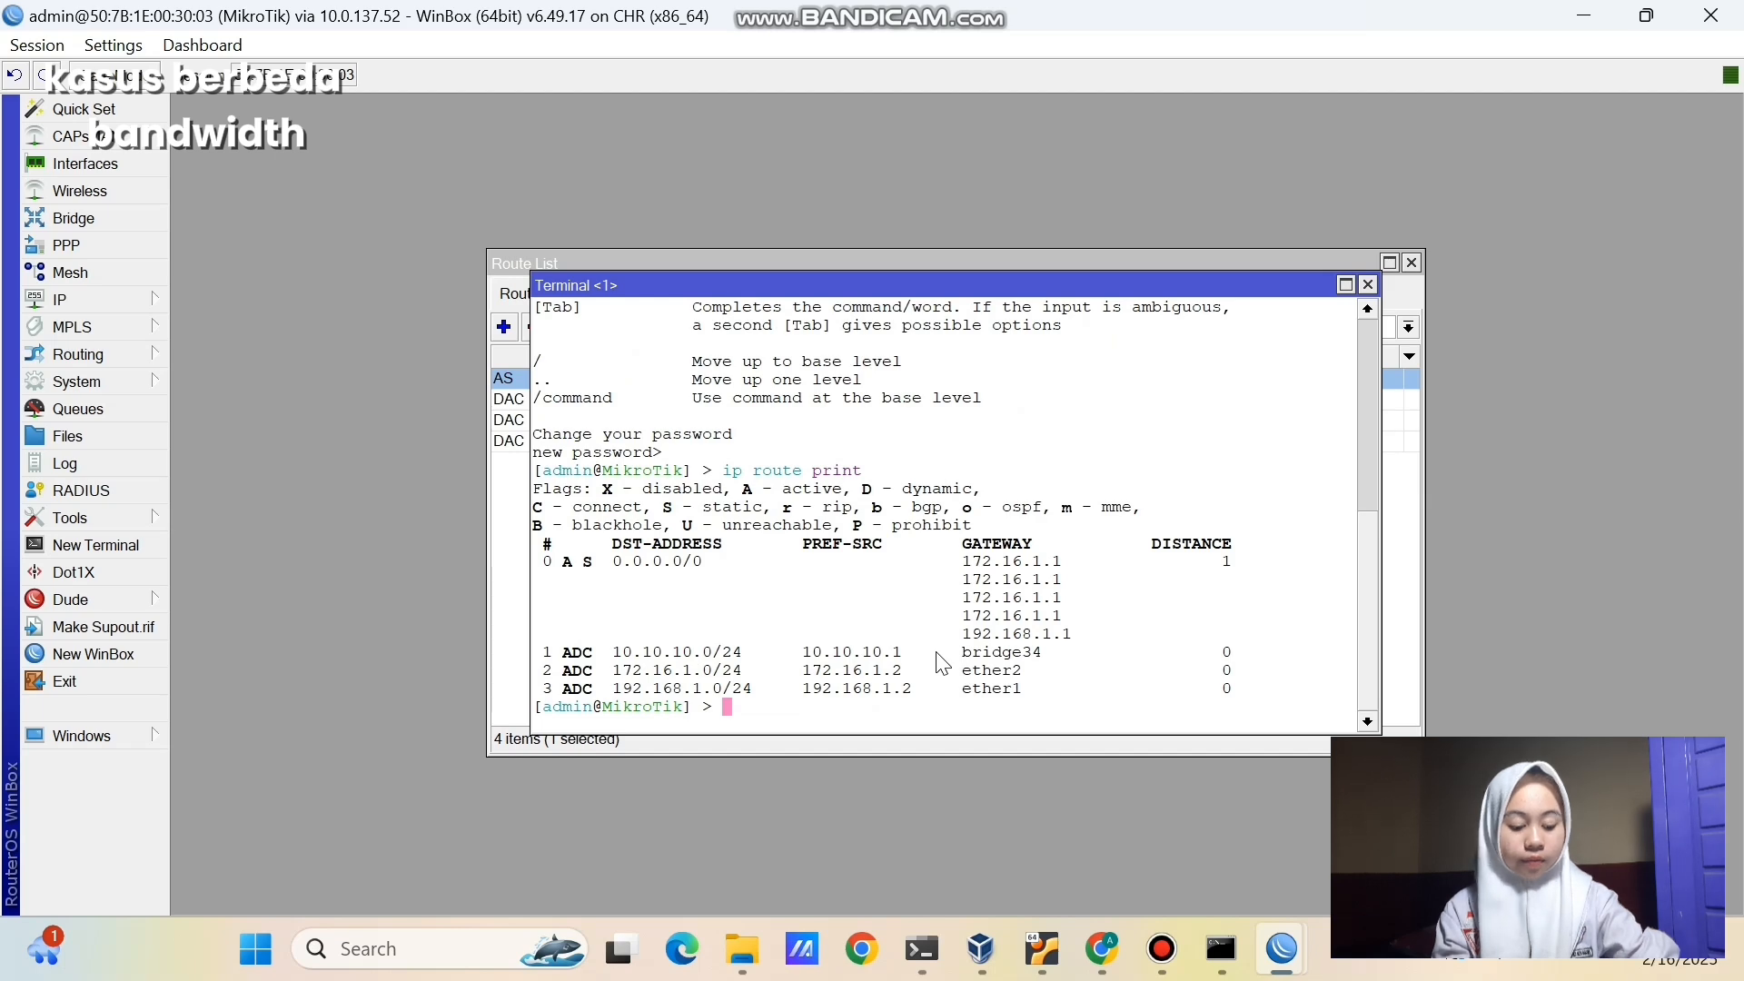
# - Traceroute 8.8.8.8 from the router, noting first hop 172.16.1.1, then bring PowerShell forward
pyautogui.click(277, 817)
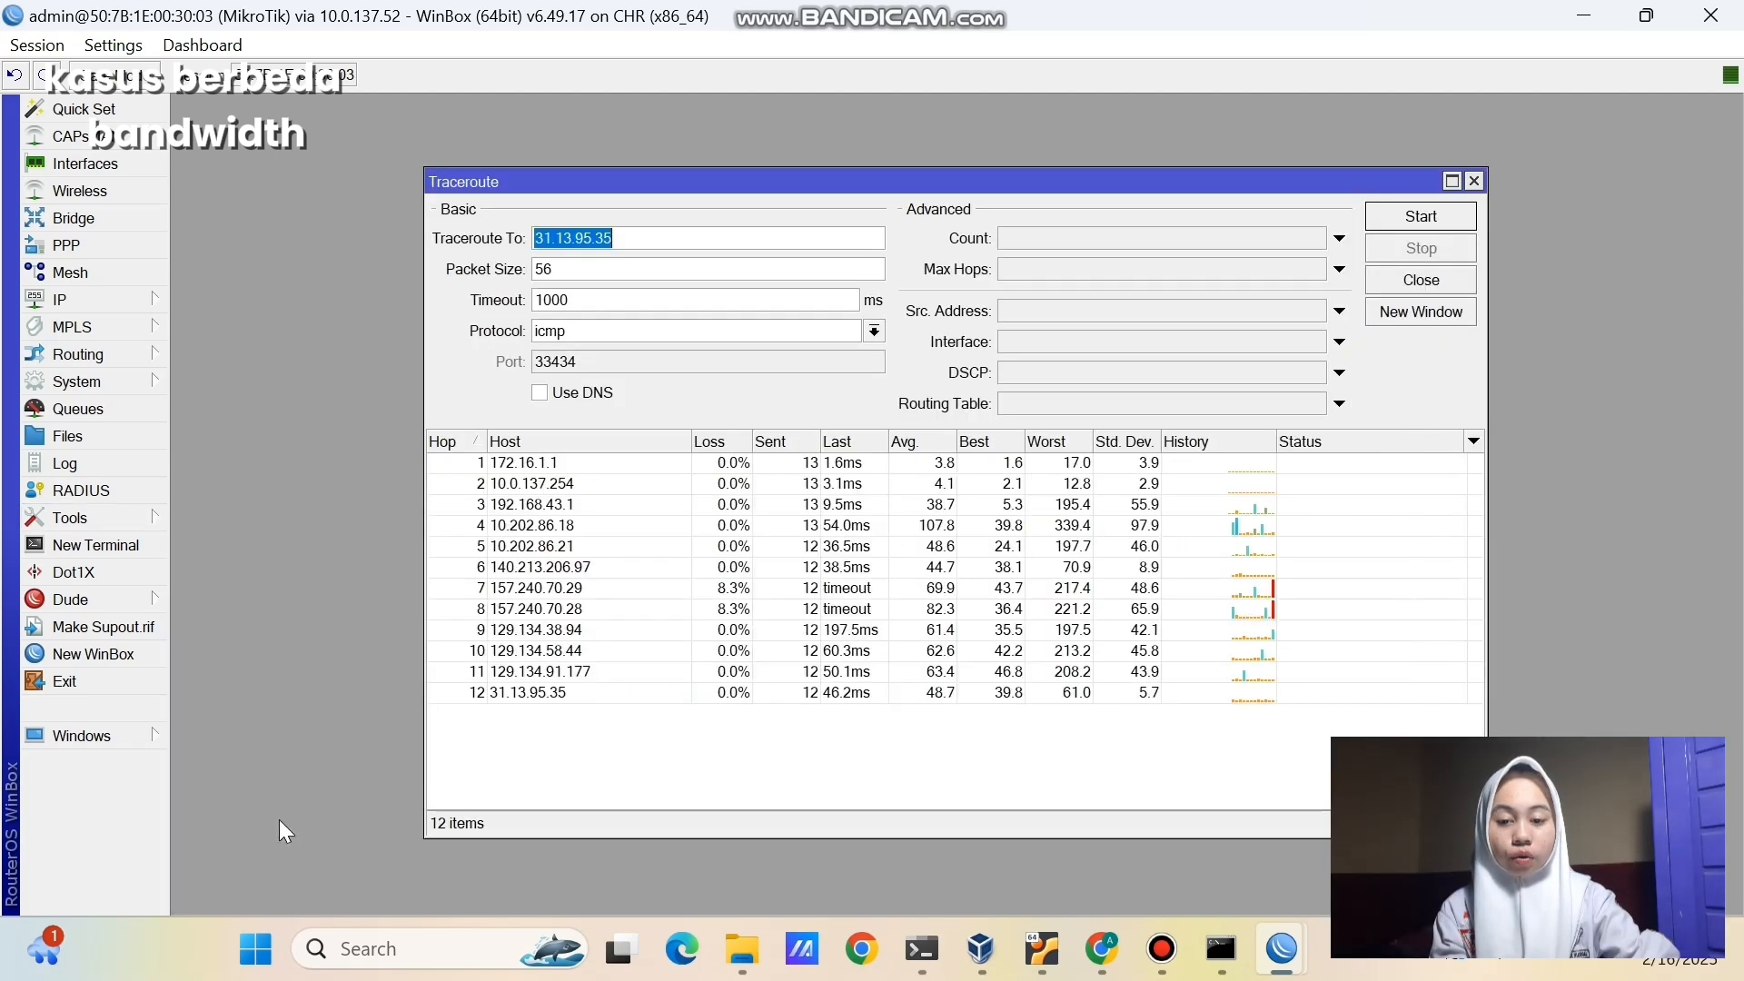
pyautogui.press('BackSpace')
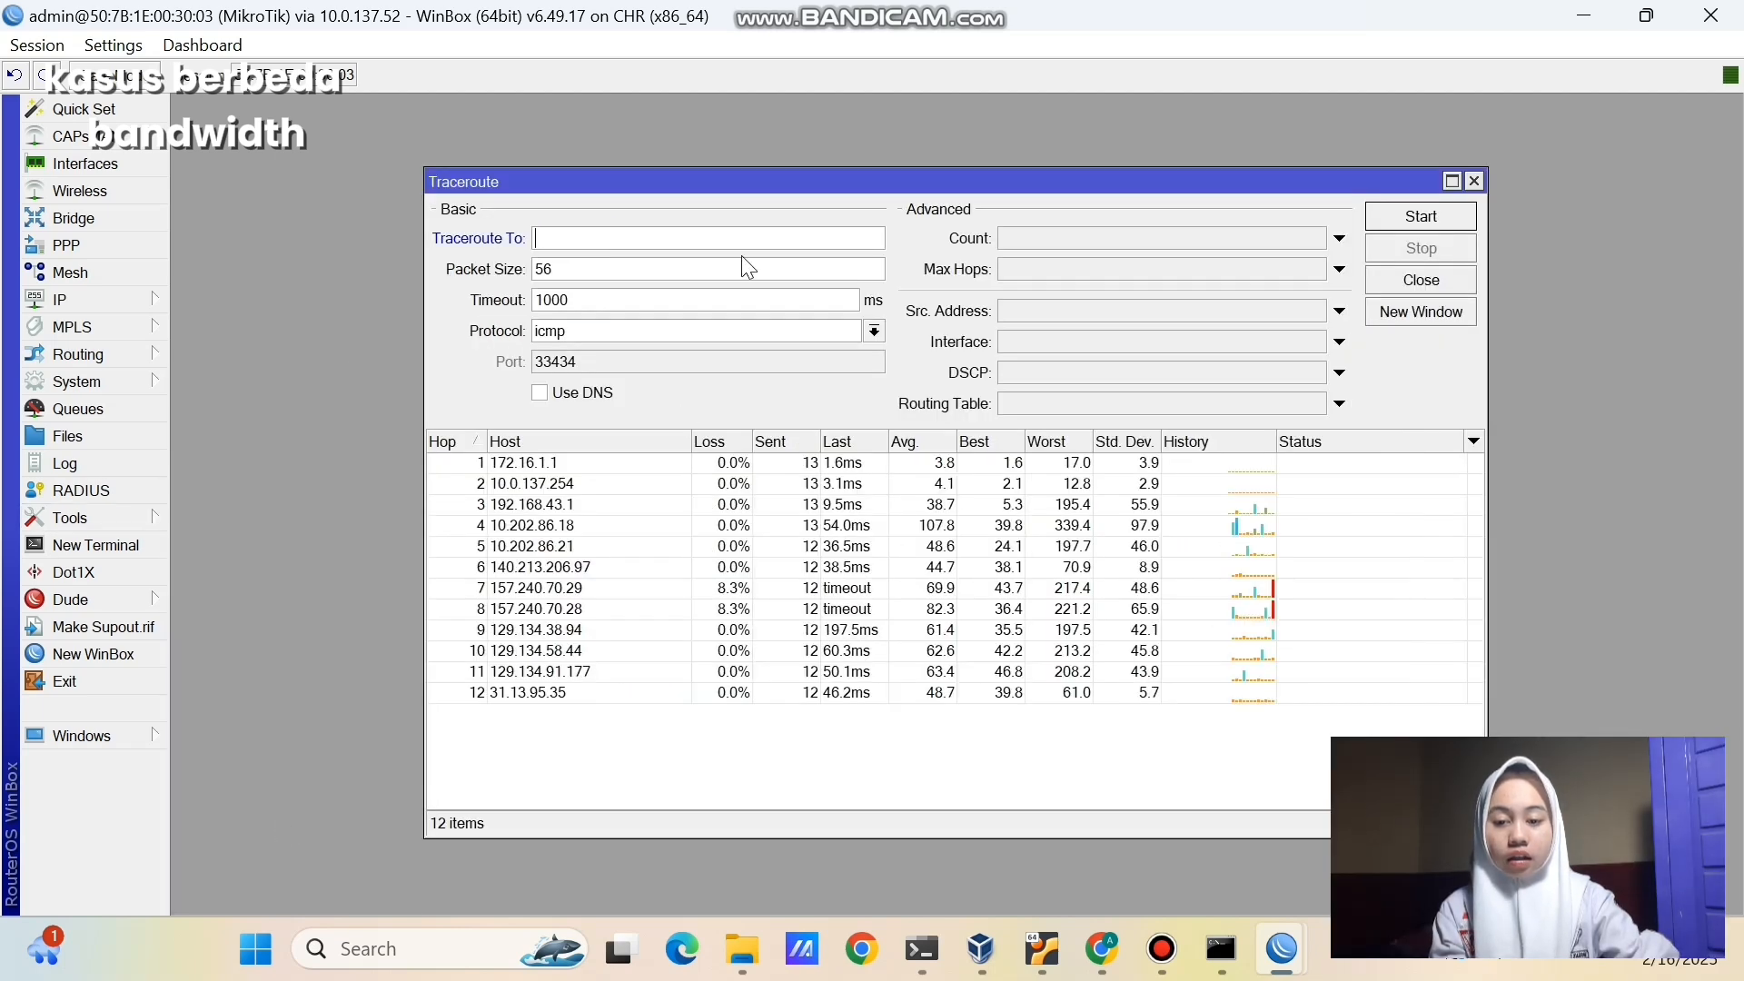
pyautogui.write('8.8.8.8')
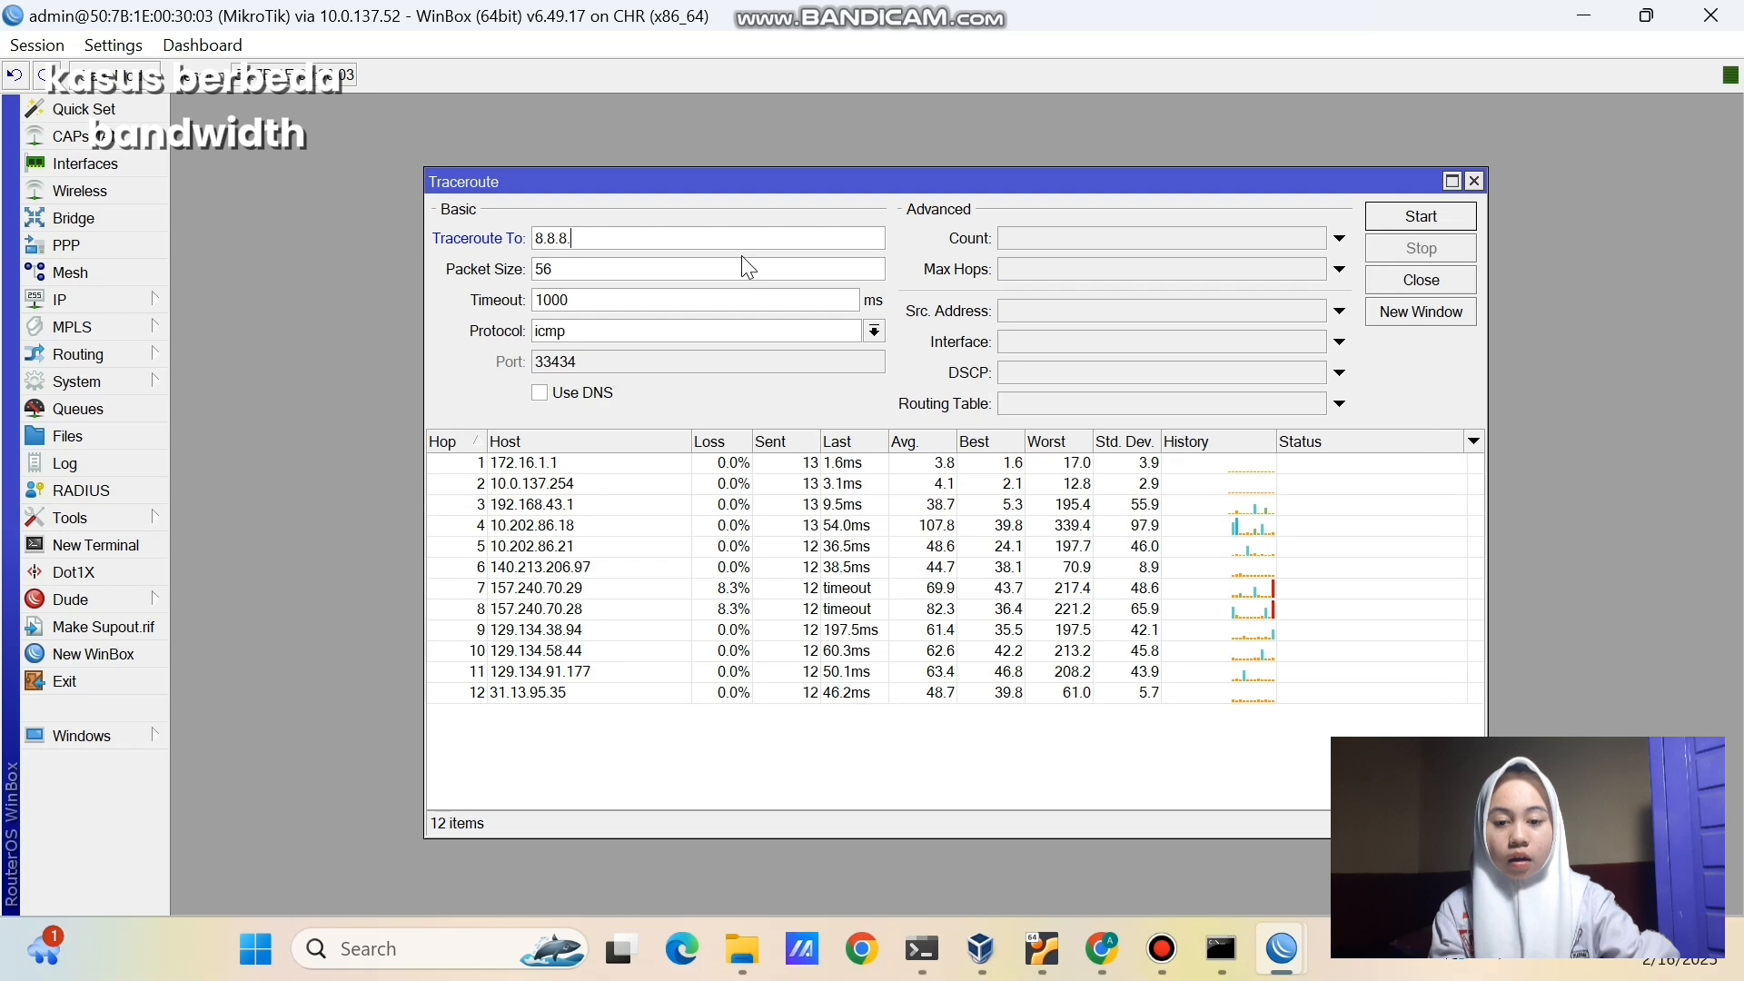
pyautogui.click(1434, 220)
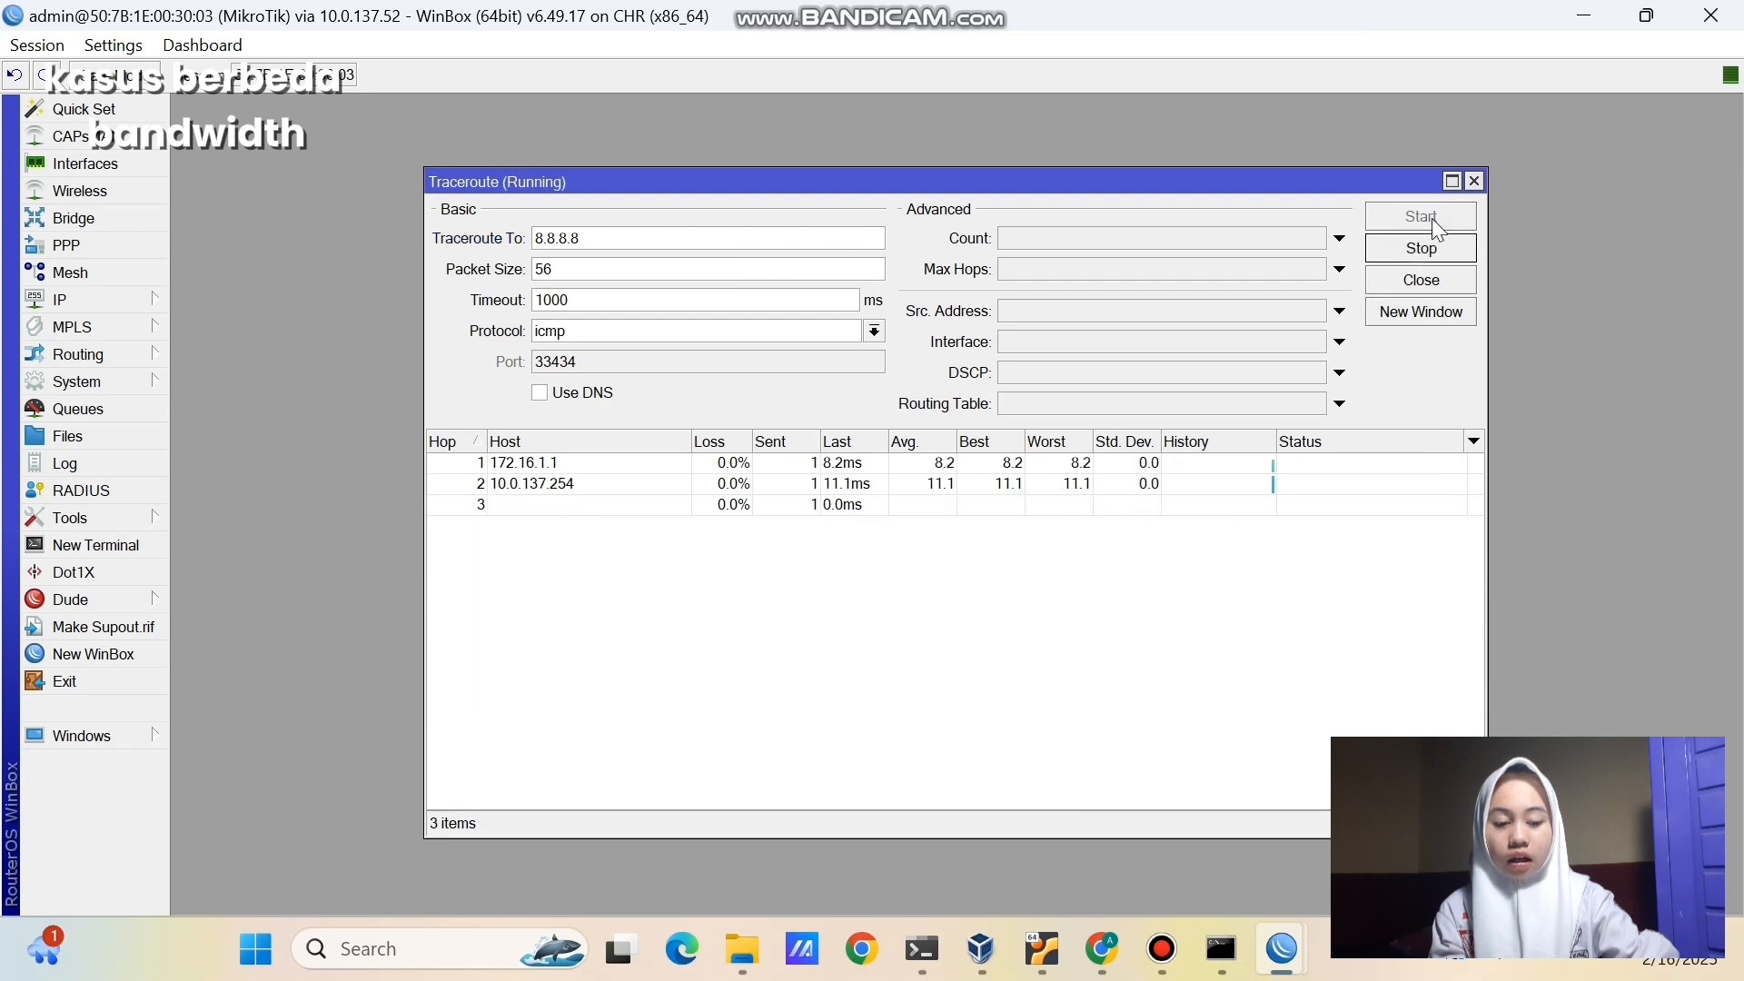
pyautogui.click(607, 469)
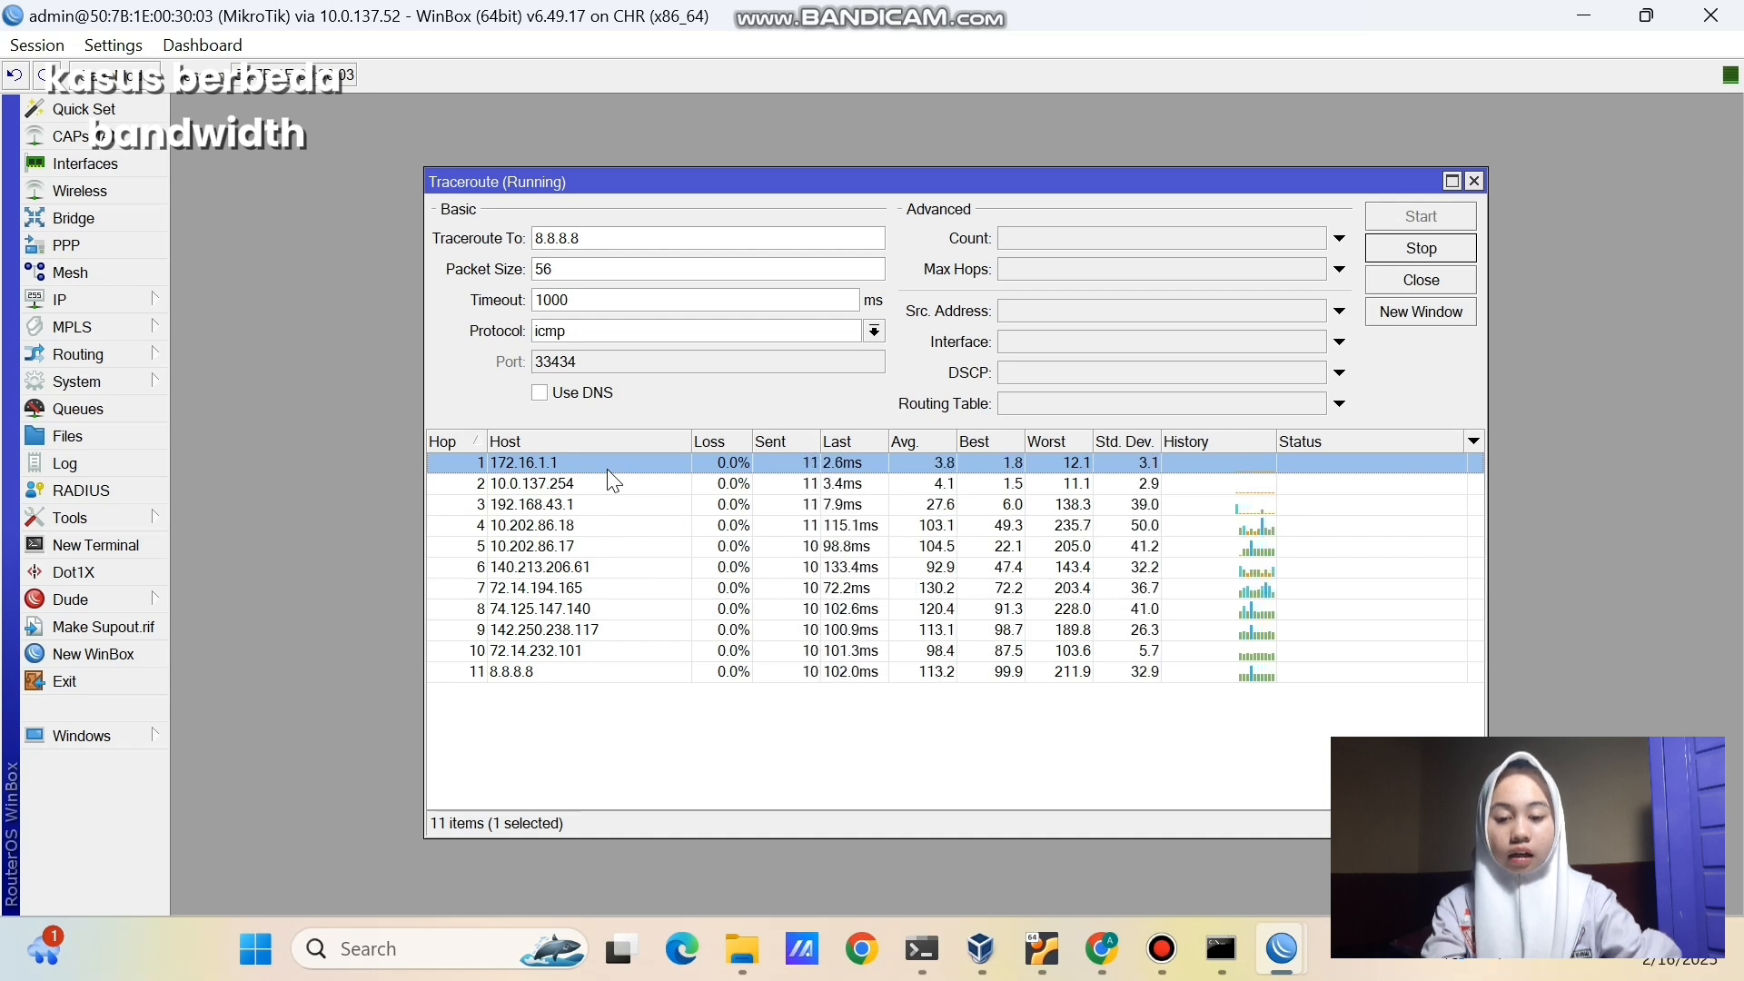
pyautogui.click(1426, 252)
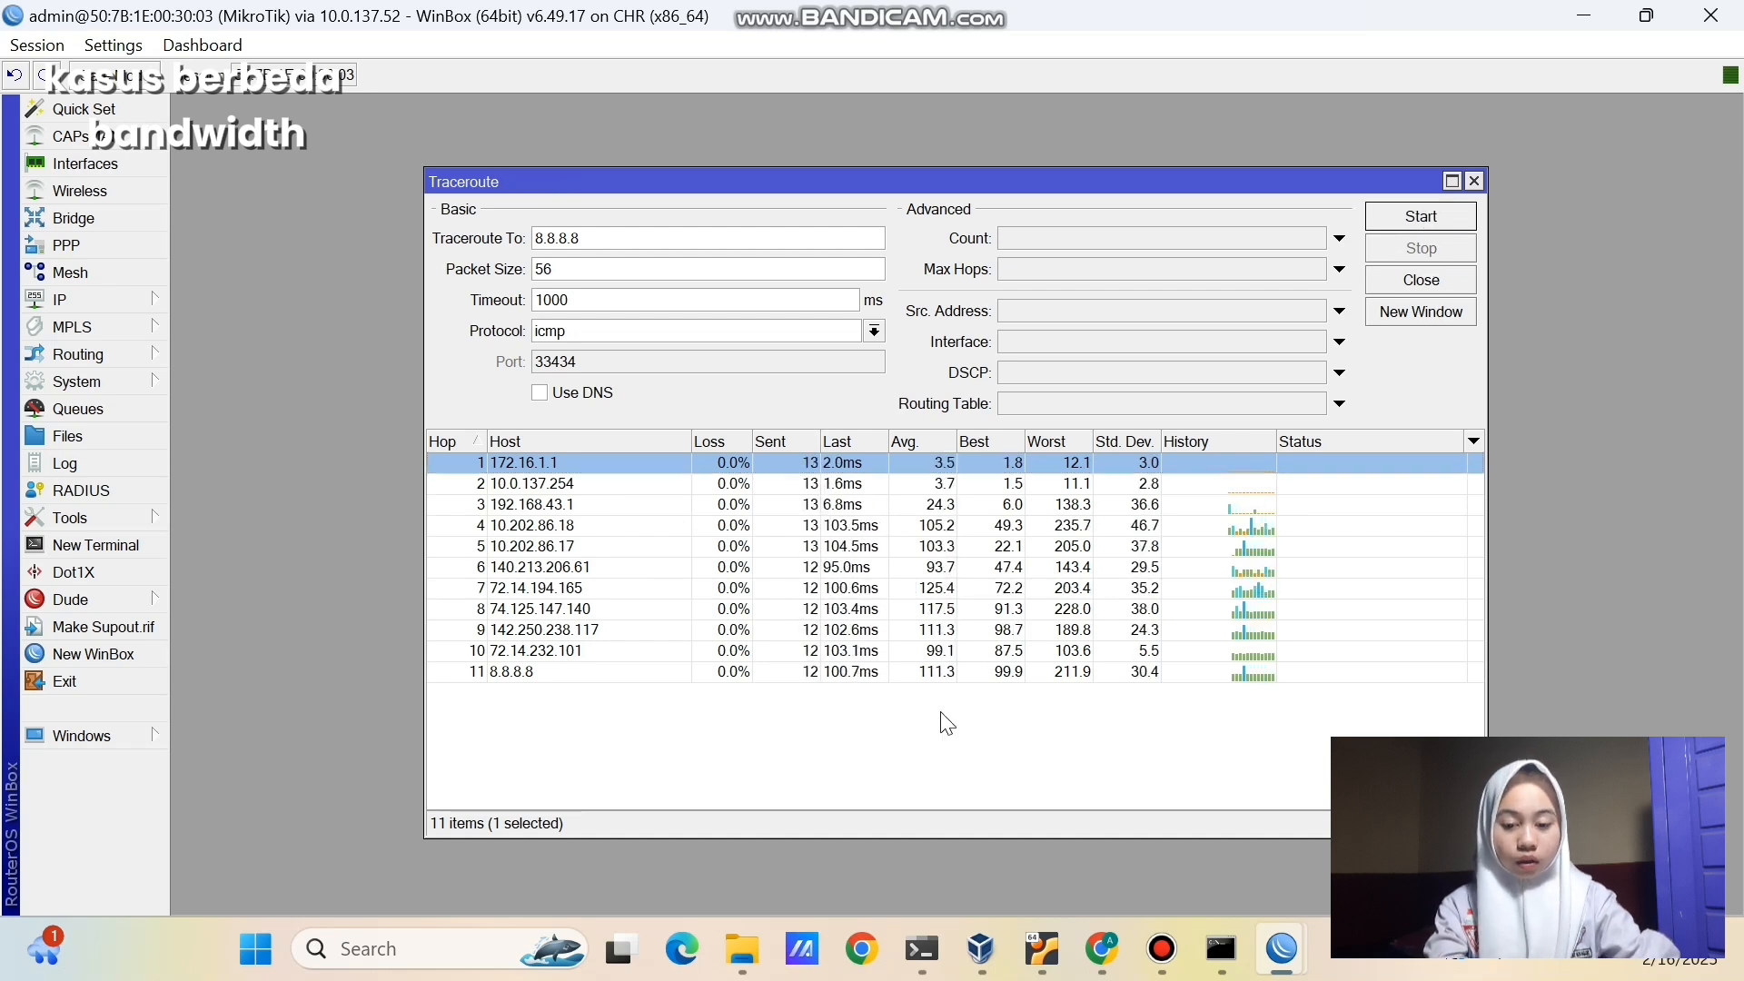
pyautogui.click(870, 779)
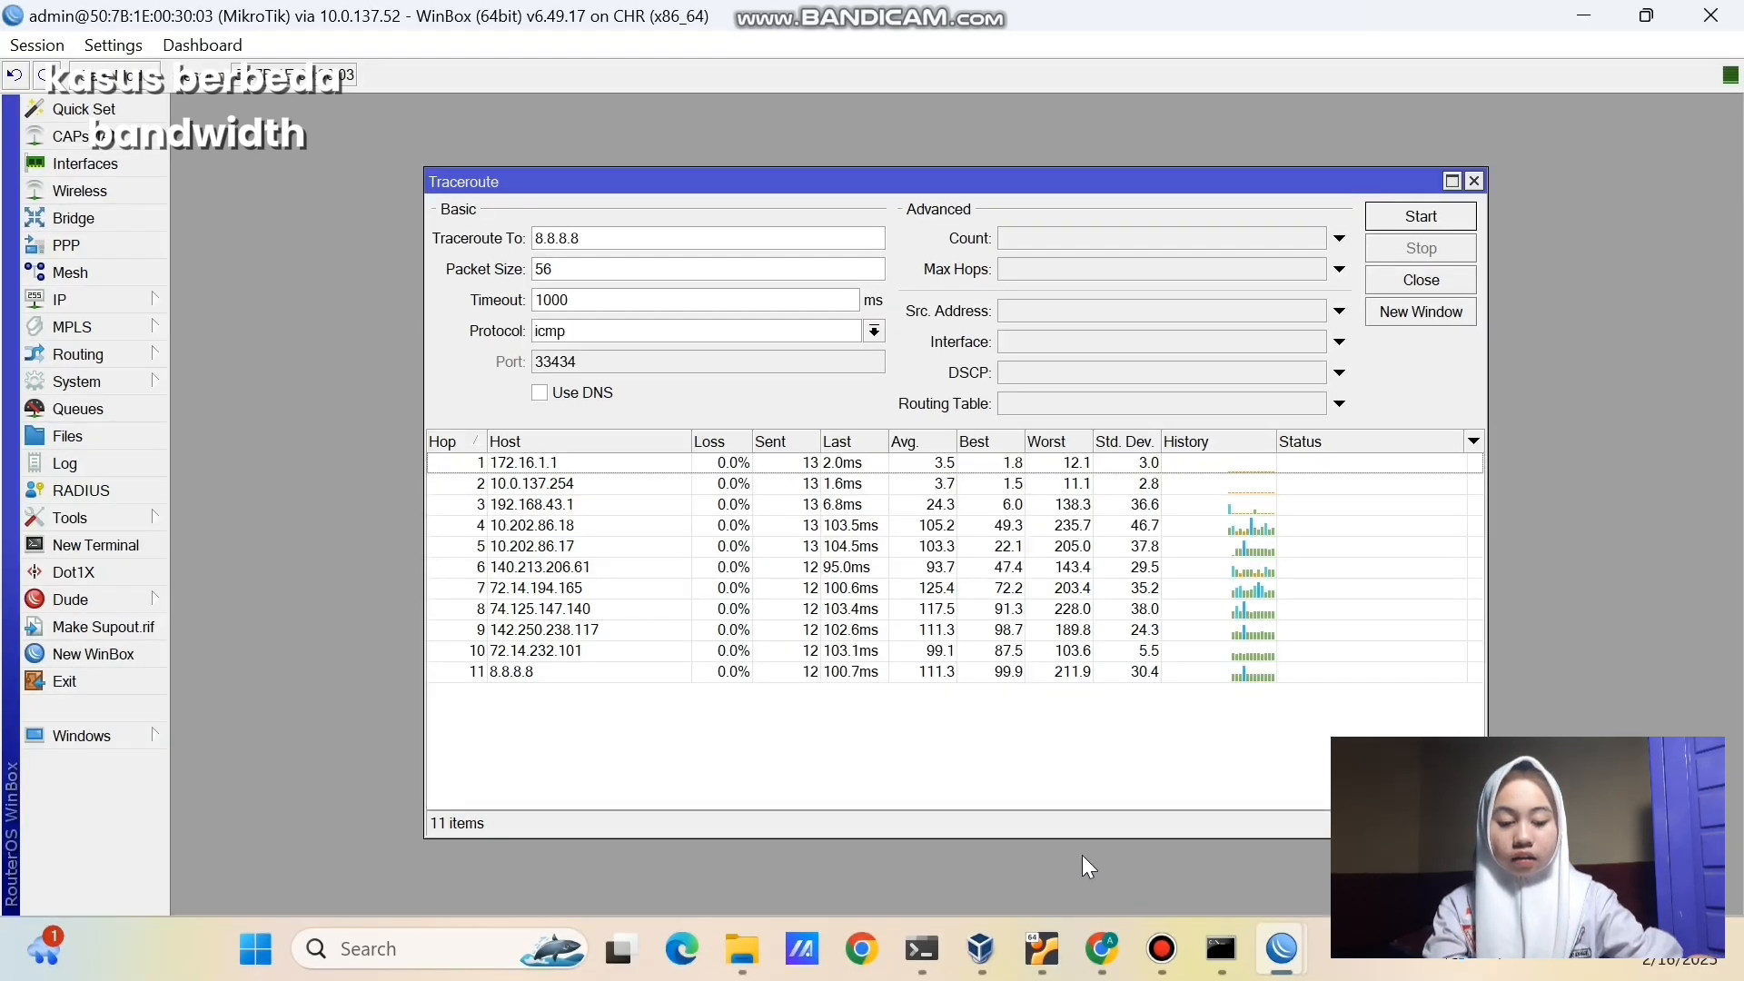
pyautogui.click(925, 950)
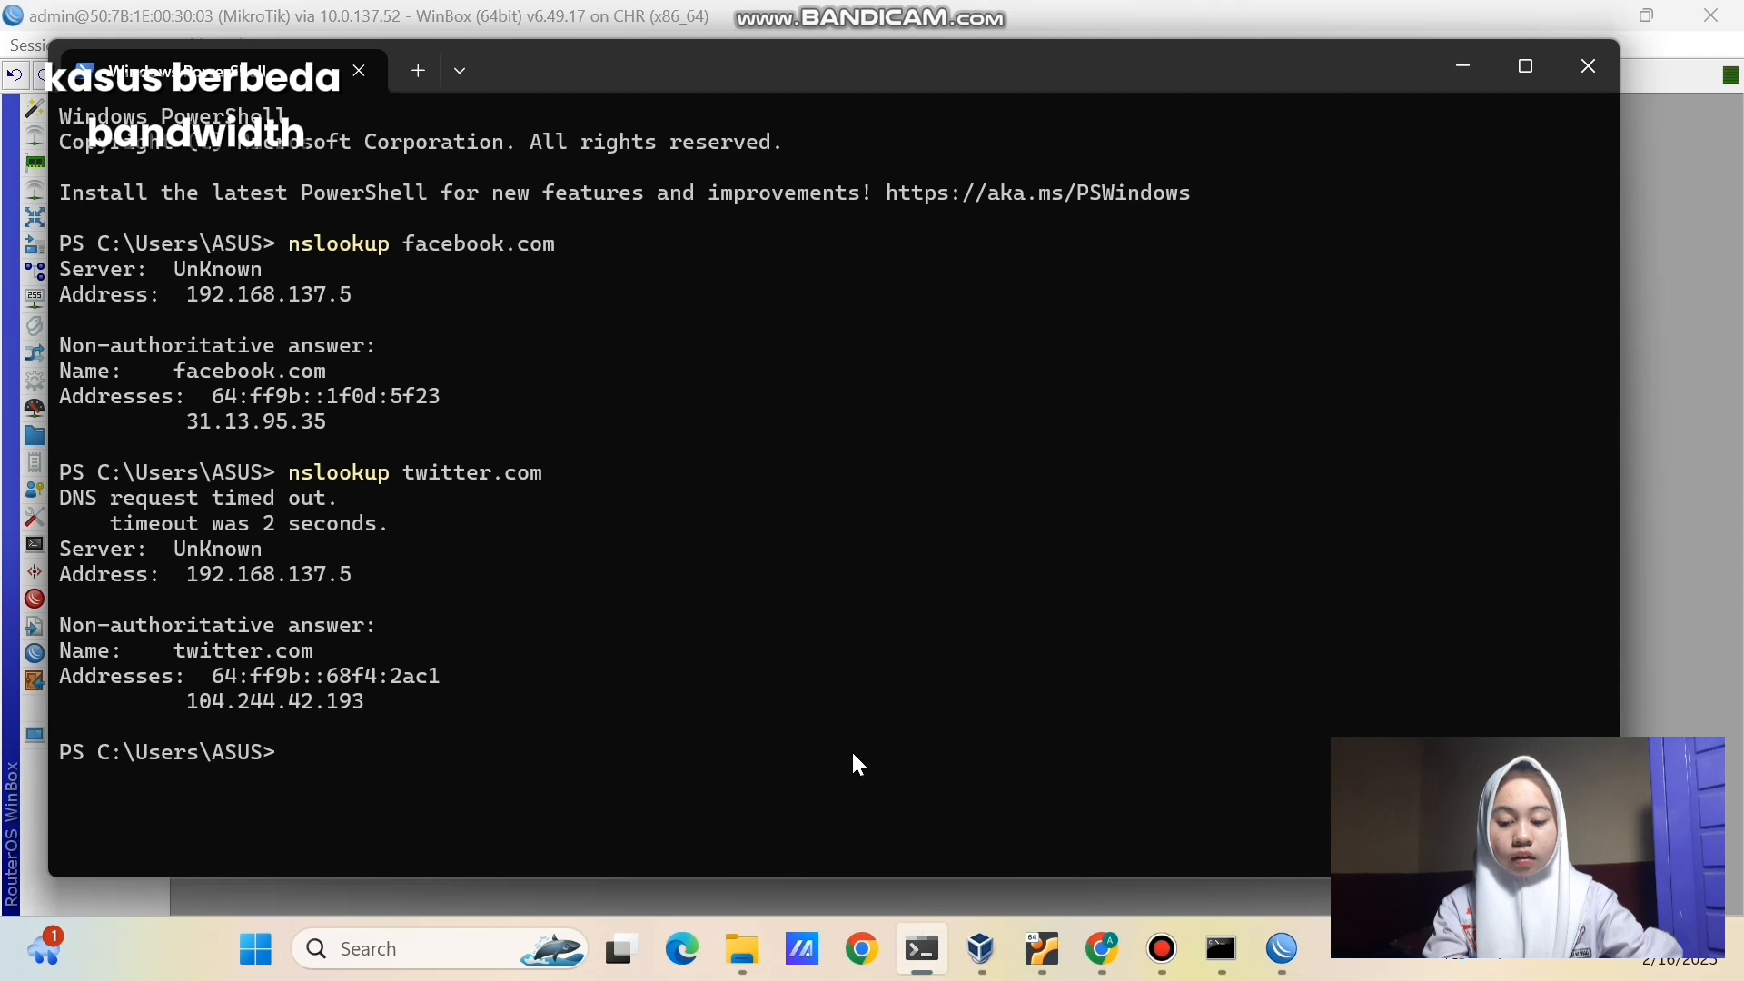
# - Run nslookup youtube.com, copy 64.233.170.136, and clear WinBox's traceroute target
pyautogui.write('nslookup')
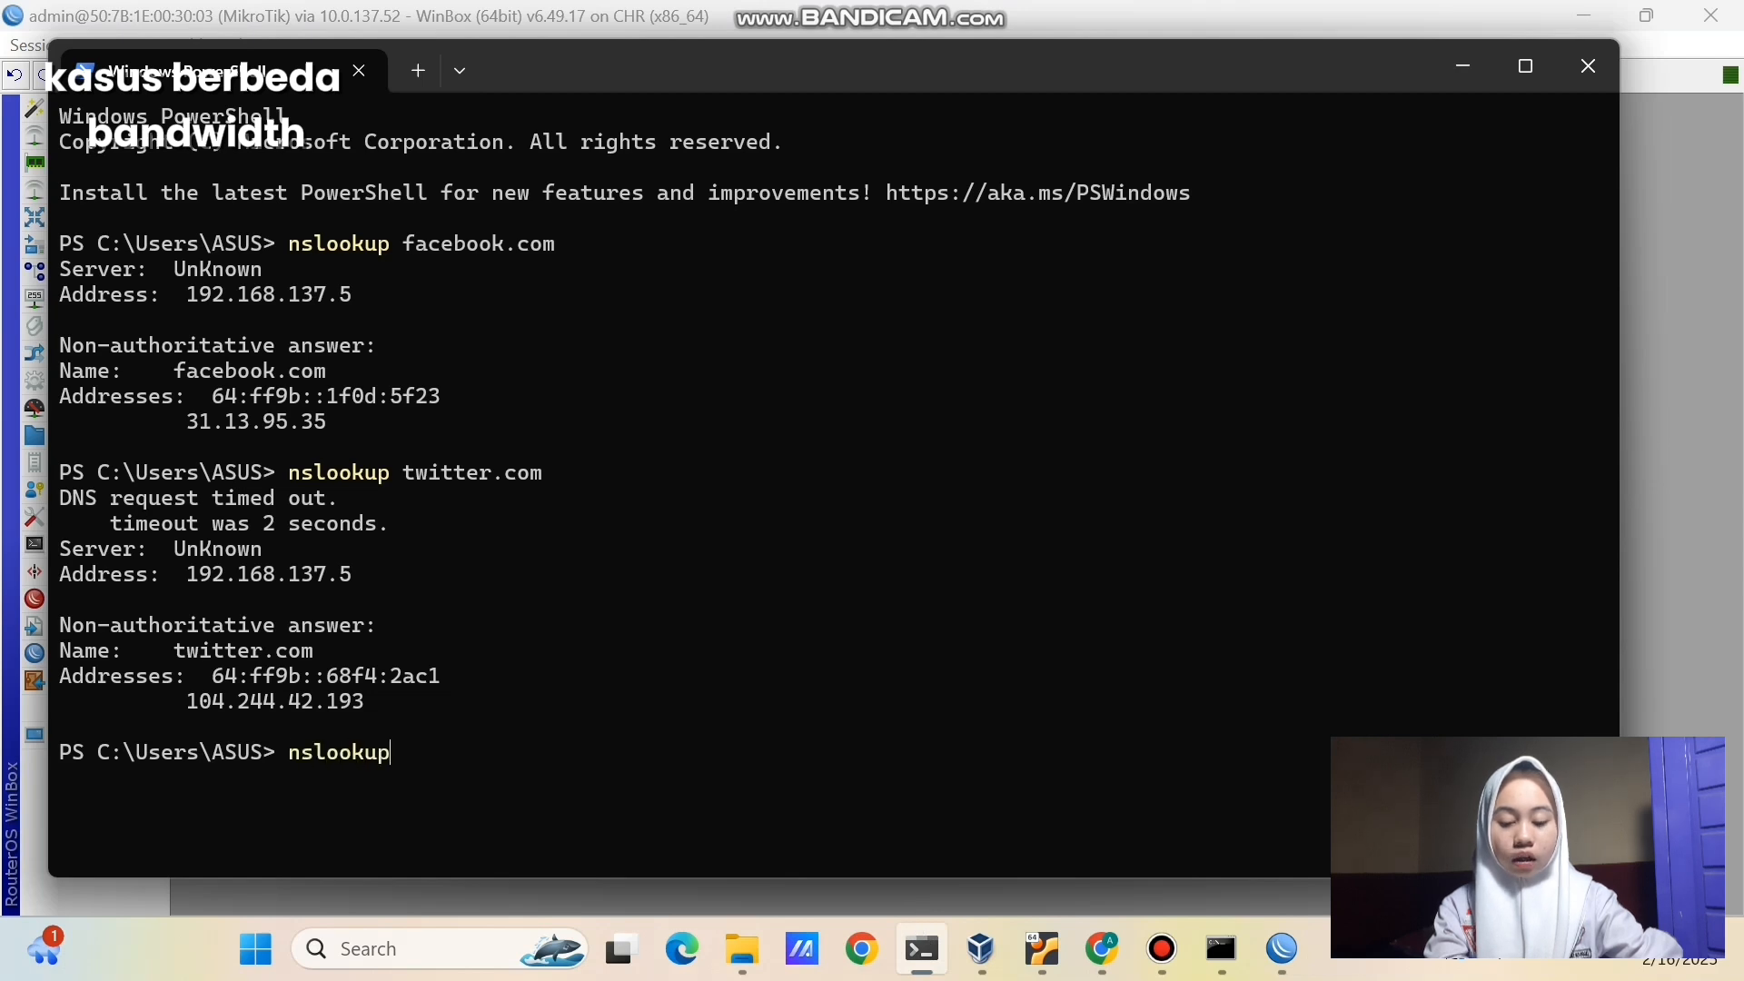
pyautogui.write(' youtube')
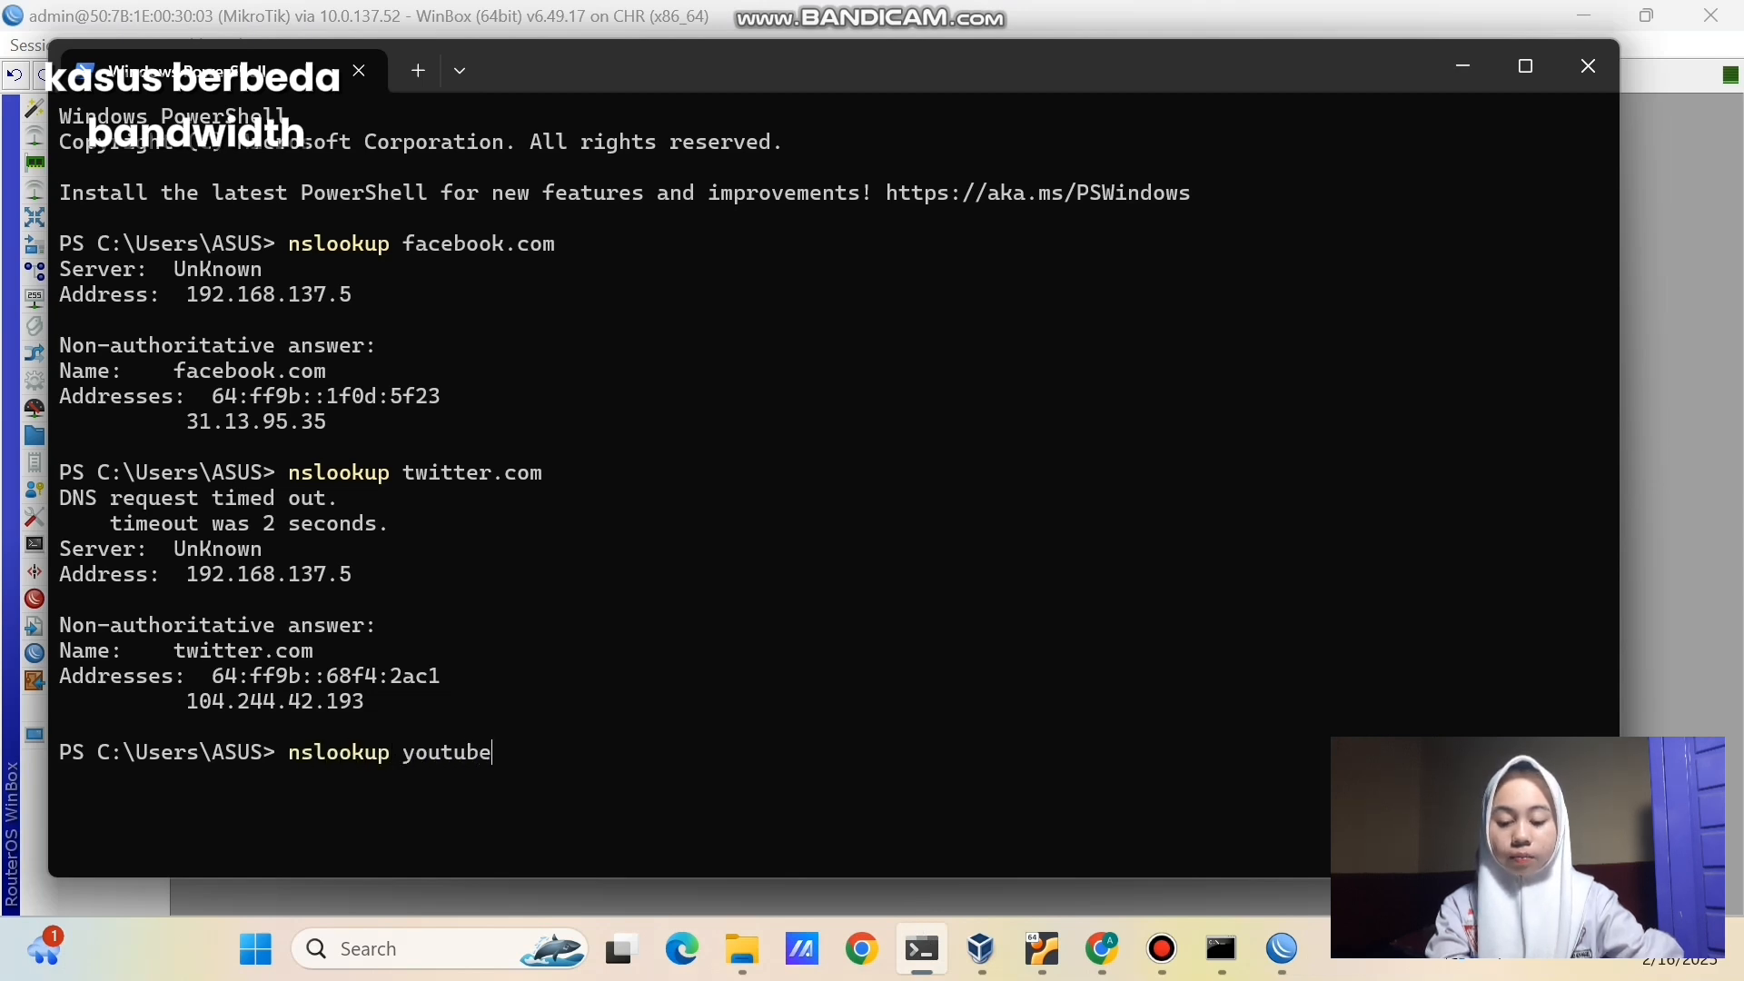
pyautogui.write('.com')
pyautogui.press('Return')
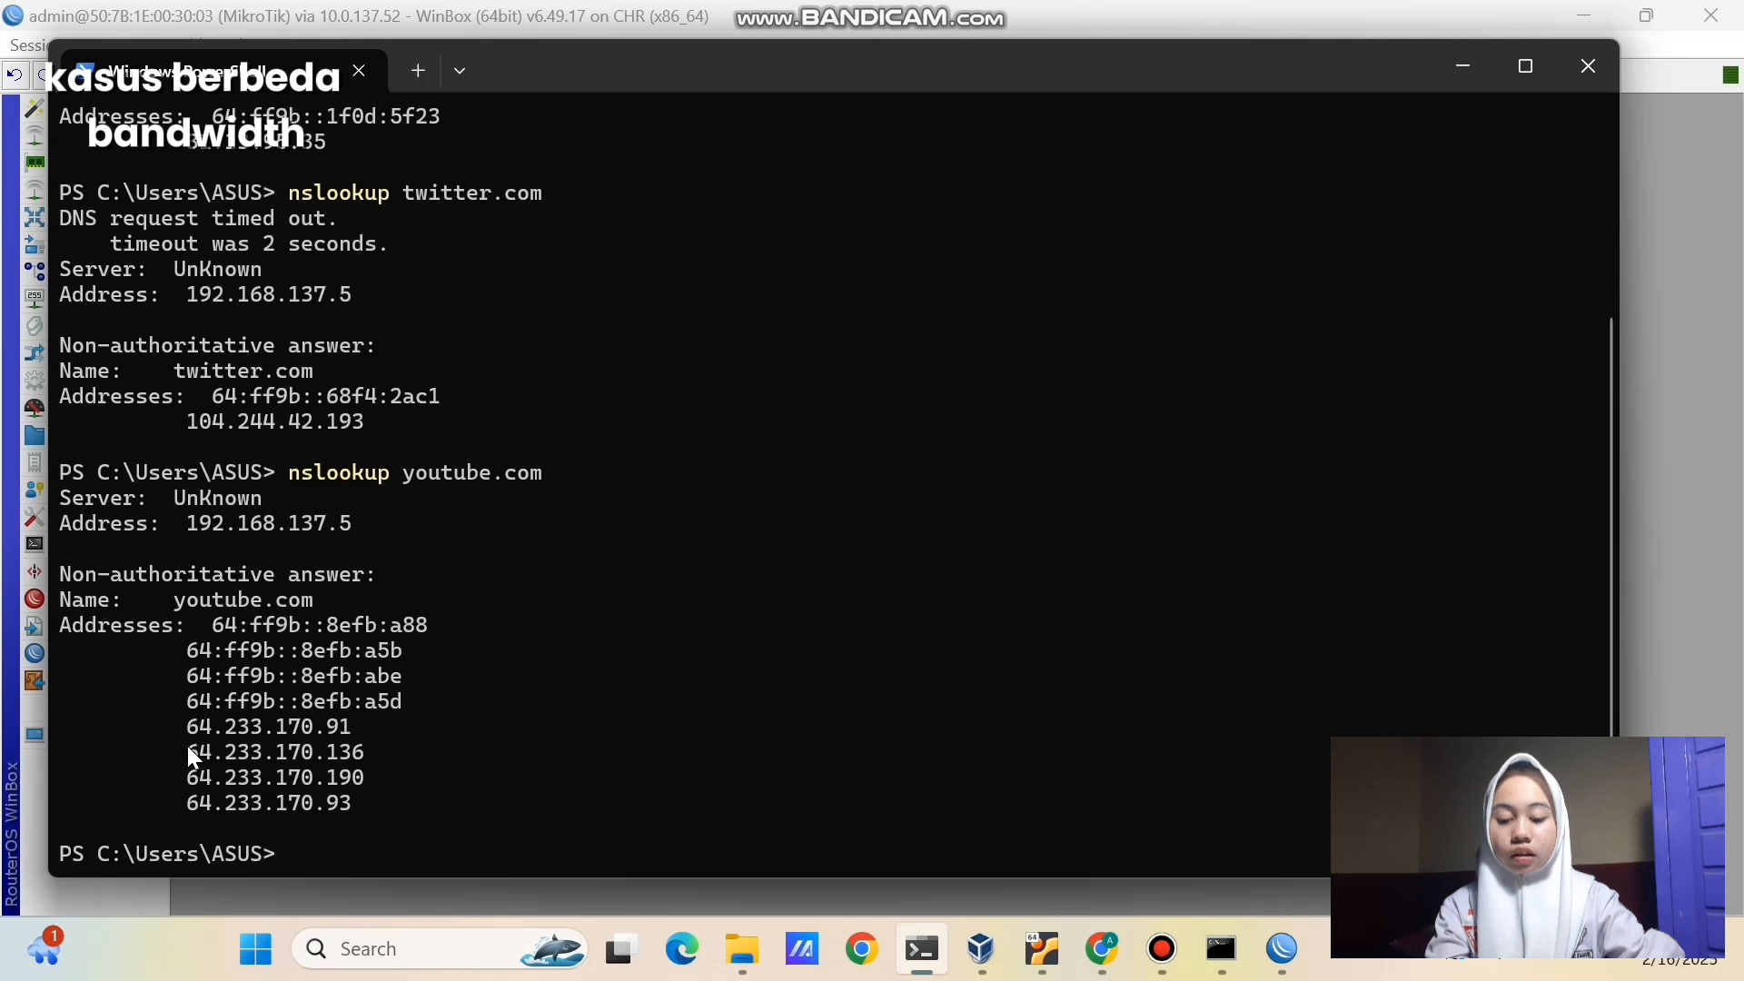
pyautogui.moveTo(188, 747); pyautogui.dragTo(364, 764)
pyautogui.hotkey('ctrl', 'c')
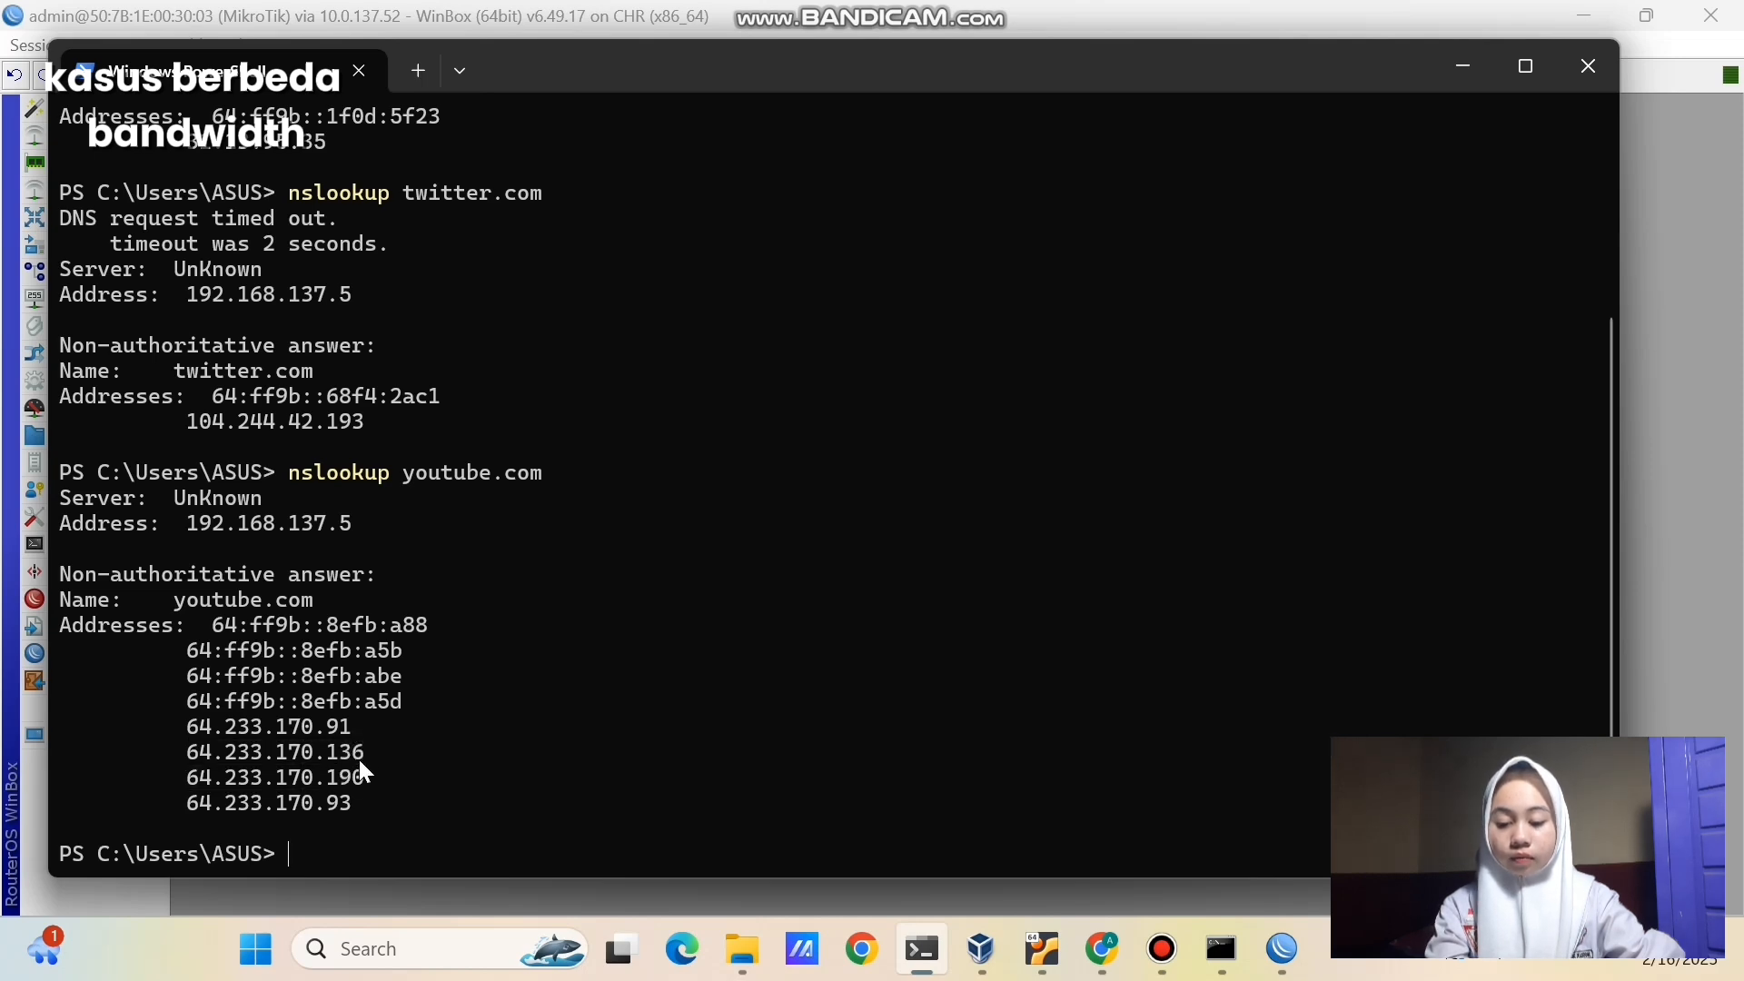
pyautogui.click(923, 949)
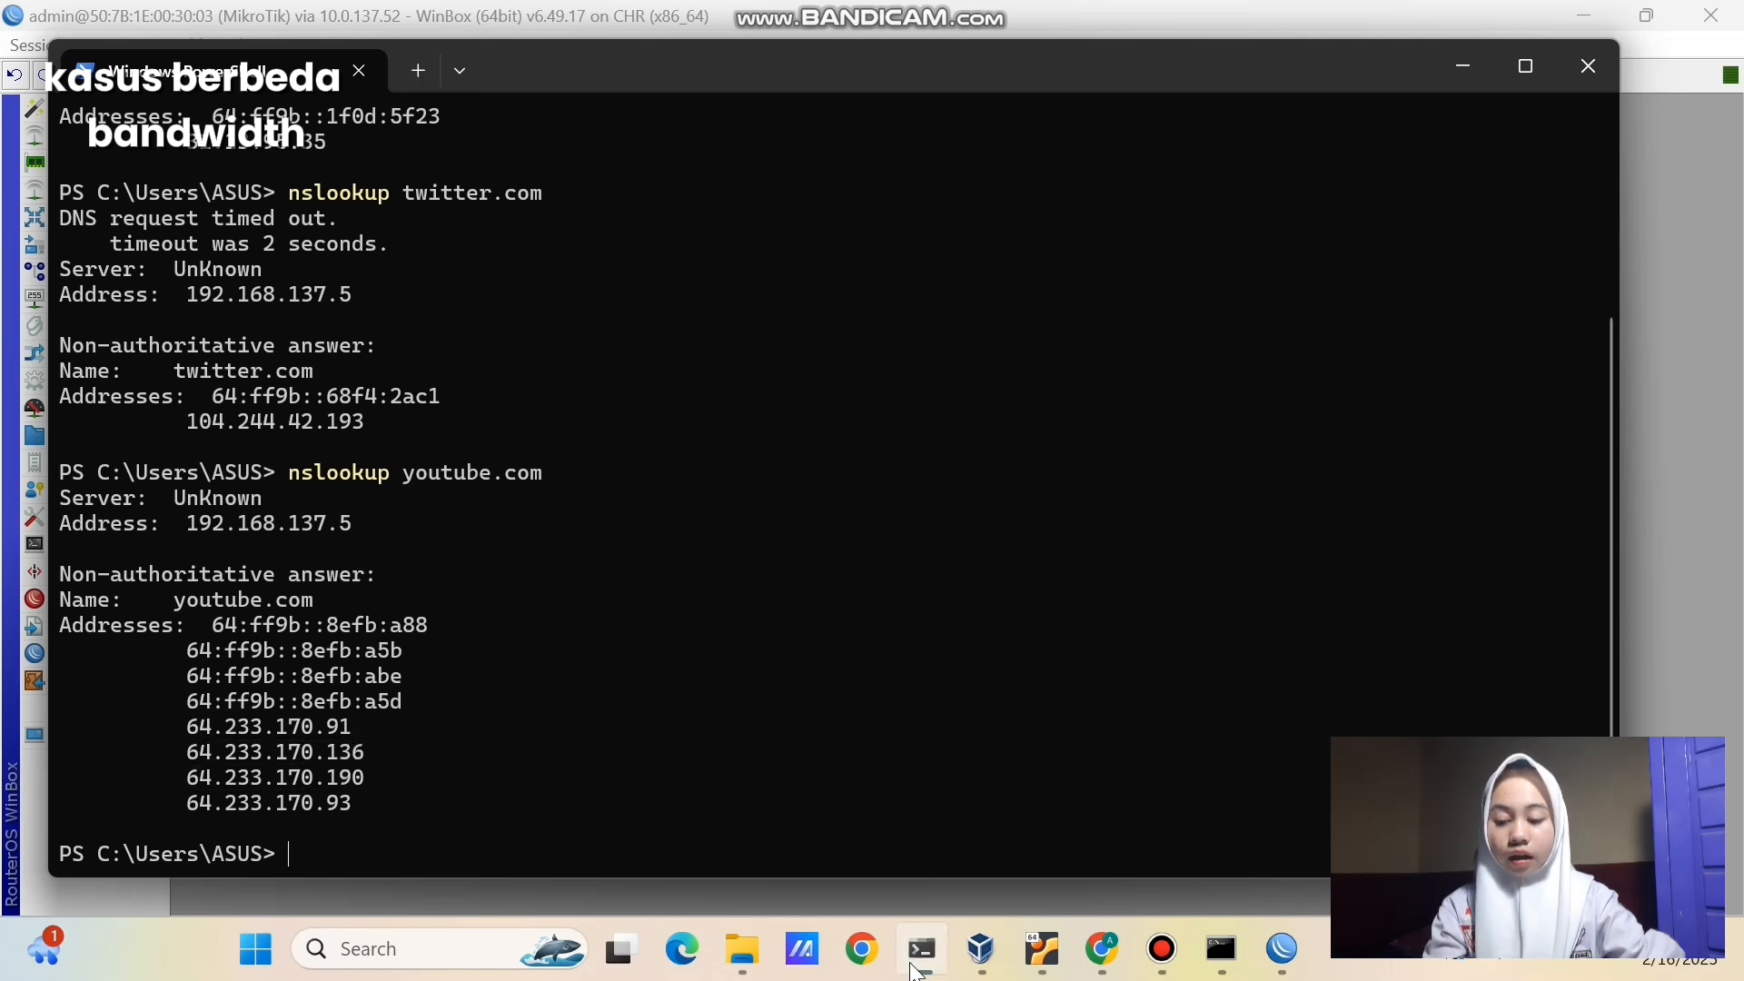
pyautogui.press('BackSpace')
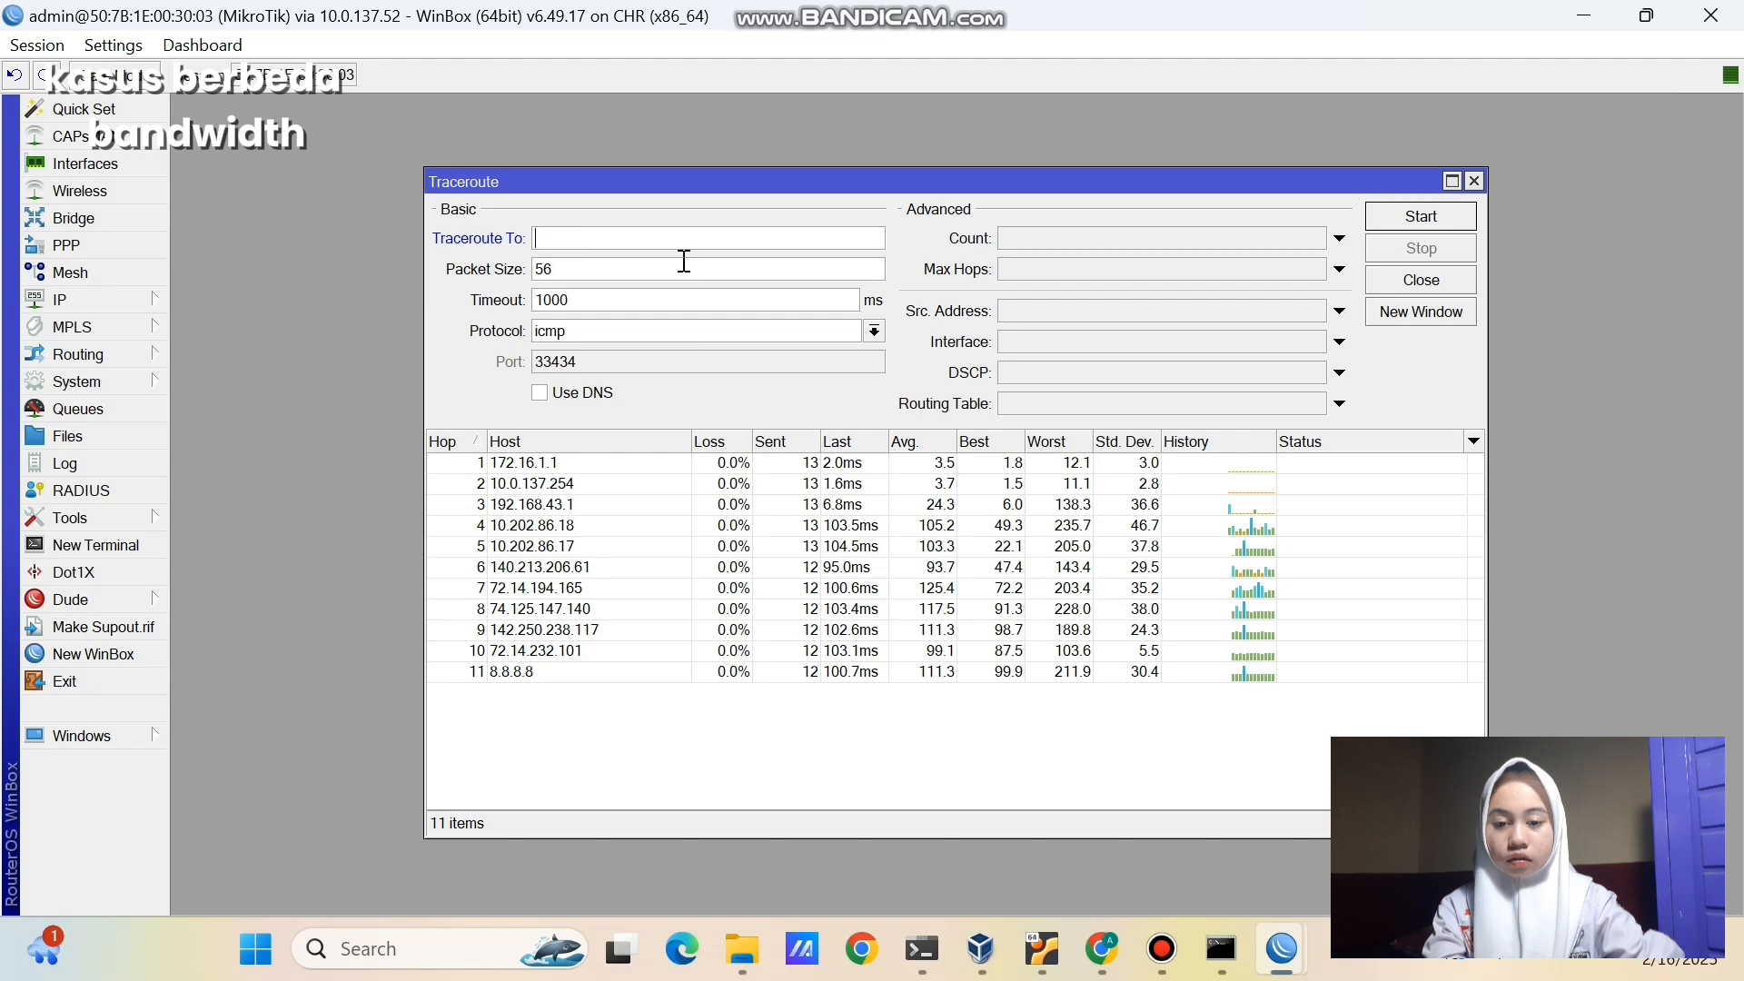
# - Traceroute the pasted 64.233.170.136, confirming first hop 172.16.1.1, then switch to PNETLab
pyautogui.hotkey('ctrl', 'v')
pyautogui.click(1449, 216)
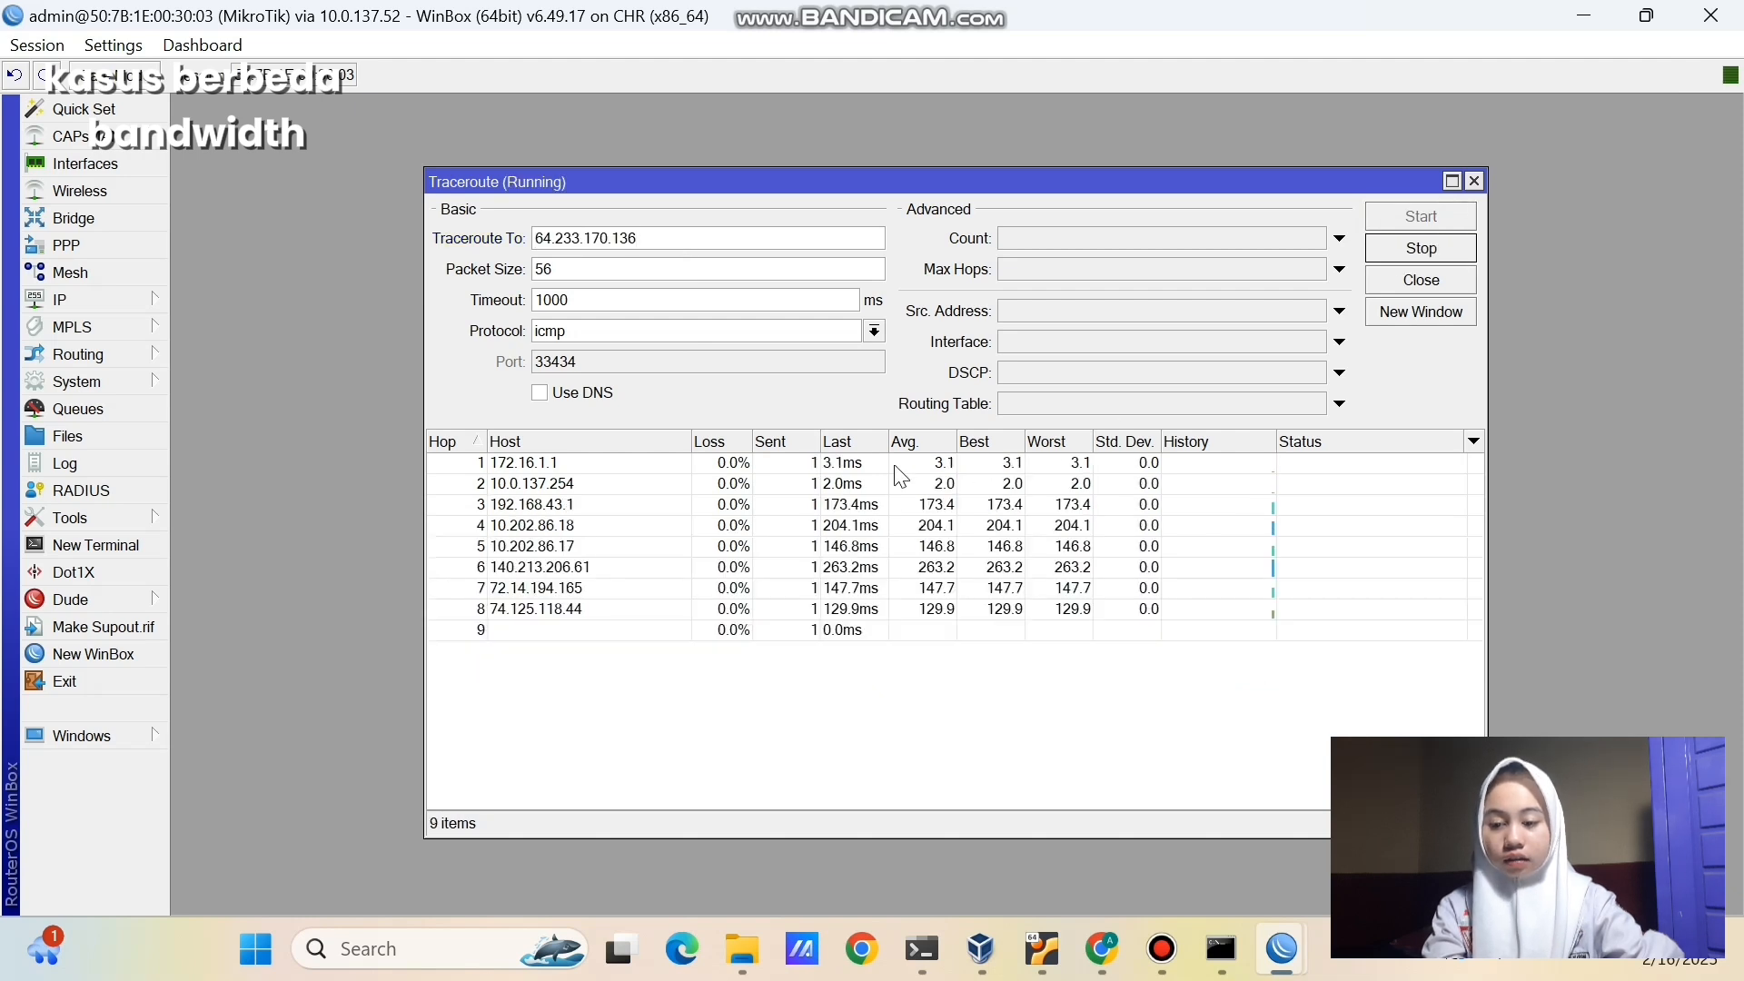
pyautogui.click(616, 466)
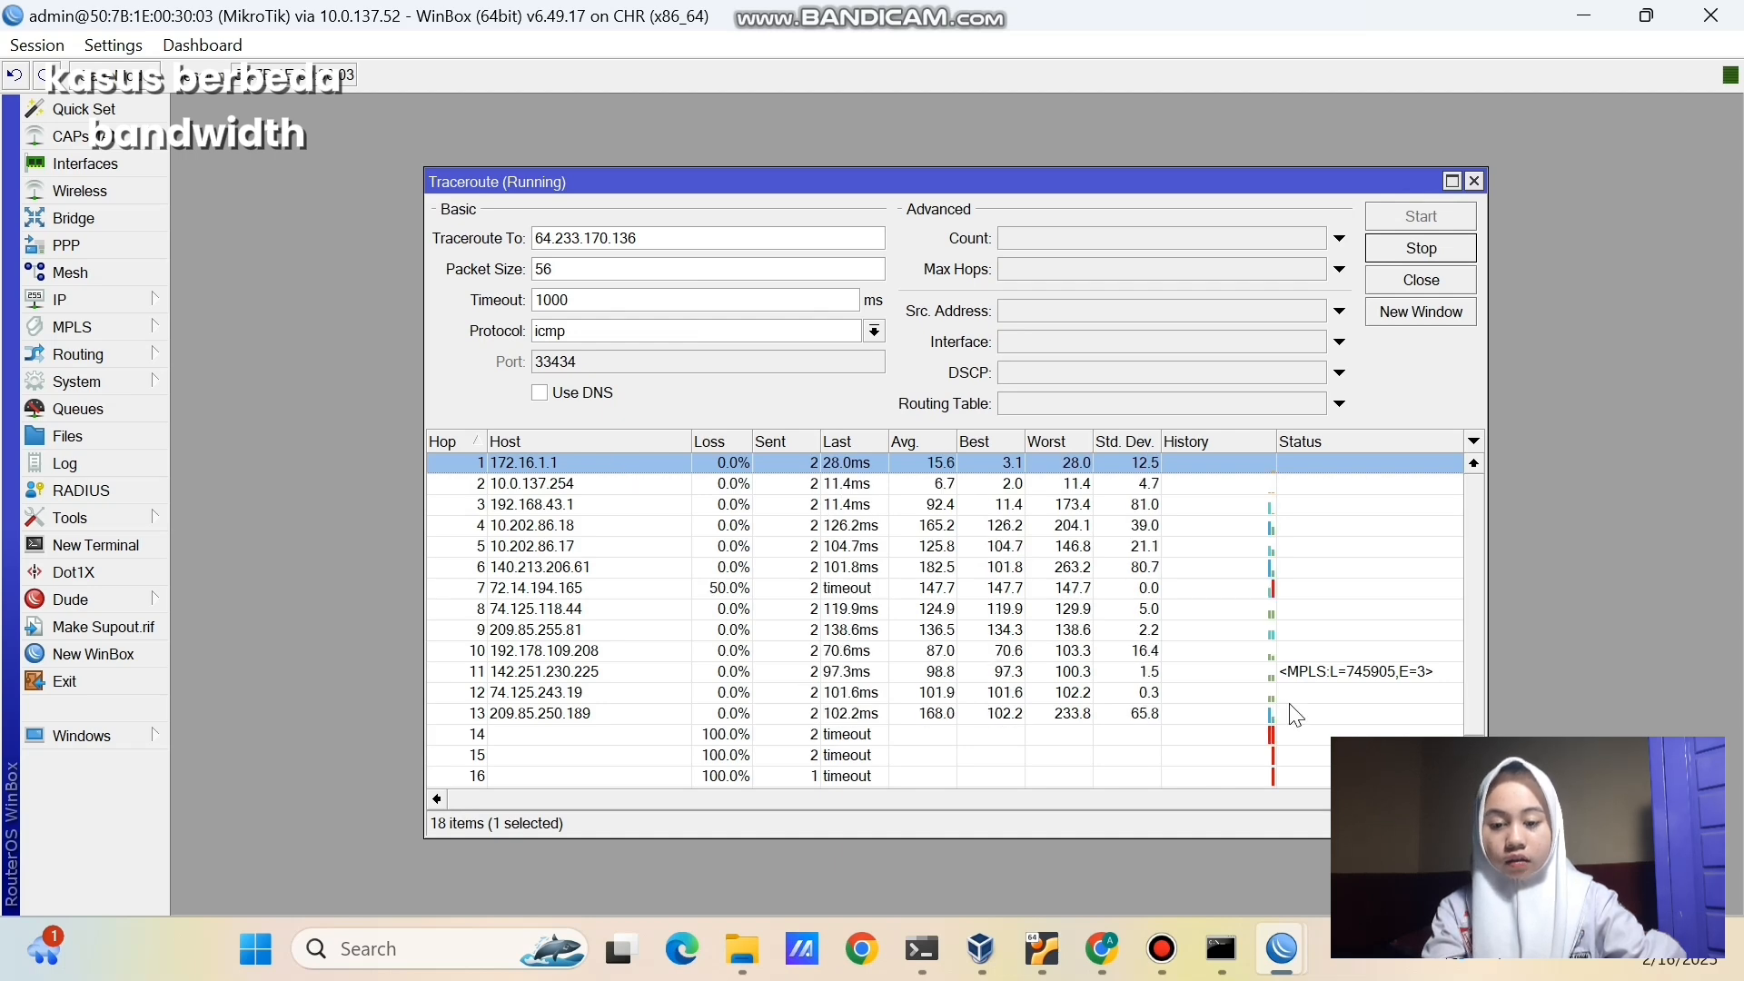
pyautogui.click(1100, 950)
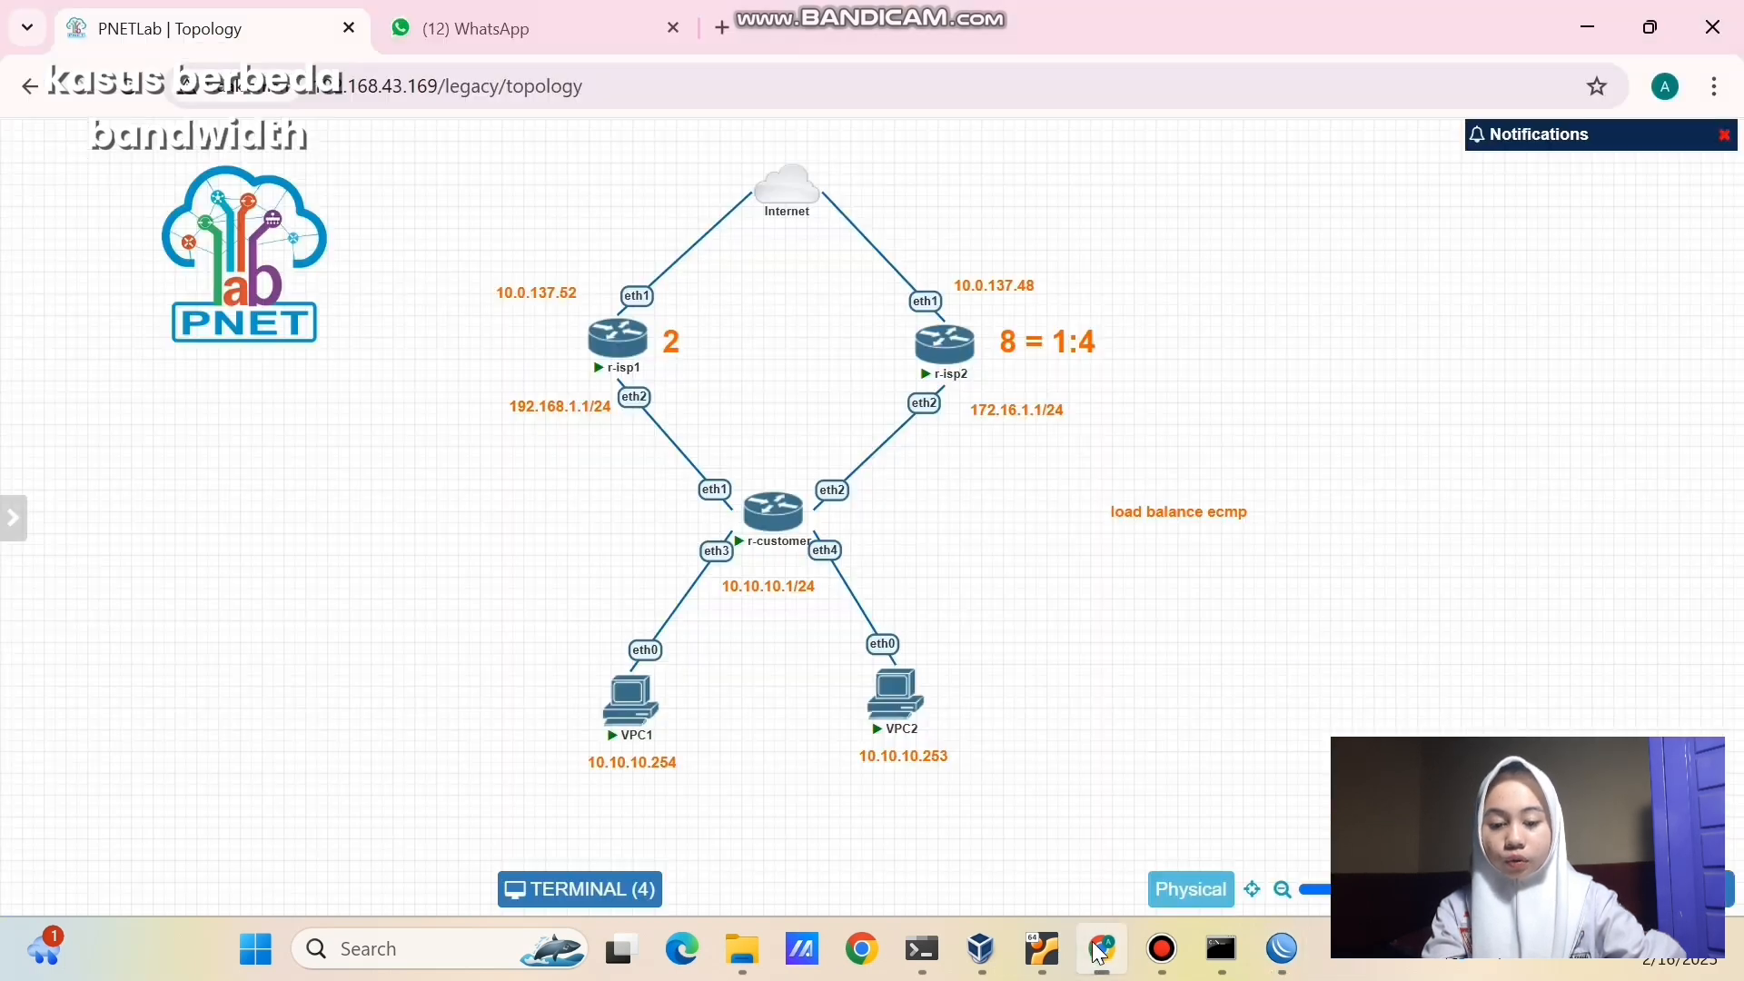
# - In VPC2's console, check its address with show ip and ping 64.233.170.136
pyautogui.click(888, 693)
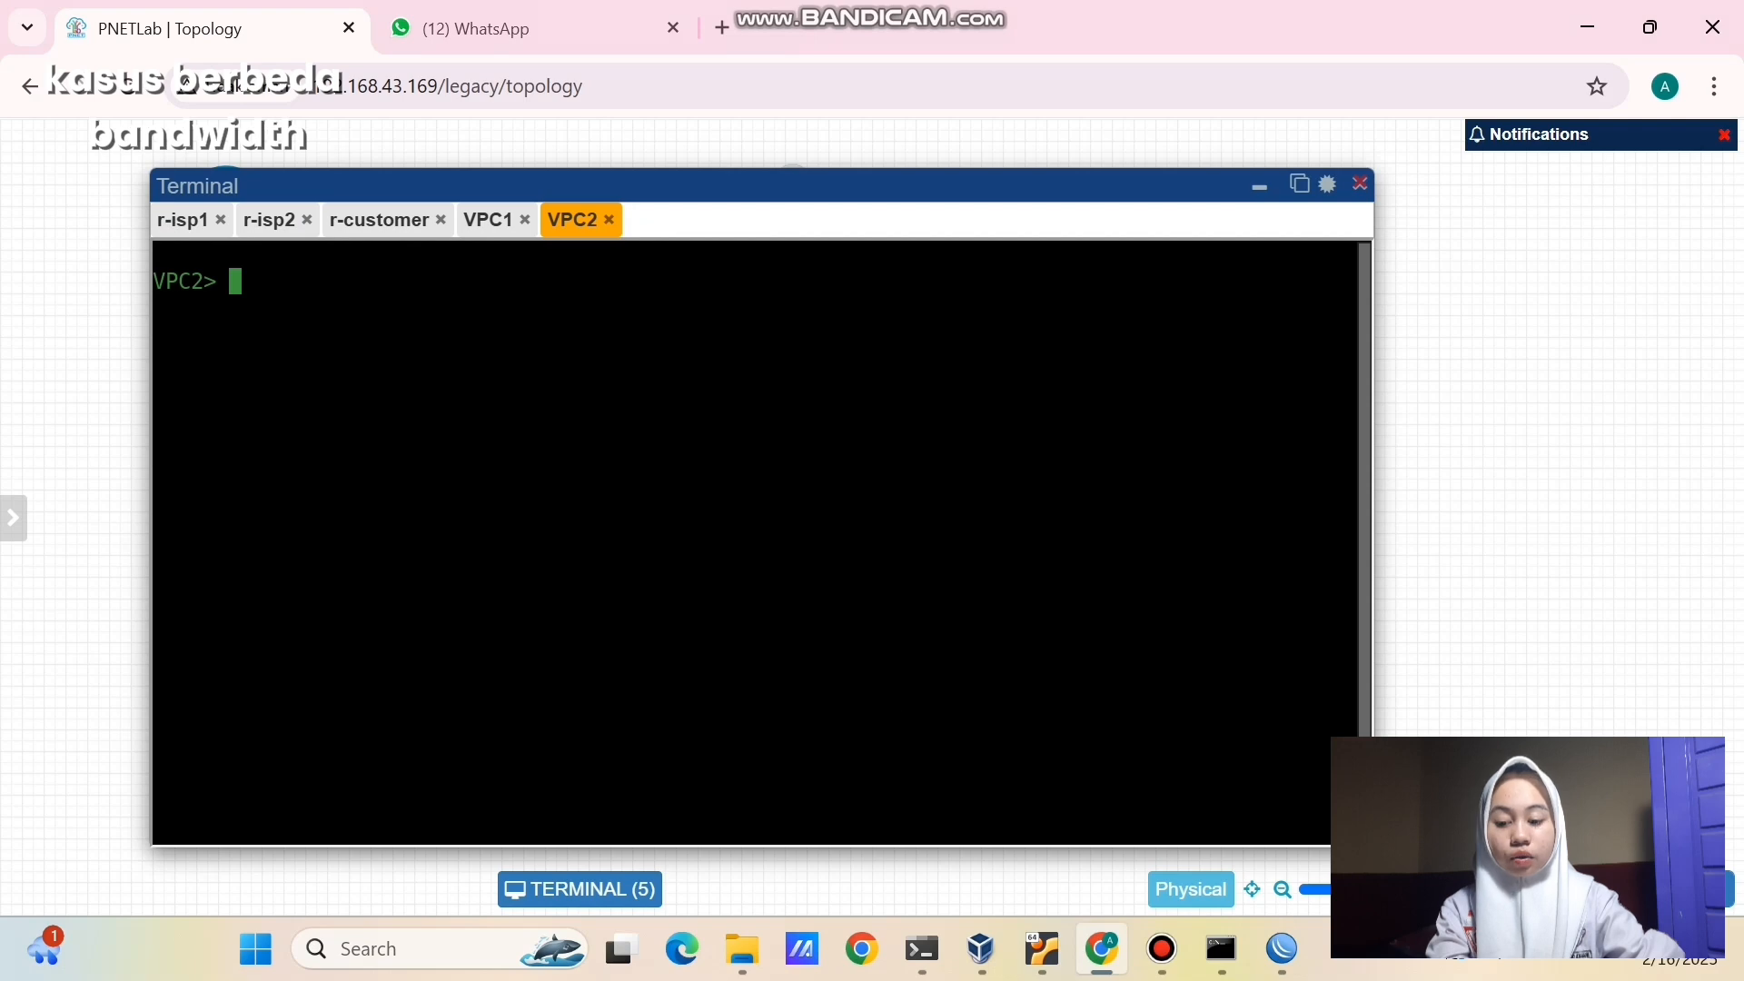
pyautogui.write('i')
pyautogui.press('BackSpace')
pyautogui.write('show ip')
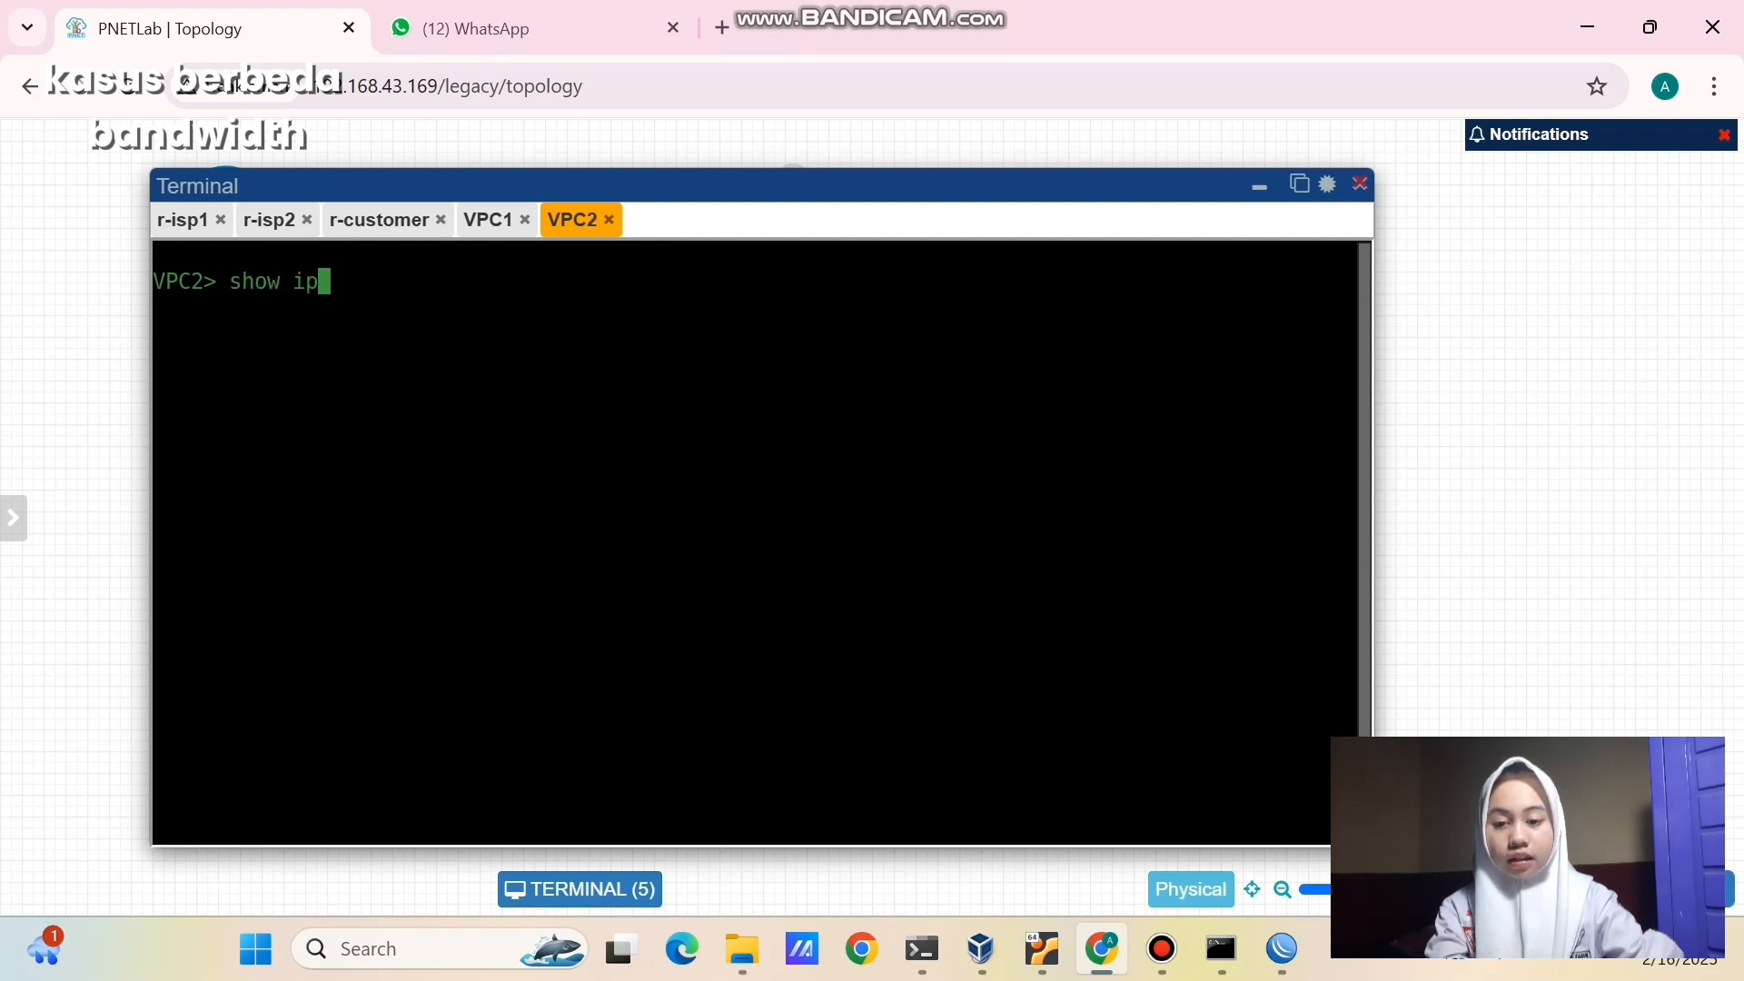
pyautogui.press('Return')
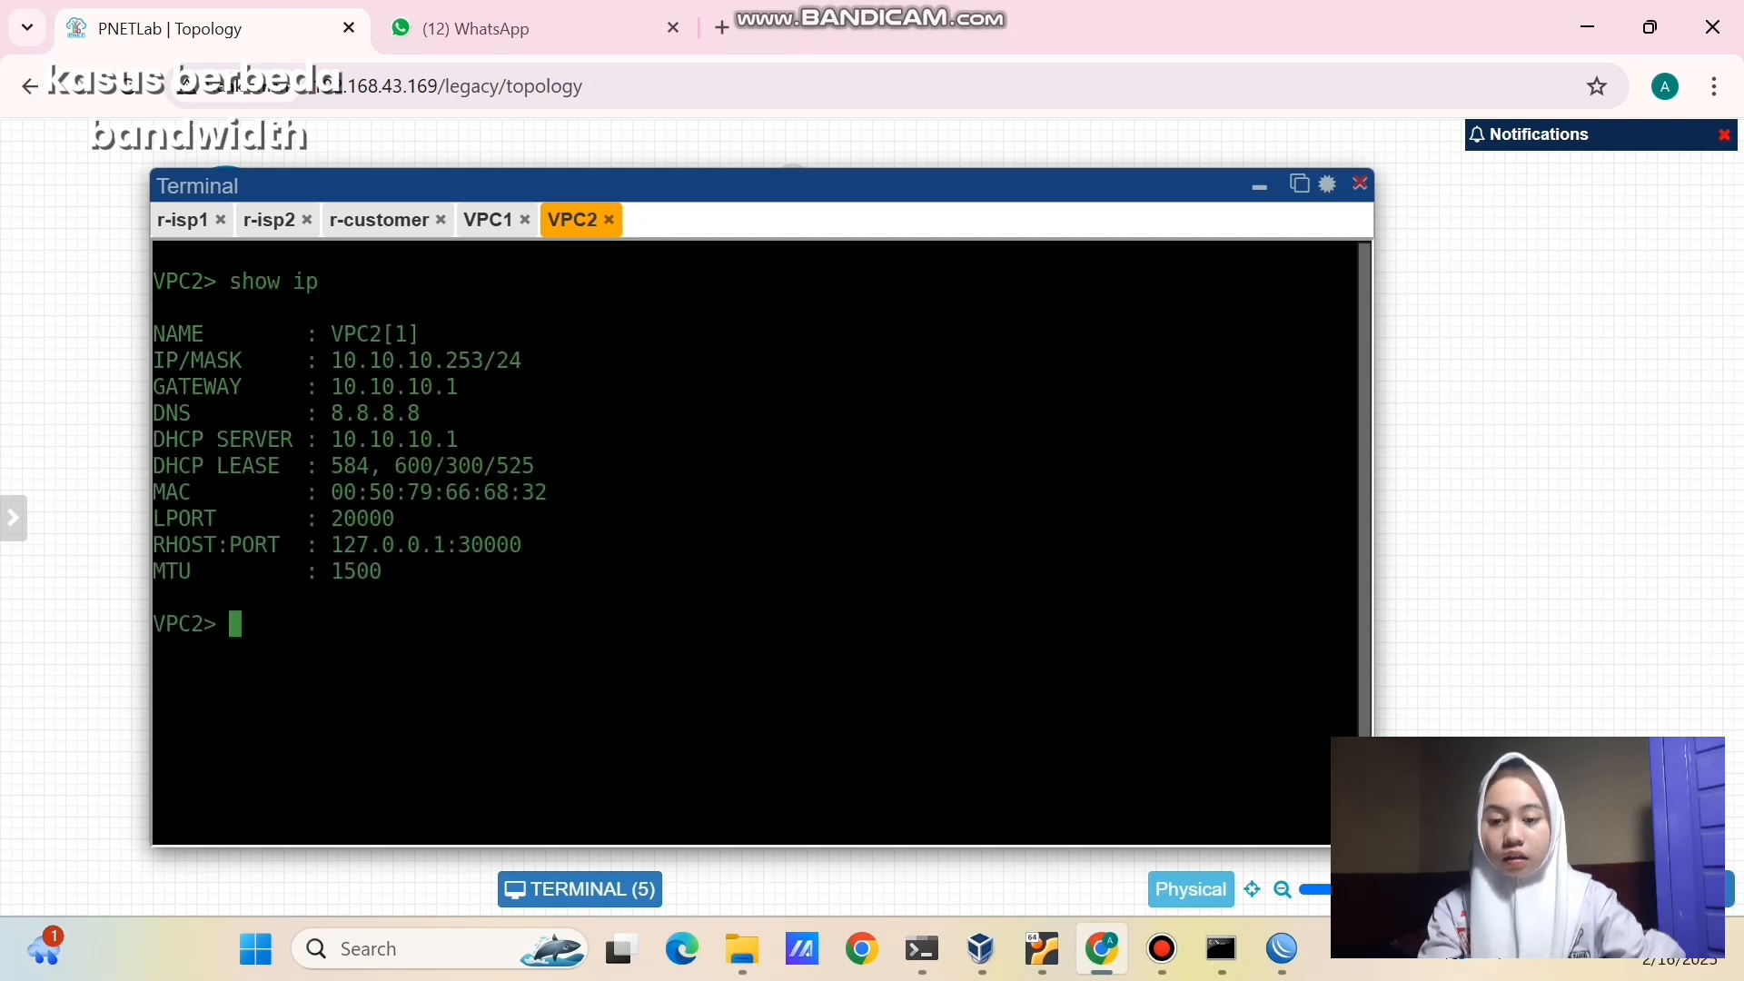
pyautogui.write('p')
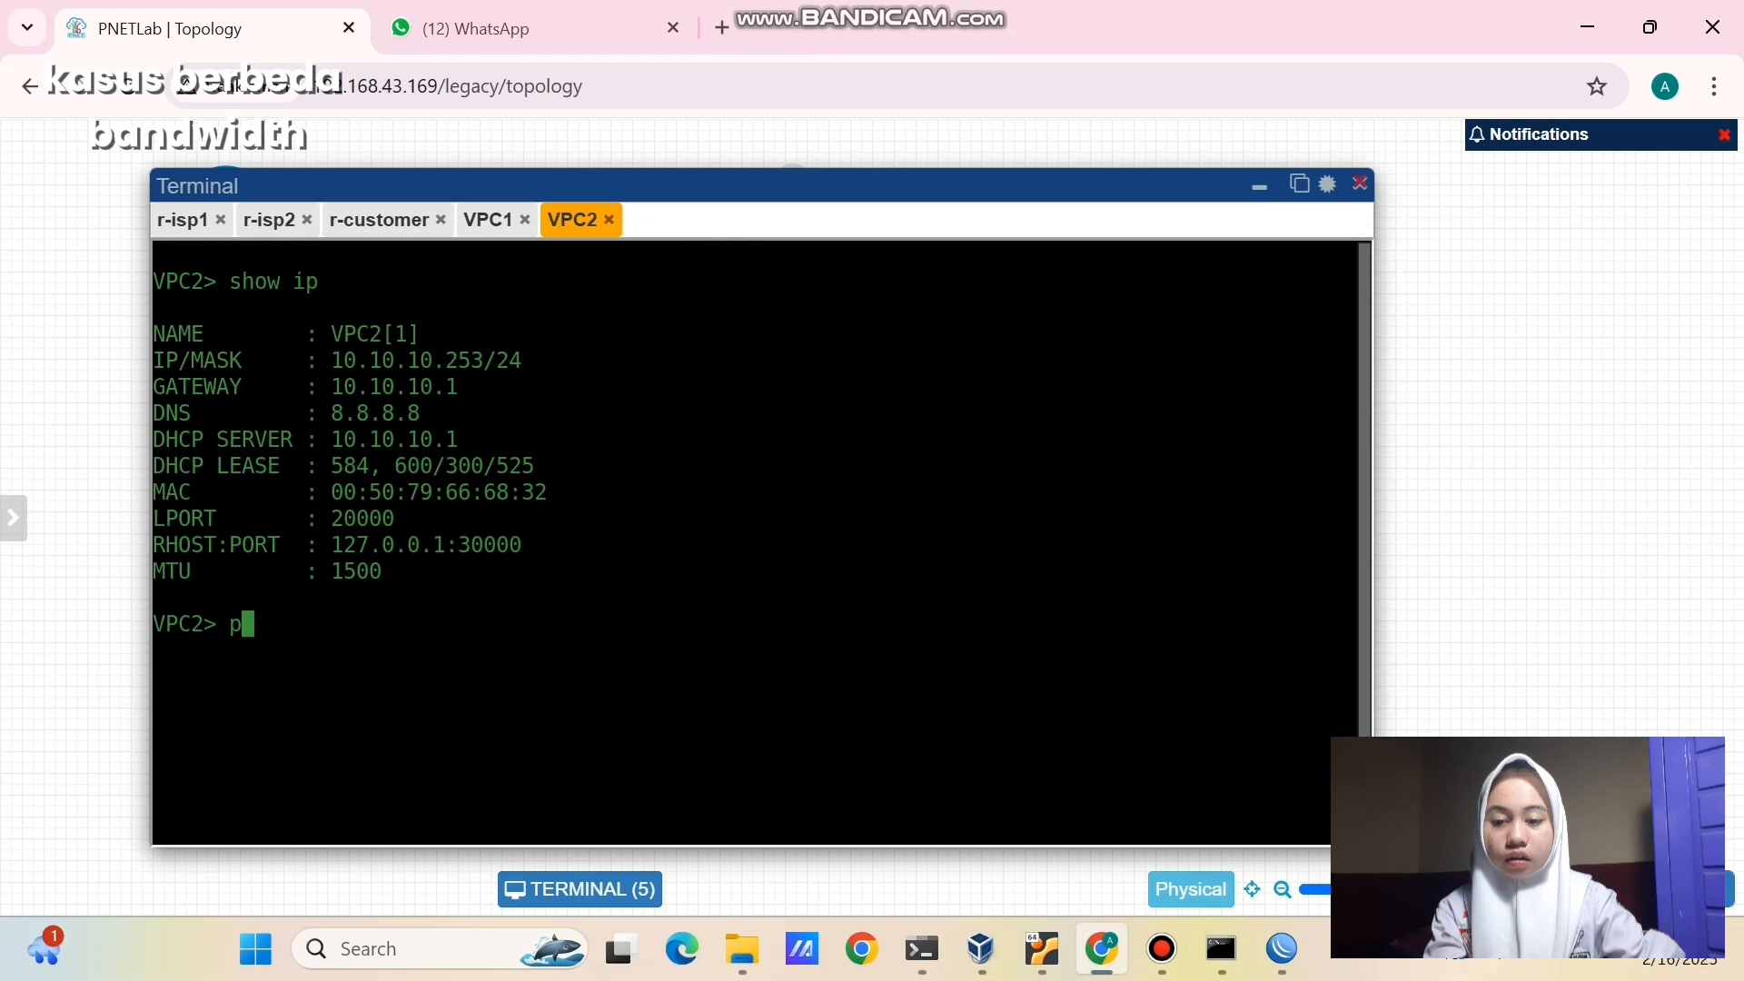
pyautogui.write('ing')
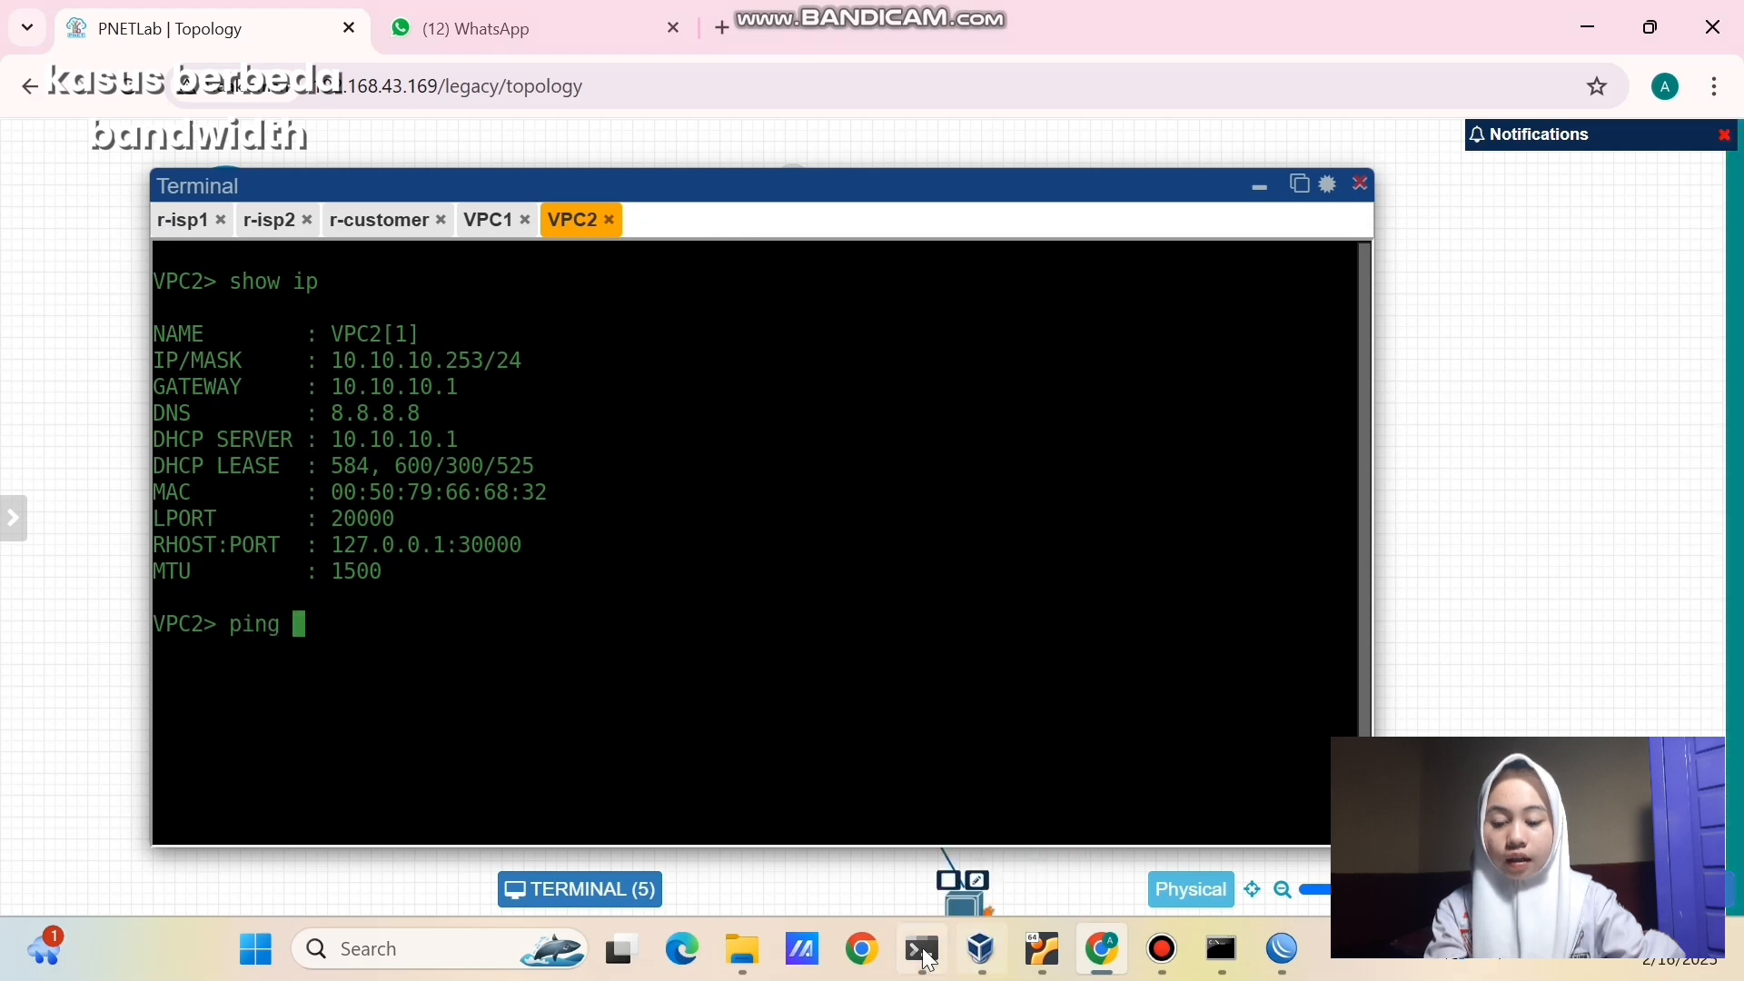
pyautogui.click(923, 950)
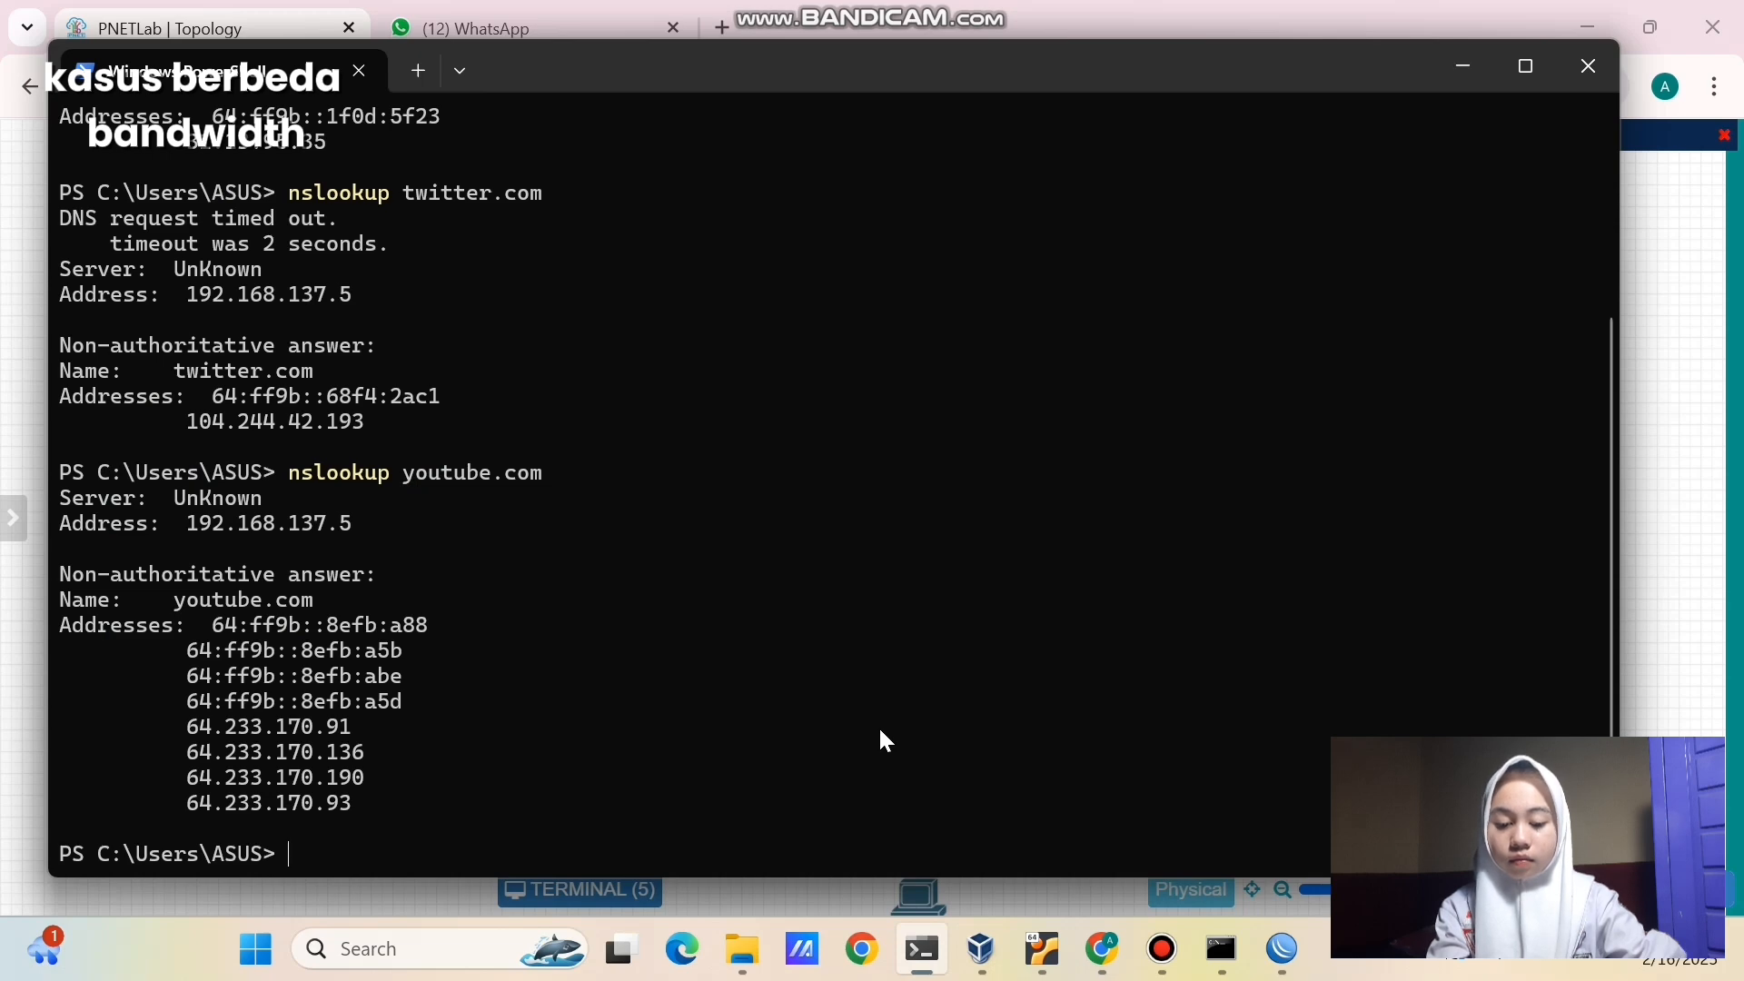
pyautogui.moveTo(1108, 943)
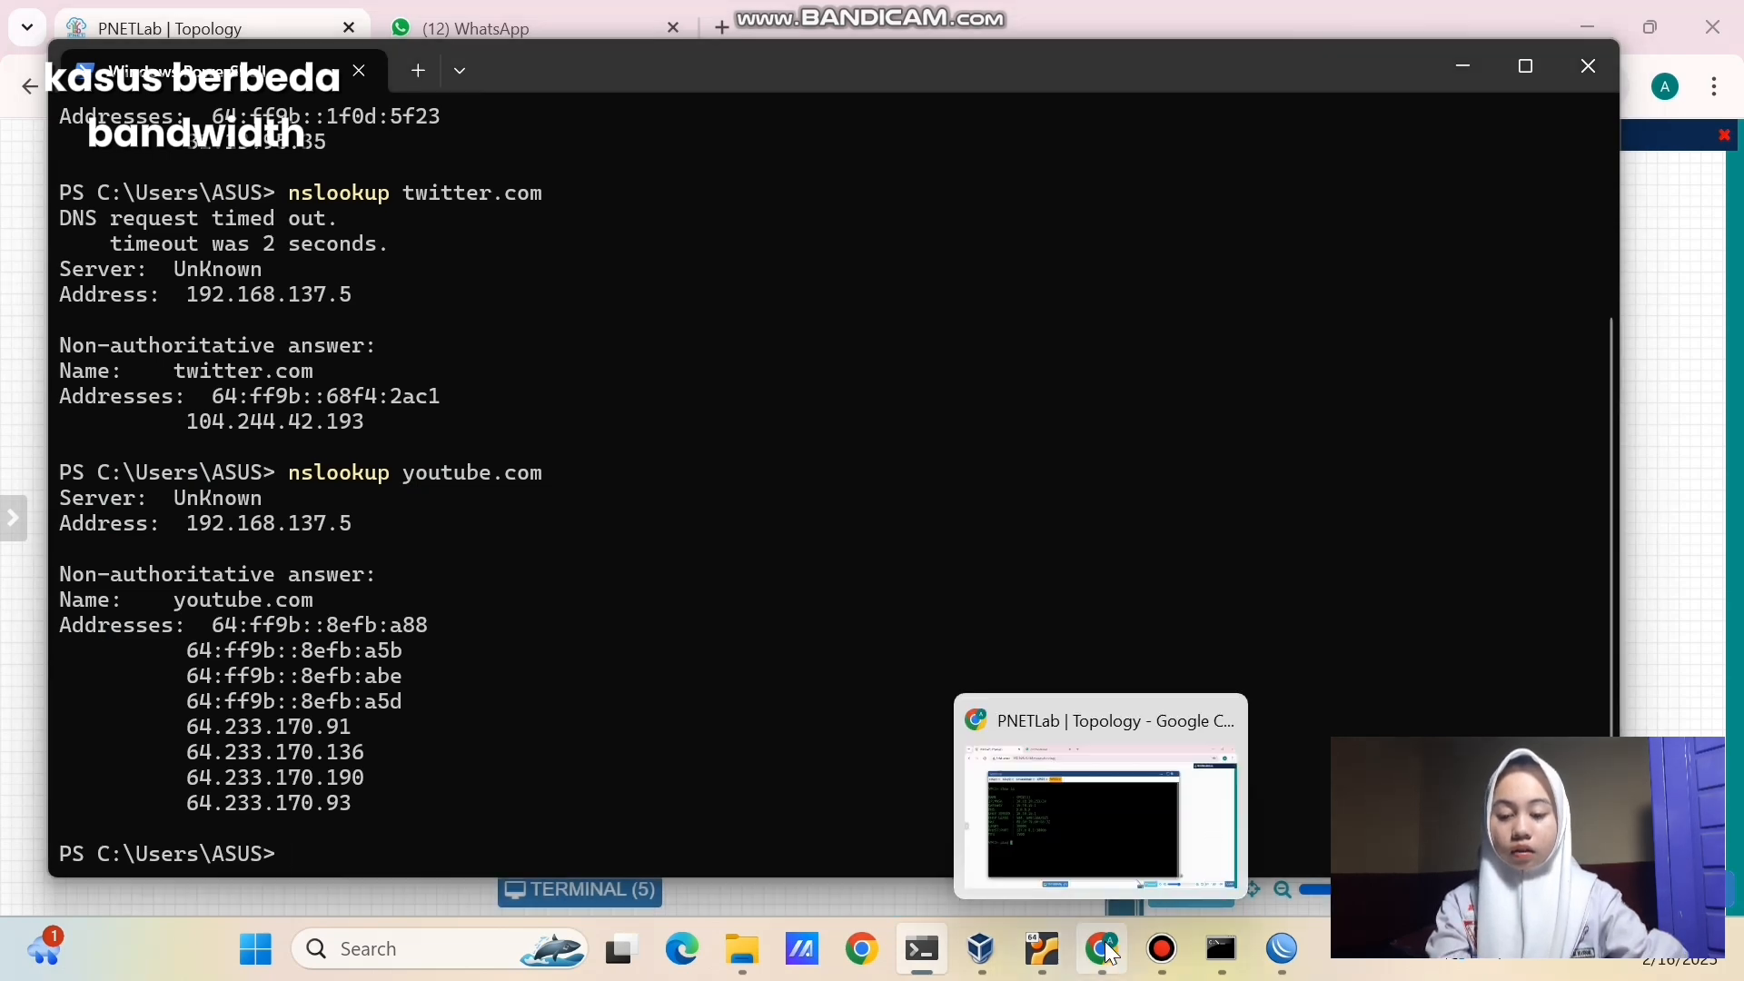
pyautogui.click(1111, 952)
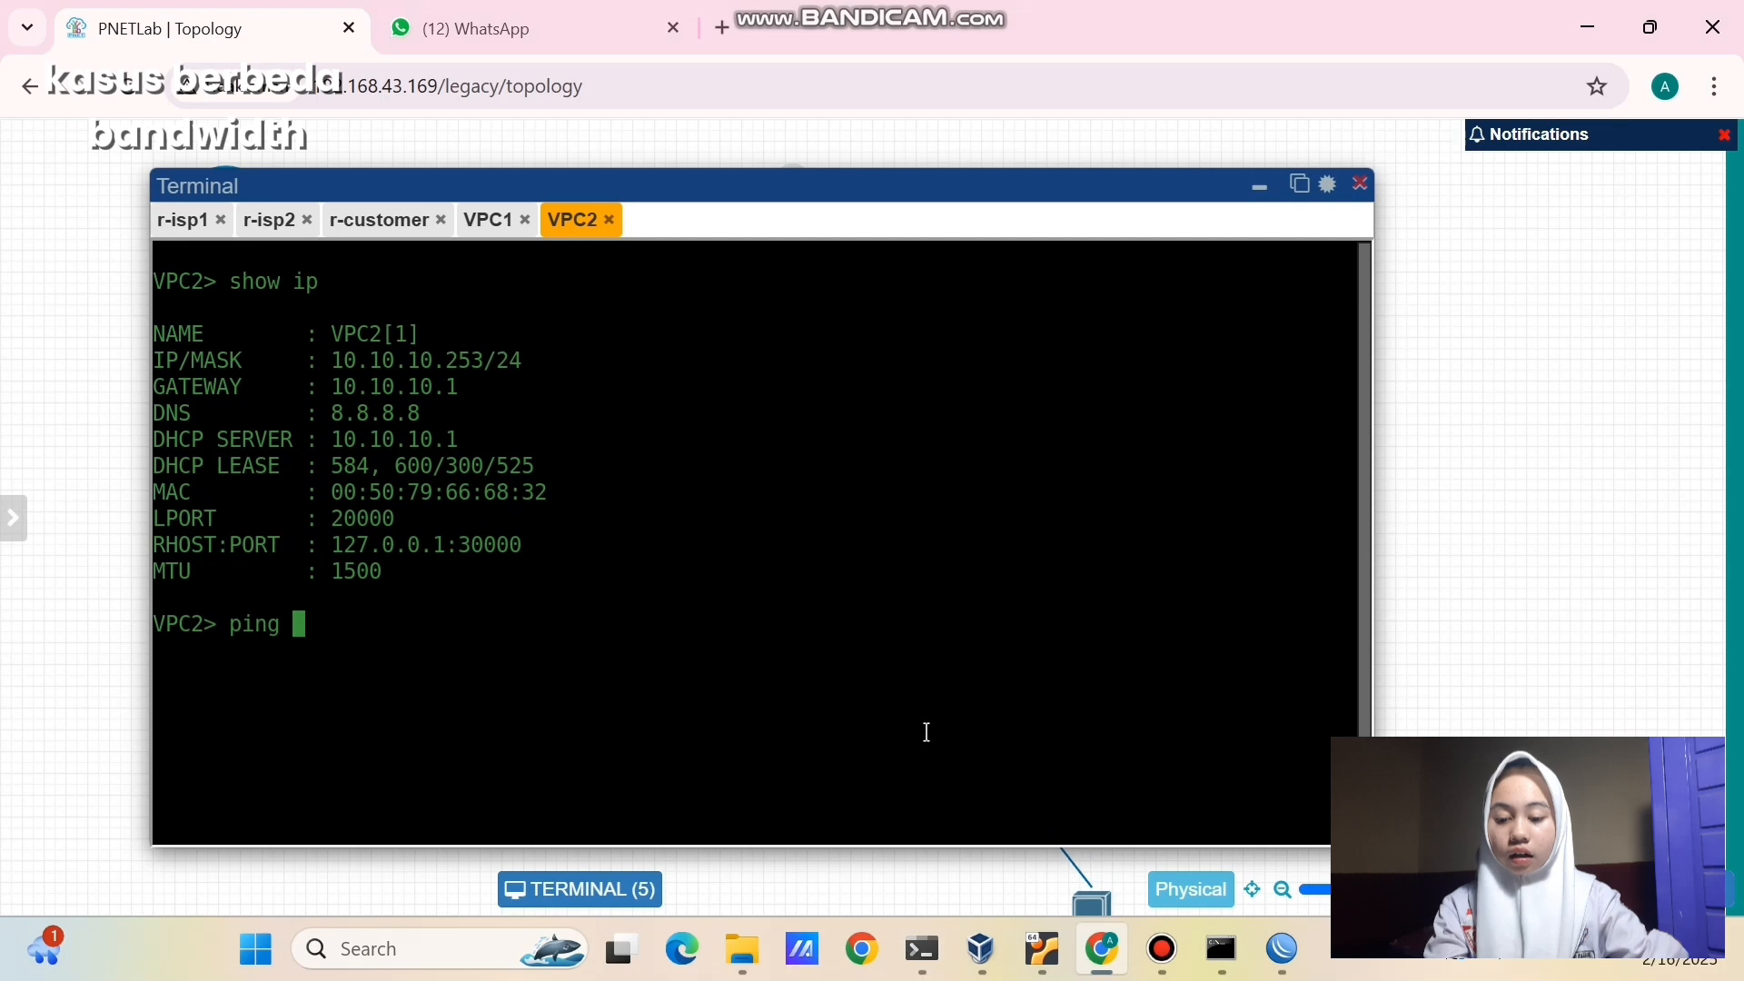
pyautogui.write('64.233')
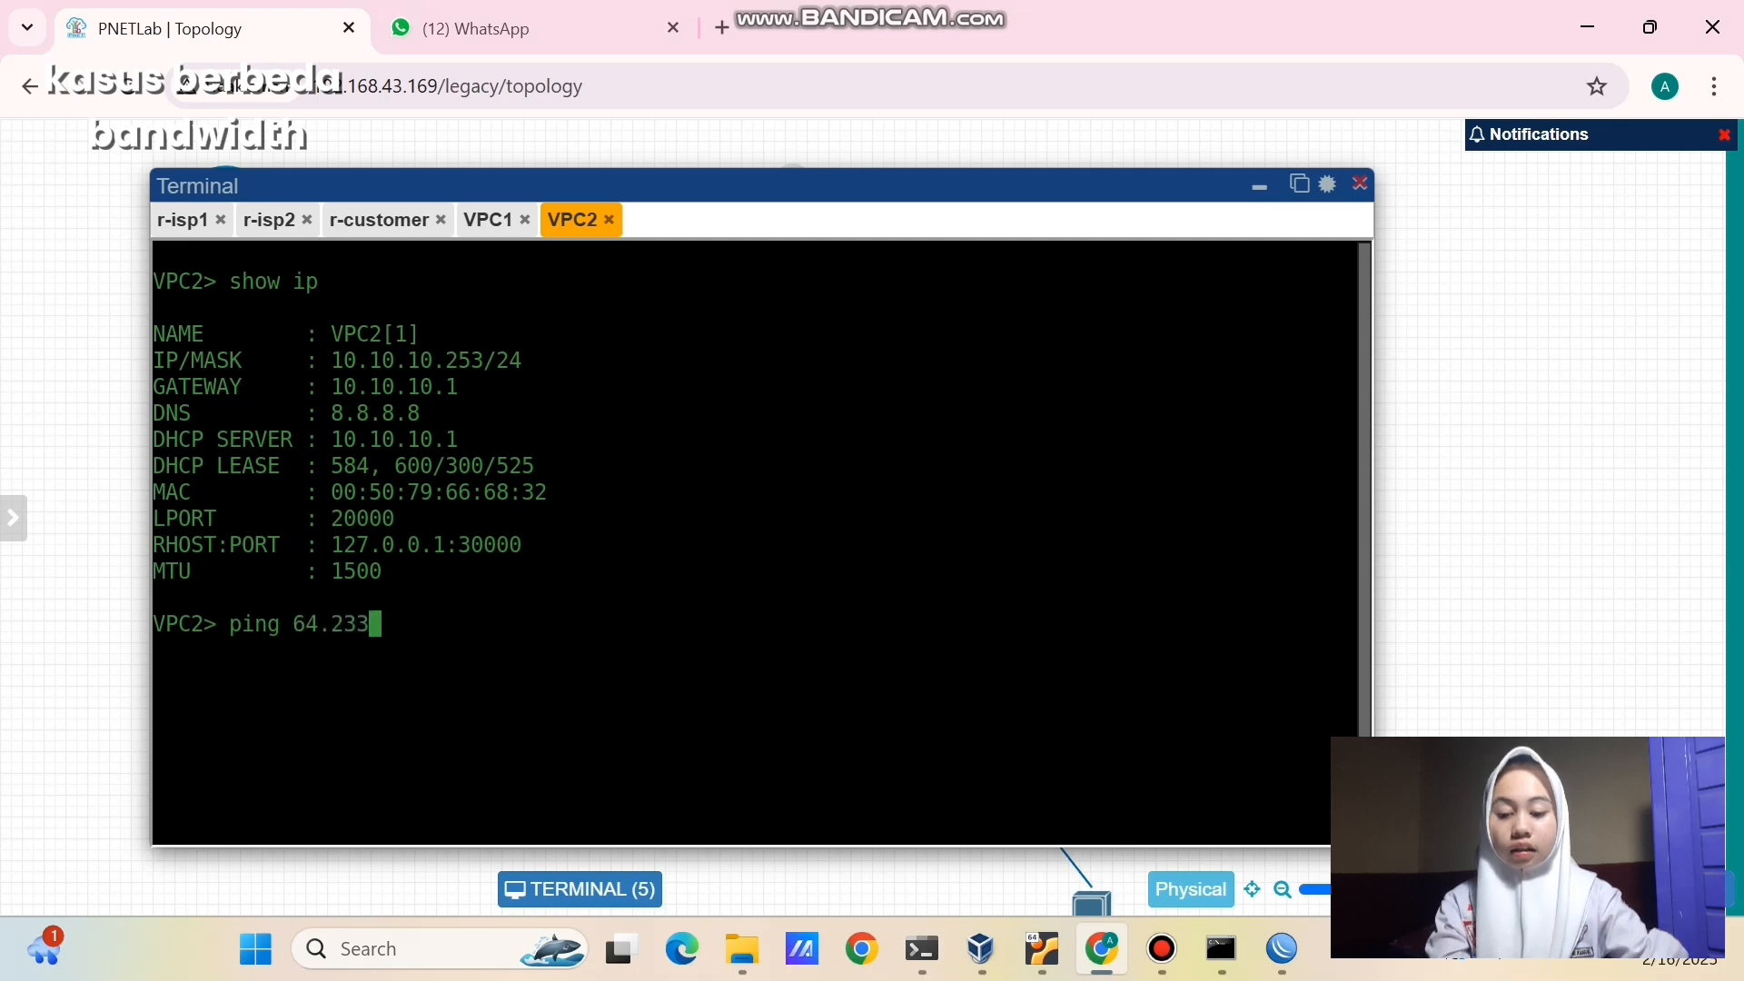
pyautogui.write('.170.136')
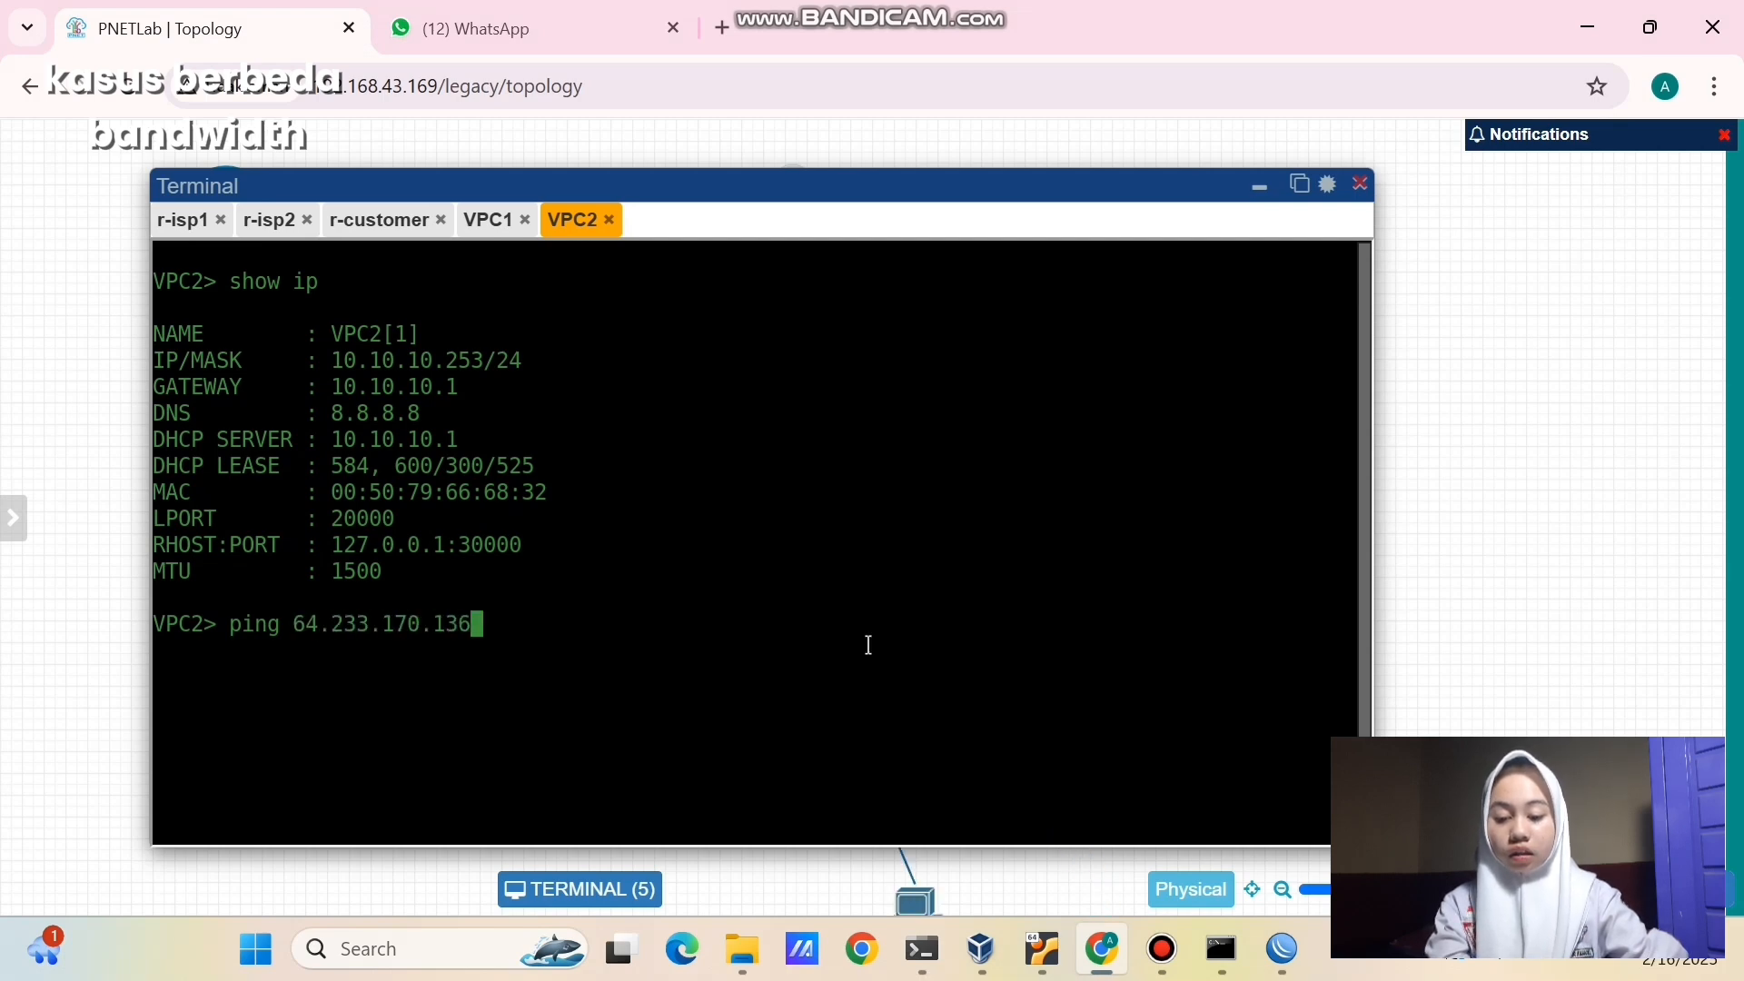
pyautogui.press('Return')
pyautogui.hotkey('ctrl', 'c')
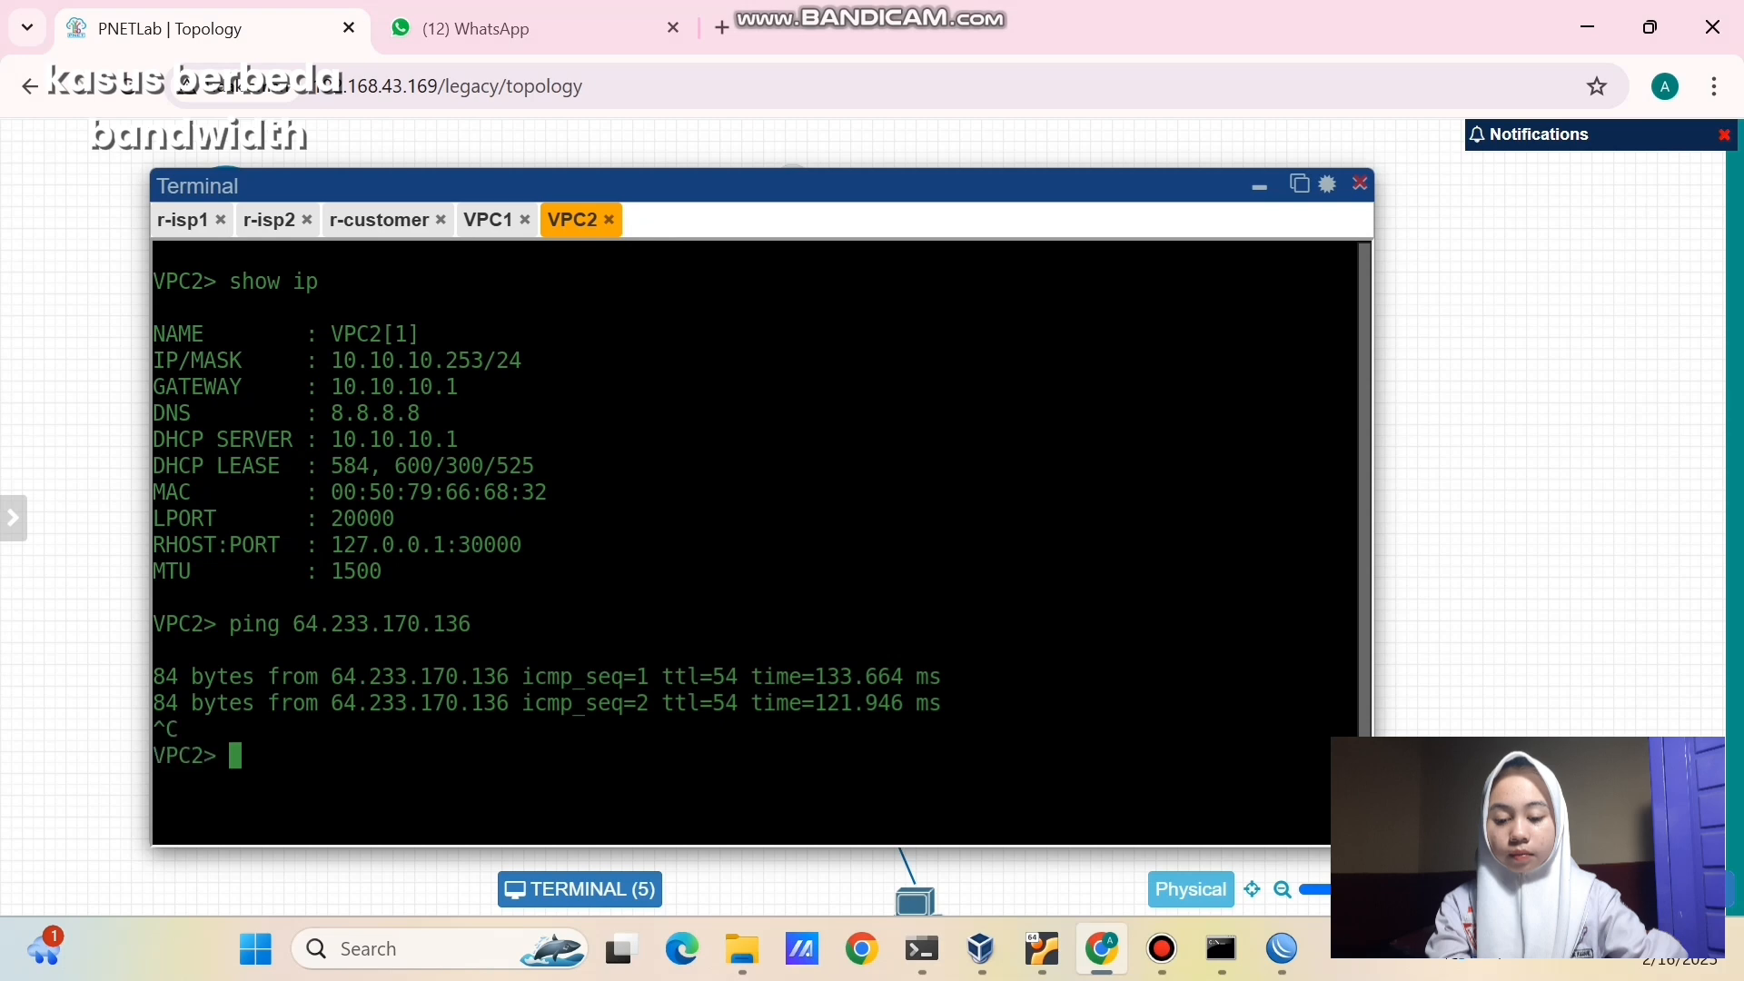
# - Trace 64.233.170.136 from VPC2 via hops 10.10.10.1 and 172.16.1.1, then close the terminal
pyautogui.press('Up')
pyautogui.press('Left')
pyautogui.press('Left')
pyautogui.press('Left')
pyautogui.press('Left')
pyautogui.press('Left')
pyautogui.press('Left')
pyautogui.press('Left')
pyautogui.press('Left')
pyautogui.press('Left')
pyautogui.press('Left')
pyautogui.press('Left')
pyautogui.press('Left')
pyautogui.press('Left')
pyautogui.press('Left')
pyautogui.press('Left')
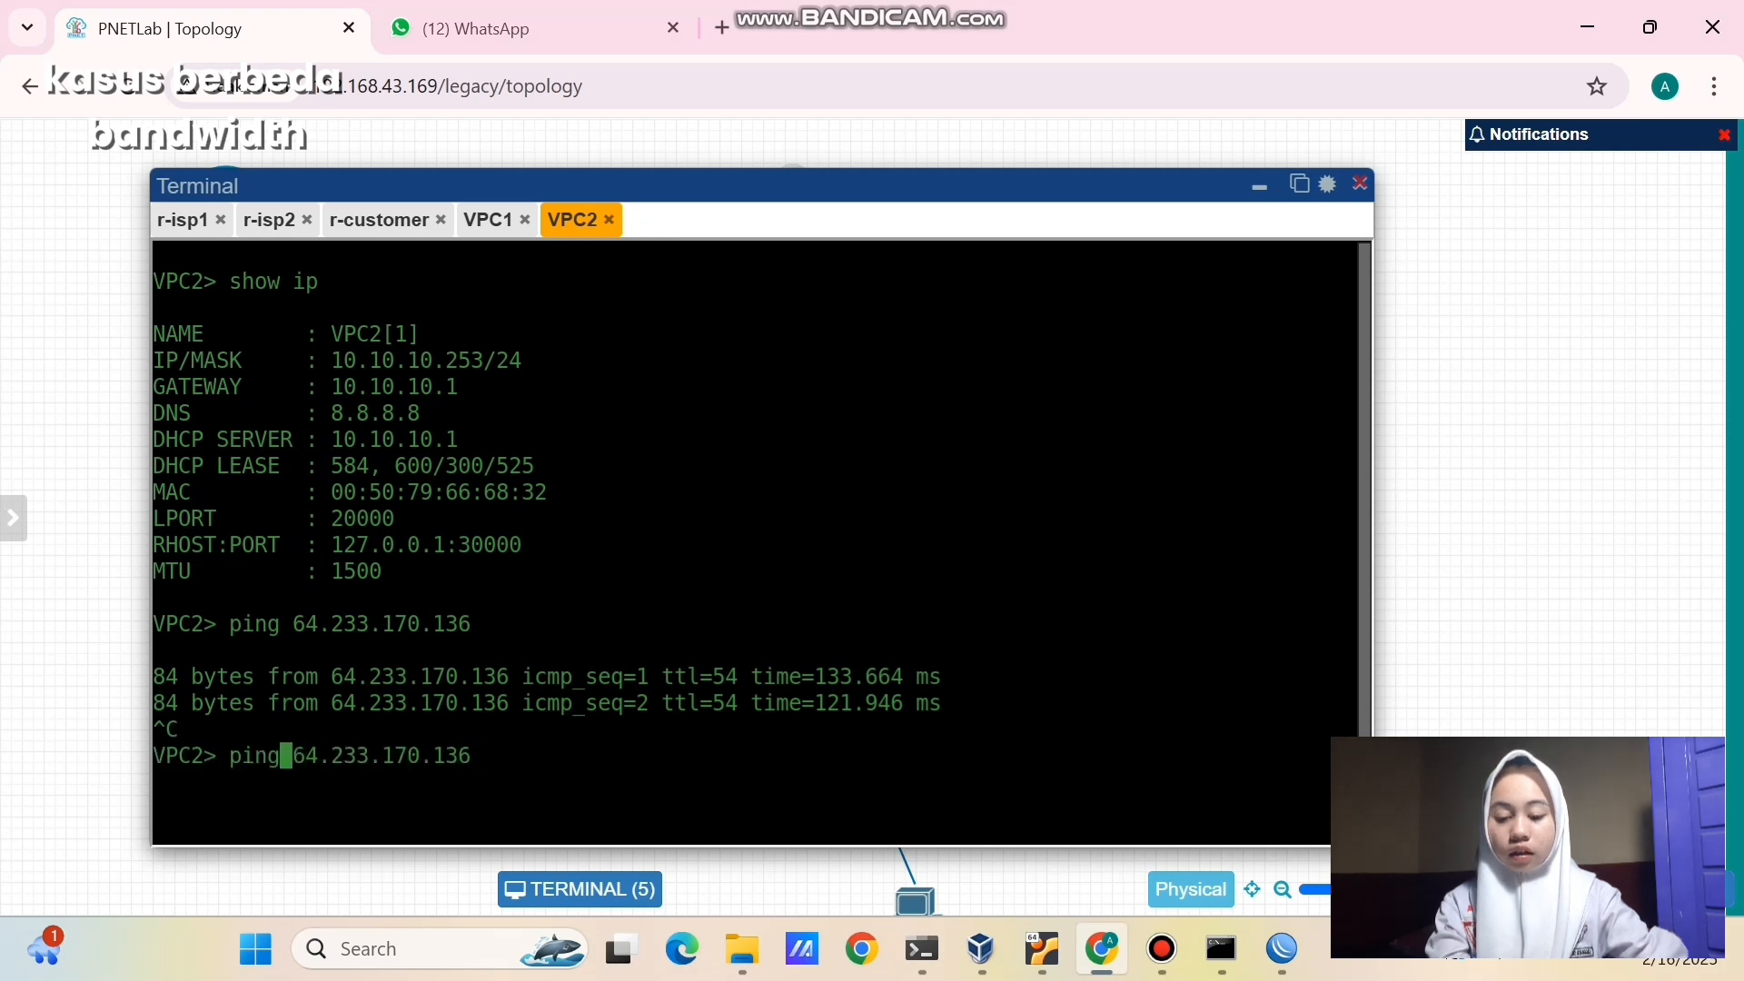
pyautogui.press('BackSpace')
pyautogui.press('BackSpace')
pyautogui.press('BackSpace')
pyautogui.press('BackSpace')
pyautogui.write('trace')
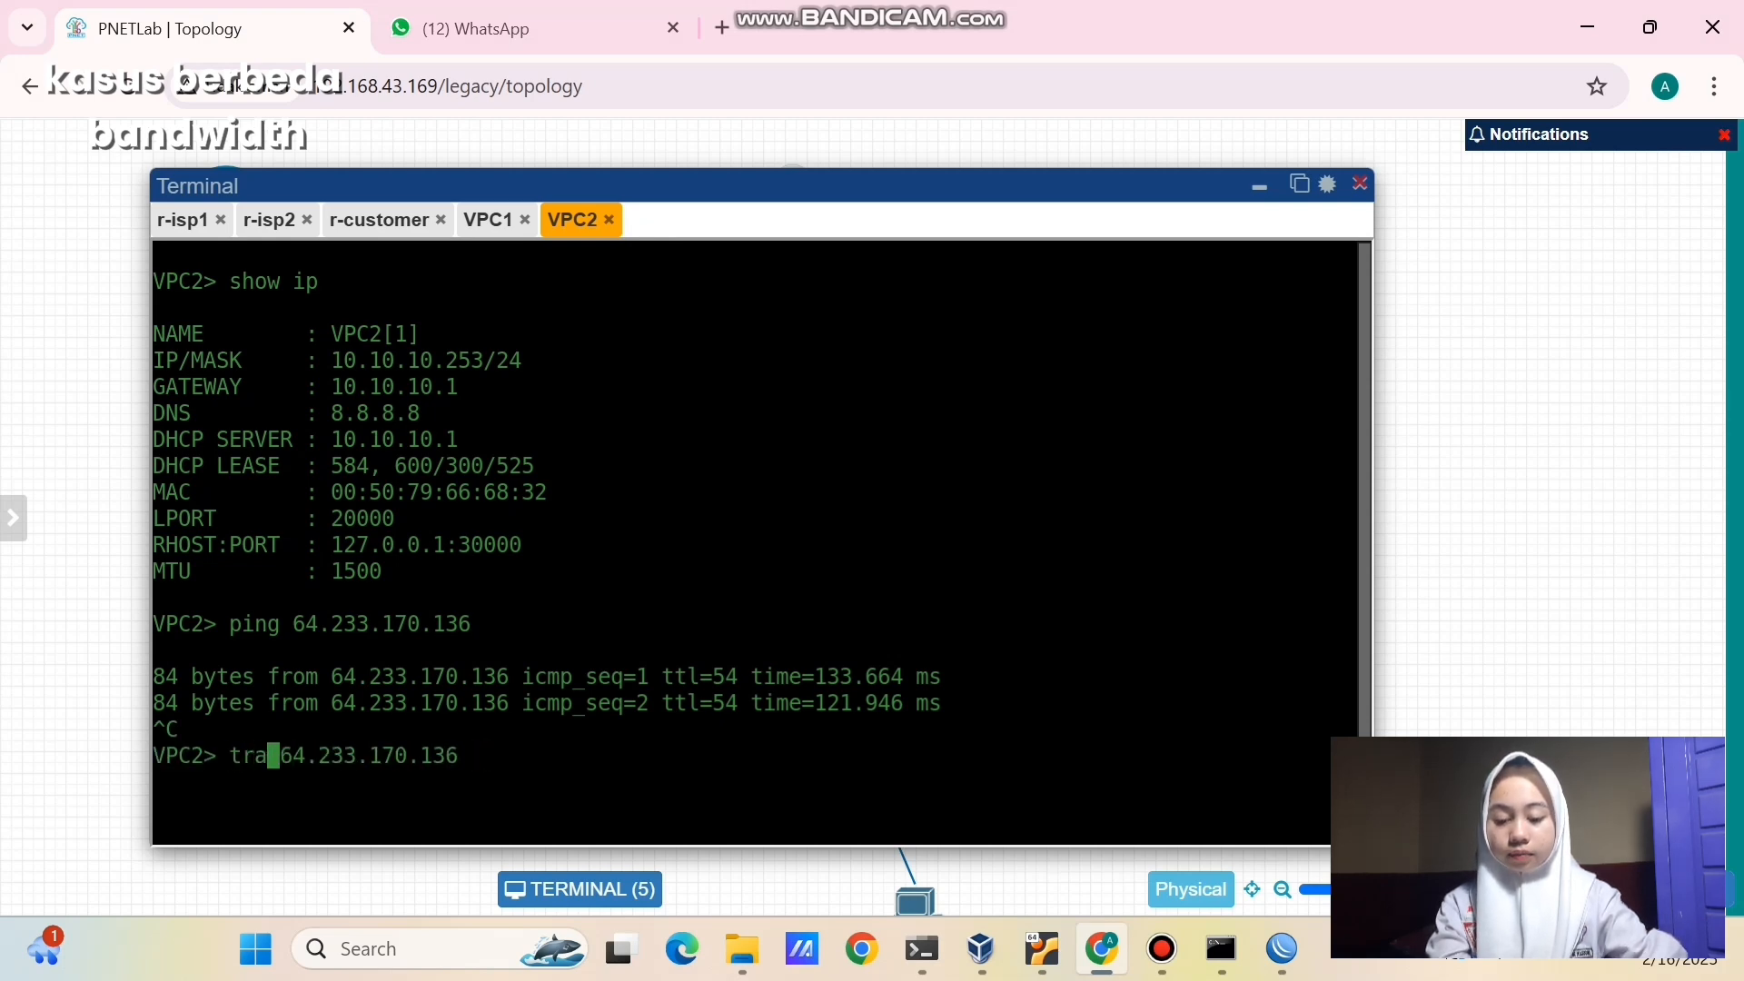
pyautogui.press('Return')
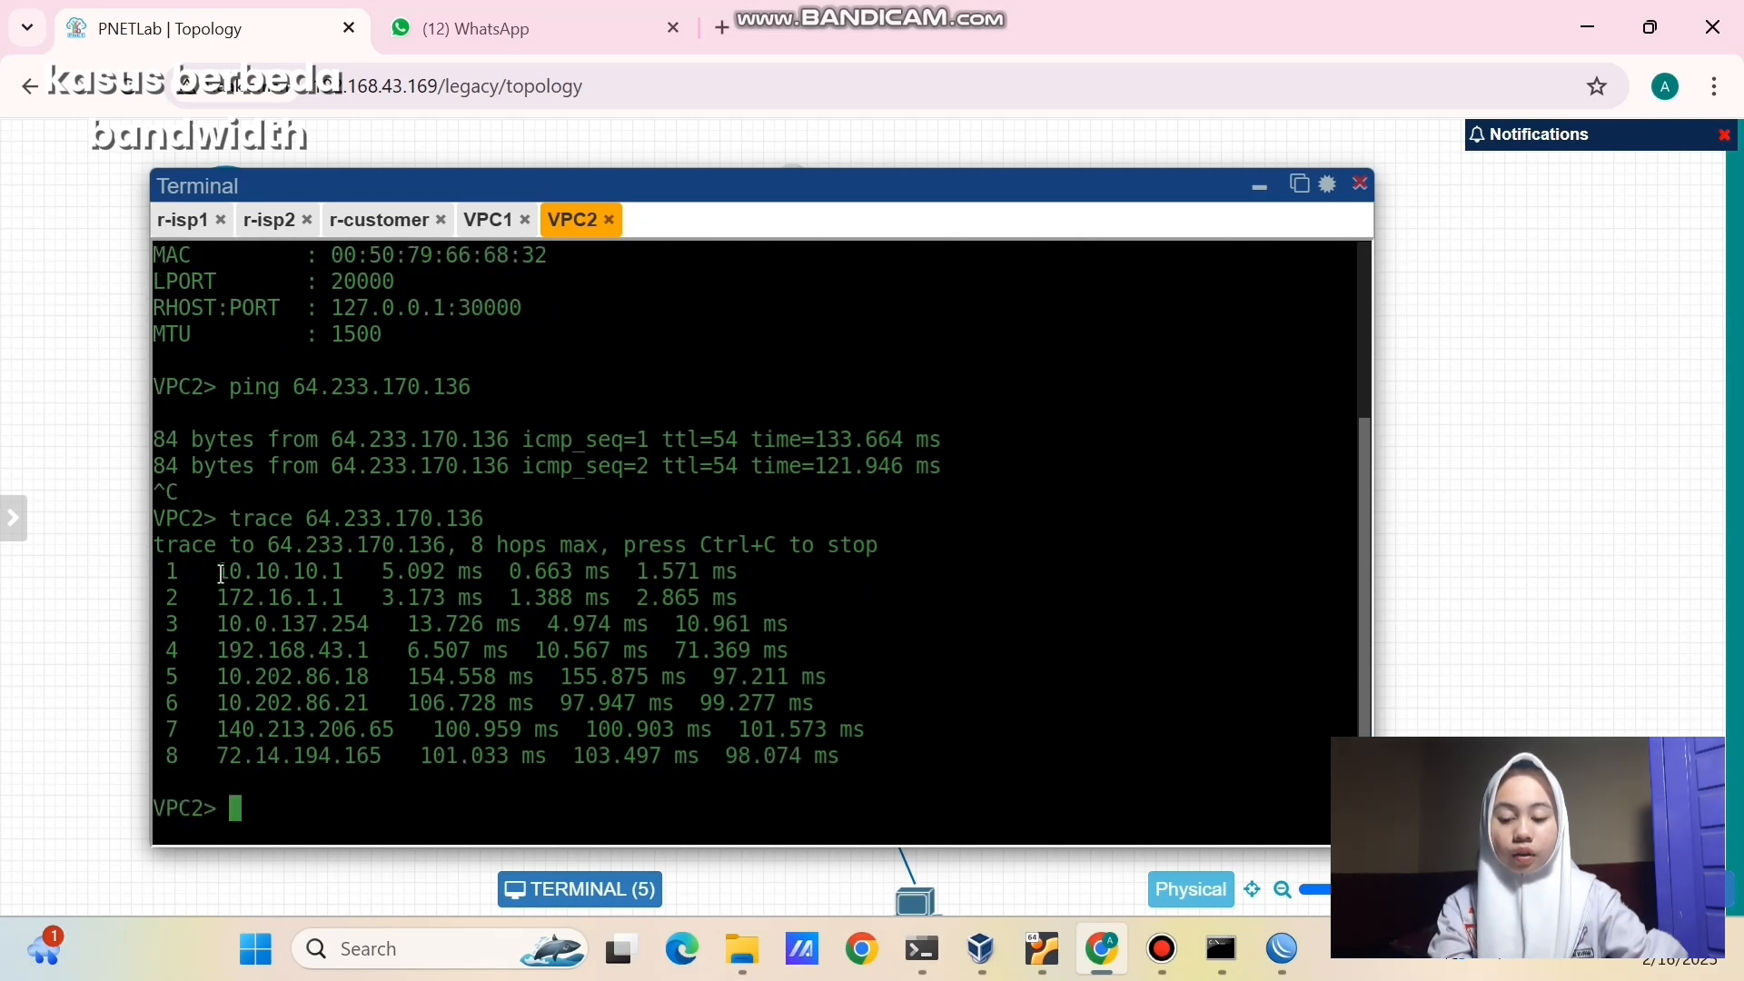
pyautogui.moveTo(216, 572); pyautogui.dragTo(345, 572)
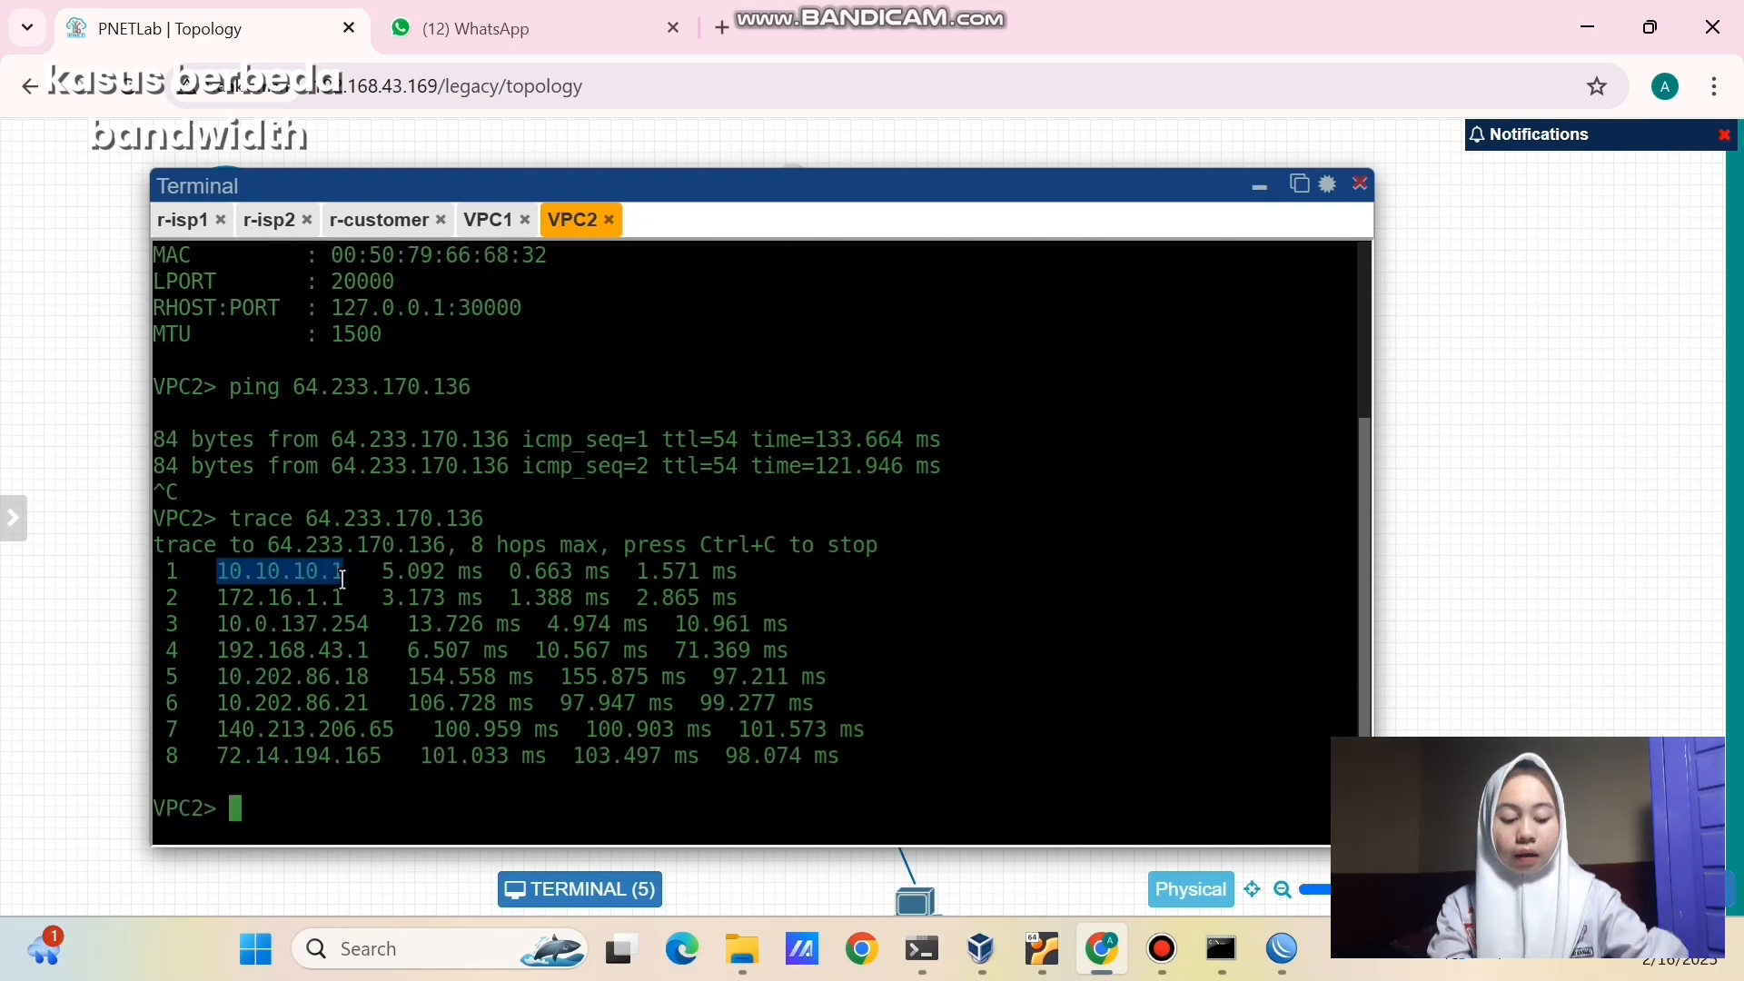
pyautogui.click(219, 601)
pyautogui.moveTo(219, 601); pyautogui.dragTo(356, 599)
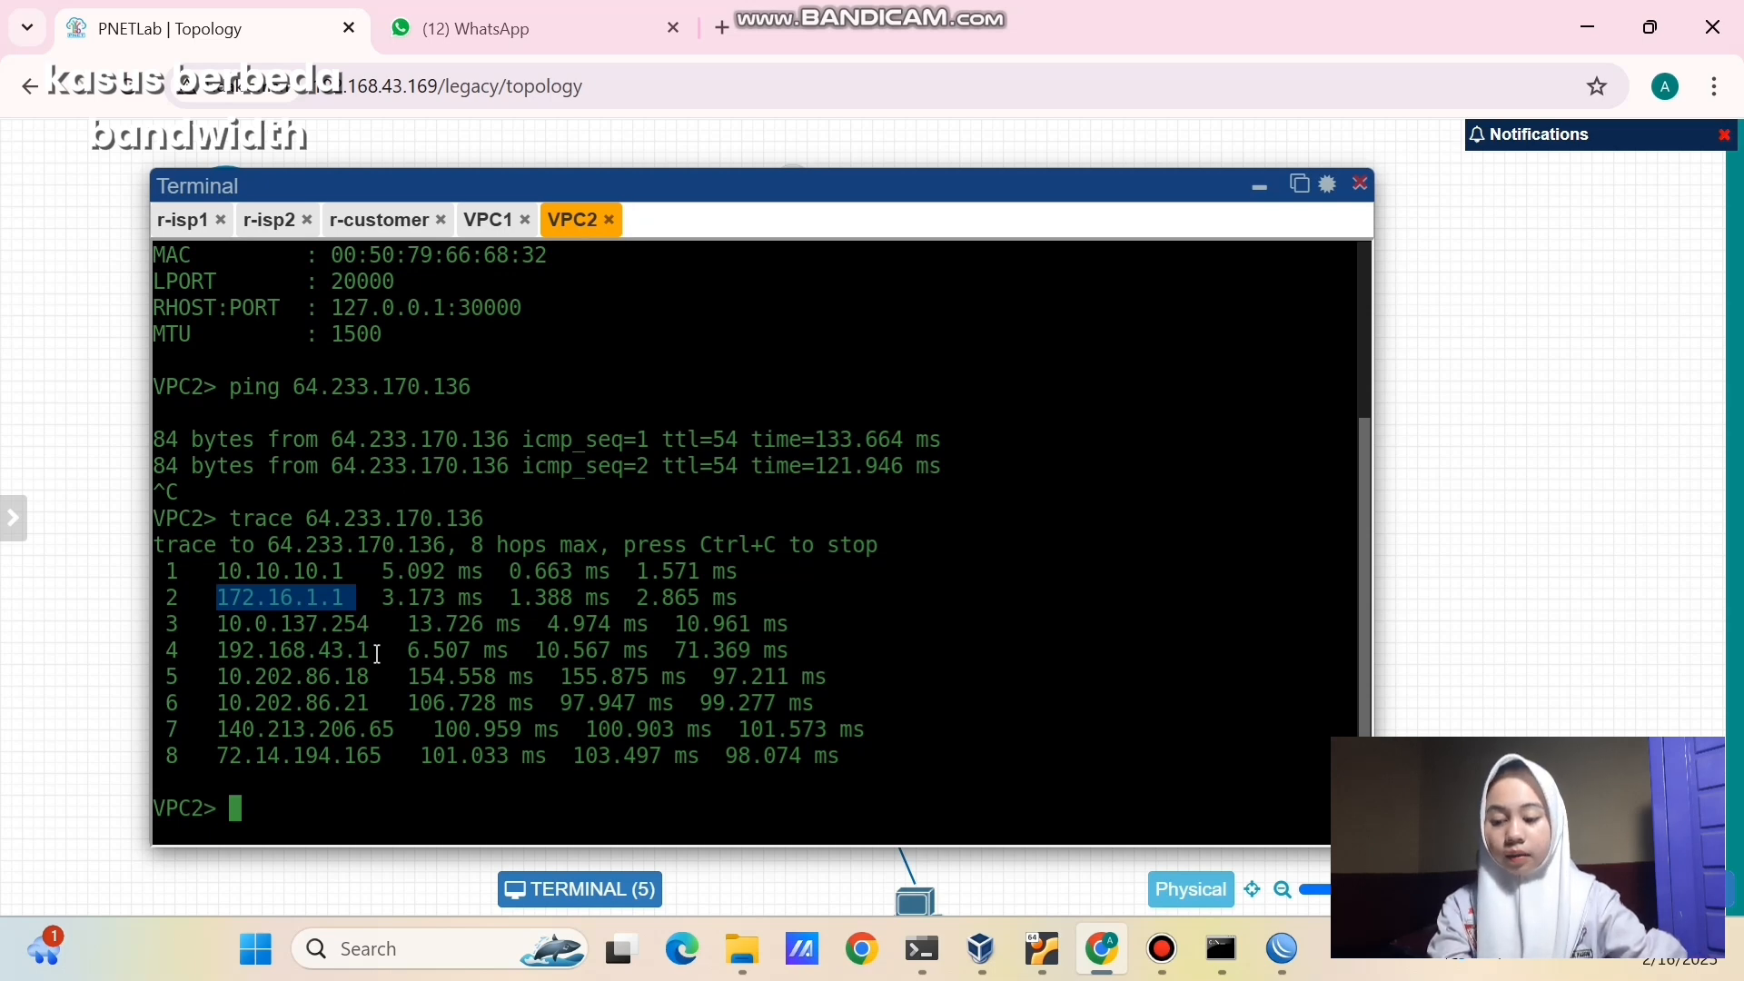
pyautogui.click(377, 654)
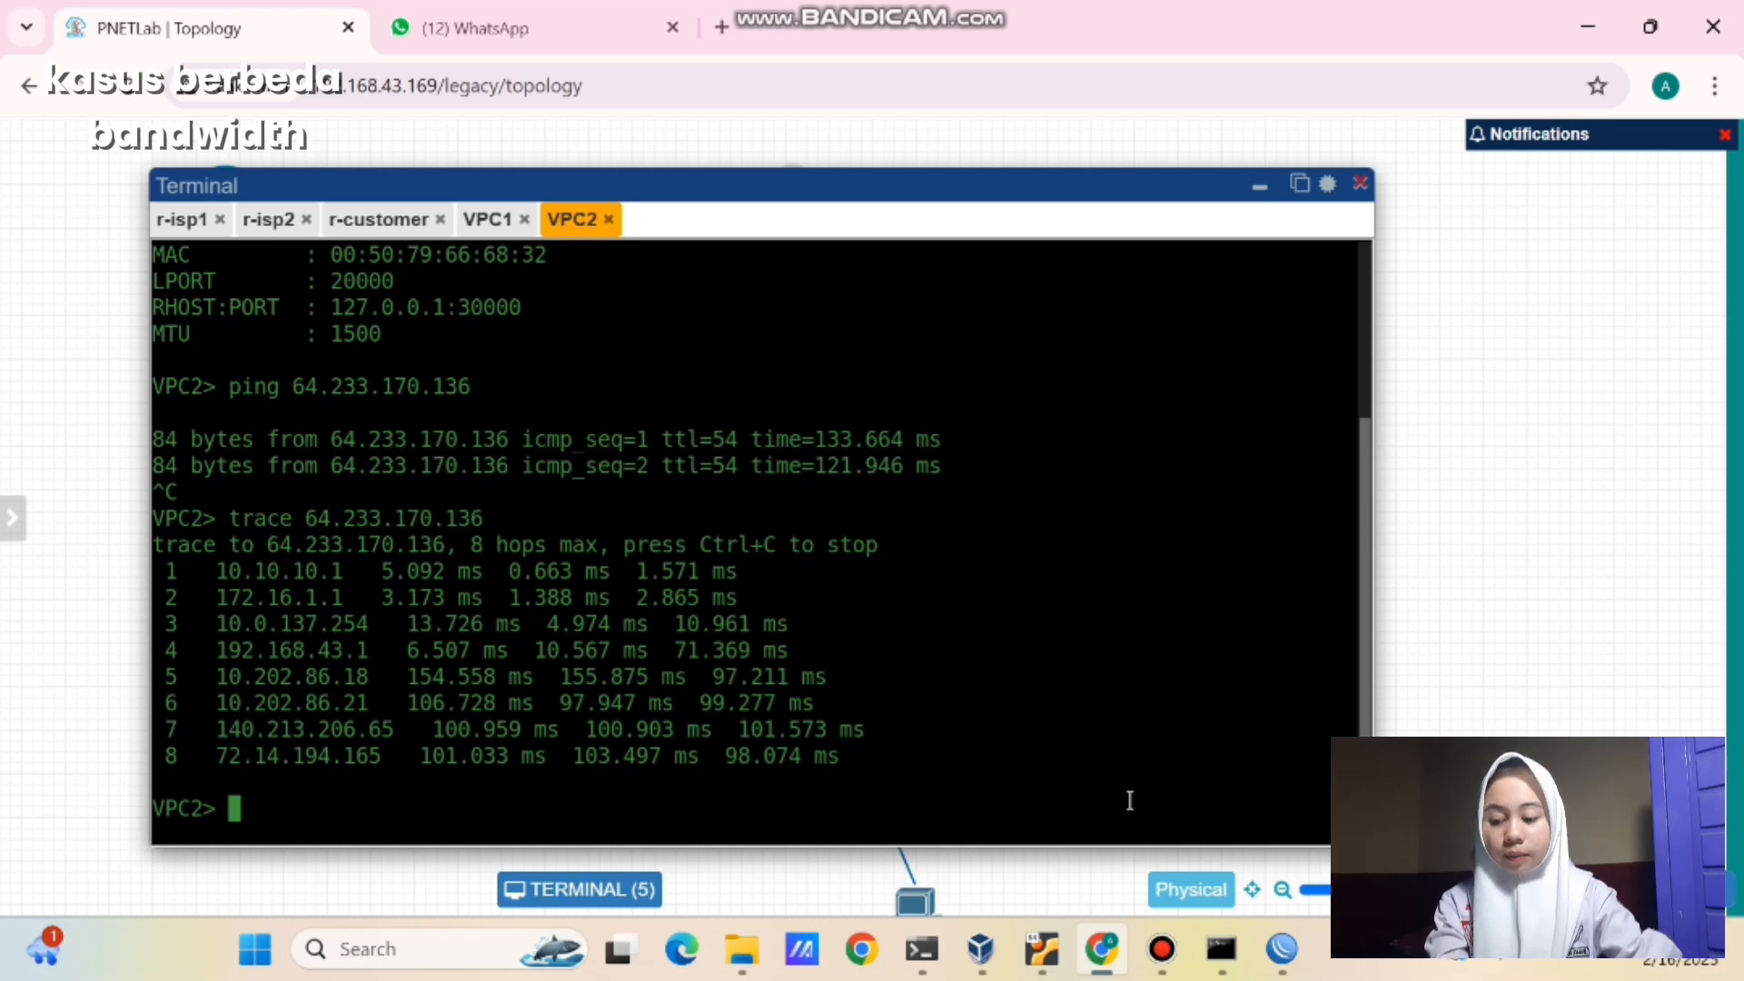
pyautogui.click(1142, 881)
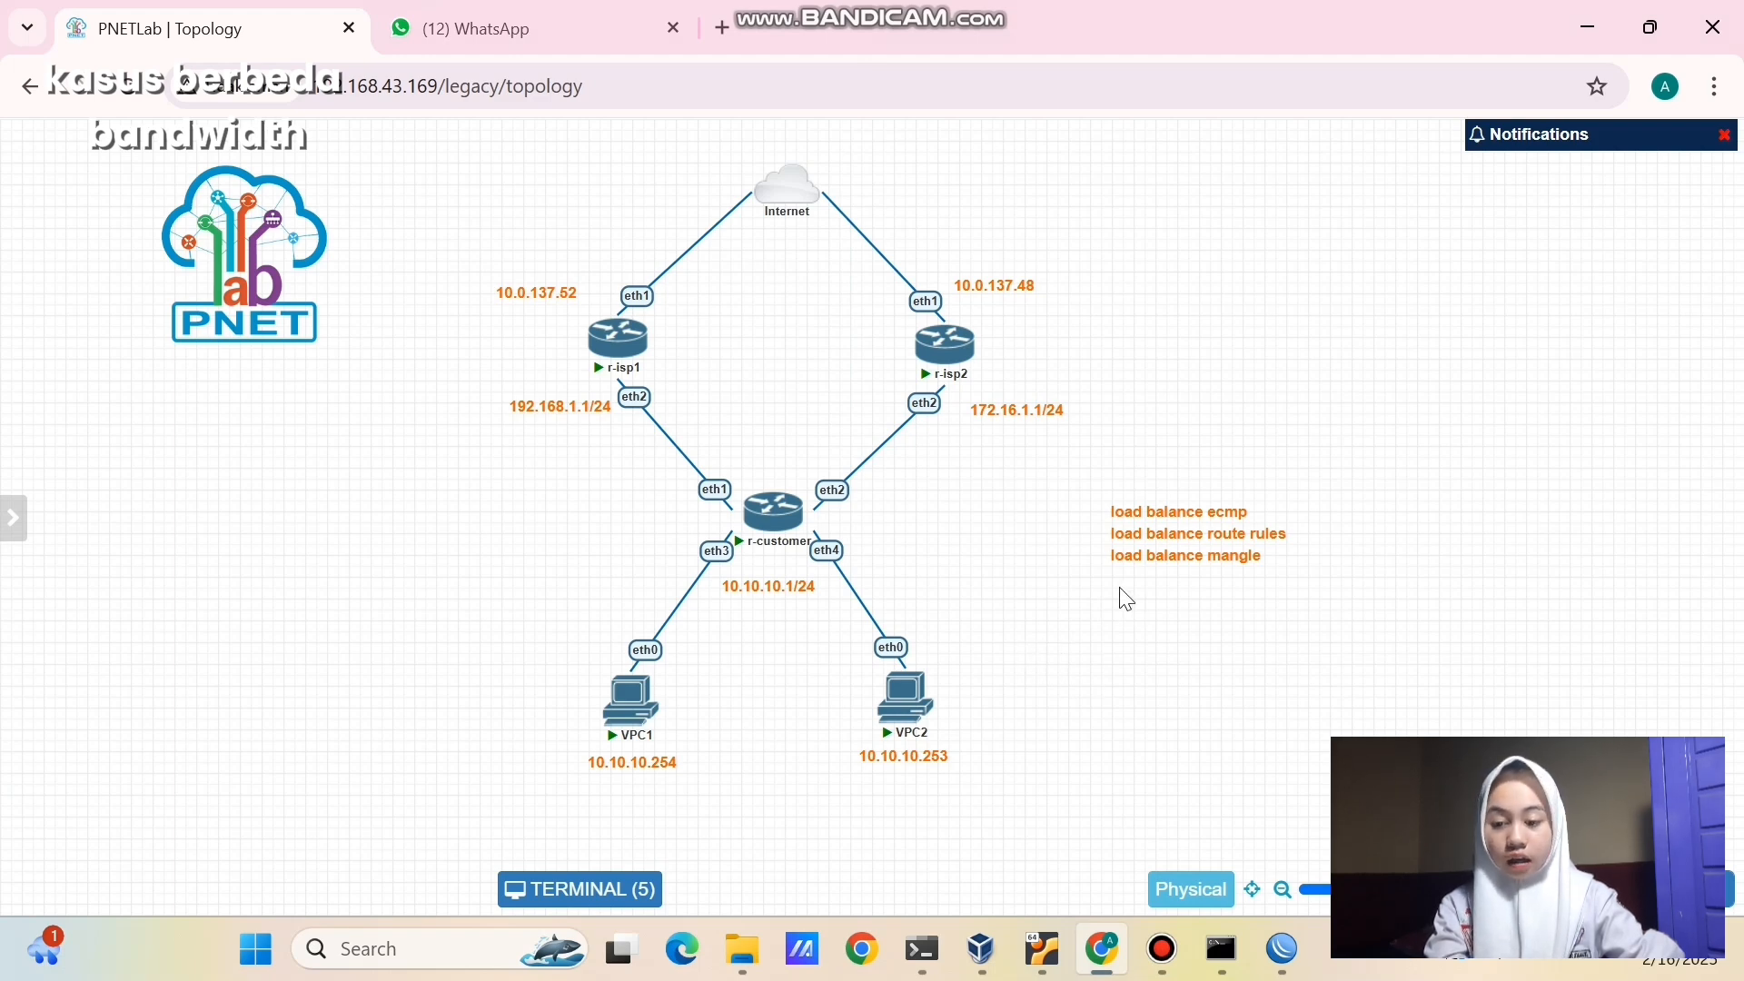
pyautogui.doubleClick(1155, 551)
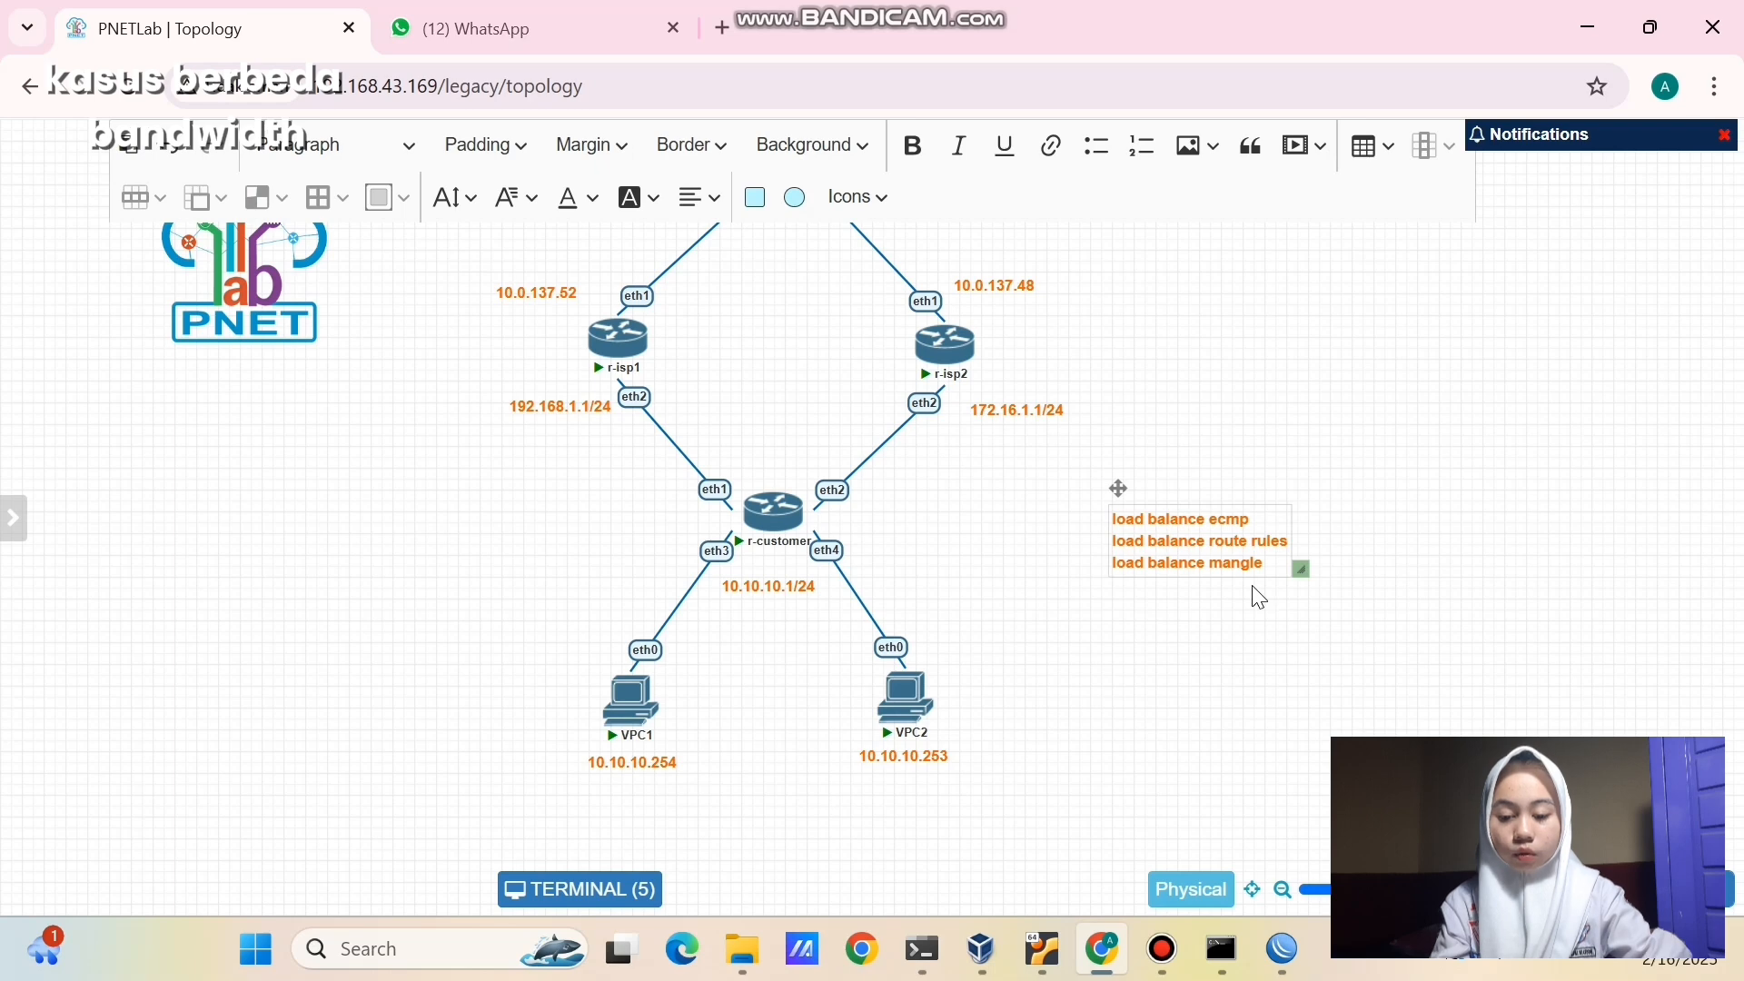
pyautogui.click(1093, 674)
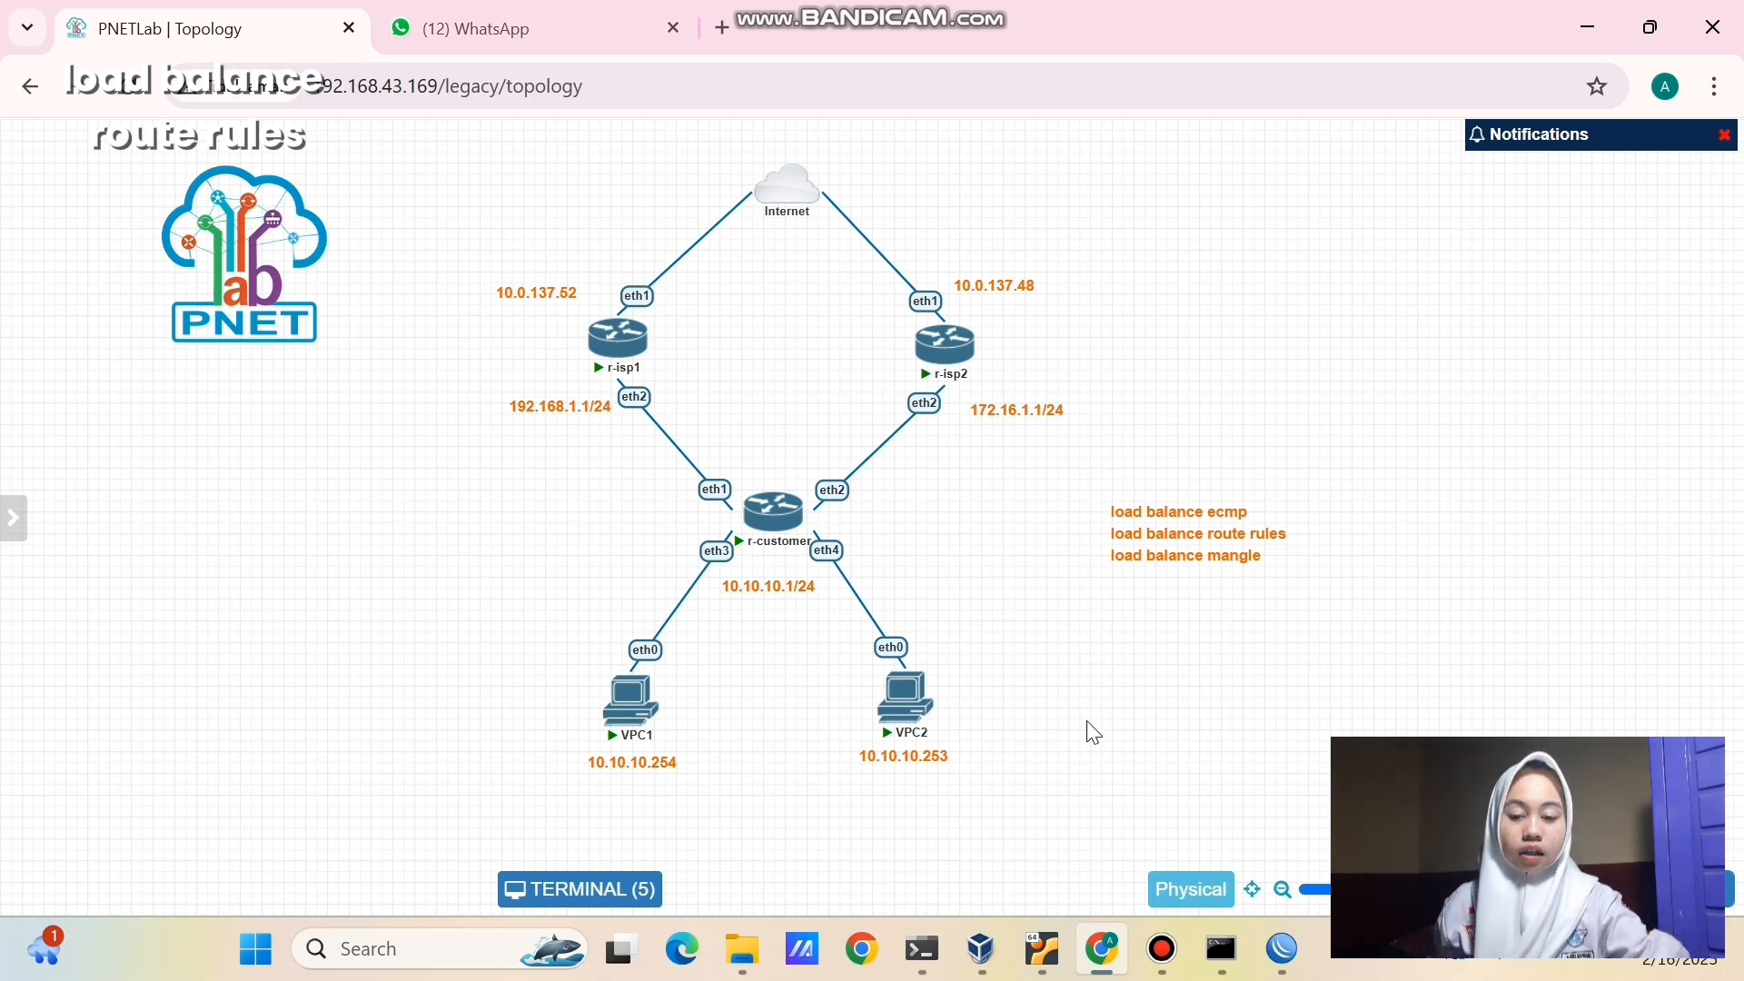
# - Select and deselect VPC1, VPC2 and r-isp2 with their labels on the topology canvas
pyautogui.moveTo(474, 651); pyautogui.dragTo(713, 780)
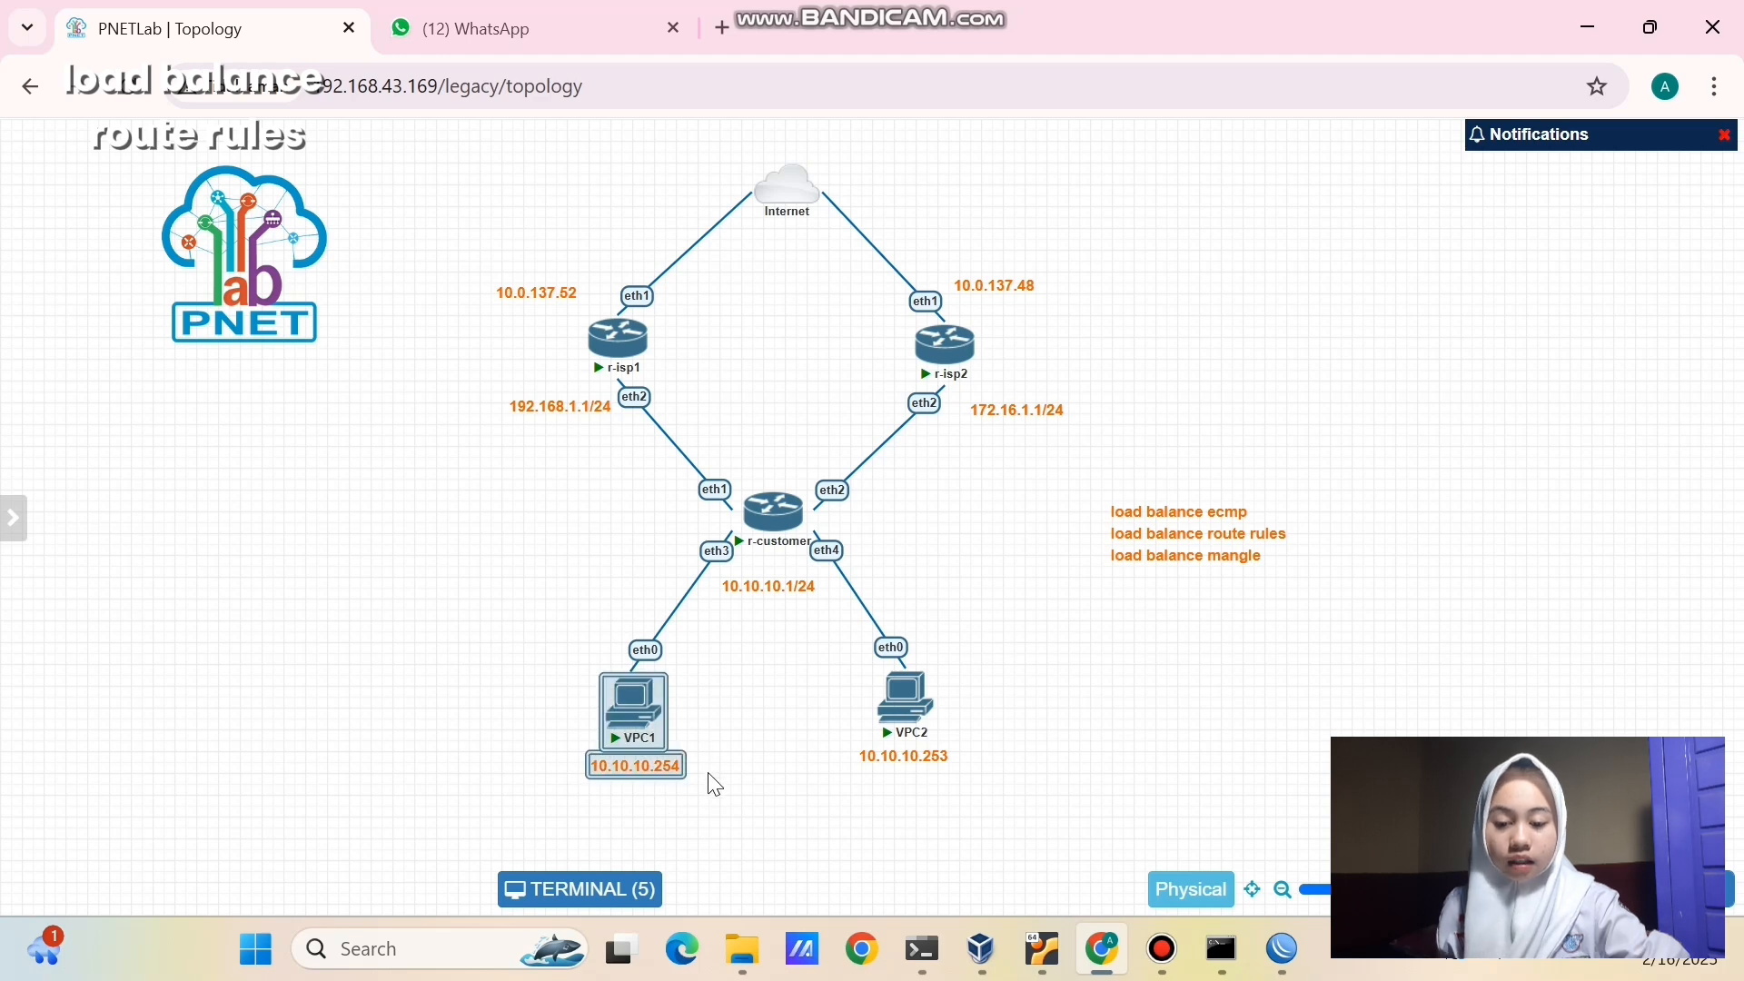
pyautogui.click(491, 262)
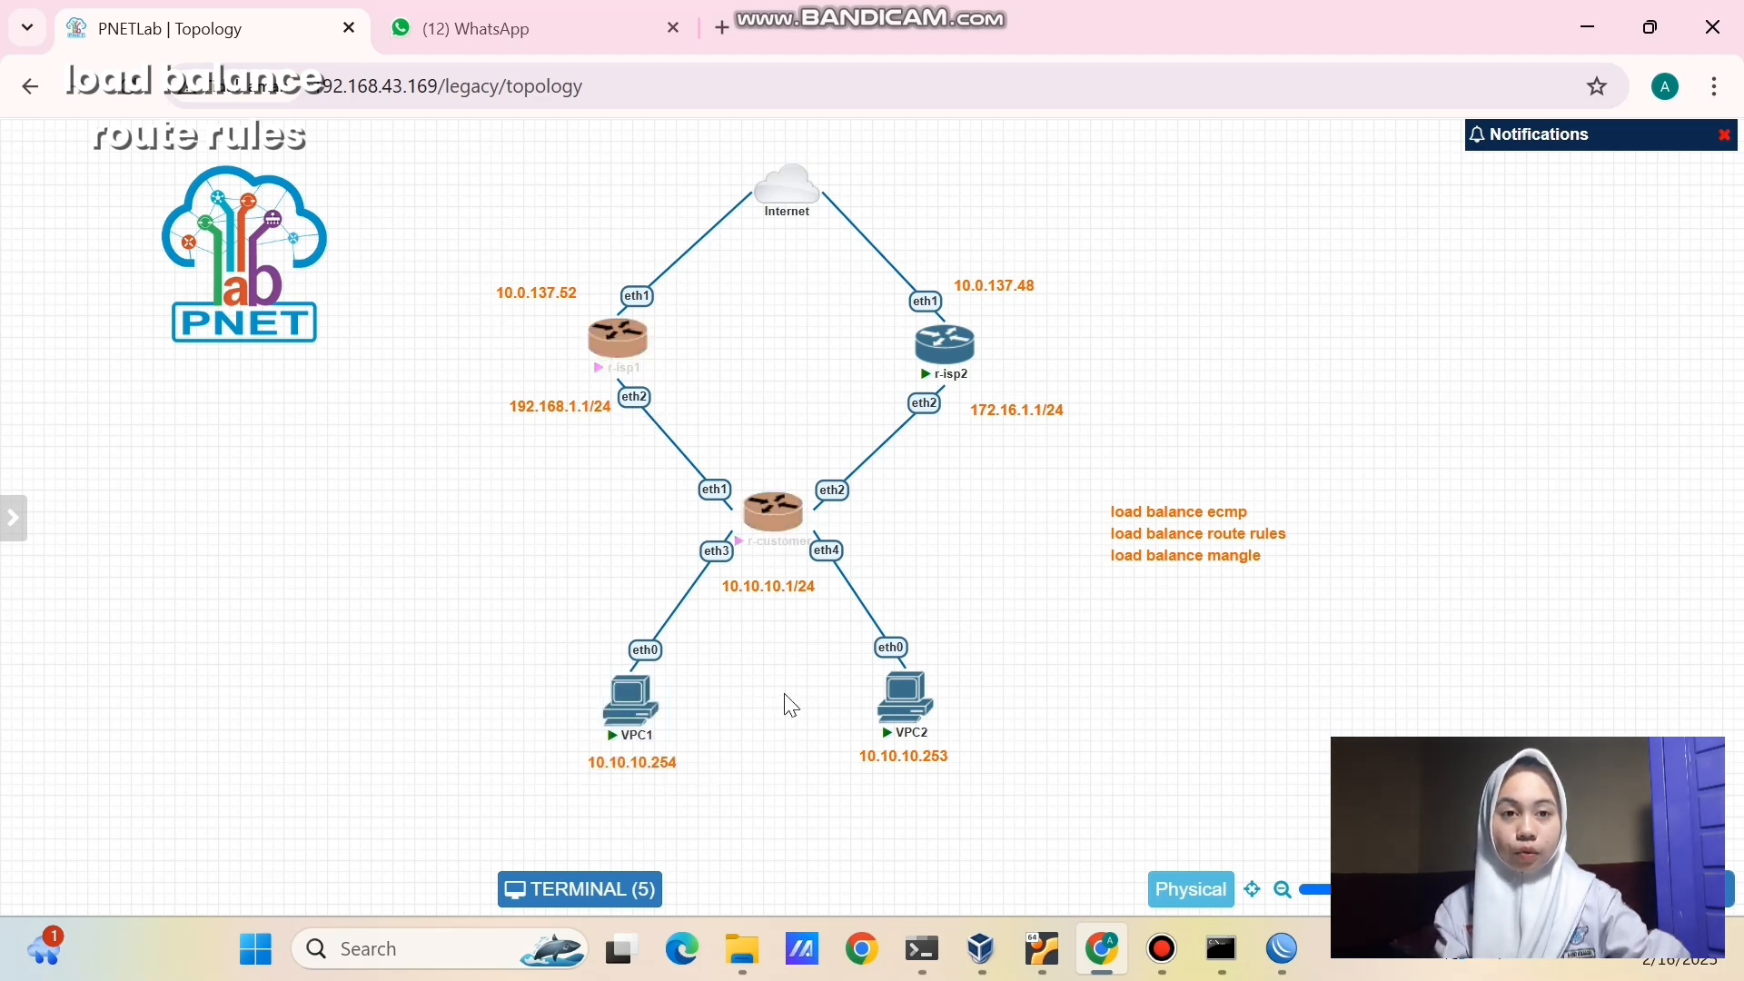
pyautogui.moveTo(809, 631); pyautogui.dragTo(1005, 791)
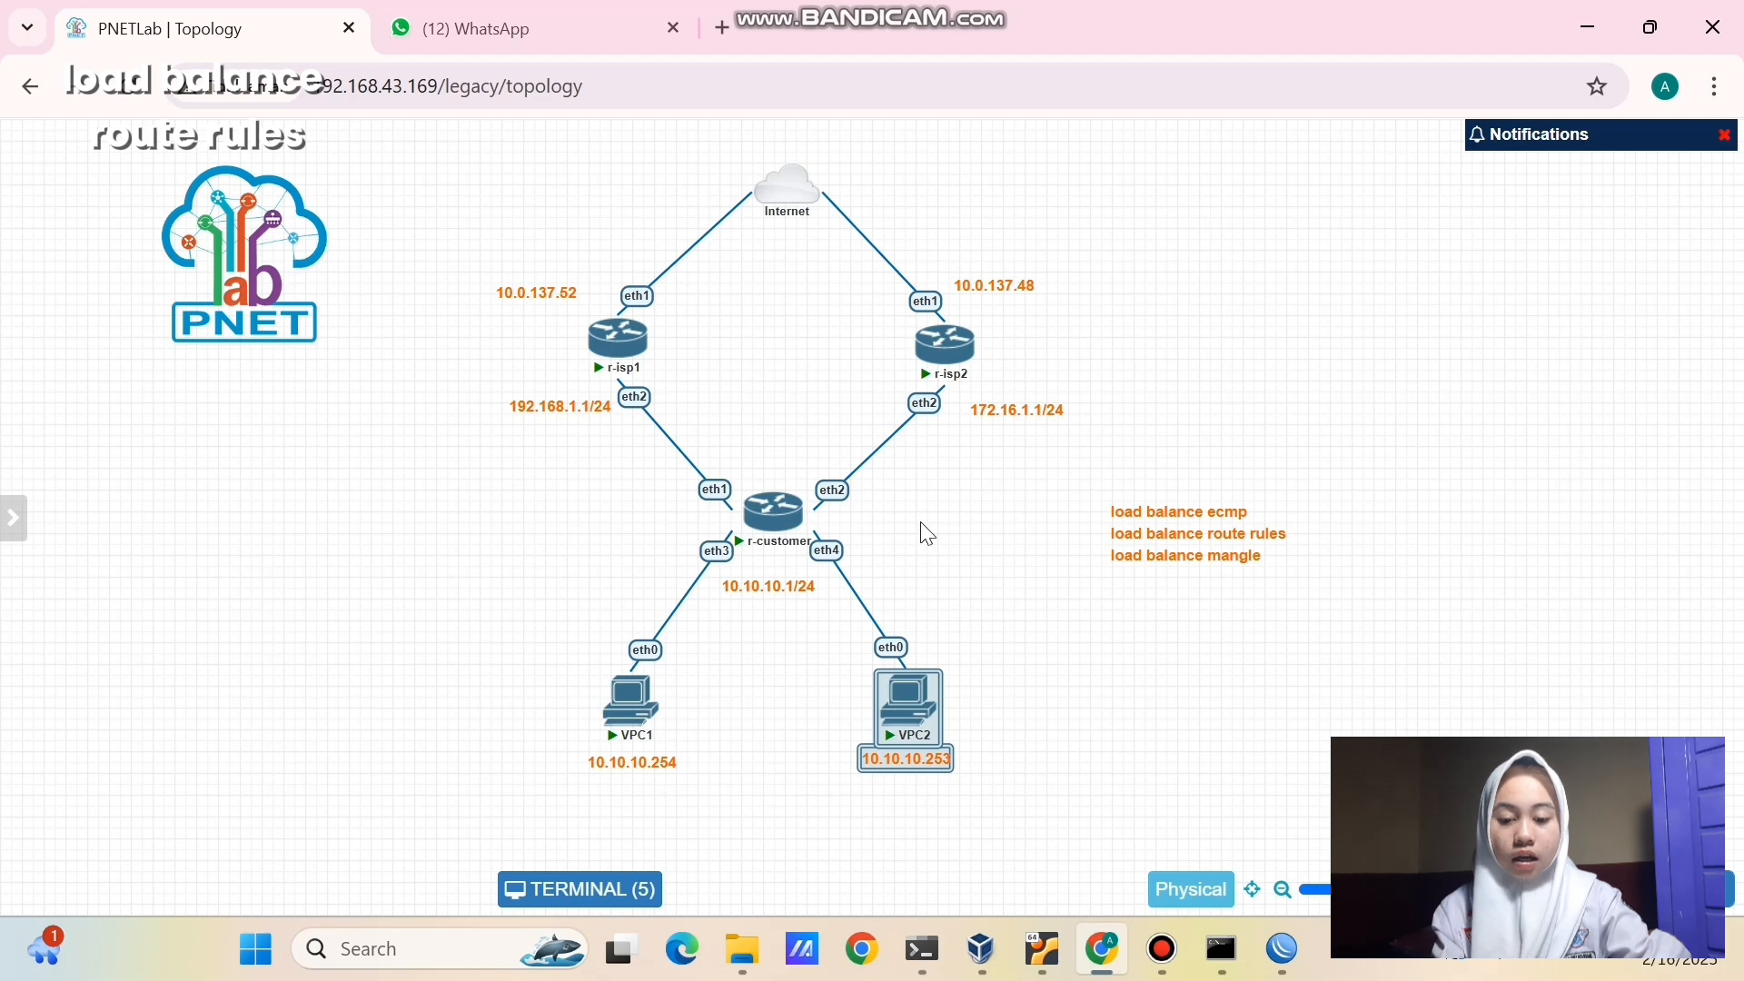
pyautogui.click(783, 295)
pyautogui.moveTo(777, 284); pyautogui.dragTo(1090, 424)
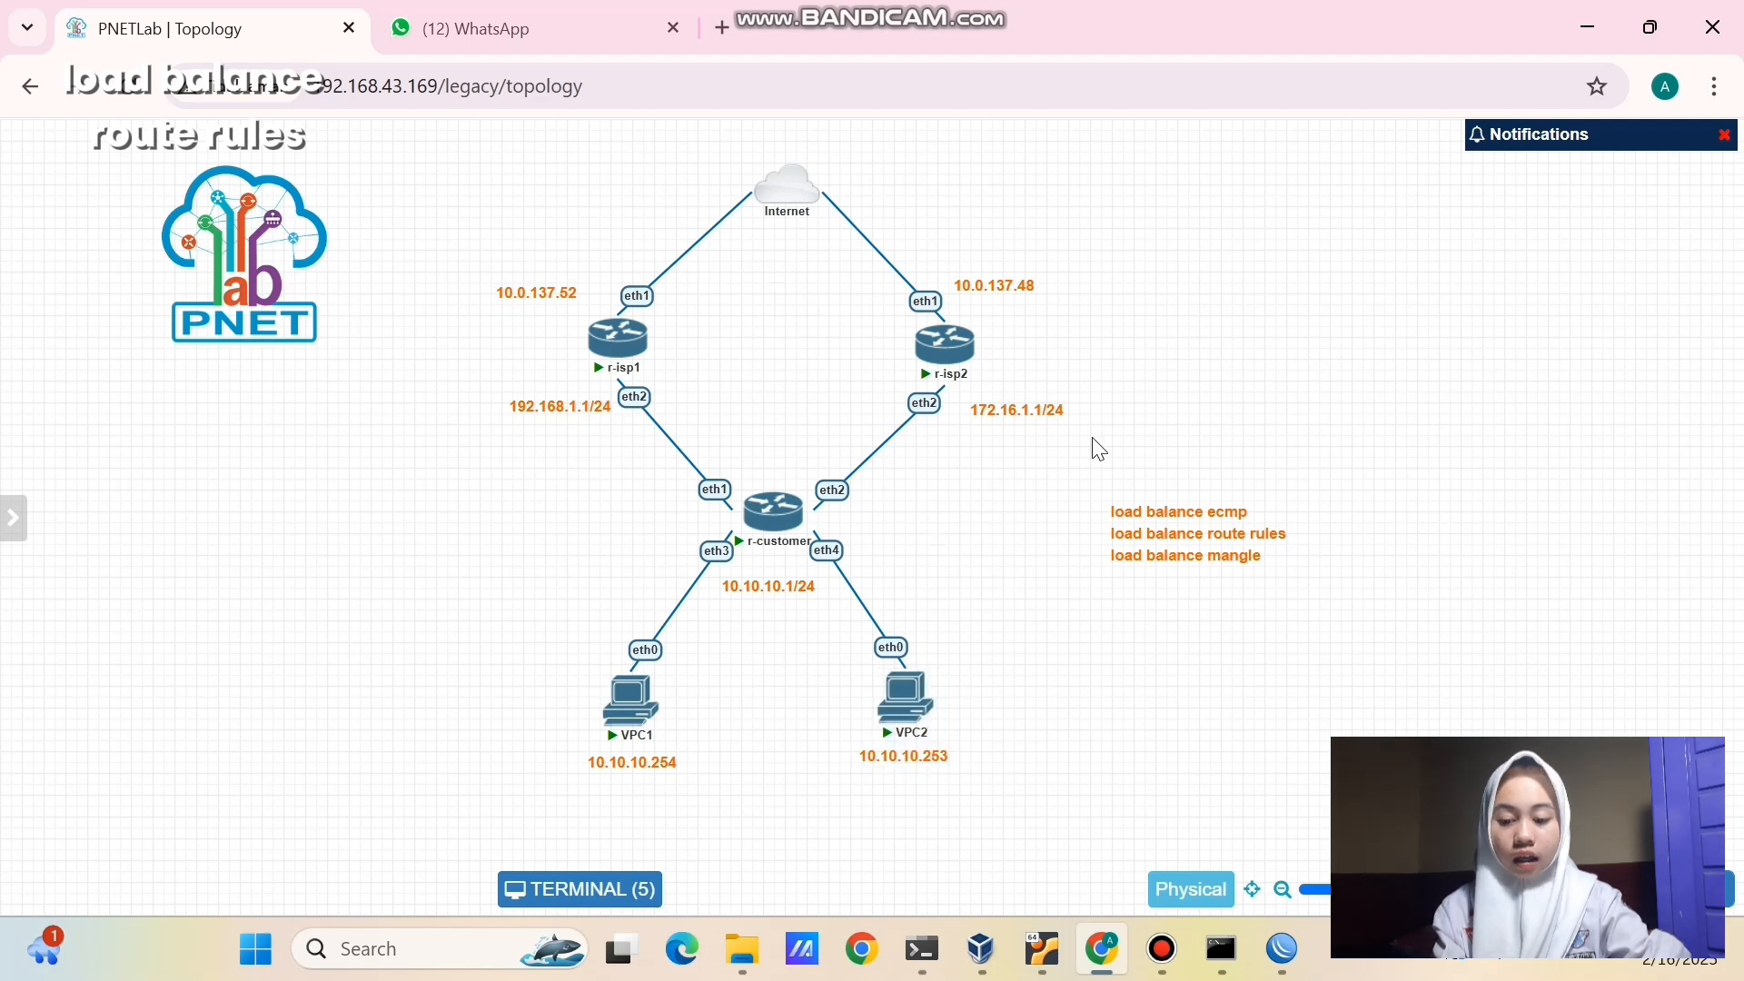
pyautogui.click(1207, 427)
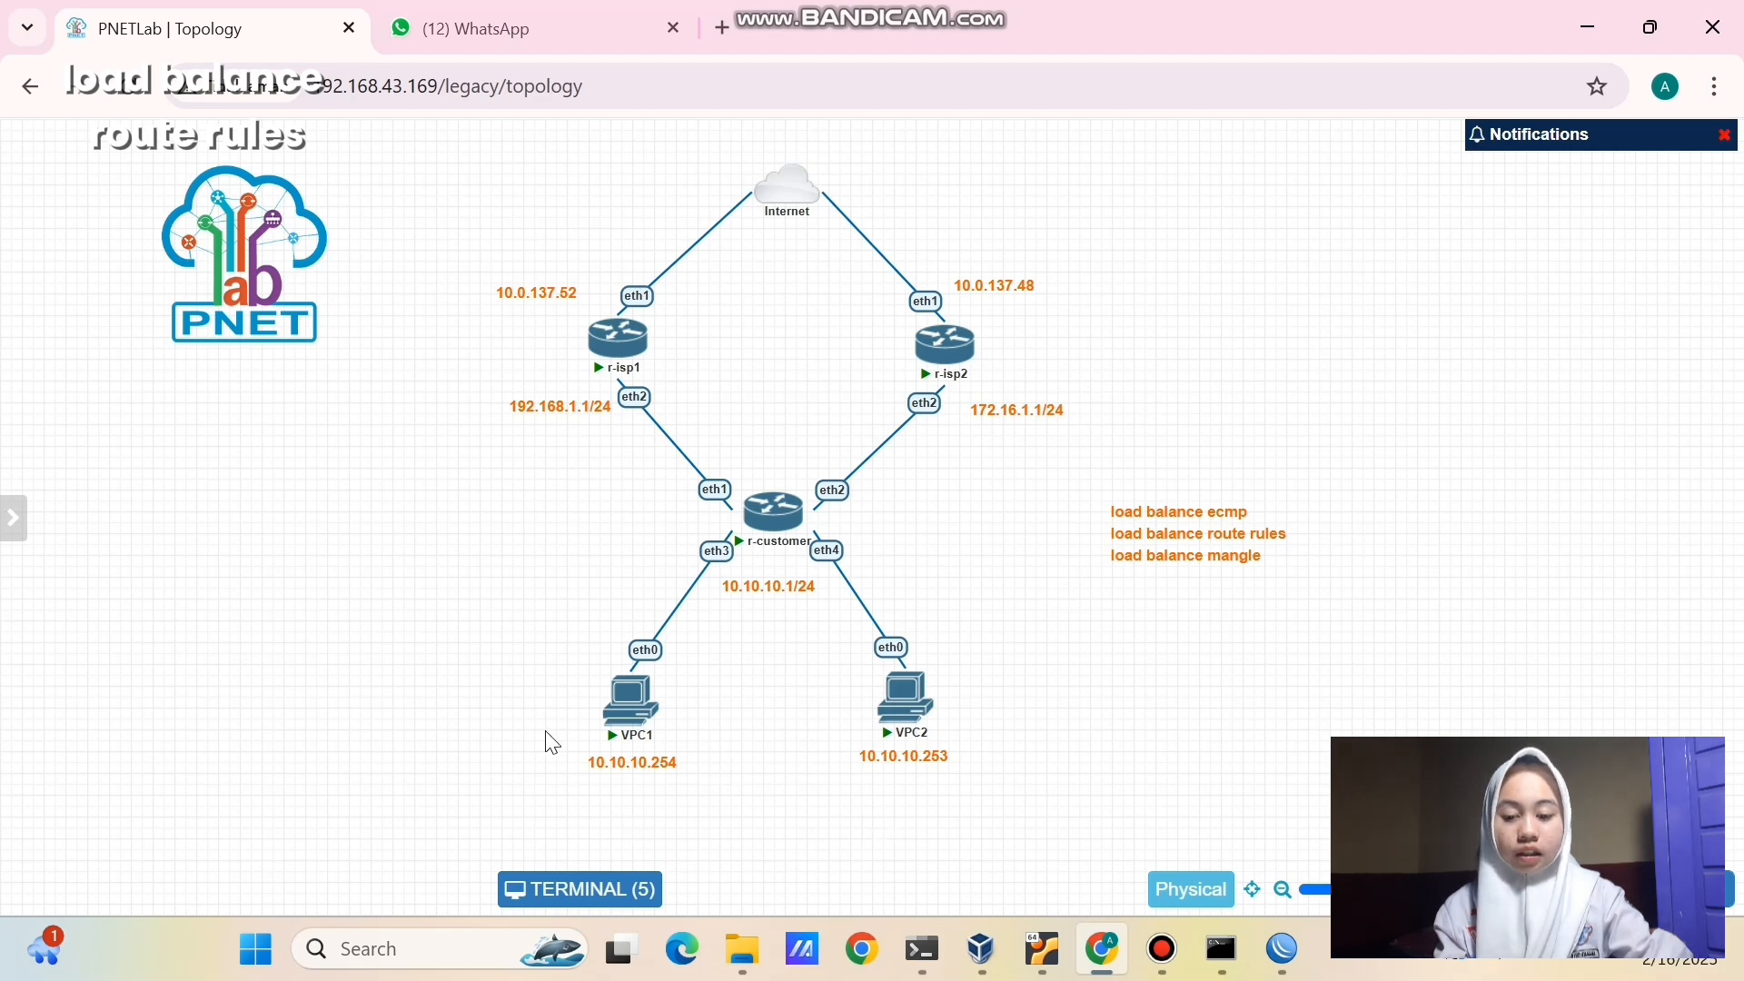
pyautogui.moveTo(475, 652); pyautogui.dragTo(1032, 786)
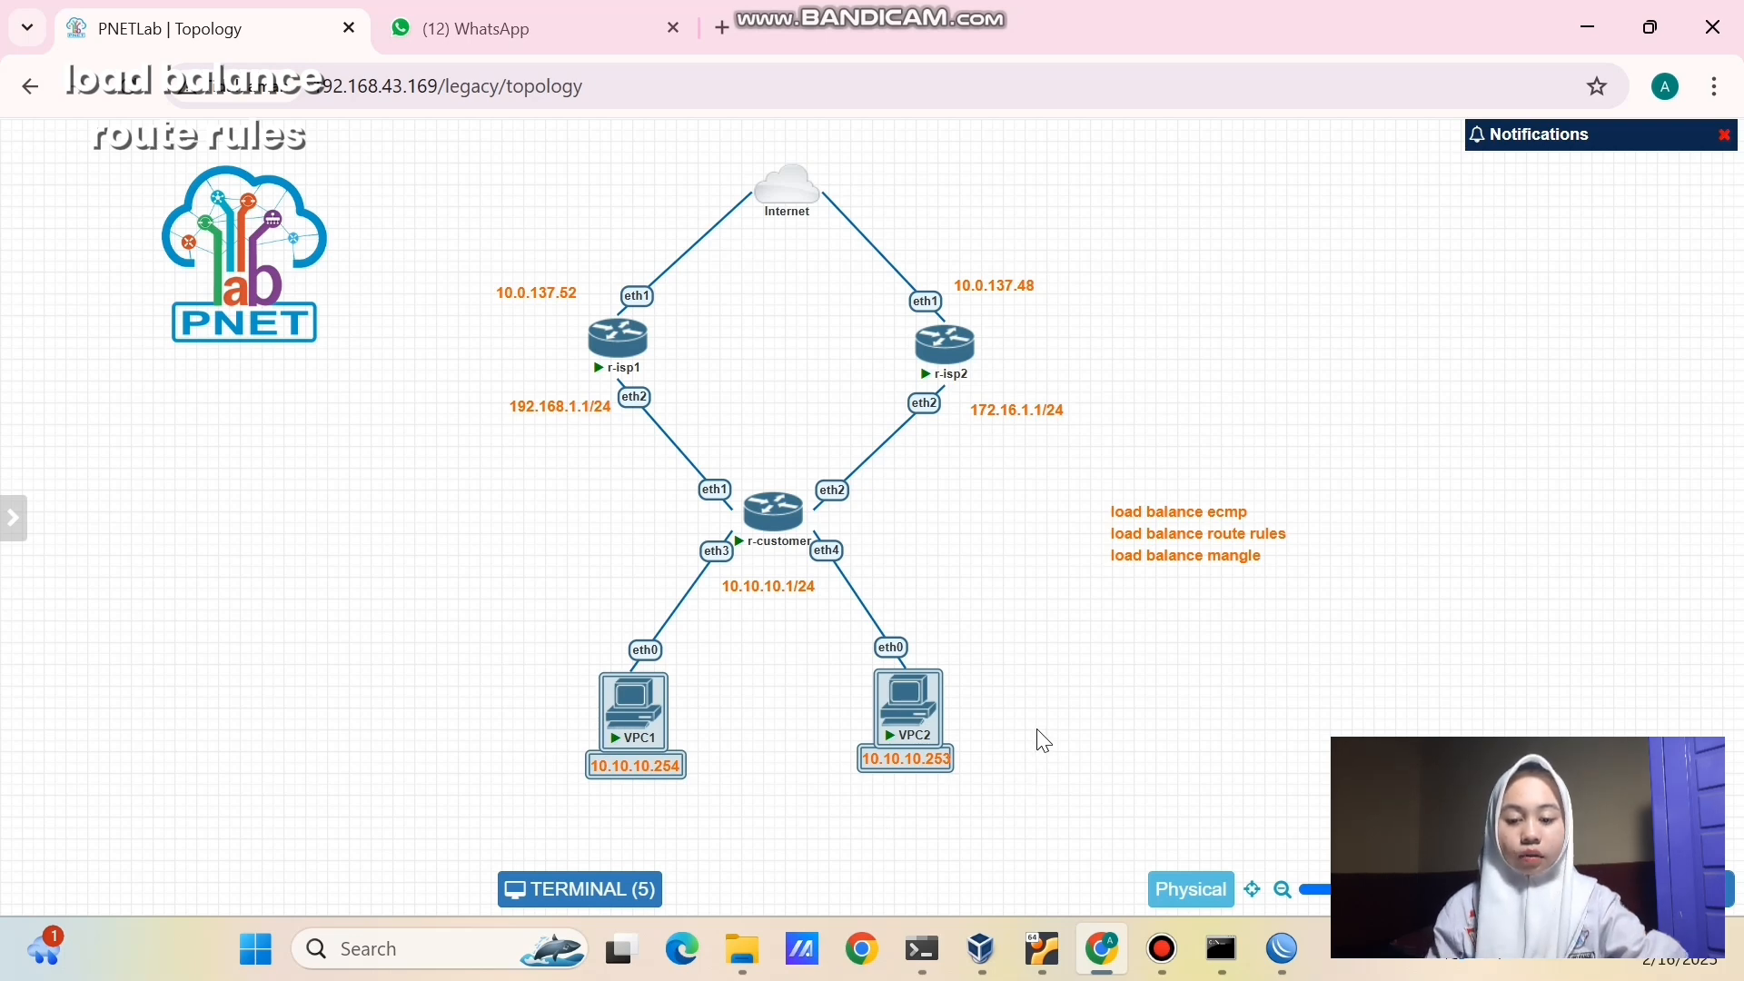
pyautogui.click(1043, 742)
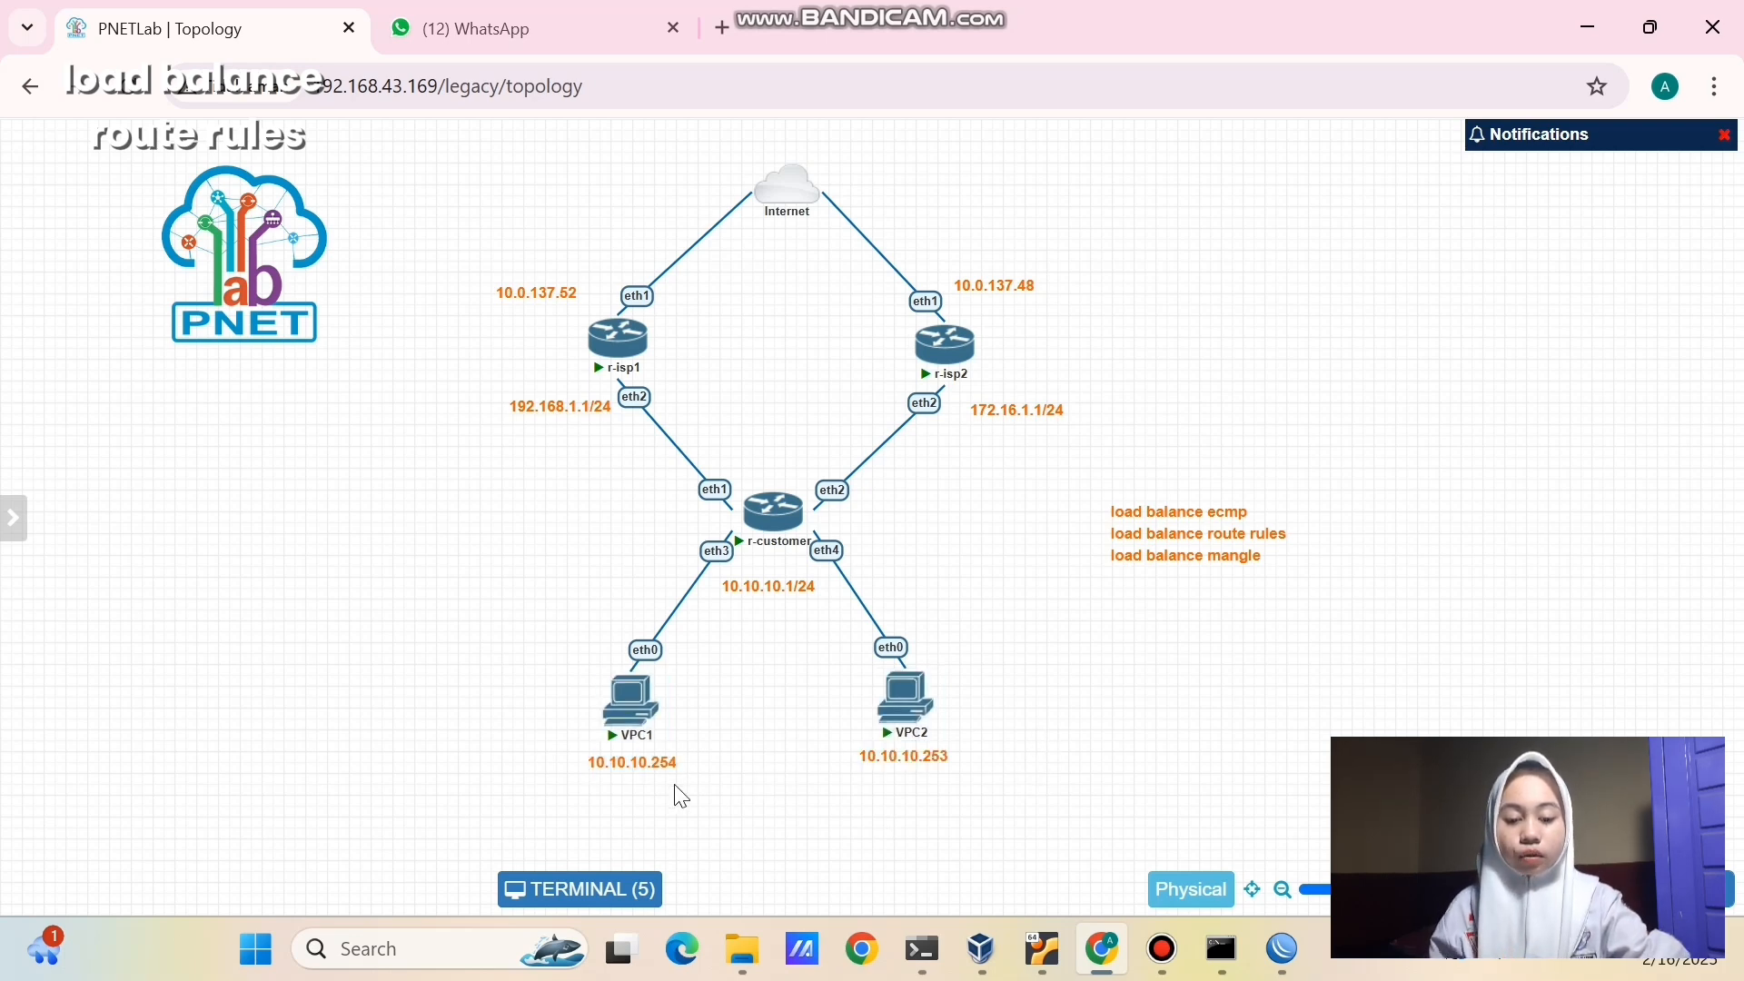
# - Relabel VPC1 as 10.10.10.1/24 and VPC2 as 10.10.10.2/24, then reopen the five device terminals
pyautogui.doubleClick(657, 765)
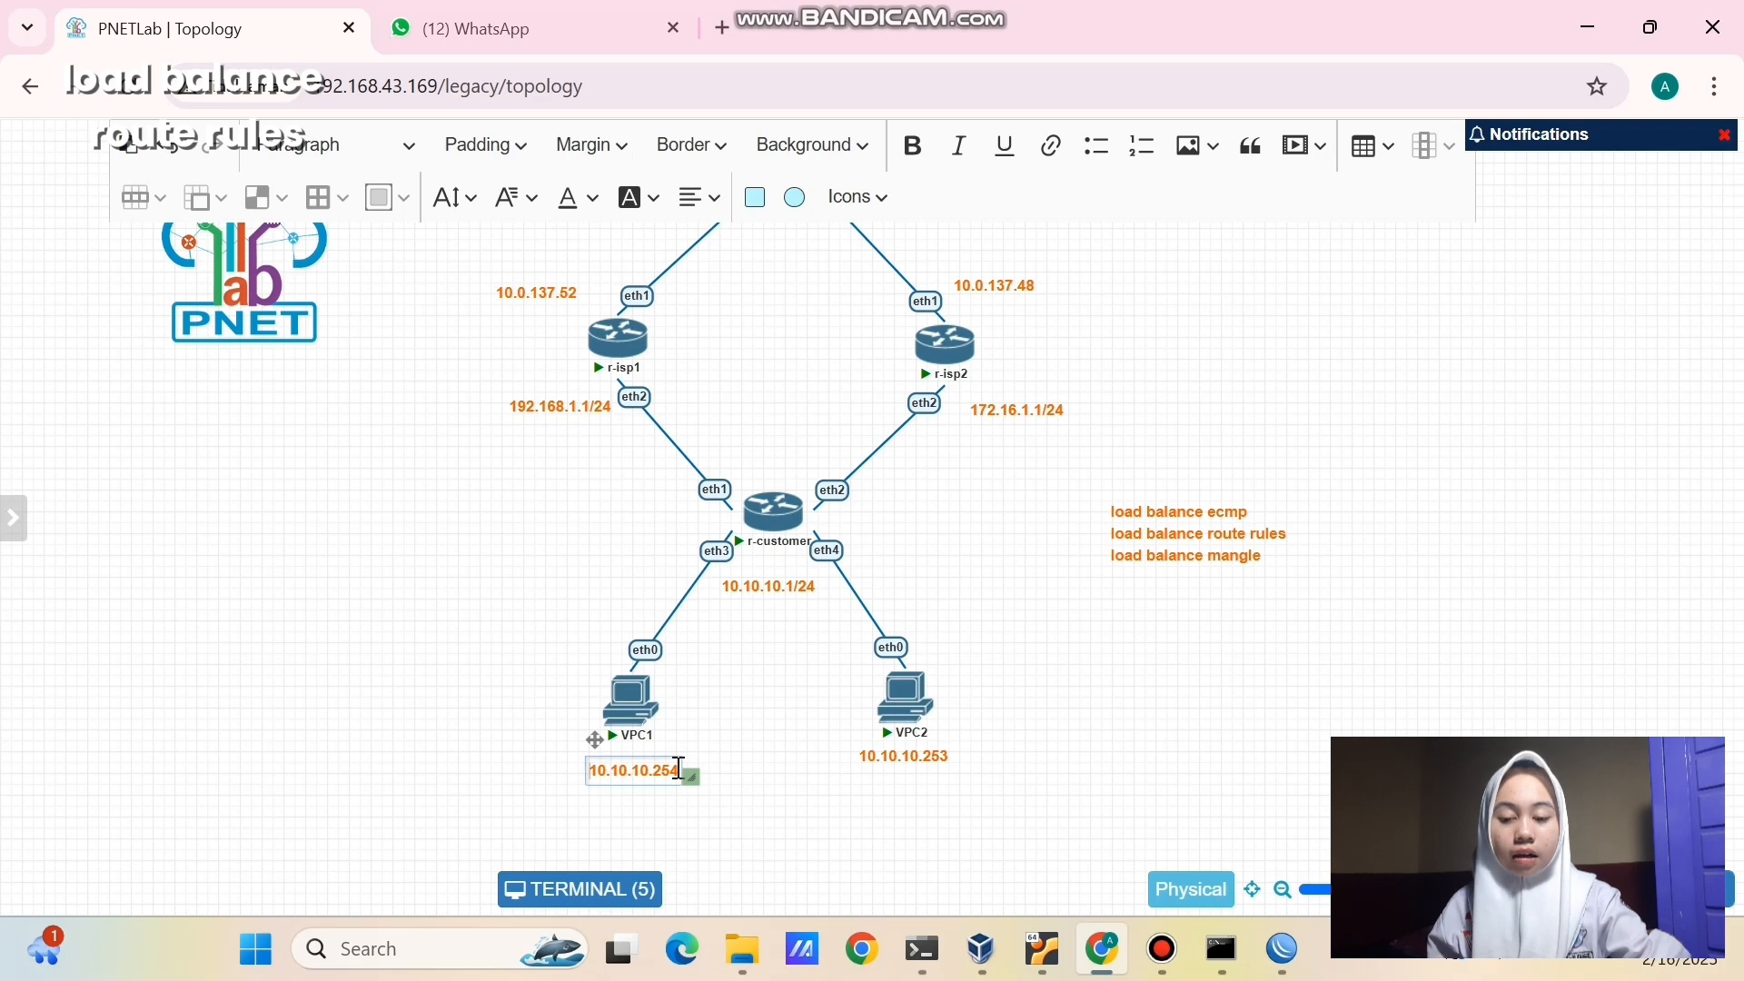
pyautogui.press('BackSpace')
pyautogui.press('BackSpace')
pyautogui.press('BackSpace')
pyautogui.write('1/24')
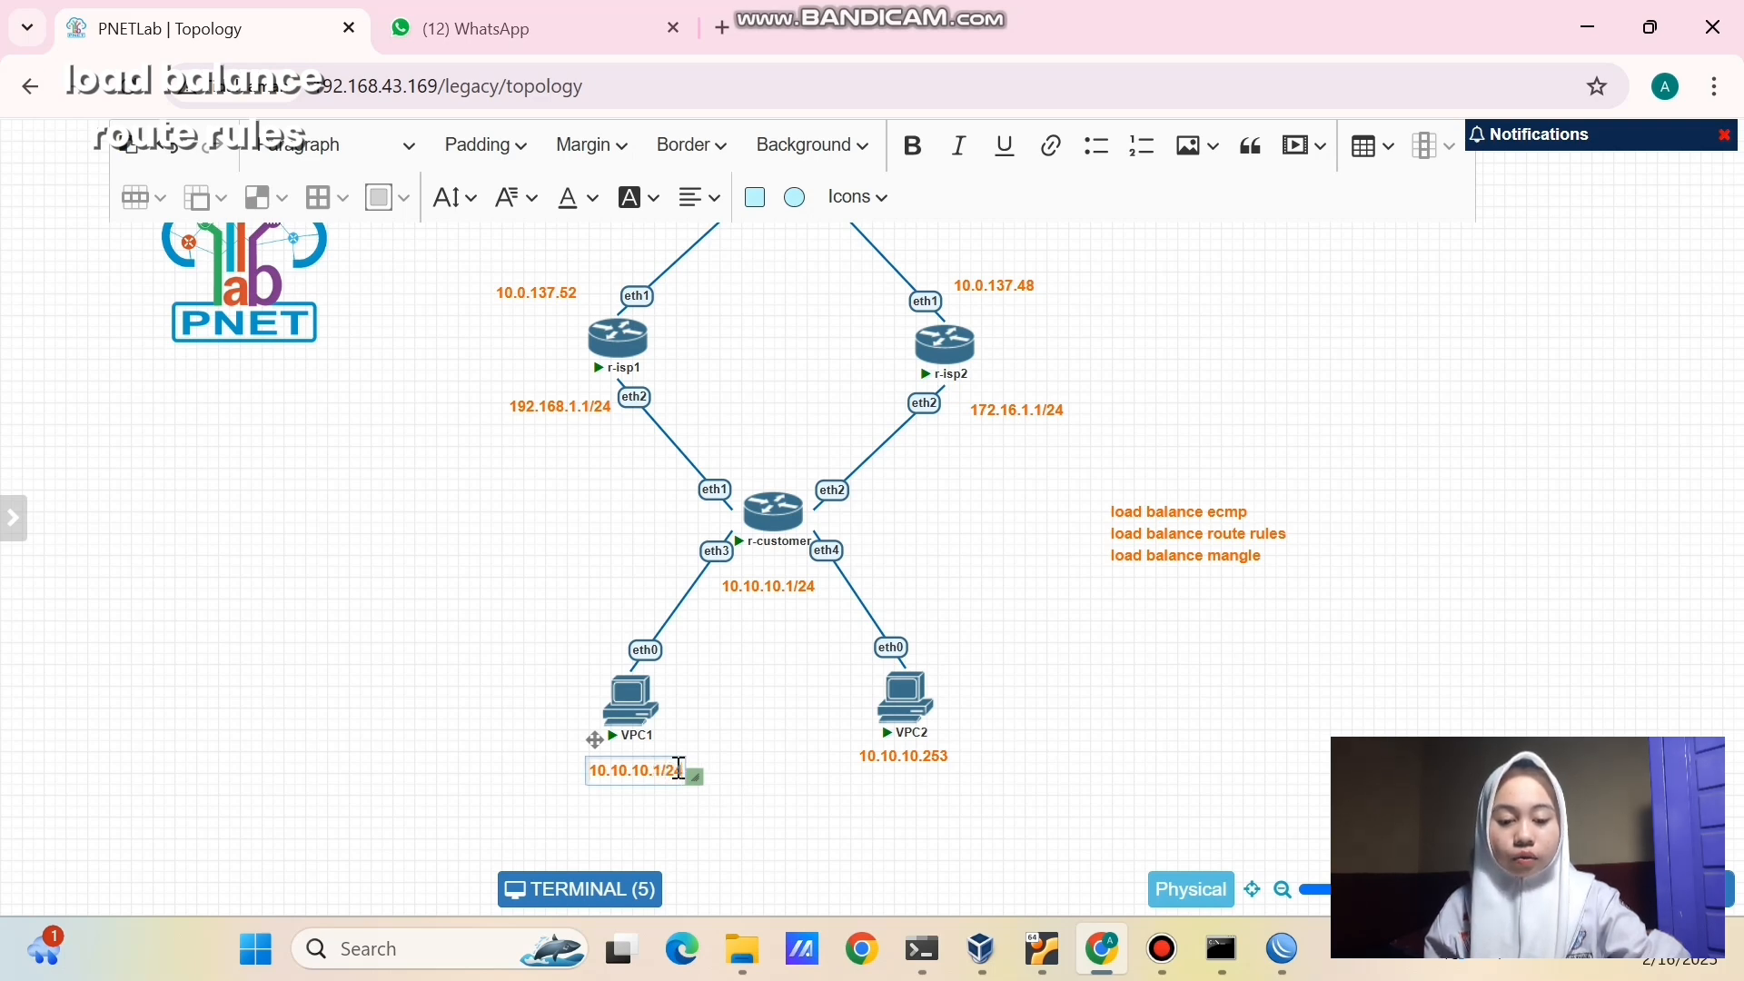
pyautogui.click(775, 833)
pyautogui.doubleClick(934, 759)
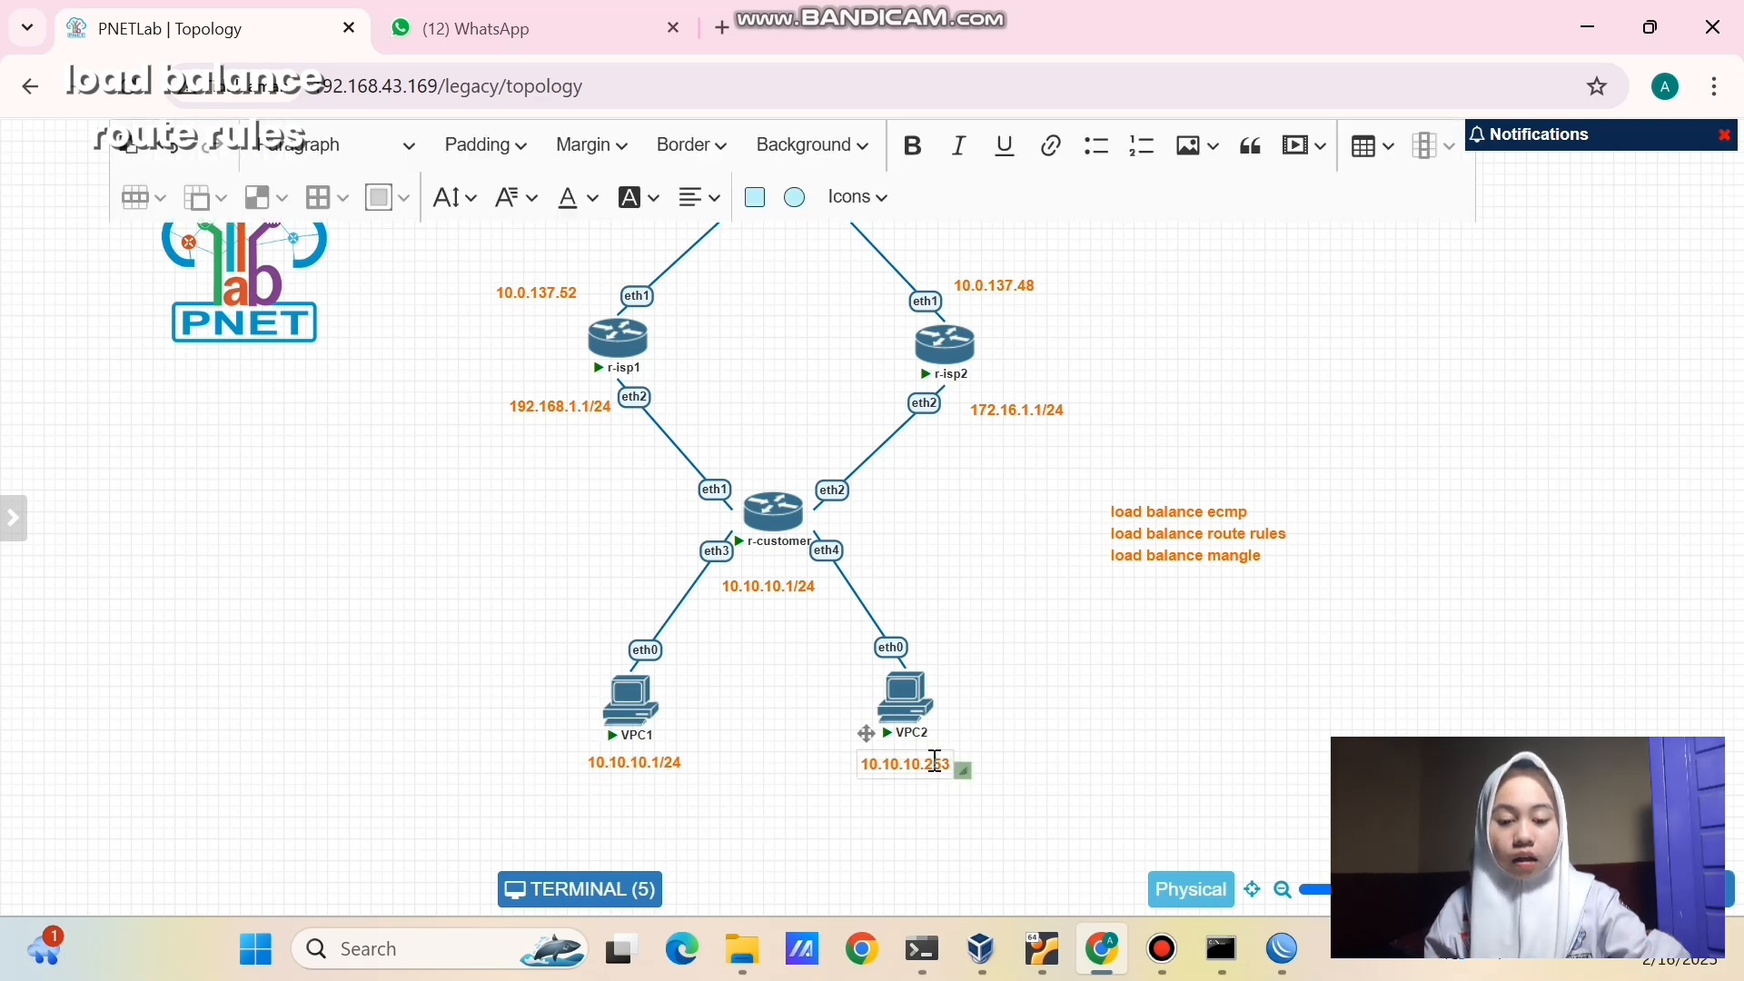
pyautogui.press('BackSpace')
pyautogui.press('BackSpace')
pyautogui.press('BackSpace')
pyautogui.write('2/24')
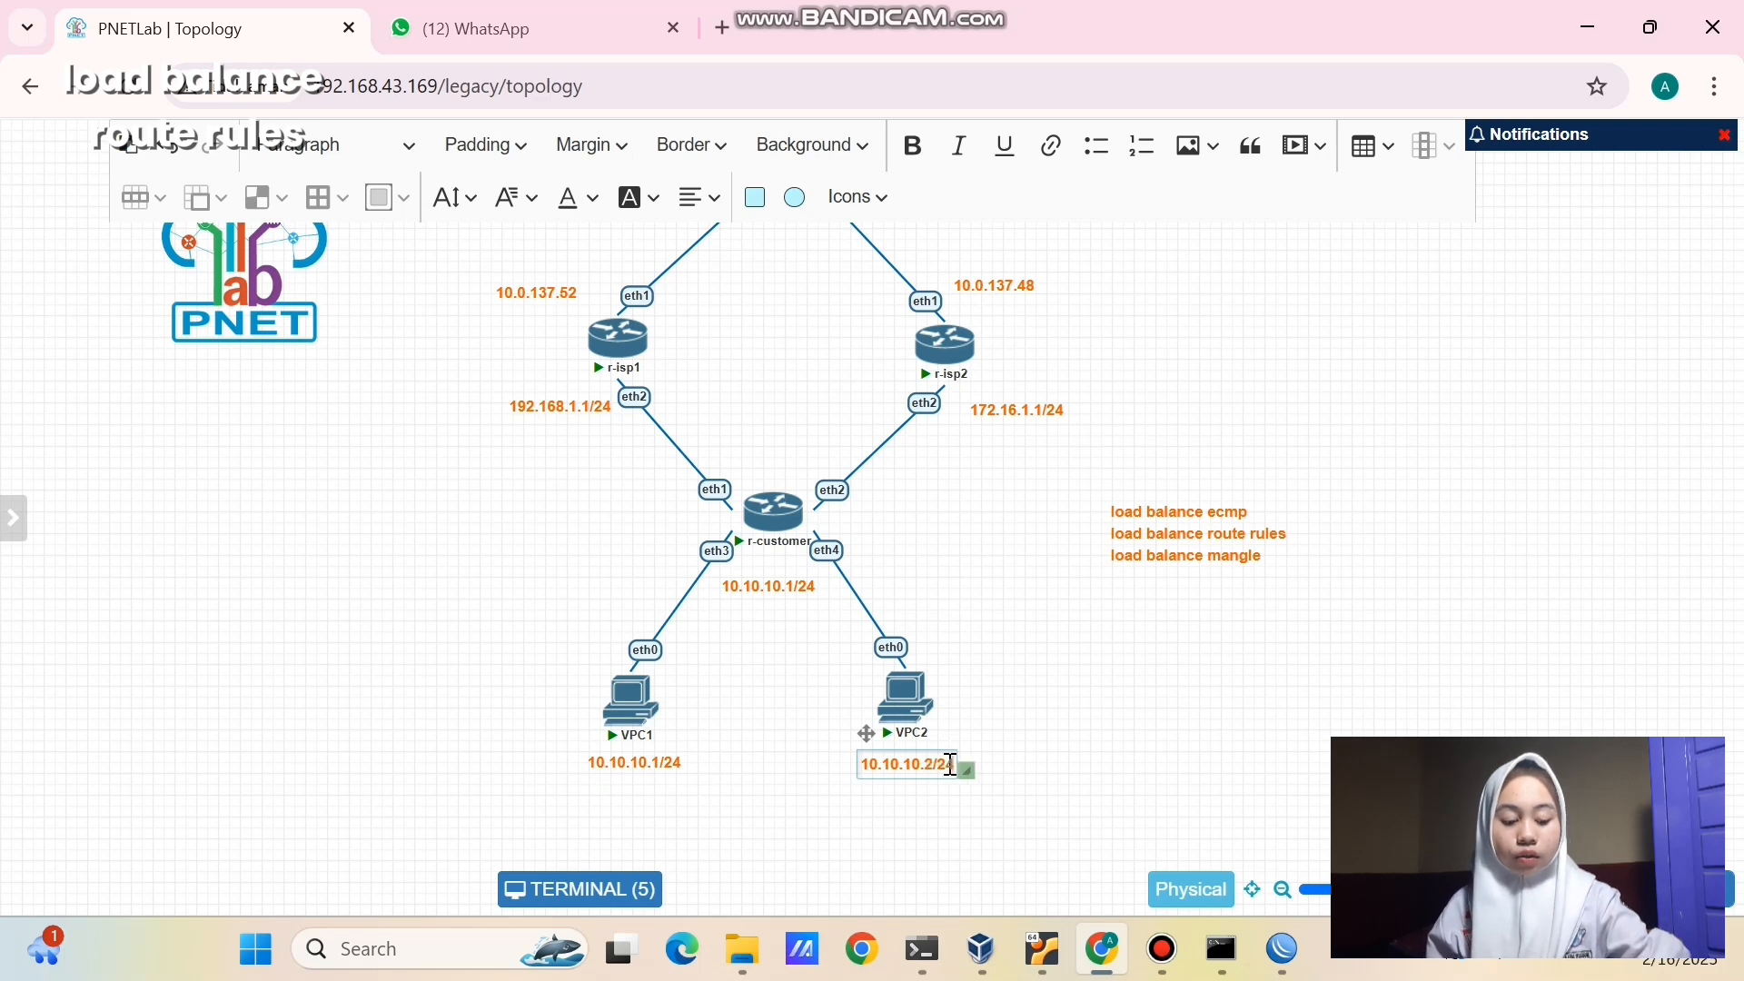
pyautogui.click(1116, 736)
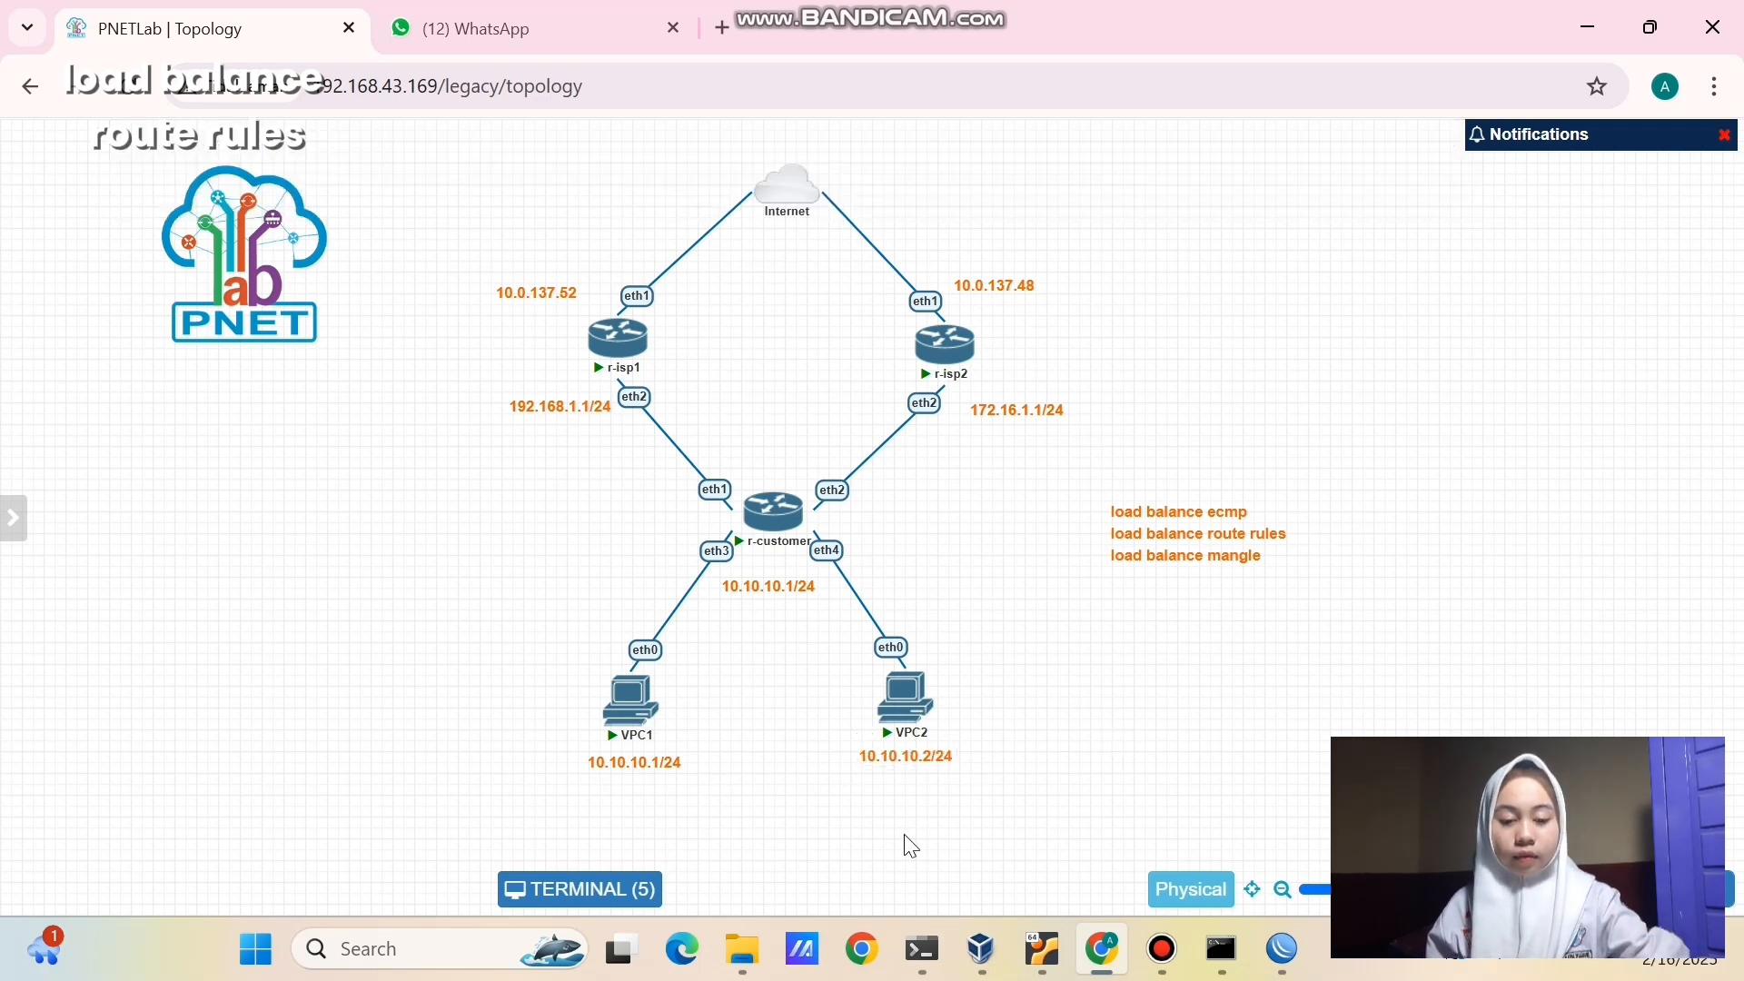
pyautogui.click(642, 888)
# - Give VPC1 static address 10.10.10.11/24 with gateway 10.10.10.1 and verify with show ip
pyautogui.moveTo(658, 465); pyautogui.dragTo(420, 191)
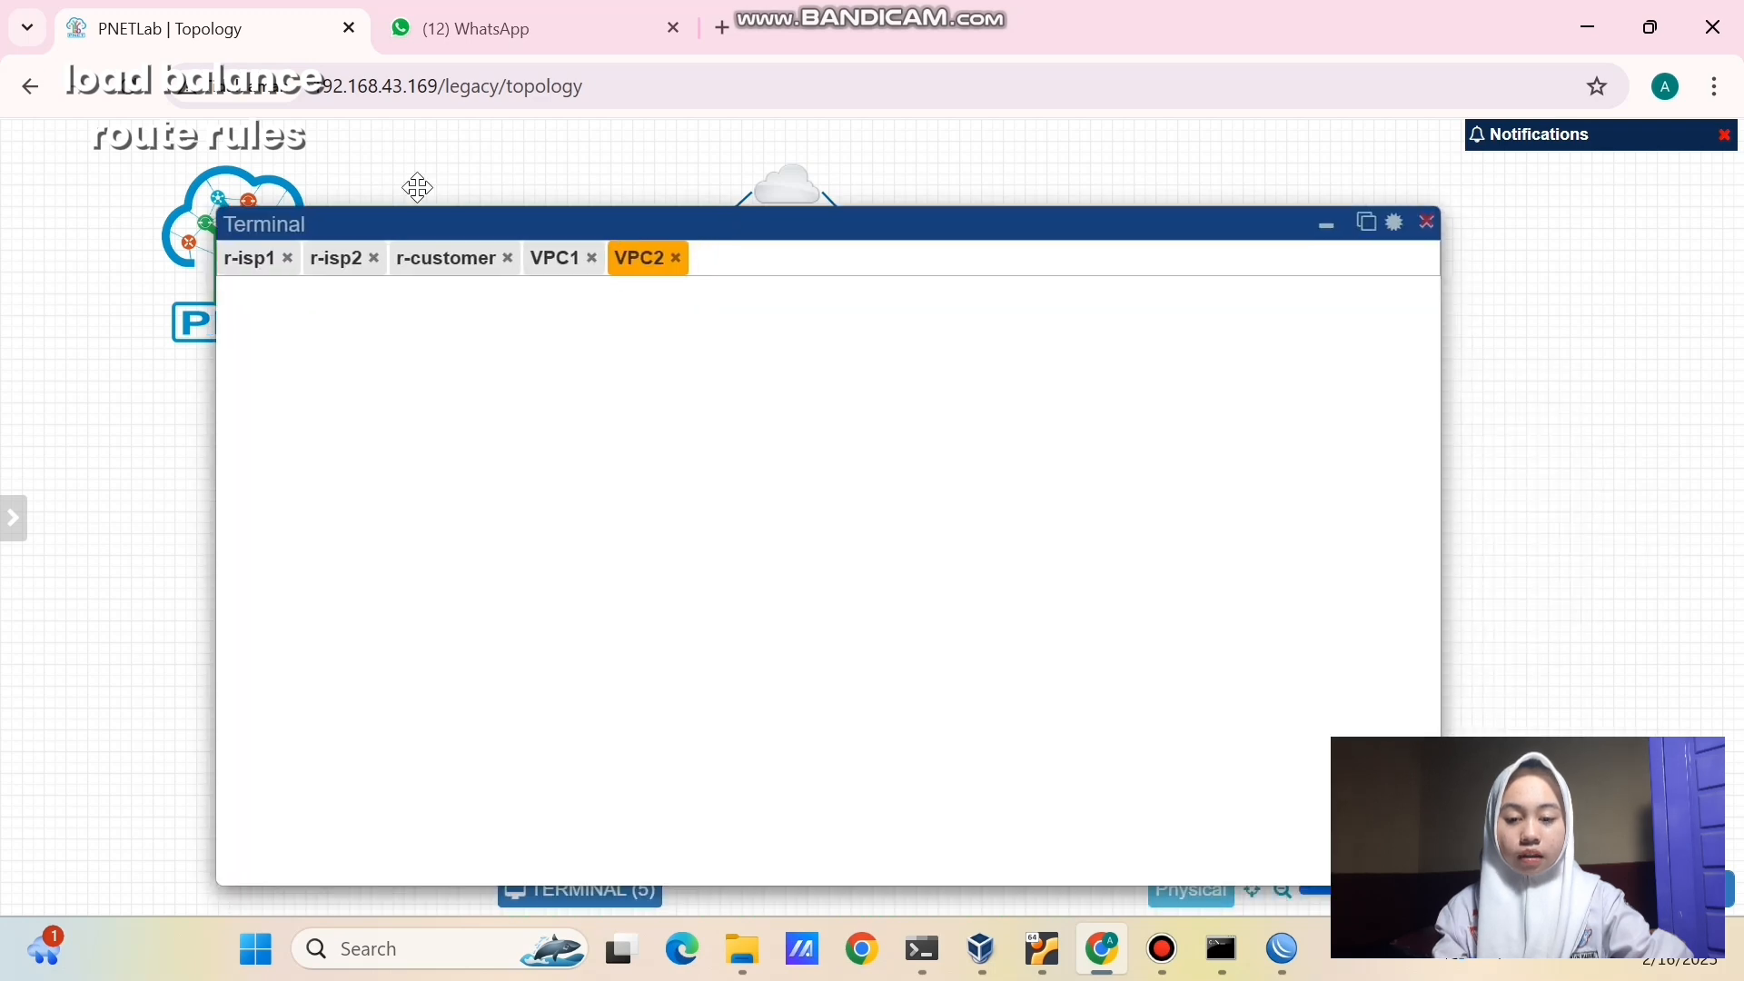
pyautogui.click(532, 236)
pyautogui.write('ip 10.10.10.11/24')
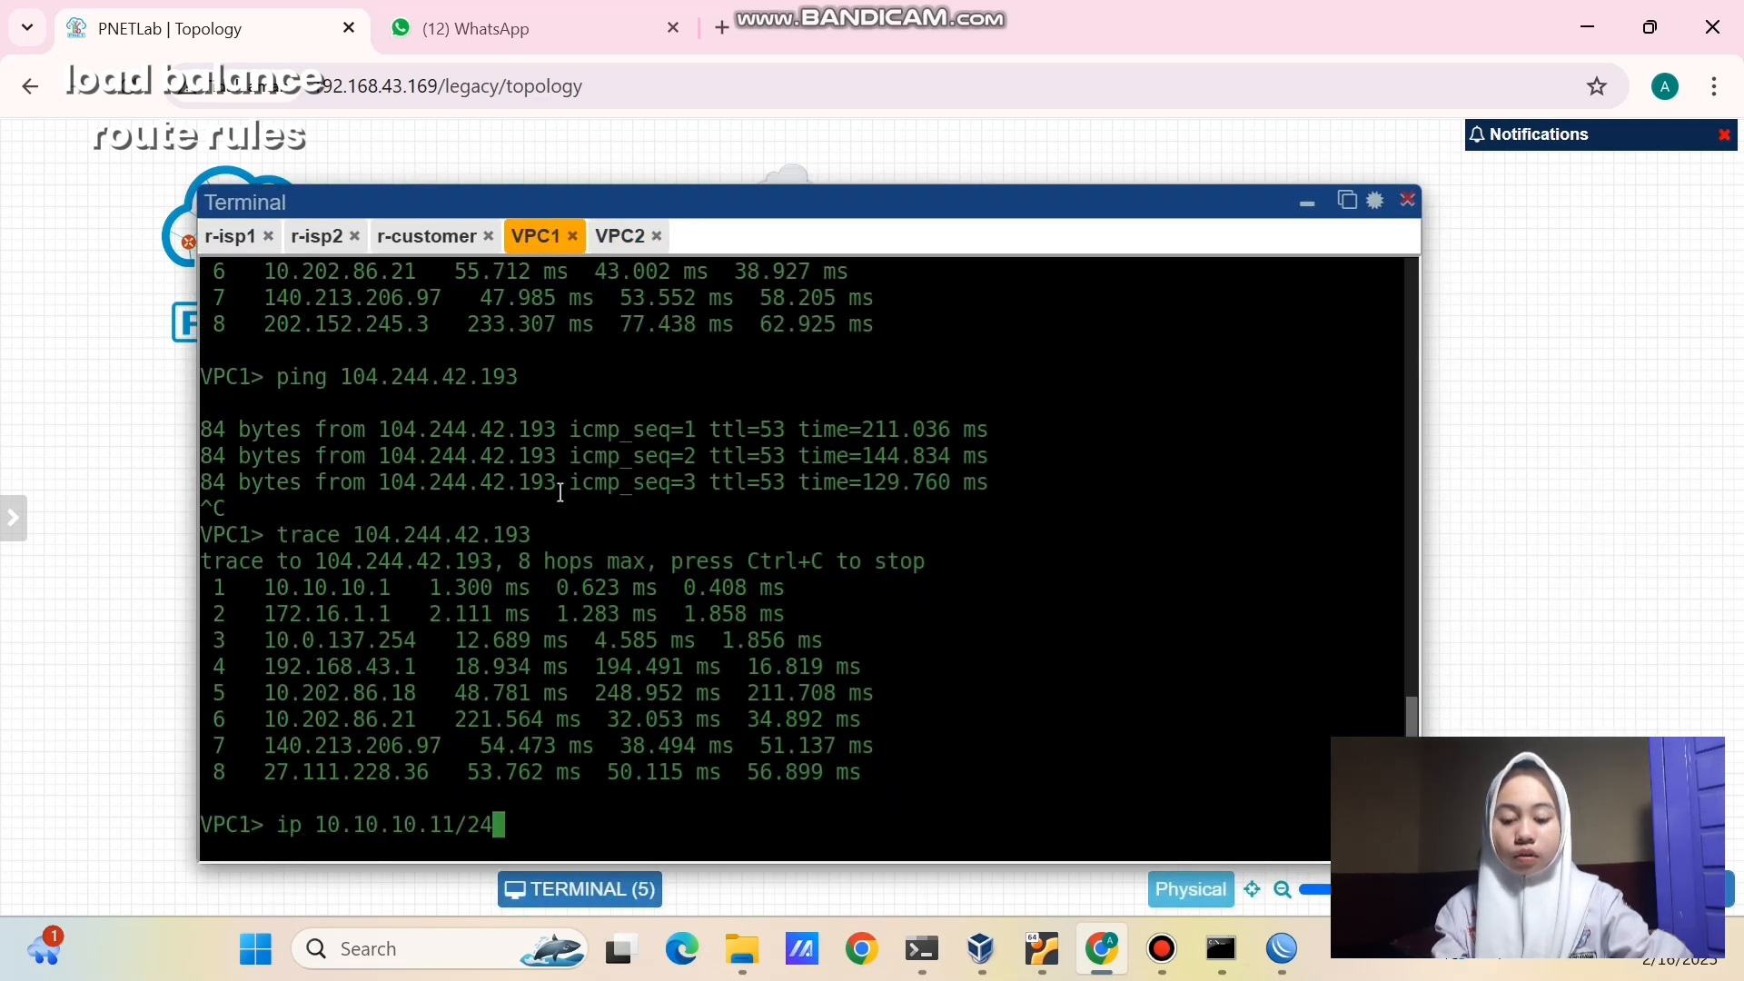
pyautogui.write(' 10.10.10.1')
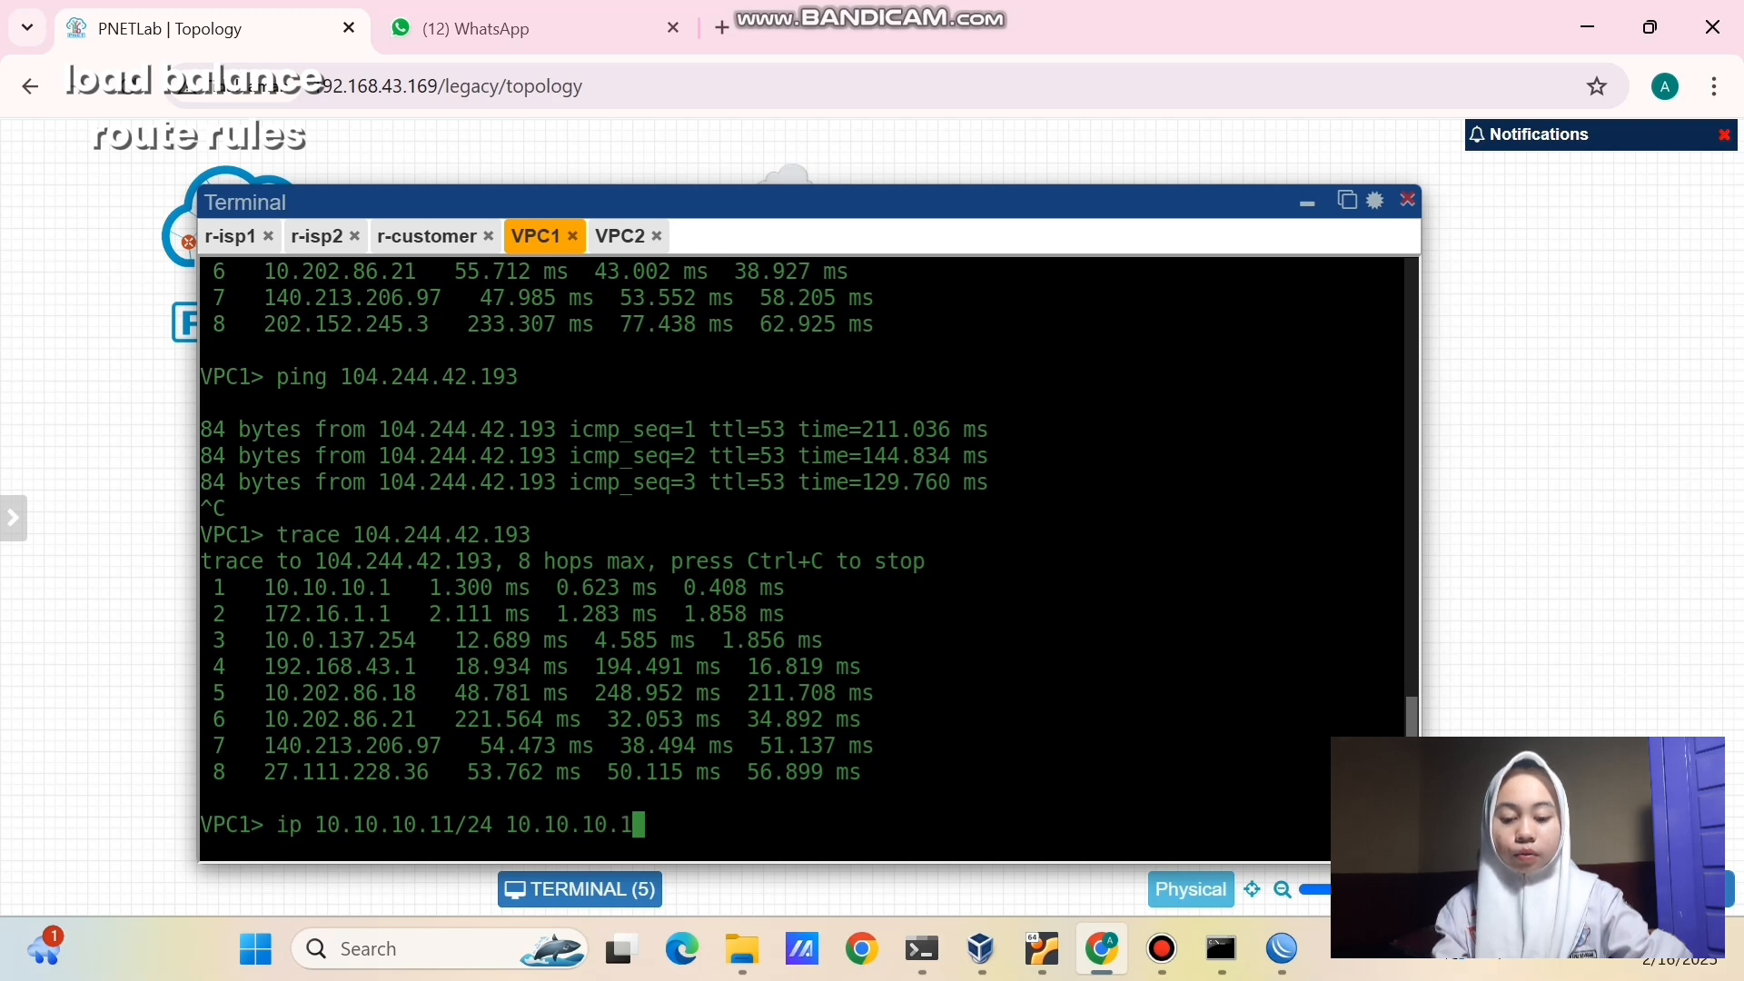
pyautogui.write('/')
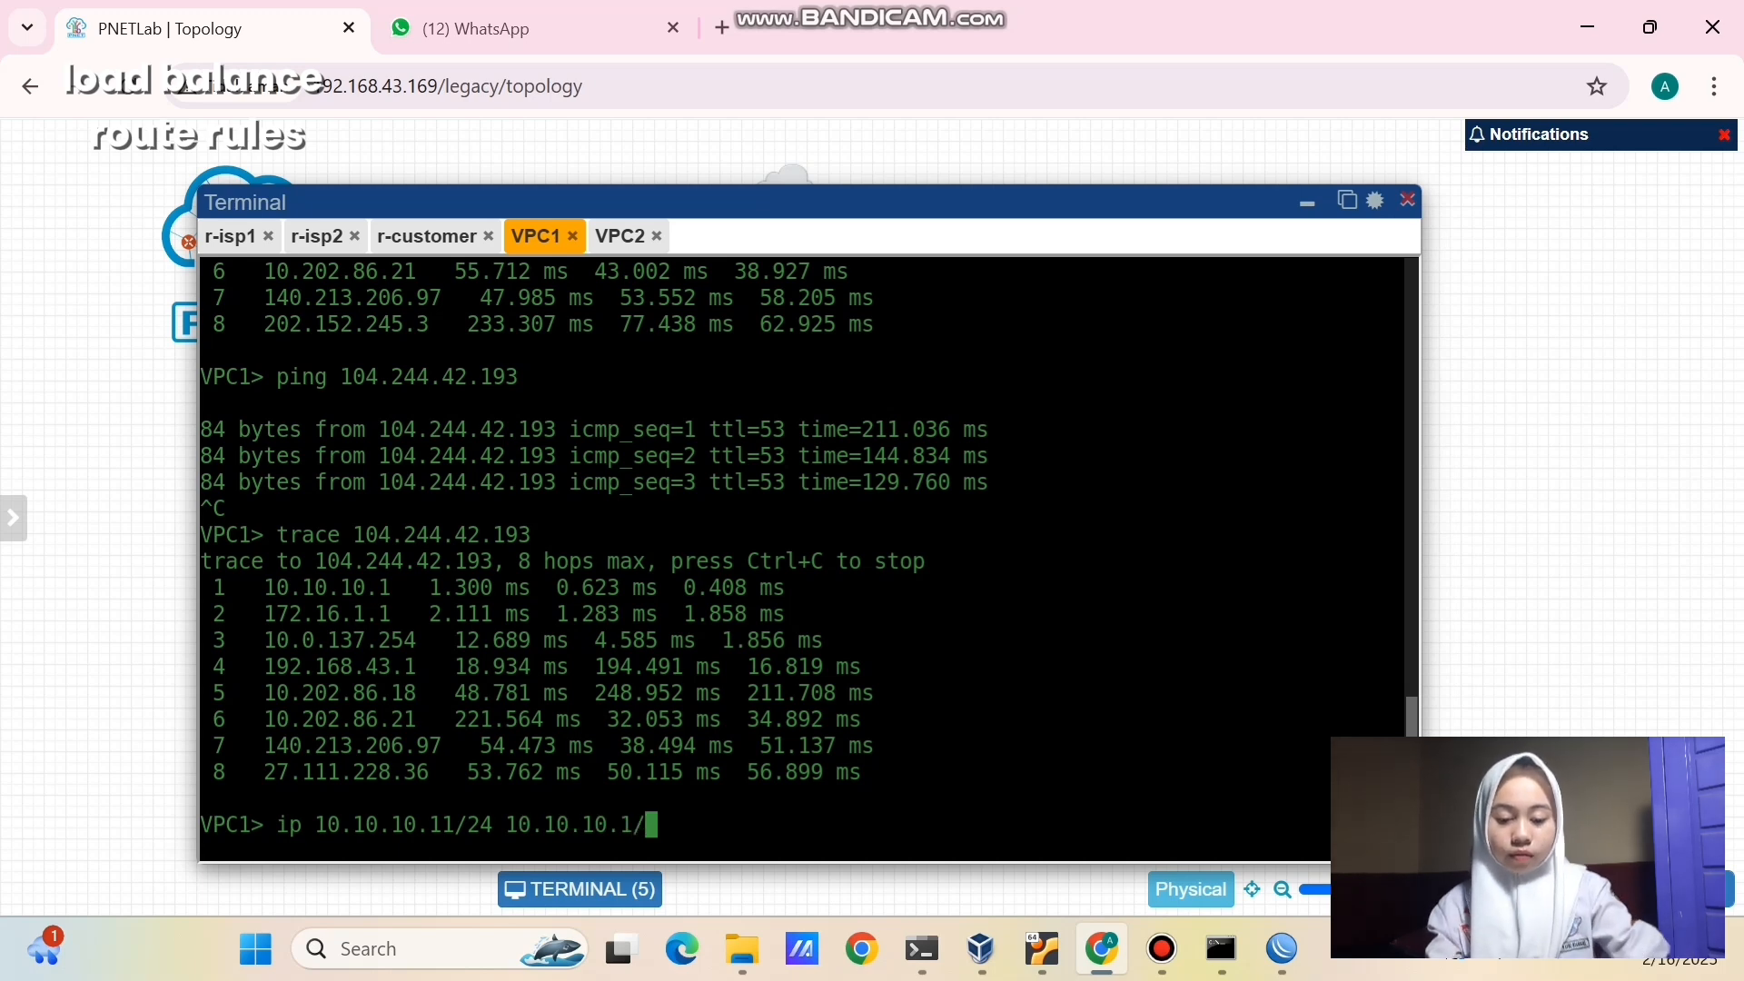
pyautogui.press('BackSpace')
pyautogui.press('Return')
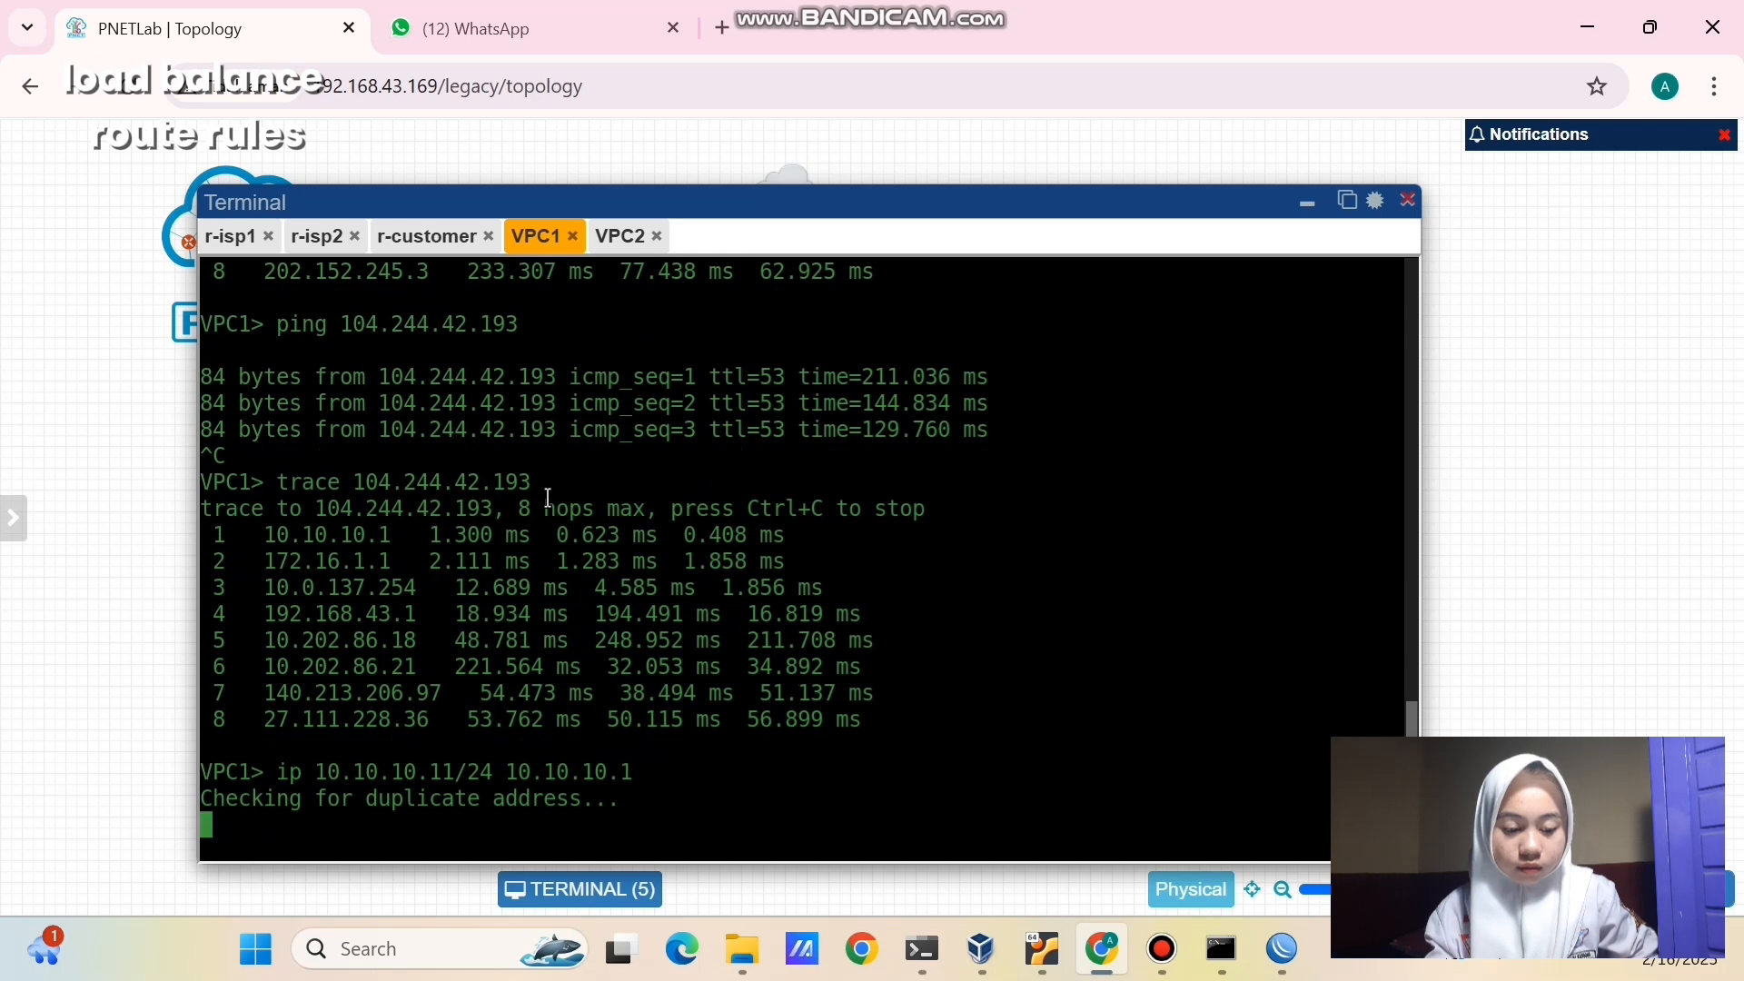
pyautogui.write('show ip')
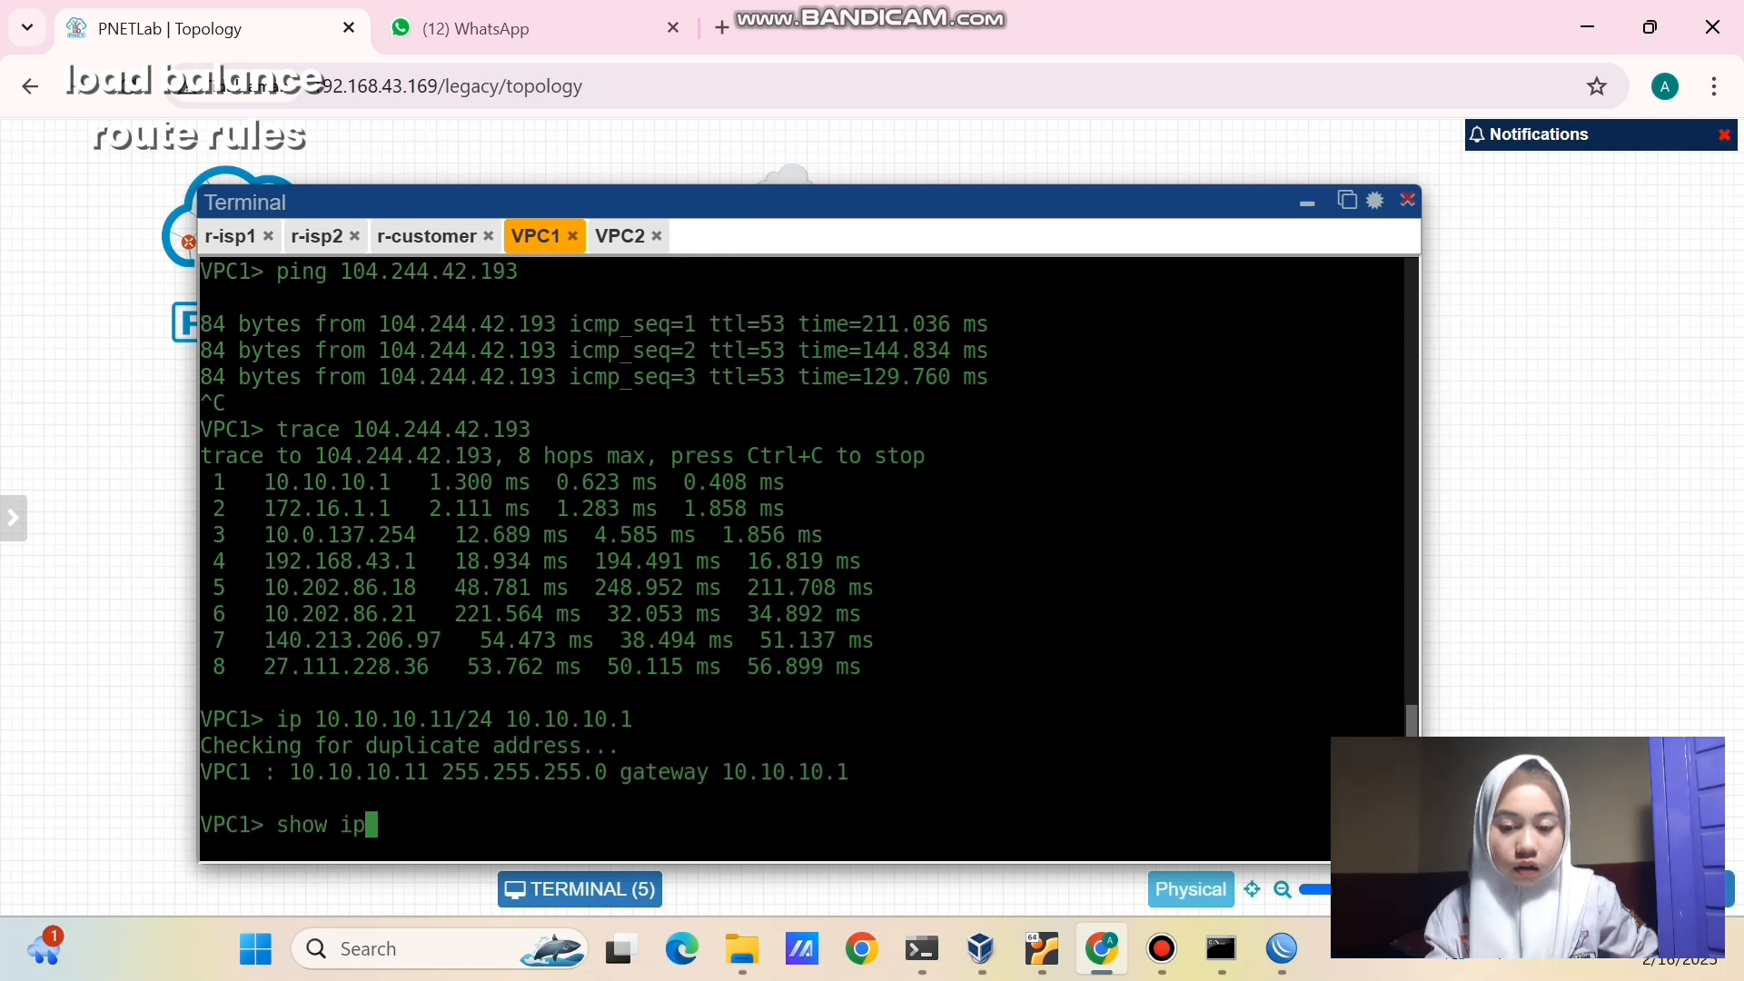
pyautogui.press('Return')
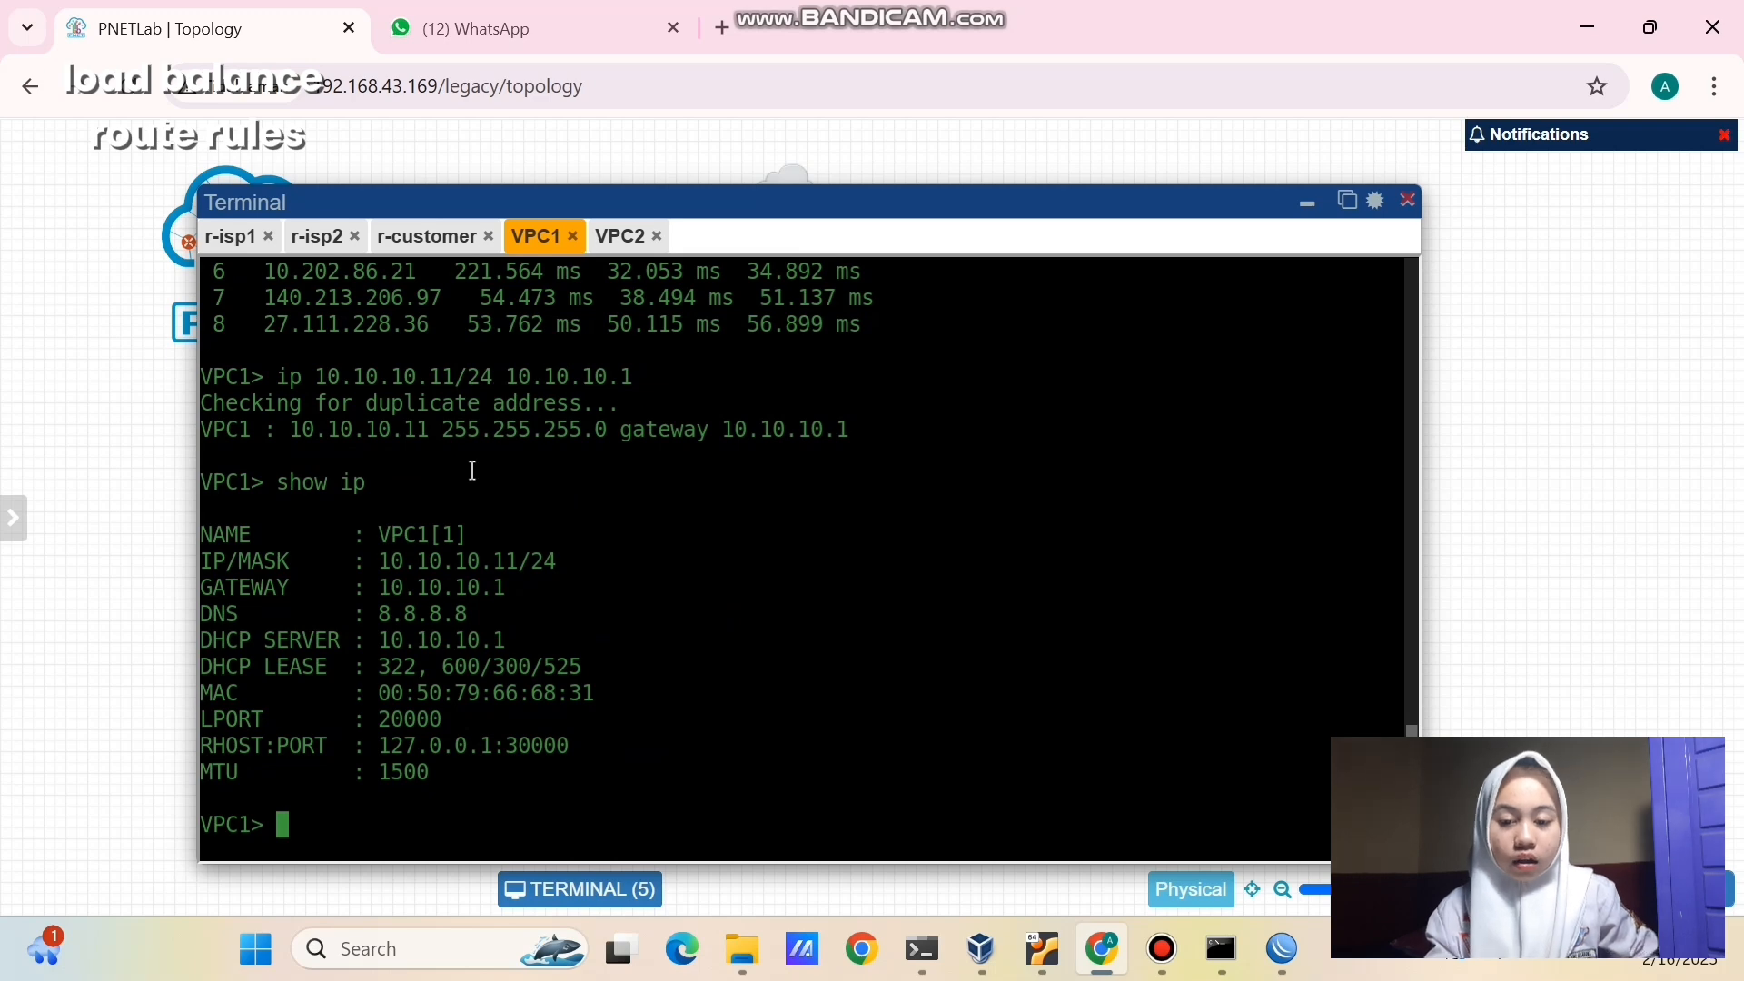
# - Give VPC2 static address 10.10.10.12/24 with gateway 10.10.10.1, verify it, and return to WinBox
pyautogui.click(618, 238)
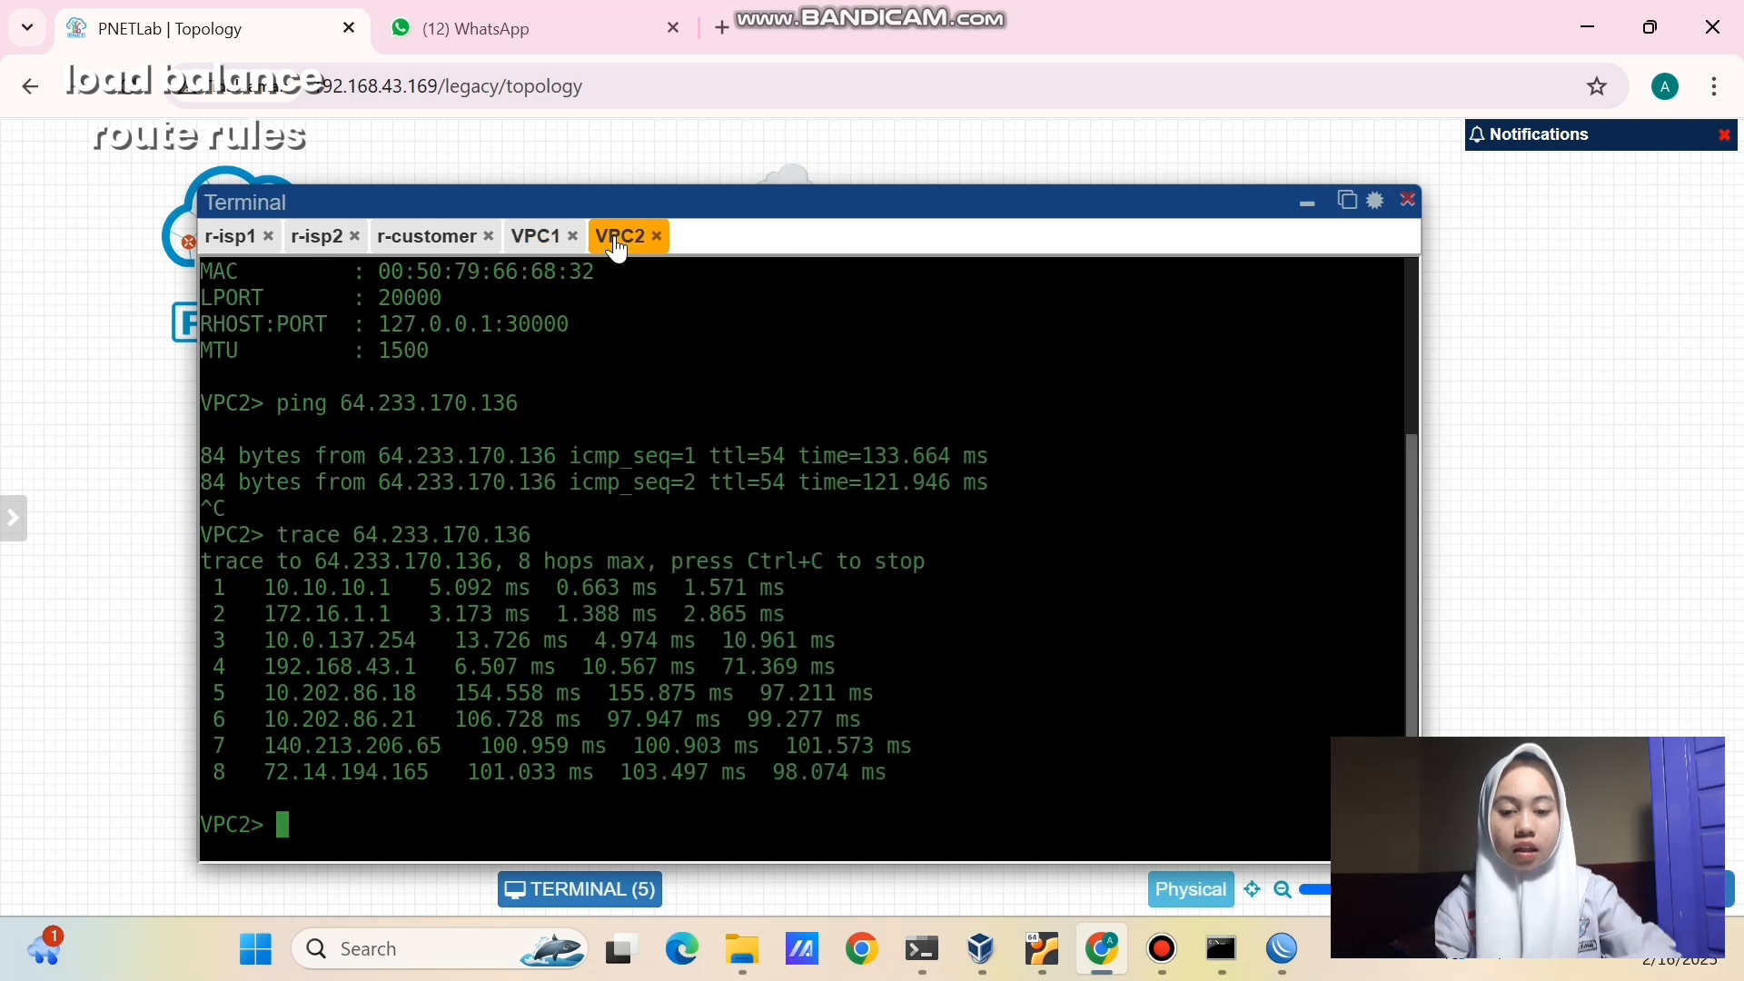
pyautogui.write('ip 1')
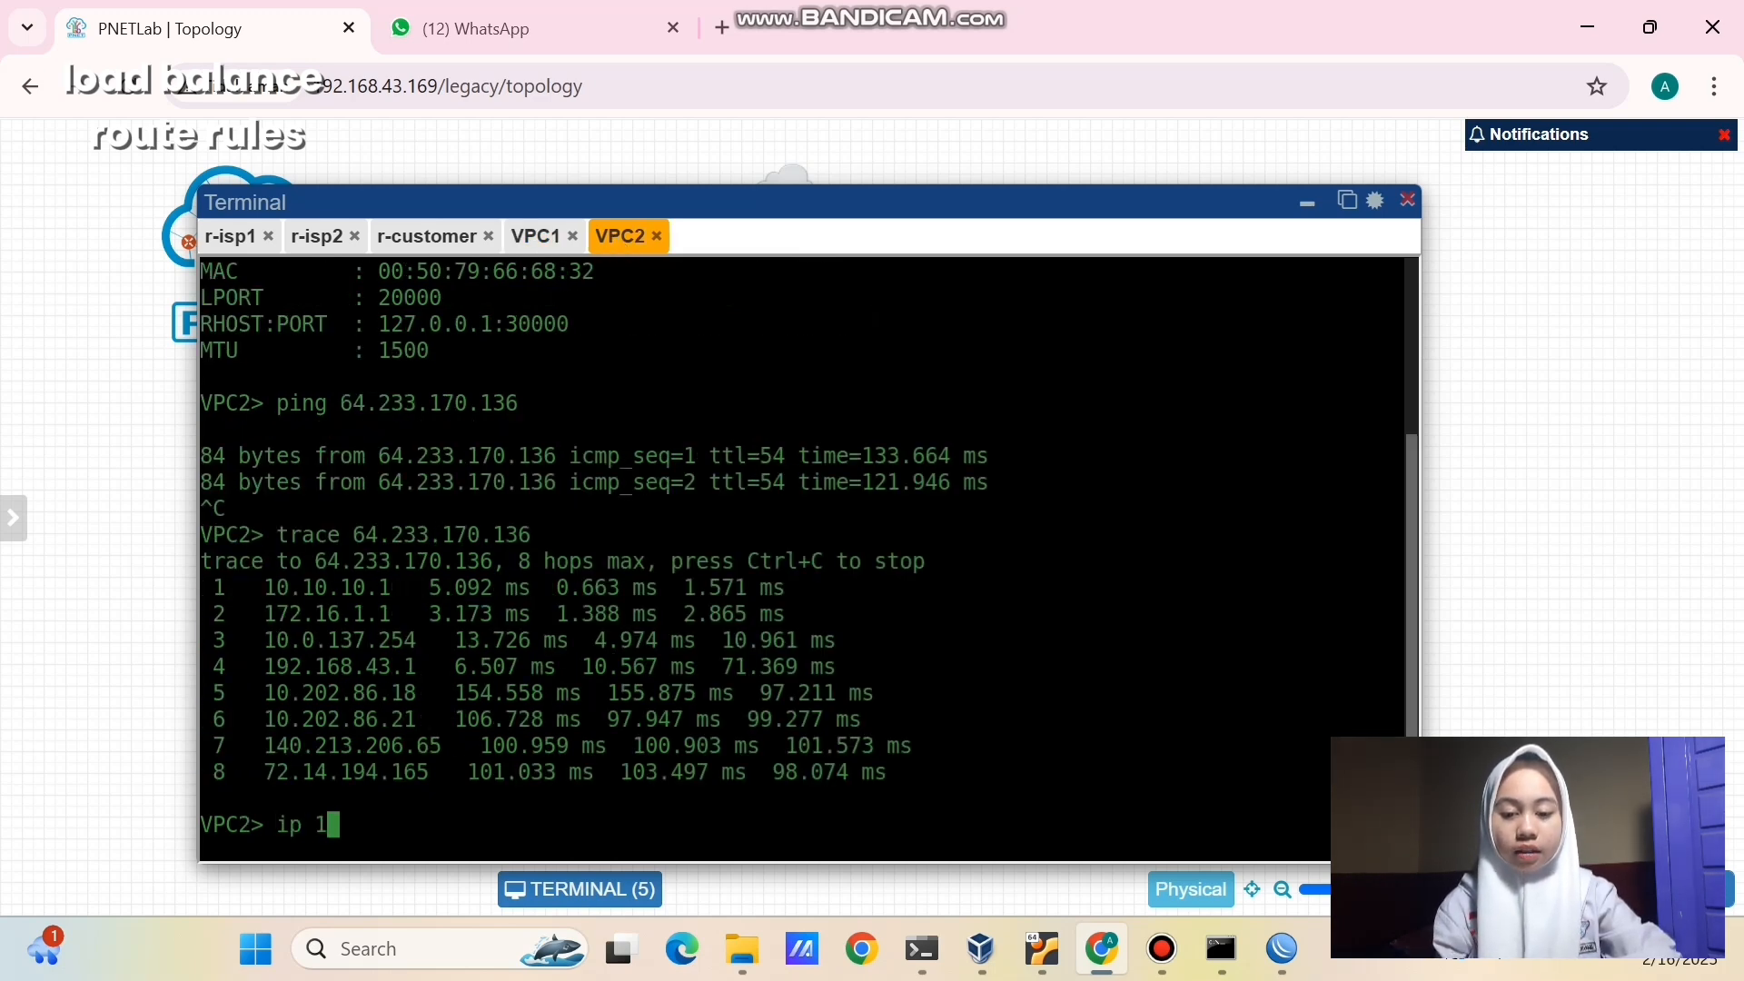
pyautogui.write('0.10.10.')
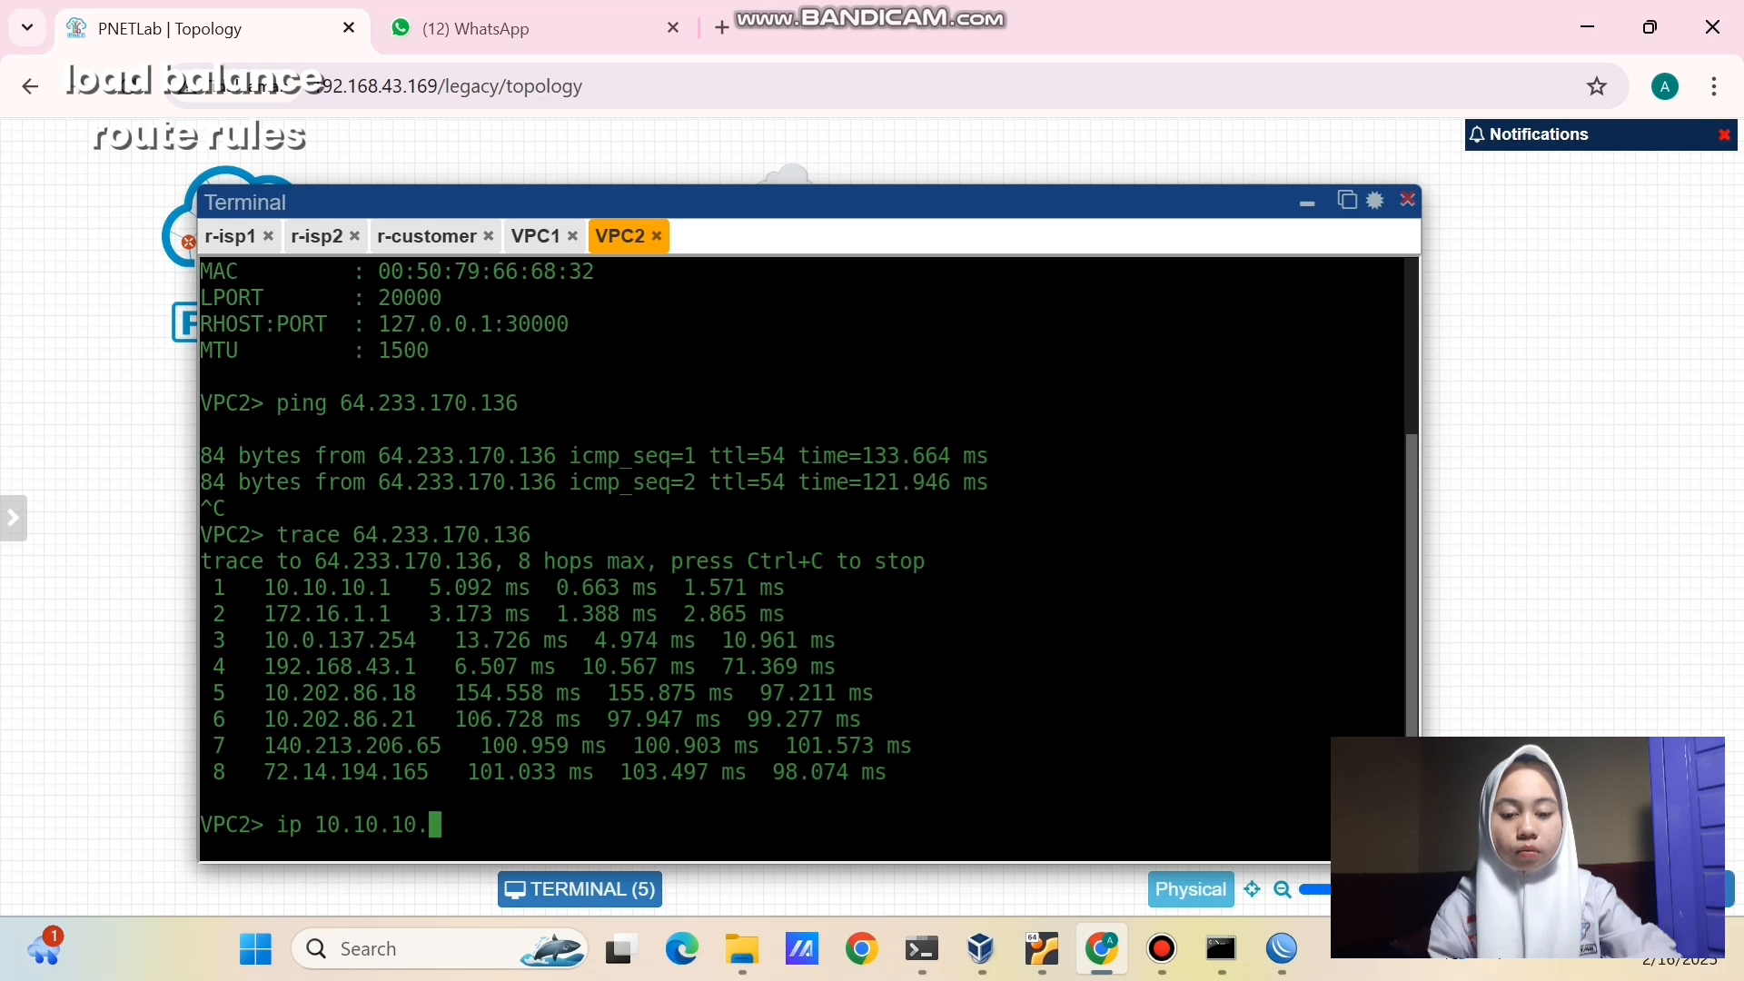
pyautogui.write('12/24 1')
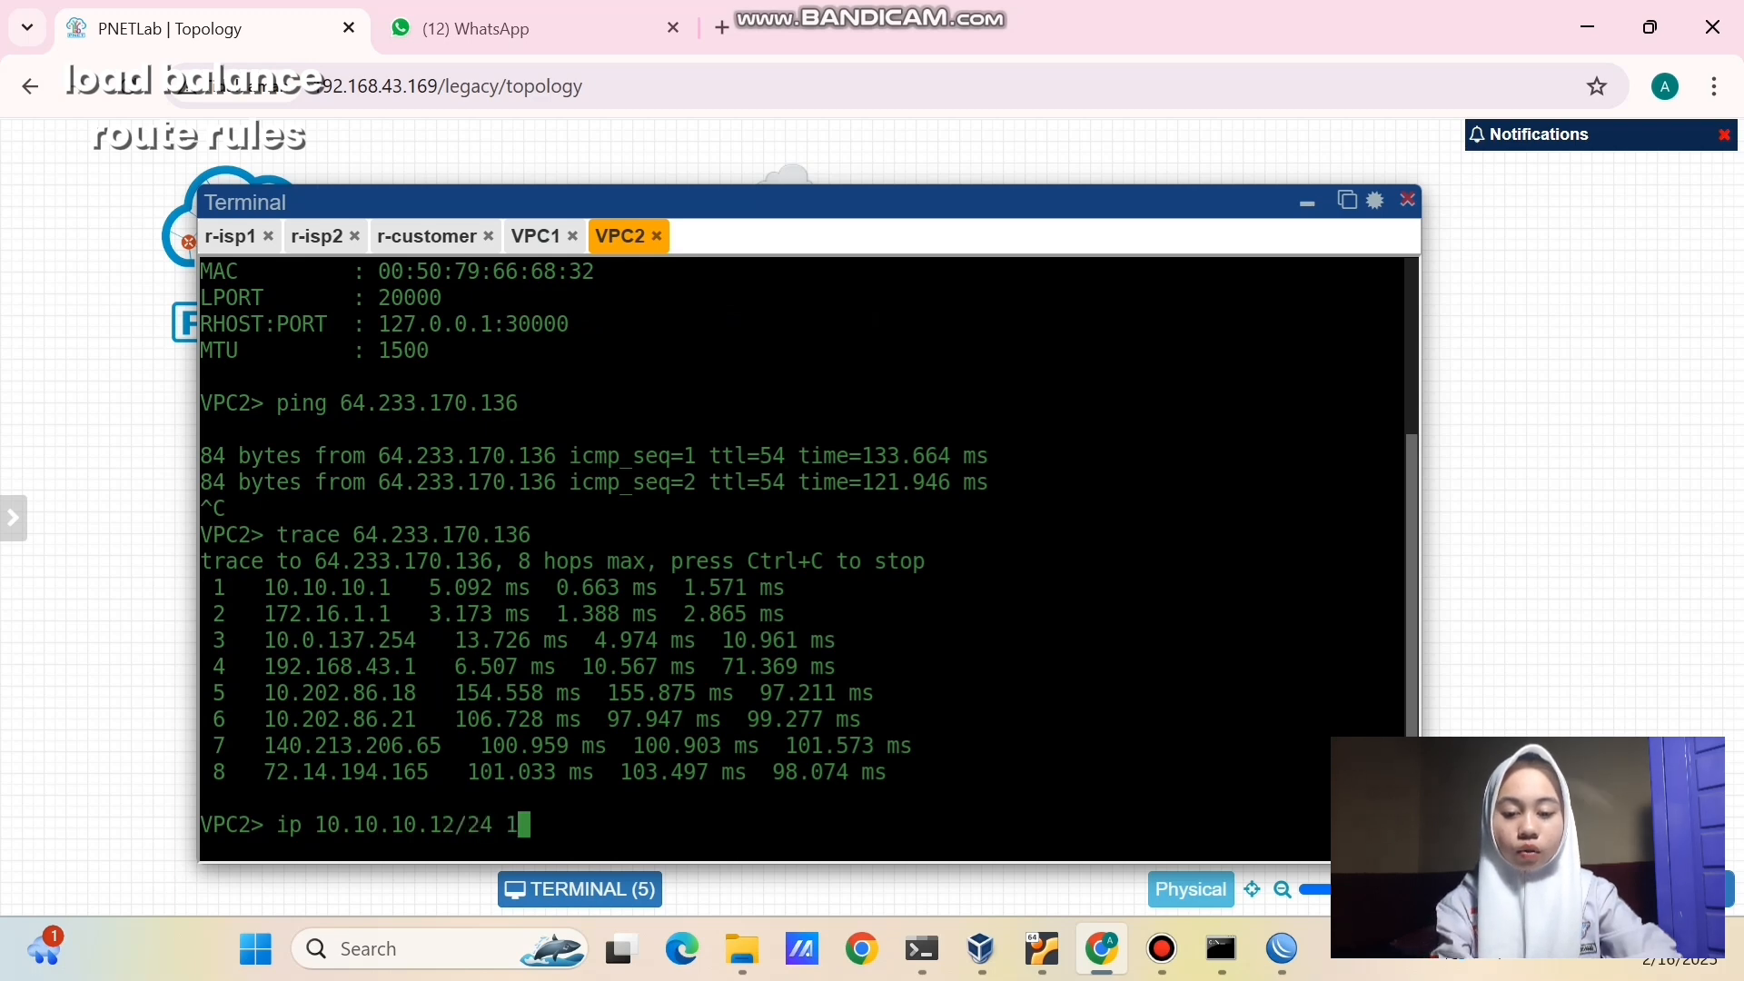
pyautogui.write('0.10.10.1')
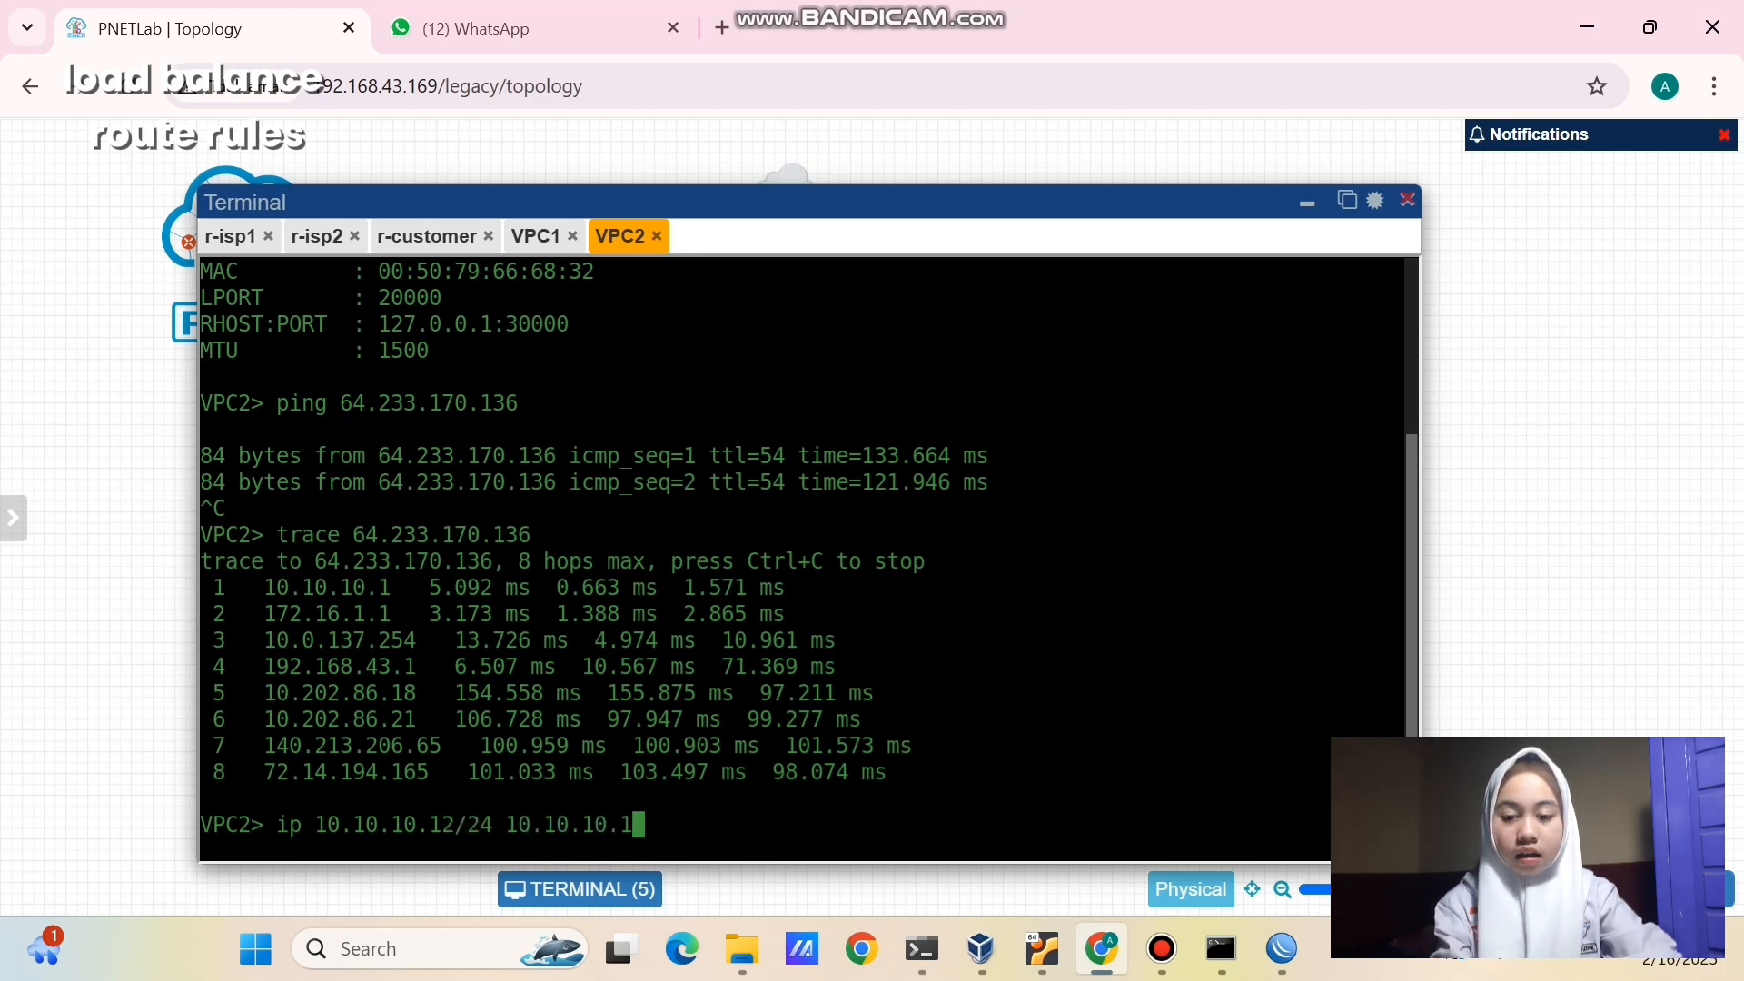
pyautogui.press('Return')
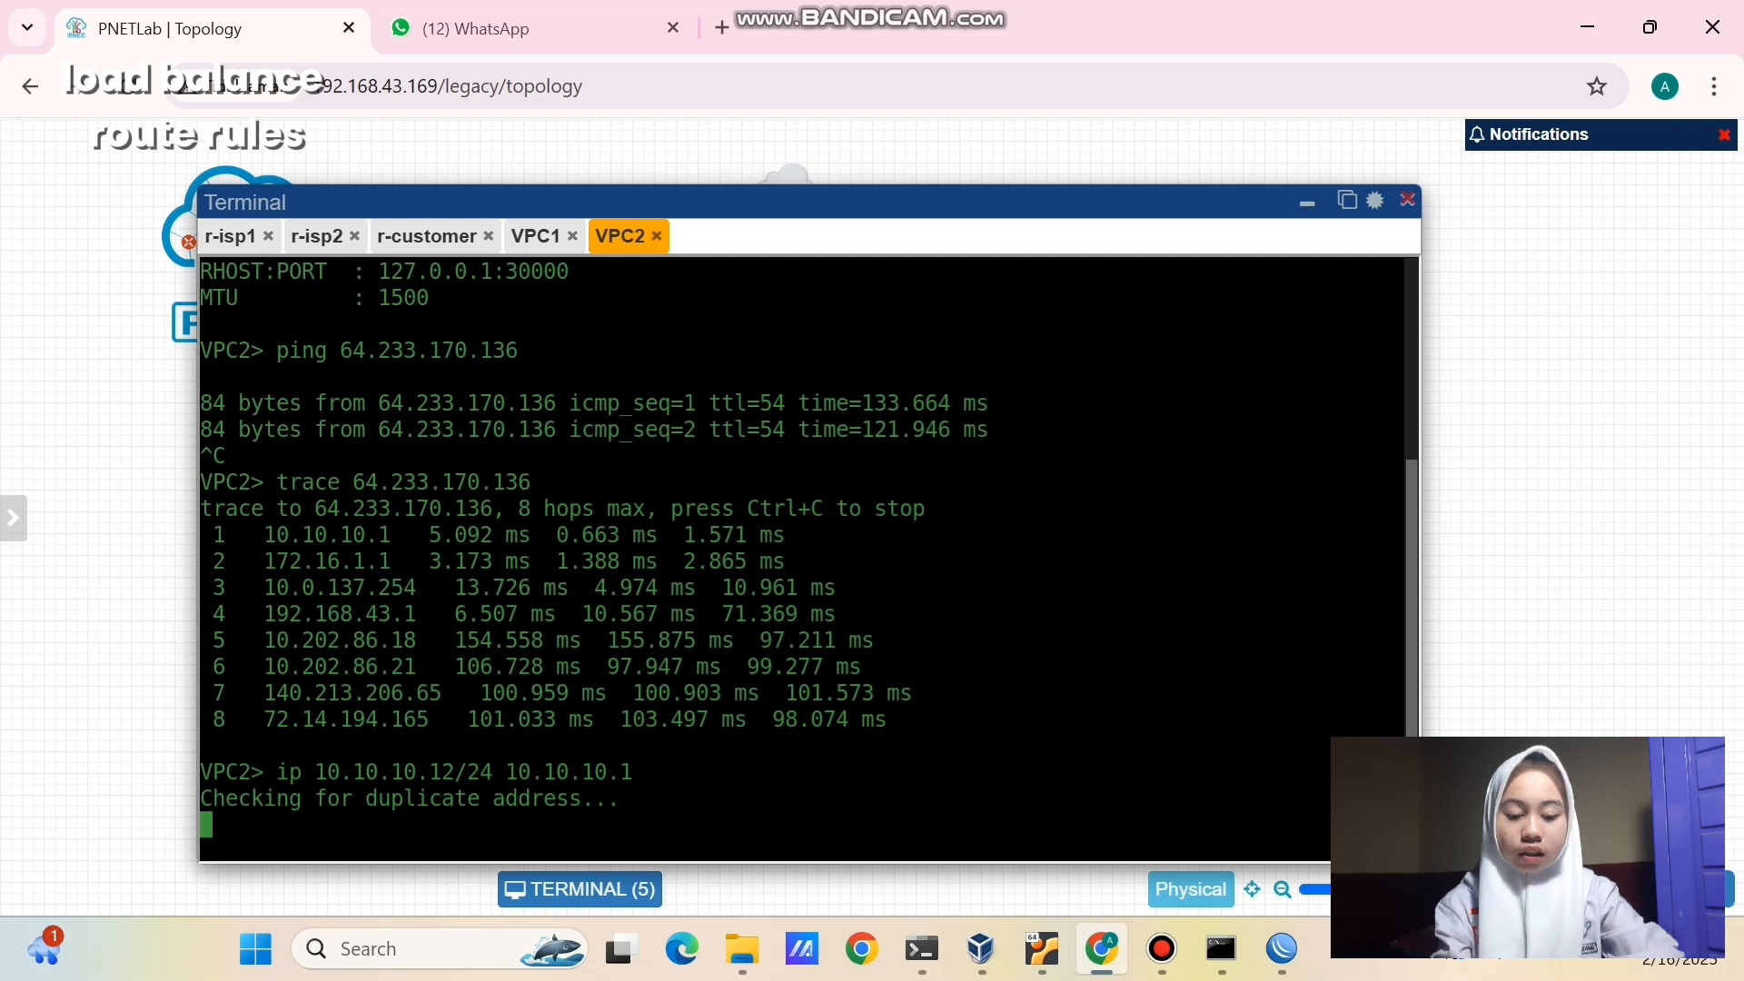
pyautogui.write('s')
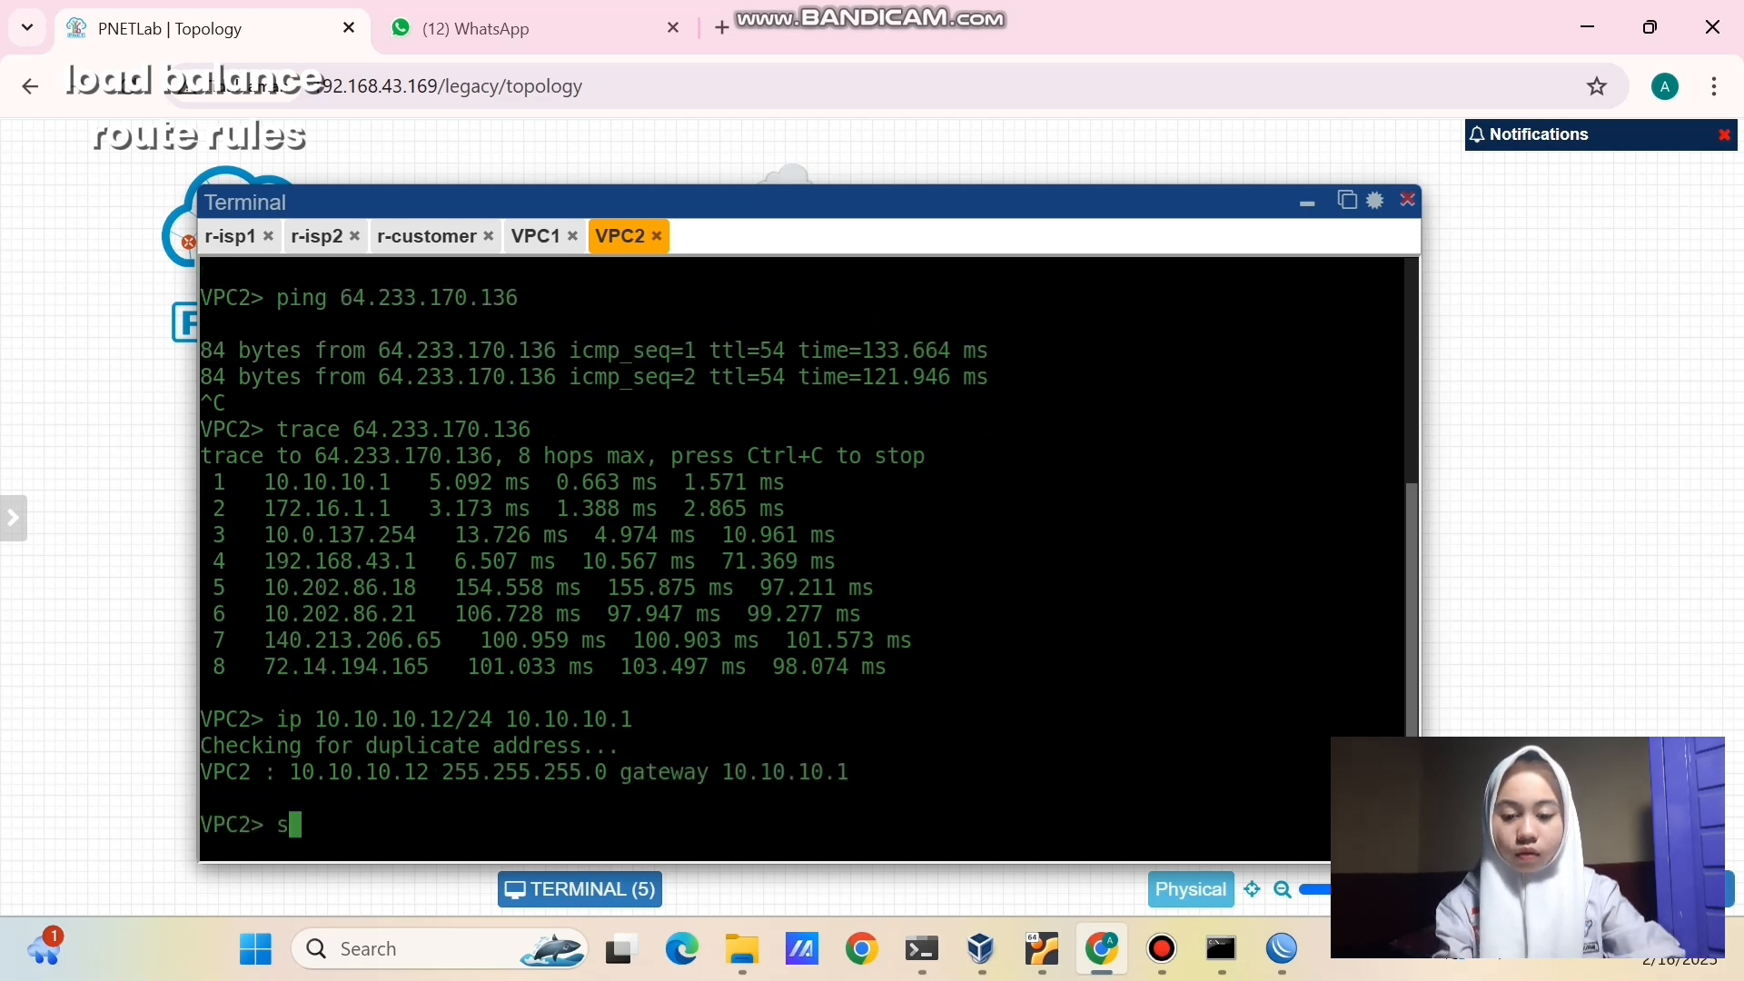
pyautogui.write('how ip')
pyautogui.press('Return')
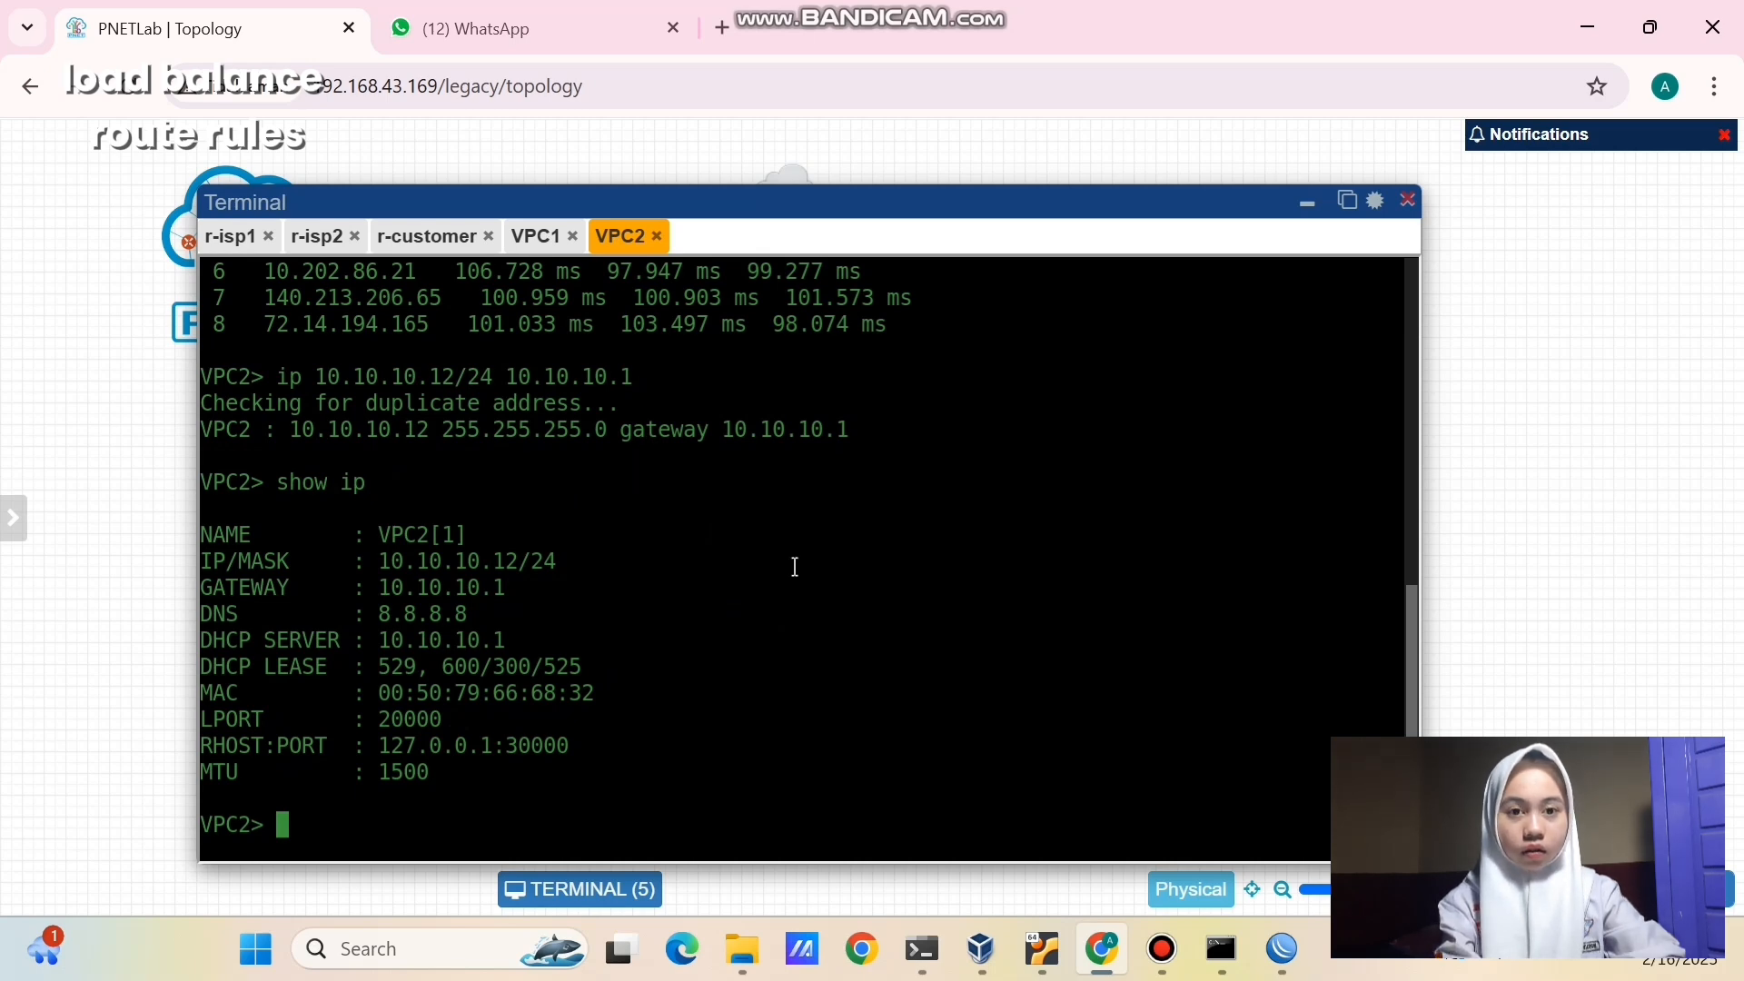
pyautogui.moveTo(795, 567); pyautogui.dragTo(903, 523)
pyautogui.click(903, 523)
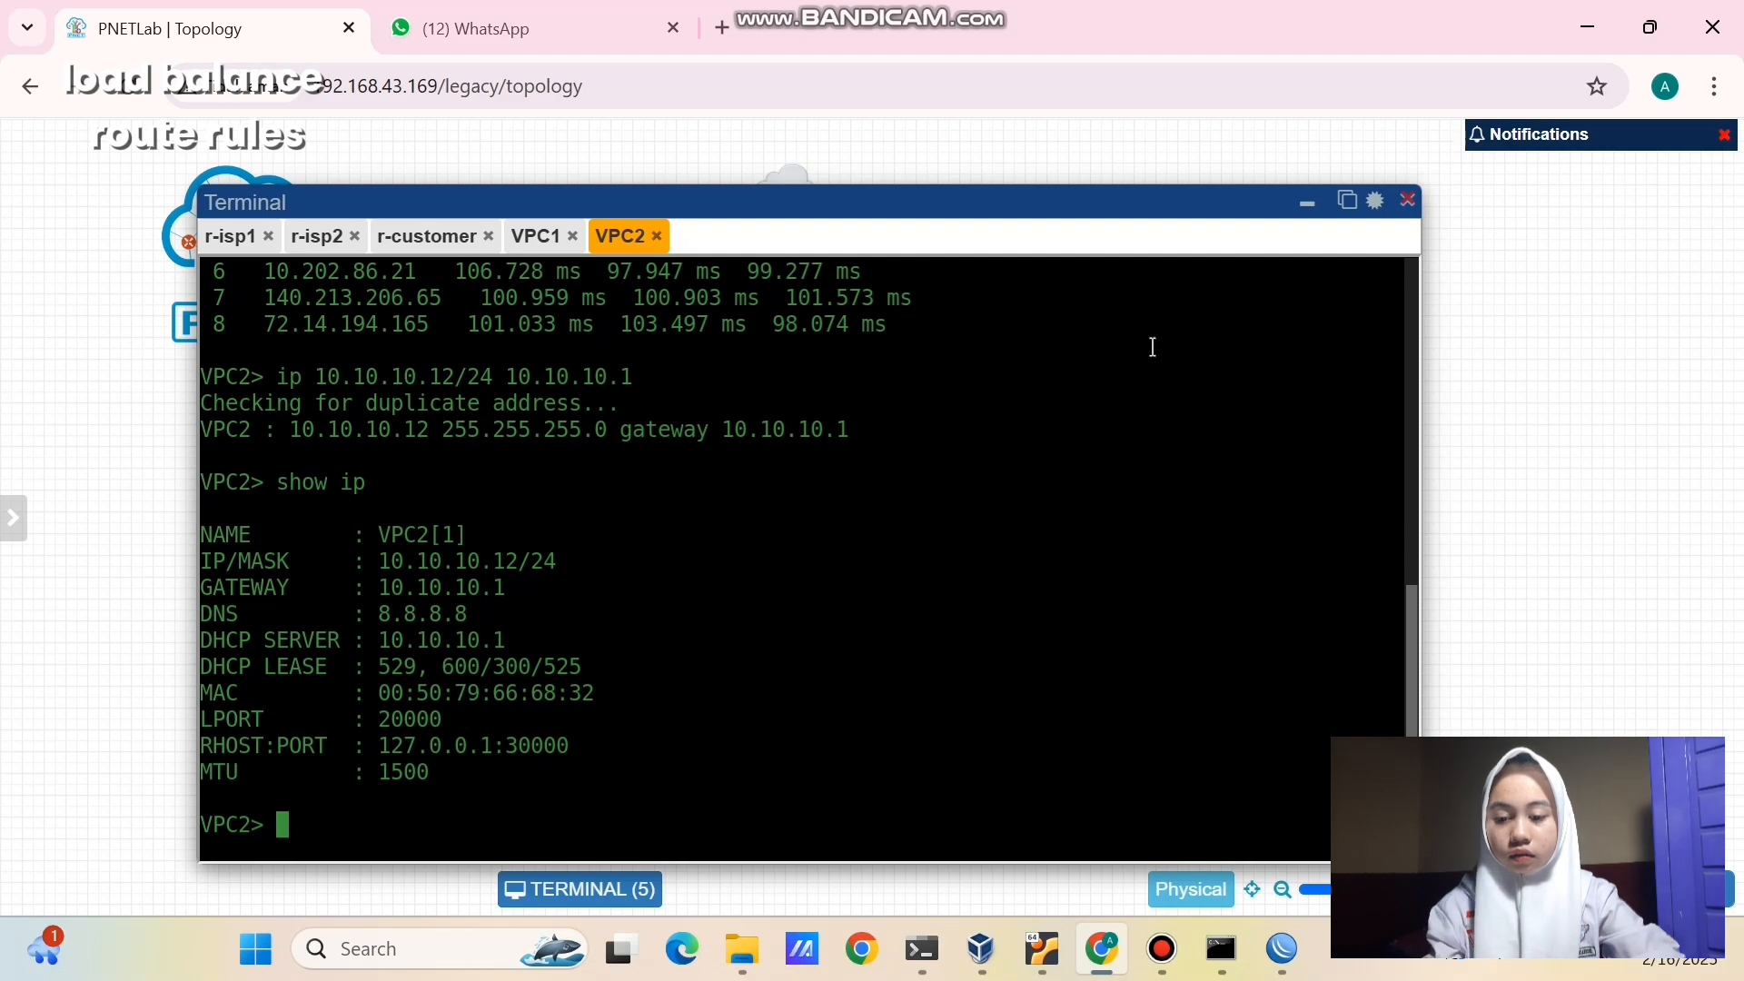
pyautogui.click(1310, 205)
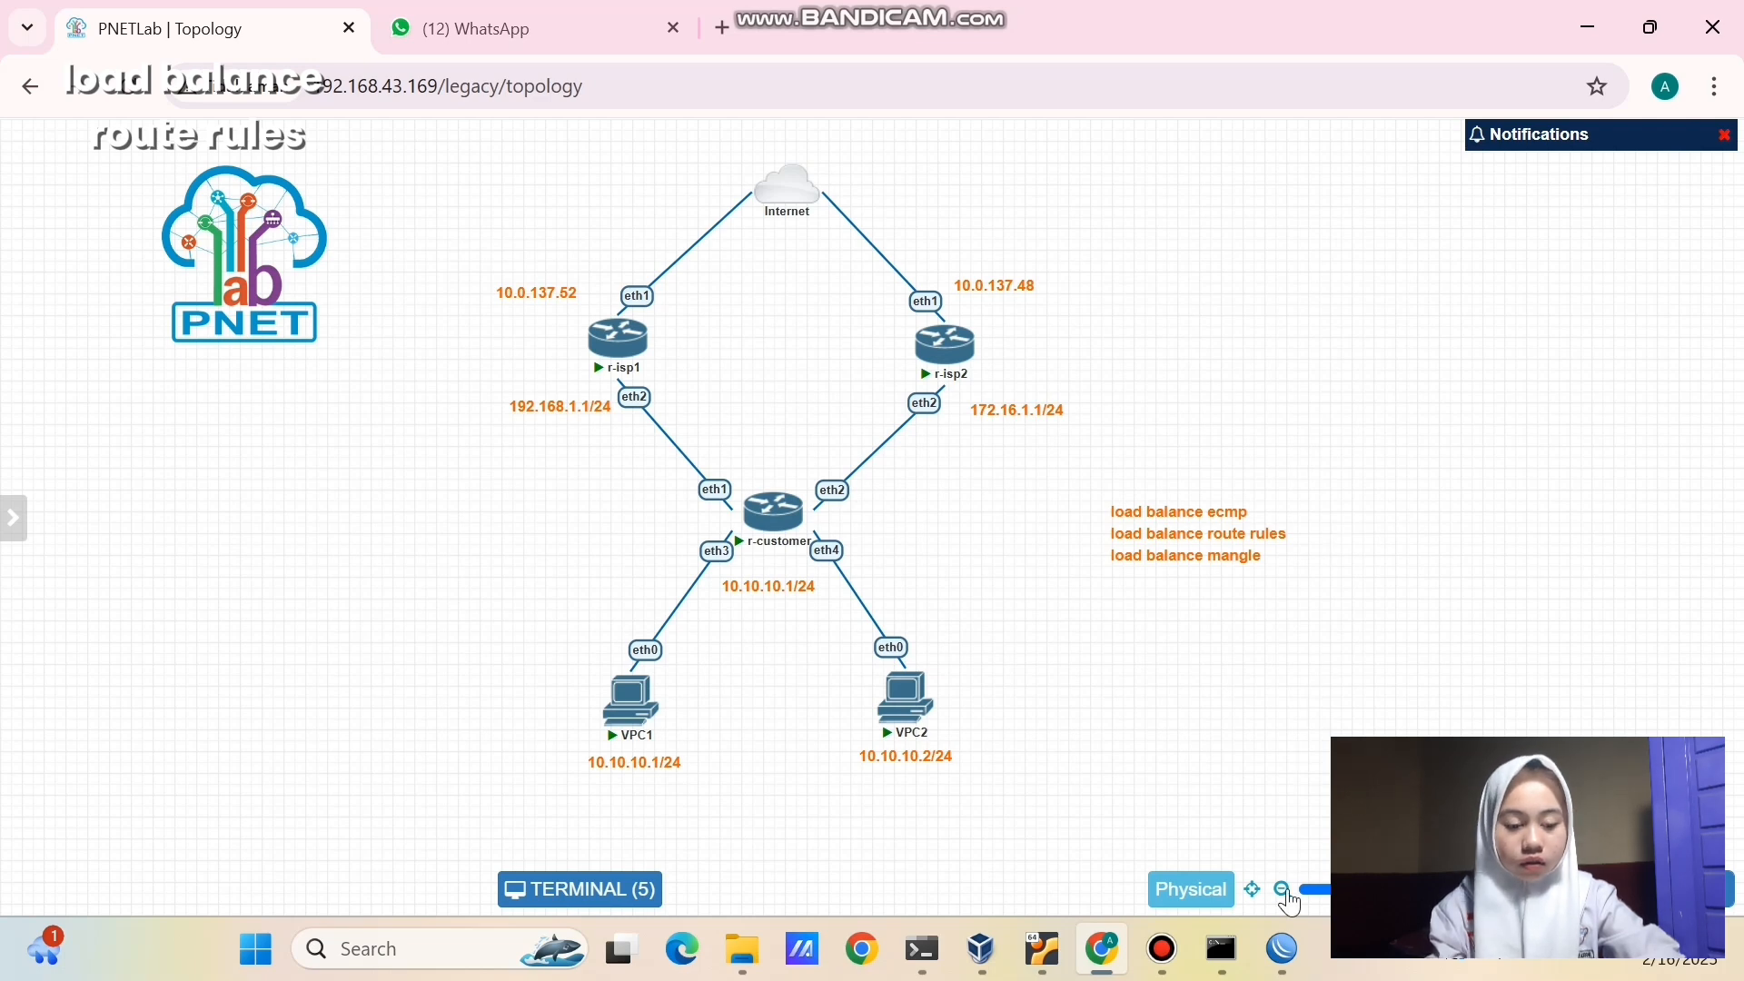
pyautogui.click(1282, 949)
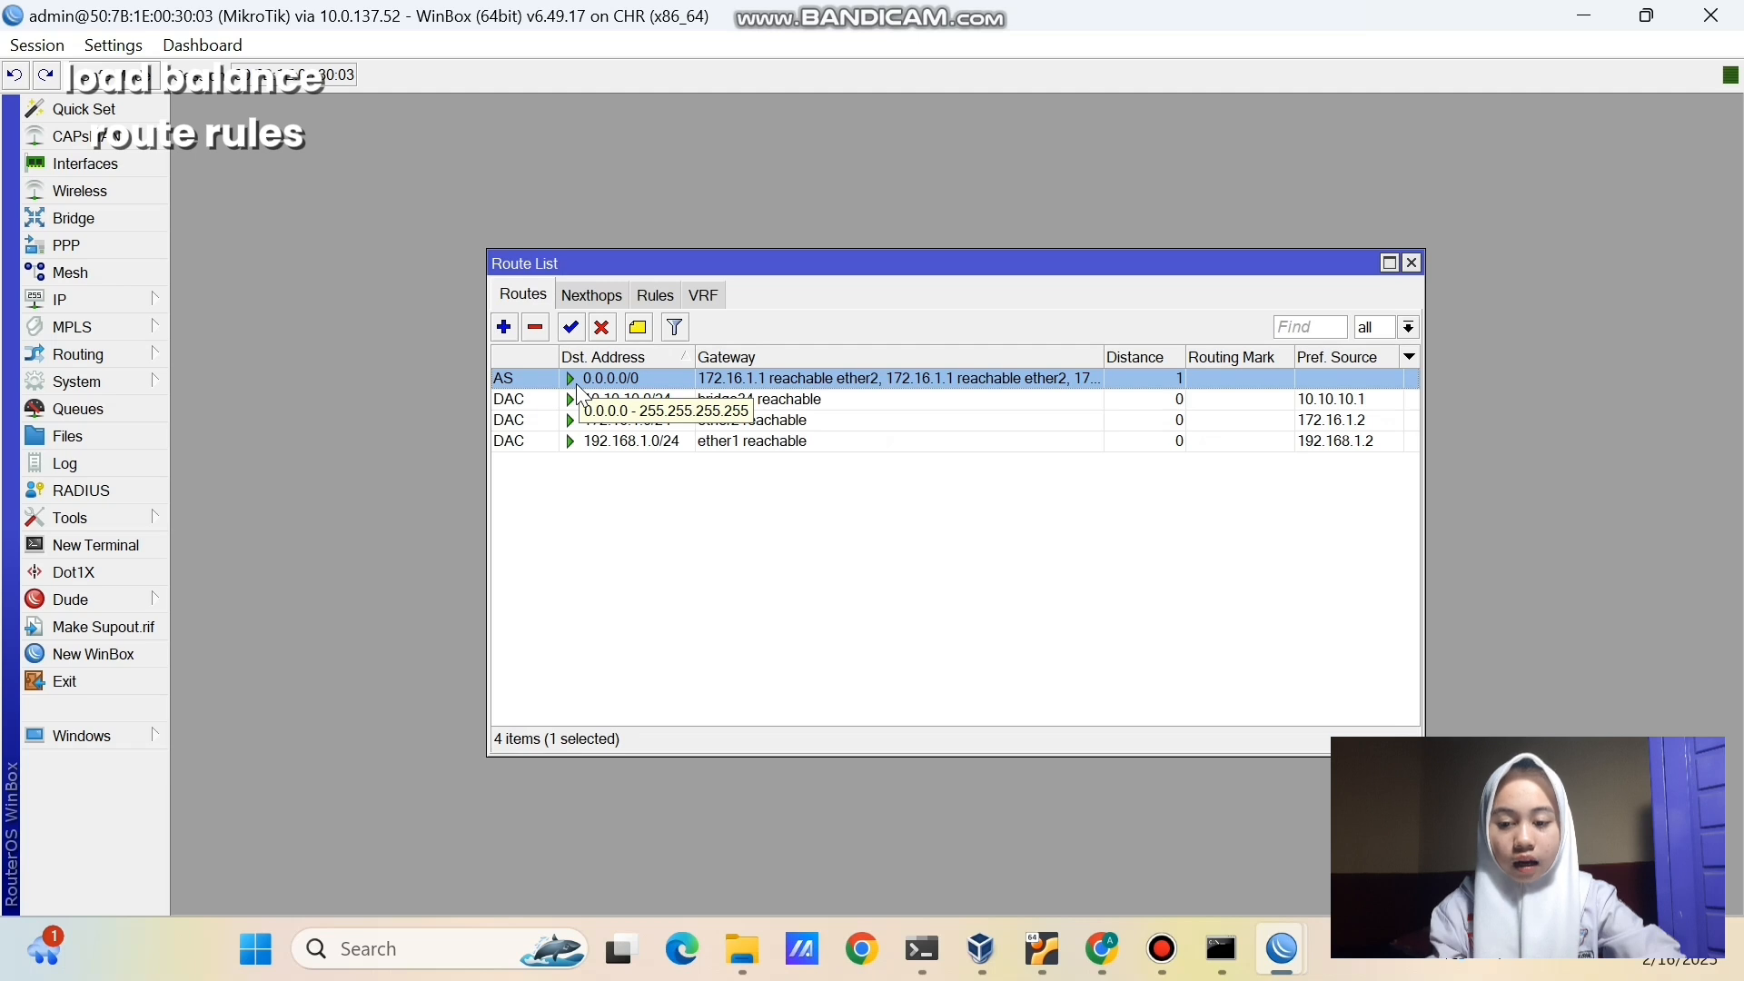
# - Disable the 0.0.0.0/0 default route and add a rule sending source 10.10.10.11 to table vpc1
pyautogui.click(603, 328)
pyautogui.click(611, 595)
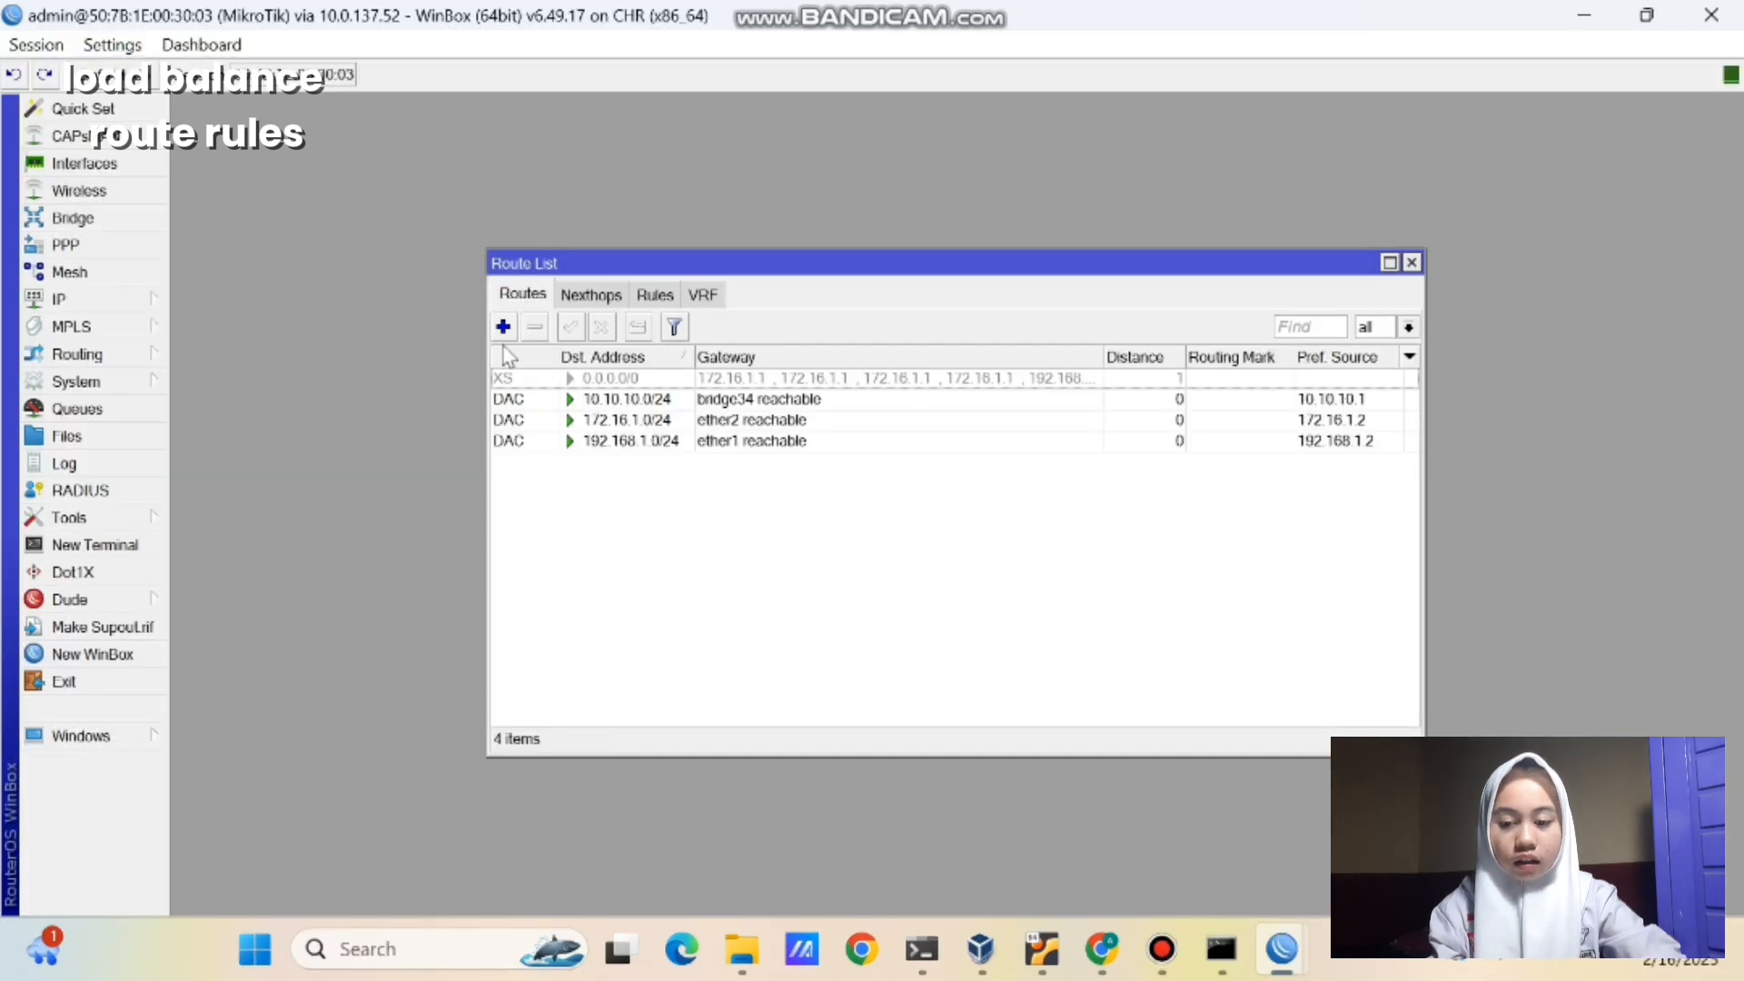
pyautogui.click(658, 301)
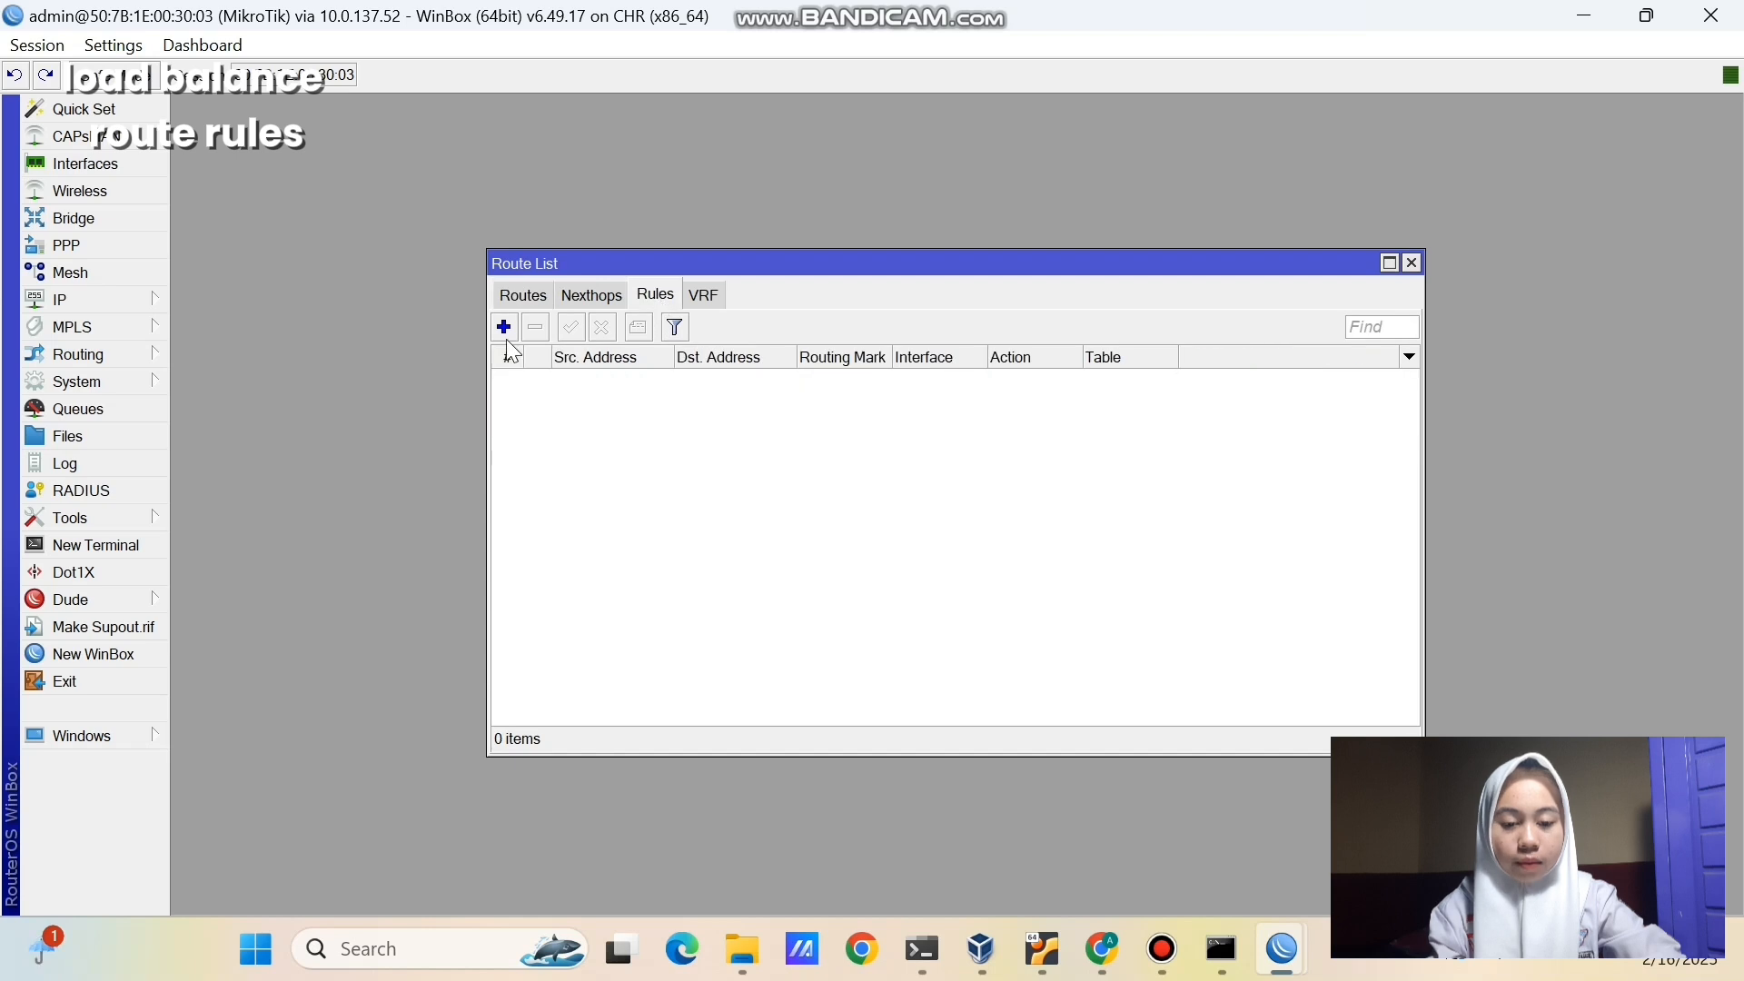
pyautogui.click(504, 328)
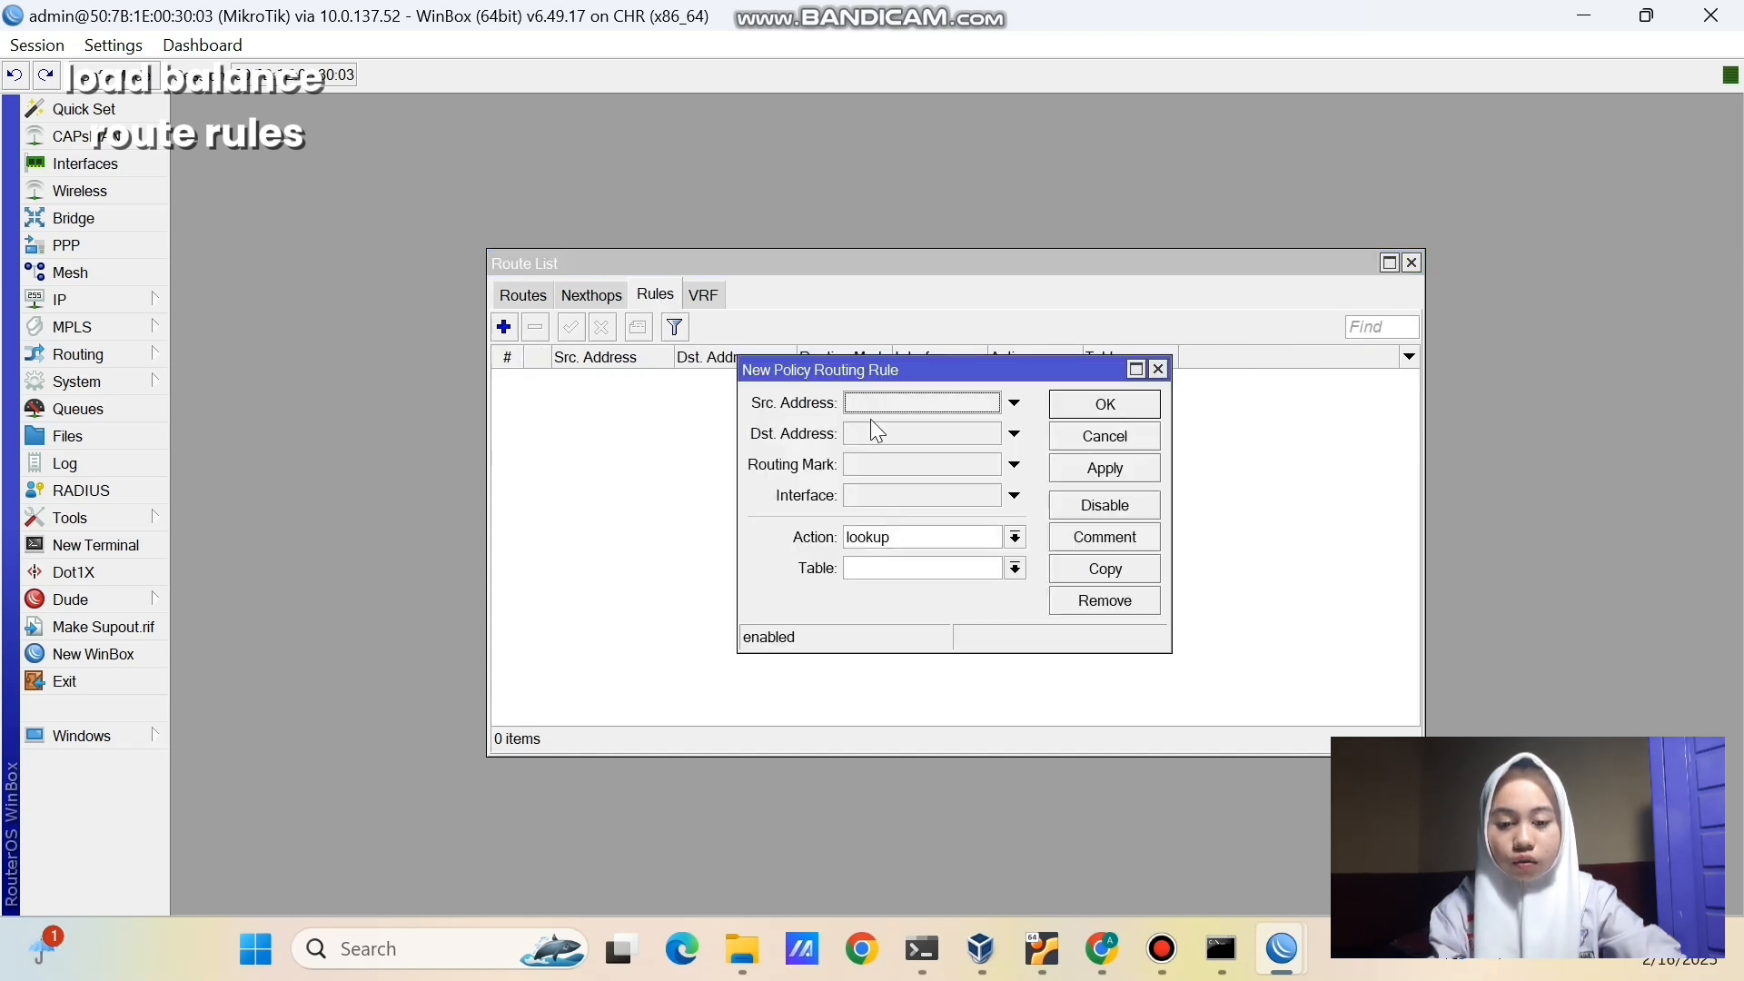
pyautogui.click(929, 406)
pyautogui.press('BackSpace')
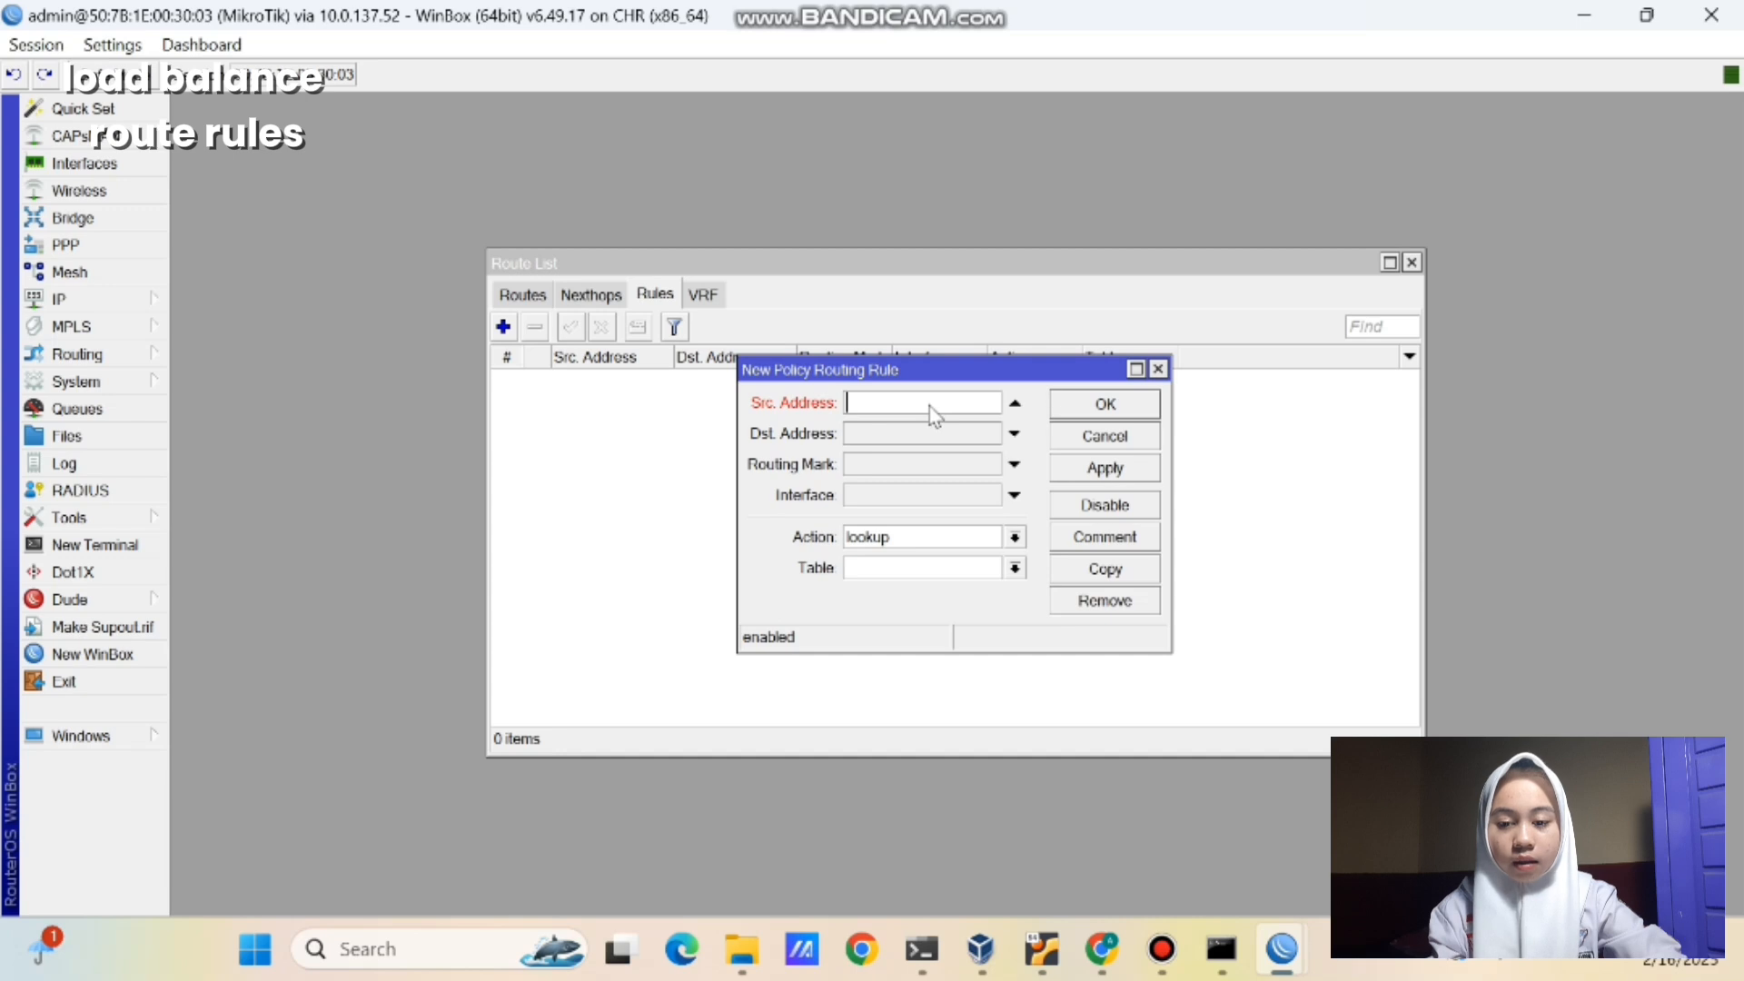
pyautogui.write('10.')
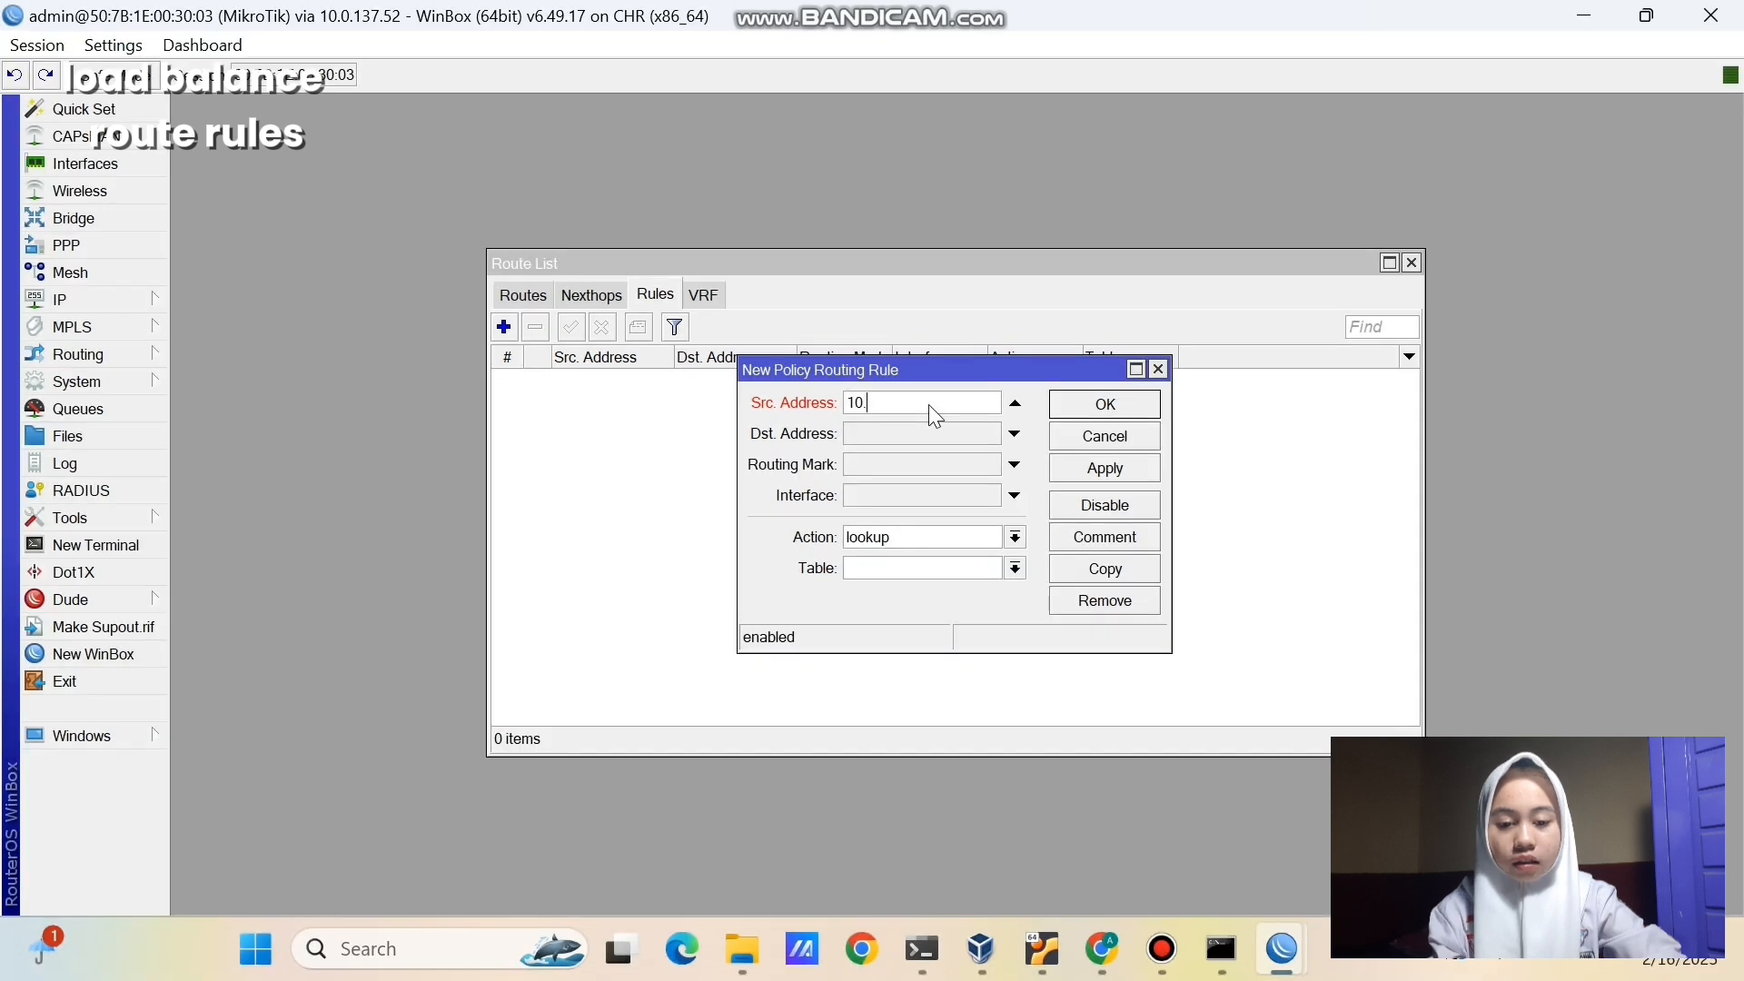
pyautogui.write('10.10.1')
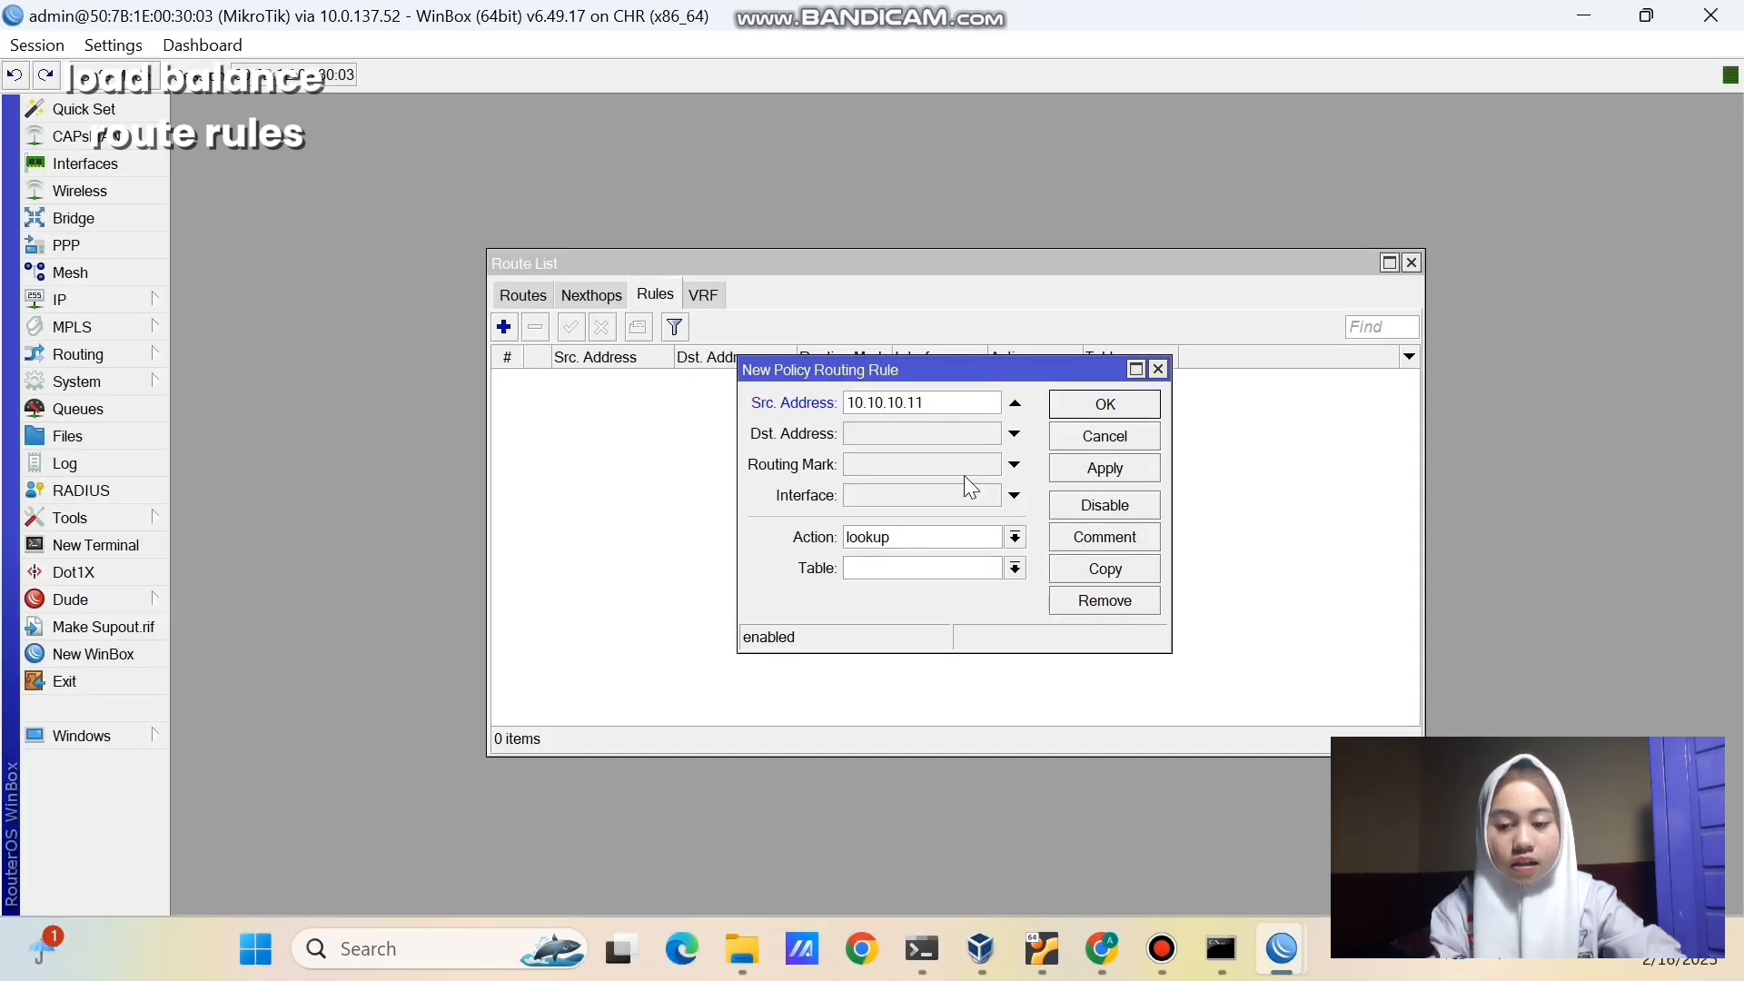
pyautogui.click(954, 567)
pyautogui.write('vpc1')
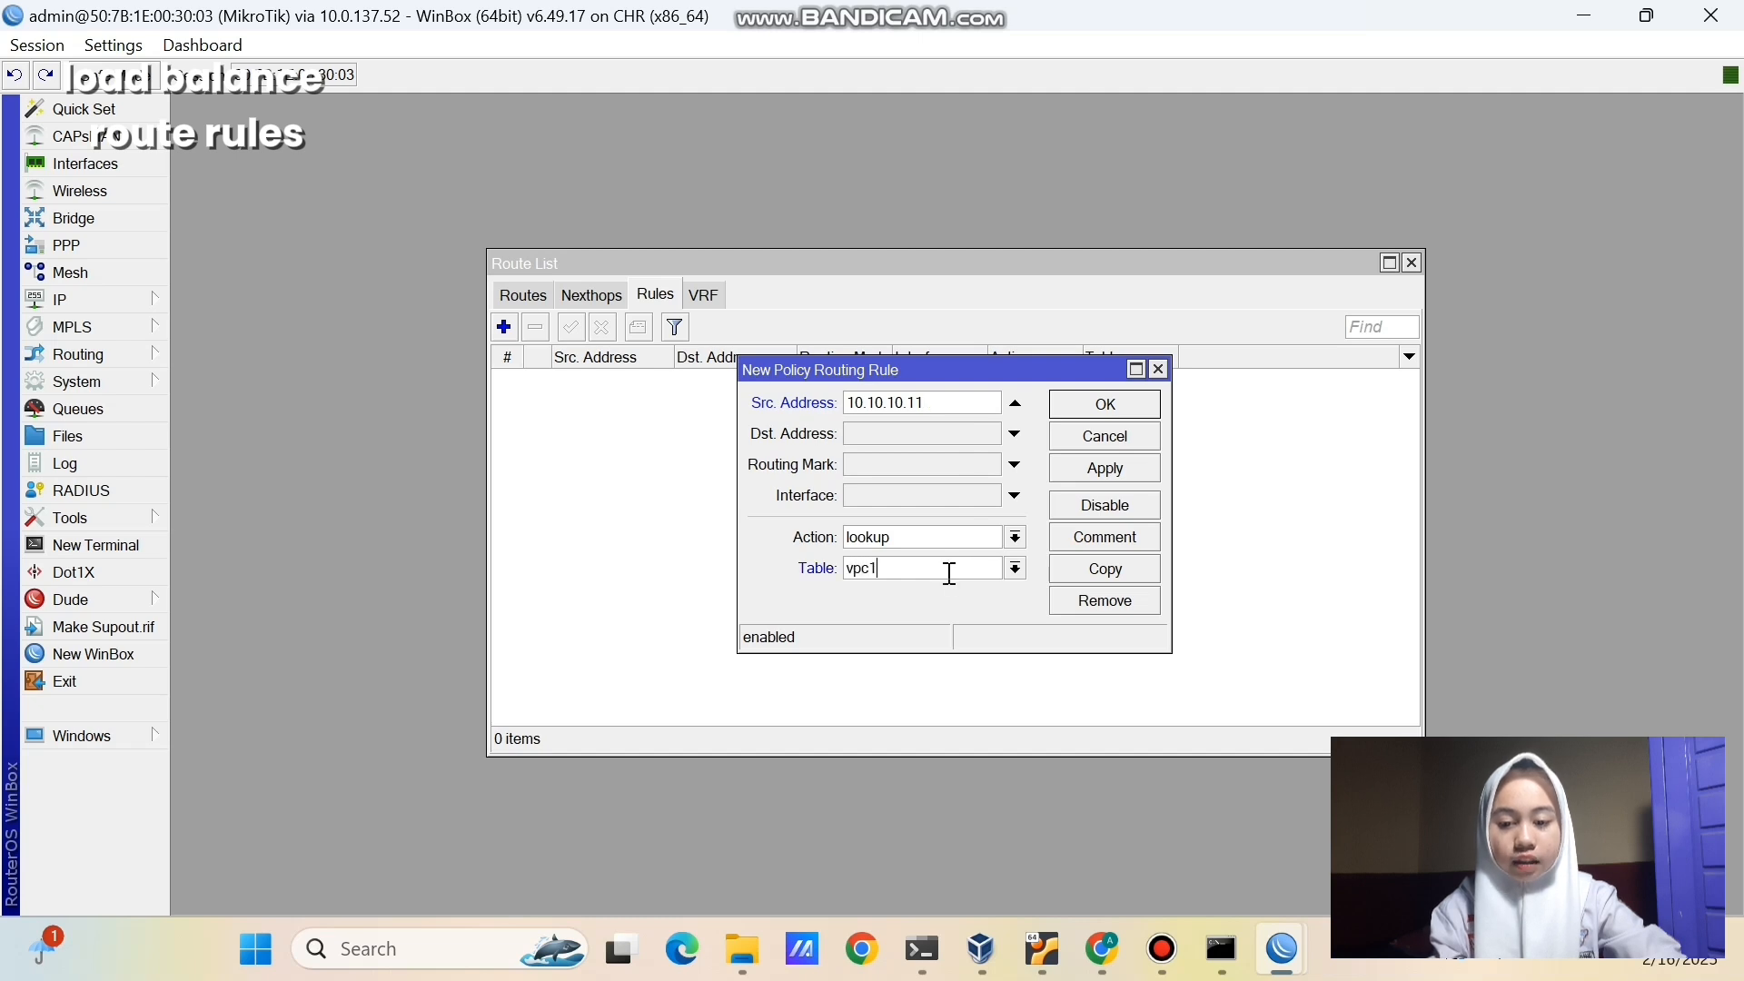
pyautogui.click(1059, 474)
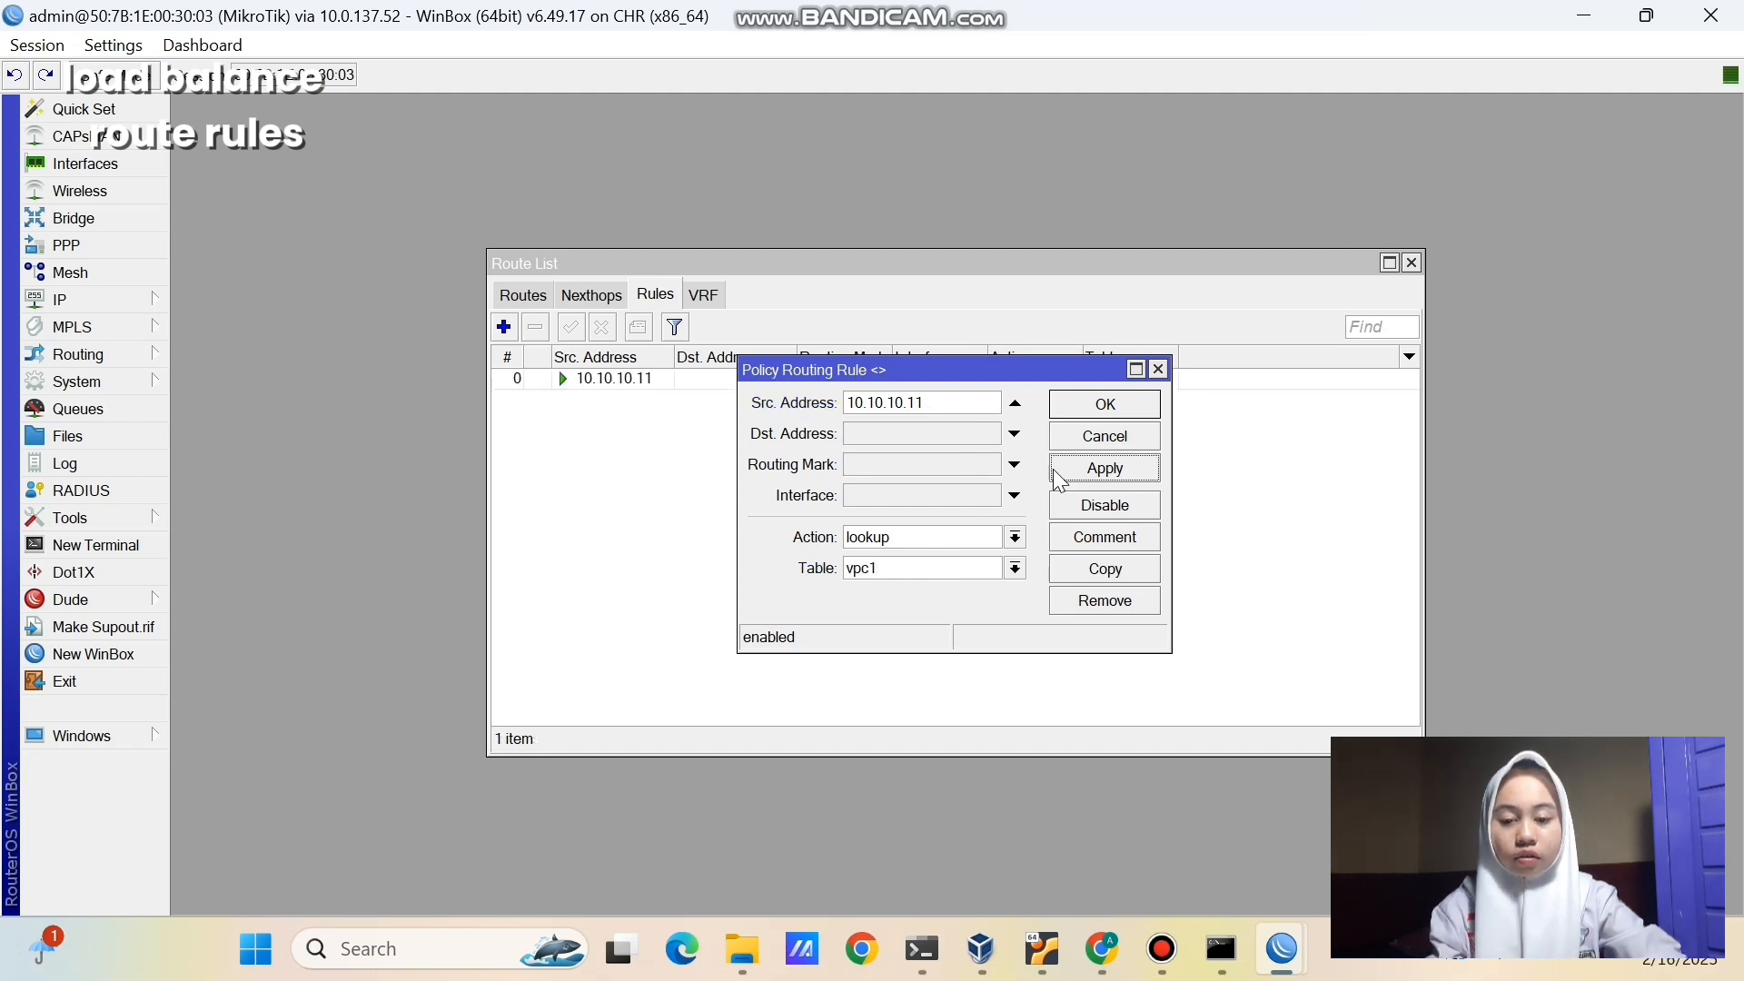
pyautogui.click(1065, 409)
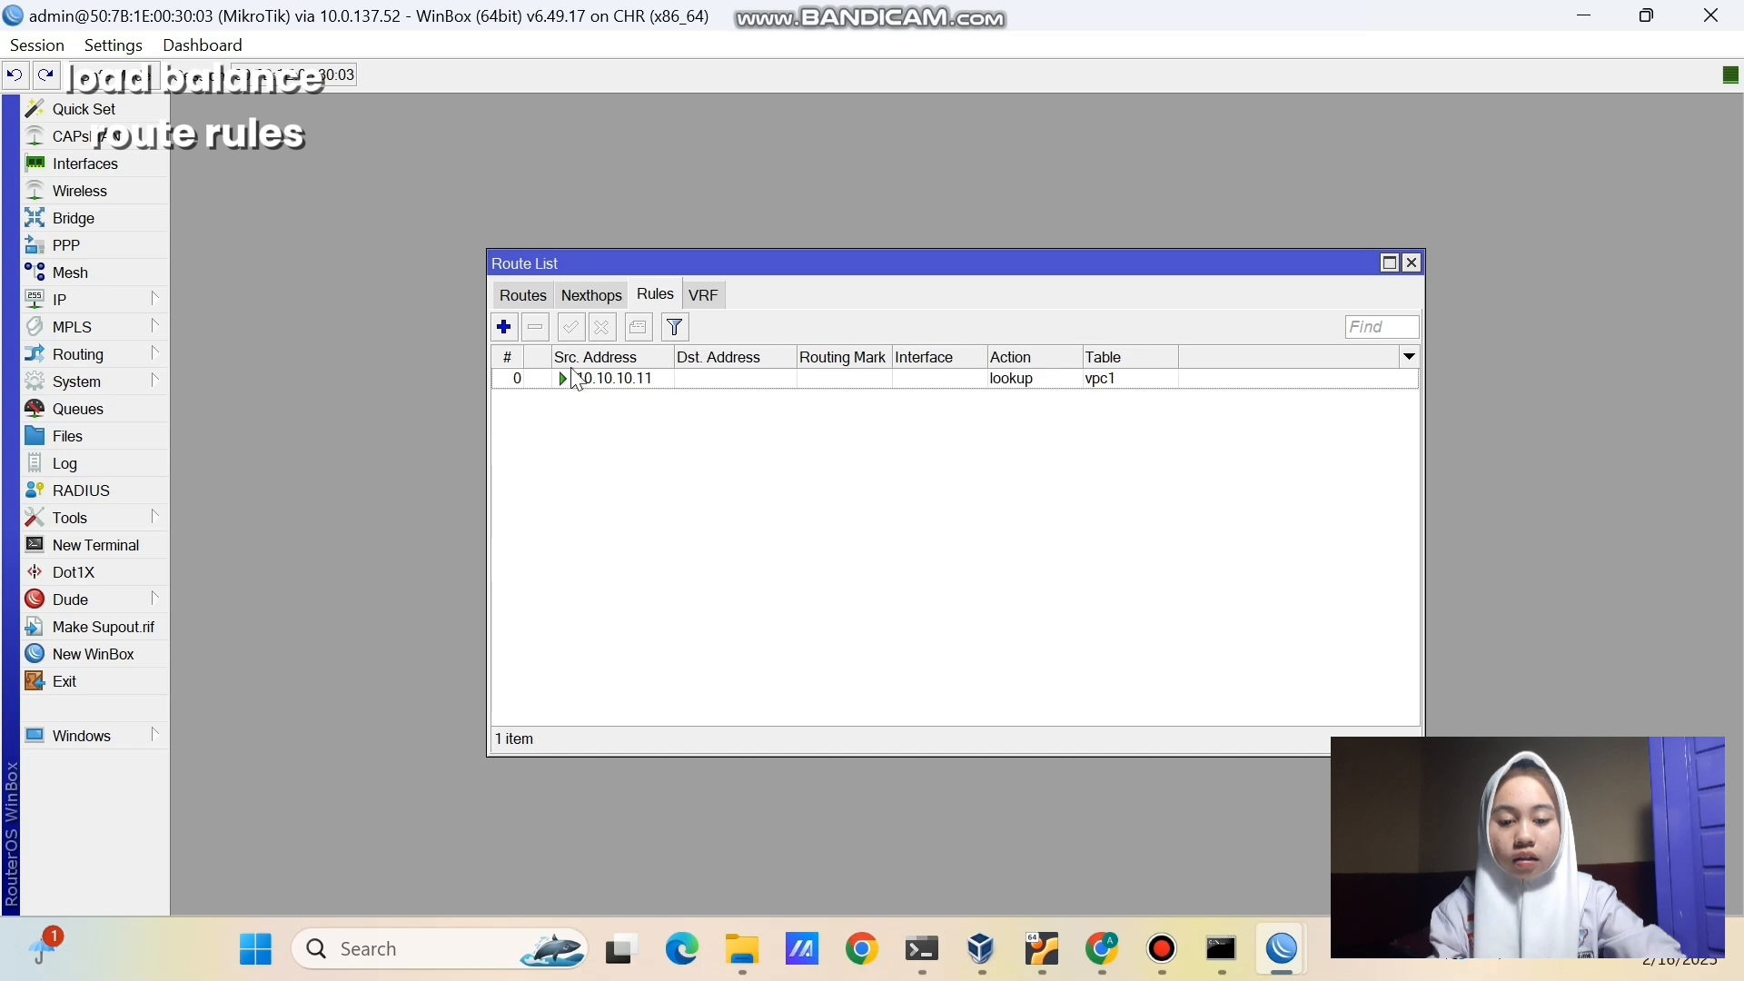
# - Add a second routing rule sending source 10.10.10.12 to lookup table vpc2
pyautogui.click(505, 329)
pyautogui.click(865, 399)
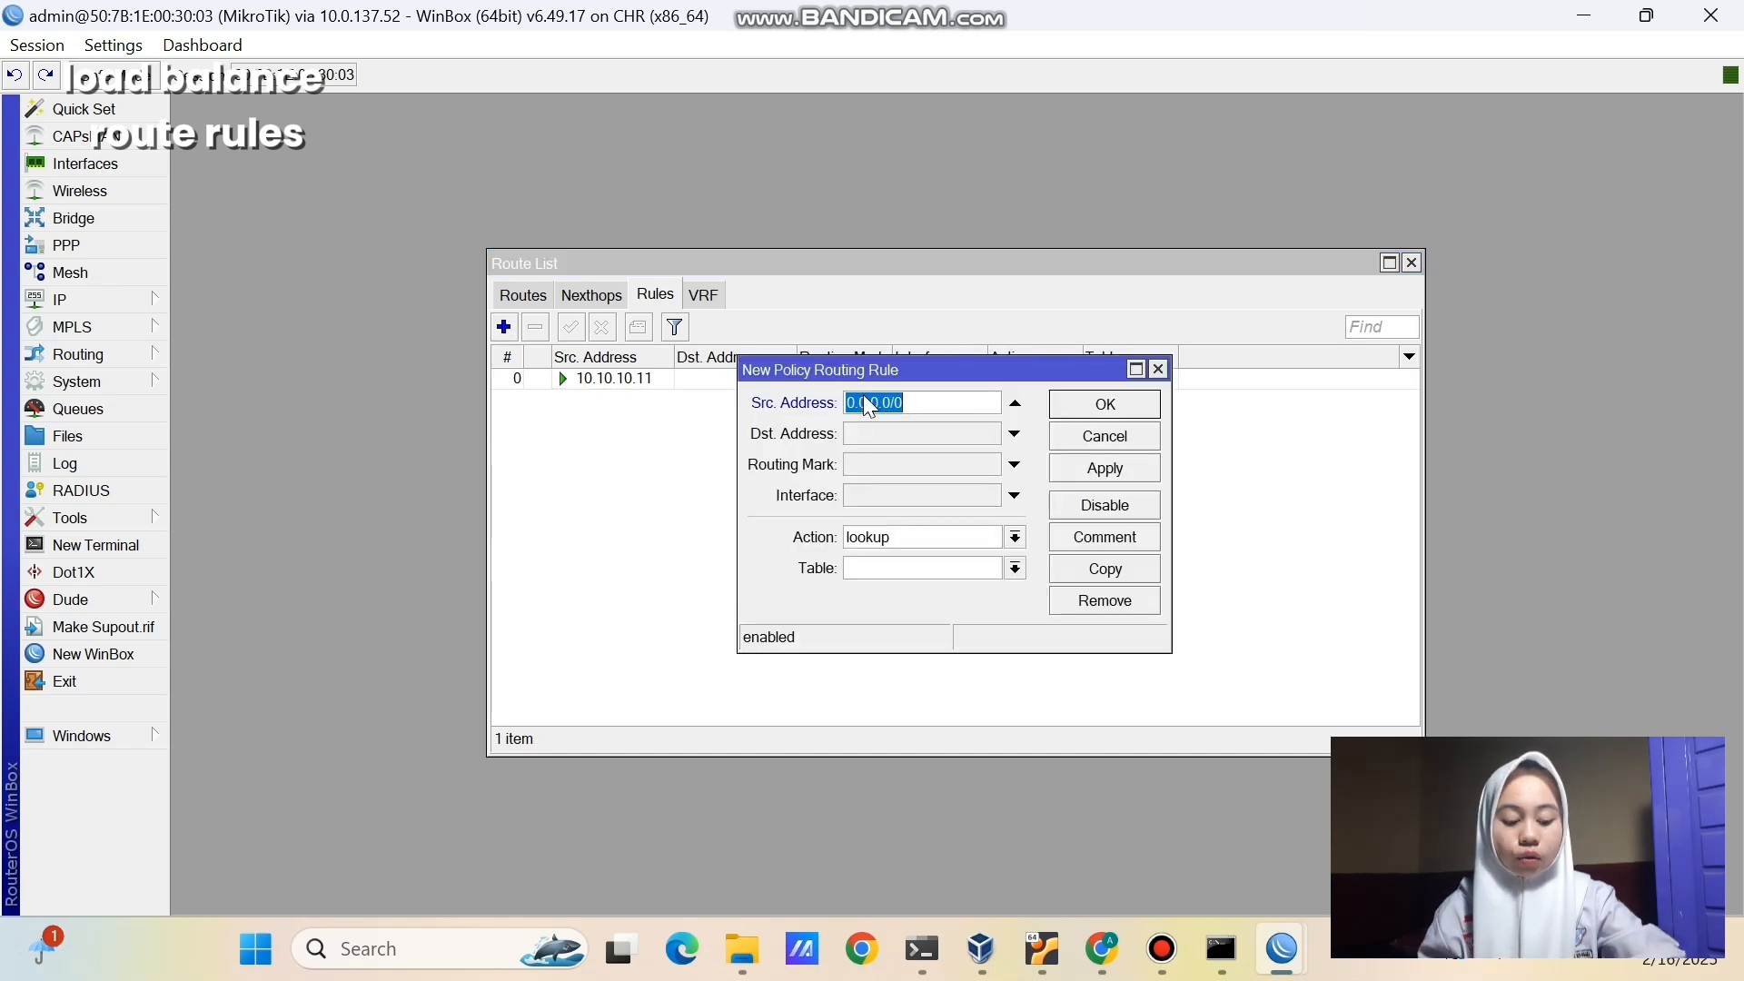
pyautogui.write('10.10.10.12')
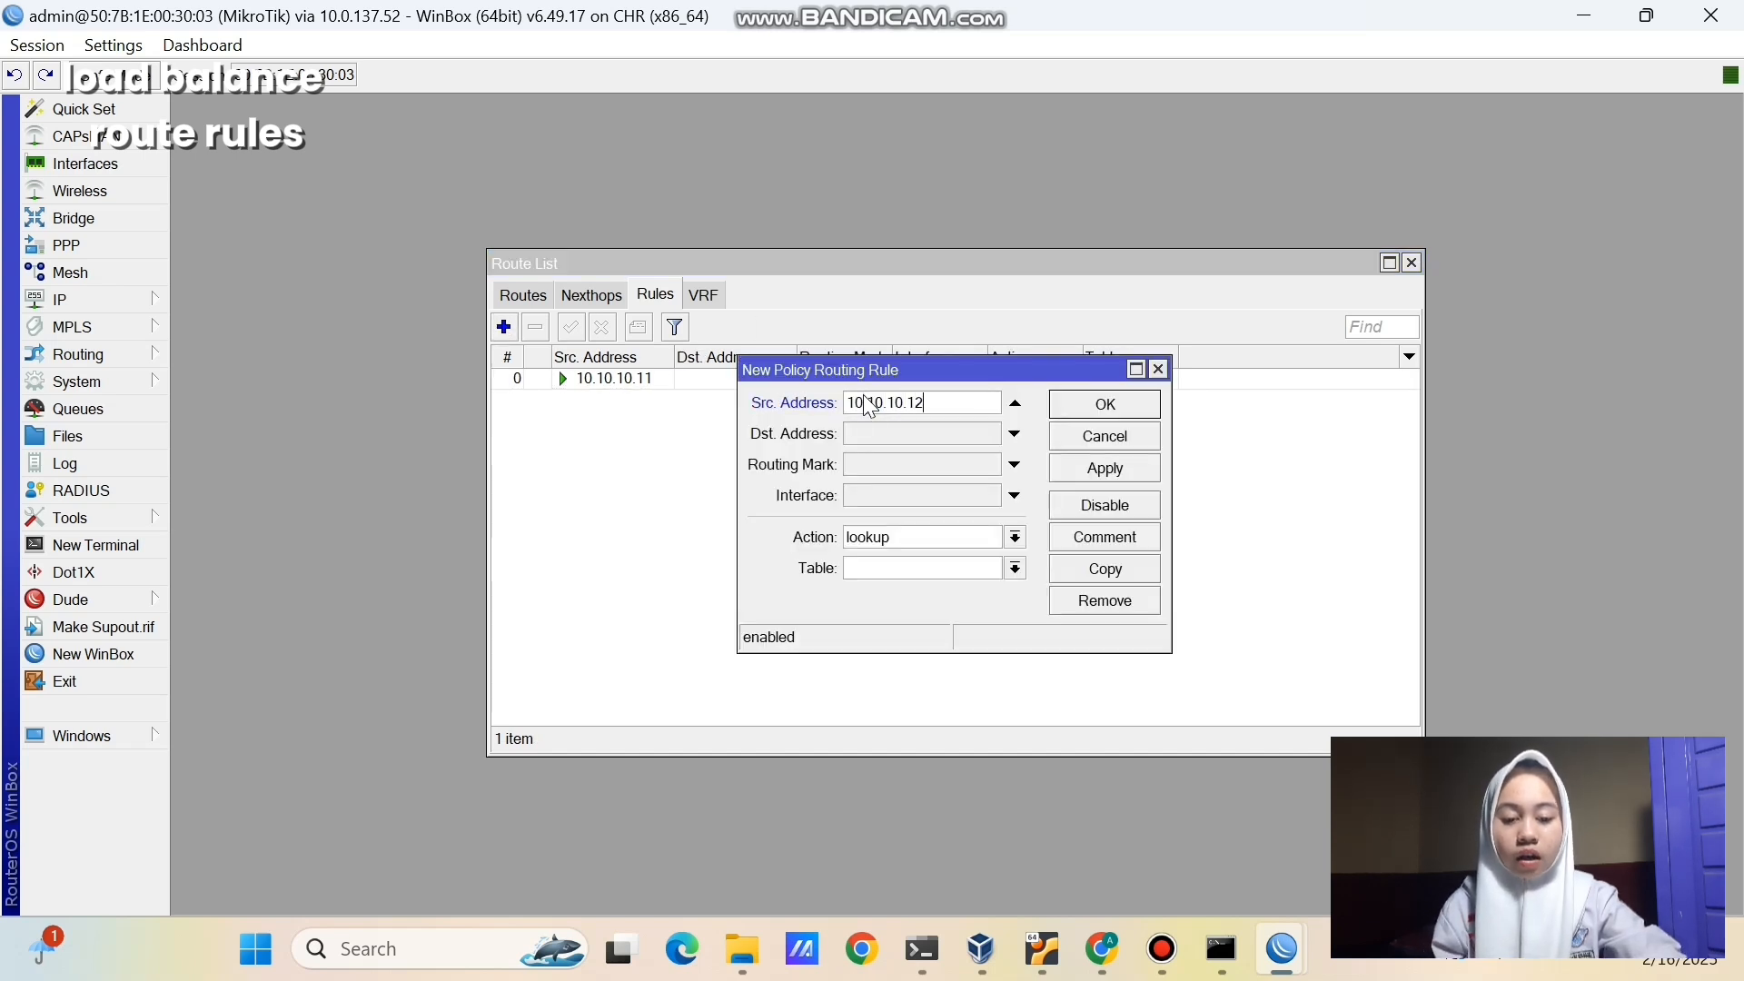
pyautogui.click(934, 567)
pyautogui.write('vpc2')
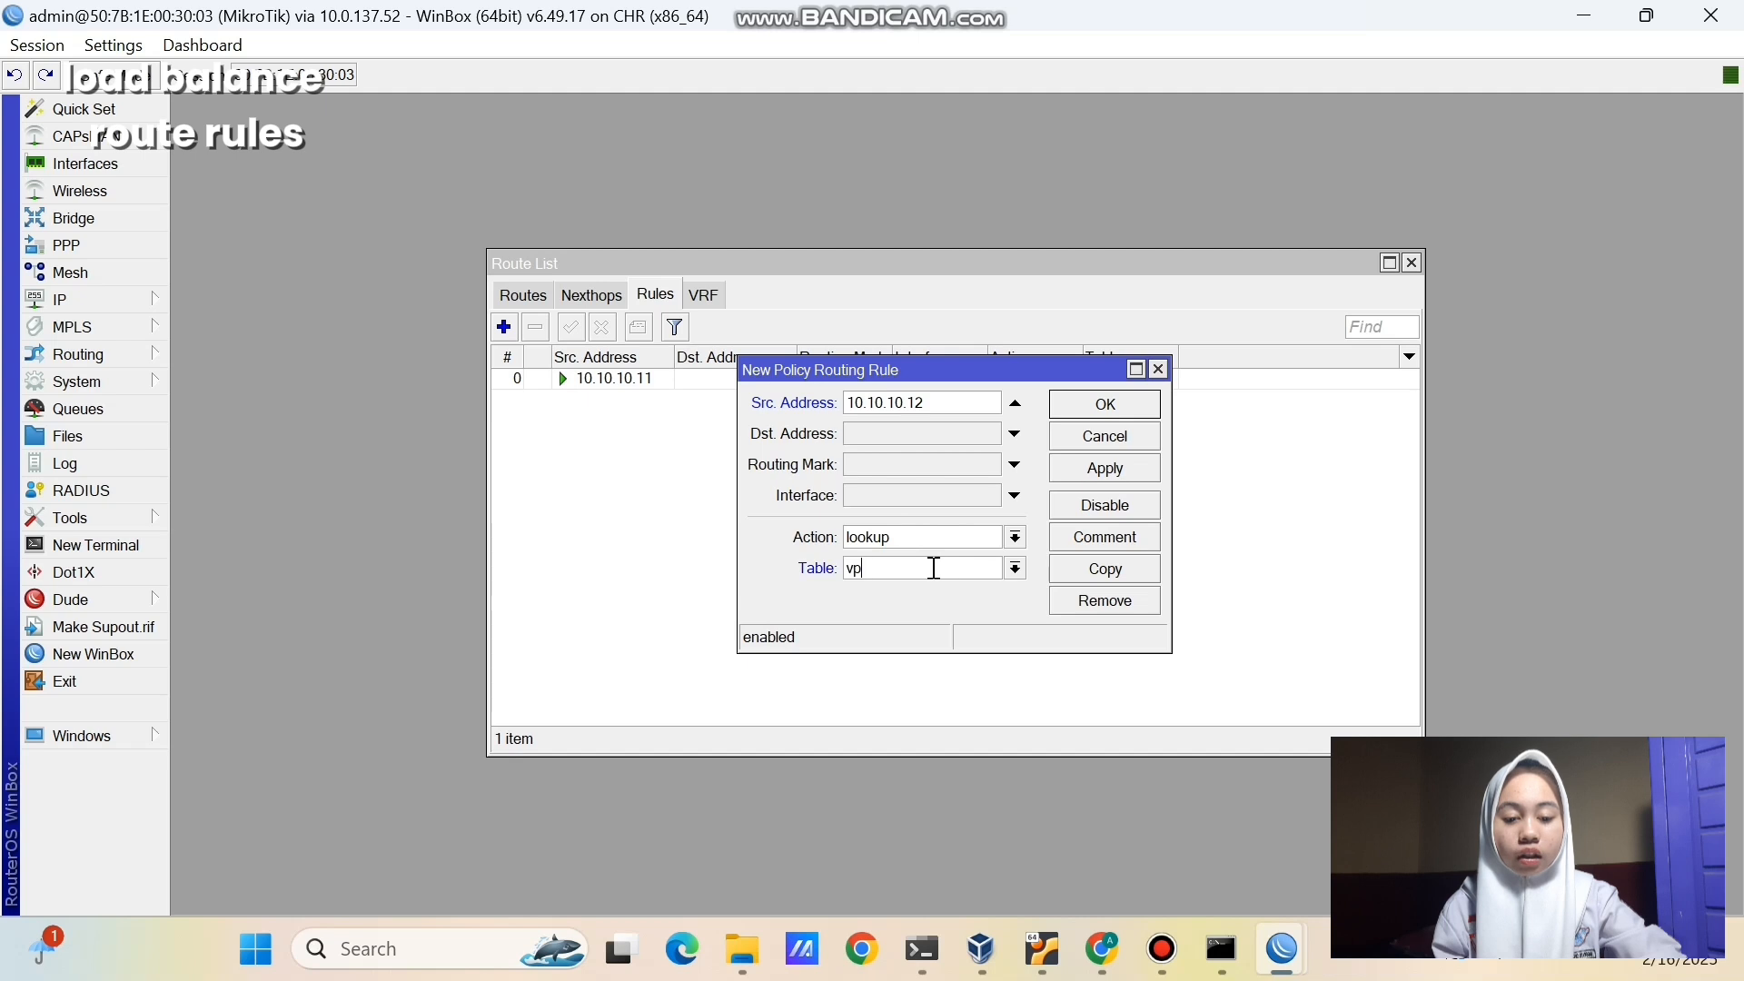
pyautogui.click(1076, 488)
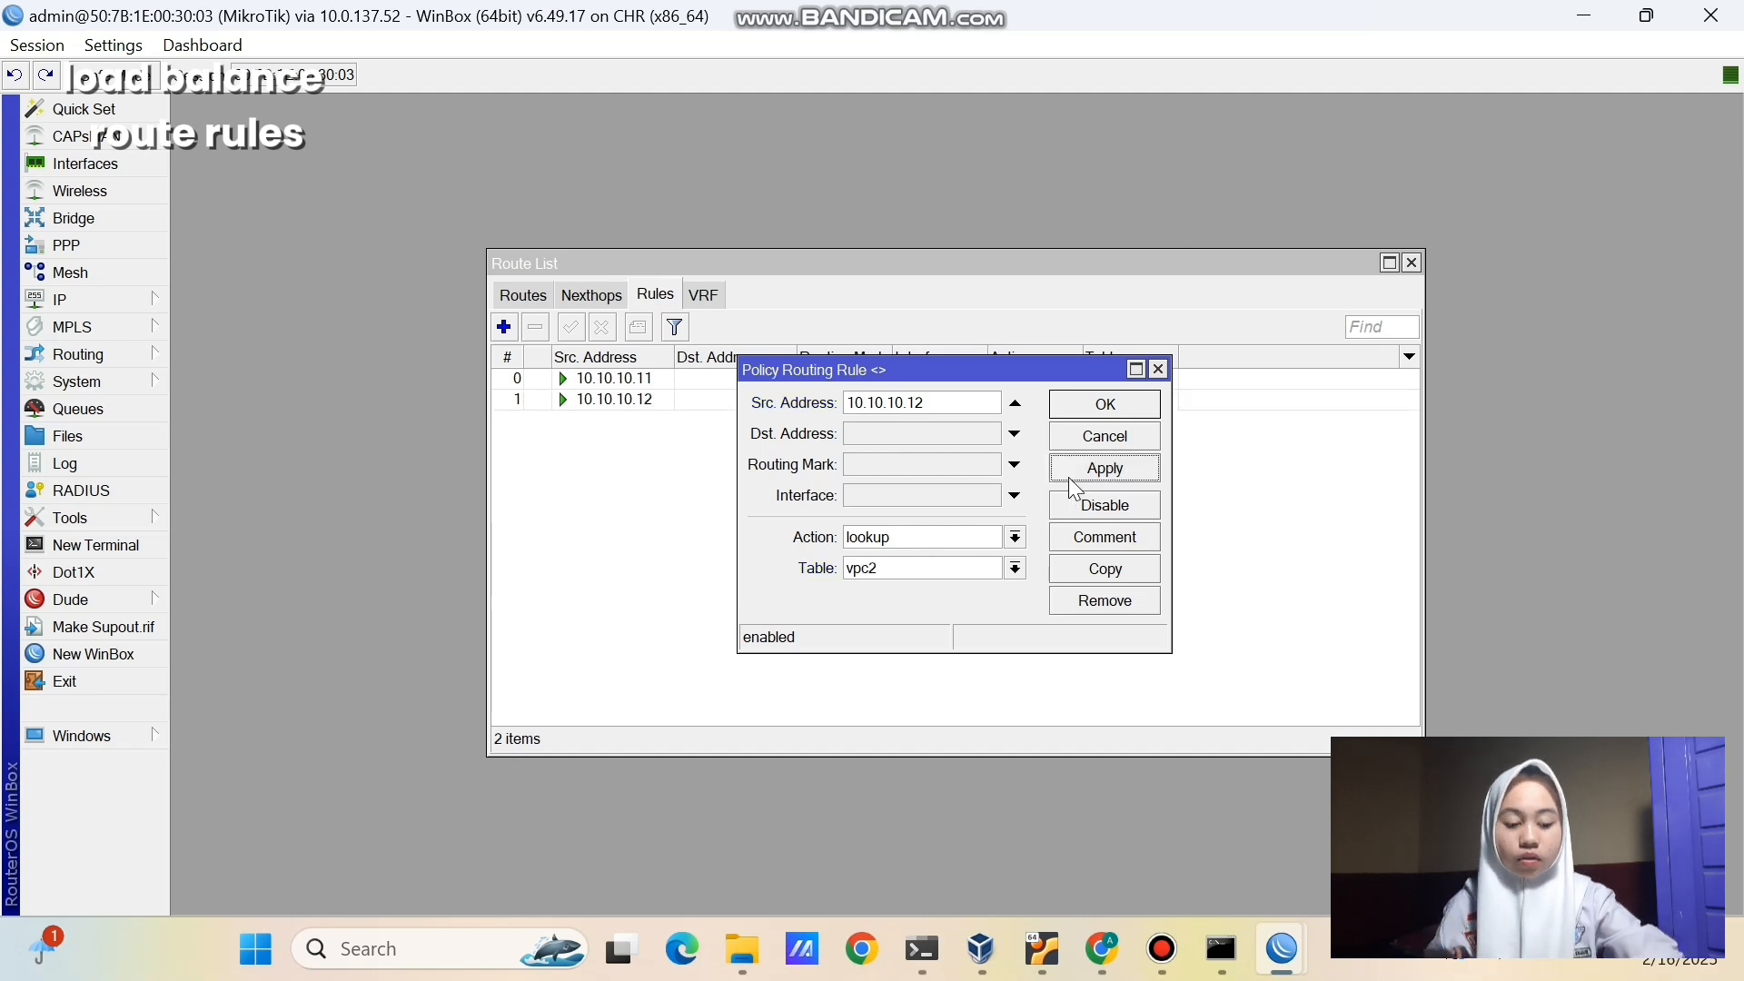
pyautogui.click(1063, 414)
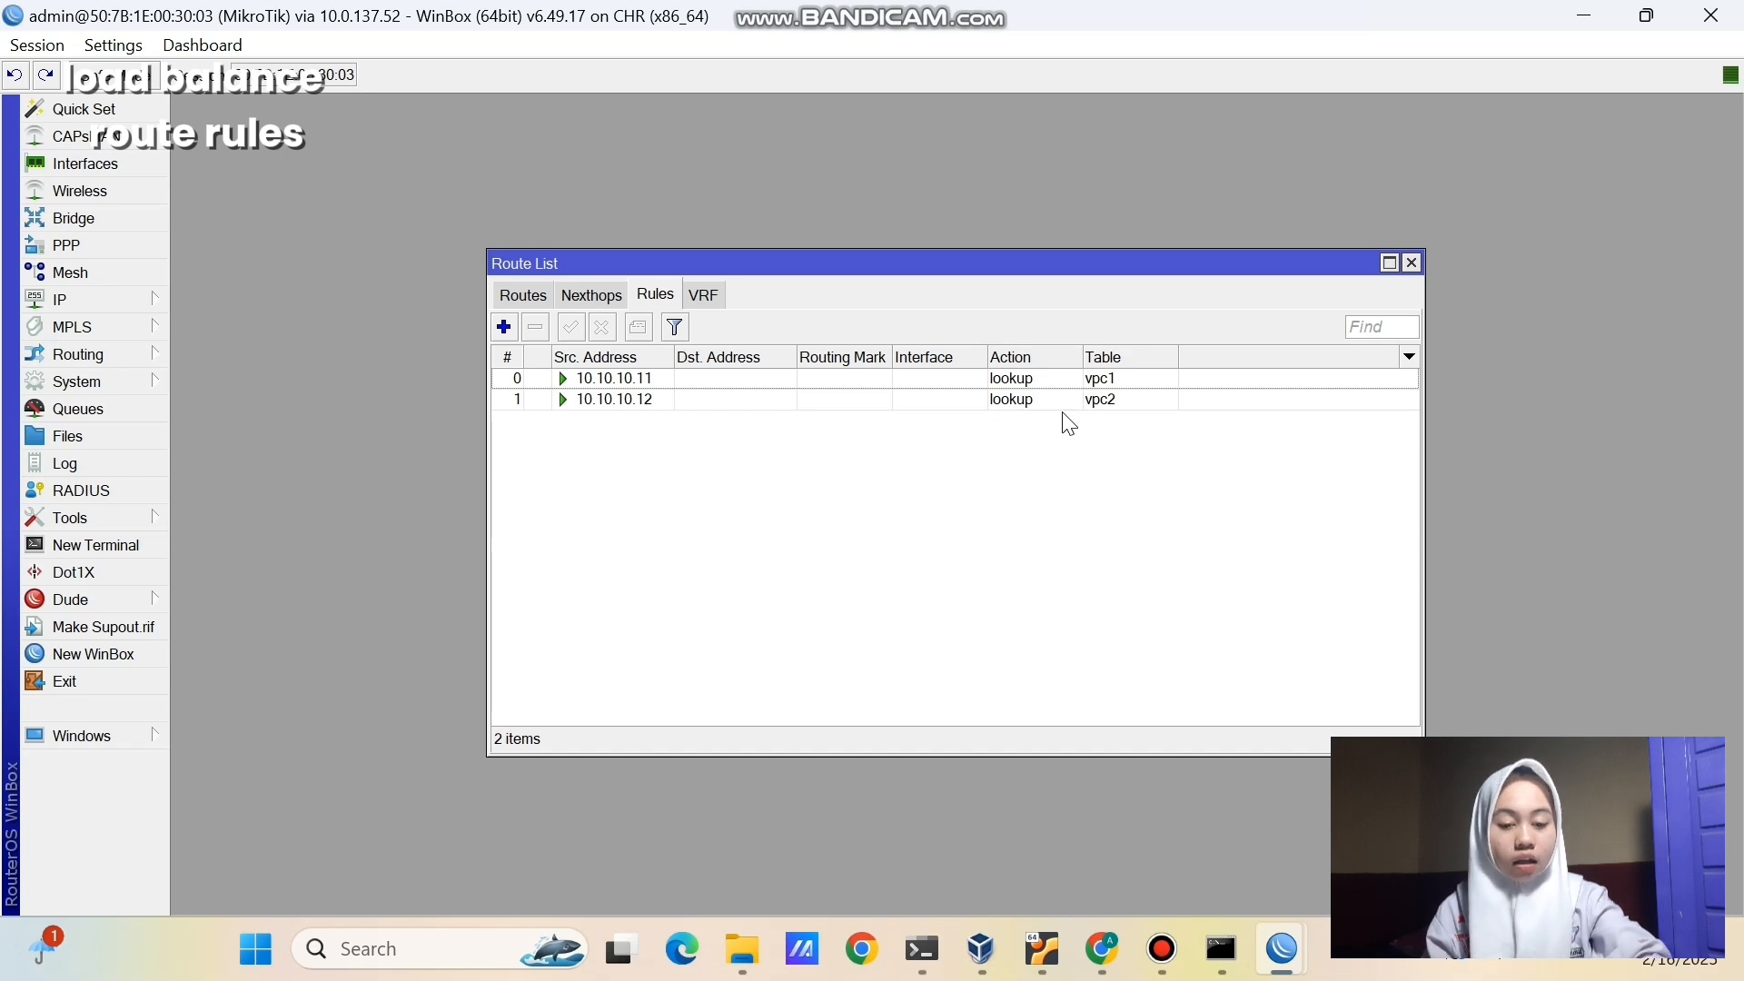
# - Add a default route via gateway 192.168.1.1 with routing mark vpc1
pyautogui.click(523, 295)
pyautogui.click(504, 327)
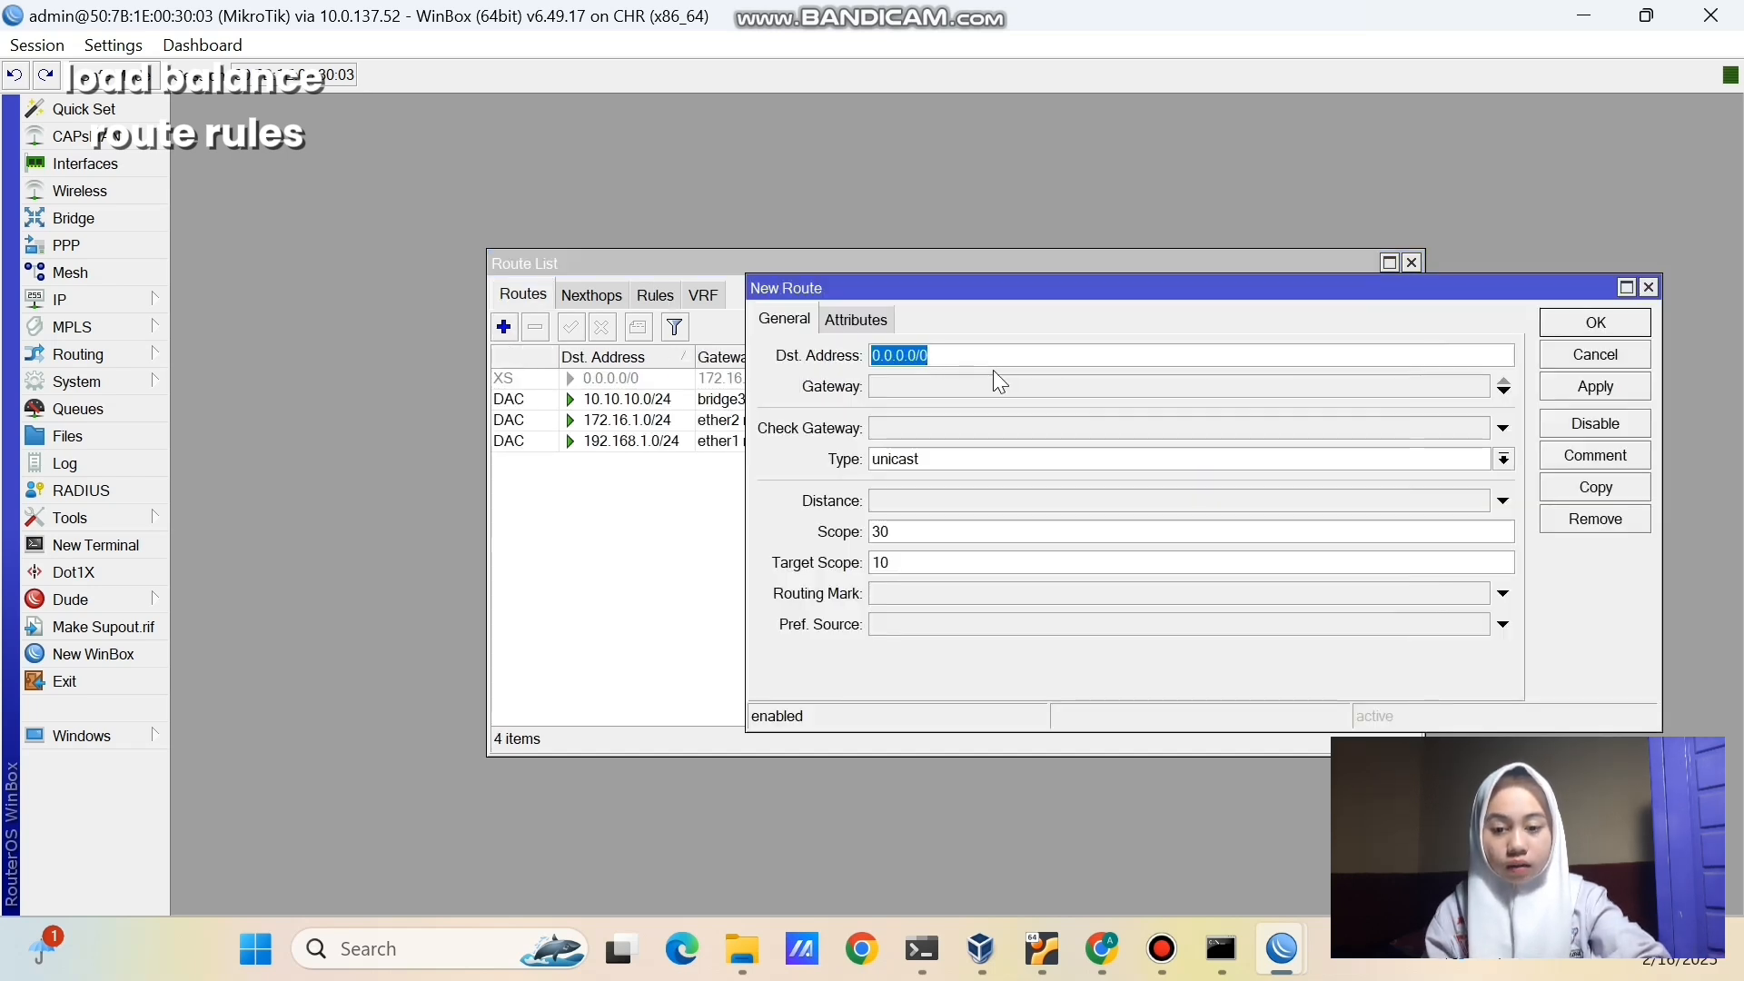
pyautogui.click(1003, 387)
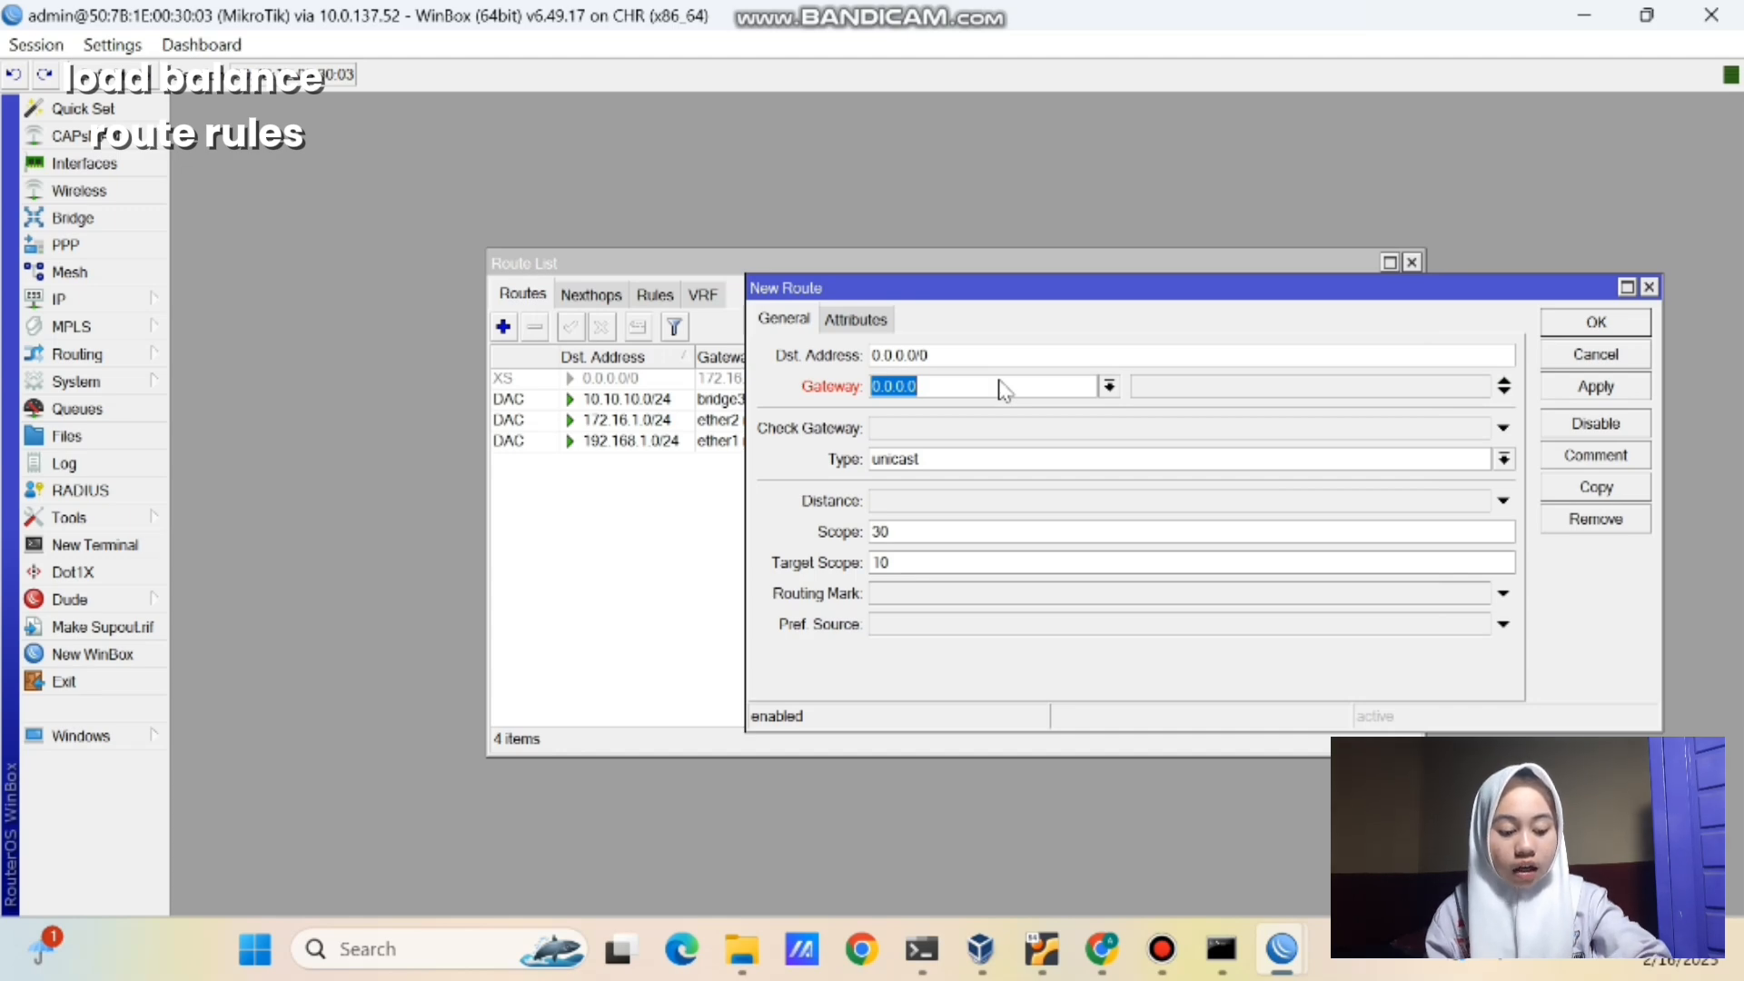
pyautogui.press('BackSpace')
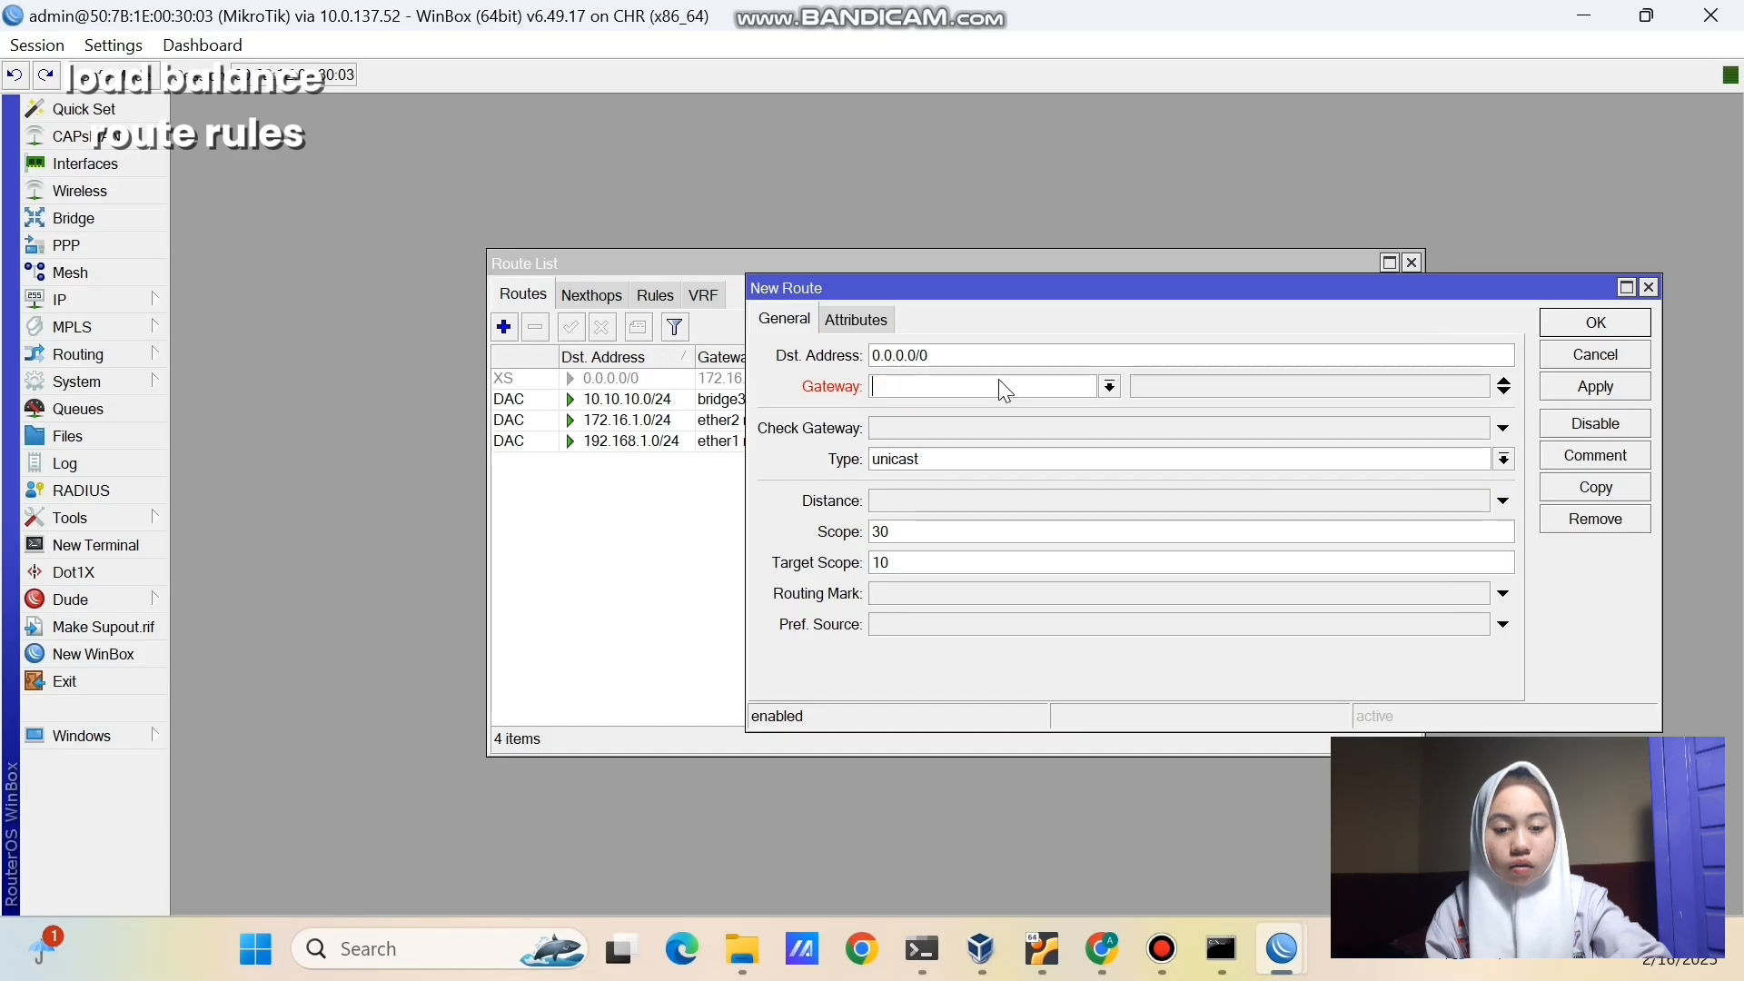
pyautogui.write('192.168.1.1')
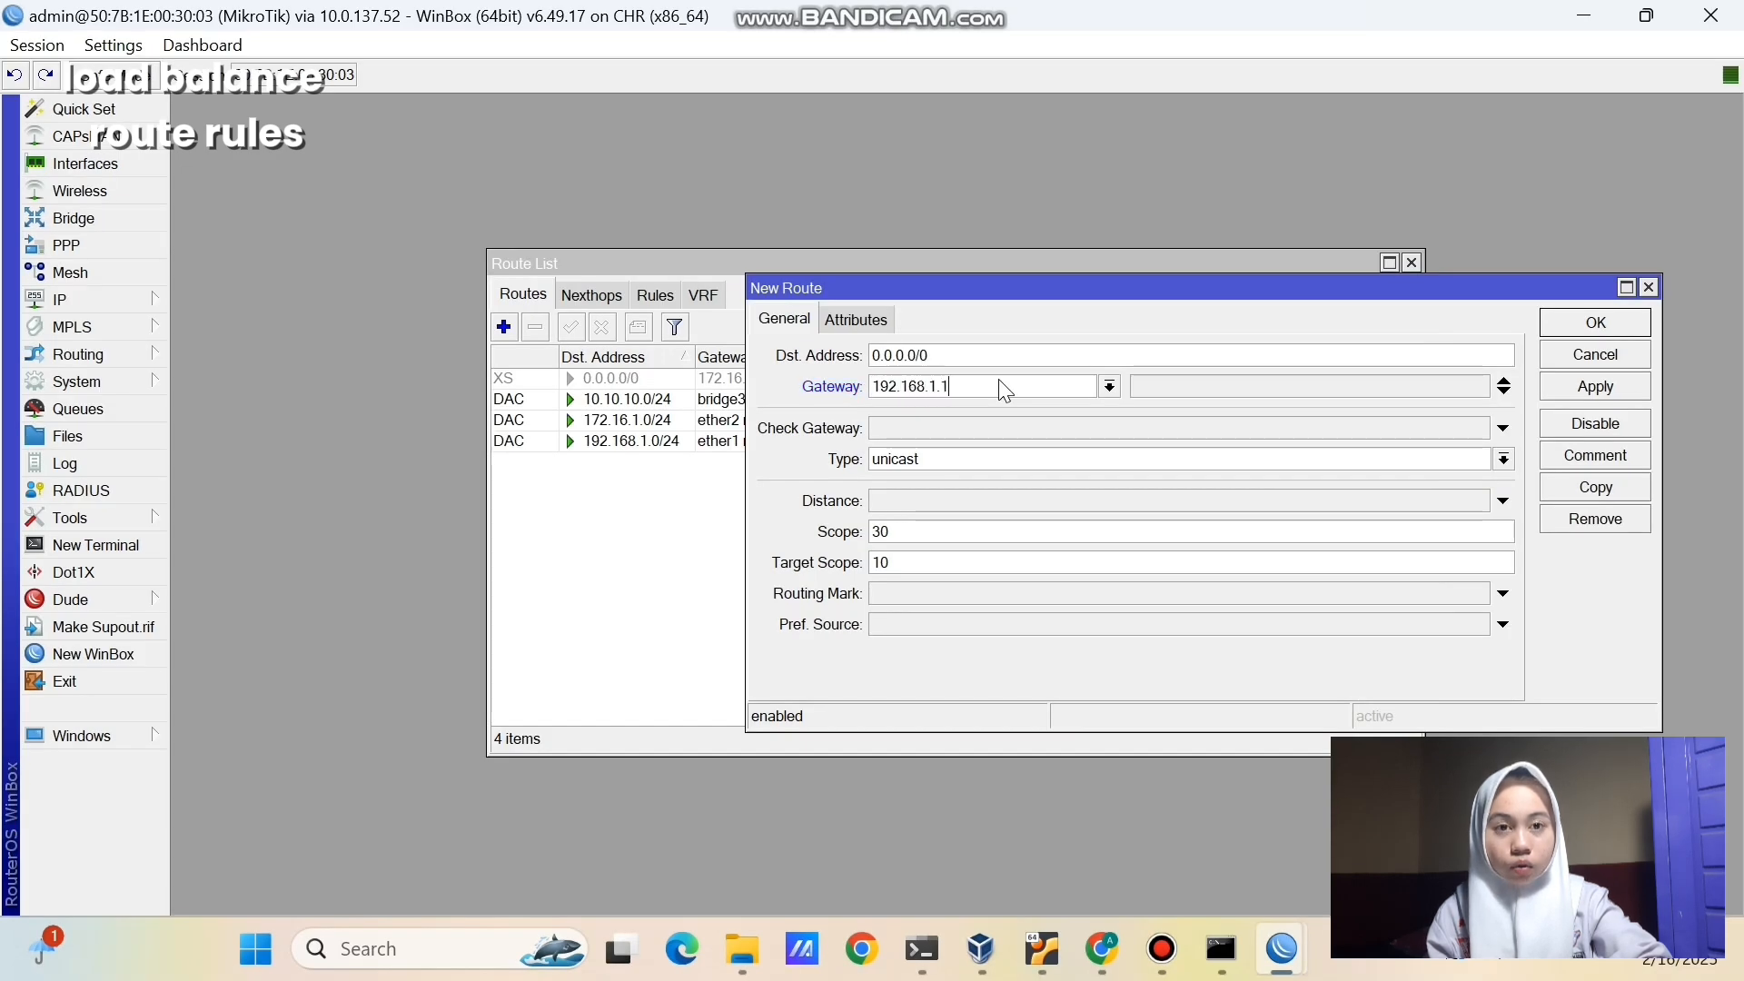
pyautogui.click(992, 598)
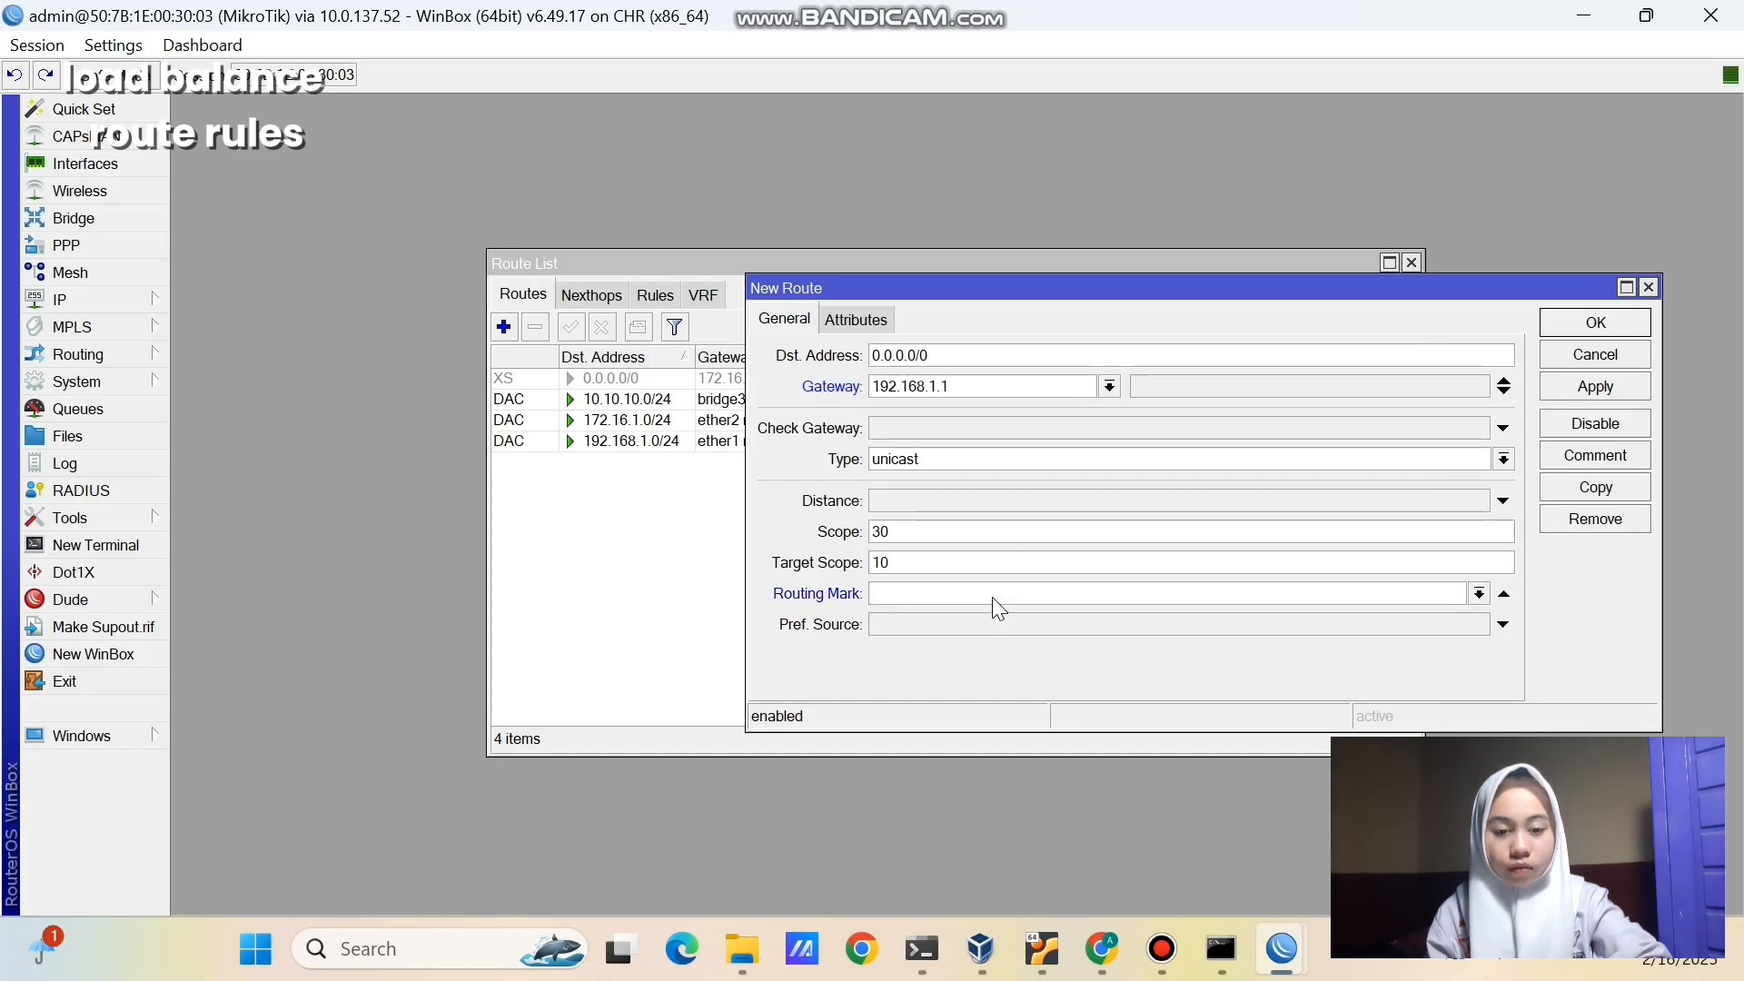
pyautogui.click(1479, 593)
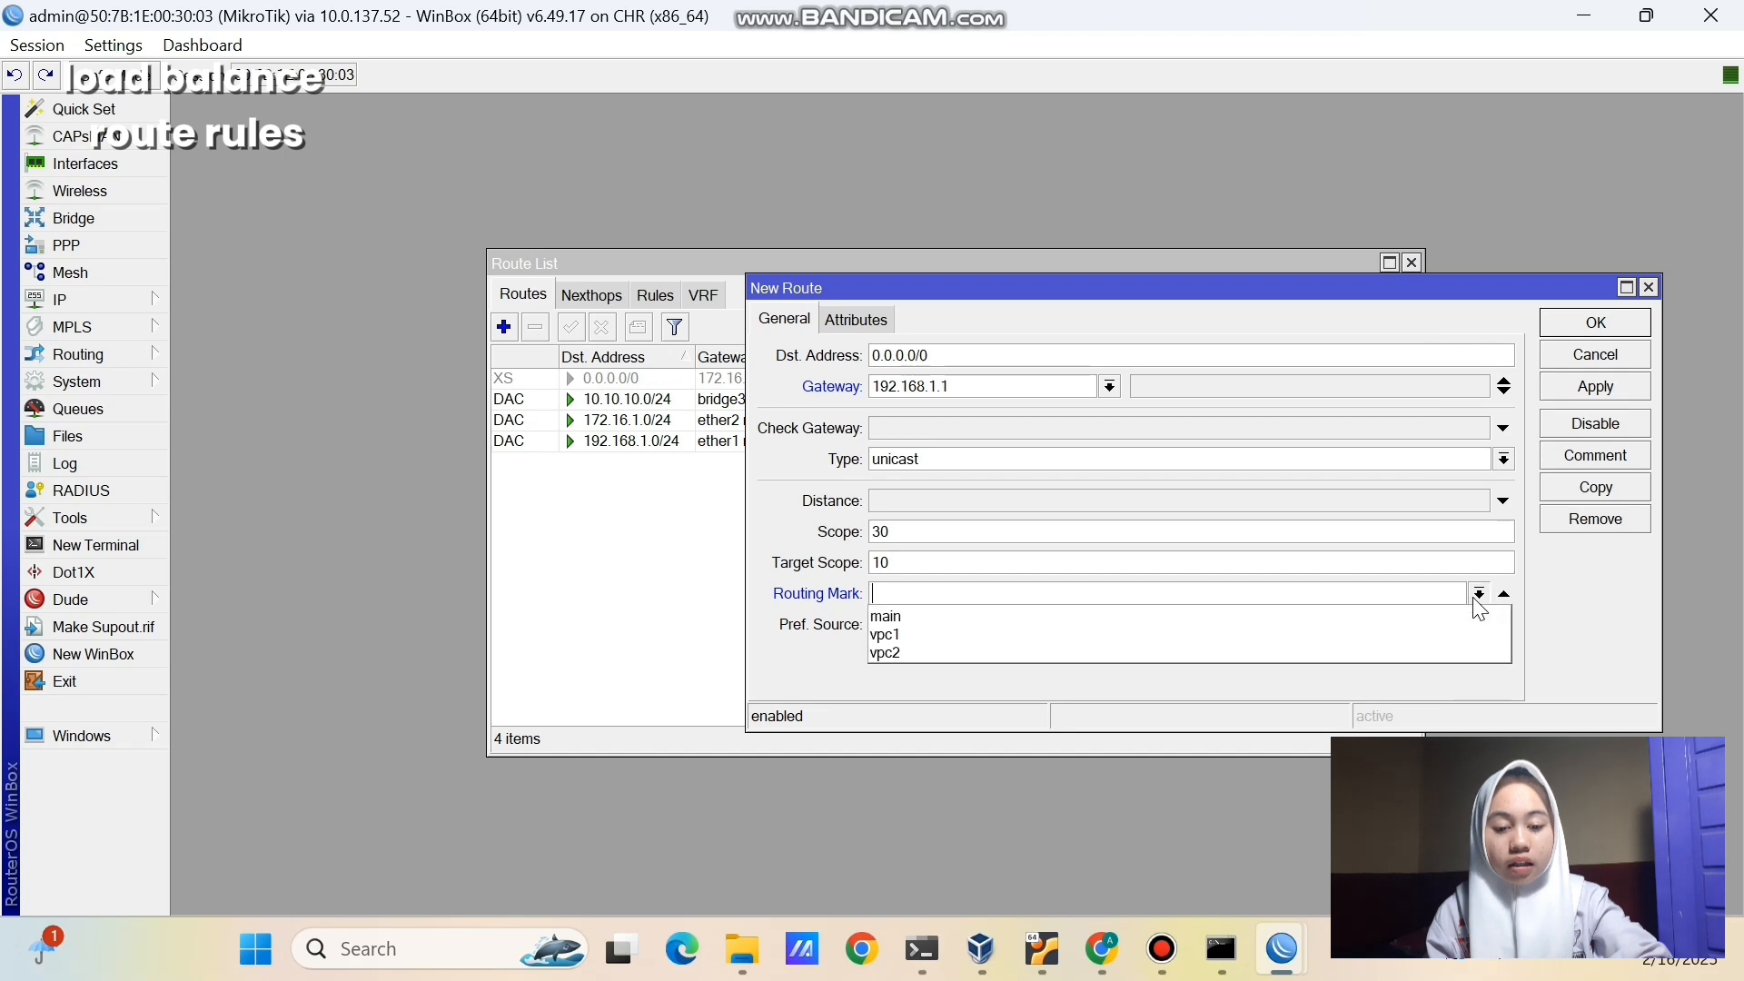
pyautogui.click(1303, 636)
pyautogui.click(1626, 386)
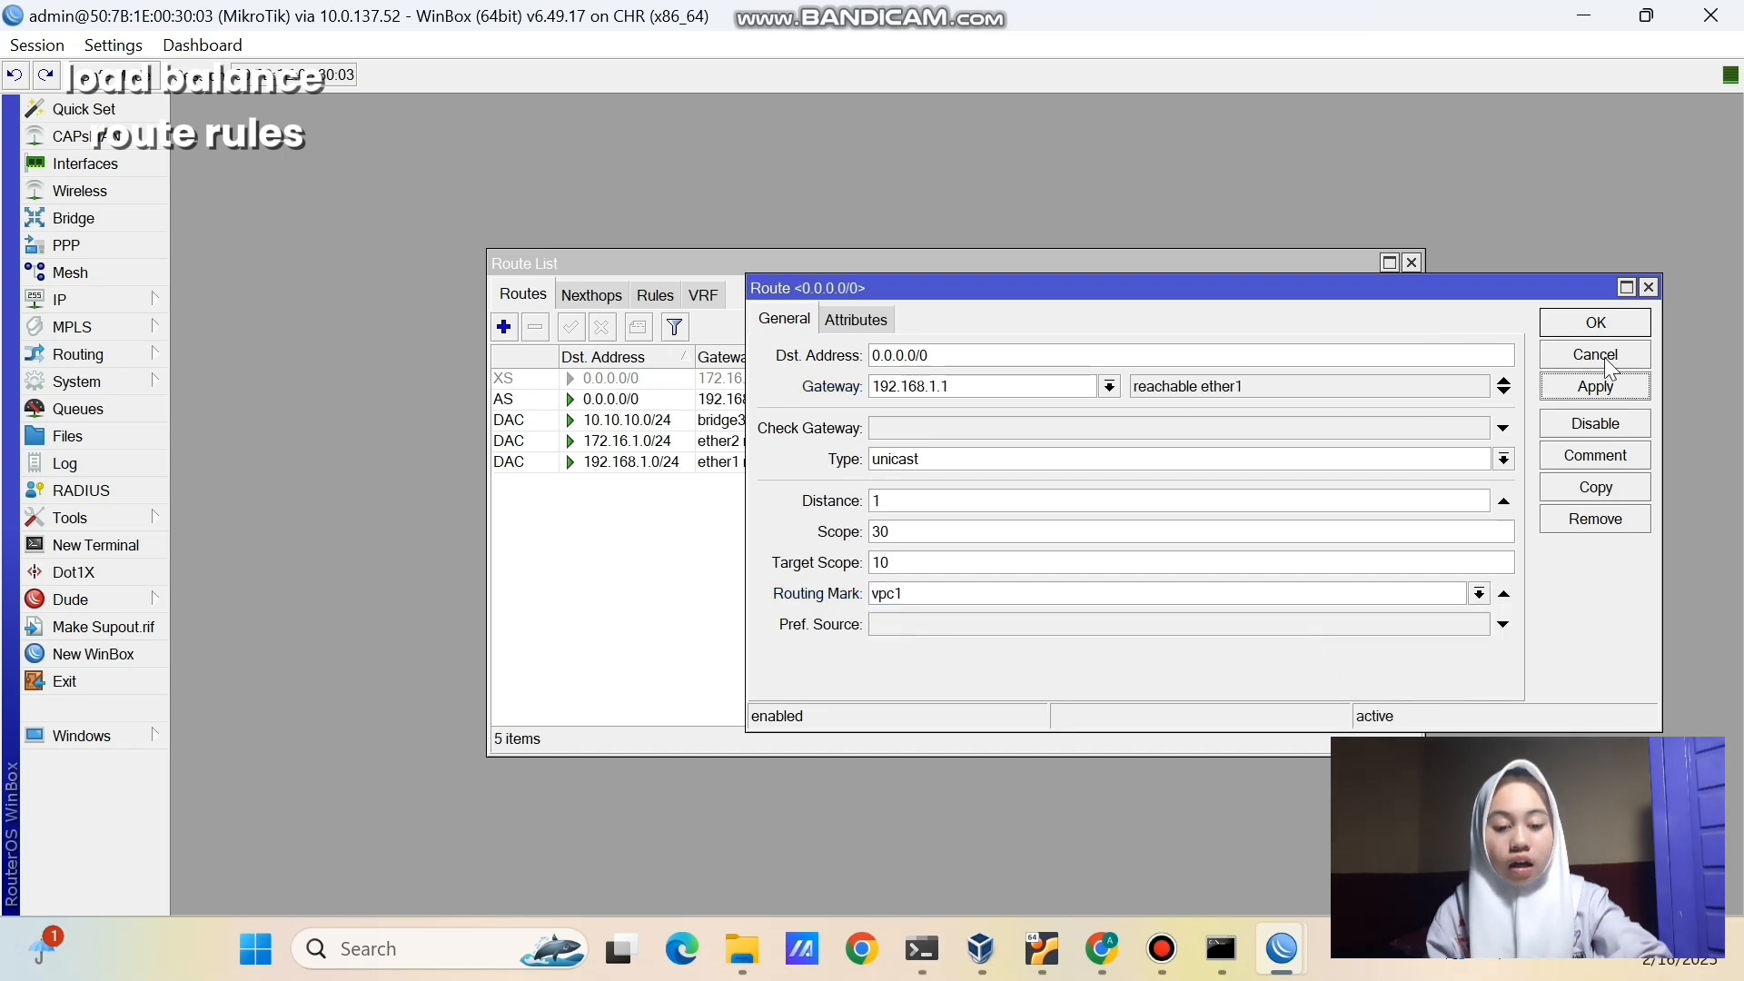
pyautogui.click(1596, 323)
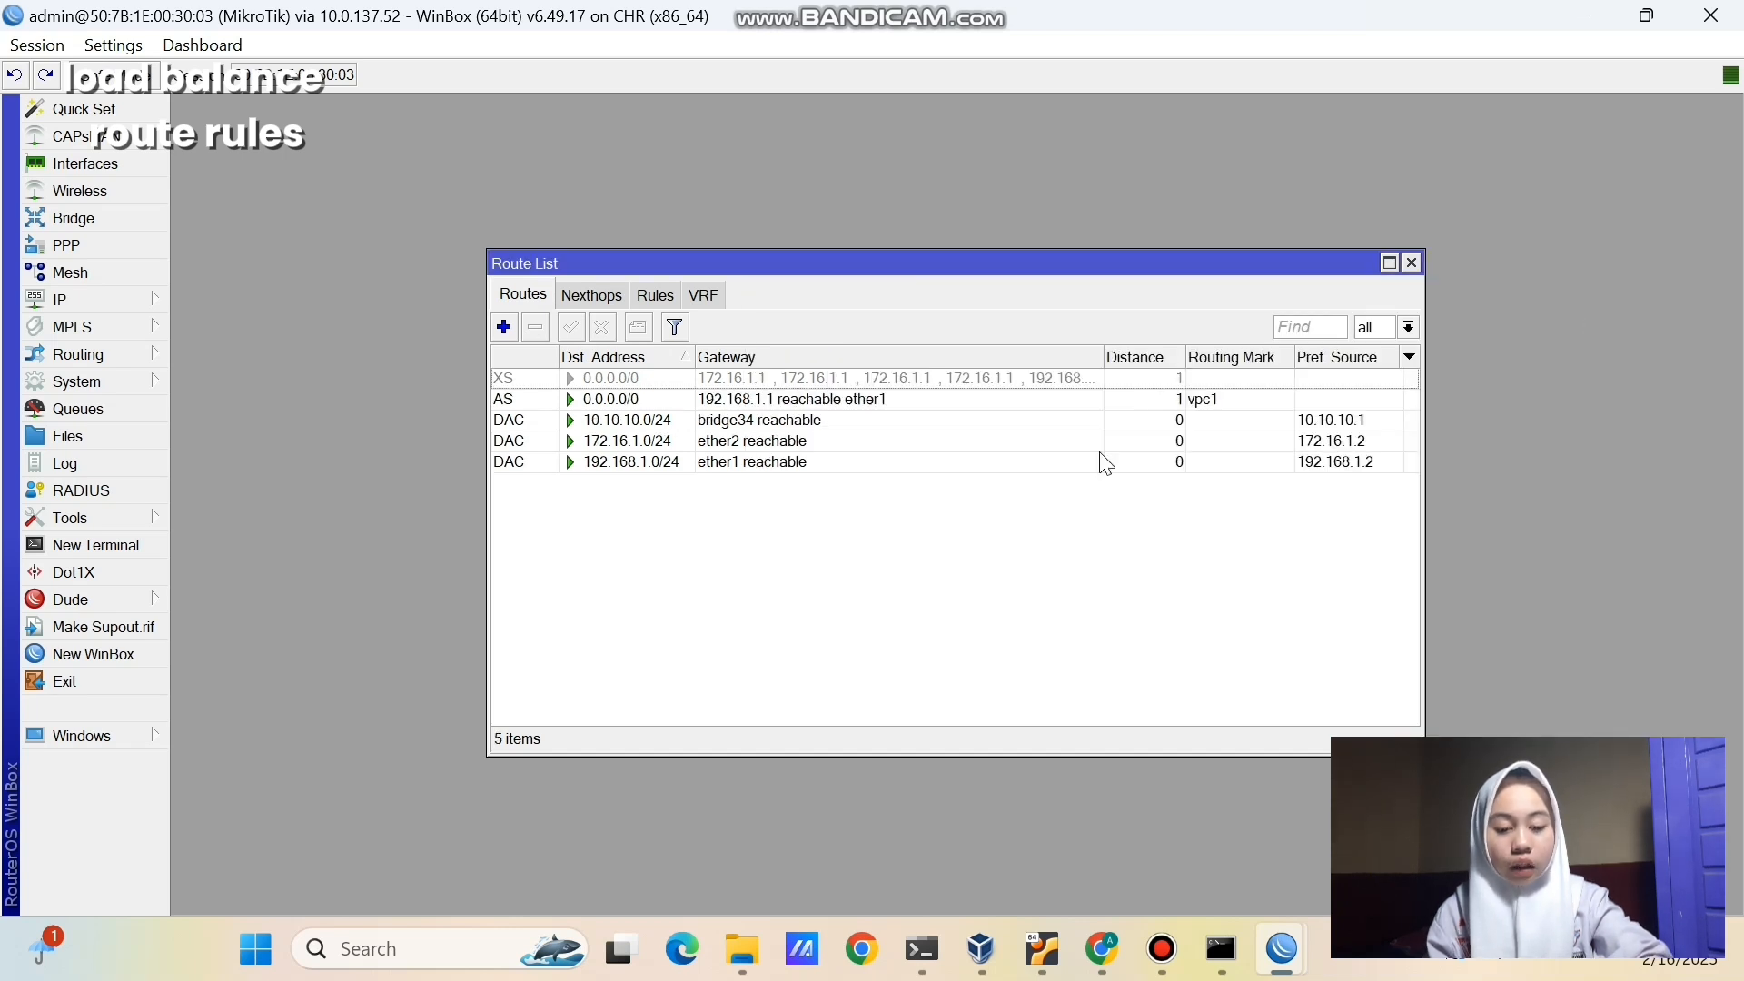
# - Add a default route via gateway 172.16.1.1 with routing mark vpc2
pyautogui.click(504, 327)
pyautogui.click(896, 385)
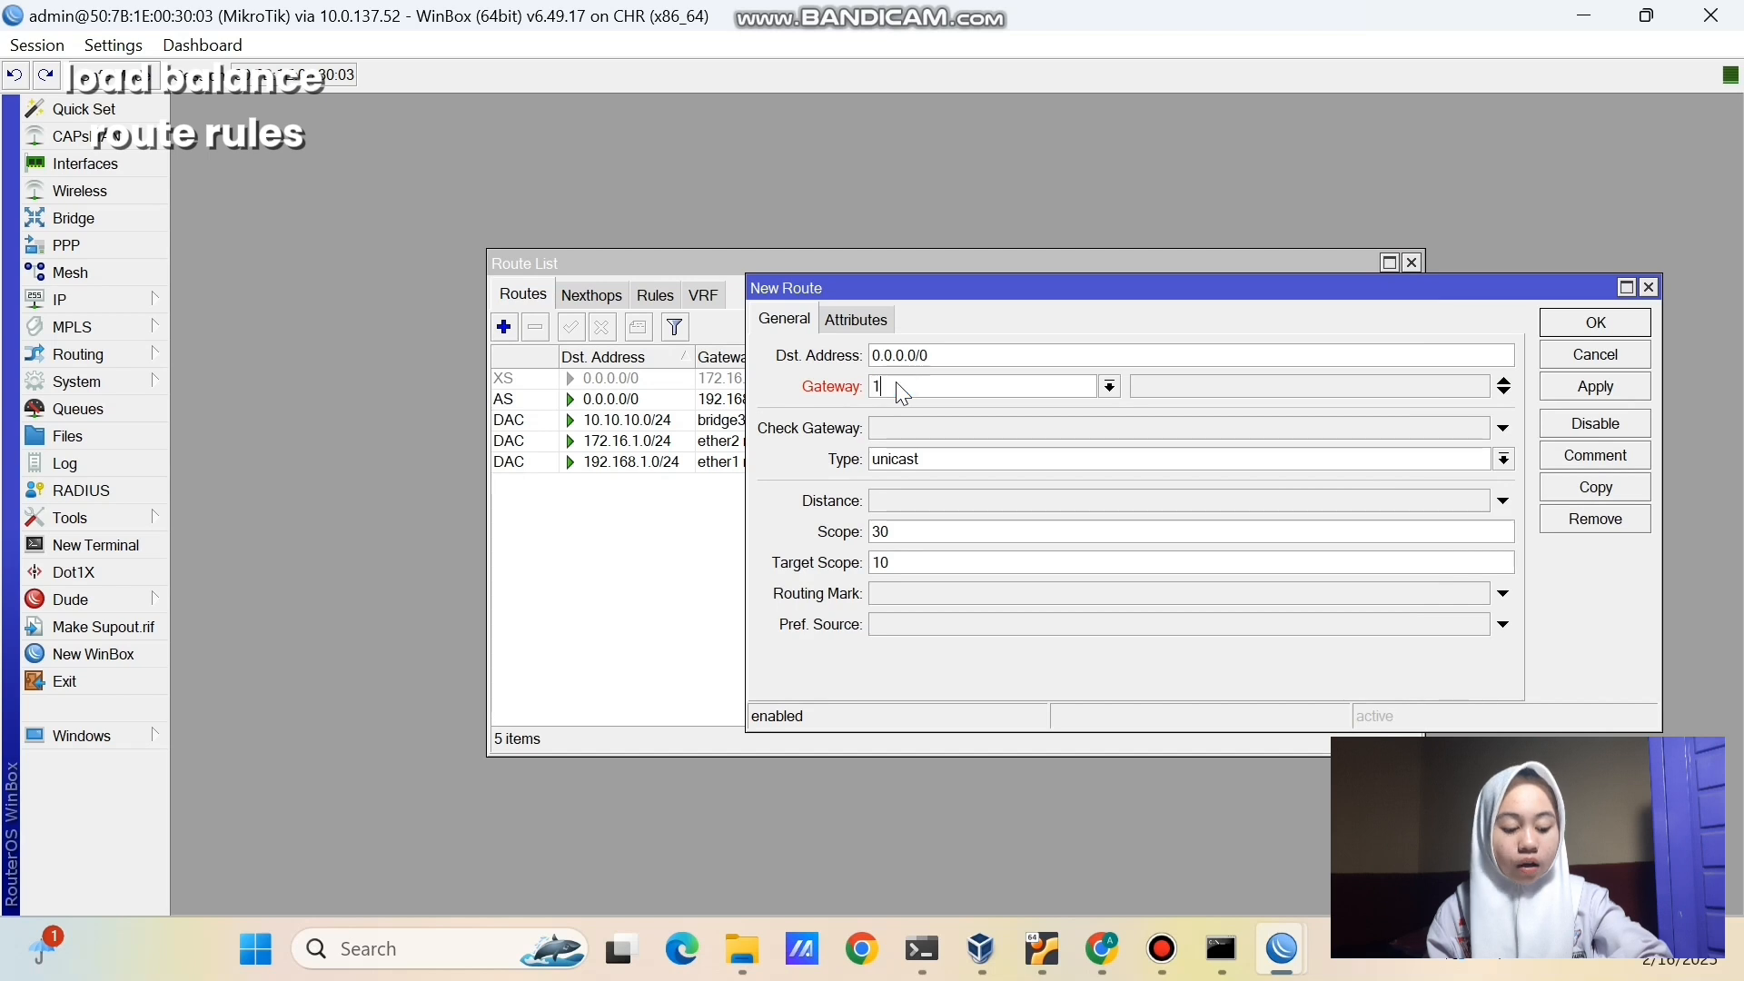
pyautogui.write('.16.1.1')
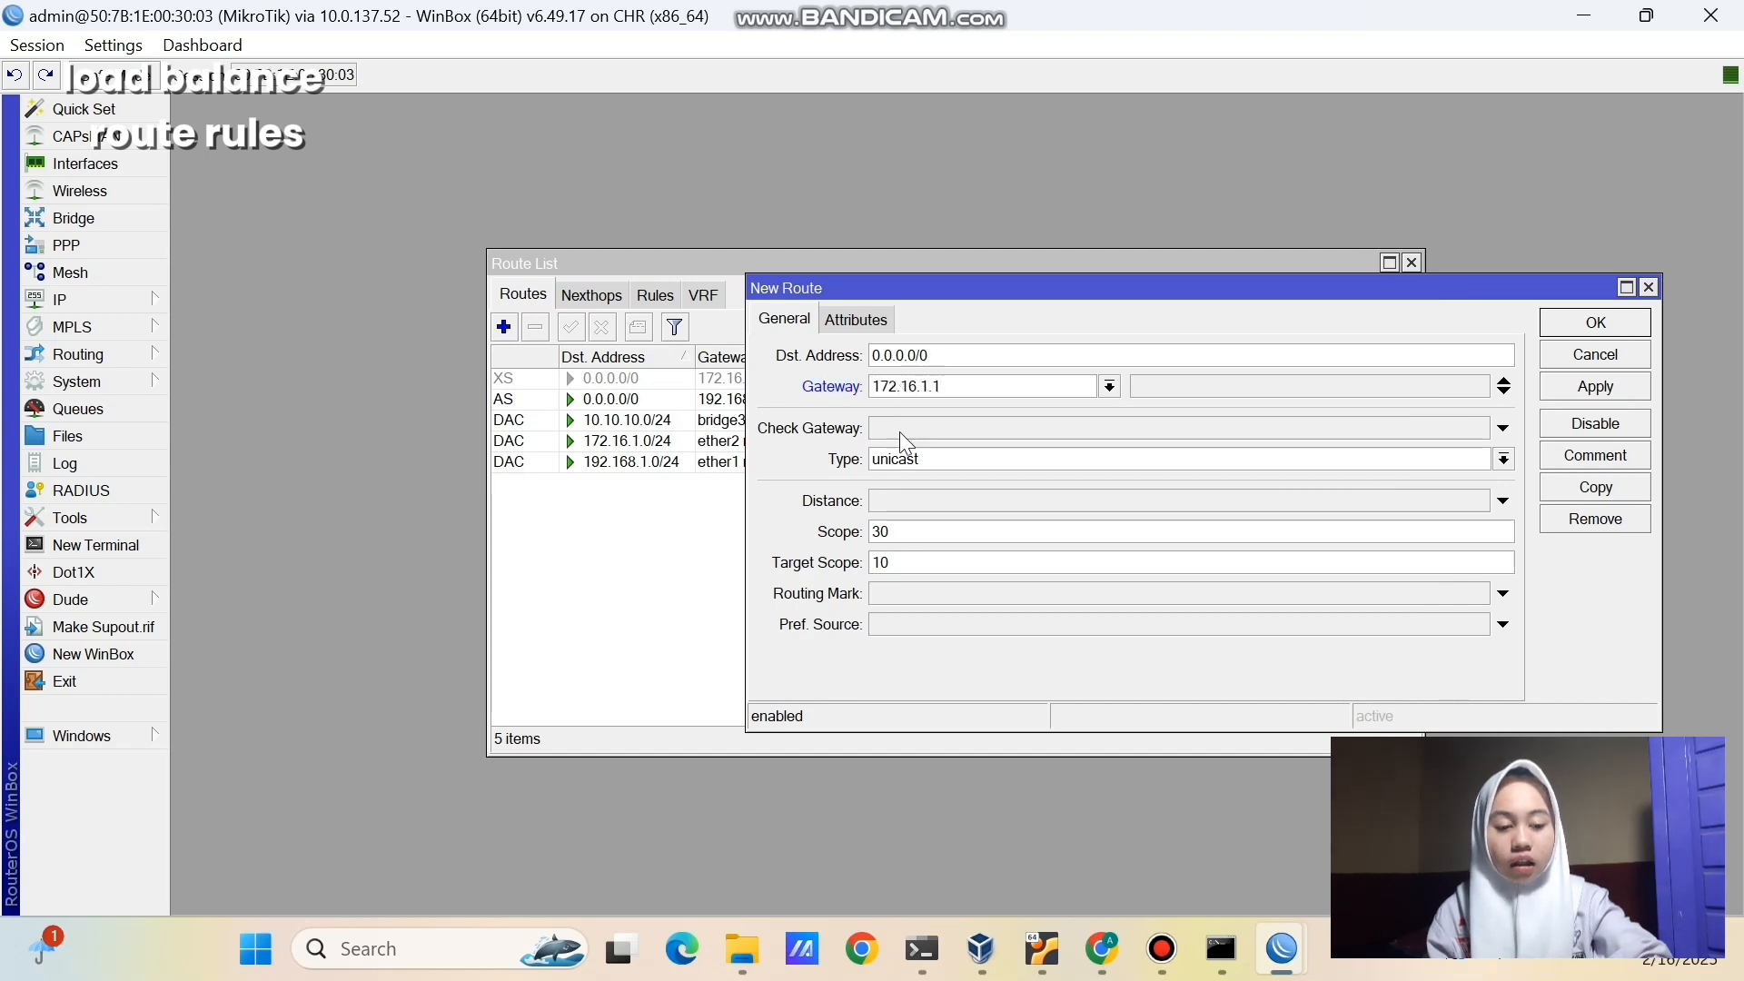
pyautogui.click(945, 599)
pyautogui.click(1479, 594)
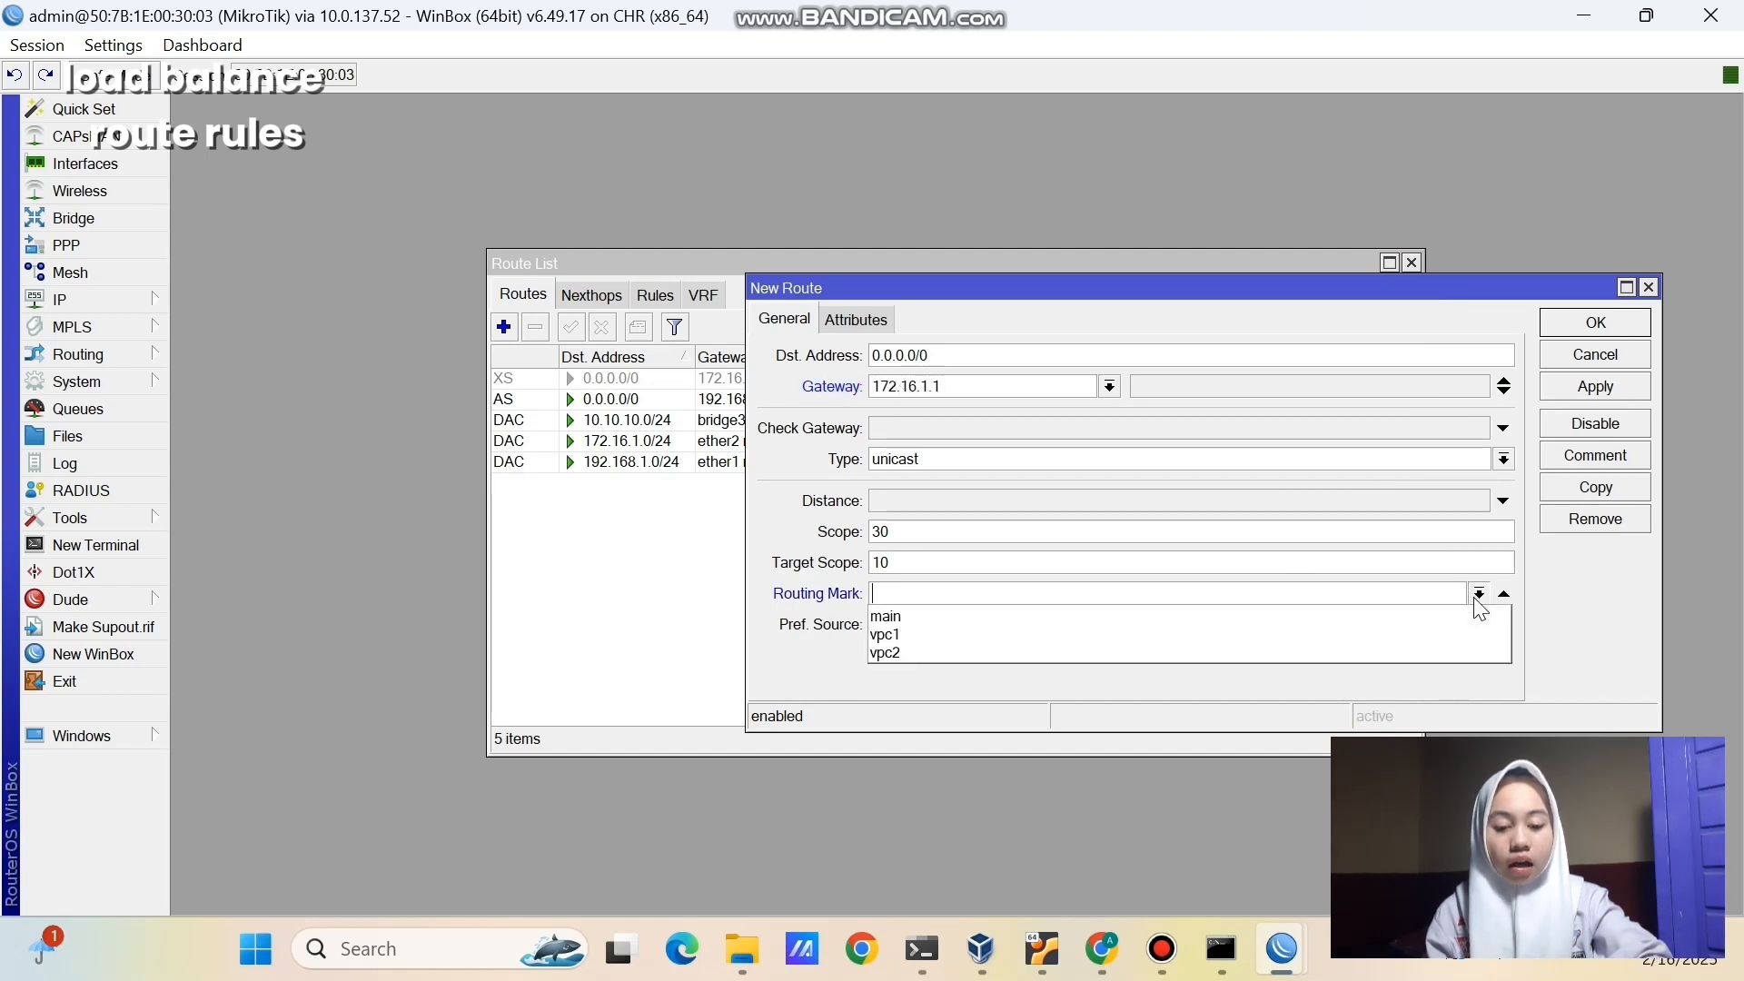
pyautogui.click(1423, 654)
pyautogui.click(1591, 389)
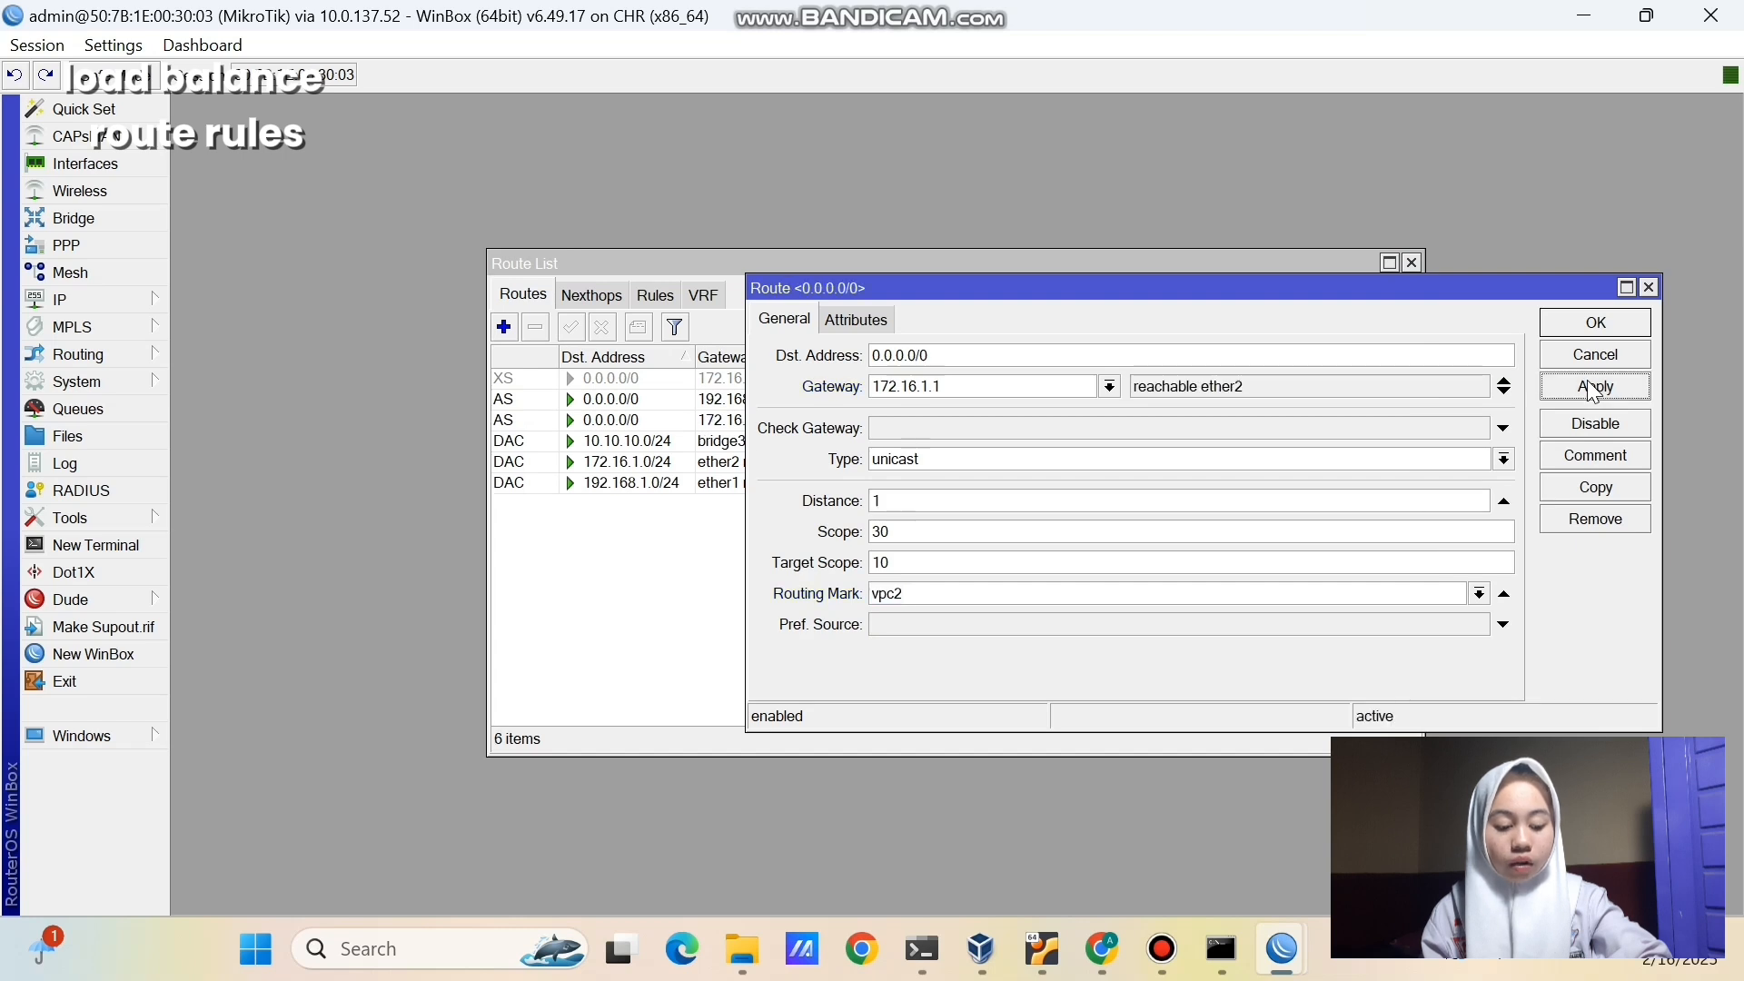
pyautogui.click(1597, 320)
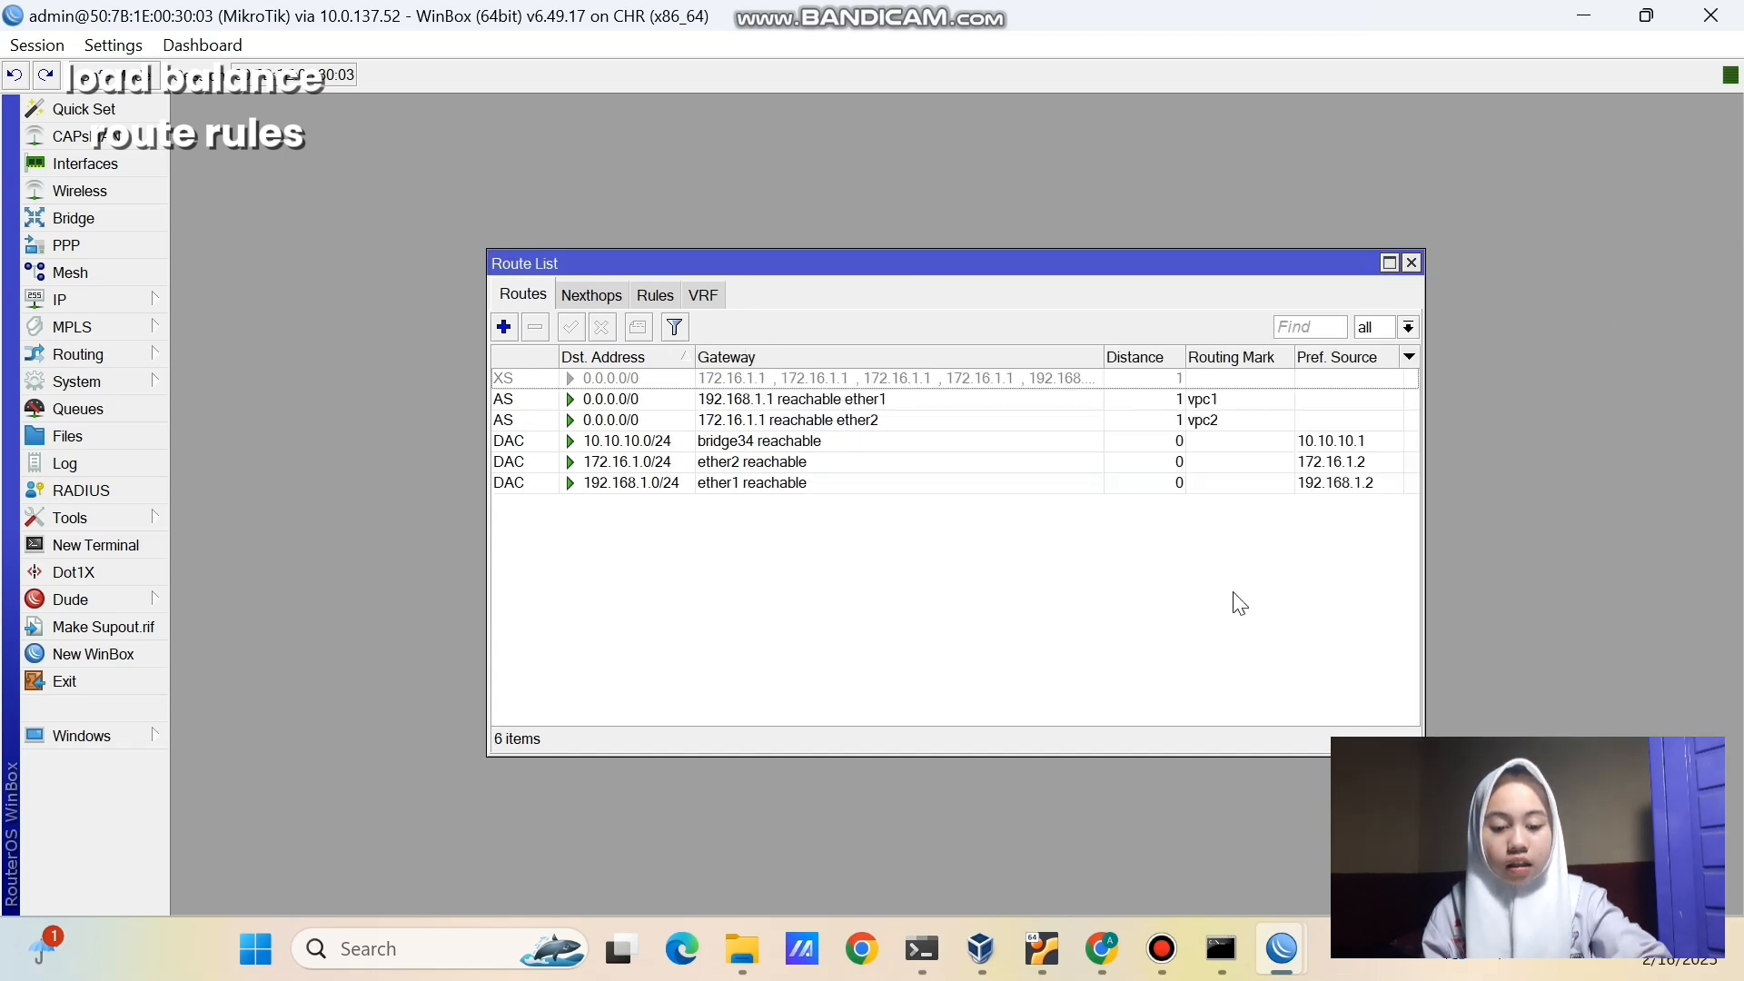
# - Ping 8.8.8.8 from VPC1's console in the lab topology
pyautogui.click(1102, 949)
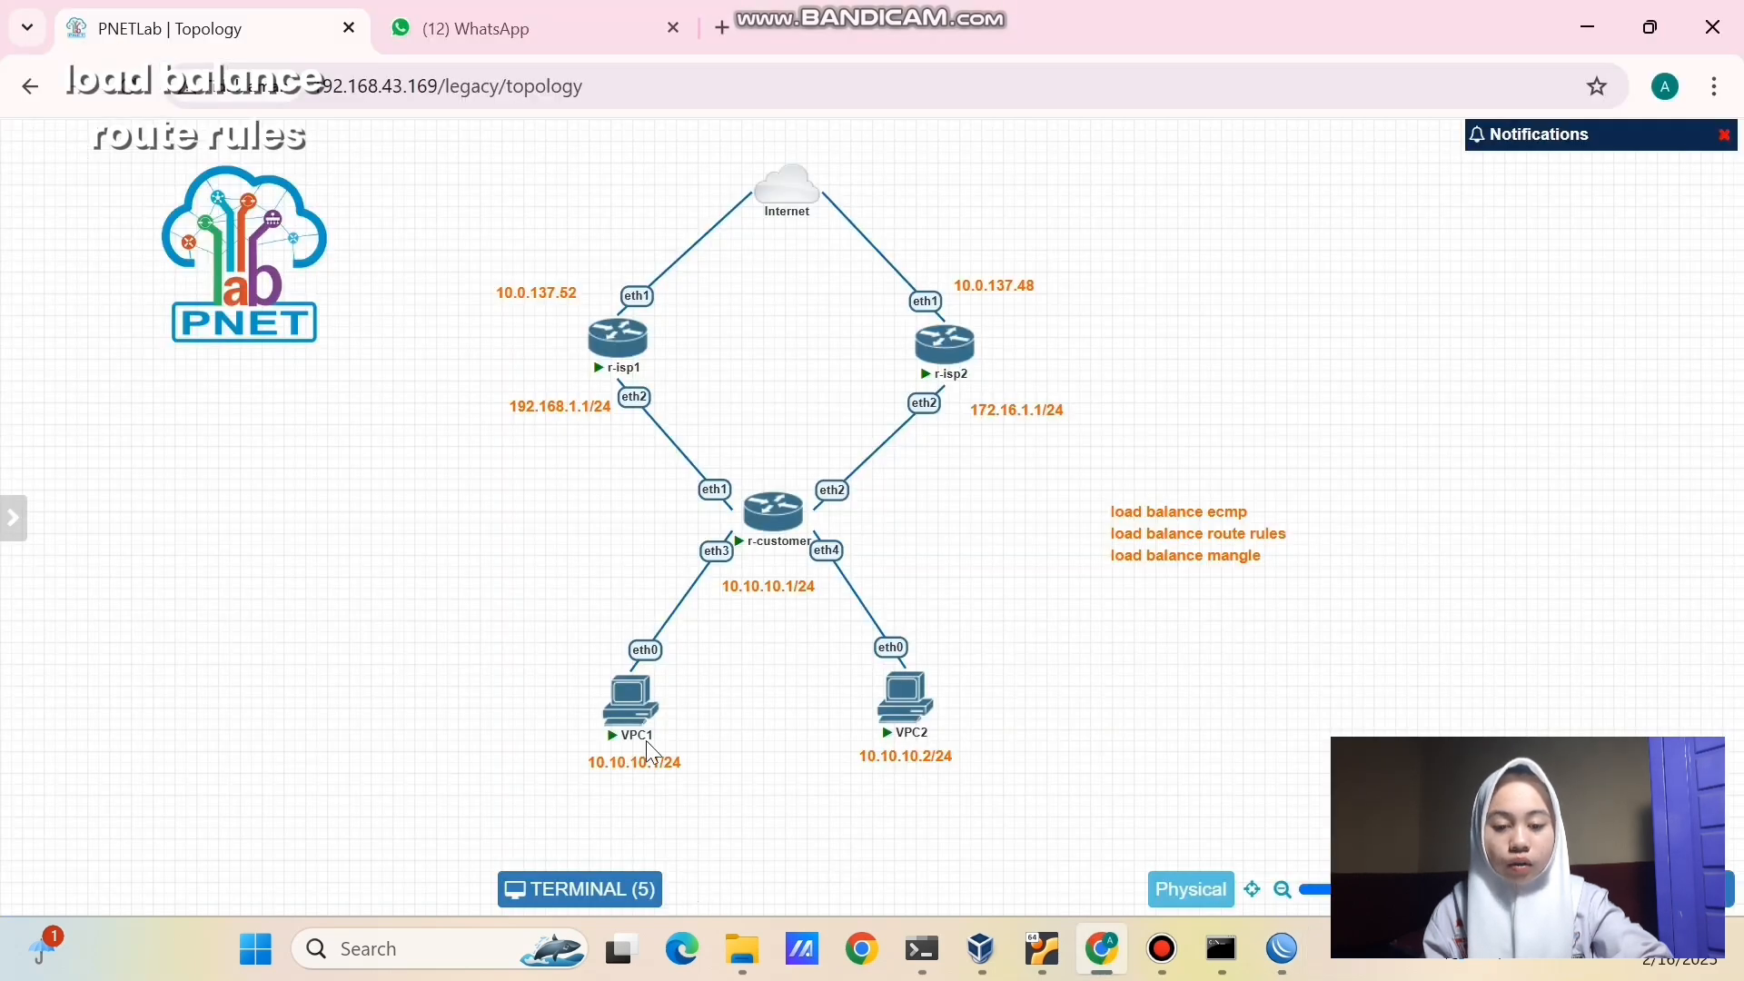
pyautogui.click(634, 707)
pyautogui.write('ping ')
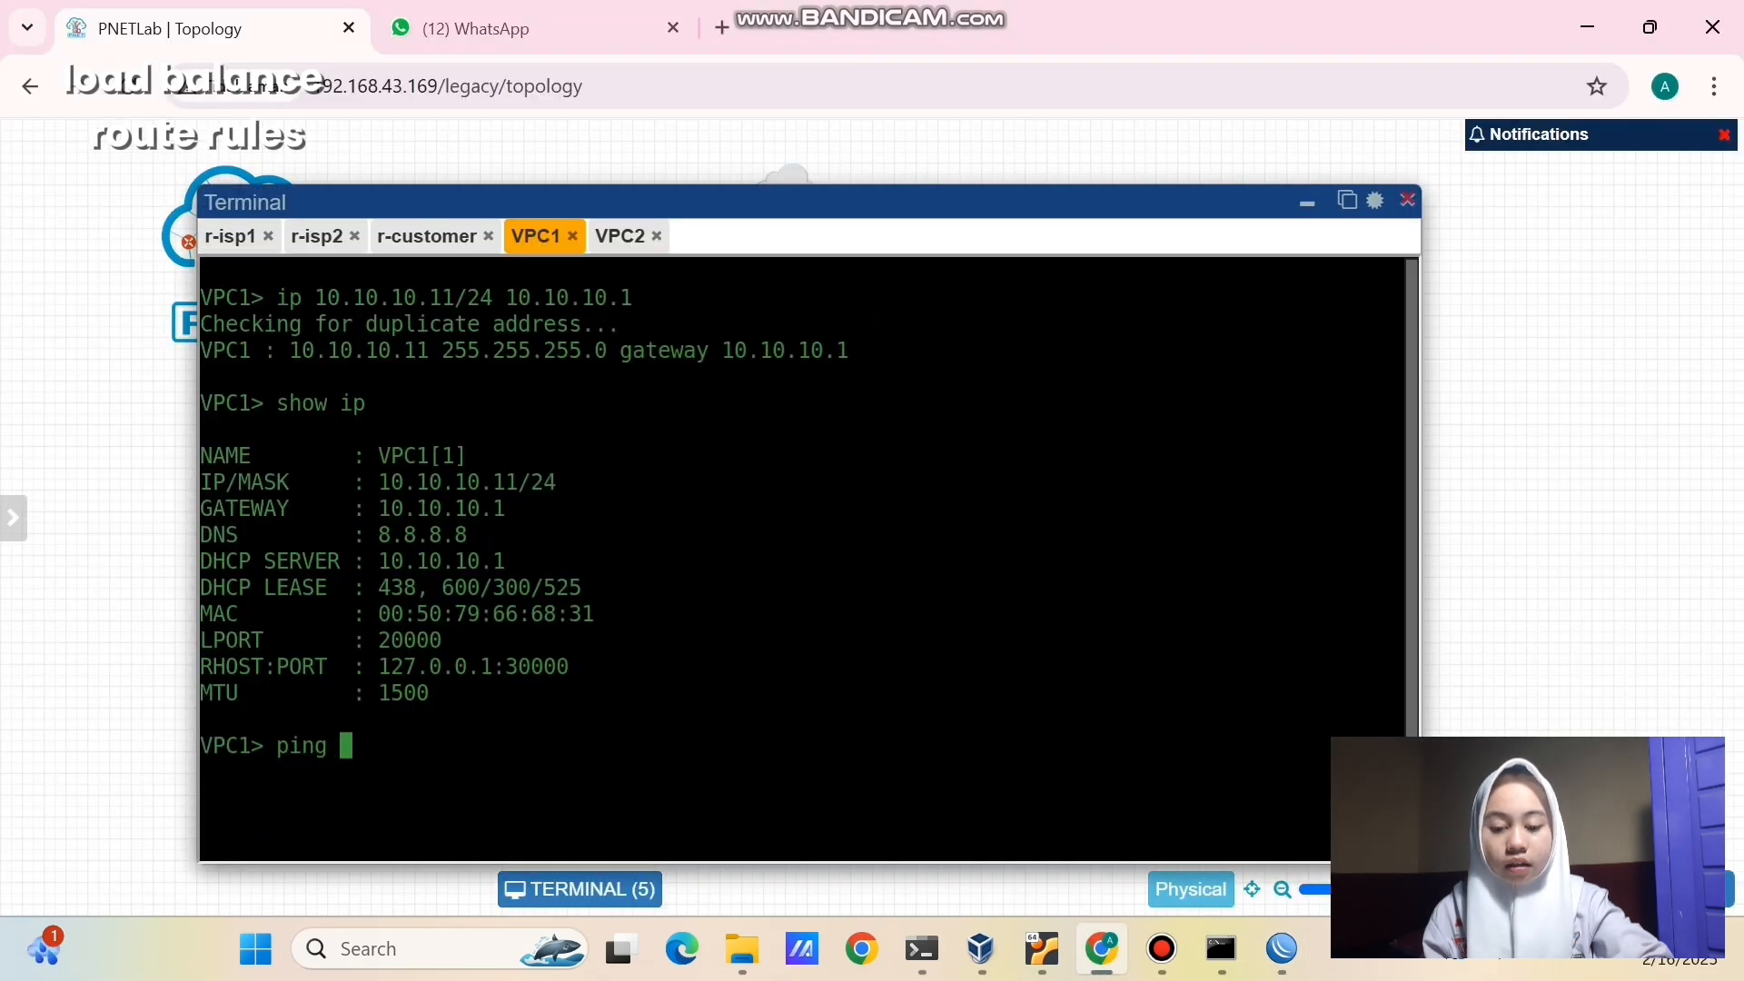
pyautogui.write('8.8.8.8')
pyautogui.press('Return')
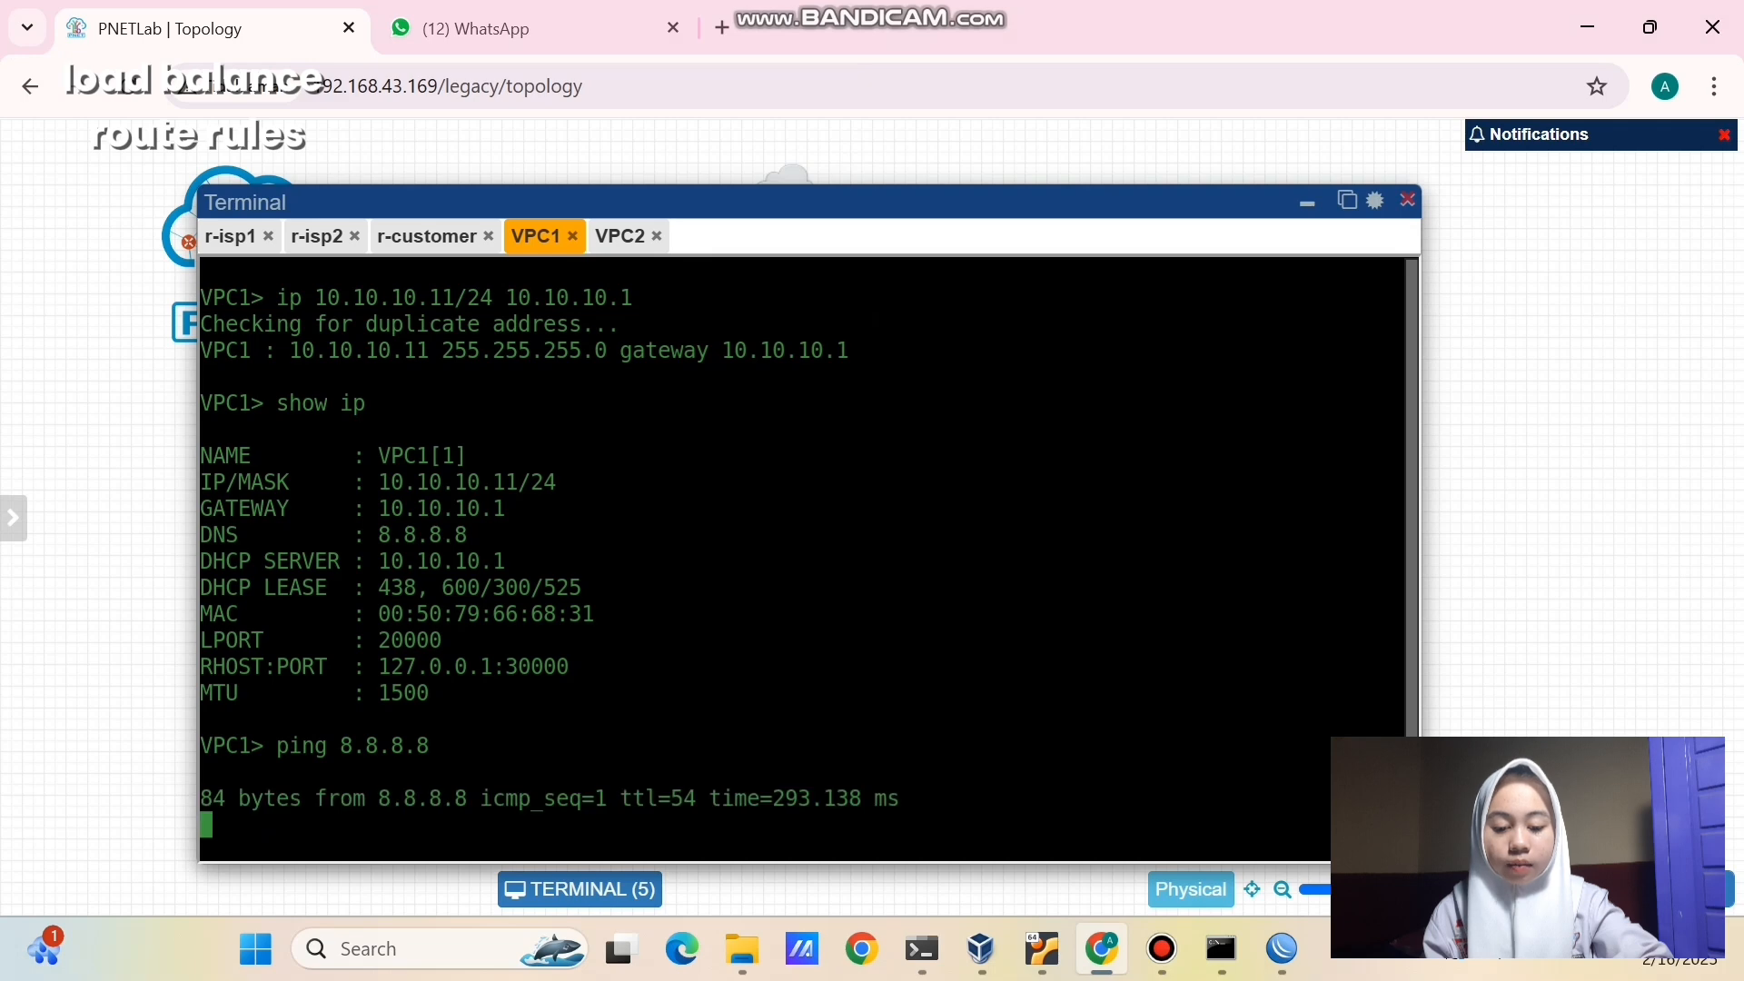
pyautogui.hotkey('ctrl', 'c')
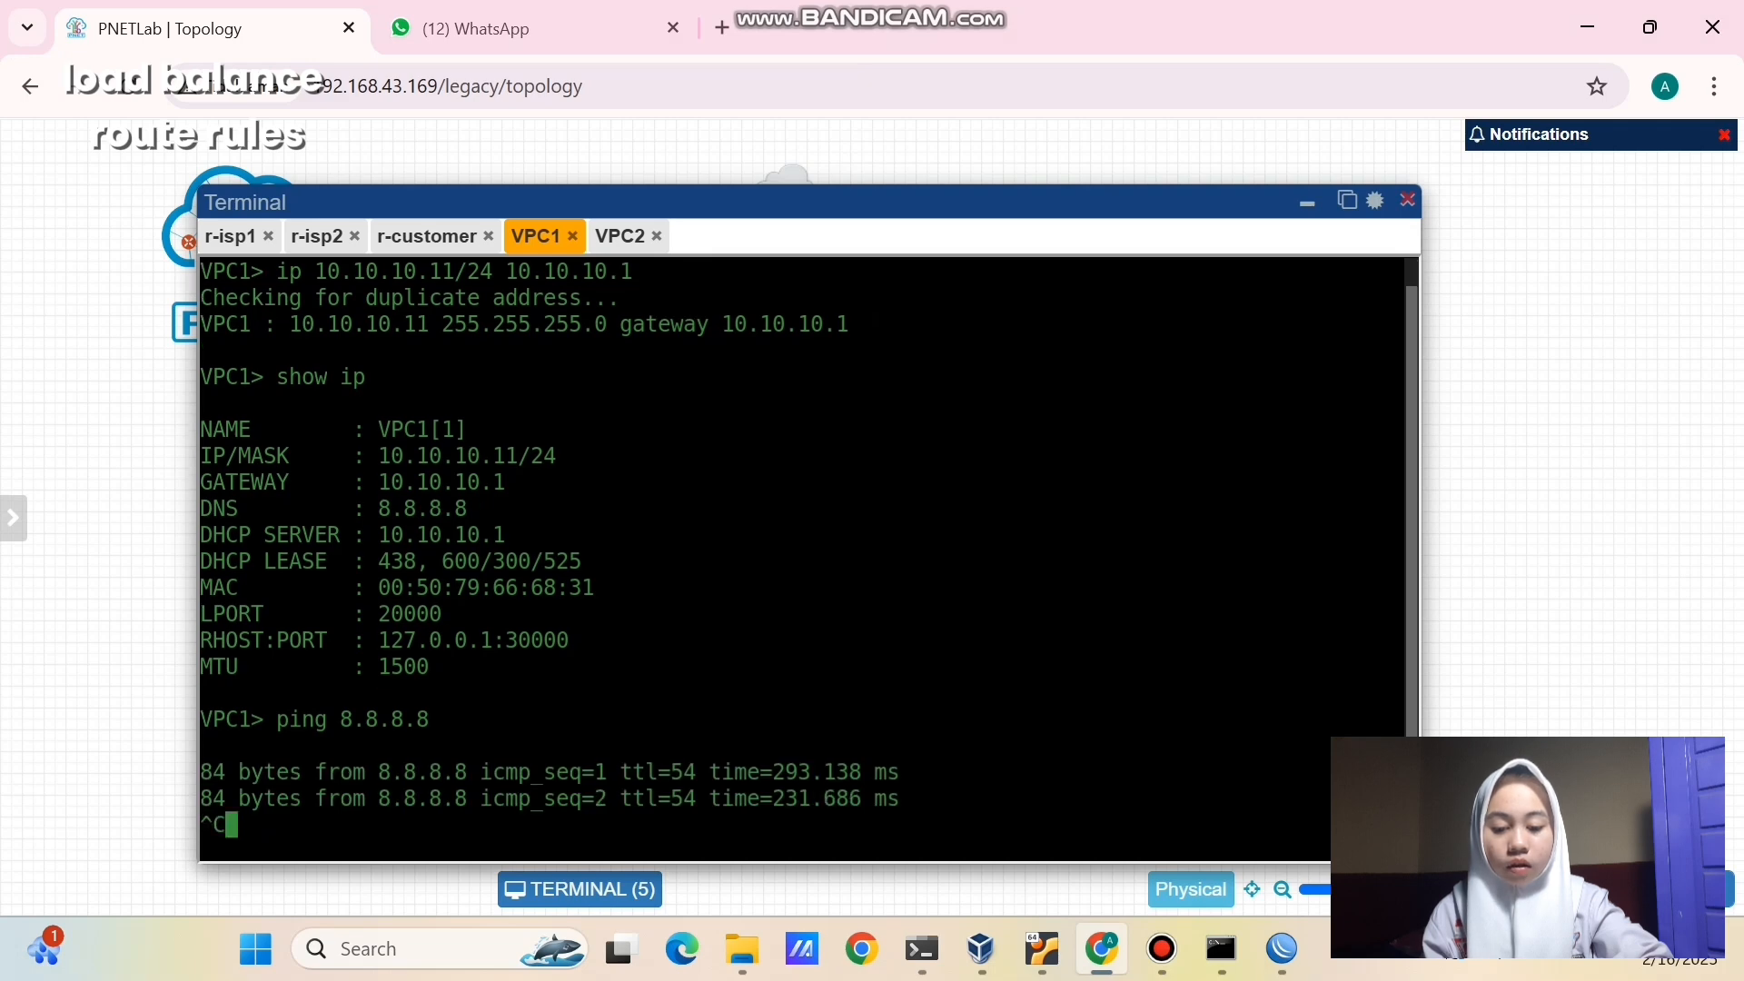
# - Trace 8.8.8.8 from VPC1, confirming the path goes through 192.168.1.1
pyautogui.write('trace 8.8.8.8')
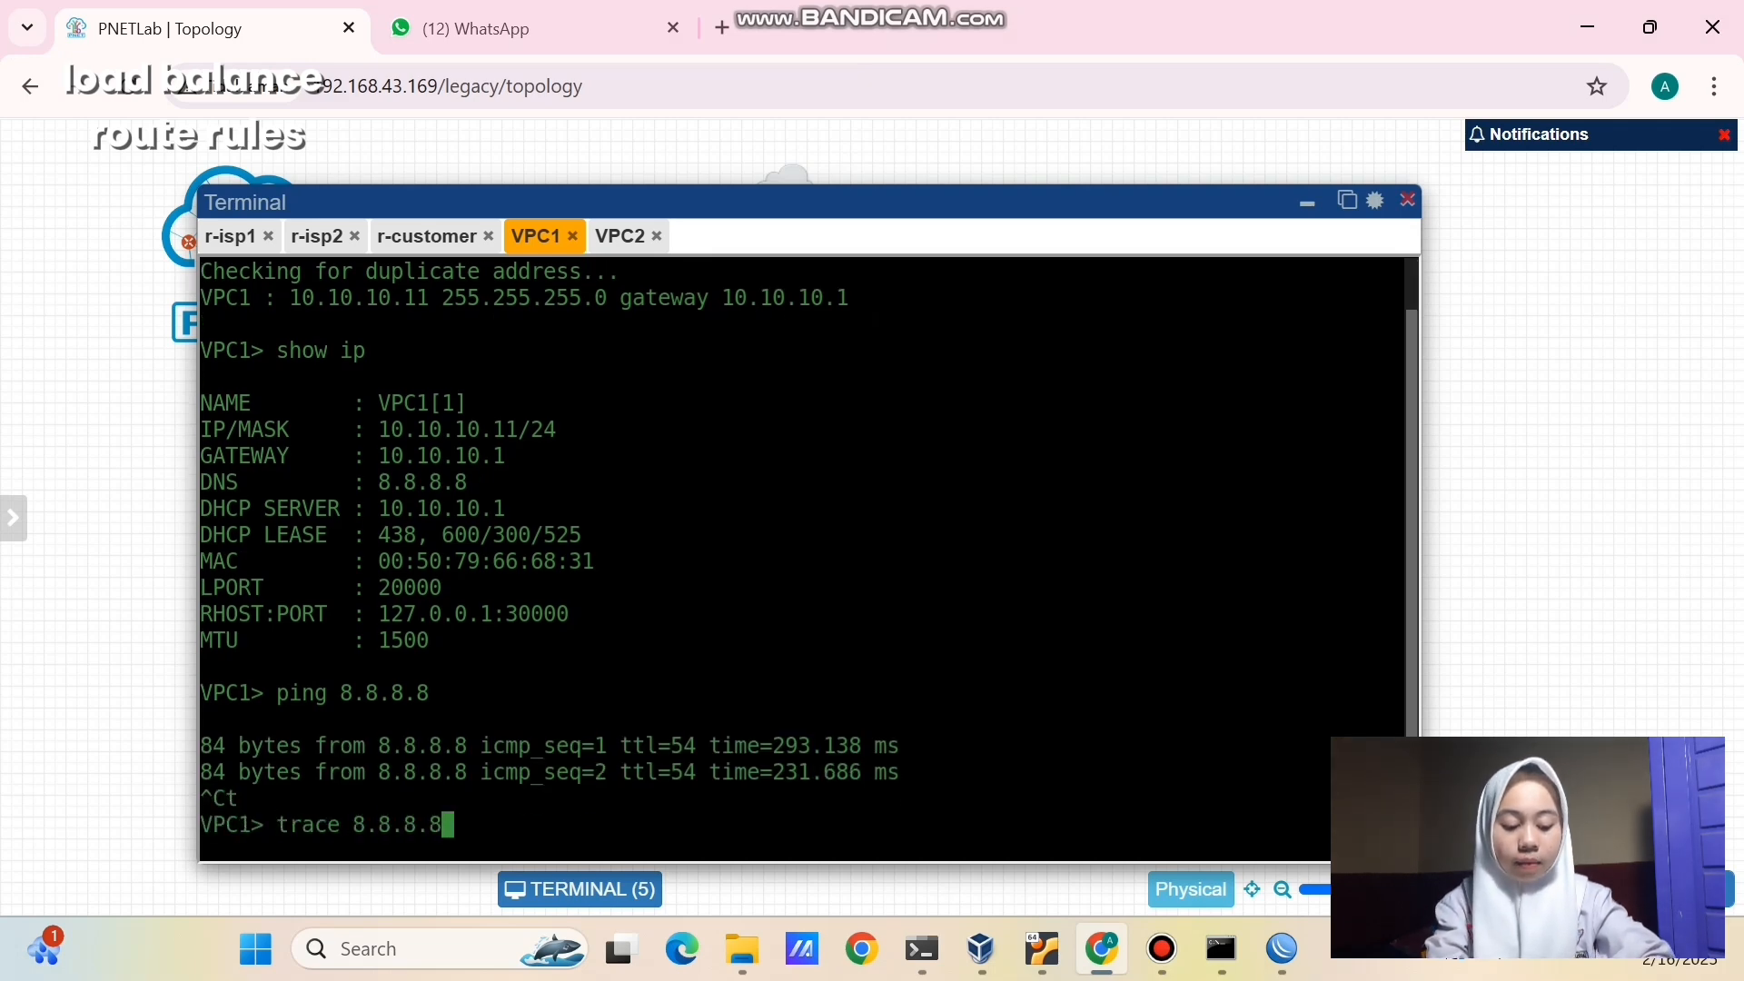
pyautogui.press('Return')
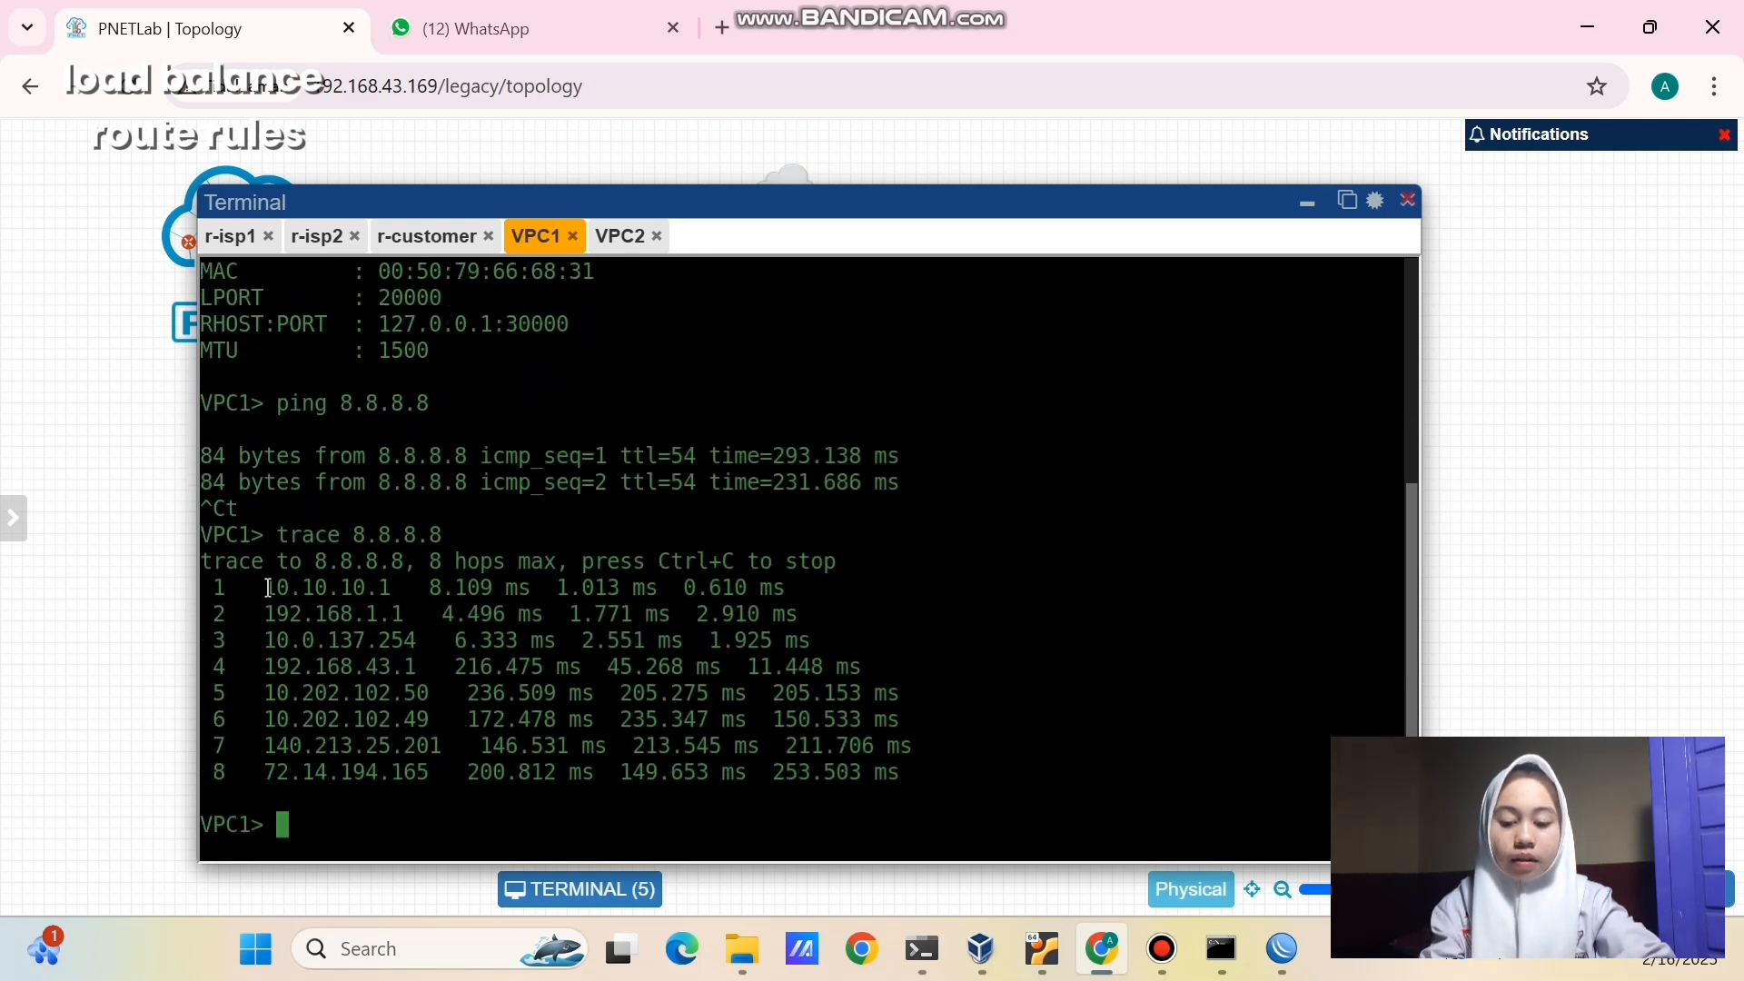
pyautogui.moveTo(263, 587); pyautogui.dragTo(365, 587)
pyautogui.moveTo(271, 618); pyautogui.dragTo(401, 614)
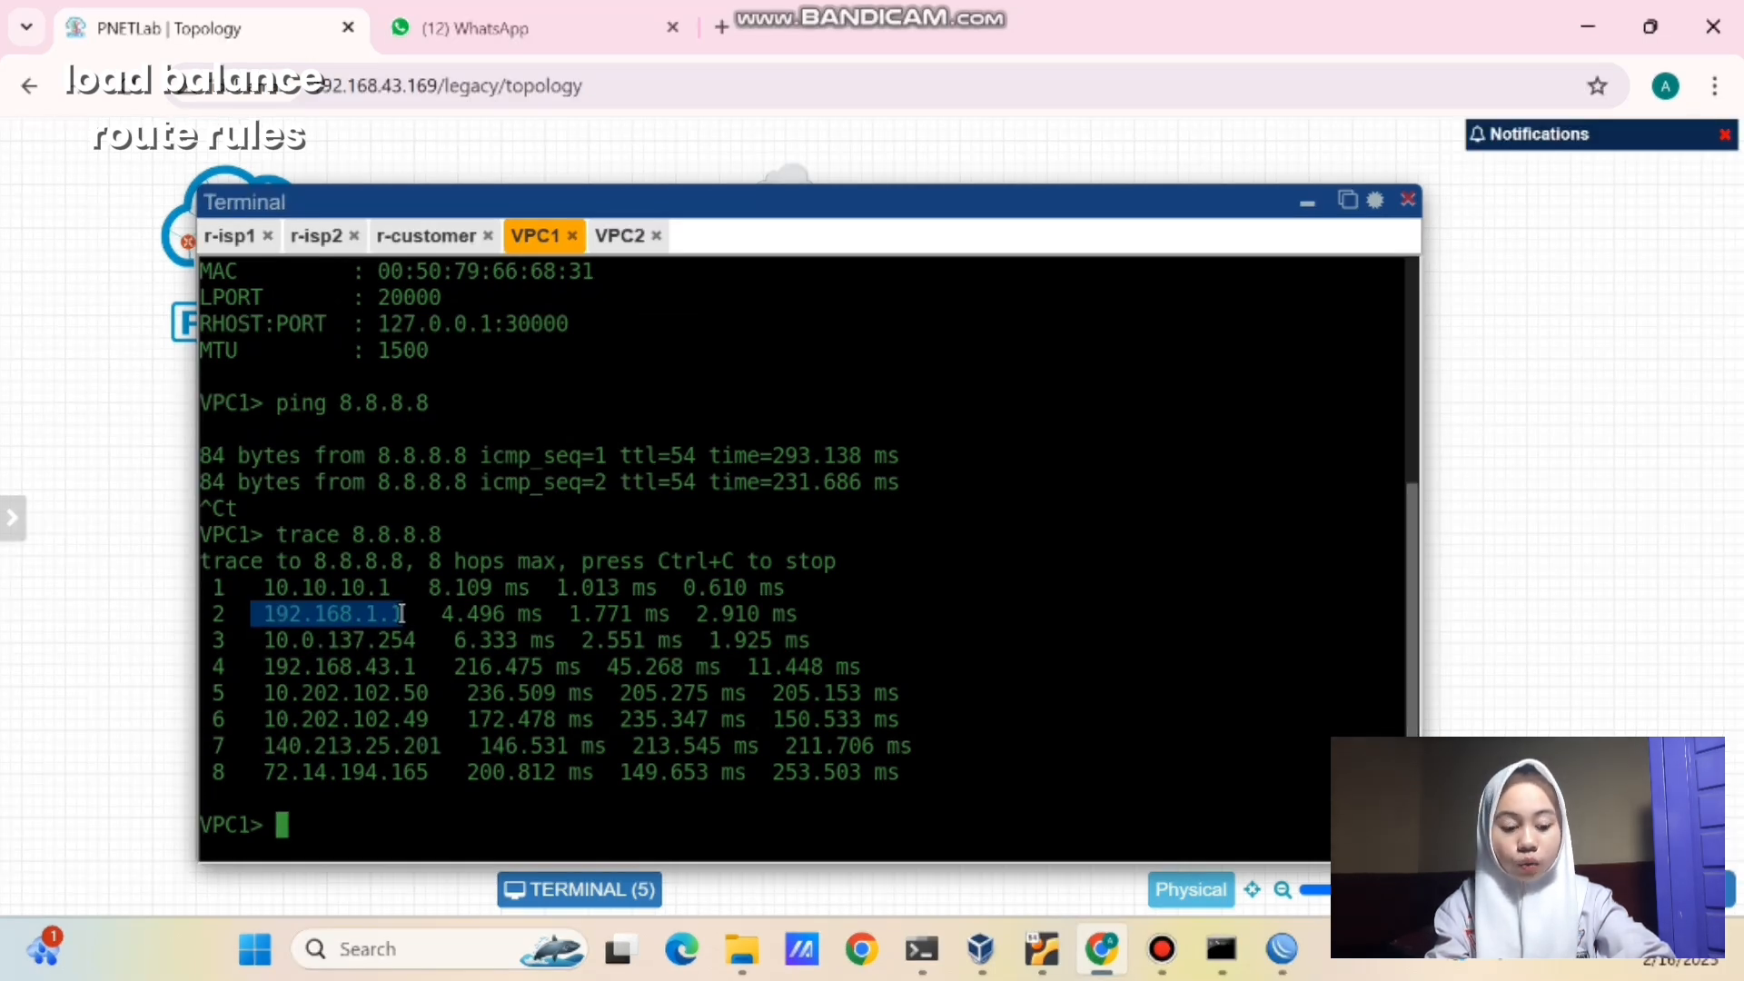
pyautogui.click(546, 447)
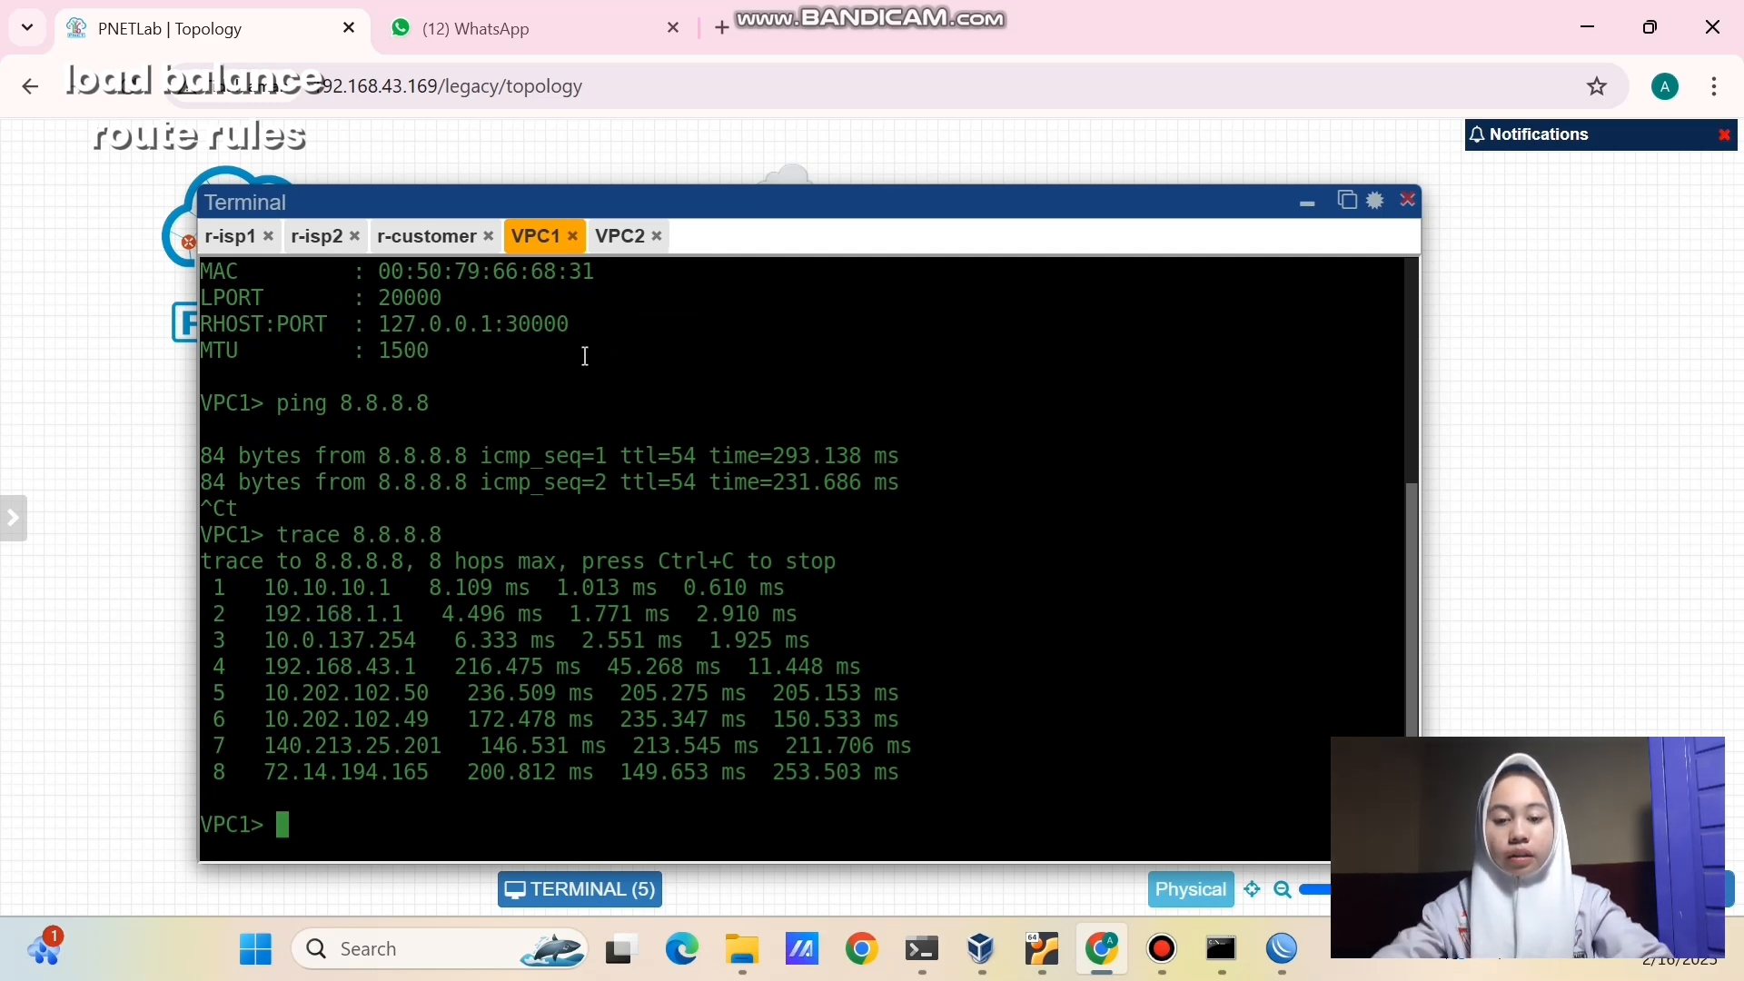
pyautogui.click(606, 236)
# - Ping and trace 8.8.8.8 from VPC2 via 10.10.10.1 and 172.16.1.1, then edit the load balance note
pyautogui.press('Return')
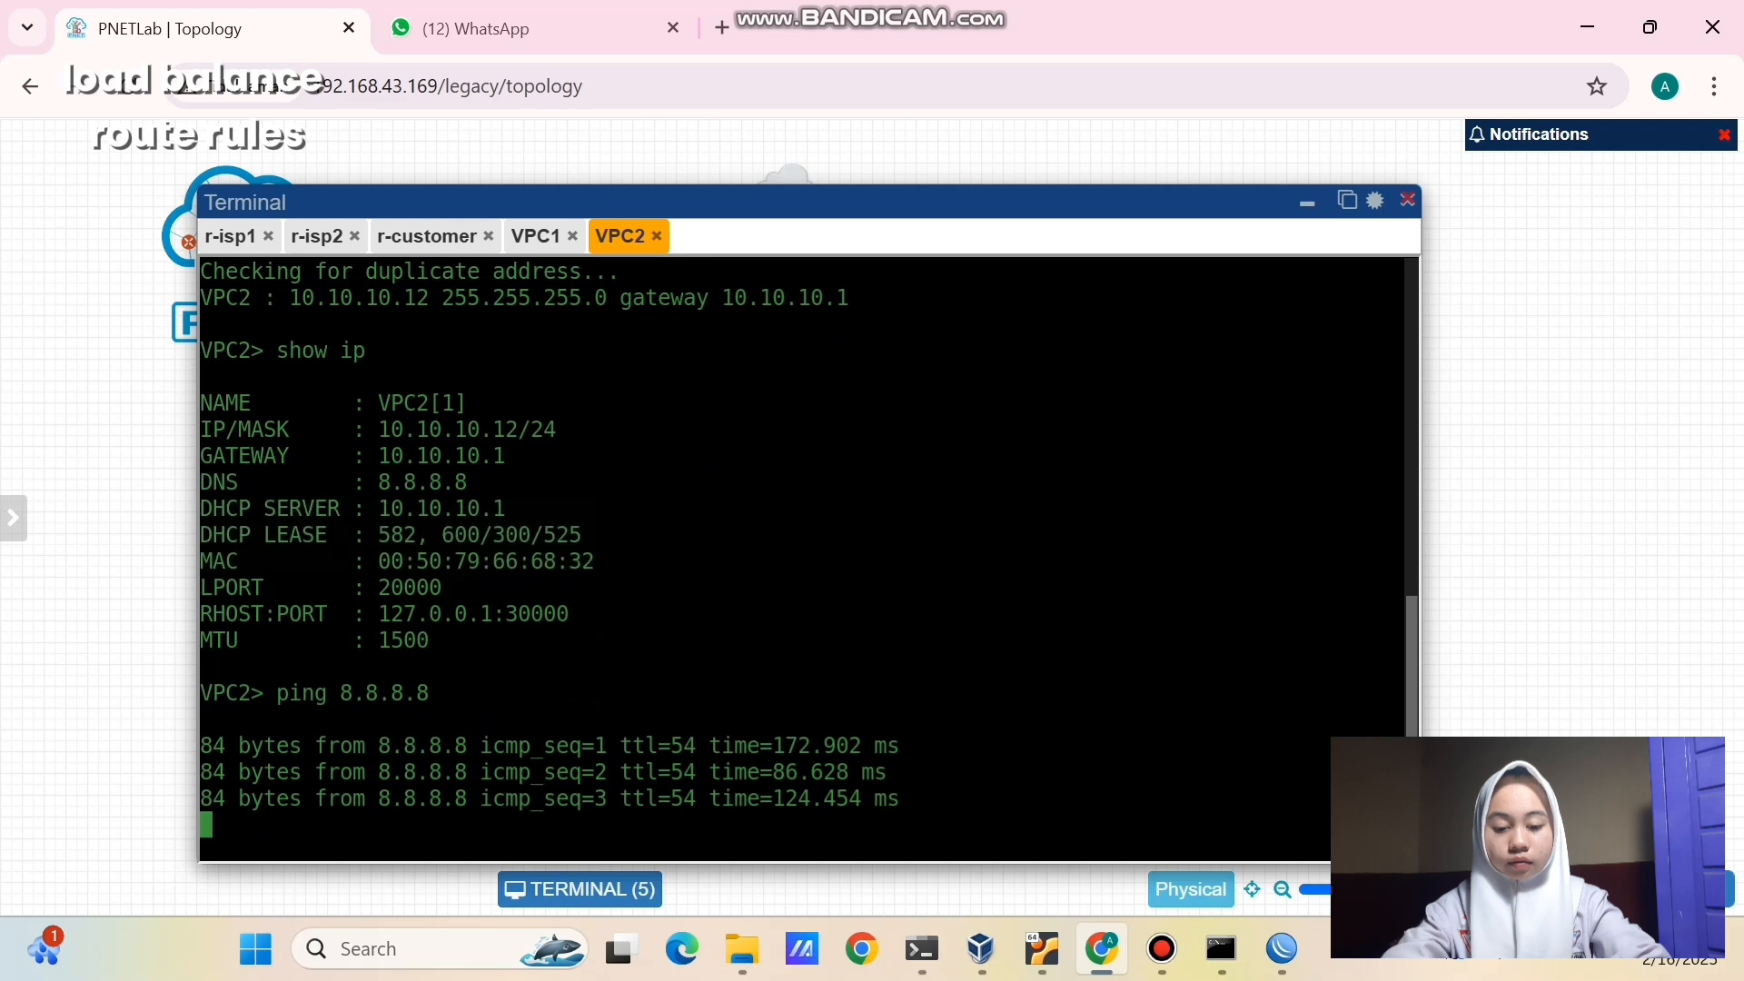
pyautogui.hotkey('ctrl', 'c')
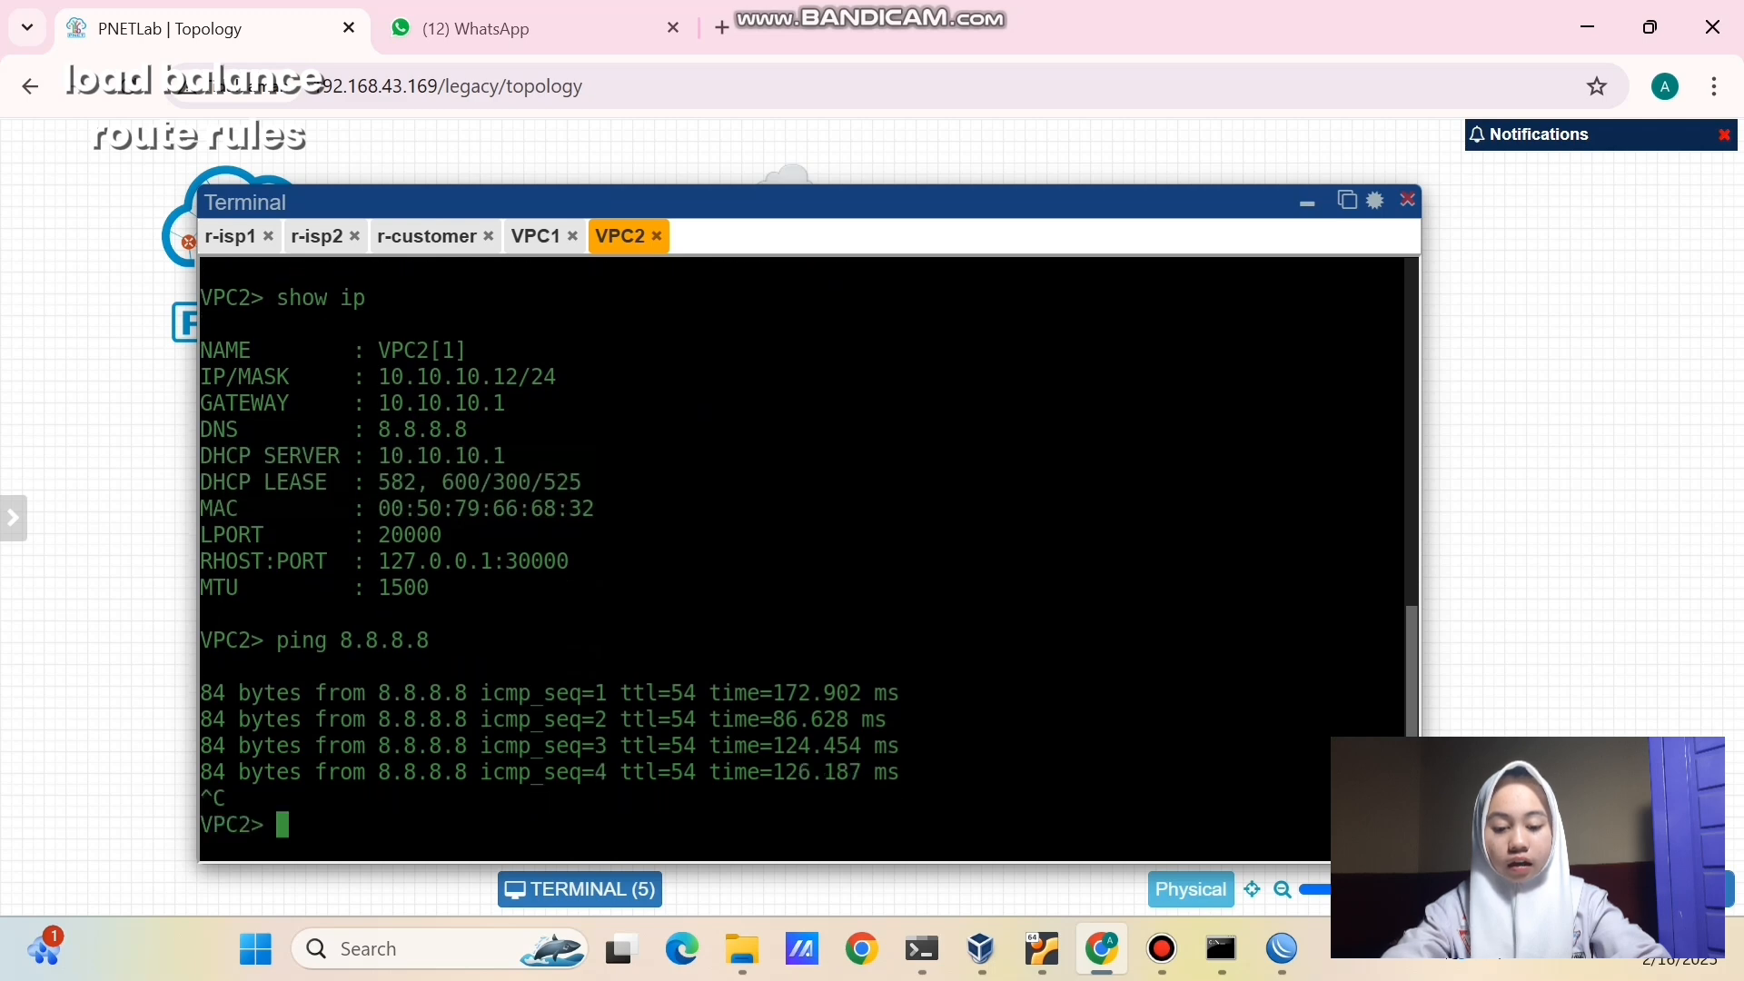
pyautogui.write('trace ')
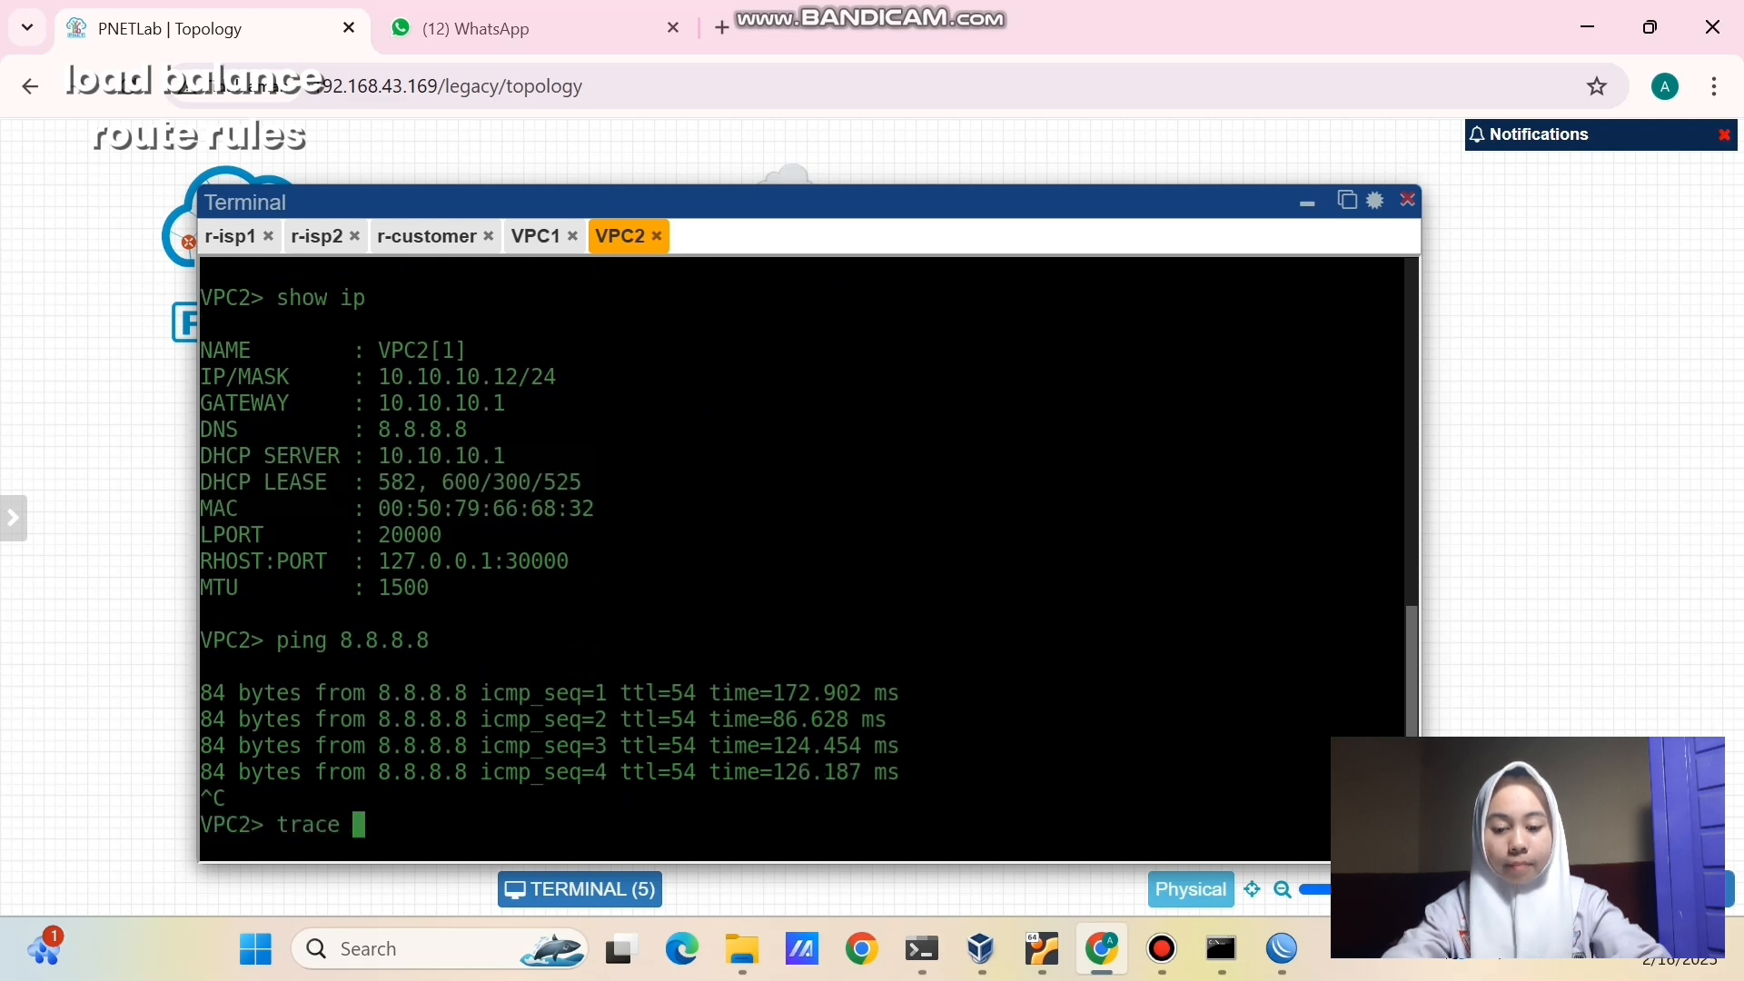
pyautogui.write('8.8.8.8')
pyautogui.press('Return')
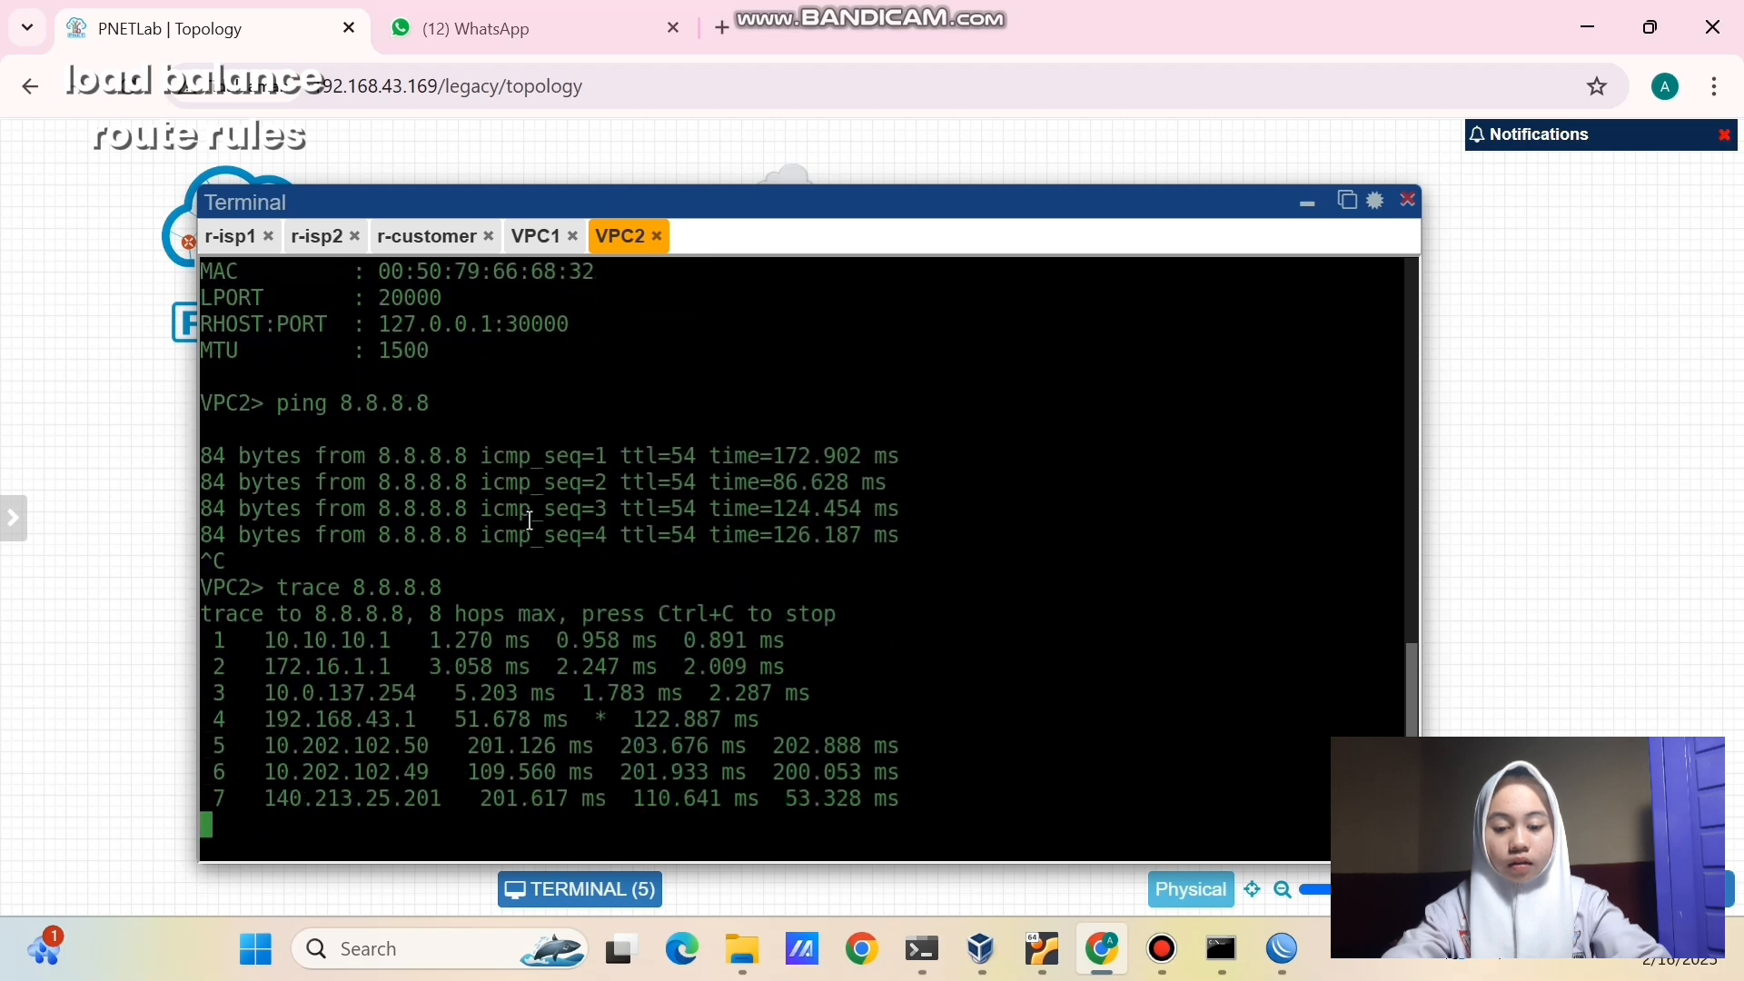
pyautogui.moveTo(265, 588); pyautogui.dragTo(396, 588)
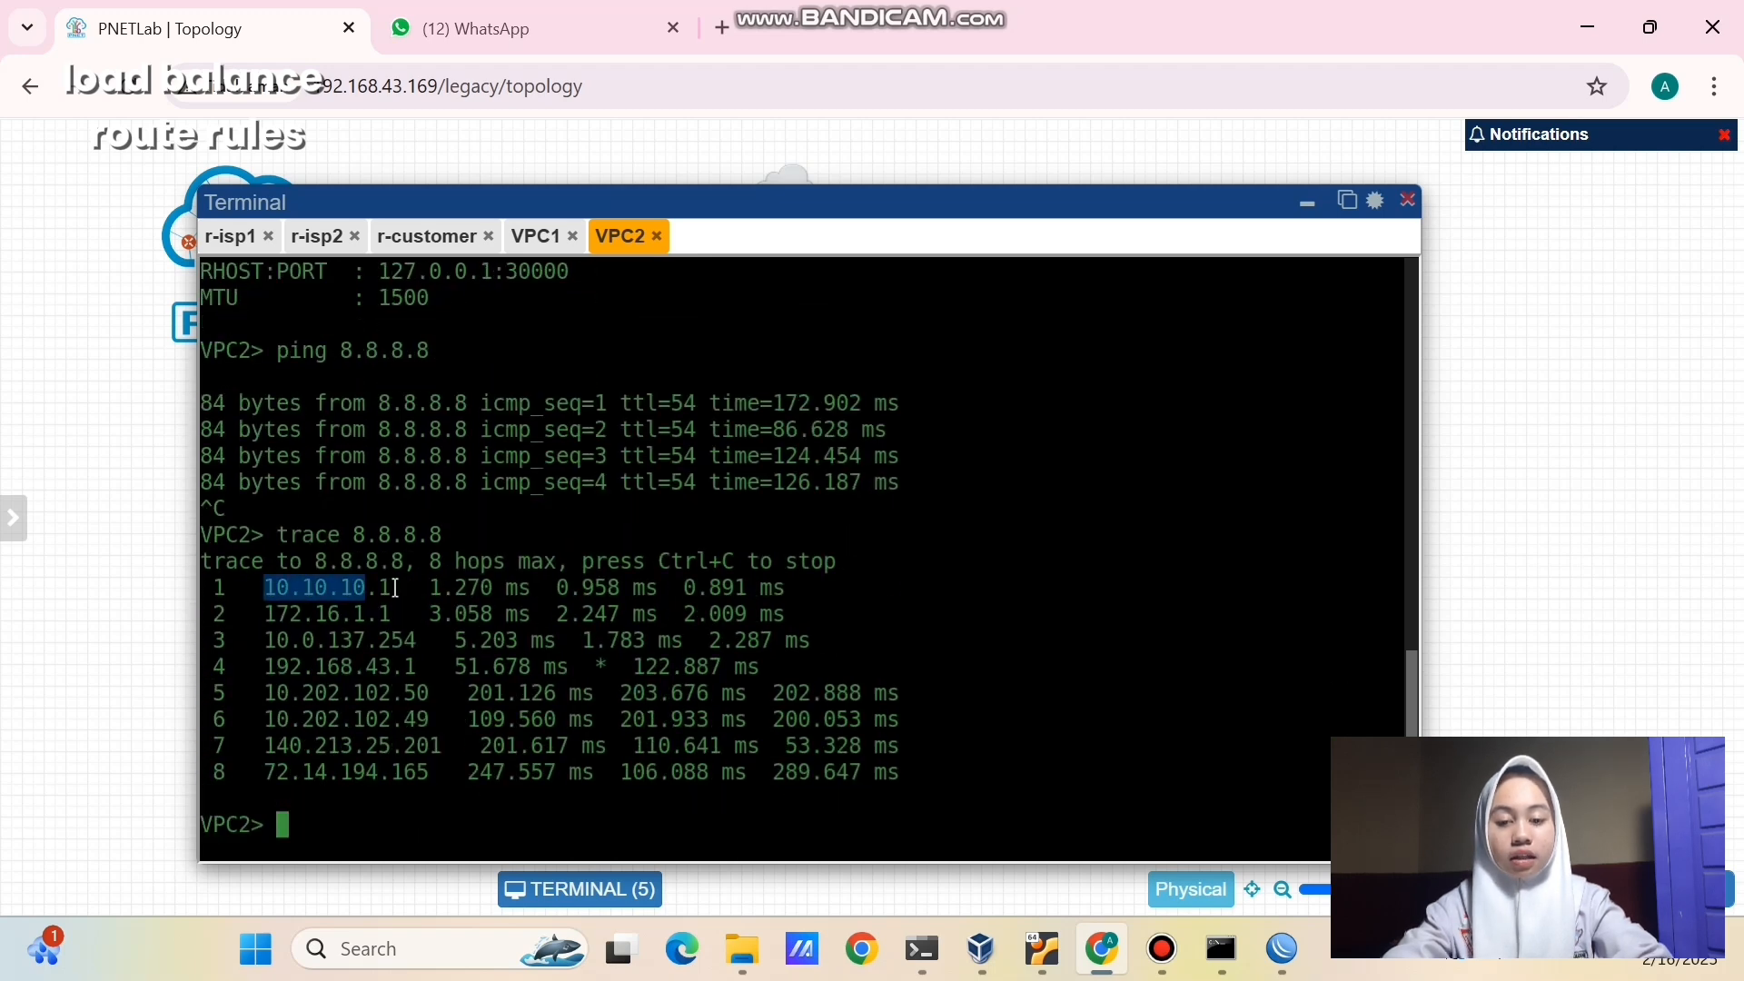
pyautogui.moveTo(264, 615); pyautogui.dragTo(403, 625)
pyautogui.click(403, 625)
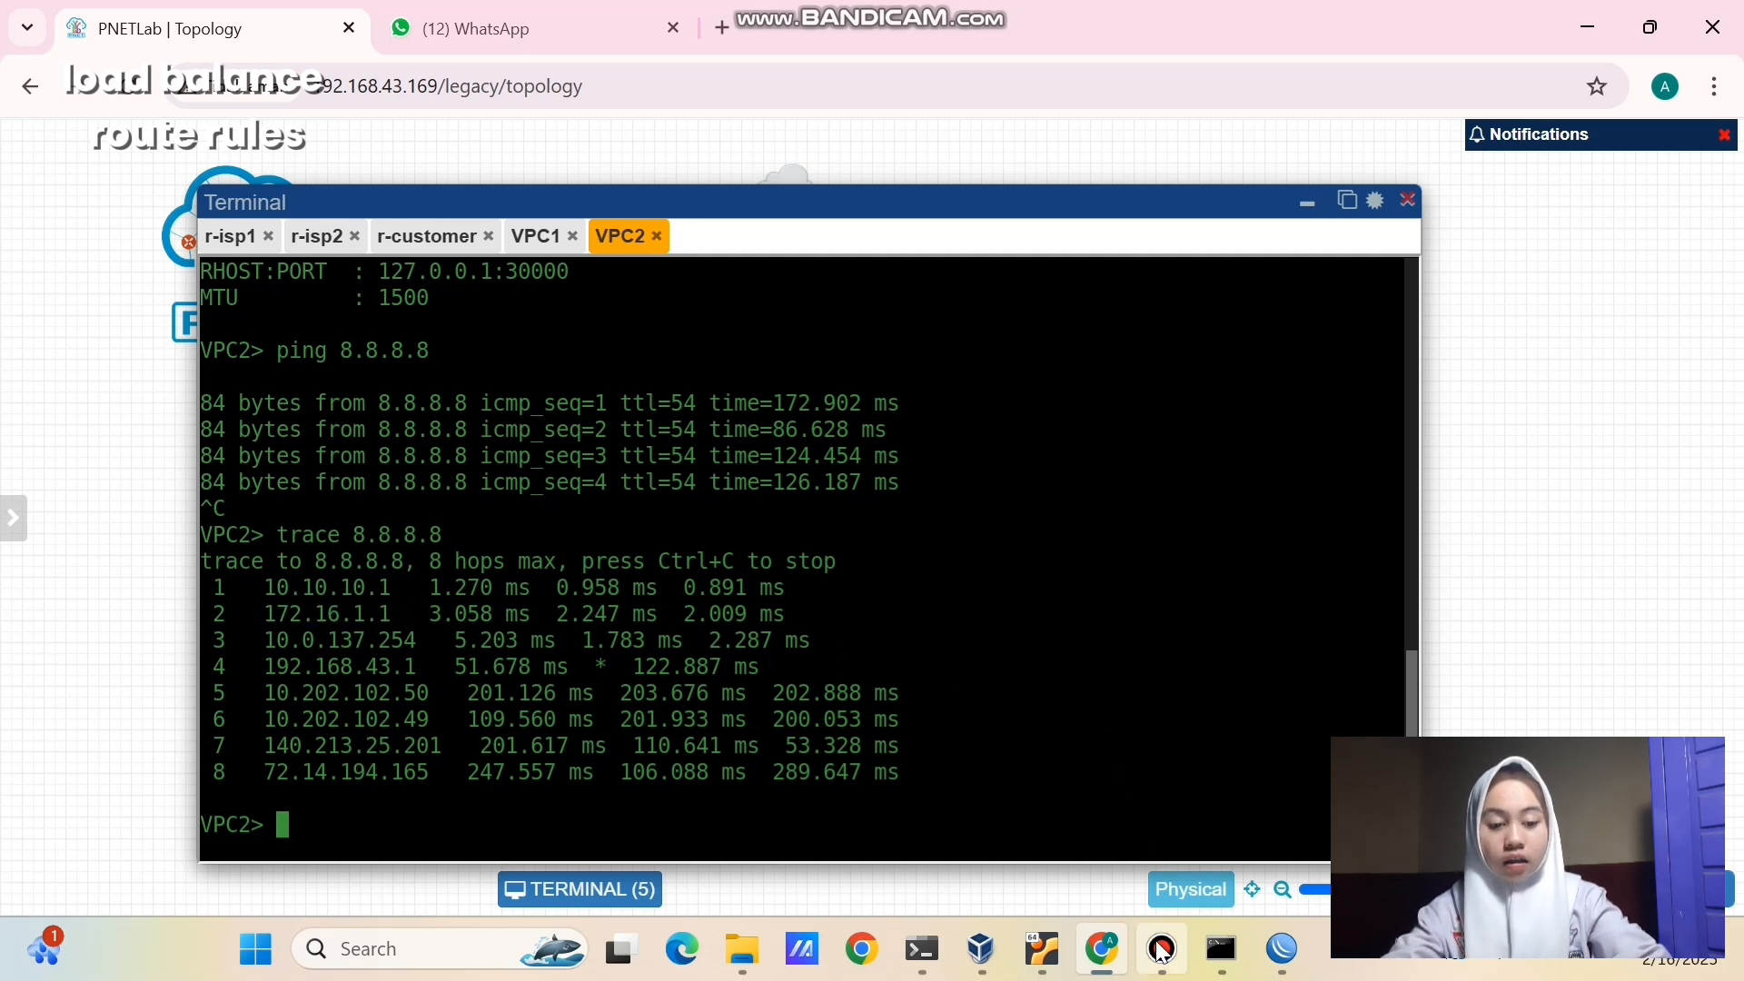
pyautogui.click(1307, 204)
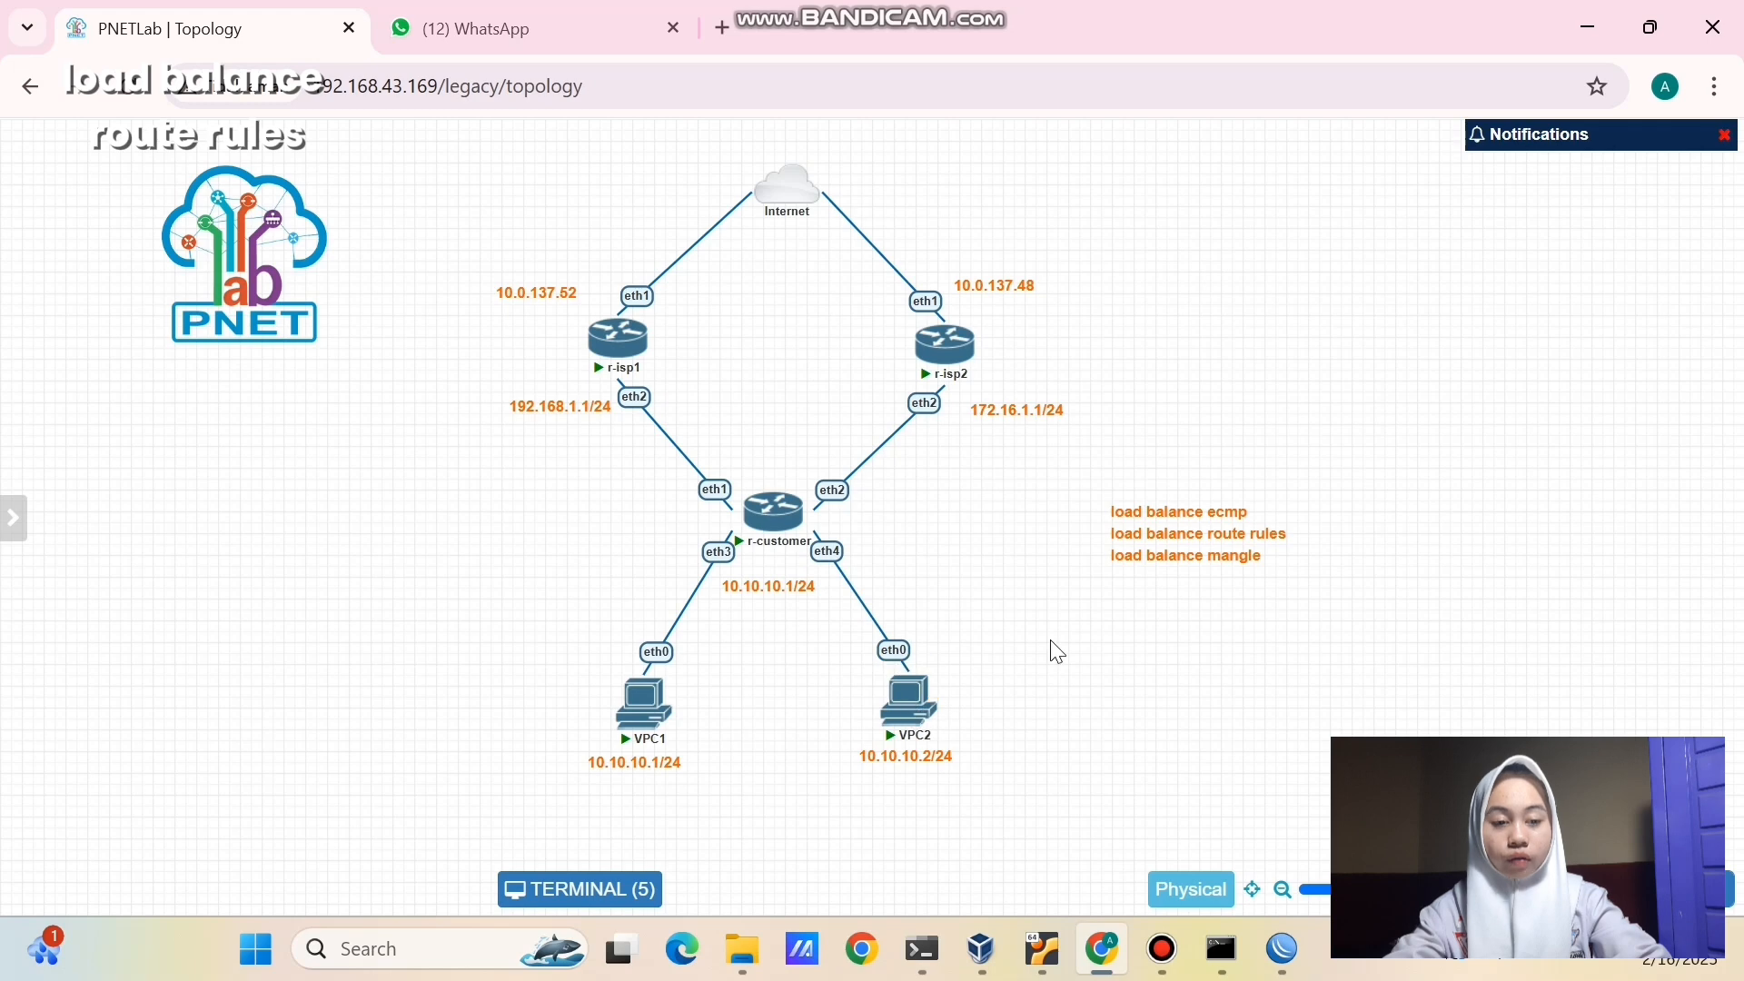
pyautogui.doubleClick(1195, 554)
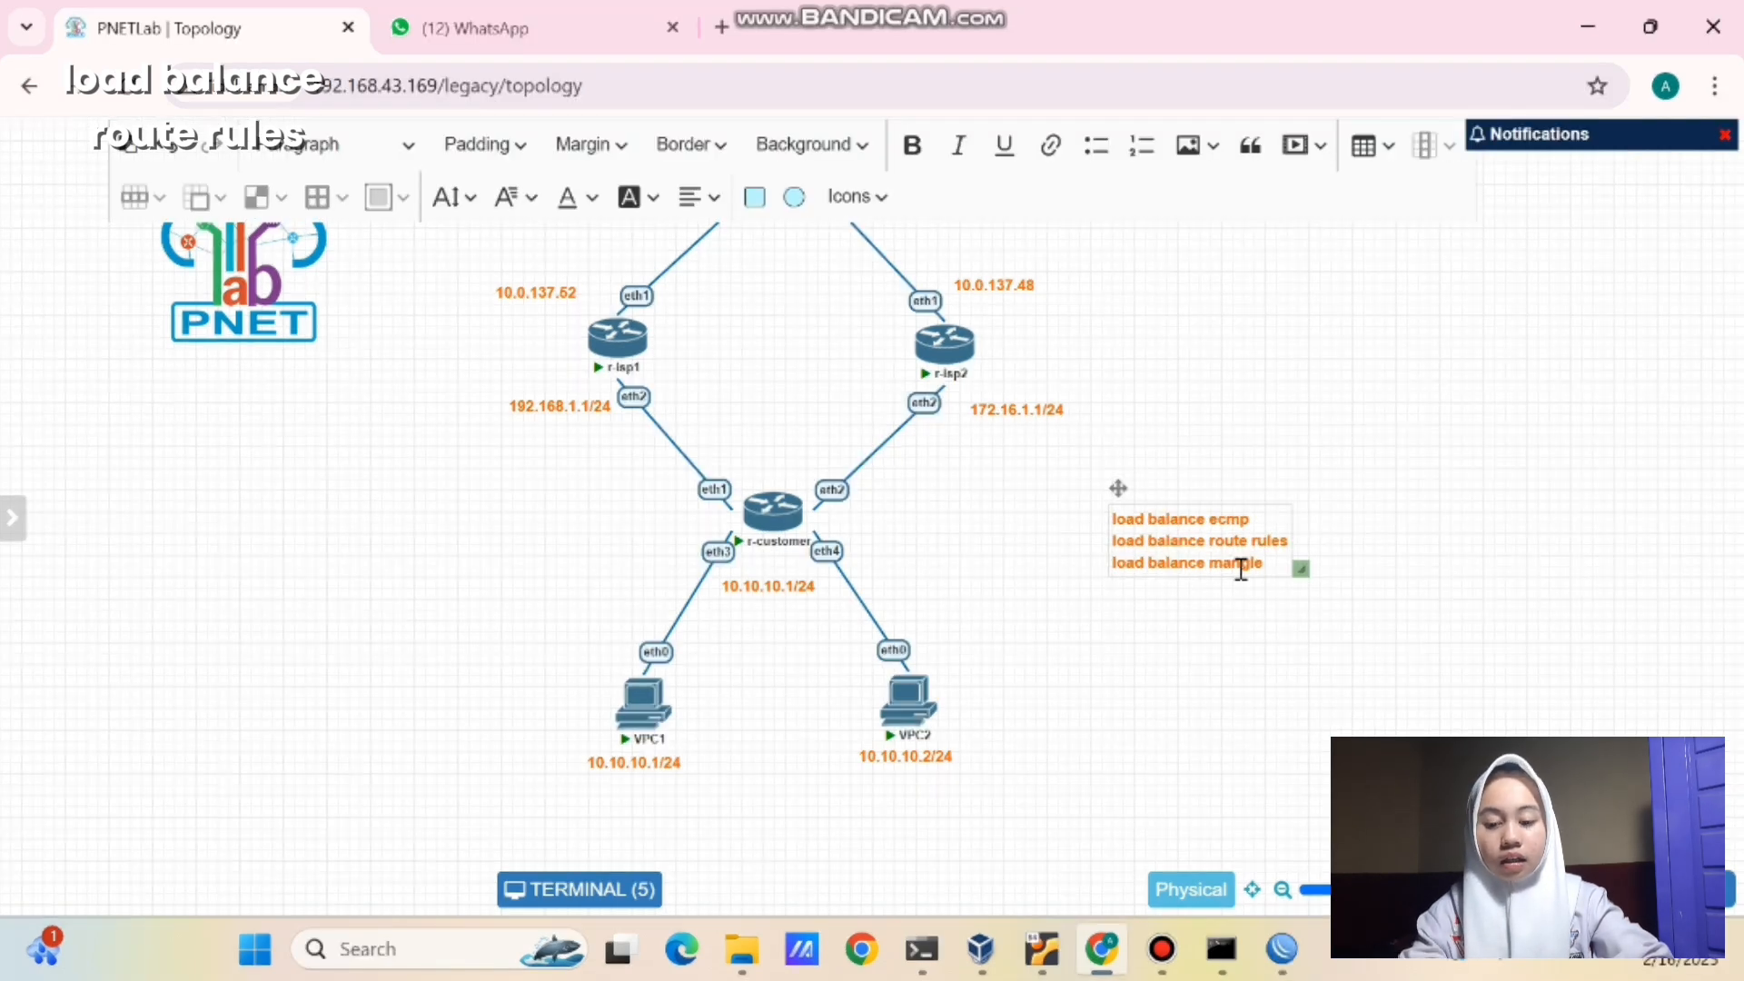
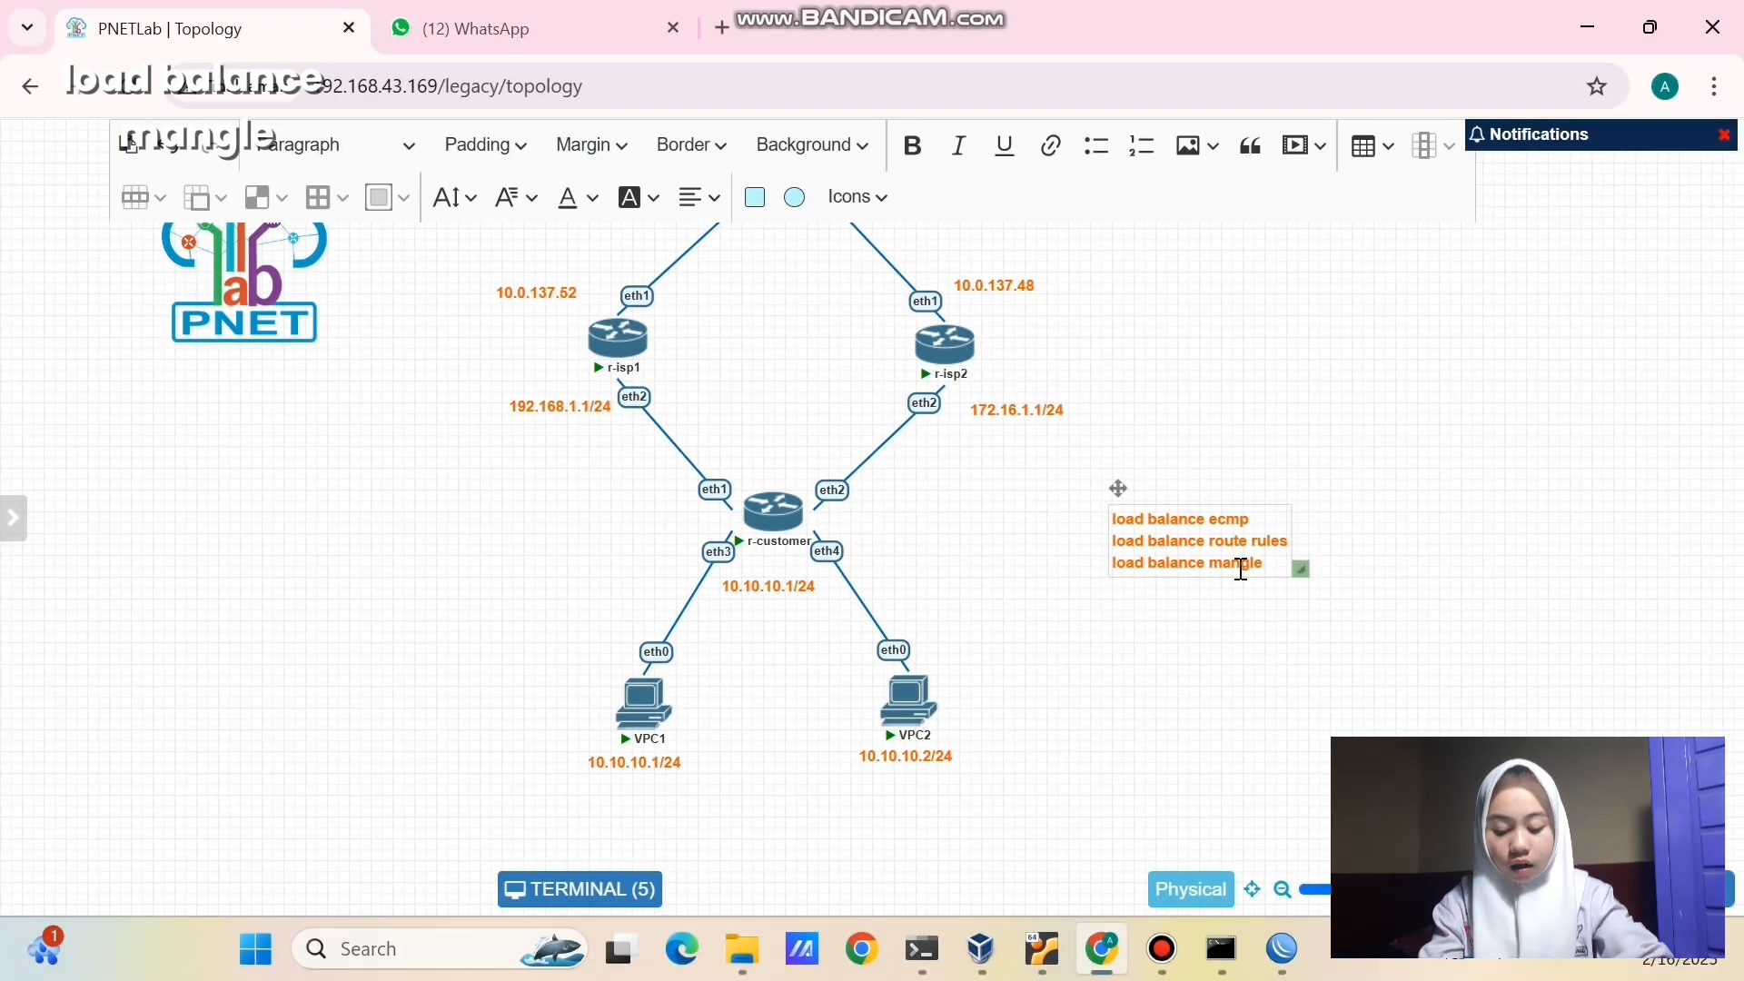
# - Finish the load-balance note, then highlight r-isp1 and r-isp2 with their address labels
pyautogui.click(1260, 615)
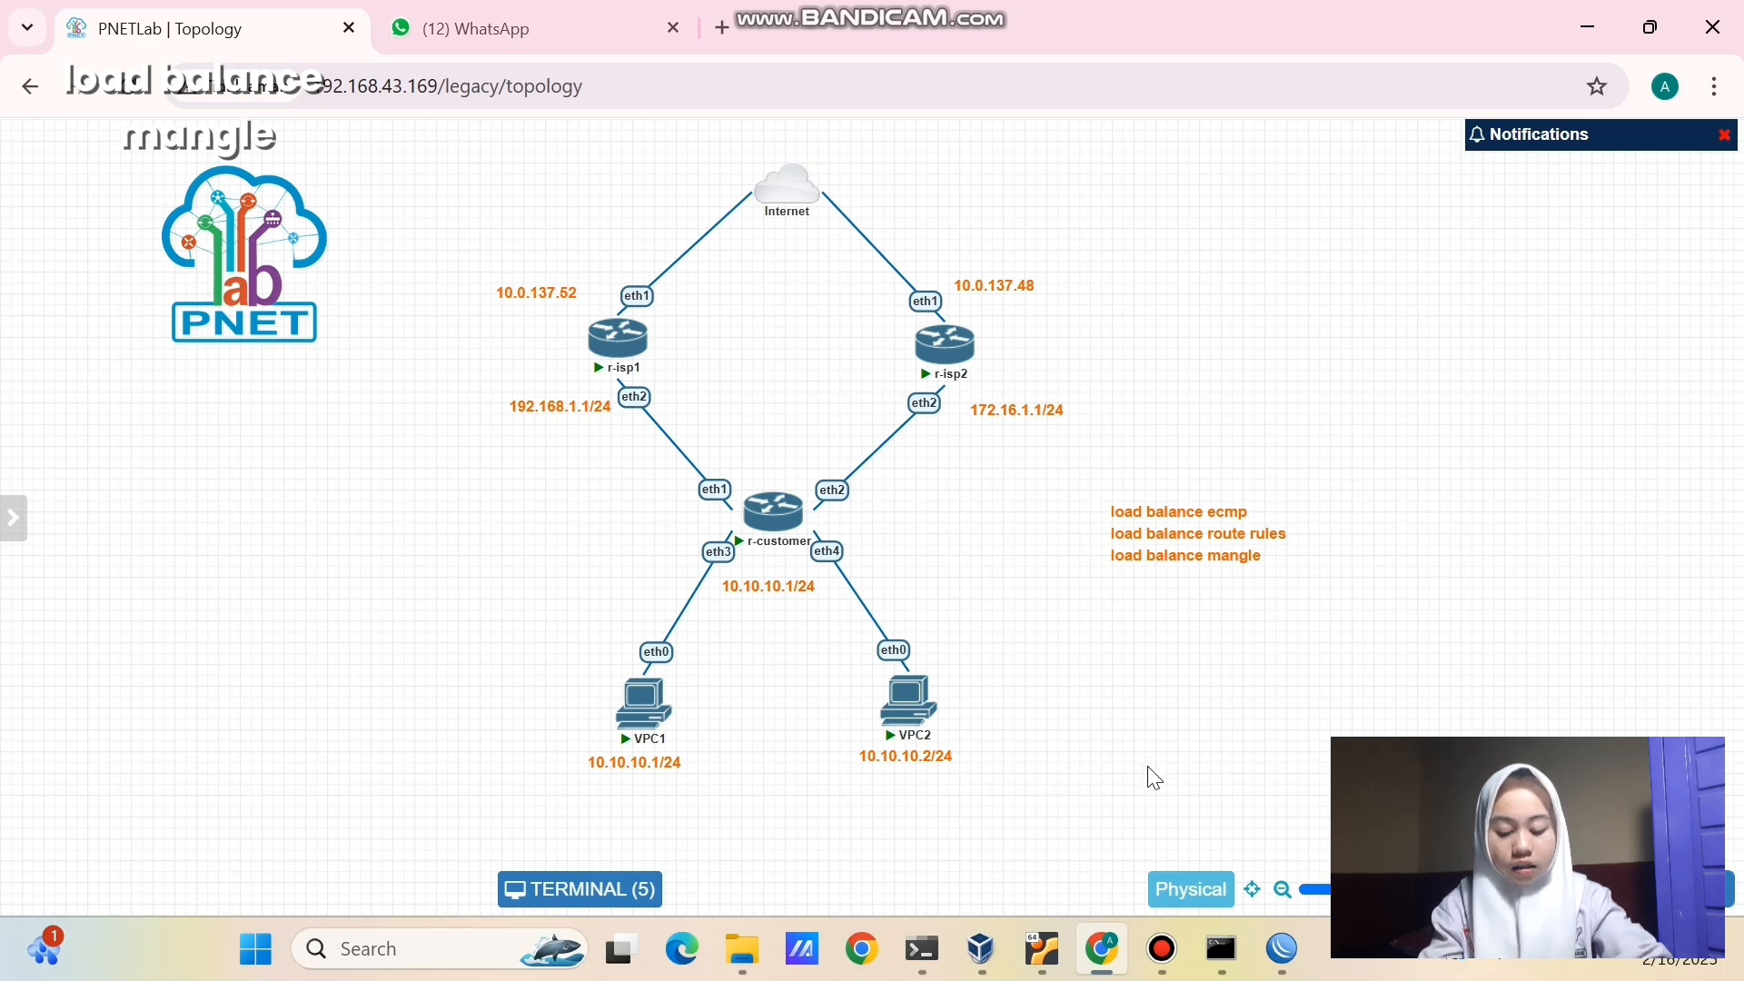
pyautogui.moveTo(452, 228); pyautogui.dragTo(745, 443)
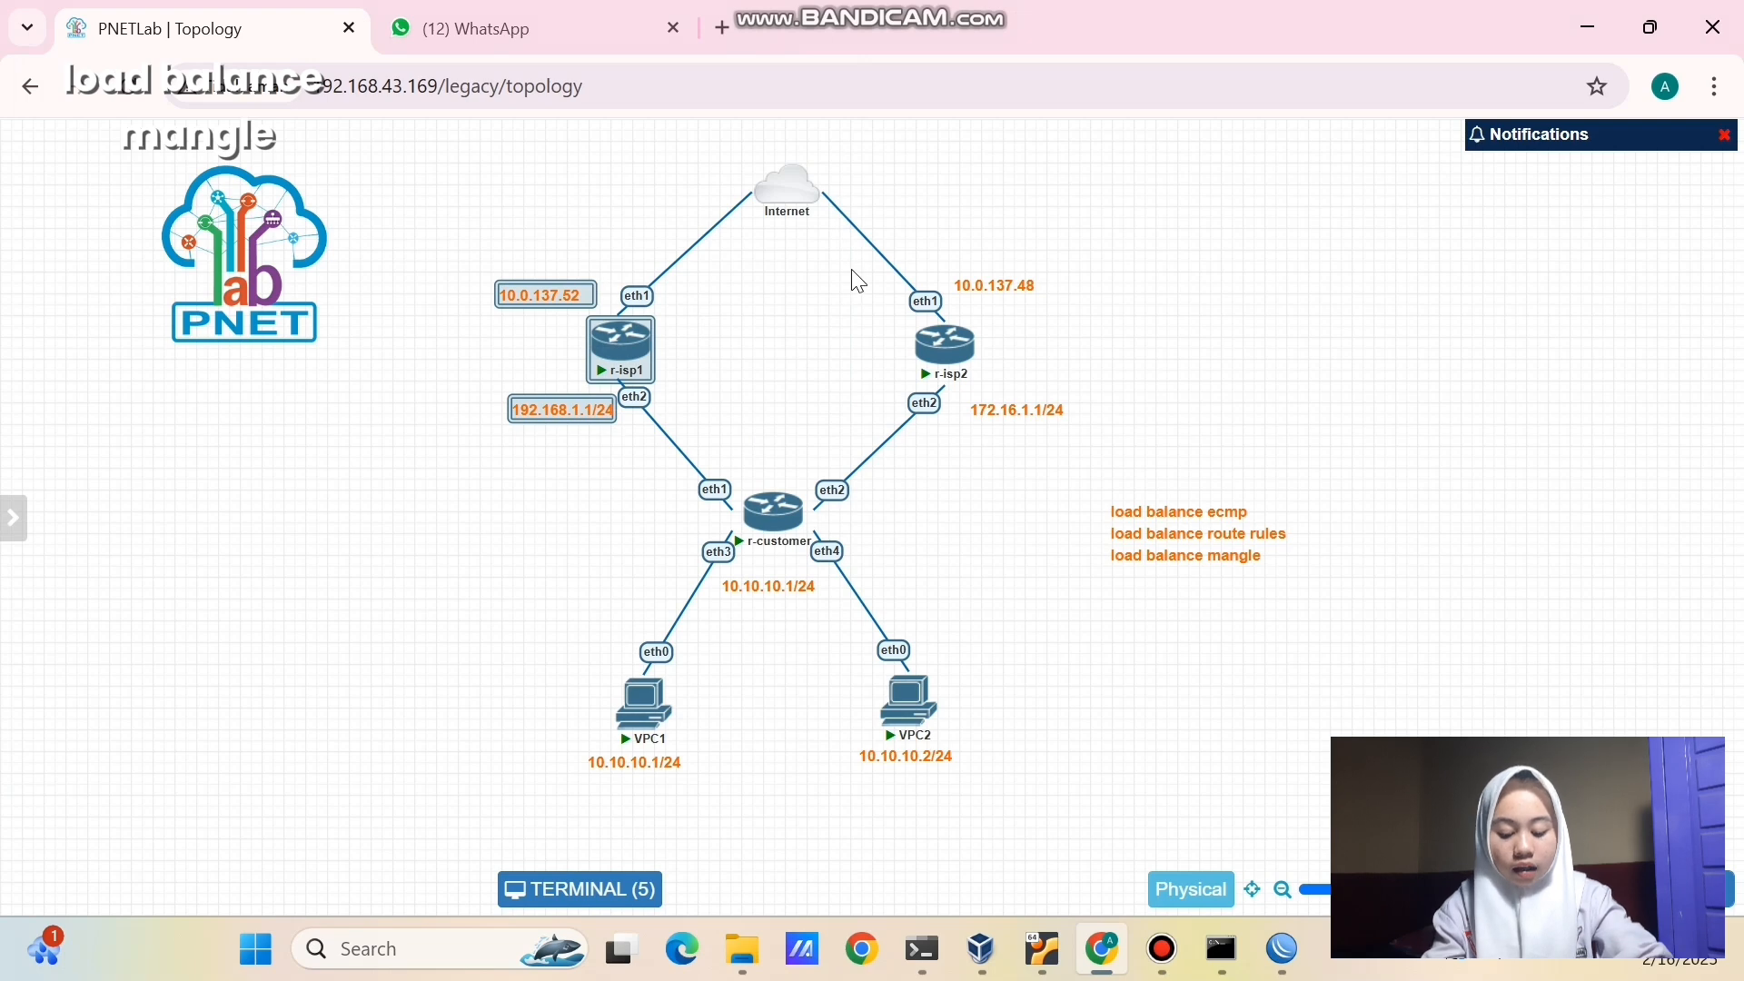
pyautogui.moveTo(852, 269); pyautogui.dragTo(1068, 424)
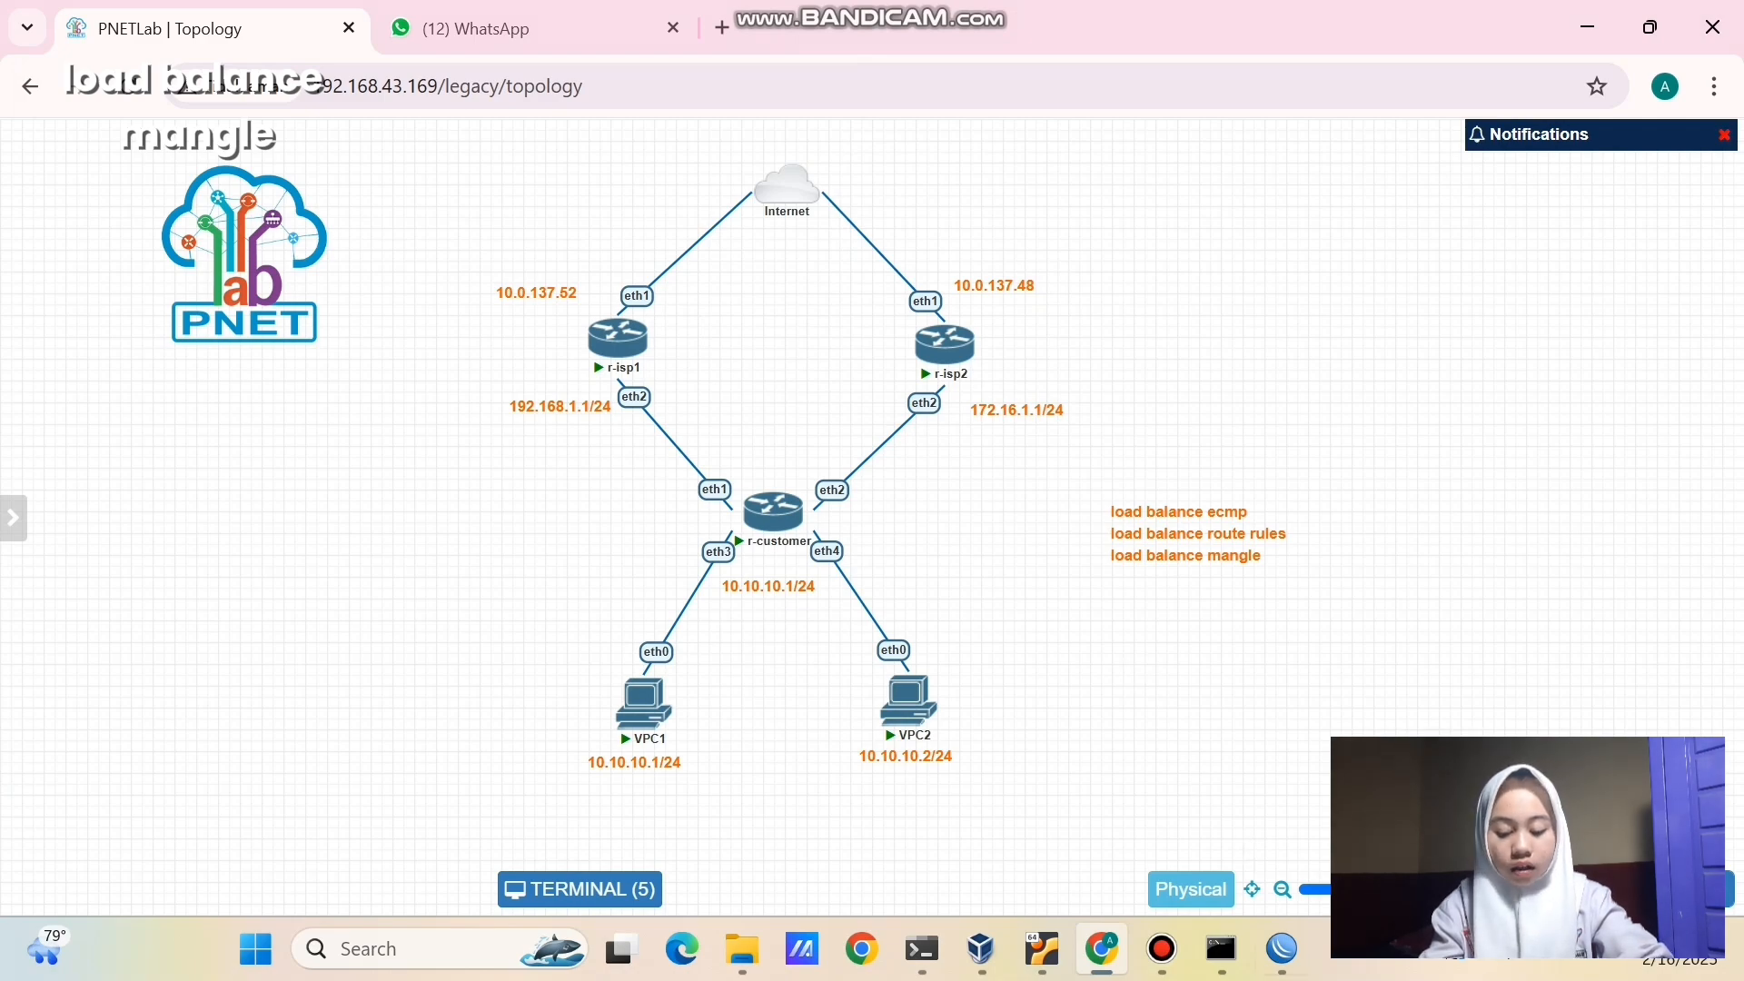
pyautogui.hotkey('alt', 'Tab')
# - Delete the routing rules for 10.10.10.12 and 10.10.10.11 in the router's route rules
pyautogui.click(138, 301)
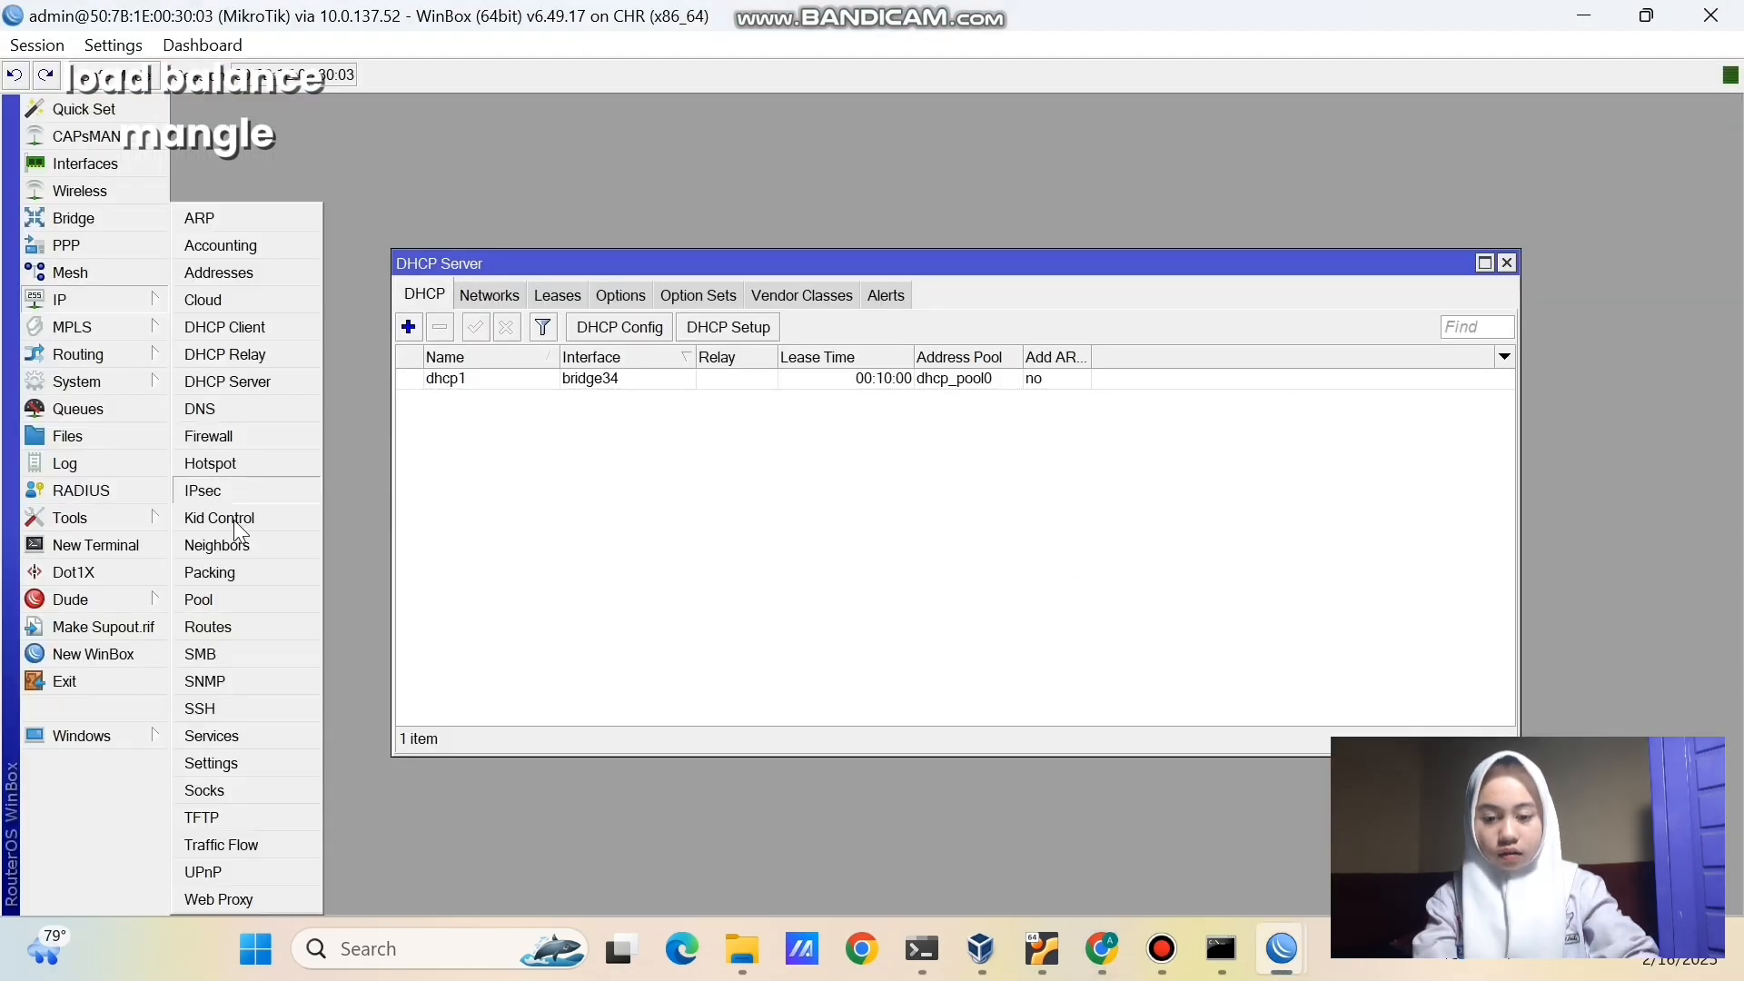
pyautogui.click(220, 625)
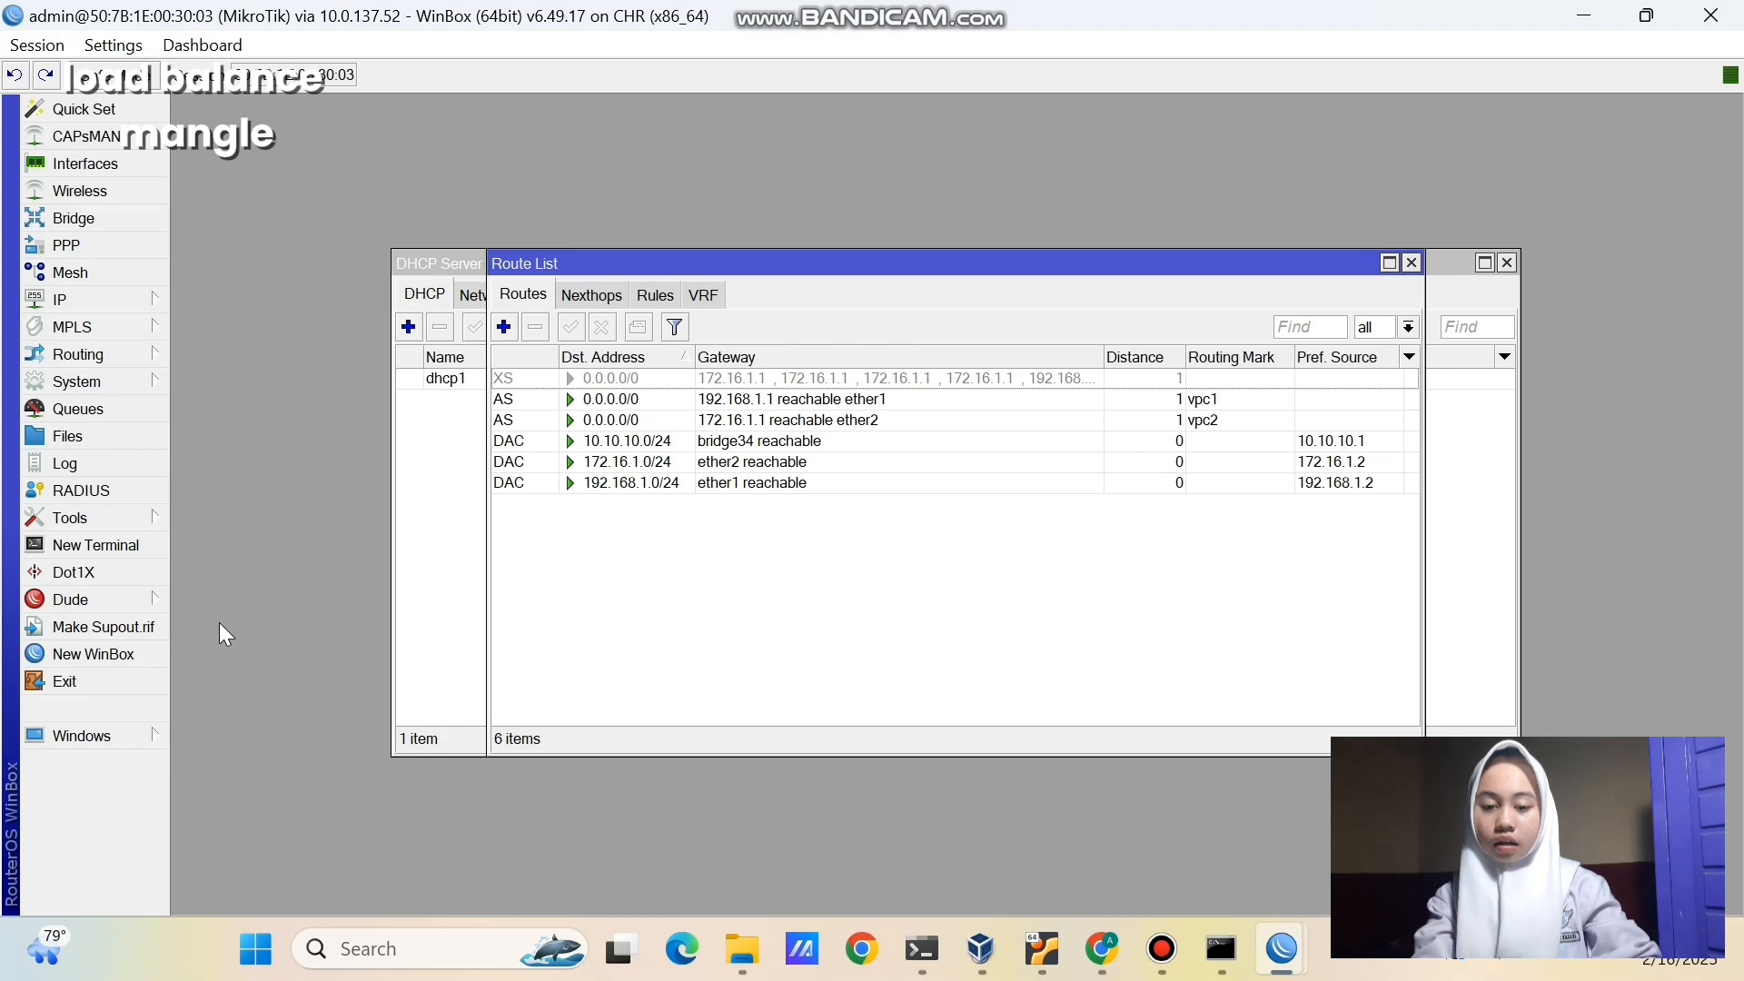
pyautogui.click(659, 292)
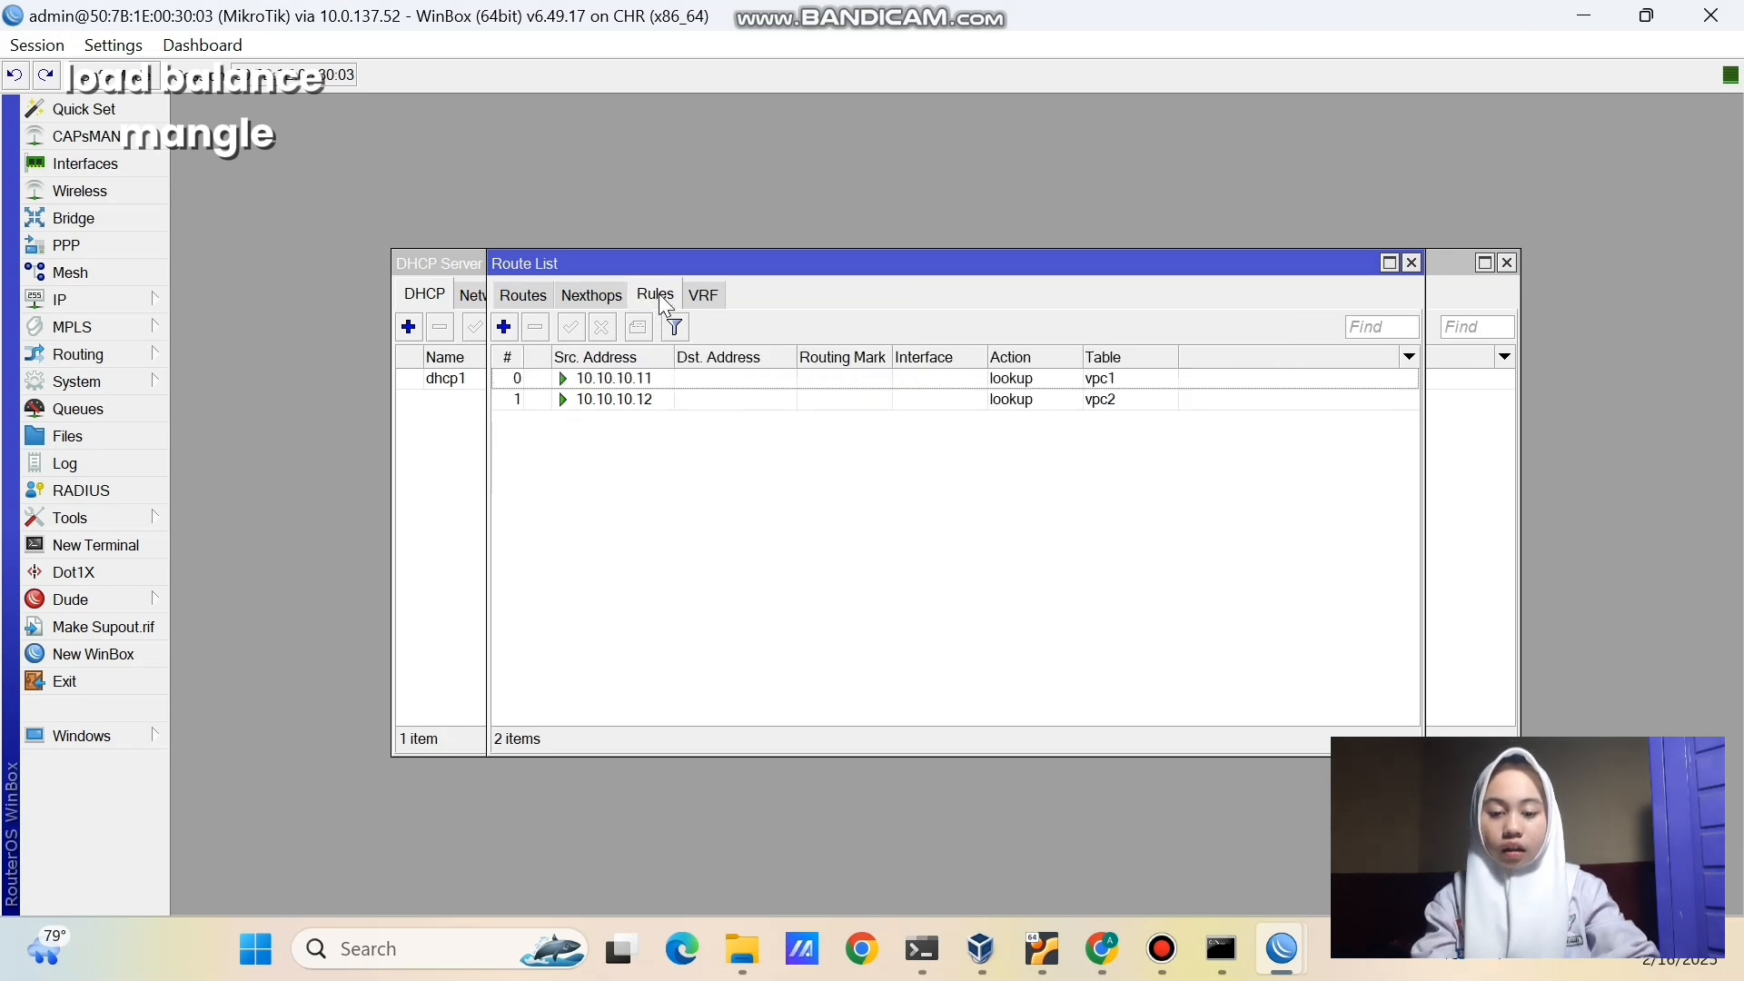
pyautogui.click(636, 400)
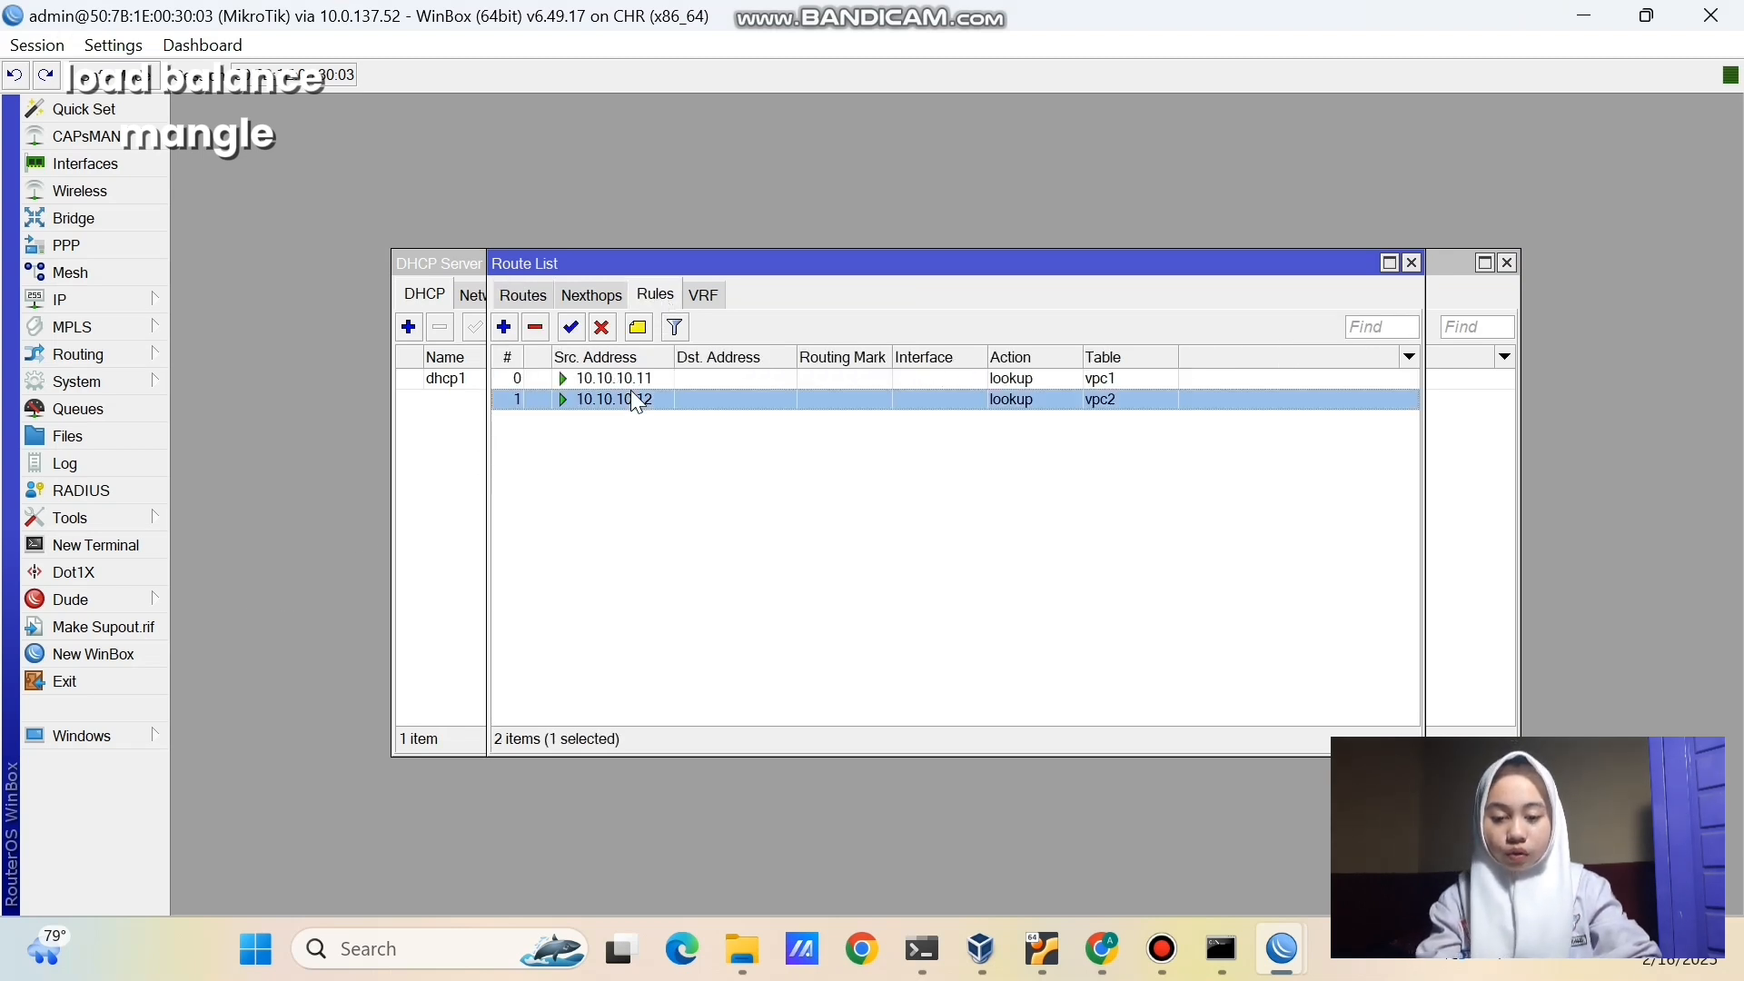
pyautogui.click(536, 328)
pyautogui.click(547, 378)
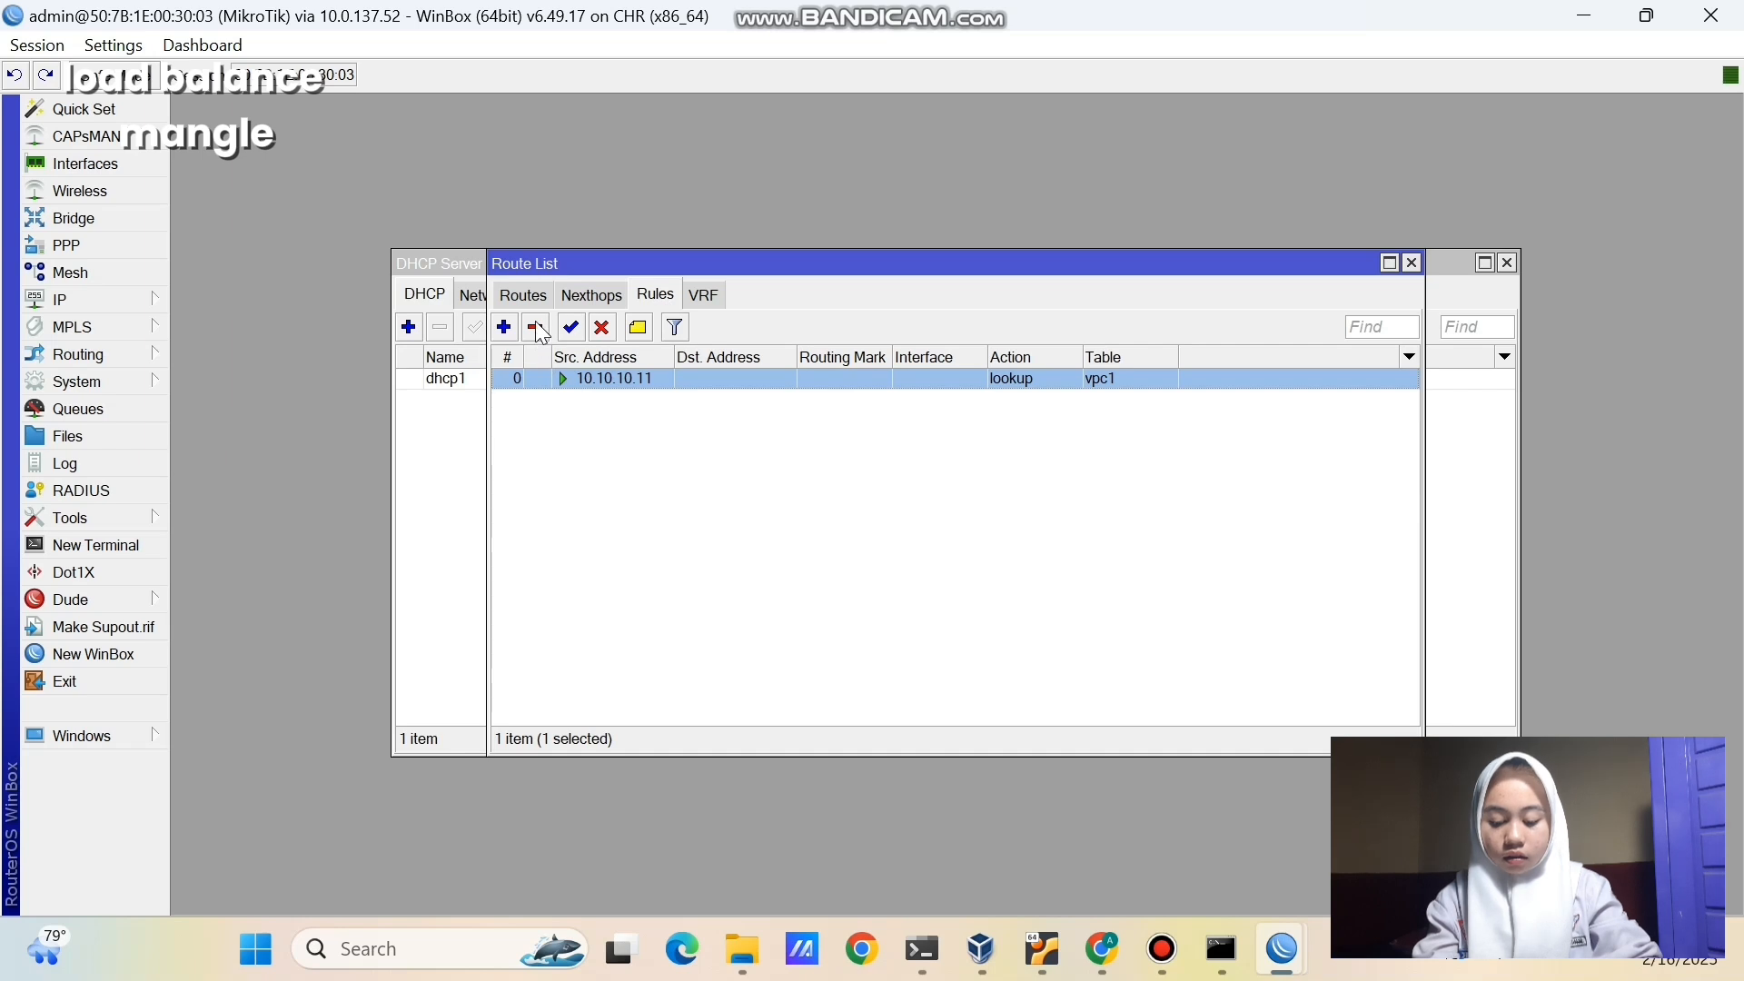
pyautogui.click(536, 328)
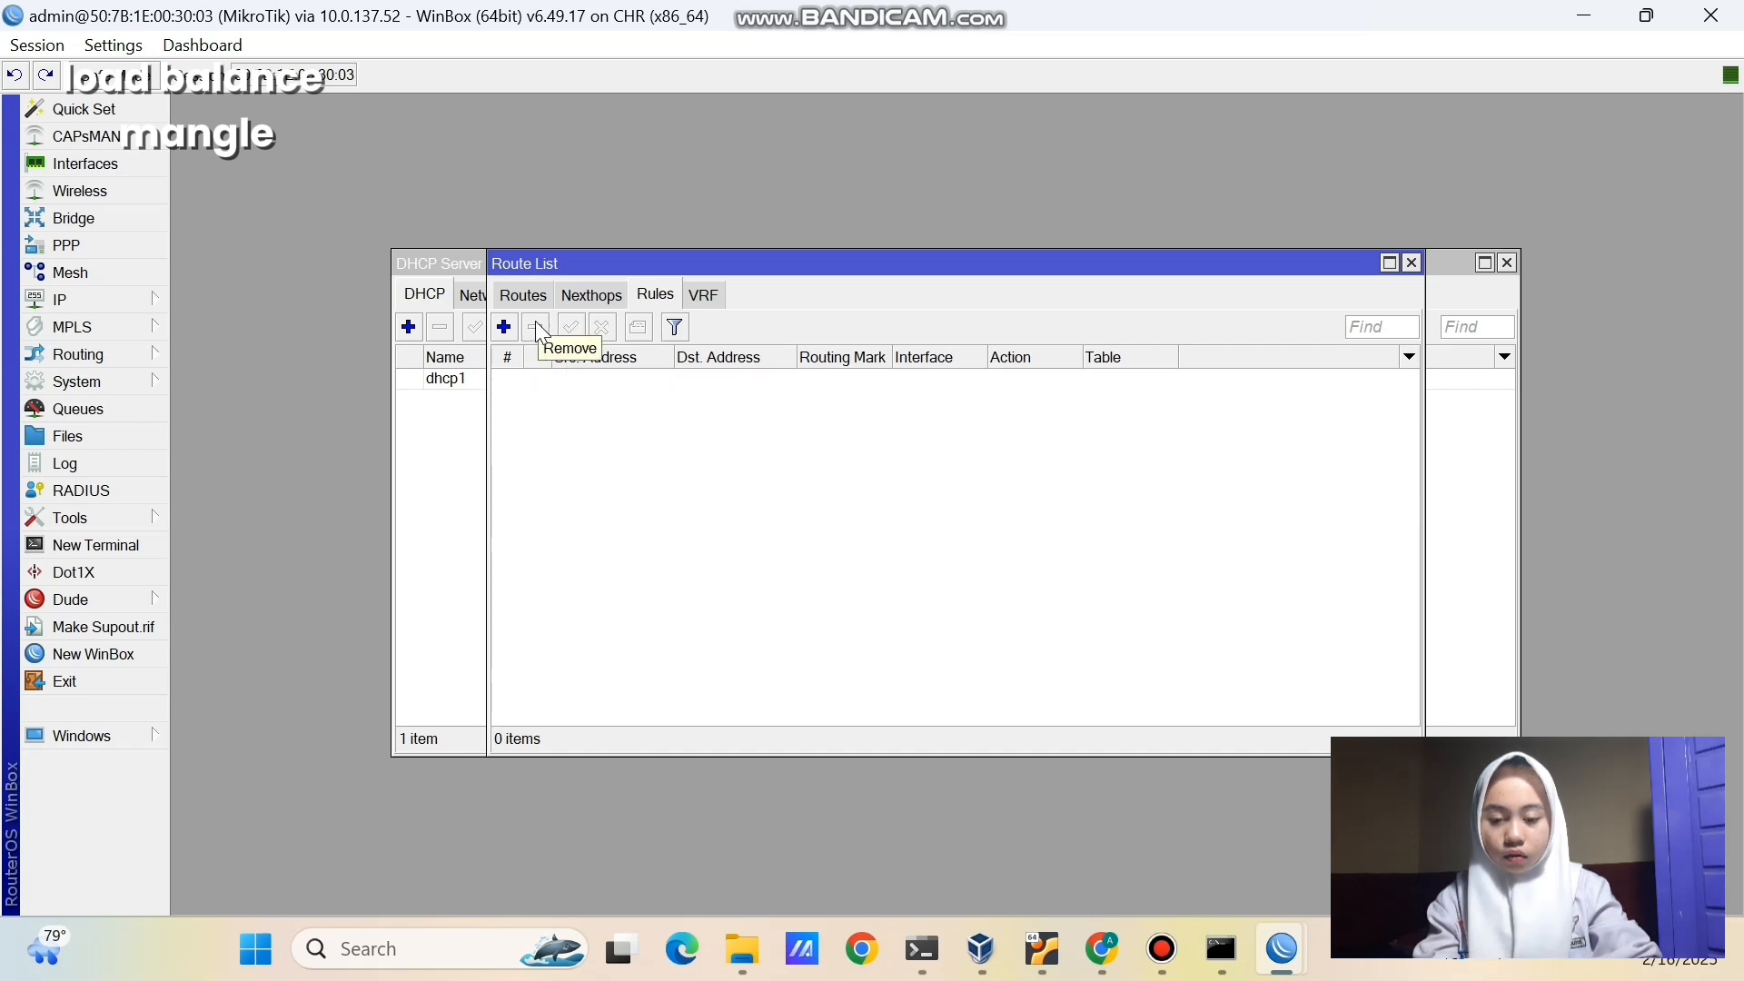
# - Disable the vpc1 and vpc2 default routes in the routes list
pyautogui.click(523, 295)
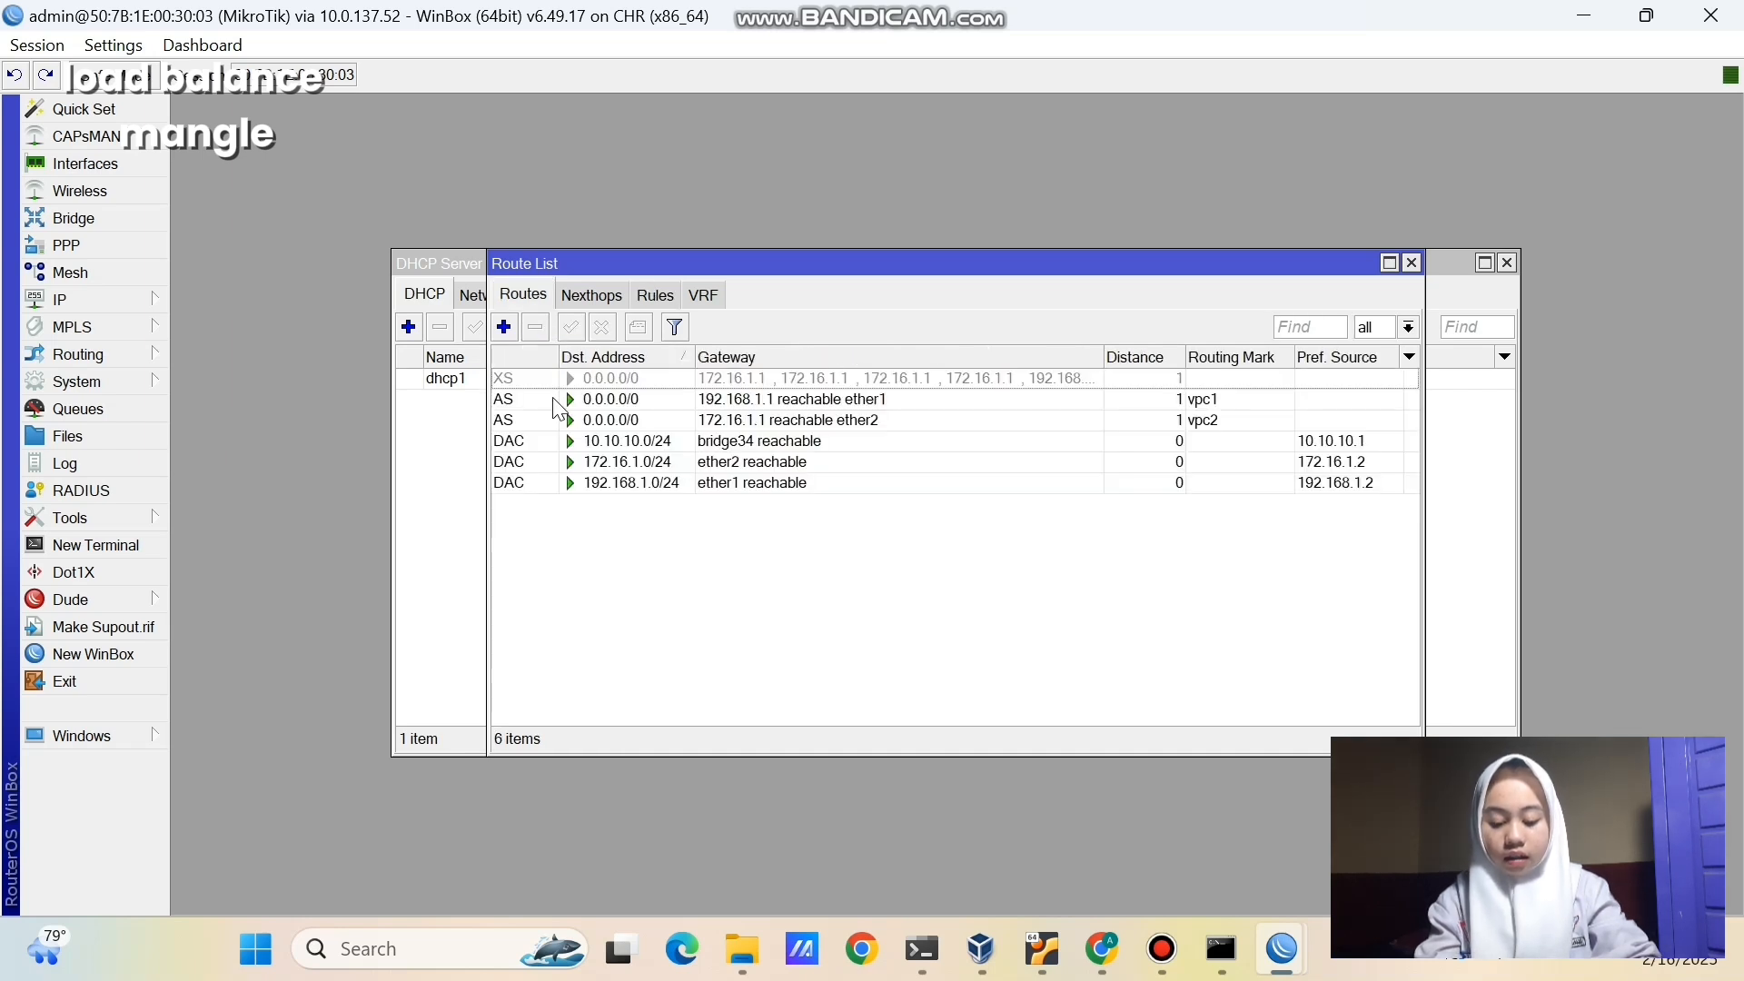
pyautogui.click(607, 333)
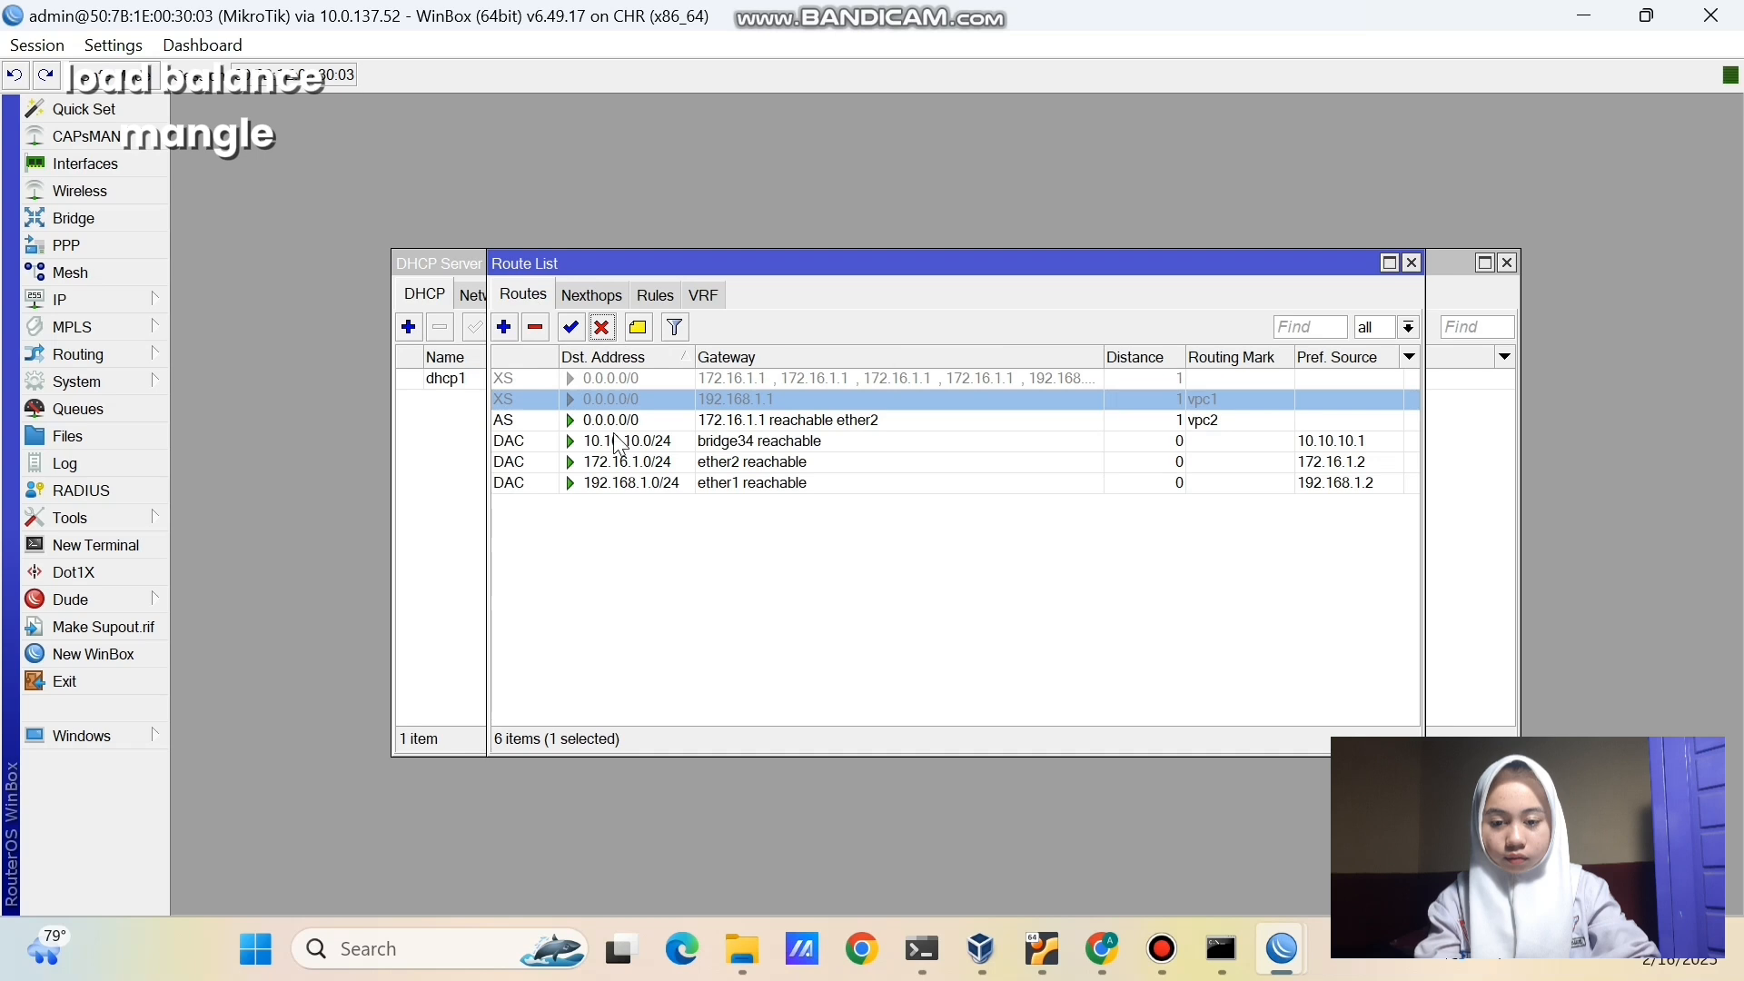
pyautogui.click(613, 421)
pyautogui.click(604, 336)
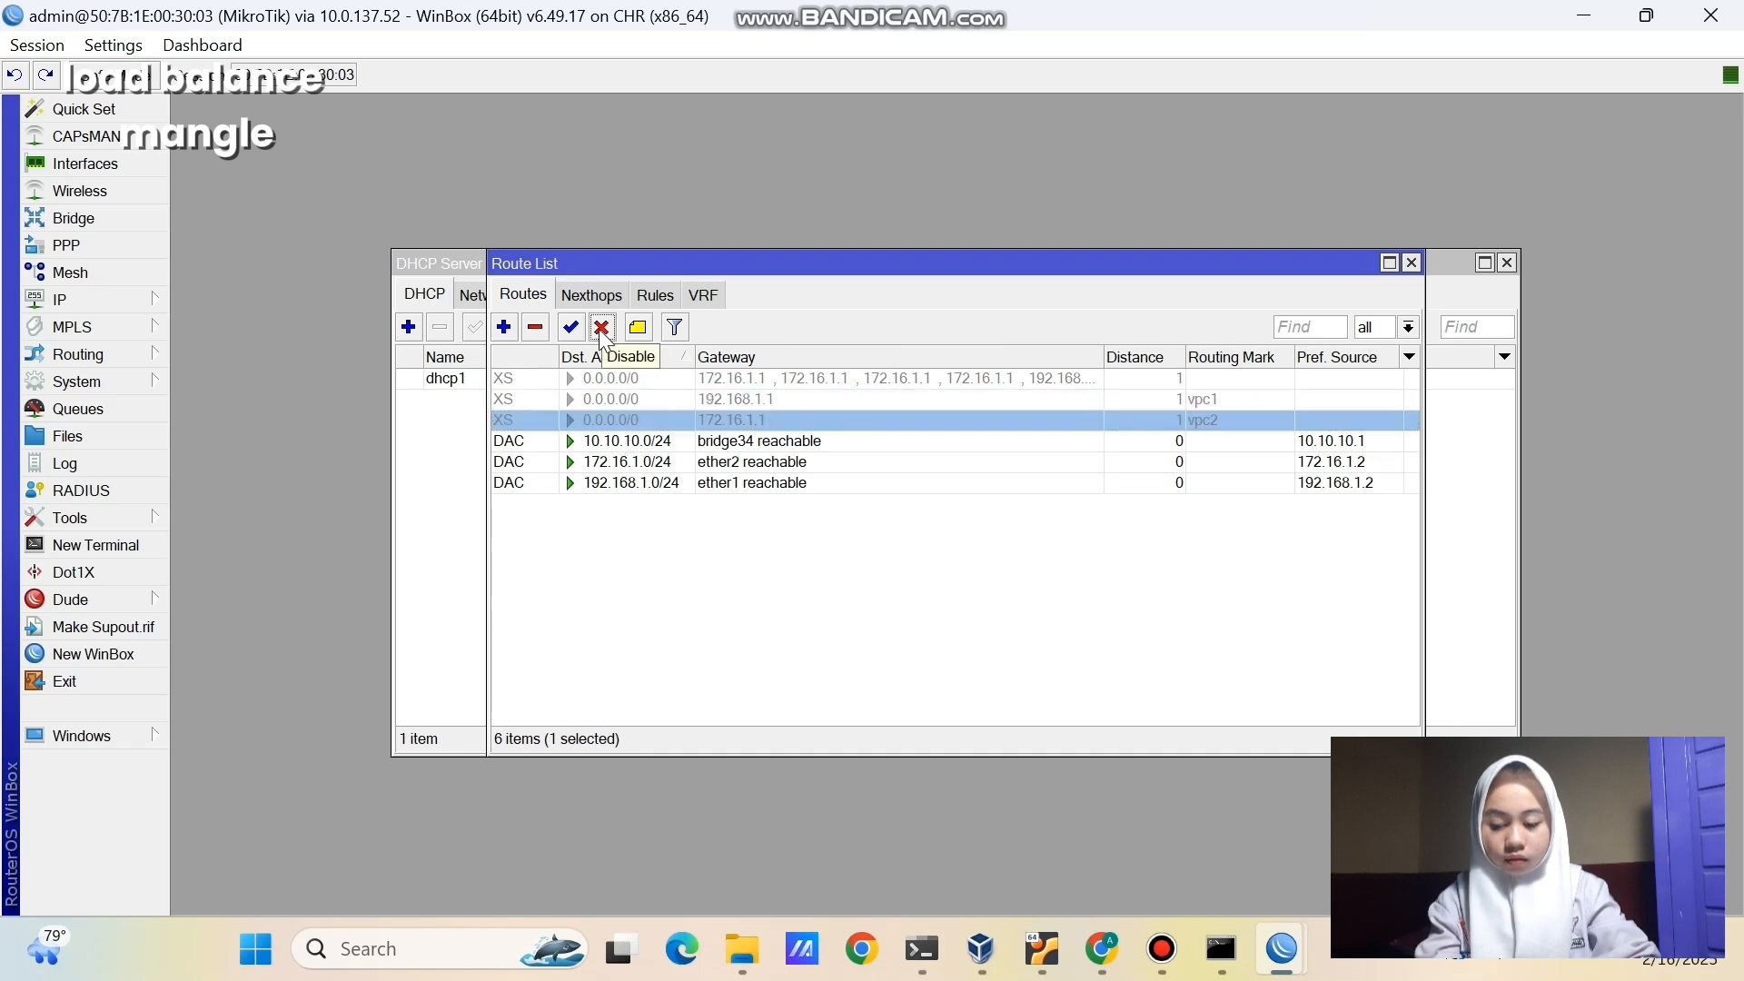
pyautogui.click(764, 613)
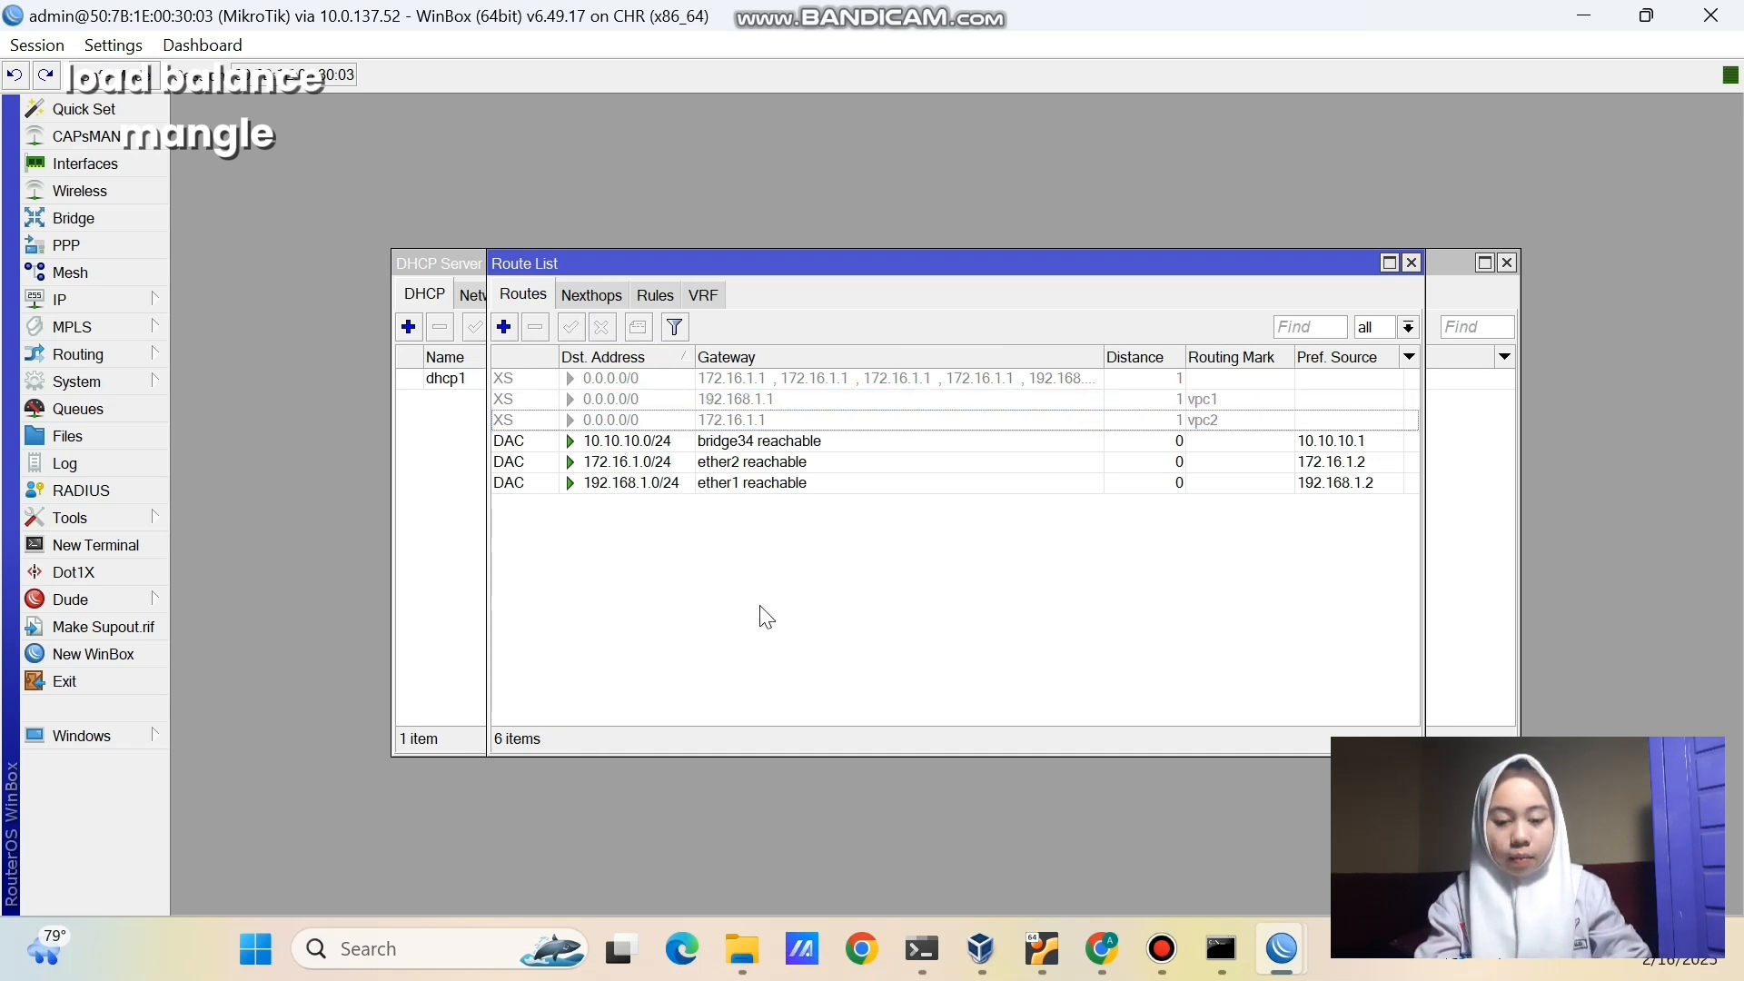
pyautogui.click(1102, 950)
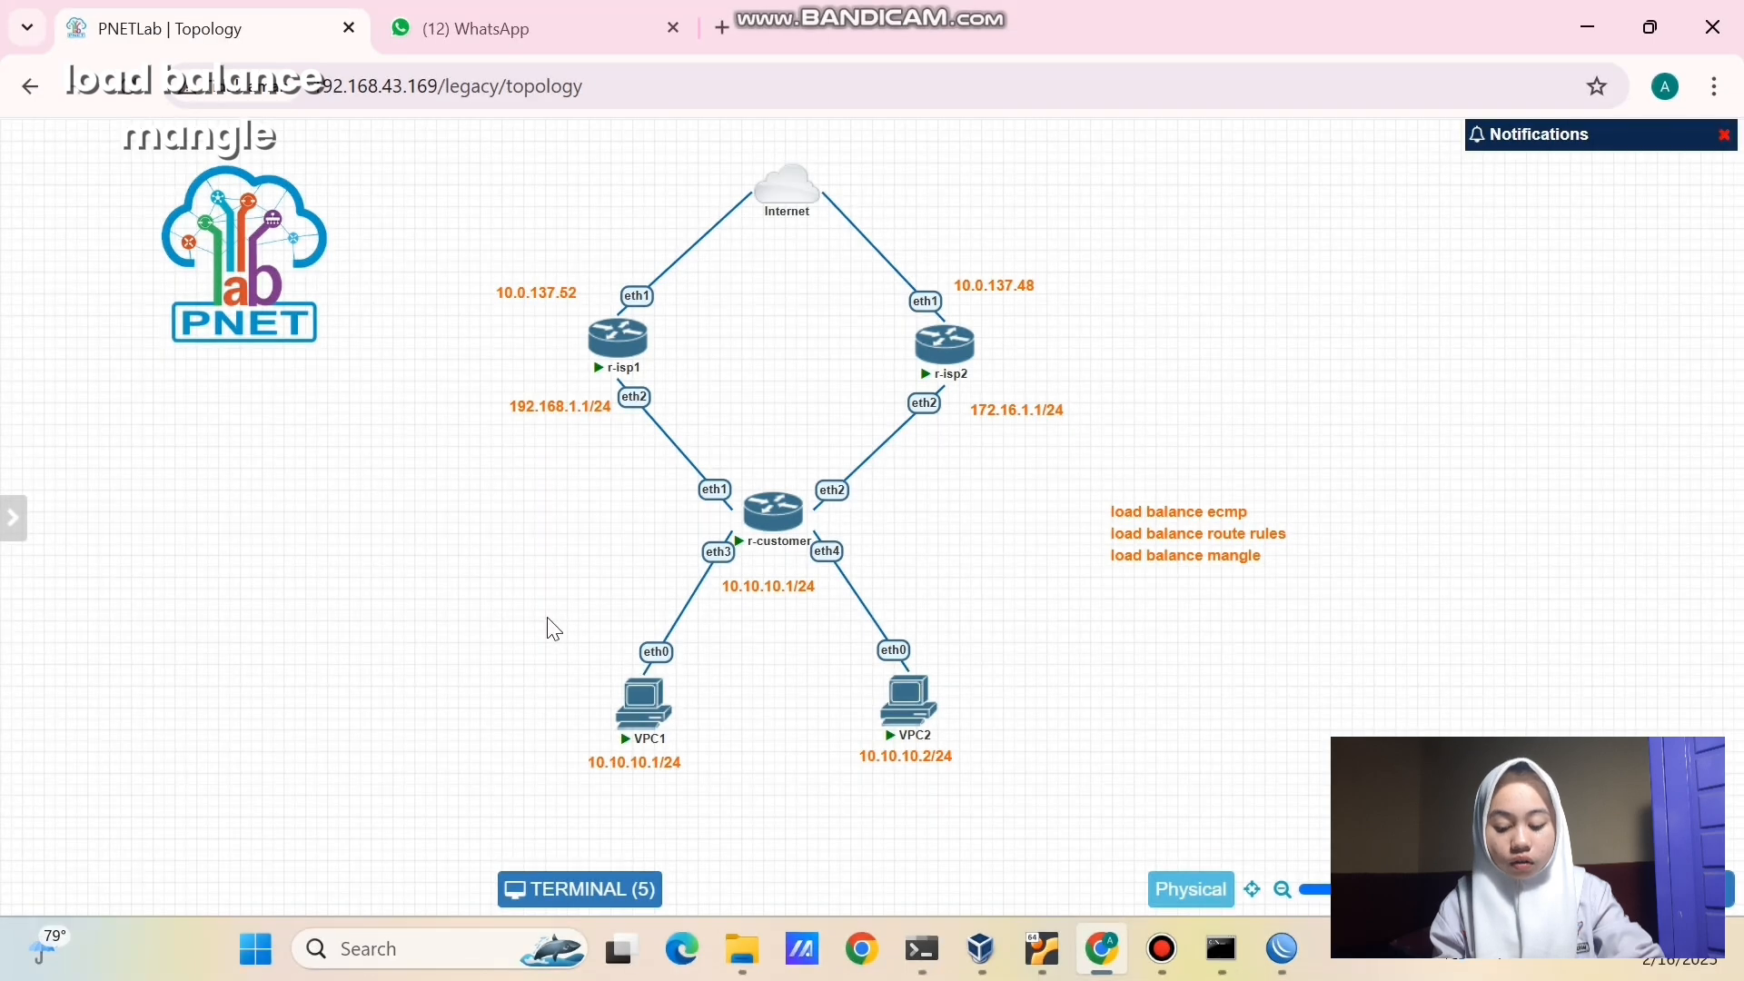
pyautogui.moveTo(569, 628); pyautogui.dragTo(754, 777)
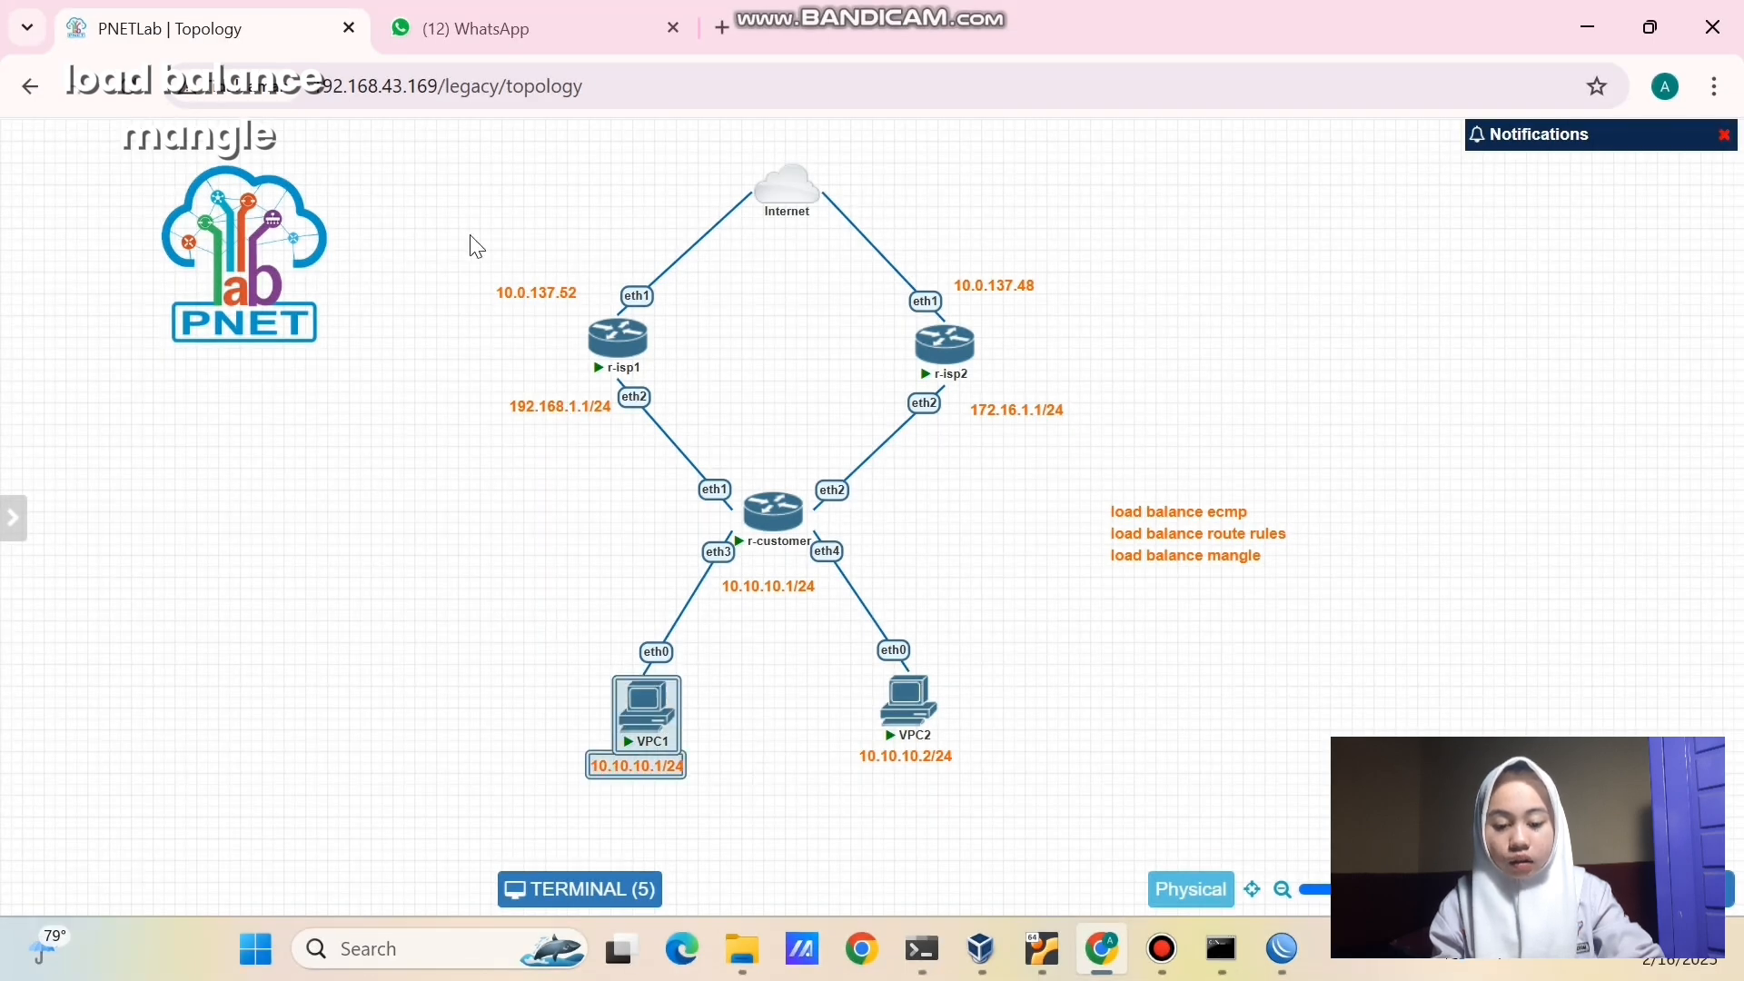
pyautogui.moveTo(470, 236); pyautogui.dragTo(690, 459)
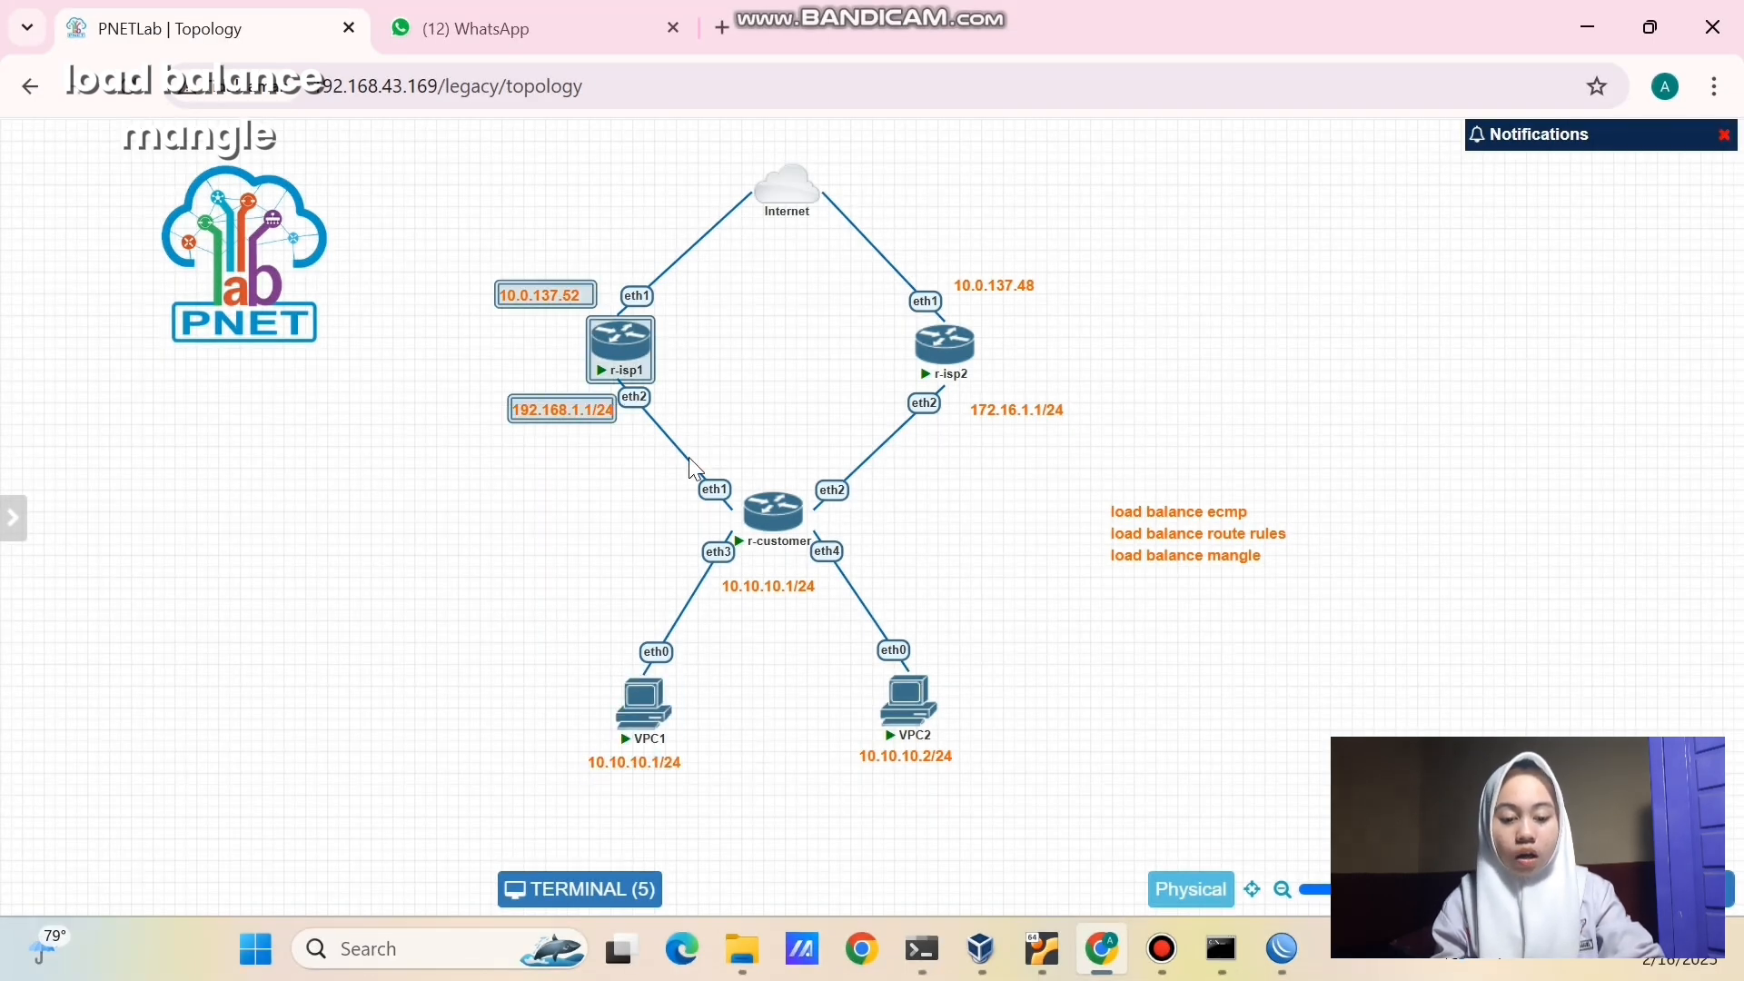
pyautogui.click(846, 699)
pyautogui.moveTo(785, 670); pyautogui.dragTo(1038, 808)
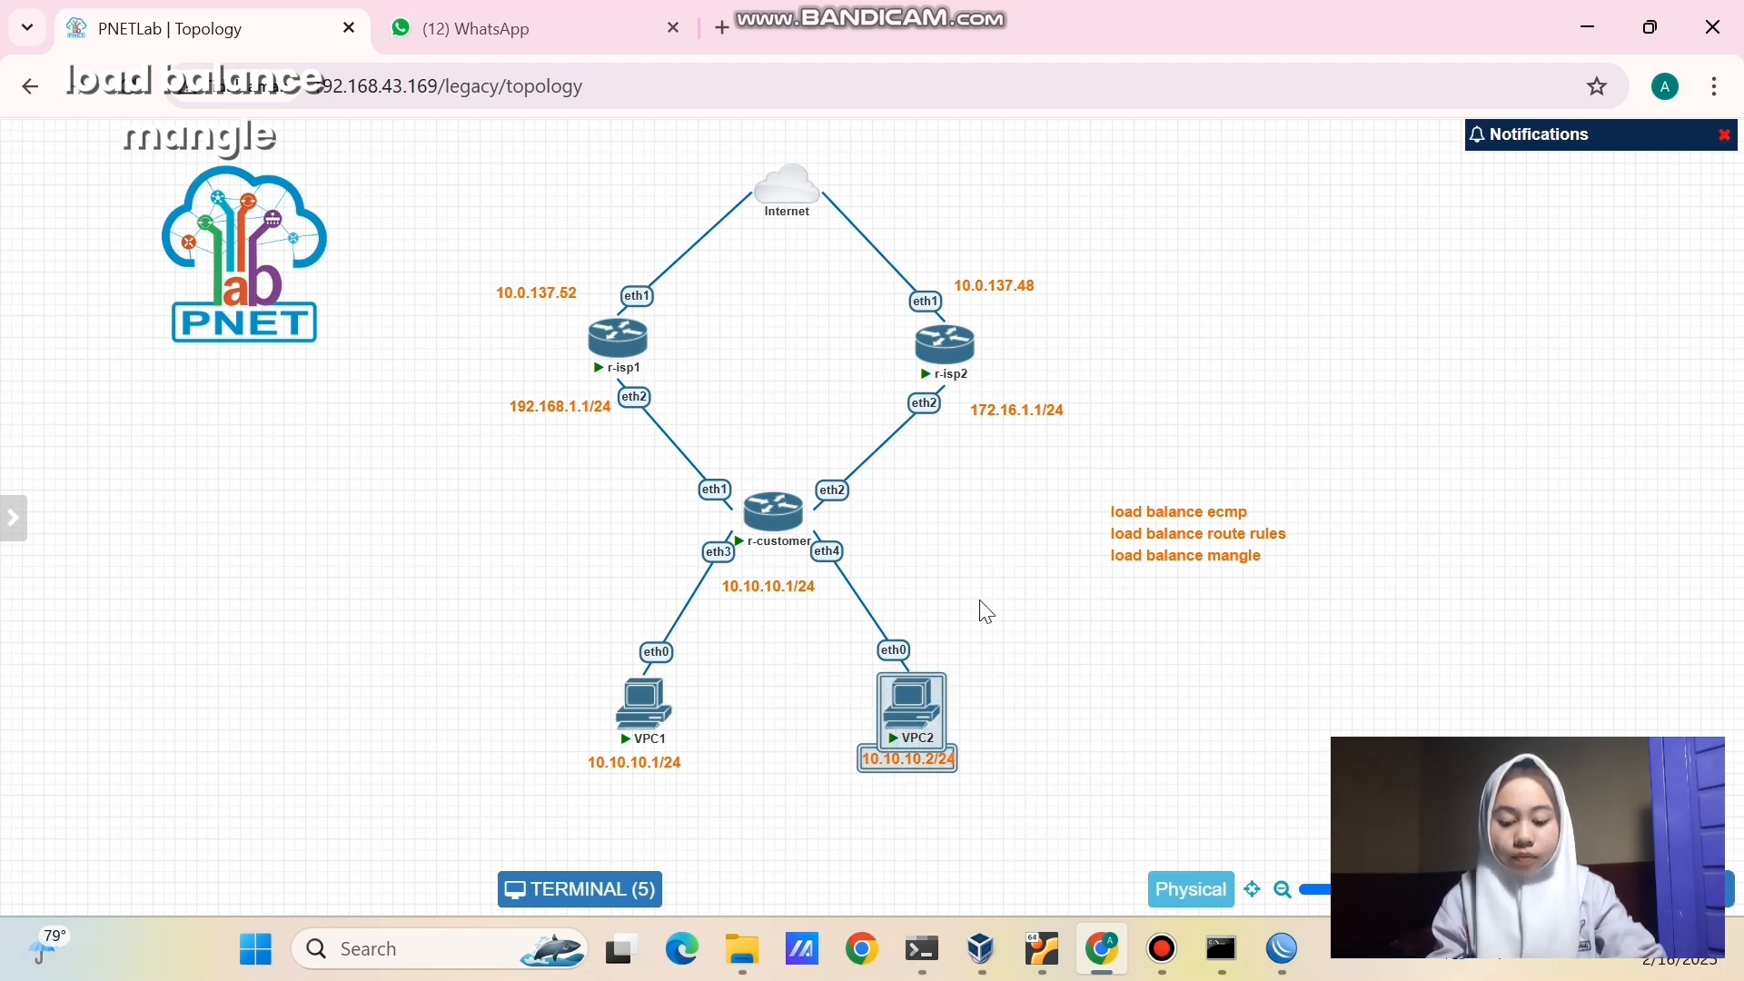
pyautogui.click(817, 300)
pyautogui.moveTo(1019, 322); pyautogui.dragTo(1094, 447)
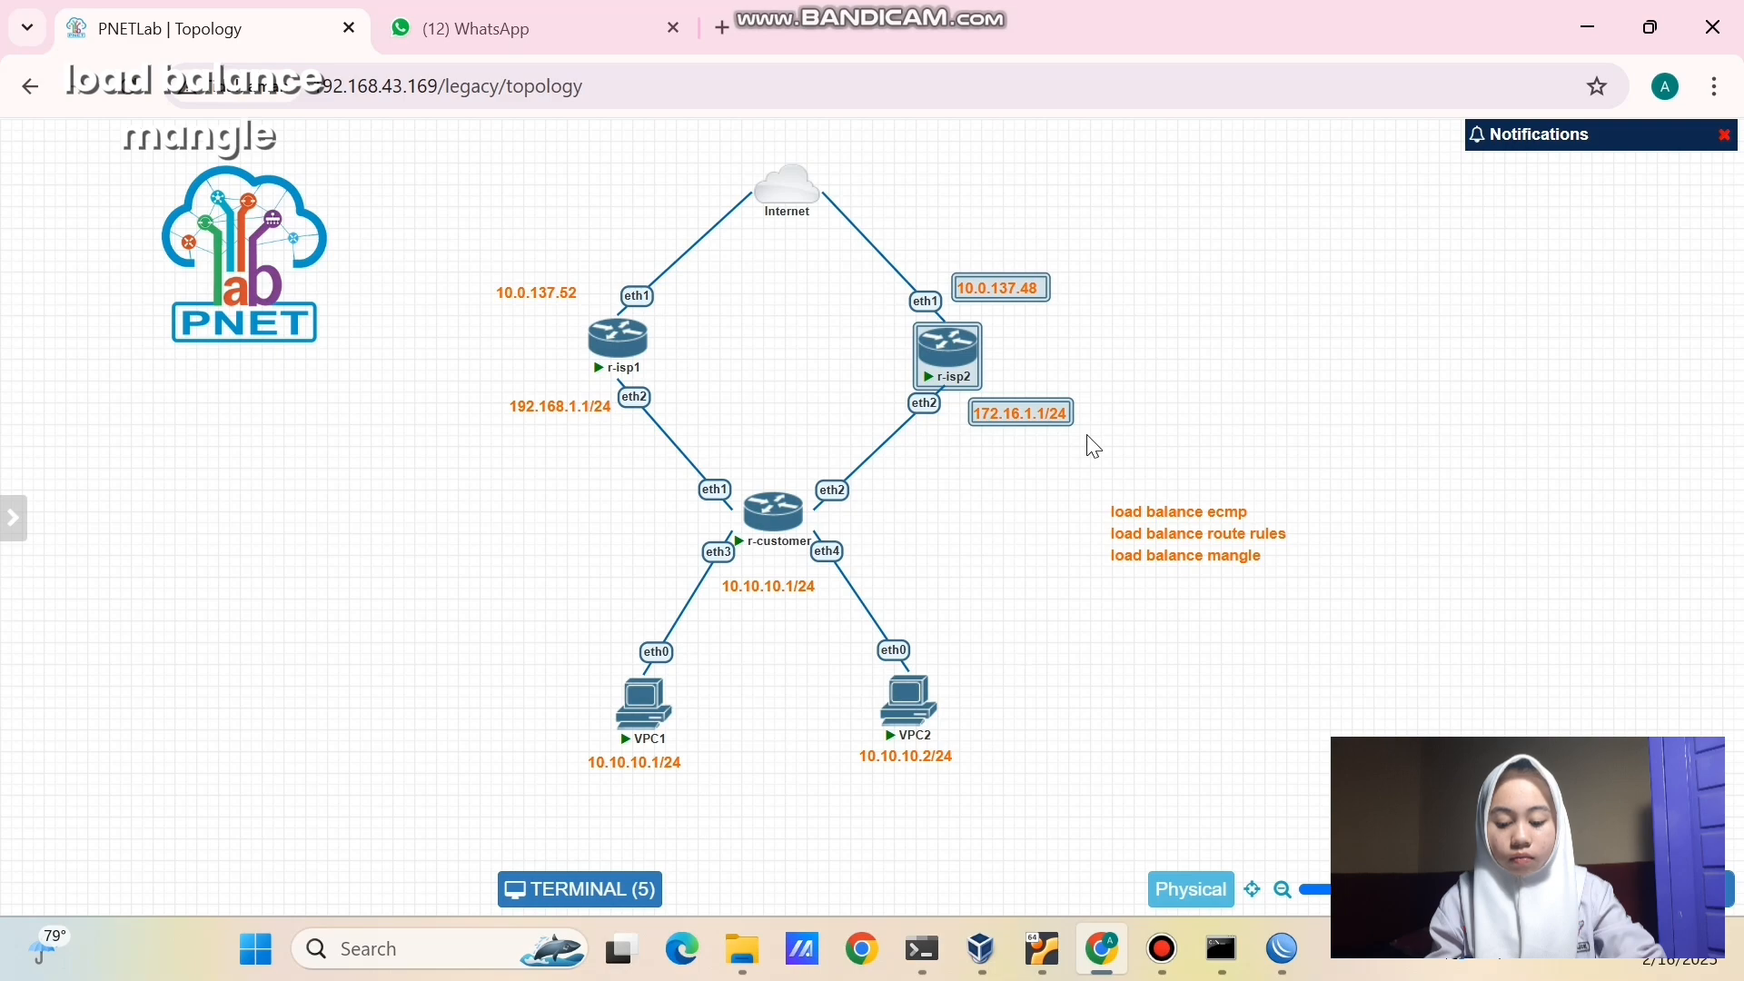
pyautogui.click(1094, 447)
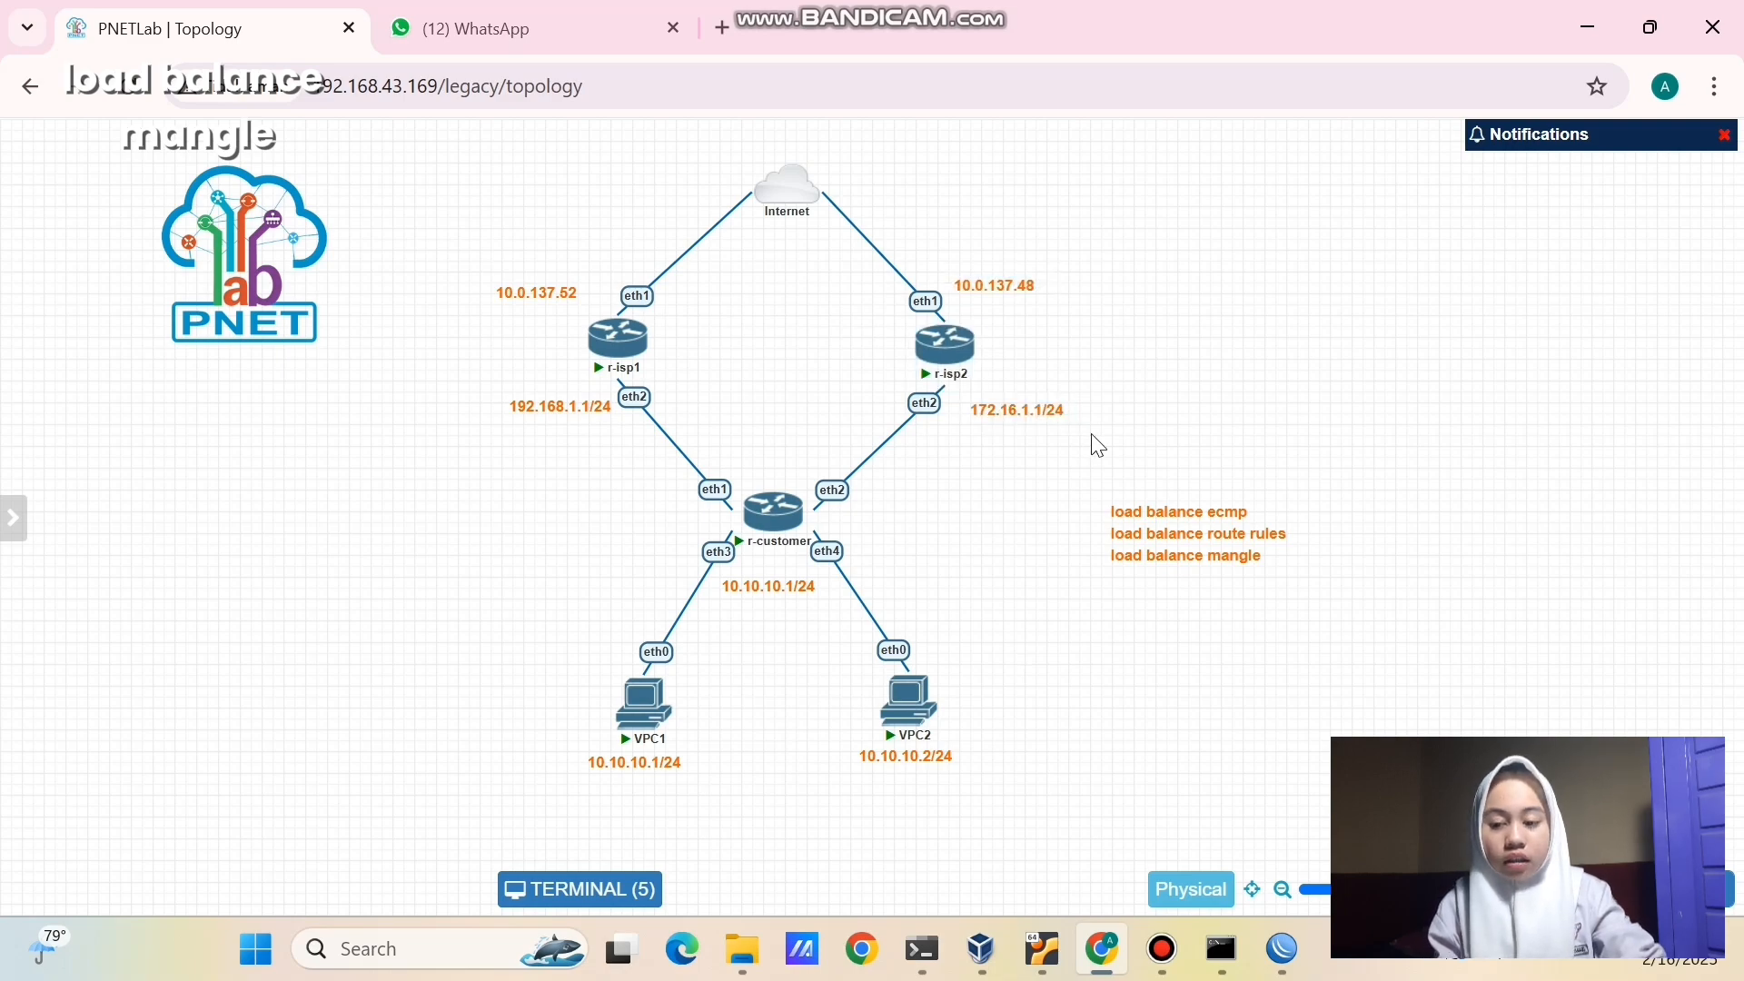
# - Open the firewall Mangle rules list in WinBox
pyautogui.moveTo(1283, 949)
pyautogui.click(1527, 721)
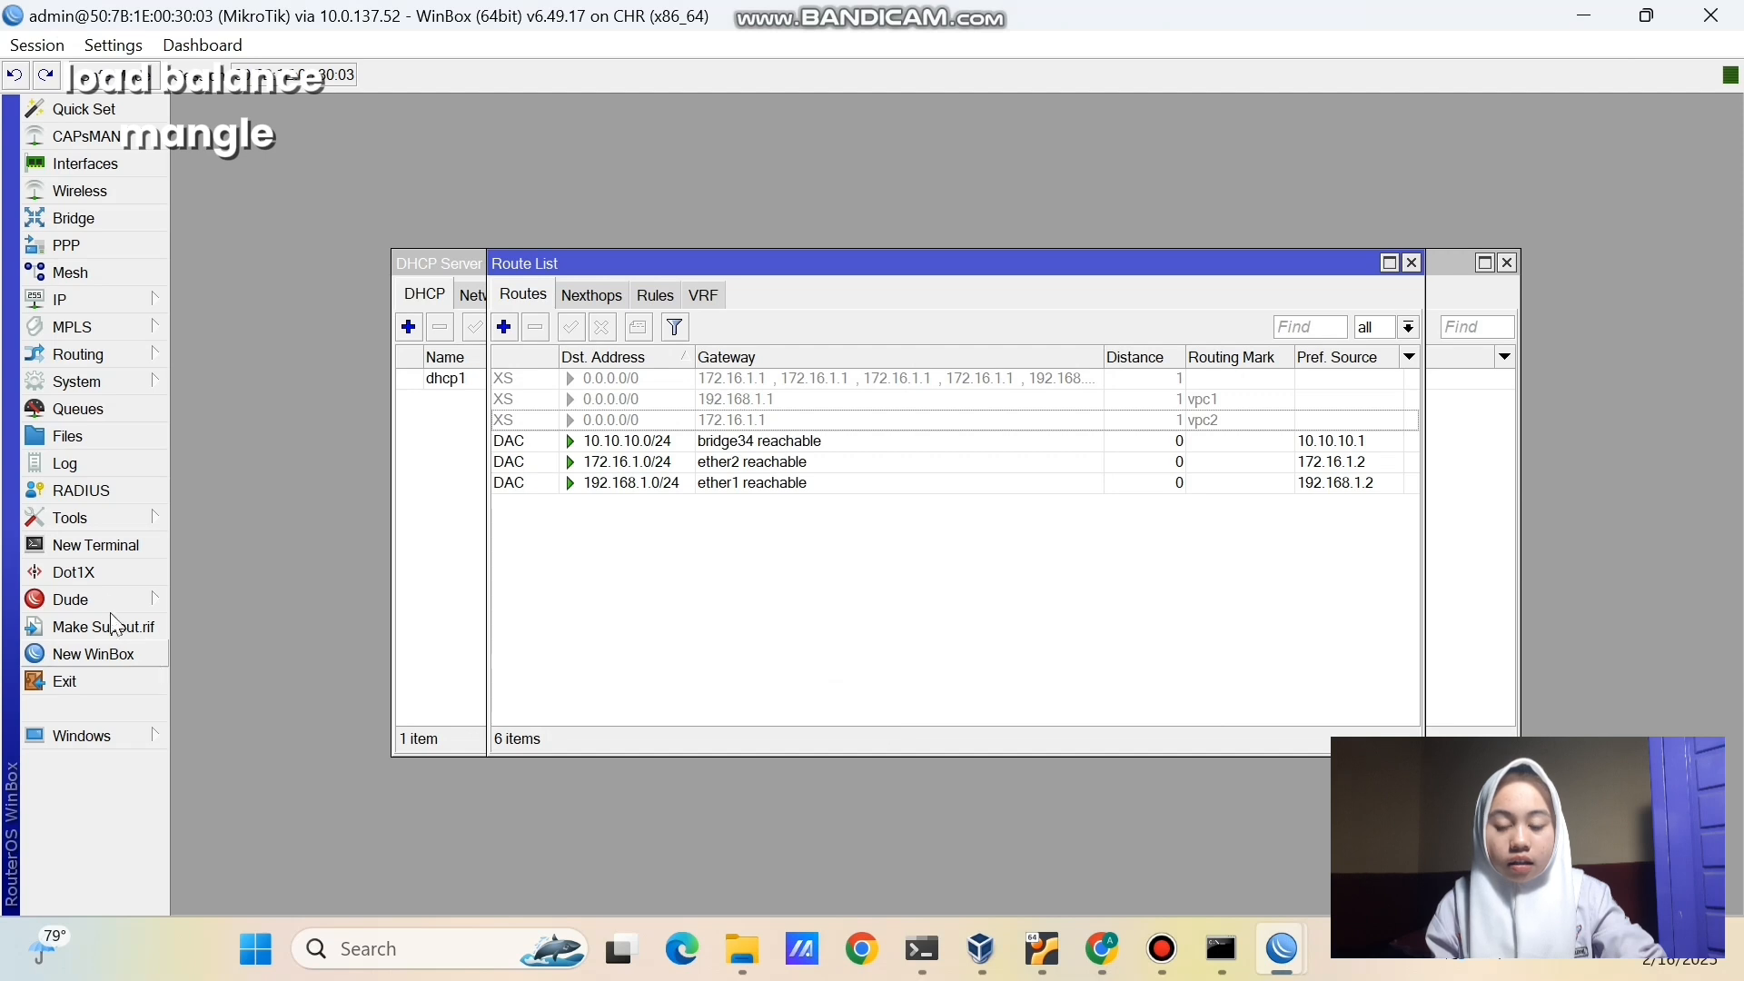
pyautogui.click(128, 303)
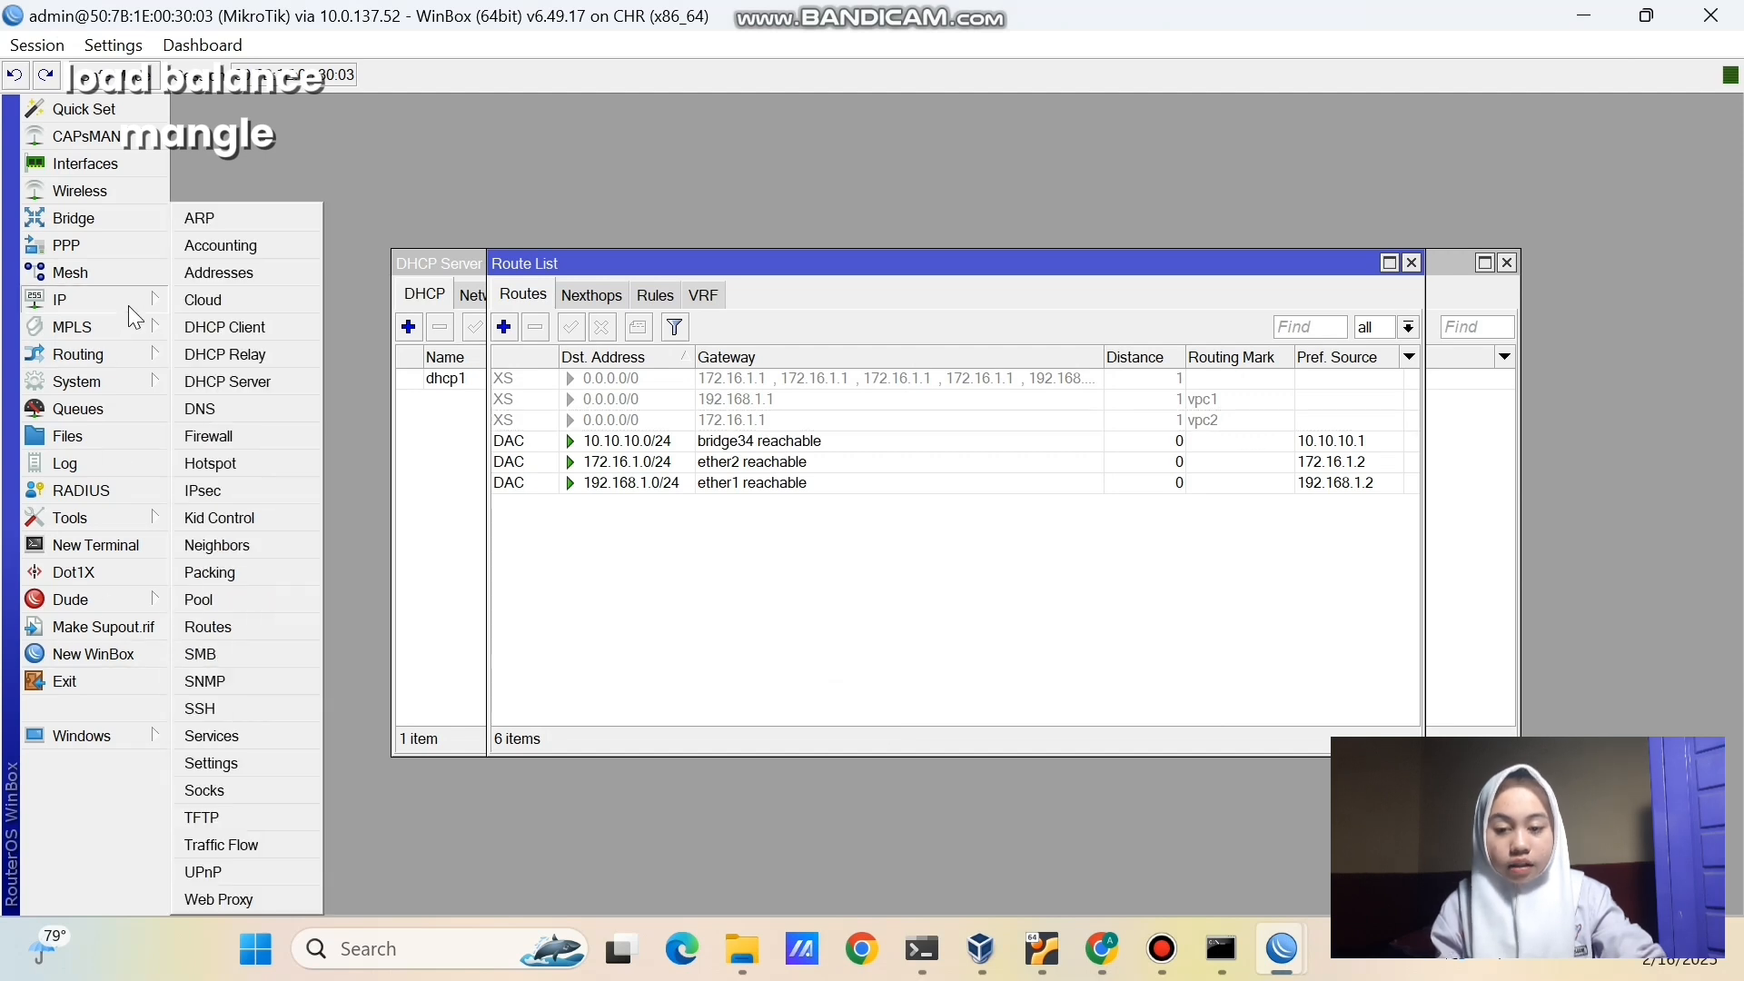
pyautogui.click(236, 434)
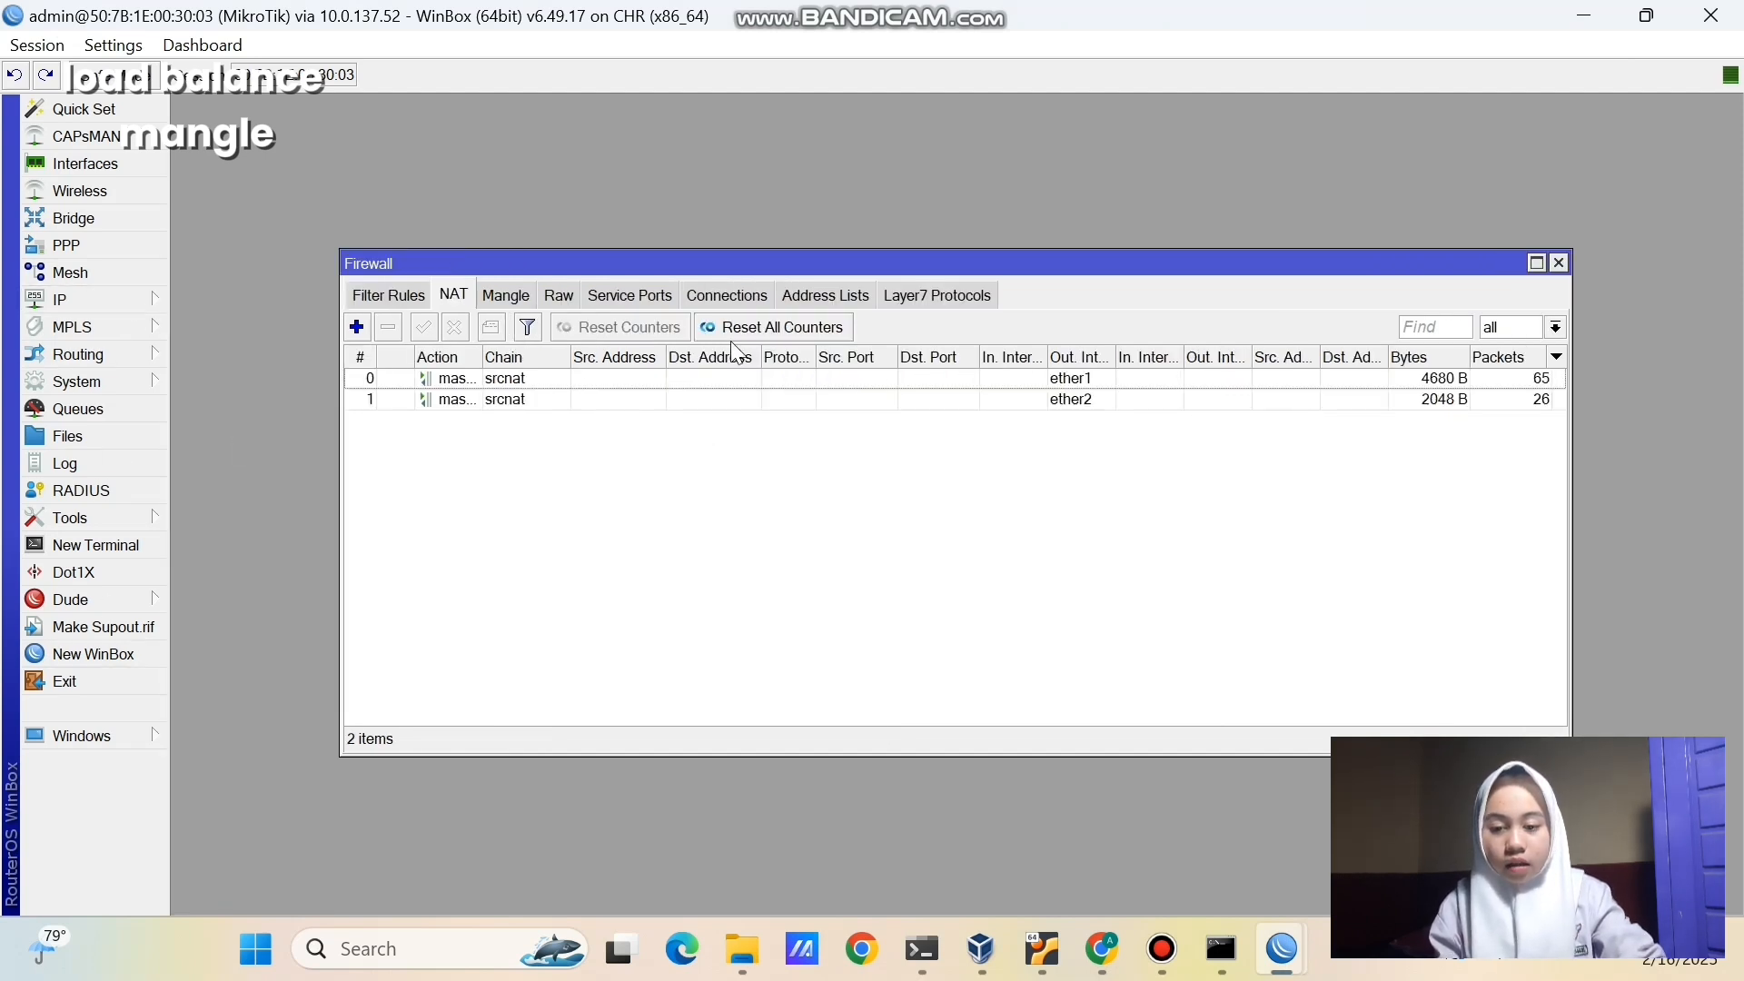
pyautogui.click(506, 297)
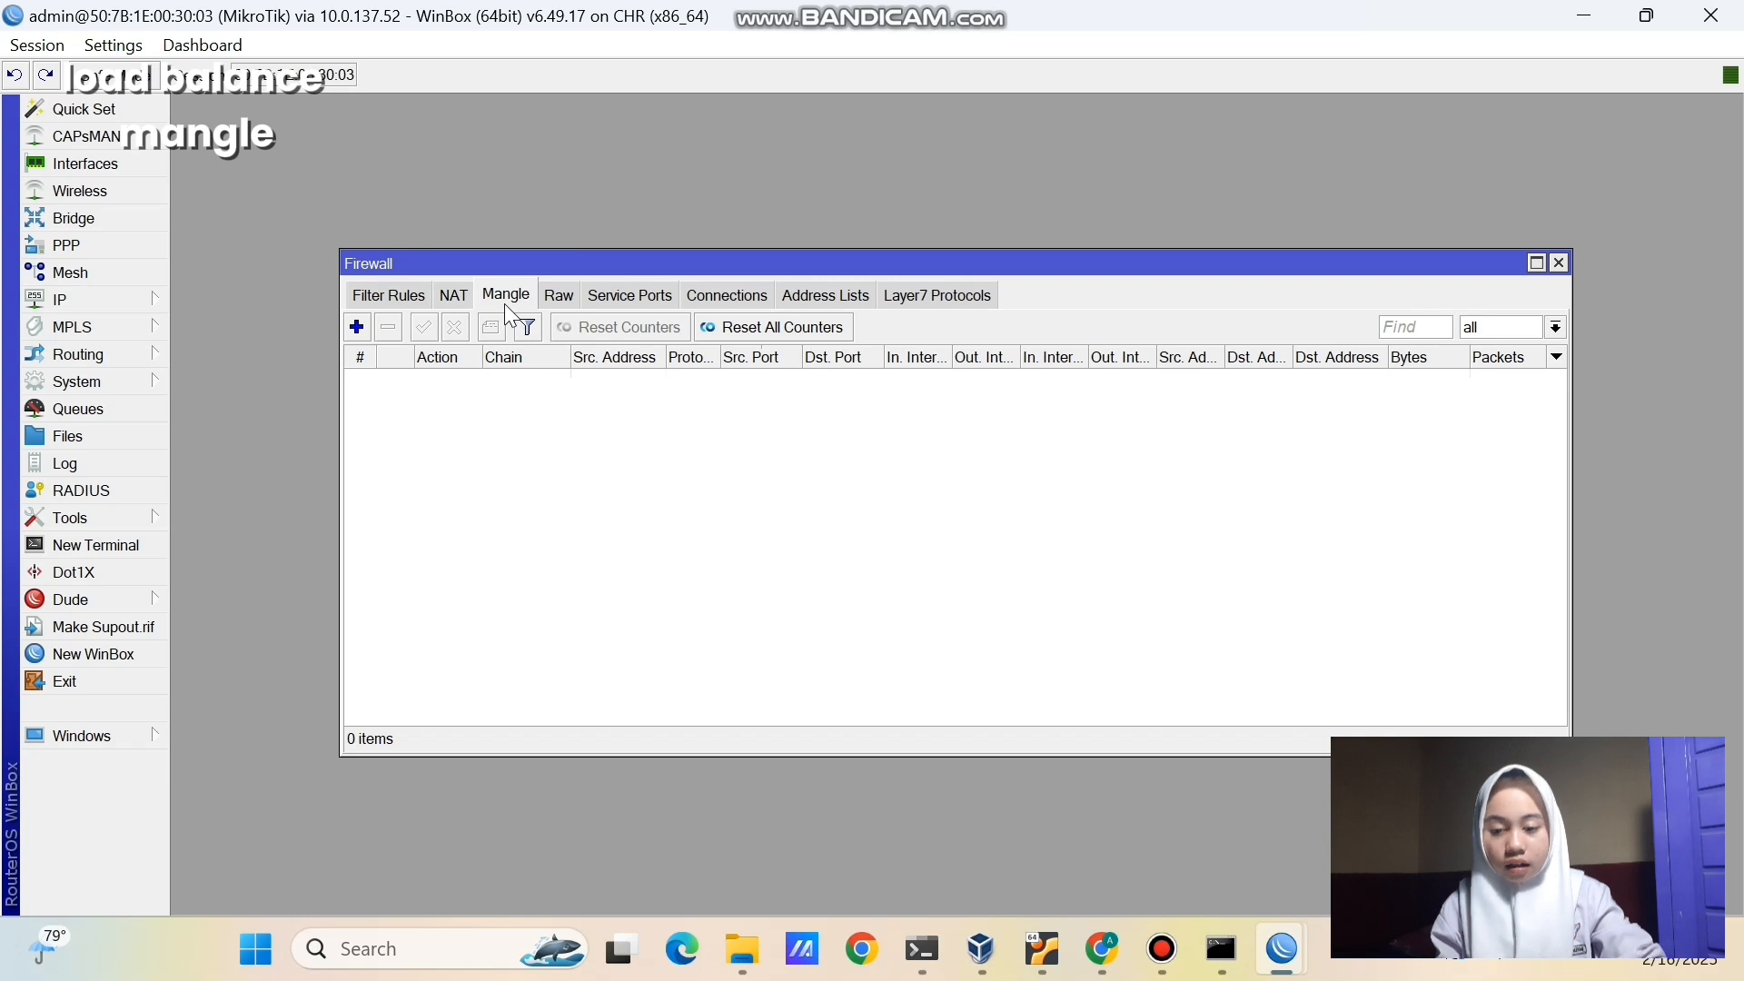
# - Add a prerouting mangle rule marking routing for 10.10.10.11 as mangle-isp-1
pyautogui.click(356, 327)
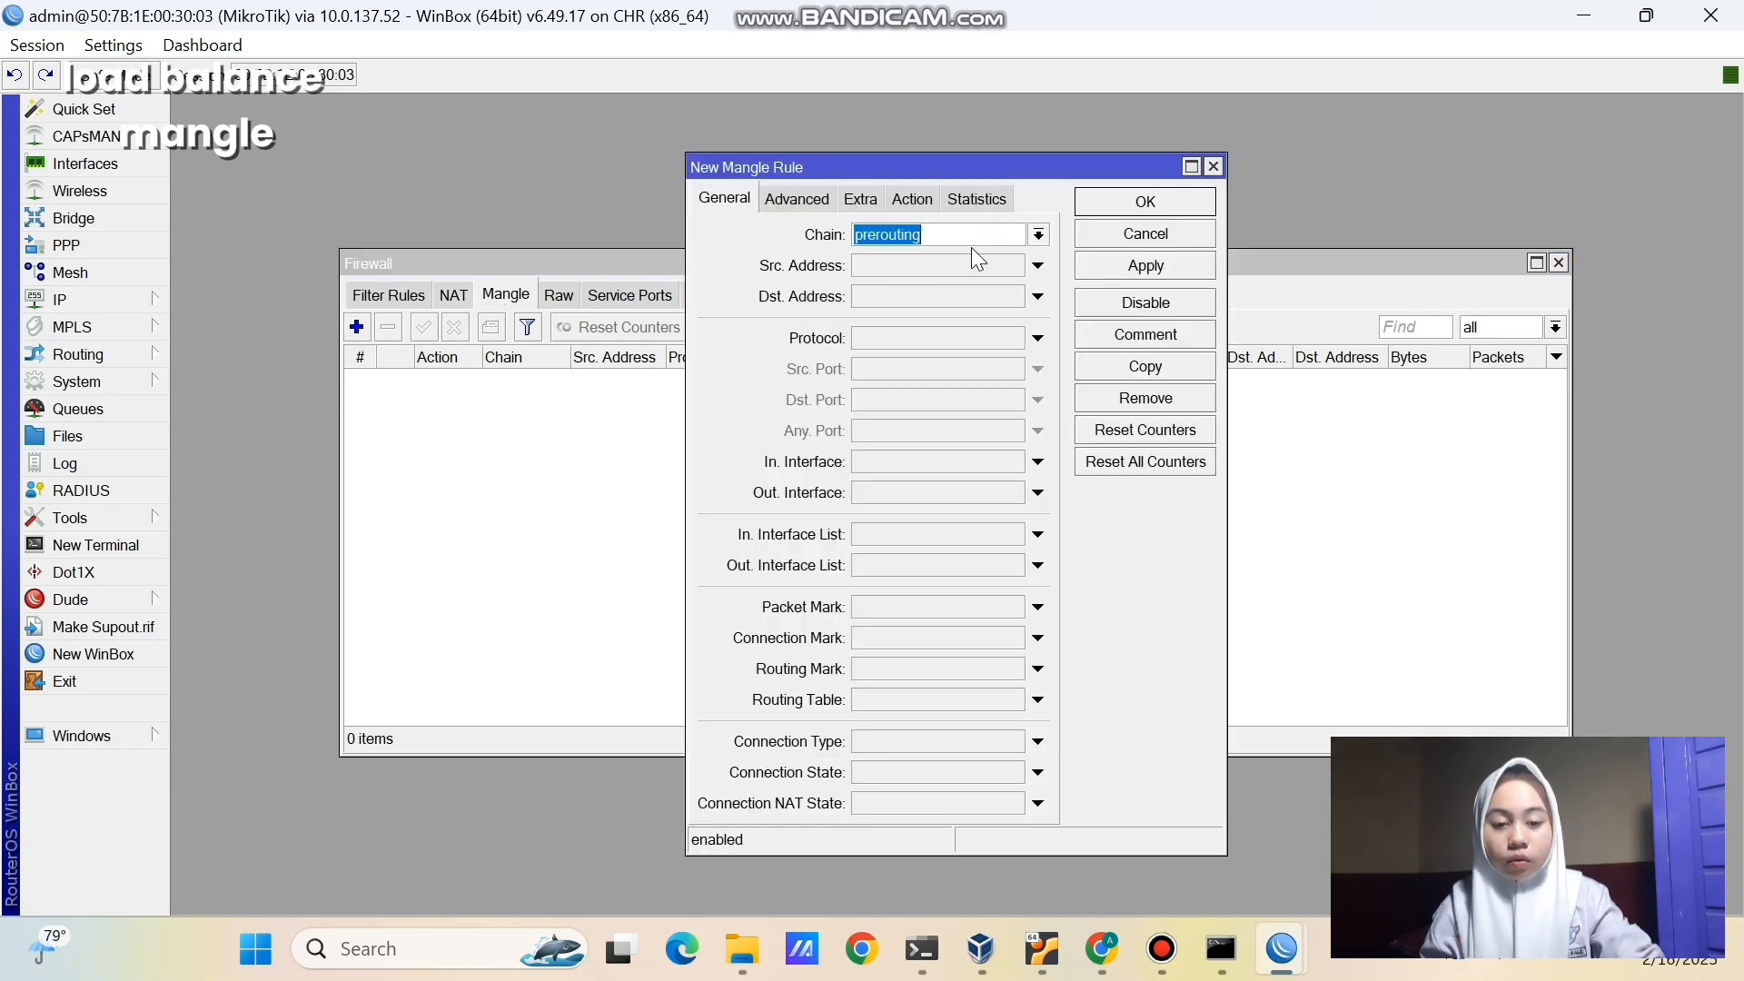
pyautogui.click(1043, 236)
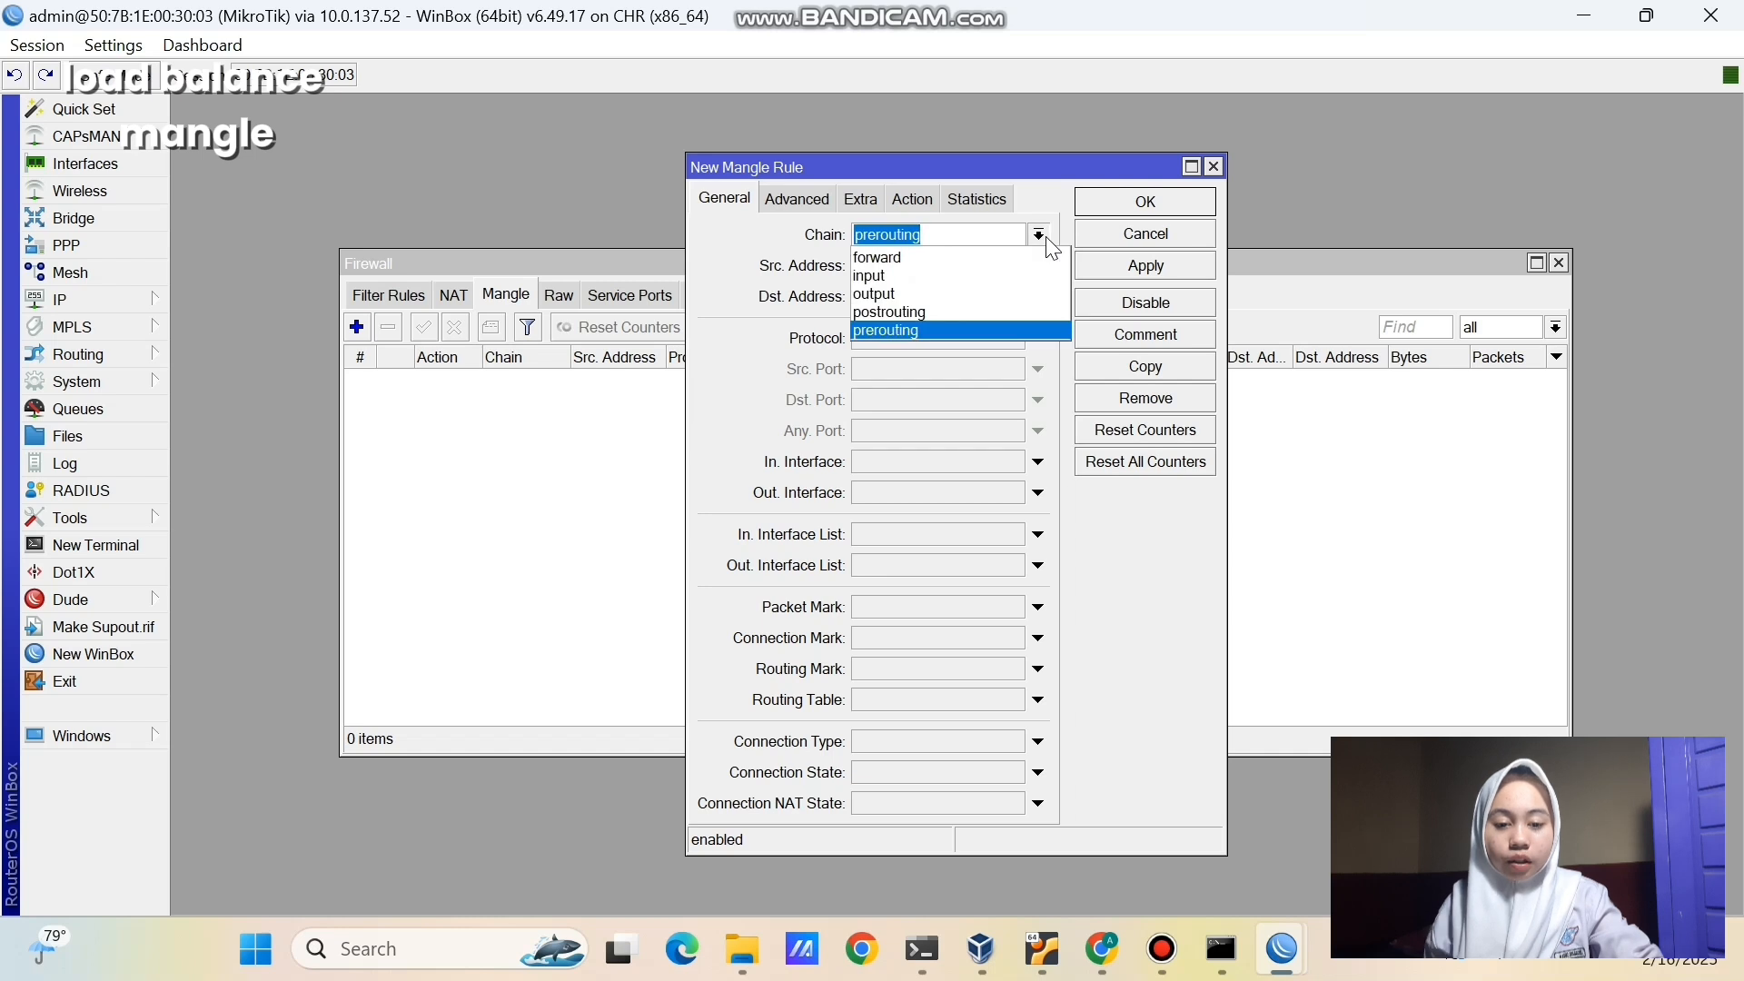
pyautogui.click(991, 325)
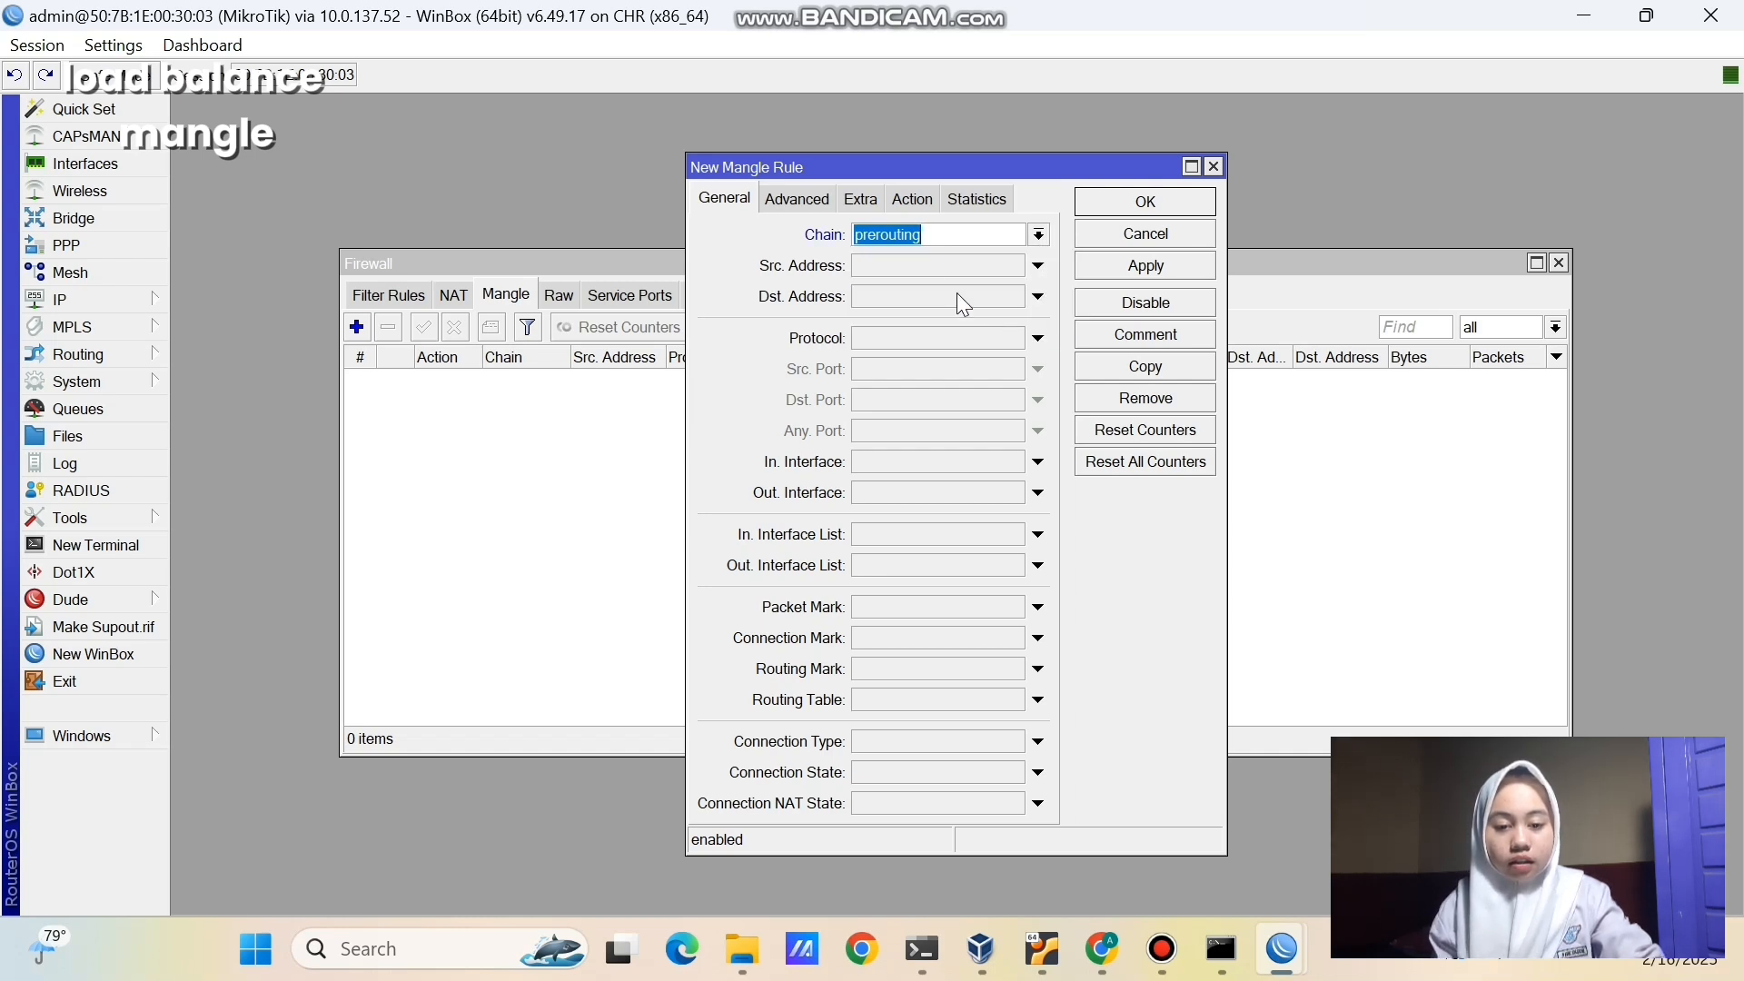
pyautogui.click(940, 269)
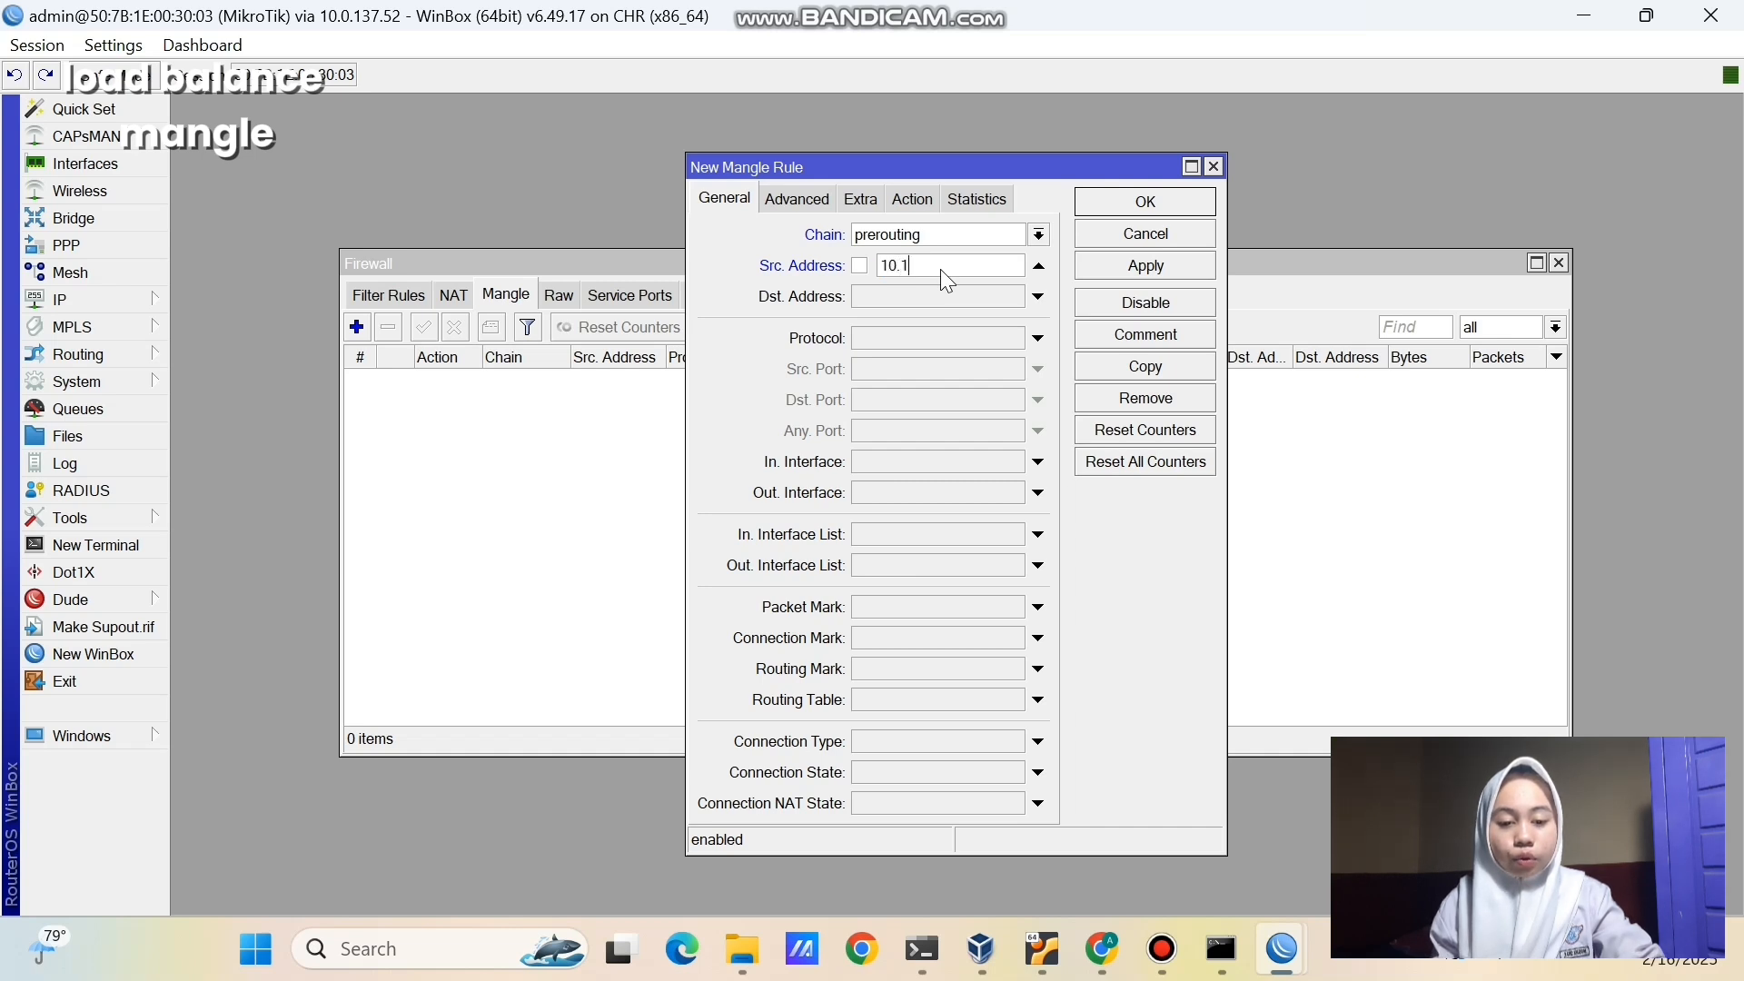
pyautogui.write('10.10.10.')
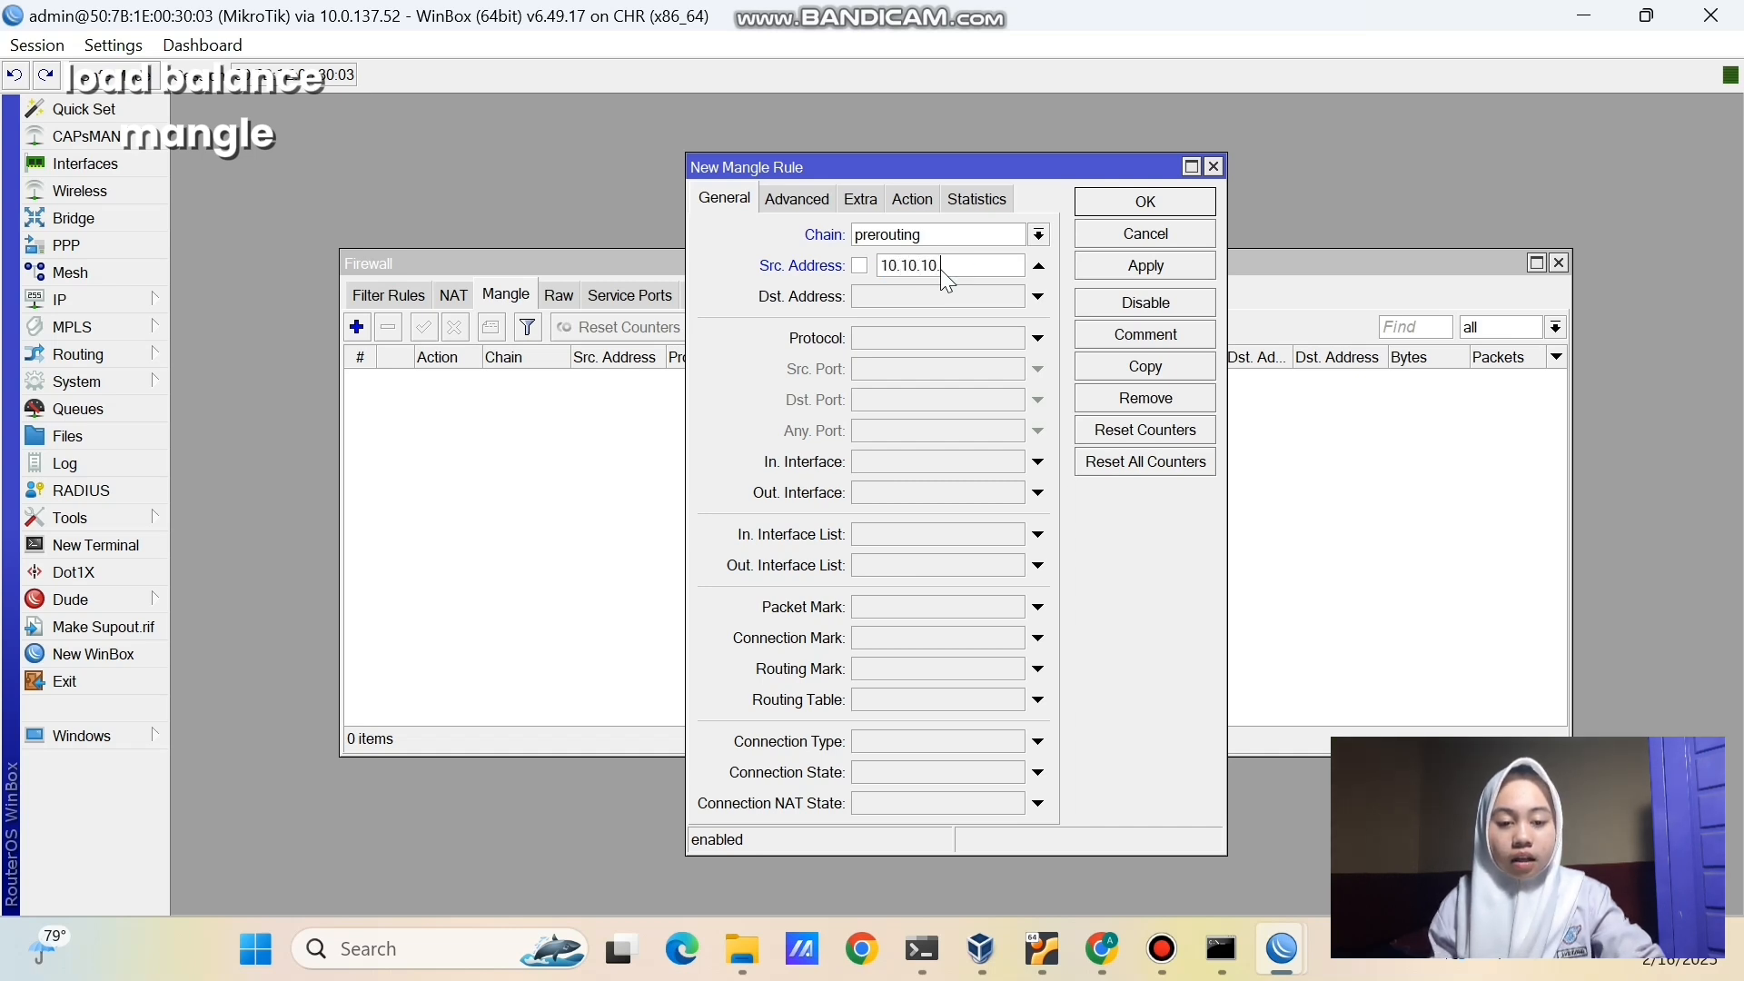
pyautogui.write('11')
pyautogui.click(936, 200)
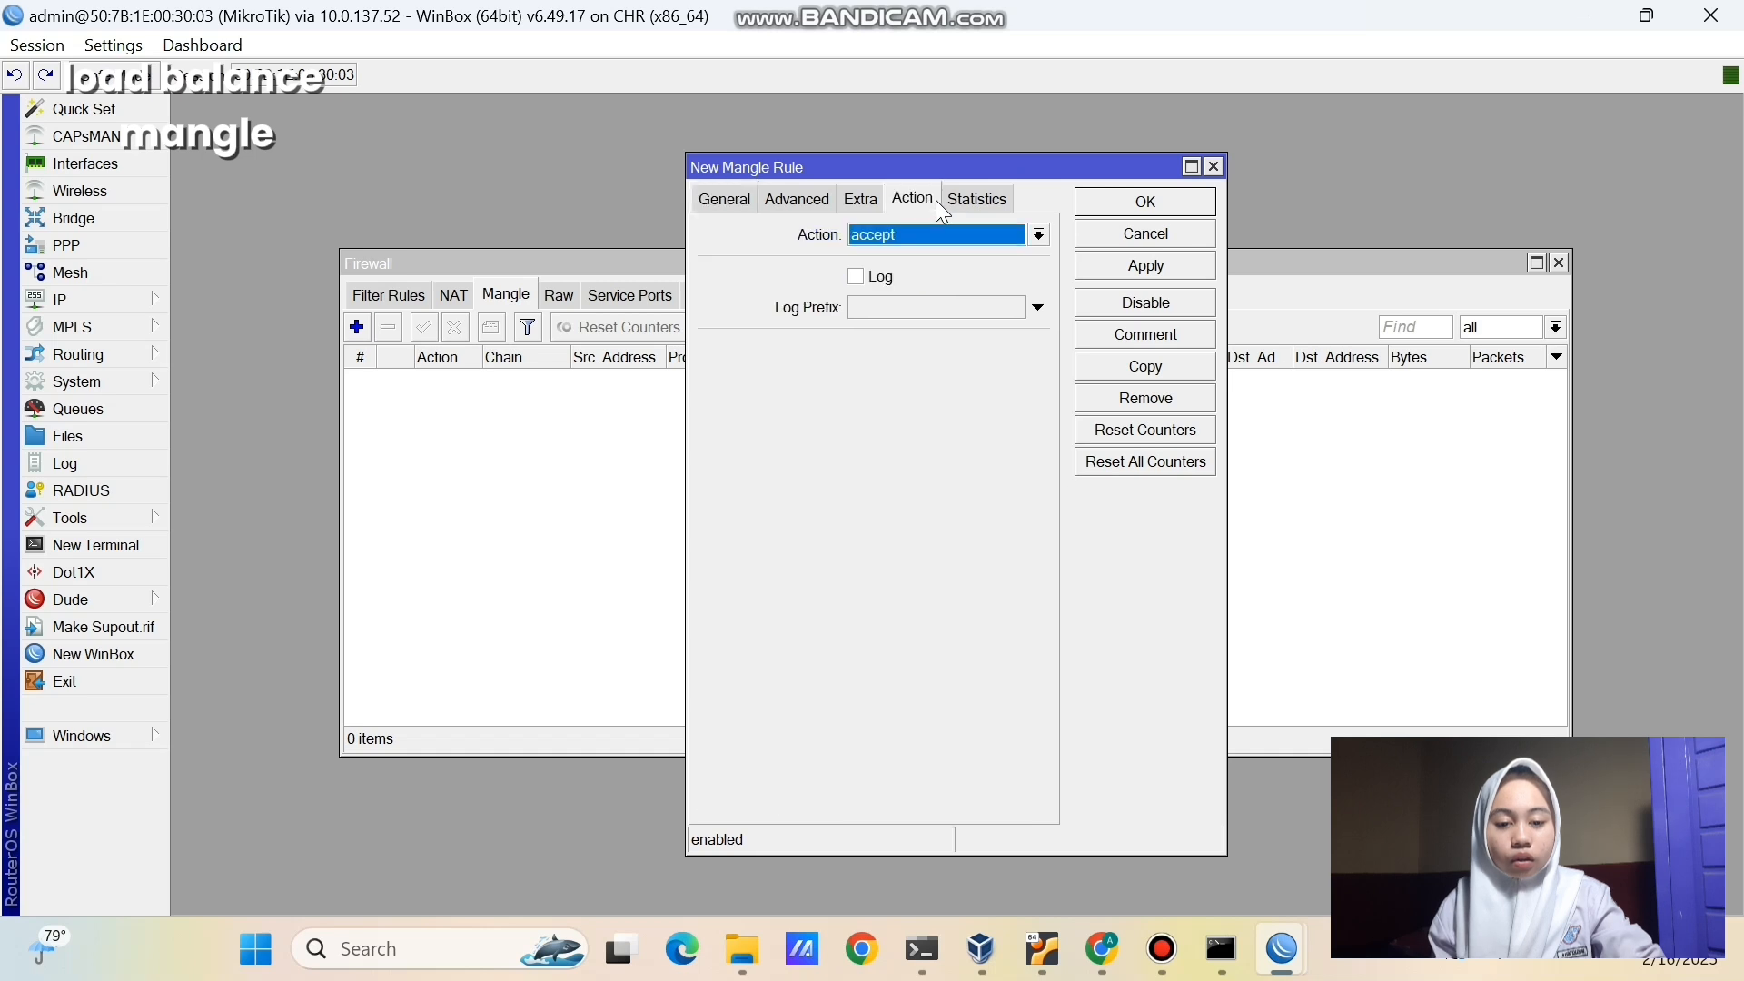
pyautogui.click(938, 231)
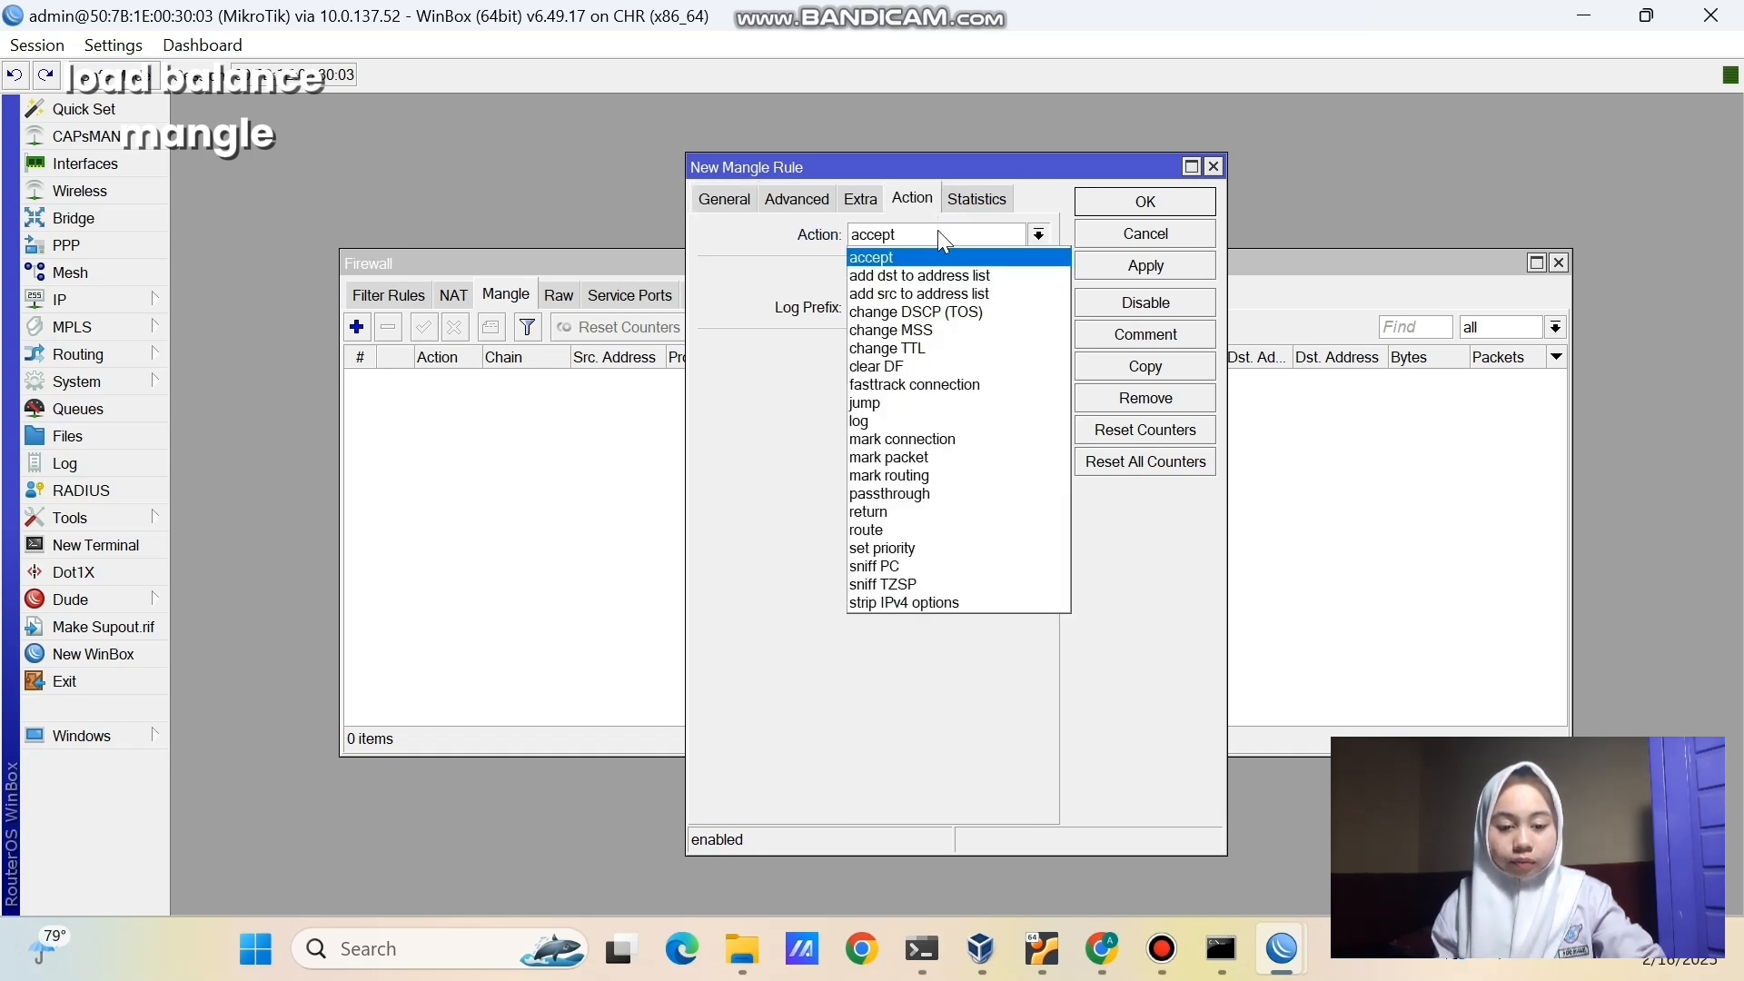
pyautogui.click(909, 476)
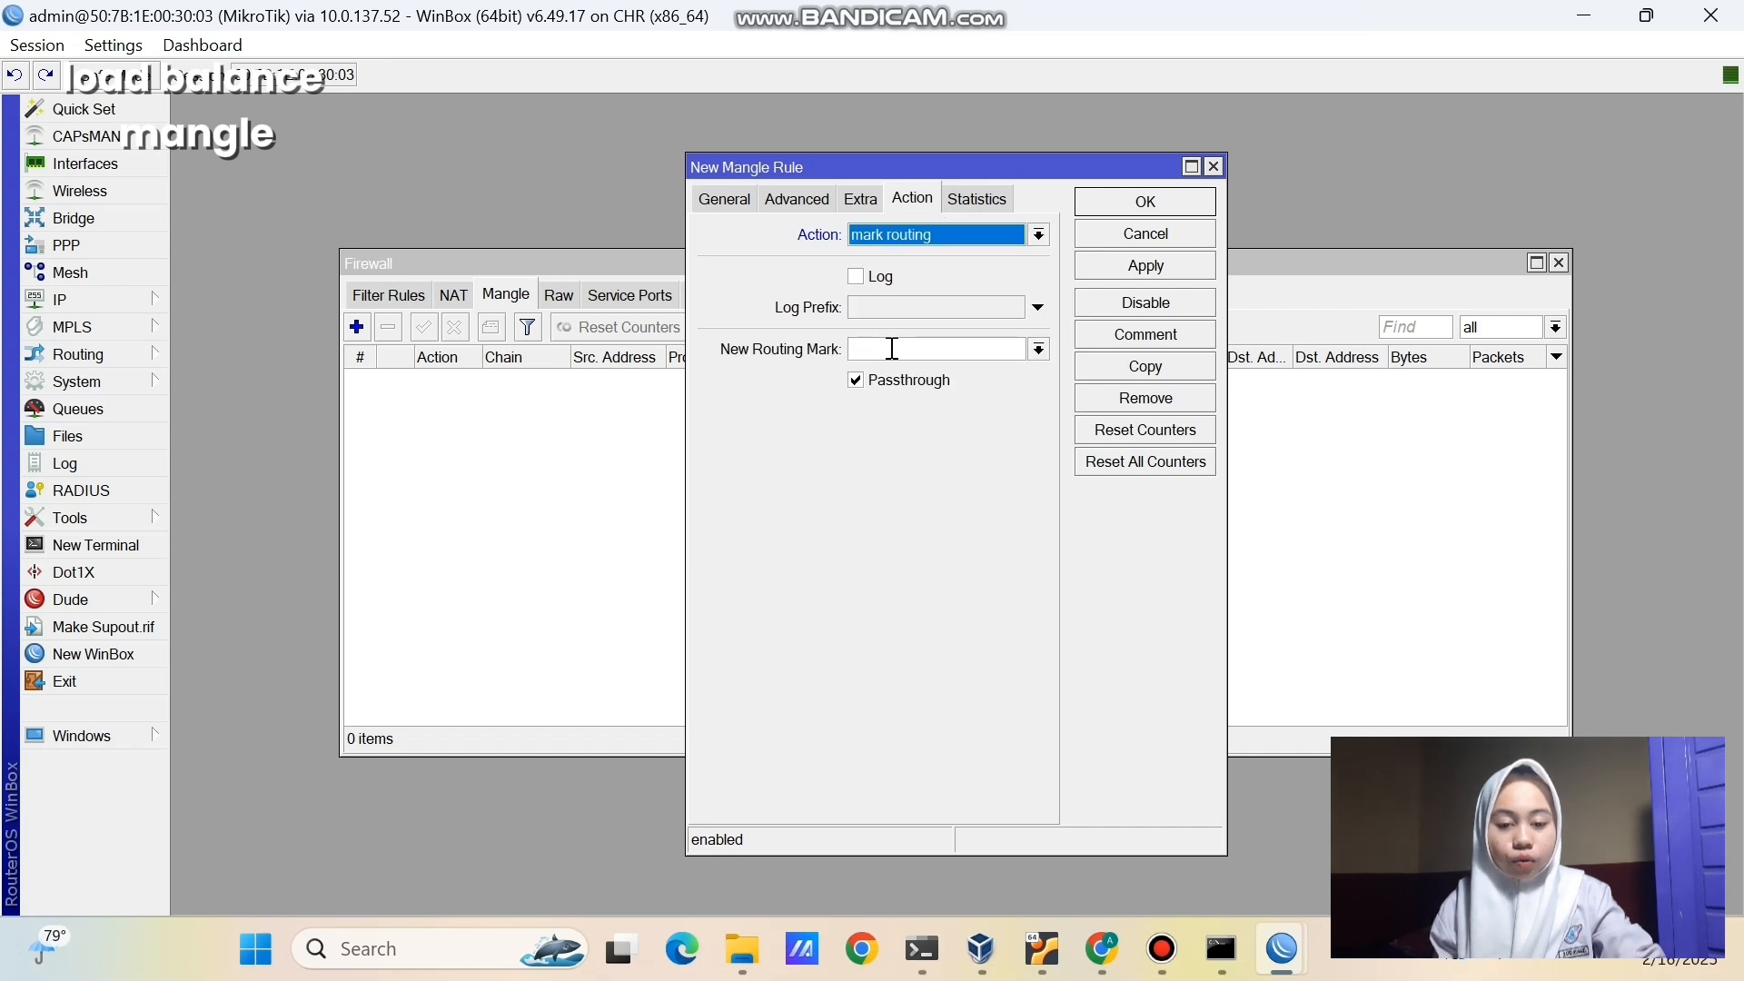
pyautogui.click(893, 349)
pyautogui.write('mangle')
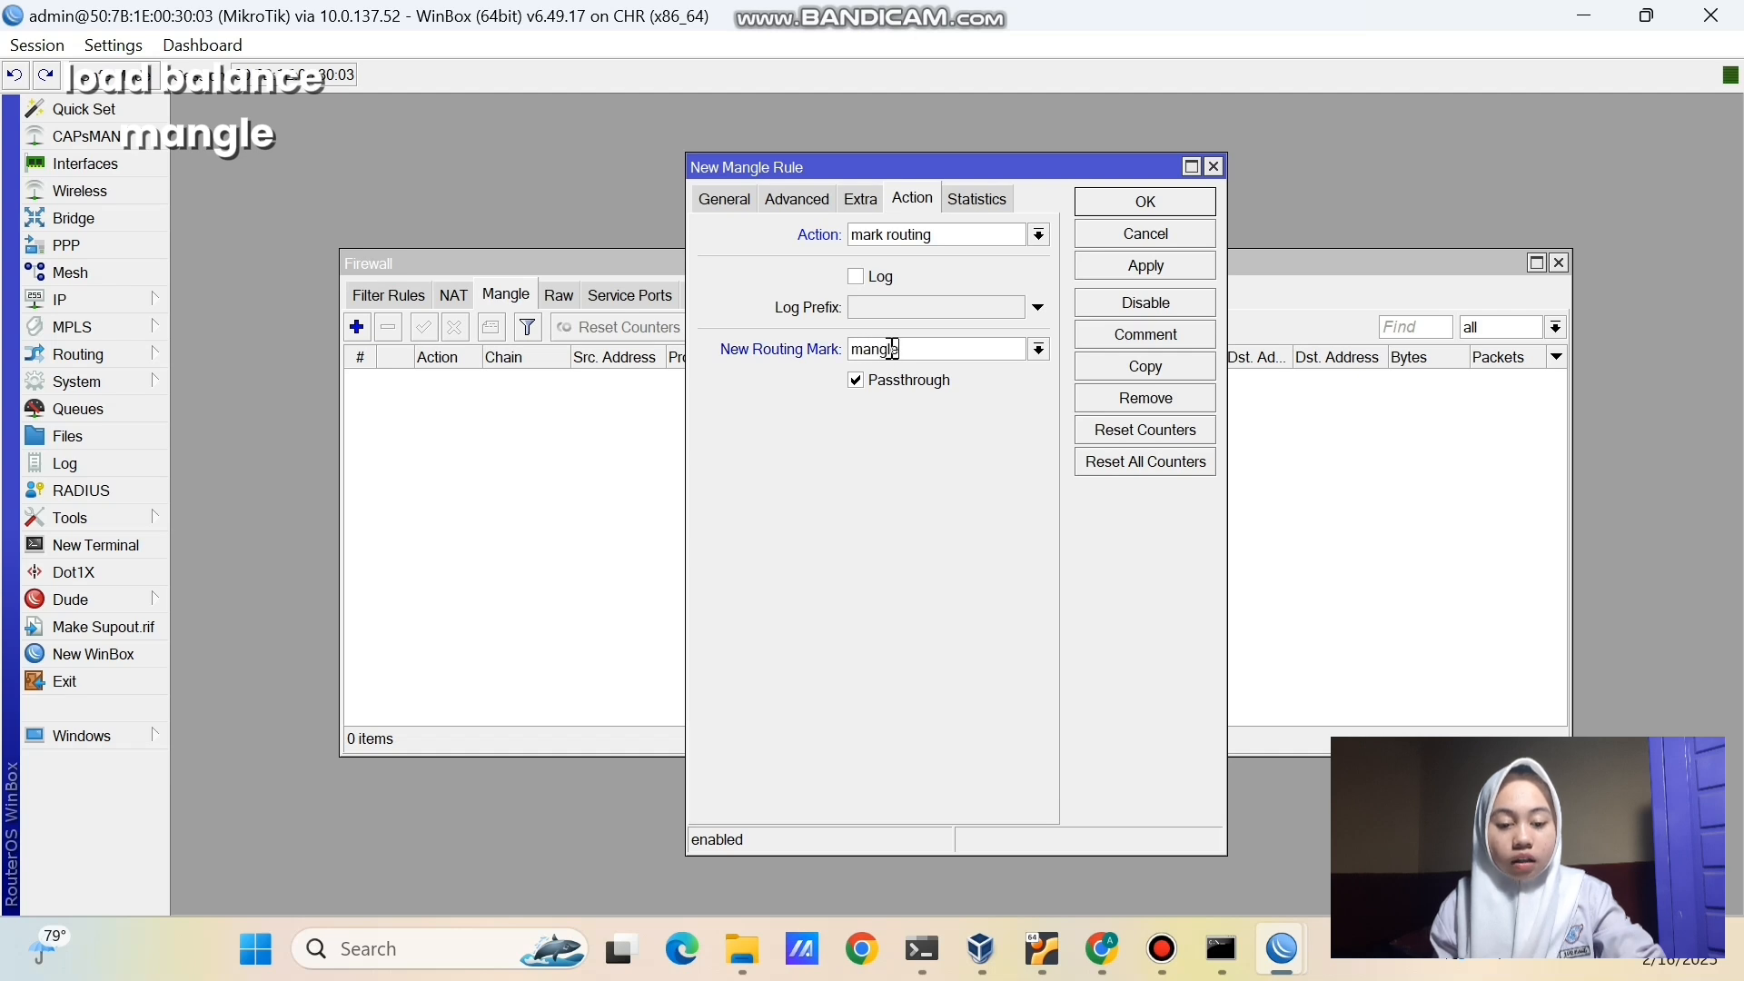
pyautogui.write('-isp-1')
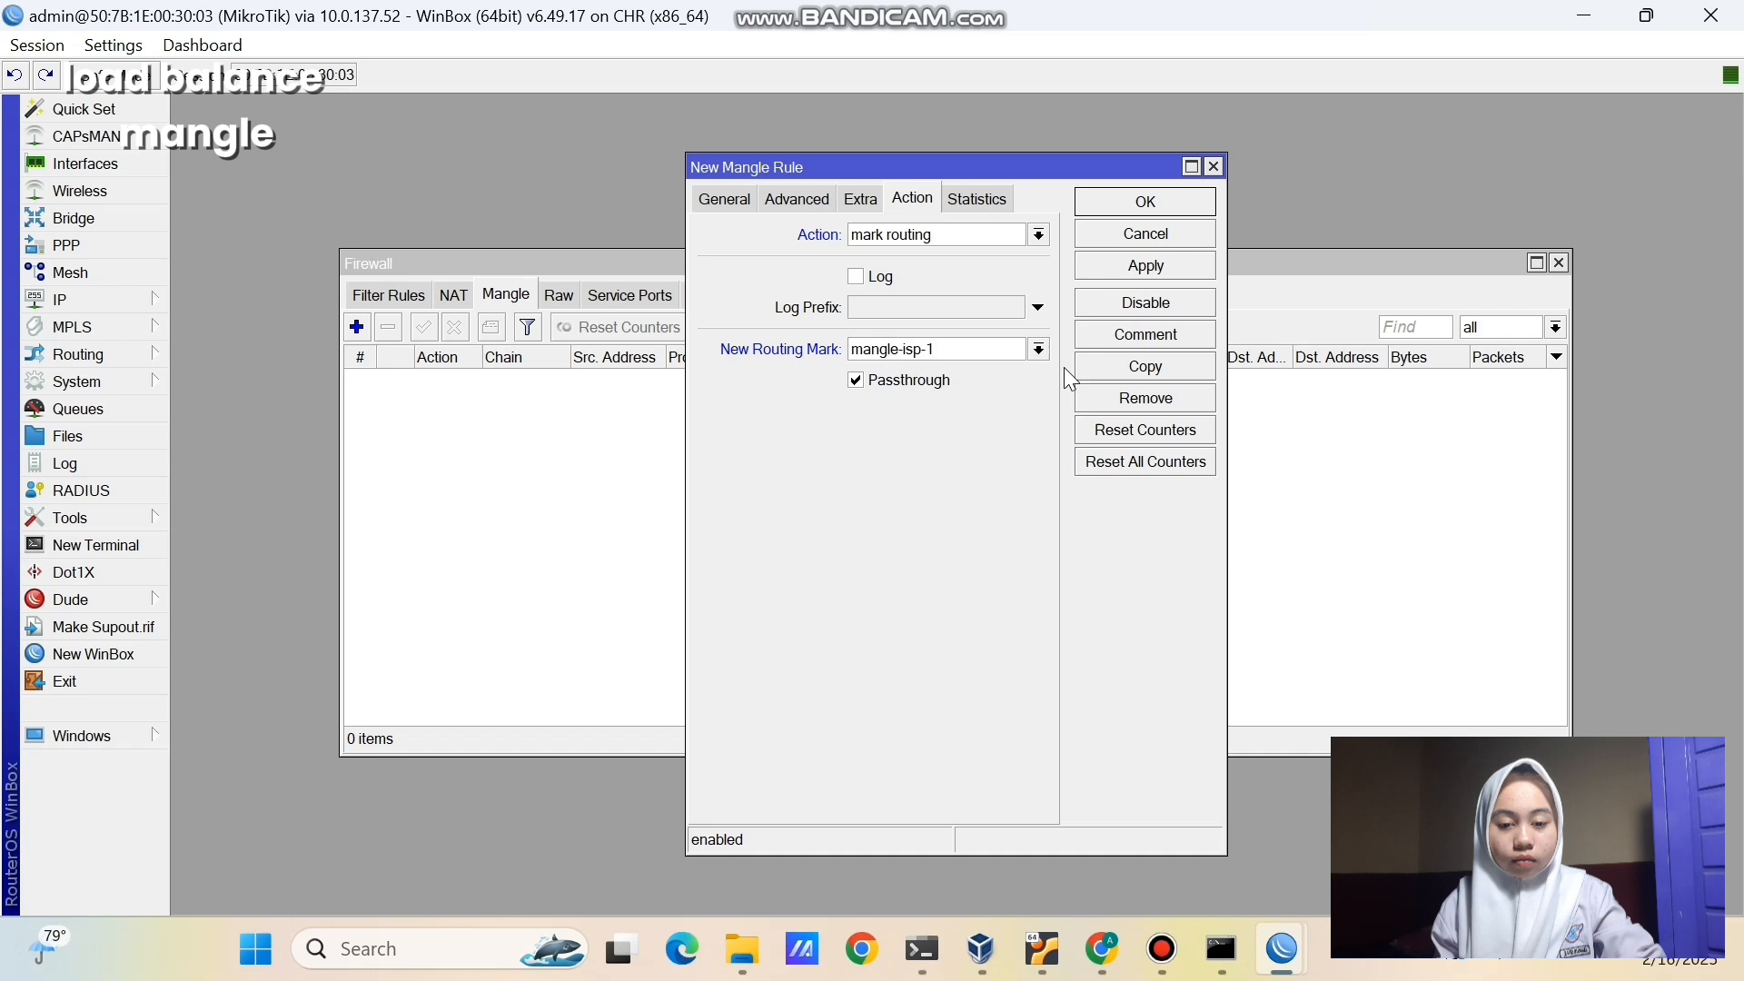
pyautogui.click(1126, 265)
pyautogui.click(1126, 204)
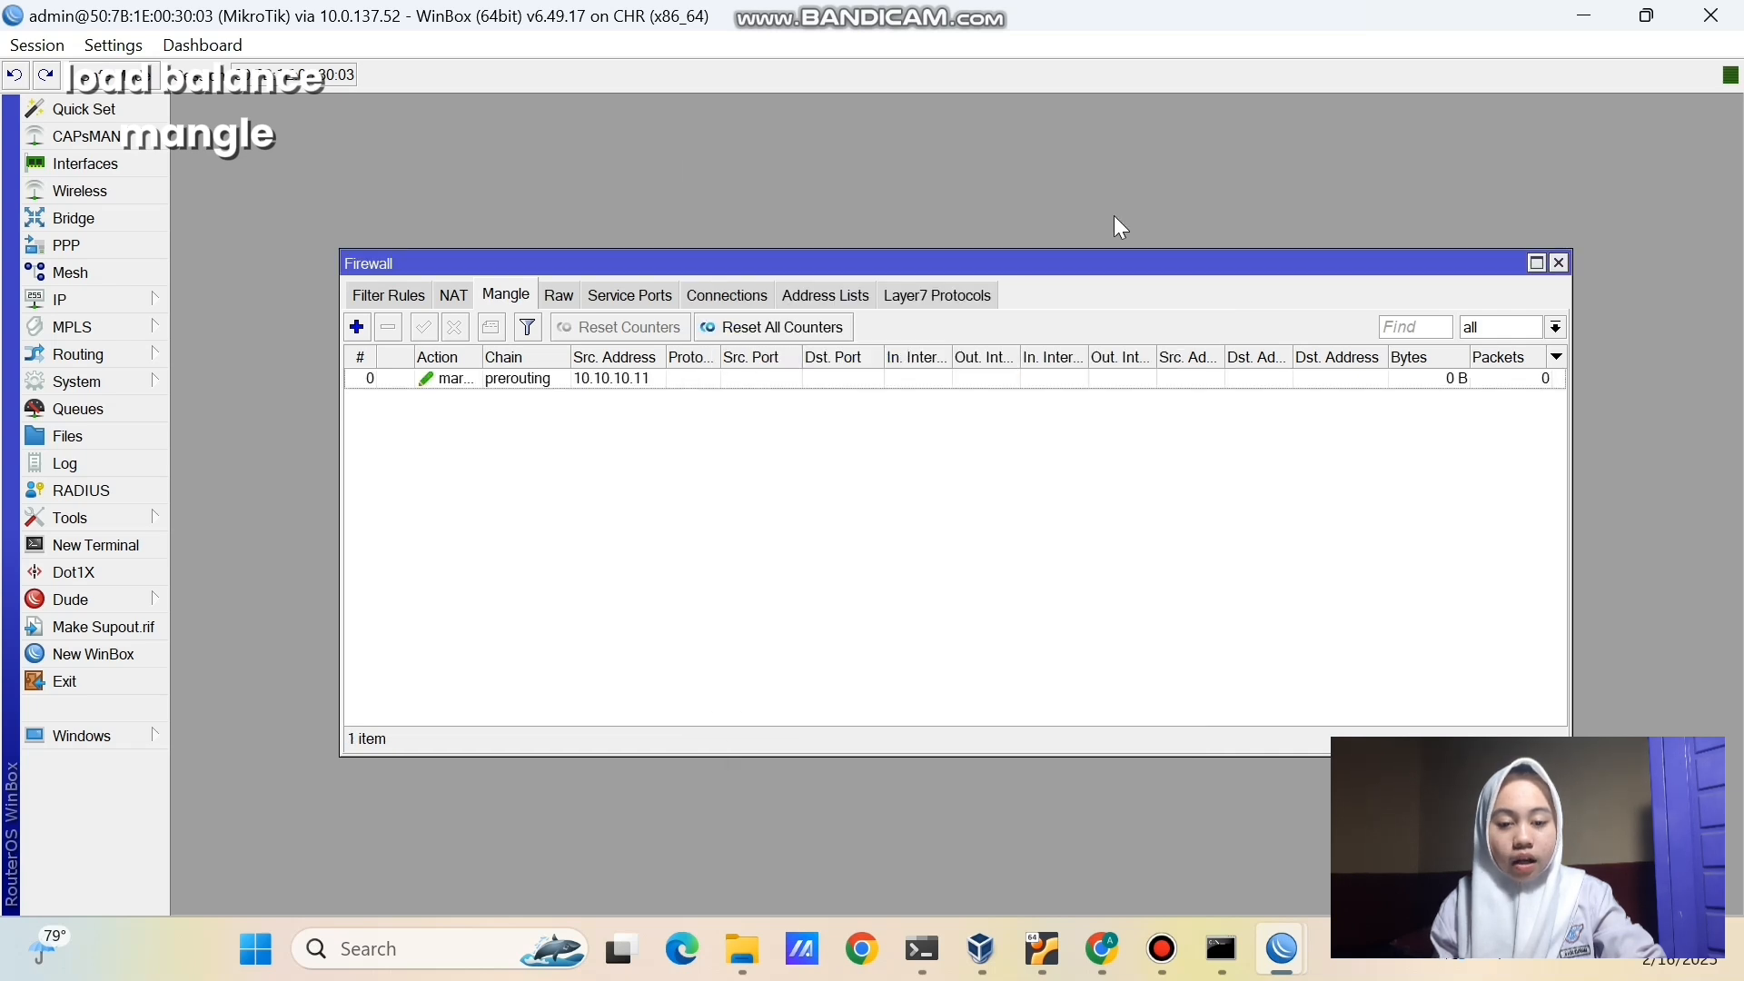
# - Add a second prerouting mangle rule marking routing for 10.10.10.12 as mangle-isp-2
pyautogui.click(364, 329)
pyautogui.click(734, 202)
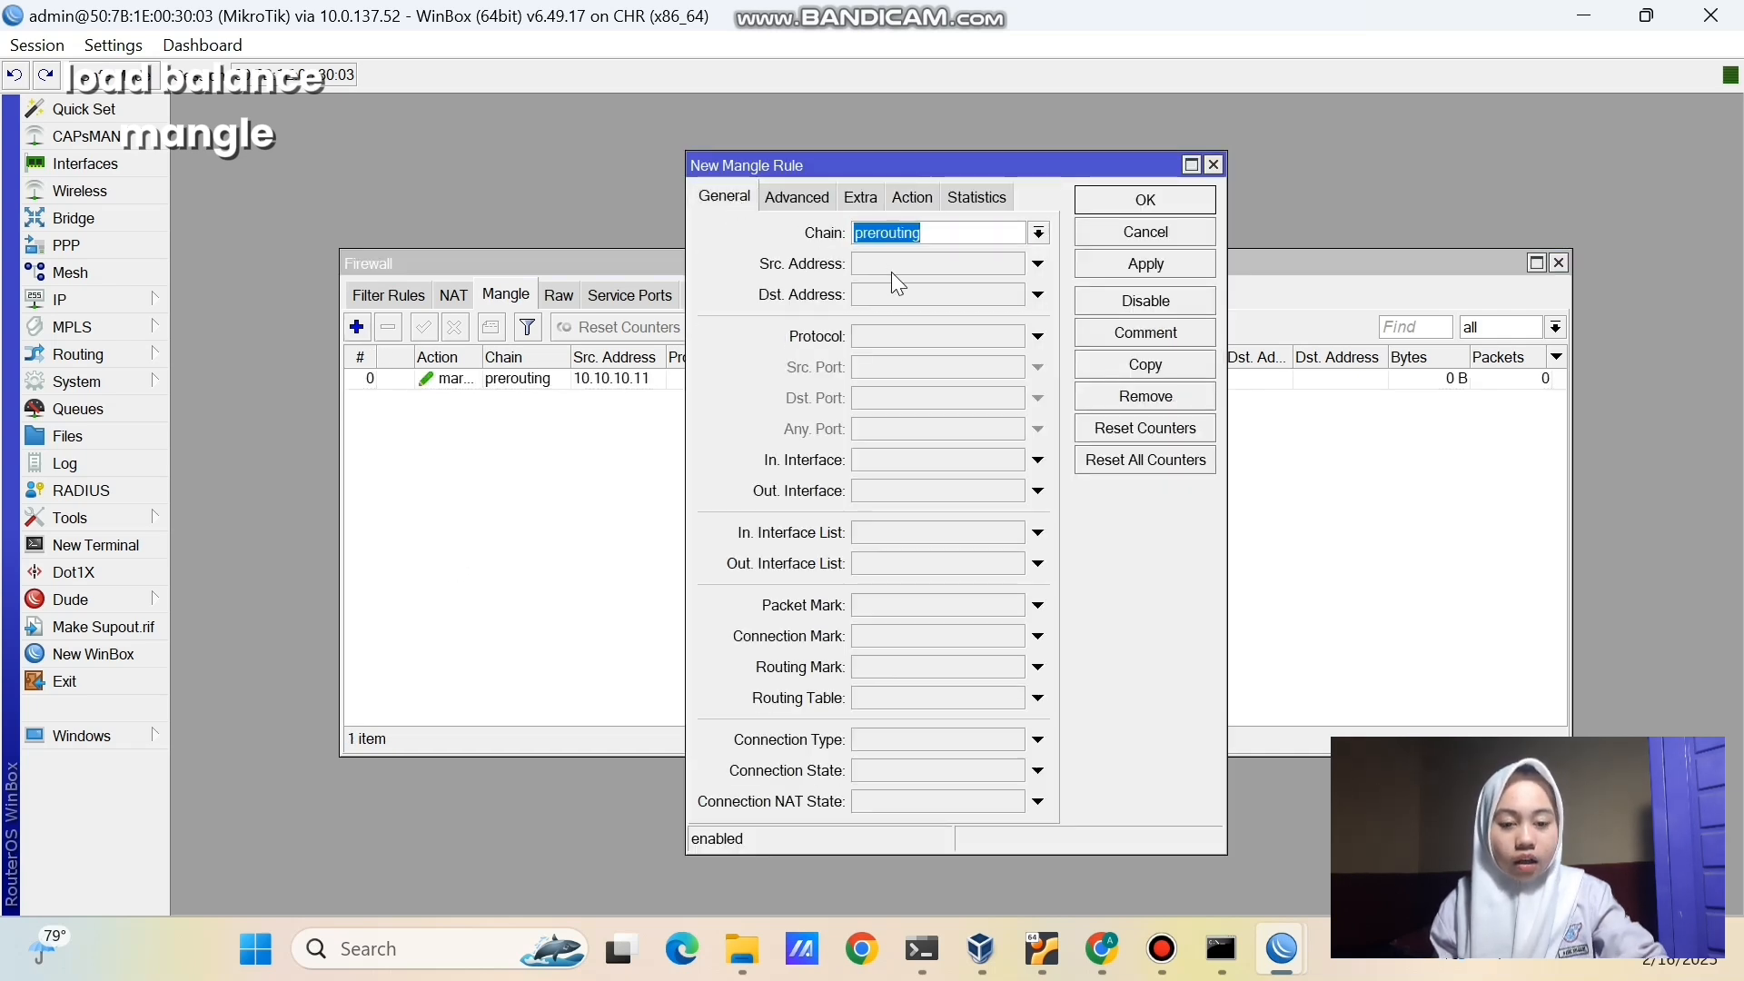
pyautogui.click(894, 266)
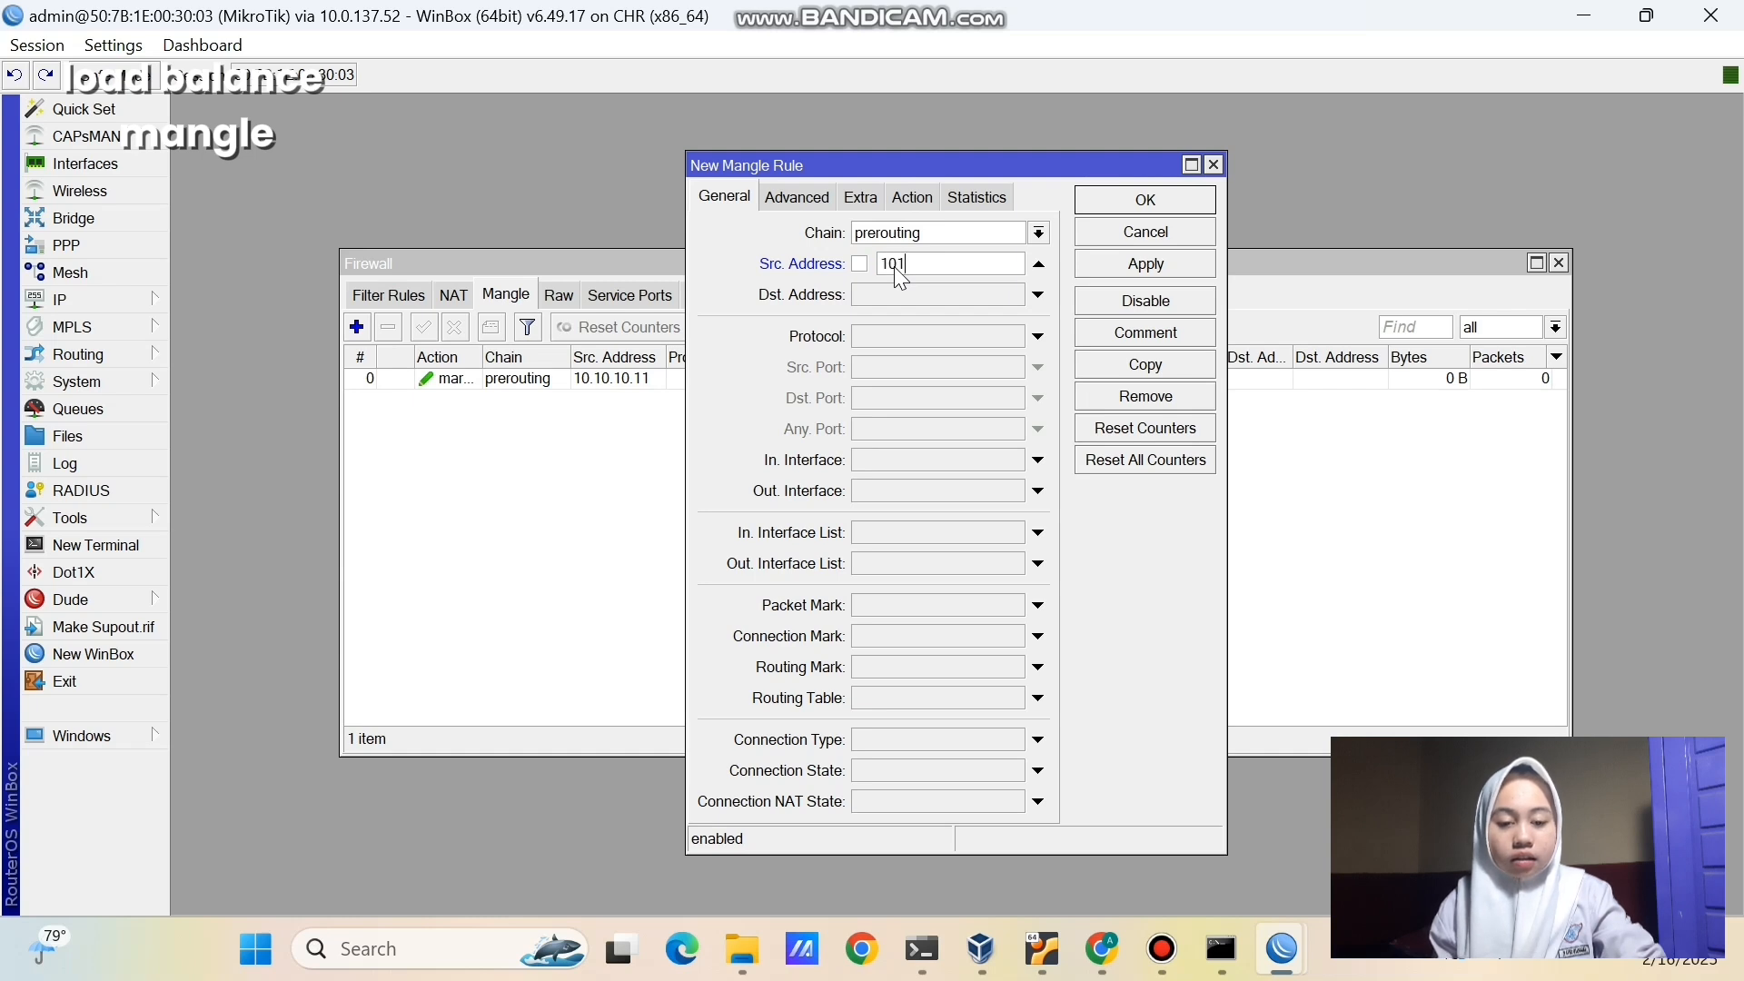
pyautogui.write('10.10.10.12')
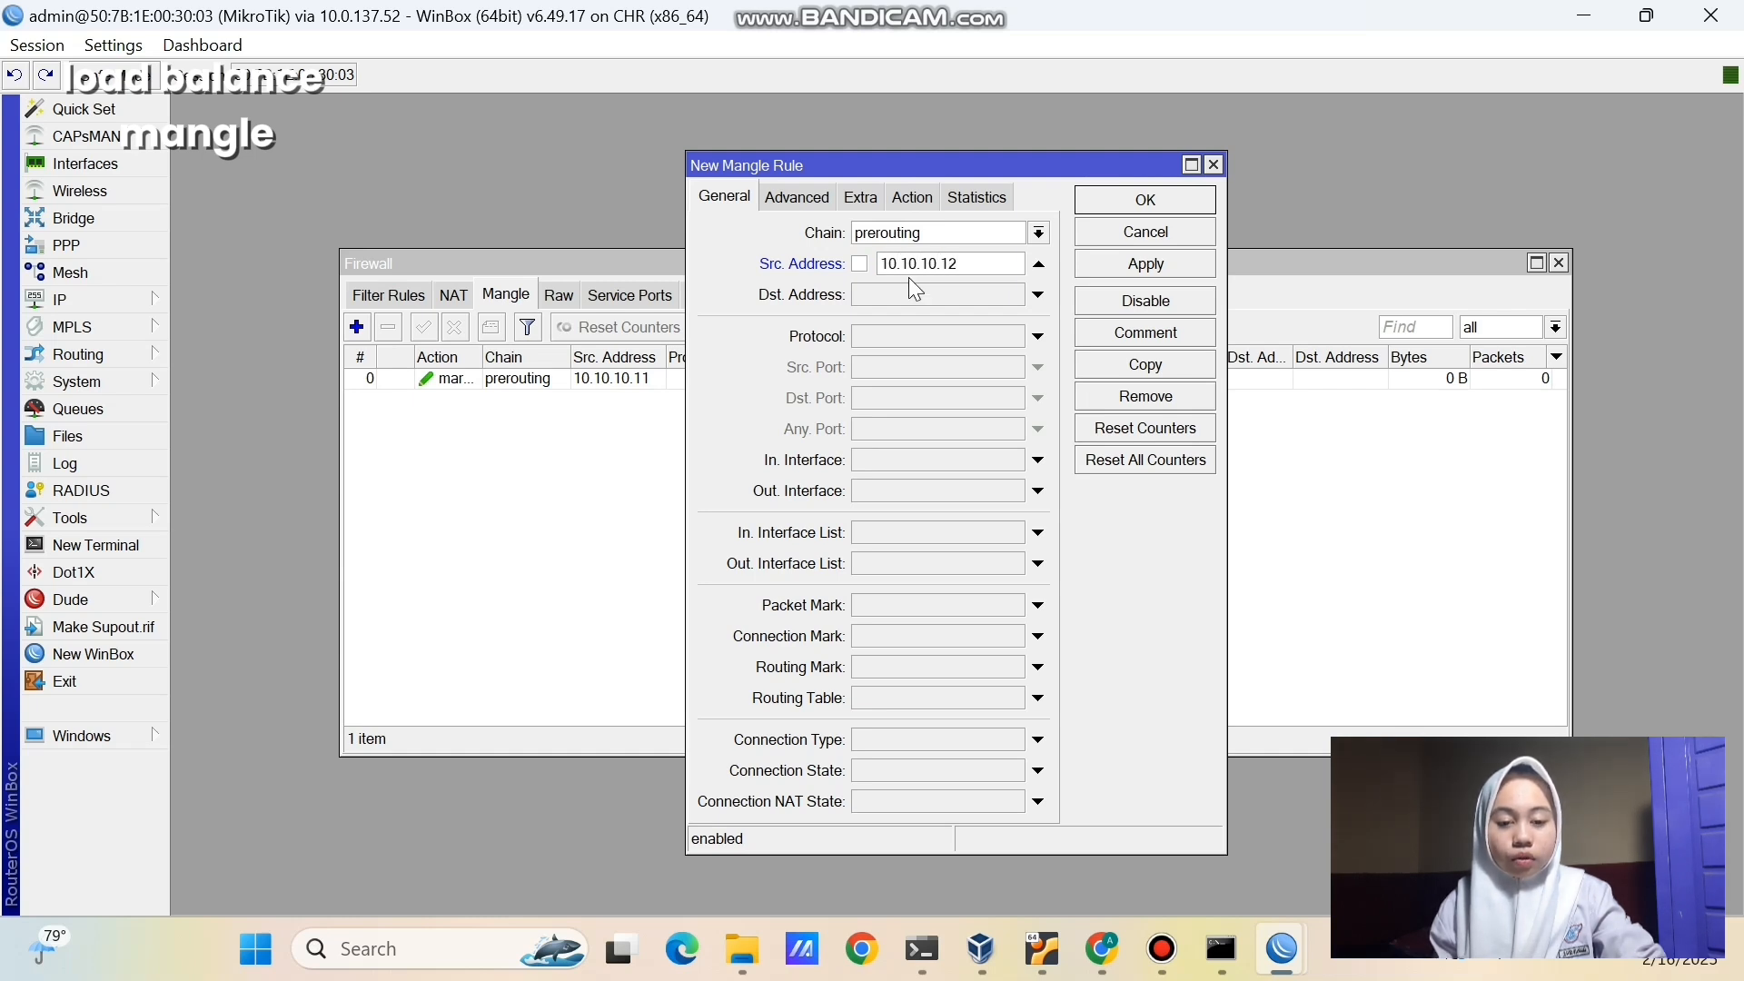
pyautogui.click(912, 200)
pyautogui.click(909, 233)
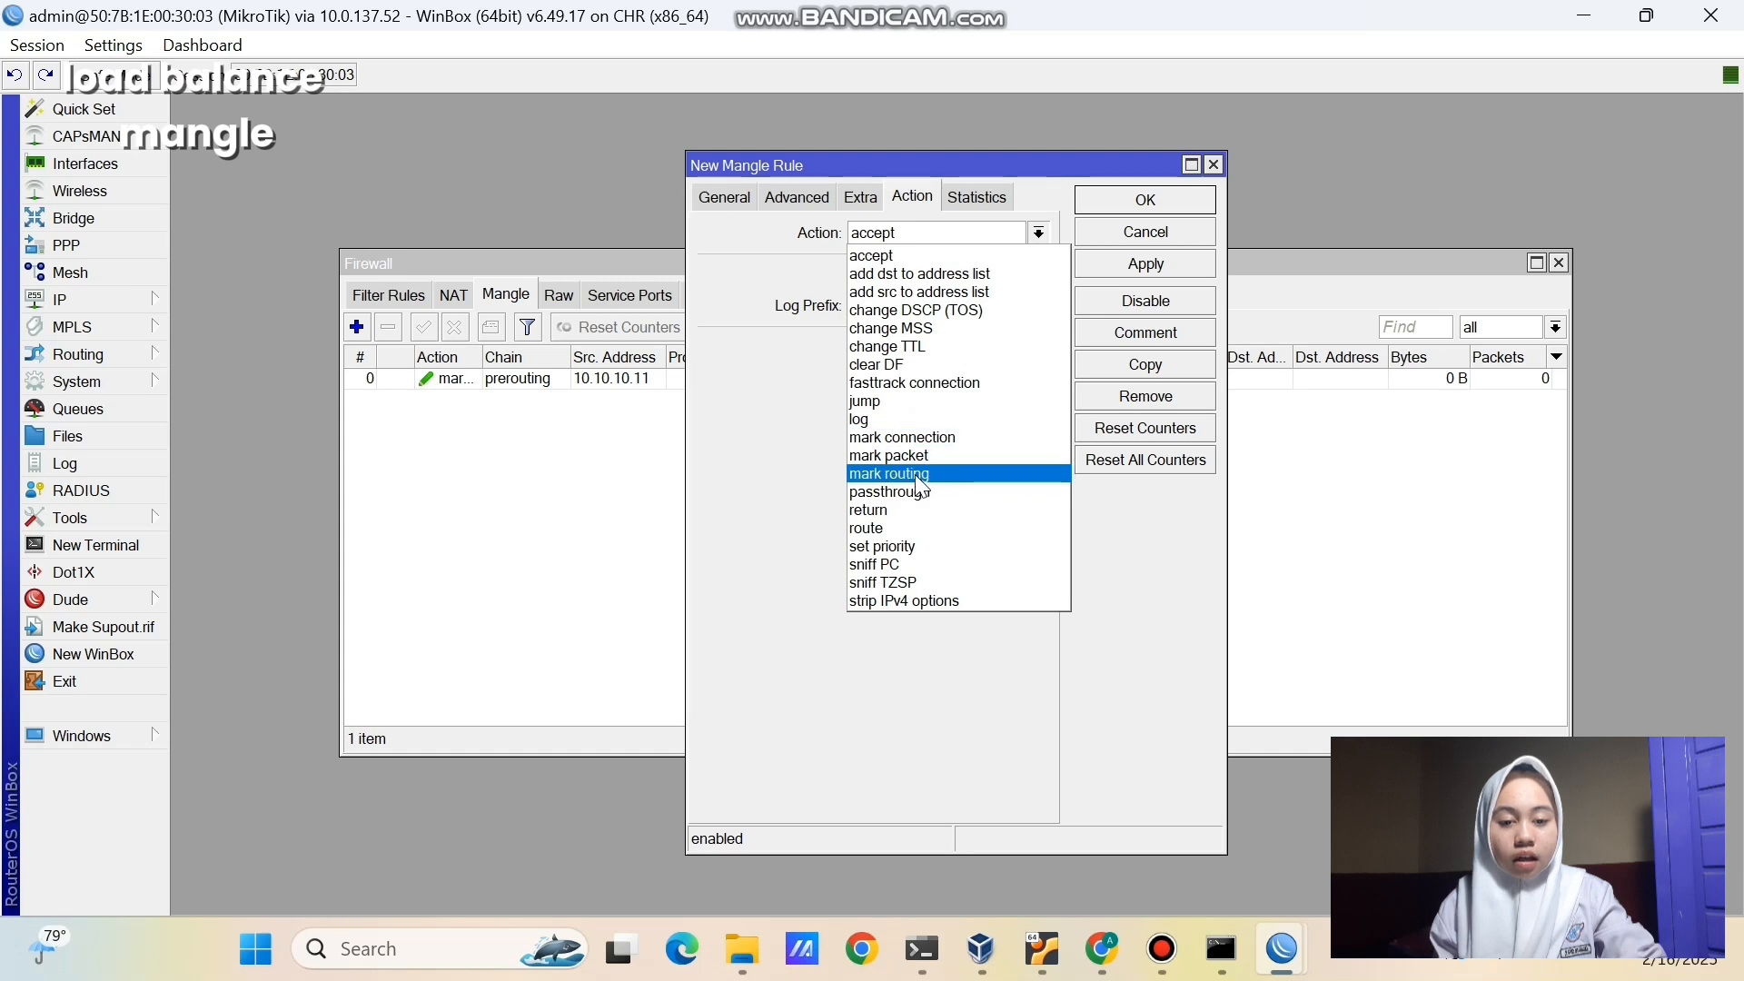
pyautogui.click(922, 474)
pyautogui.click(935, 347)
pyautogui.write('mang')
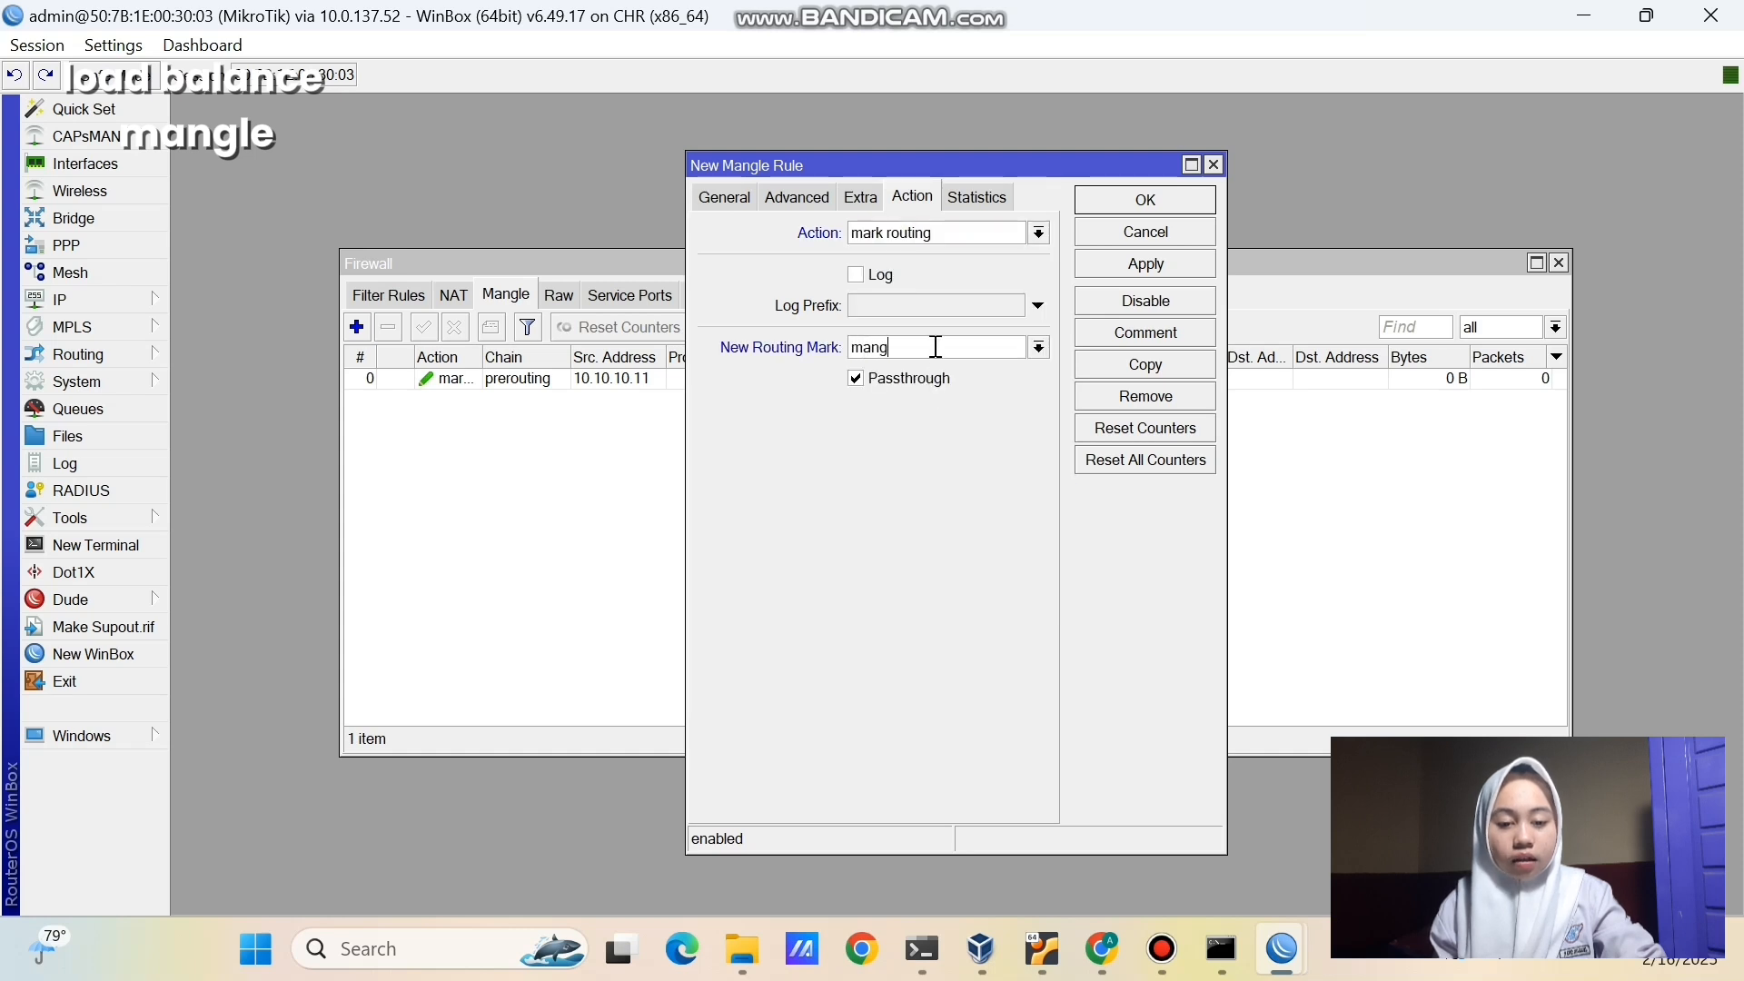
pyautogui.write('le-isp-2')
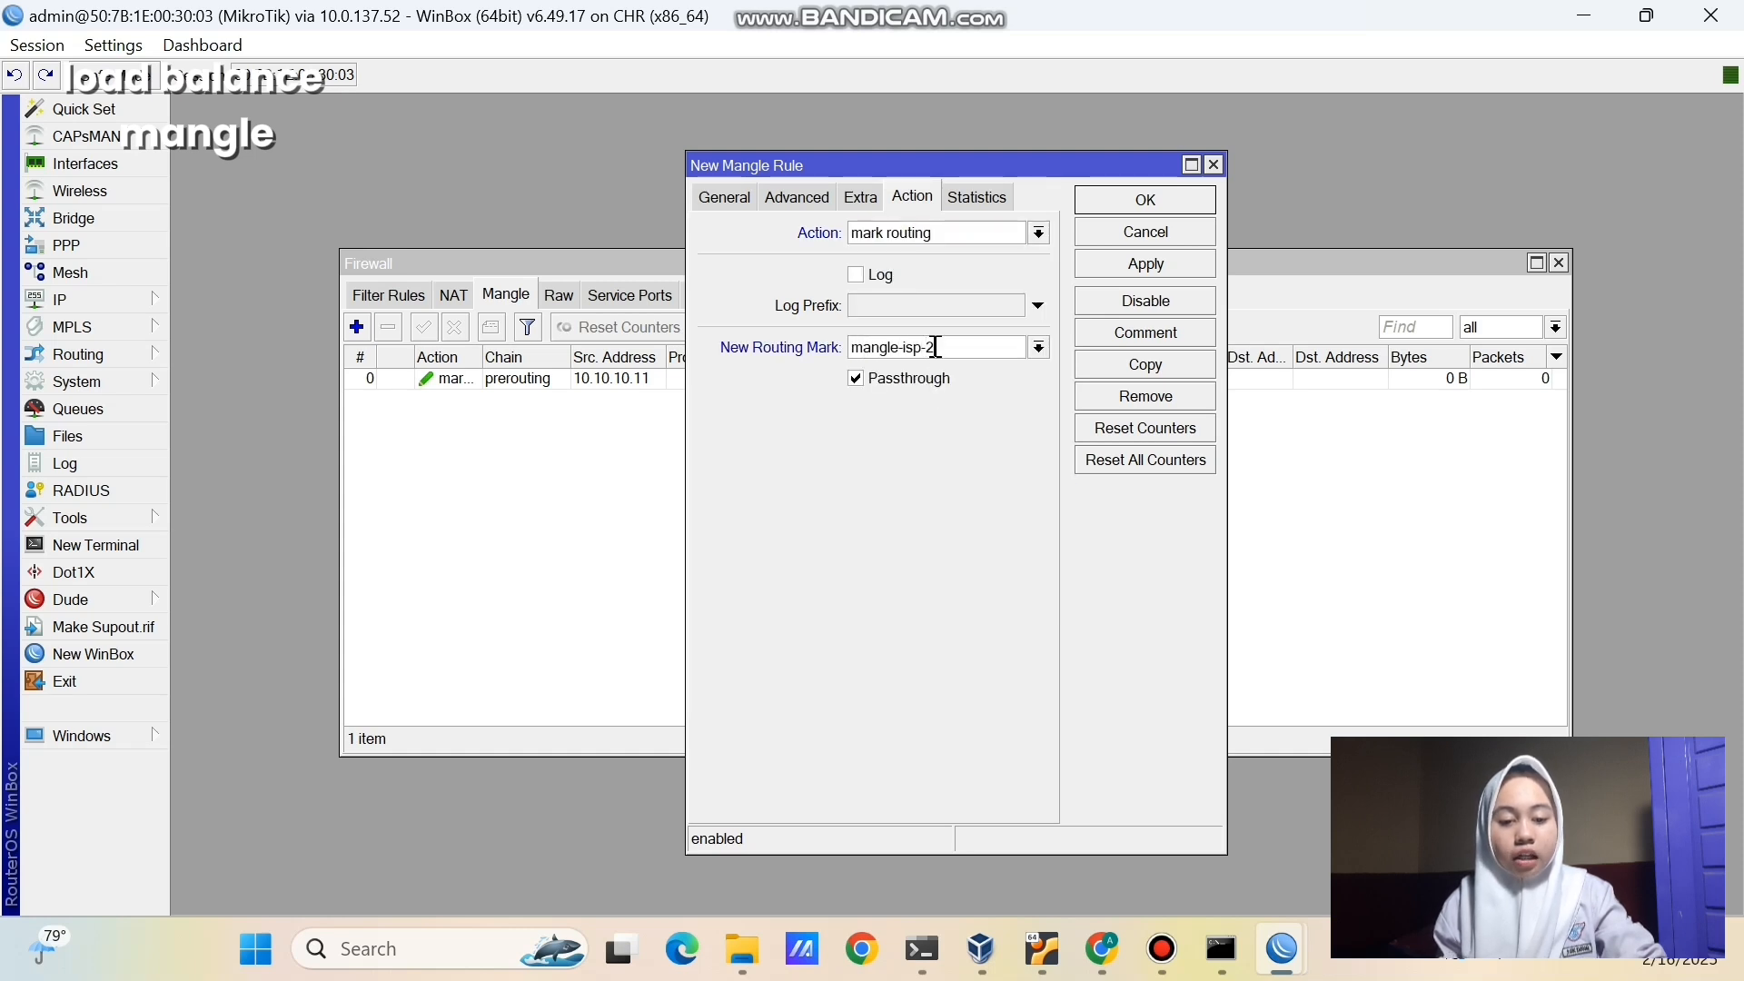
pyautogui.click(1165, 264)
pyautogui.click(1146, 199)
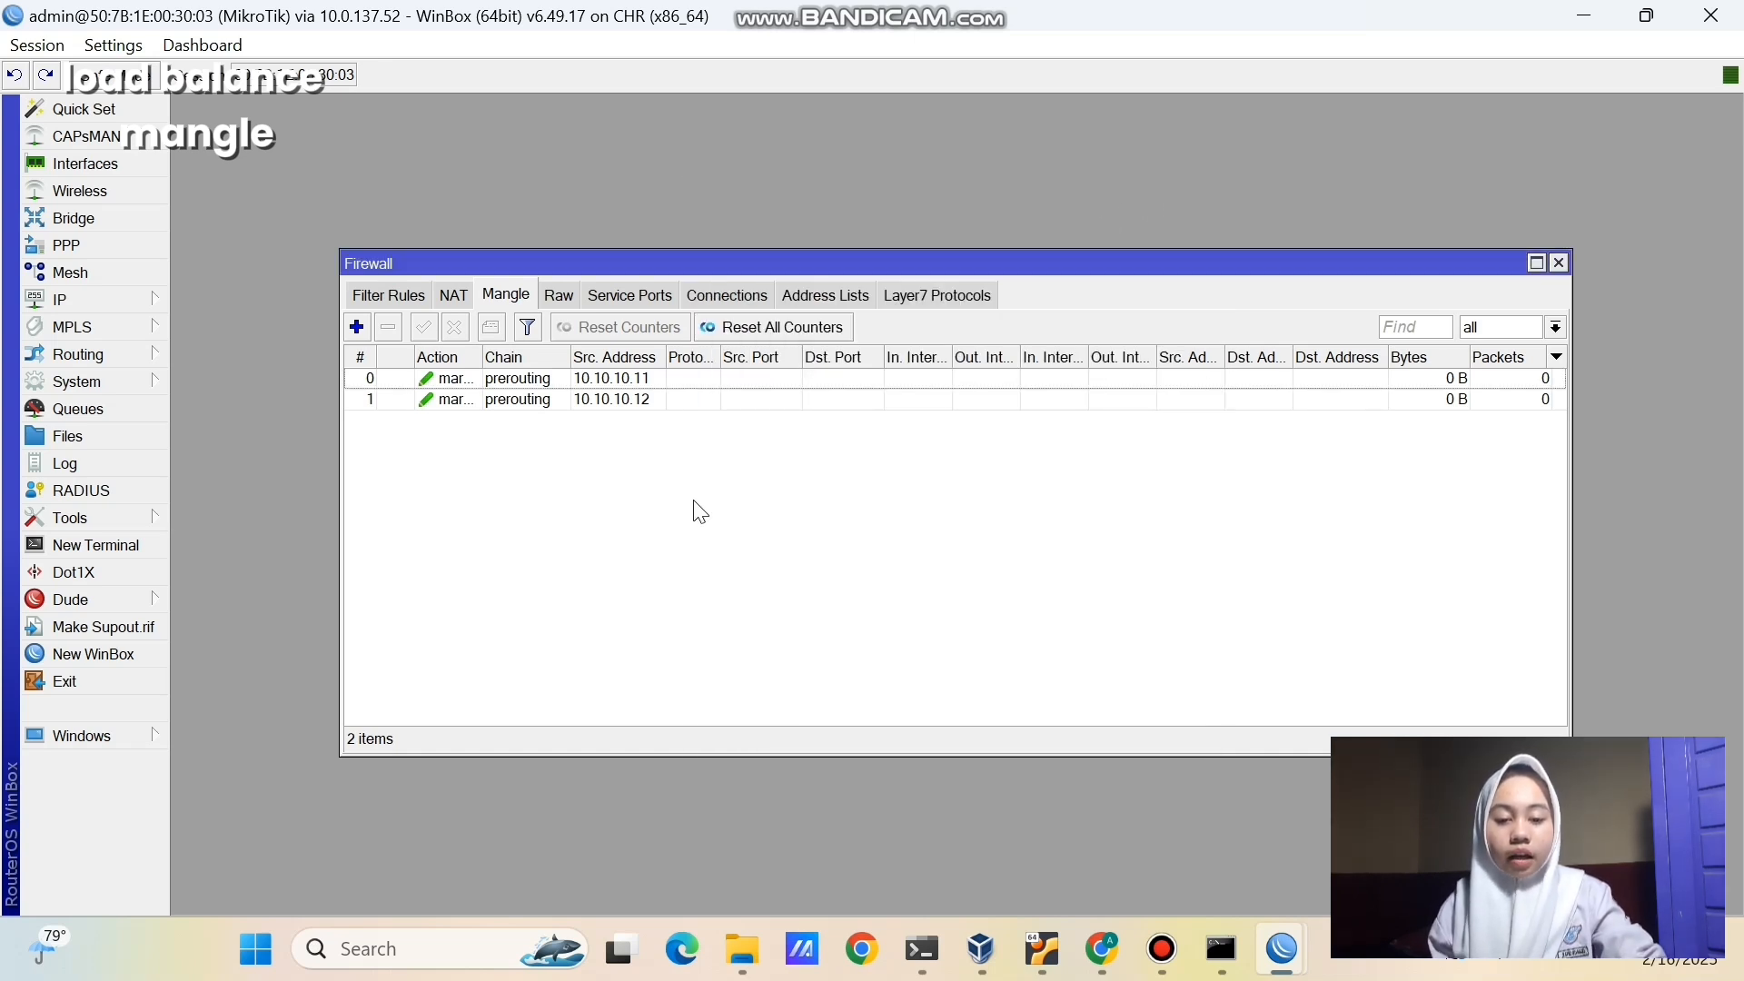
pyautogui.click(116, 297)
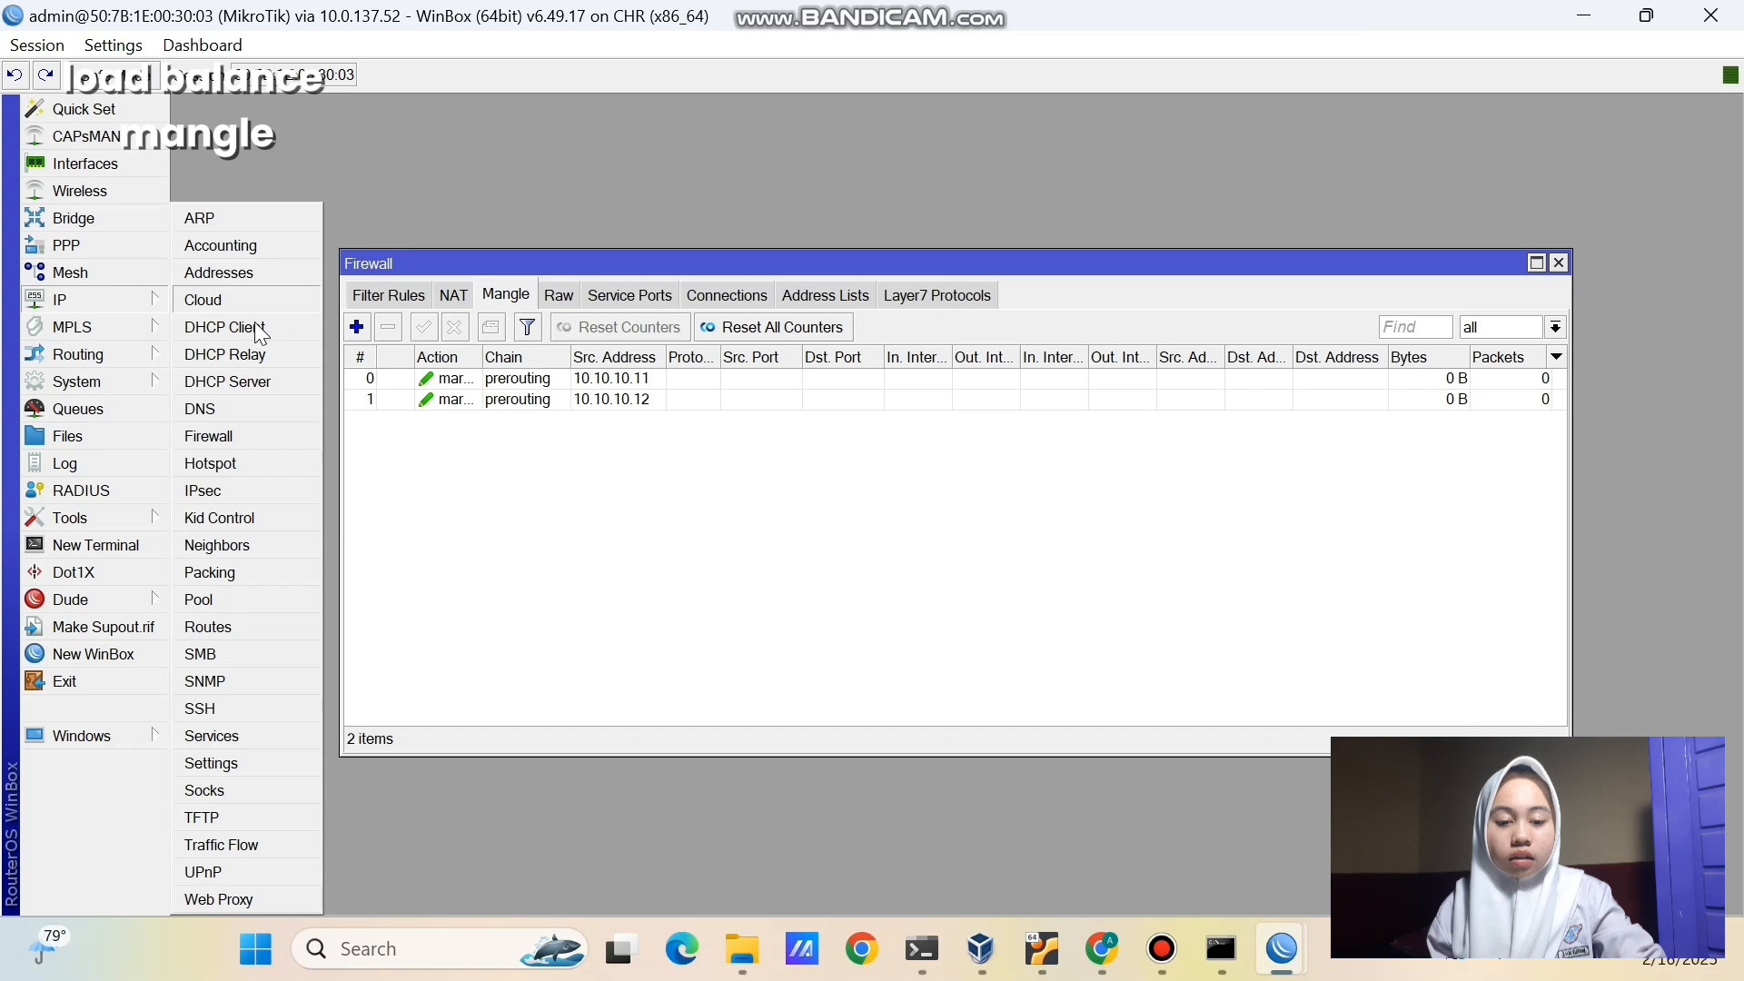
# - Add a default route via gateway 192.168.1.1 with routing mark mangle-isp-1
pyautogui.click(270, 623)
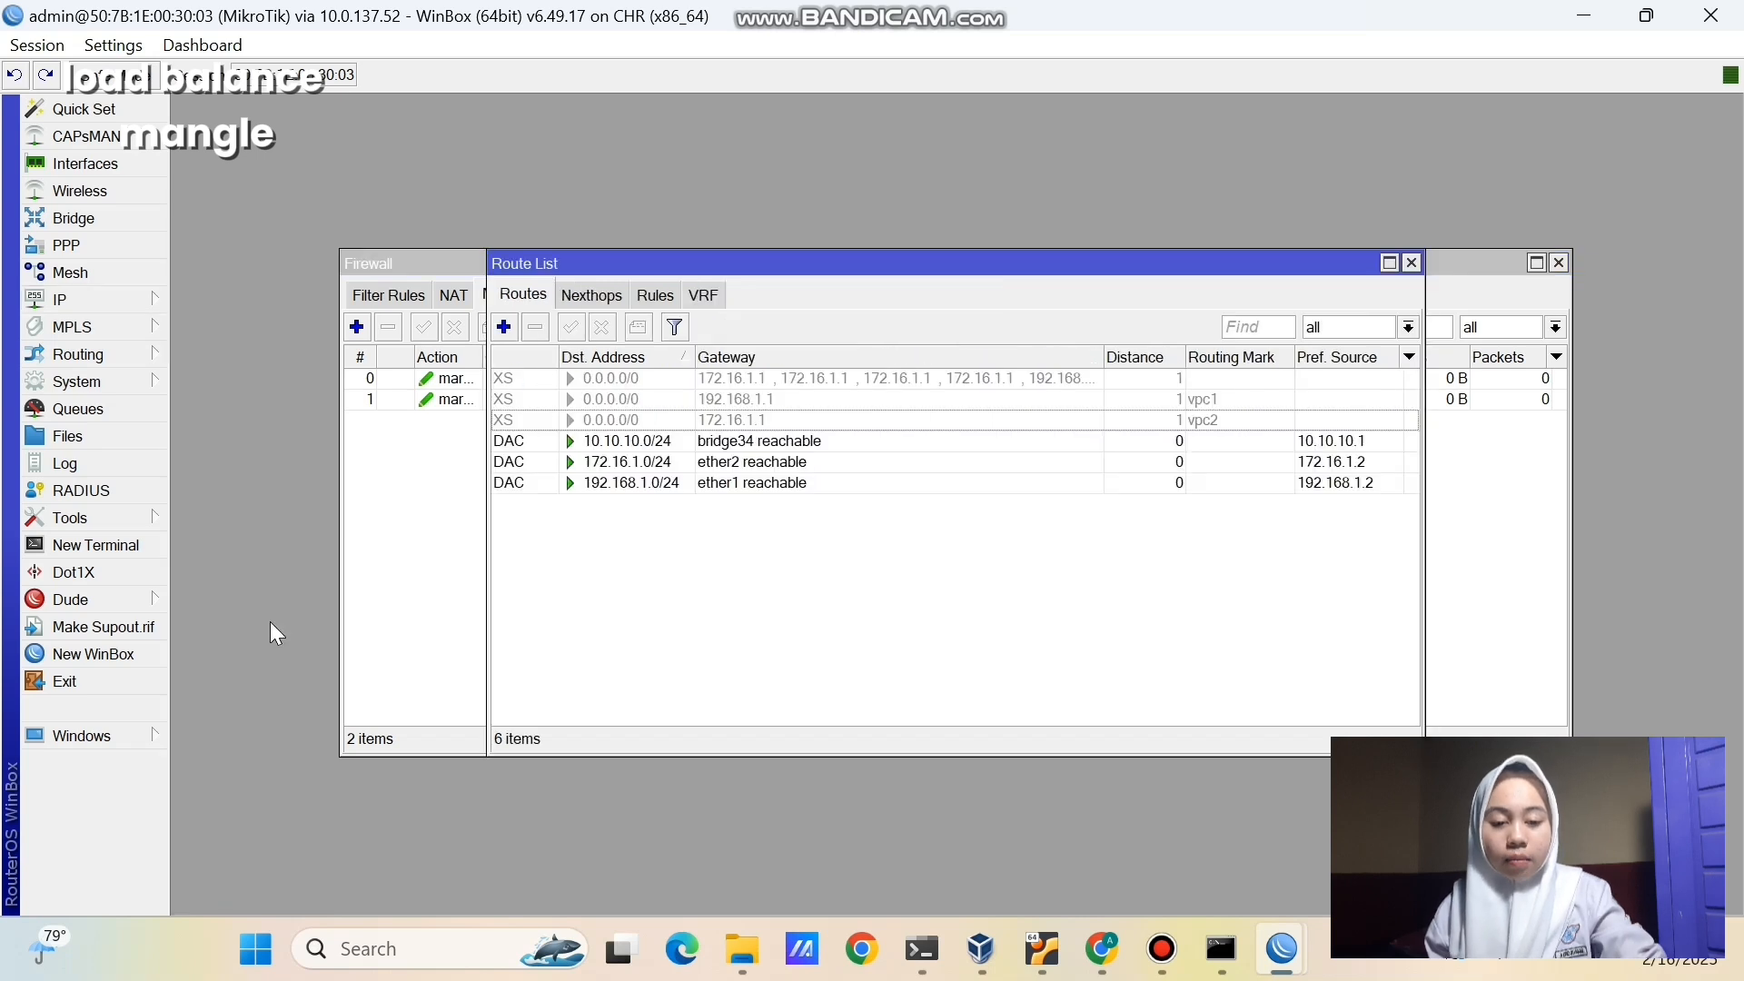
pyautogui.click(505, 327)
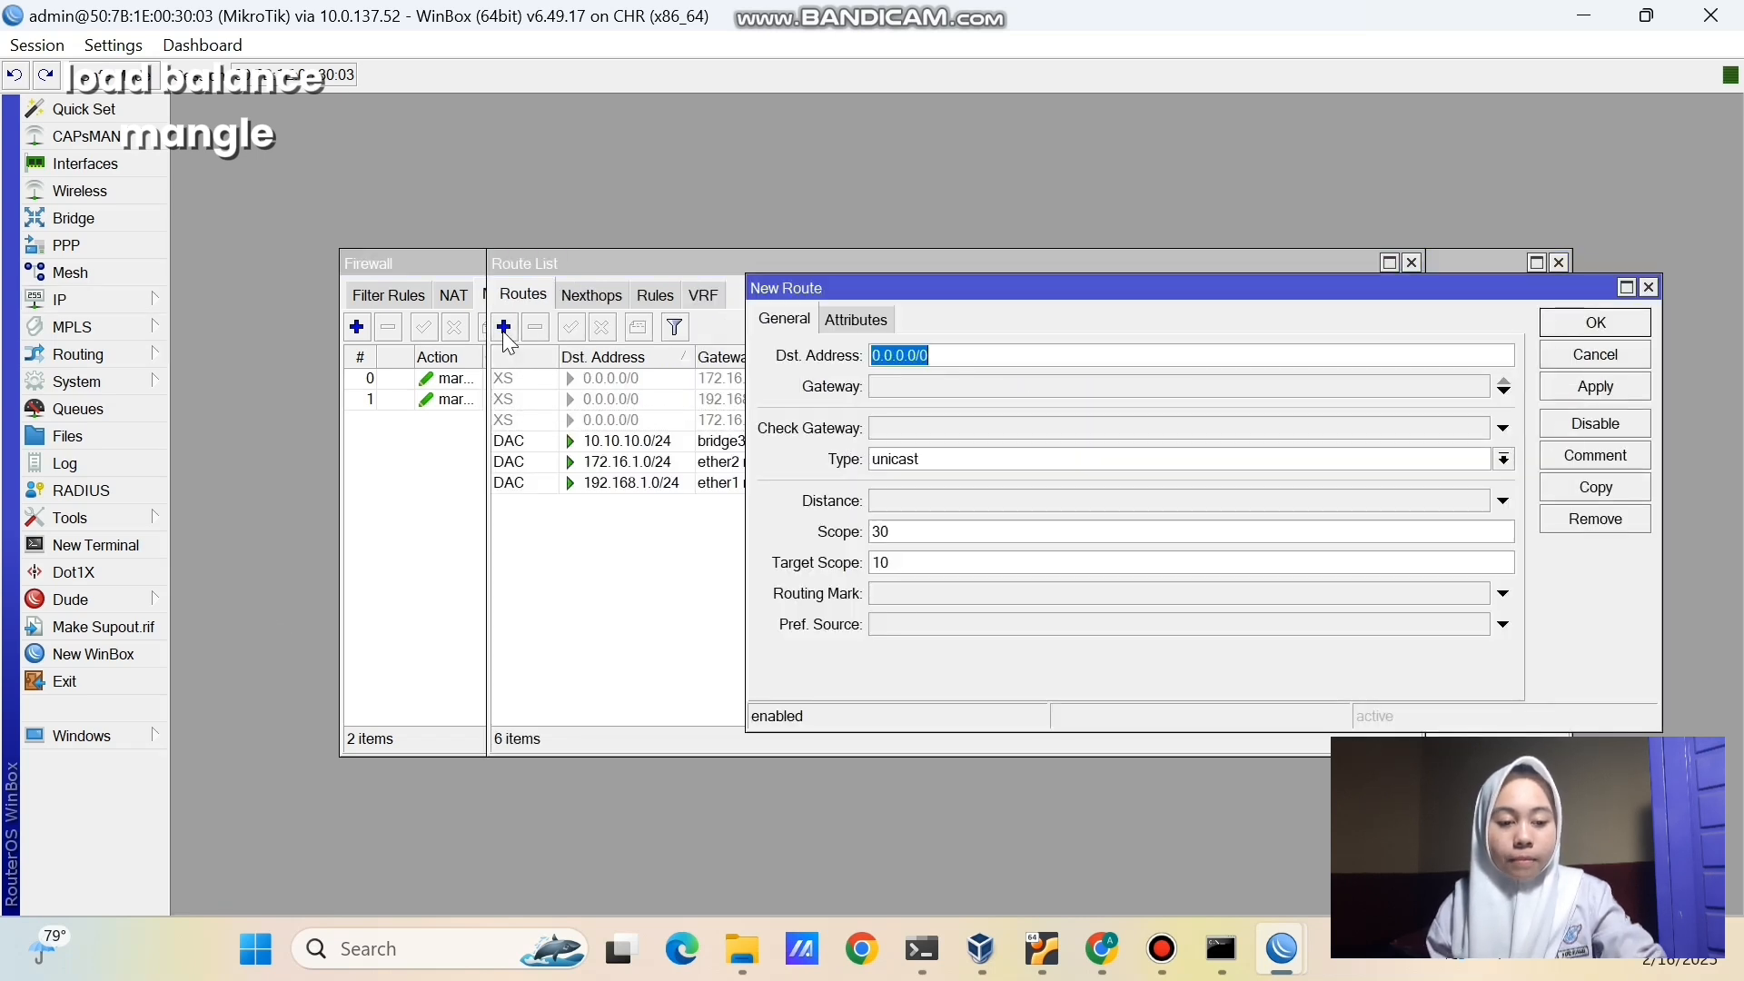
pyautogui.click(931, 383)
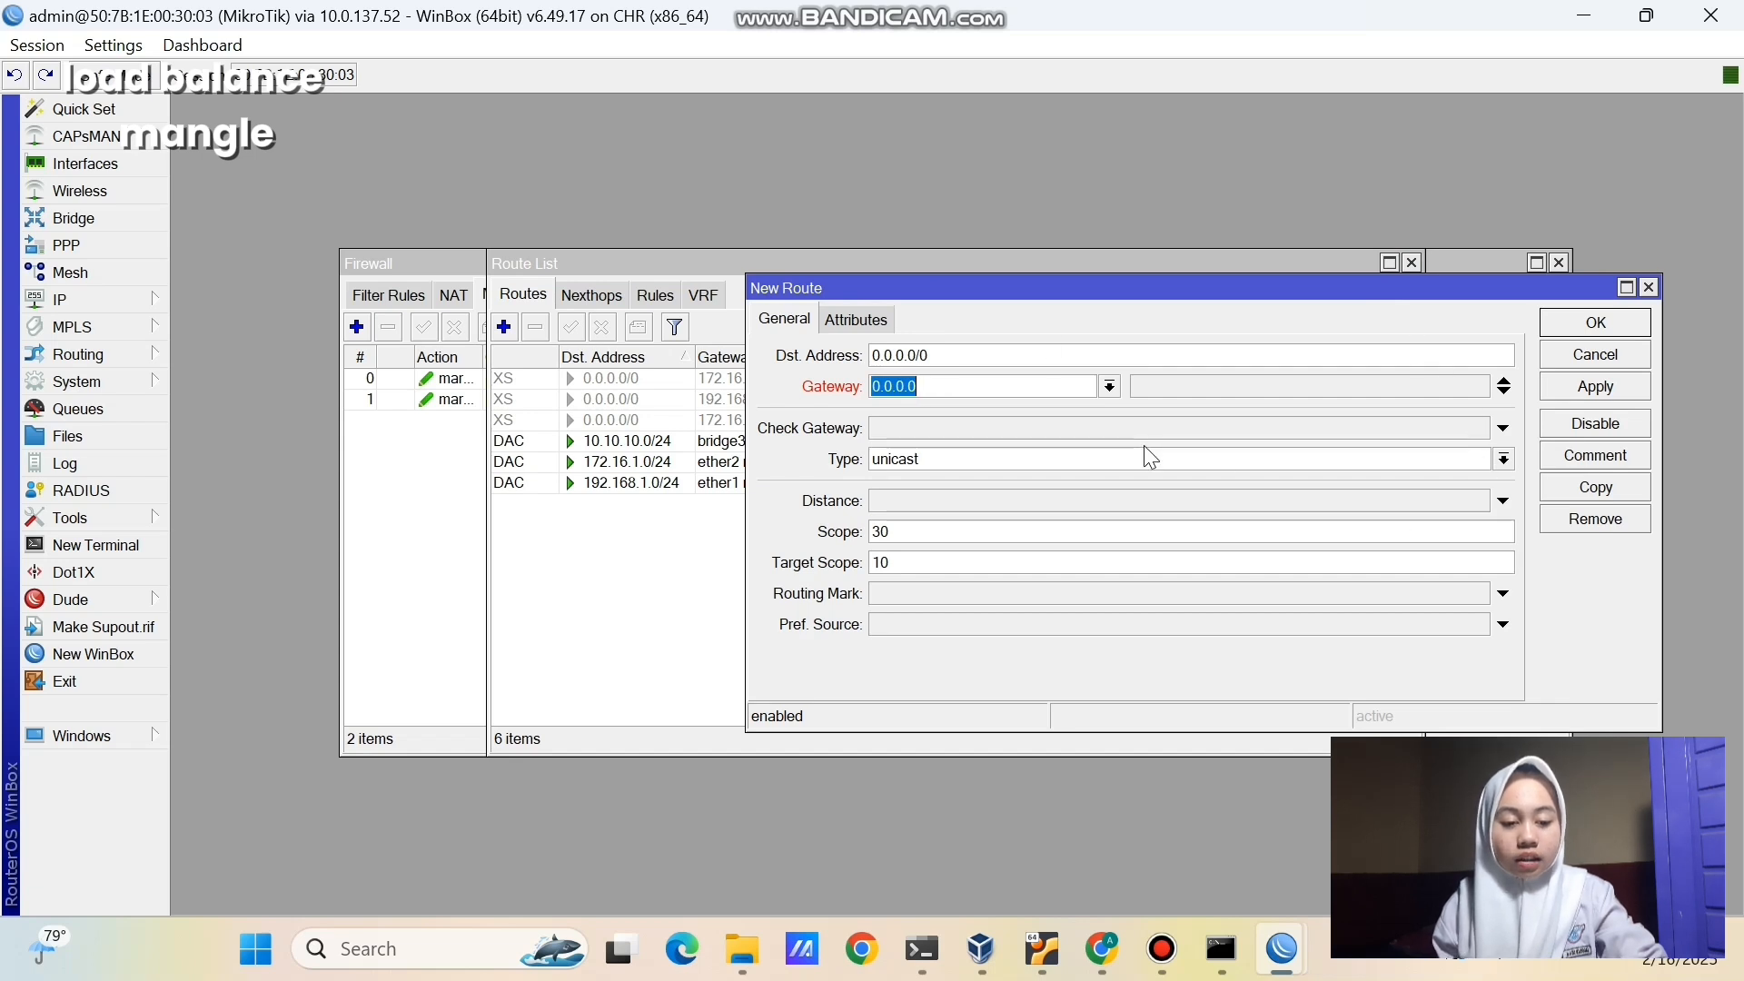
pyautogui.press('BackSpace')
pyautogui.write('192.168')
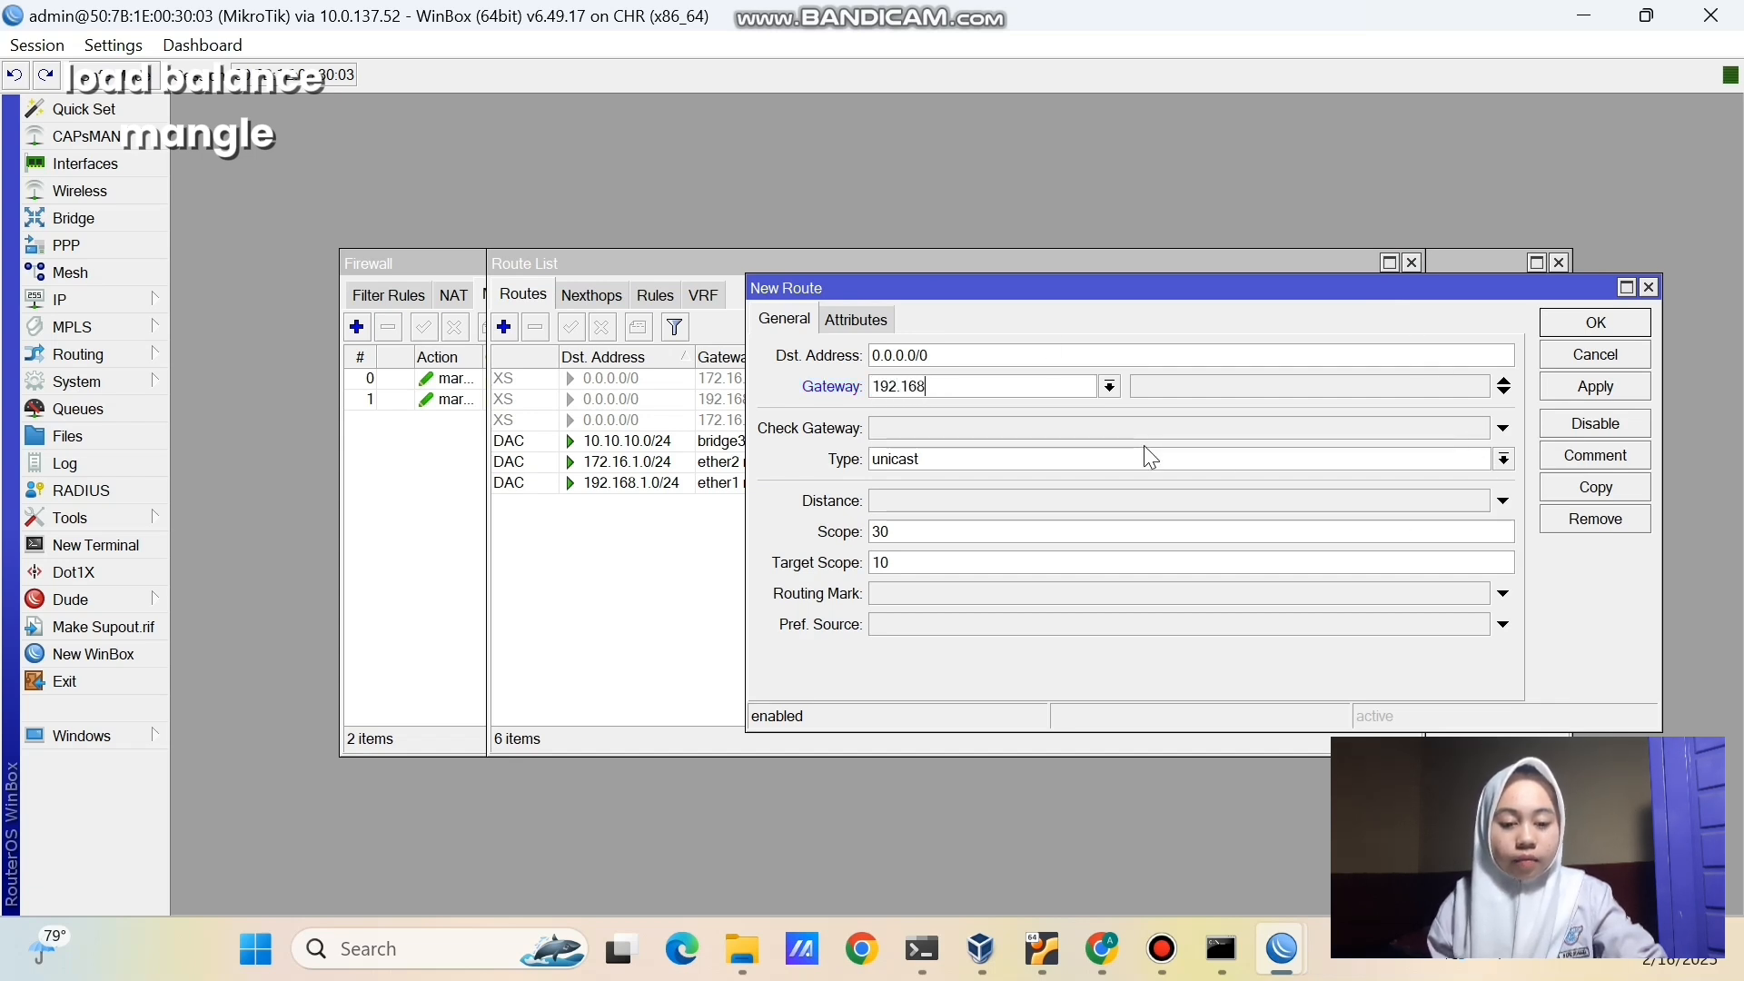
pyautogui.write('.1.1')
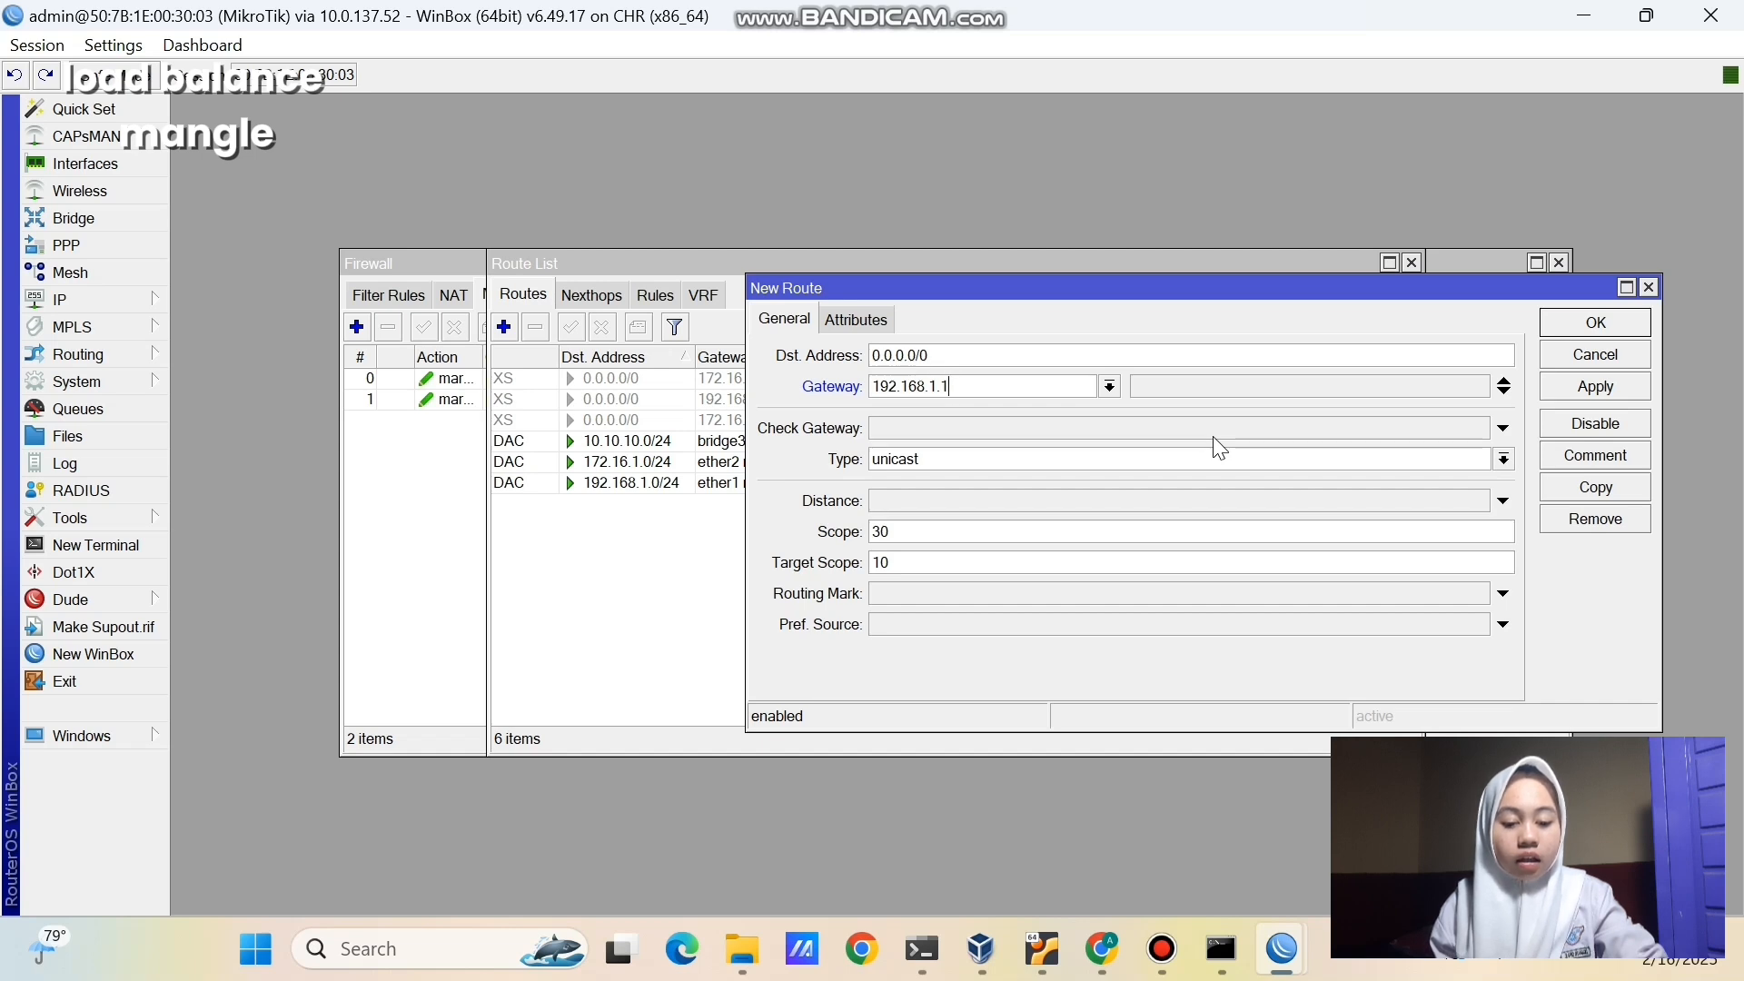
pyautogui.click(1028, 593)
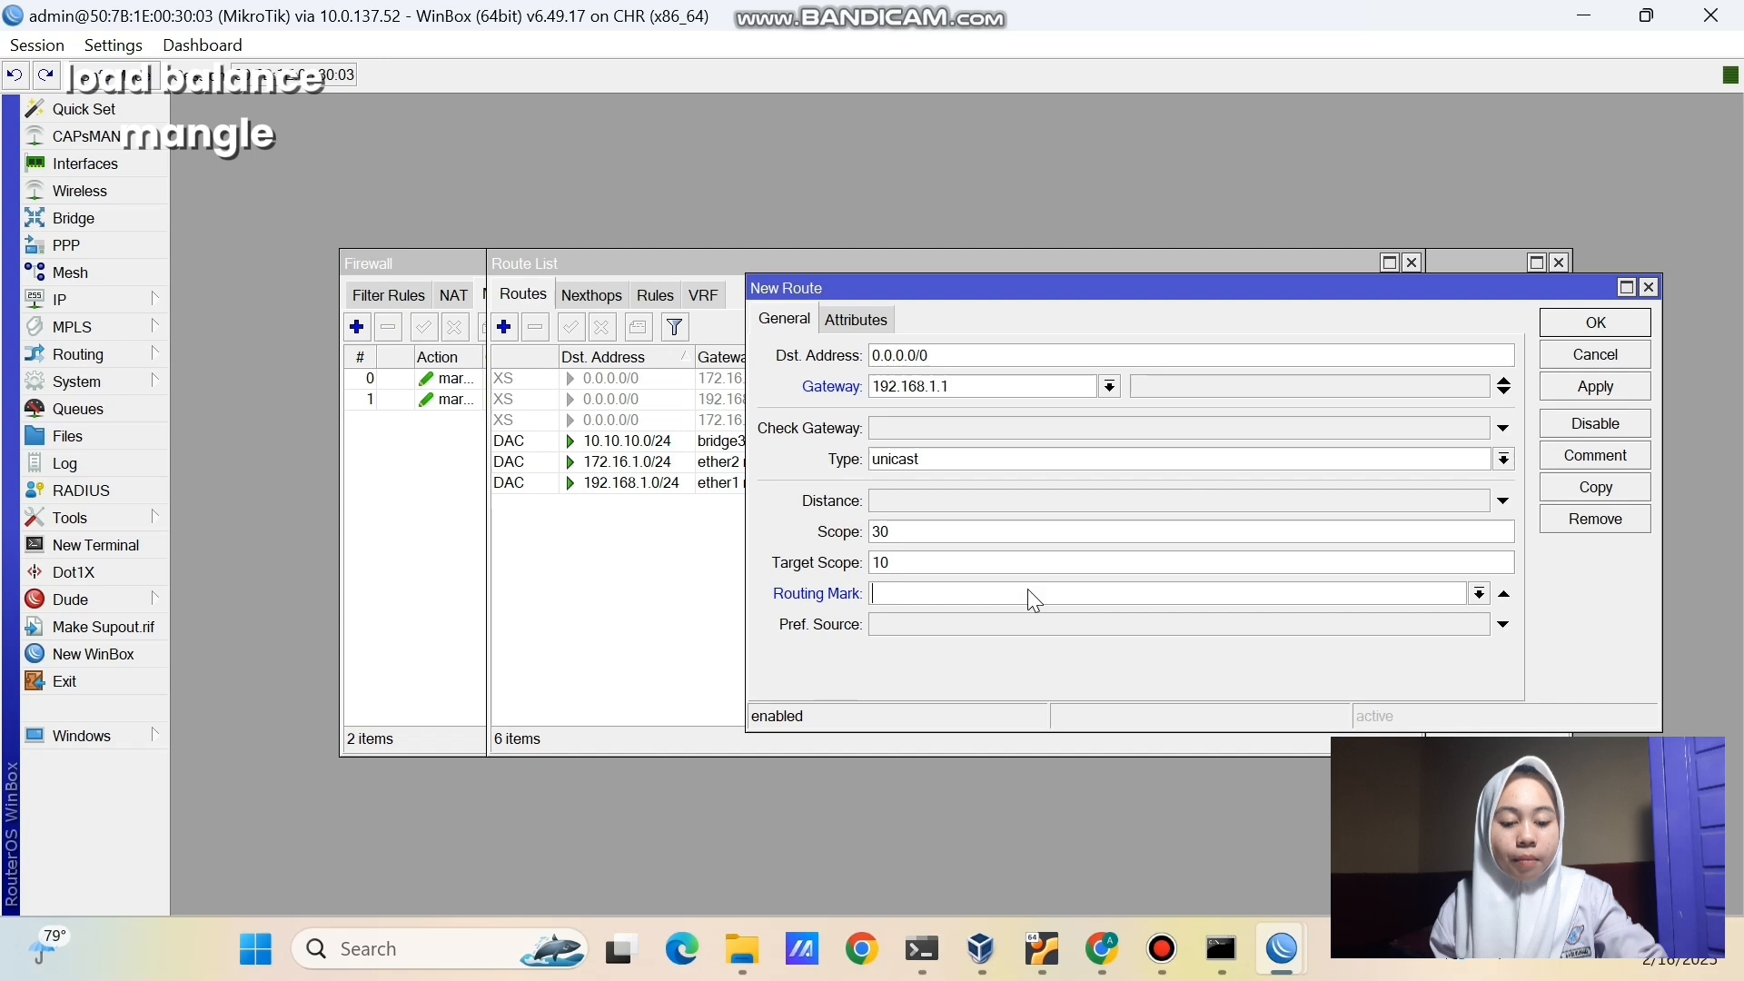
pyautogui.click(1479, 595)
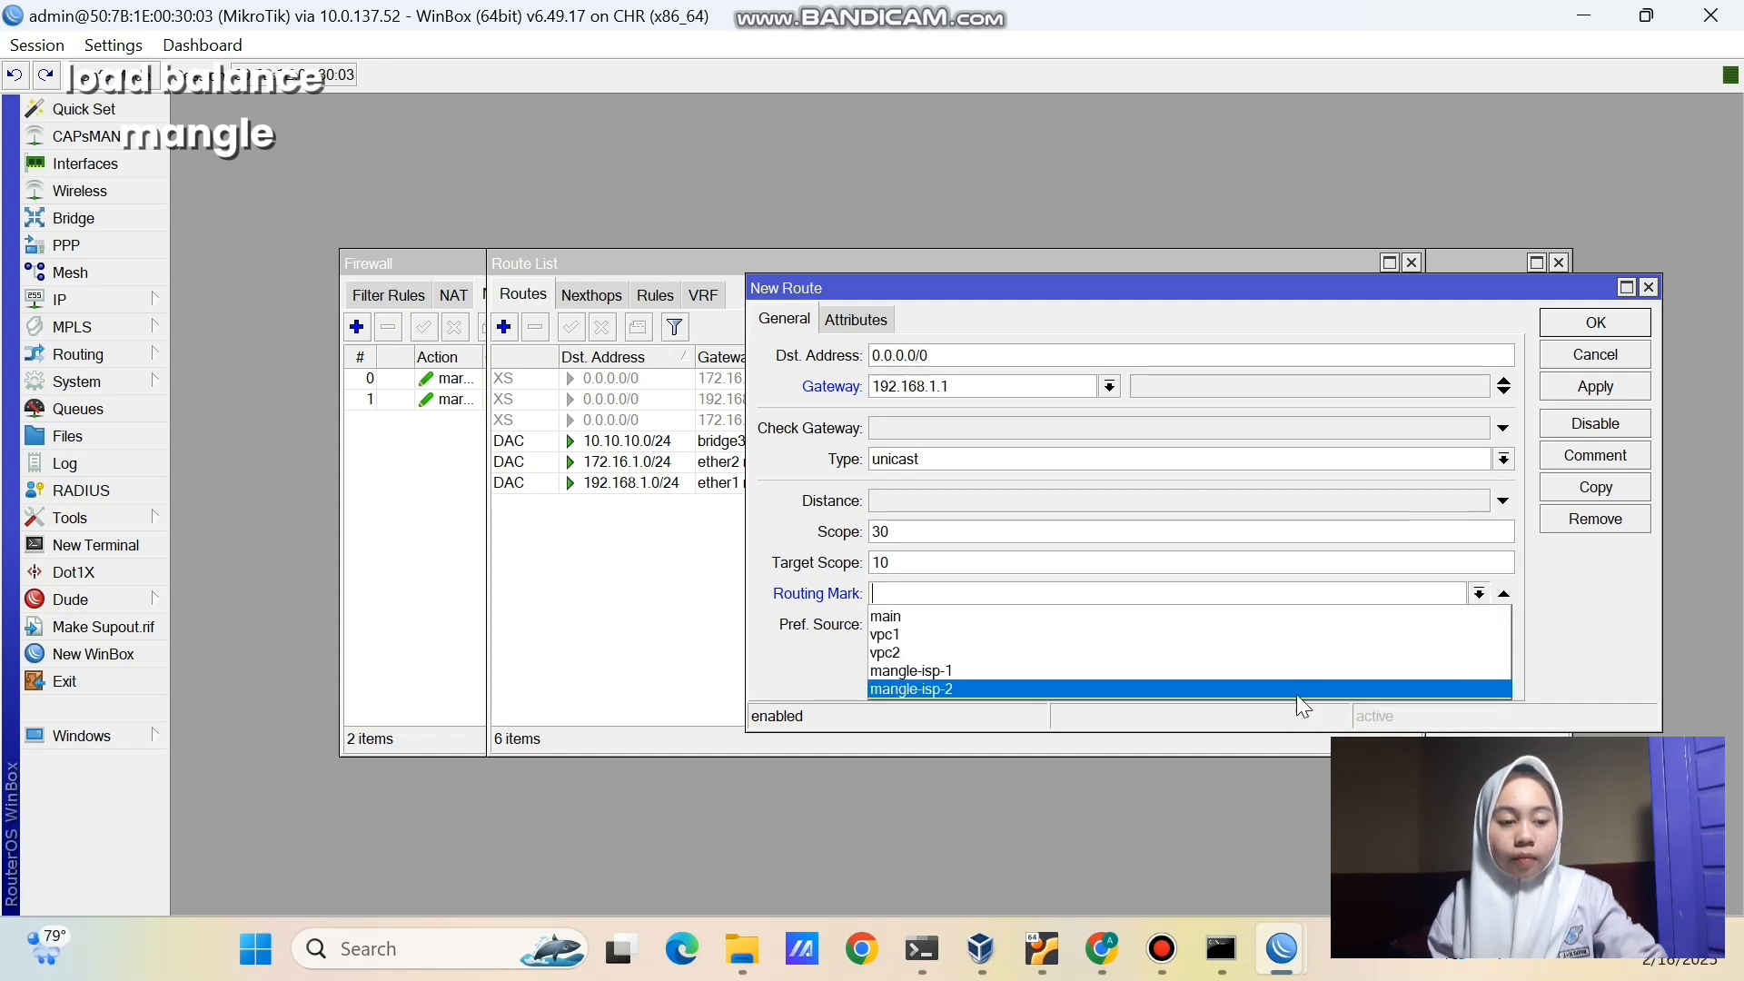
pyautogui.click(1289, 671)
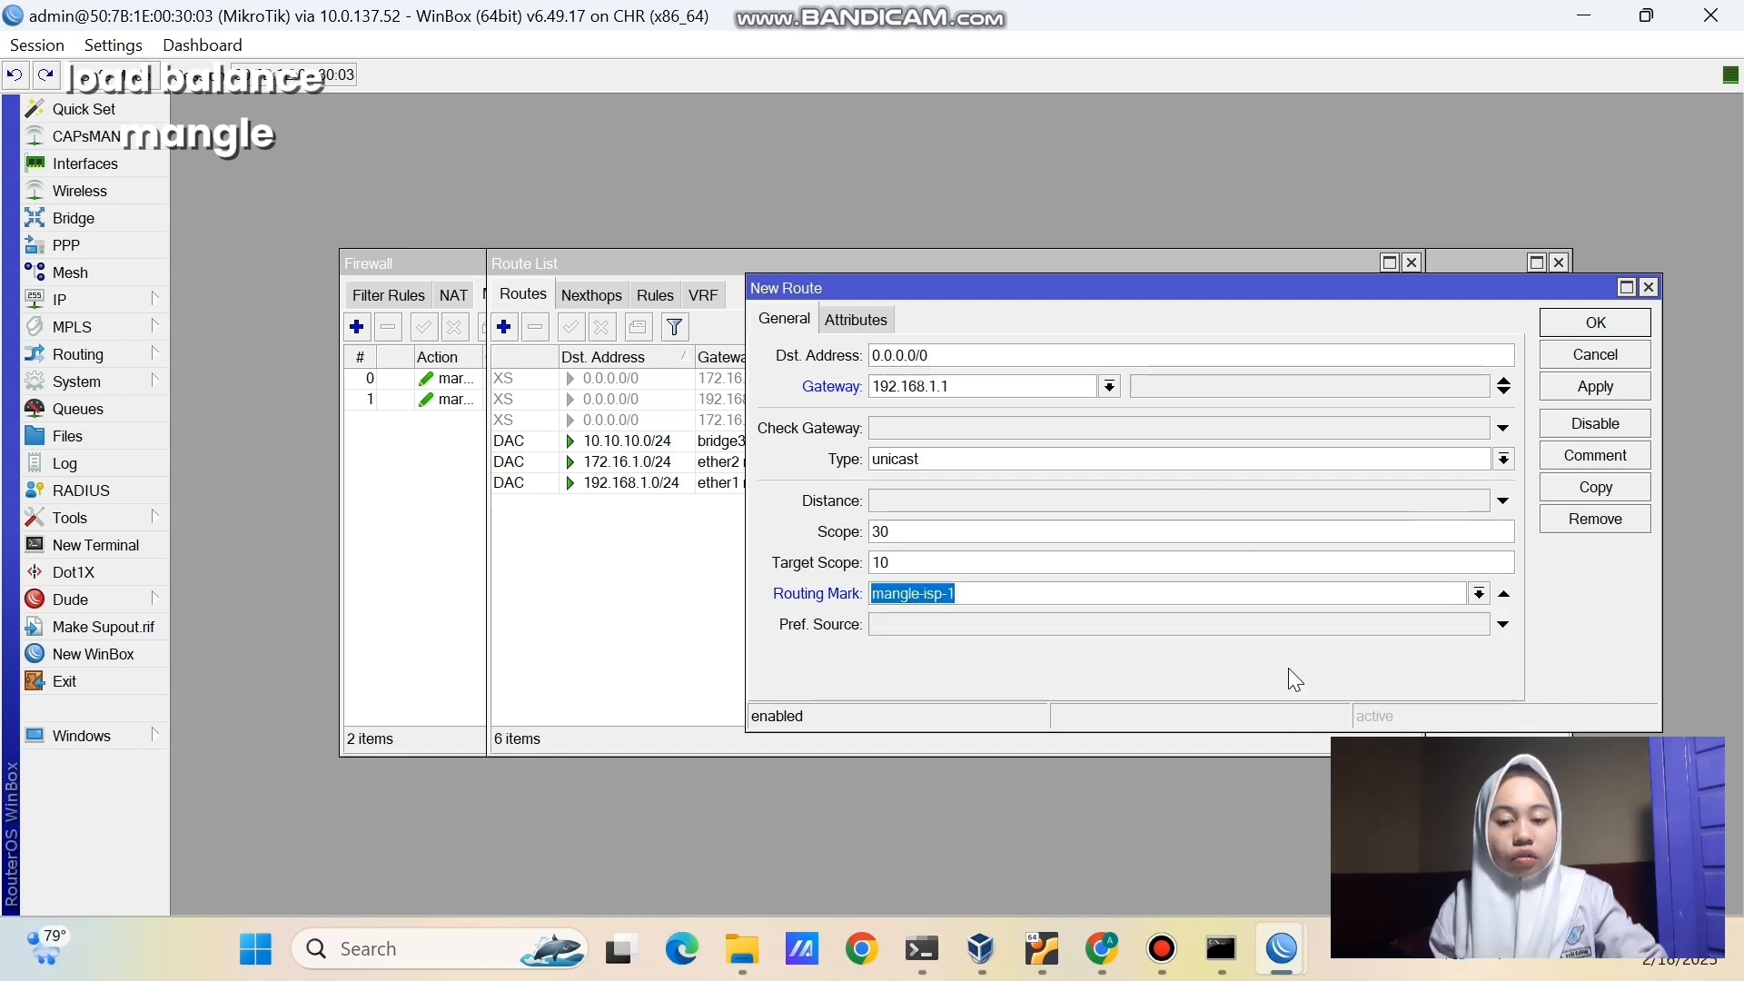
pyautogui.click(1585, 389)
pyautogui.click(1559, 329)
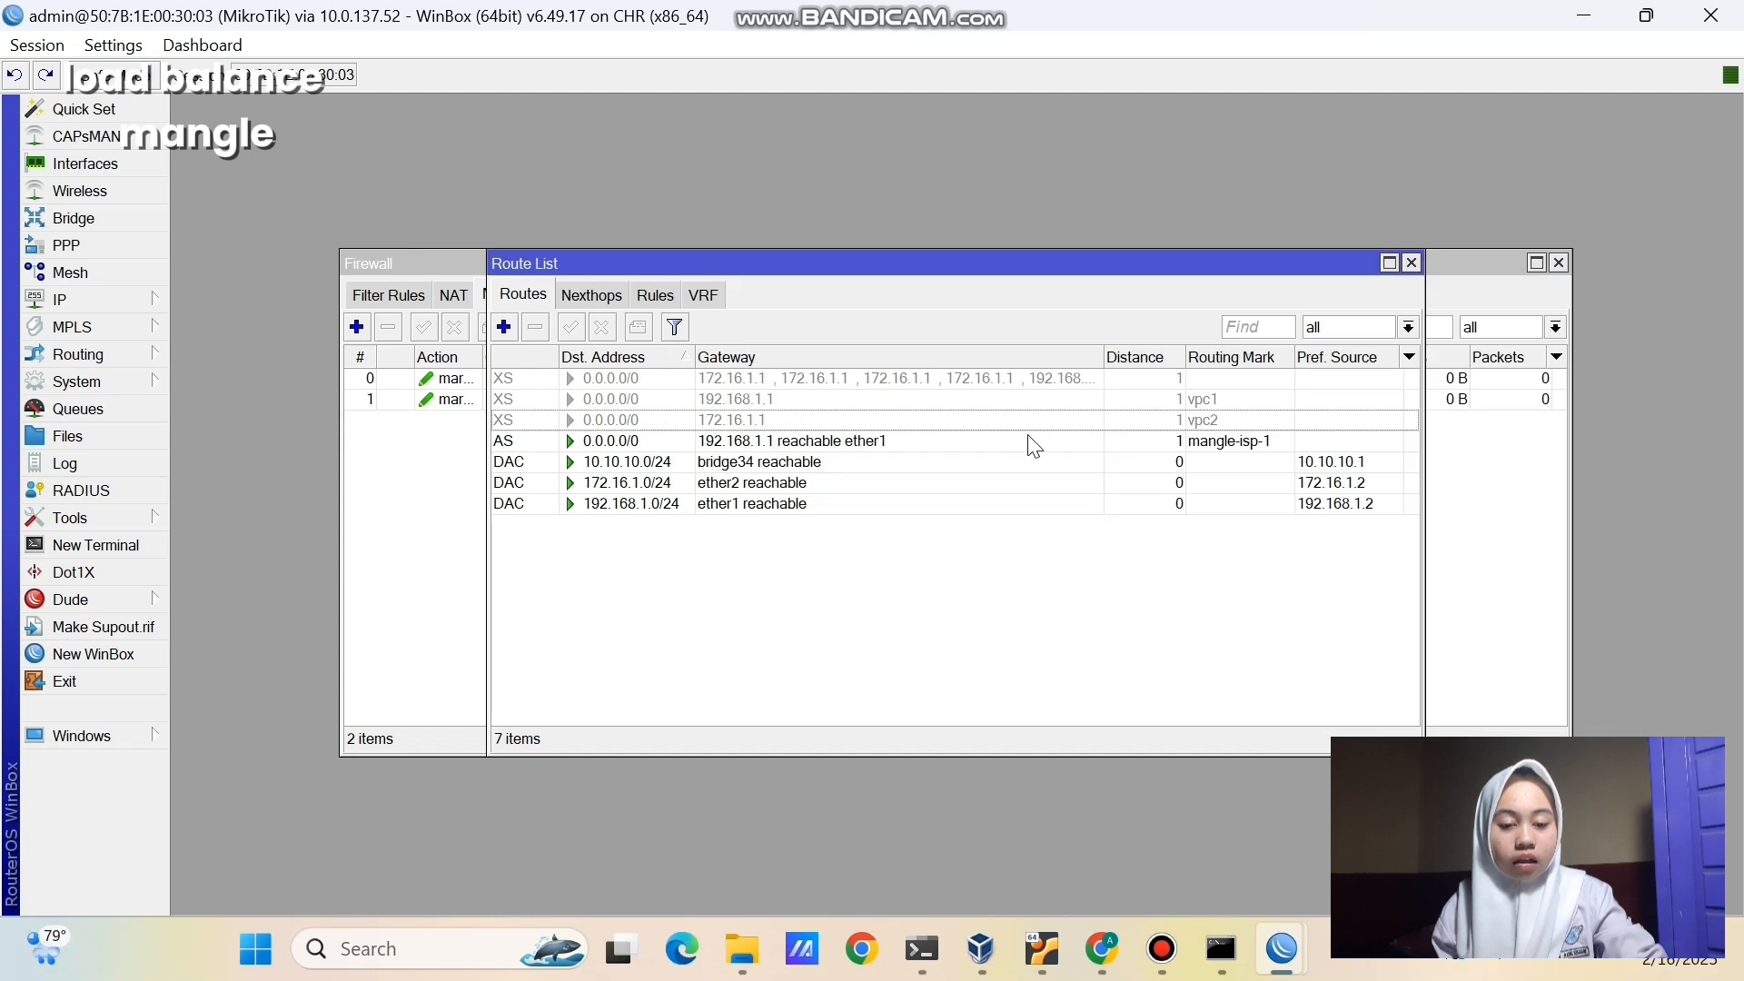
# - Add a default route via gateway 172.16.1.1 with routing mark mangle-isp-2
pyautogui.click(504, 328)
pyautogui.click(929, 389)
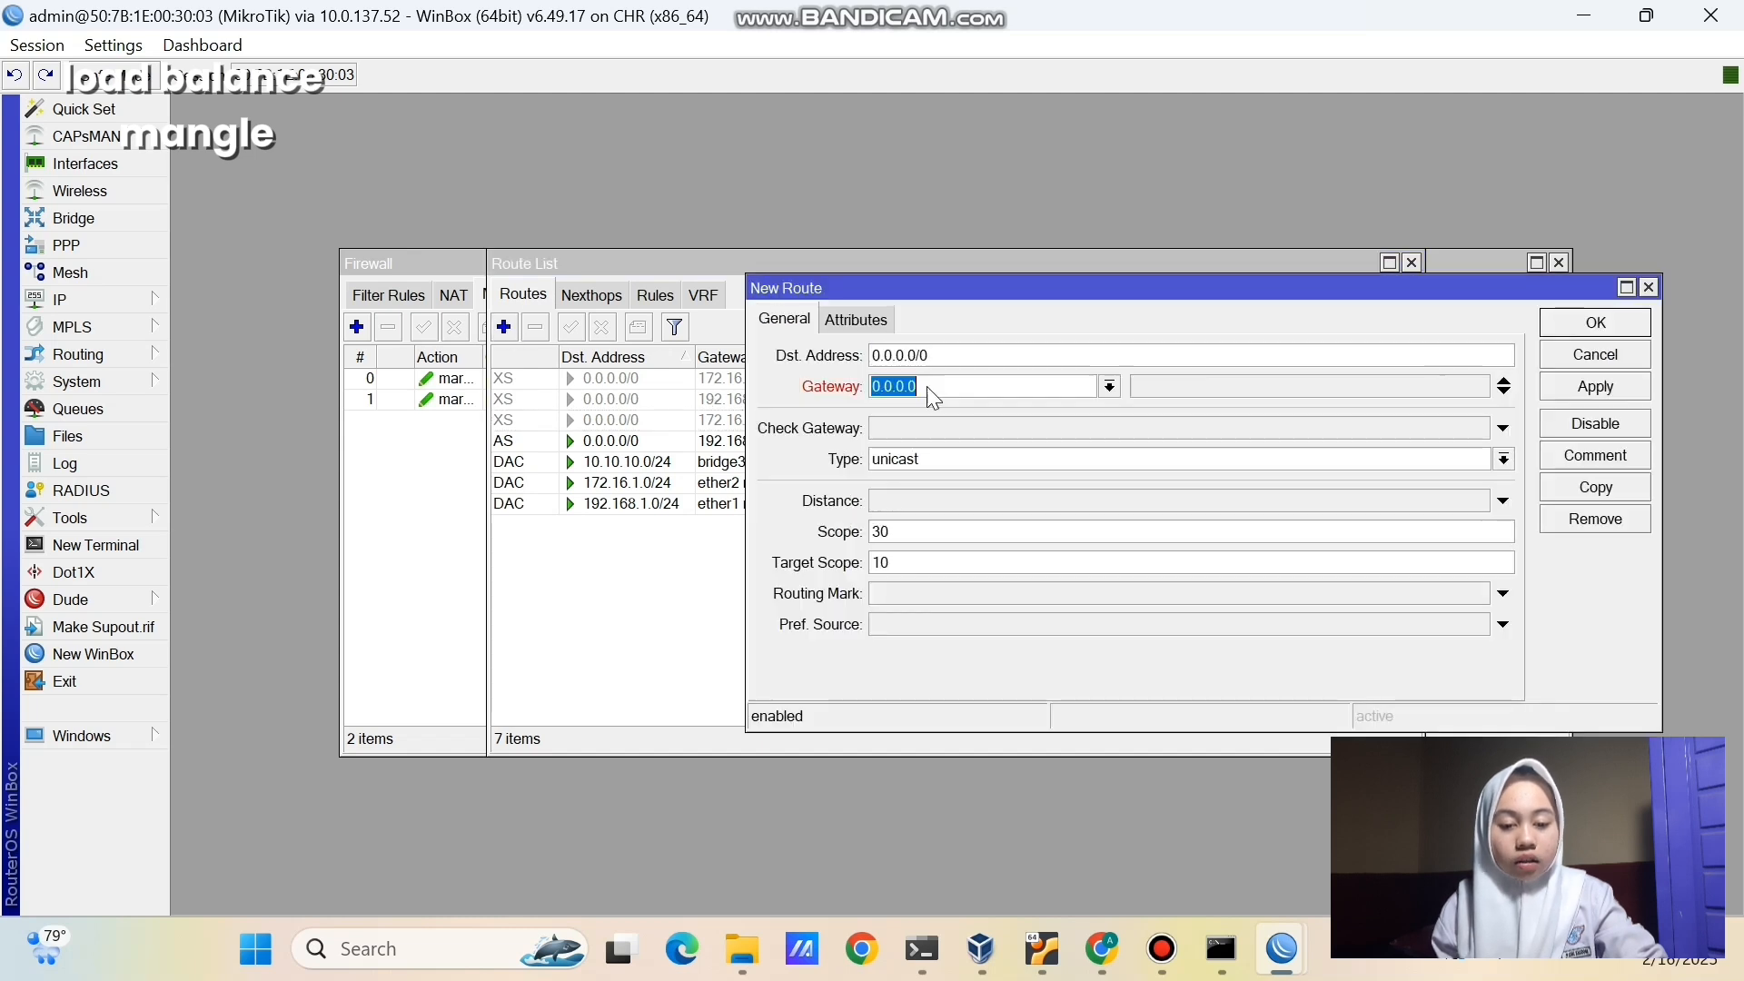
pyautogui.write('172.16.1.1')
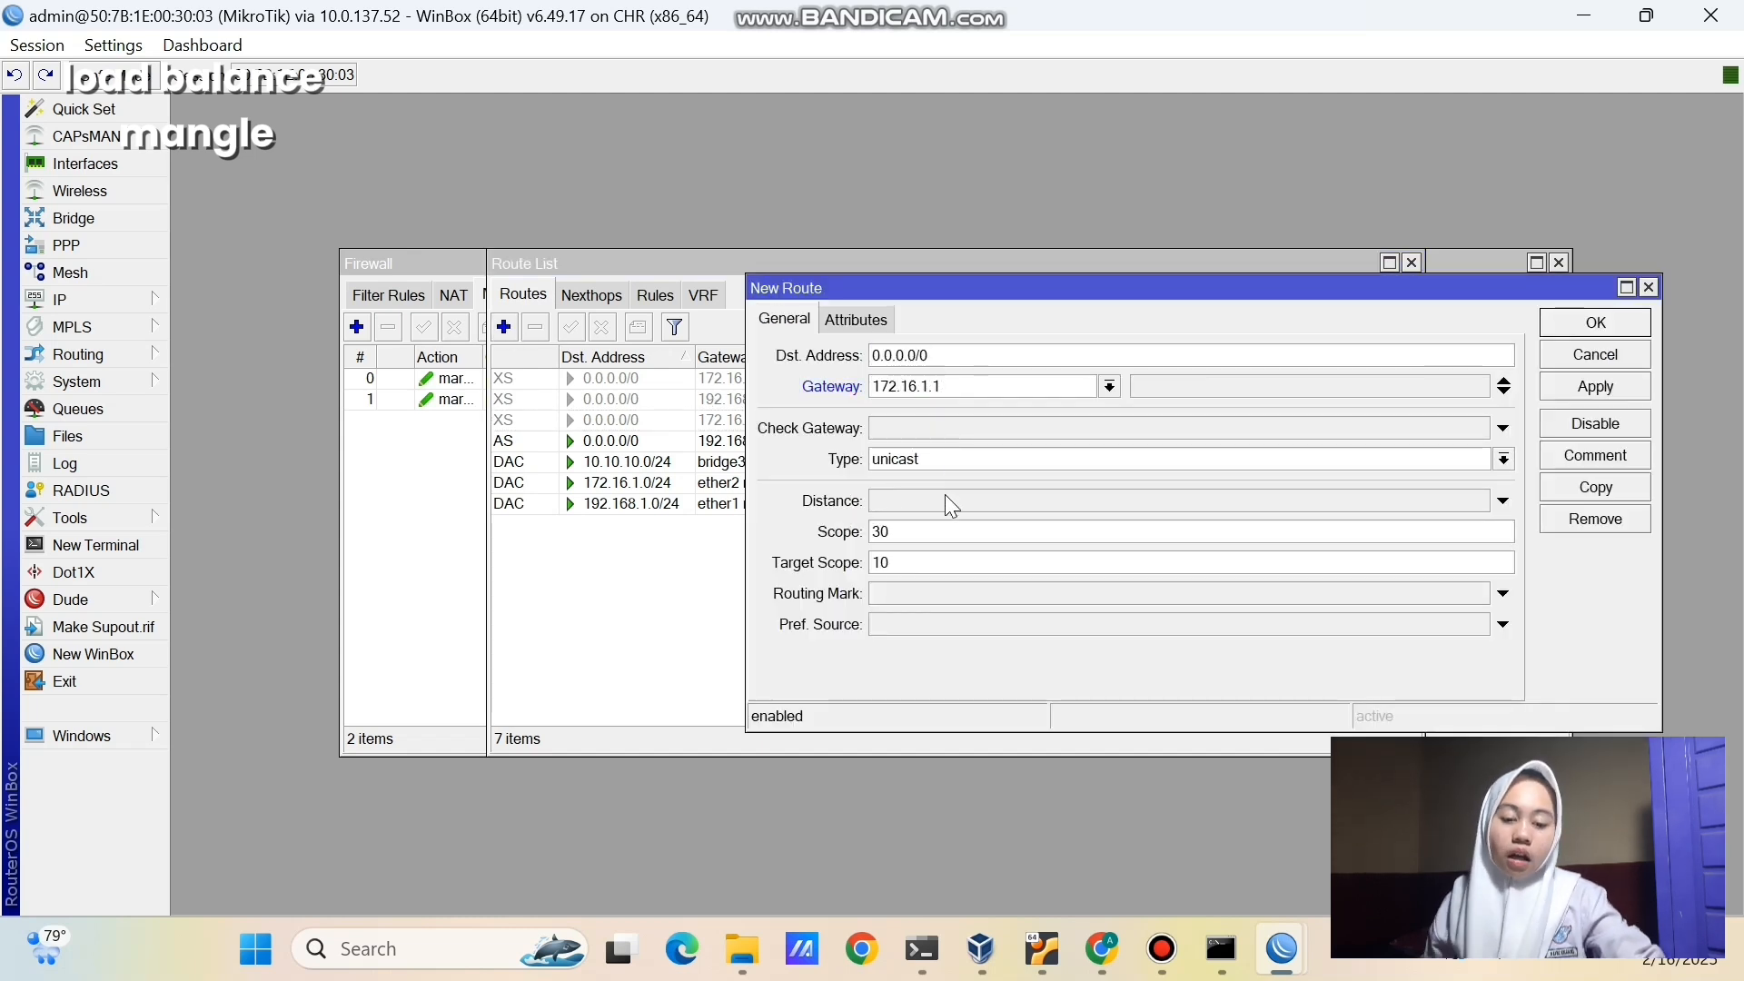
pyautogui.click(958, 594)
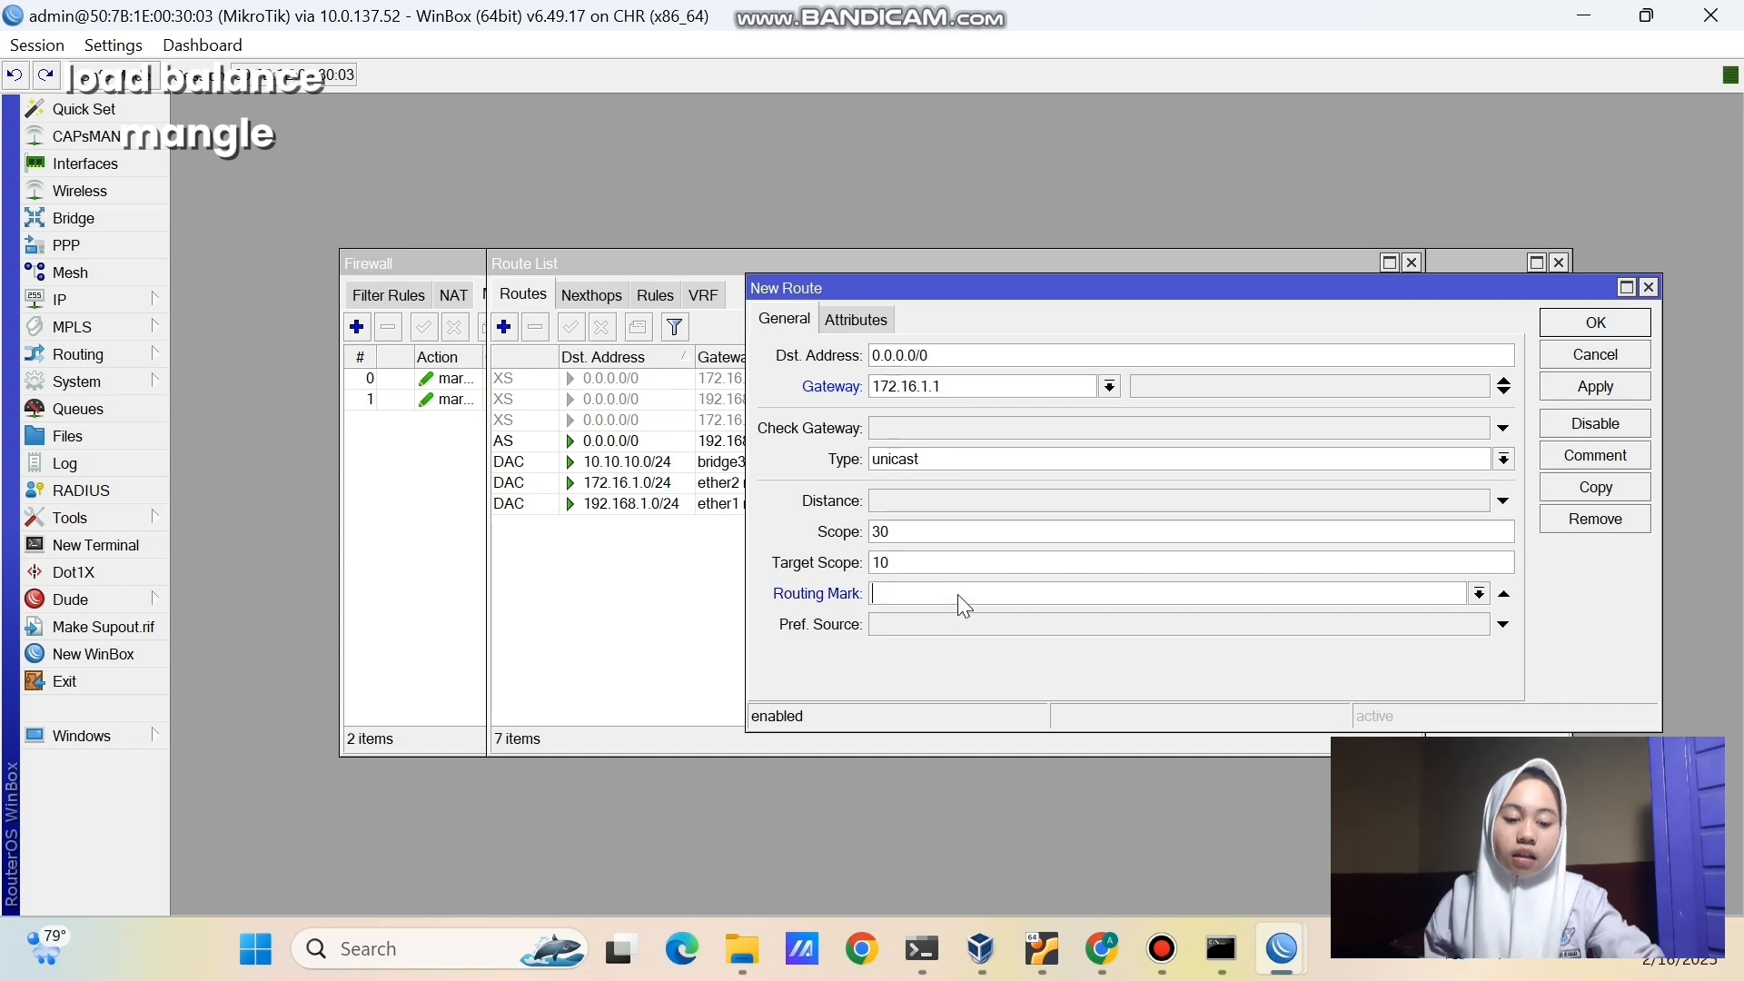
pyautogui.click(1479, 598)
pyautogui.click(1460, 689)
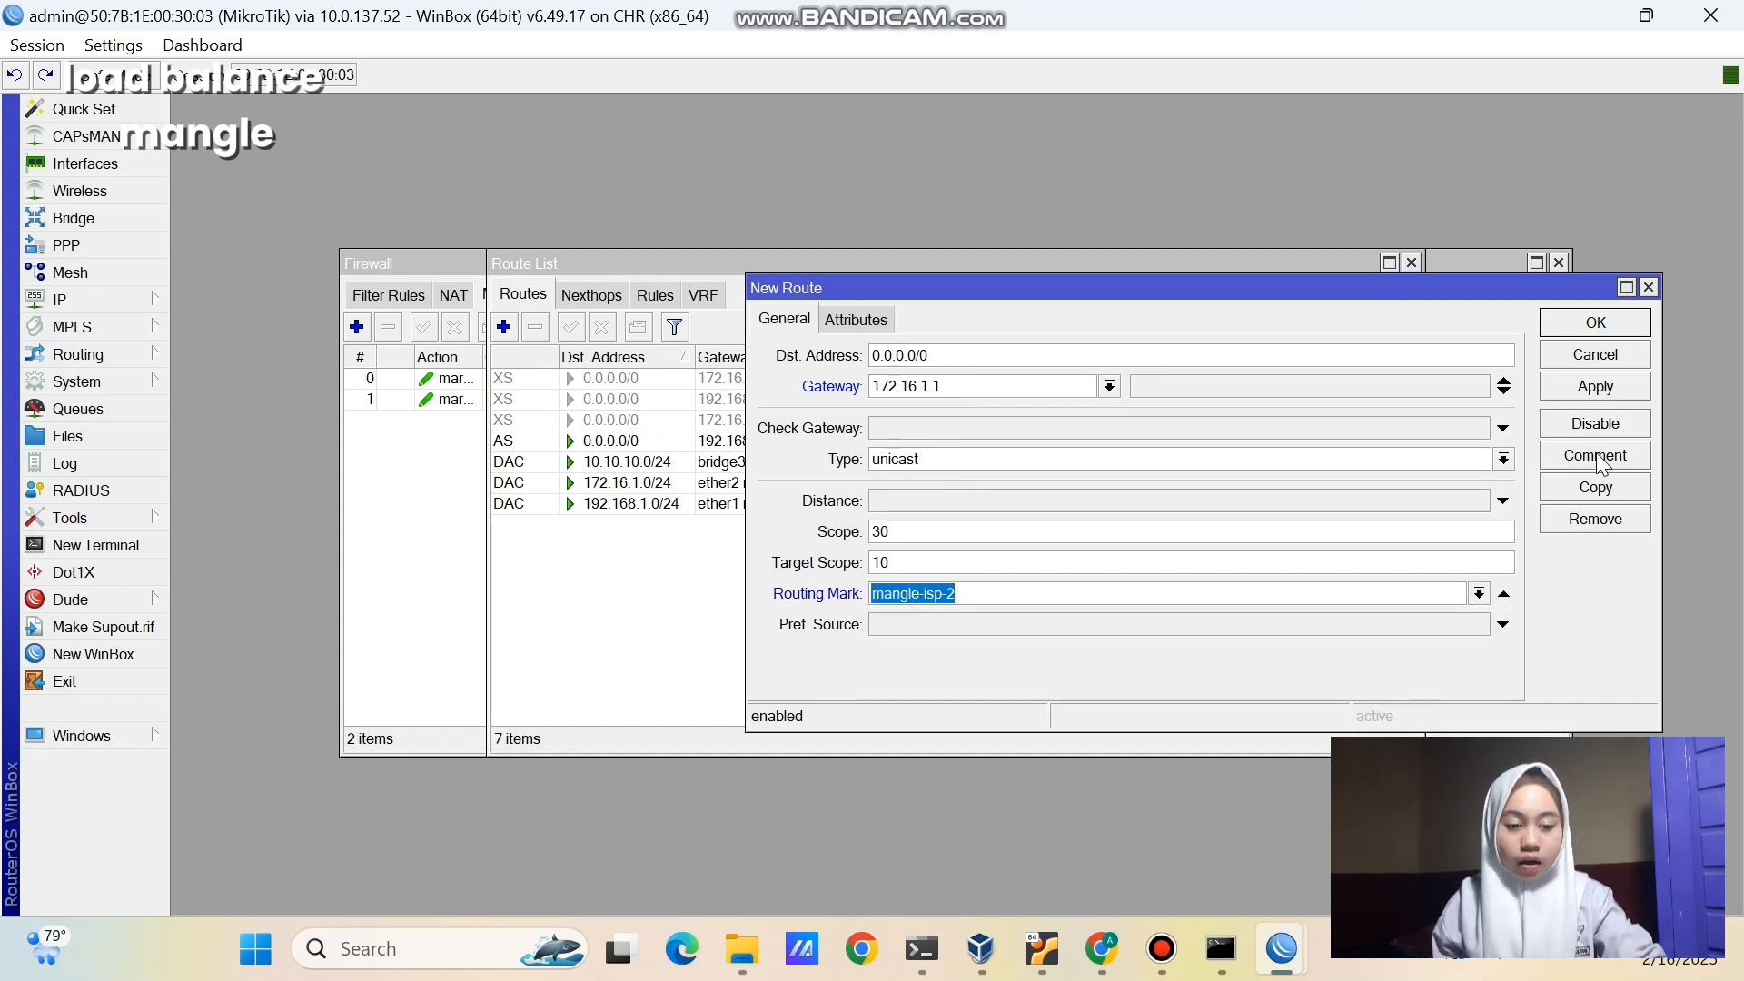
pyautogui.click(1596, 386)
pyautogui.click(1569, 325)
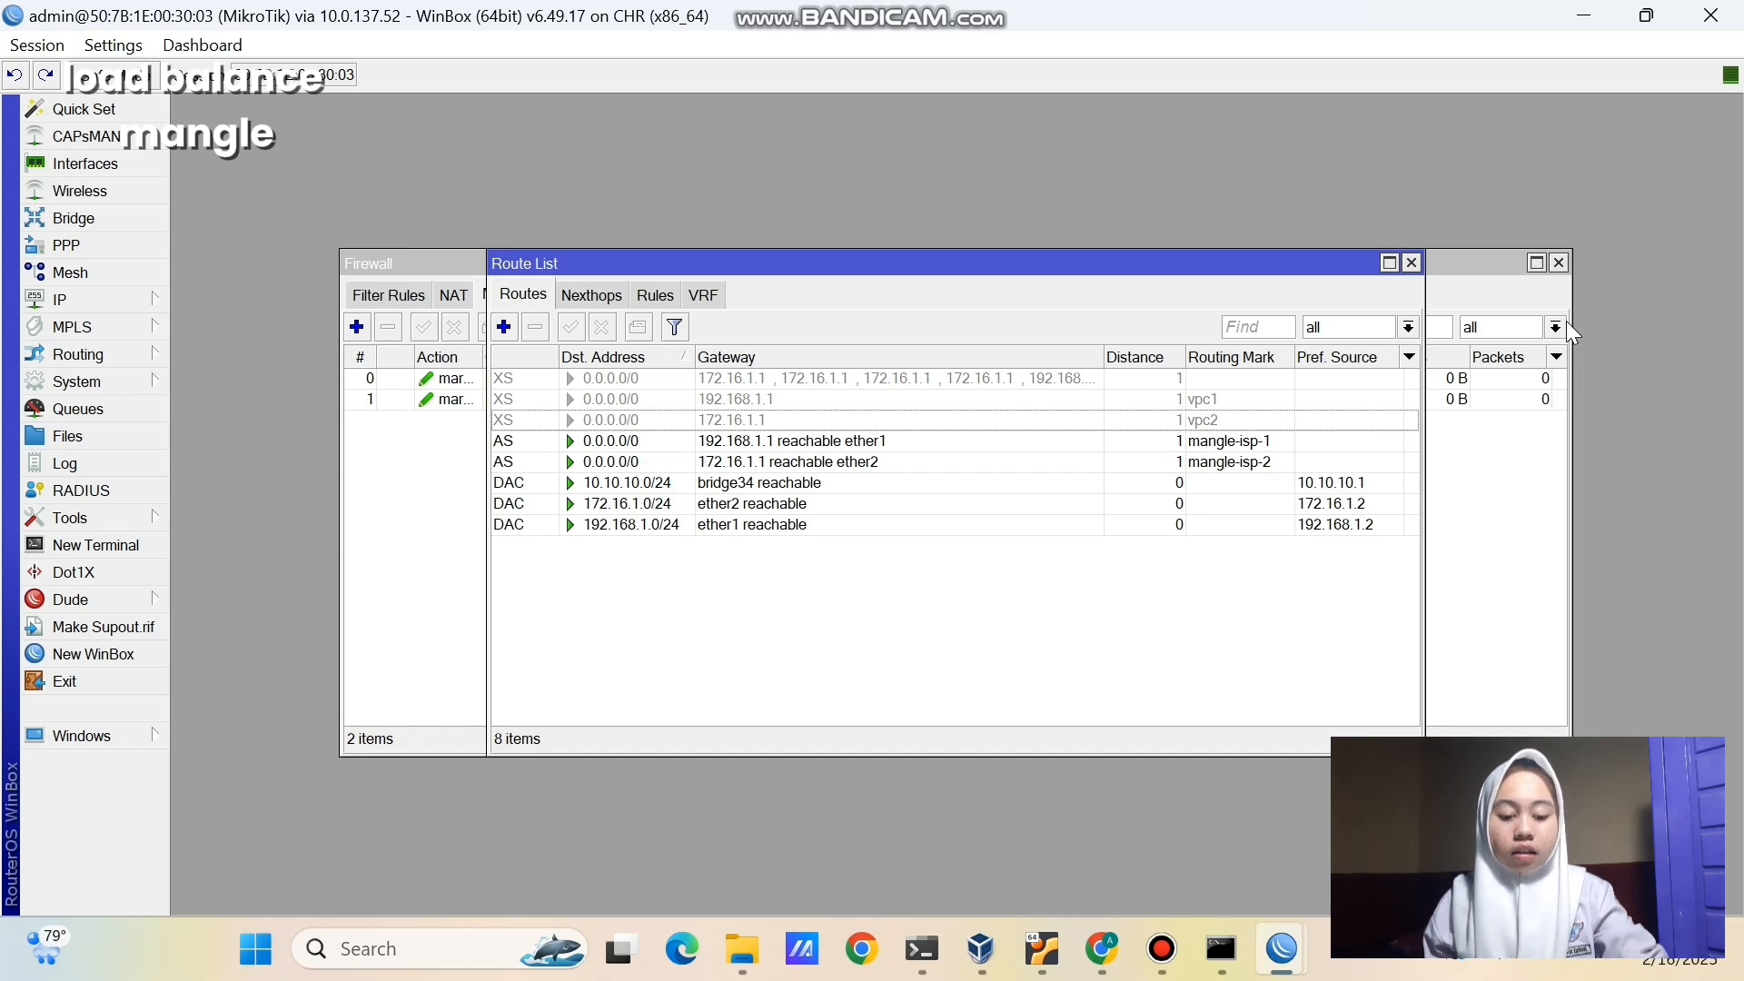
pyautogui.click(1101, 944)
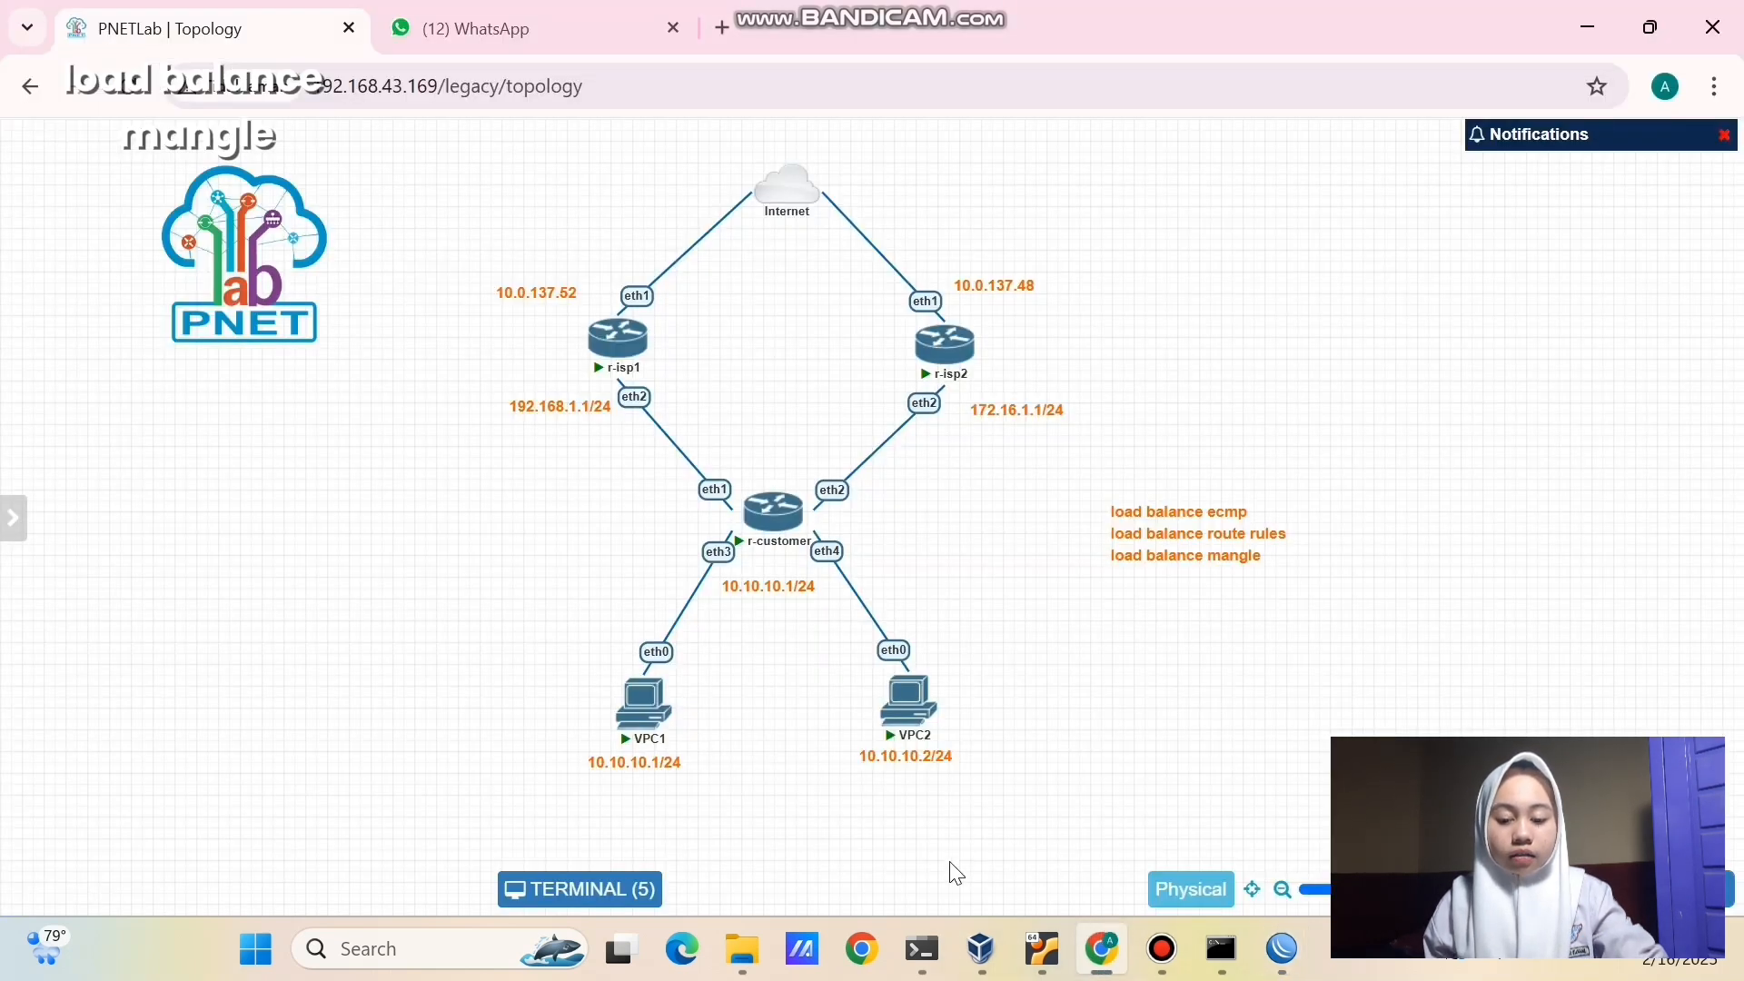
# - Ping 8.8.8.8 from VPC1's console
pyautogui.click(645, 704)
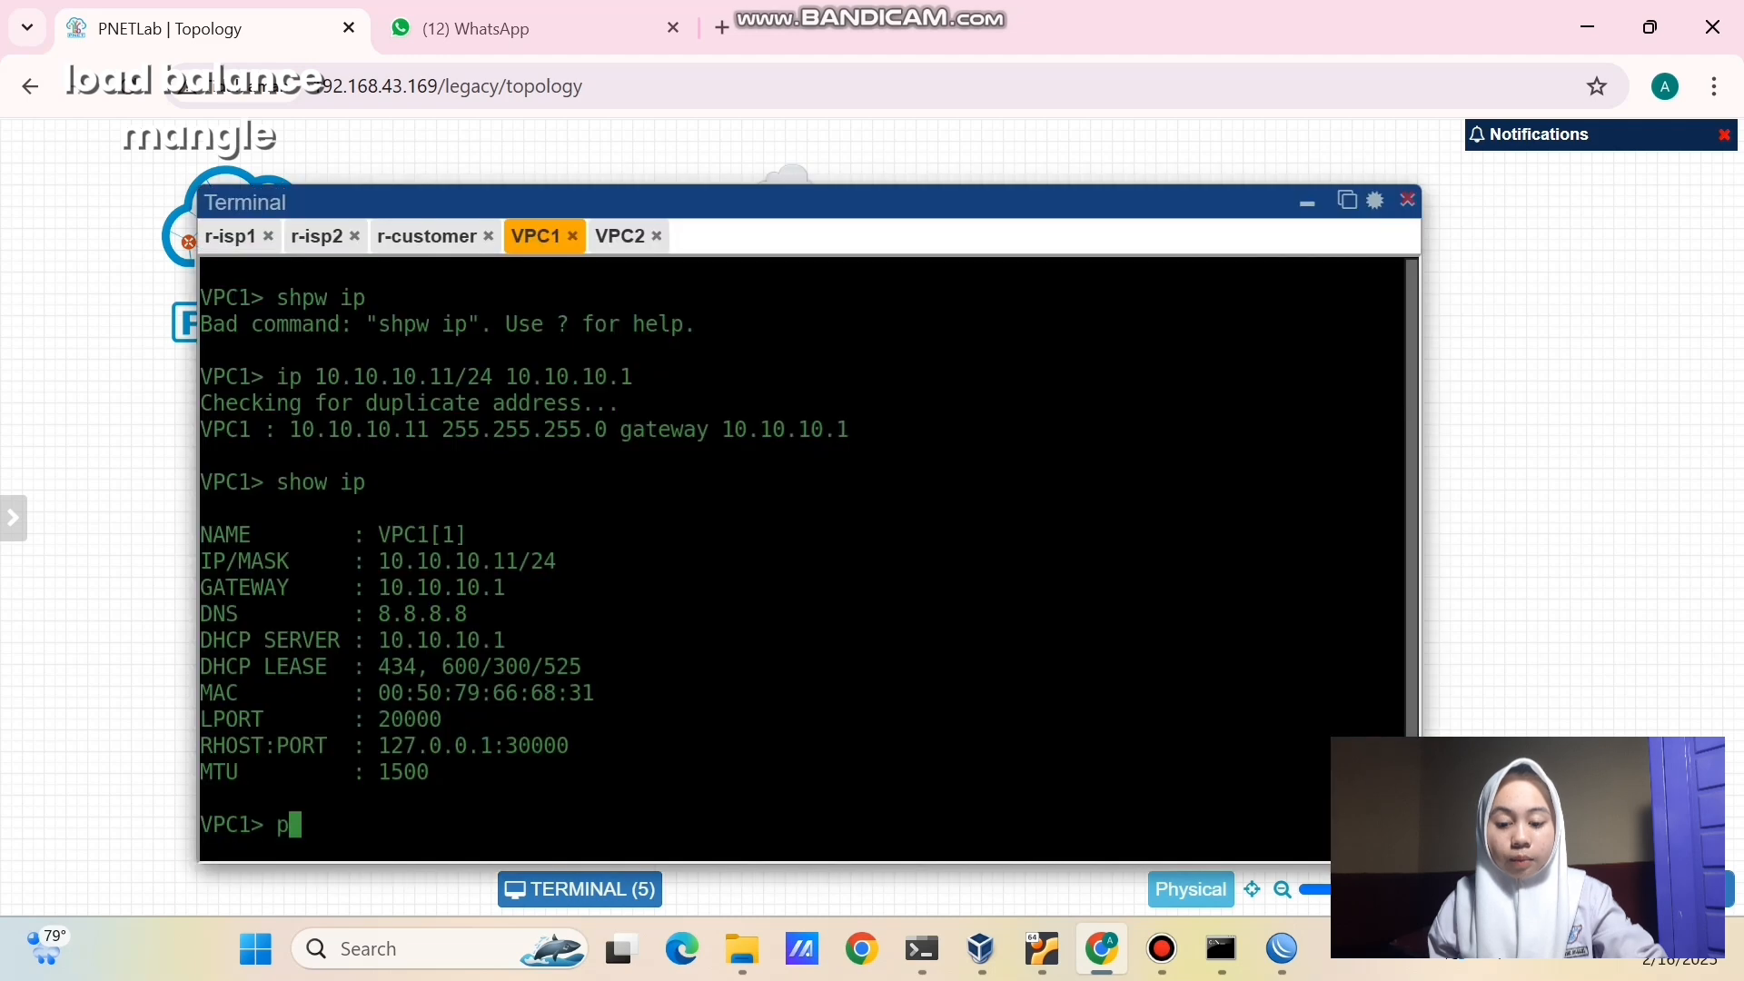
pyautogui.write('ping 8.8.8')
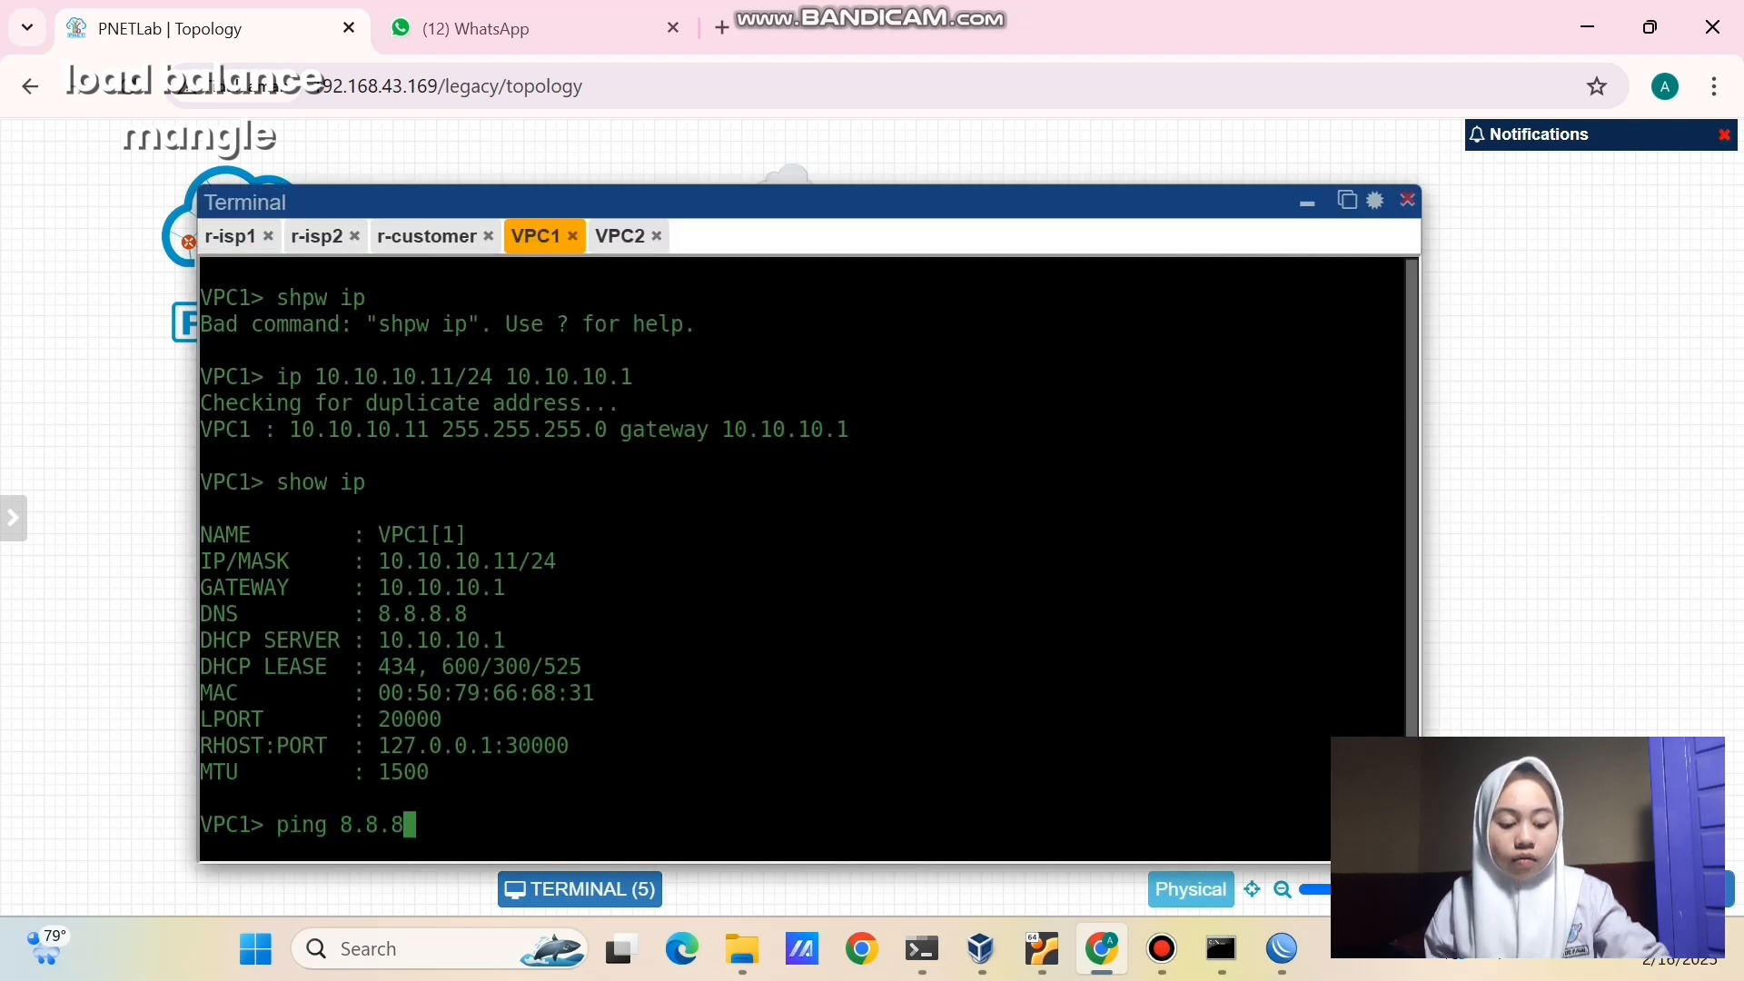
pyautogui.write('.8')
pyautogui.press('Return')
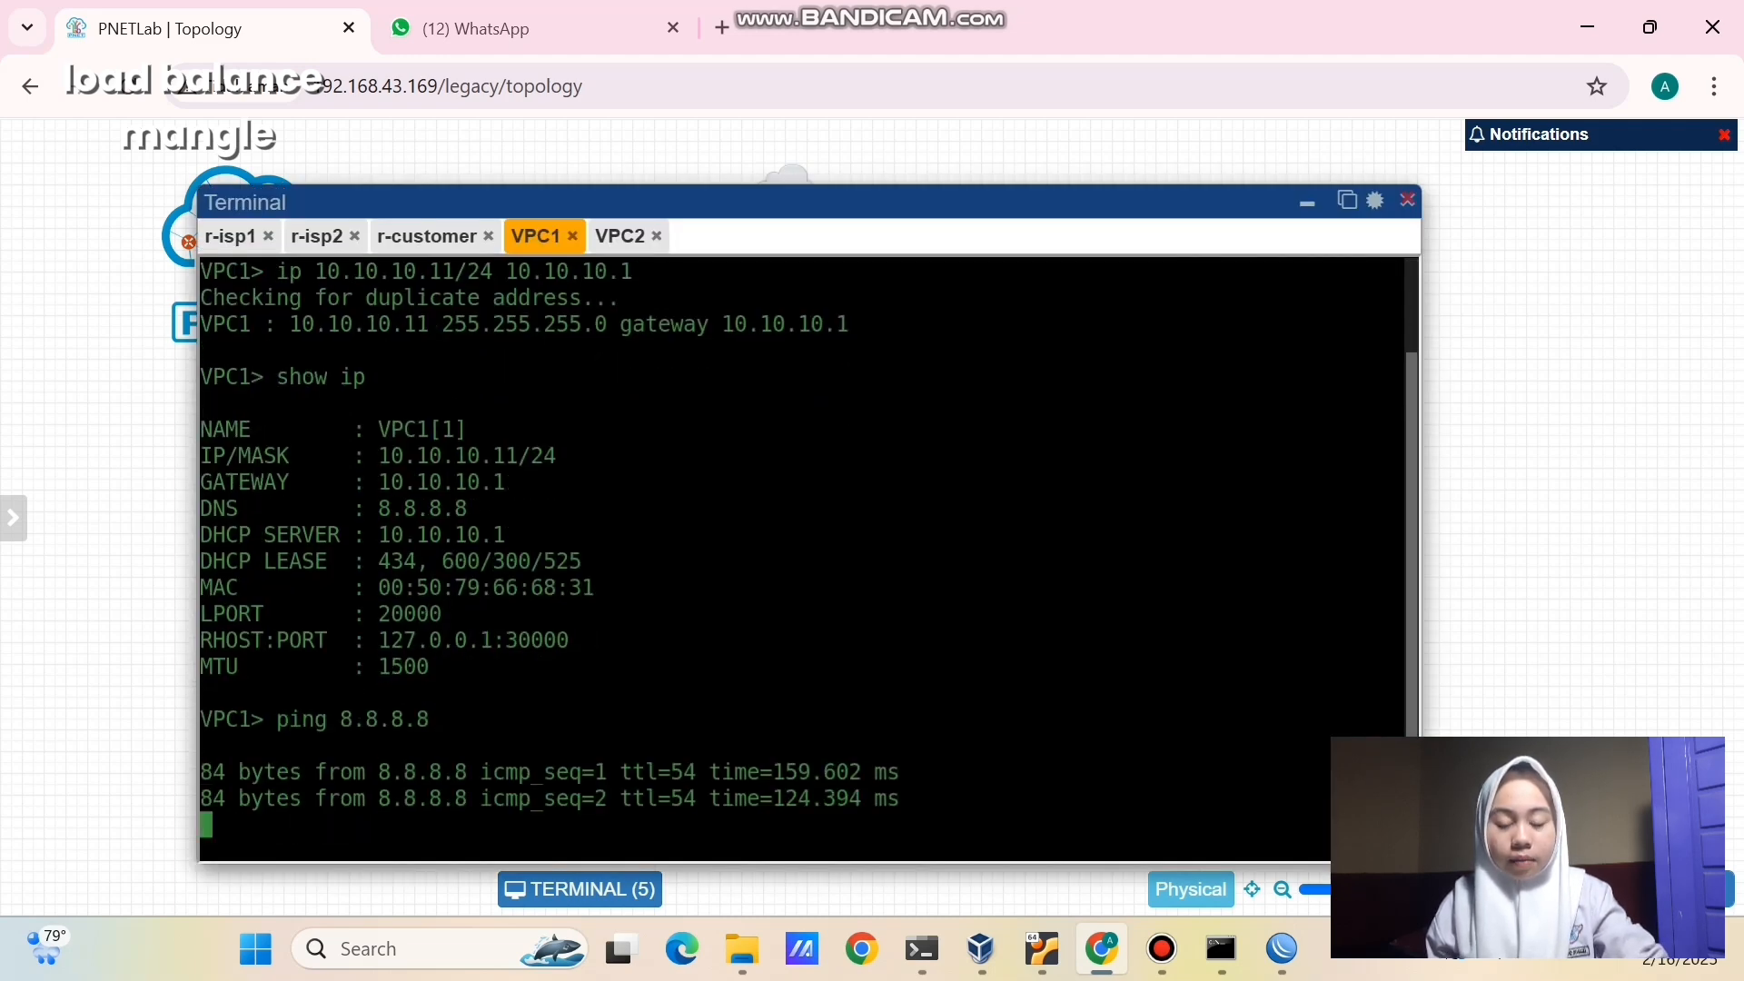
pyautogui.hotkey('ctrl', 'c')
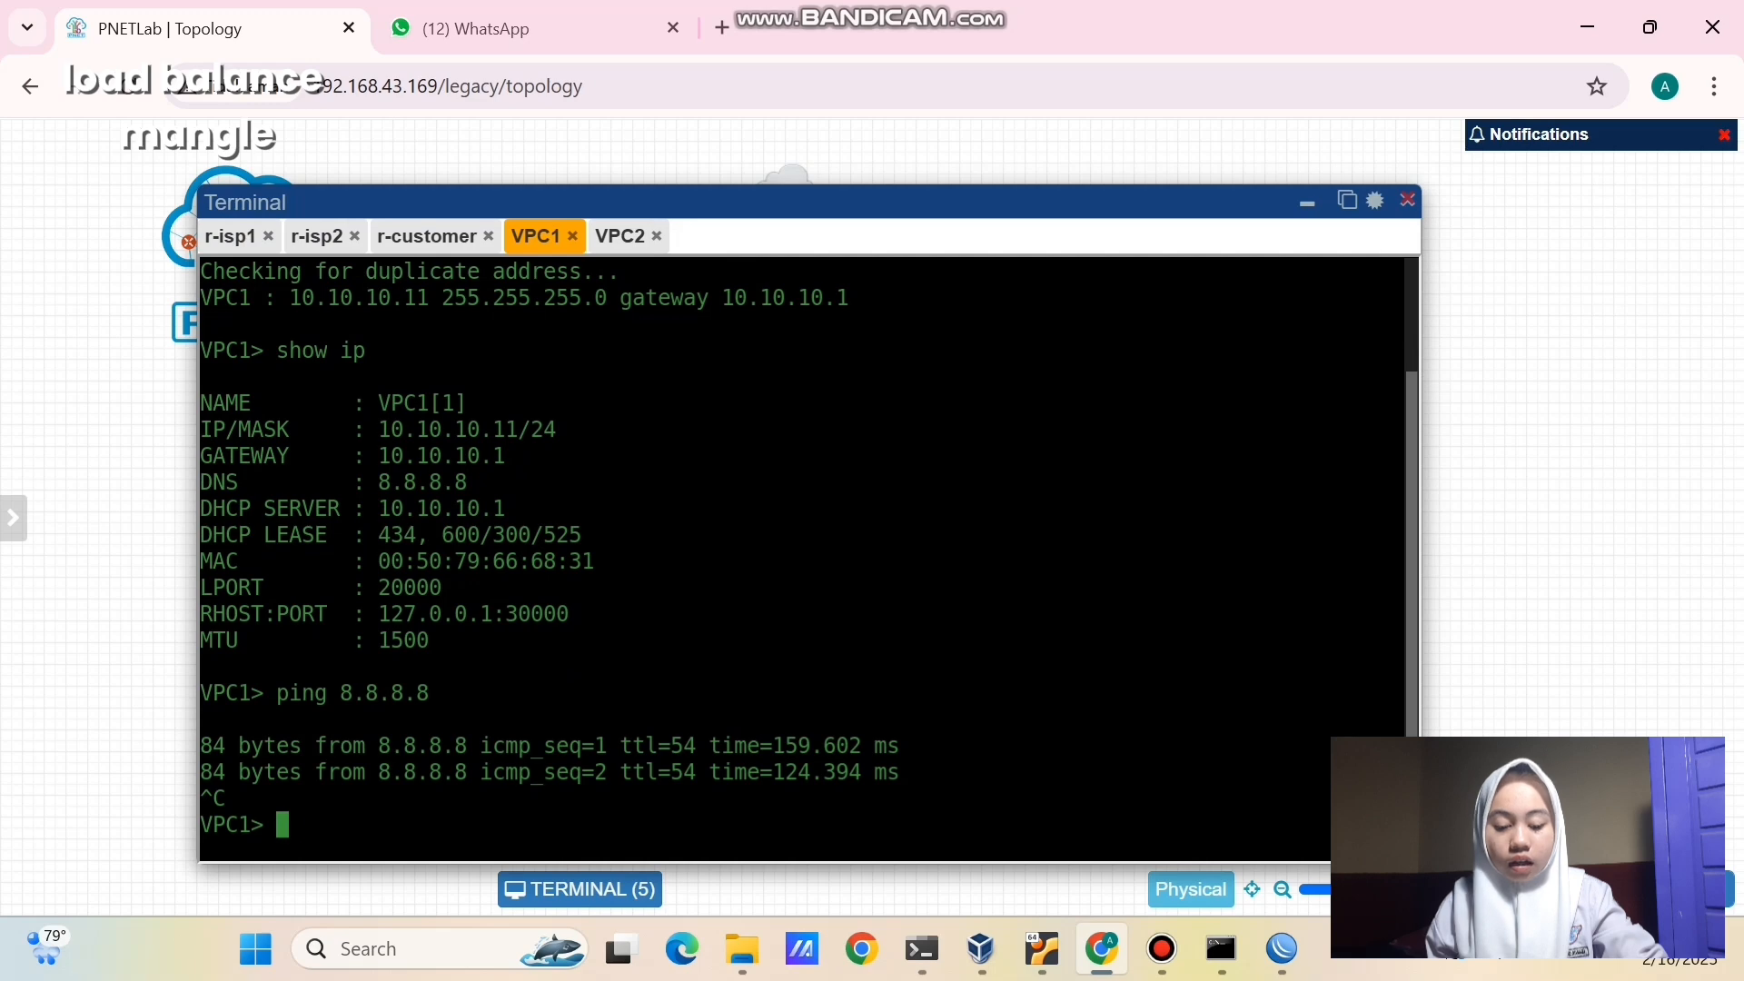
# - Trace 8.8.8.8 from VPC1, confirming hops 10.10.10.1 then ISP1's 192.168.1.1
pyautogui.write('trace 8.8.8.8')
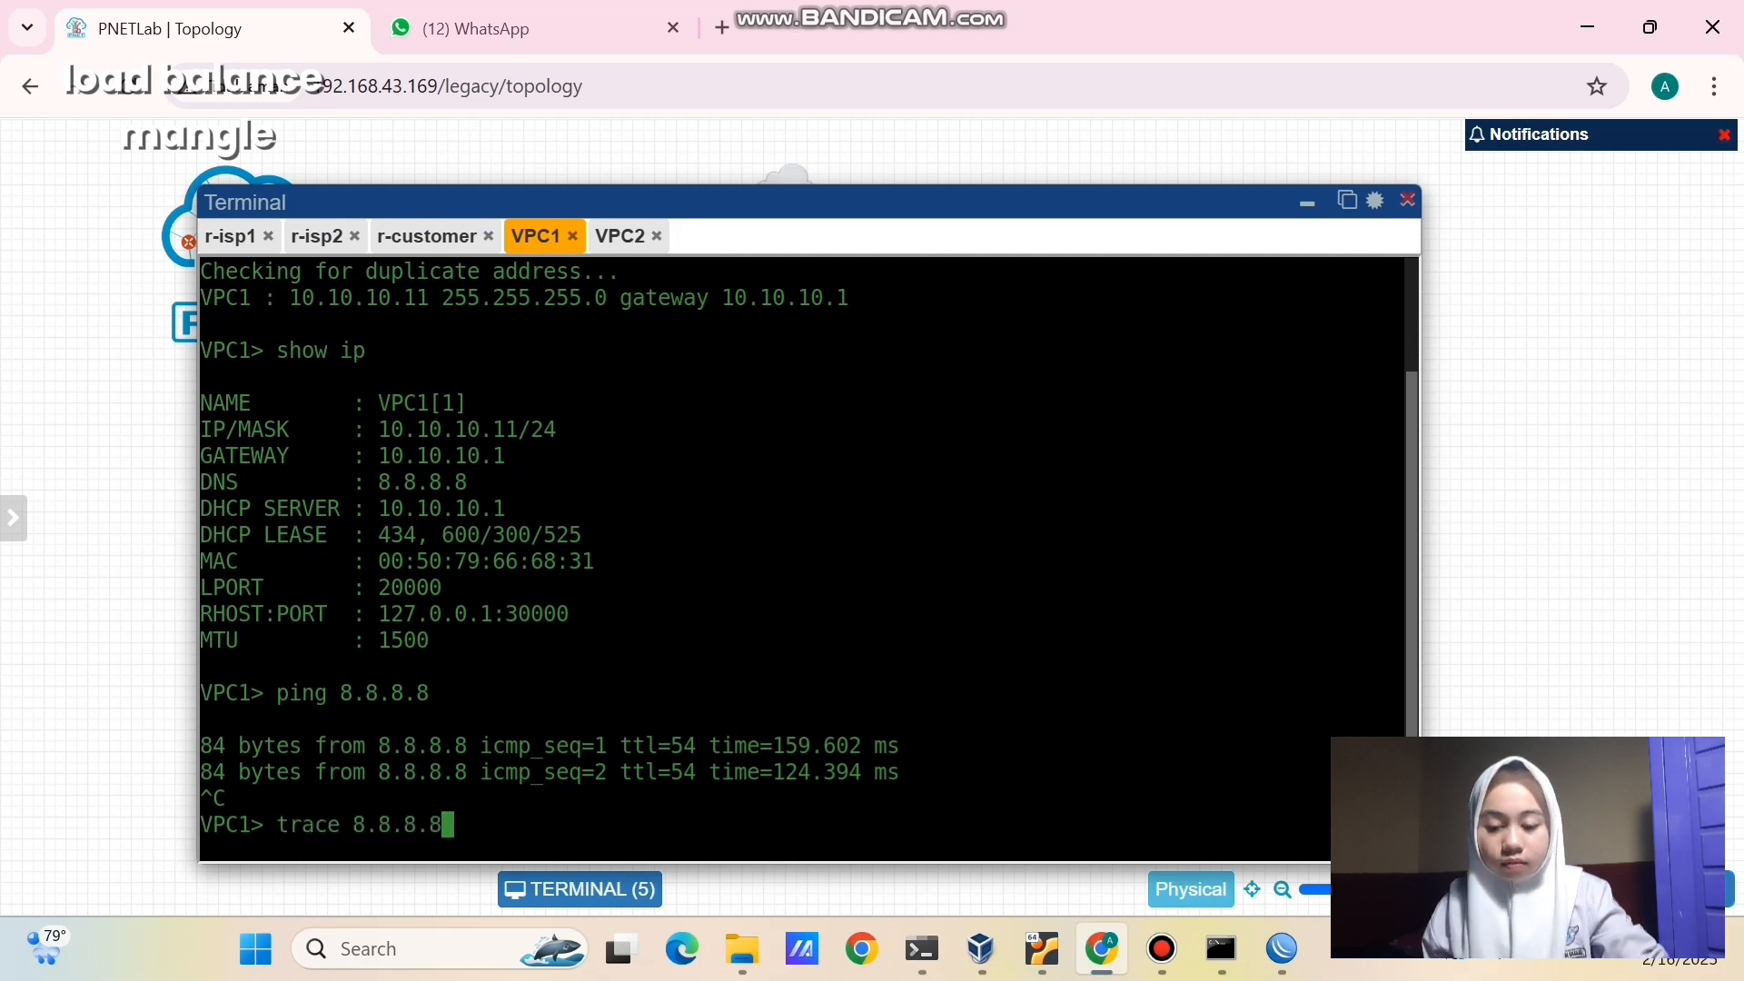
pyautogui.press('Return')
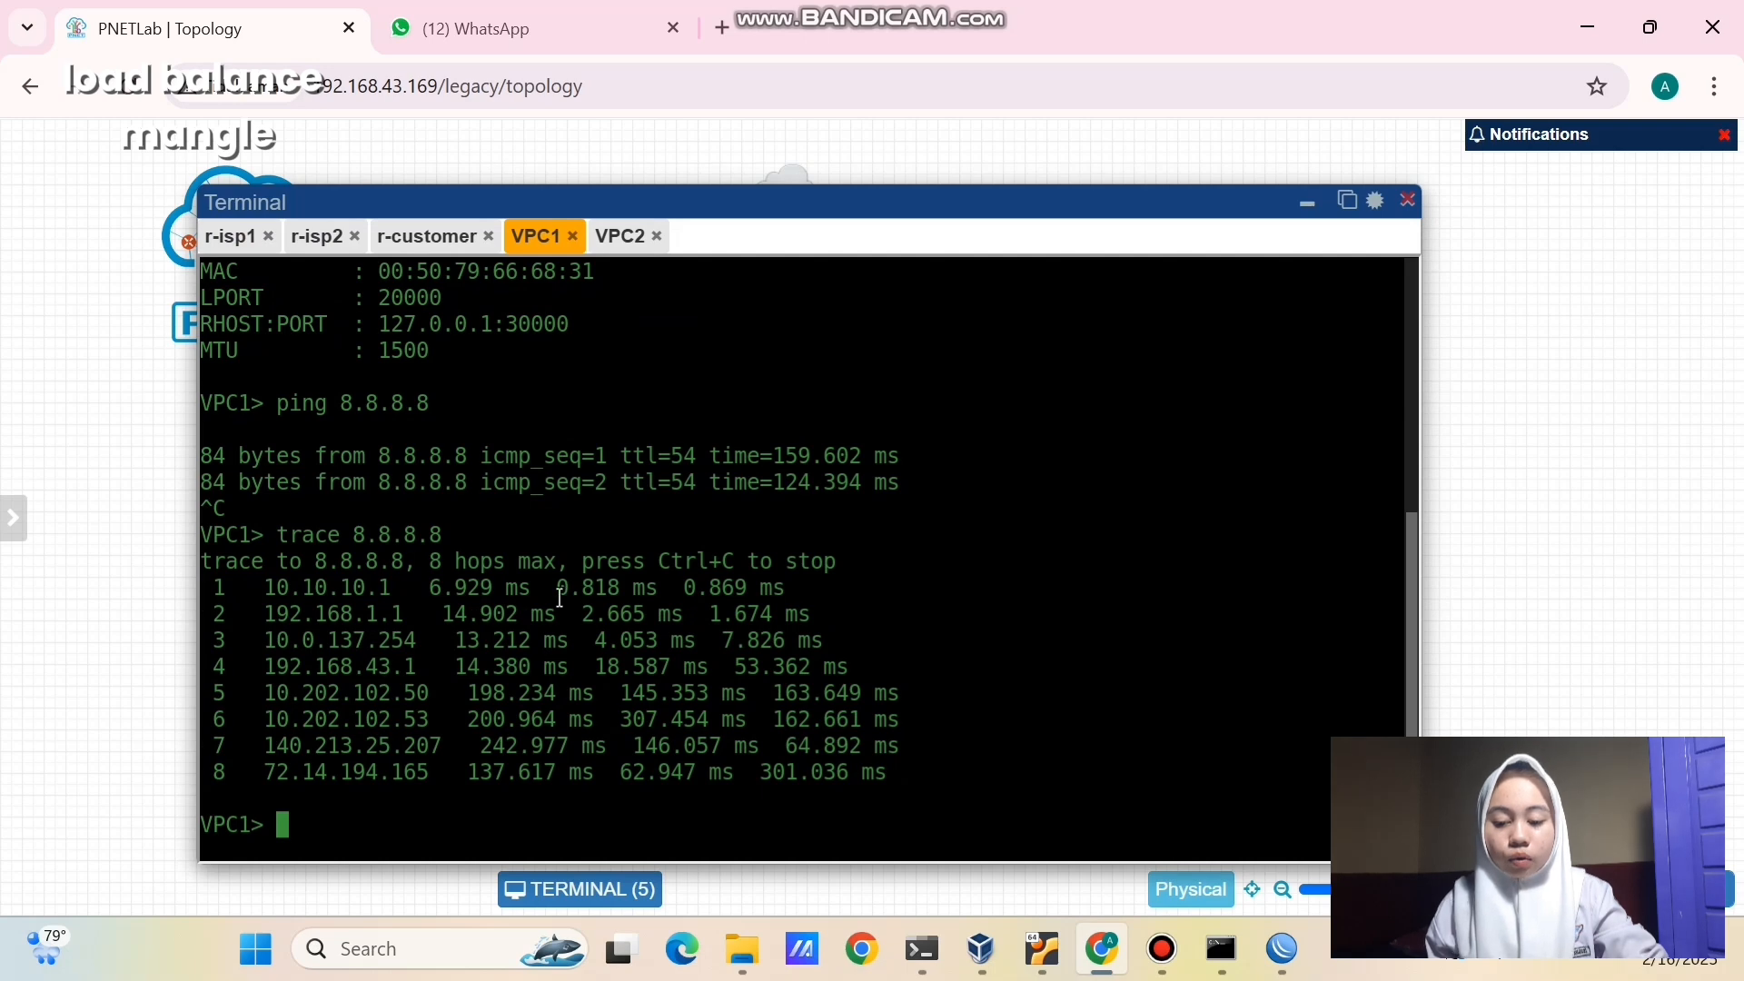
pyautogui.moveTo(264, 586); pyautogui.dragTo(396, 586)
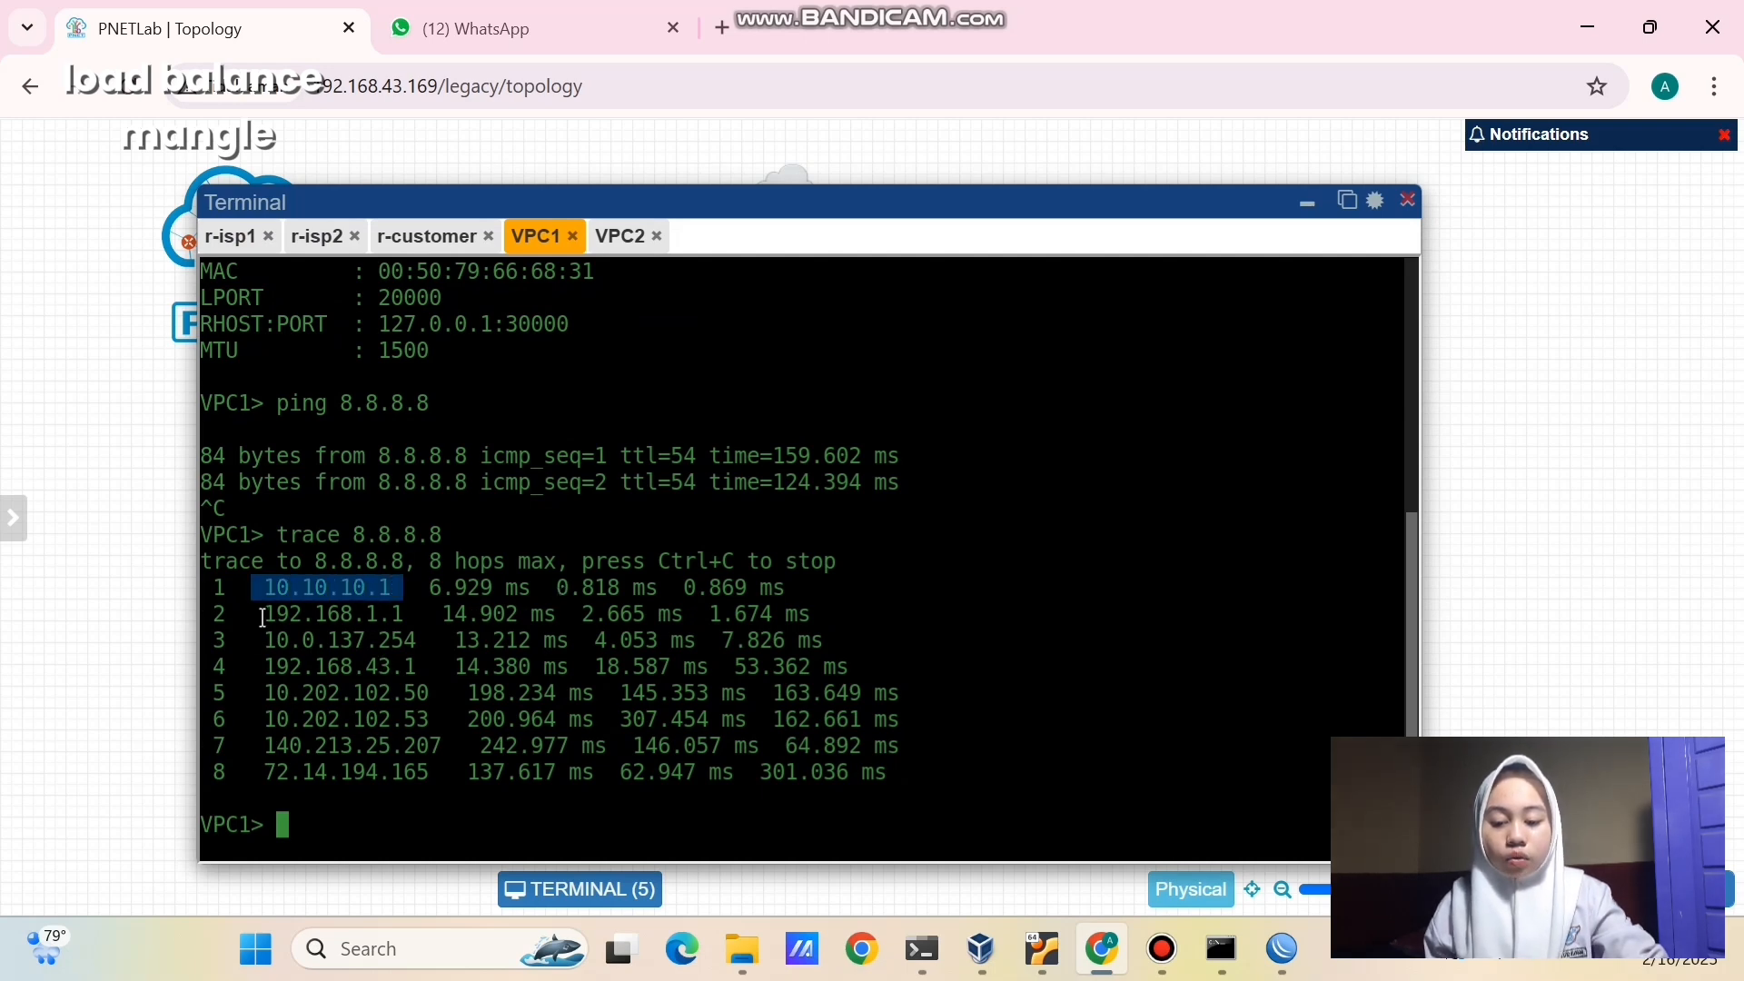
pyautogui.moveTo(265, 616); pyautogui.dragTo(401, 623)
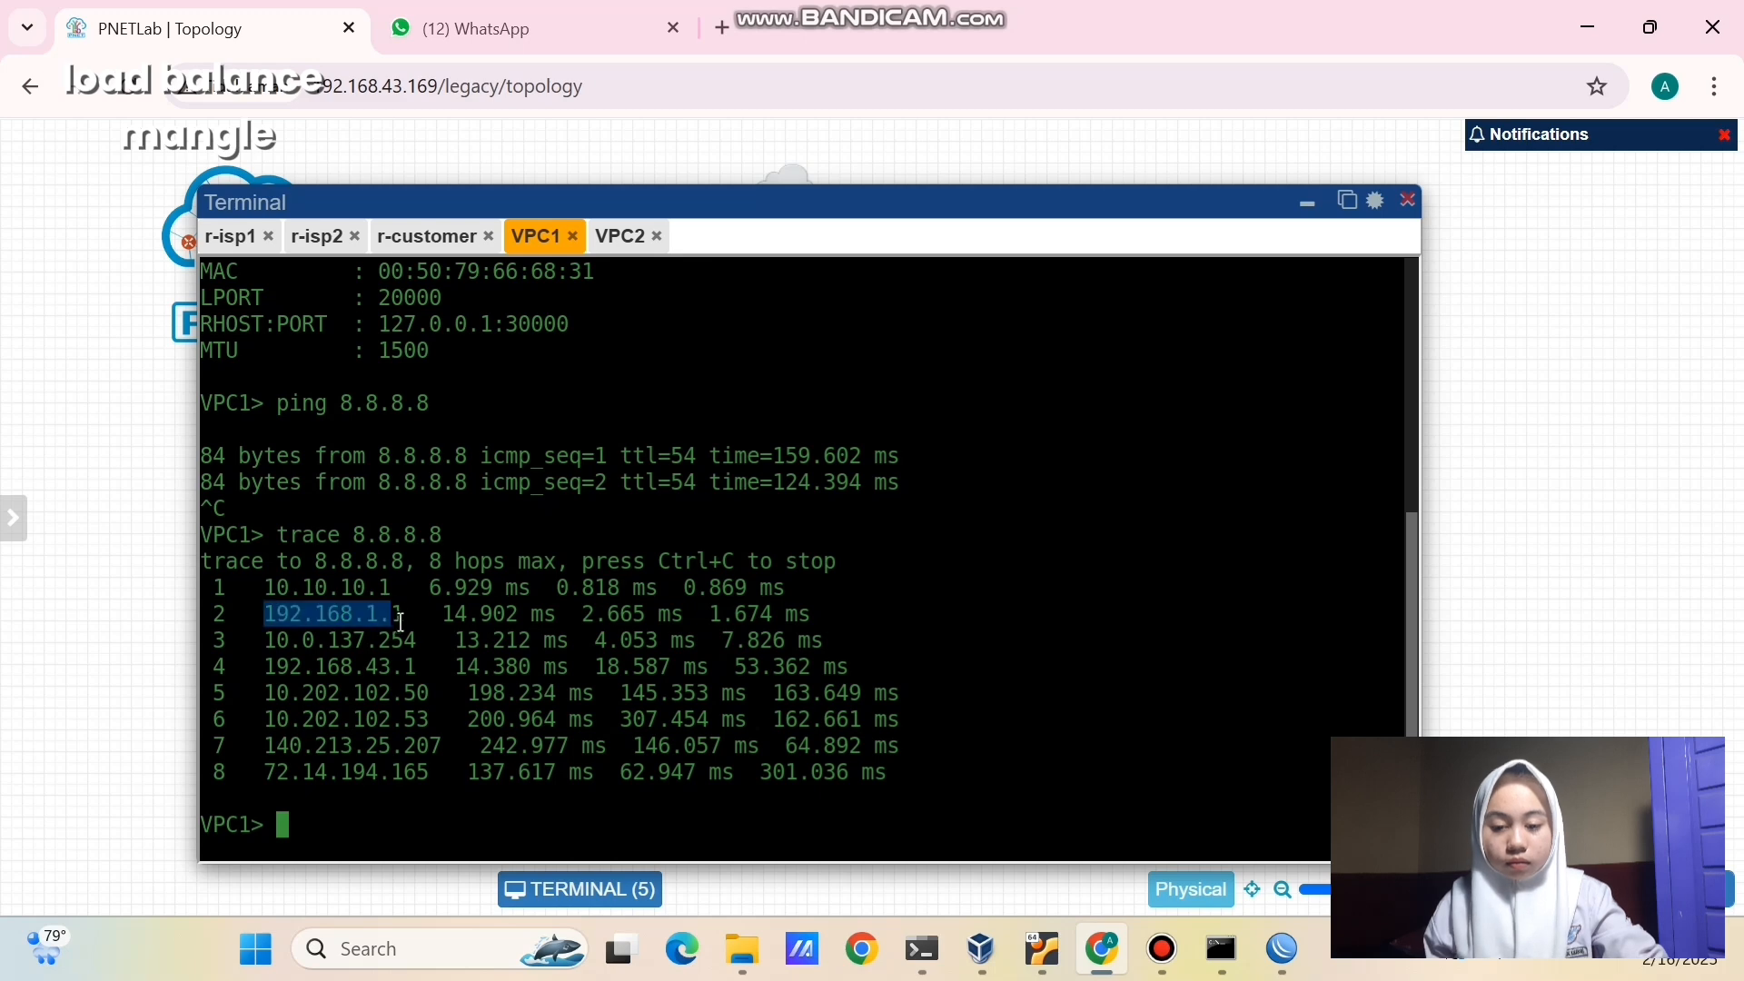
pyautogui.click(401, 622)
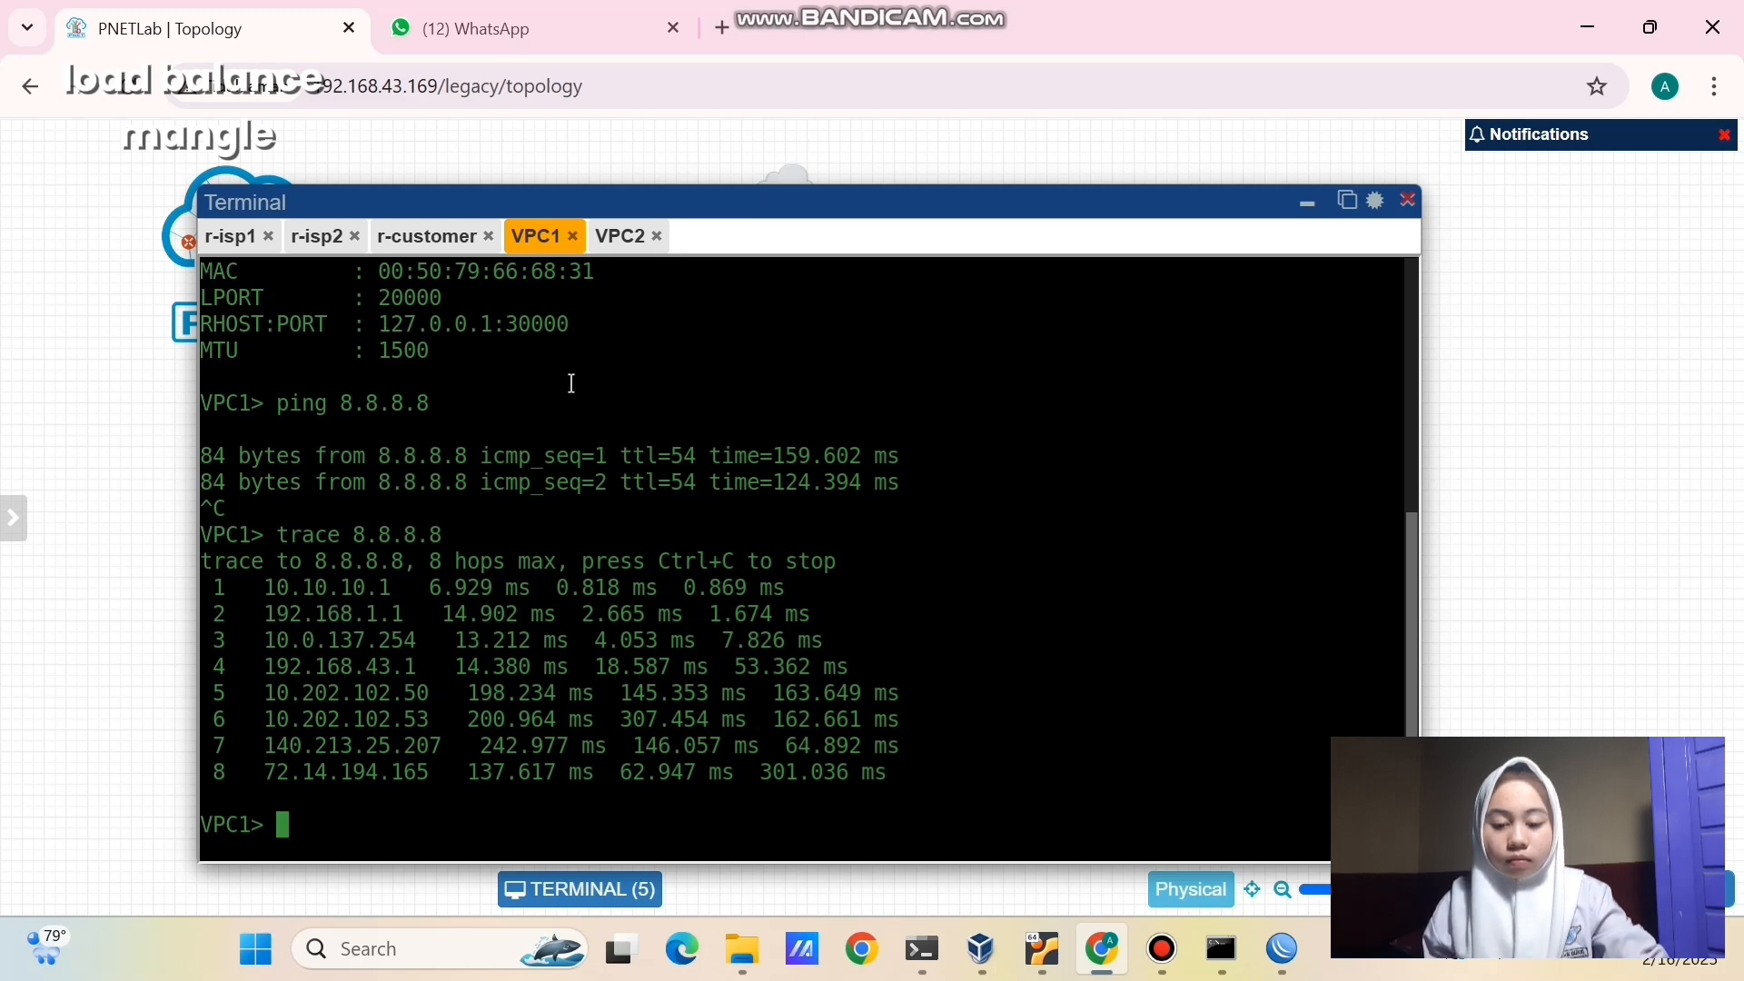
pyautogui.click(618, 238)
# - Rerun ping 8.8.8.8 from VPC2's console
pyautogui.press('Return')
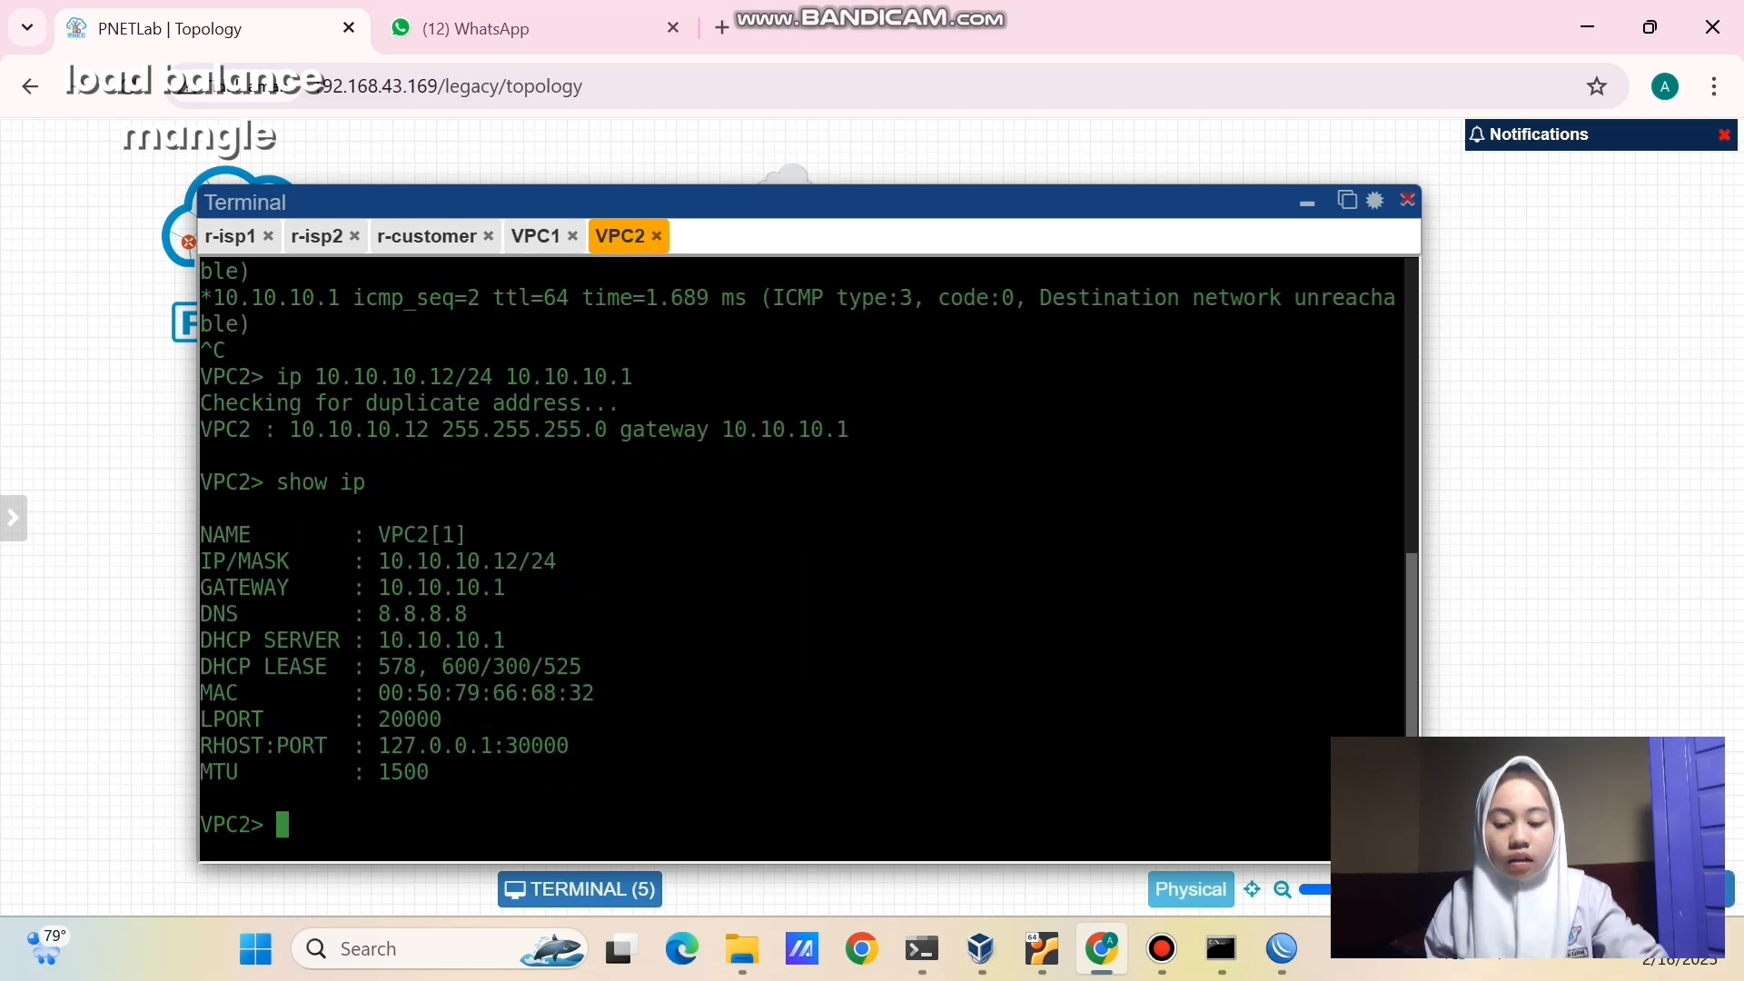
pyautogui.press('Up')
pyautogui.press('Up')
pyautogui.press('Up')
pyautogui.press('Return')
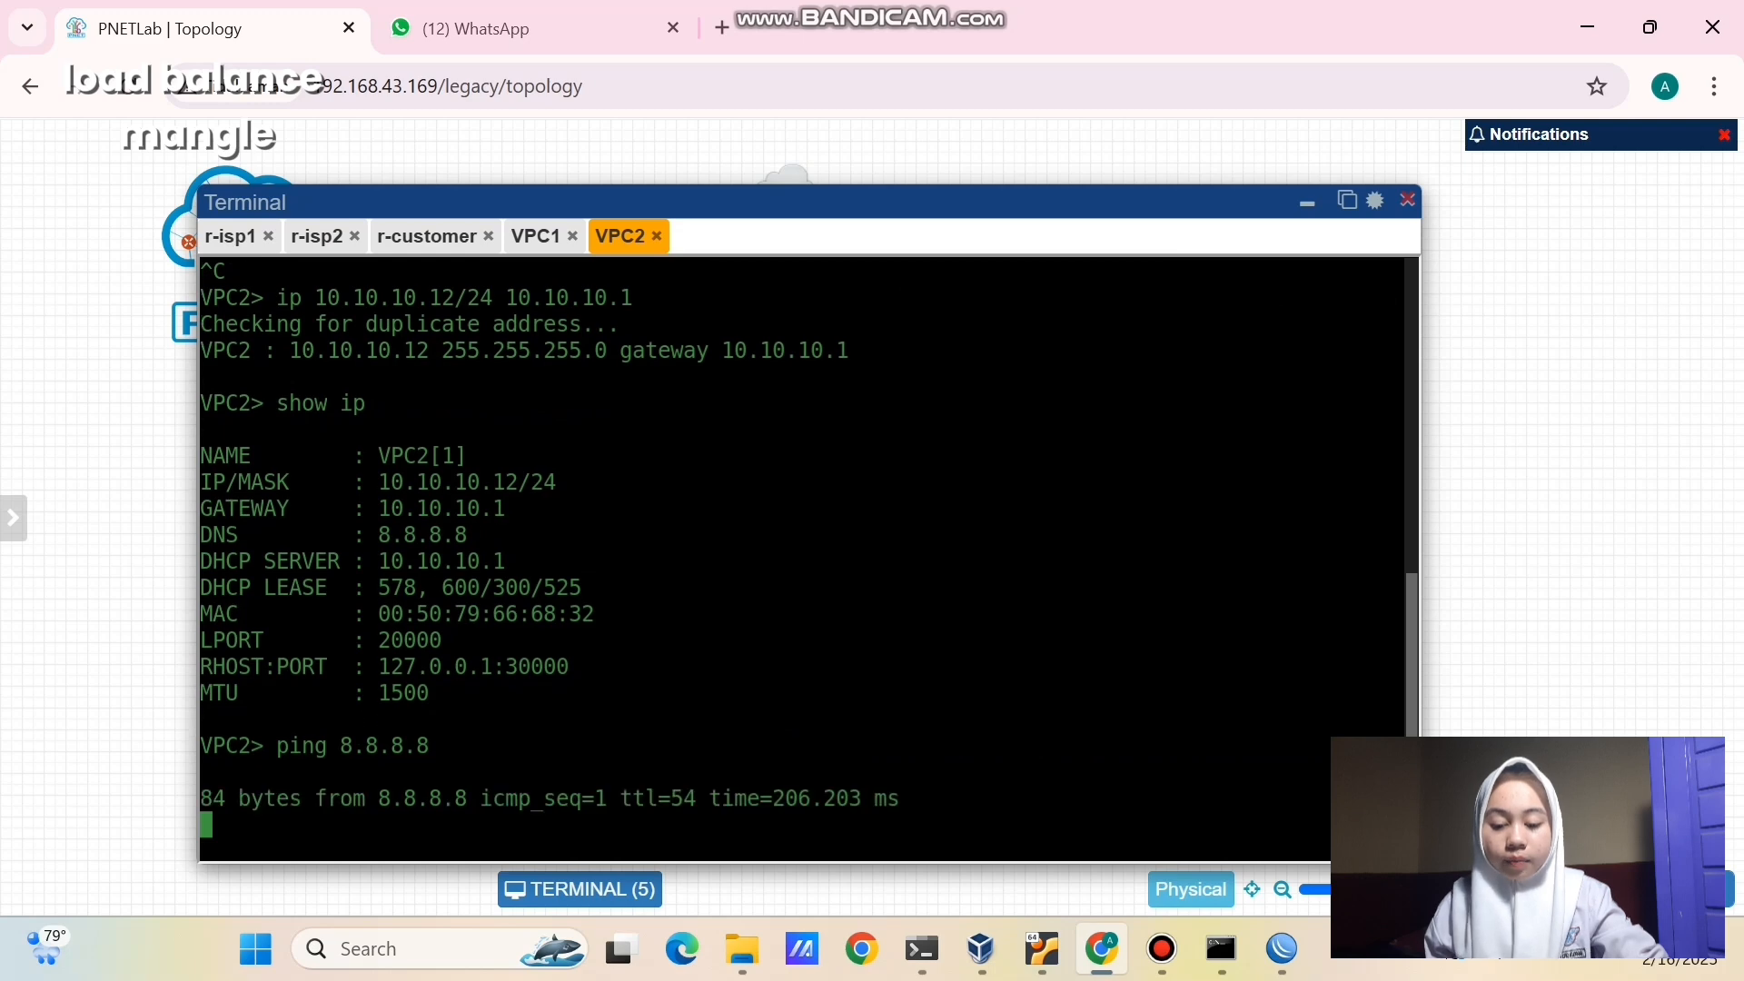
pyautogui.hotkey('ctrl', 'c')
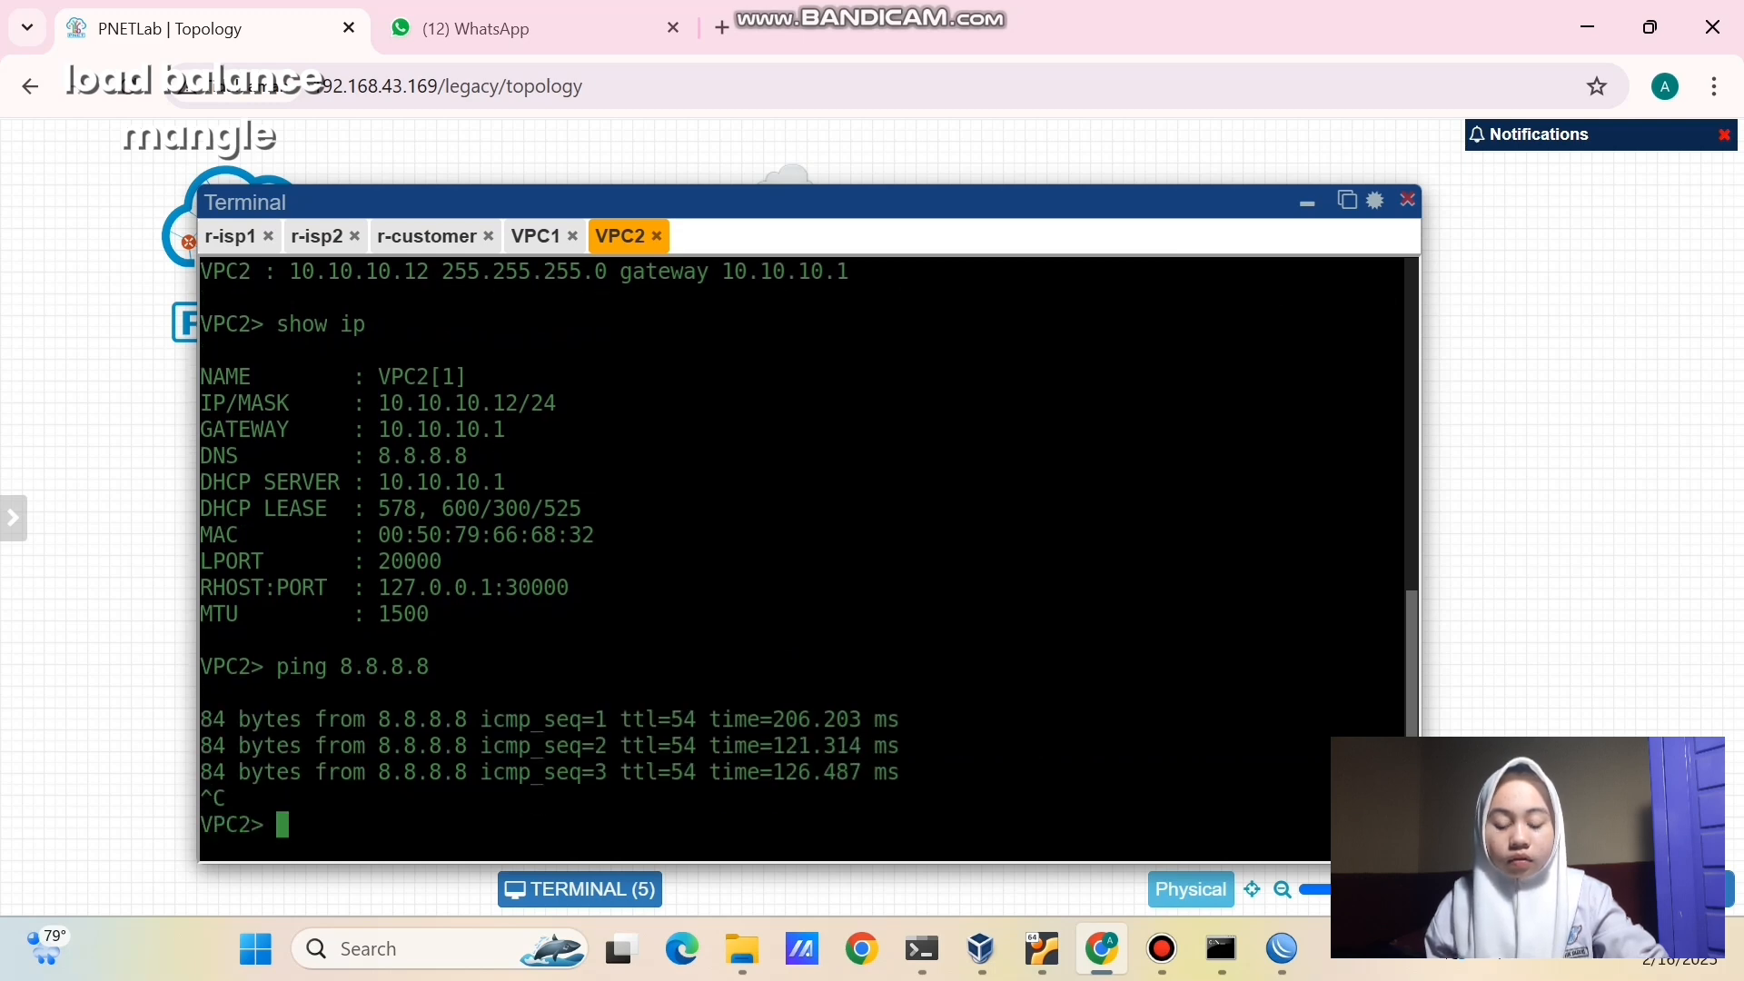
# - Trace 8.8.8.8 from VPC2, confirming hops 10.10.10.1 then ISP2's 172.16.1.1
pyautogui.write('trace 8.8.8.8')
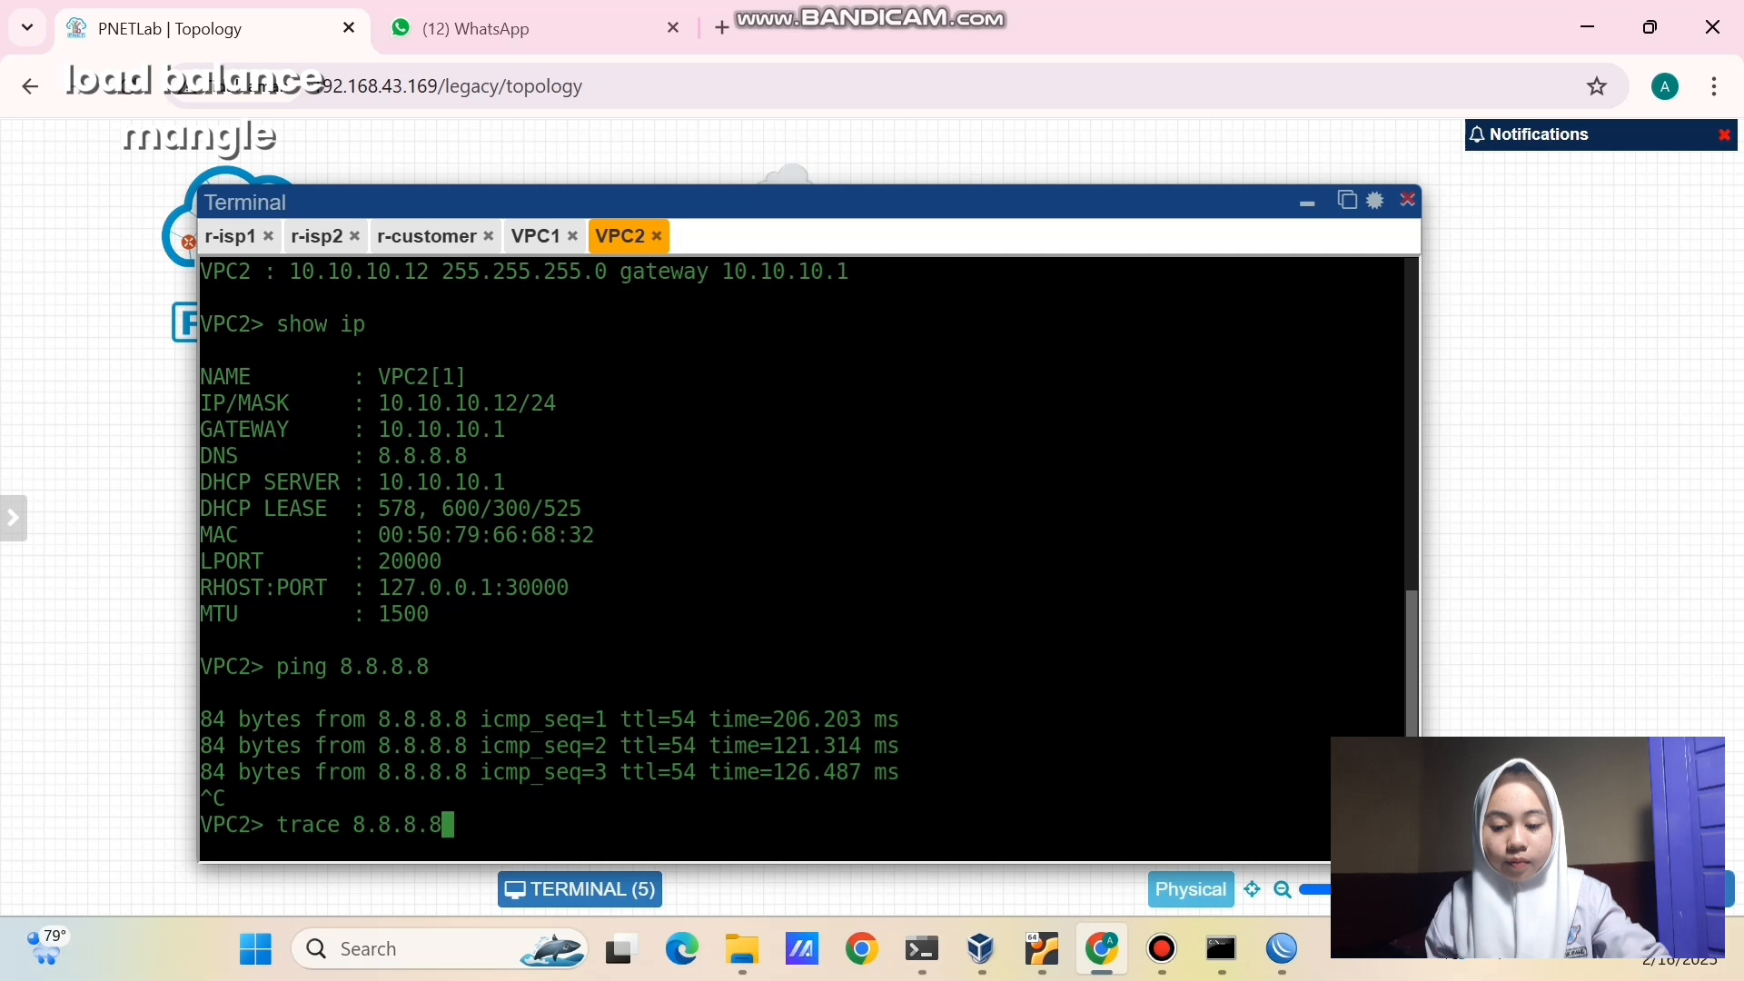
pyautogui.press('Return')
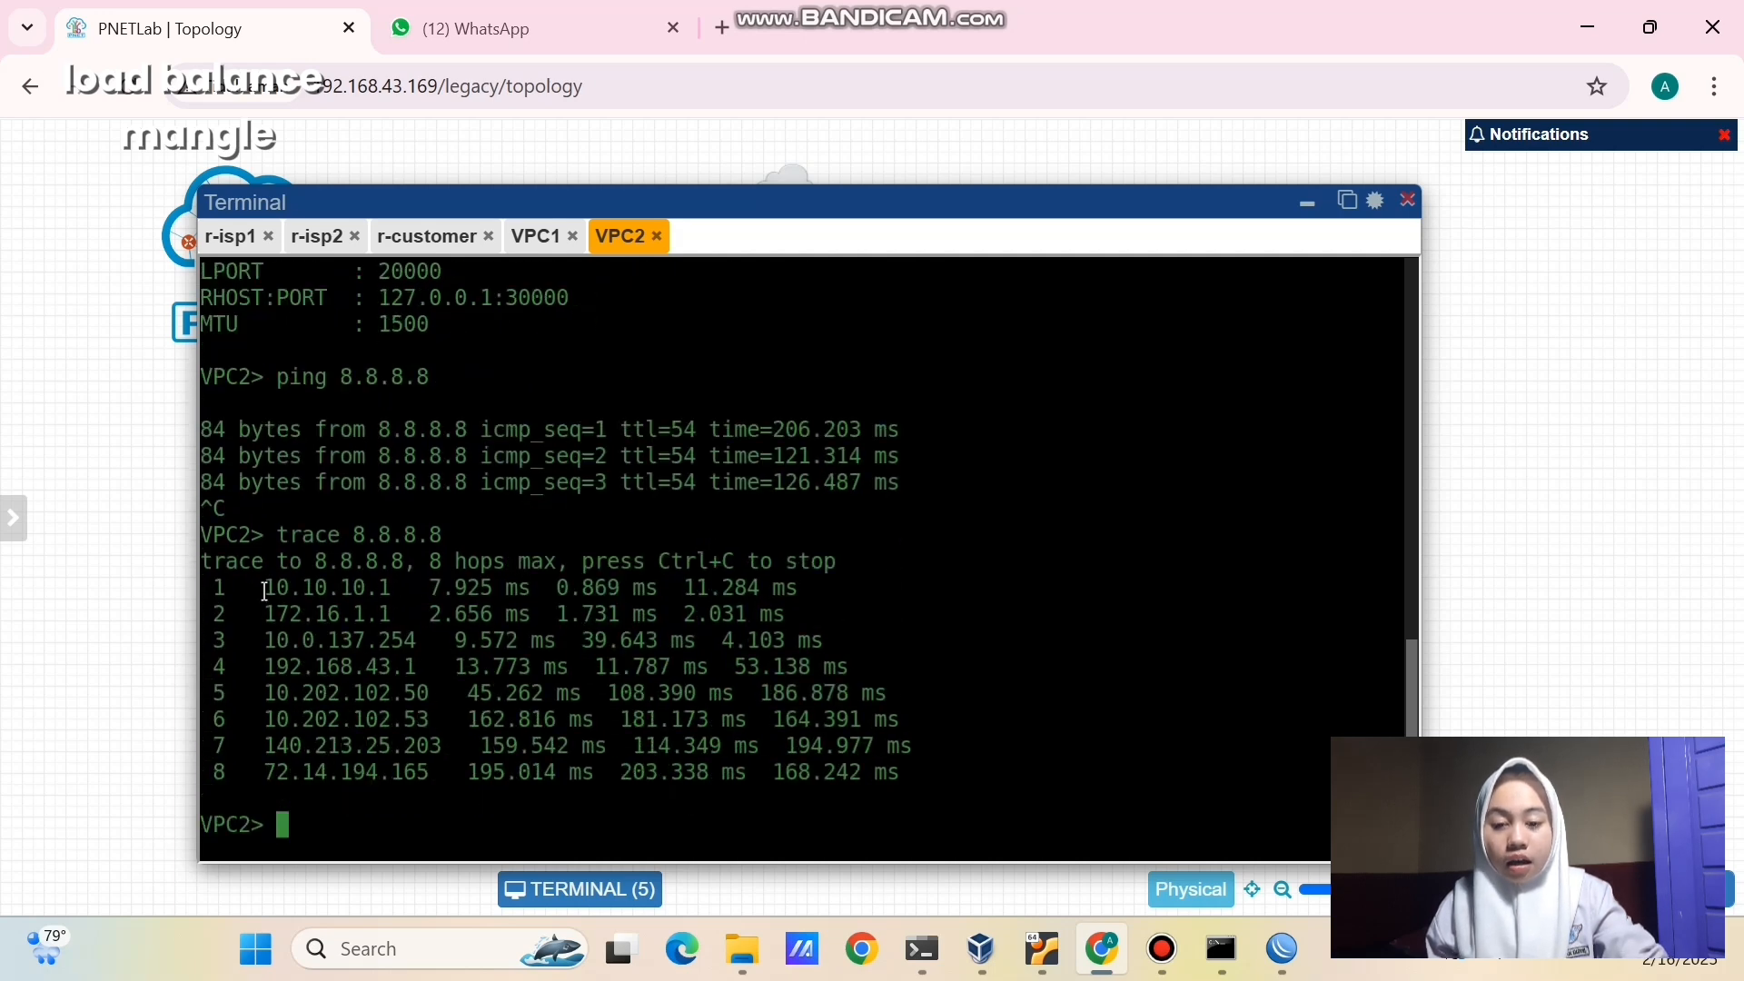
pyautogui.moveTo(255, 587); pyautogui.dragTo(400, 584)
pyautogui.click(264, 620)
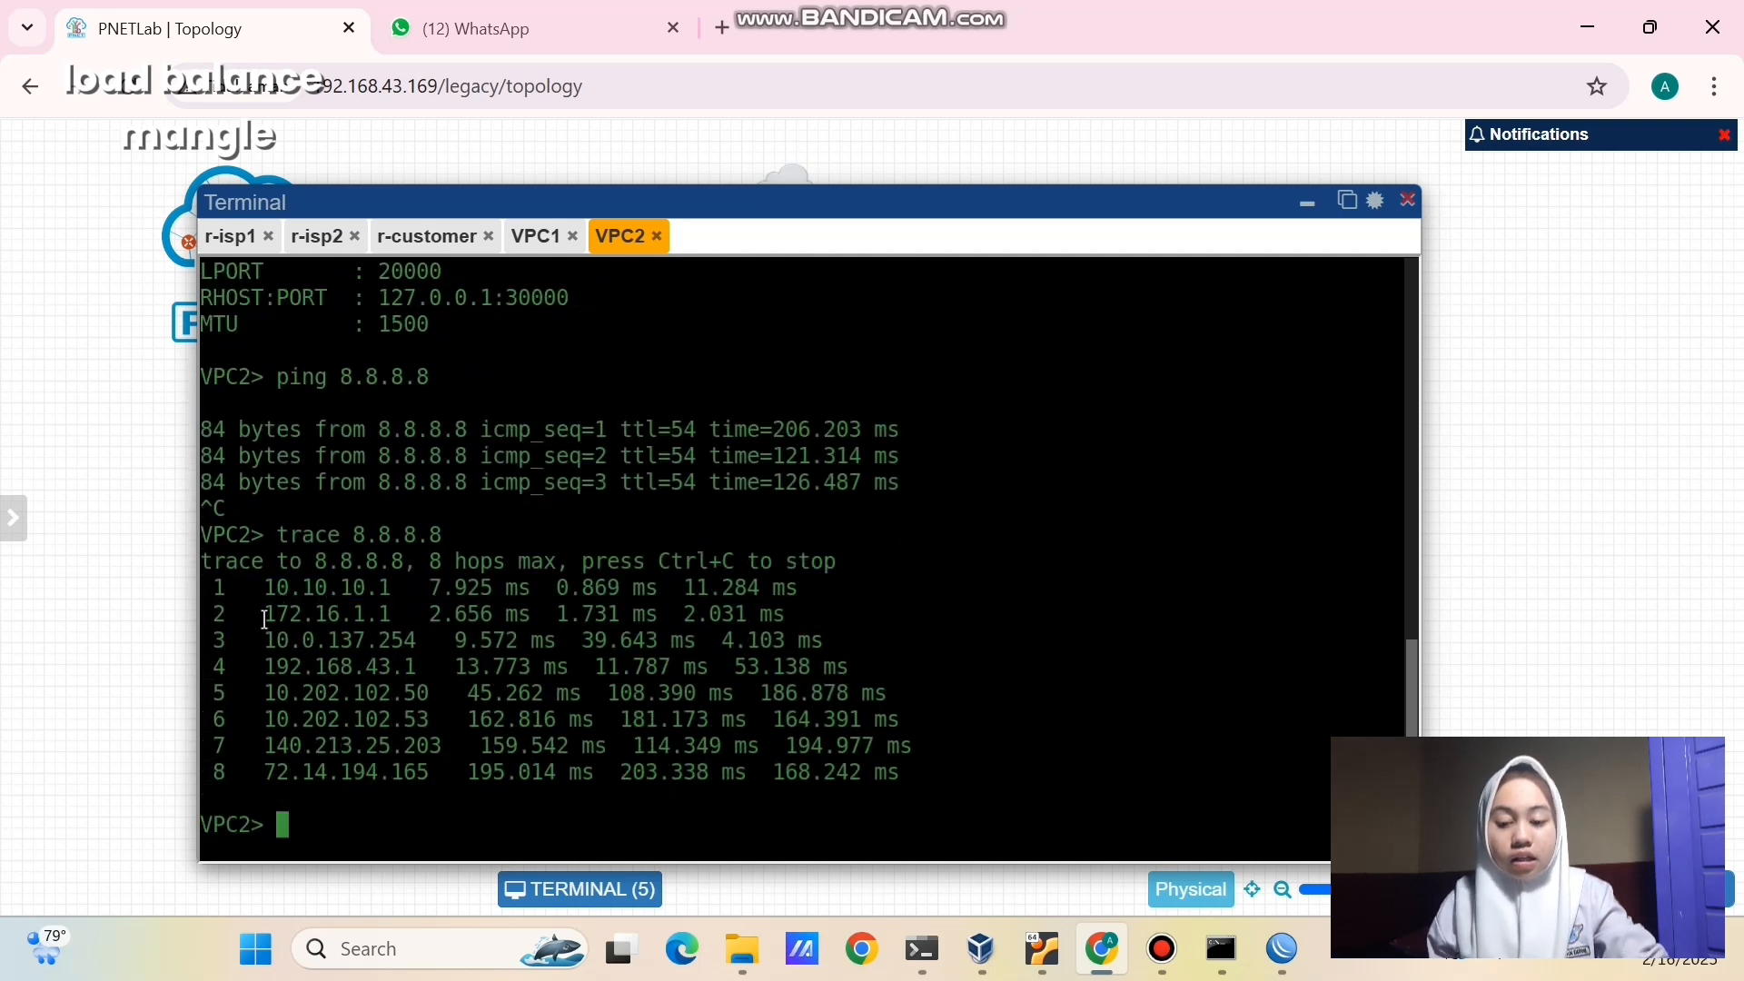
pyautogui.moveTo(399, 615); pyautogui.dragTo(415, 615)
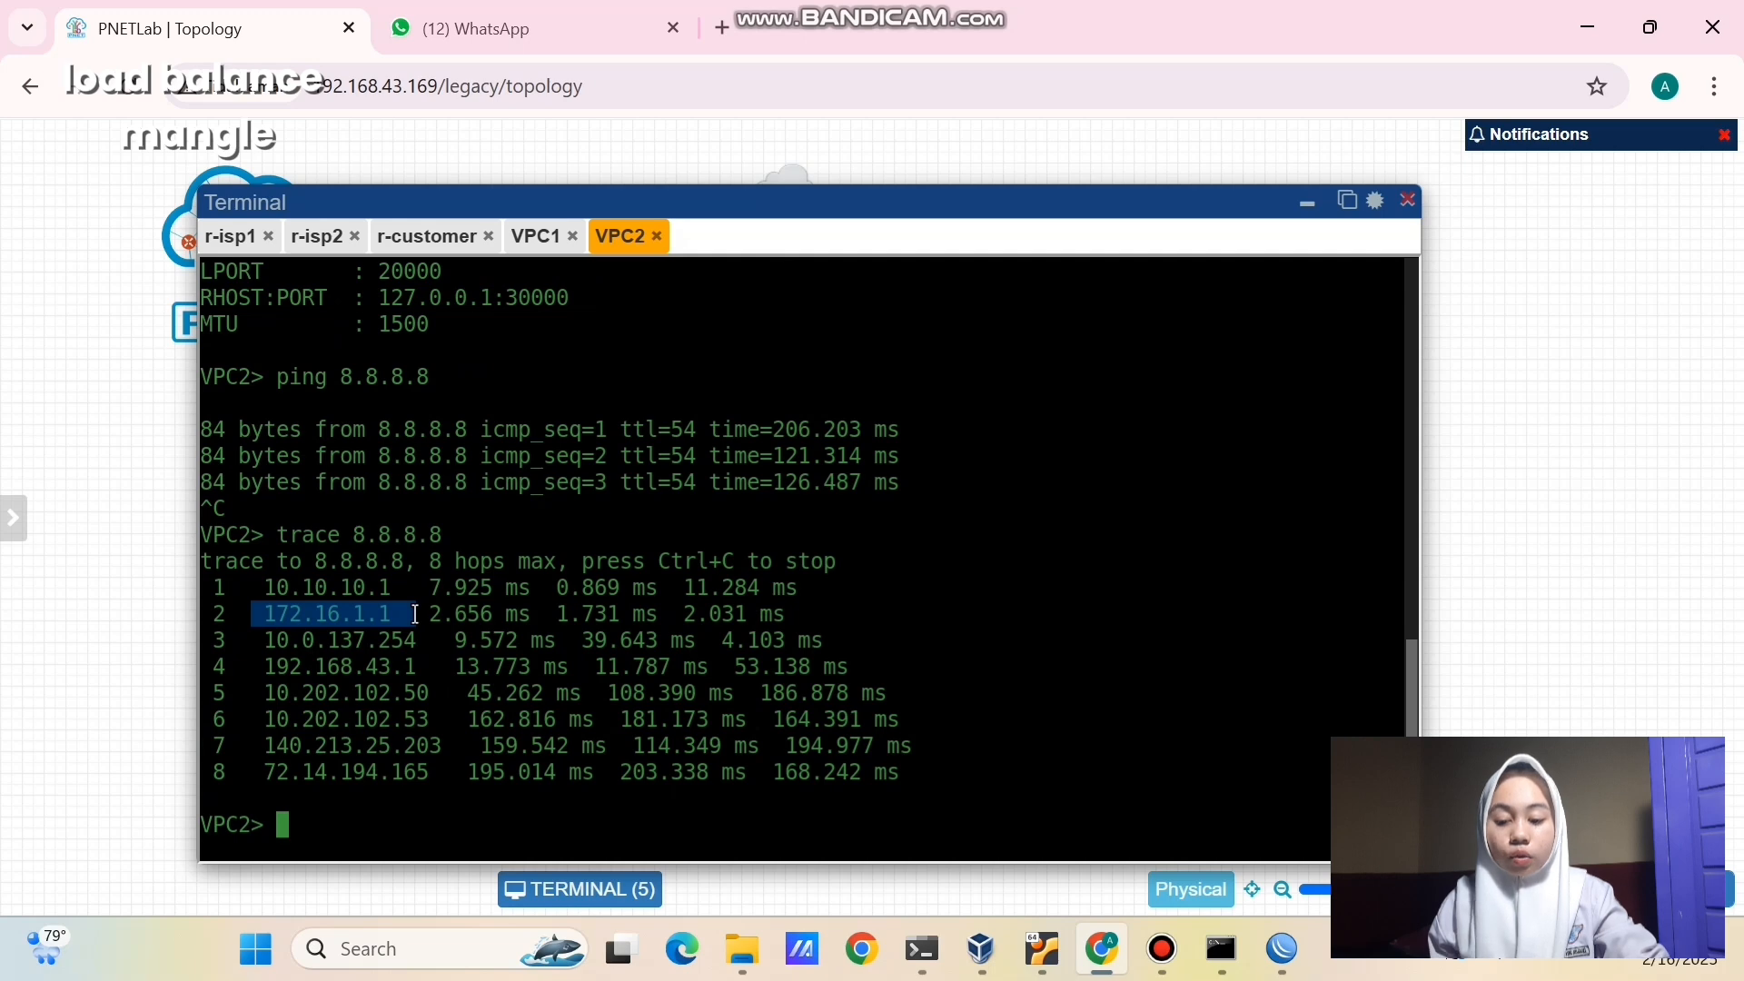
pyautogui.click(415, 615)
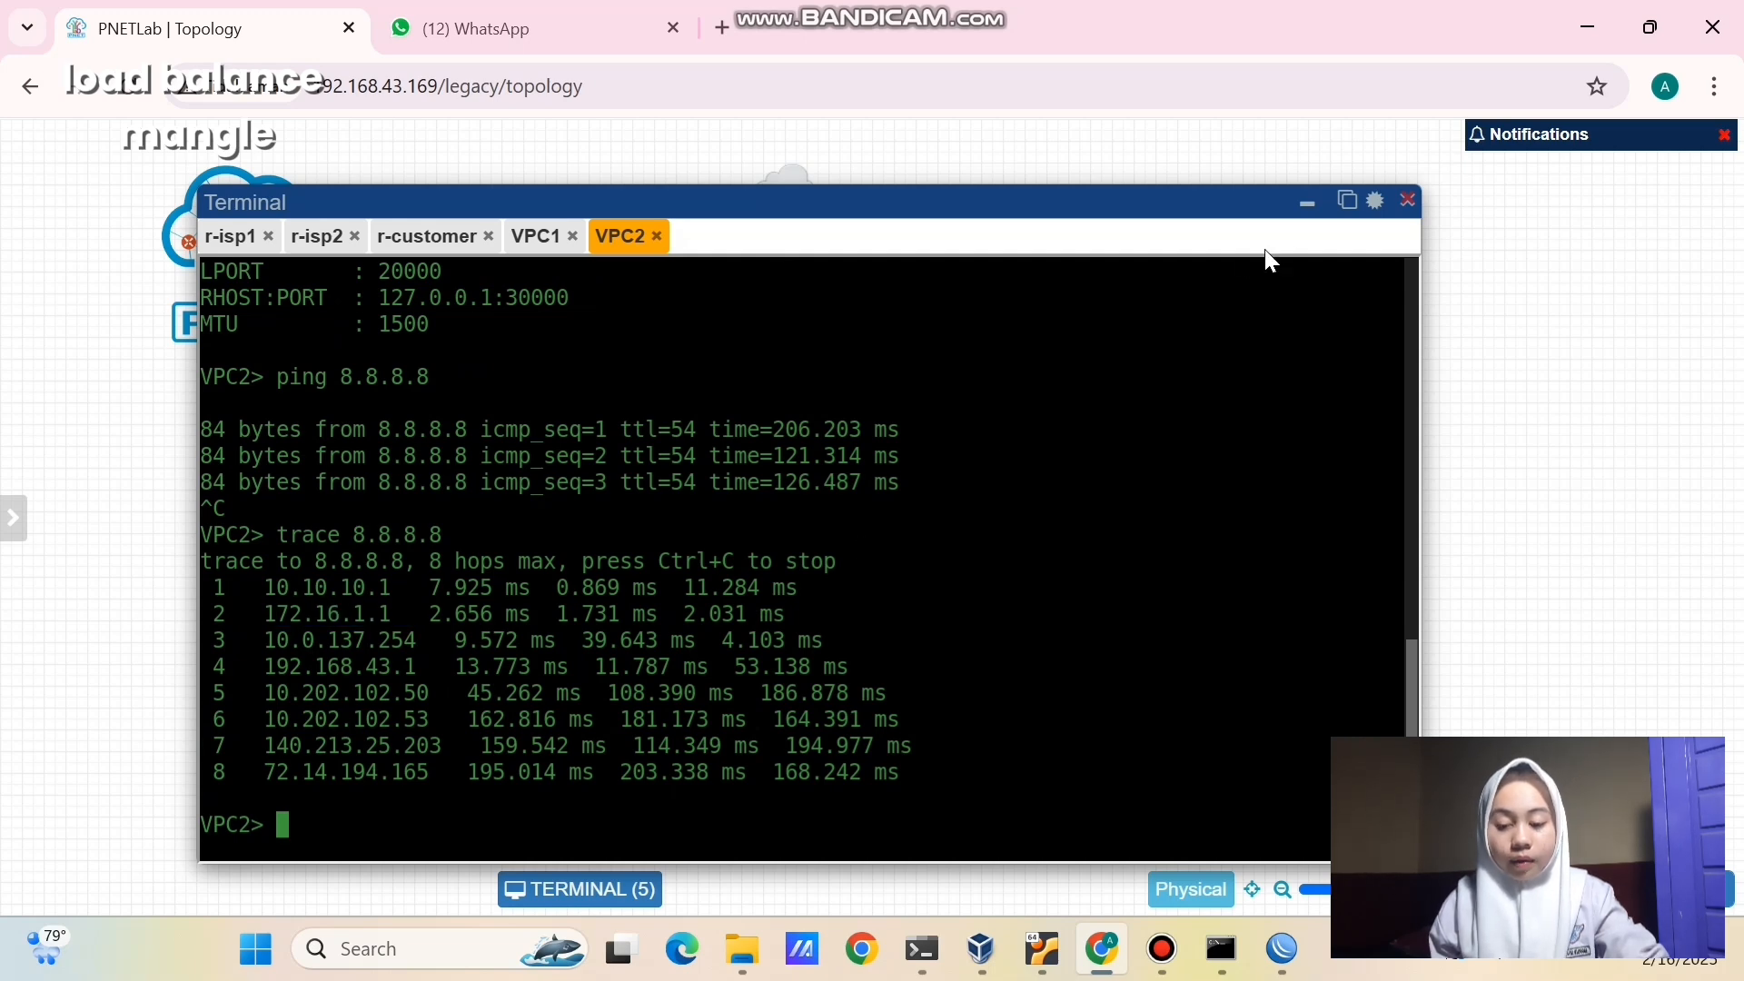
pyautogui.click(1307, 203)
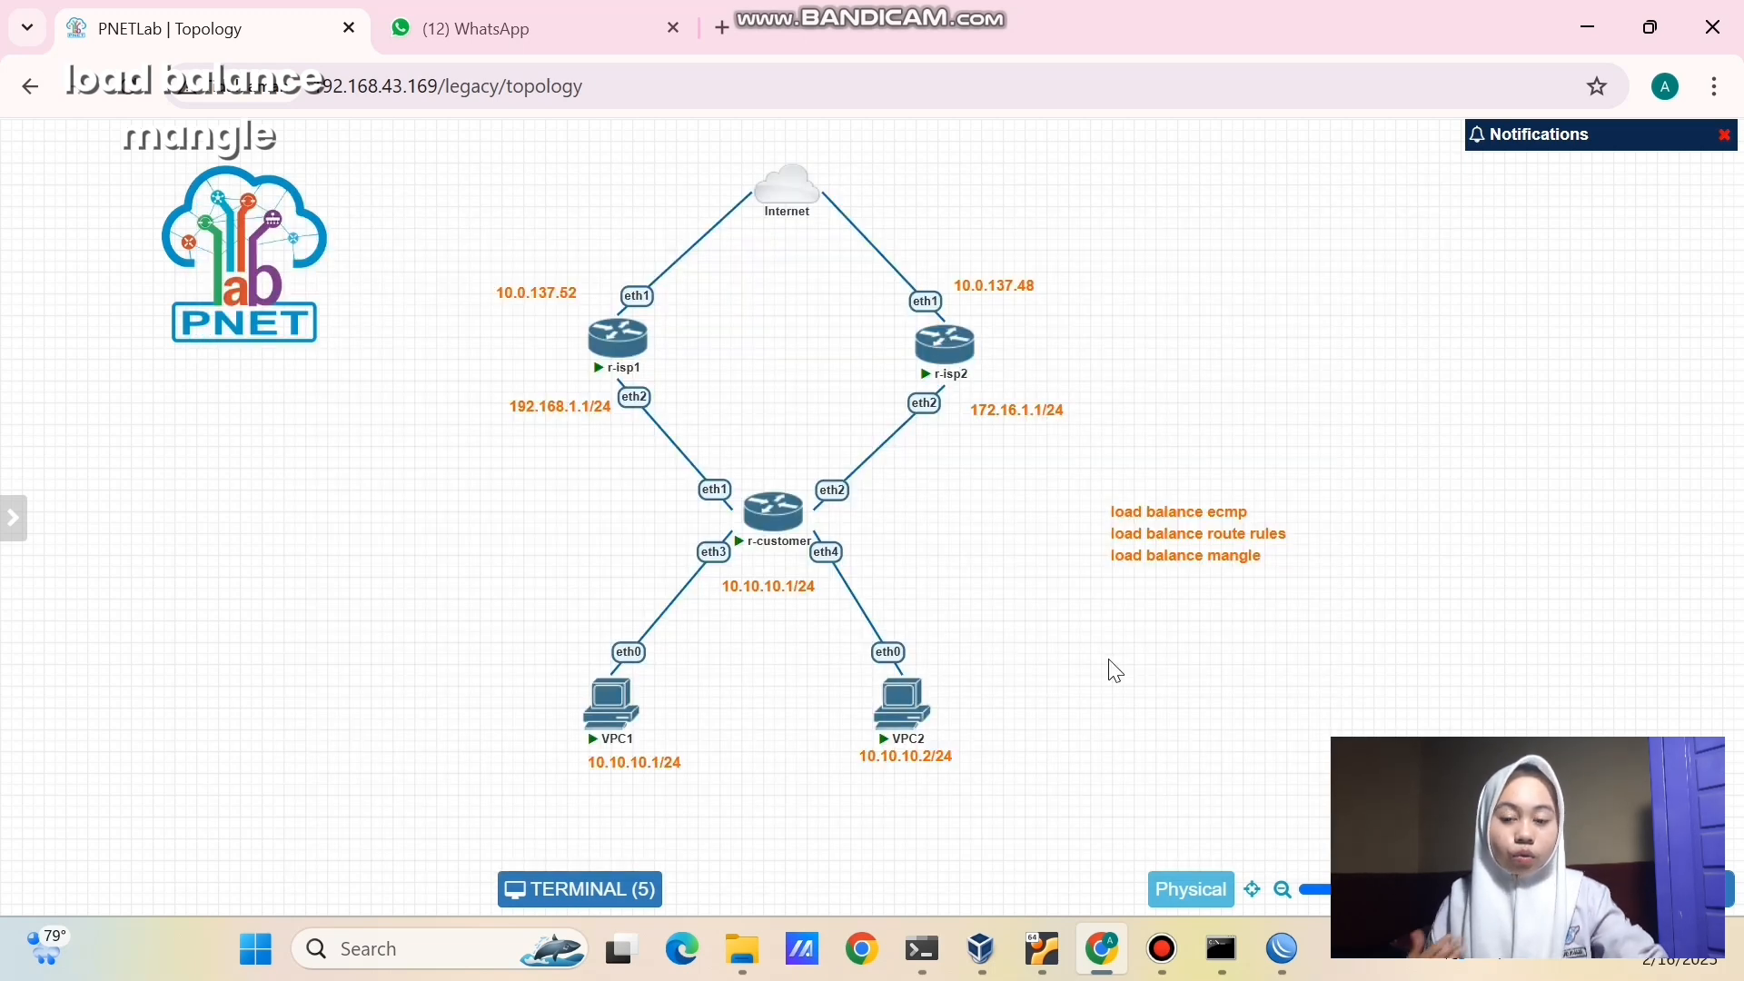
pyautogui.moveTo(1164, 959)
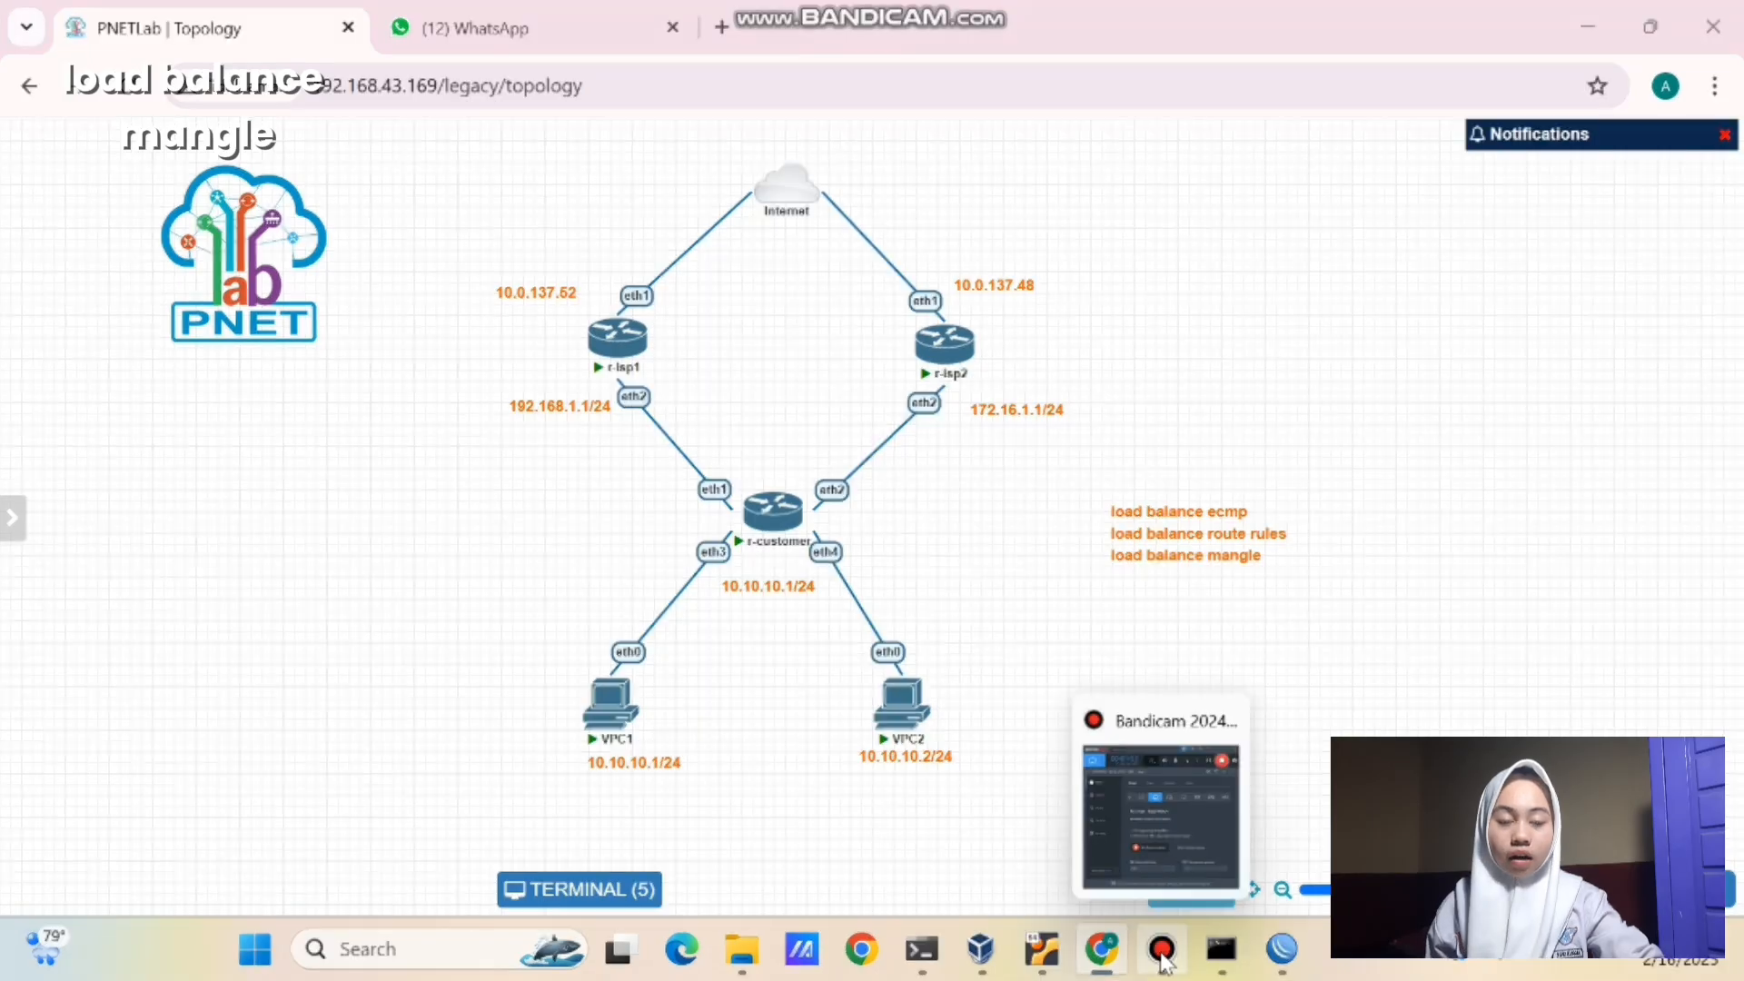